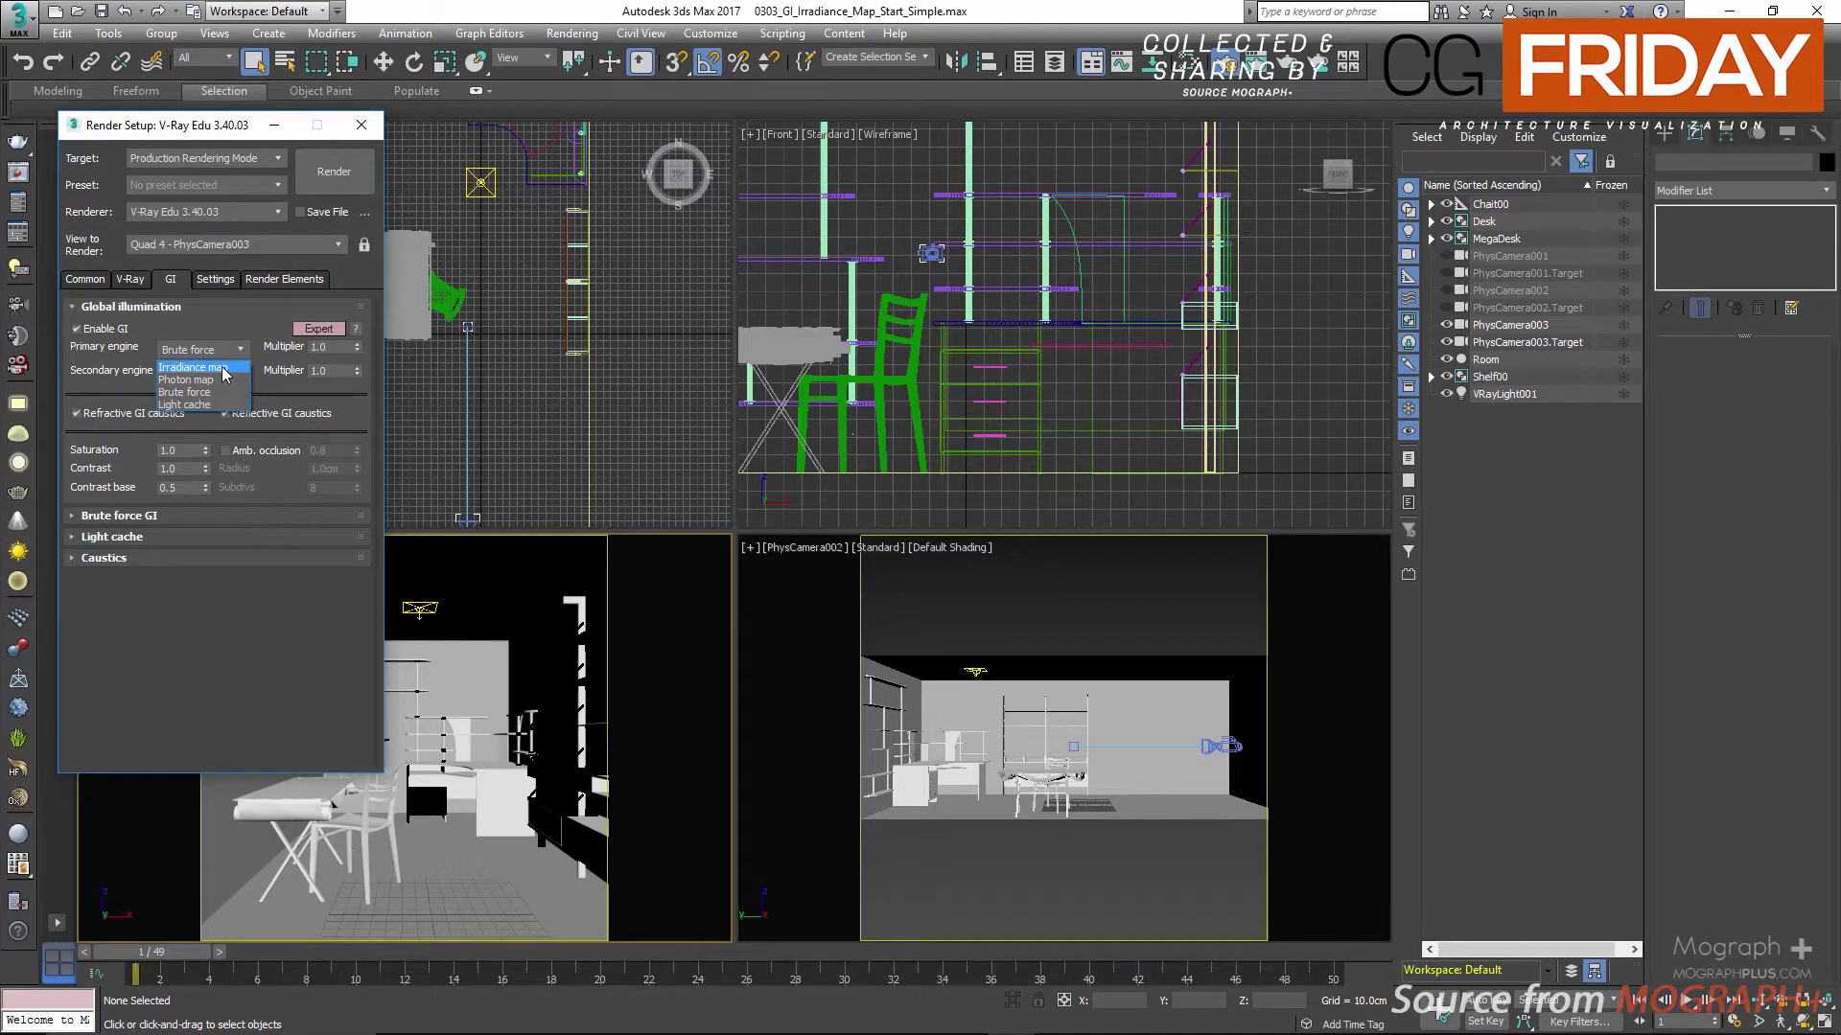
Step: Set the primary GI engine to Irradiance map and the secondary GI engine to None
click(171, 128)
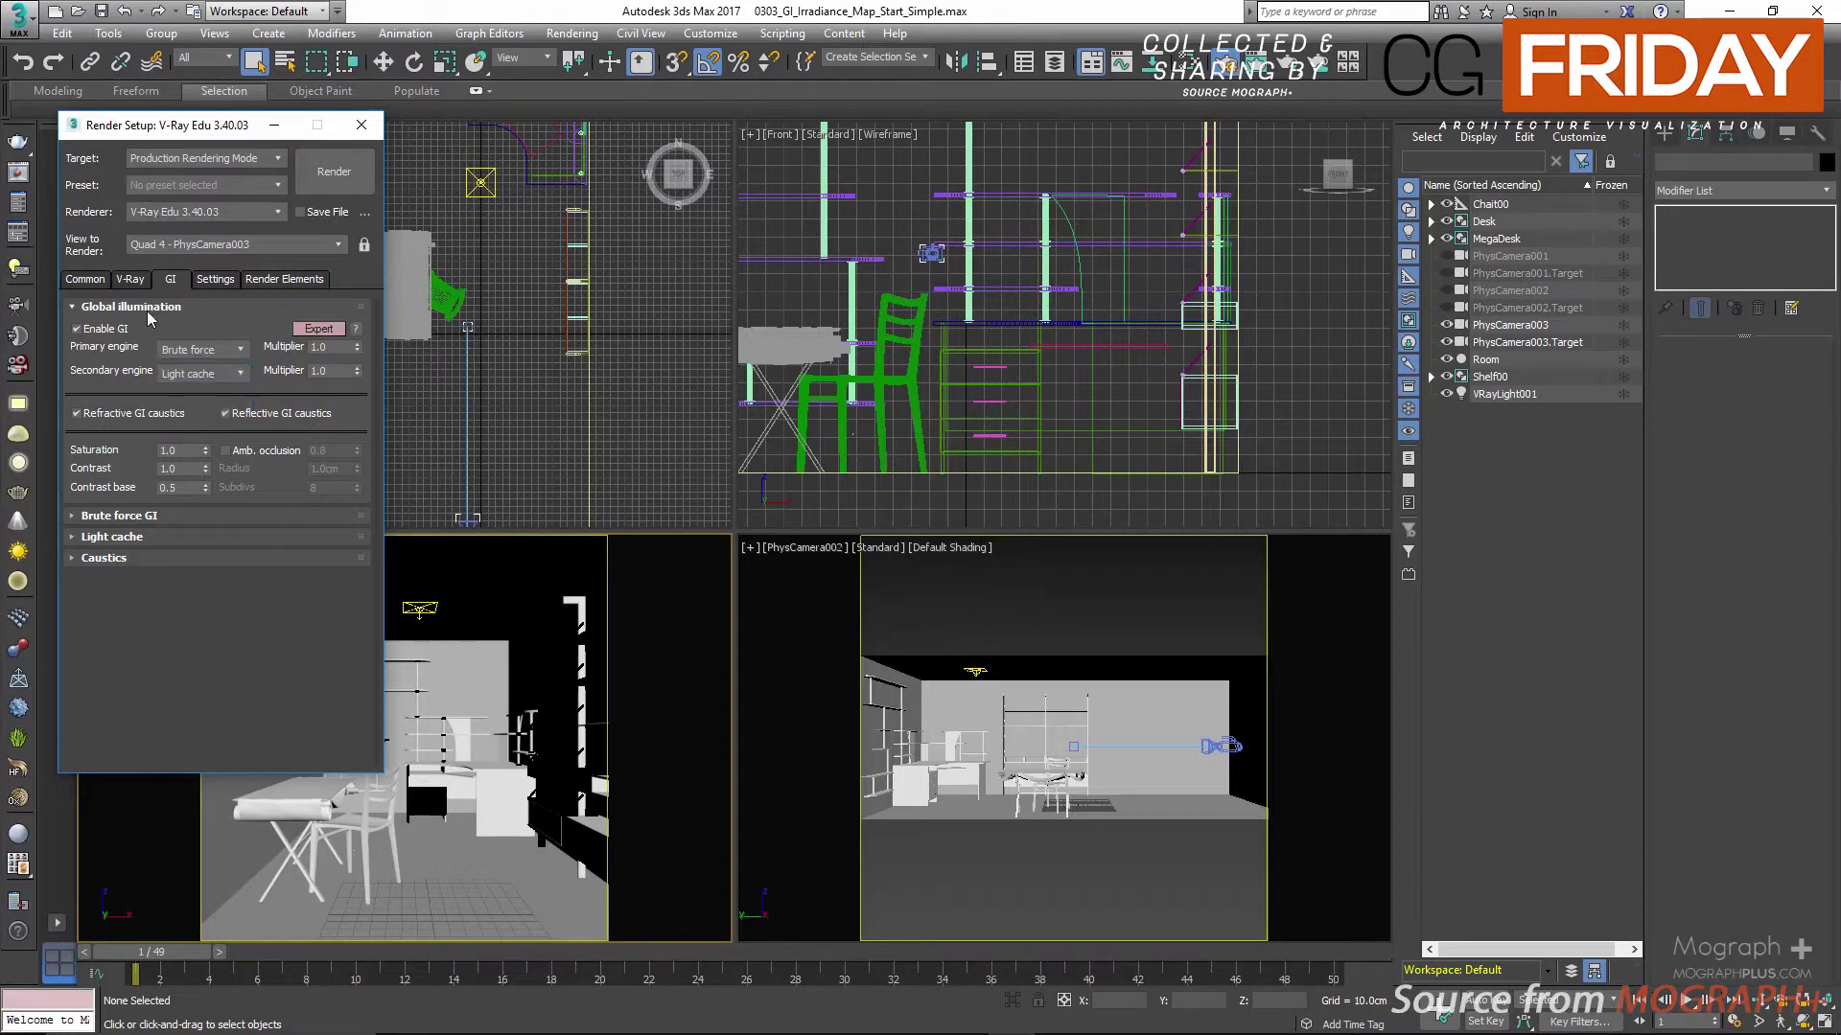
click(203, 350)
click(206, 363)
click(215, 372)
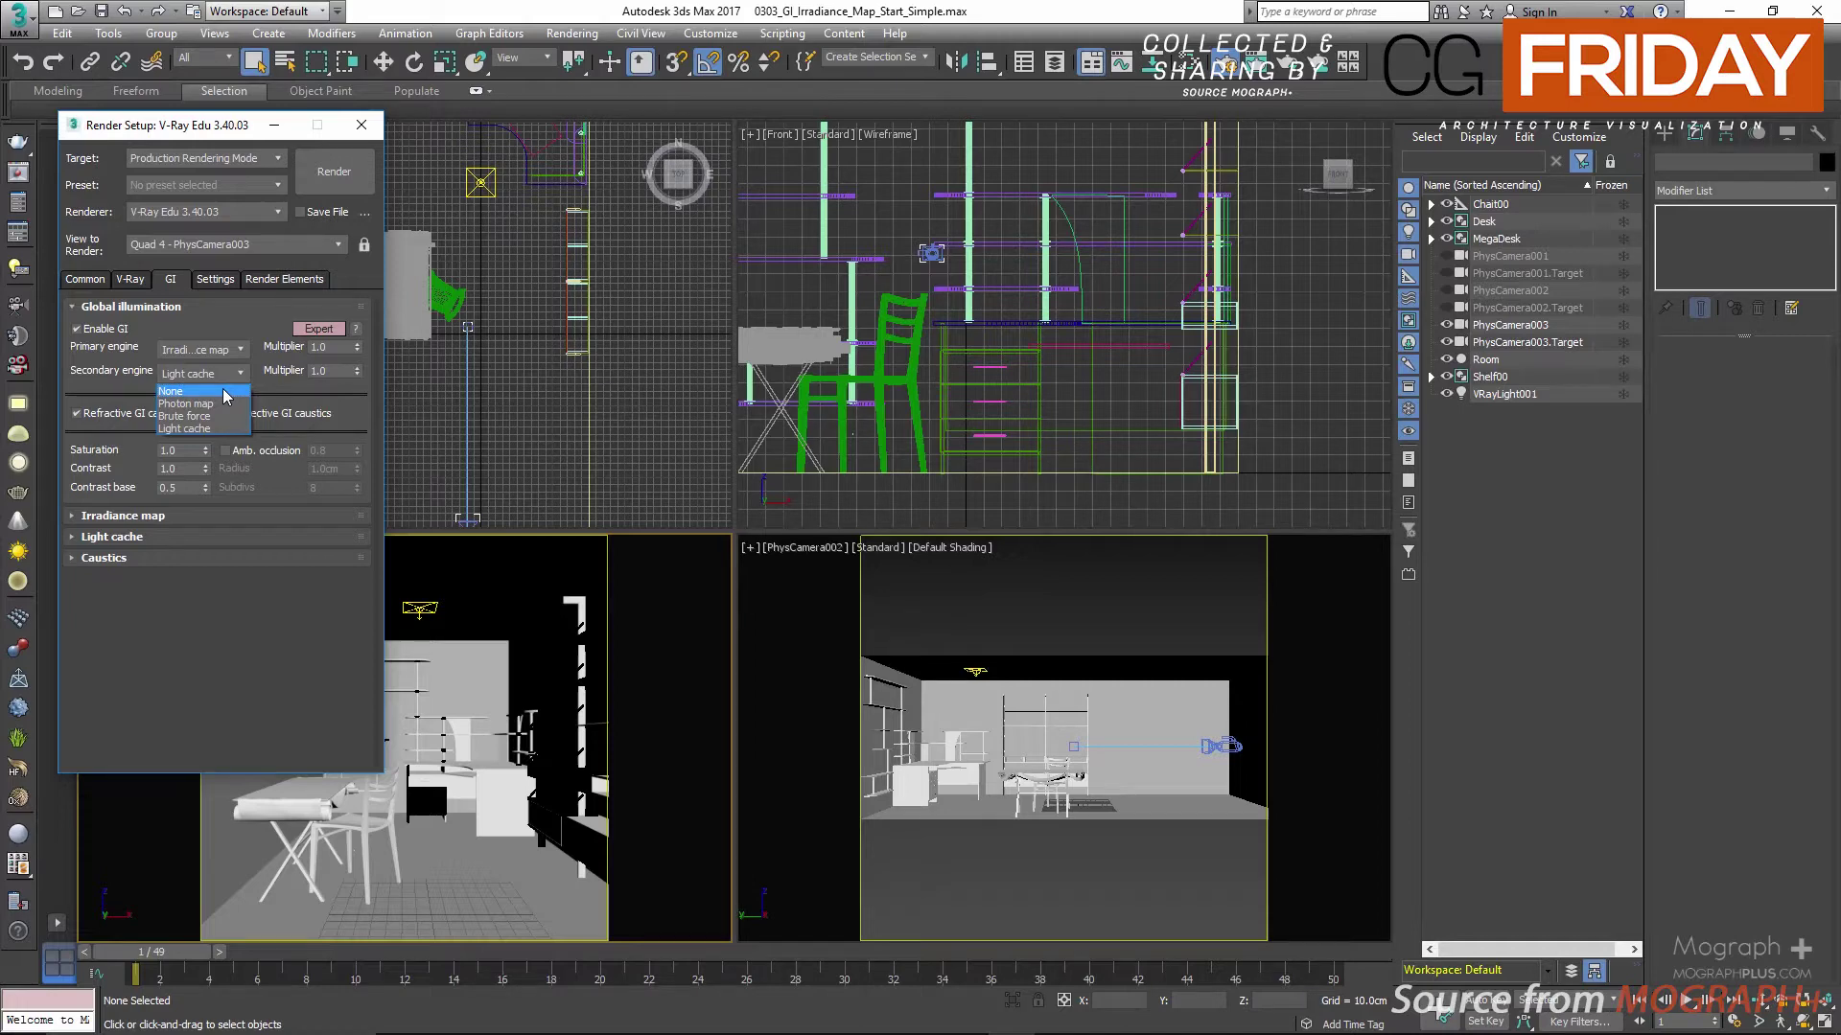
click(223, 392)
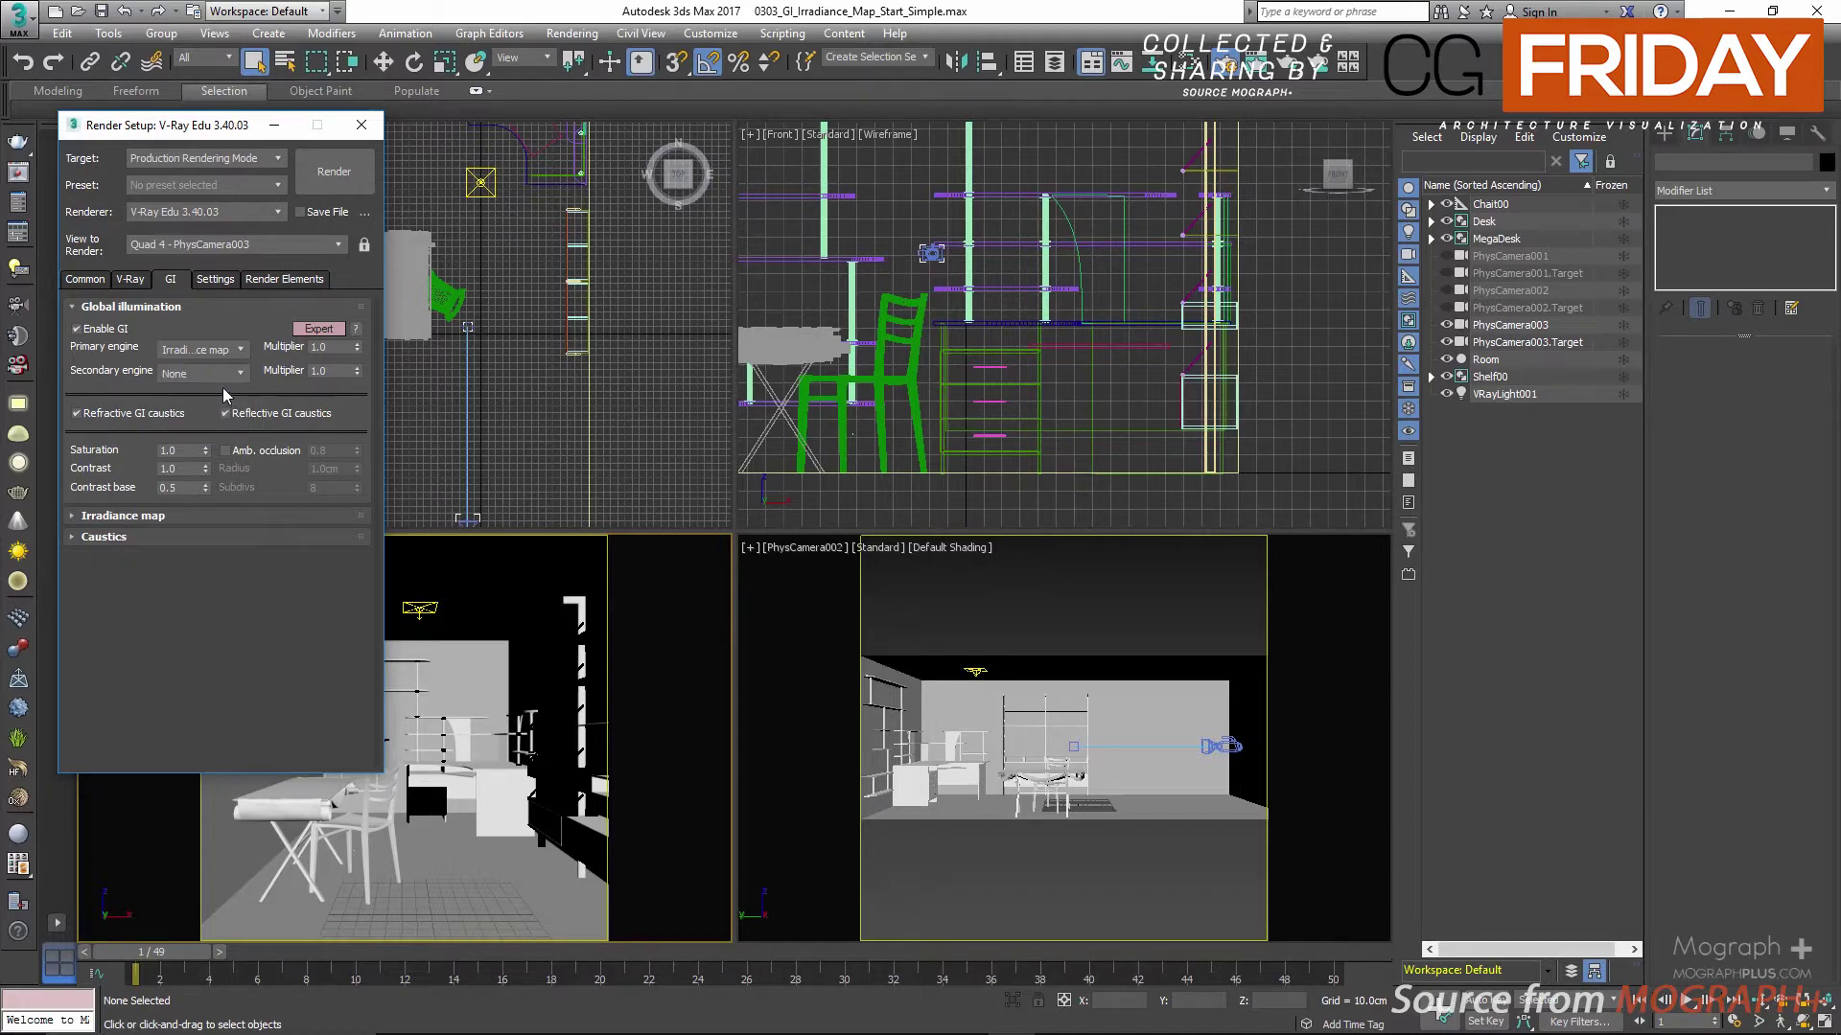
Step: Collapse the Global illumination settings, expand the Irradiance map settings and enlarge the Render Setup window to show them fully
click(142, 307)
click(145, 327)
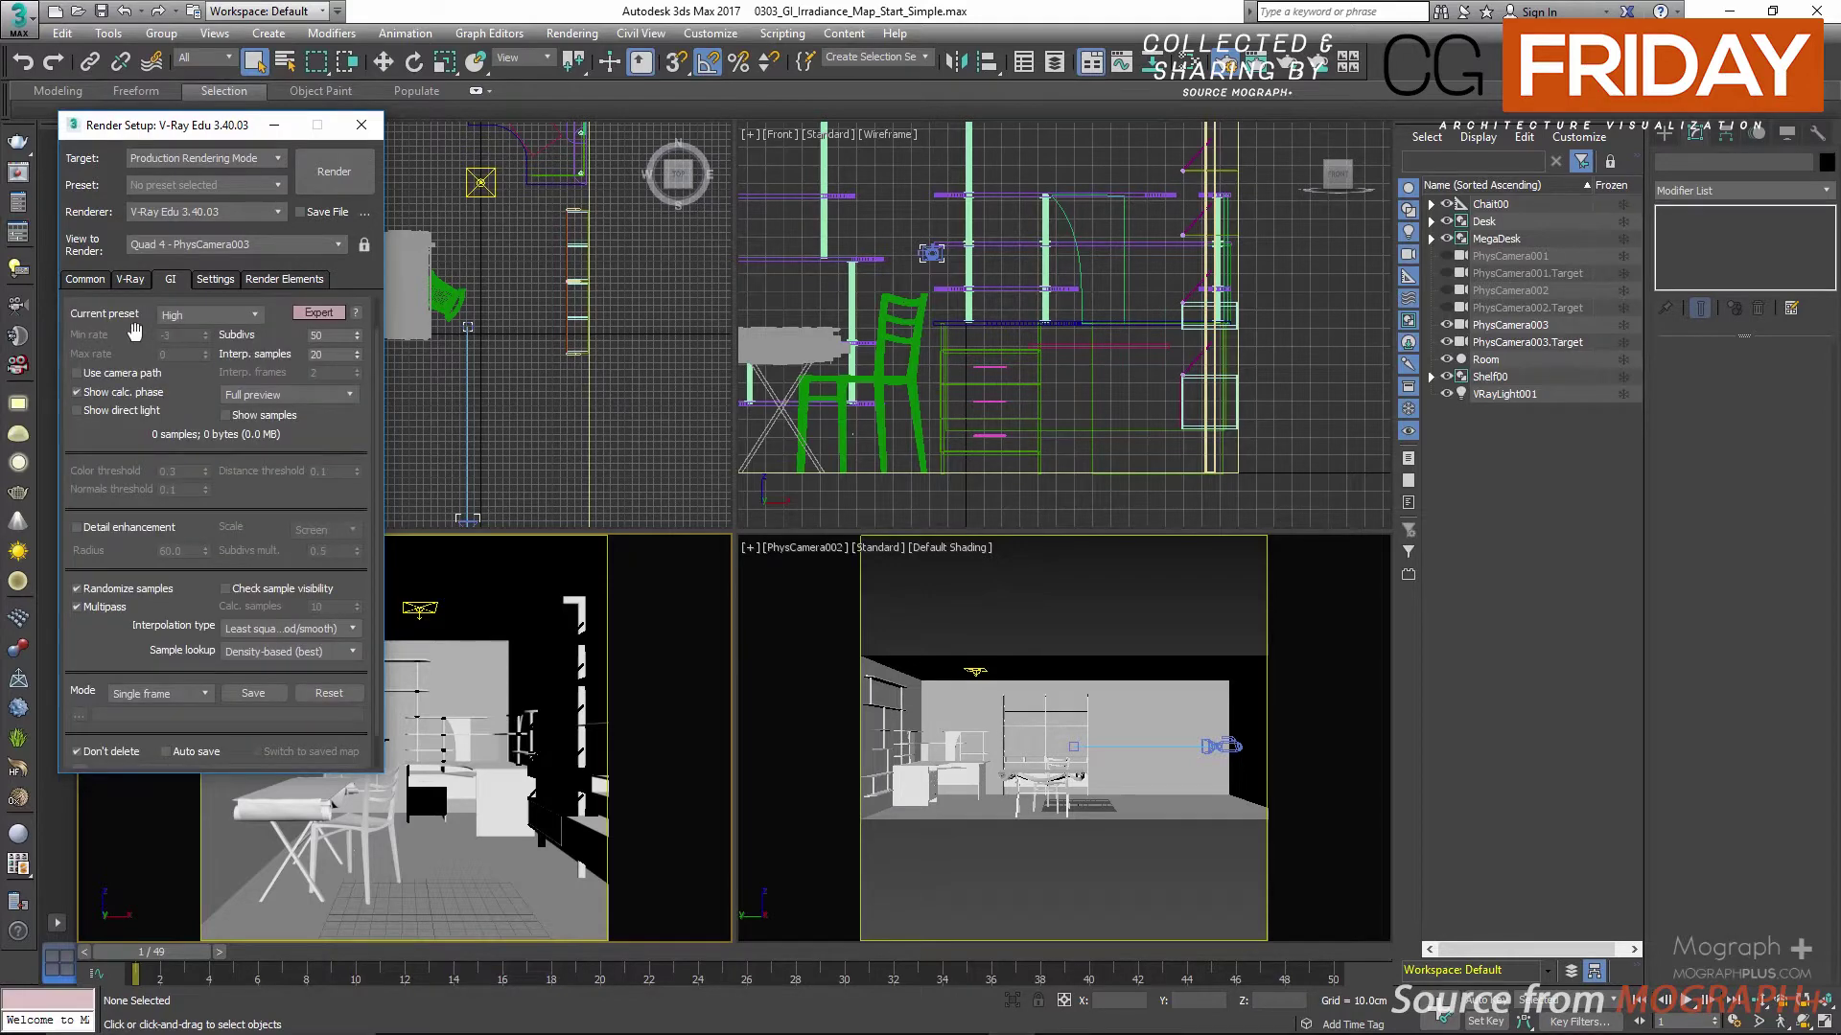
scroll(141, 387, up, 1)
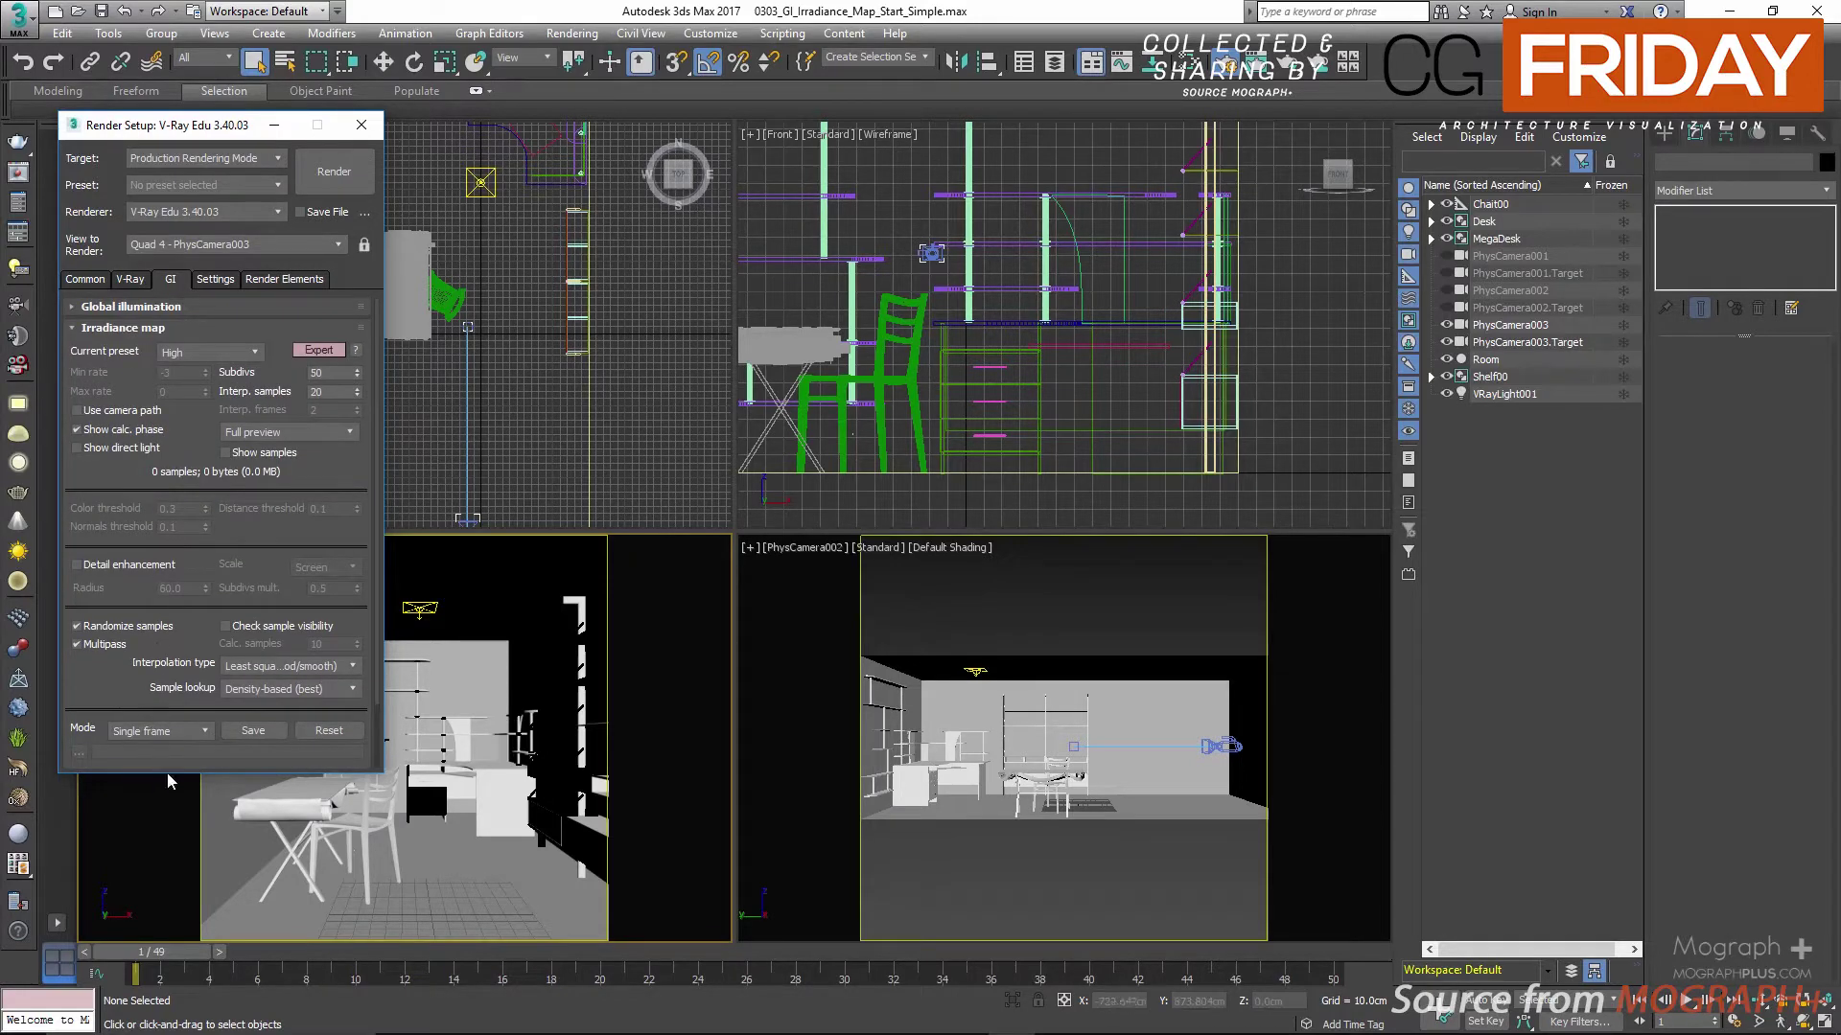
drag(173, 773, 172, 891)
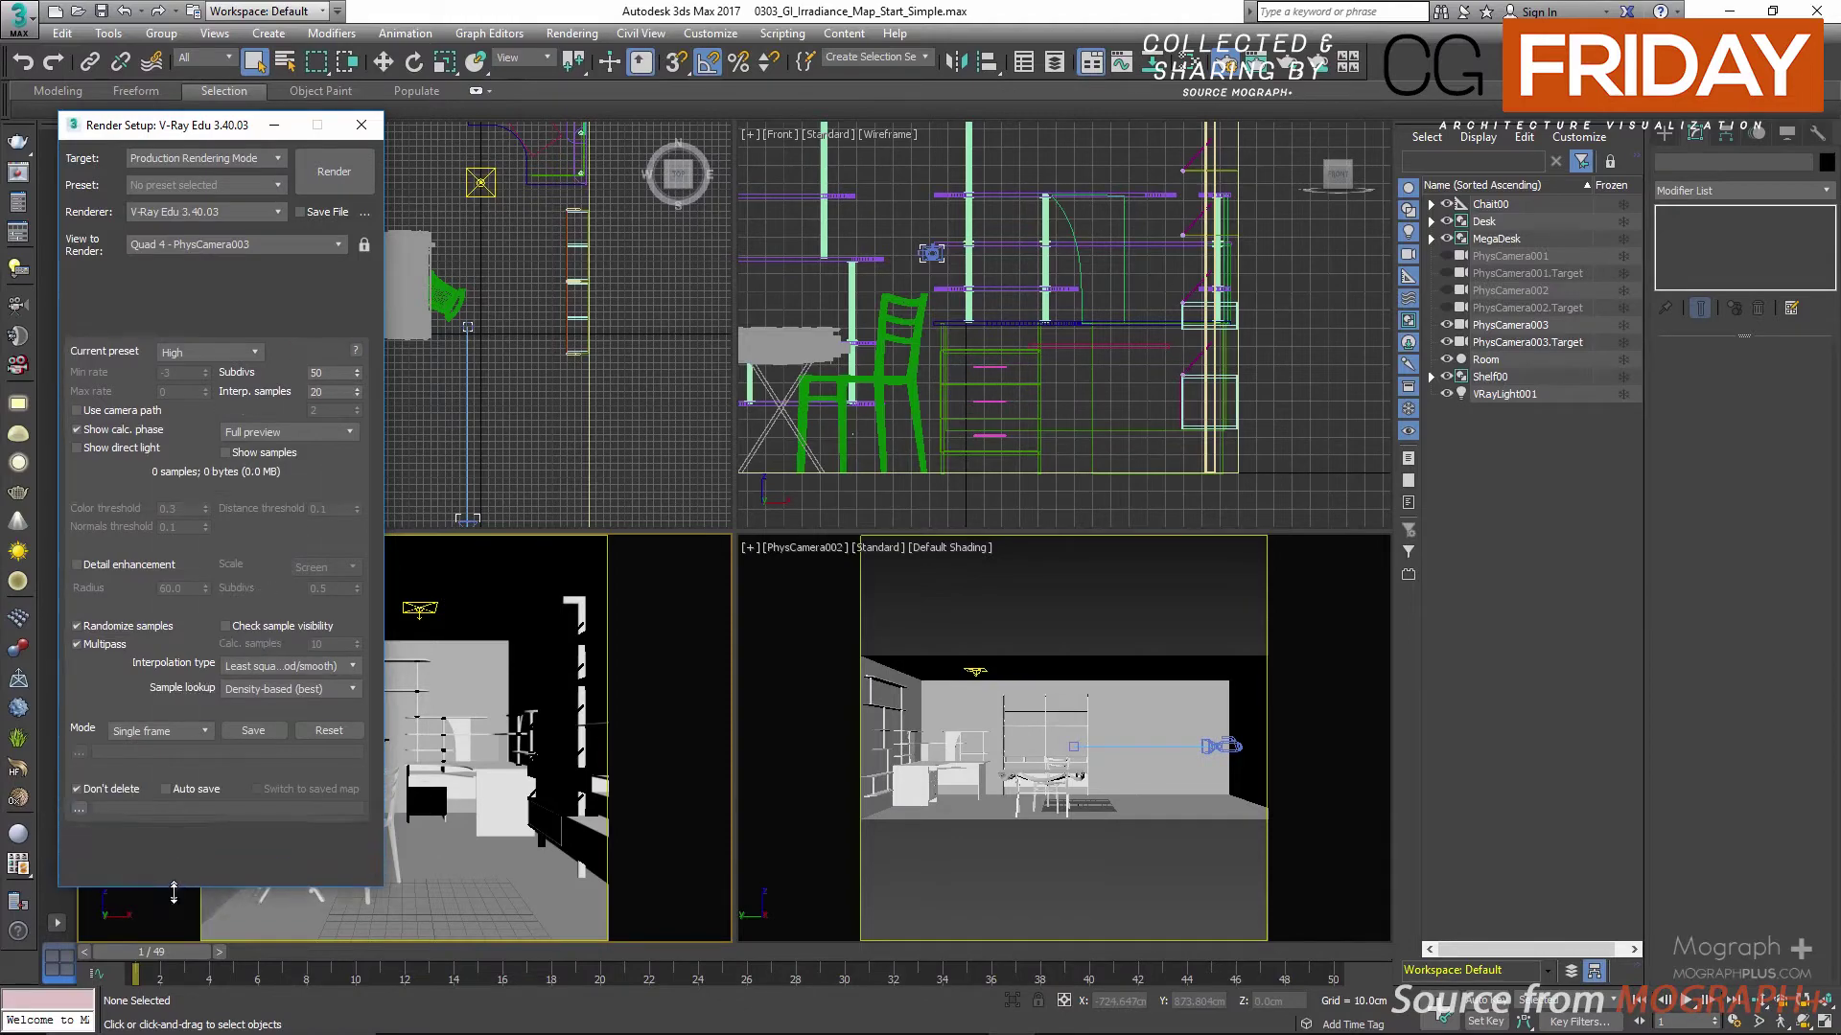
Step: Load the saved "GI On, Camera 02" render from the frame buffer history, hide the history and arrange the windows side by side
click(20, 176)
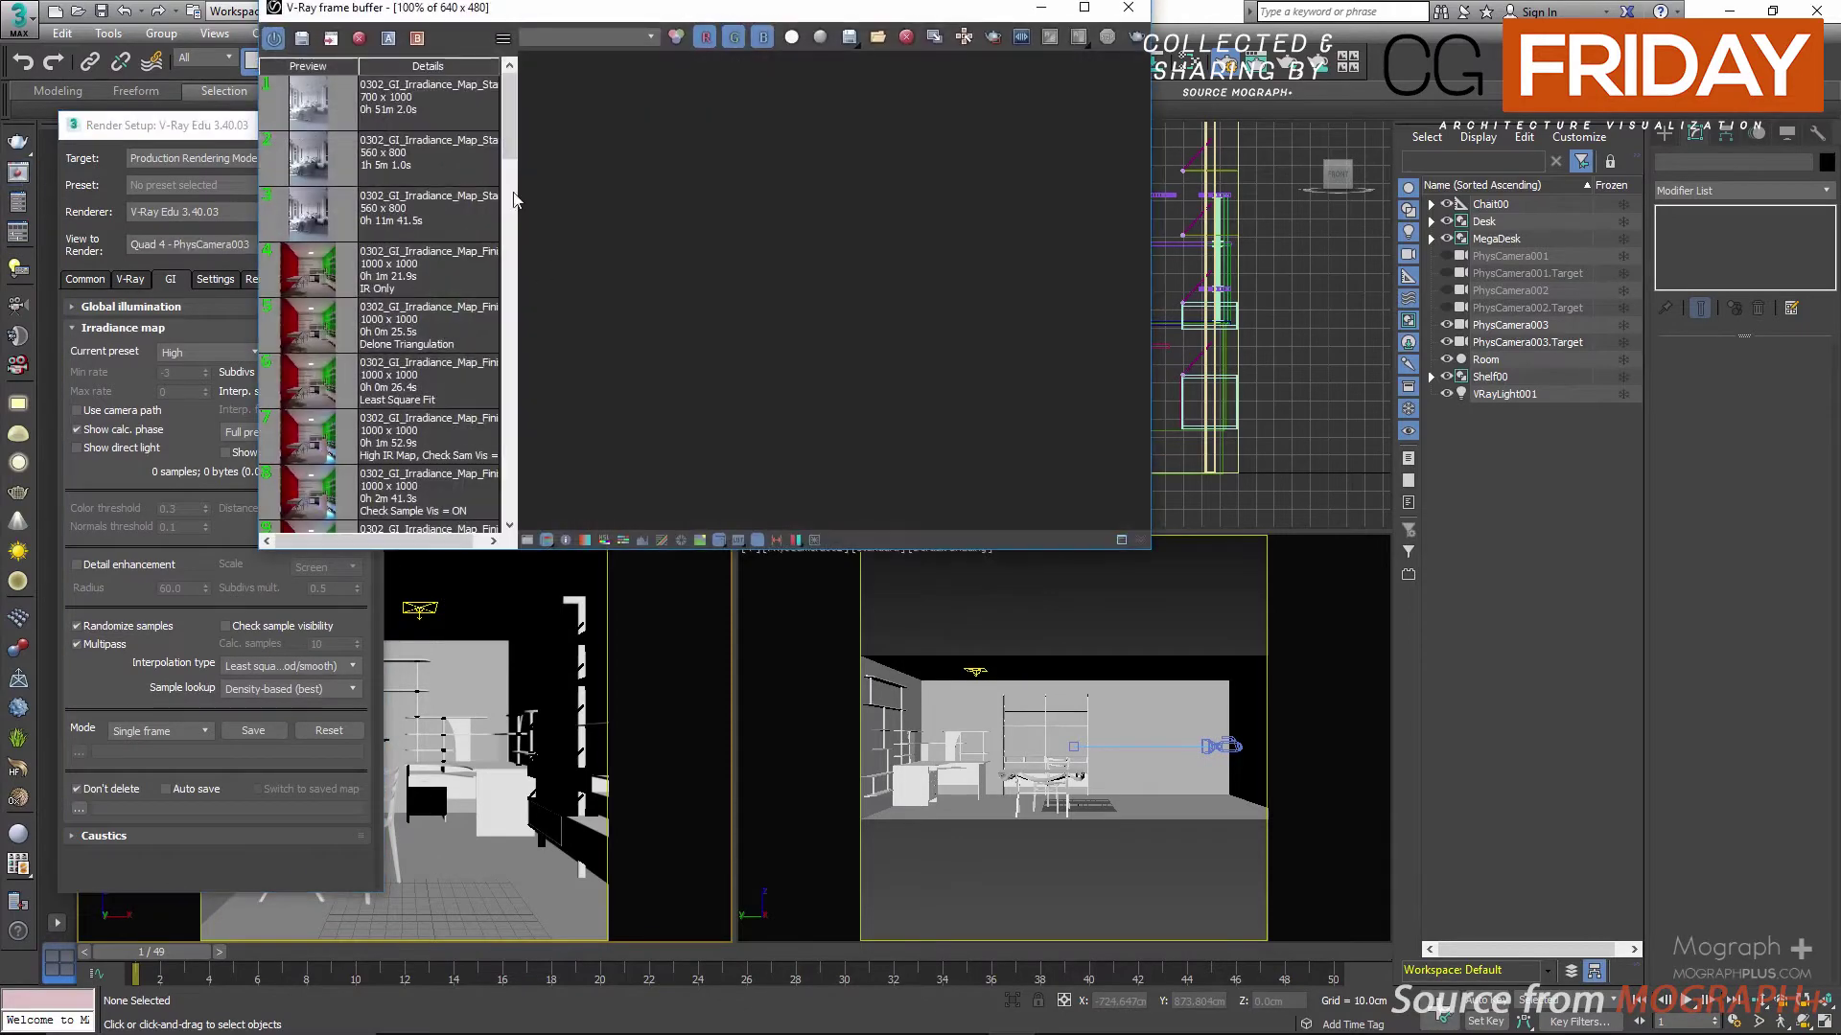
drag(510, 110, 508, 467)
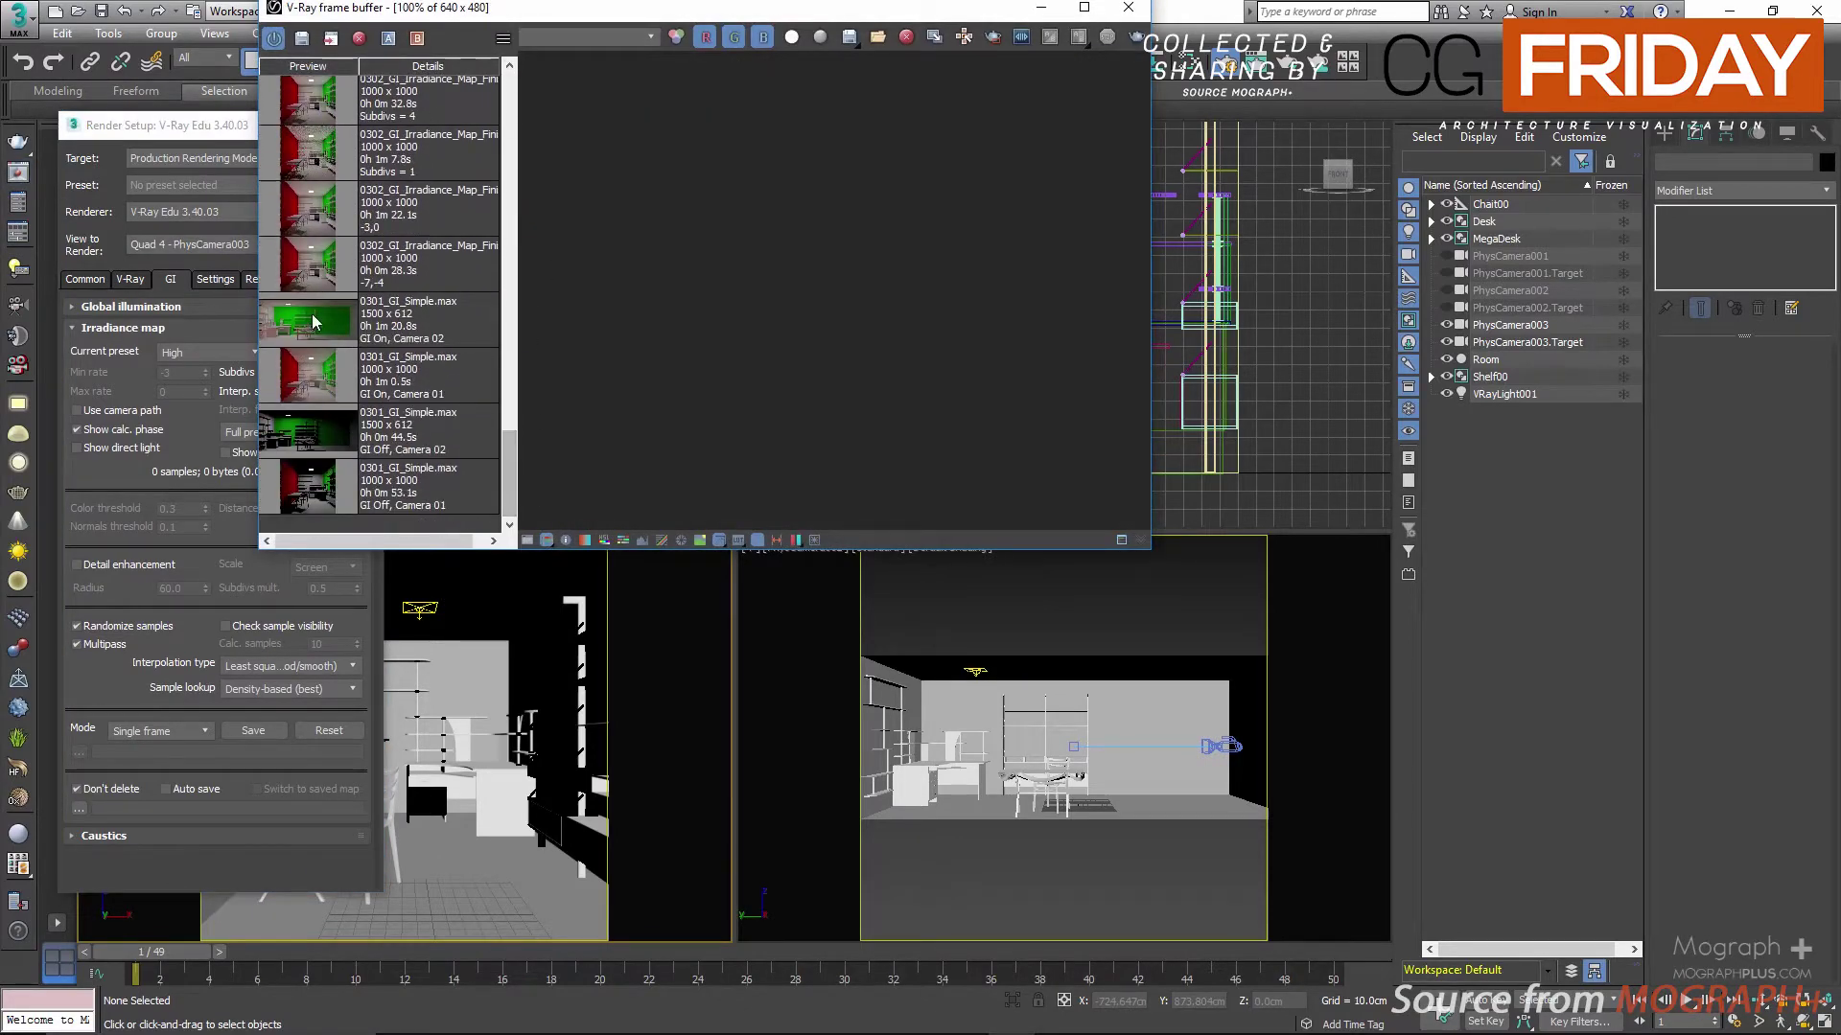
double_click(485, 338)
click(757, 666)
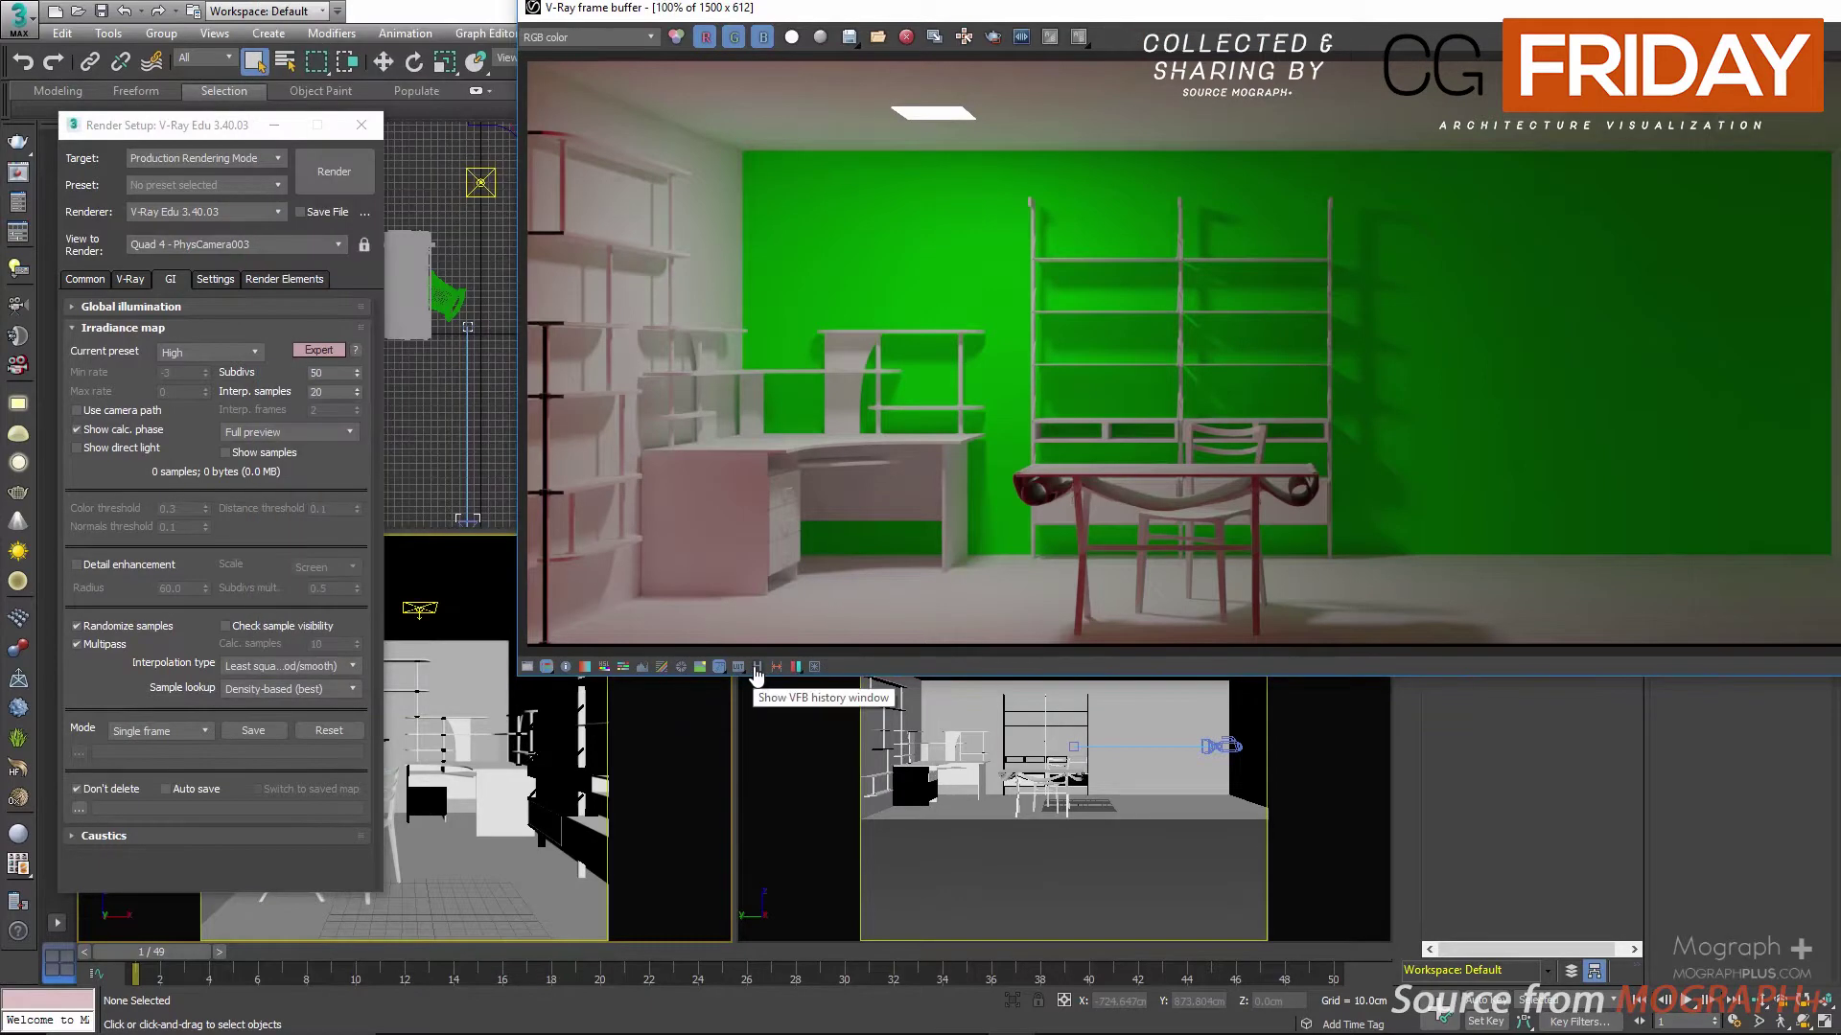
drag(1358, 7, 1193, 53)
drag(206, 137, 155, 99)
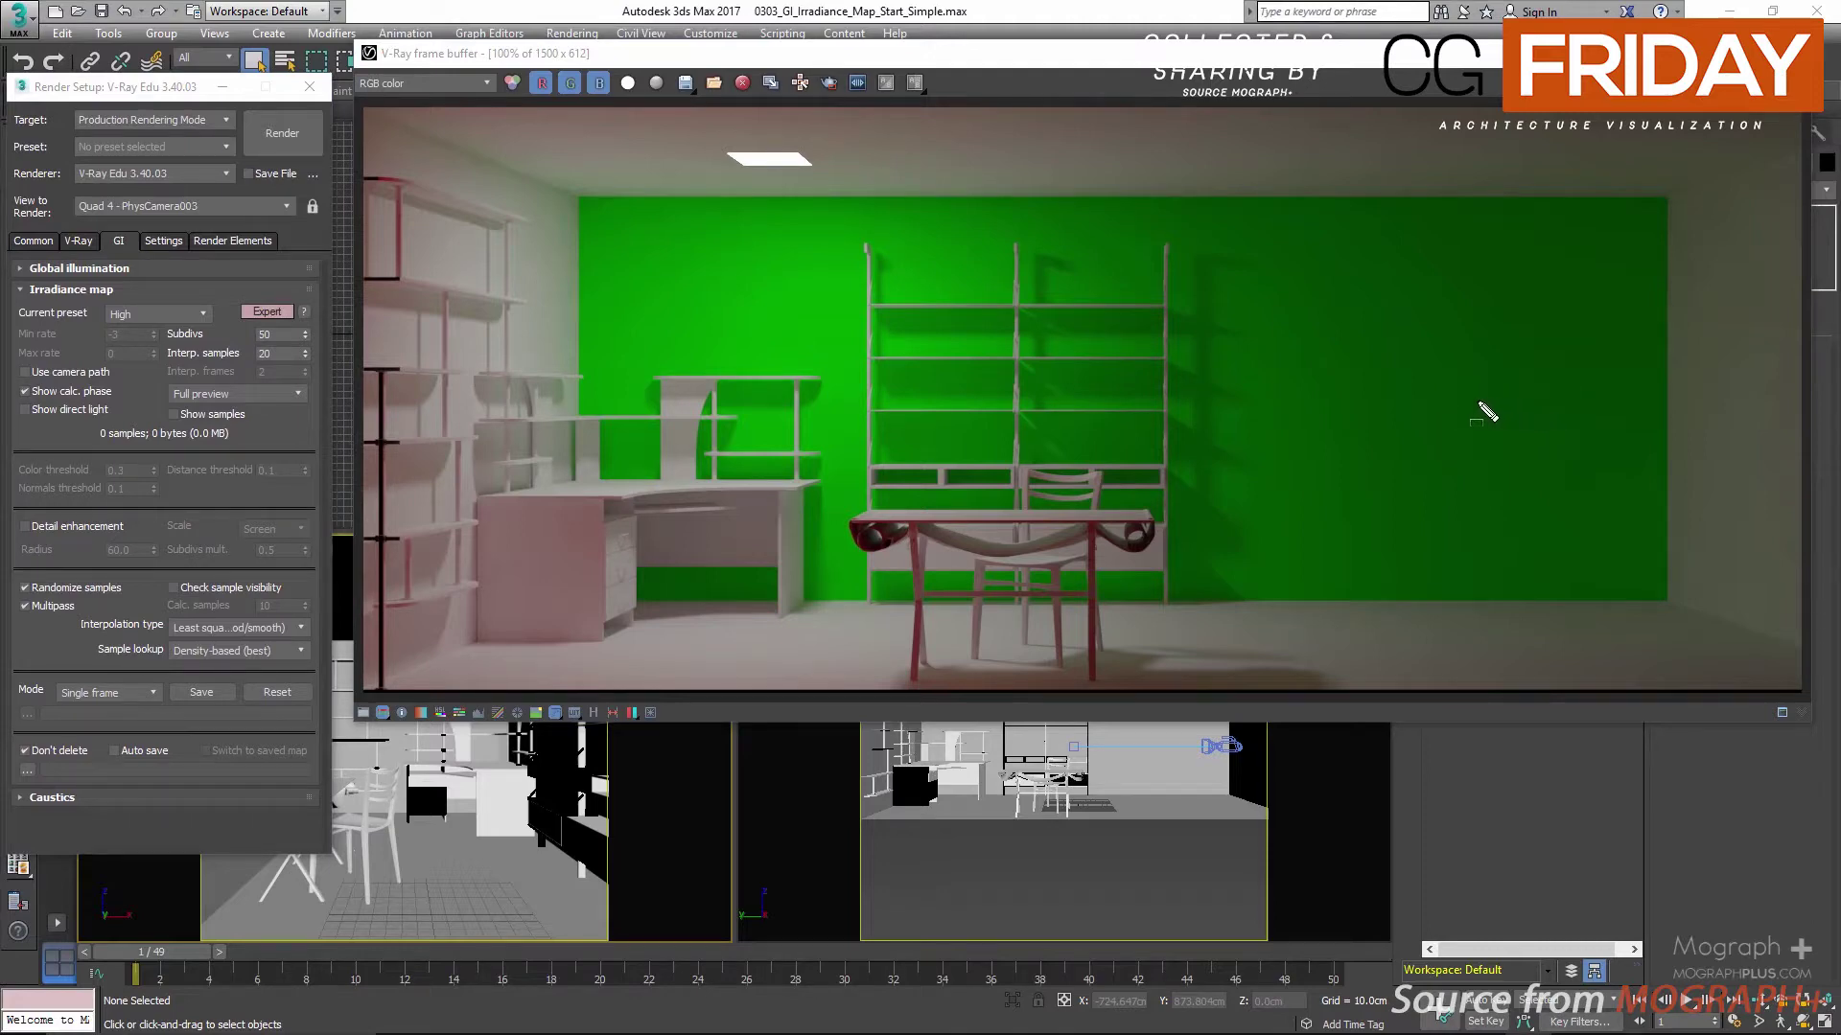
Step: Annotate the render with a green rectangle on the green wall and green arrows from it to the walls, furniture and floor
drag(1477, 400, 1430, 434)
mouse_move(1559, 402)
mouse_down()
mouse_move(1456, 453)
mouse_move(1387, 374)
mouse_up()
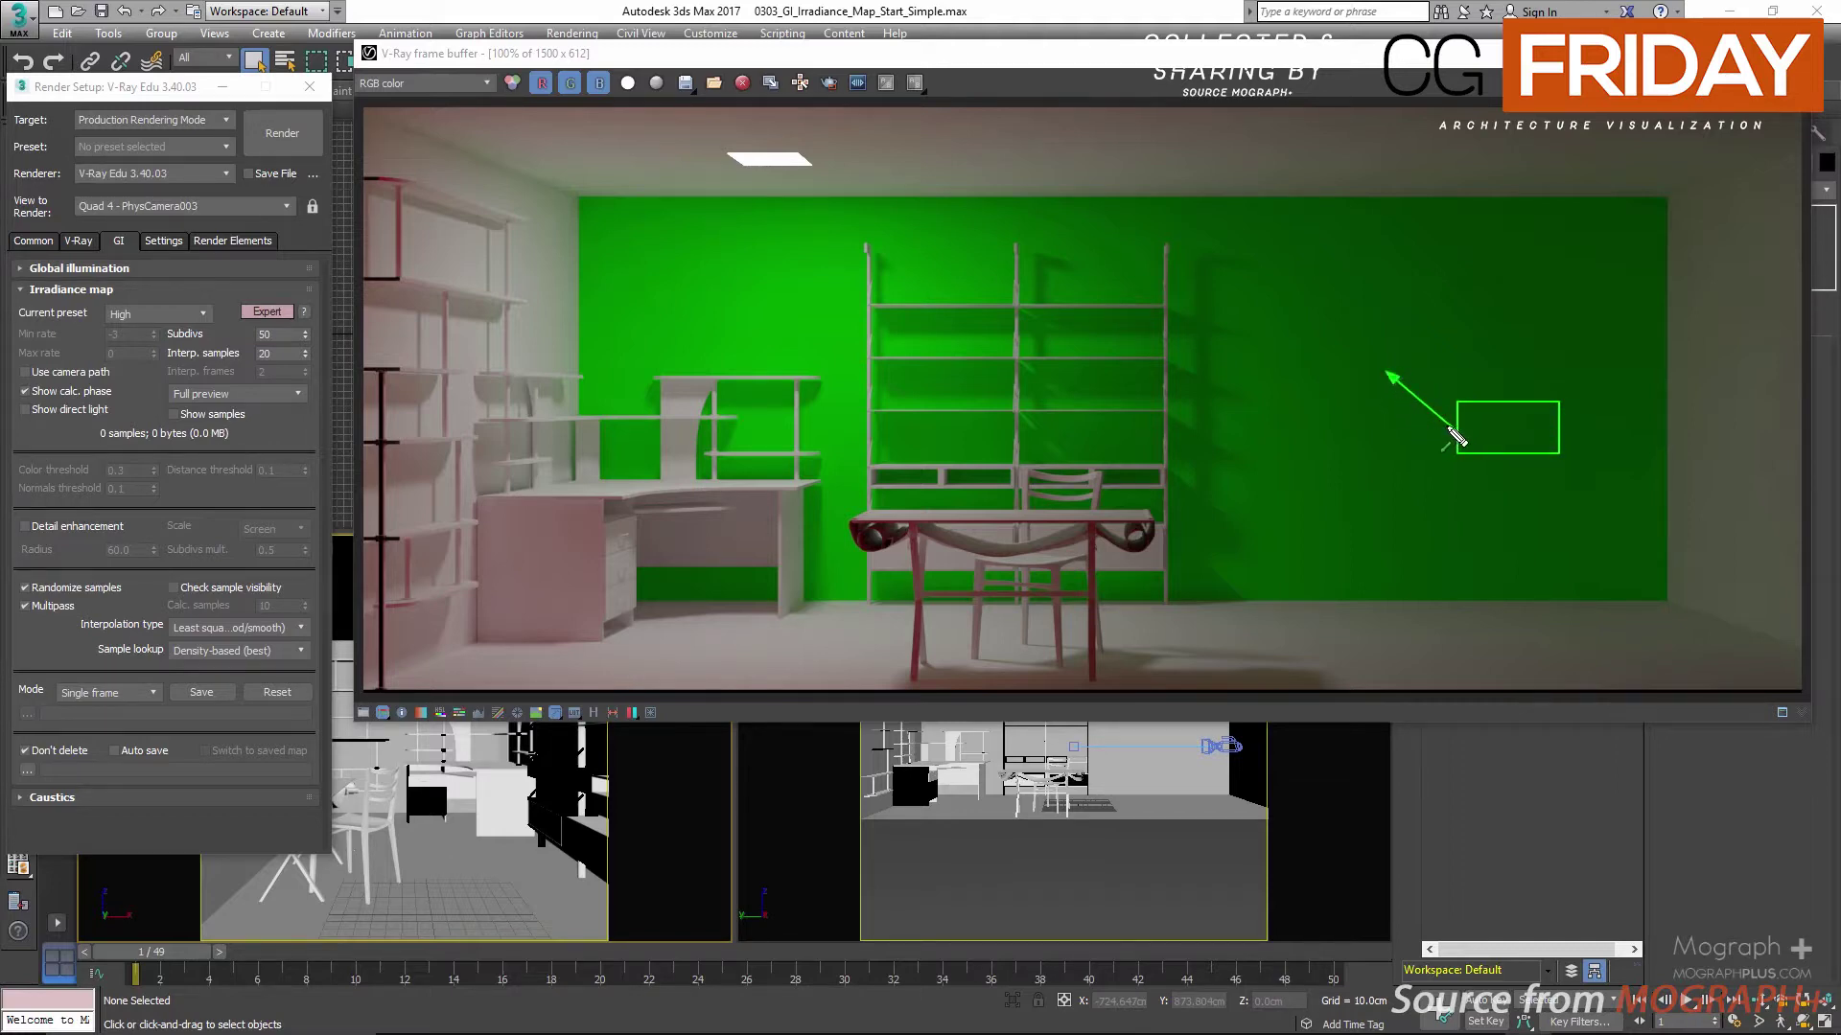
mouse_move(1449, 428)
mouse_down()
mouse_move(1353, 375)
mouse_move(1354, 412)
mouse_move(1299, 389)
mouse_up()
drag(1435, 454, 1289, 621)
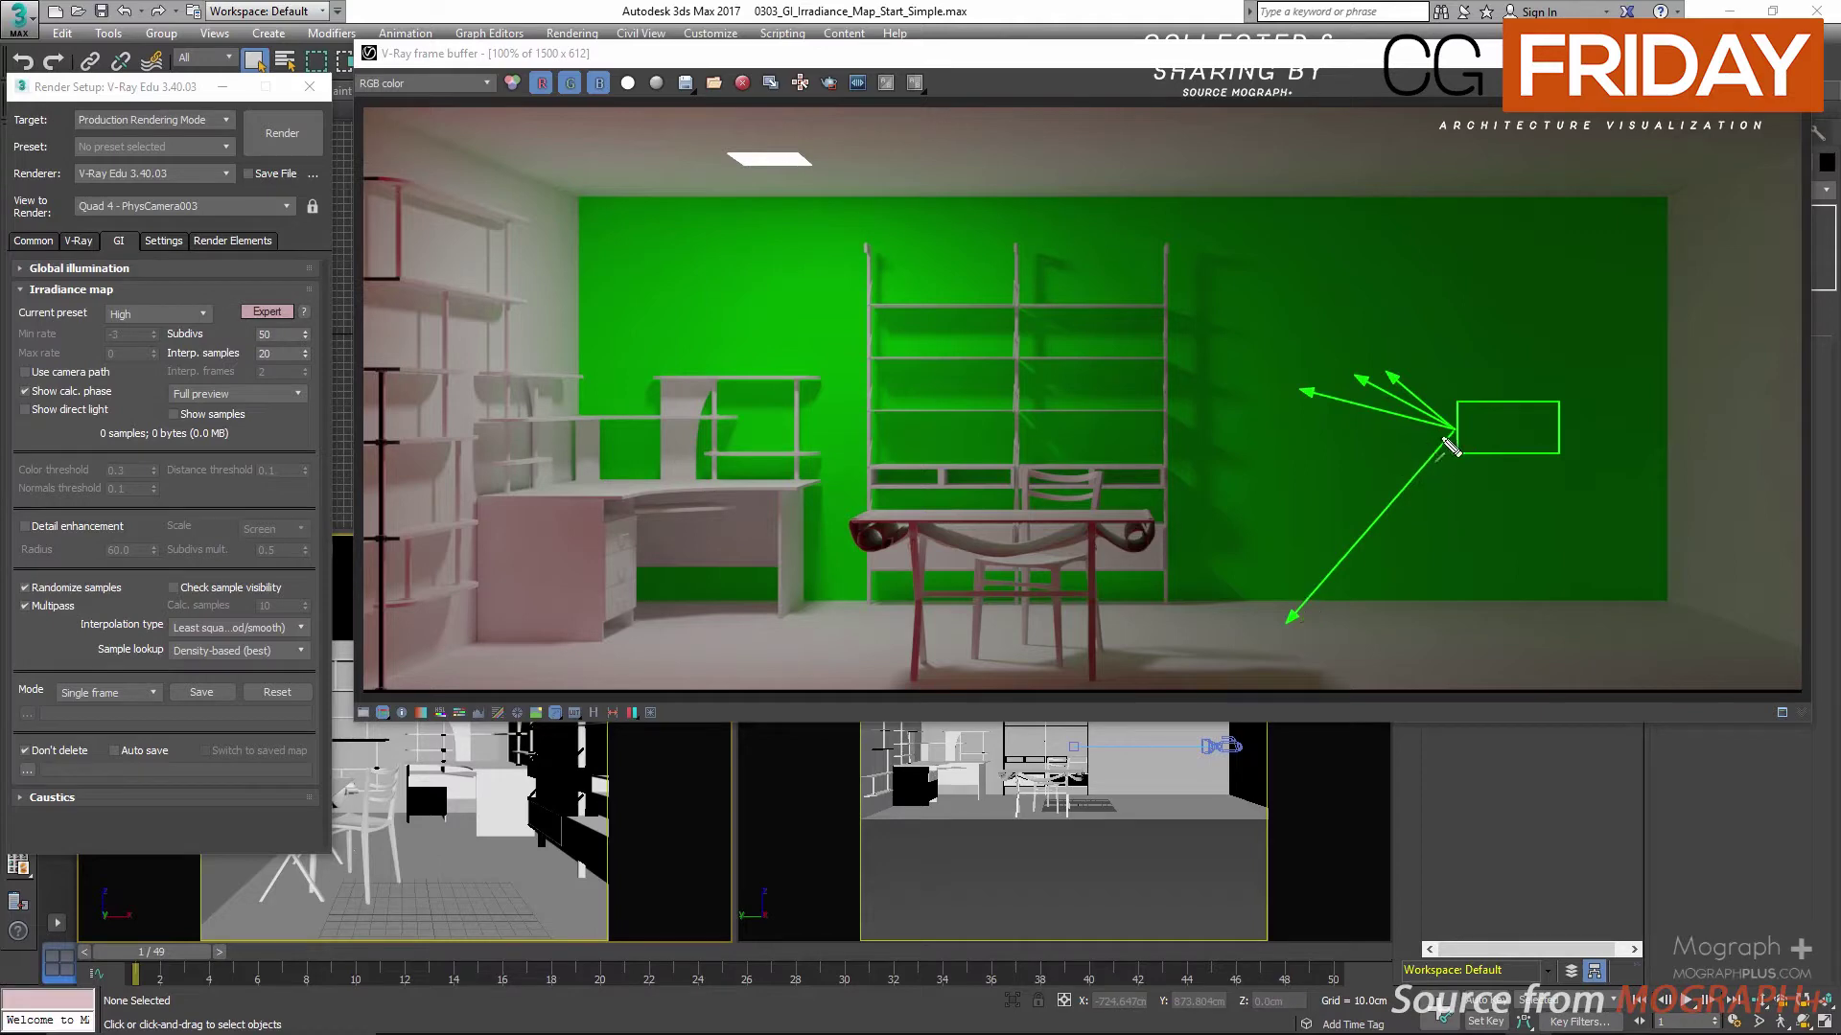
drag(1448, 434, 1045, 508)
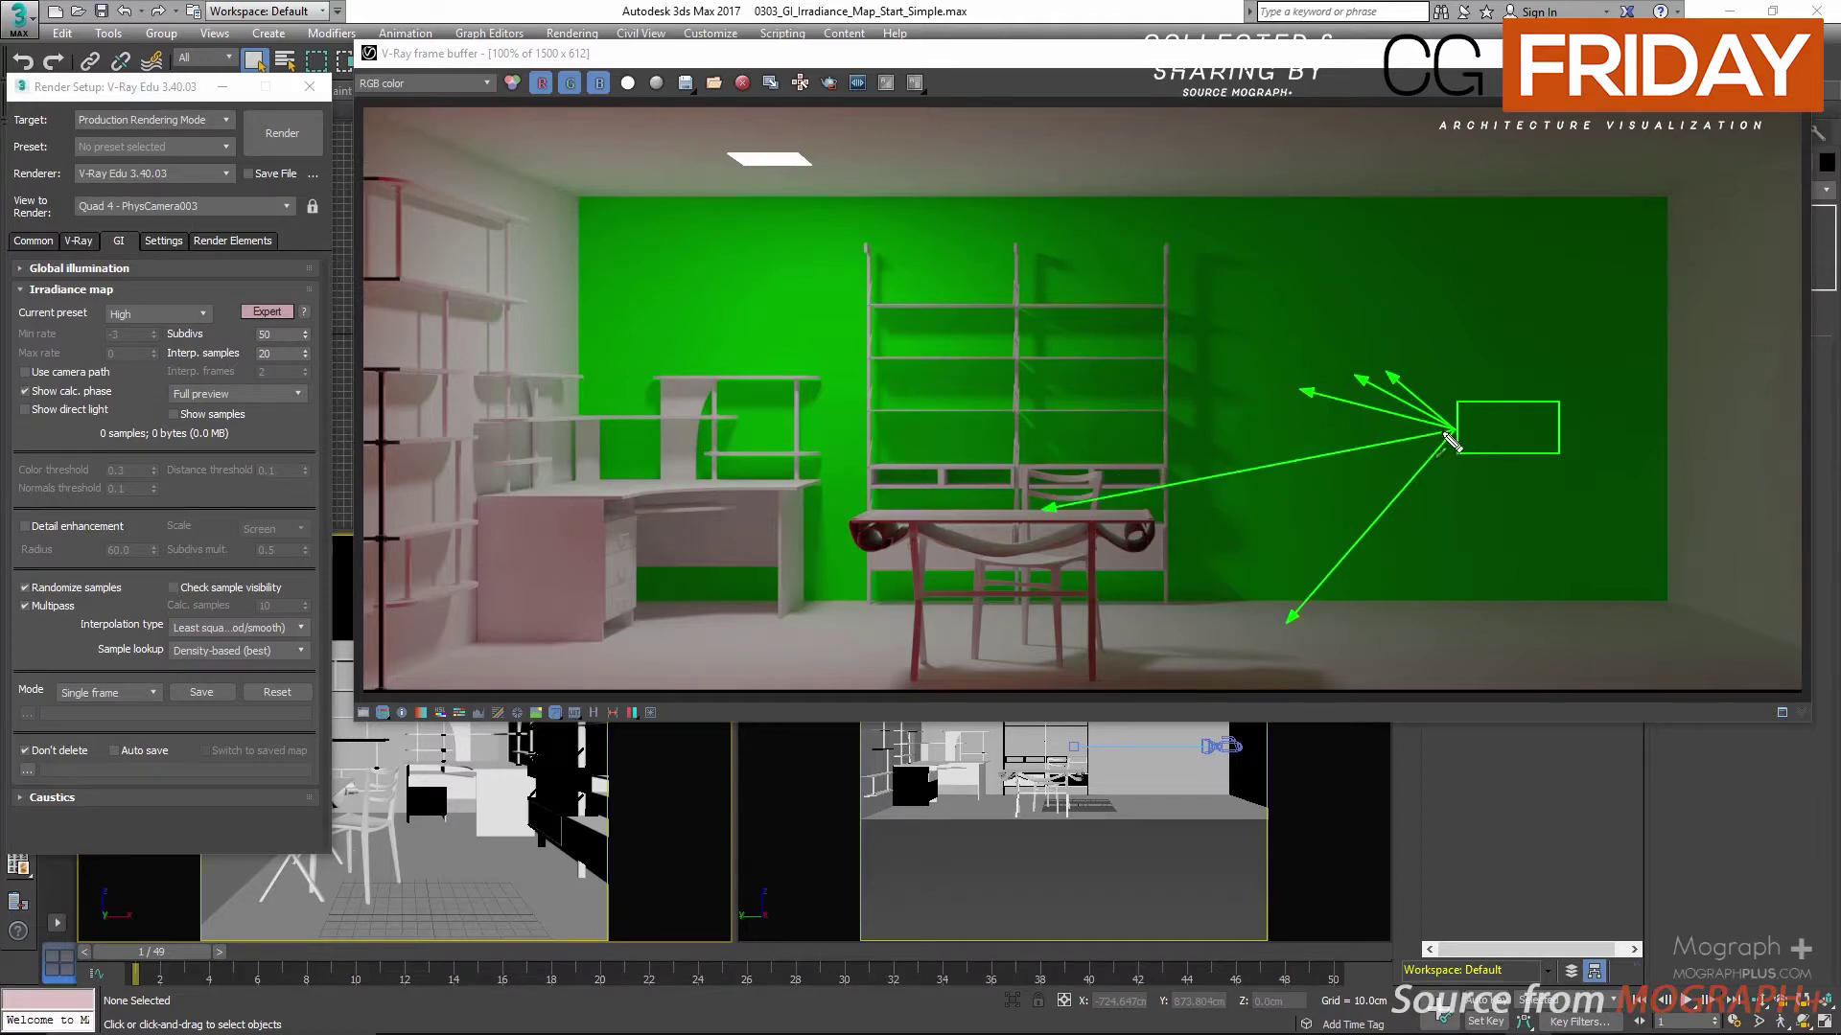
drag(1452, 436, 1355, 480)
mouse_move(1450, 433)
mouse_down()
mouse_move(755, 460)
mouse_move(633, 489)
mouse_up()
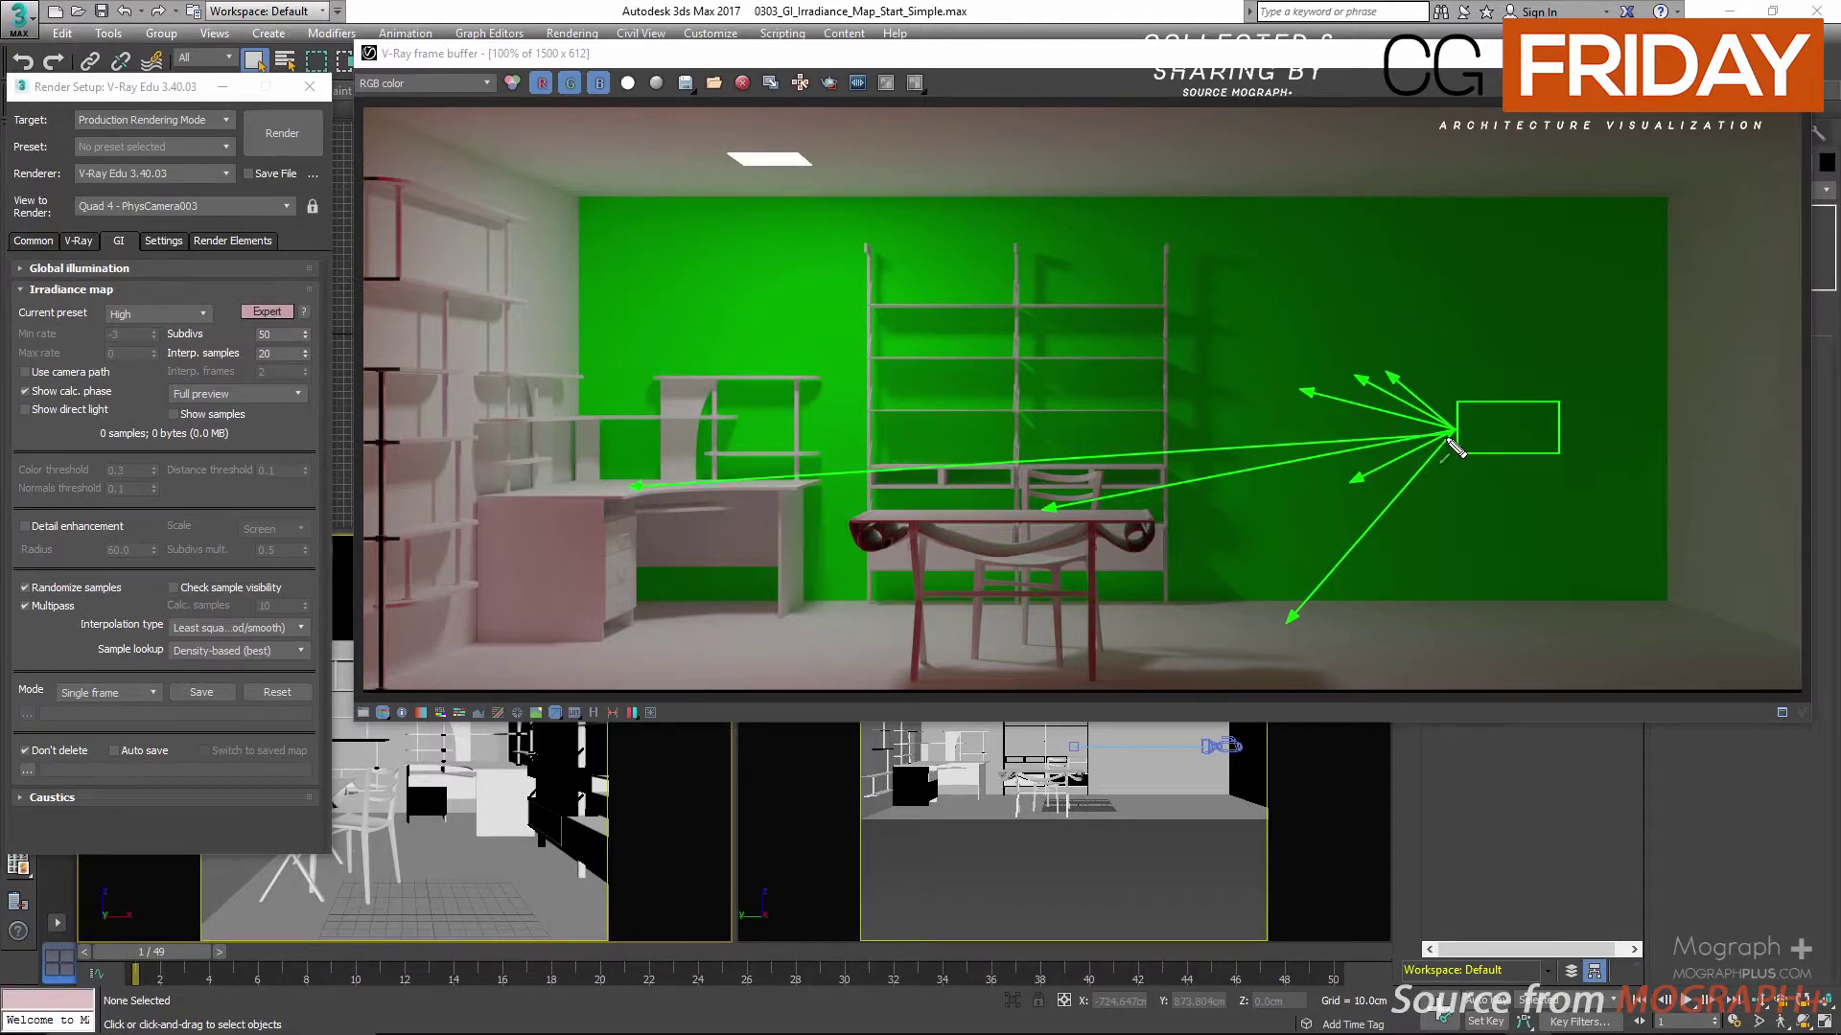
mouse_move(1449, 437)
mouse_down()
mouse_move(1044, 389)
mouse_move(768, 323)
mouse_up()
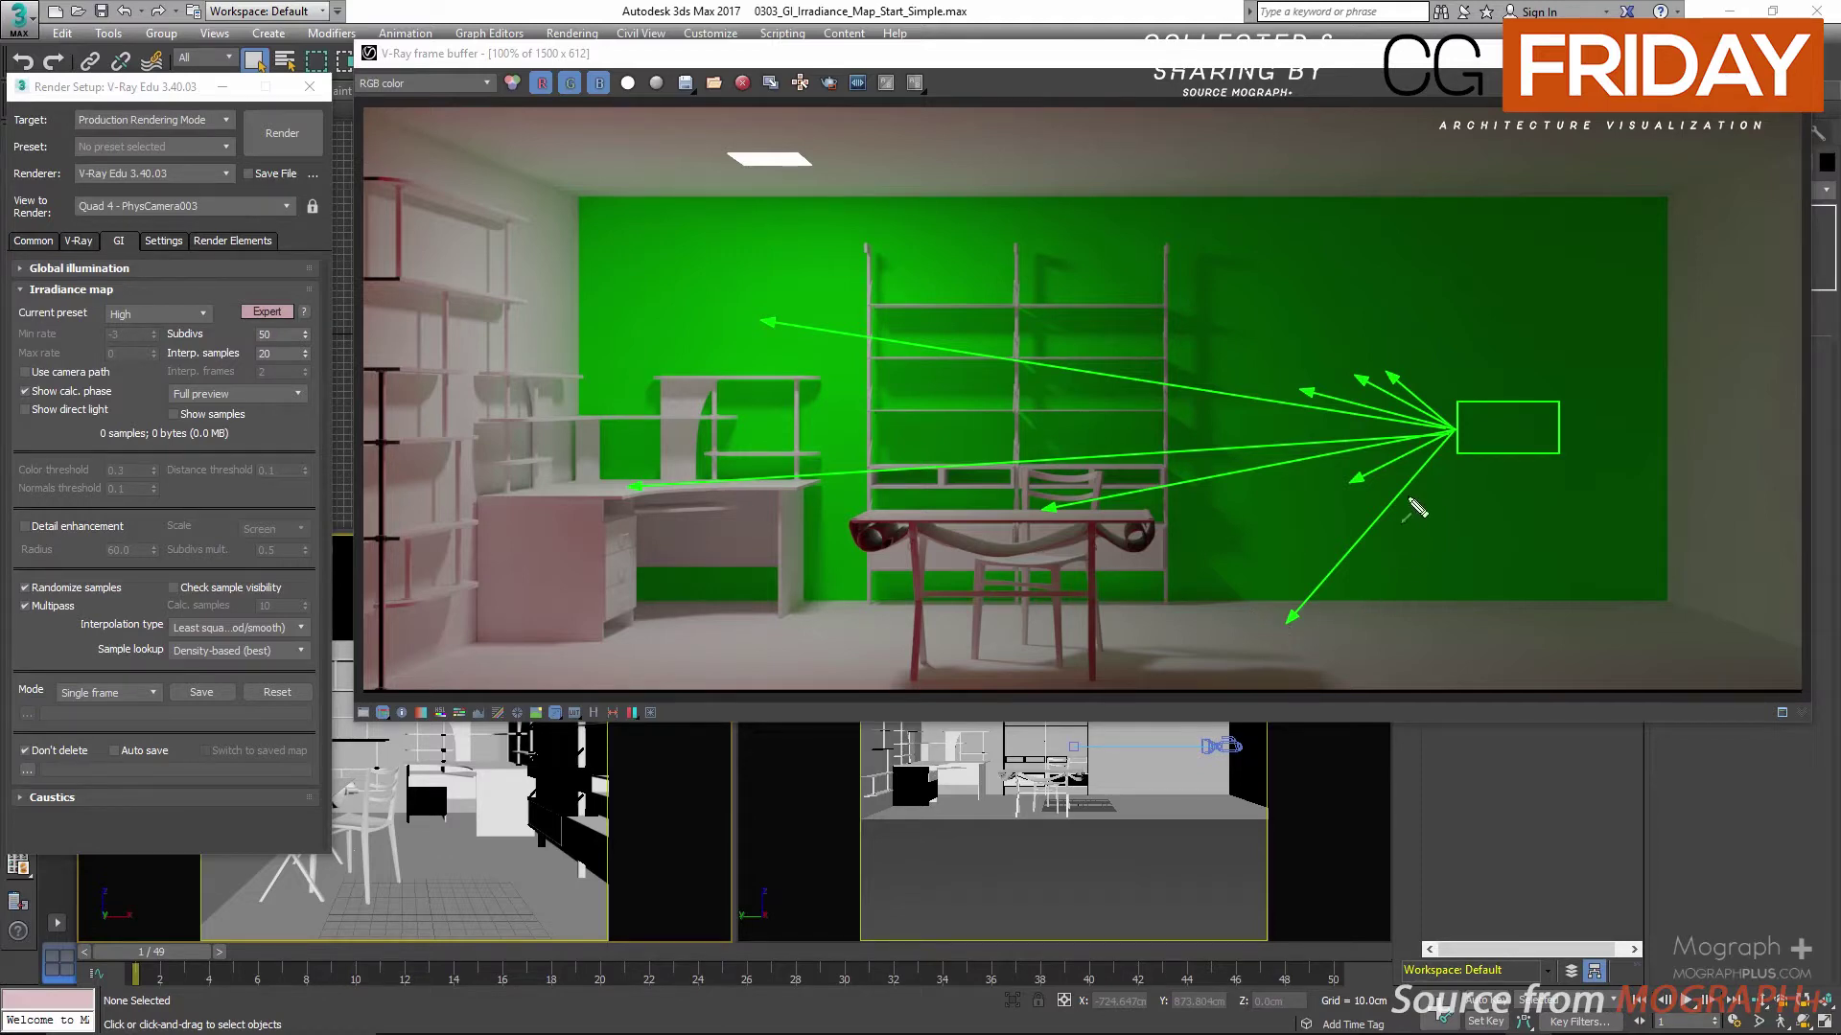
drag(1455, 434, 1193, 614)
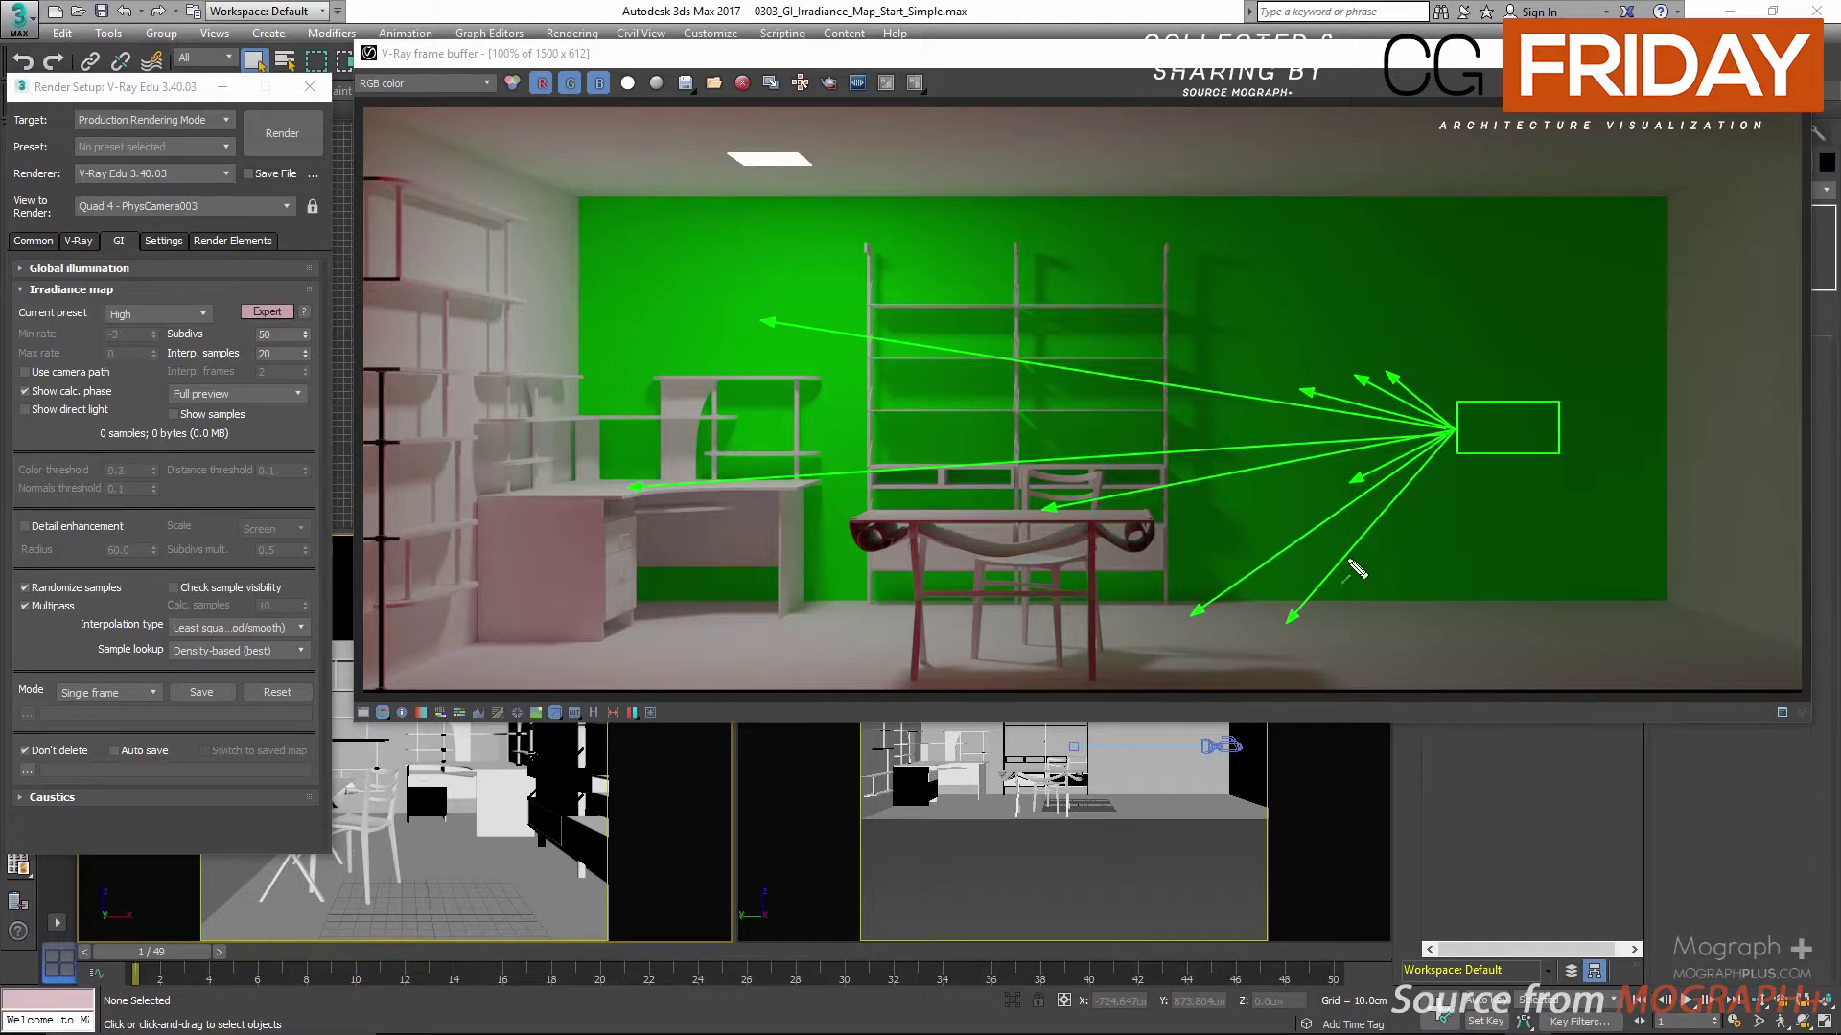
drag(1457, 443, 1115, 614)
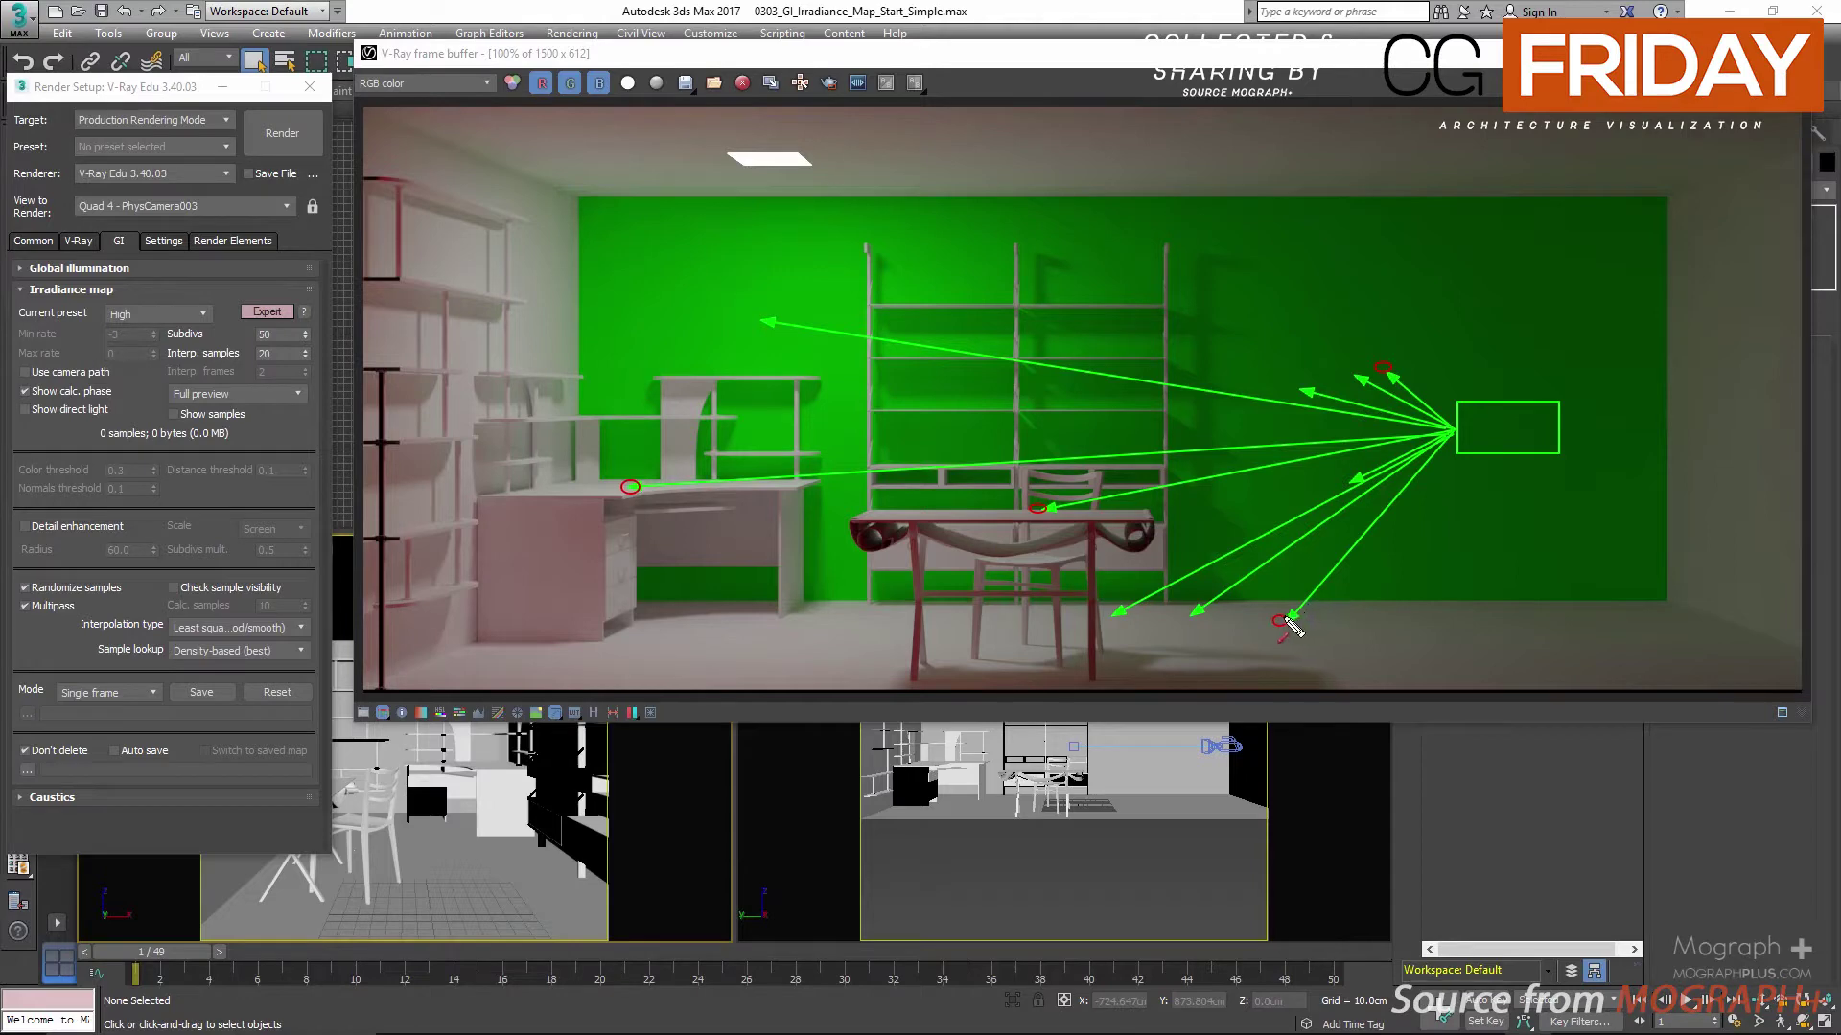
Step: Draw red arrows around the marked points on the floor, table and wall, circle the Subdivs setting, and clear the annotations
mouse_move(1277, 615)
mouse_down()
mouse_move(1206, 610)
mouse_move(1330, 554)
mouse_move(1386, 604)
mouse_move(1248, 587)
mouse_move(1392, 582)
mouse_up()
mouse_move(155, 325)
mouse_down()
mouse_move(273, 351)
mouse_move(305, 346)
mouse_move(290, 327)
mouse_up()
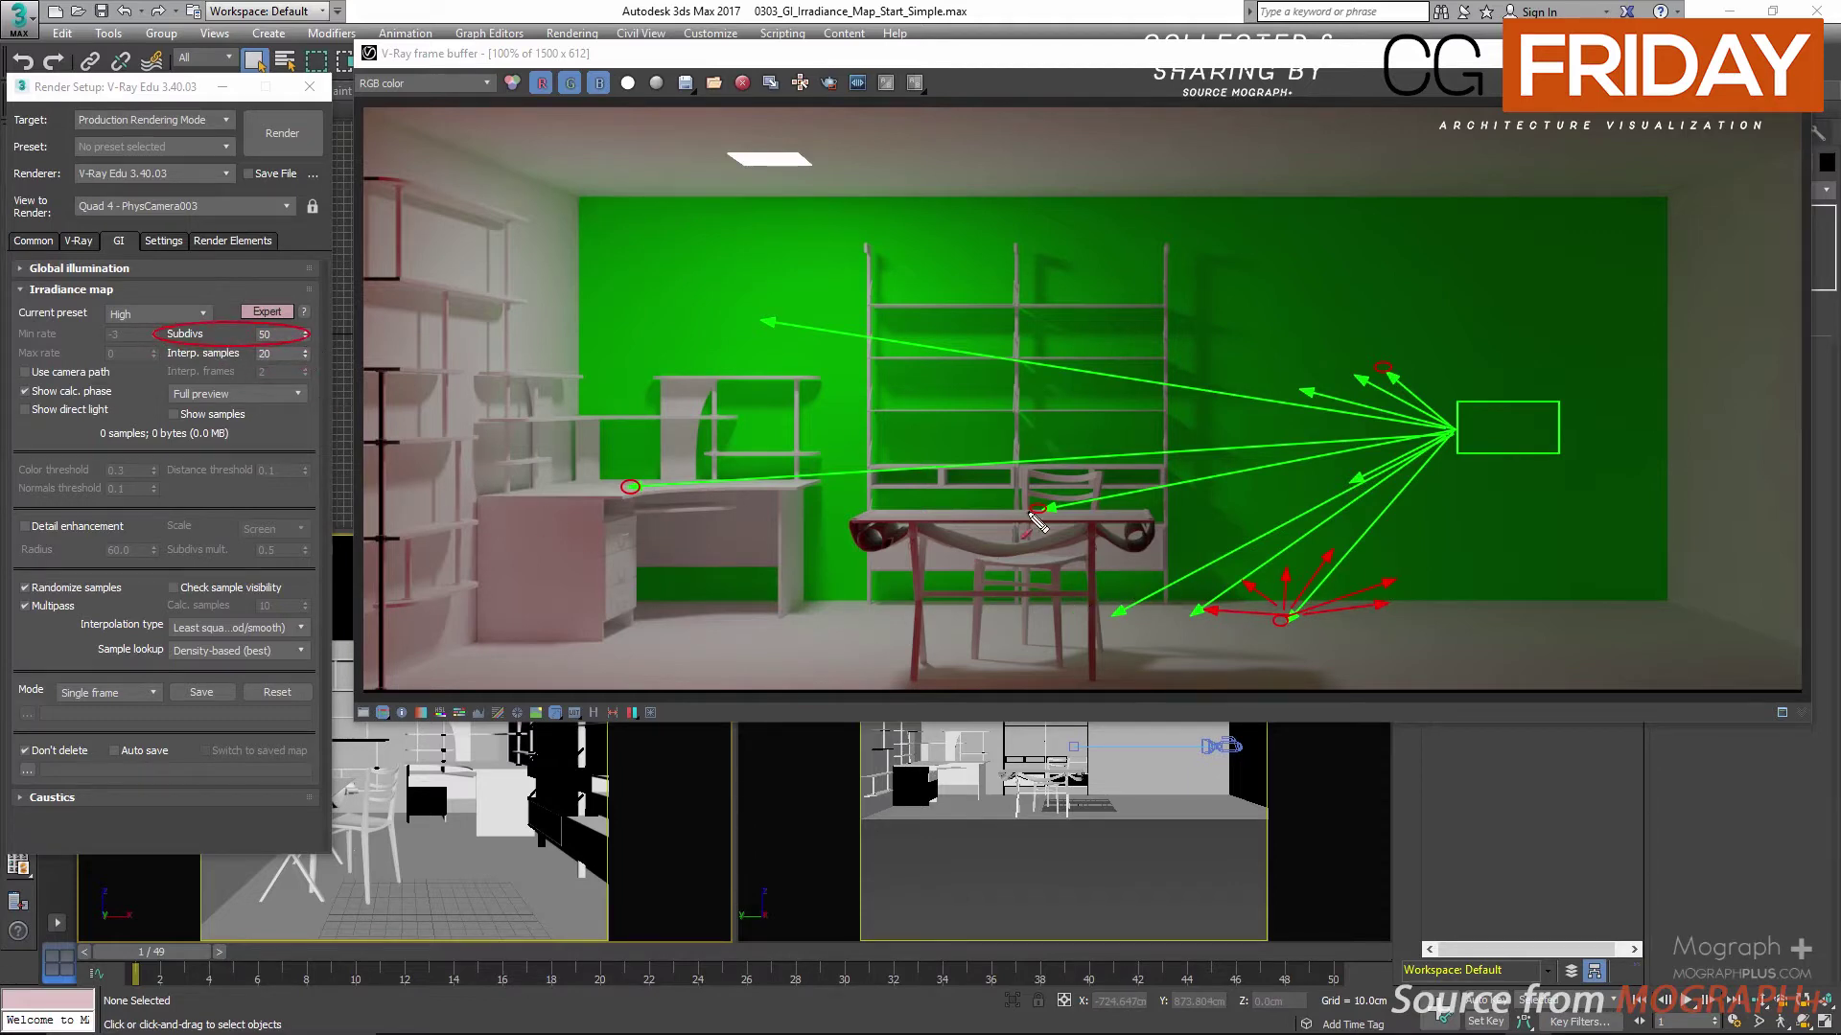
mouse_move(1040, 510)
mouse_down()
mouse_move(1102, 505)
mouse_move(1027, 465)
mouse_move(940, 499)
mouse_up()
mouse_move(1383, 366)
mouse_down()
mouse_move(1445, 358)
mouse_move(1377, 326)
mouse_move(1321, 341)
mouse_move(1306, 389)
mouse_move(1428, 384)
mouse_move(1377, 417)
mouse_move(1368, 449)
mouse_up()
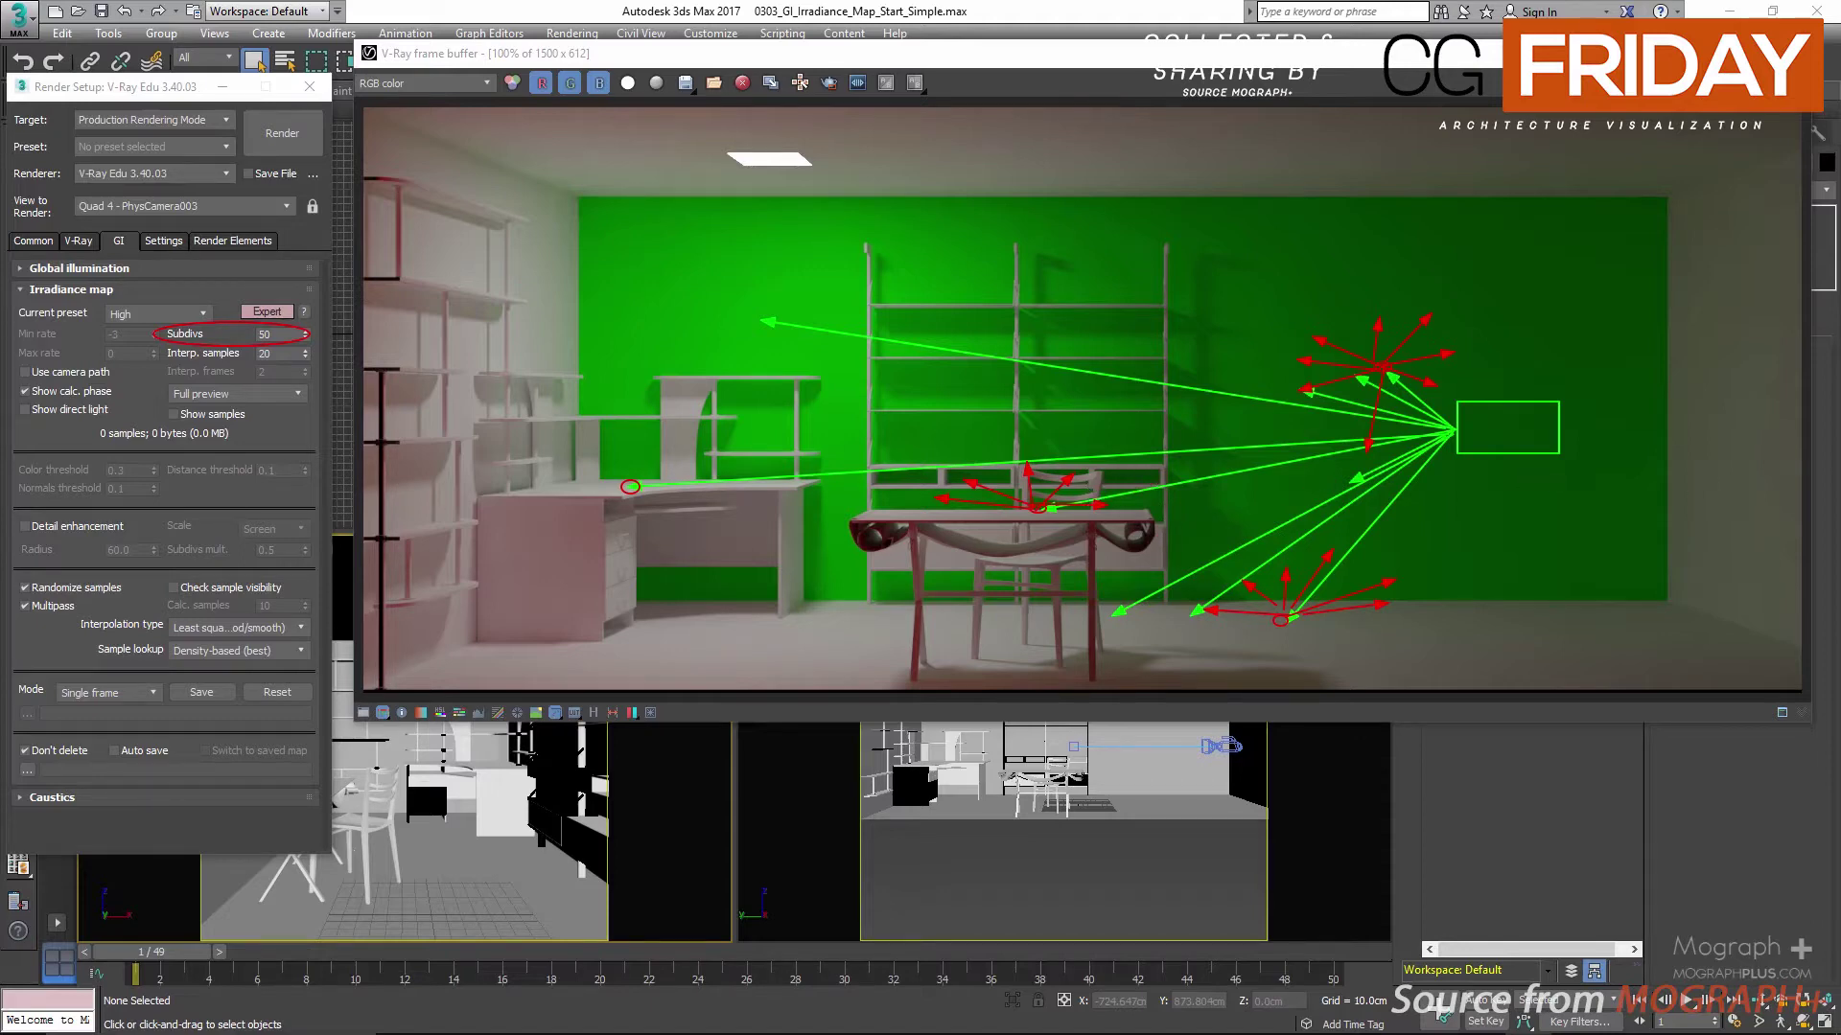
key(Escape)
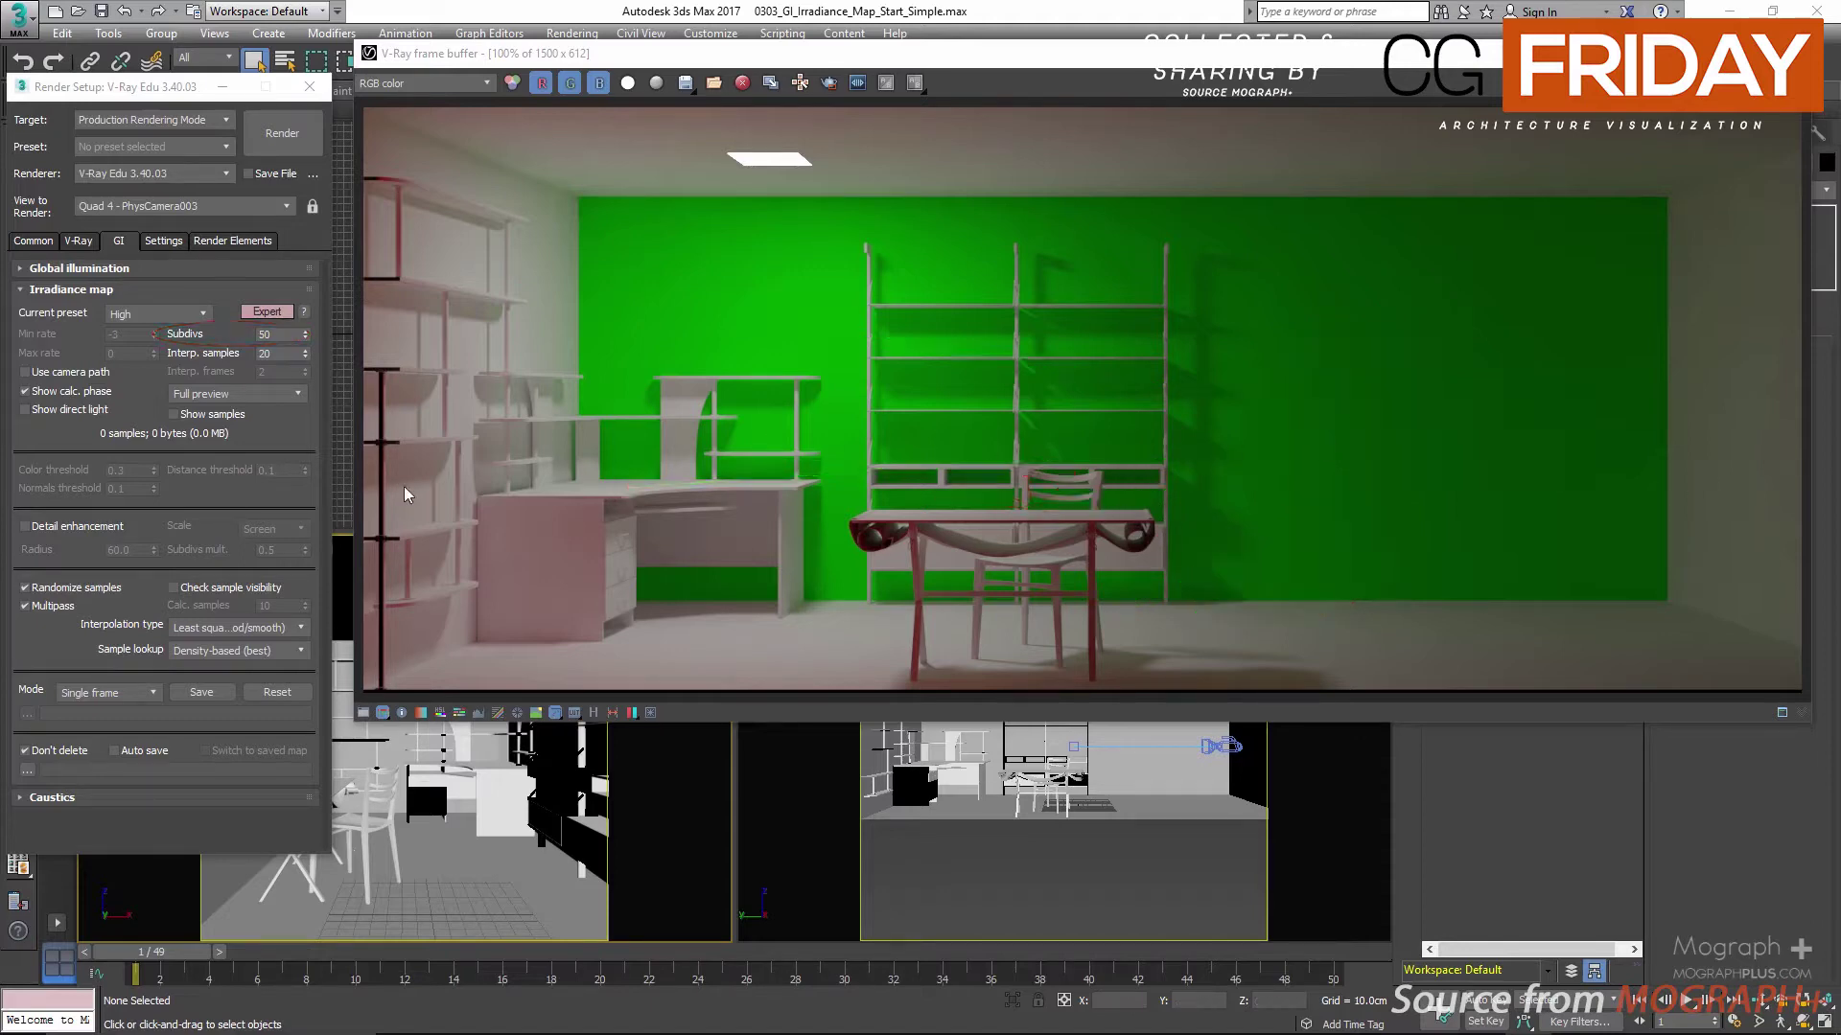
Step: Load the saved "GI On, Camera 01" render from the history and view it in a maximized frame buffer at 100%
click(755, 352)
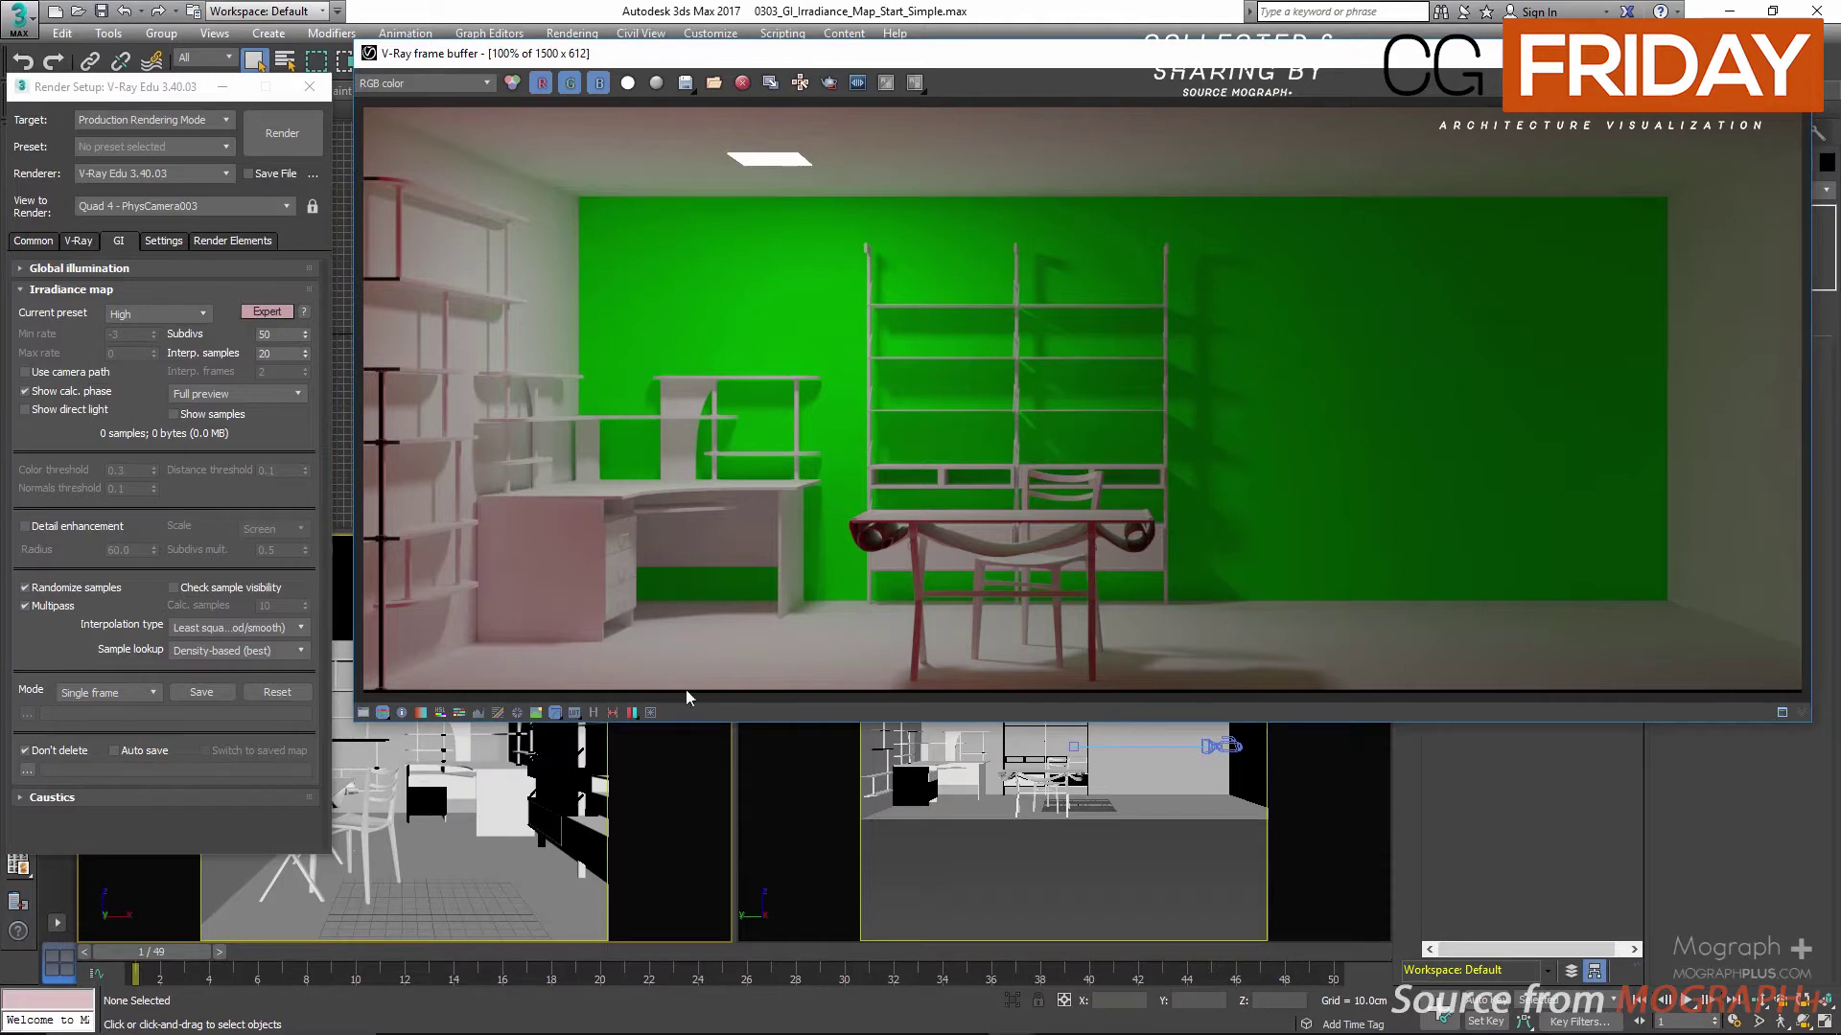
click(592, 712)
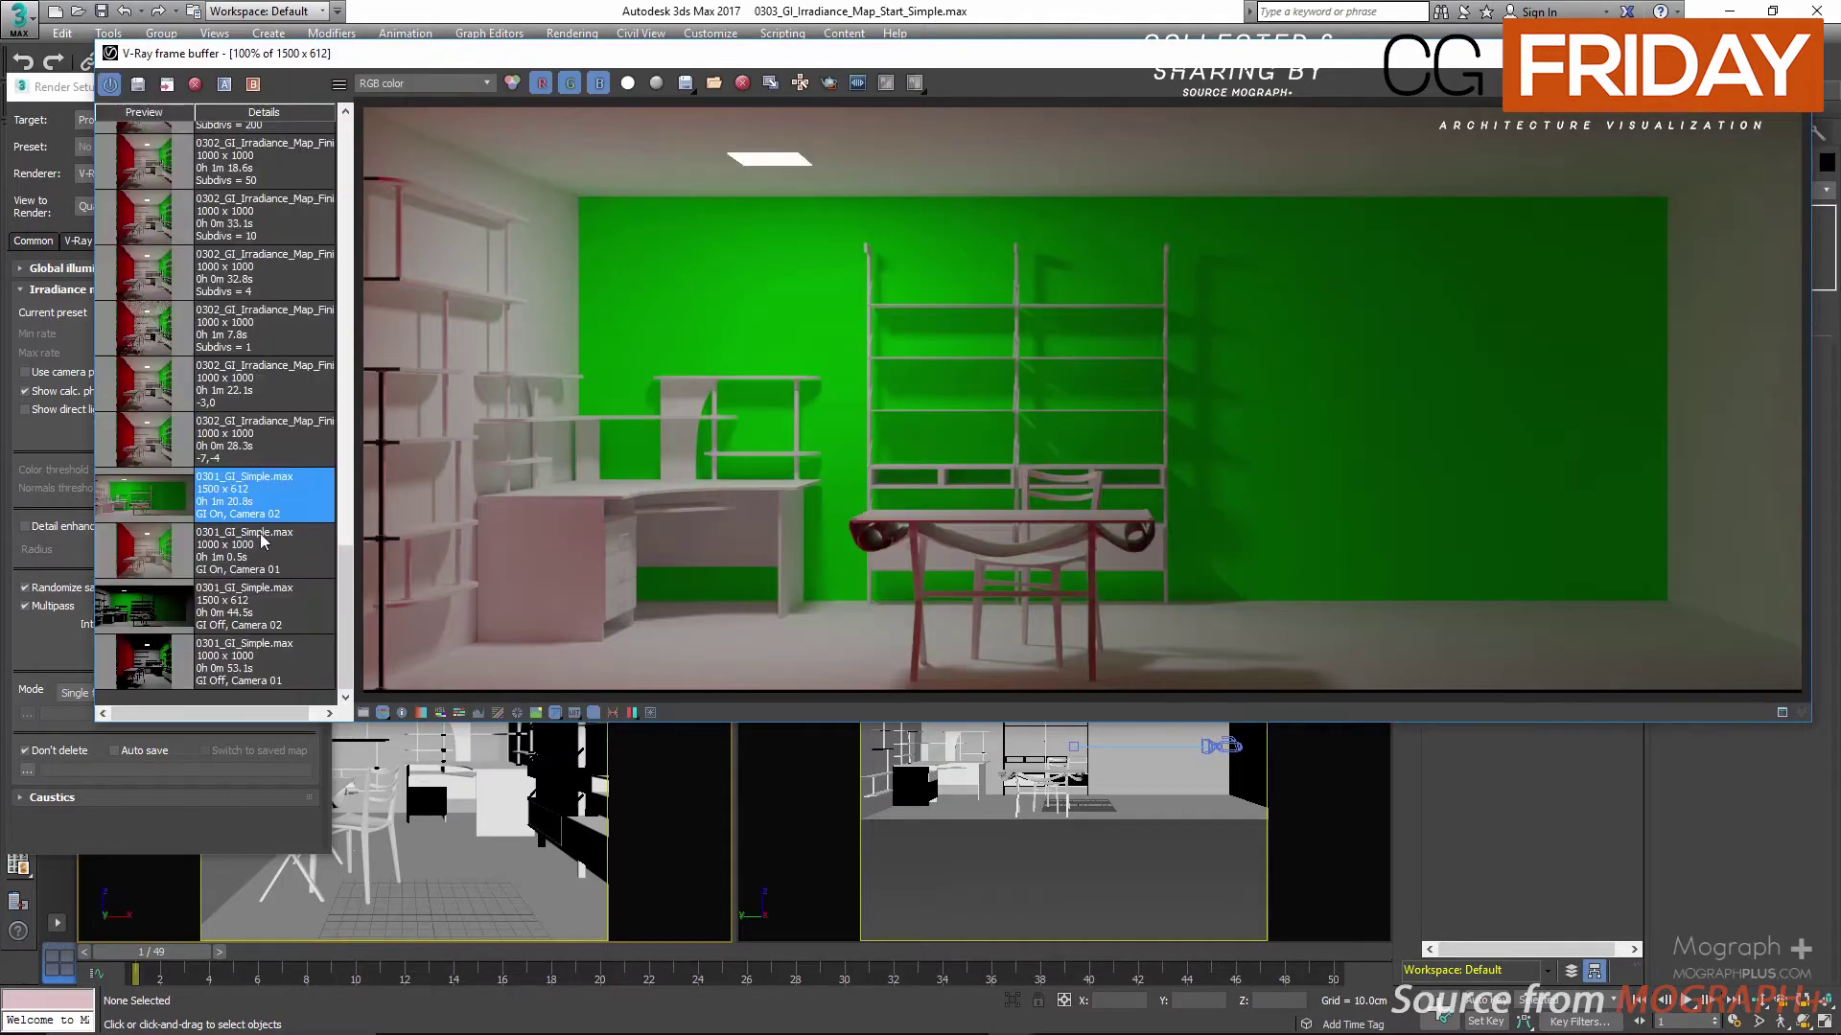
double_click(182, 549)
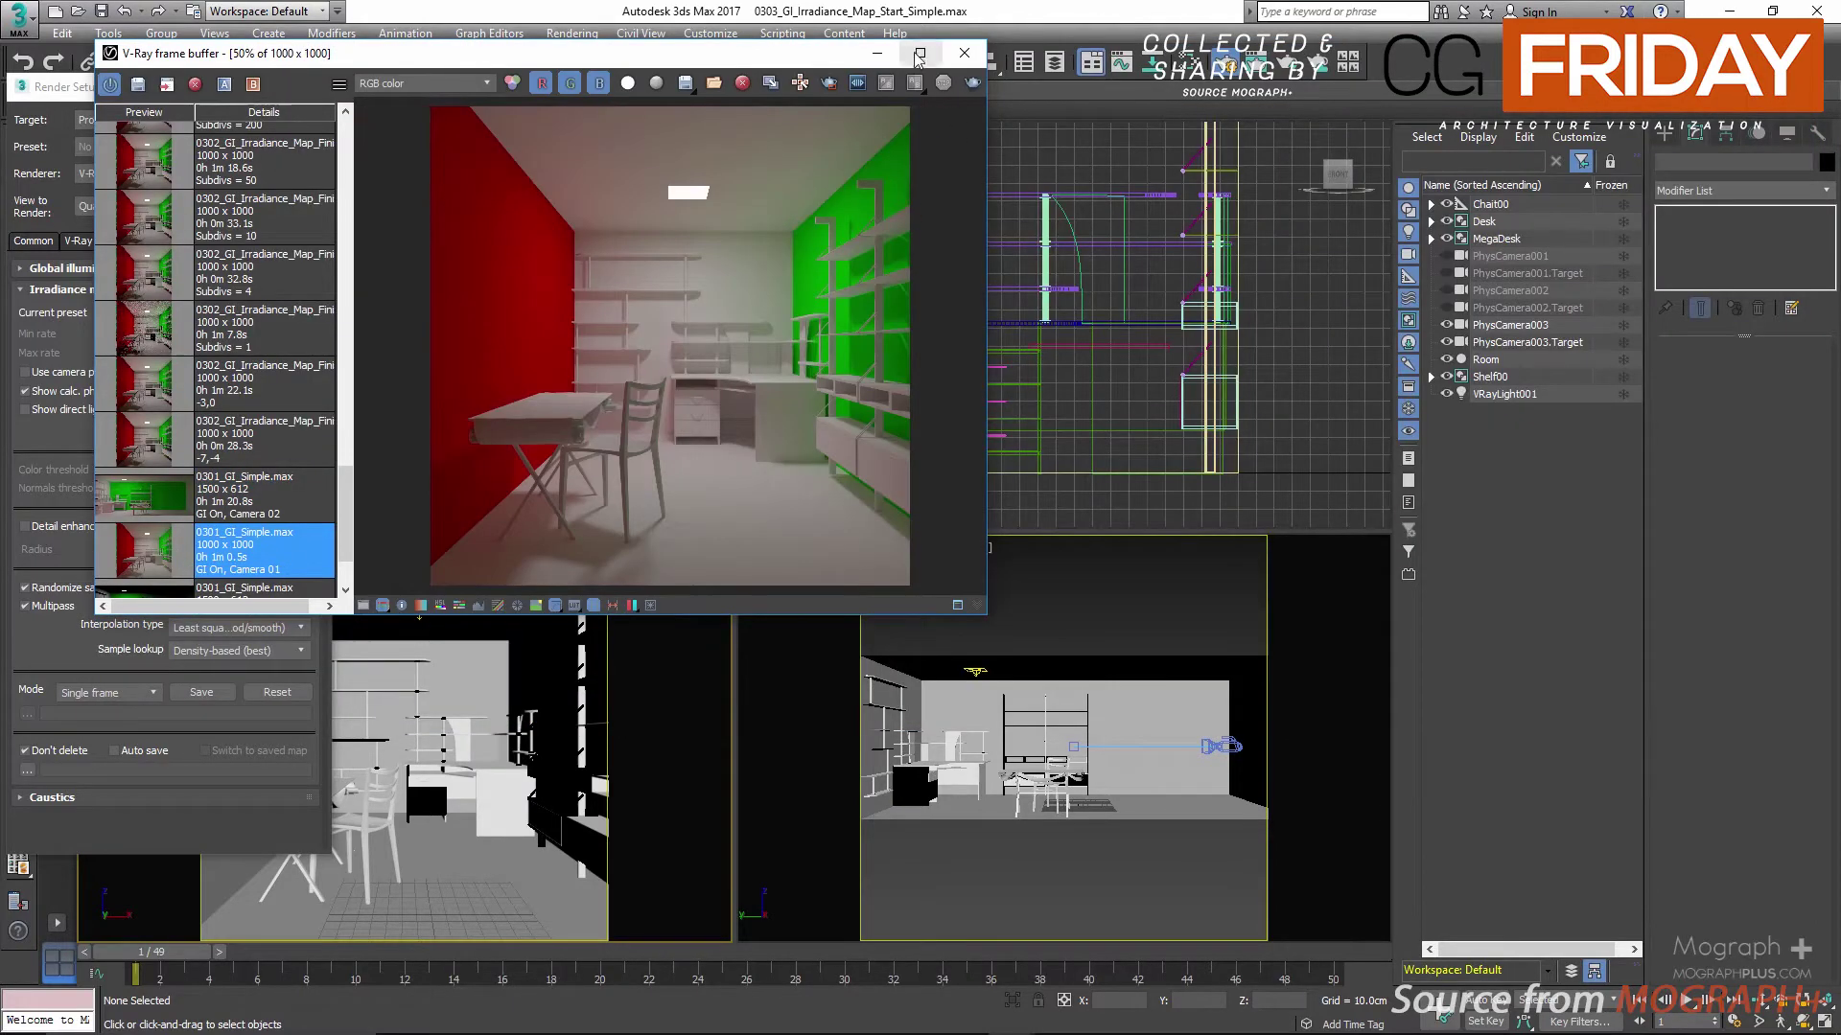
click(918, 54)
double_click(1097, 539)
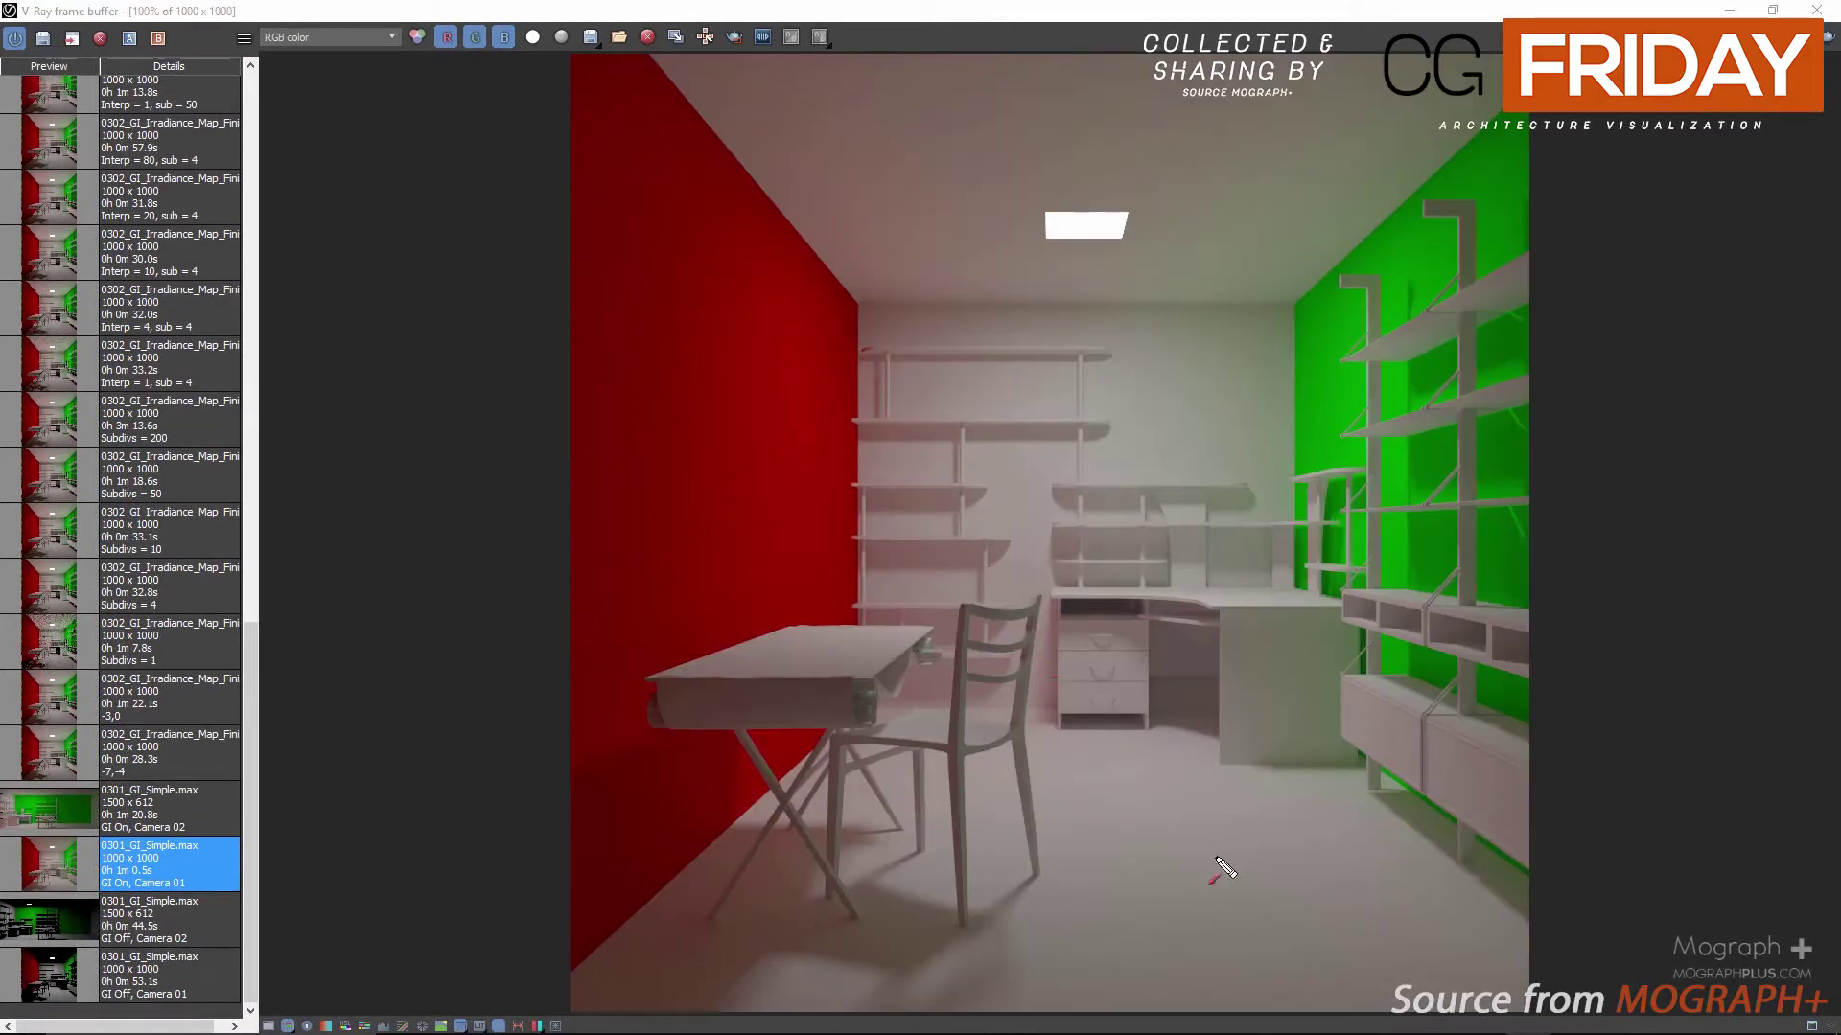
Step: Mark red sample circles on the floor around a black one, draw black arrows from them to it, and clear the annotations
click(1278, 857)
click(1129, 810)
click(1105, 928)
click(1118, 953)
click(1323, 935)
click(1258, 930)
key(b)
click(1190, 893)
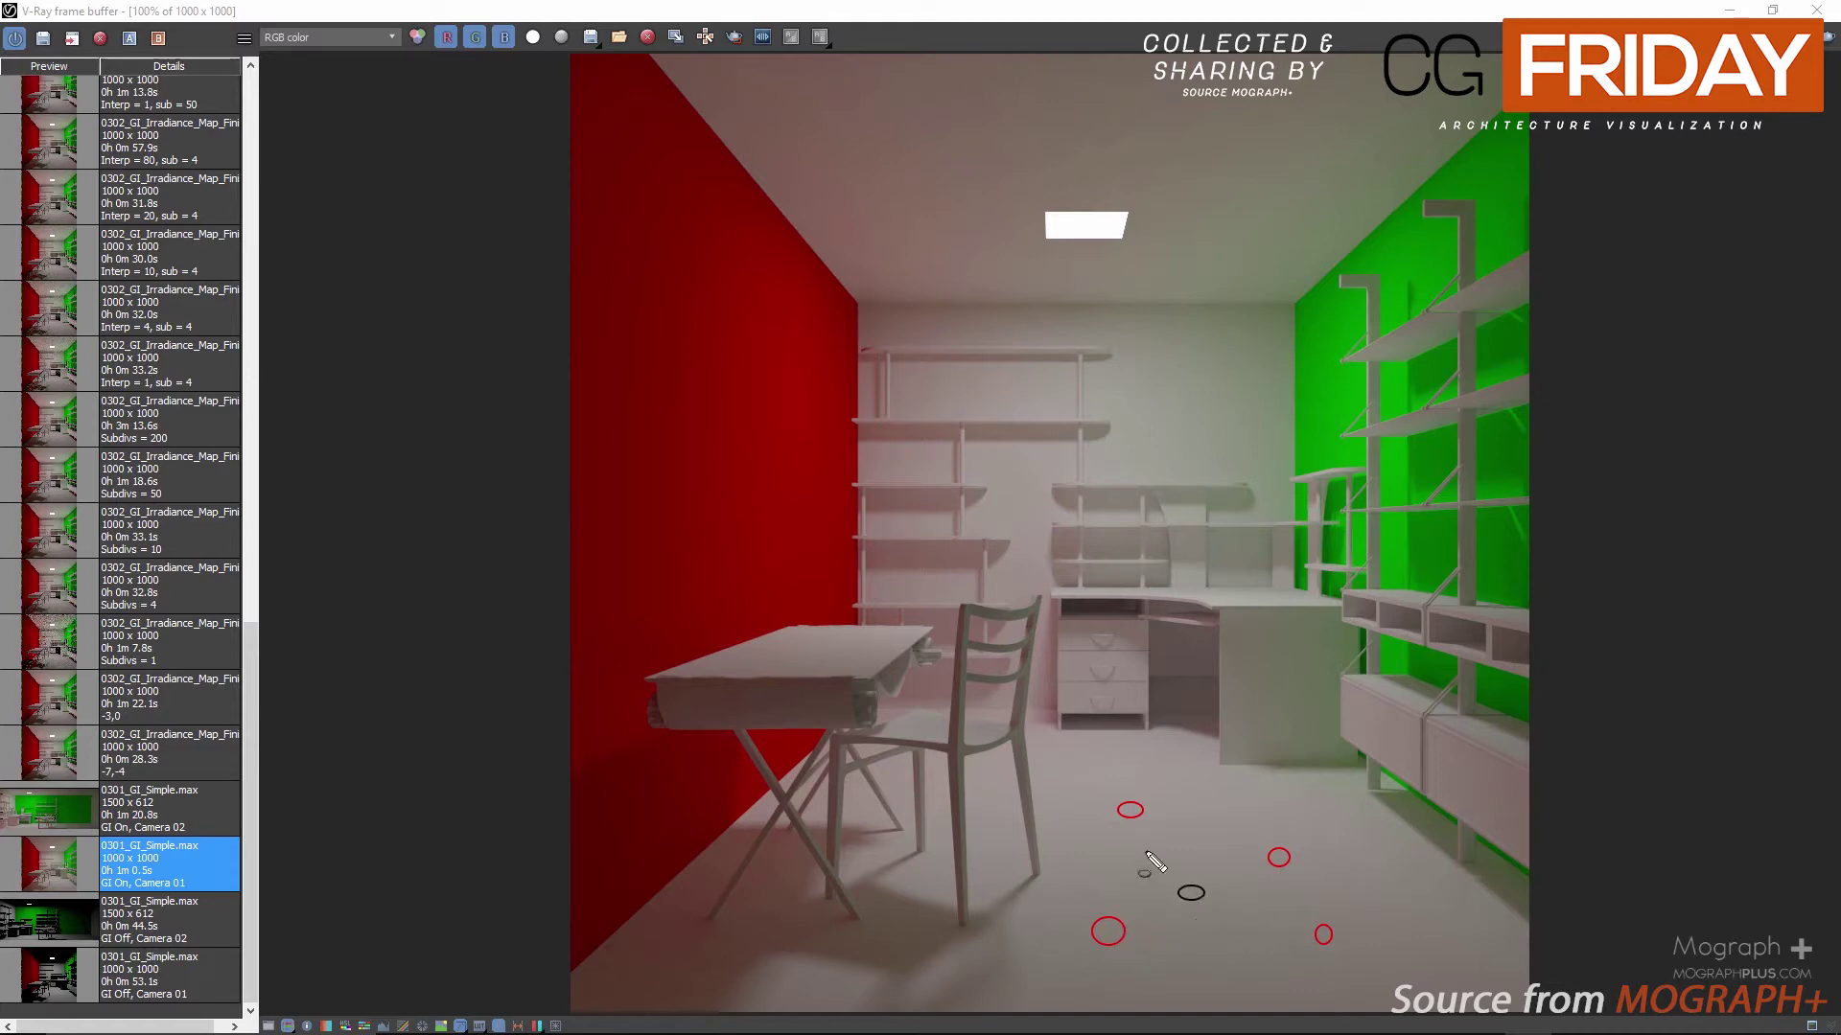
drag(1130, 810, 1194, 909)
drag(1278, 857, 1206, 893)
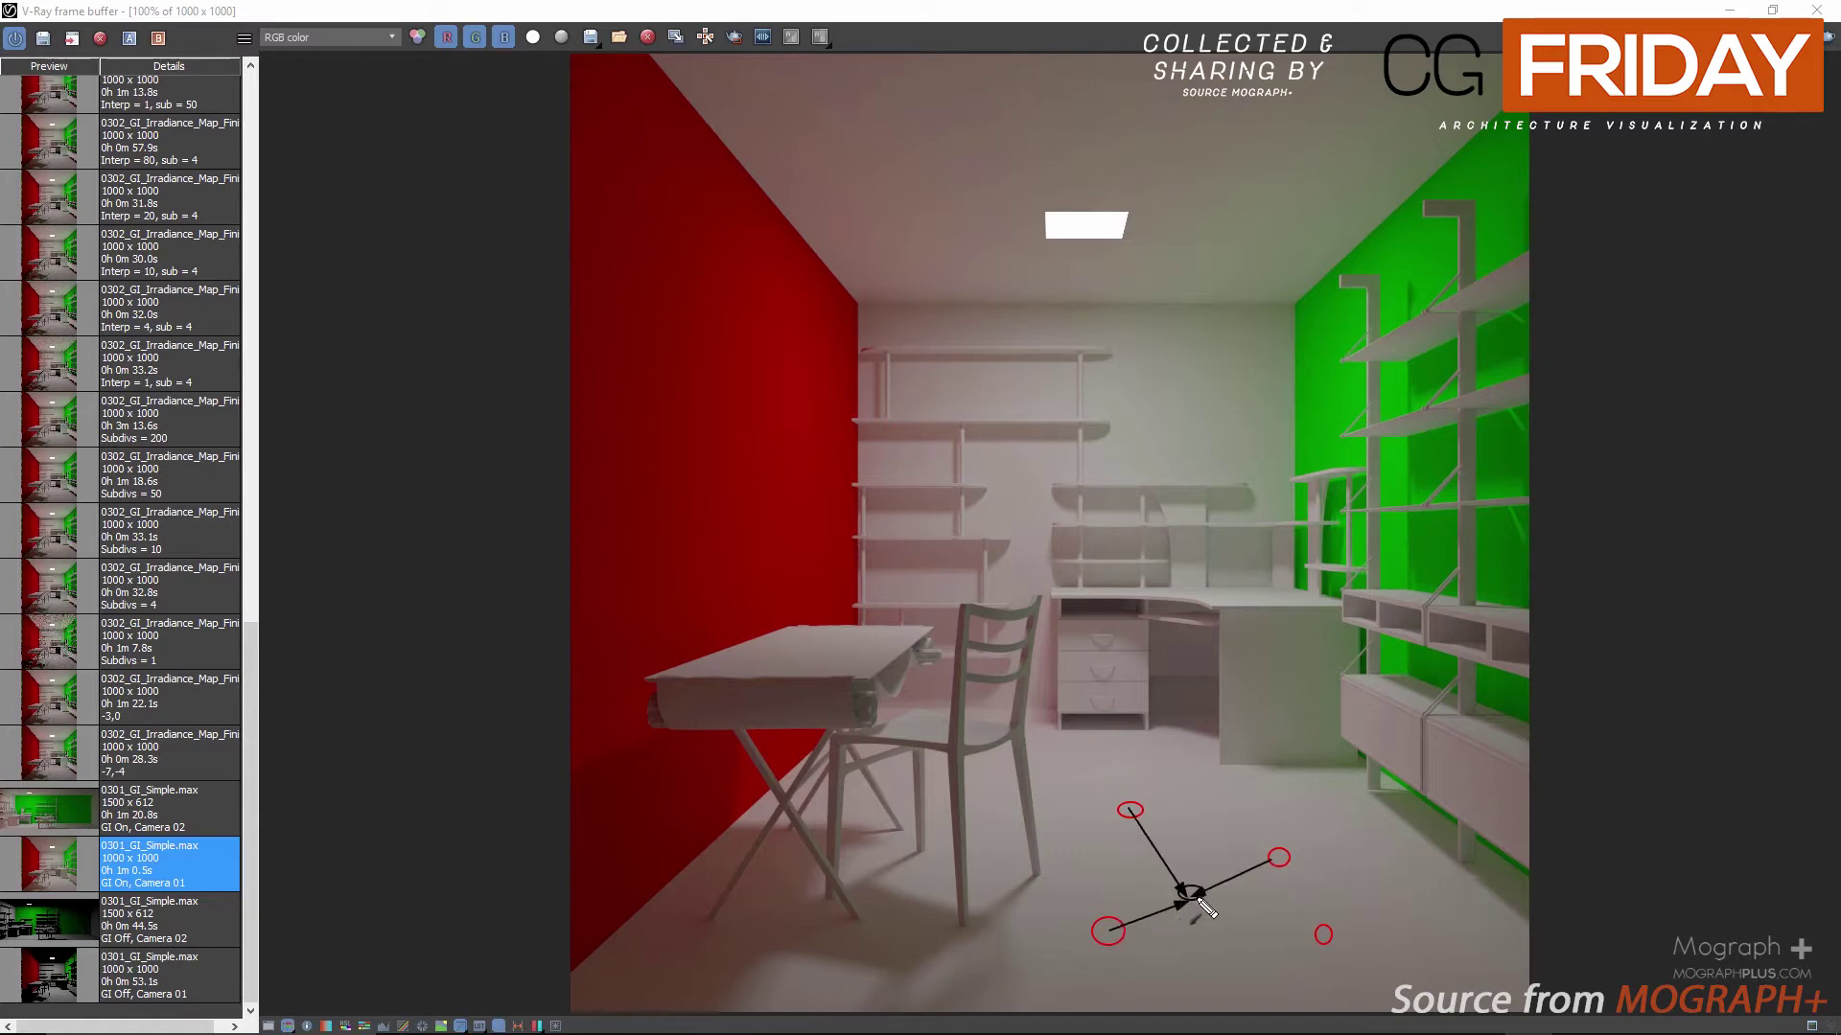
drag(1323, 934, 1207, 893)
key(Escape)
Step: Reload the "GI On, Camera 02" render, sketch red rays and blue bouncing arrows over it, clear them and close the frame buffer
double_click(42, 809)
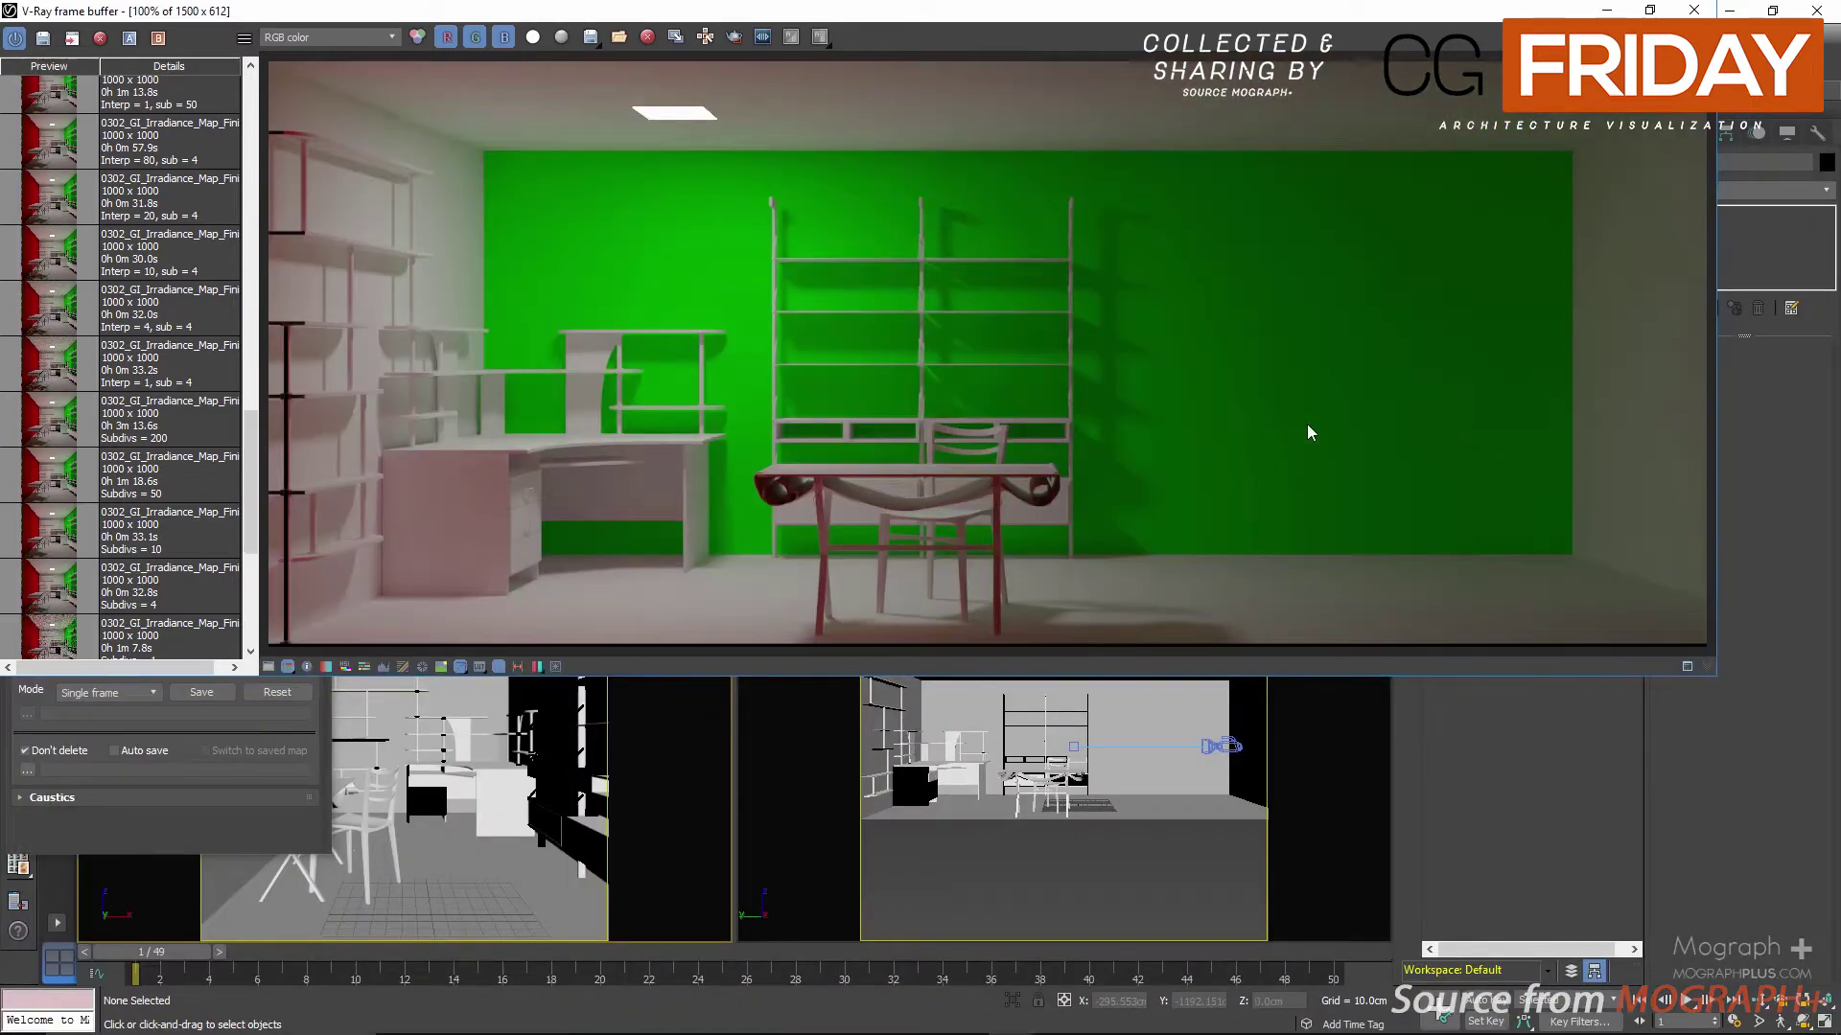
key(ctrl+2)
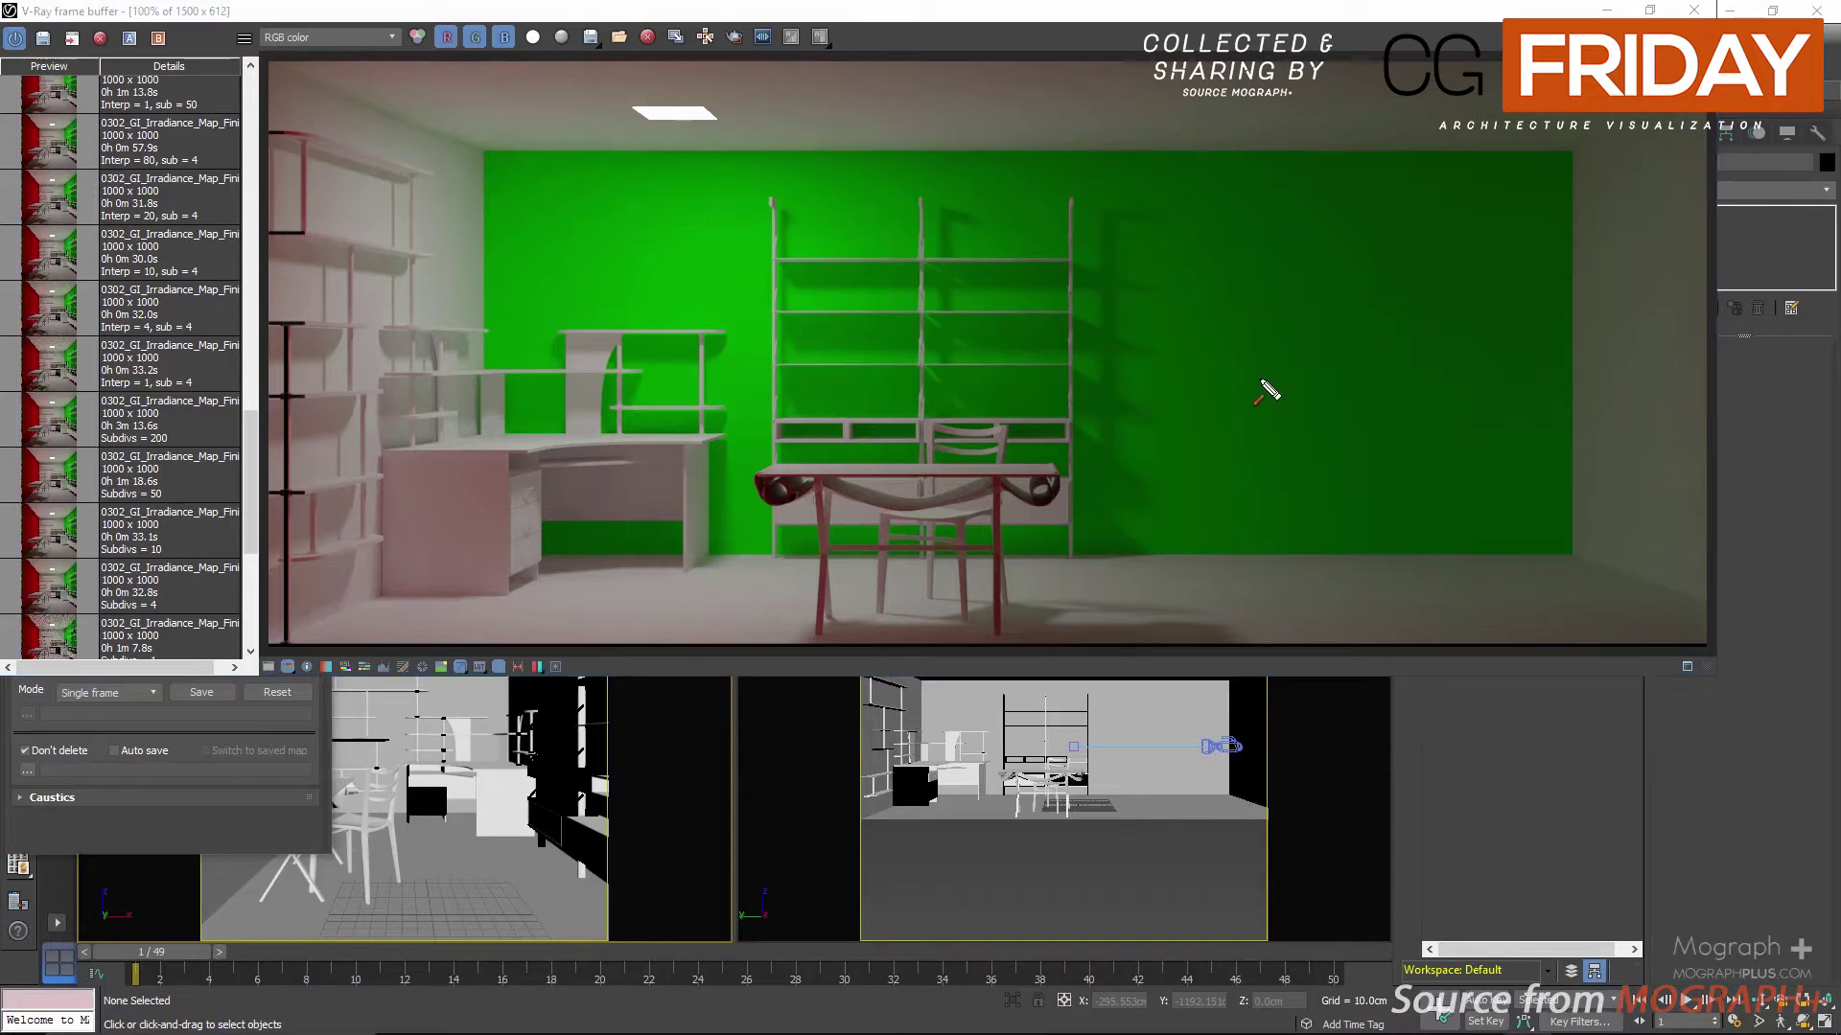
mouse_move(1257, 373)
mouse_down()
mouse_move(1232, 382)
mouse_move(1361, 383)
mouse_move(1279, 340)
mouse_move(1203, 337)
mouse_move(1549, 234)
mouse_move(1591, 202)
mouse_move(1445, 580)
mouse_move(1424, 530)
mouse_up()
drag(1392, 439, 1273, 135)
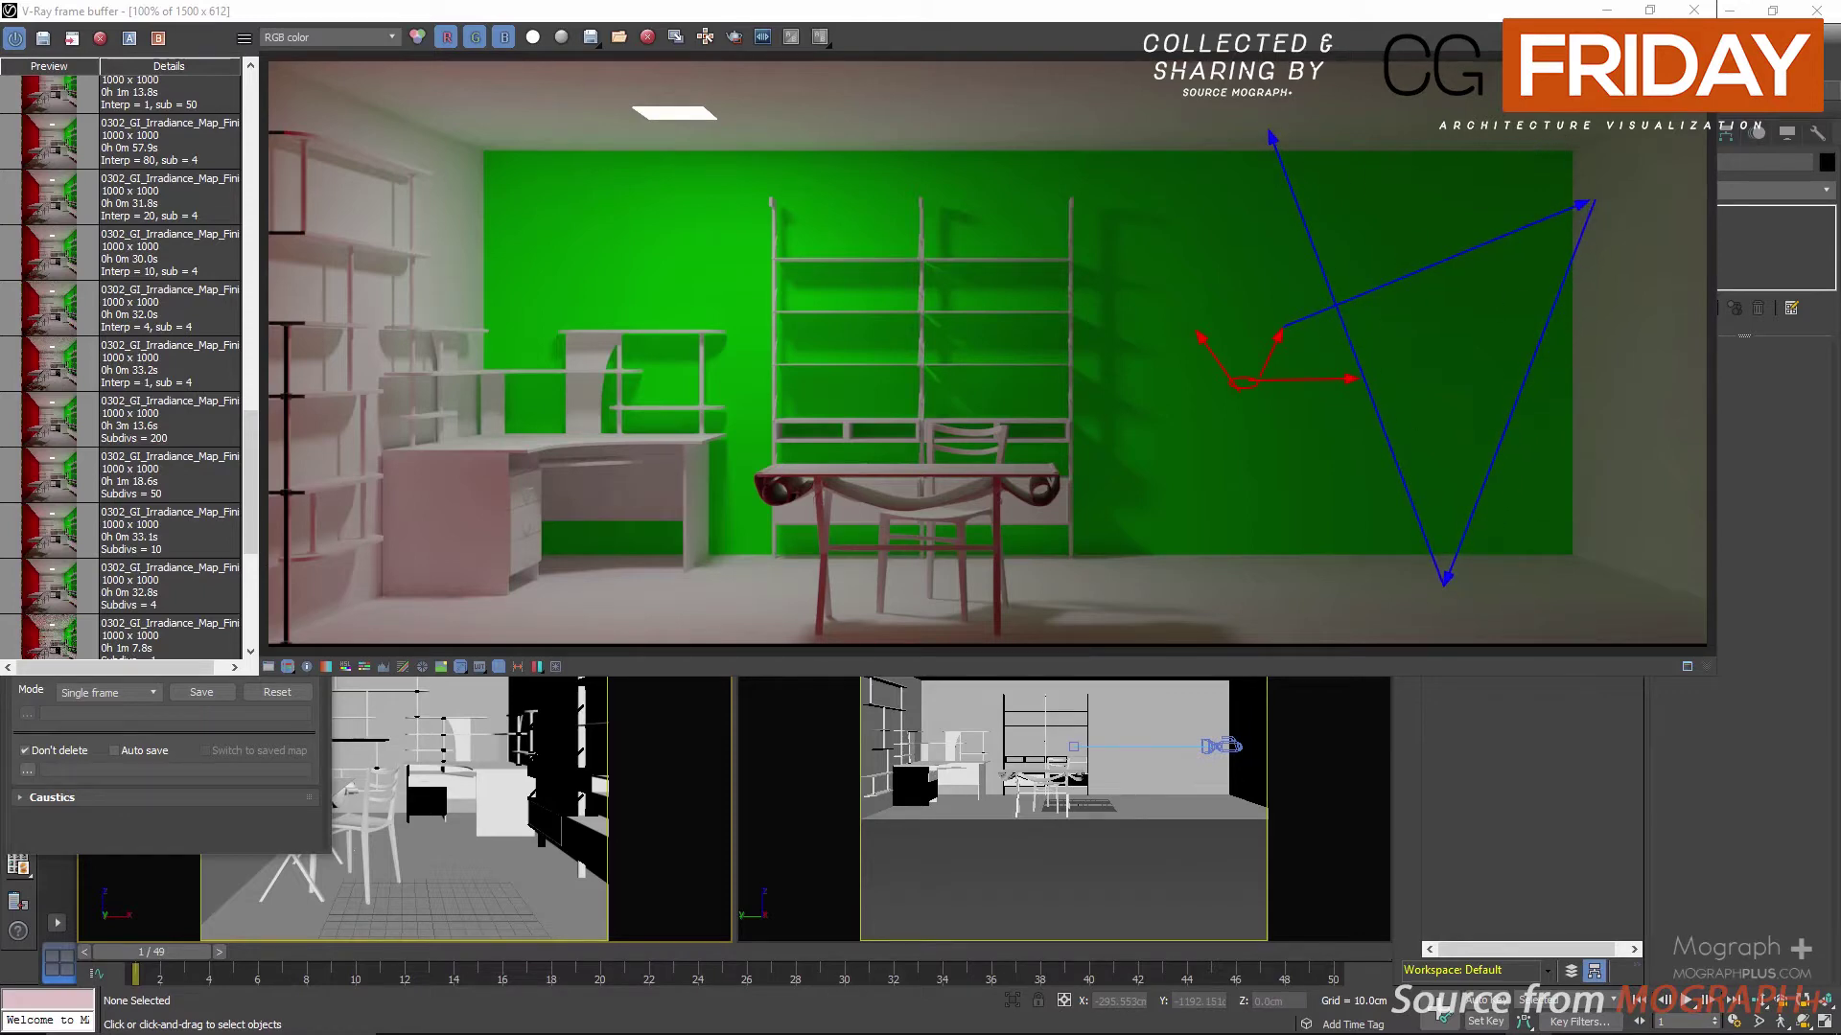
key(Escape)
click(1694, 9)
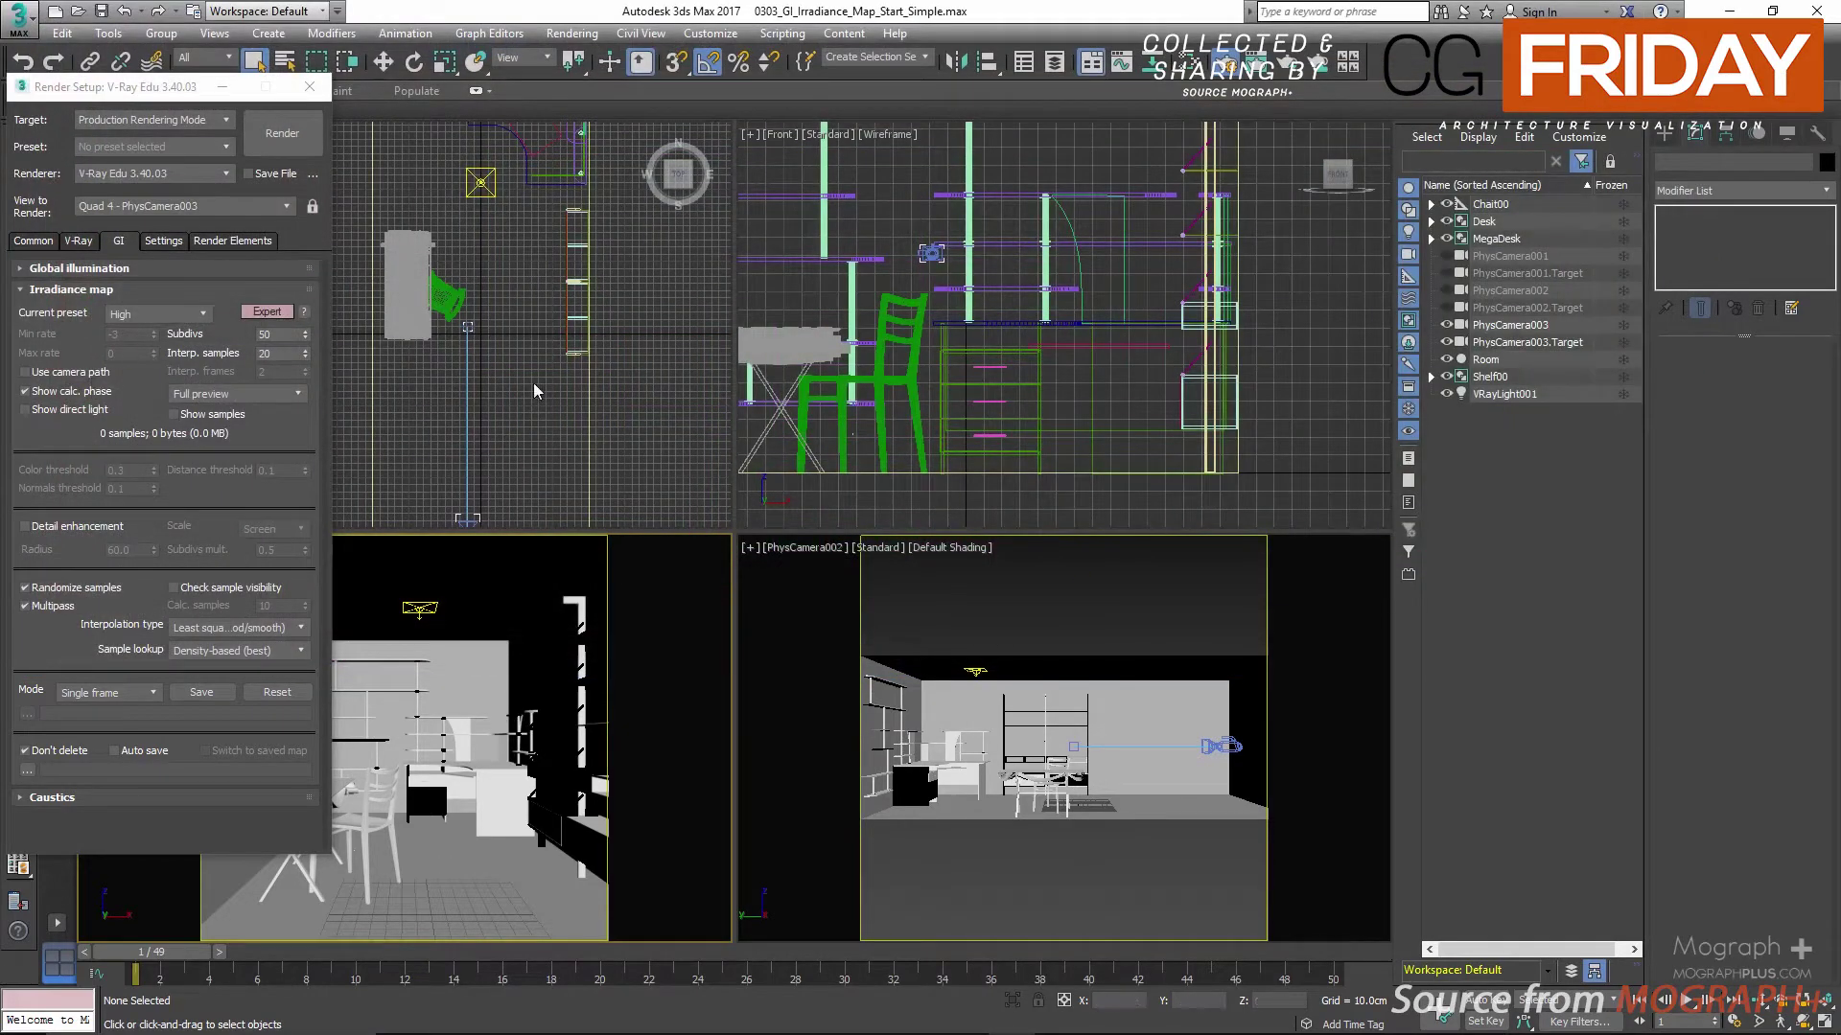
Step: Look through the saved irradiance map renders in the frame buffer history and return to the Render Setup window
drag(165, 96, 476, 89)
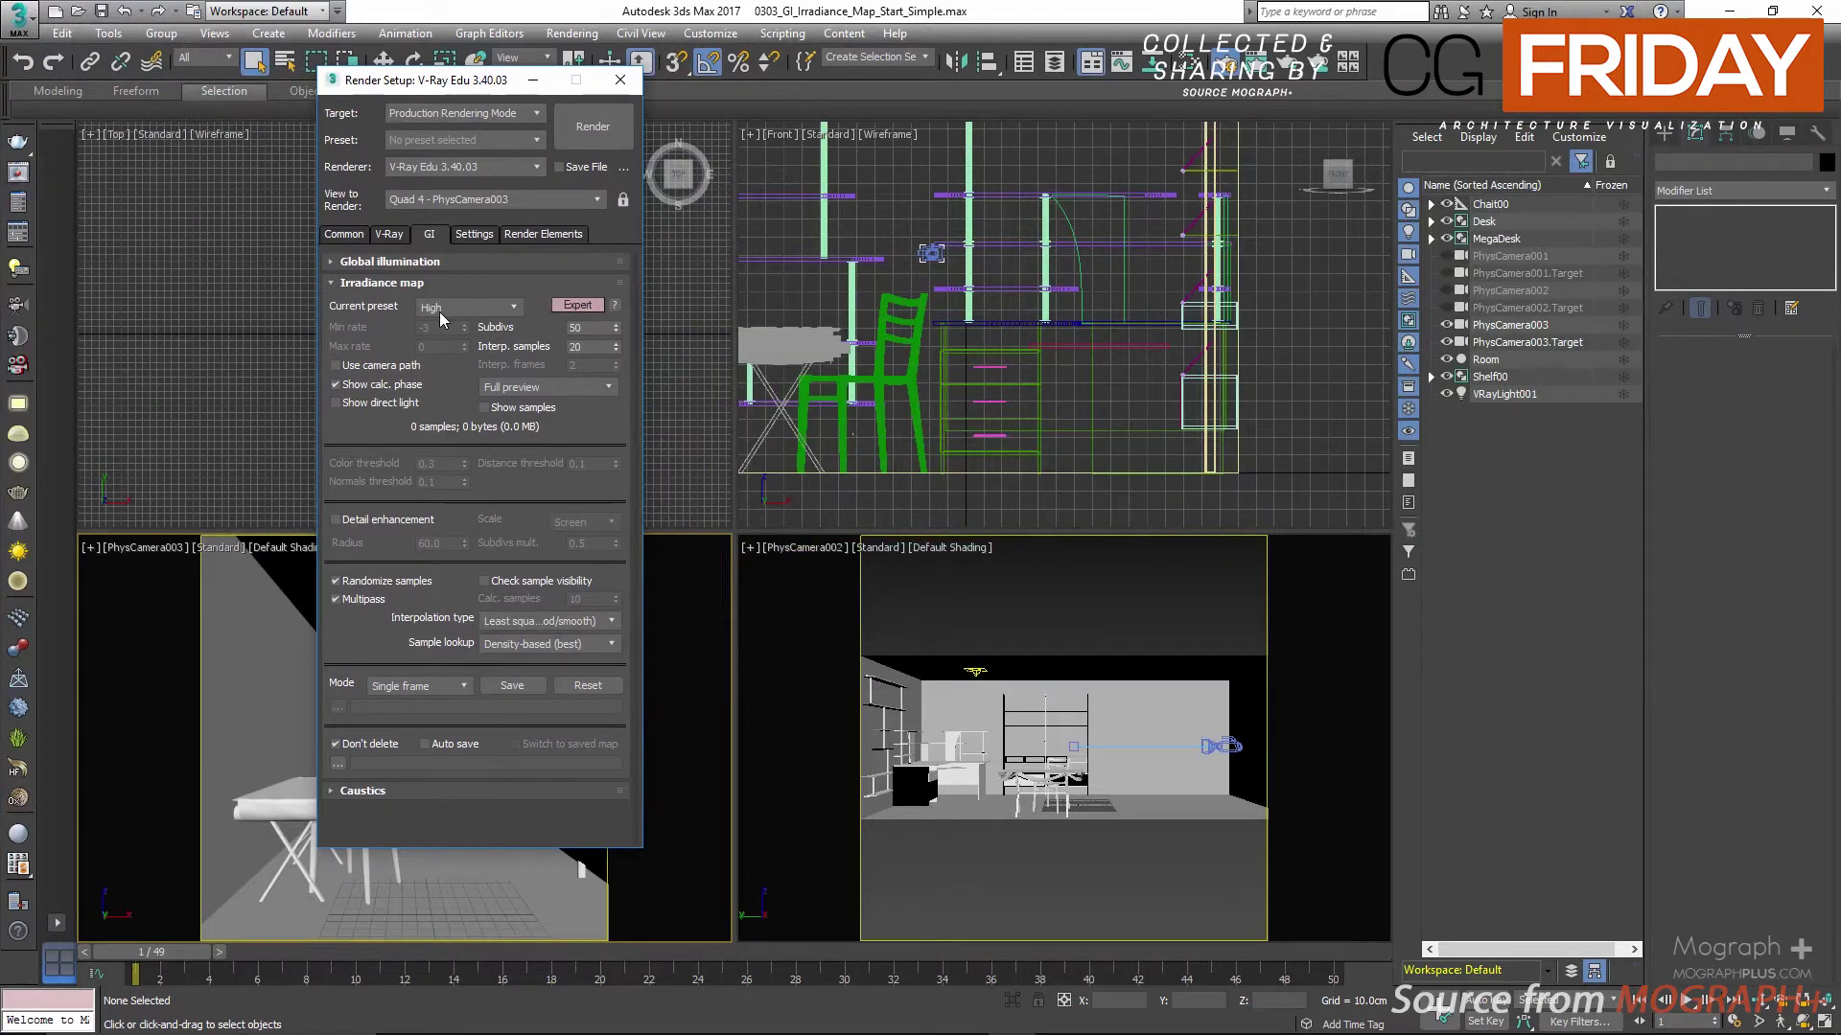
click(18, 178)
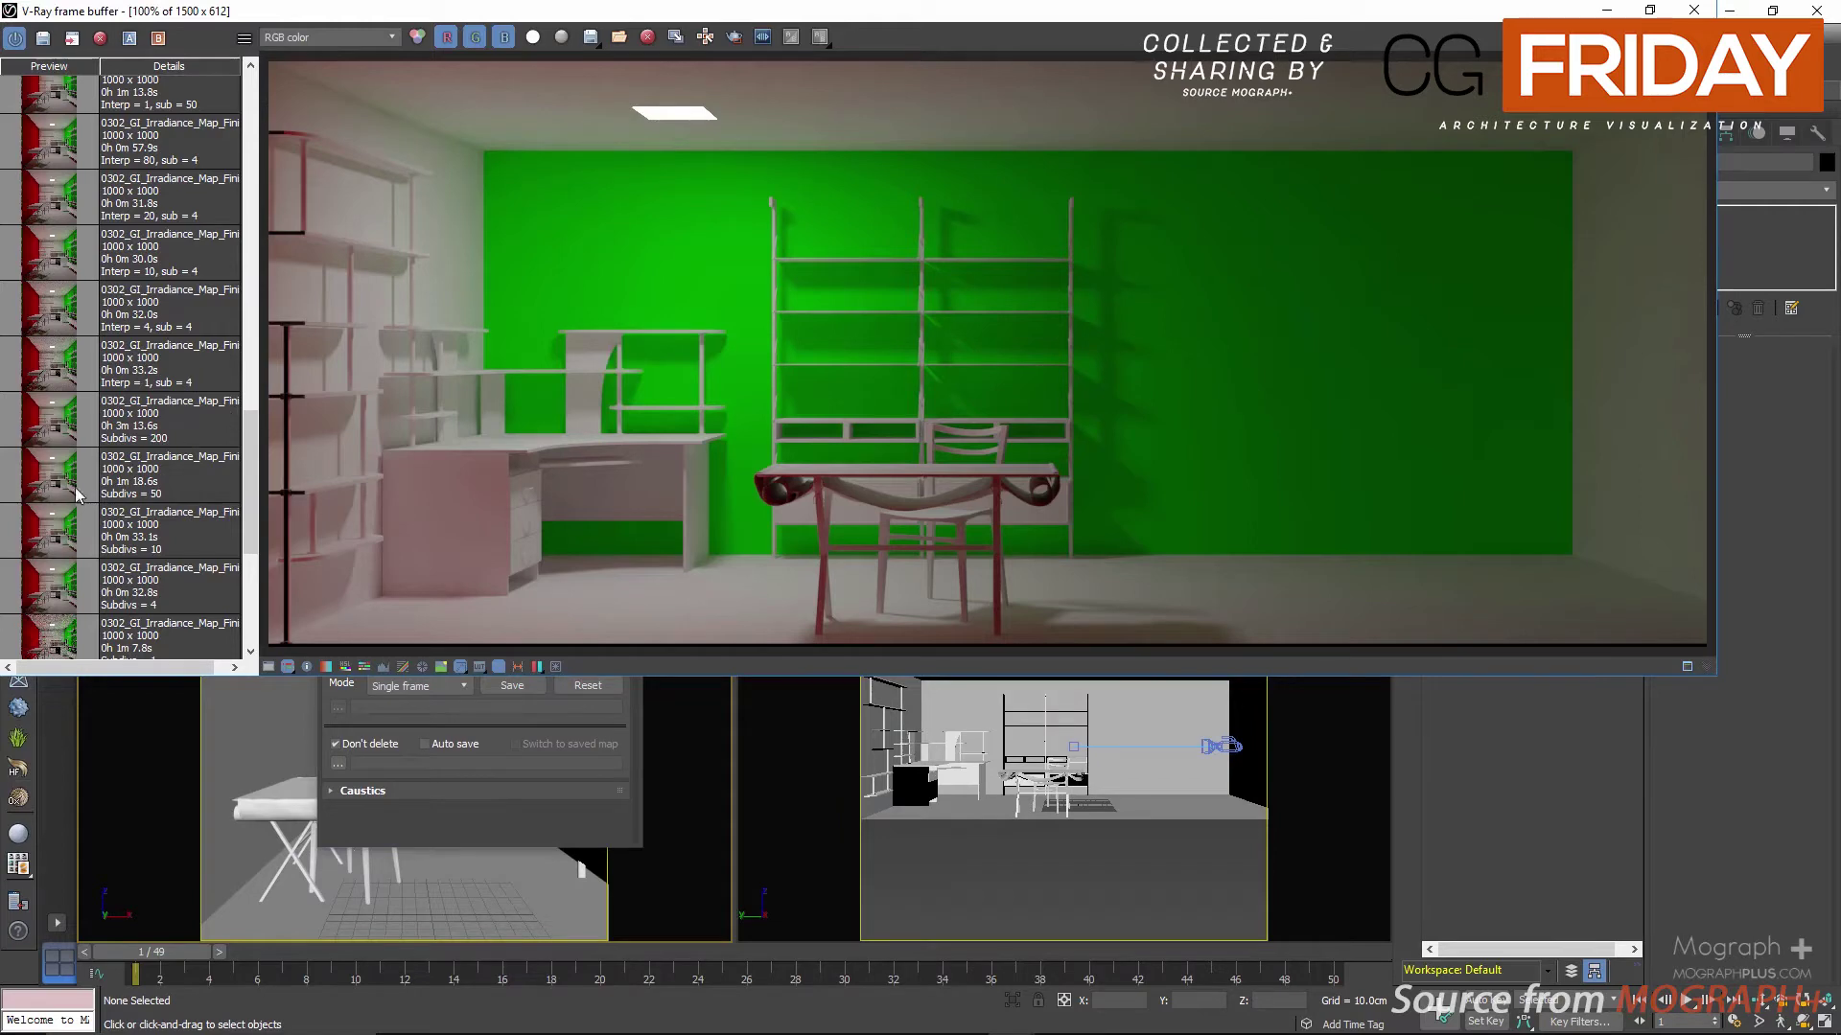
click(248, 134)
click(247, 149)
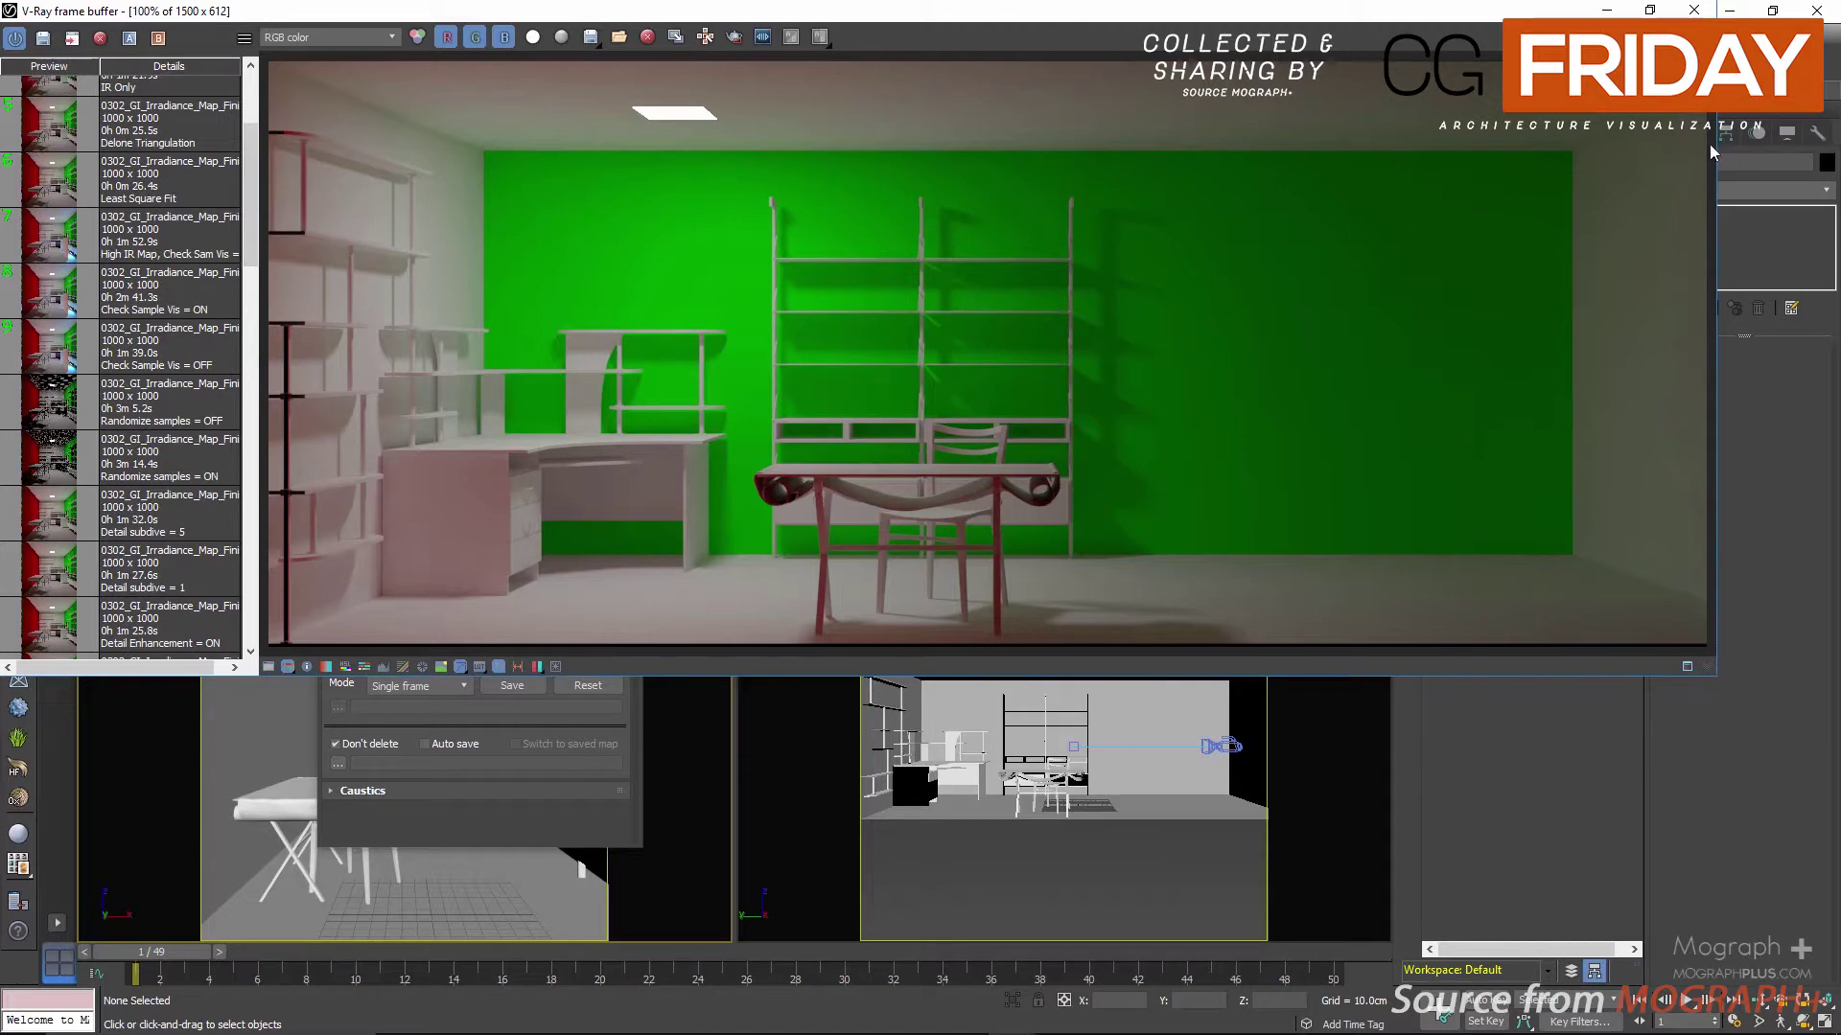
click(1694, 10)
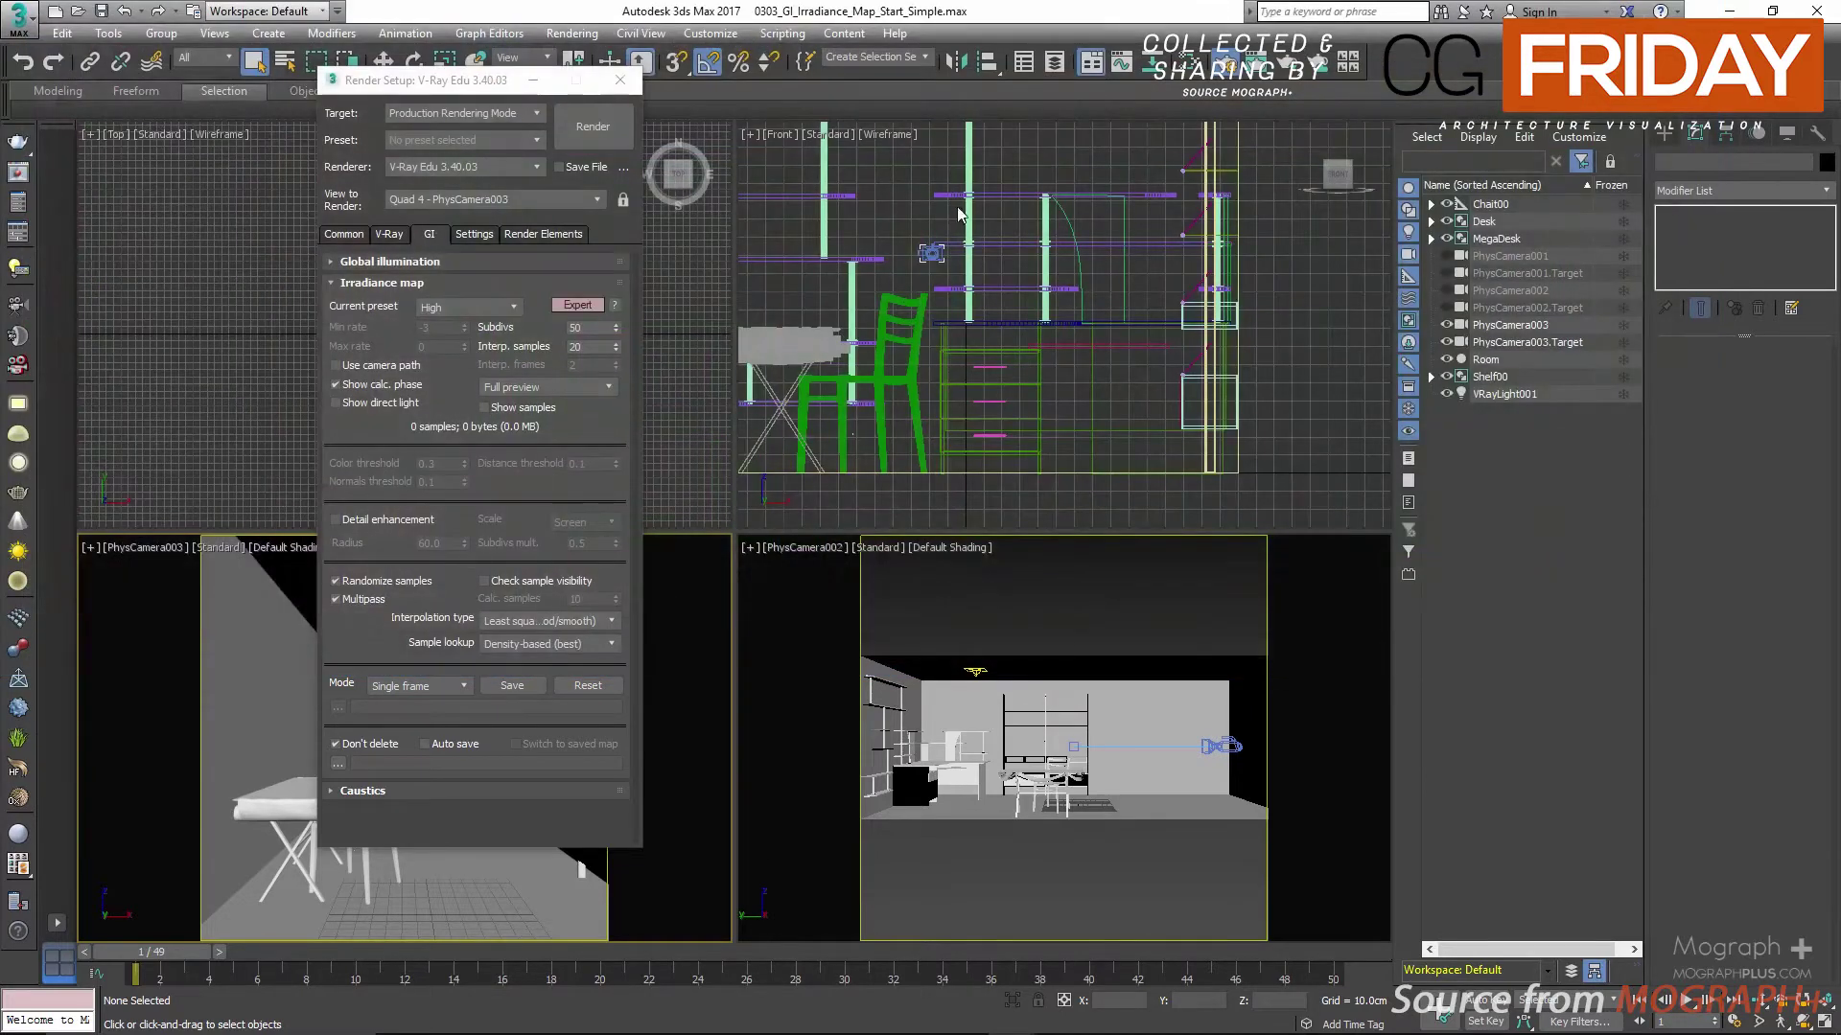
drag(470, 81, 226, 89)
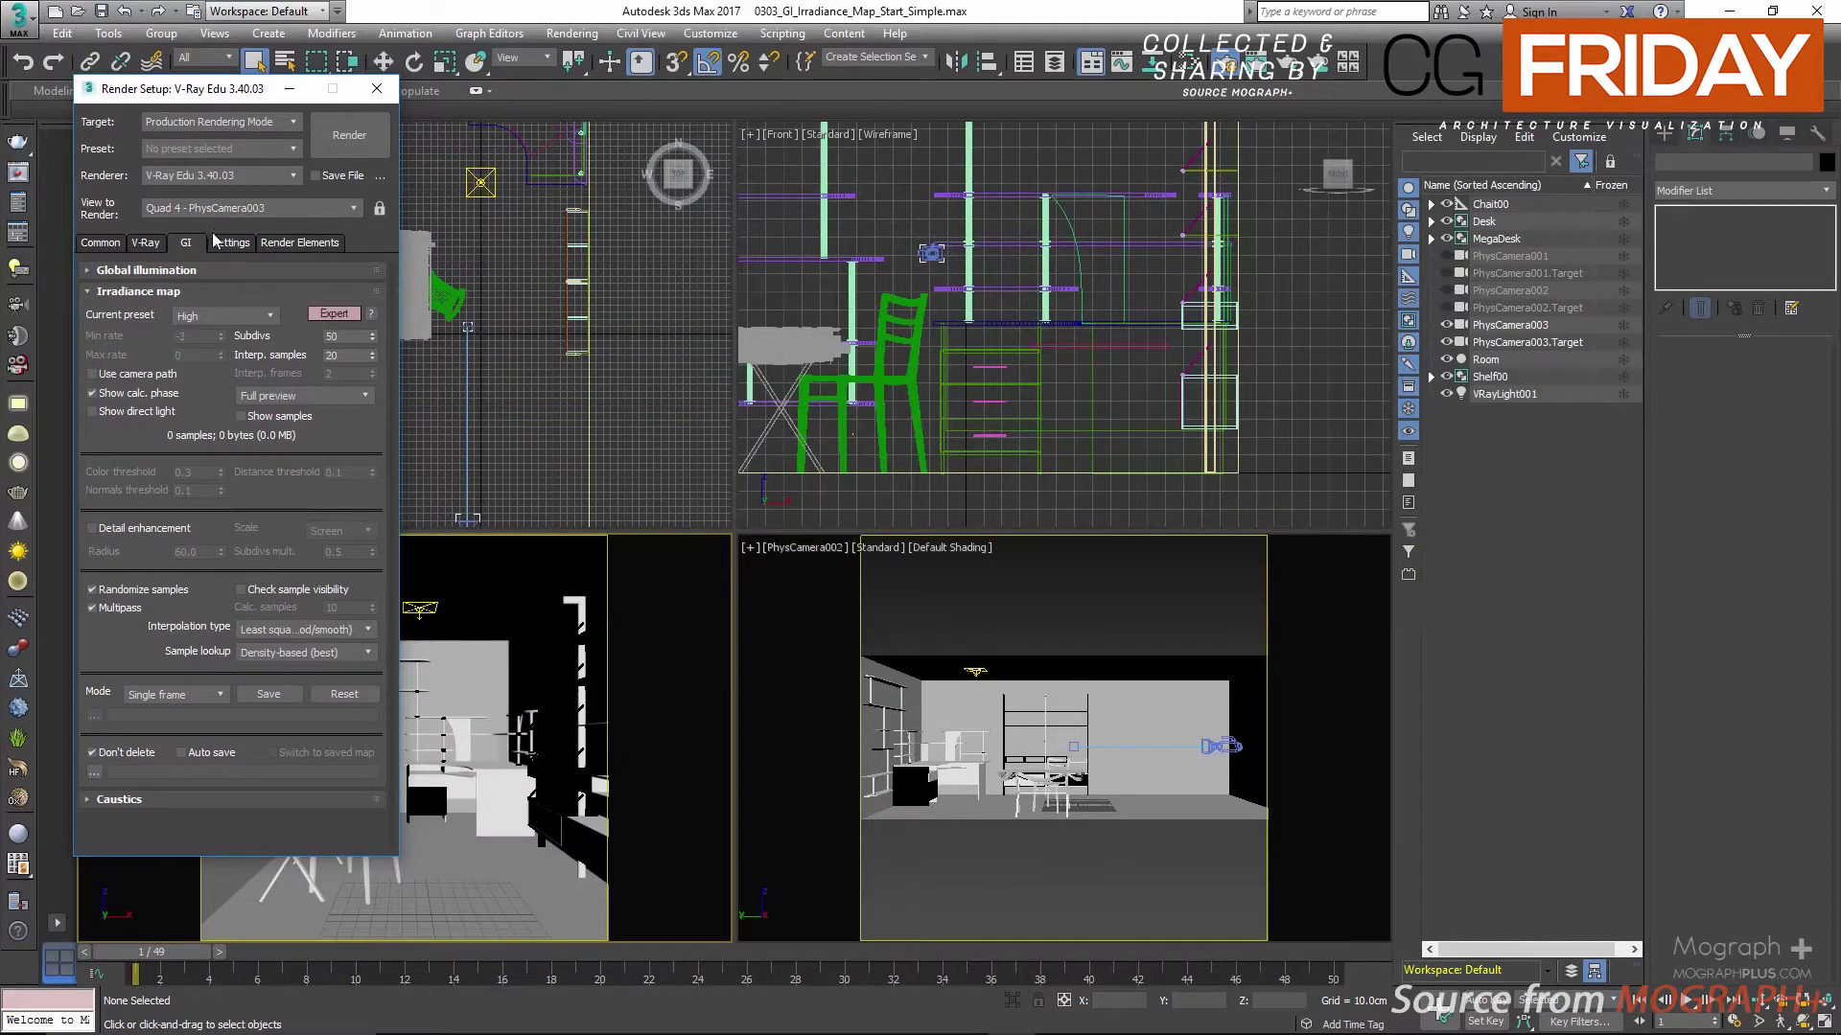
Step: Review the Global DMC settings and turn off Don't render final image in the V-Ray global switches
drag(232, 95, 776, 171)
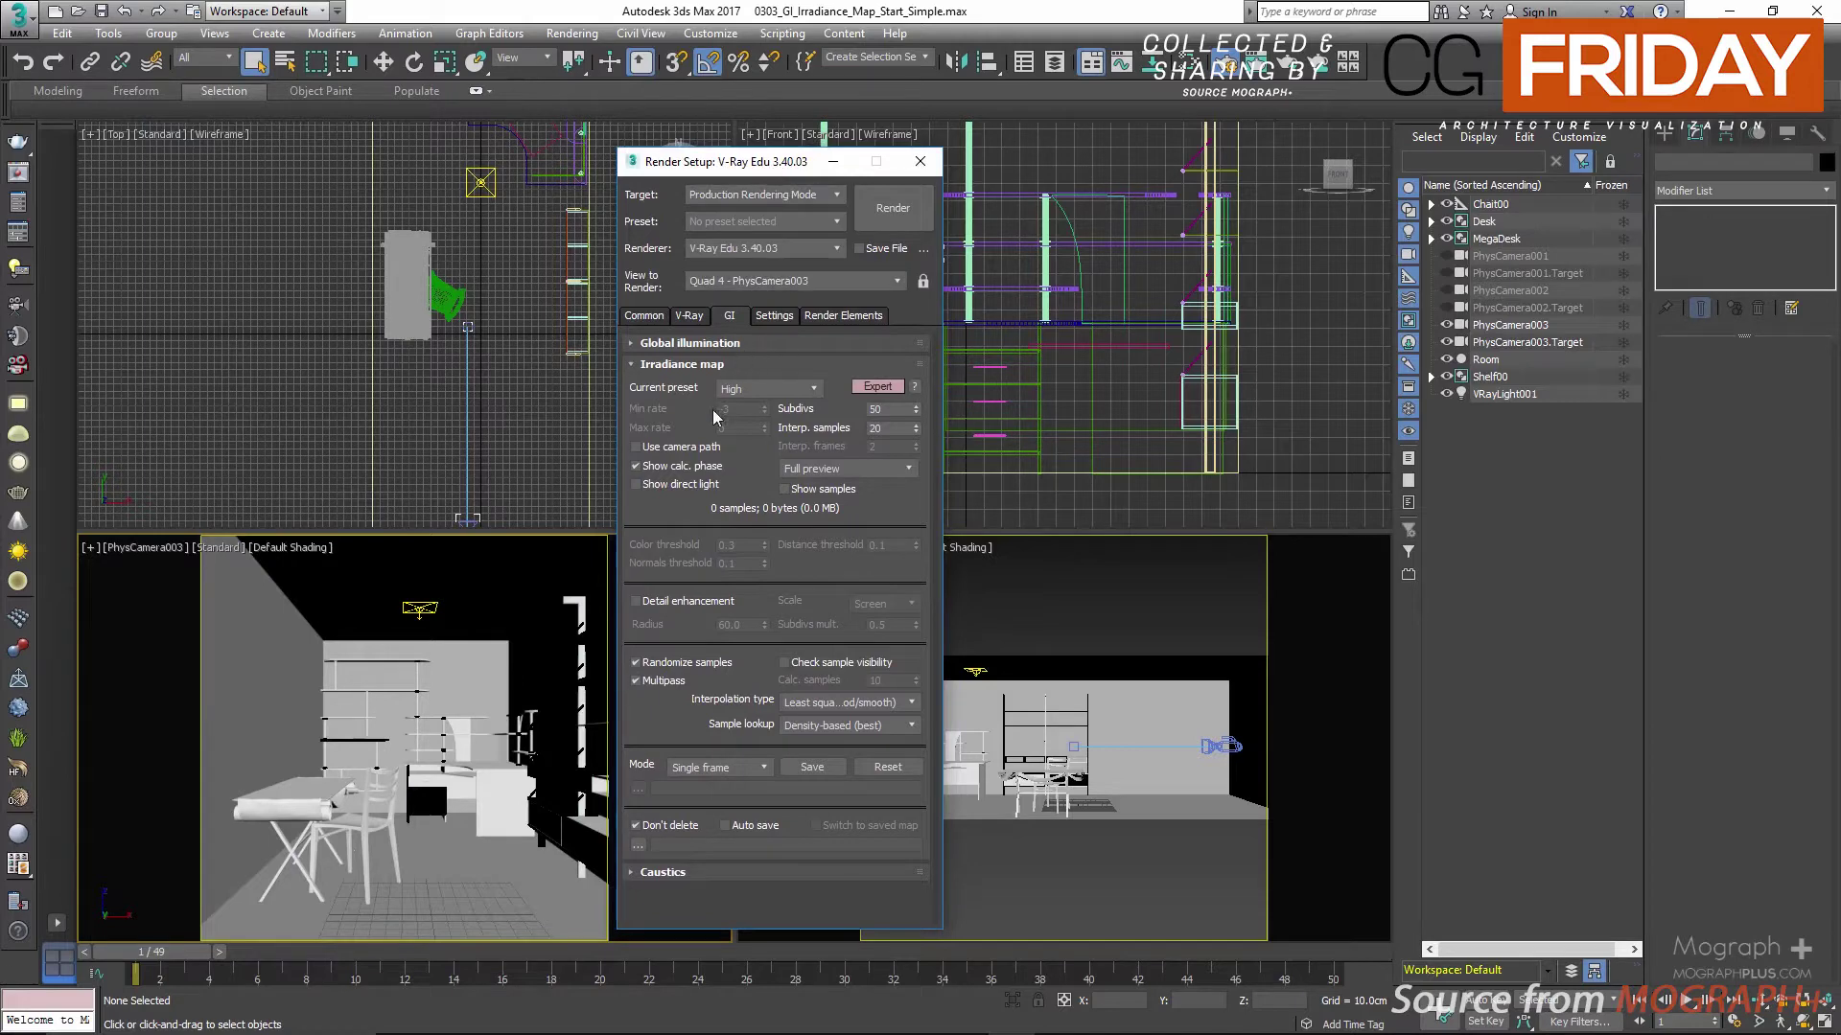
click(697, 322)
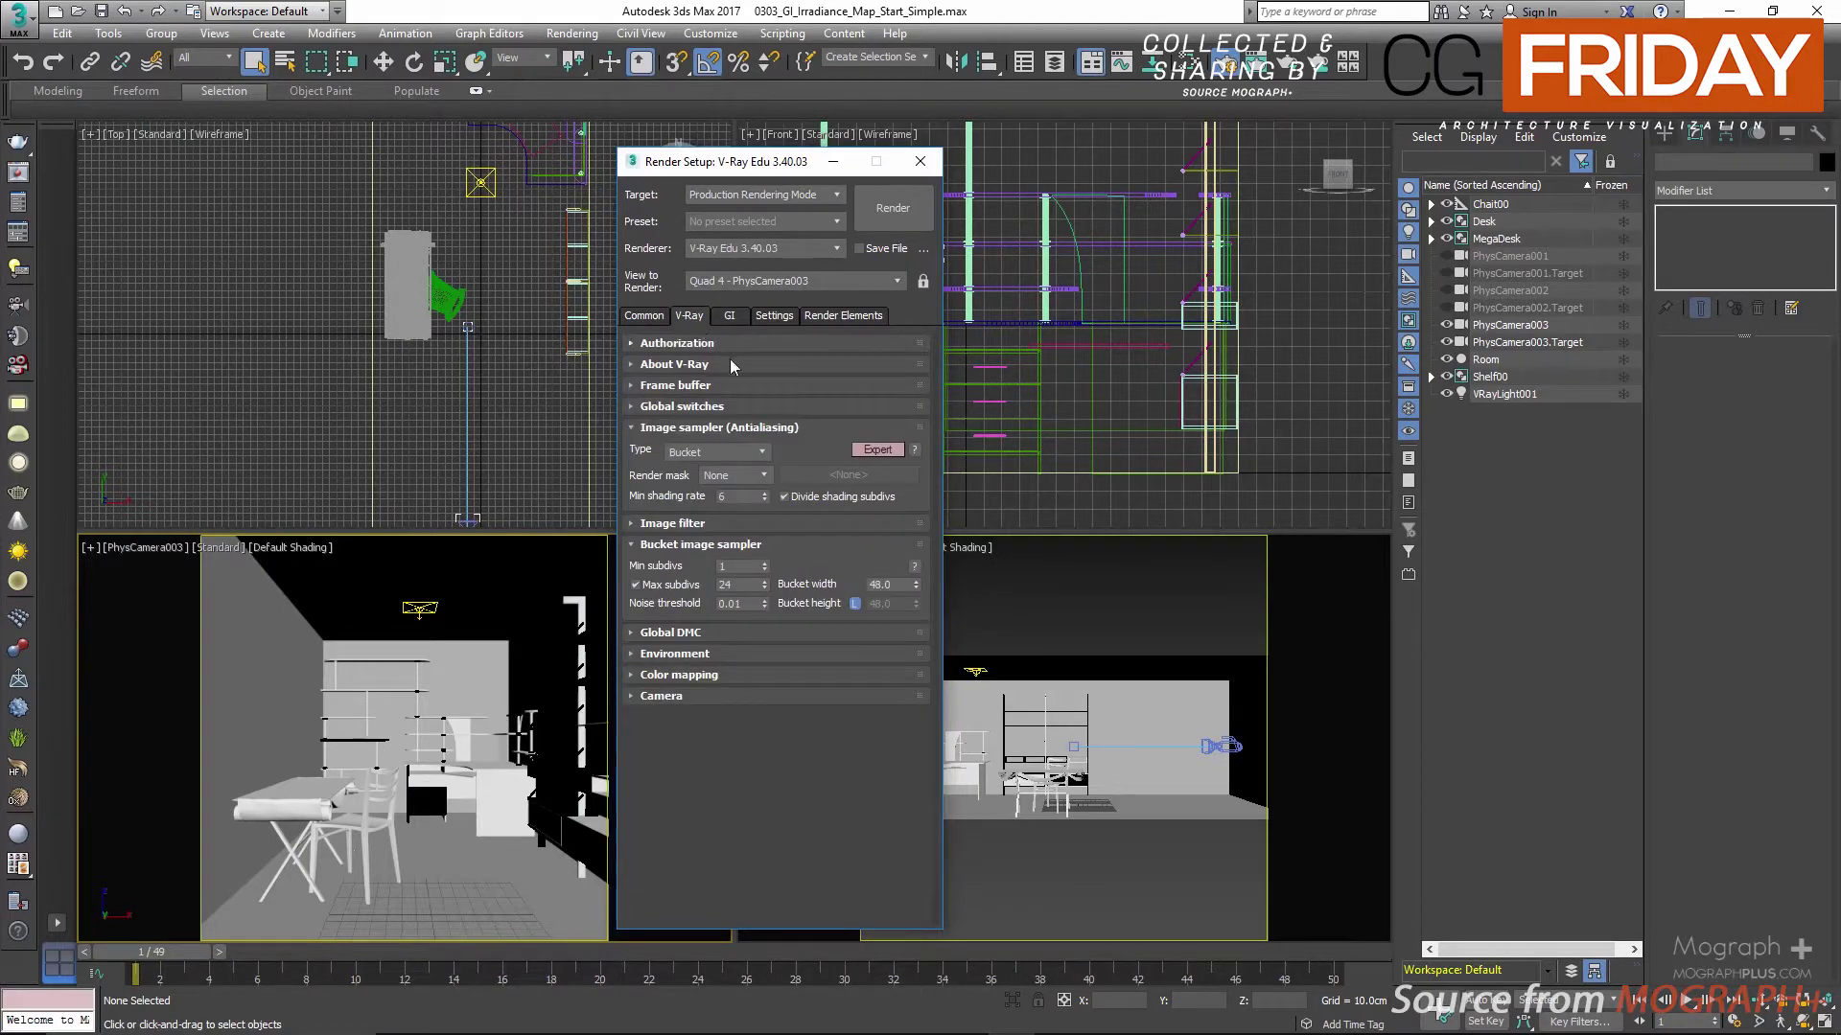
click(694, 637)
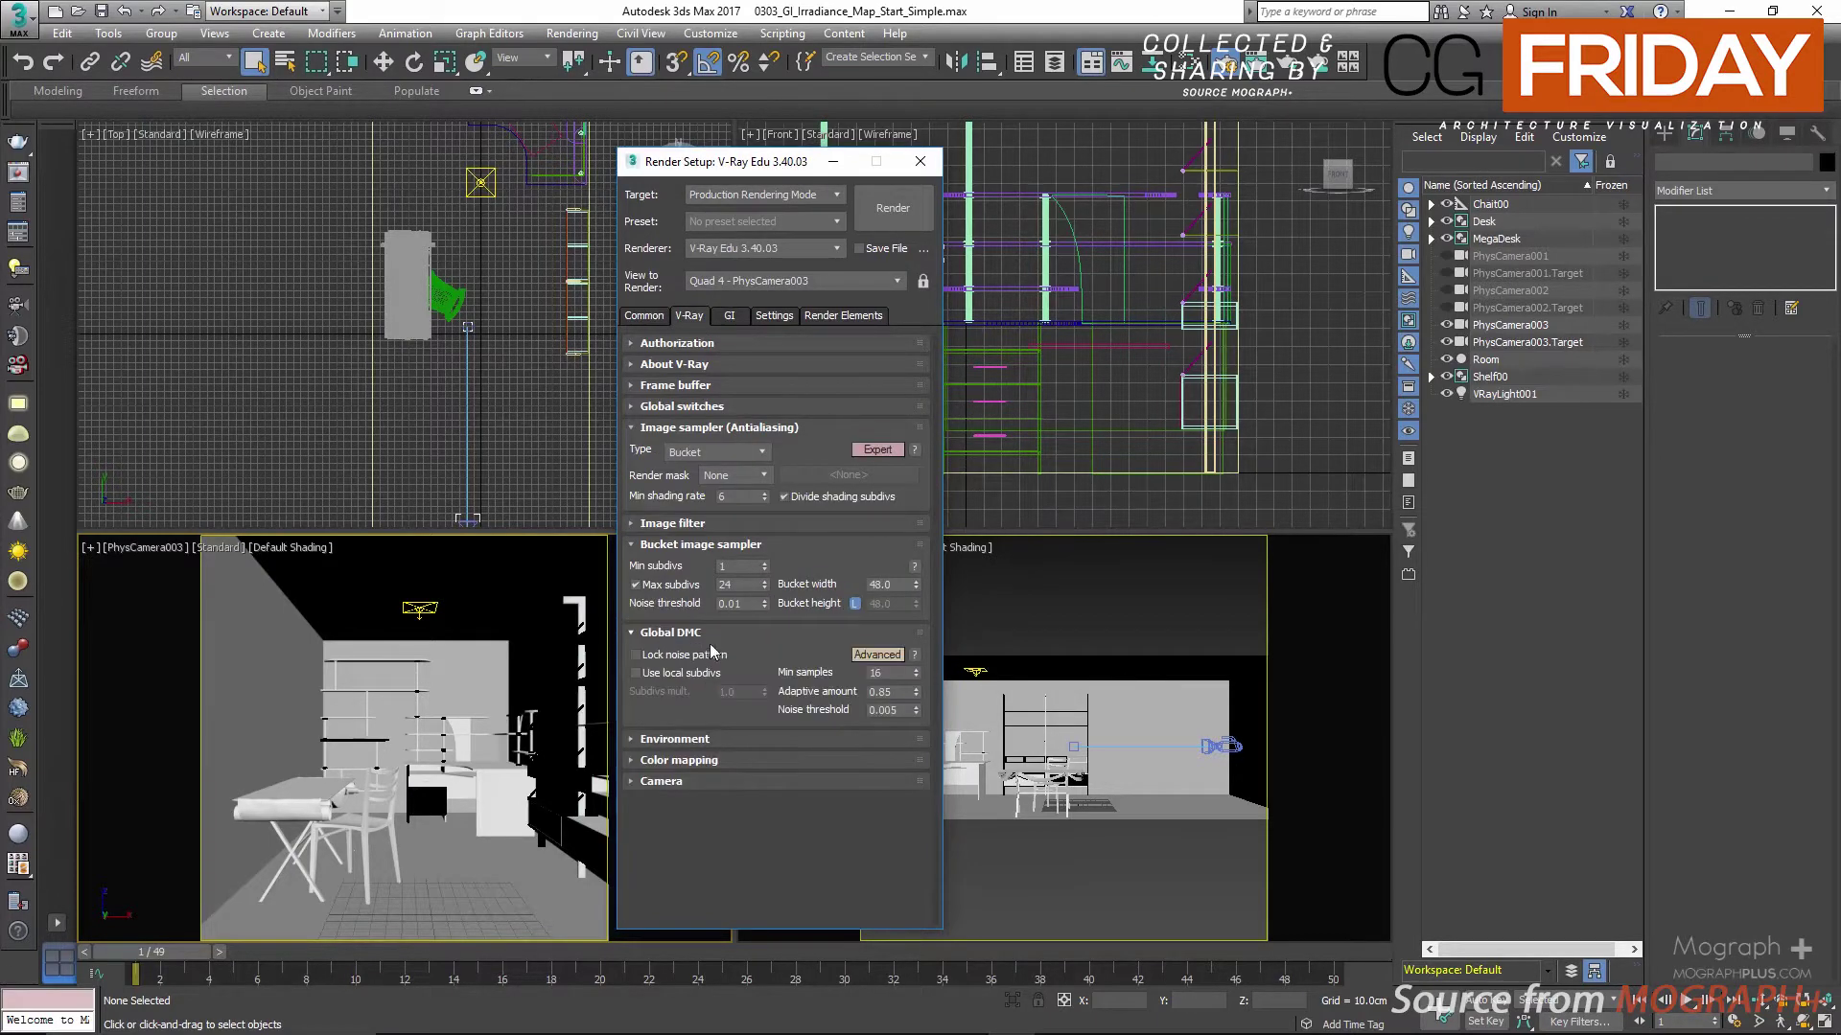
click(697, 635)
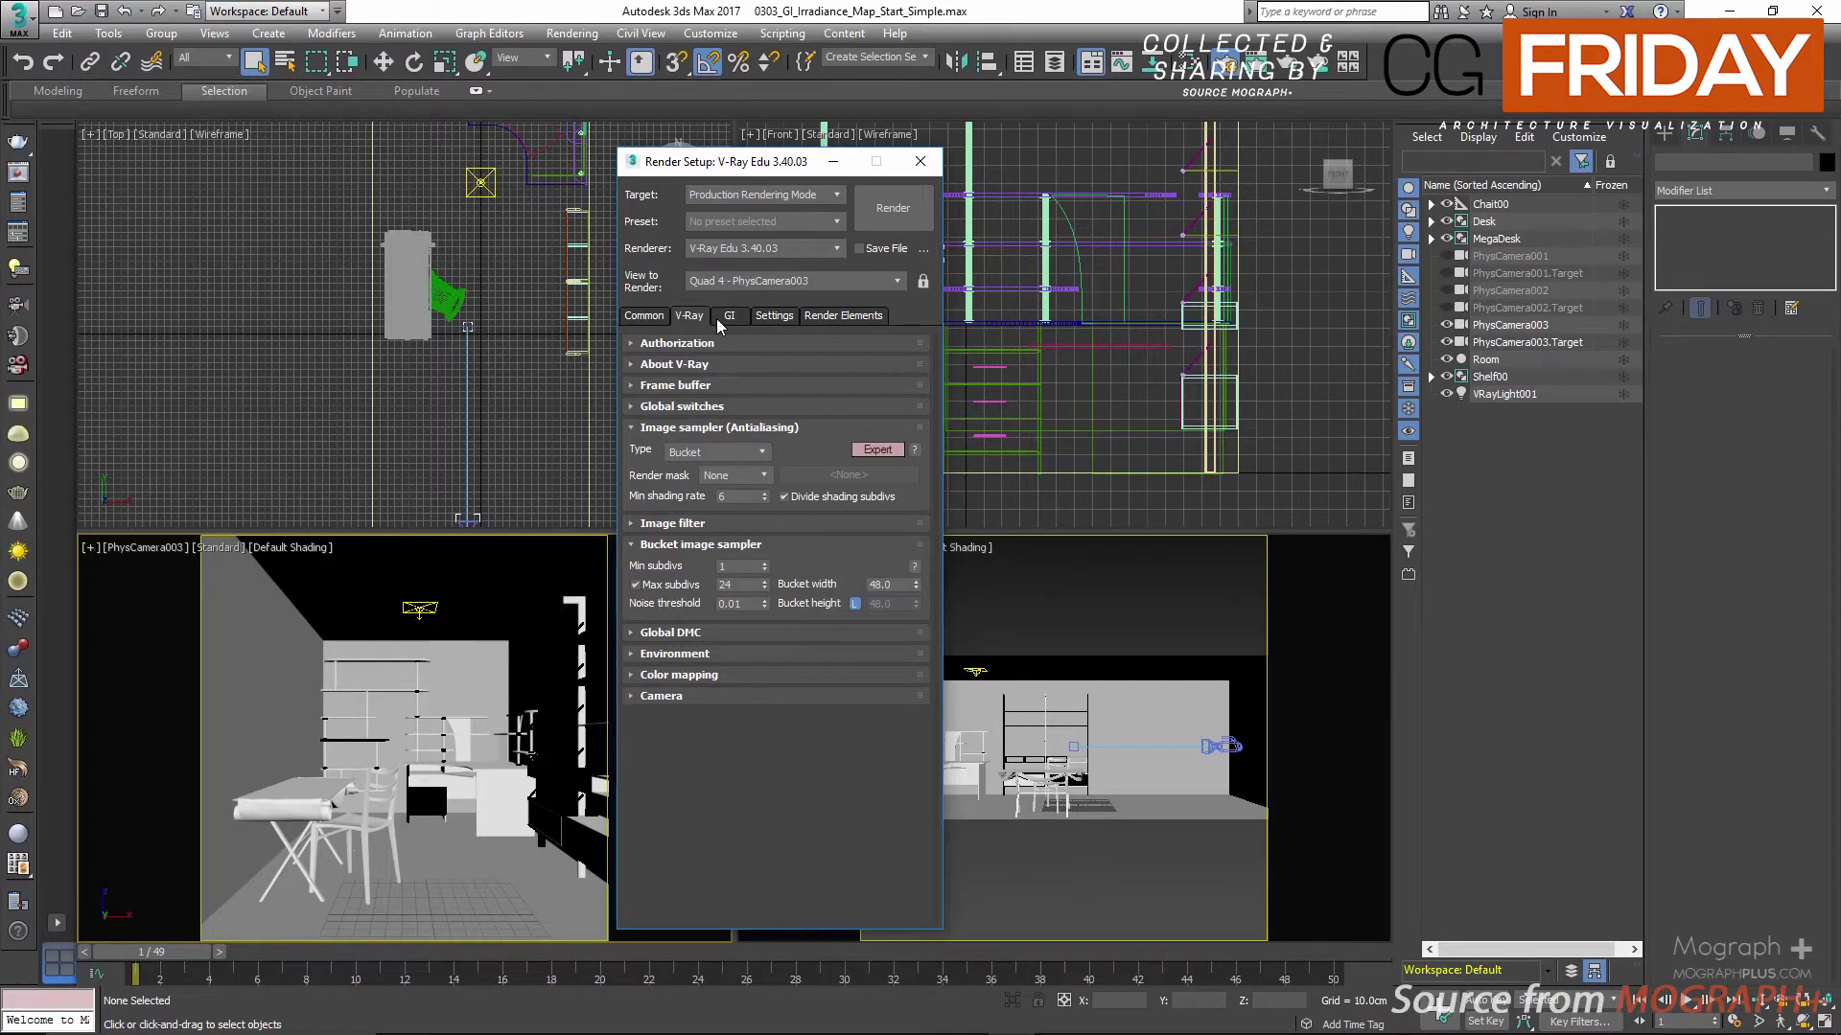
click(700, 407)
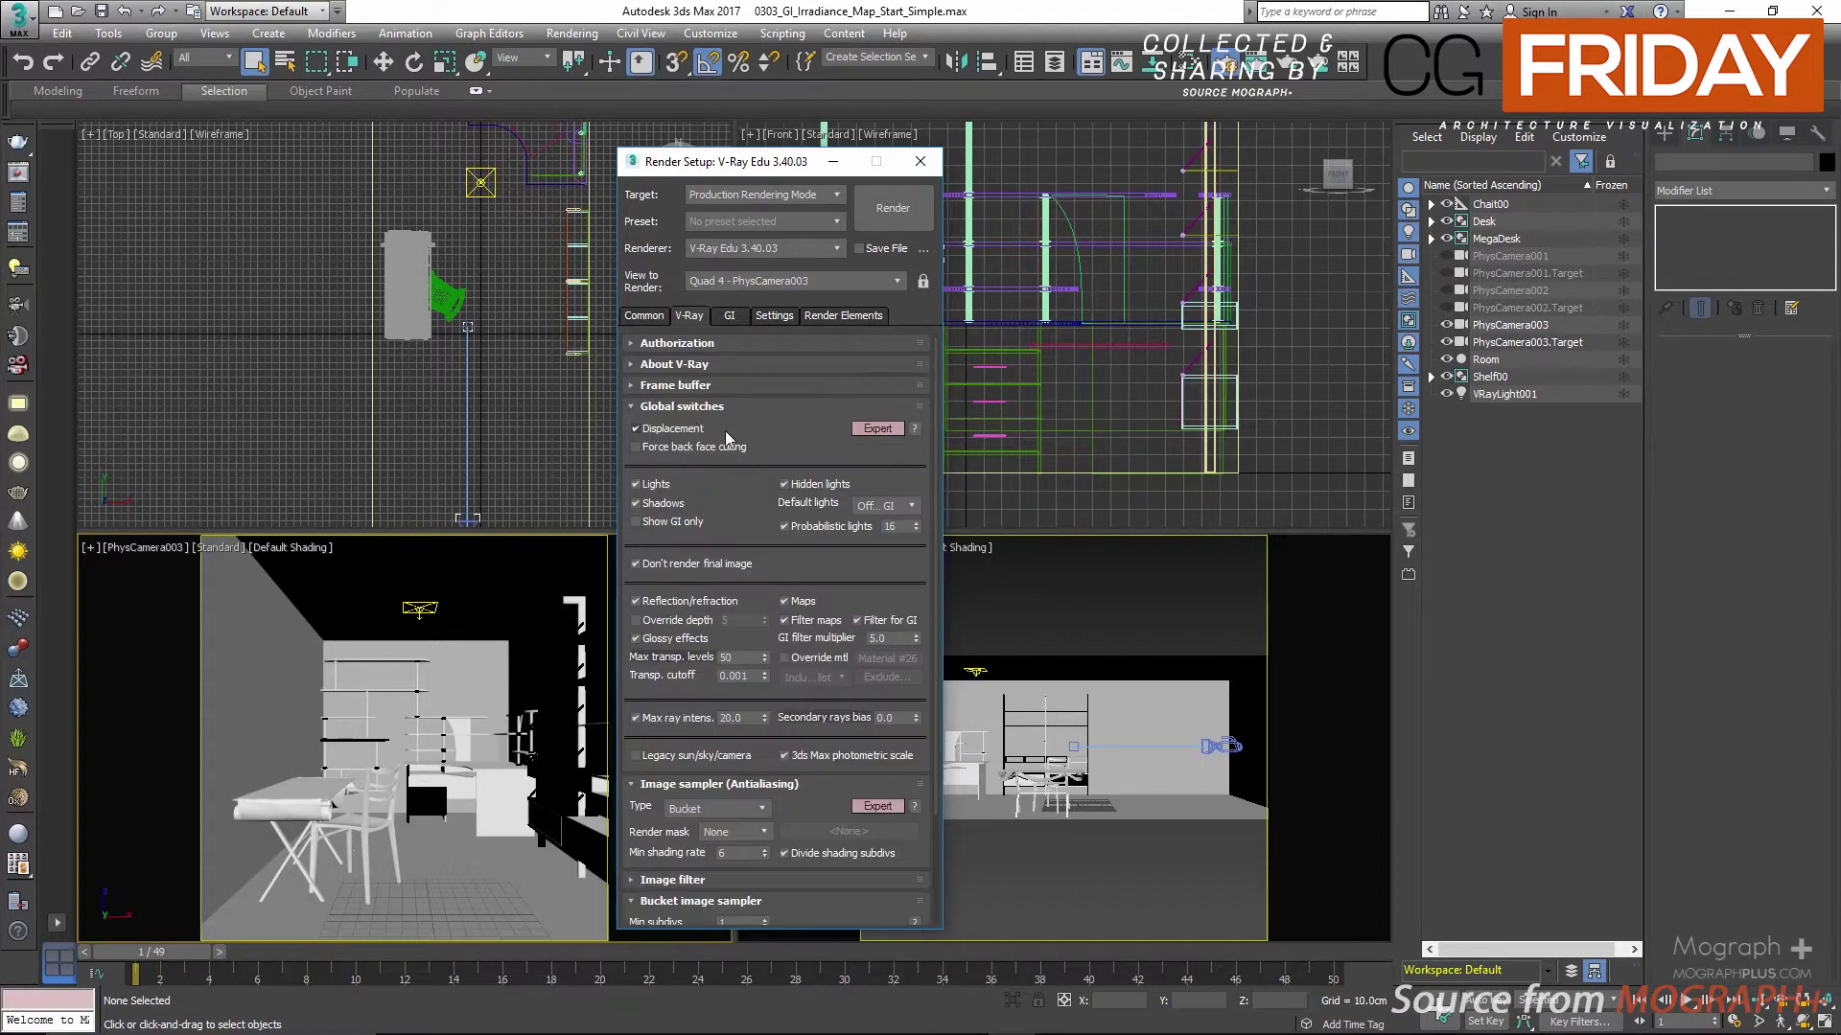
click(701, 567)
Step: Review the VRayGlobalIllumination and VRayLighting render elements and the list of available element types, and return to the GI settings
click(838, 320)
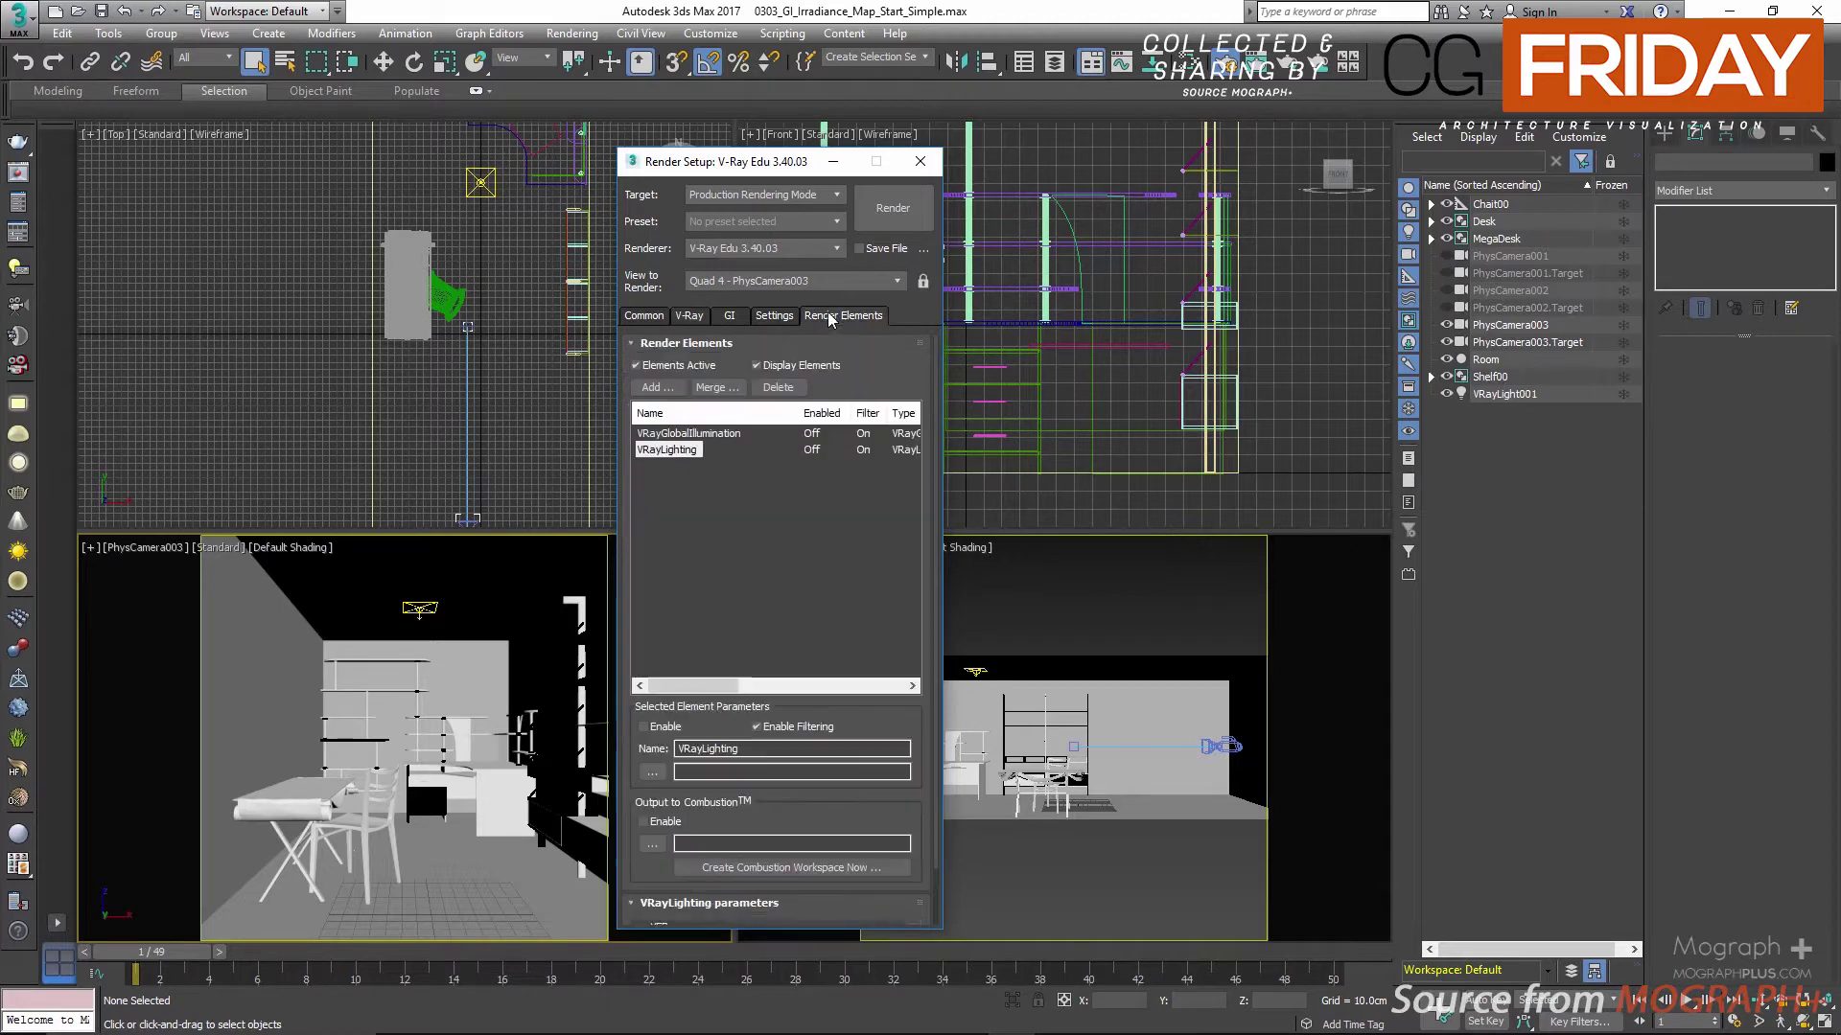
click(738, 435)
click(699, 449)
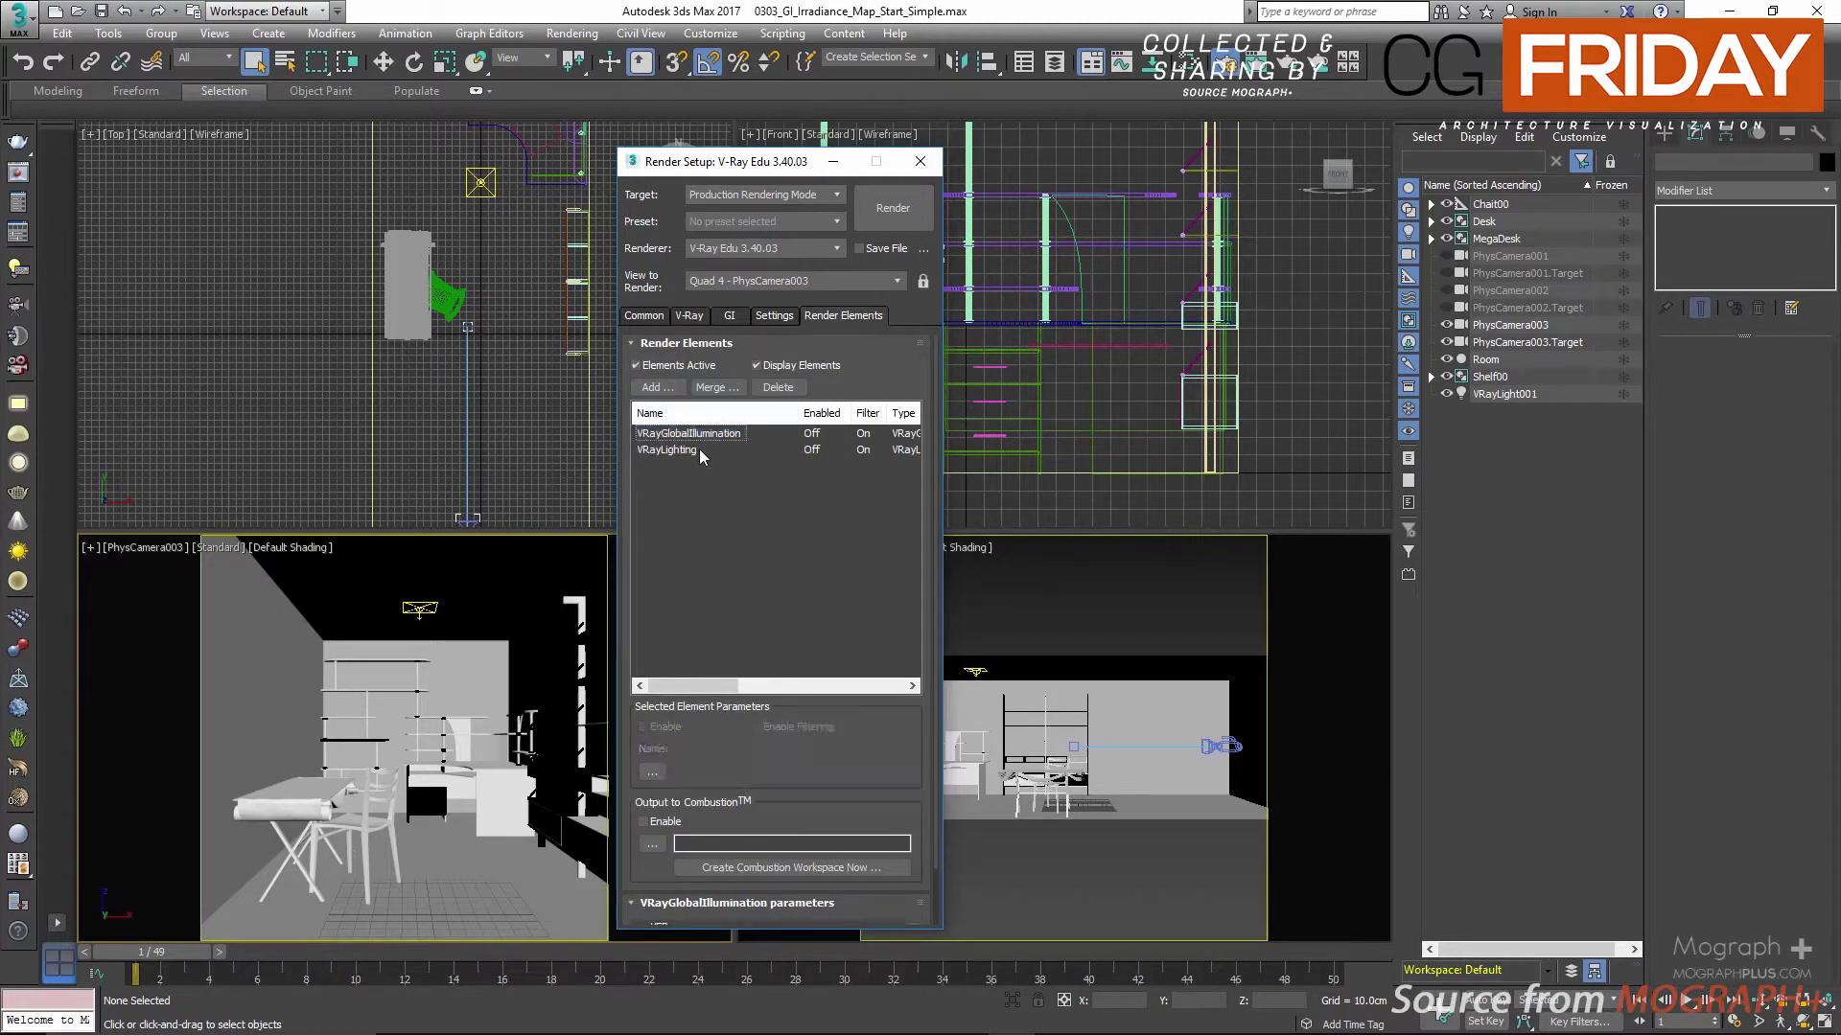
click(656, 387)
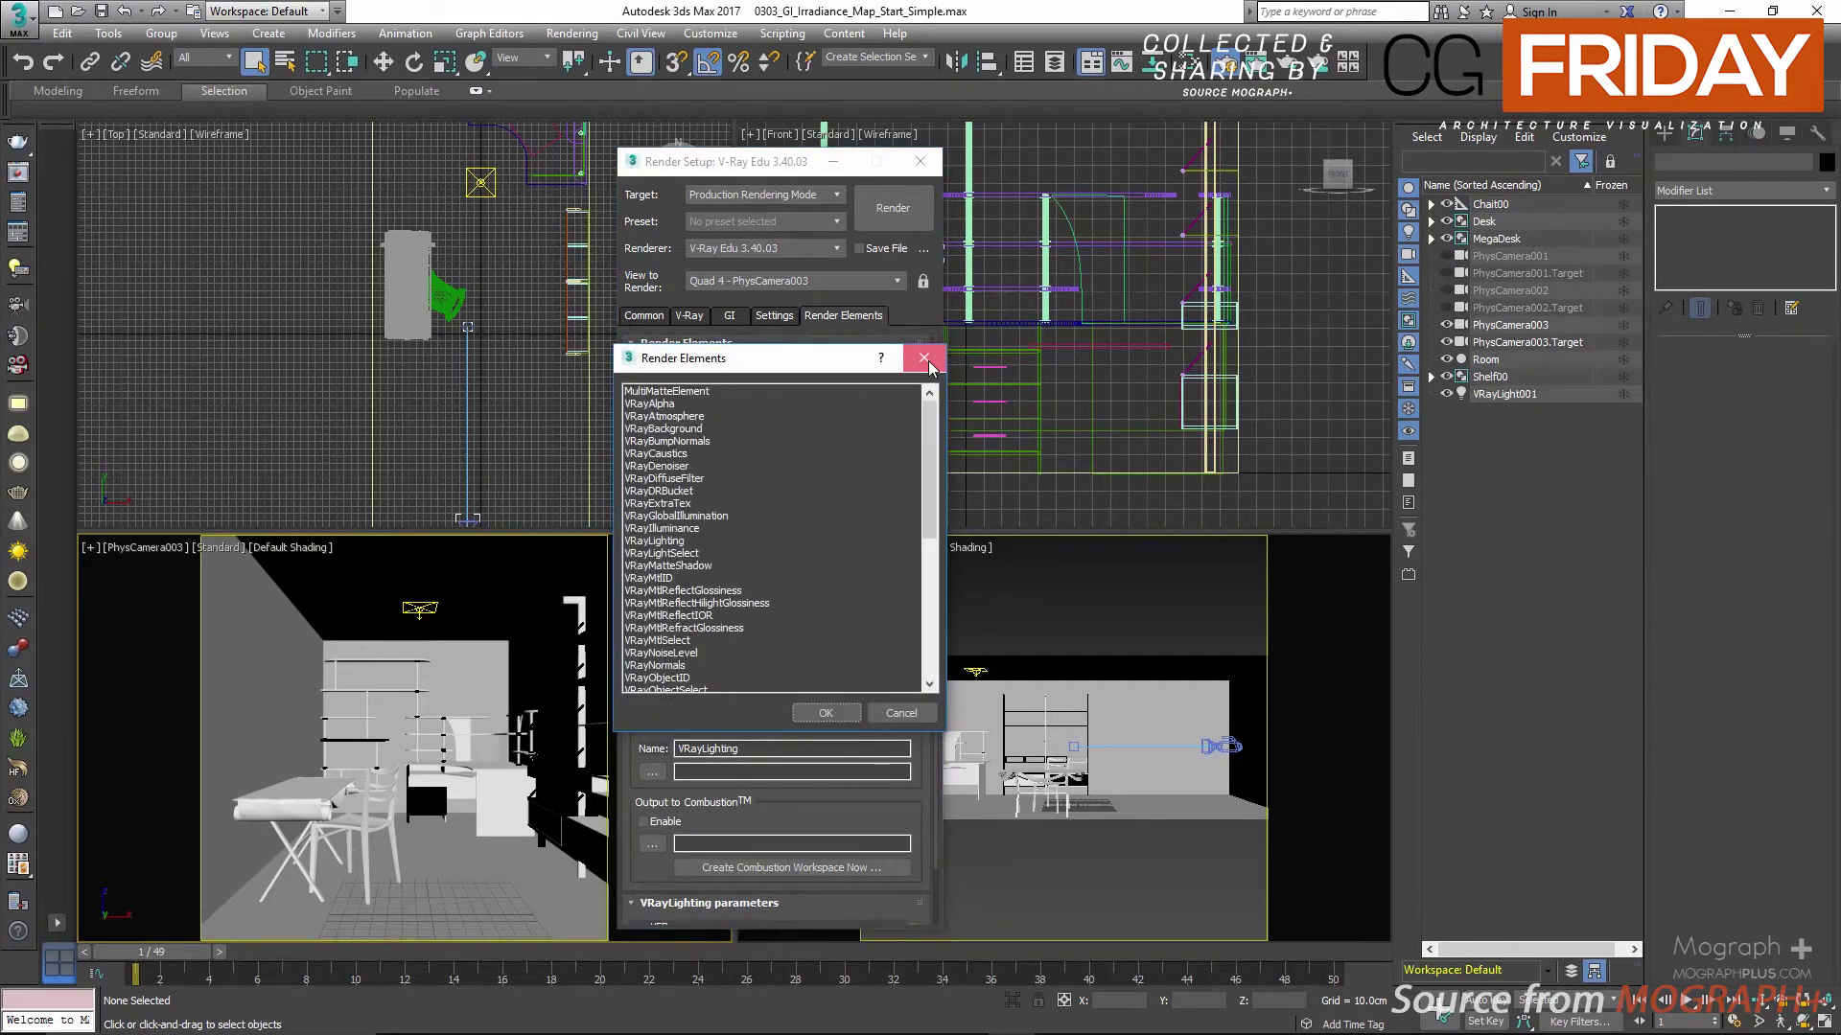
click(923, 358)
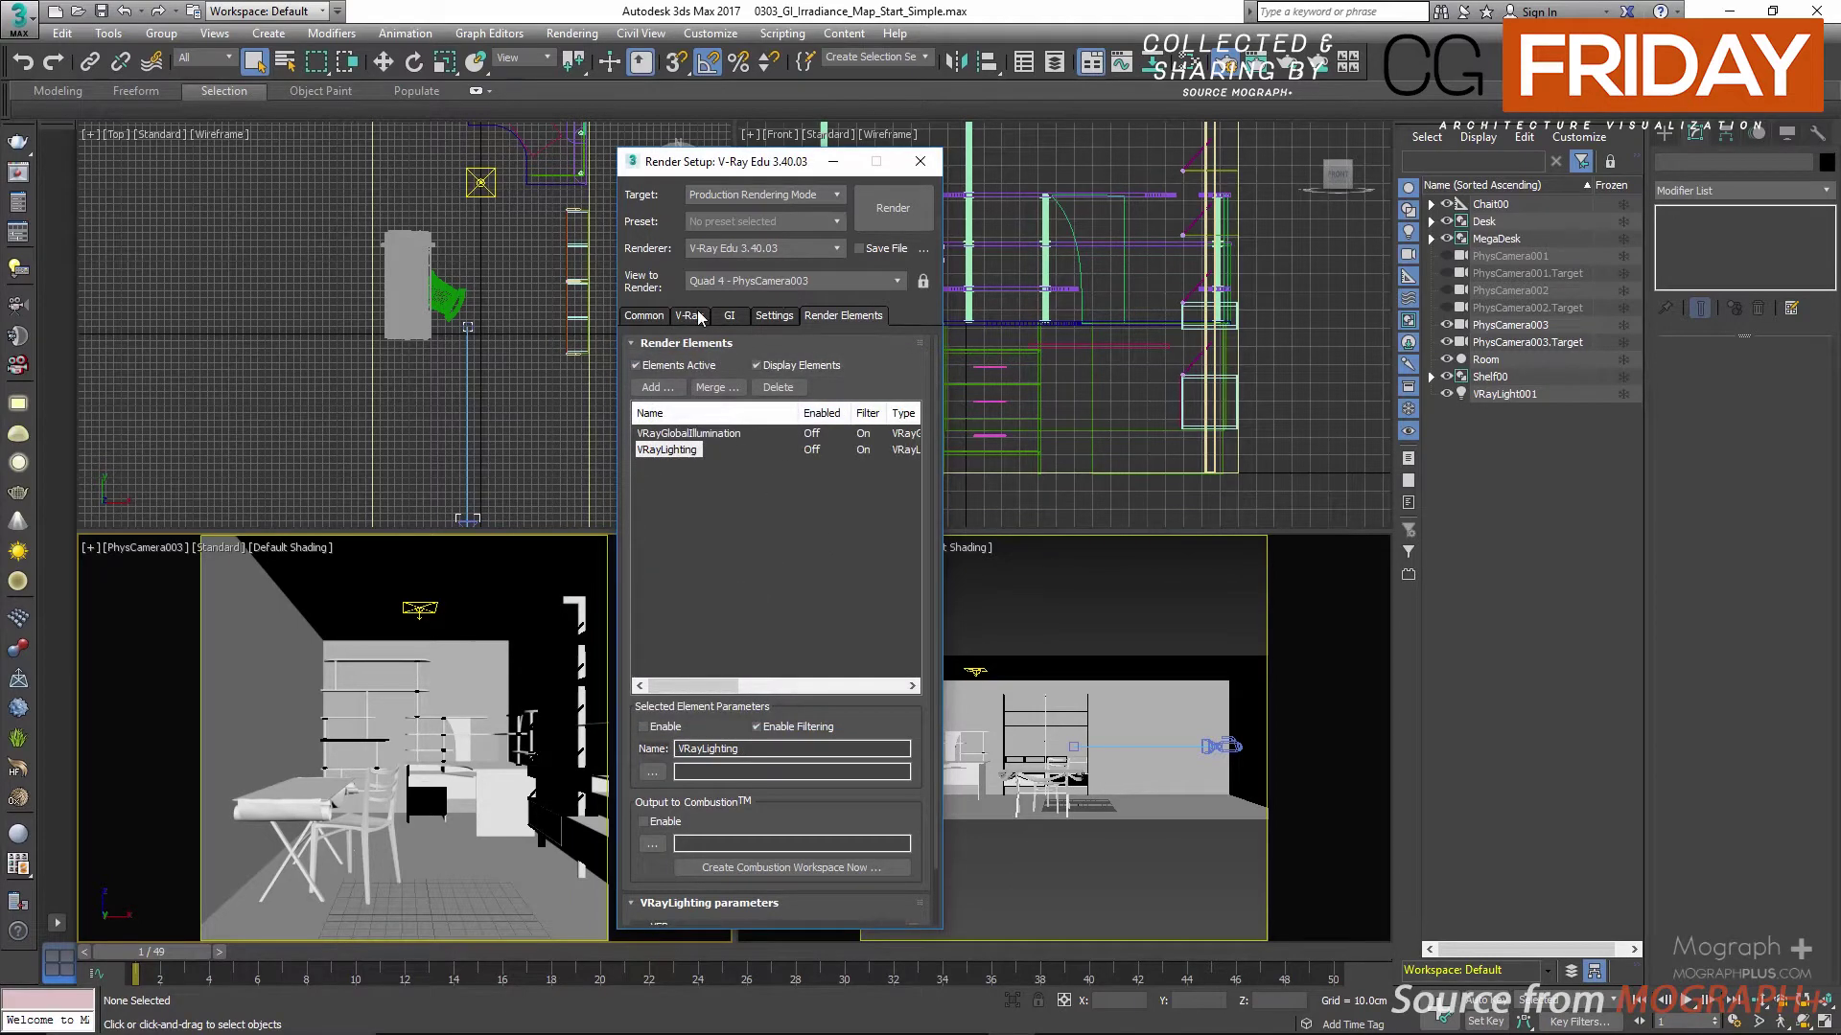
click(731, 319)
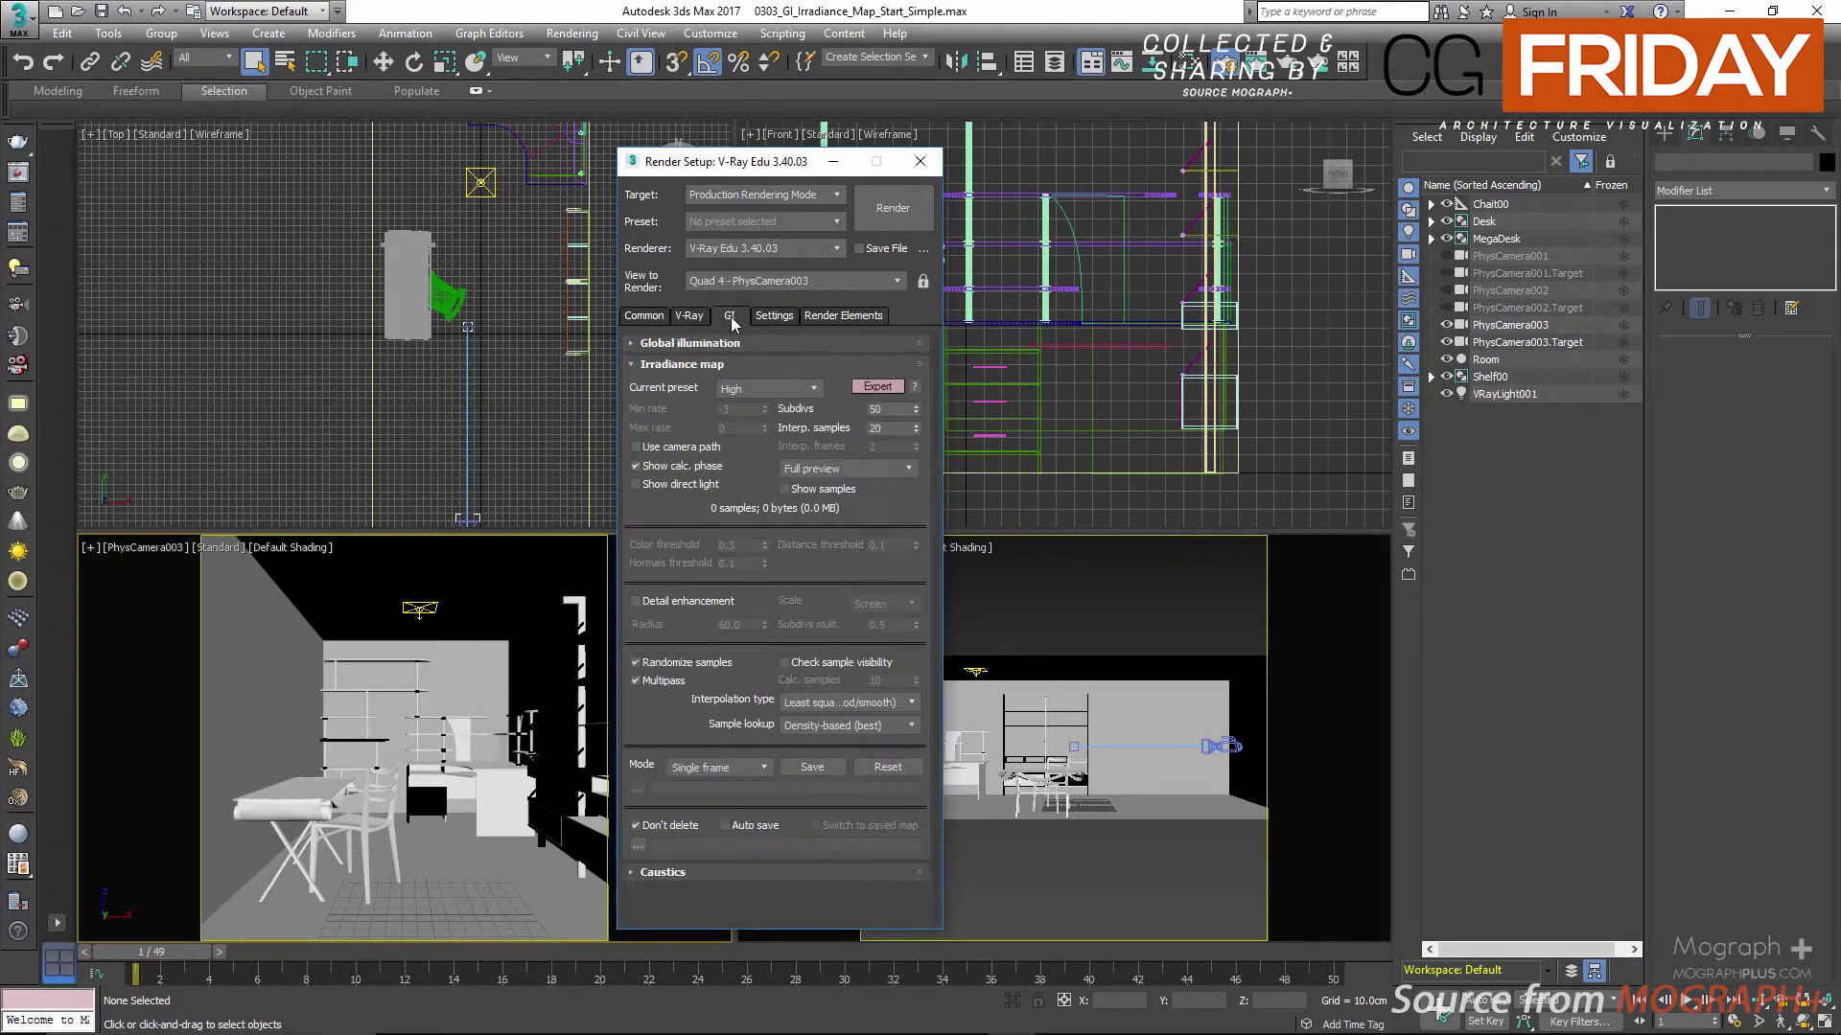
Step: Set the sampling subdivs of VRayLight001 to 64
click(1524, 394)
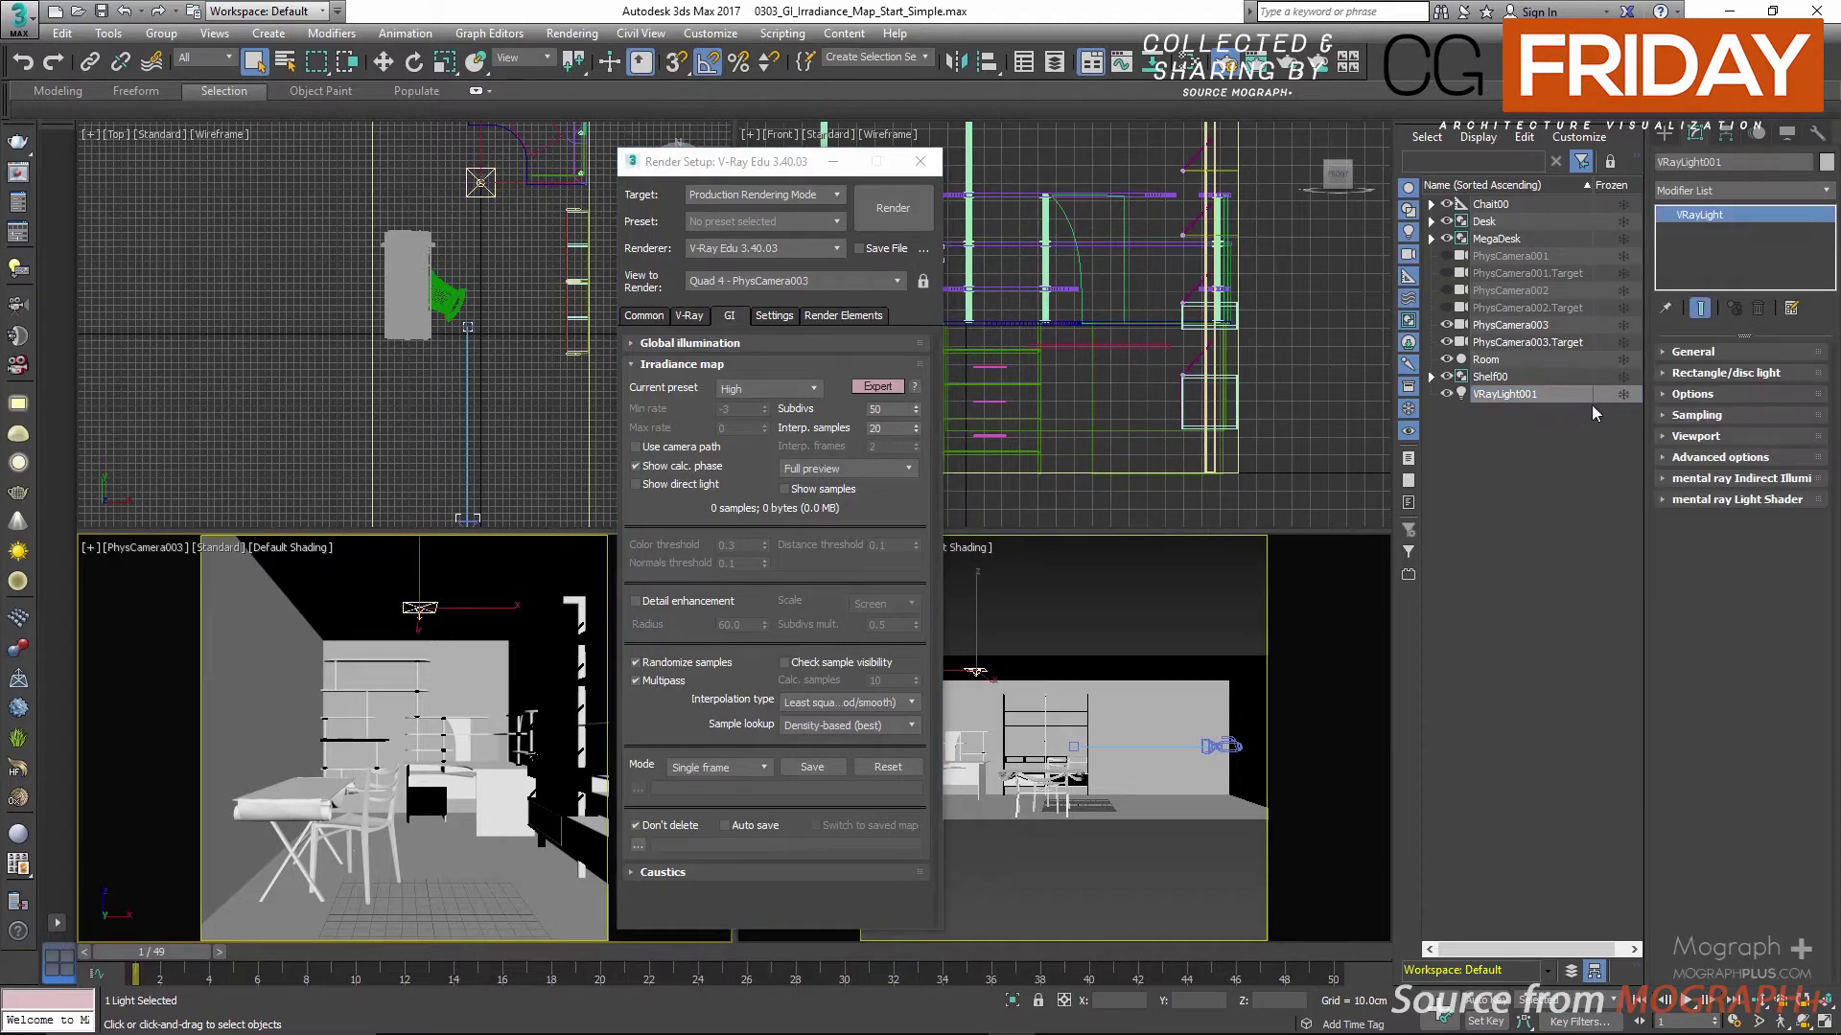
click(1699, 416)
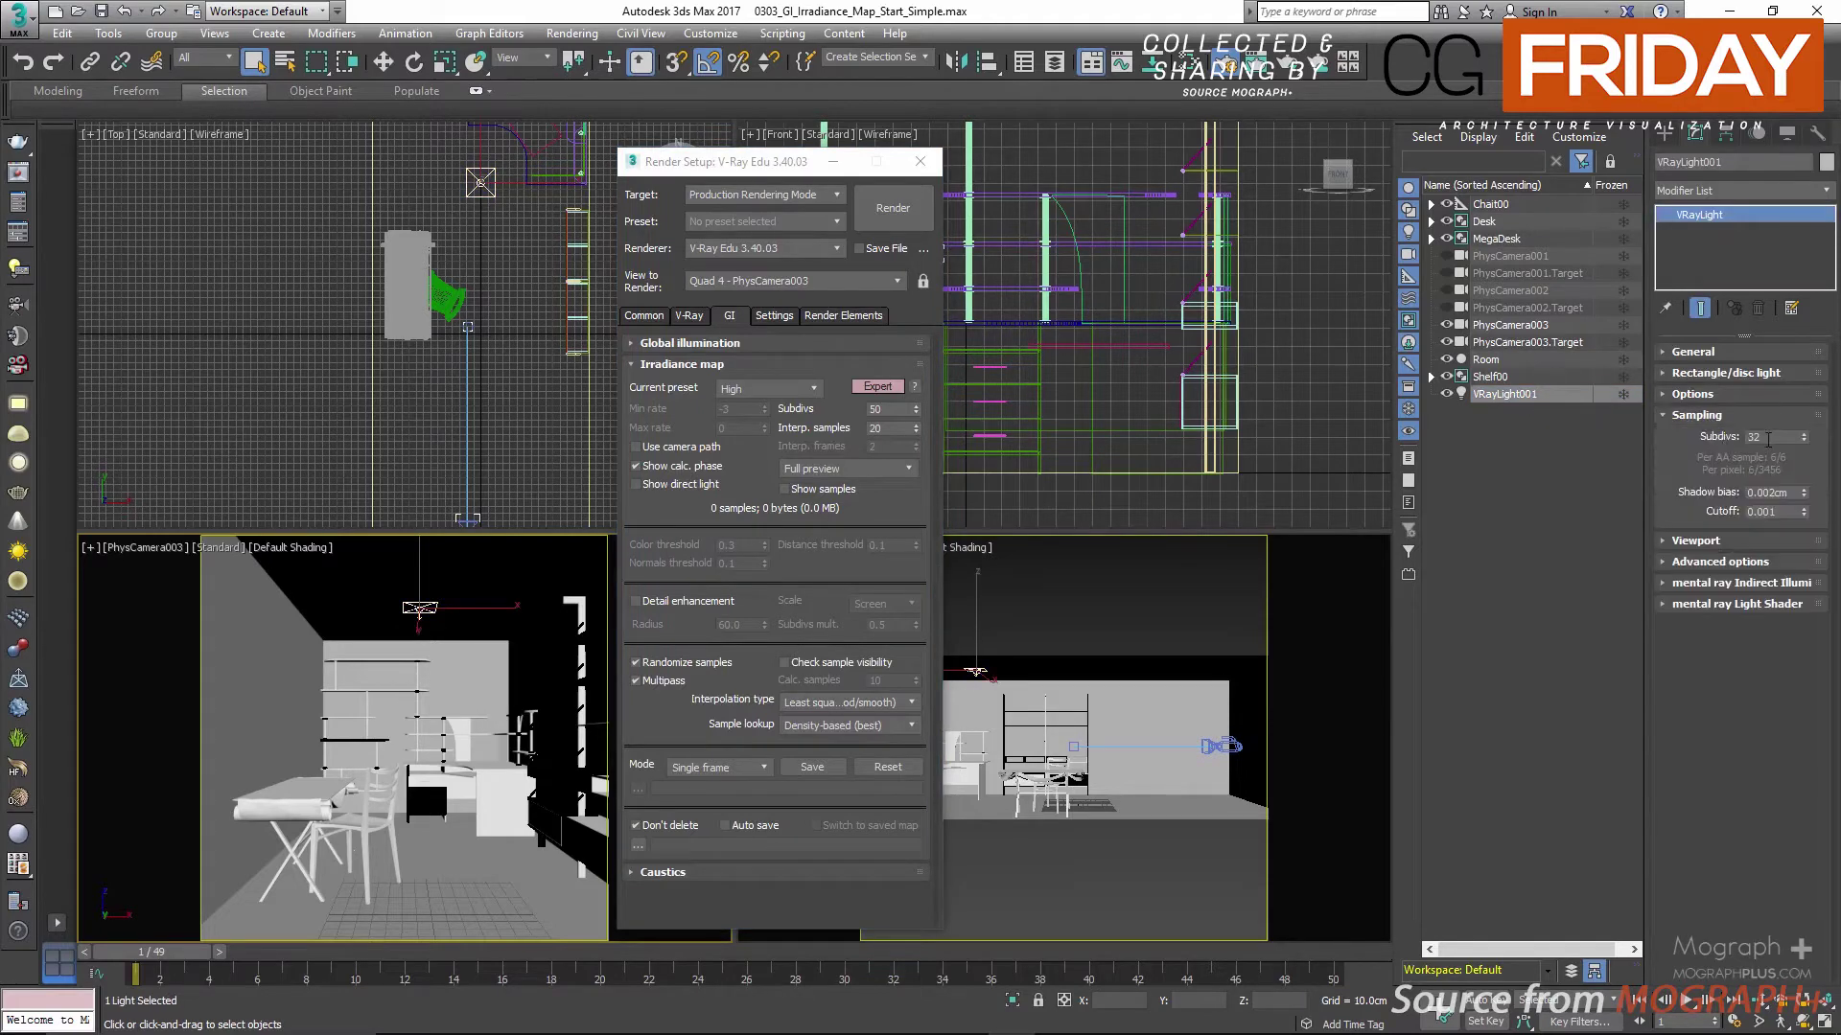
double_click(1768, 439)
Step: Cycle the irradiance map parameter modes back to Expert and set its current preset to Medium
click(868, 388)
click(886, 386)
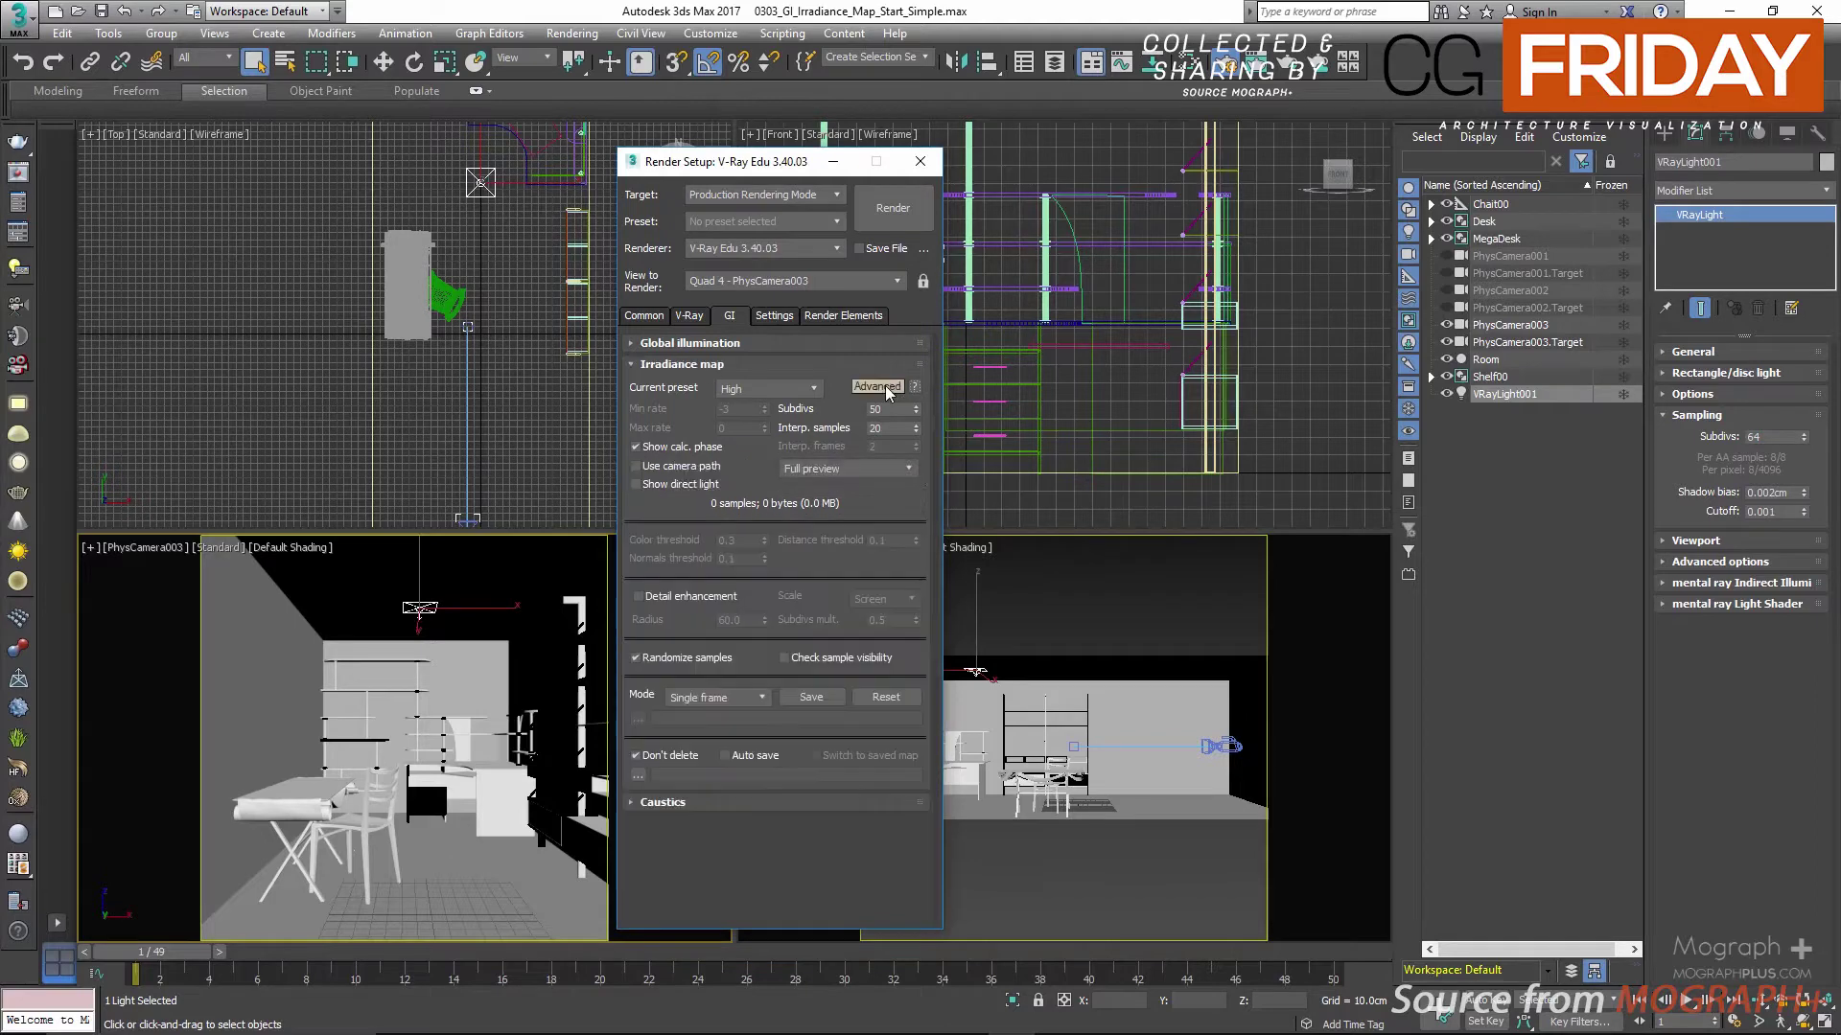
click(886, 386)
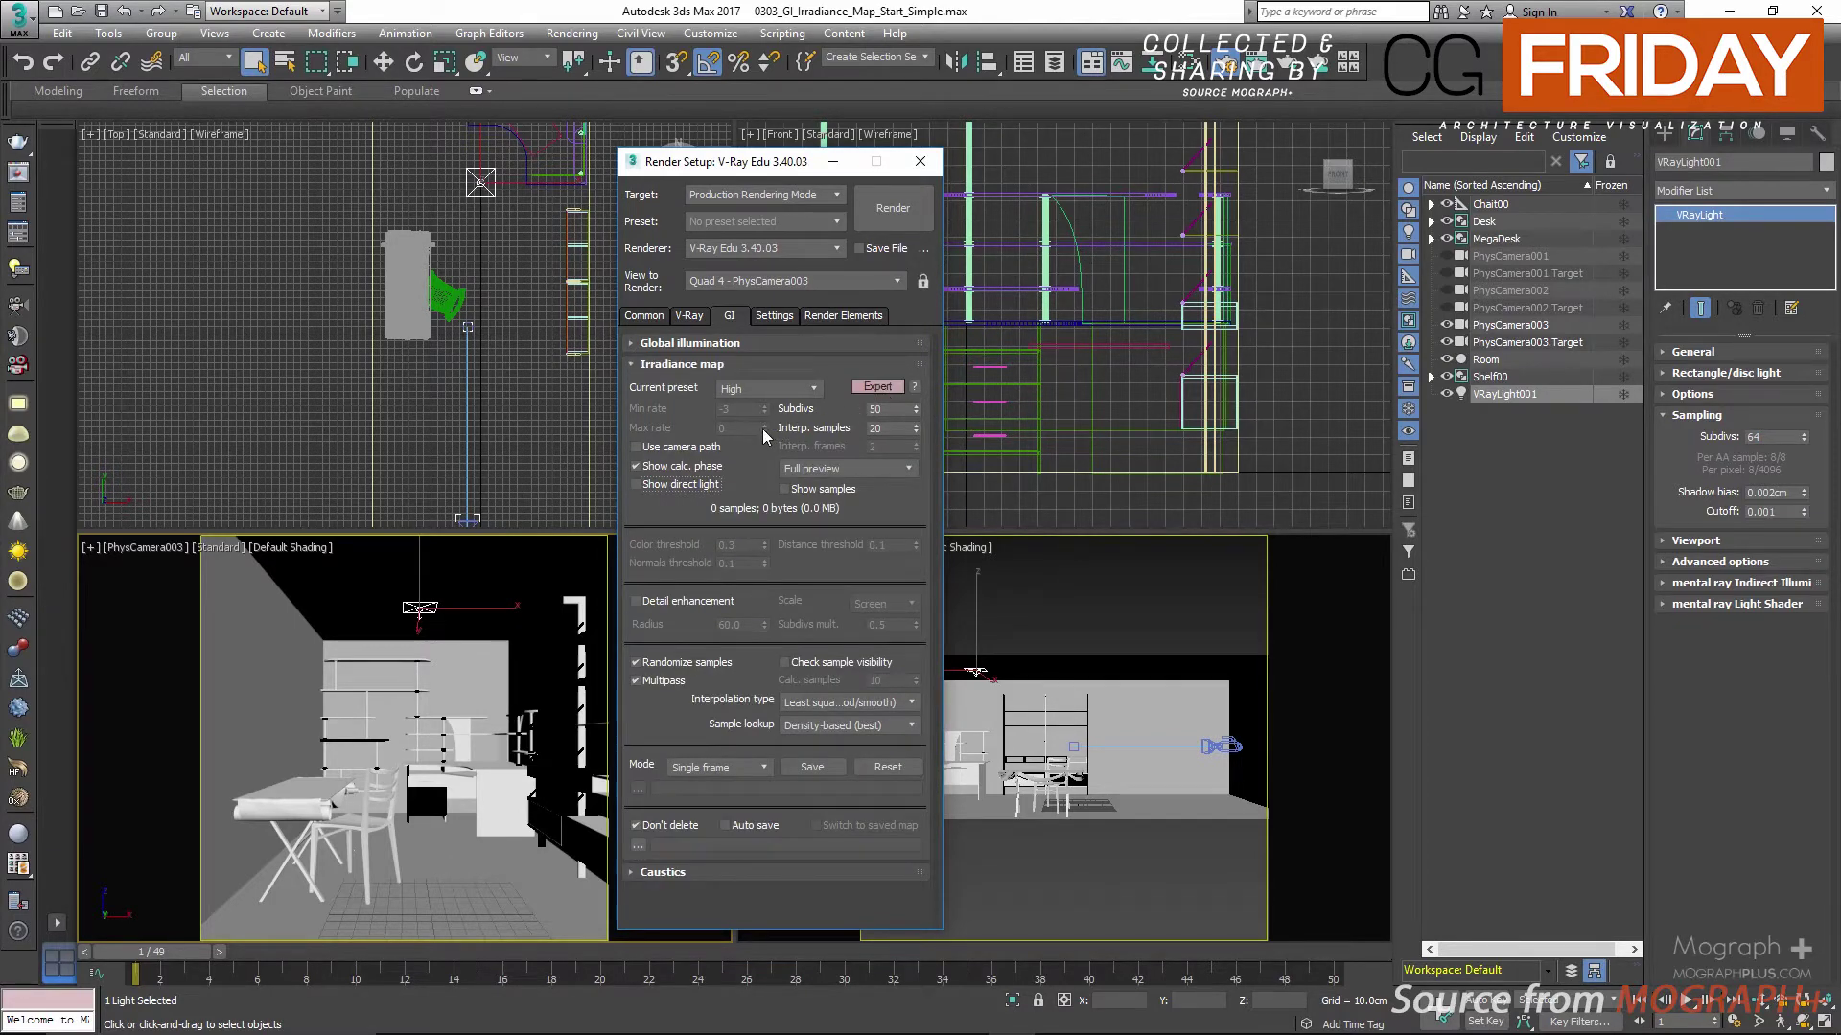
click(743, 388)
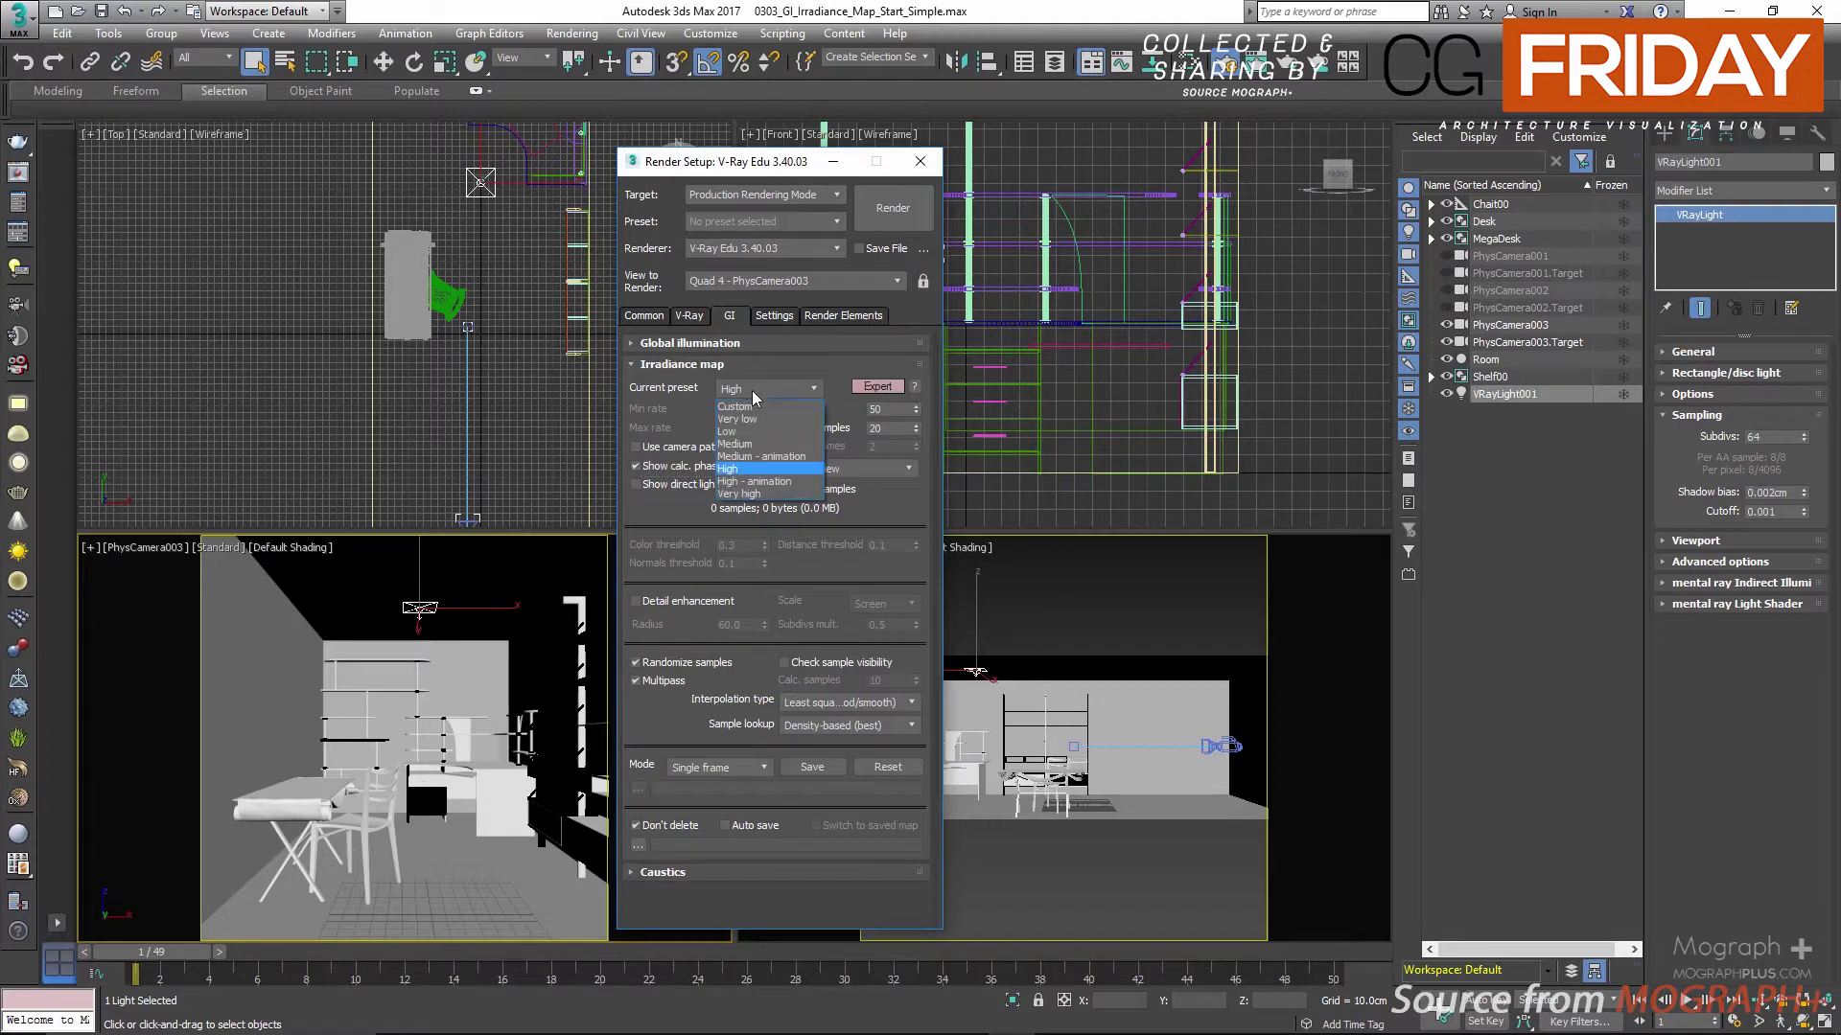
click(757, 443)
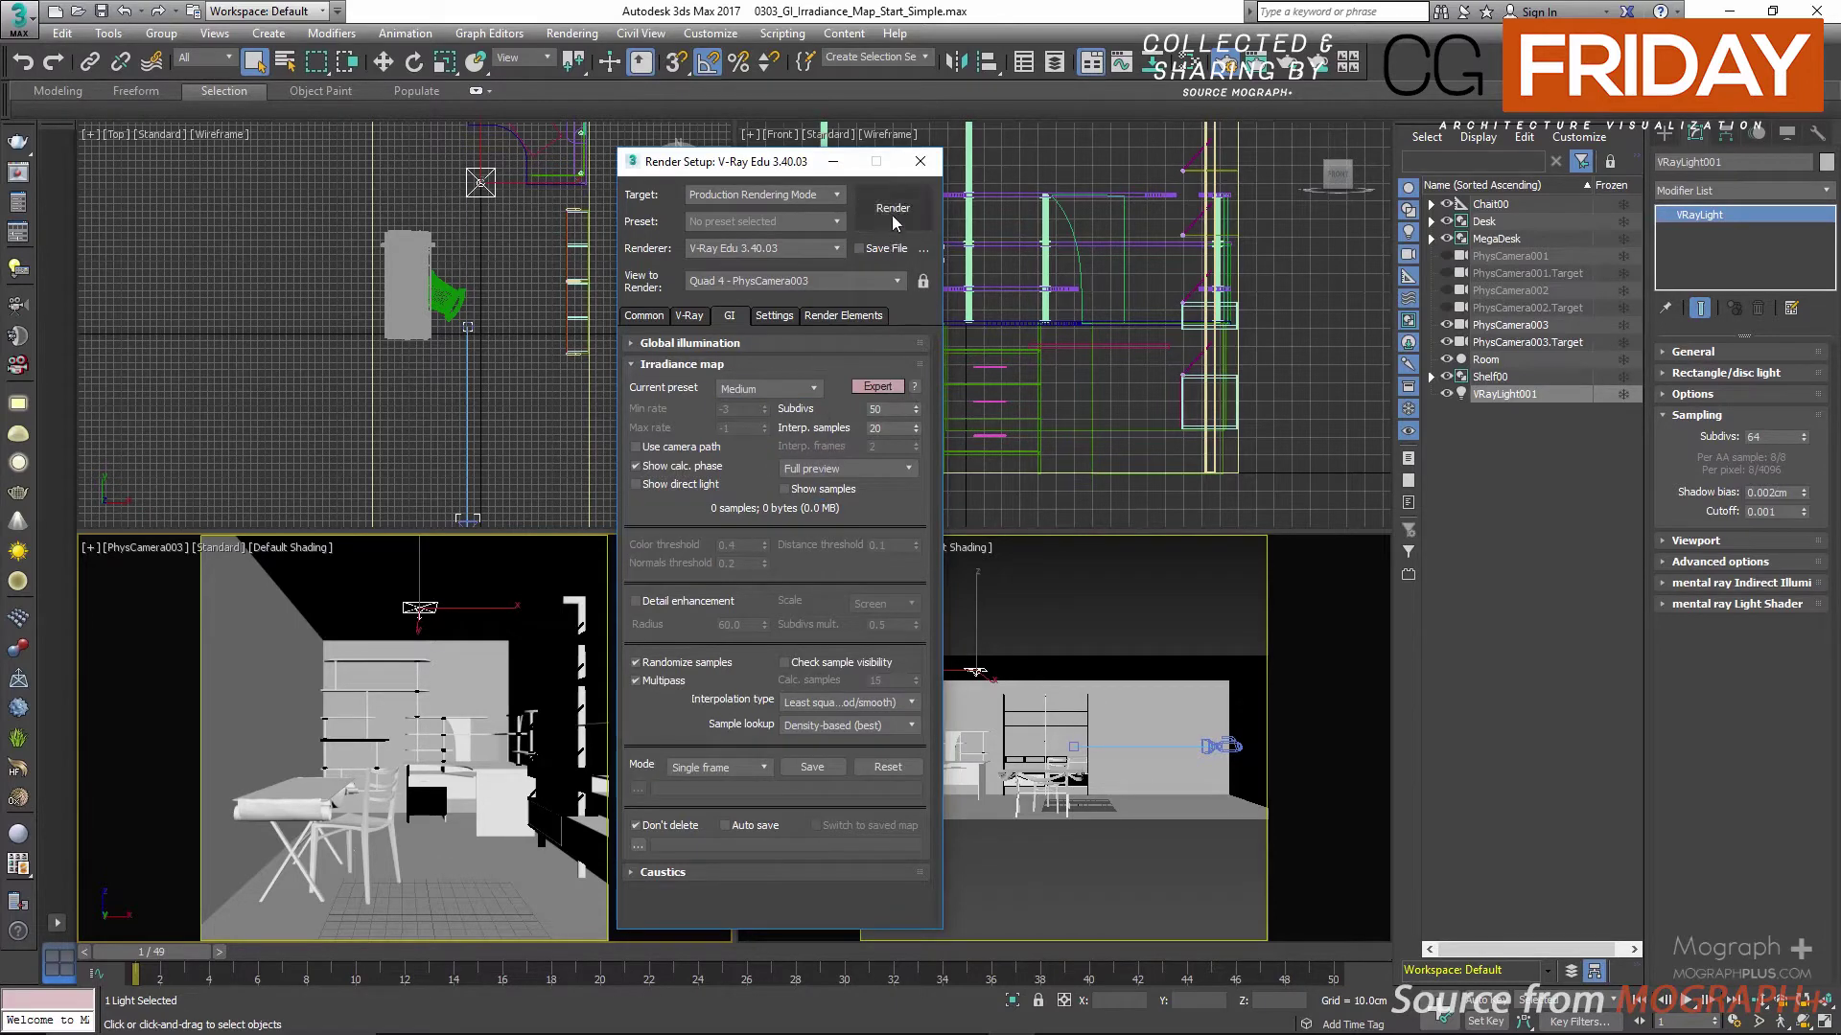
Step: Render the PhysCamera003 view and arrange the frame buffer and progress windows so the Render Setup settings stay visible
right_click(368, 614)
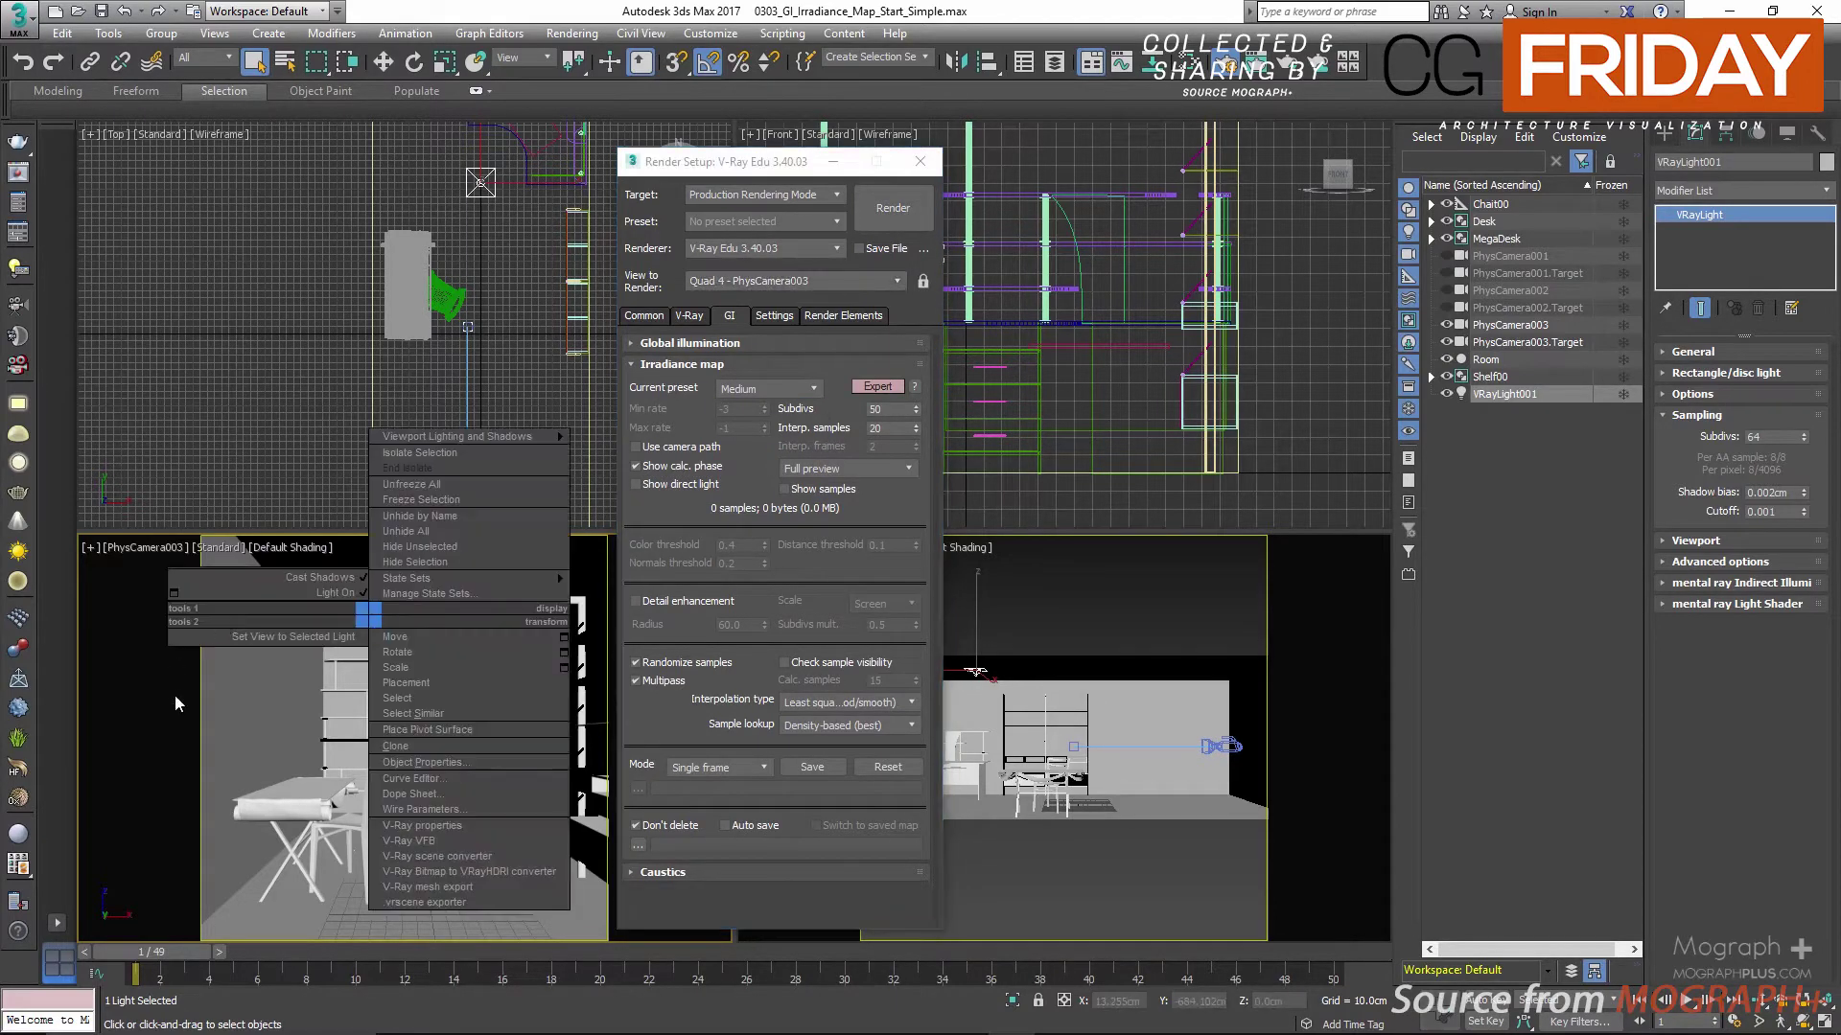
click(886, 211)
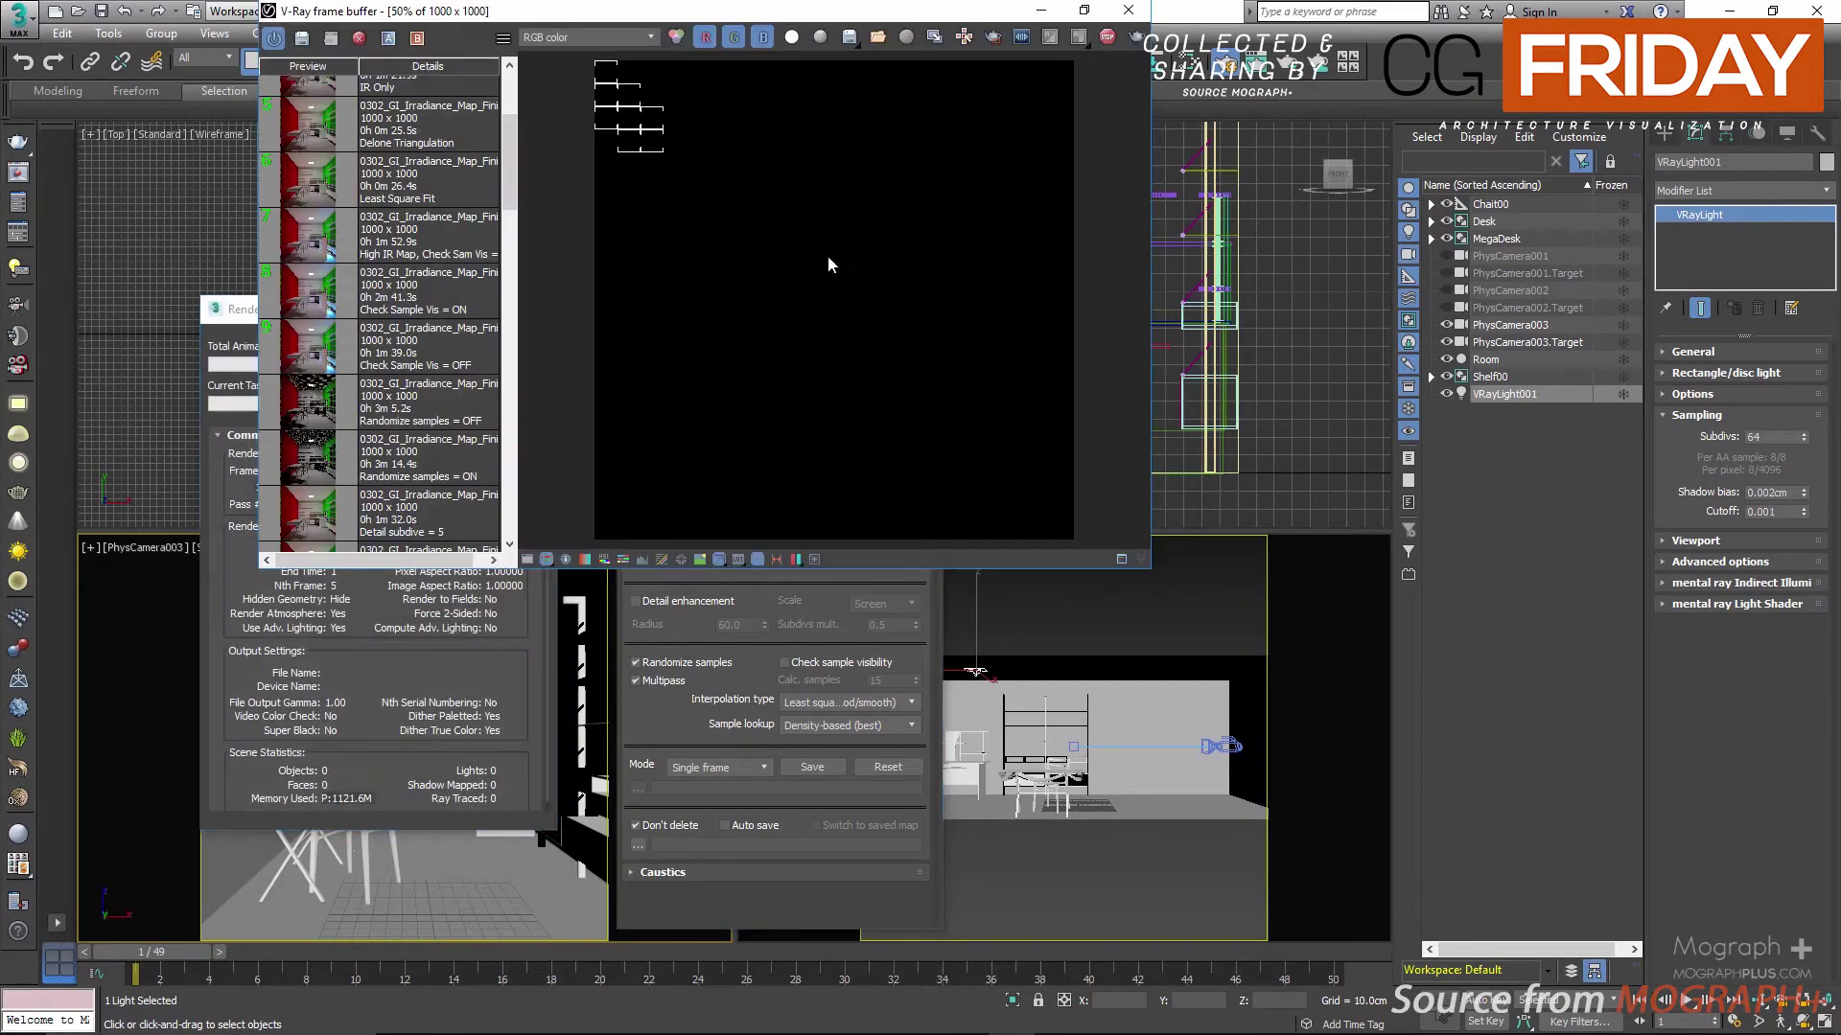
drag(796, 17, 1301, 171)
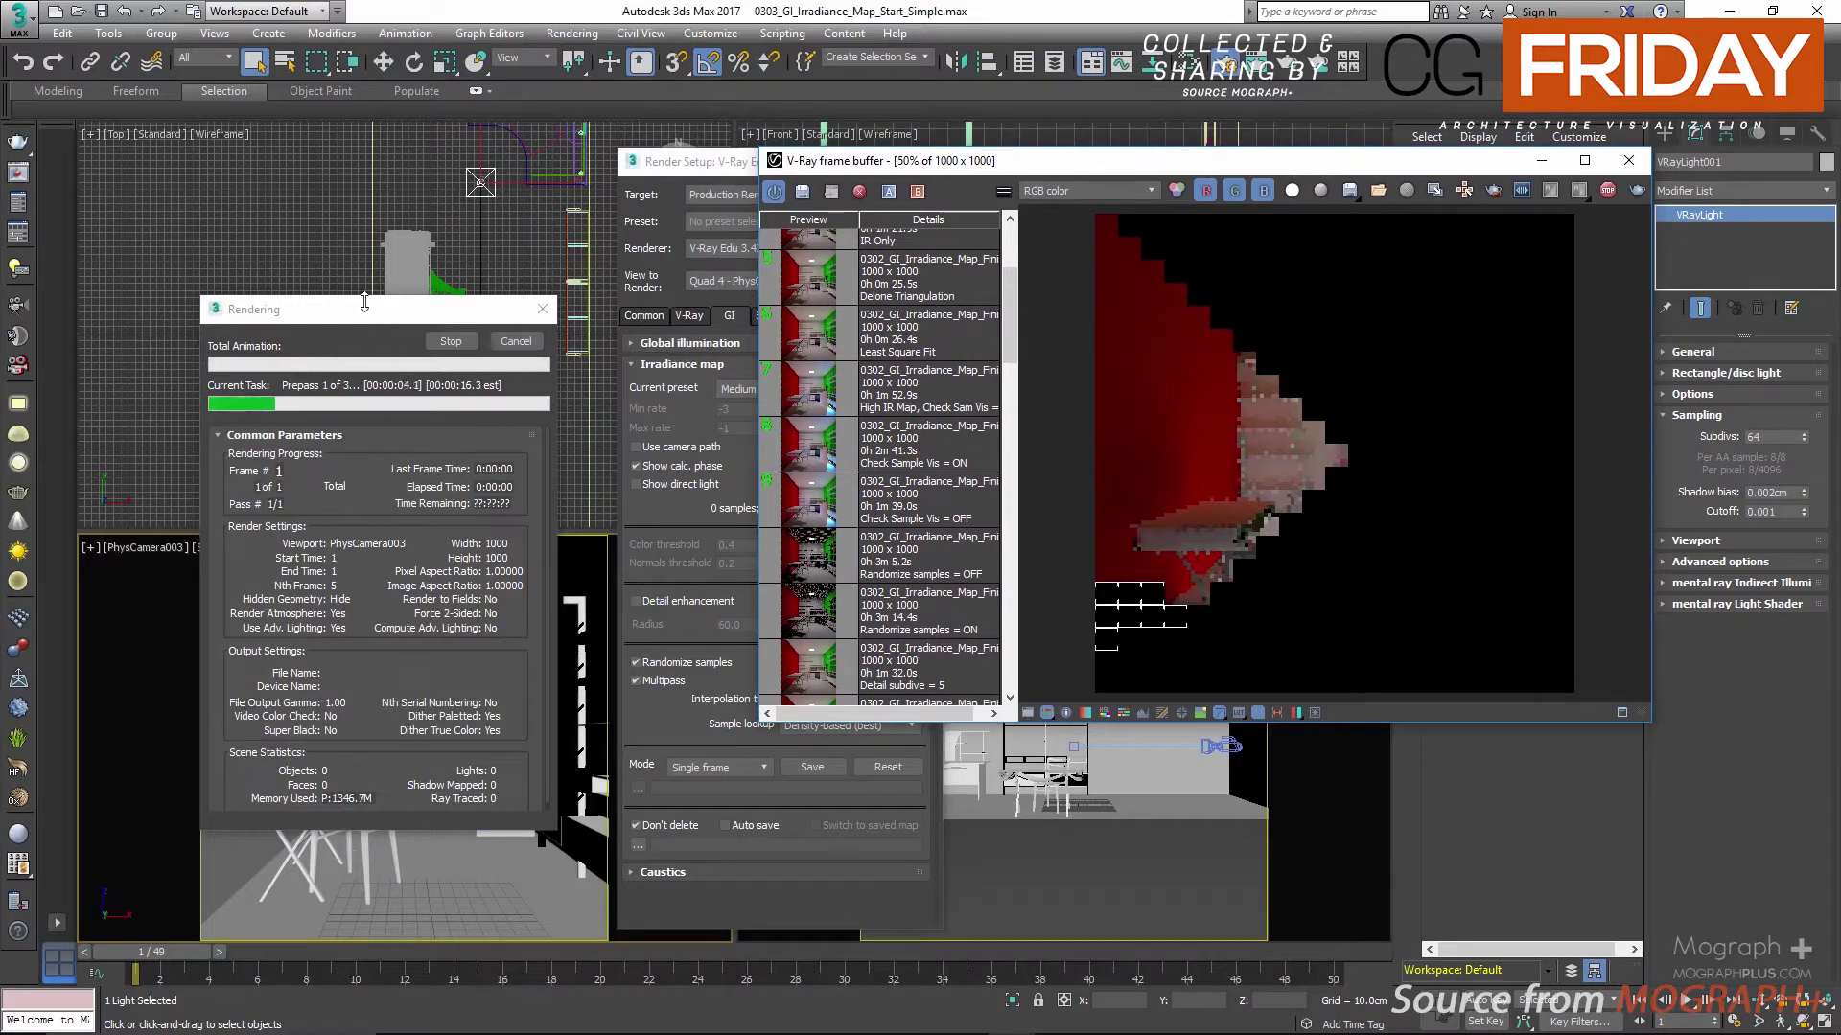
drag(365, 302, 235, 308)
click(556, 175)
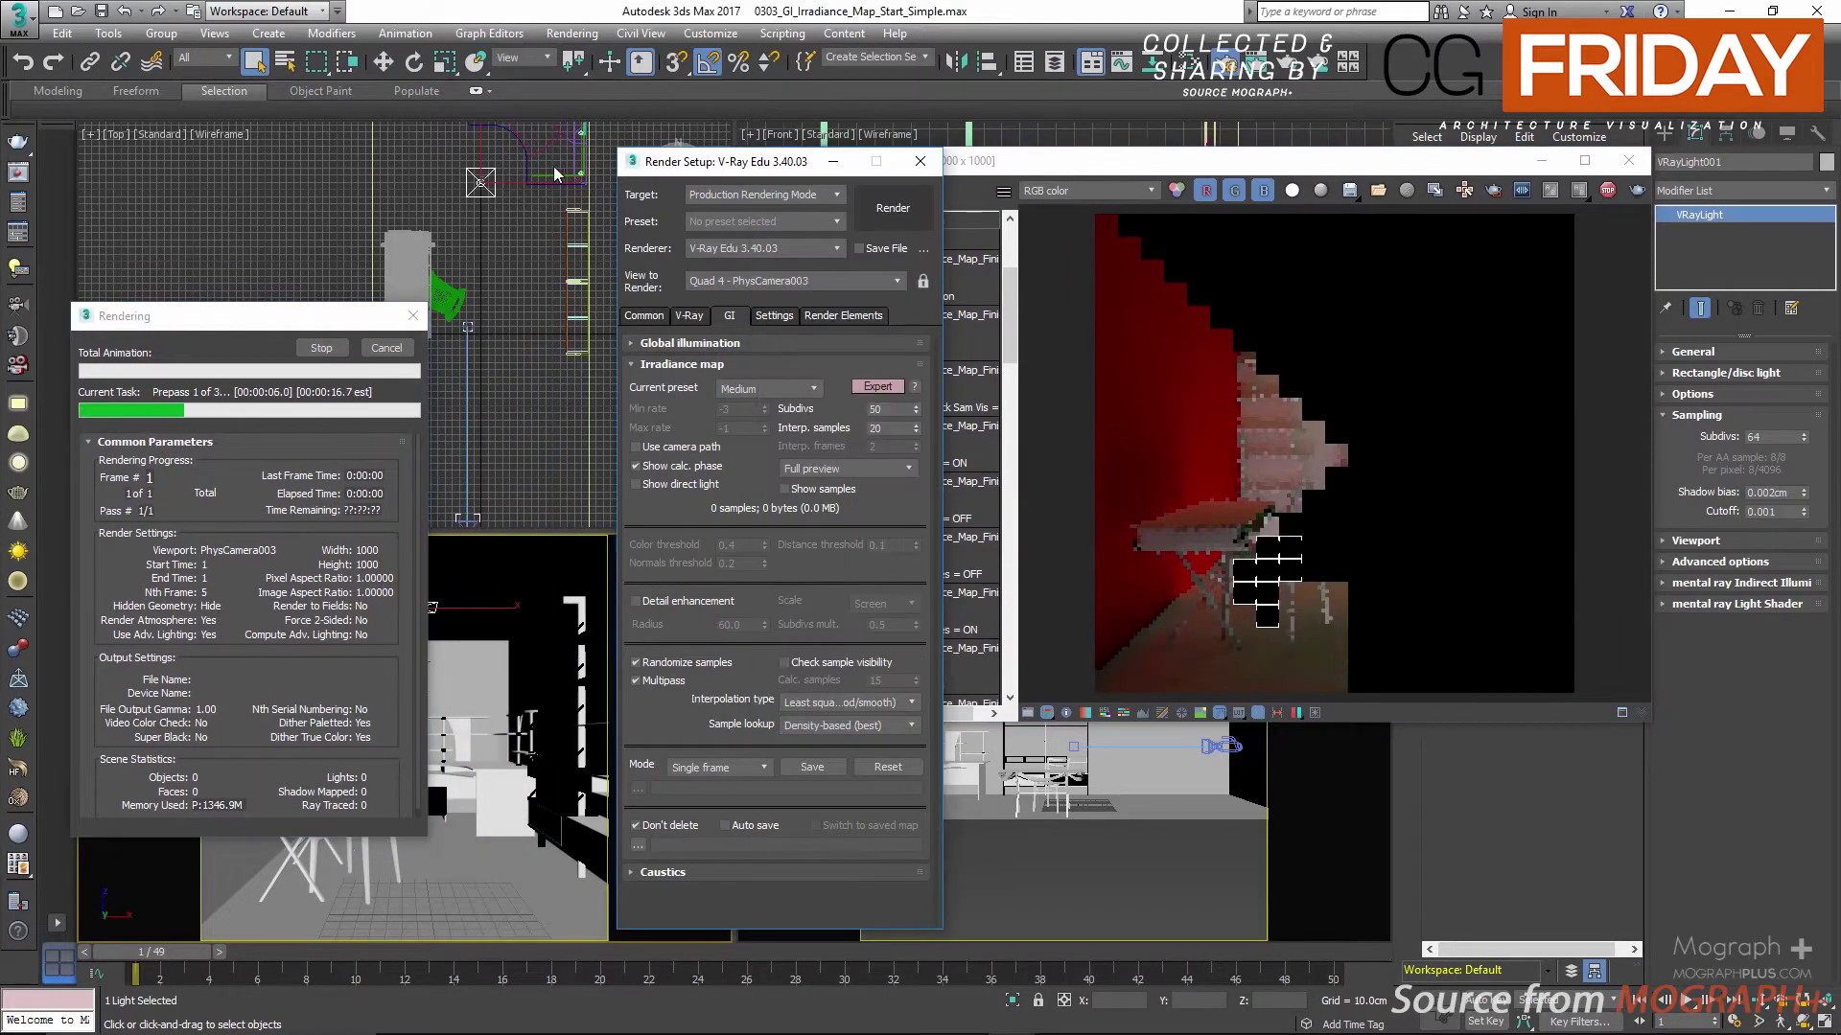
drag(1029, 173, 1182, 186)
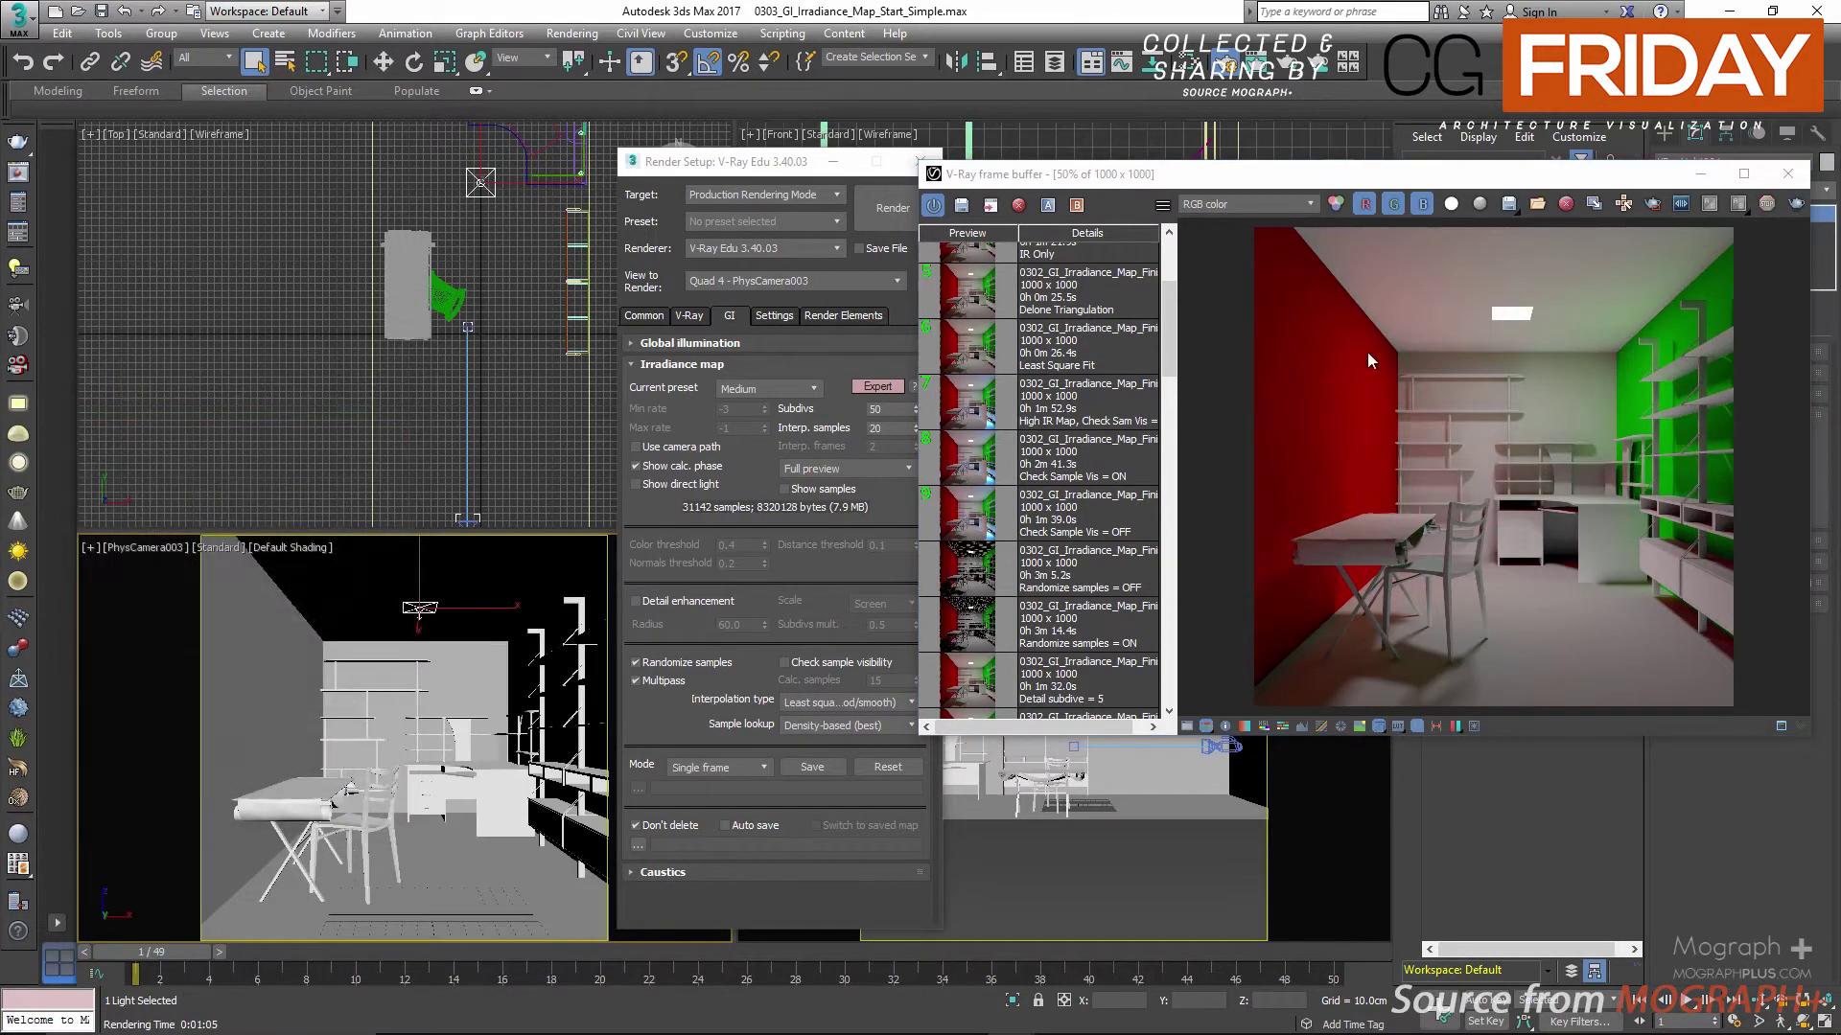
Step: Inspect the finished render at 100% in the maximized frame buffer, and restore and enlarge its window over the viewports
double_click(1440, 176)
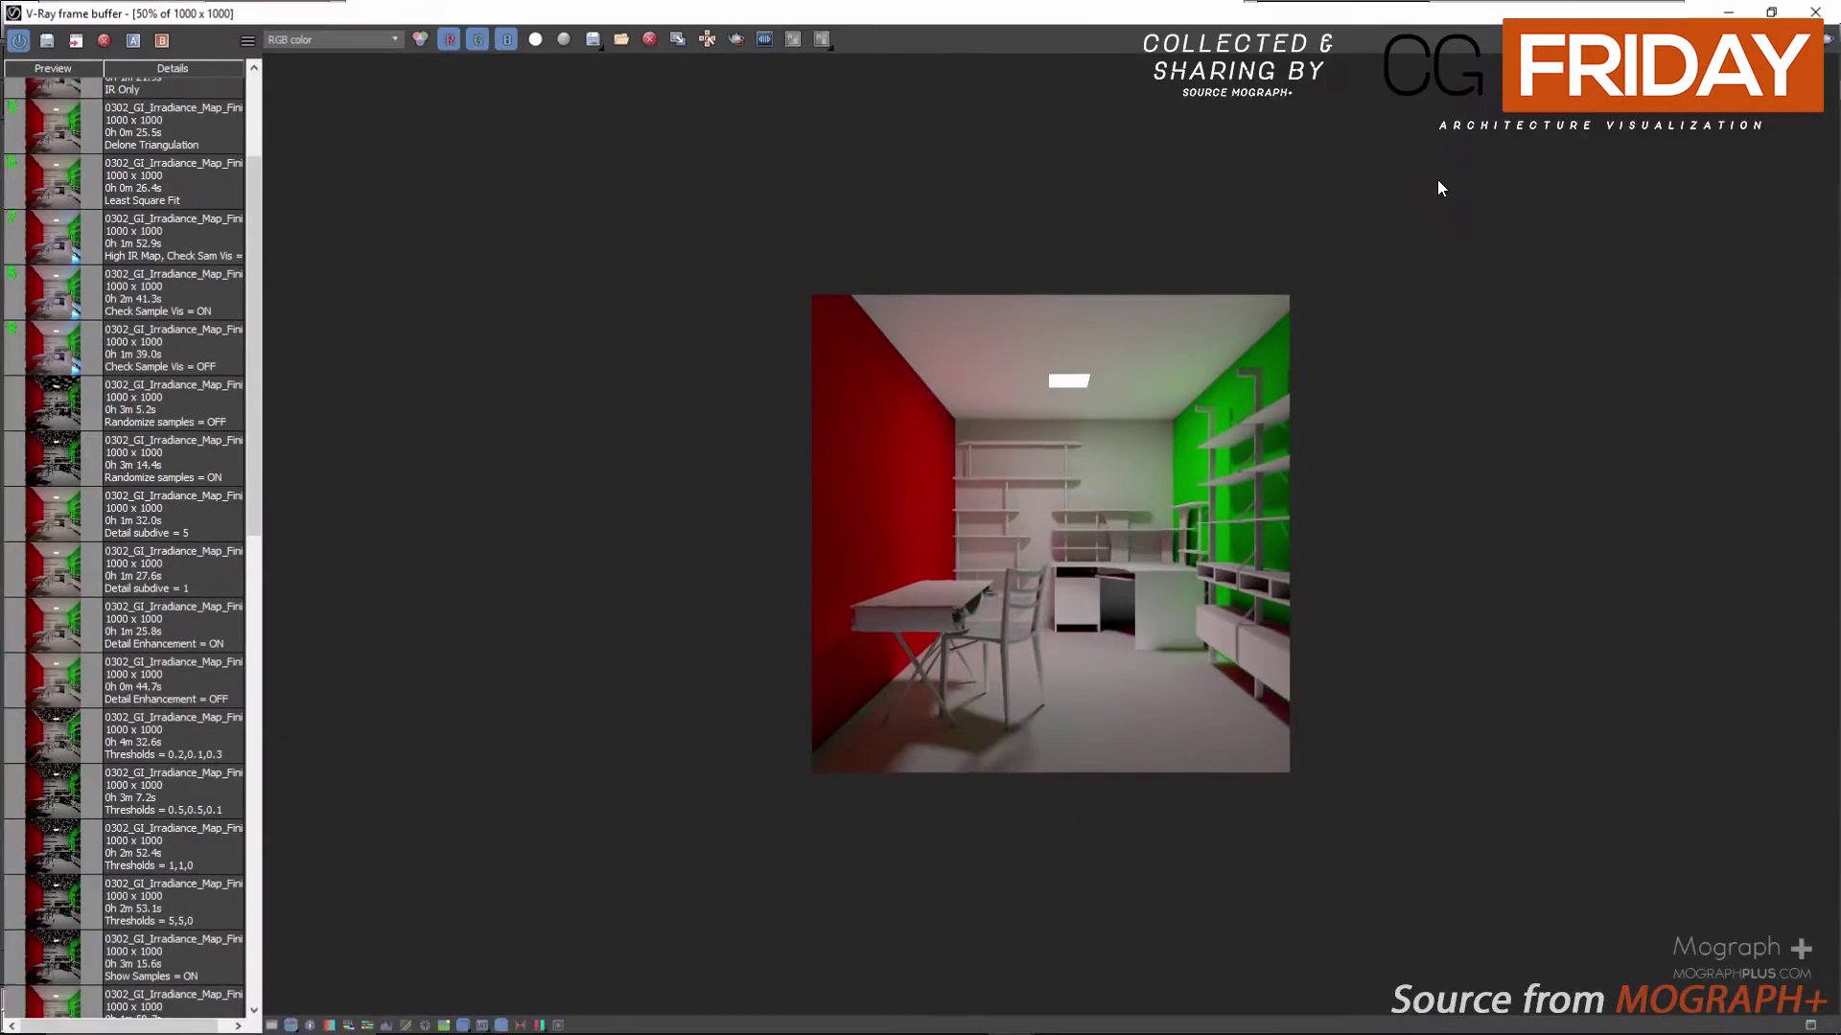
double_click(1232, 410)
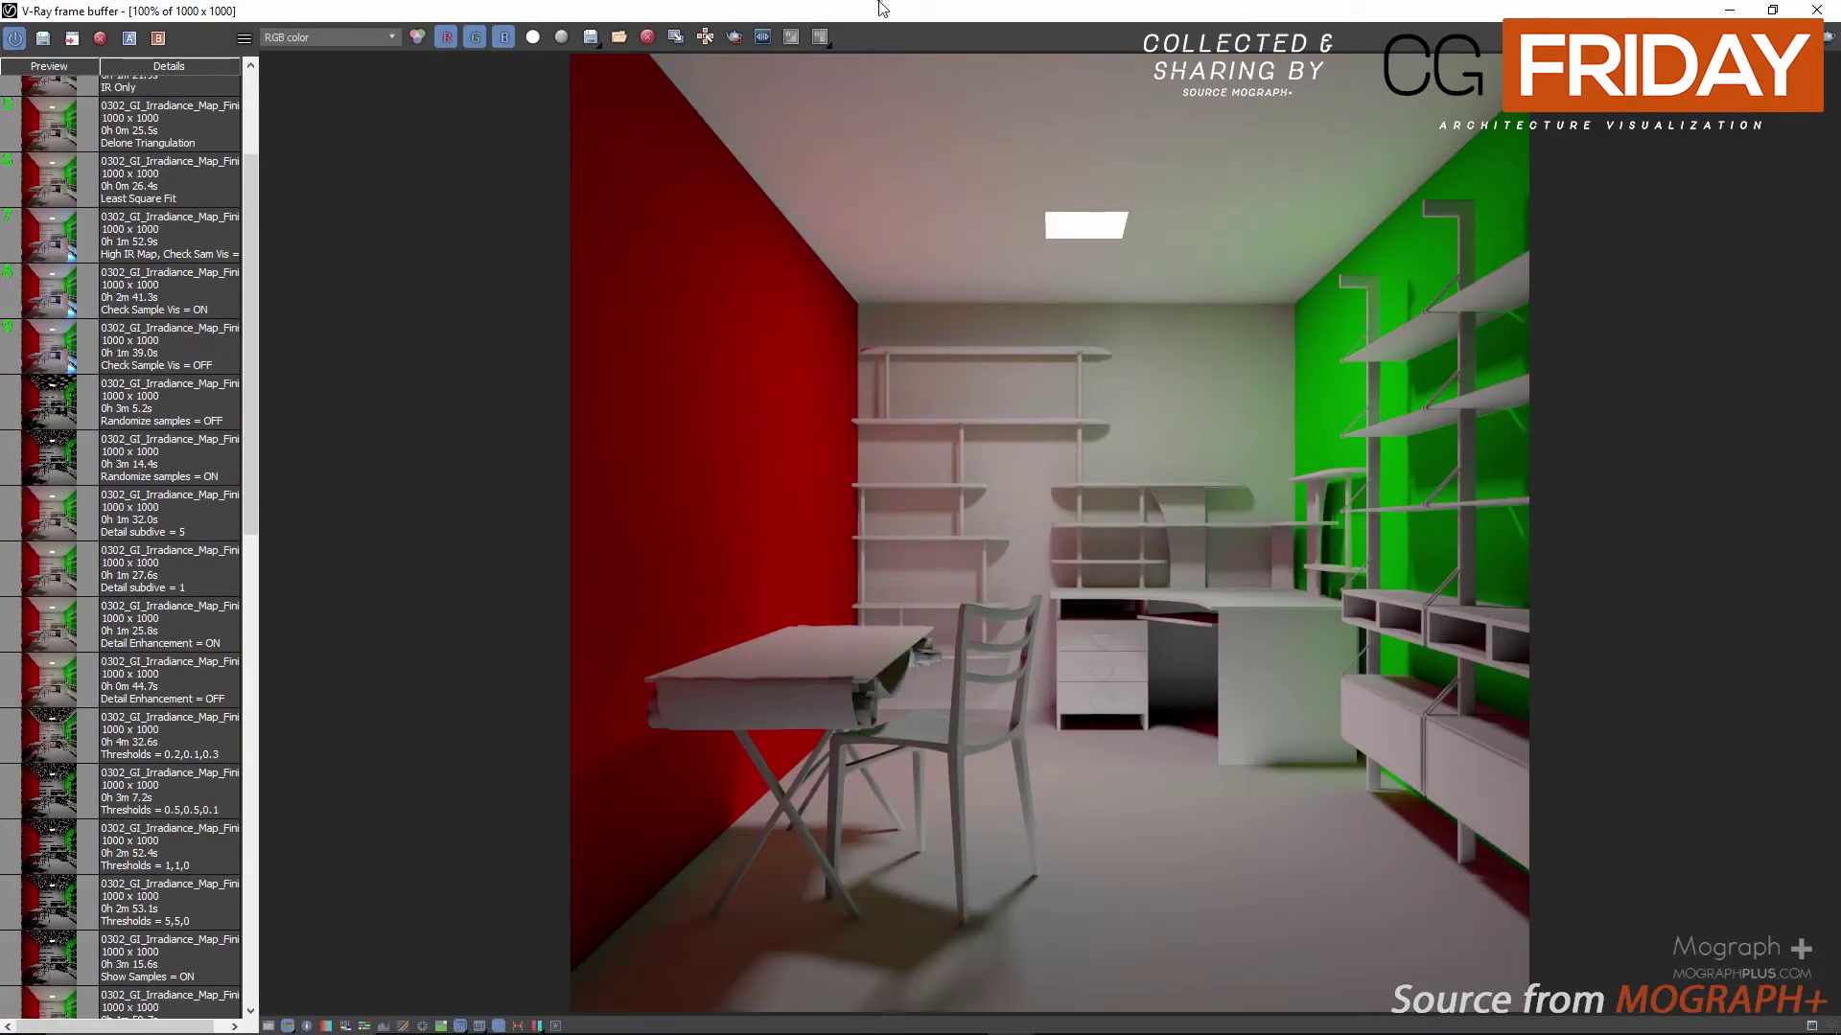
drag(882, 8, 1340, 33)
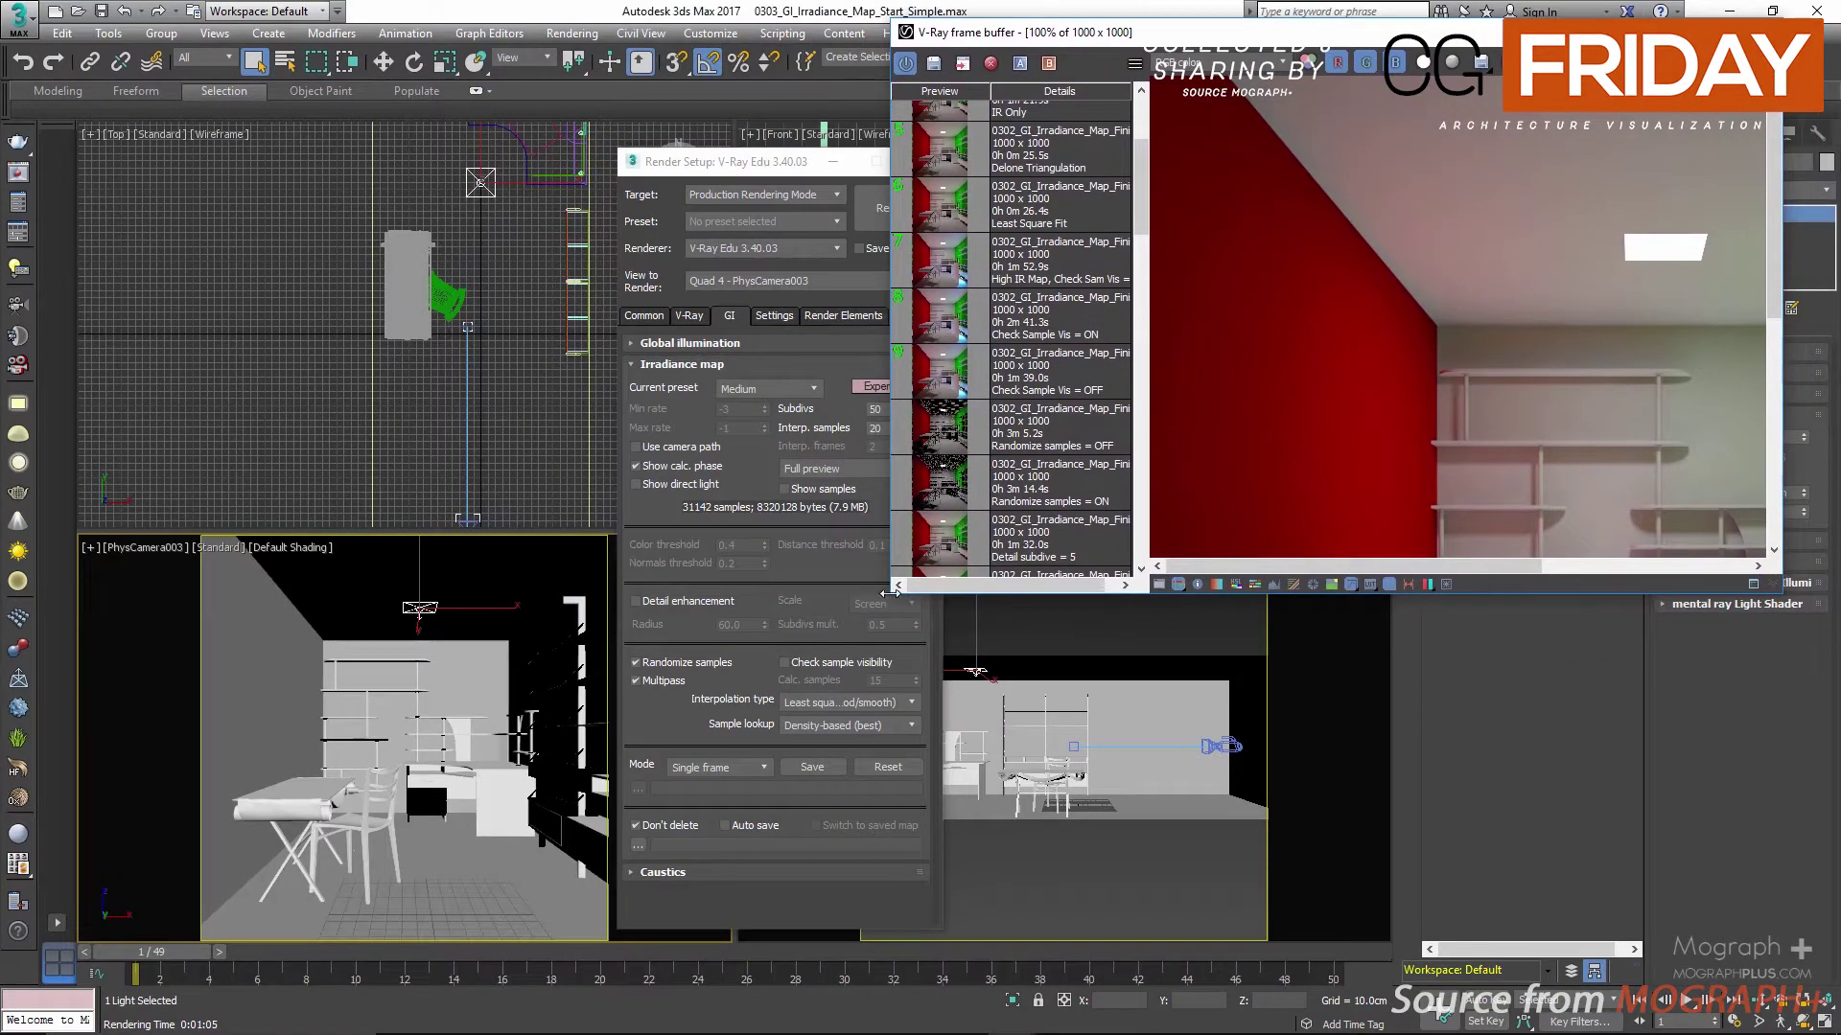
drag(889, 593, 659, 995)
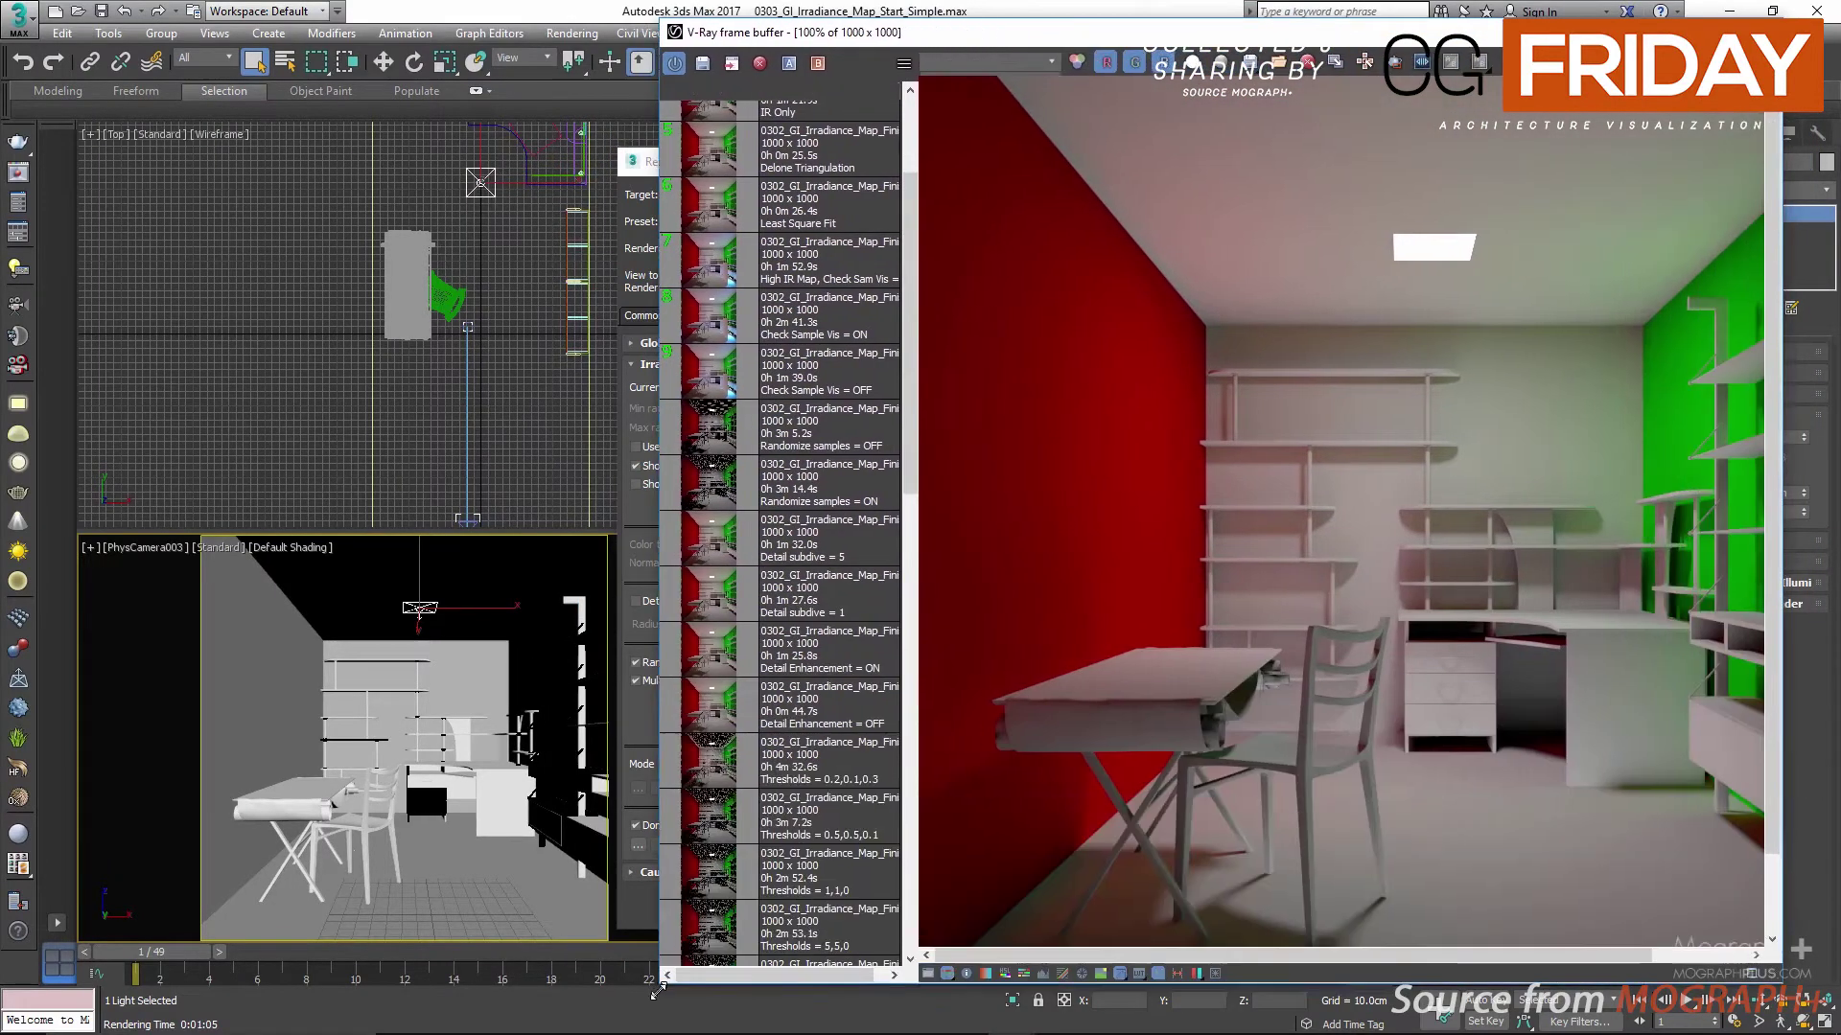
scroll(1166, 305, down, 2)
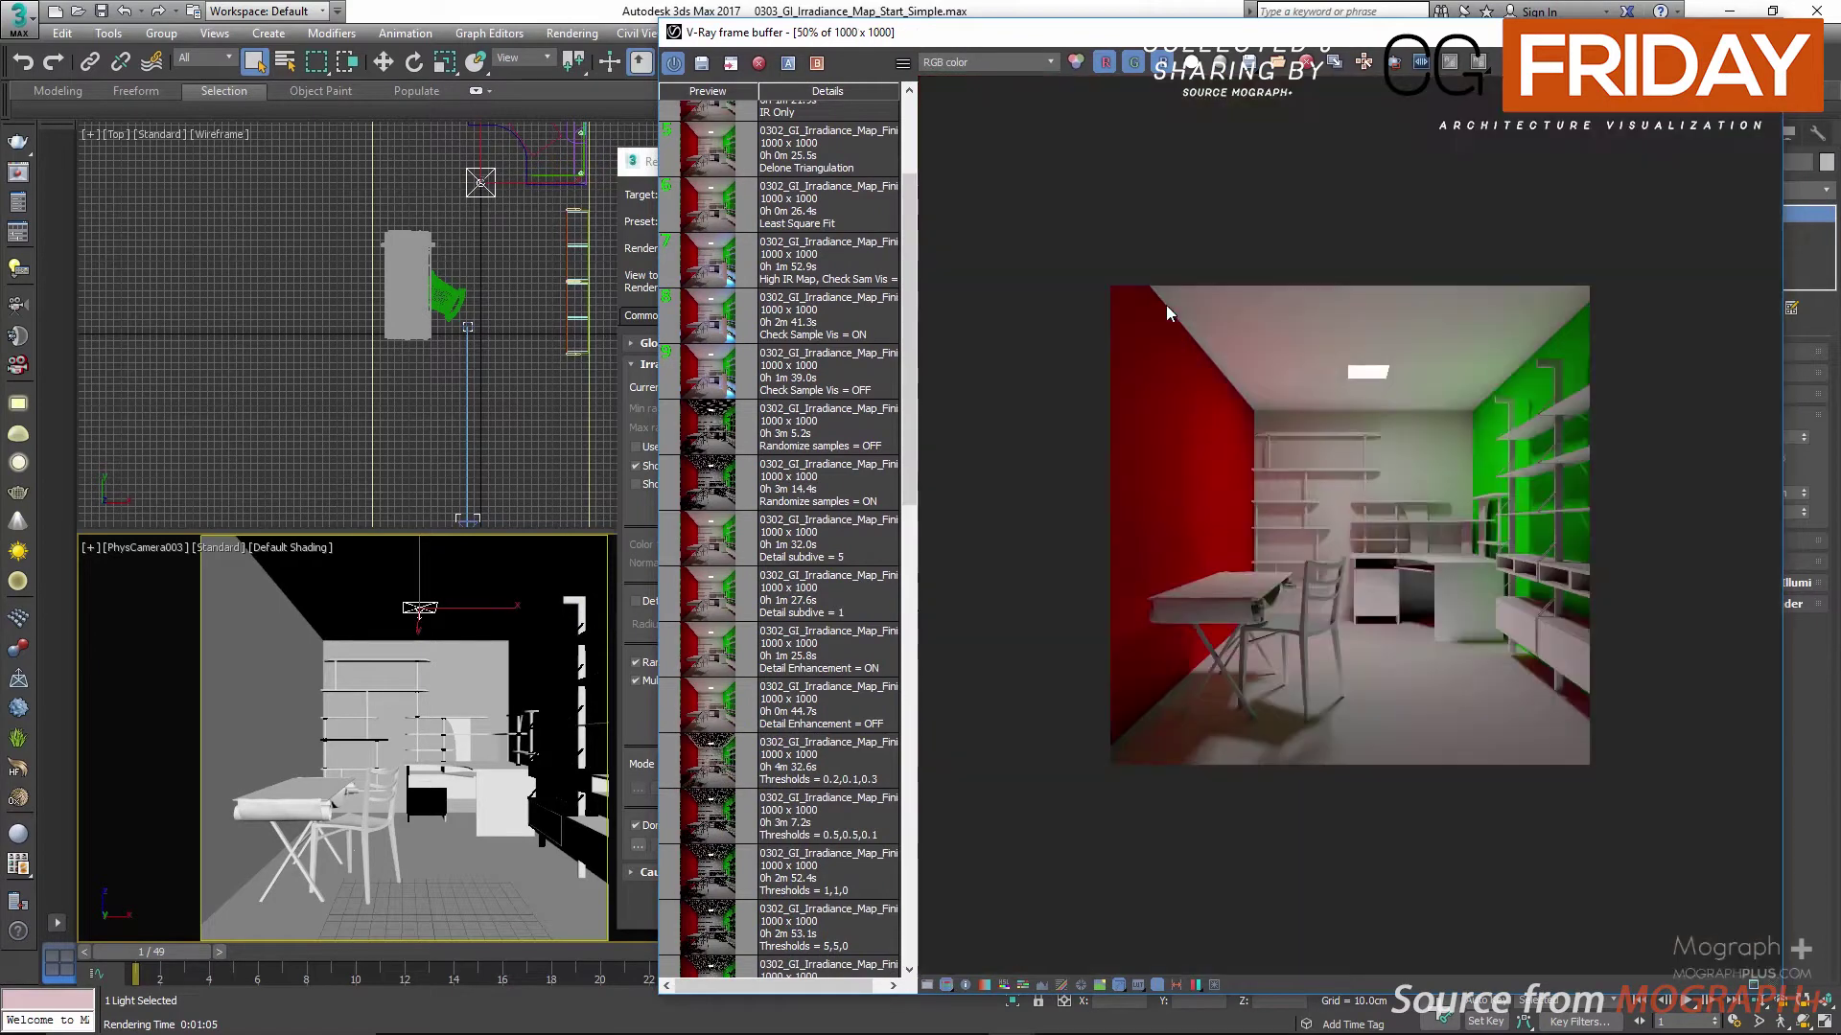
scroll(1212, 347, up, 2)
middle_drag(1388, 481, 1353, 407)
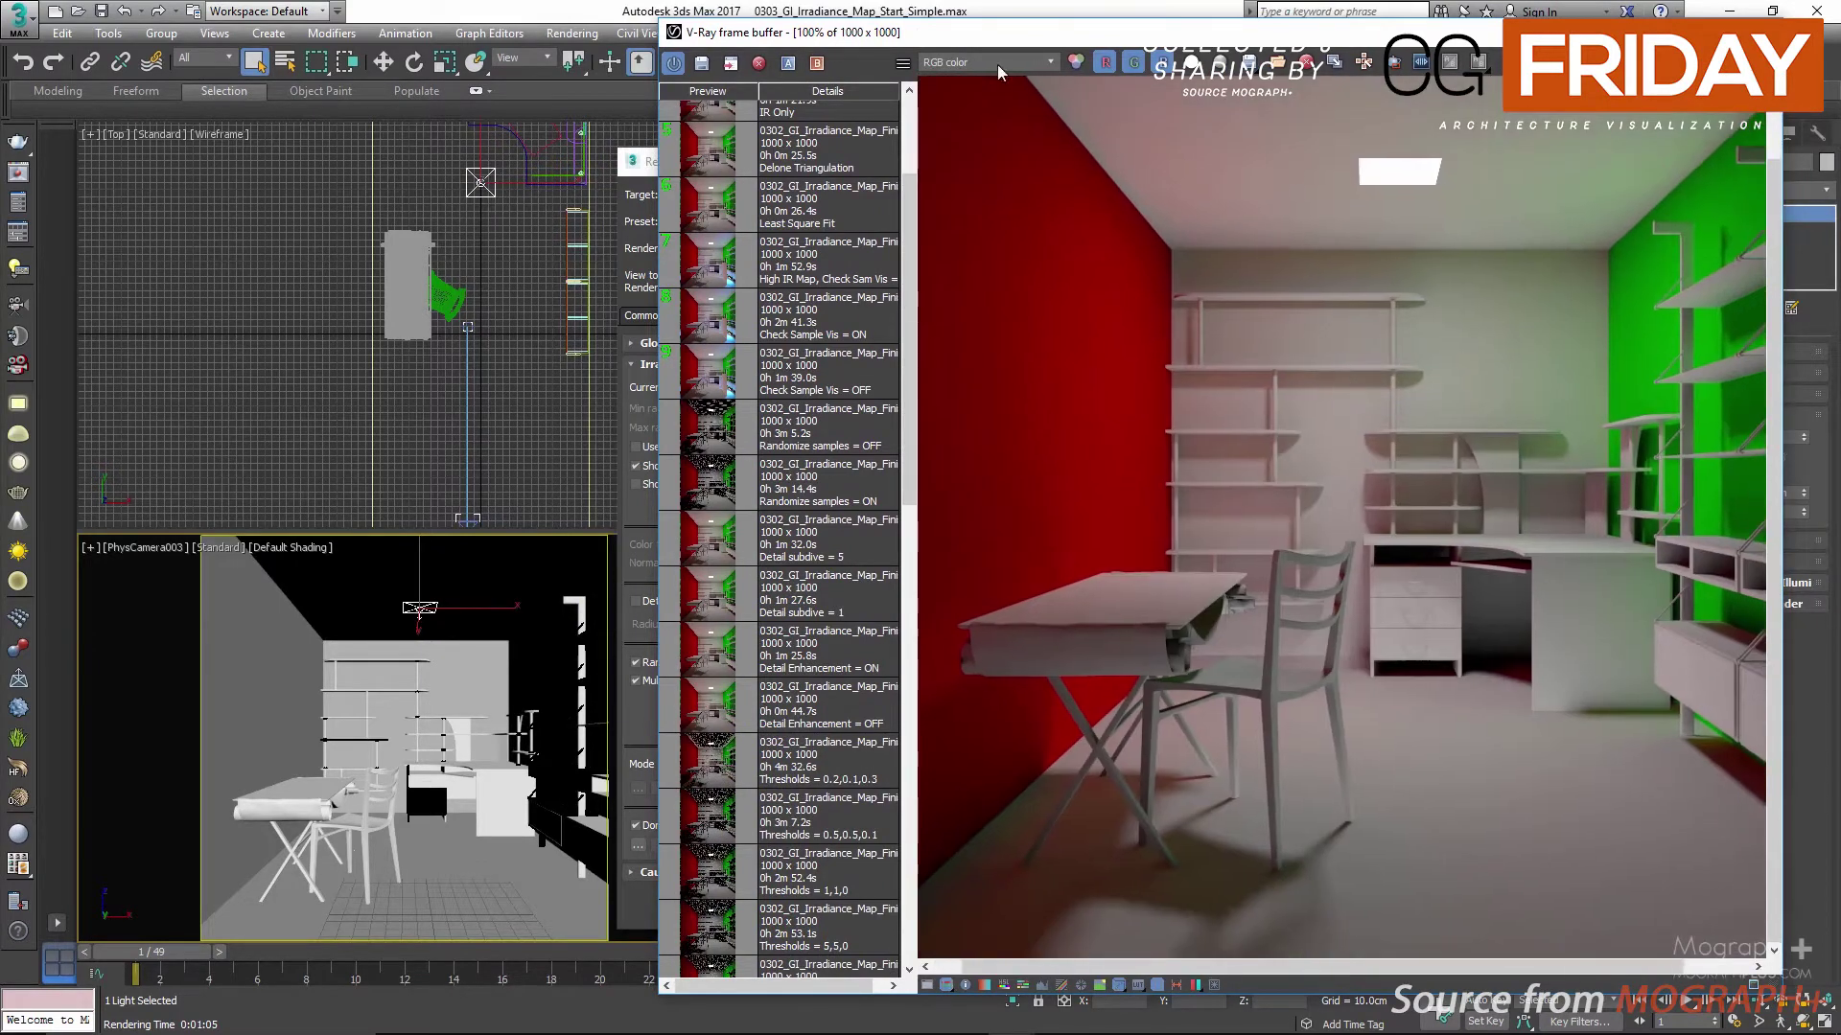
Step: Show the VRayGlobalIllumination element in the frame buffer and examine the back wall and shelves at 200% and 100%
click(966, 64)
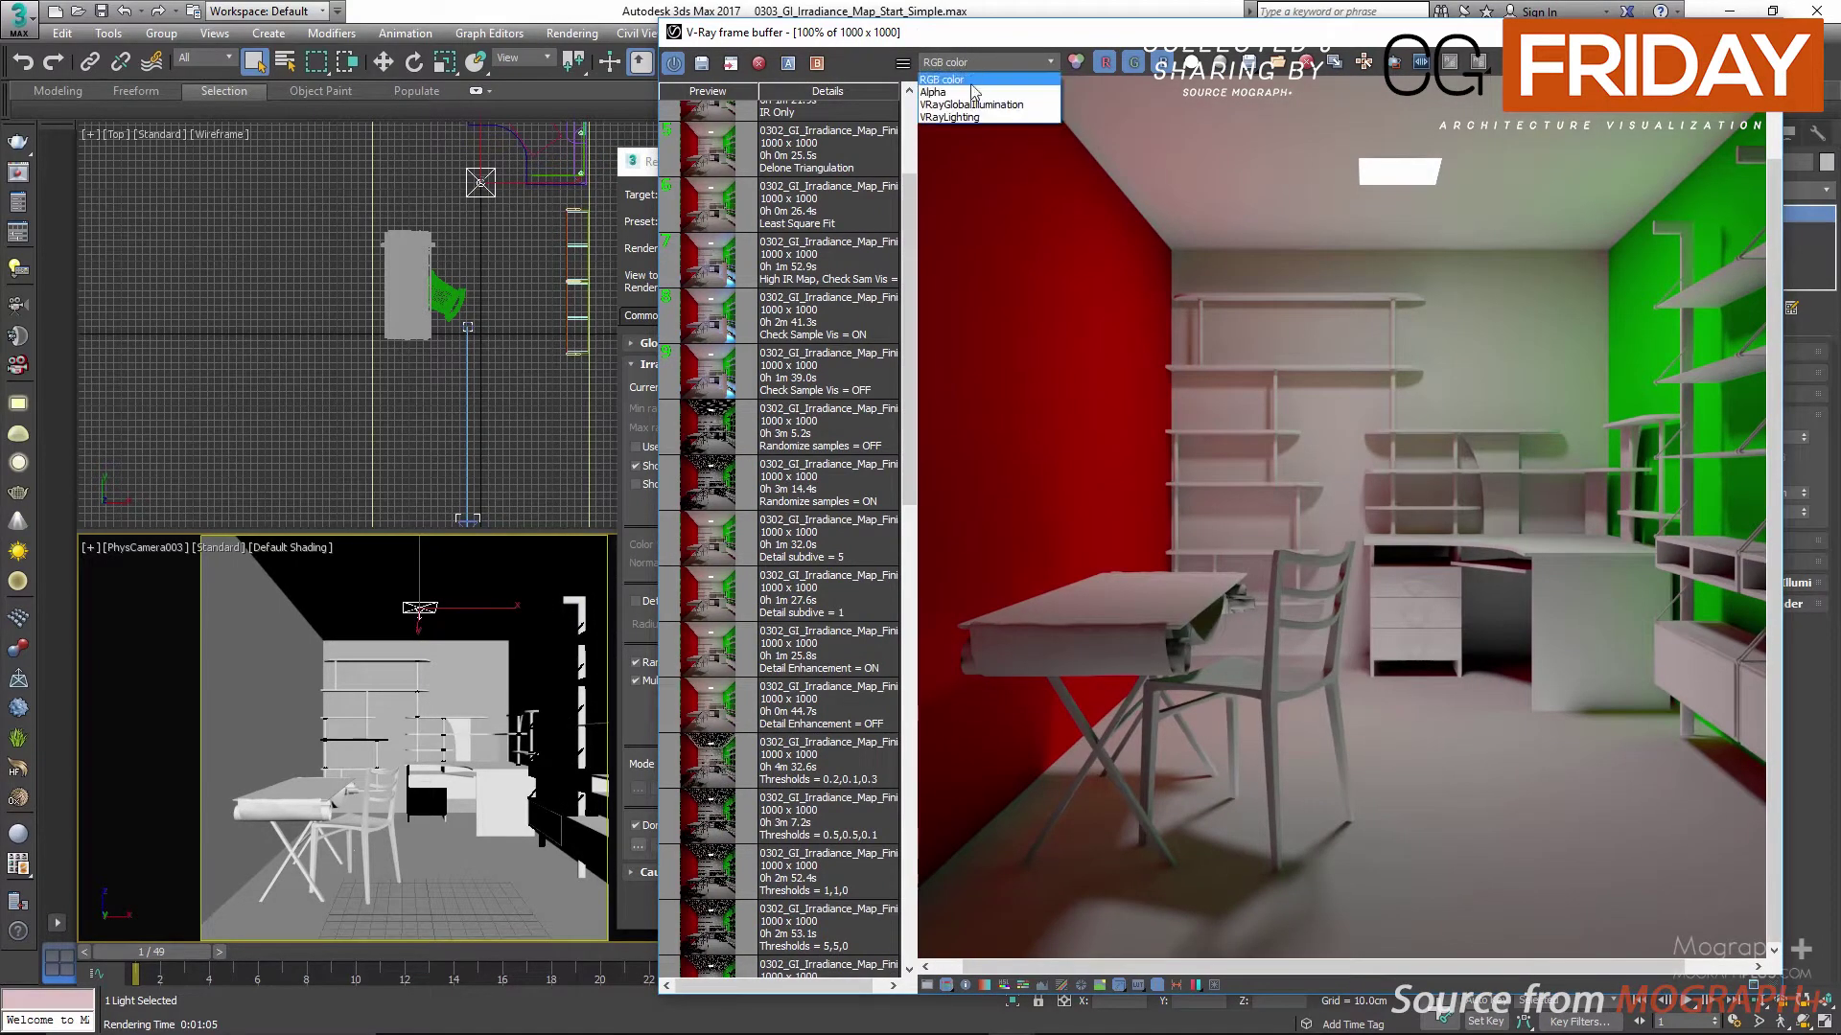
click(968, 115)
middle_drag(1380, 412, 1480, 382)
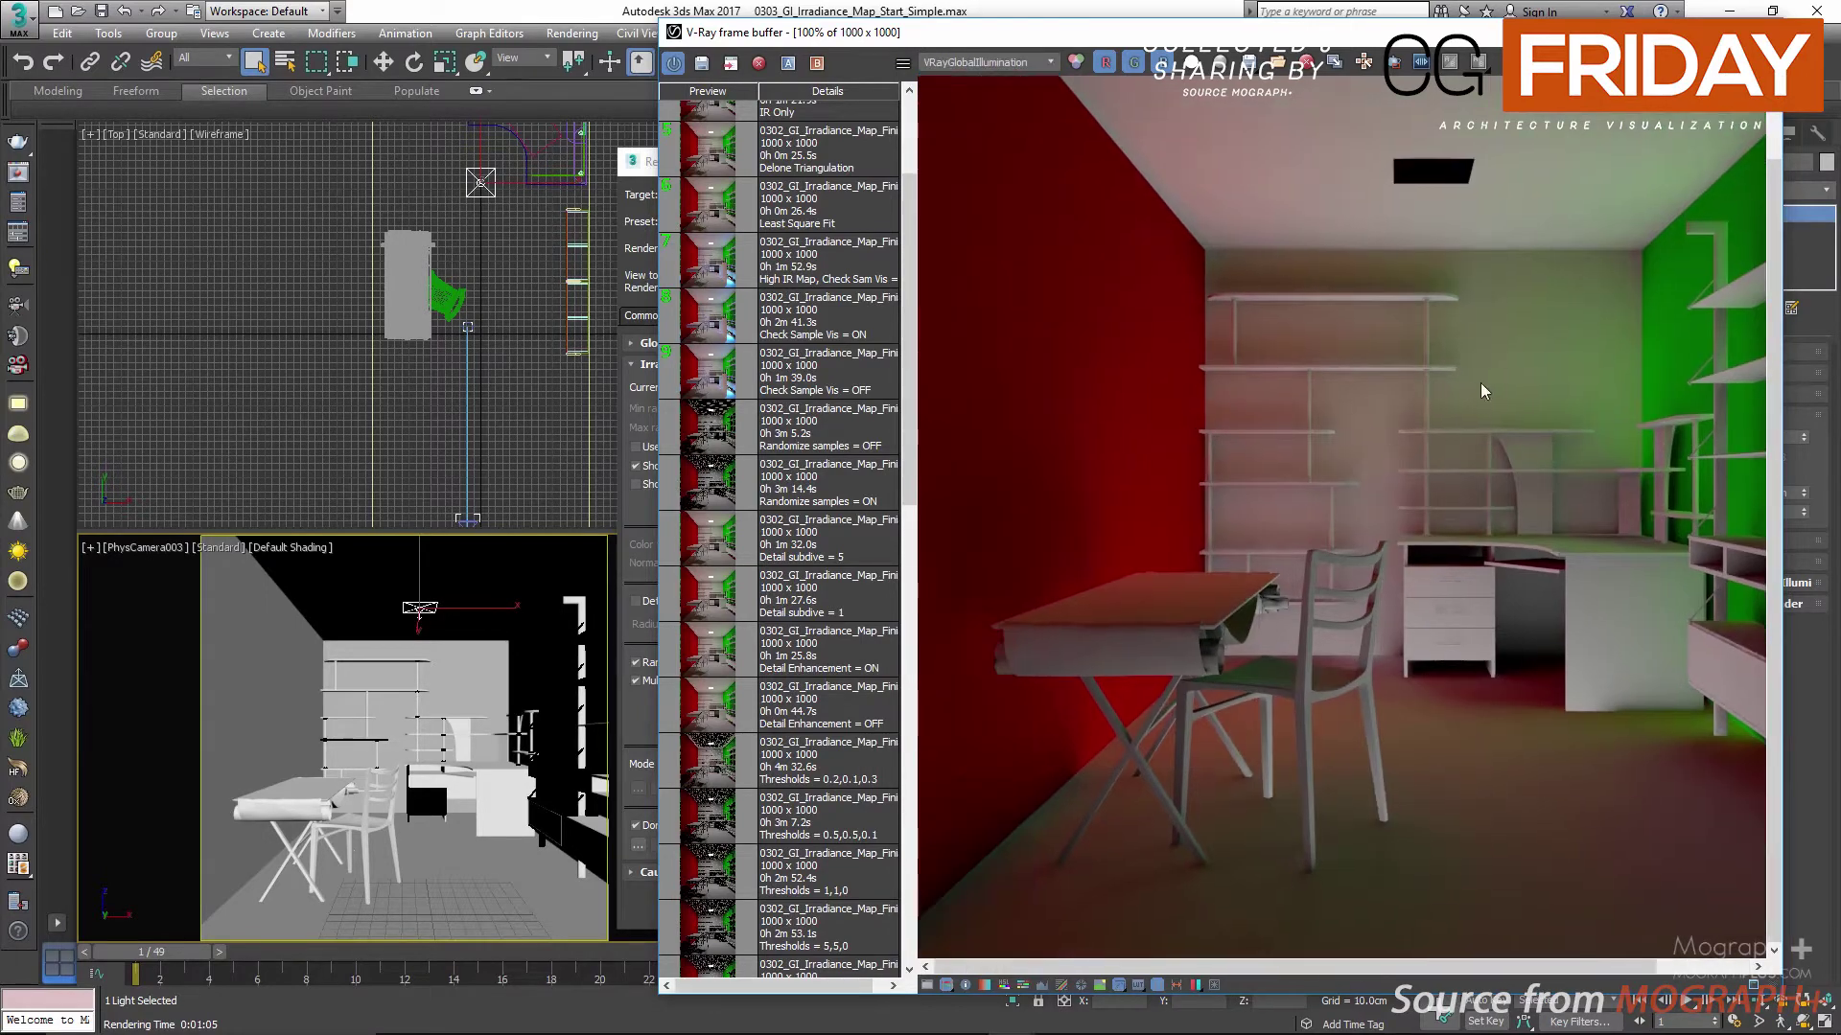
scroll(1277, 771, up, 1)
middle_drag(1315, 719, 1171, 776)
middle_drag(1413, 492, 1364, 435)
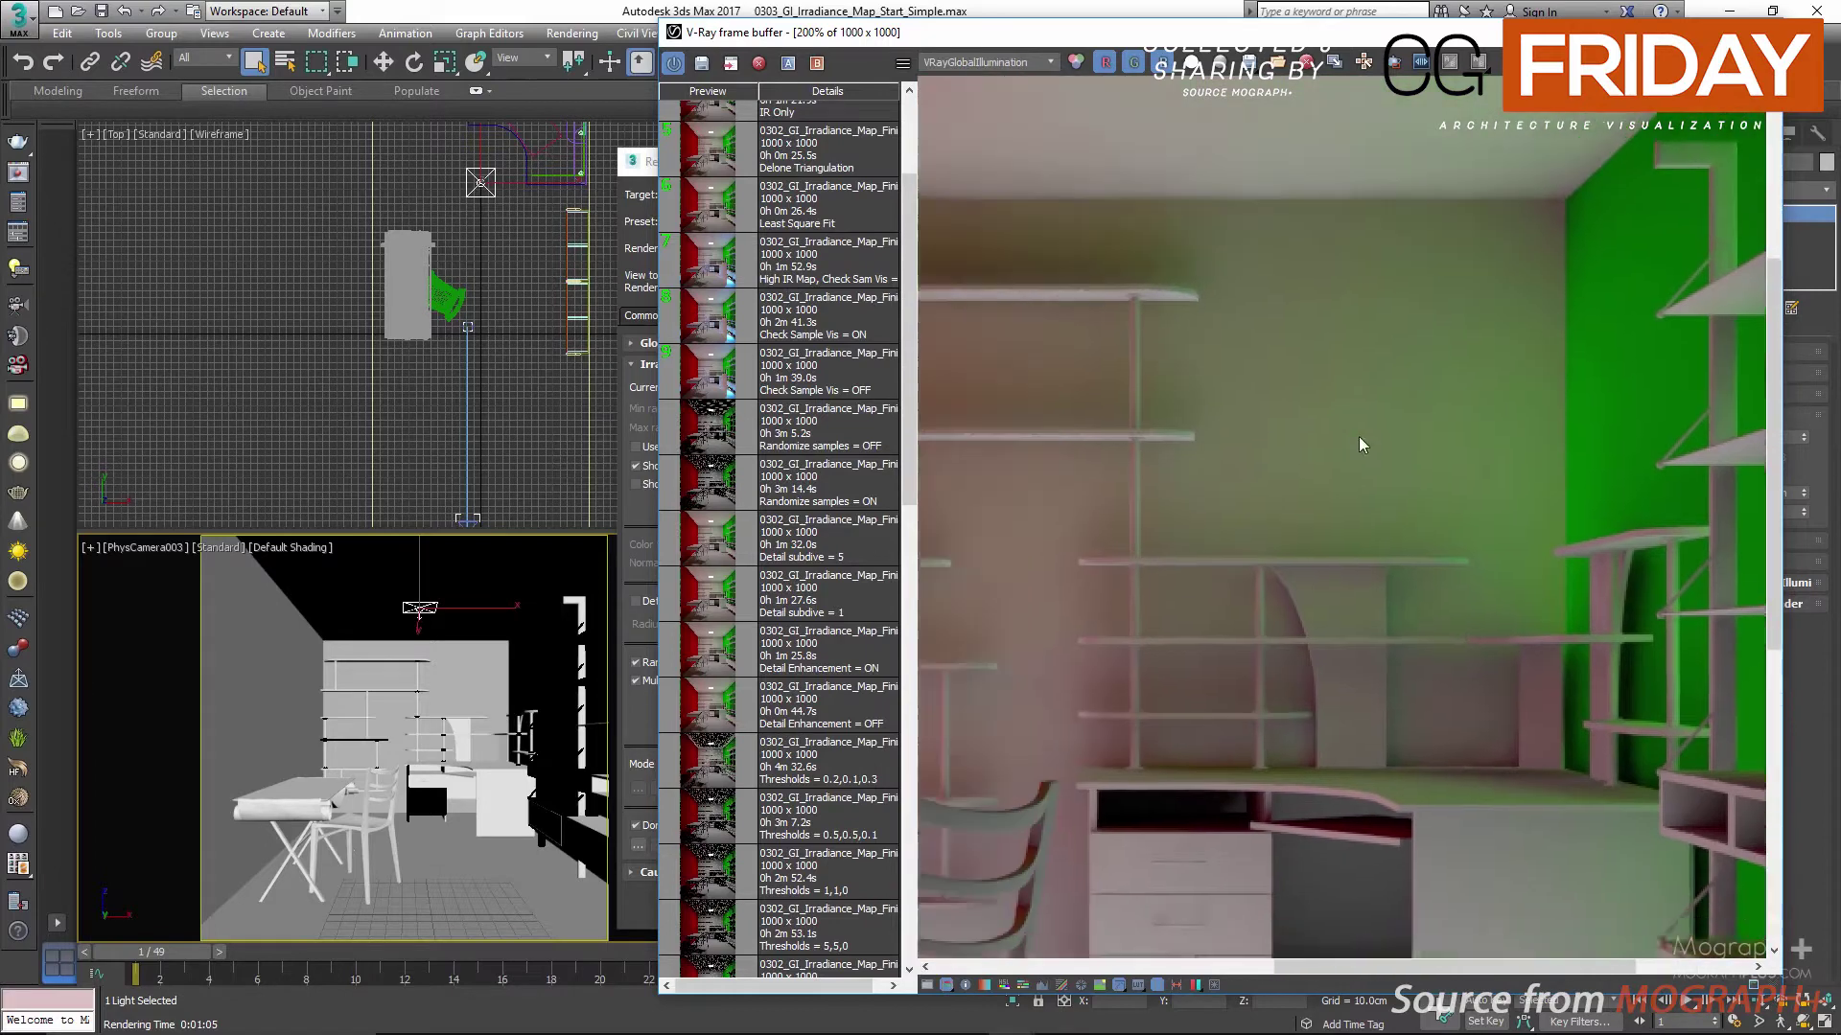
scroll(1365, 414, down, 1)
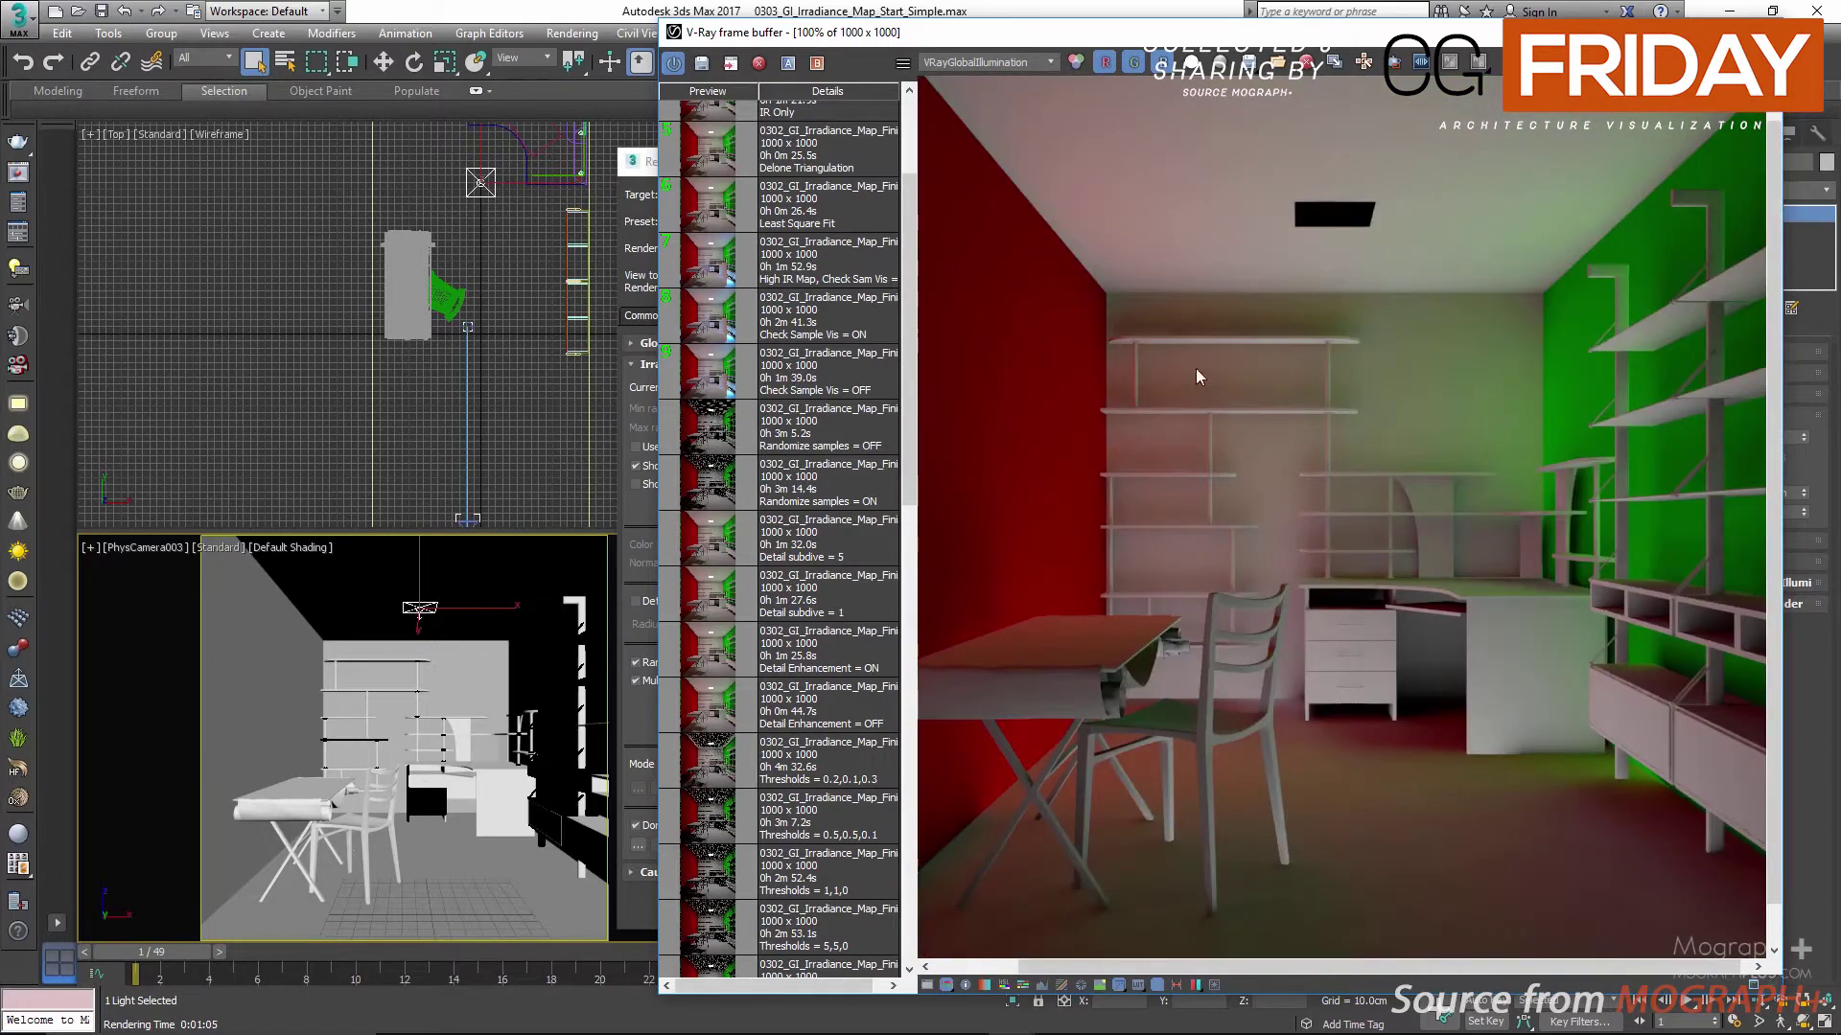
Step: Show the VRayLighting element, examine the shadows around the chair at 200%, and switch the frame buffer back to RGB color
click(997, 61)
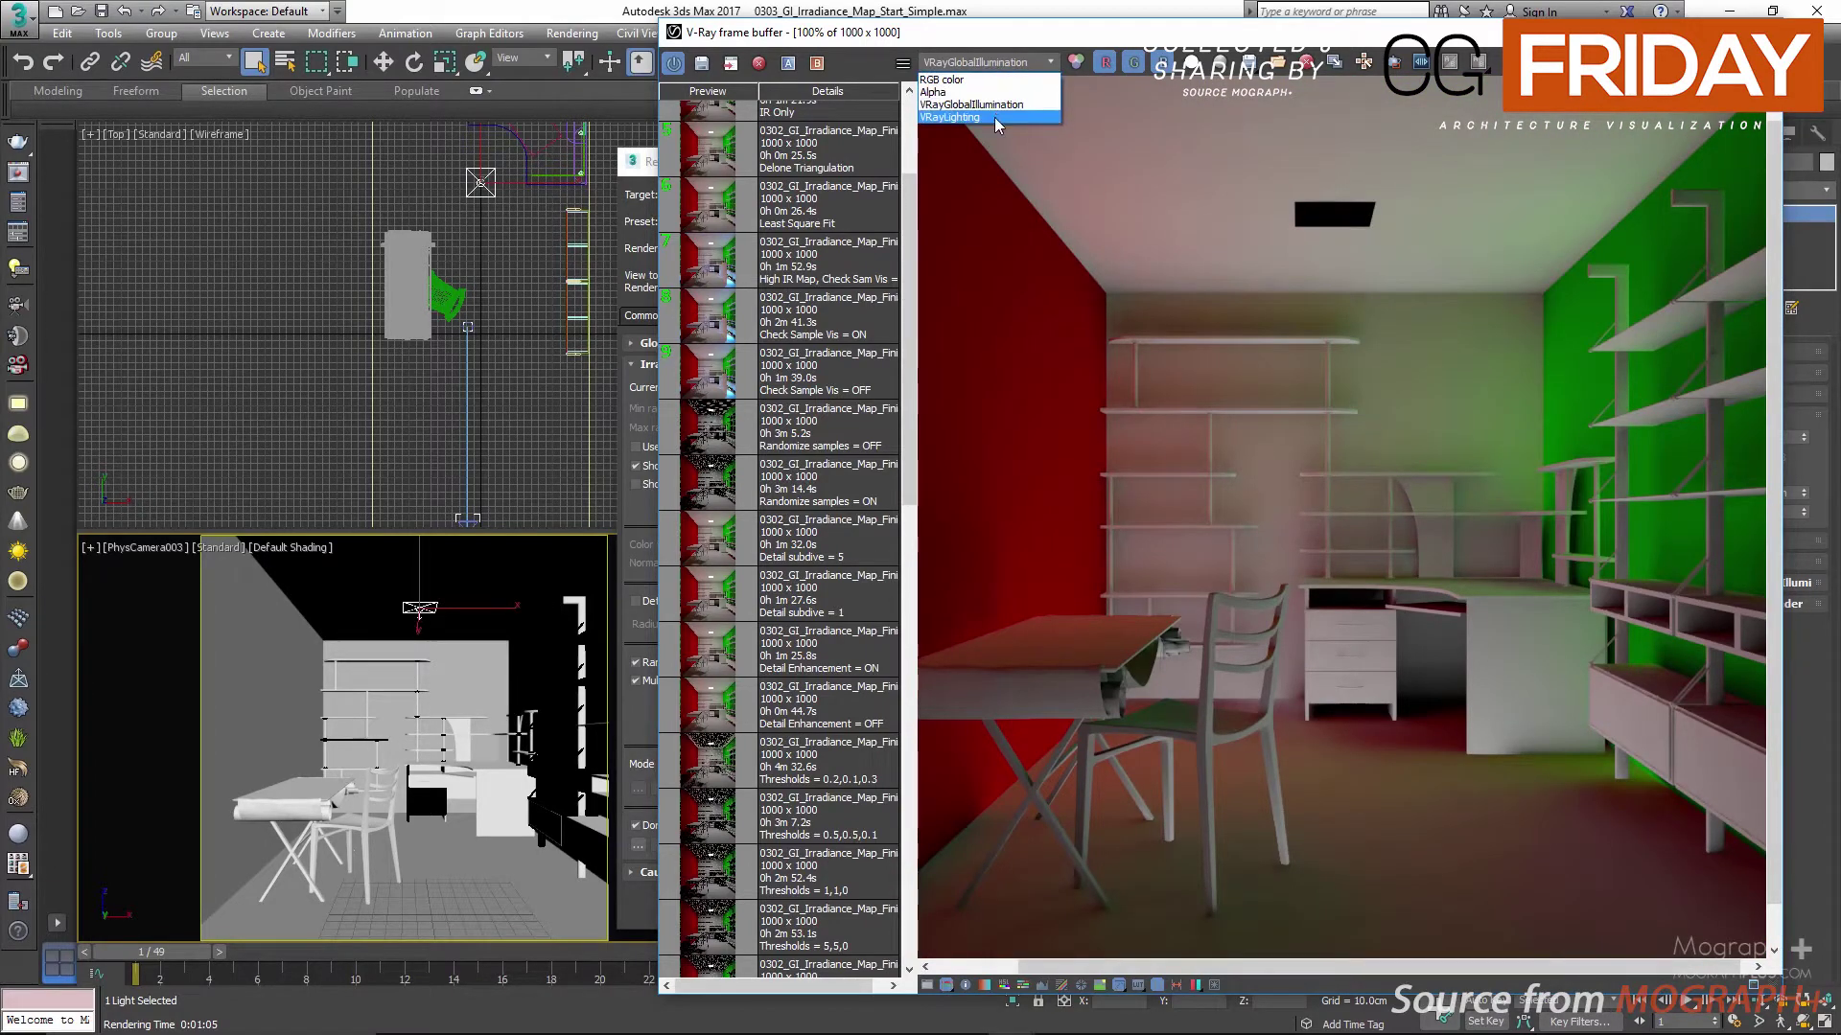
click(993, 117)
scroll(1323, 671, up, 1)
middle_drag(1206, 862, 1203, 605)
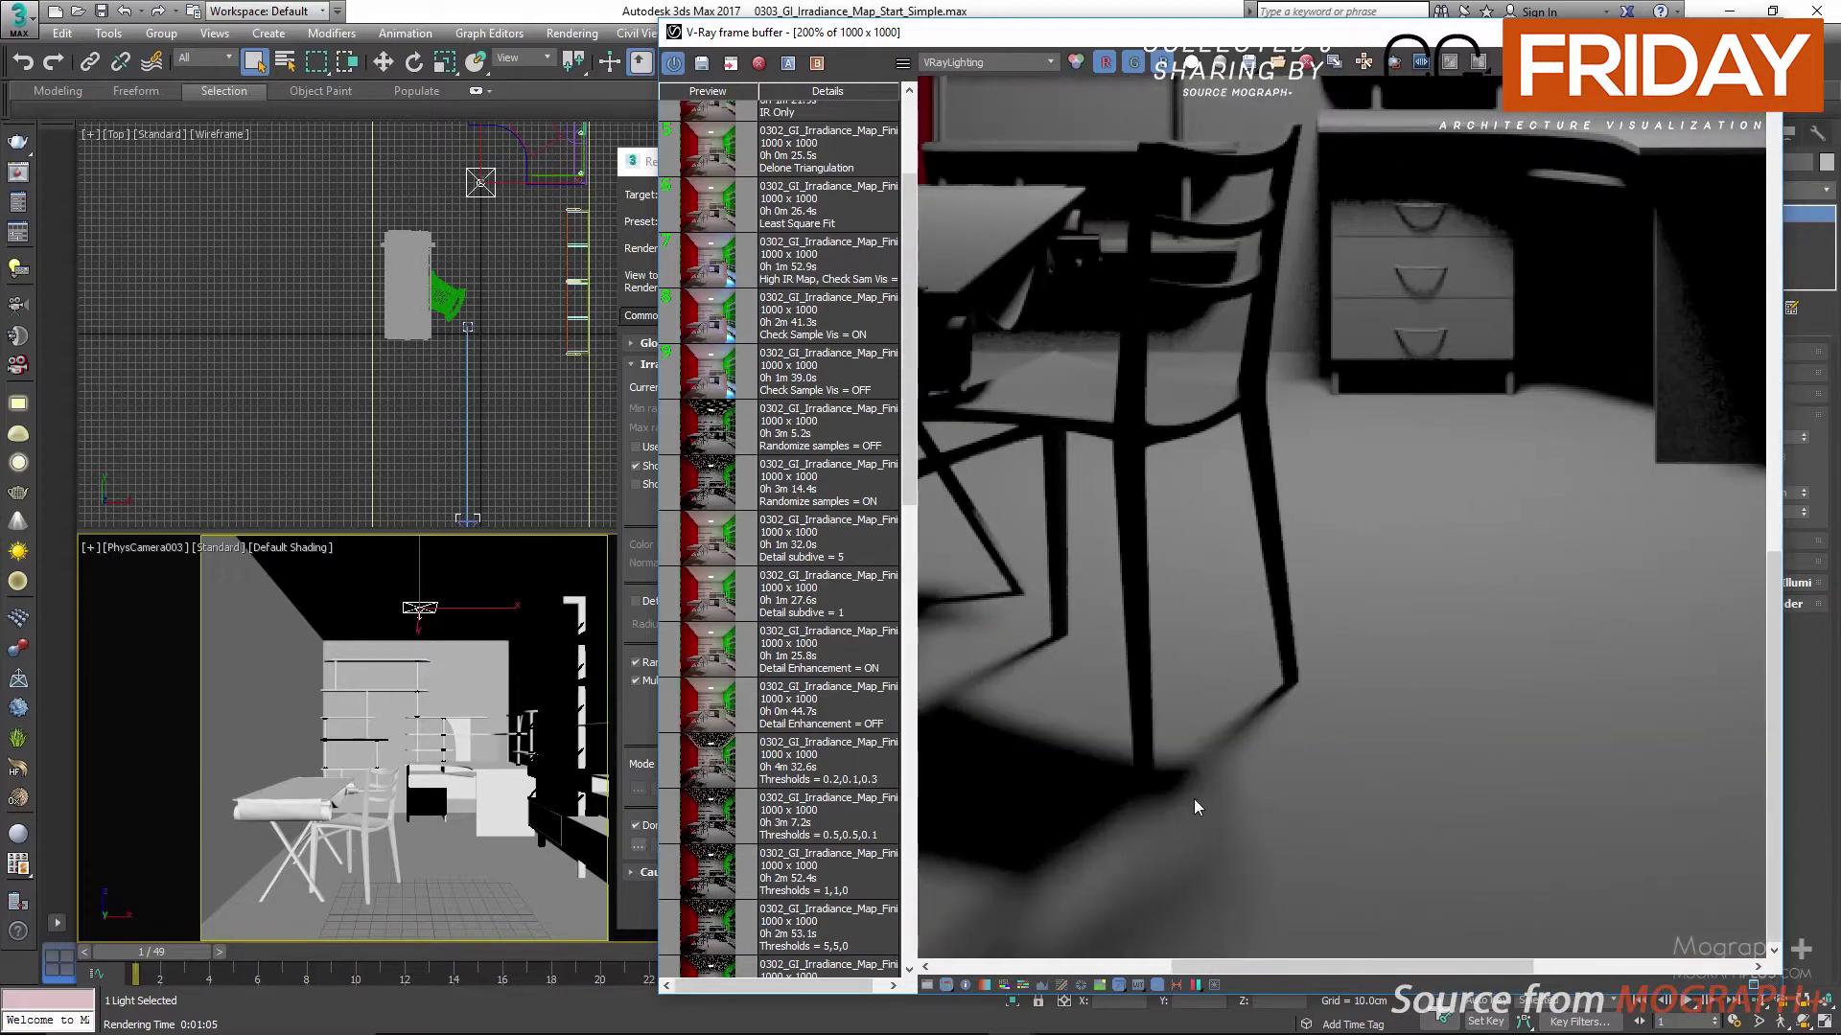
scroll(1194, 797, down, 1)
scroll(1131, 211, down, 1)
scroll(1131, 215, up, 1)
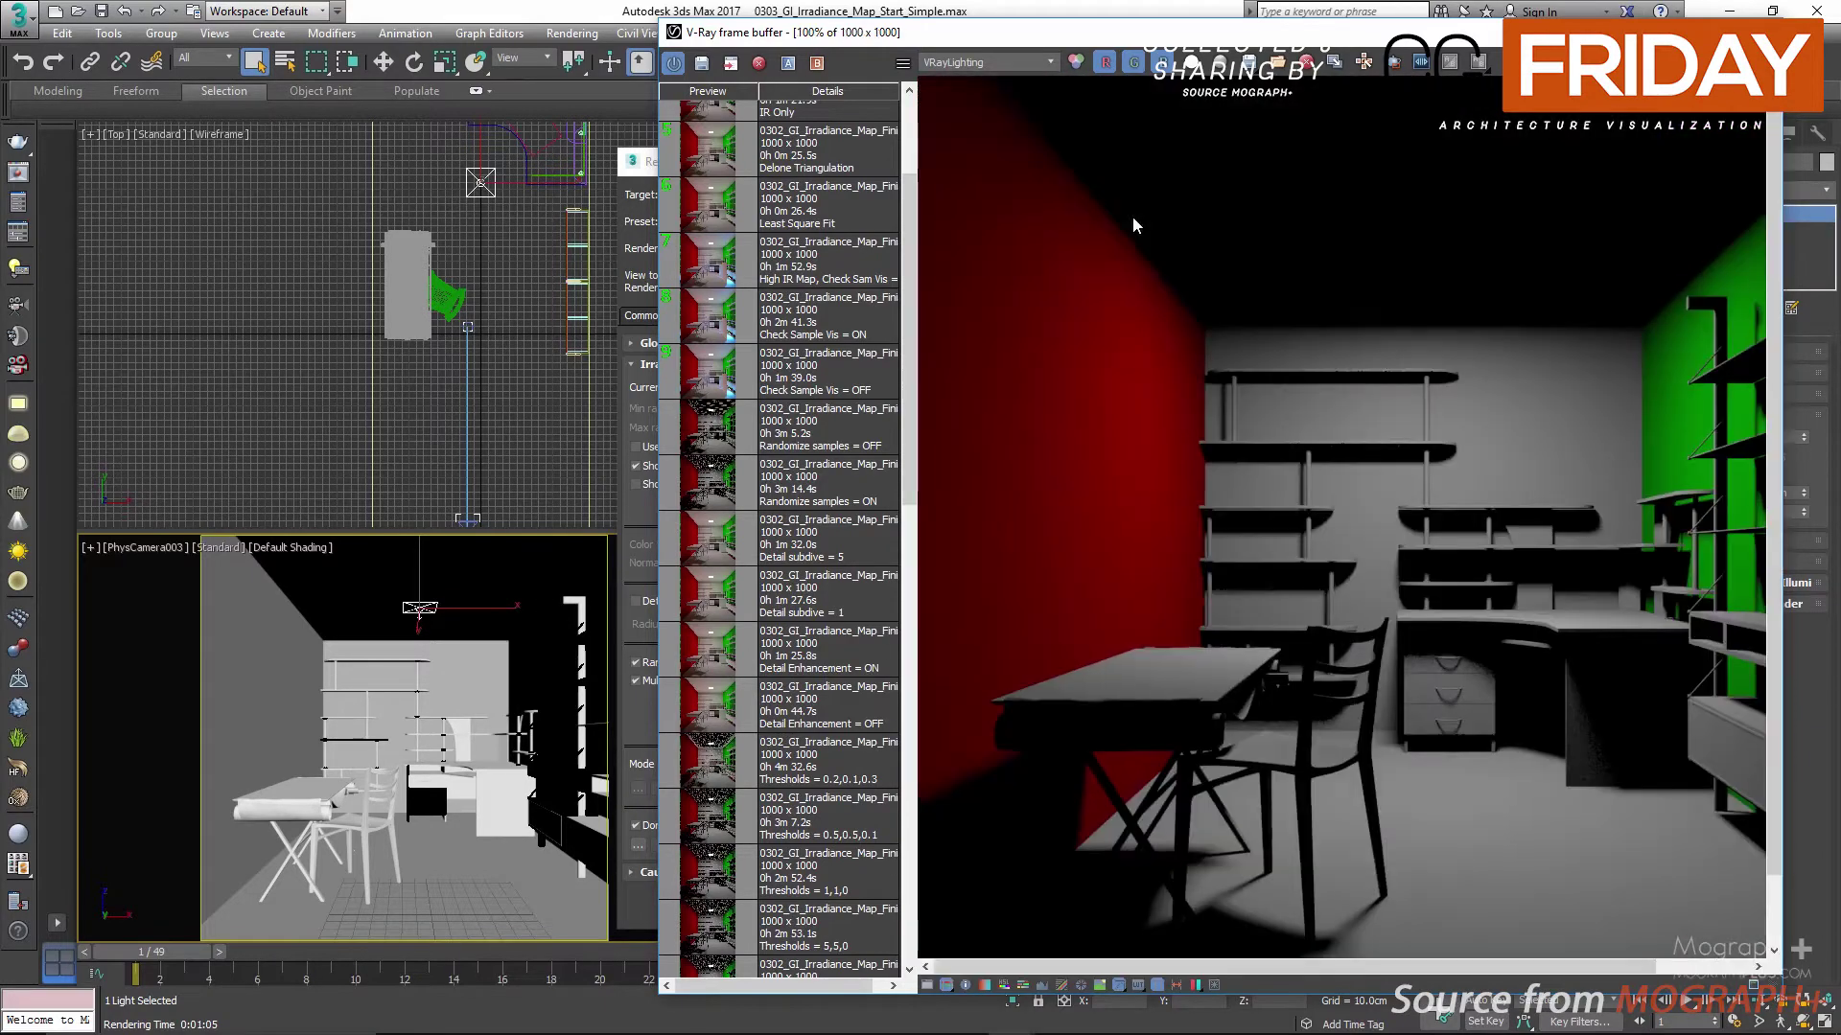
click(982, 62)
click(959, 75)
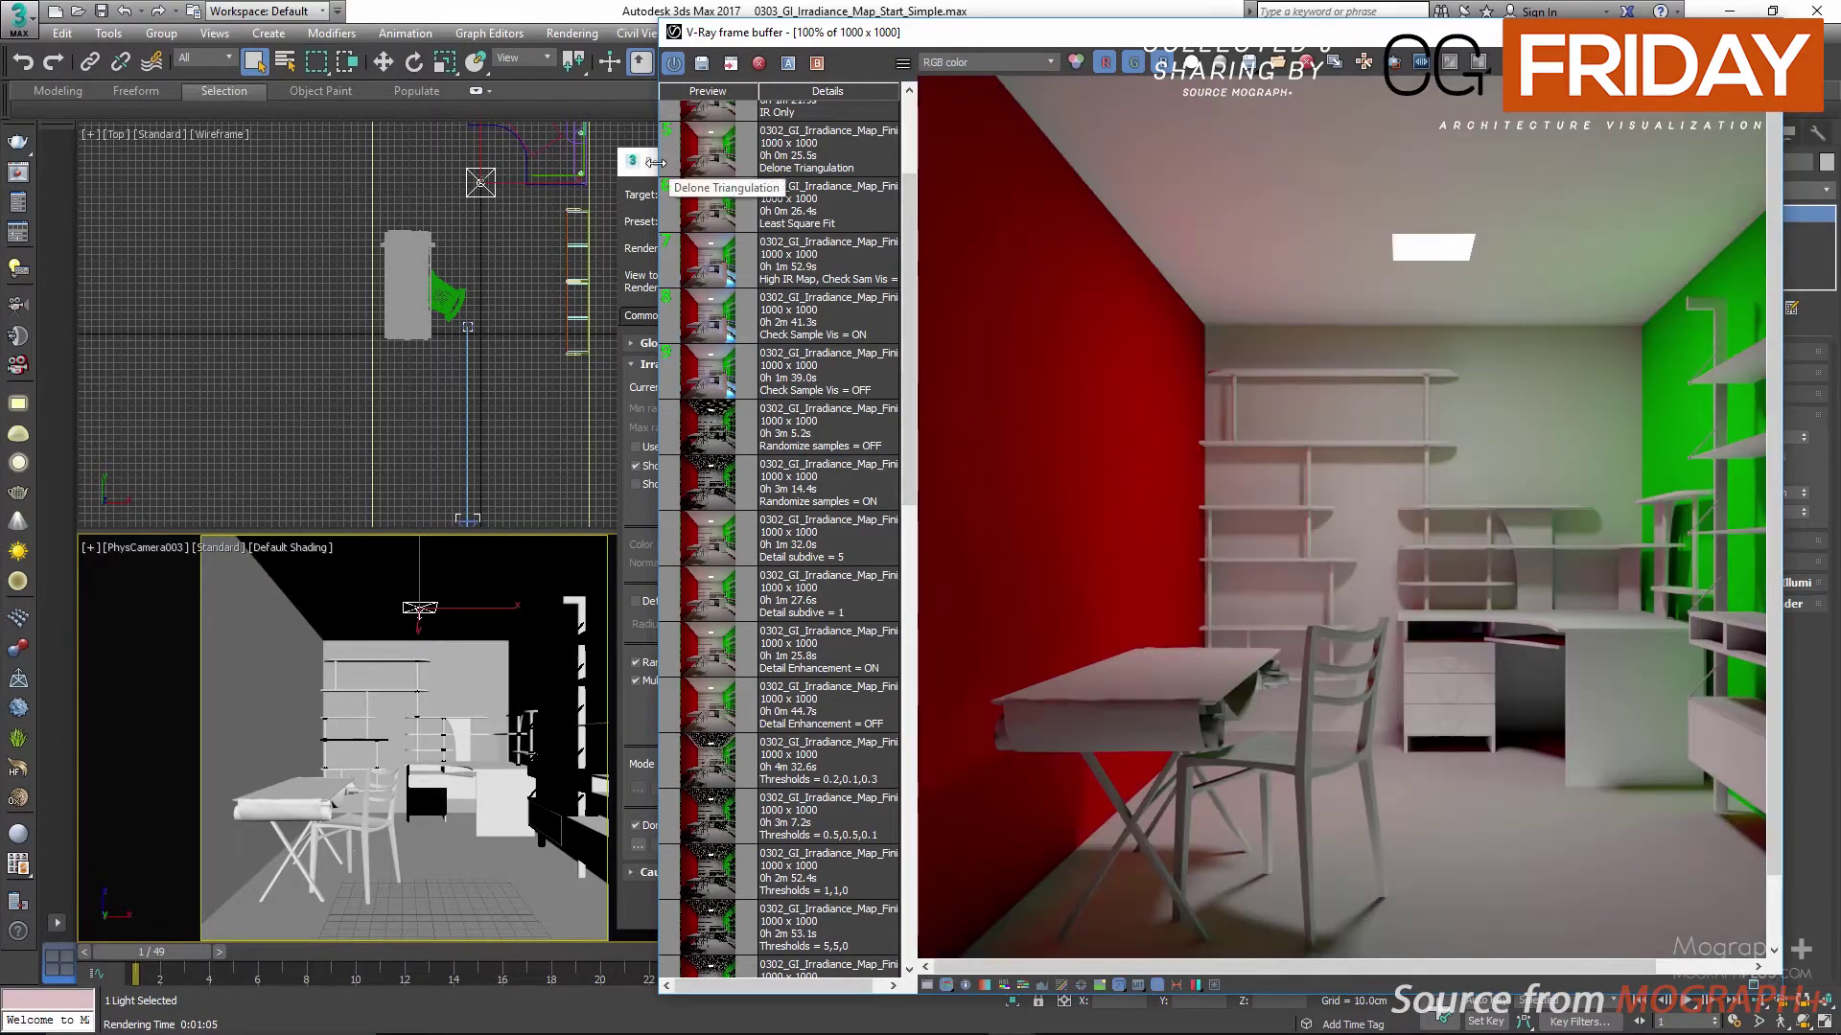
Step: Bring Render Setup into view, try the Very low irradiance map preset, and switch the preset to Custom
drag(655, 162, 145, 105)
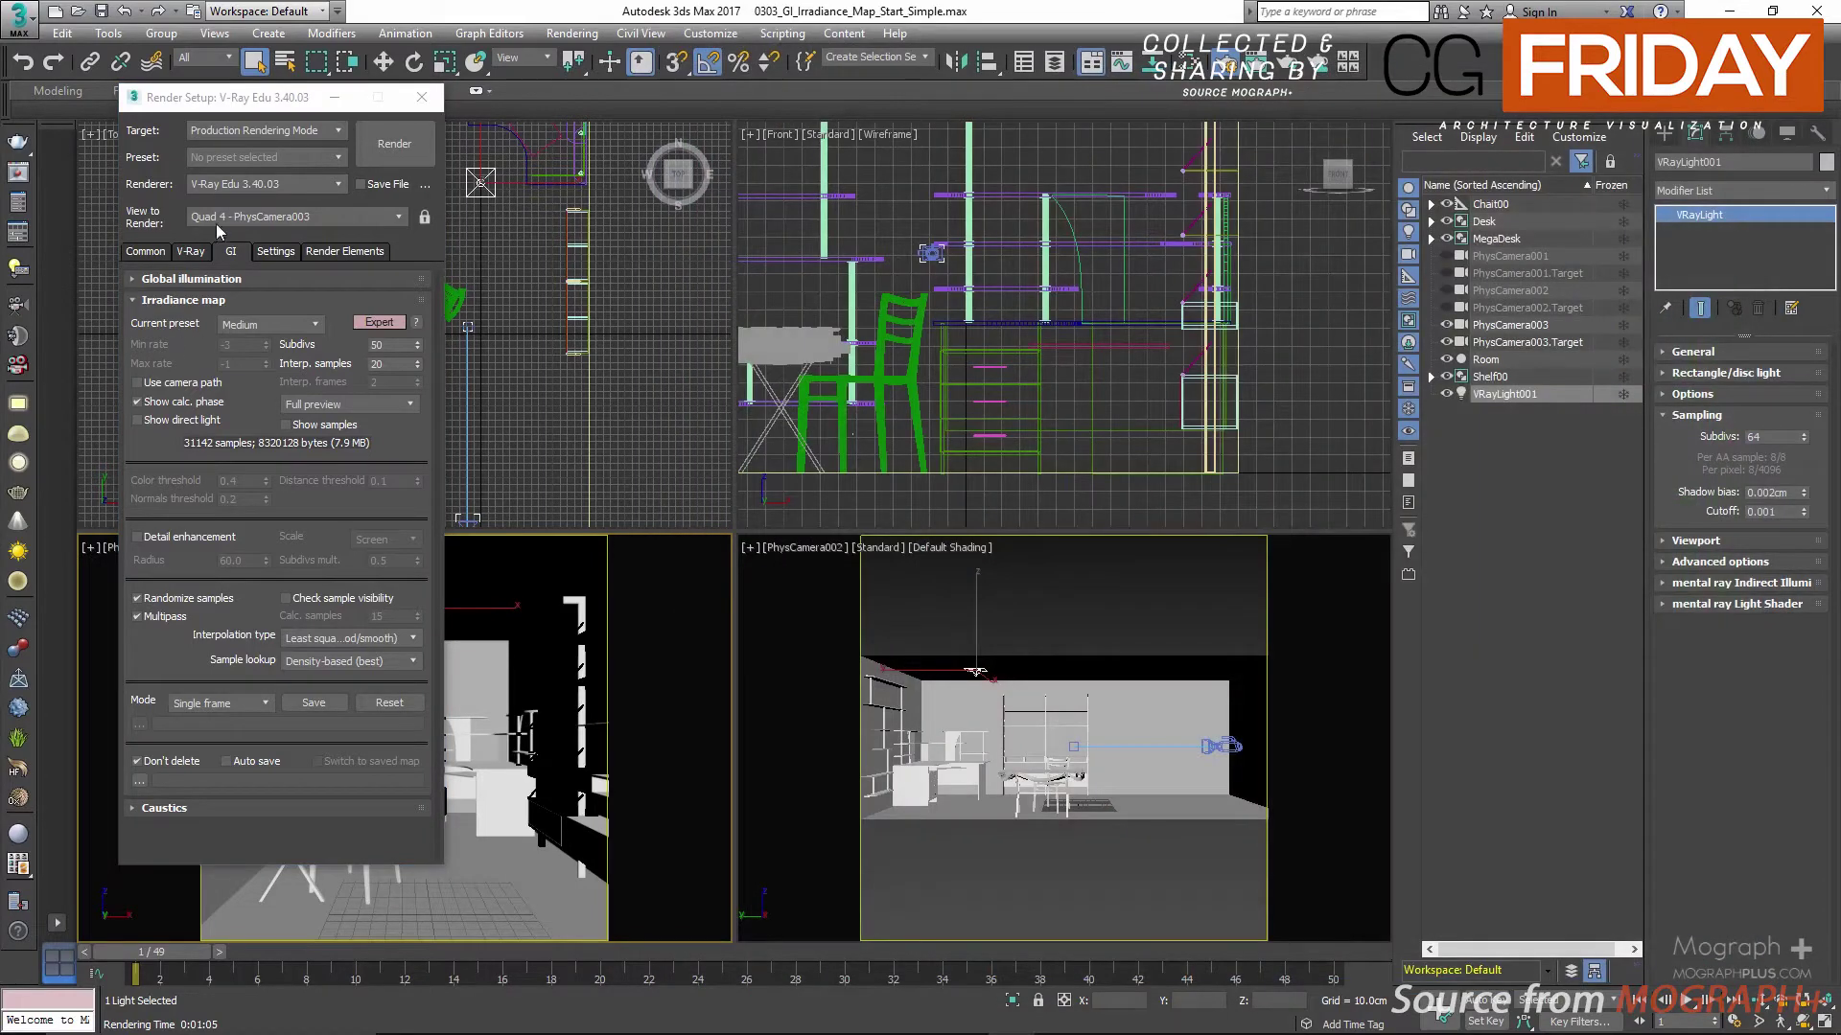
drag(242, 102, 654, 186)
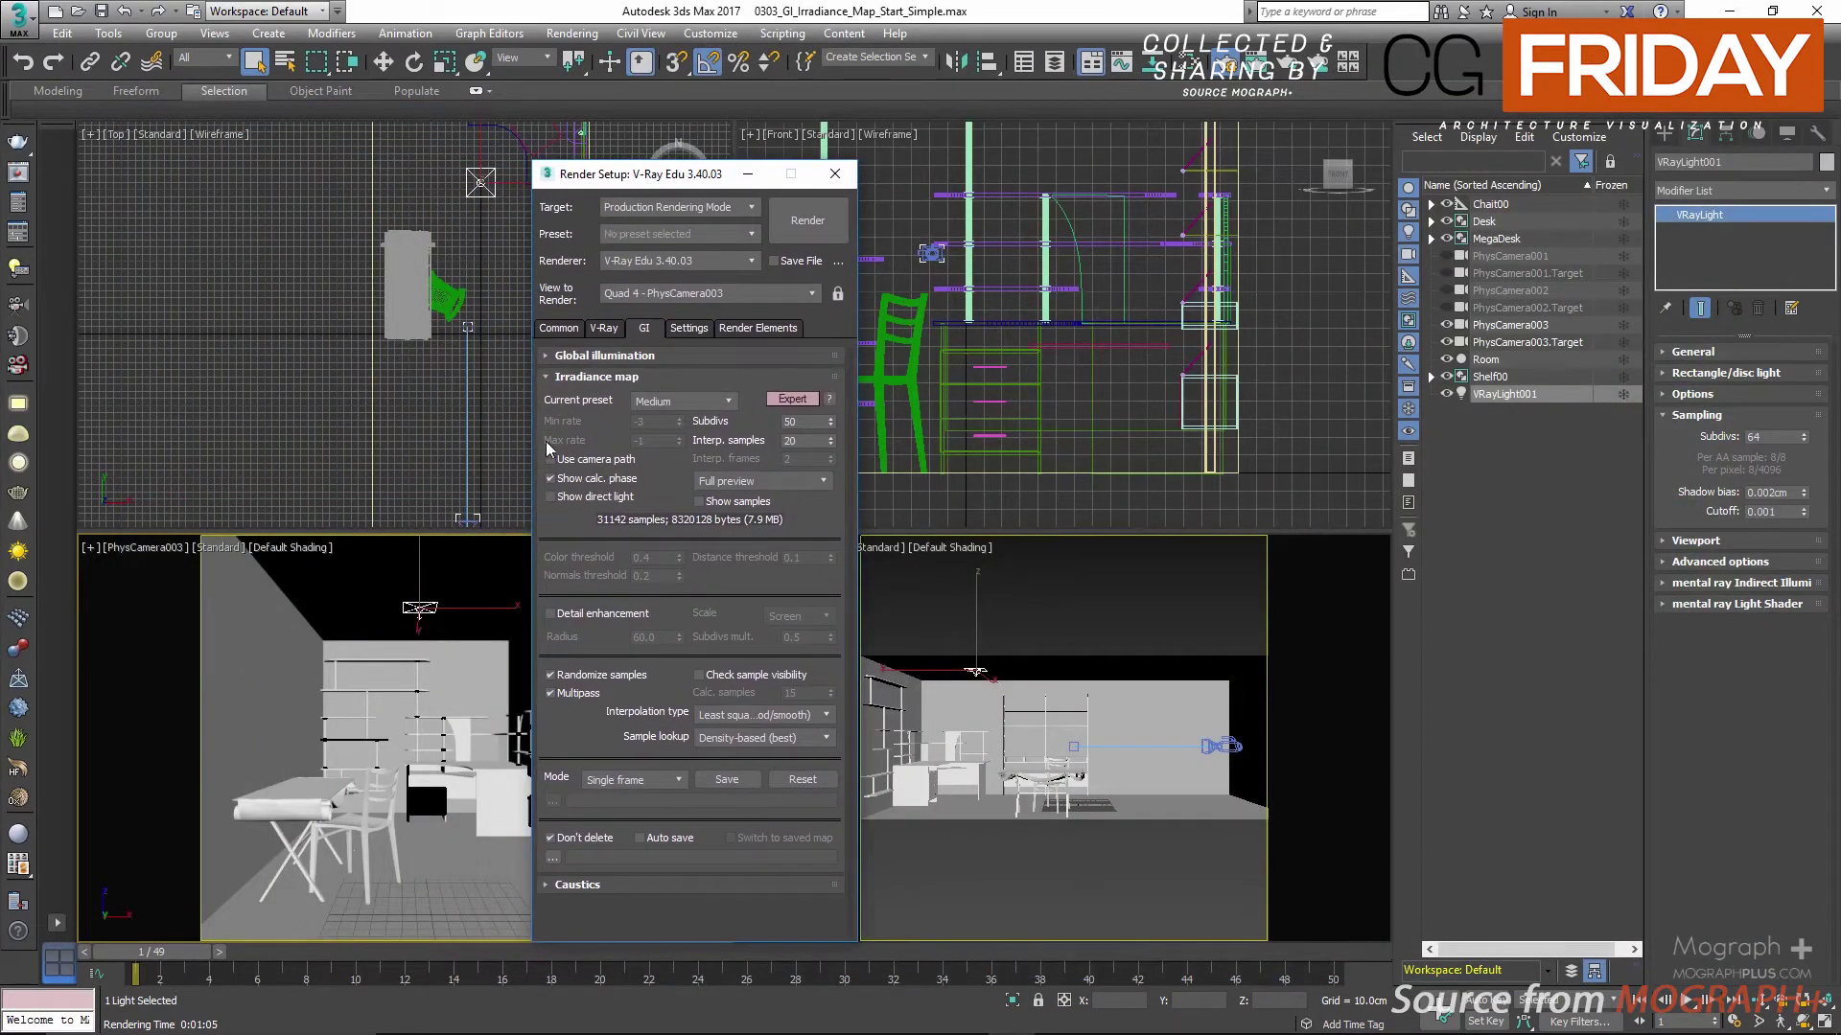
click(698, 405)
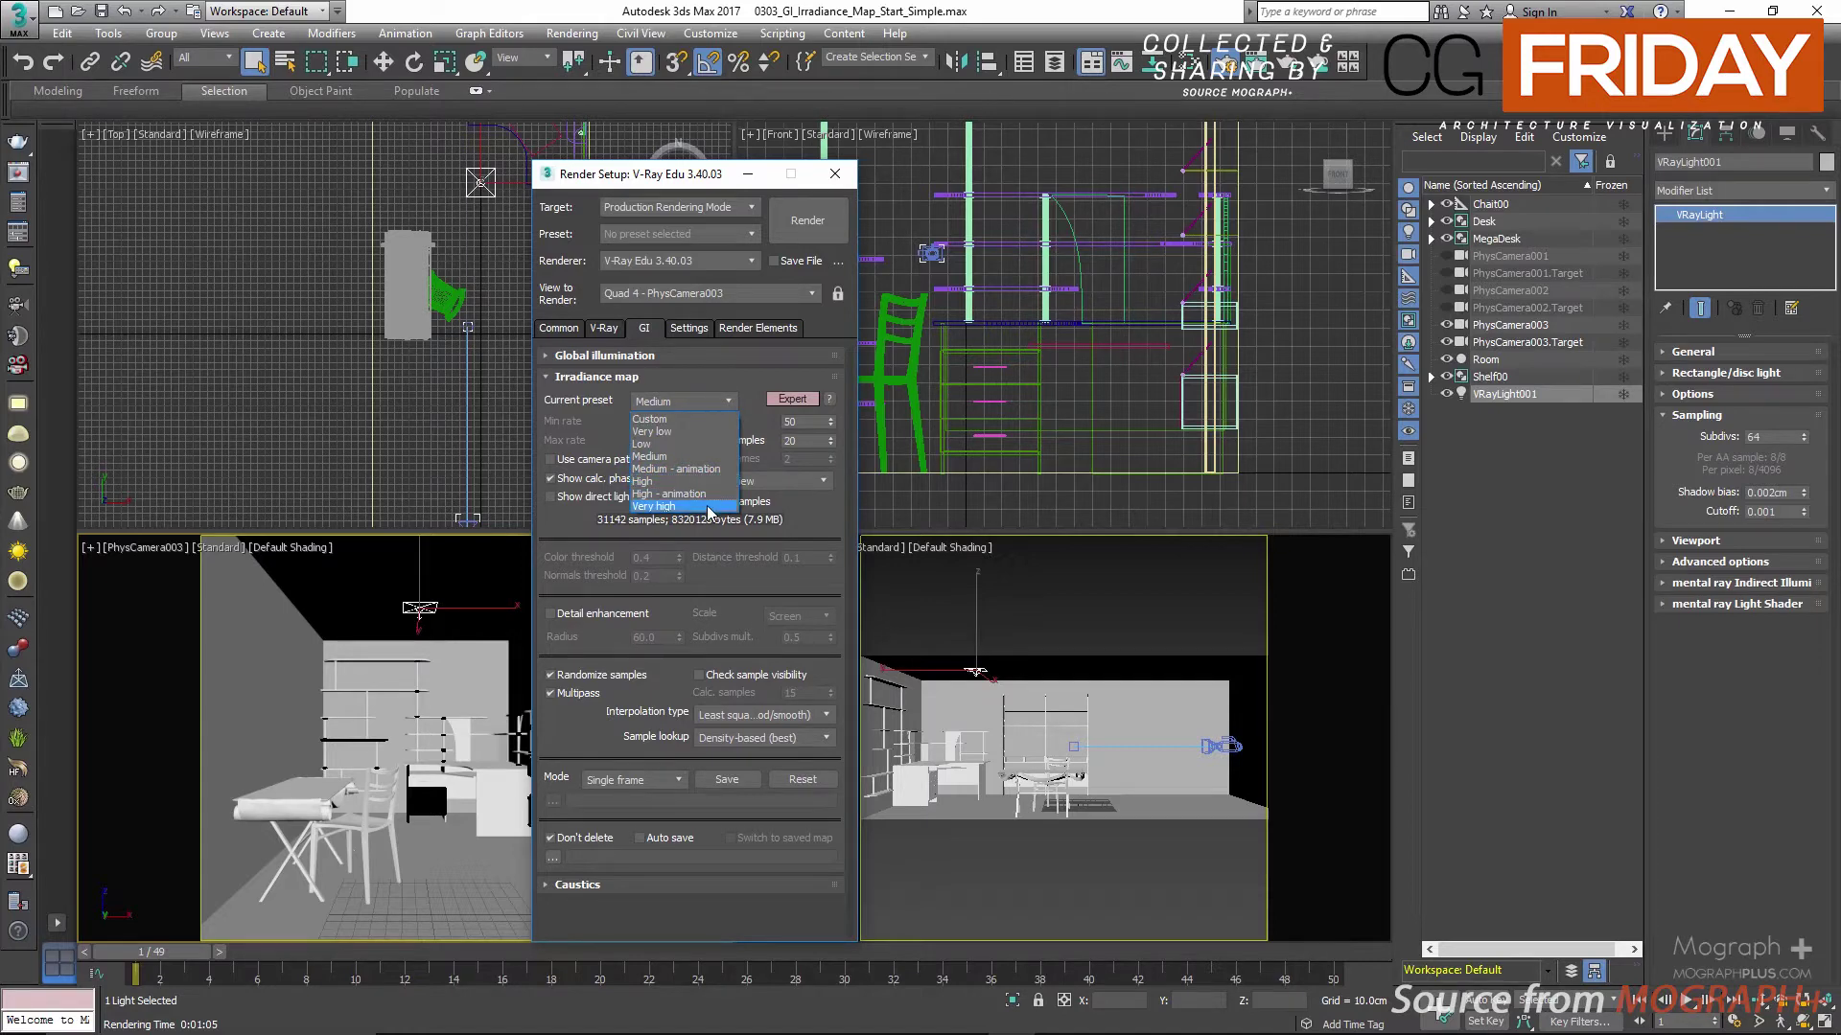
click(692, 433)
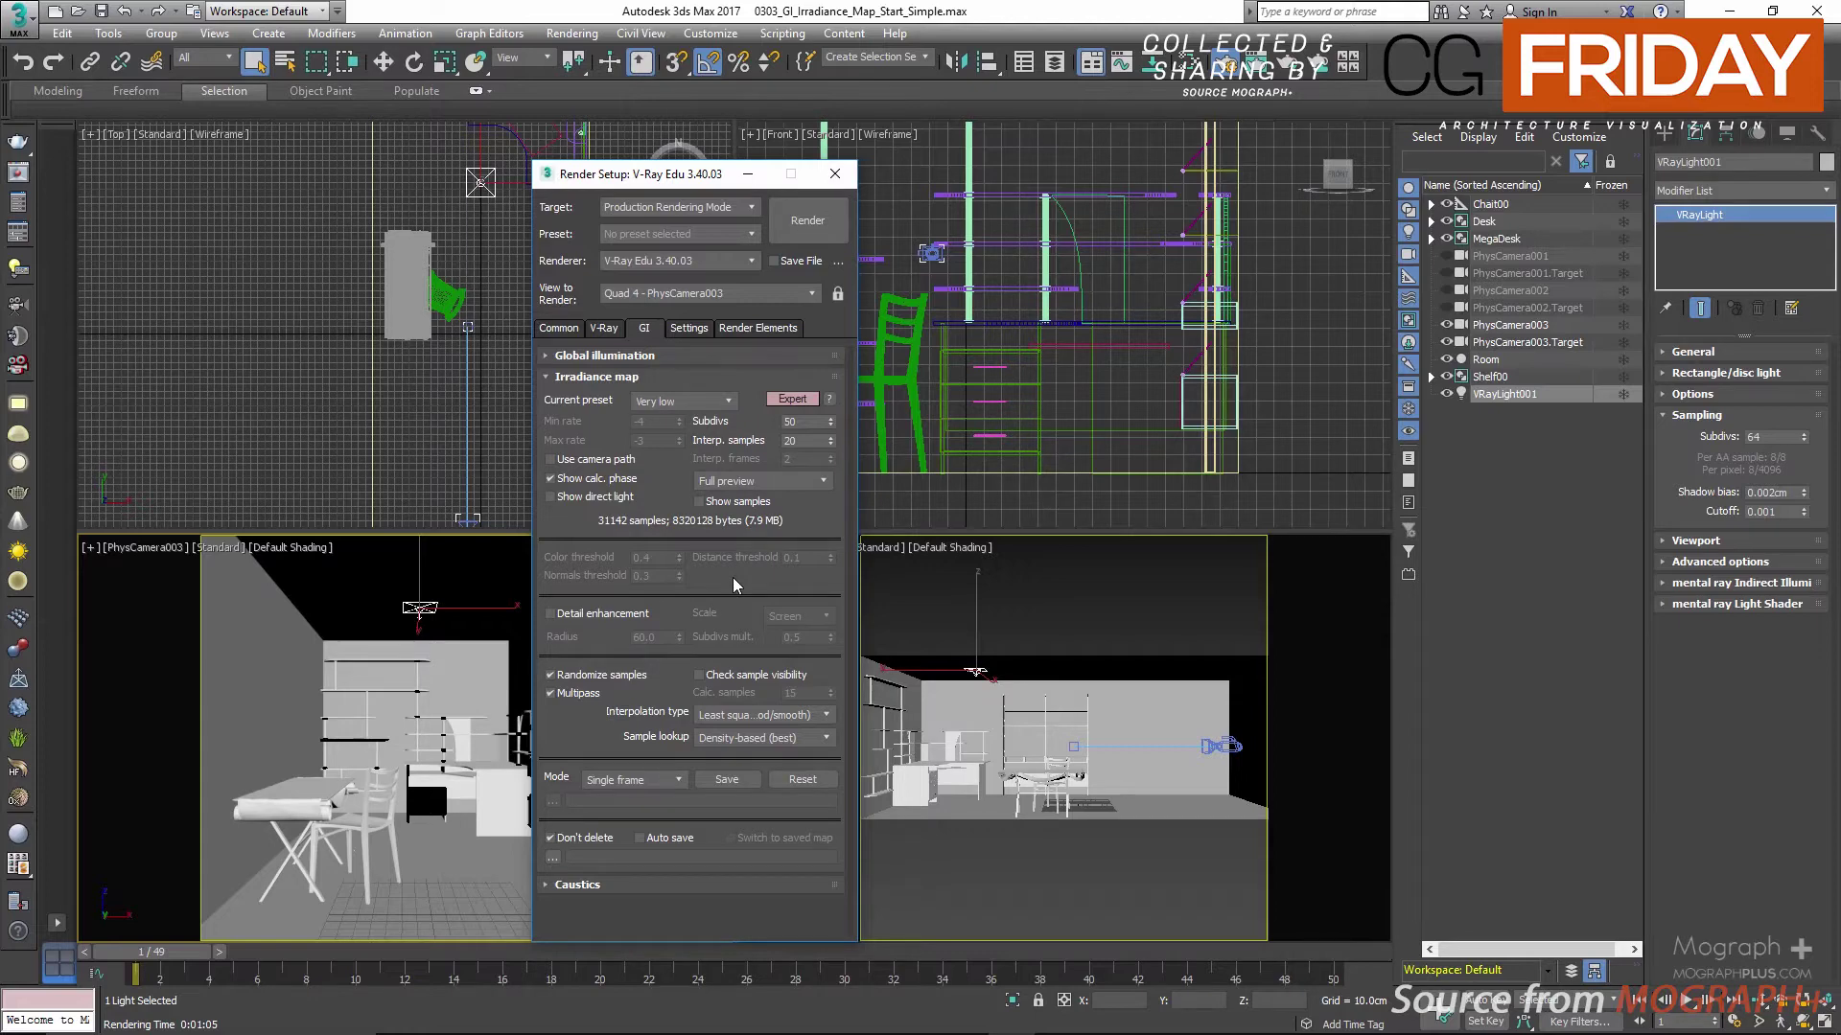
click(689, 402)
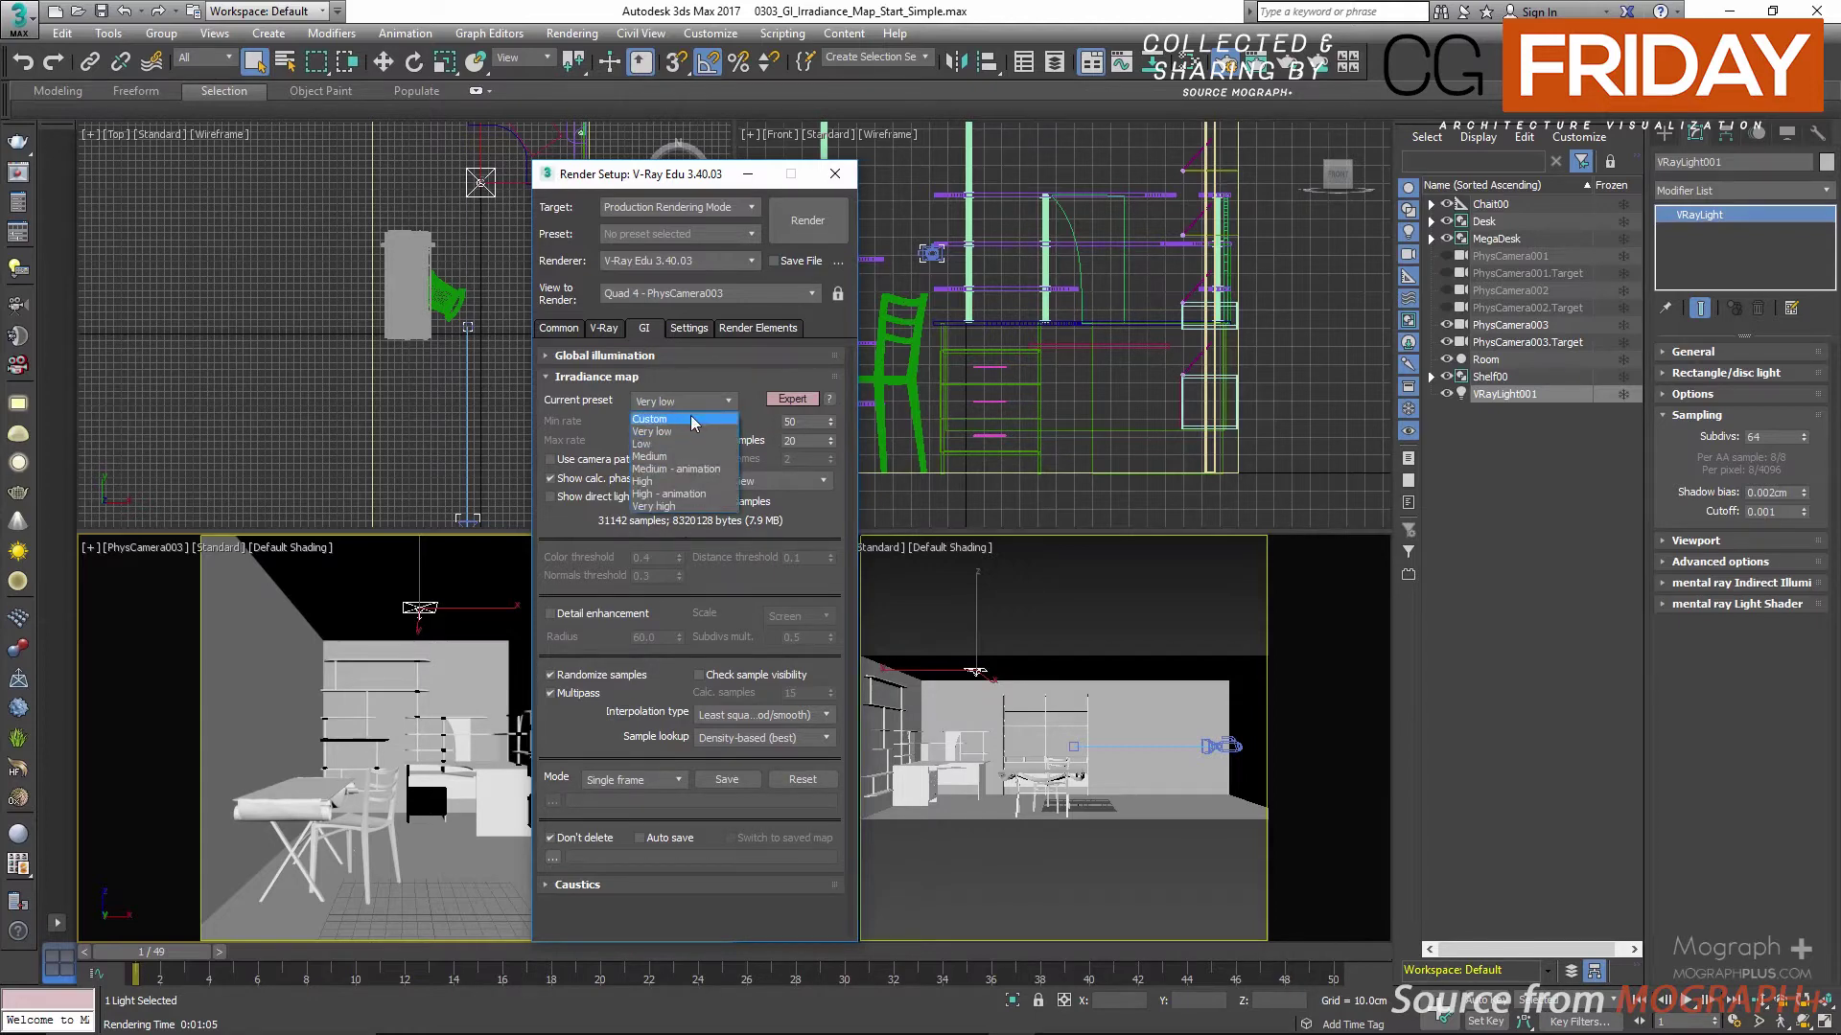
click(690, 417)
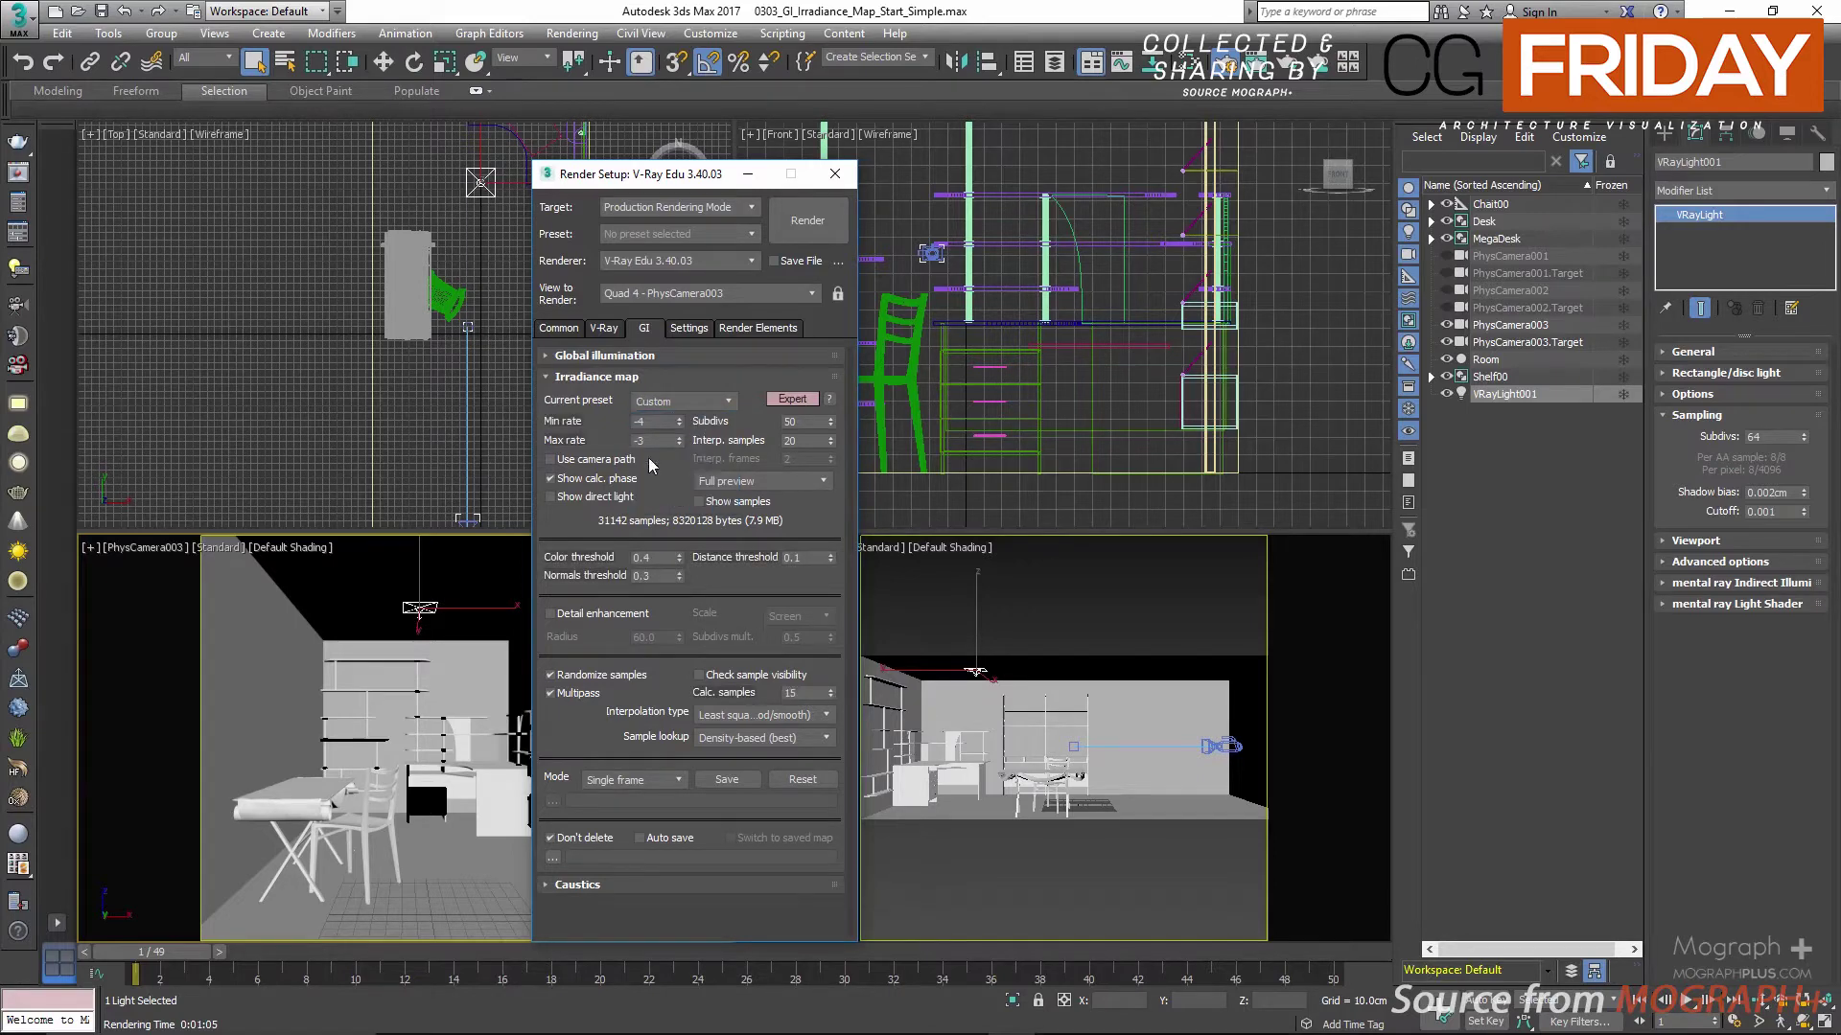
Step: Load the Medium irradiance map preset and switch to Custom so its rates and thresholds can be edited
click(678, 401)
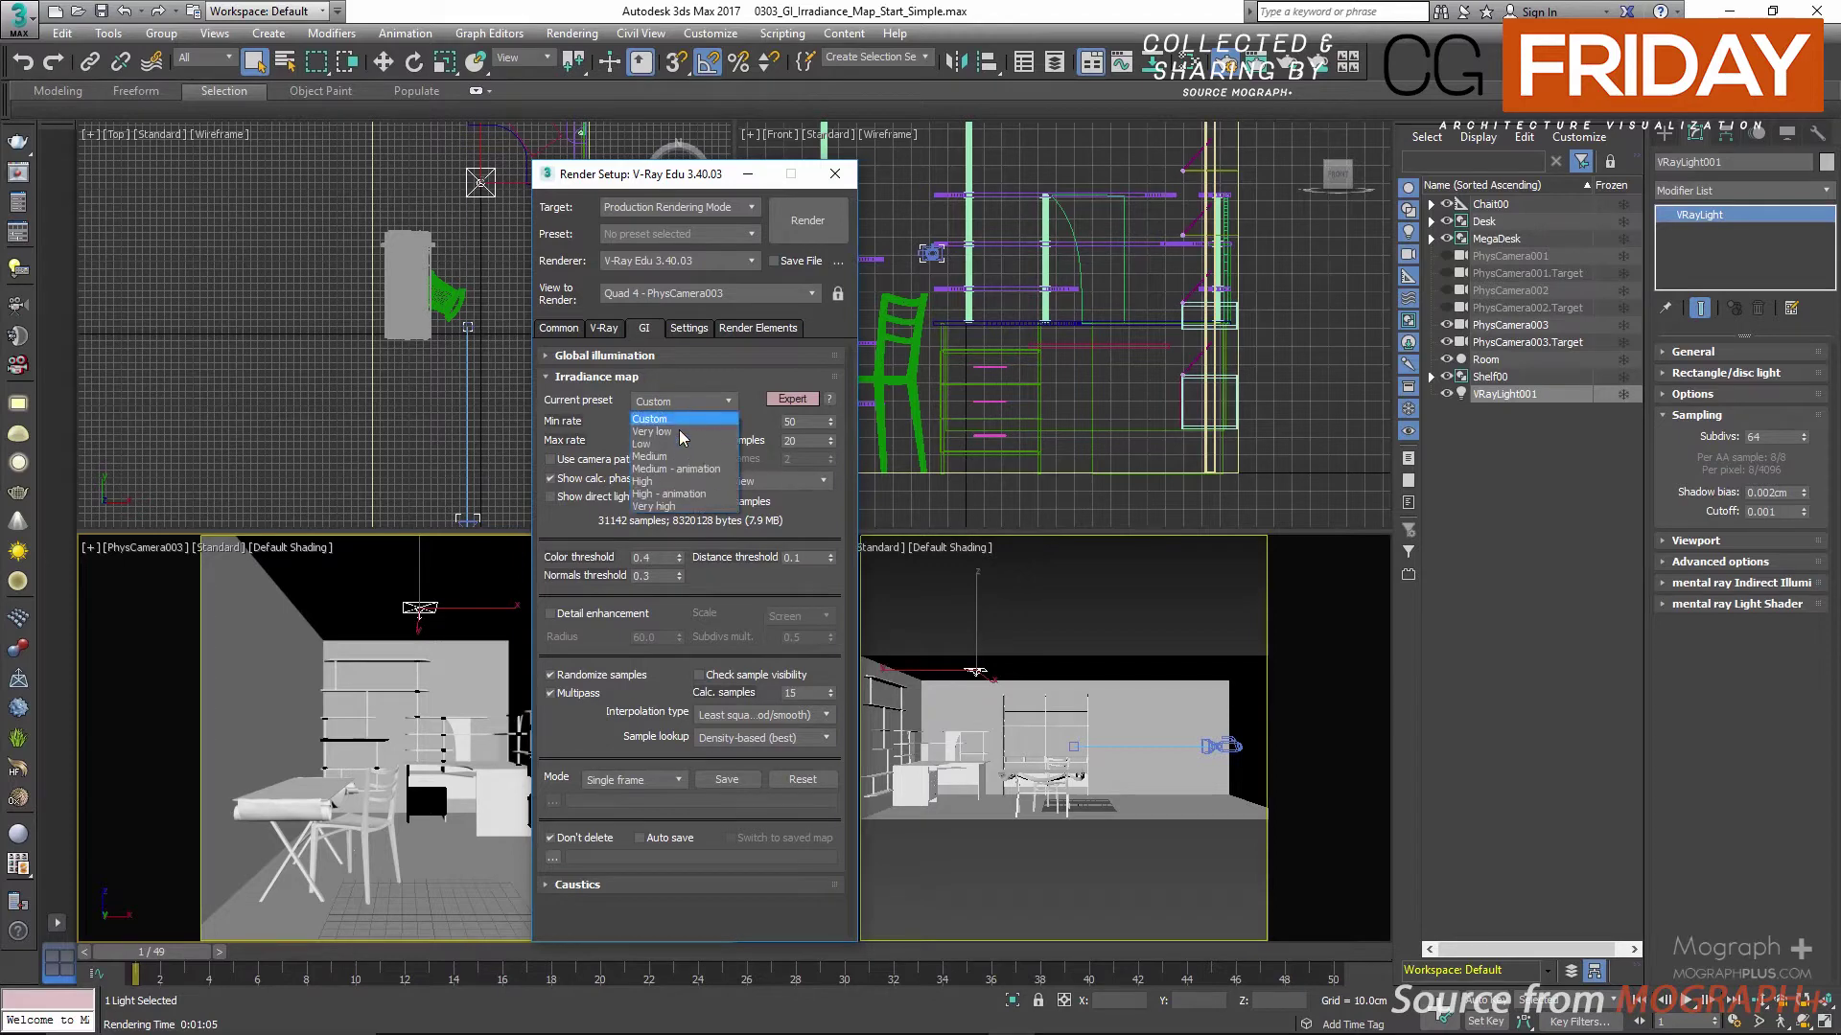
click(682, 458)
click(681, 400)
click(662, 418)
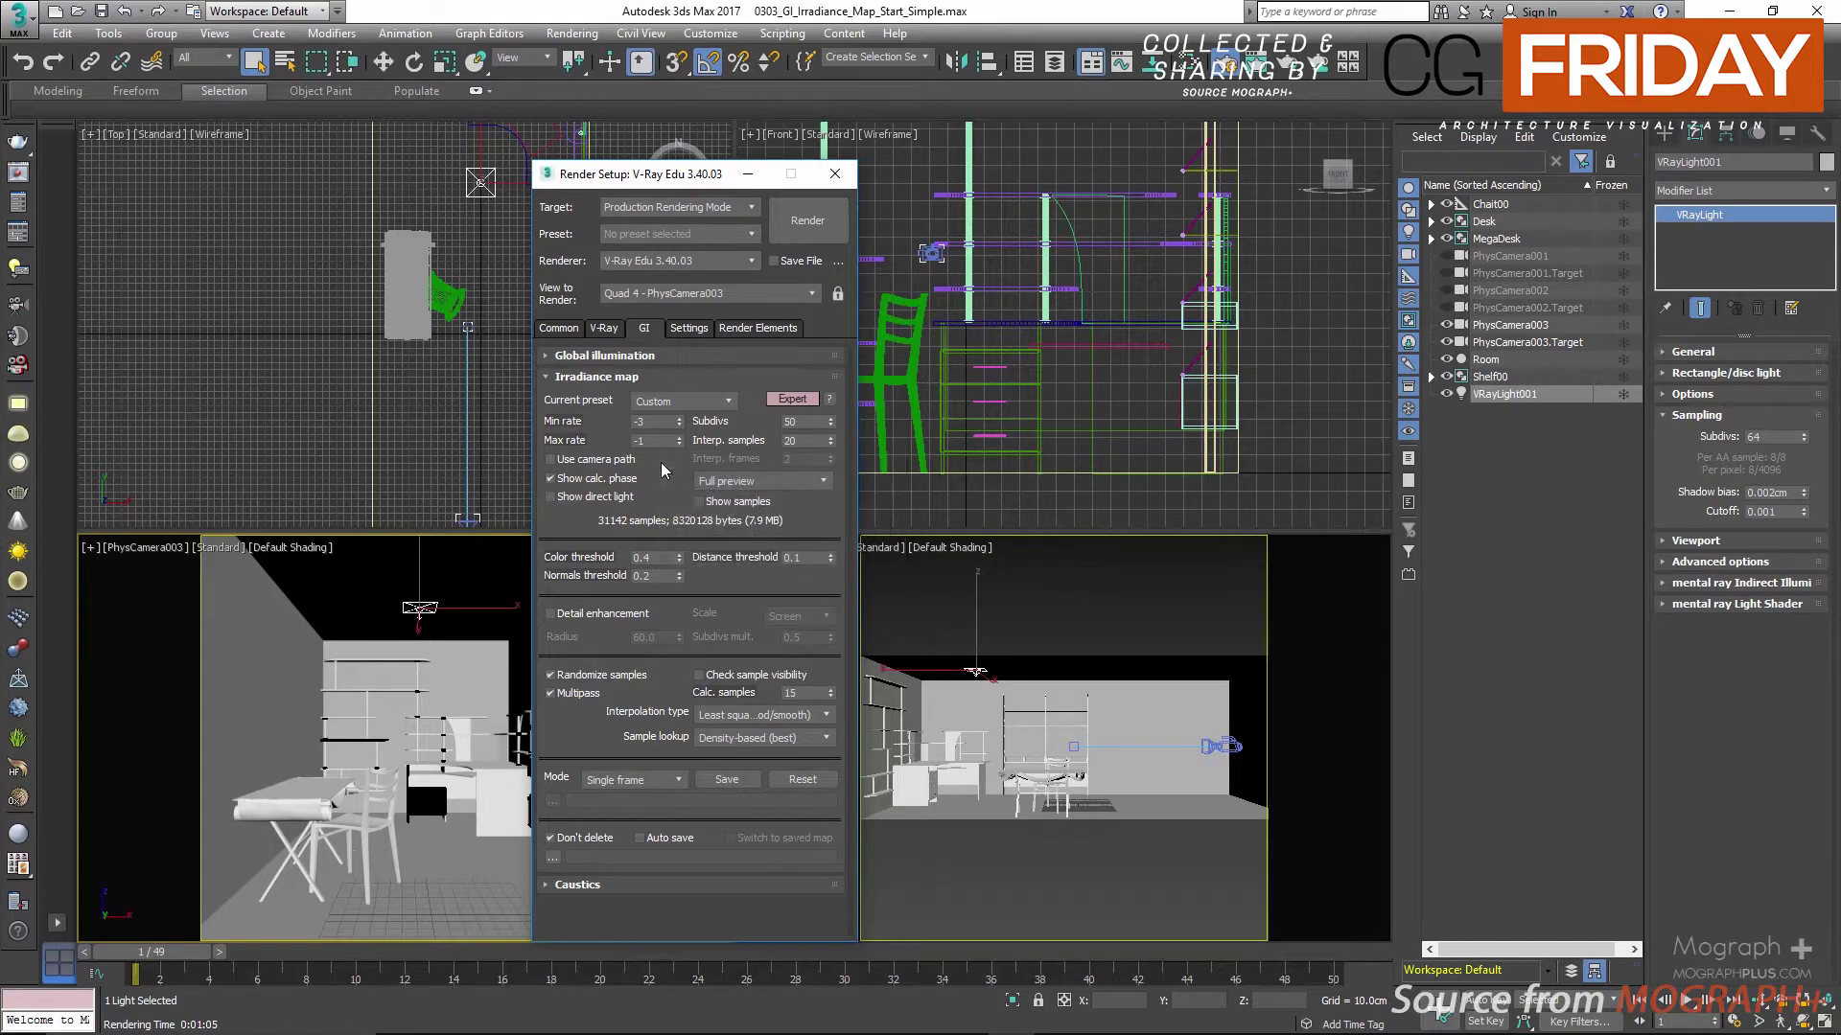
Step: Set the custom irradiance map's Min rate to -3 and Max rate to 0
double_click(656, 423)
text(4)
key(Return)
click(637, 442)
double_click(657, 423)
double_click(648, 443)
text(0)
Step: Check the output width and height in the common render parameters and return to the irradiance map settings
click(571, 331)
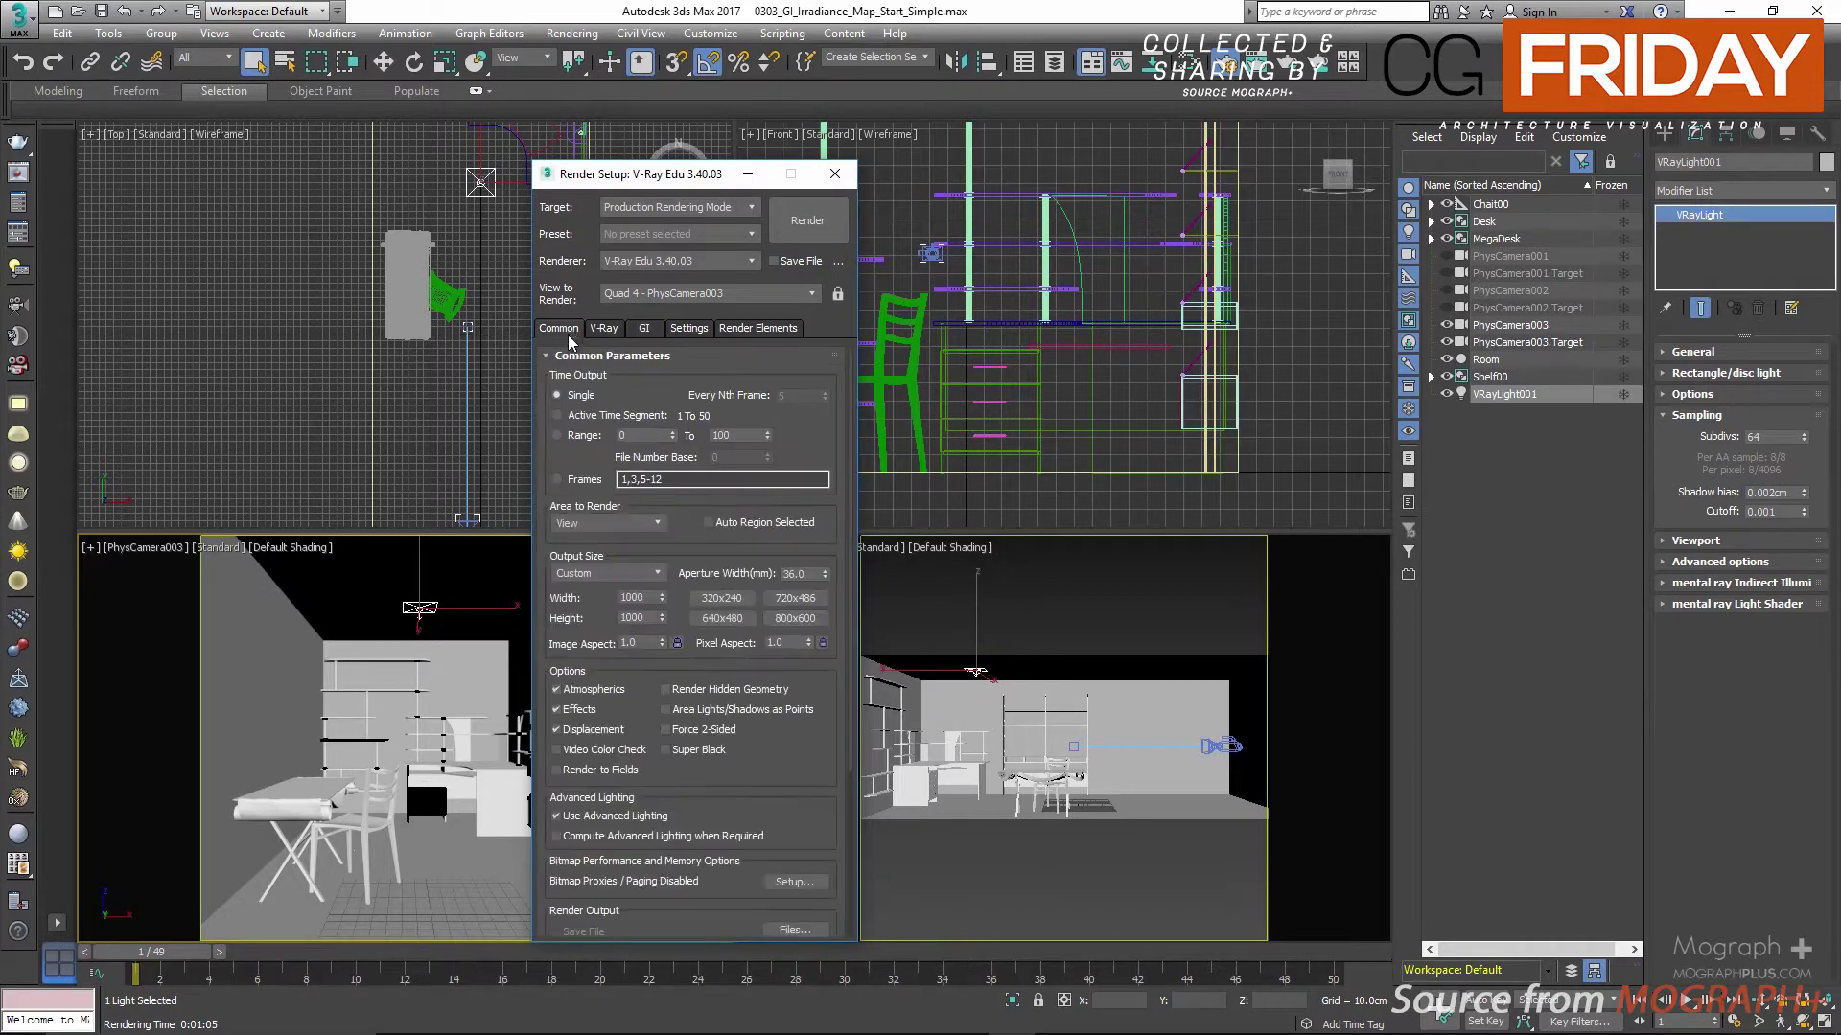
click(640, 615)
click(640, 328)
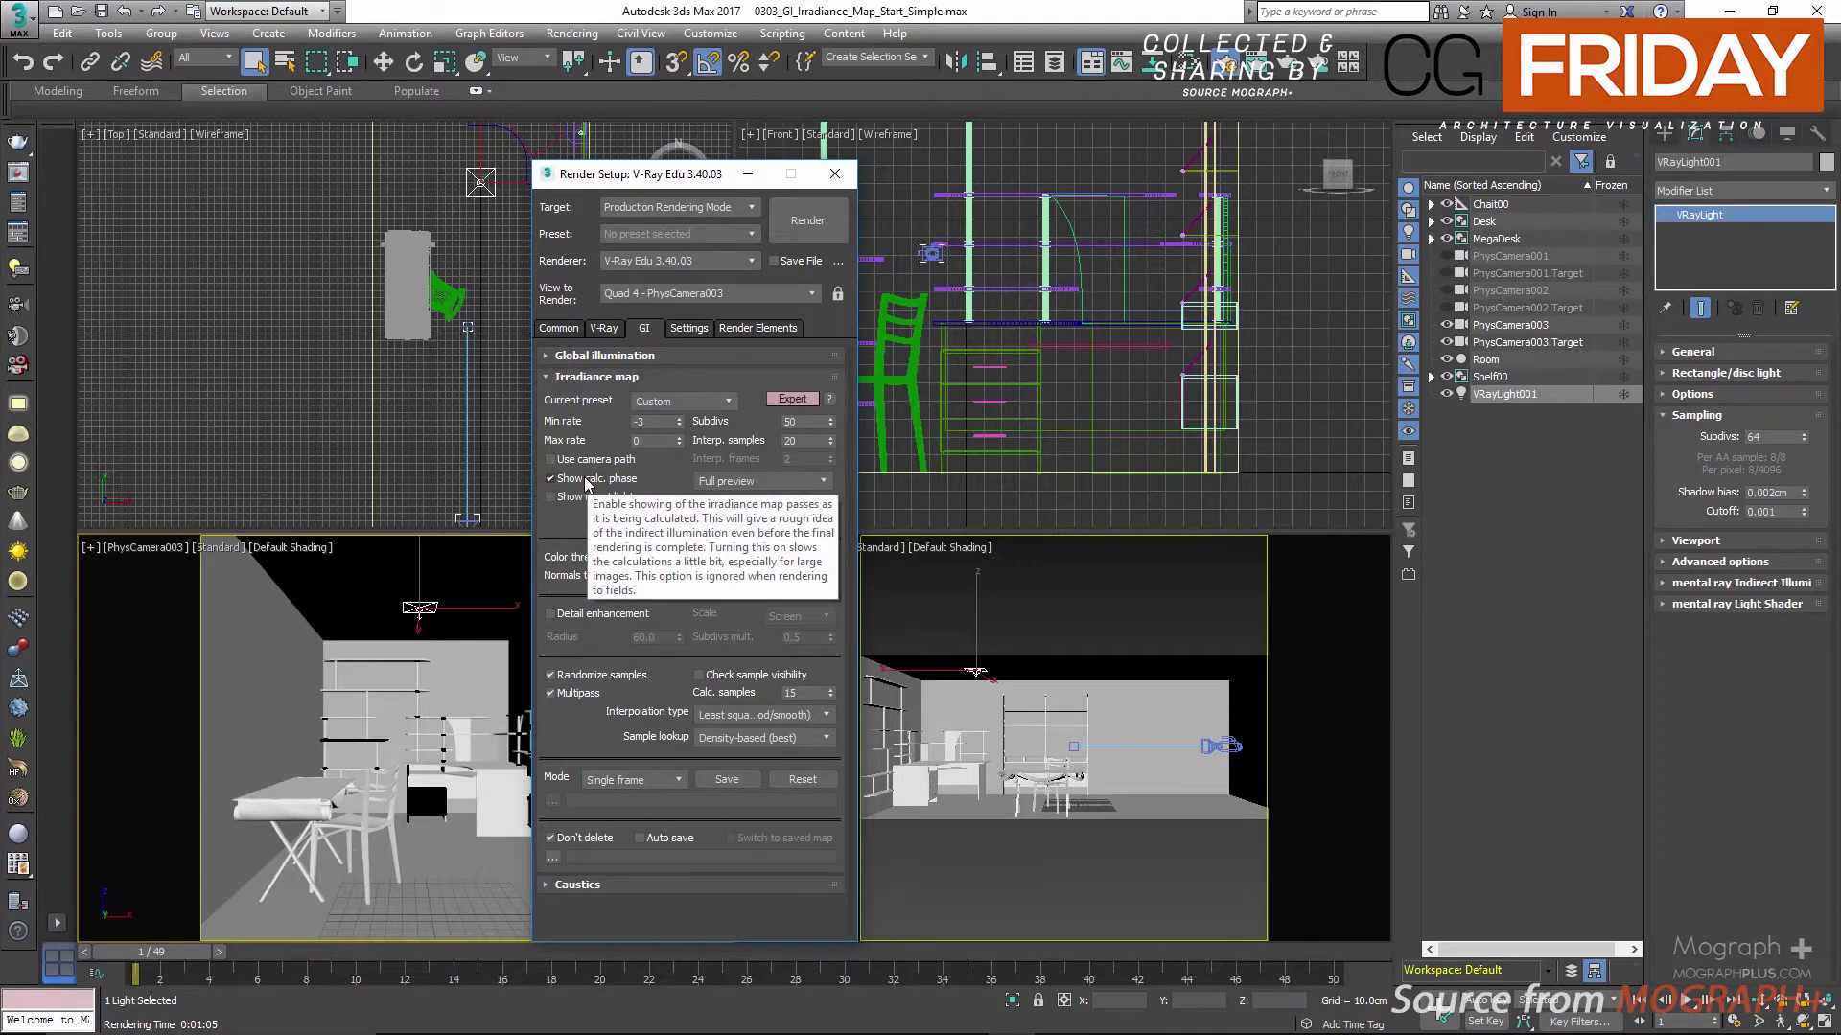
Step: Set the irradiance map's calculation phase display to Show new samples as green
click(751, 480)
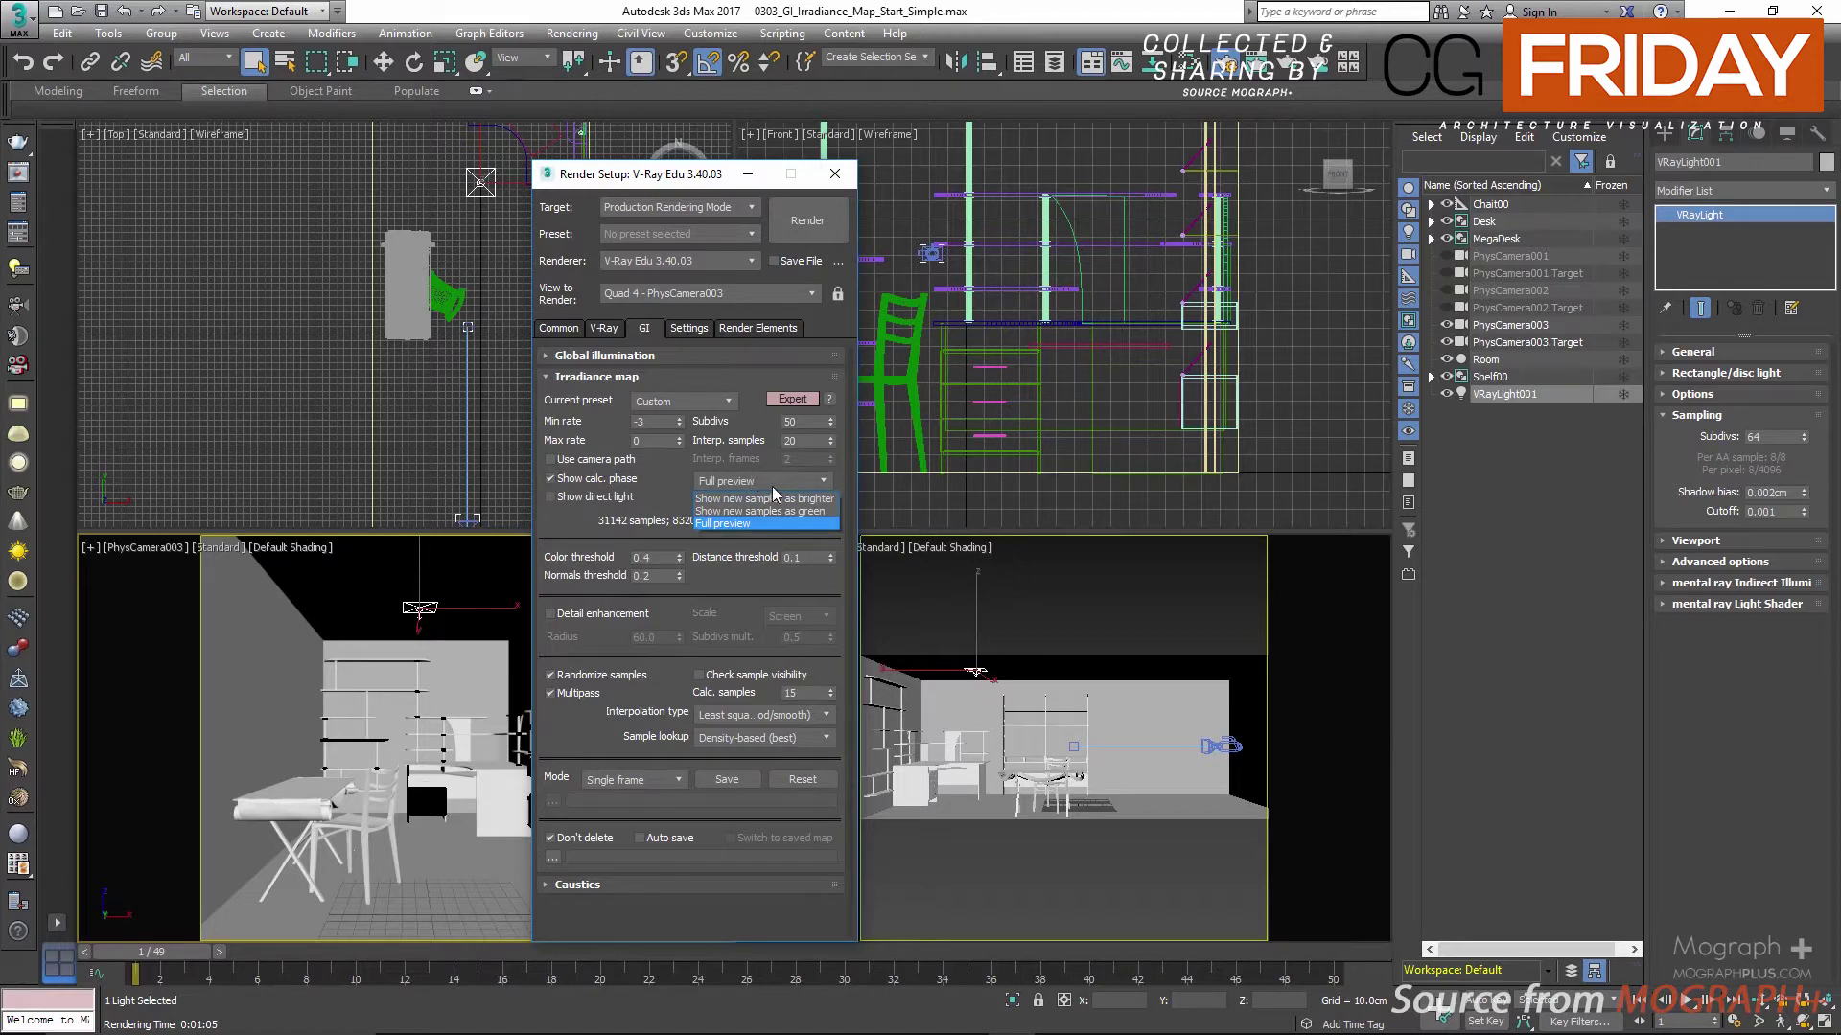
click(796, 513)
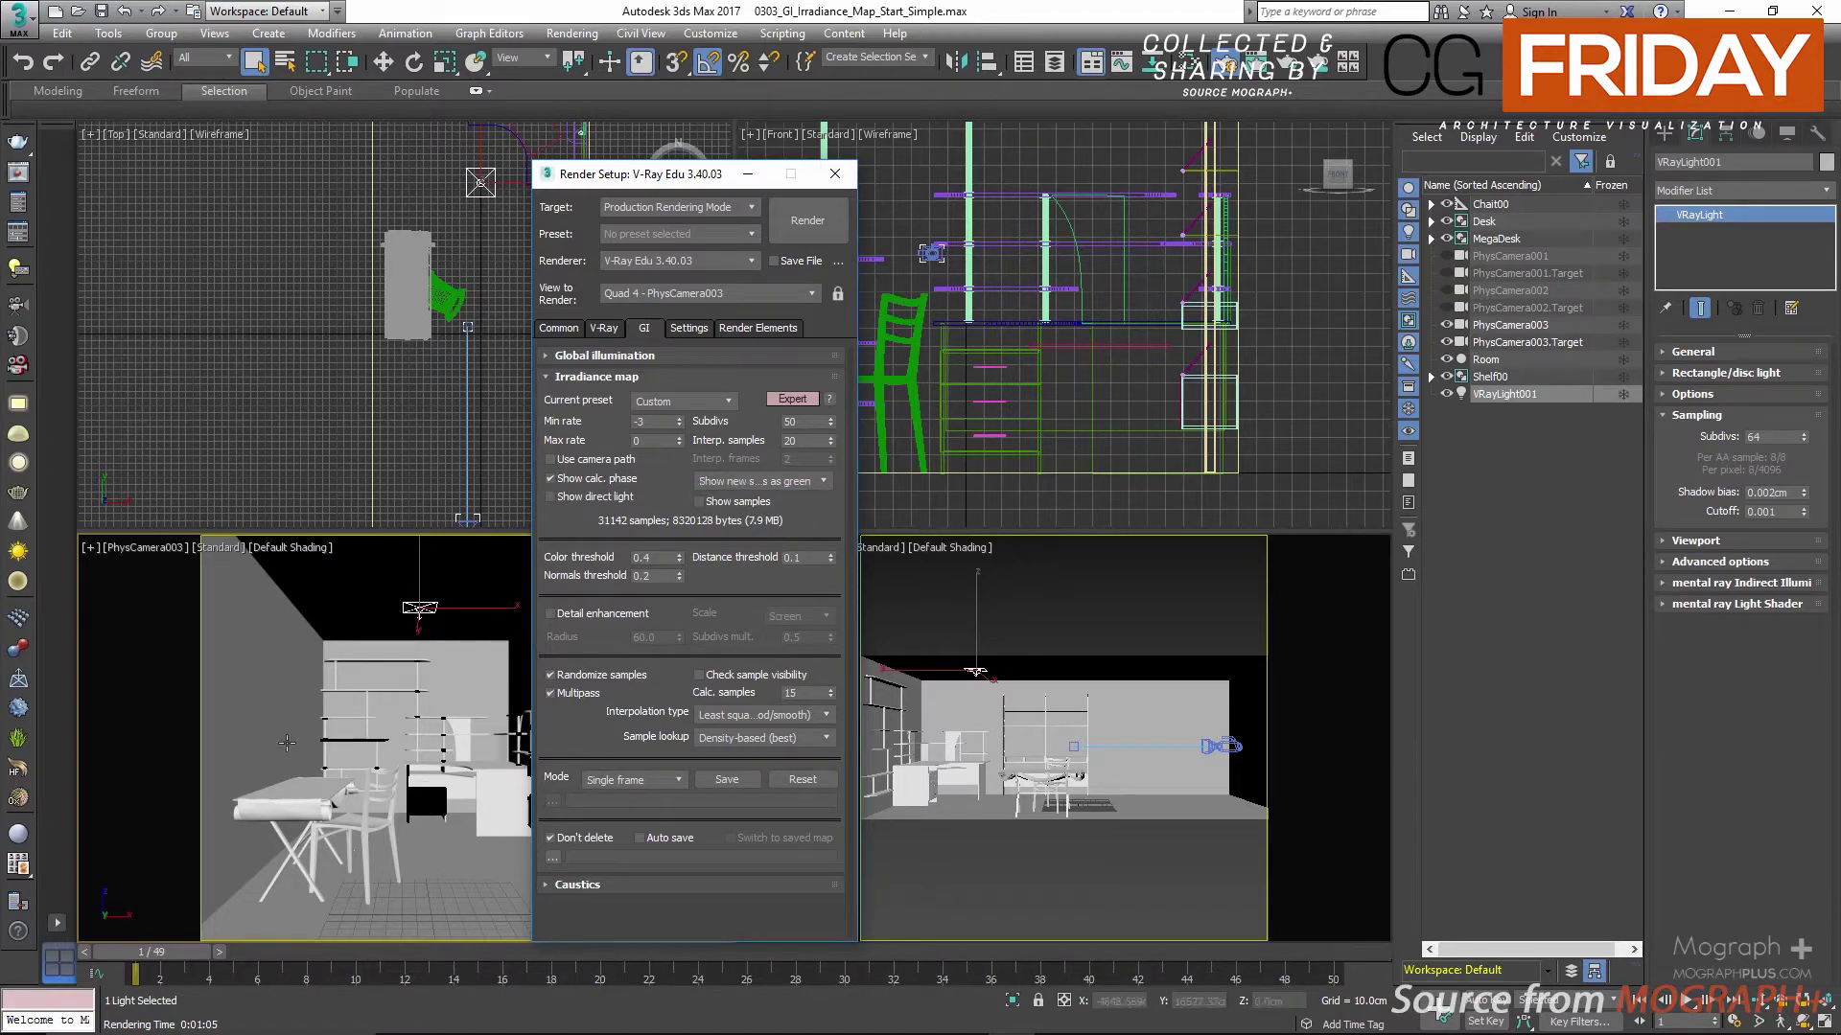
right_click(291, 710)
click(291, 711)
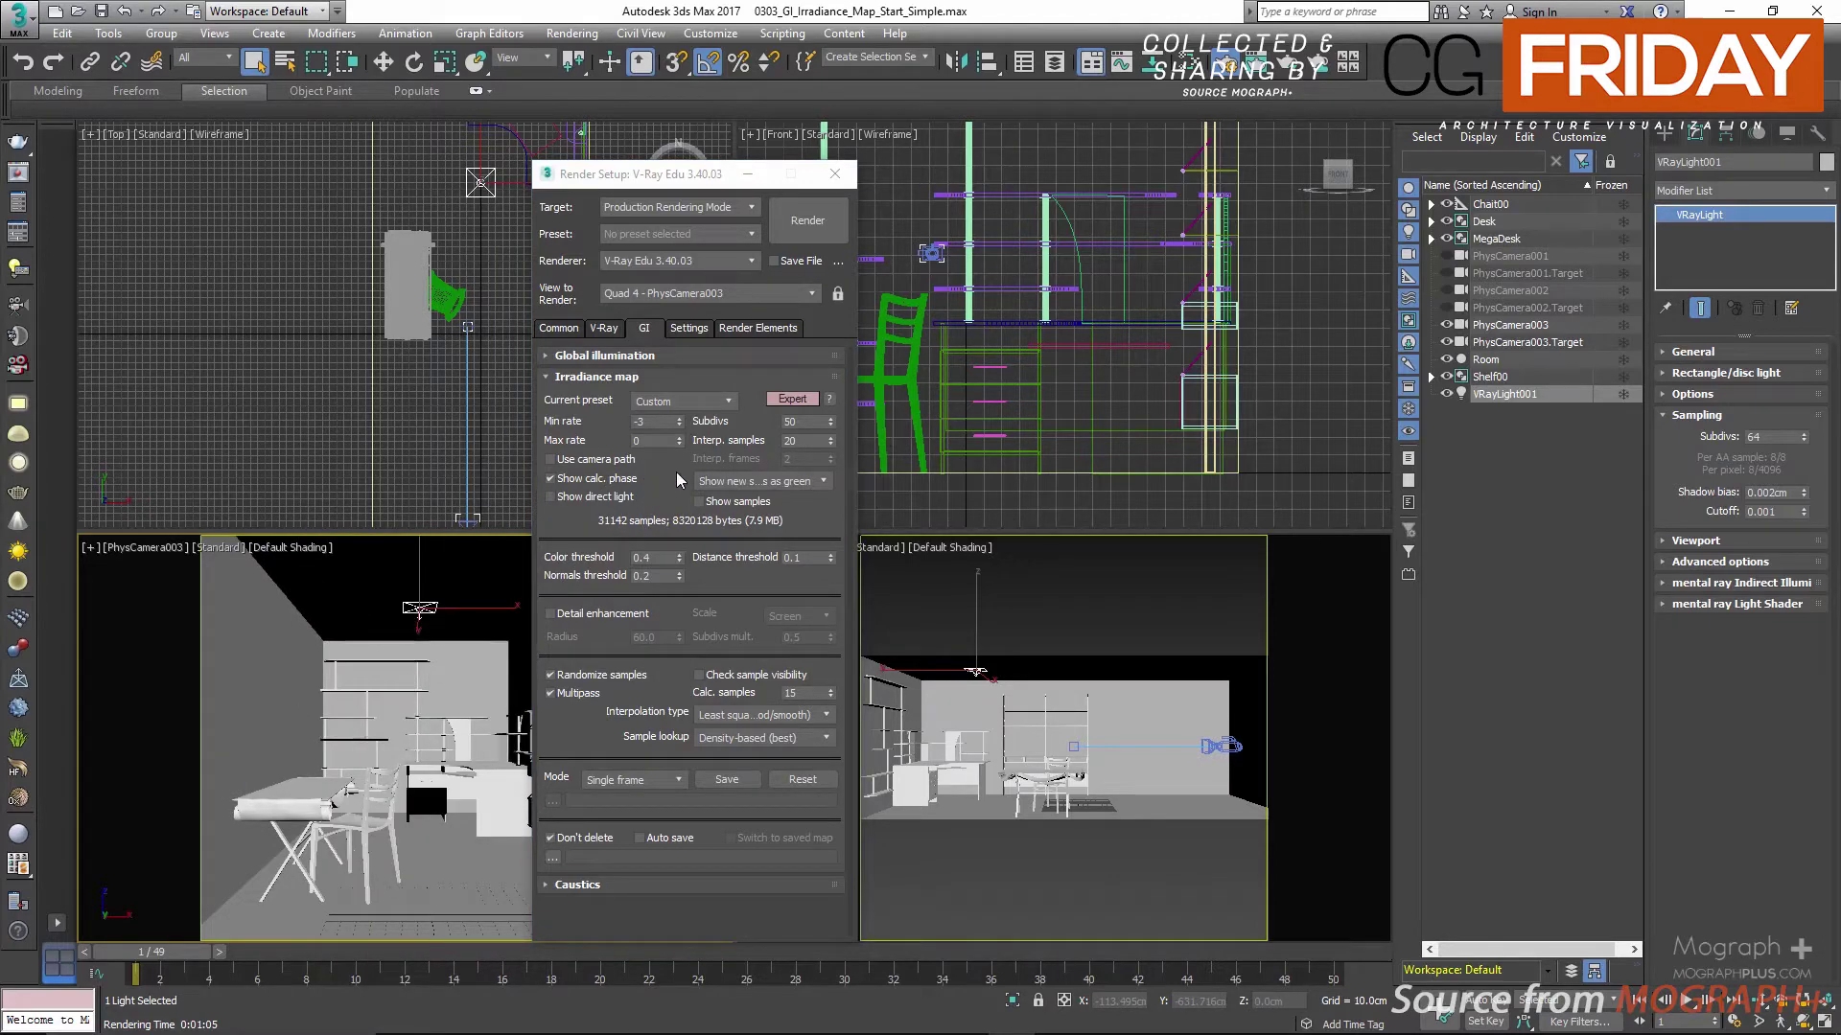
click(788, 482)
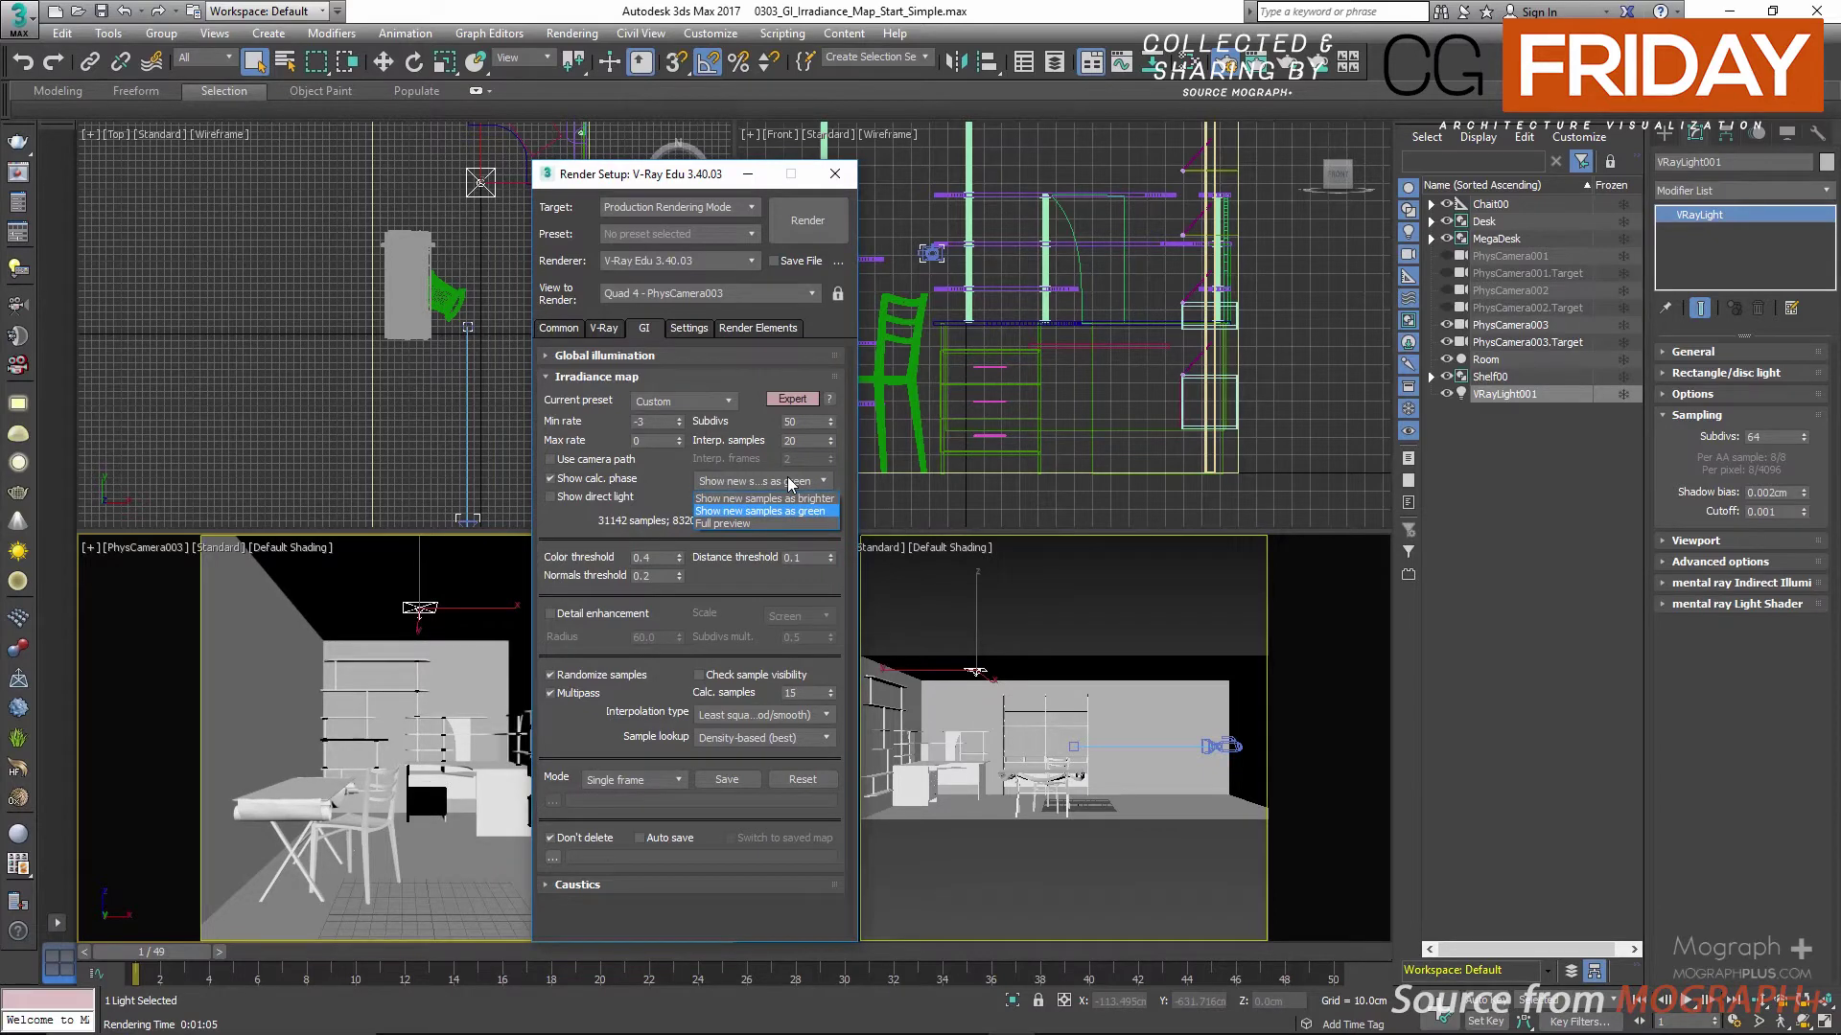
click(787, 482)
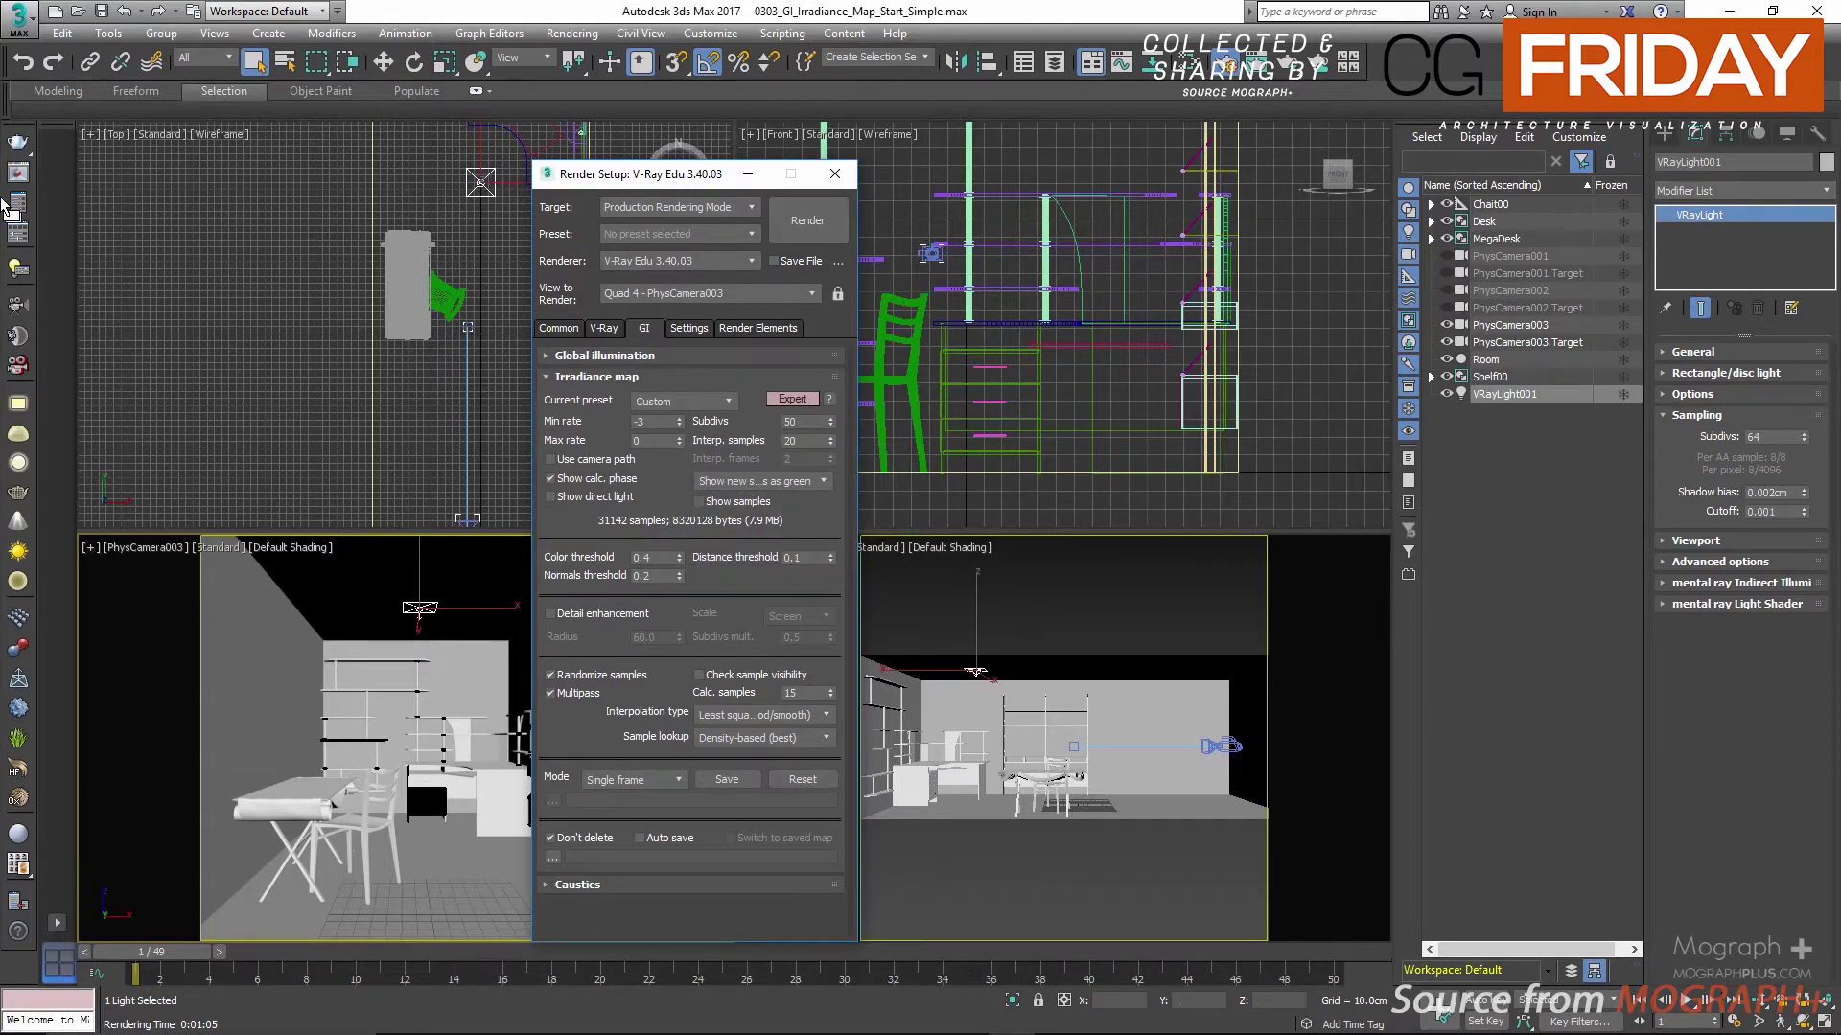
Step: Clear all channel data from the V-Ray frame buffer and render the PhysCamera003 view
click(1121, 62)
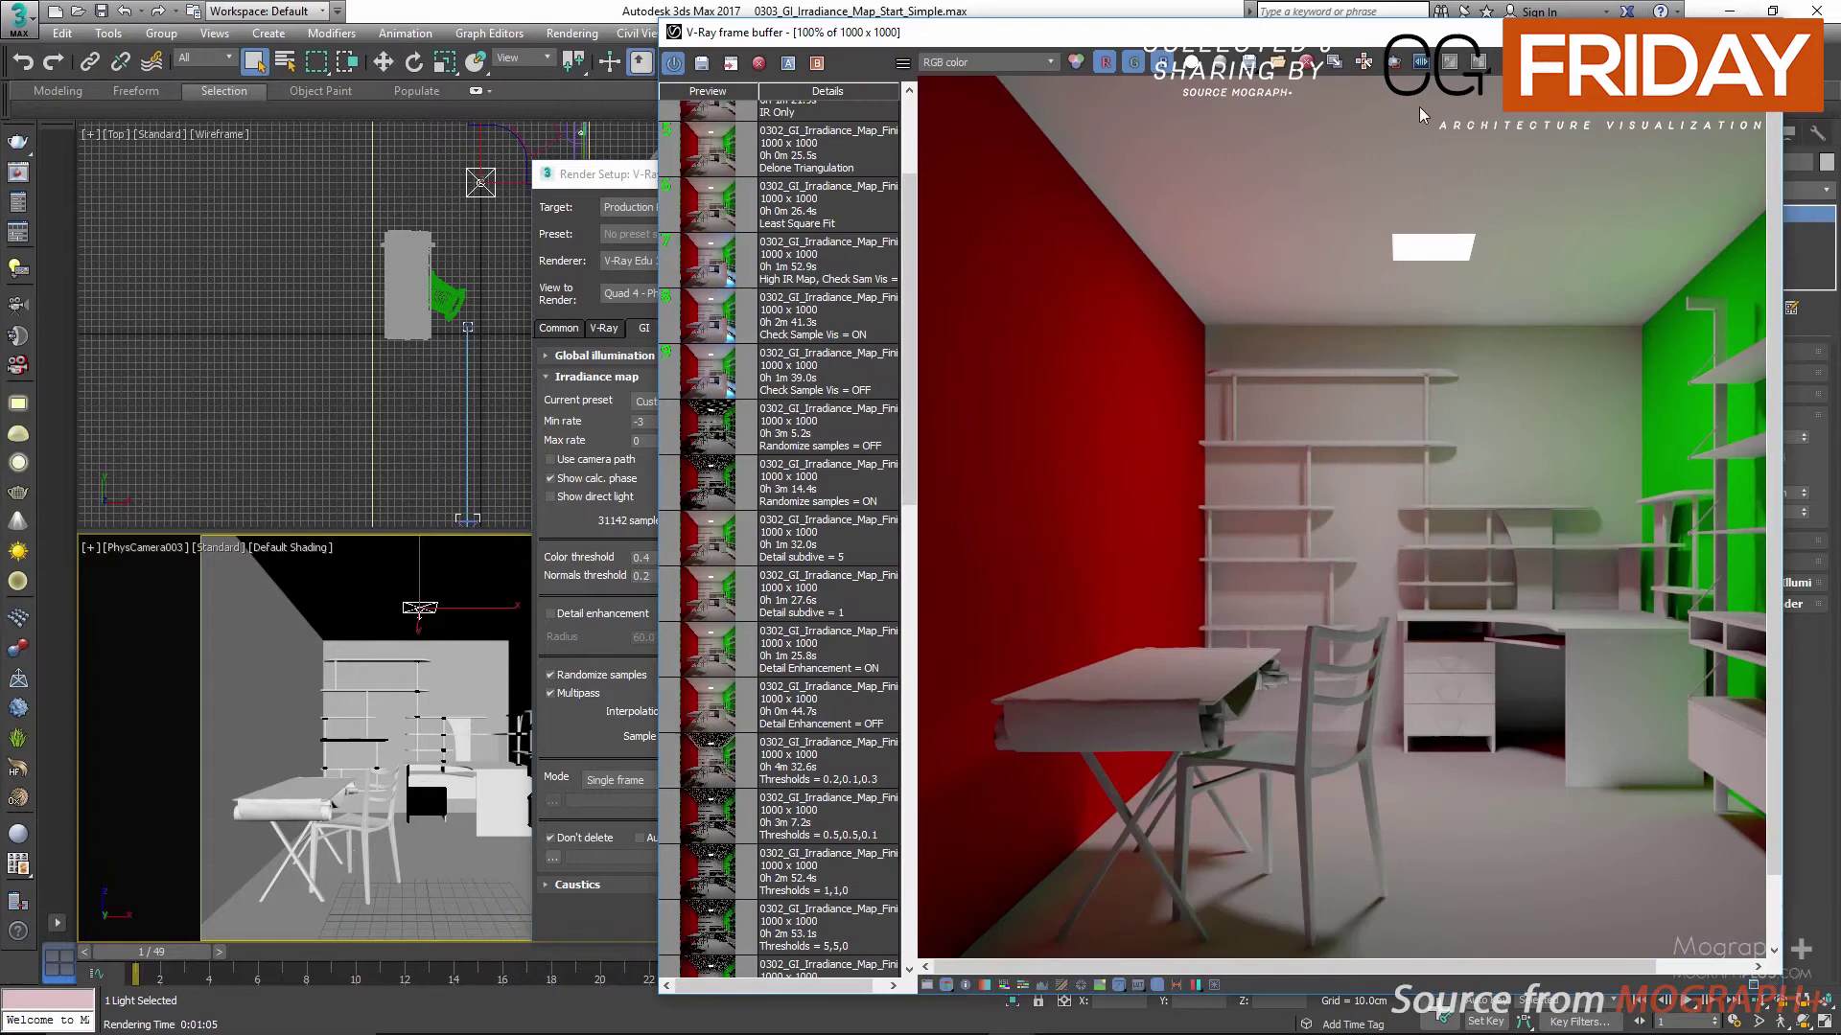
click(1305, 63)
click(924, 590)
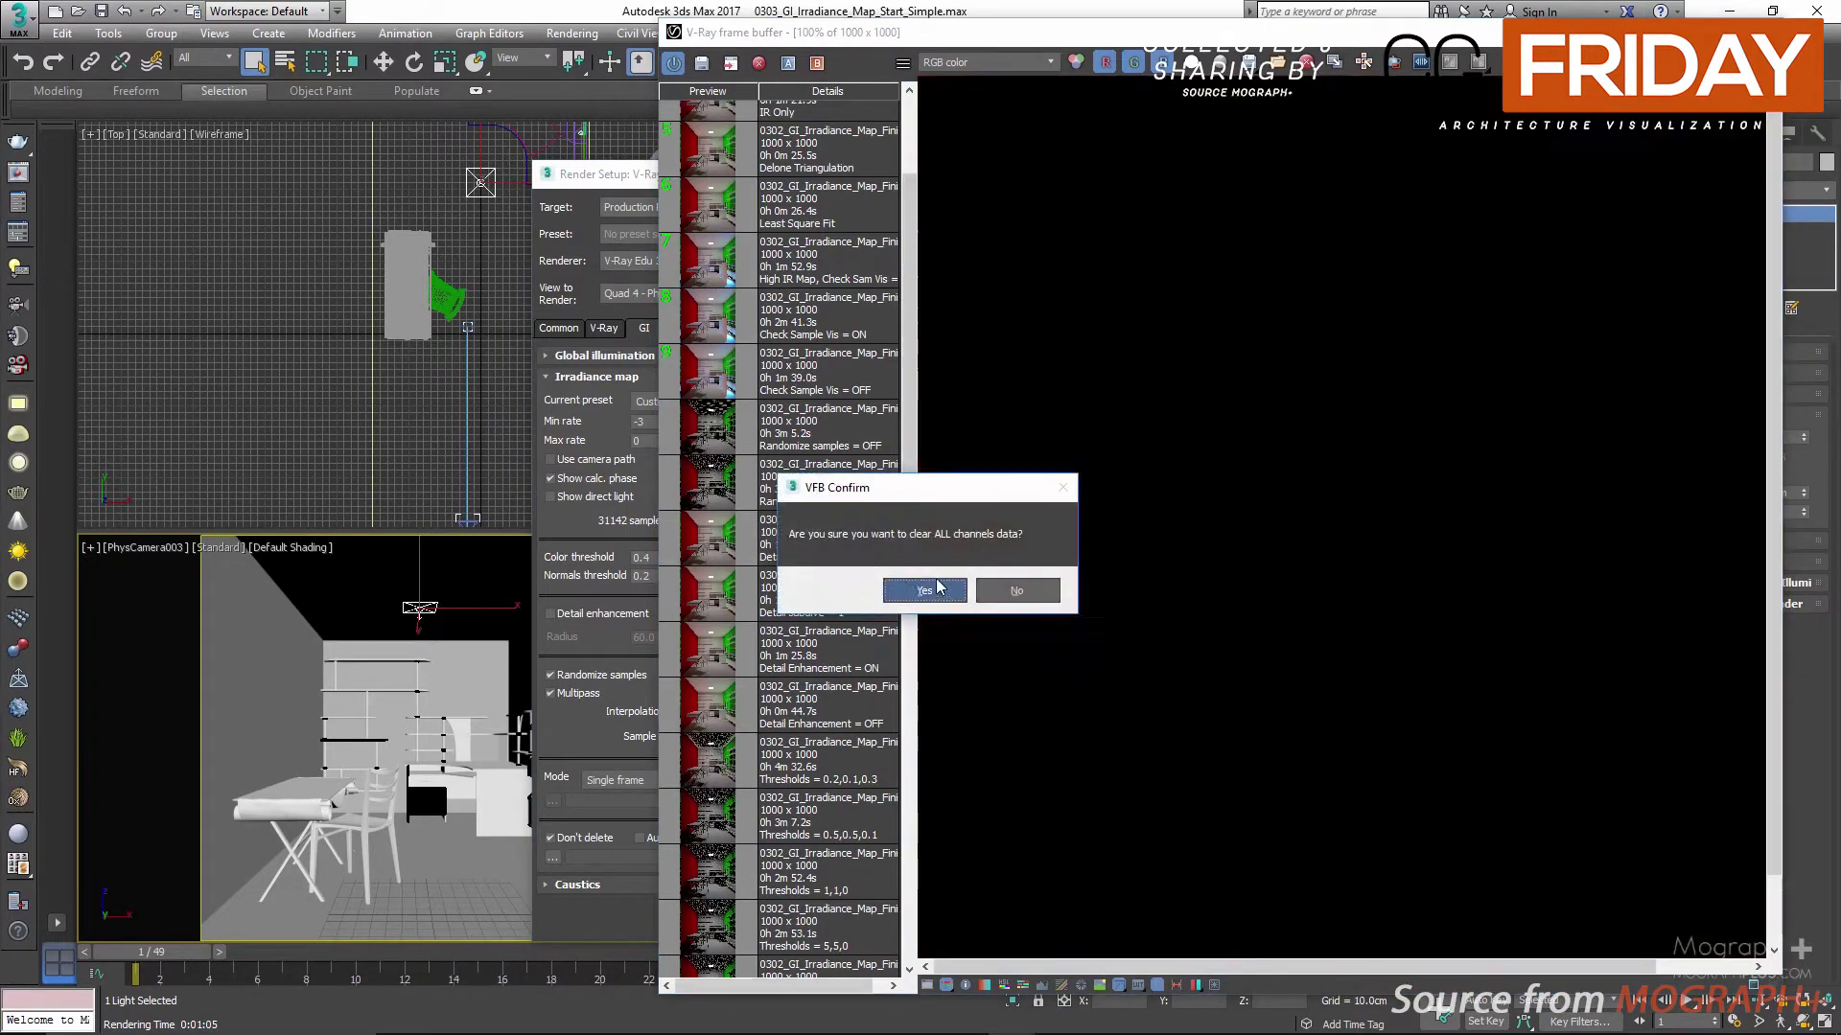
key(shift+q)
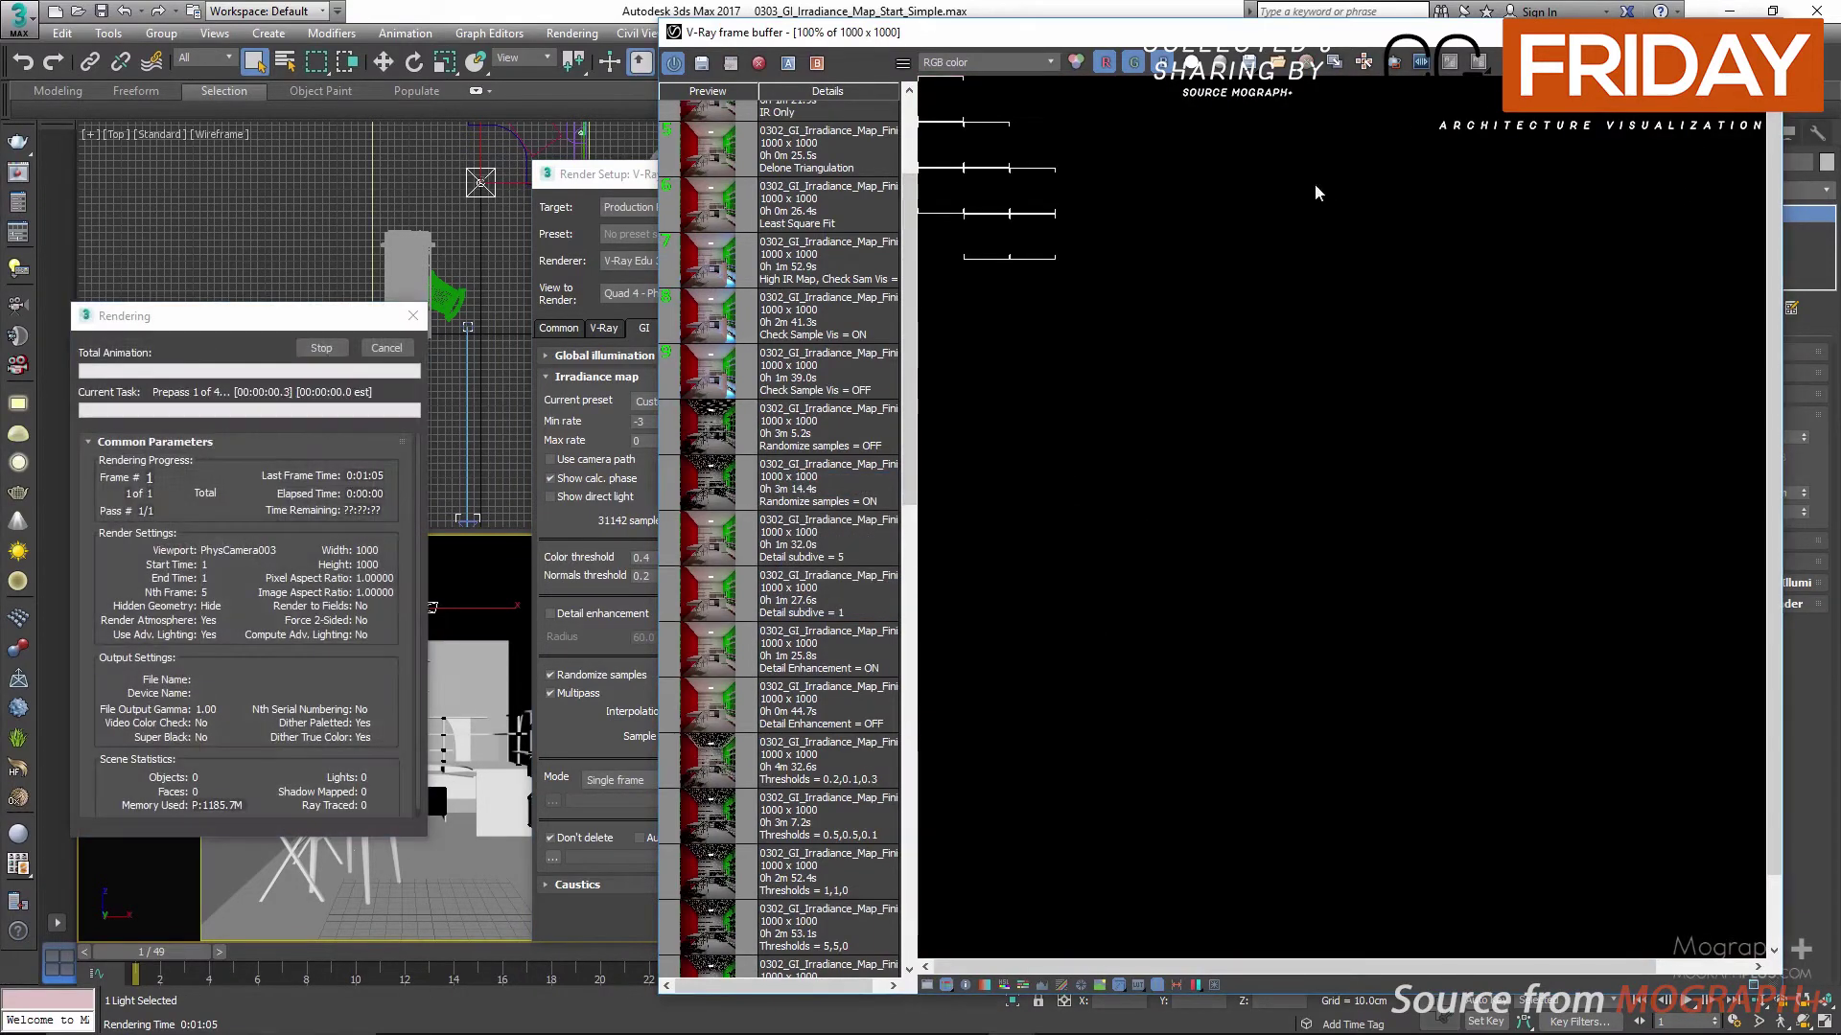
Step: Enlarge the frame buffer window and examine the green samples on the walls, shelves and furniture at 400% and 100% during the prepasses
double_click(1231, 24)
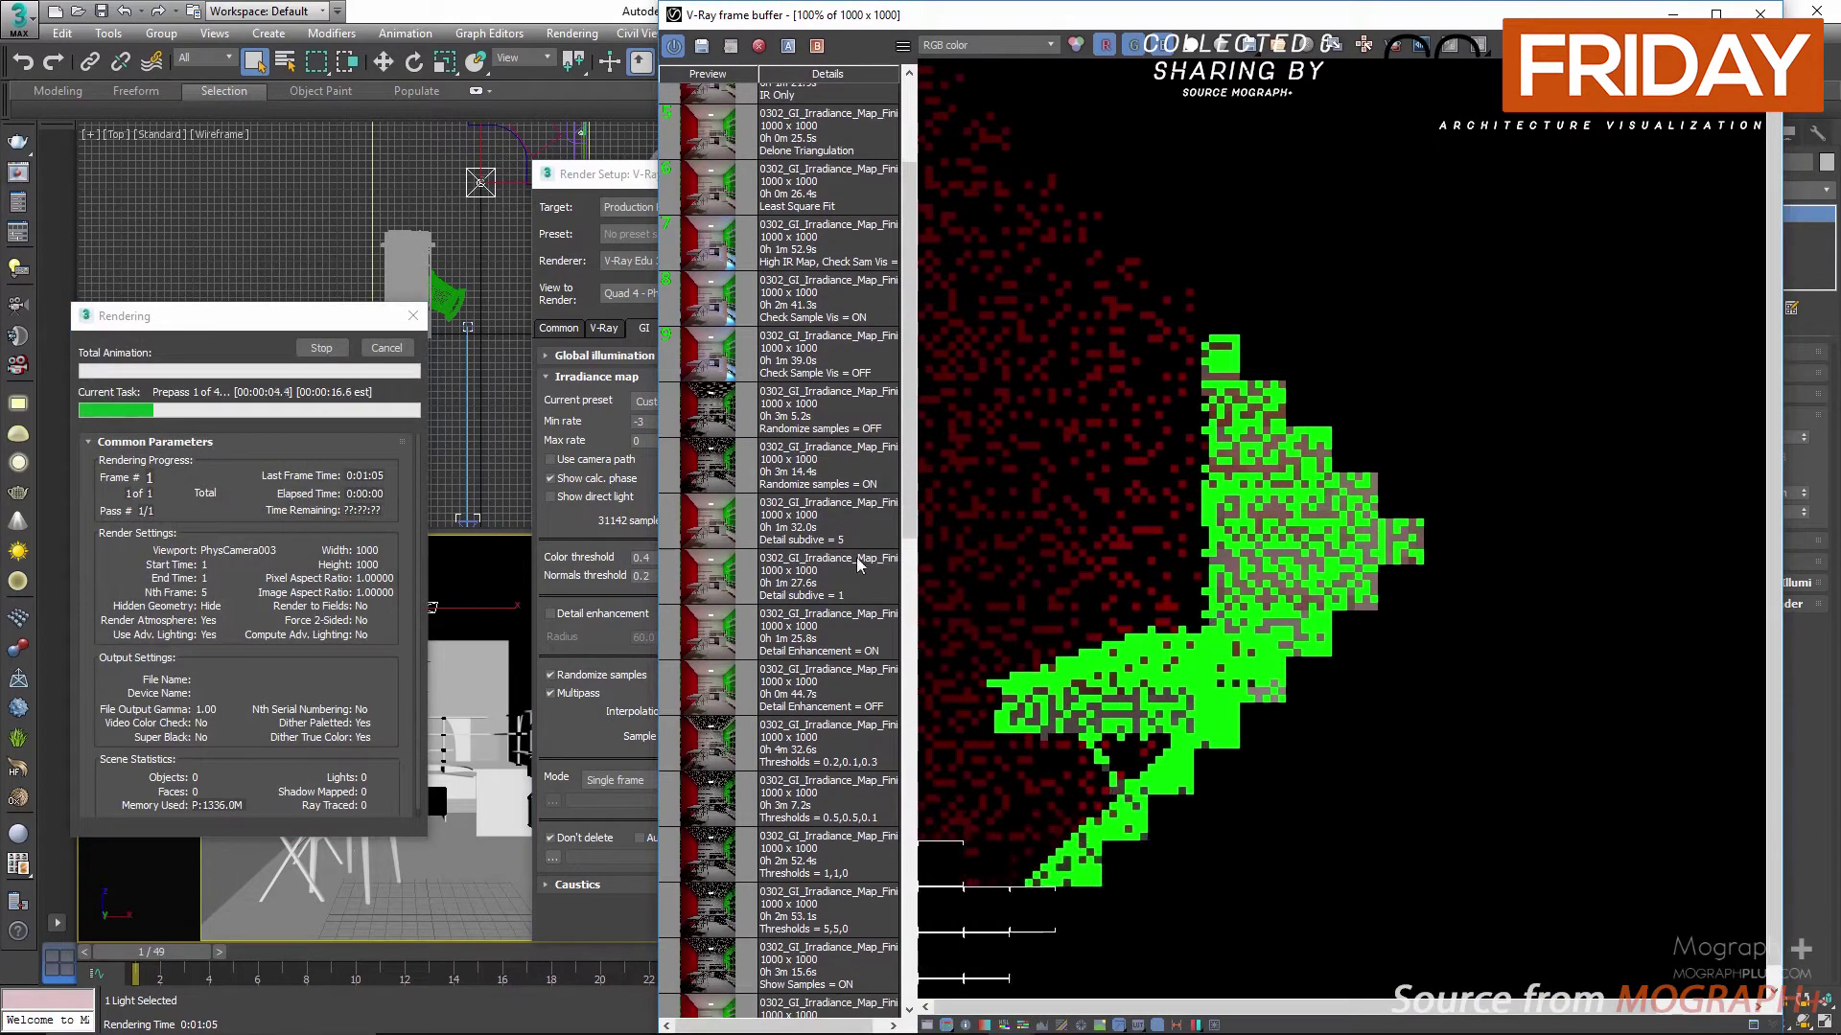
drag(649, 614, 464, 615)
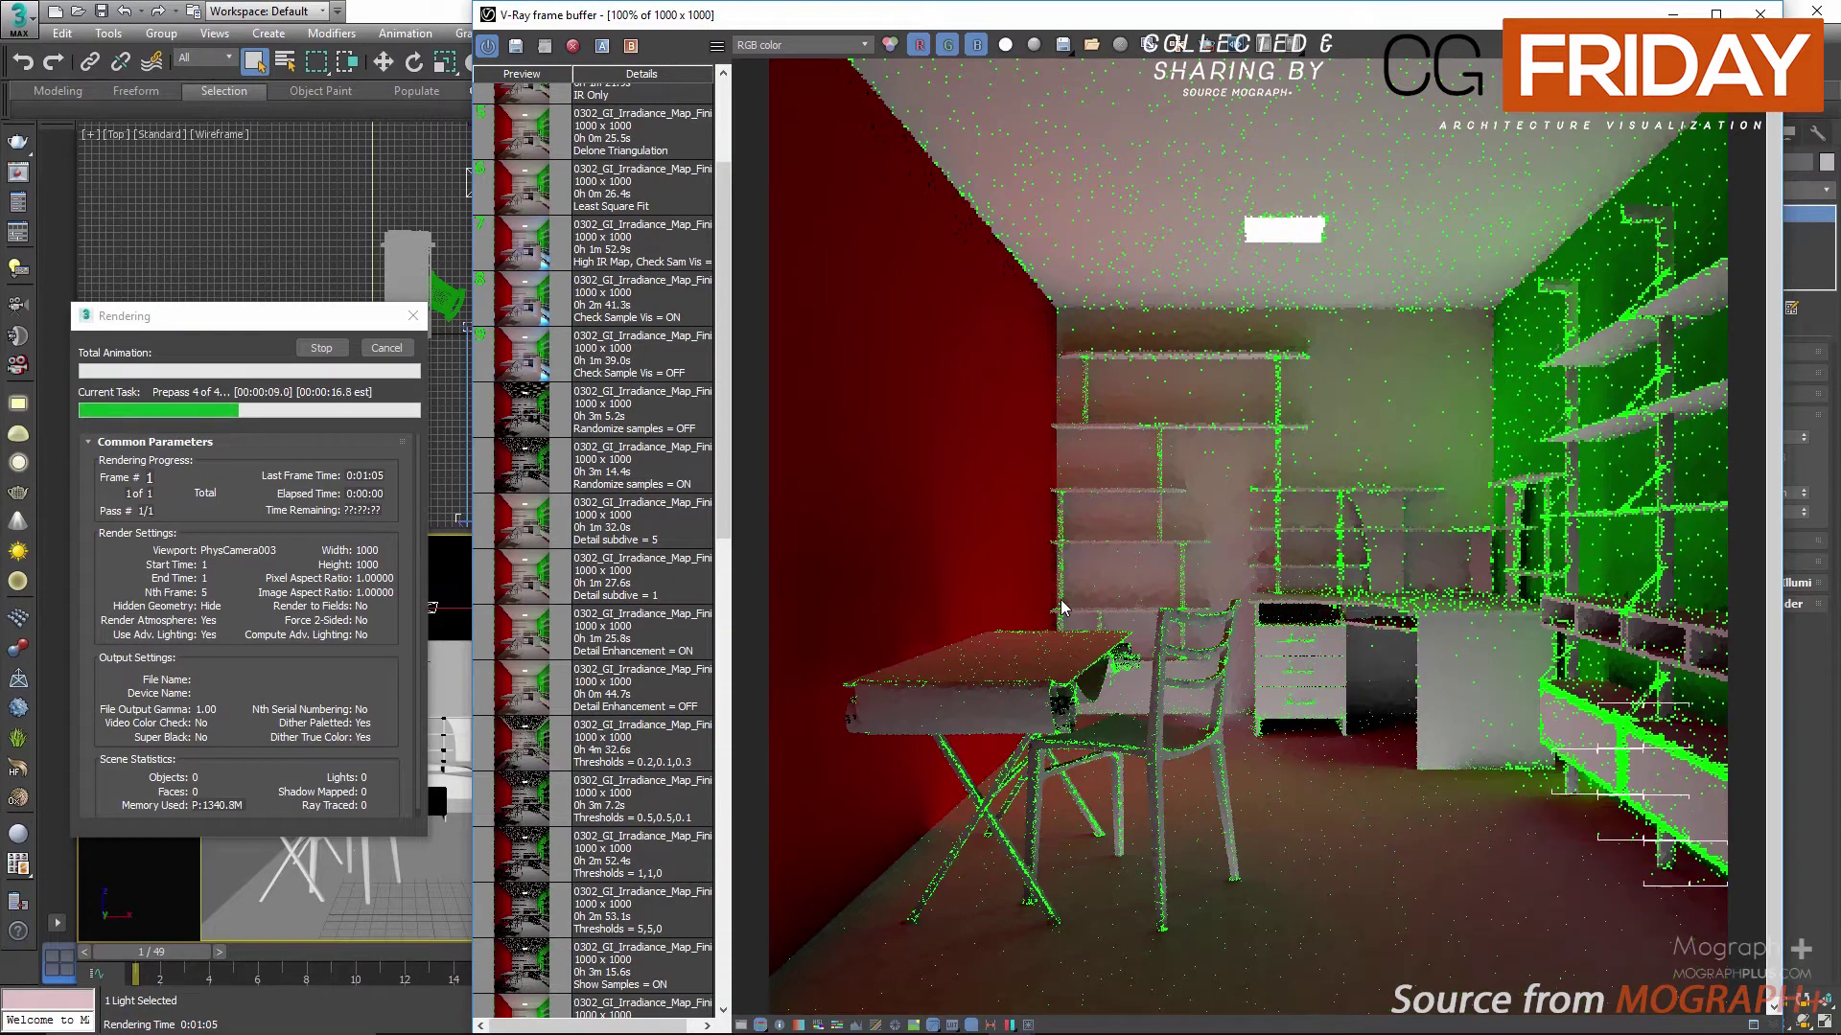
scroll(899, 393, up, 2)
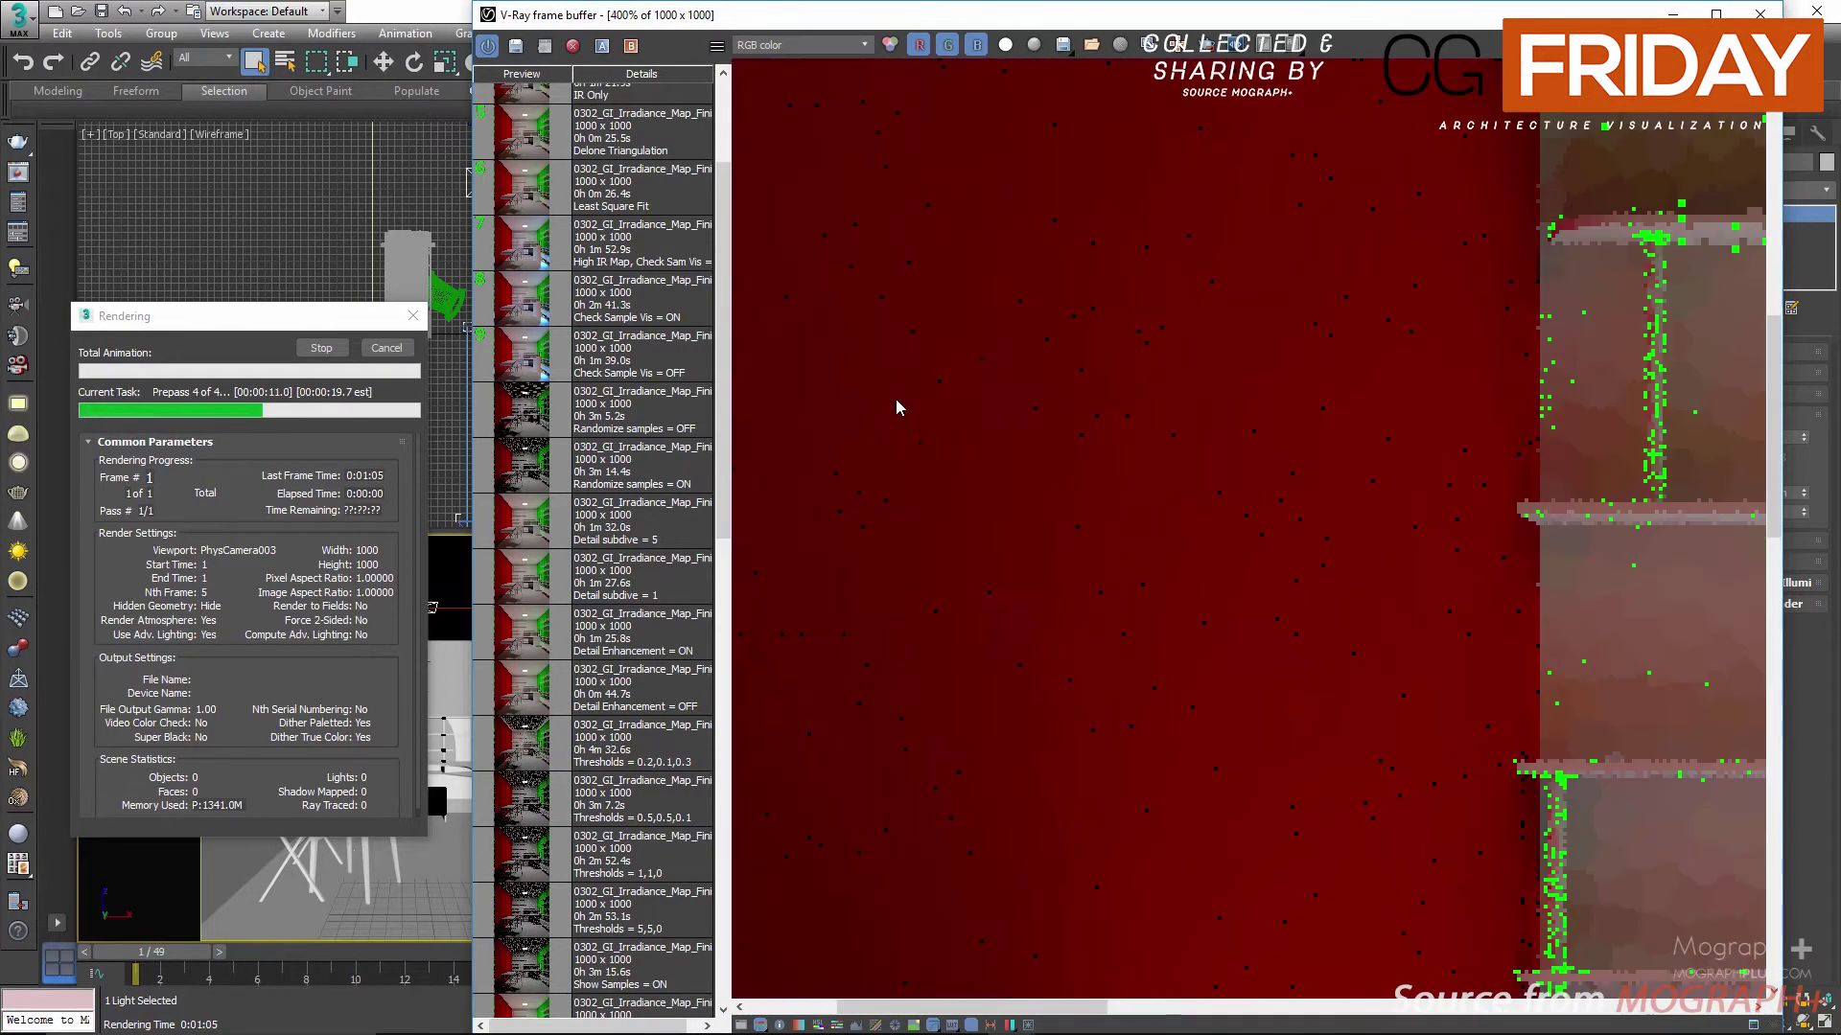
scroll(917, 397, down, 2)
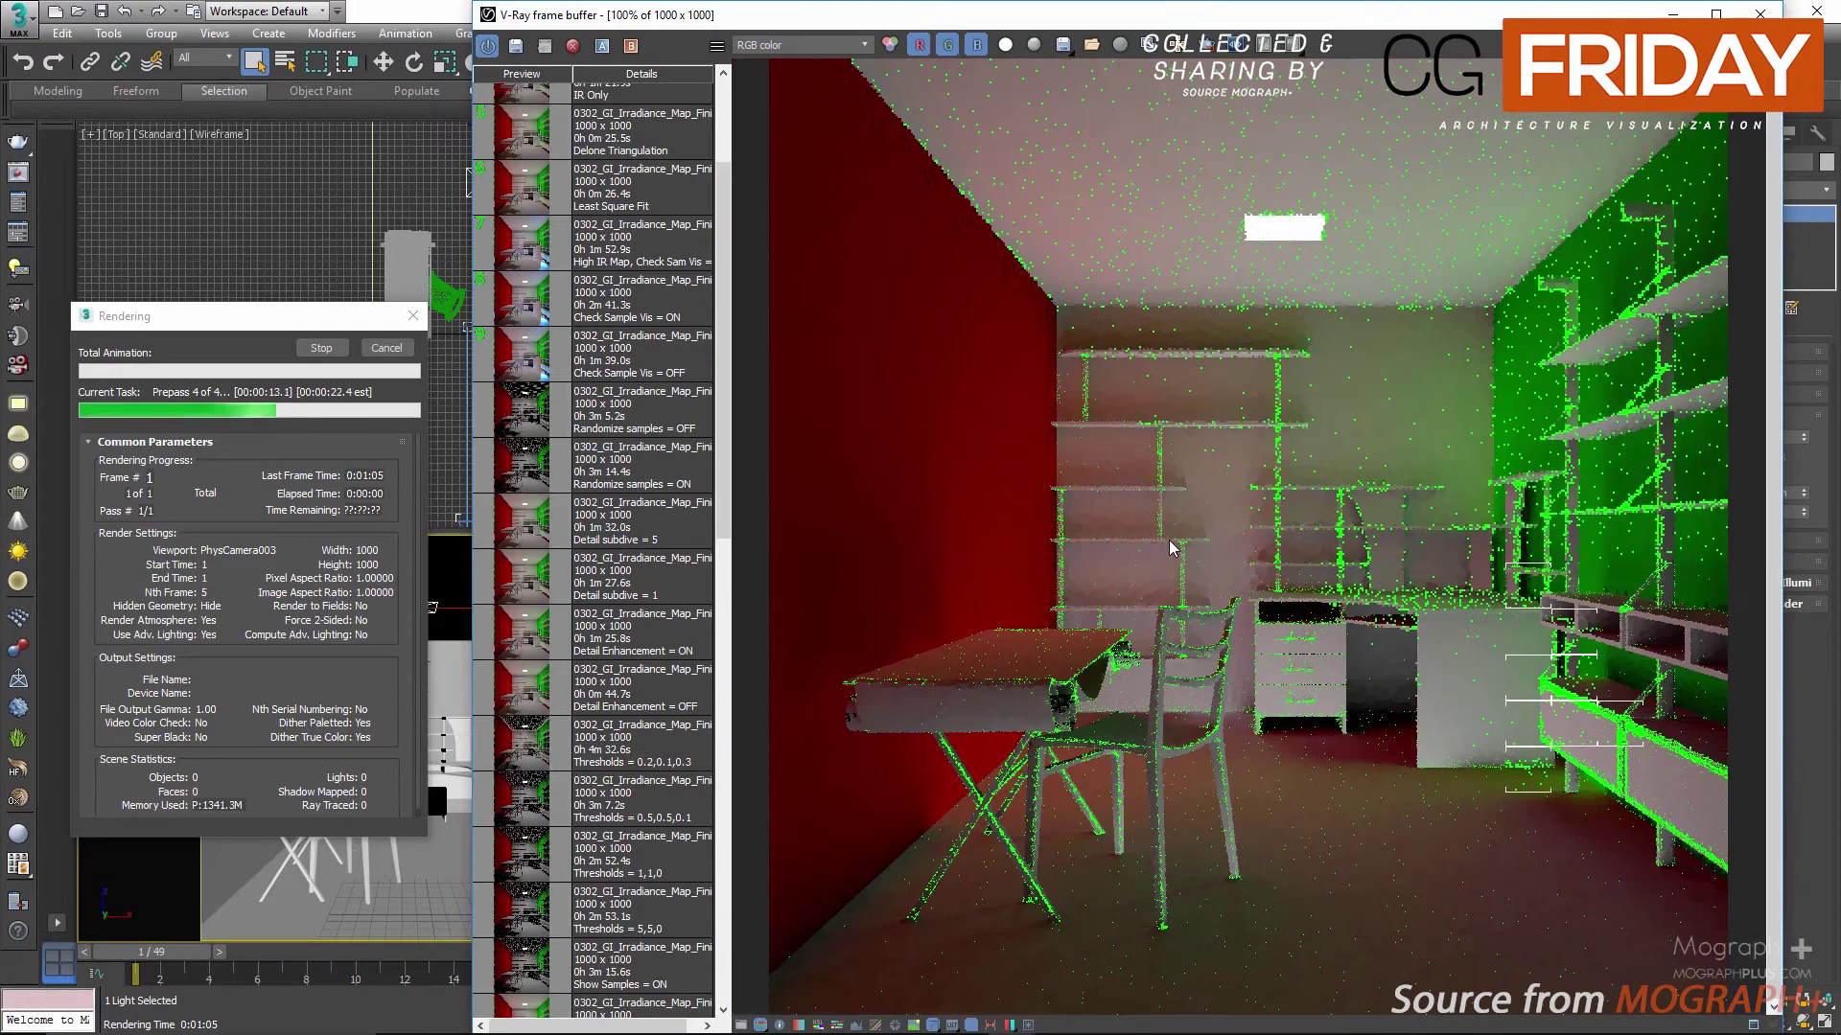
scroll(1383, 700, up, 2)
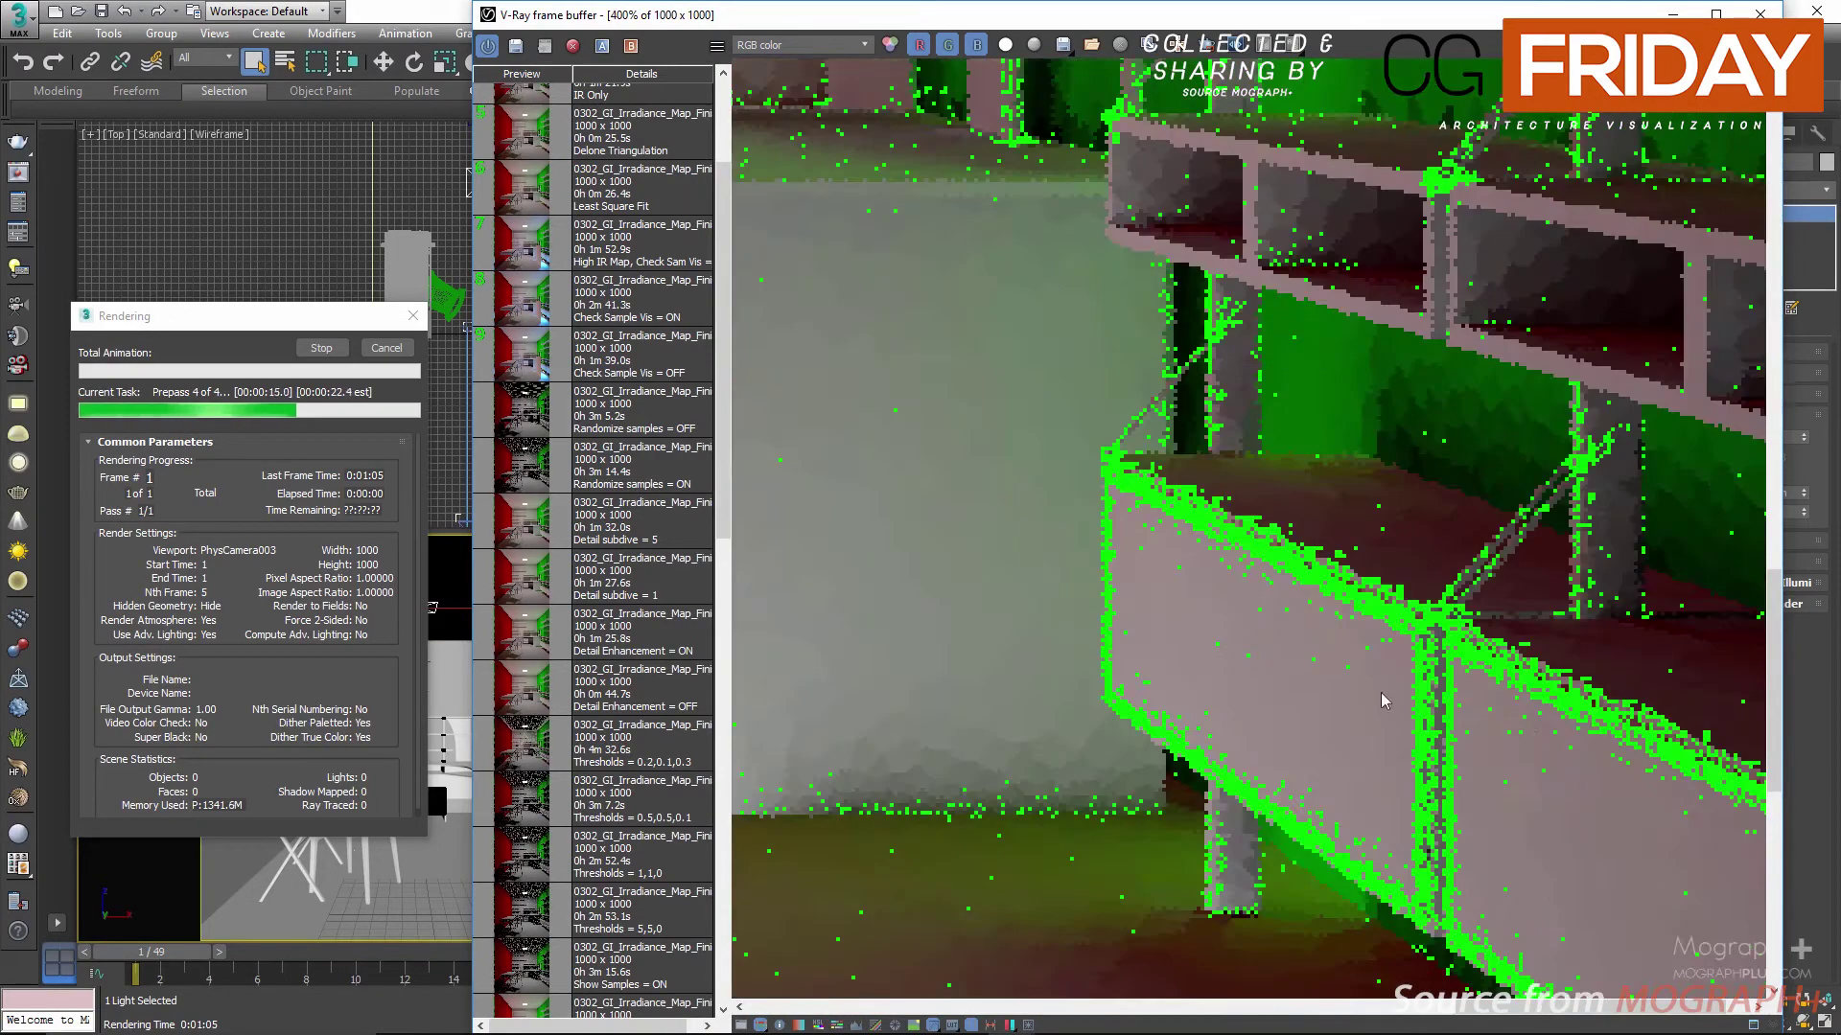
scroll(1198, 523, down, 2)
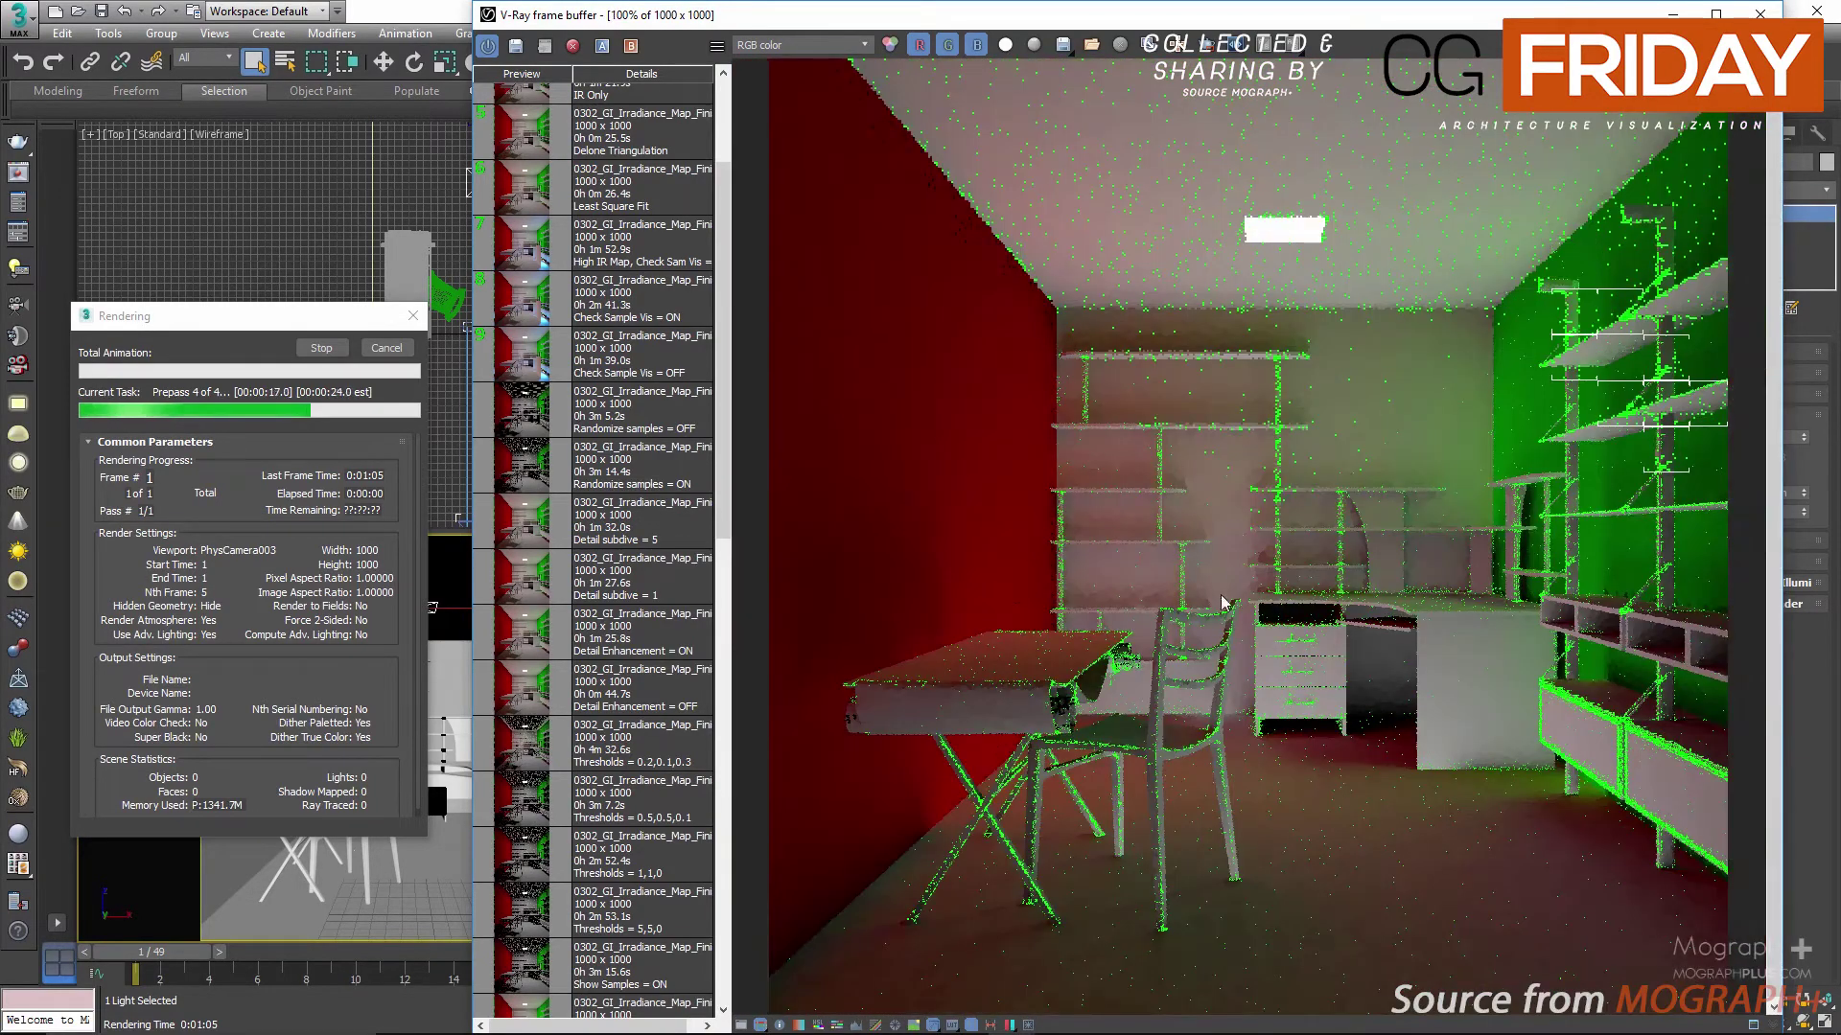
scroll(1216, 570, up, 2)
scroll(1051, 496, down, 2)
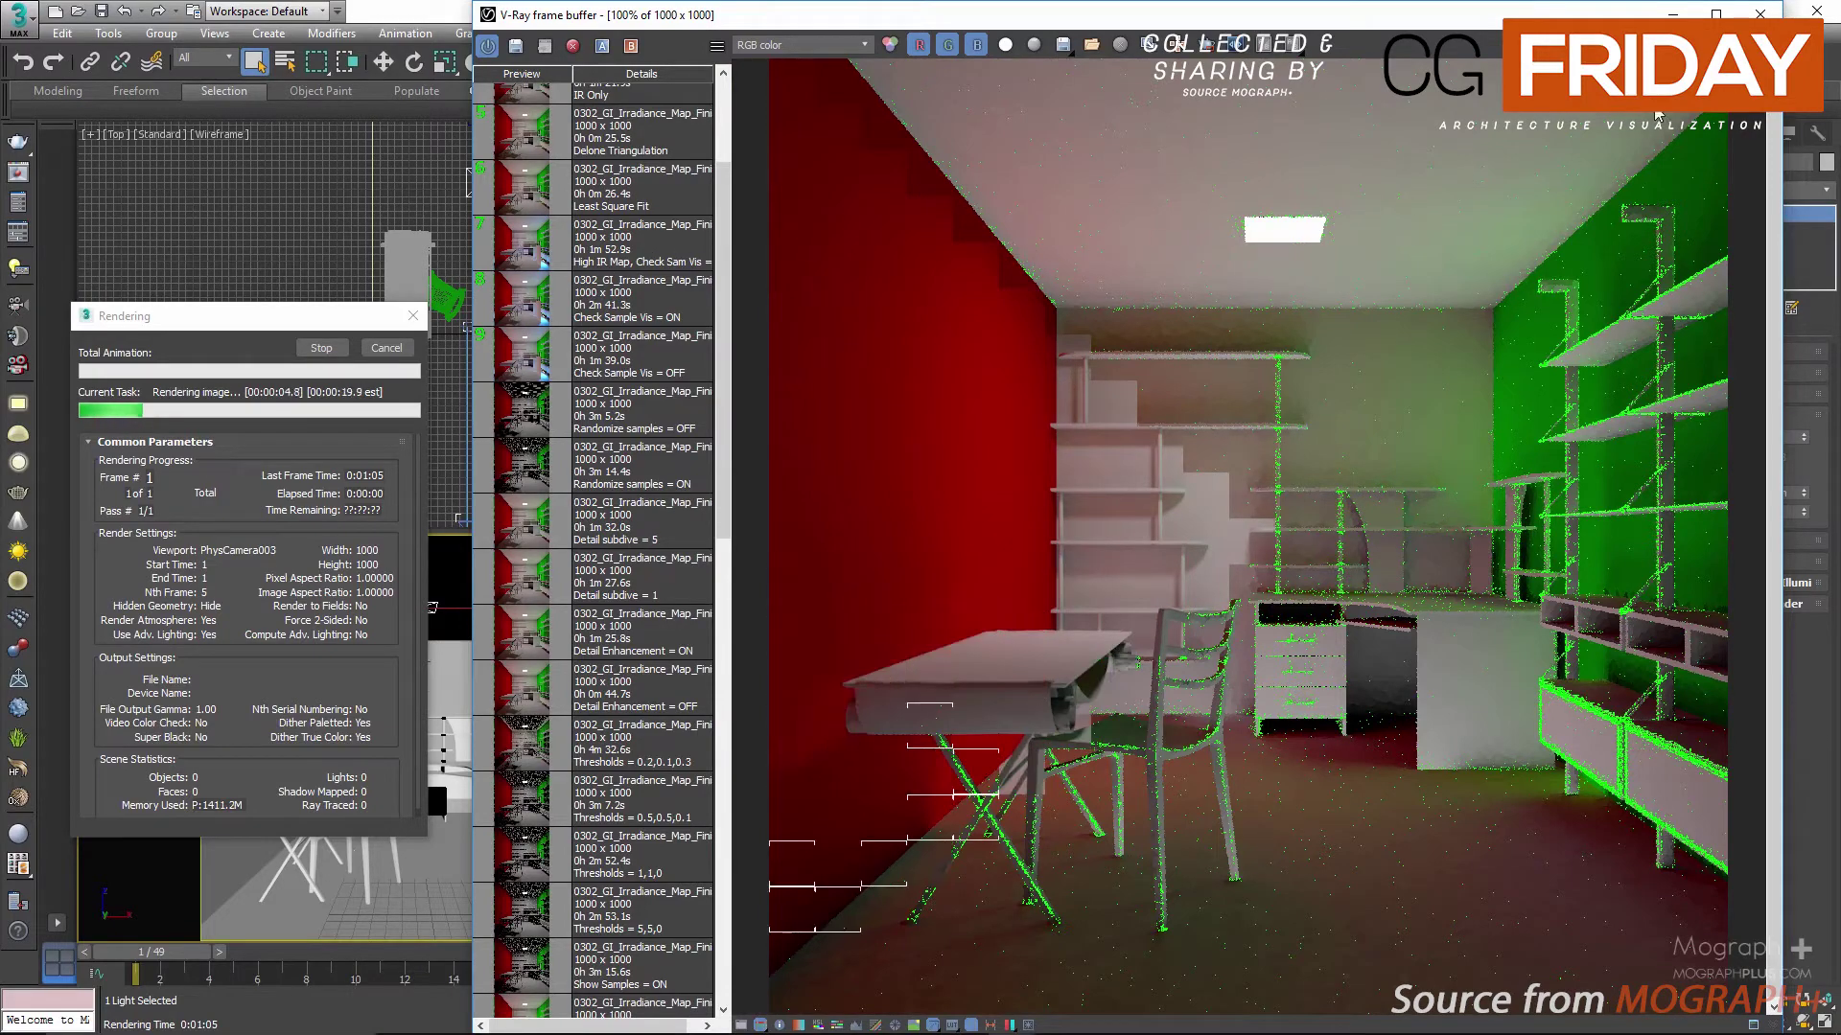
Step: Uncover Render Setup to review the irradiance map settings during rendering, and move the frame buffer back over it
drag(1383, 26, 1436, 249)
click(609, 176)
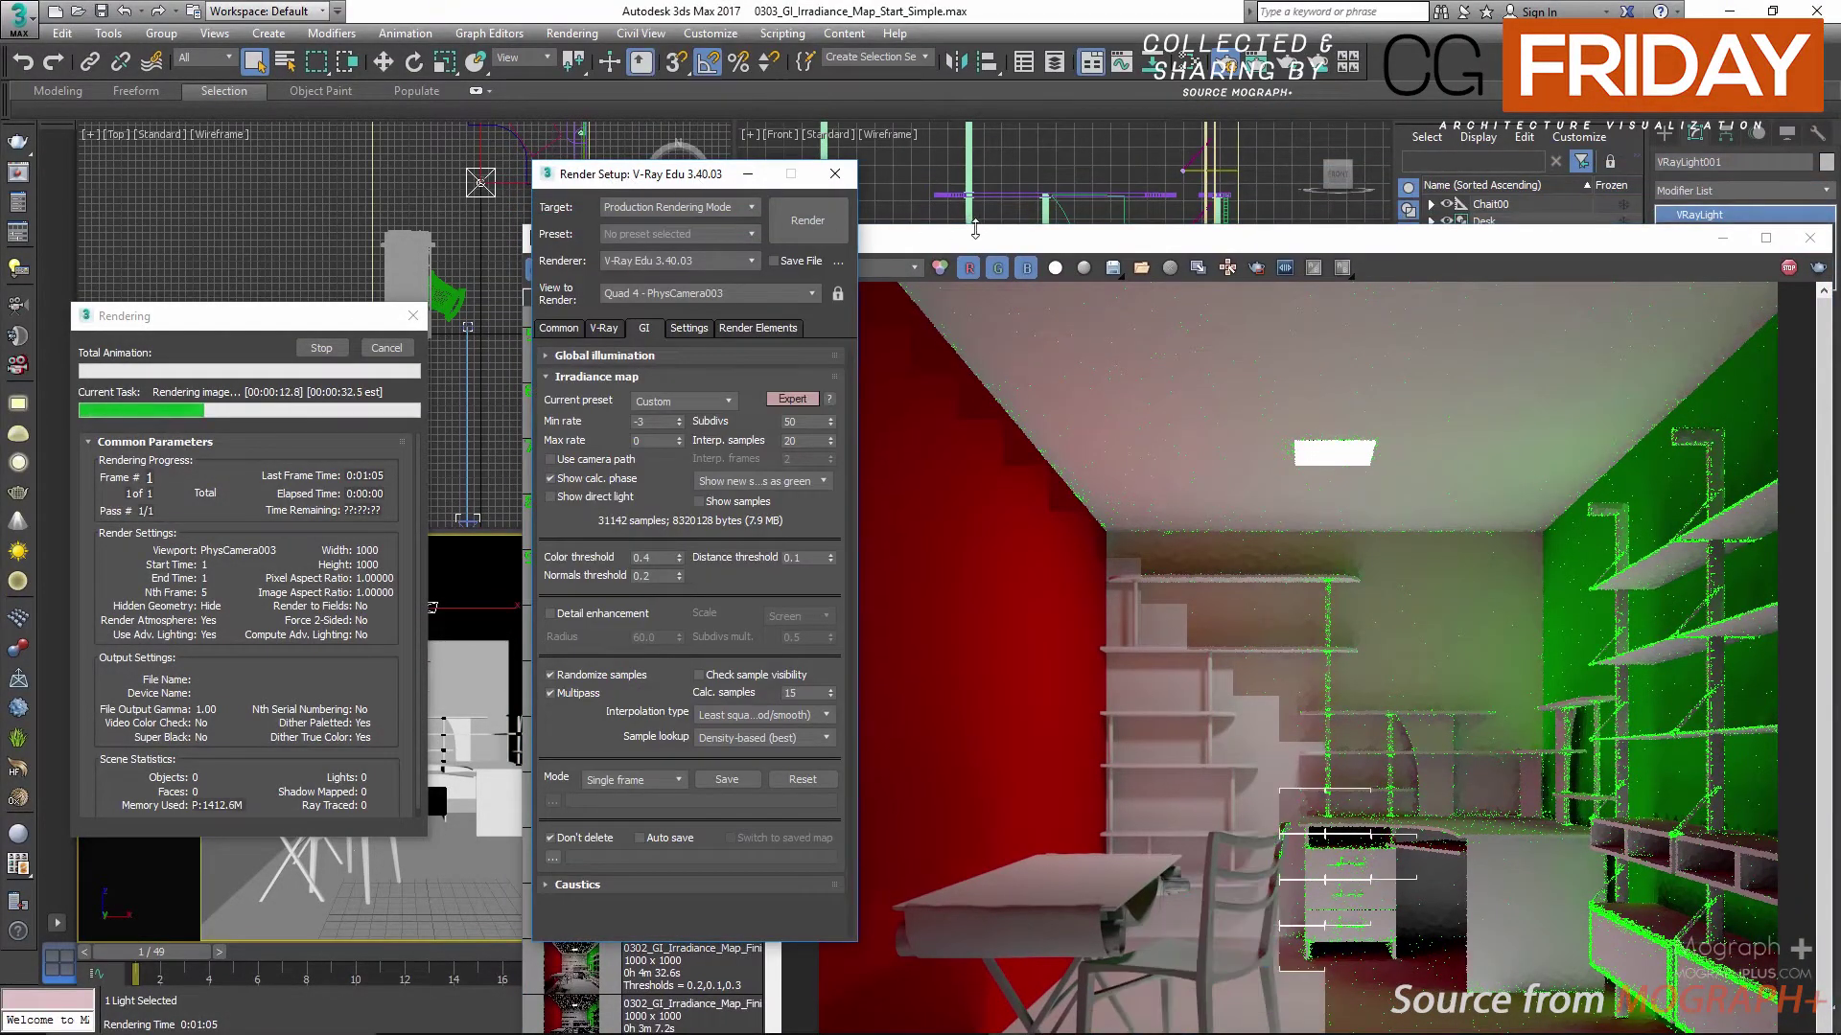
click(1004, 235)
drag(1004, 234, 963, 69)
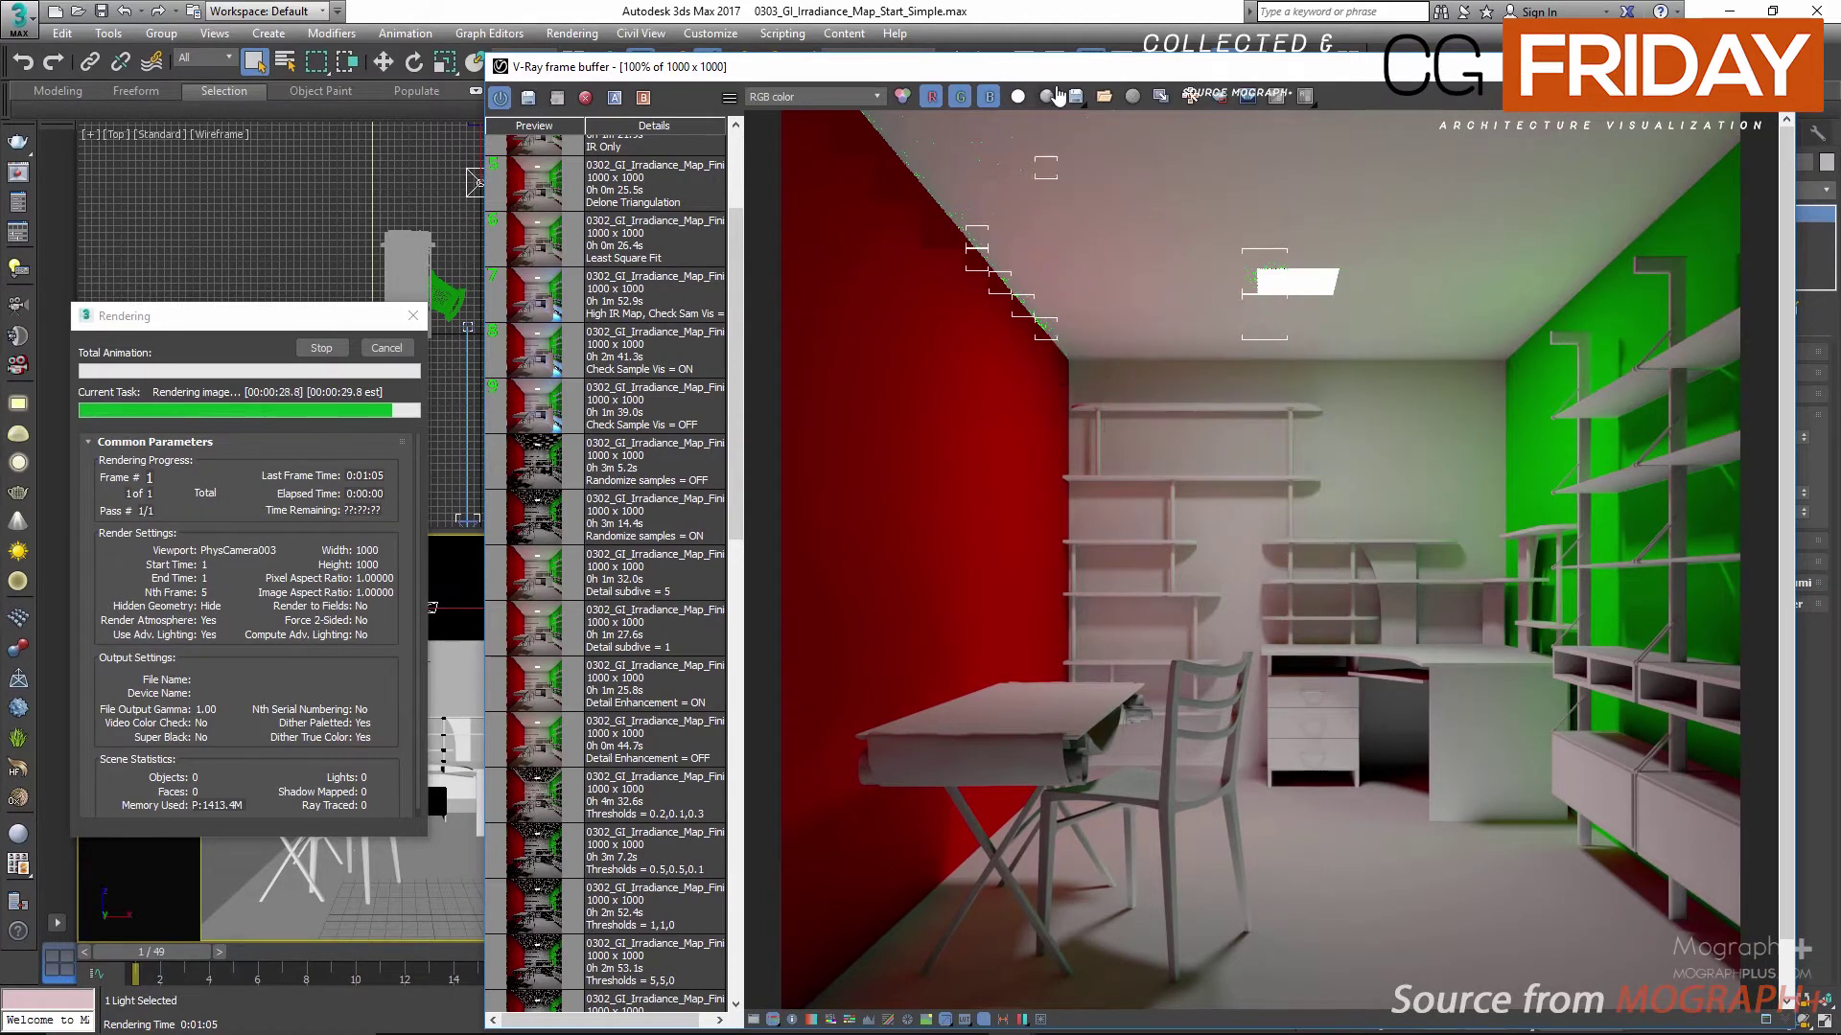
Step: Arrange Render Setup beside the frame buffer with both fully visible, and stretch the frame buffer to full screen height
drag(1062, 77, 1105, 208)
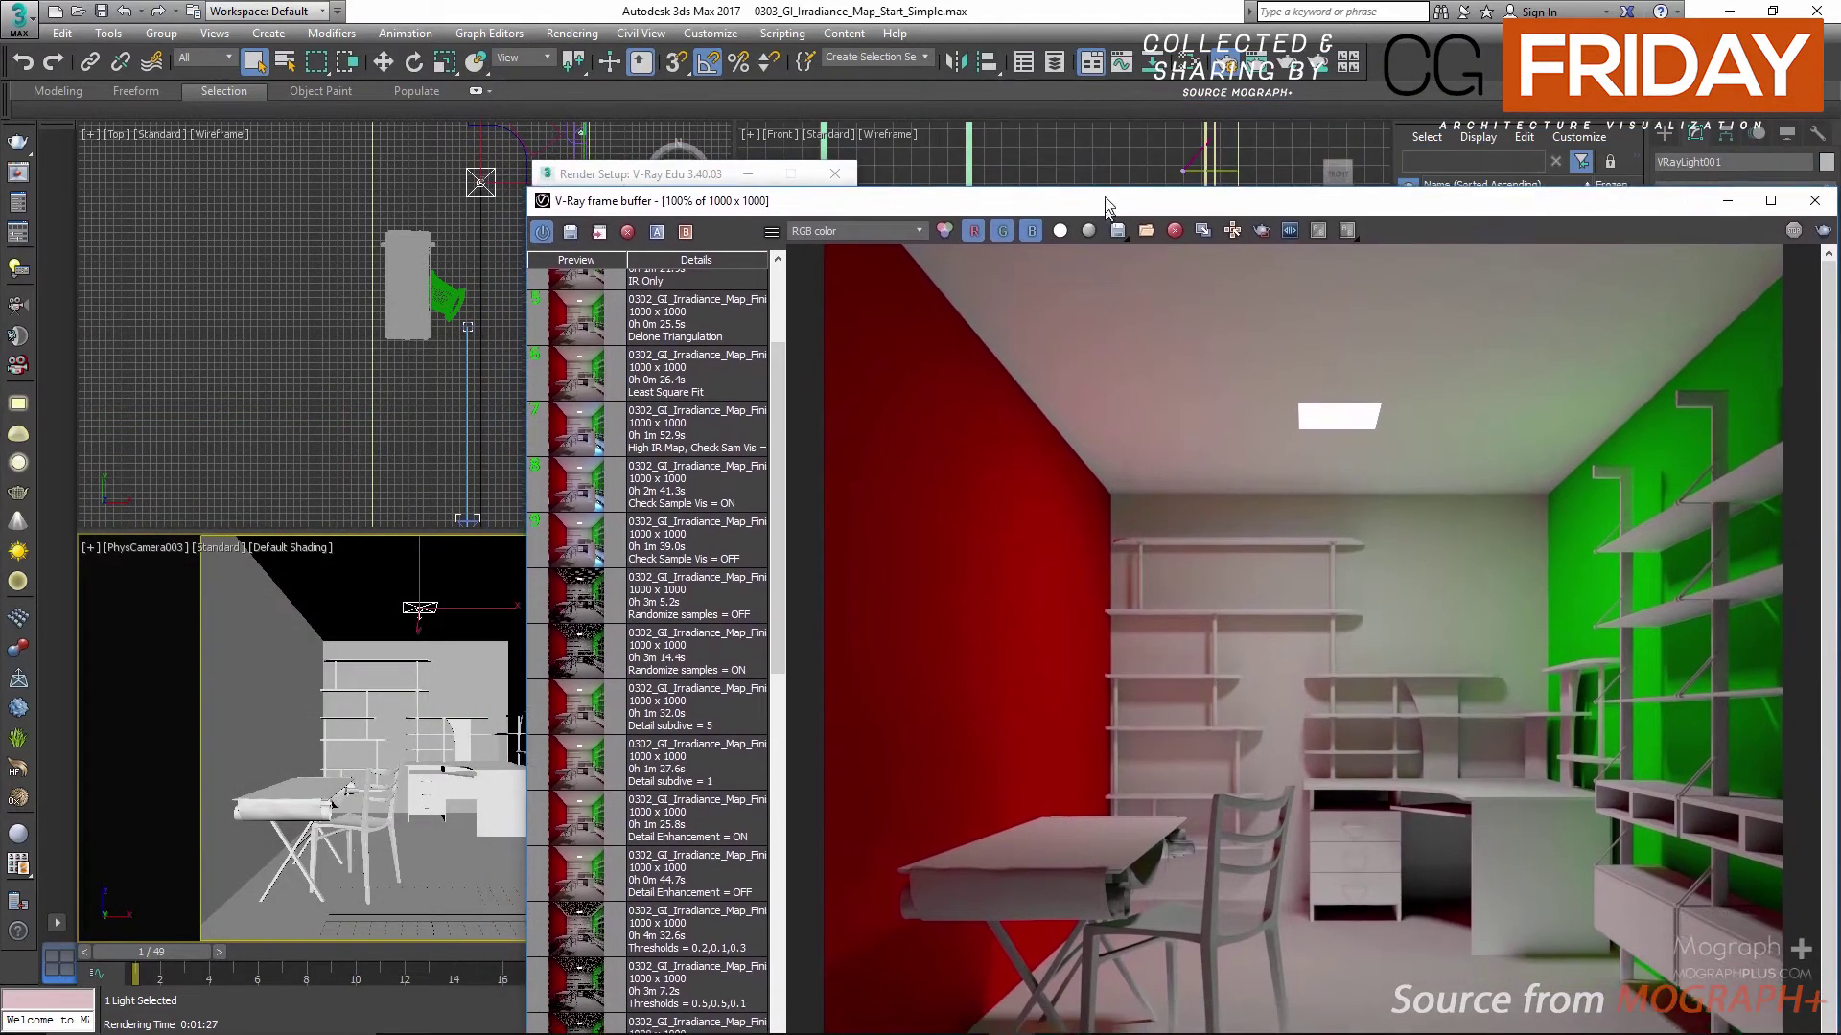
drag(650, 180, 320, 177)
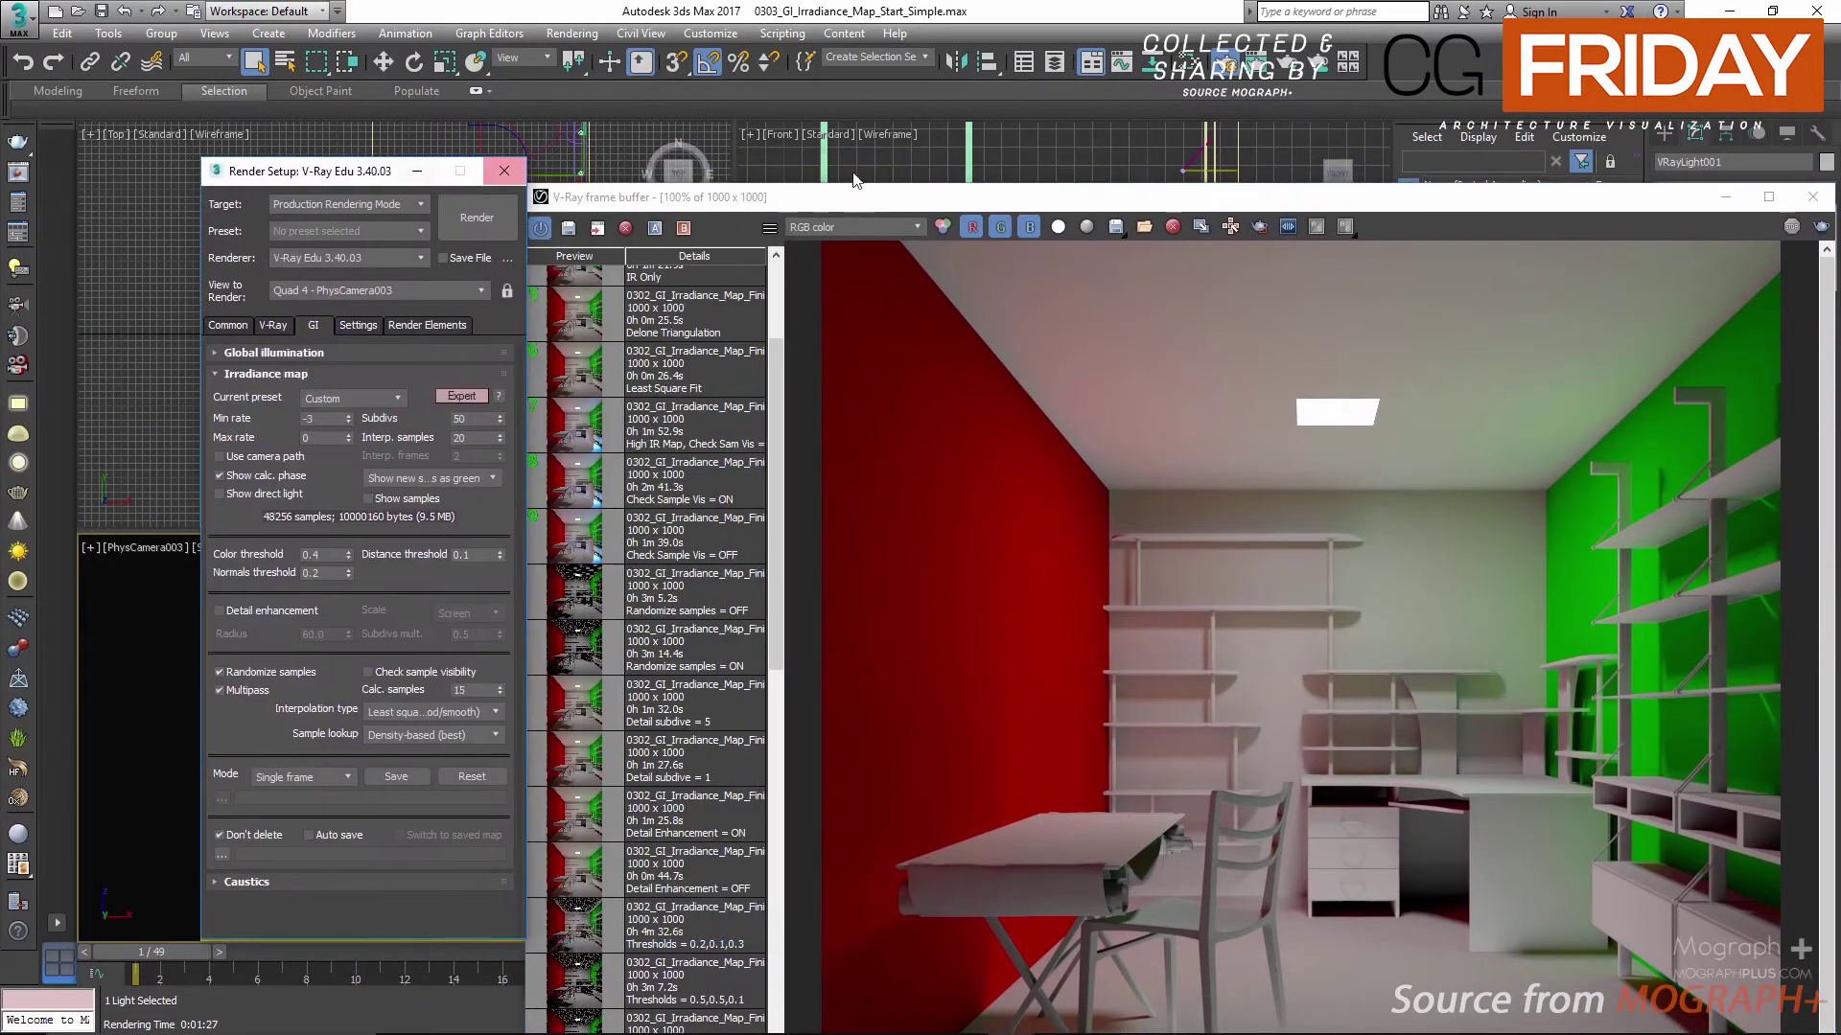
drag(973, 199, 983, 48)
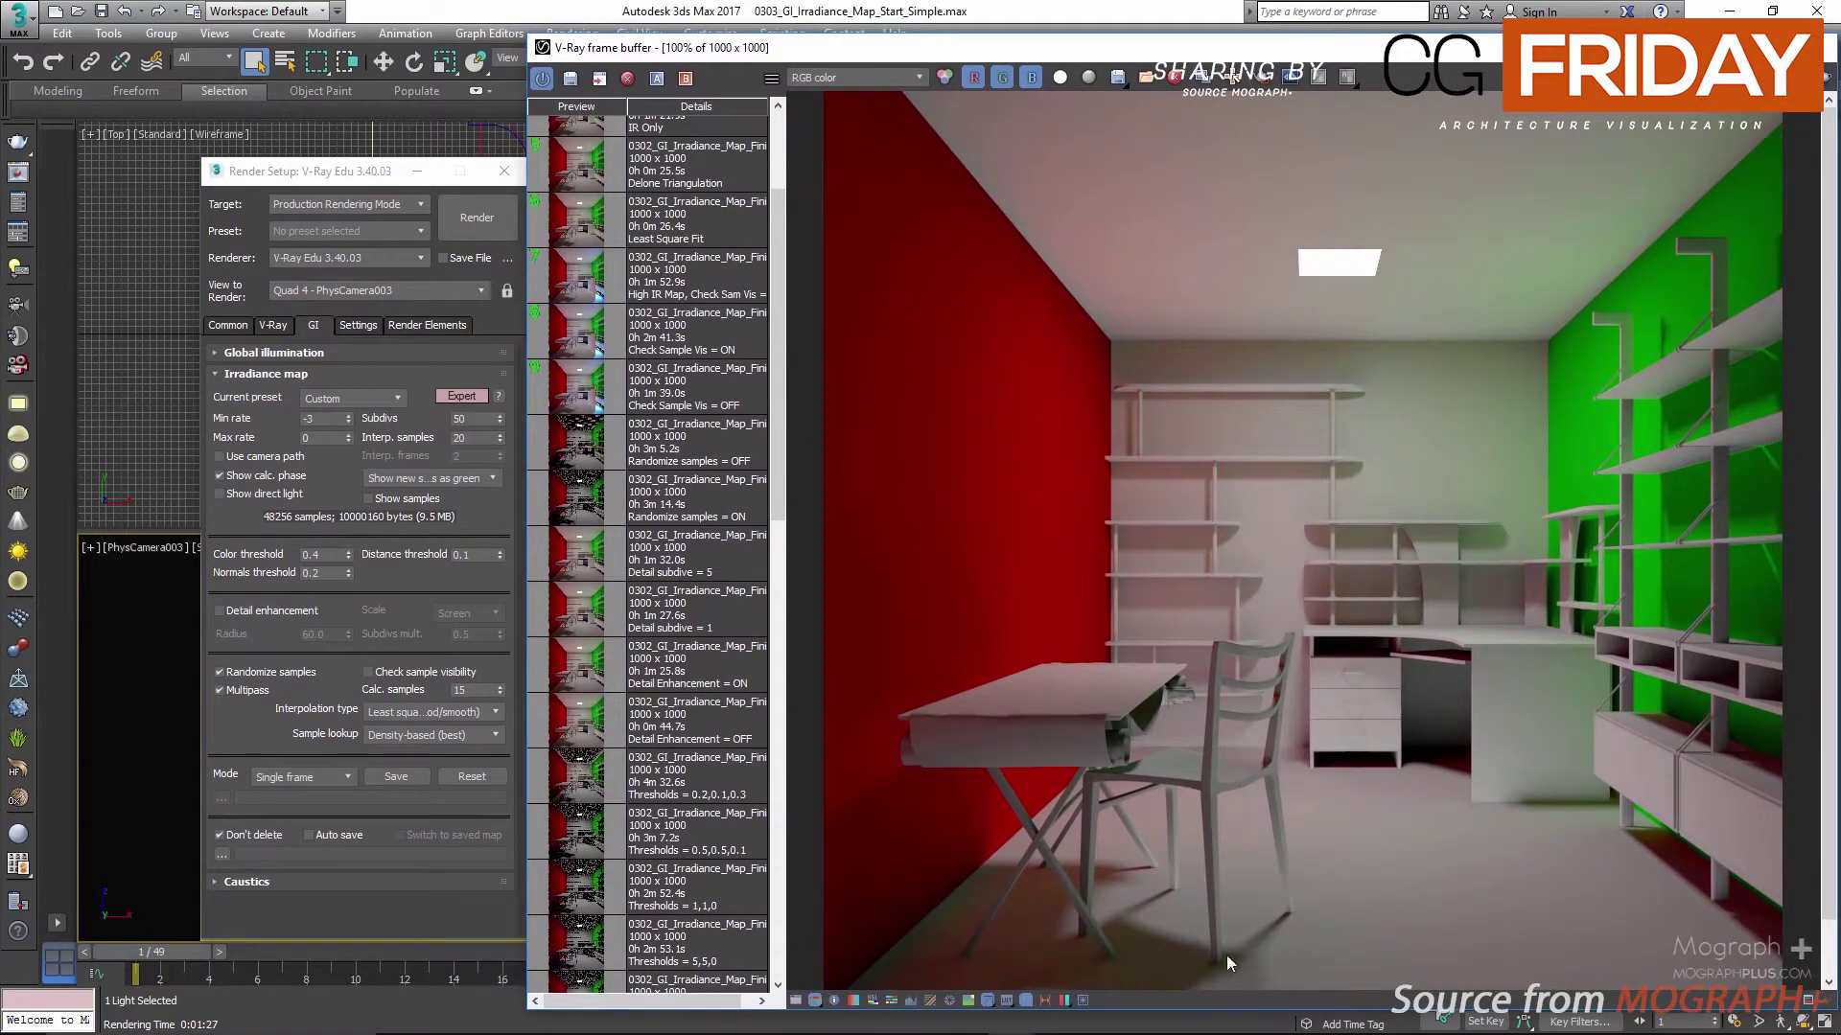
double_click(1215, 1015)
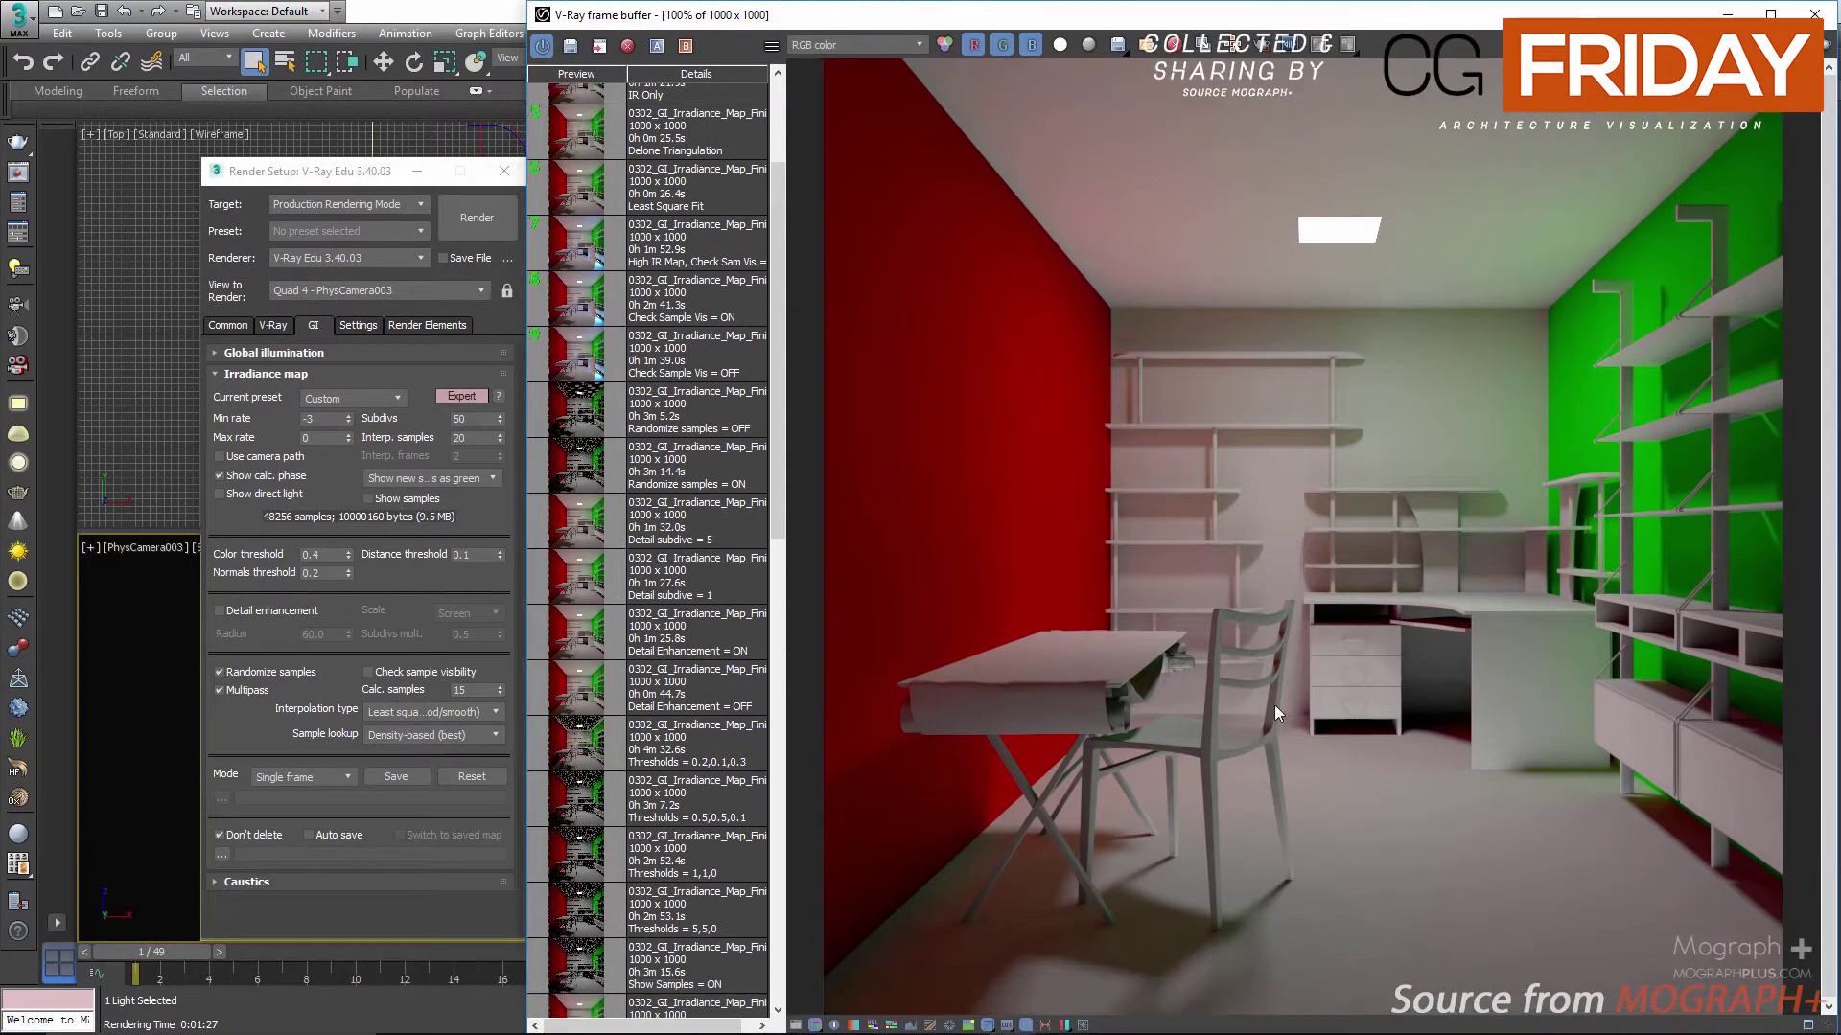
drag(378, 174, 334, 175)
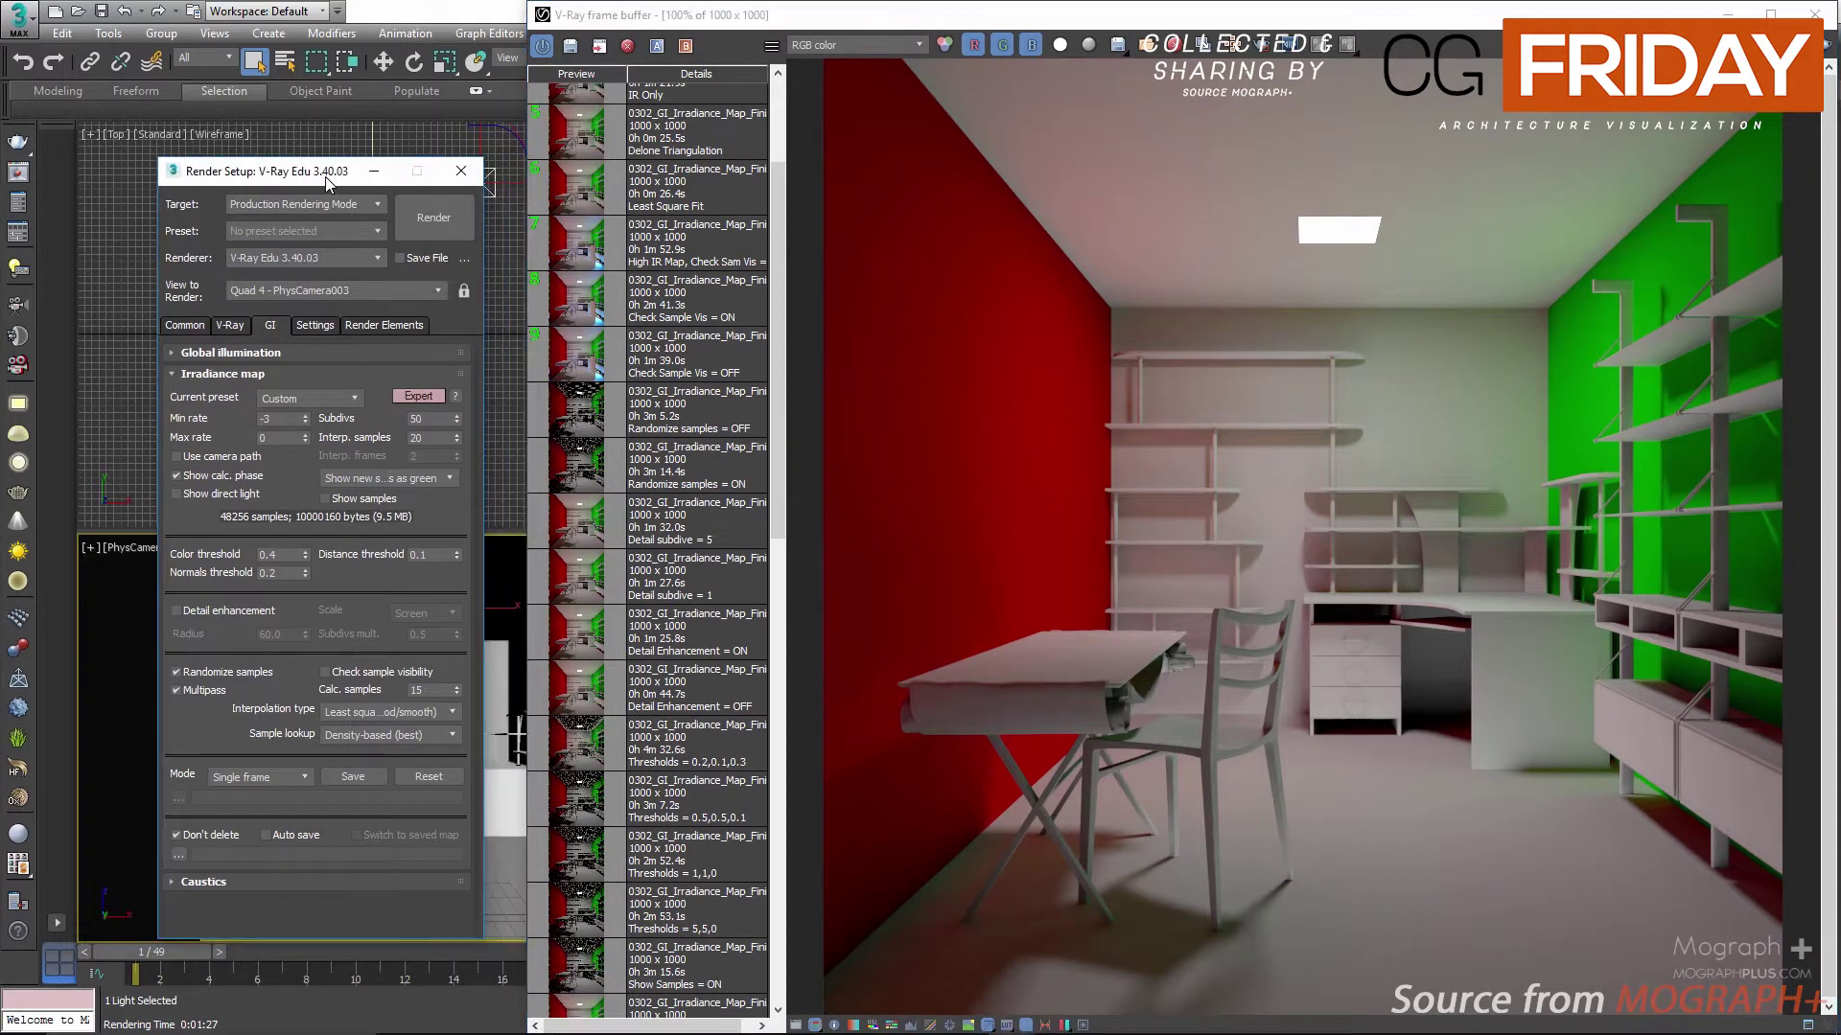
Step: Find the two min/max rate test renders, -7,-4 and -3,0, in the frame buffer history and load them for comparison
click(230, 326)
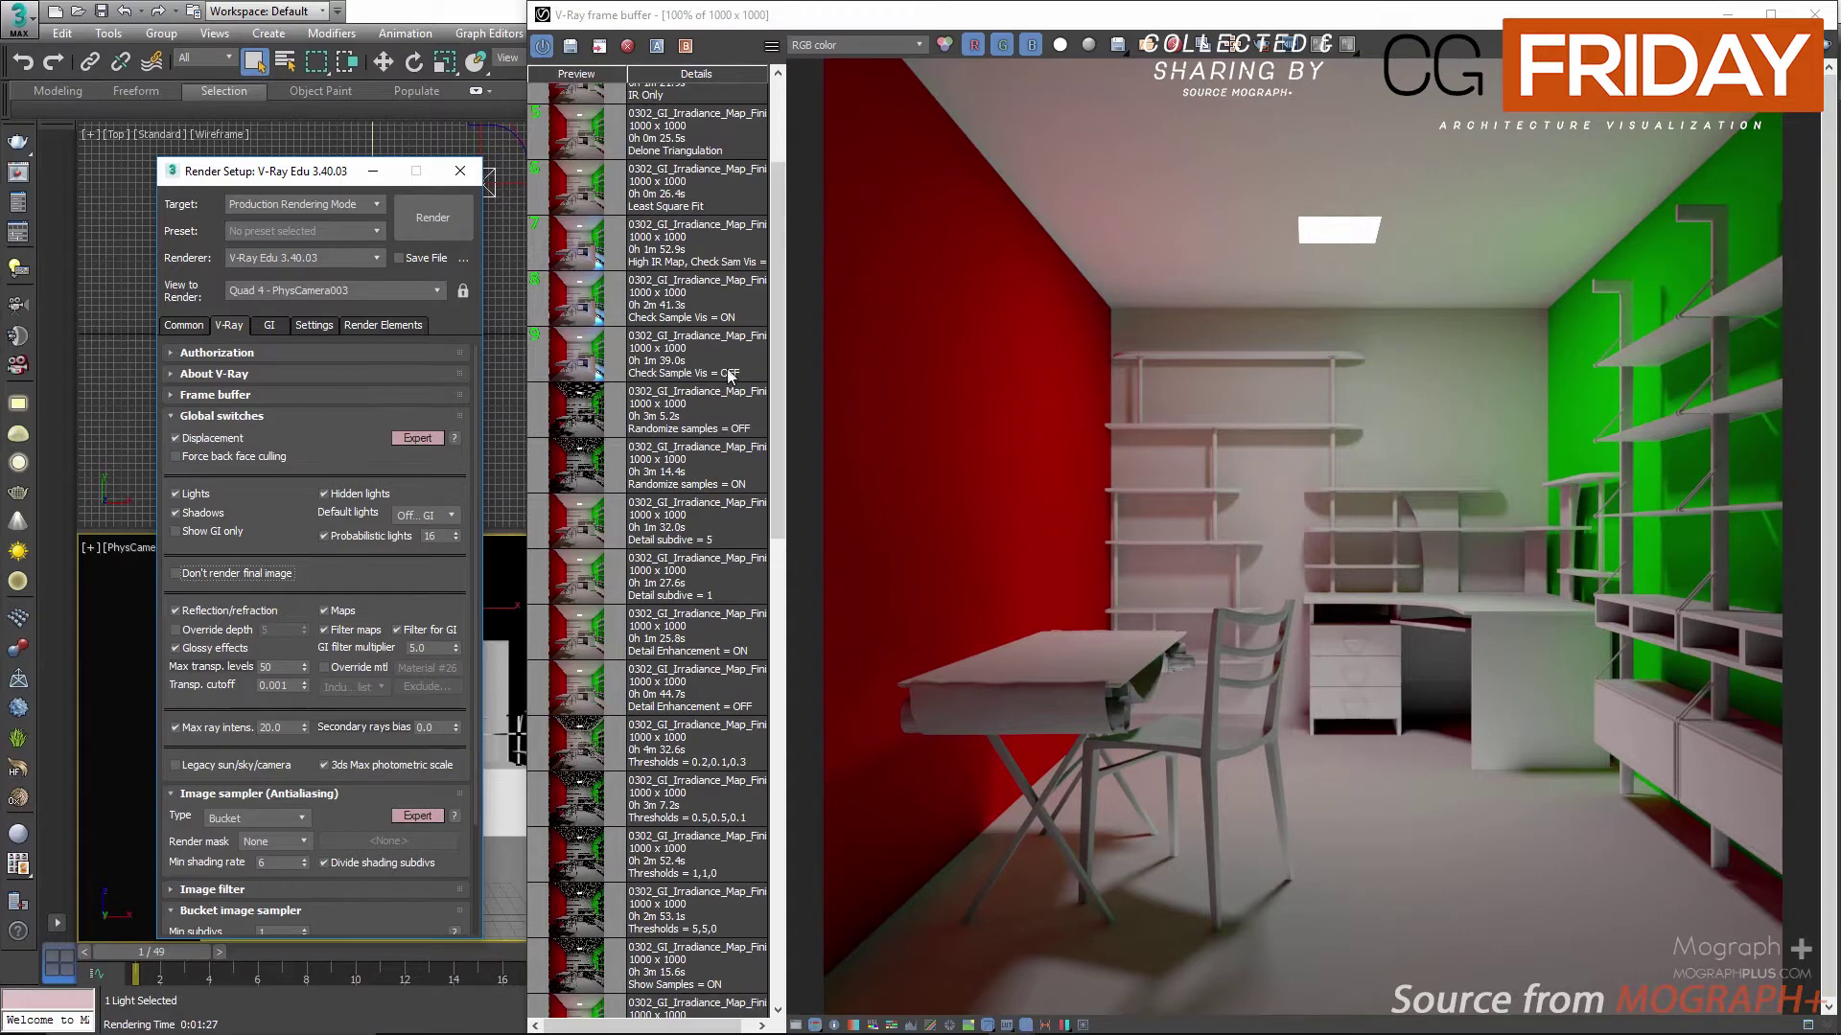
click(269, 325)
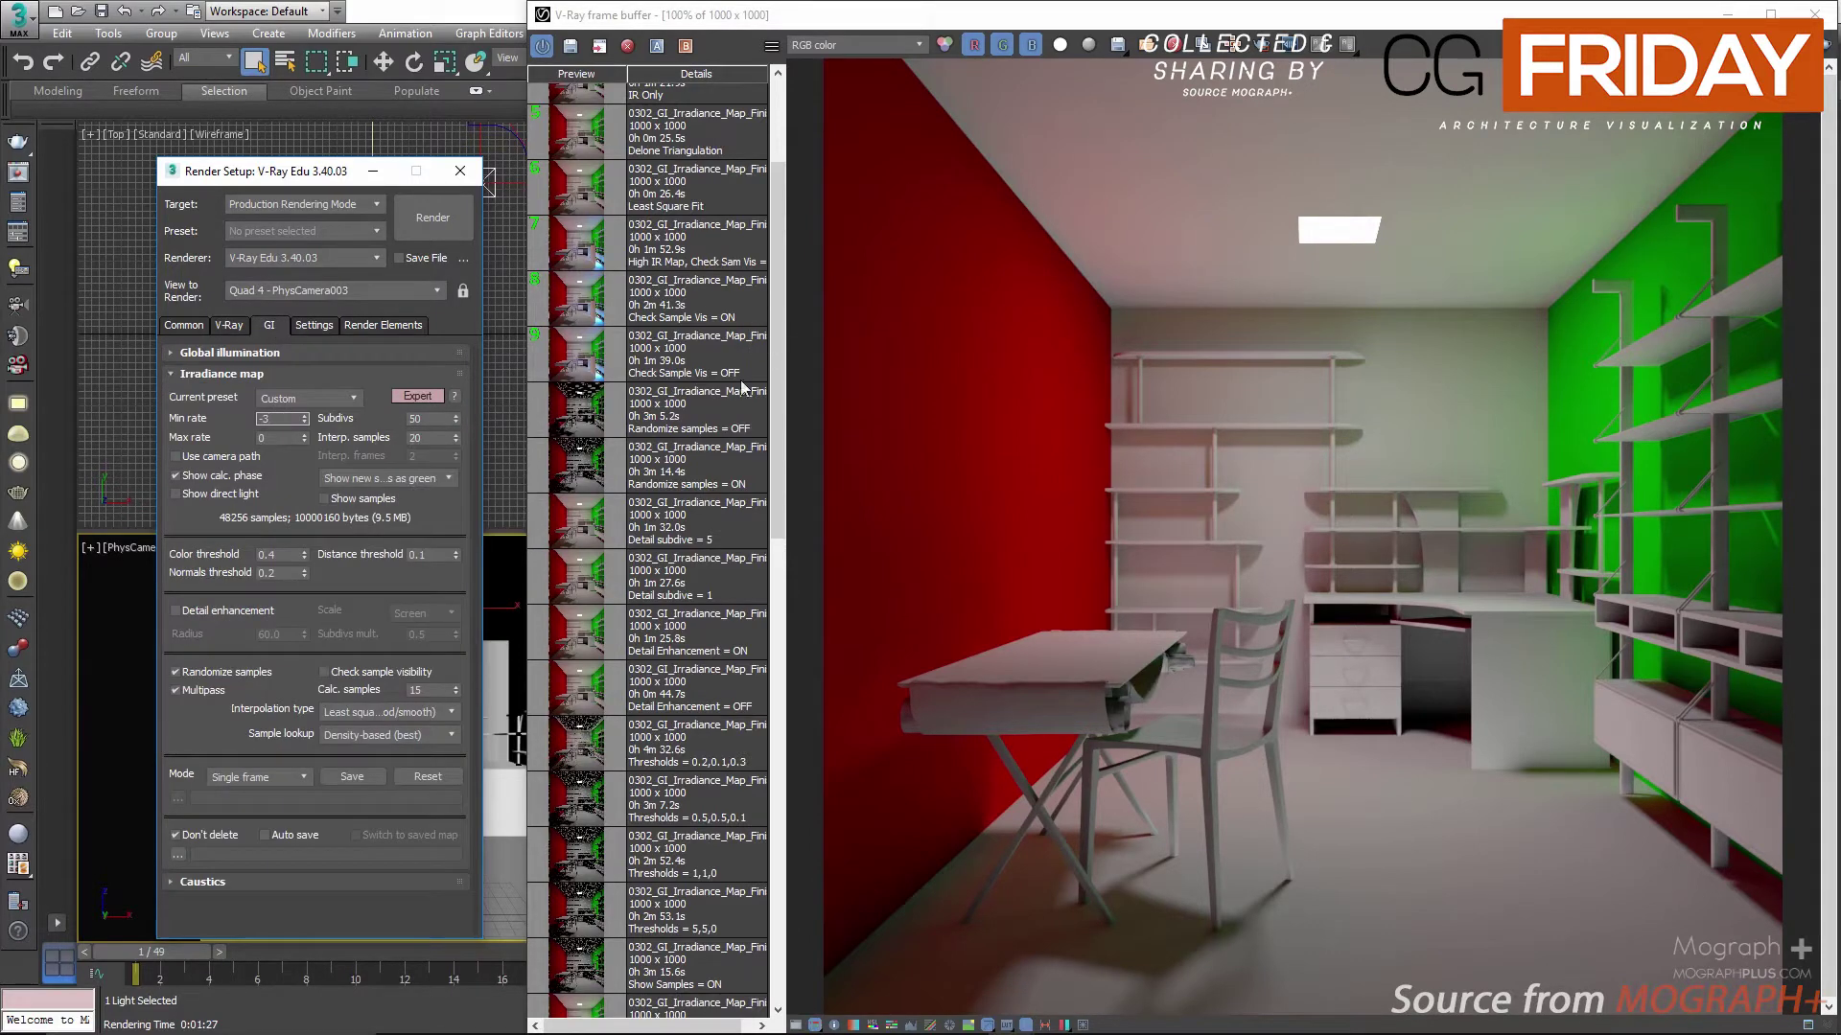
drag(775, 318, 796, 781)
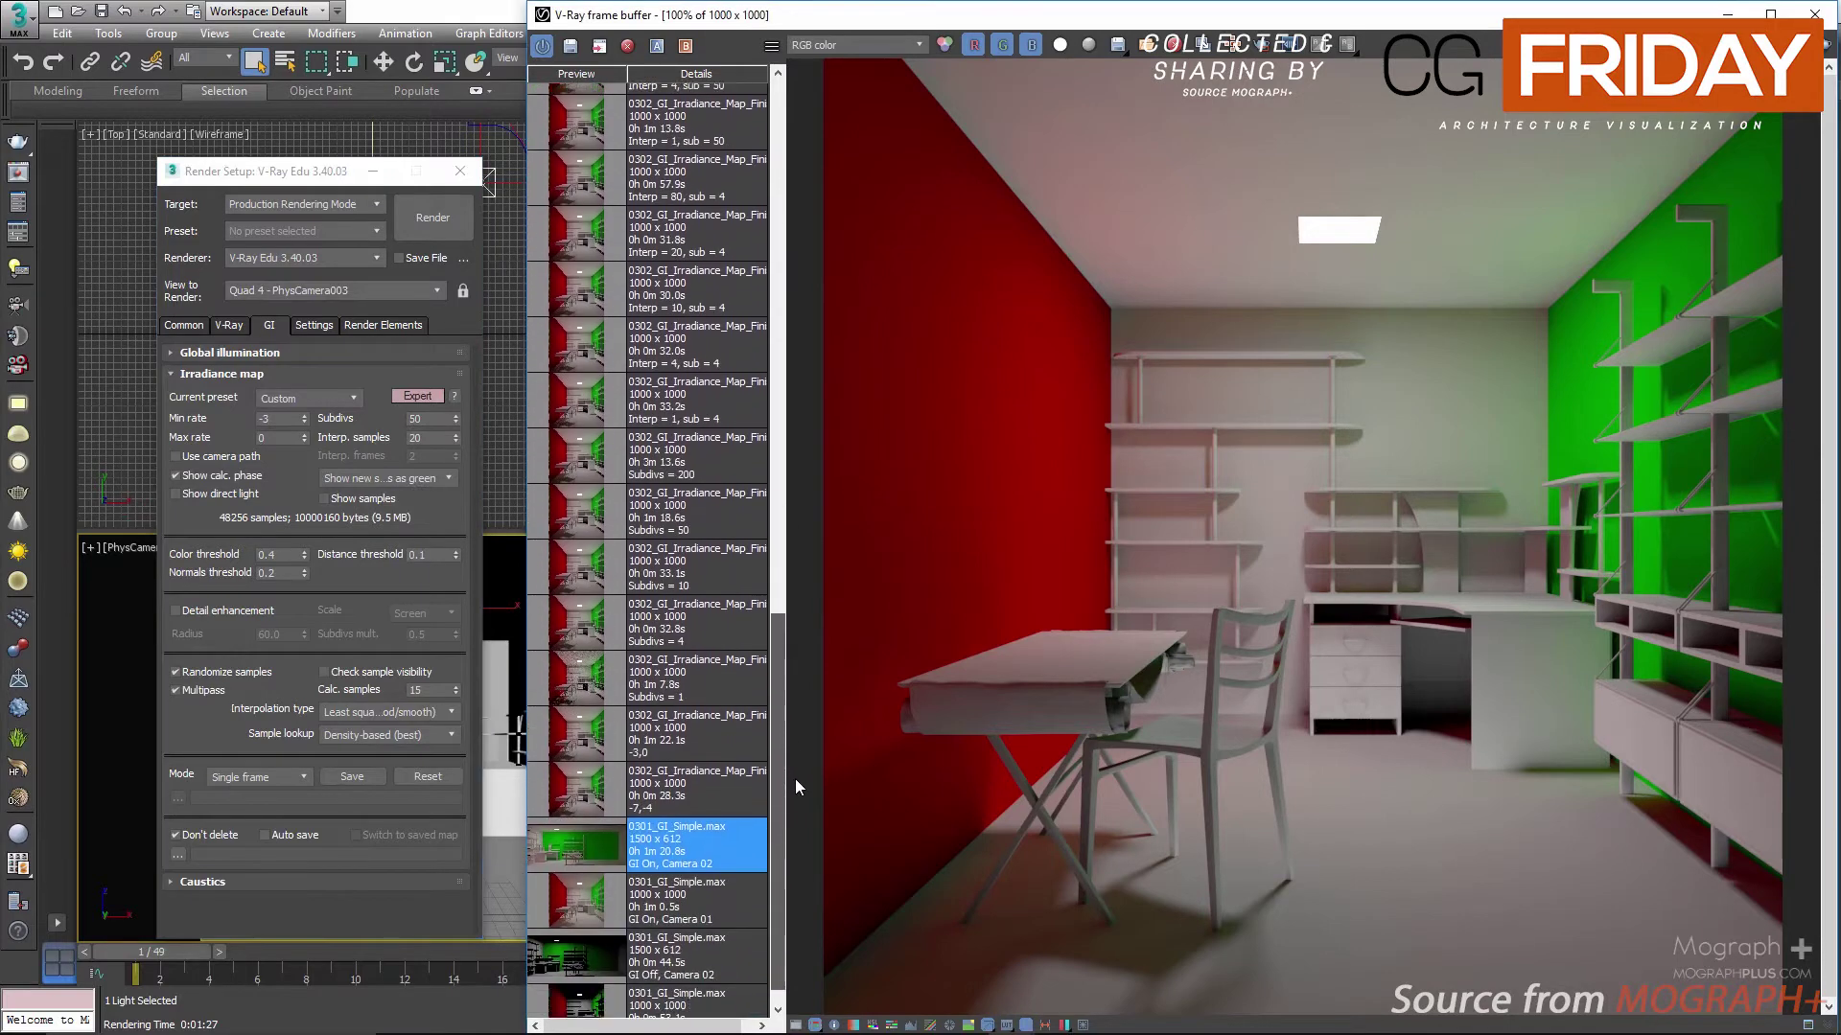
click(716, 767)
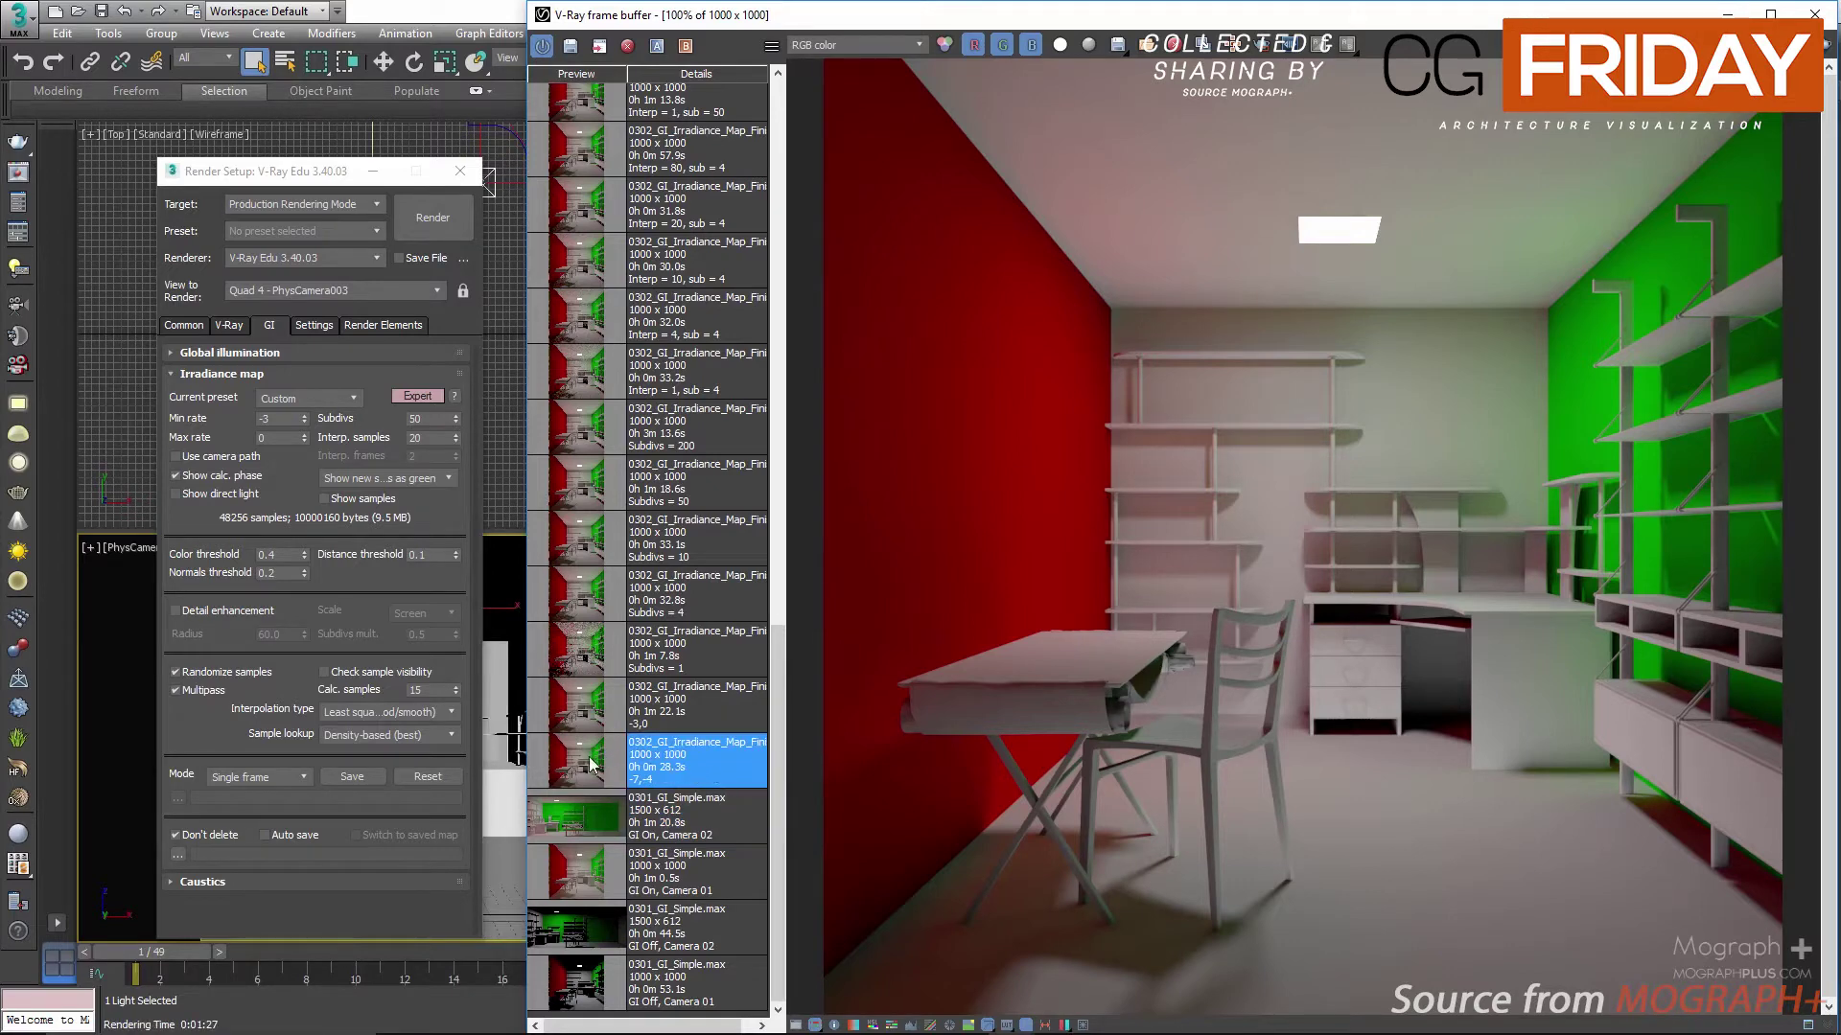
scroll(680, 764, up, 1)
click(697, 764)
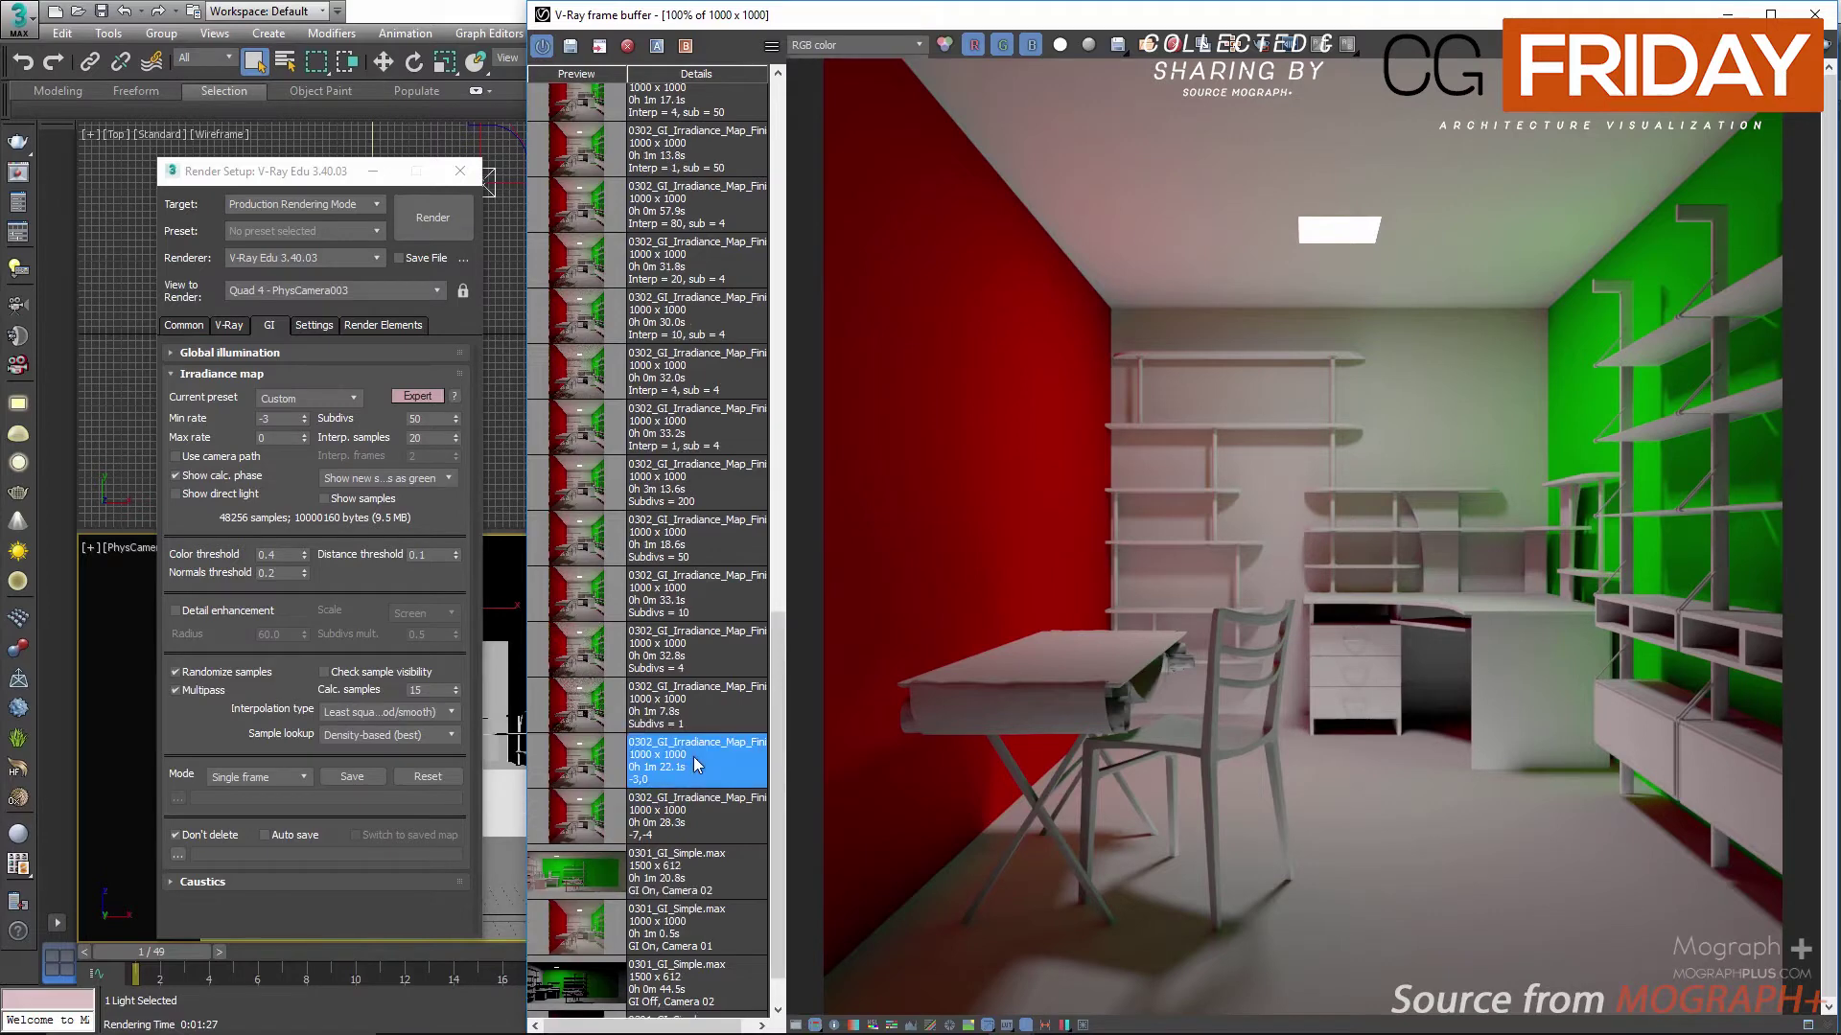
click(604, 836)
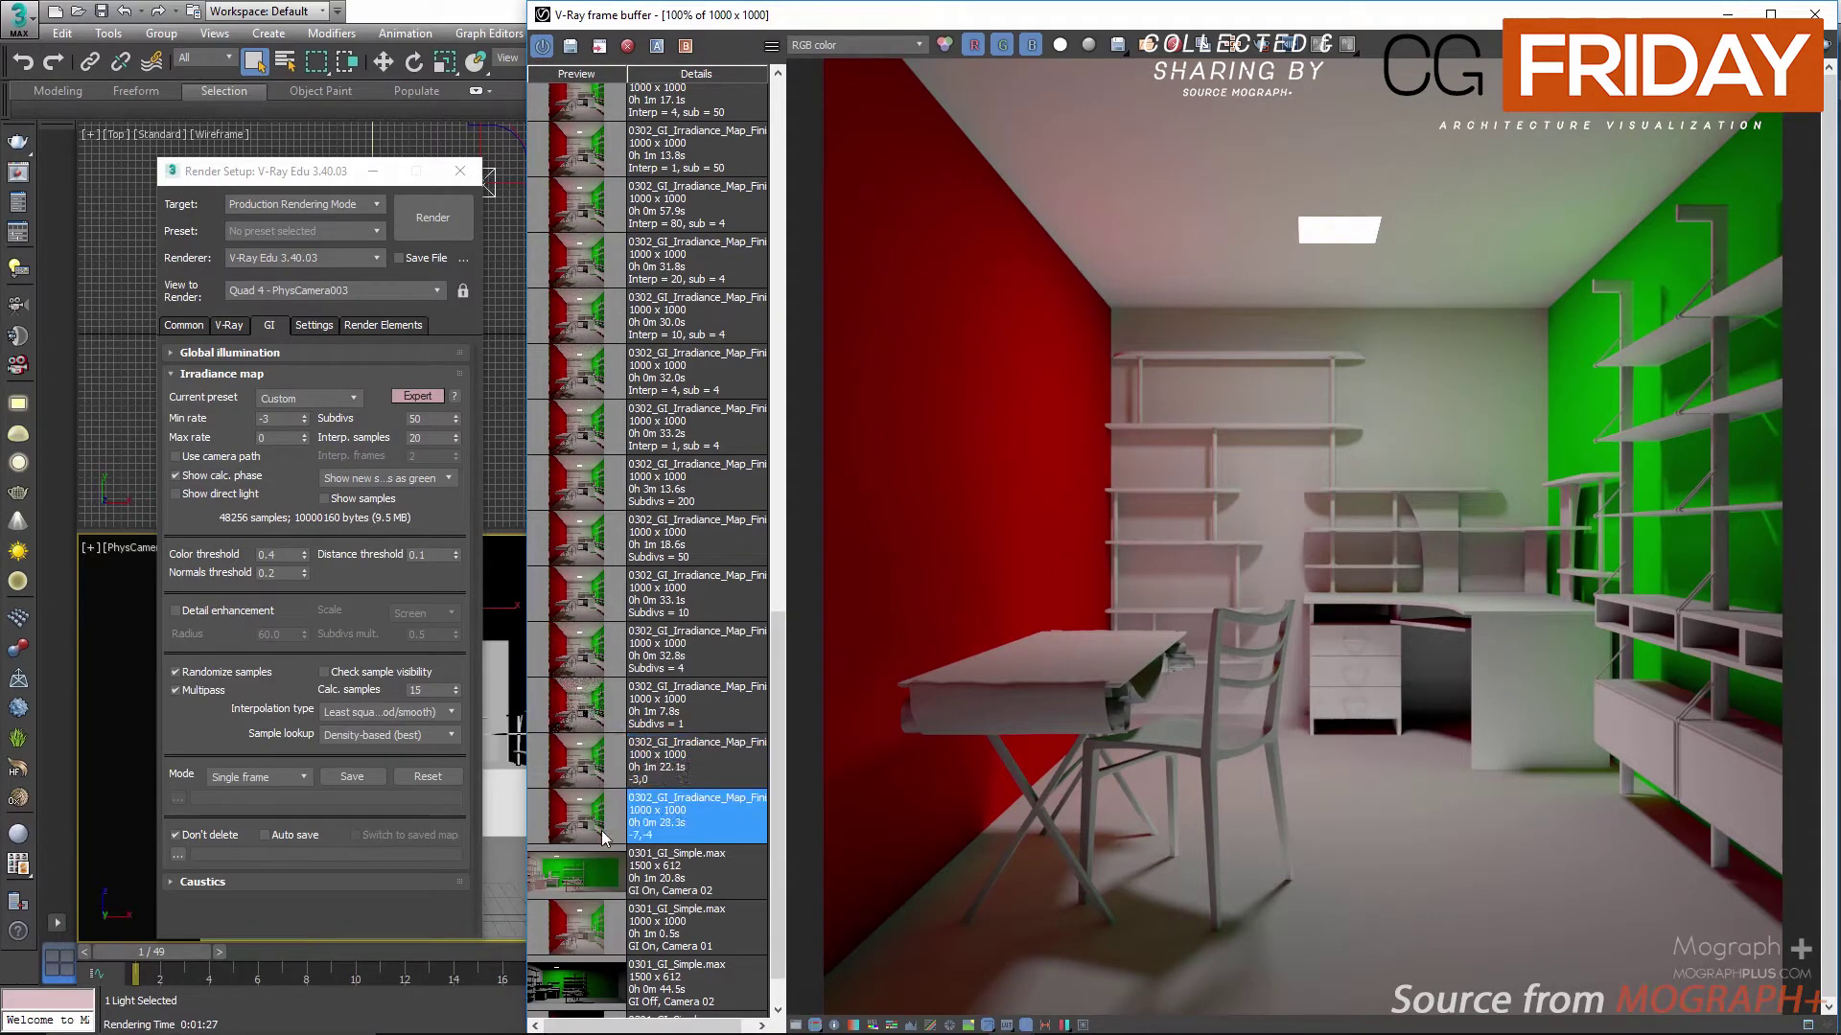
Step: Compare the -7,-4 and -3,0 renders at 400% around the chair and table leg shadows and the base of the desk
scroll(1198, 924, up, 4)
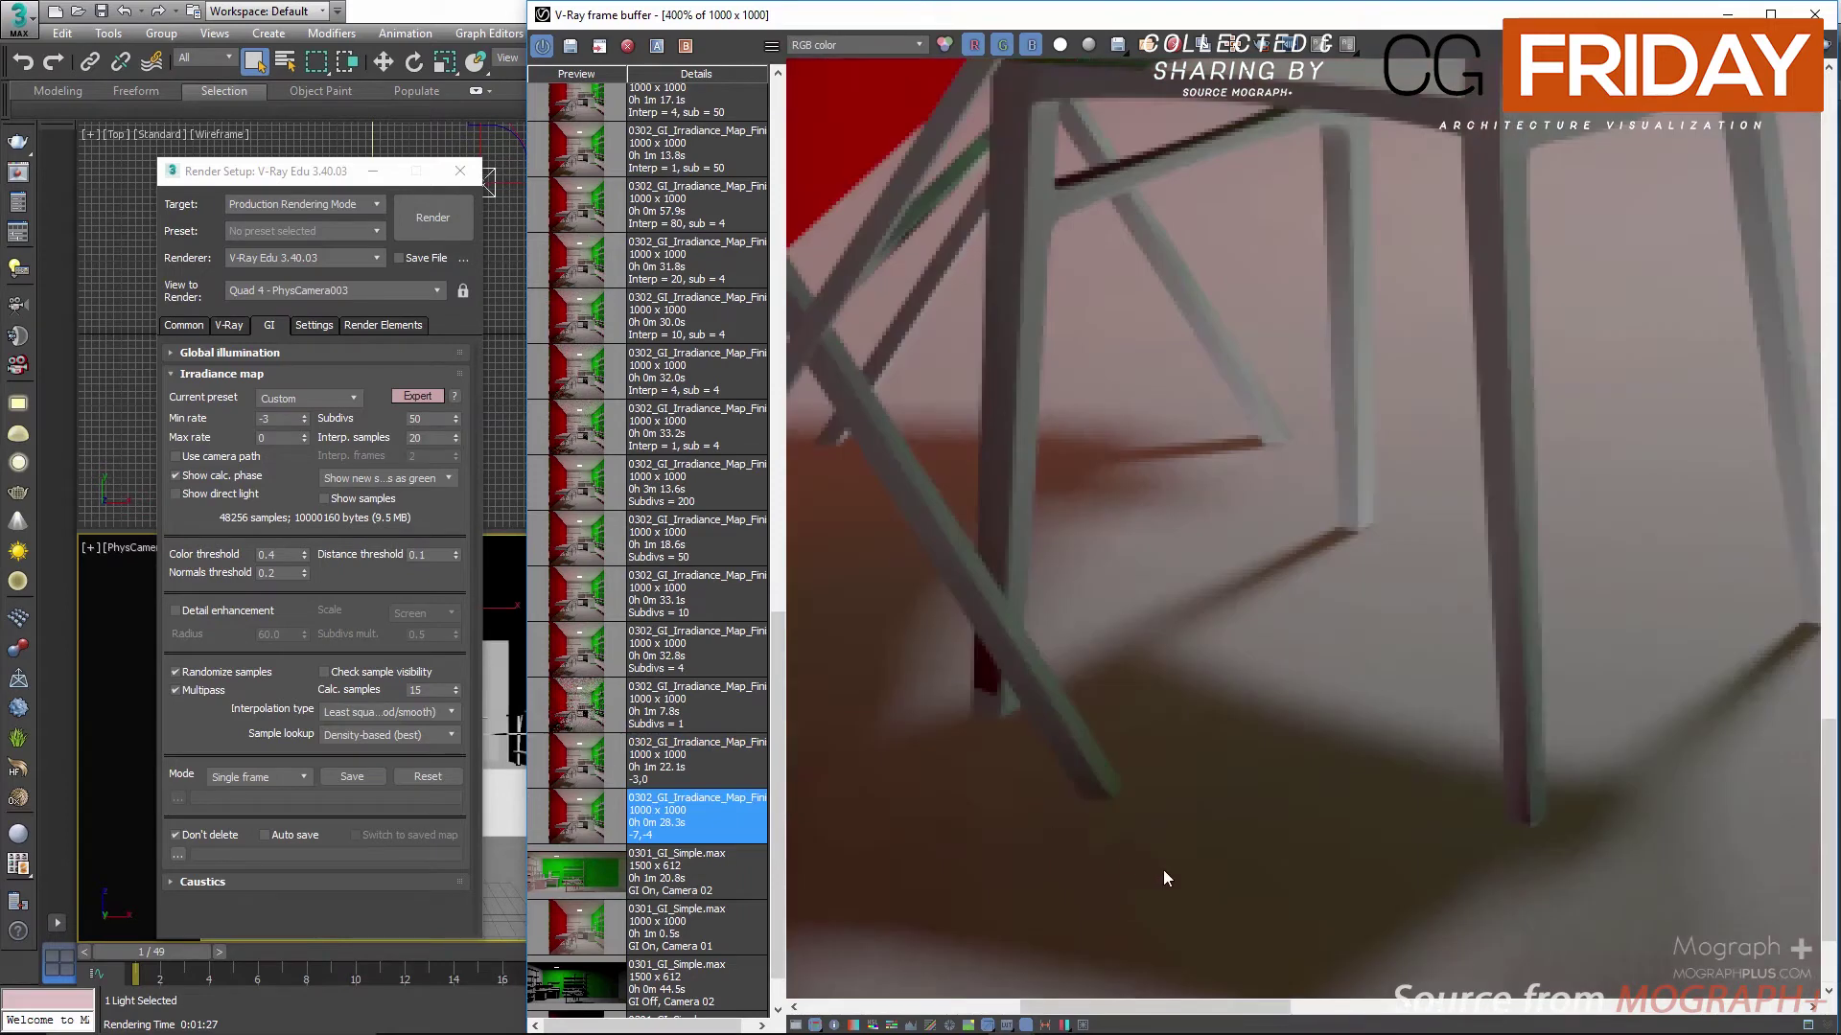
middle_drag(1163, 870, 1161, 688)
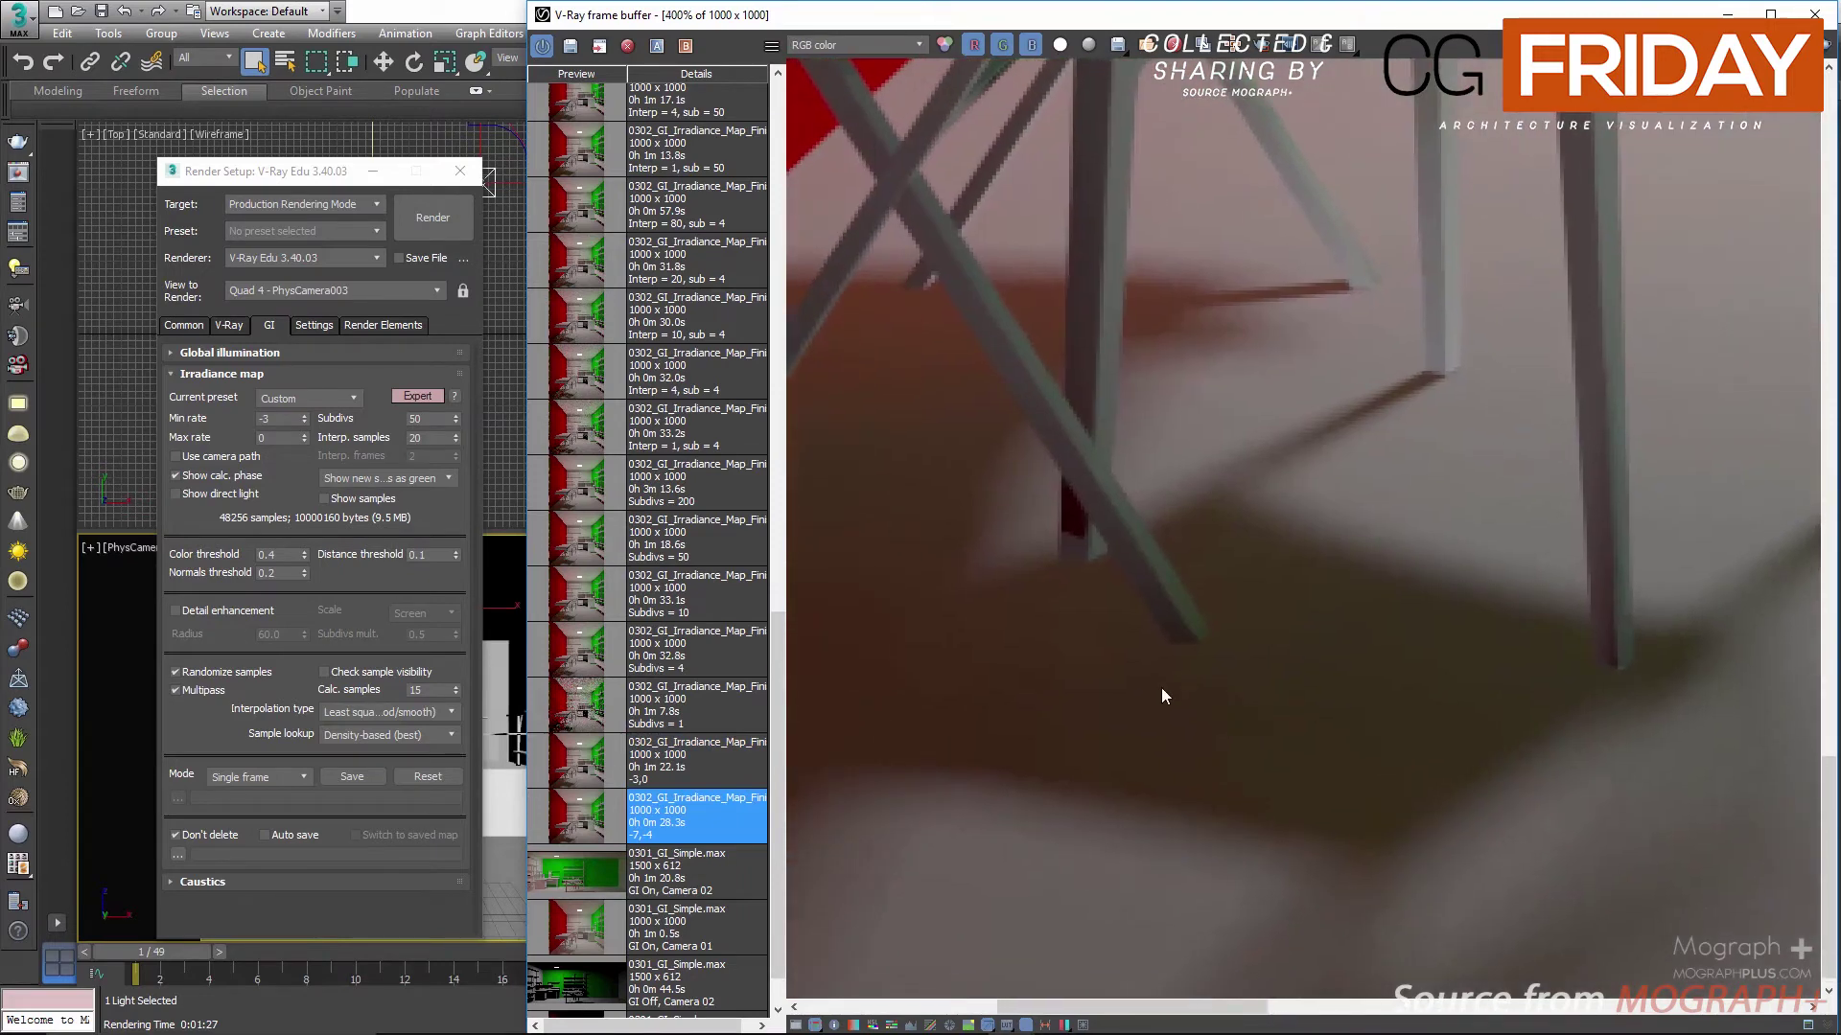
click(576, 776)
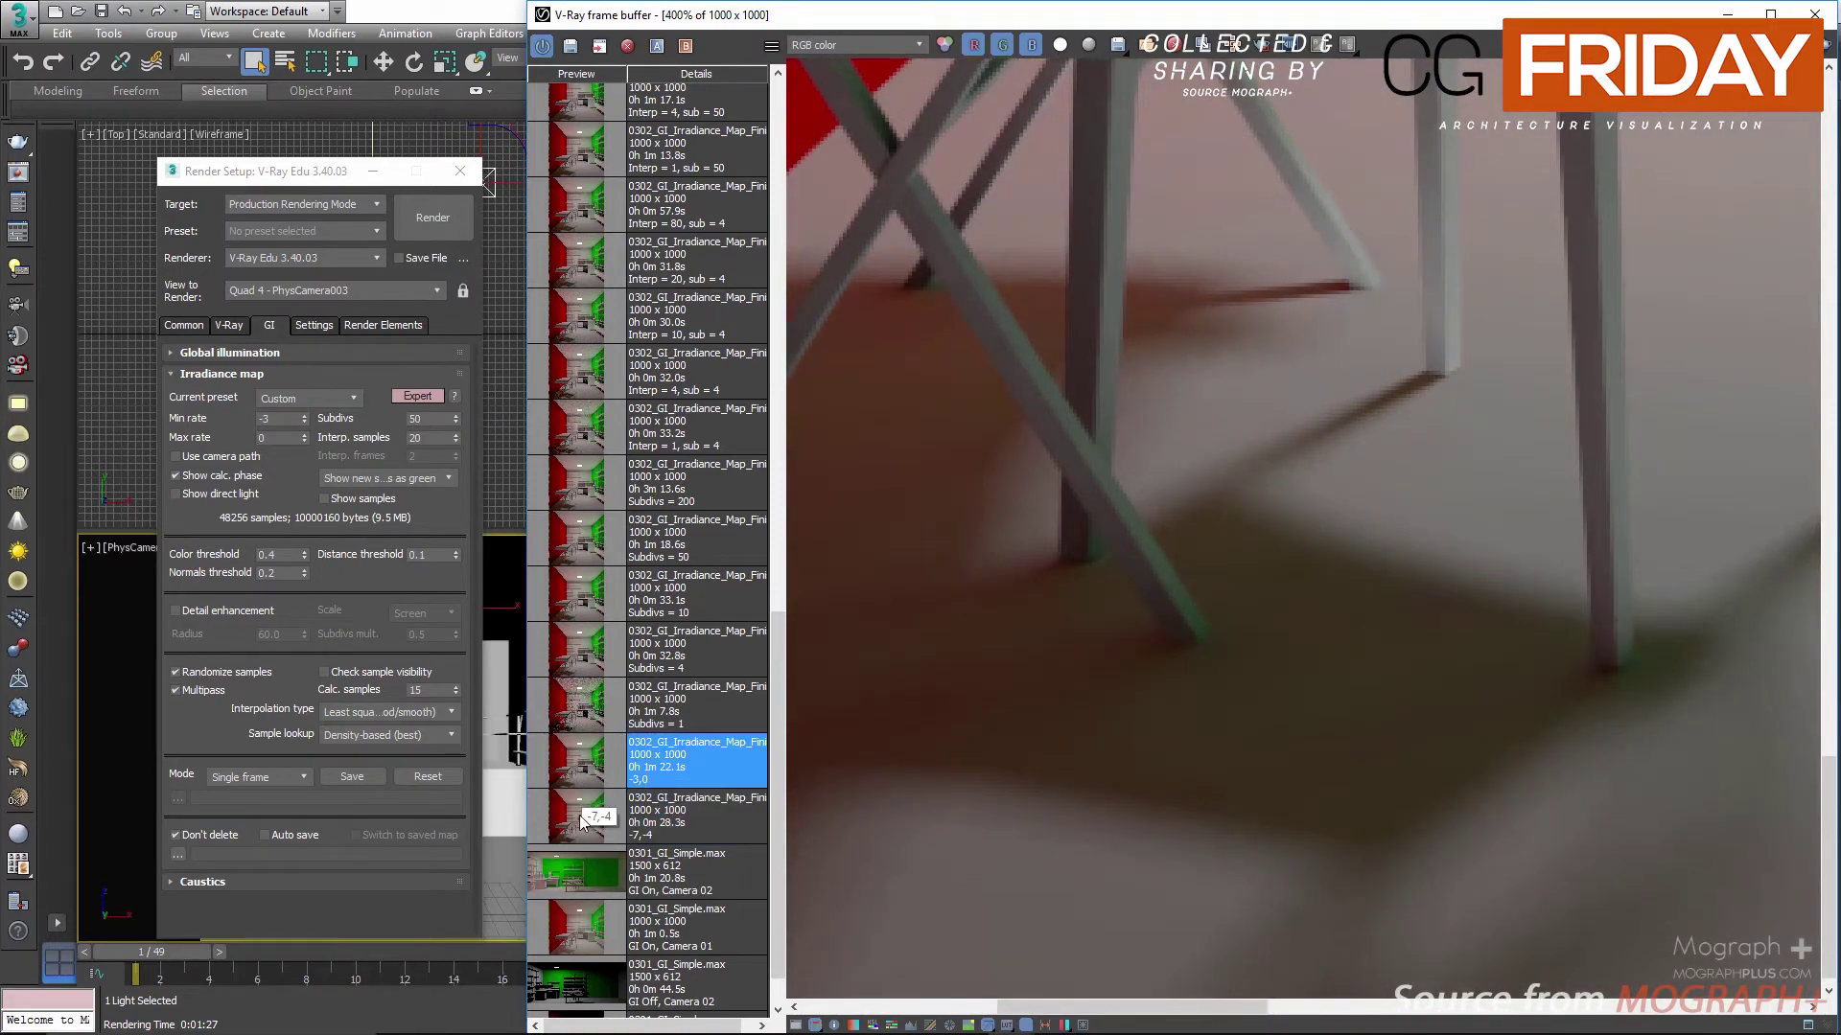
middle_drag(1609, 526, 1005, 579)
double_click(573, 803)
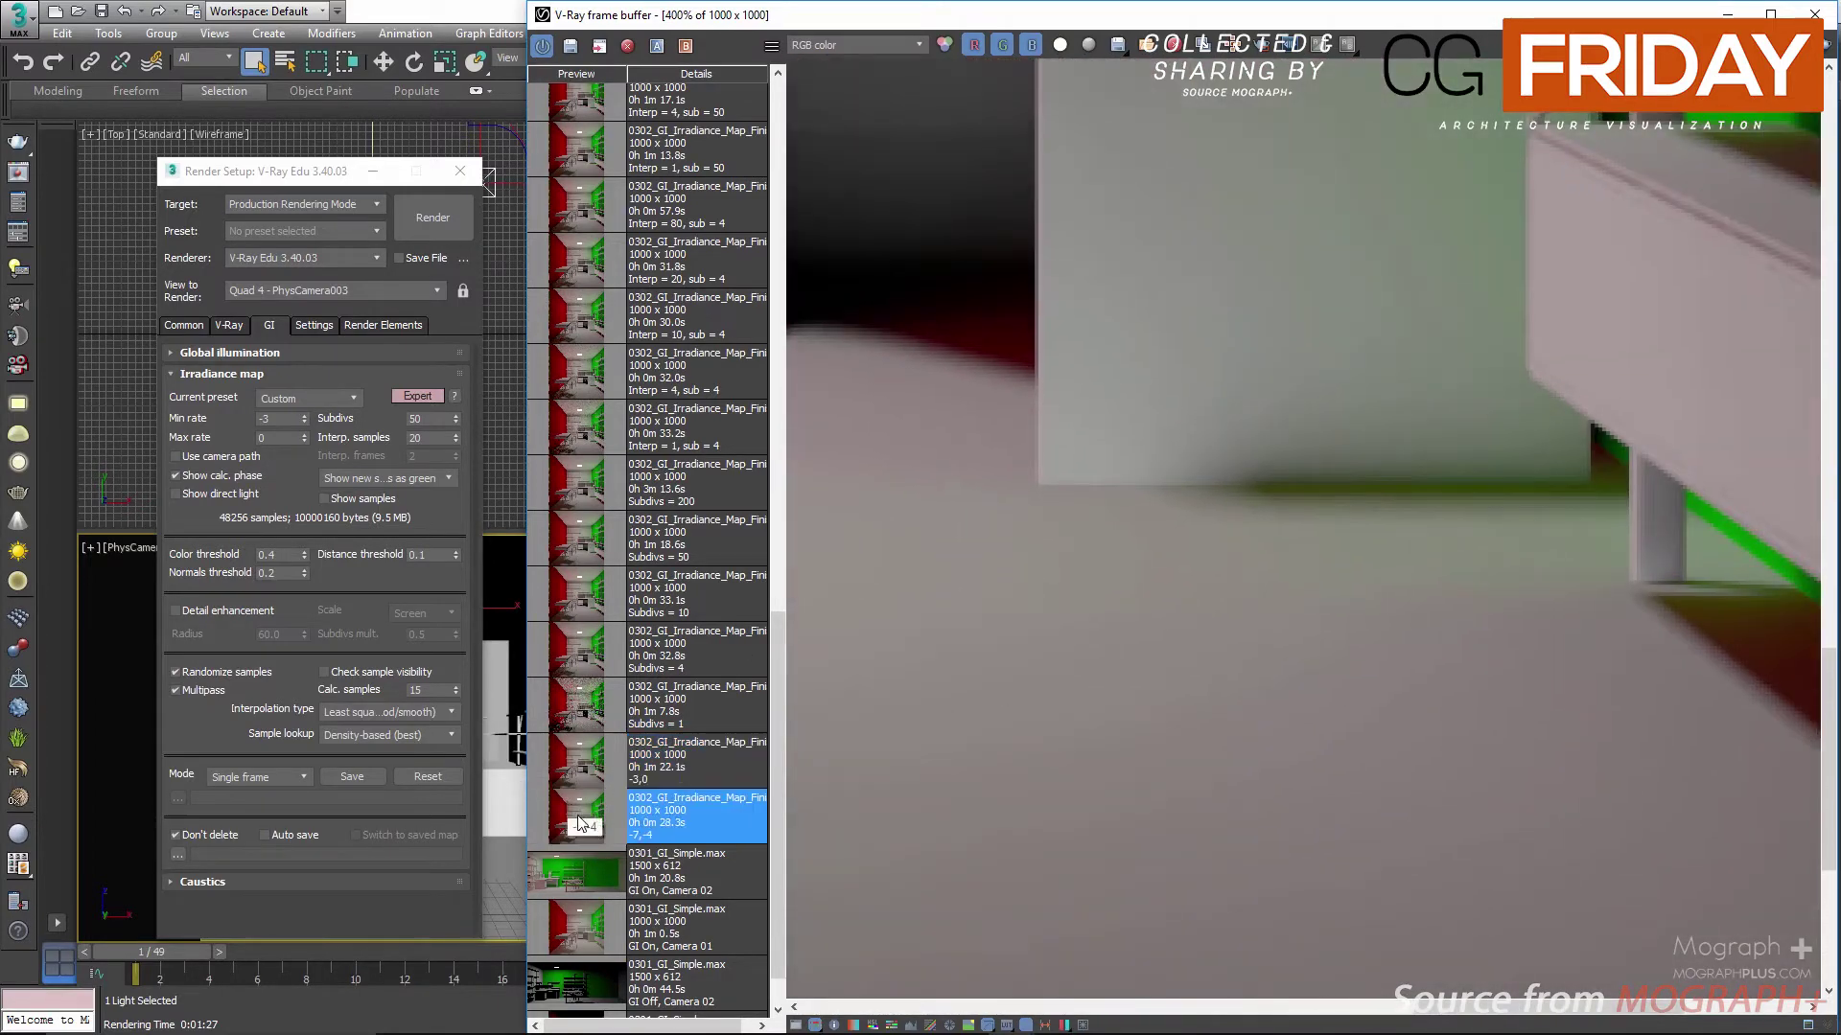
double_click(583, 779)
Step: Compare the -3,0 and -7,-4 renders on the compartments above the back desk, magnified to 400% and 800%
scroll(1310, 535, down, 1)
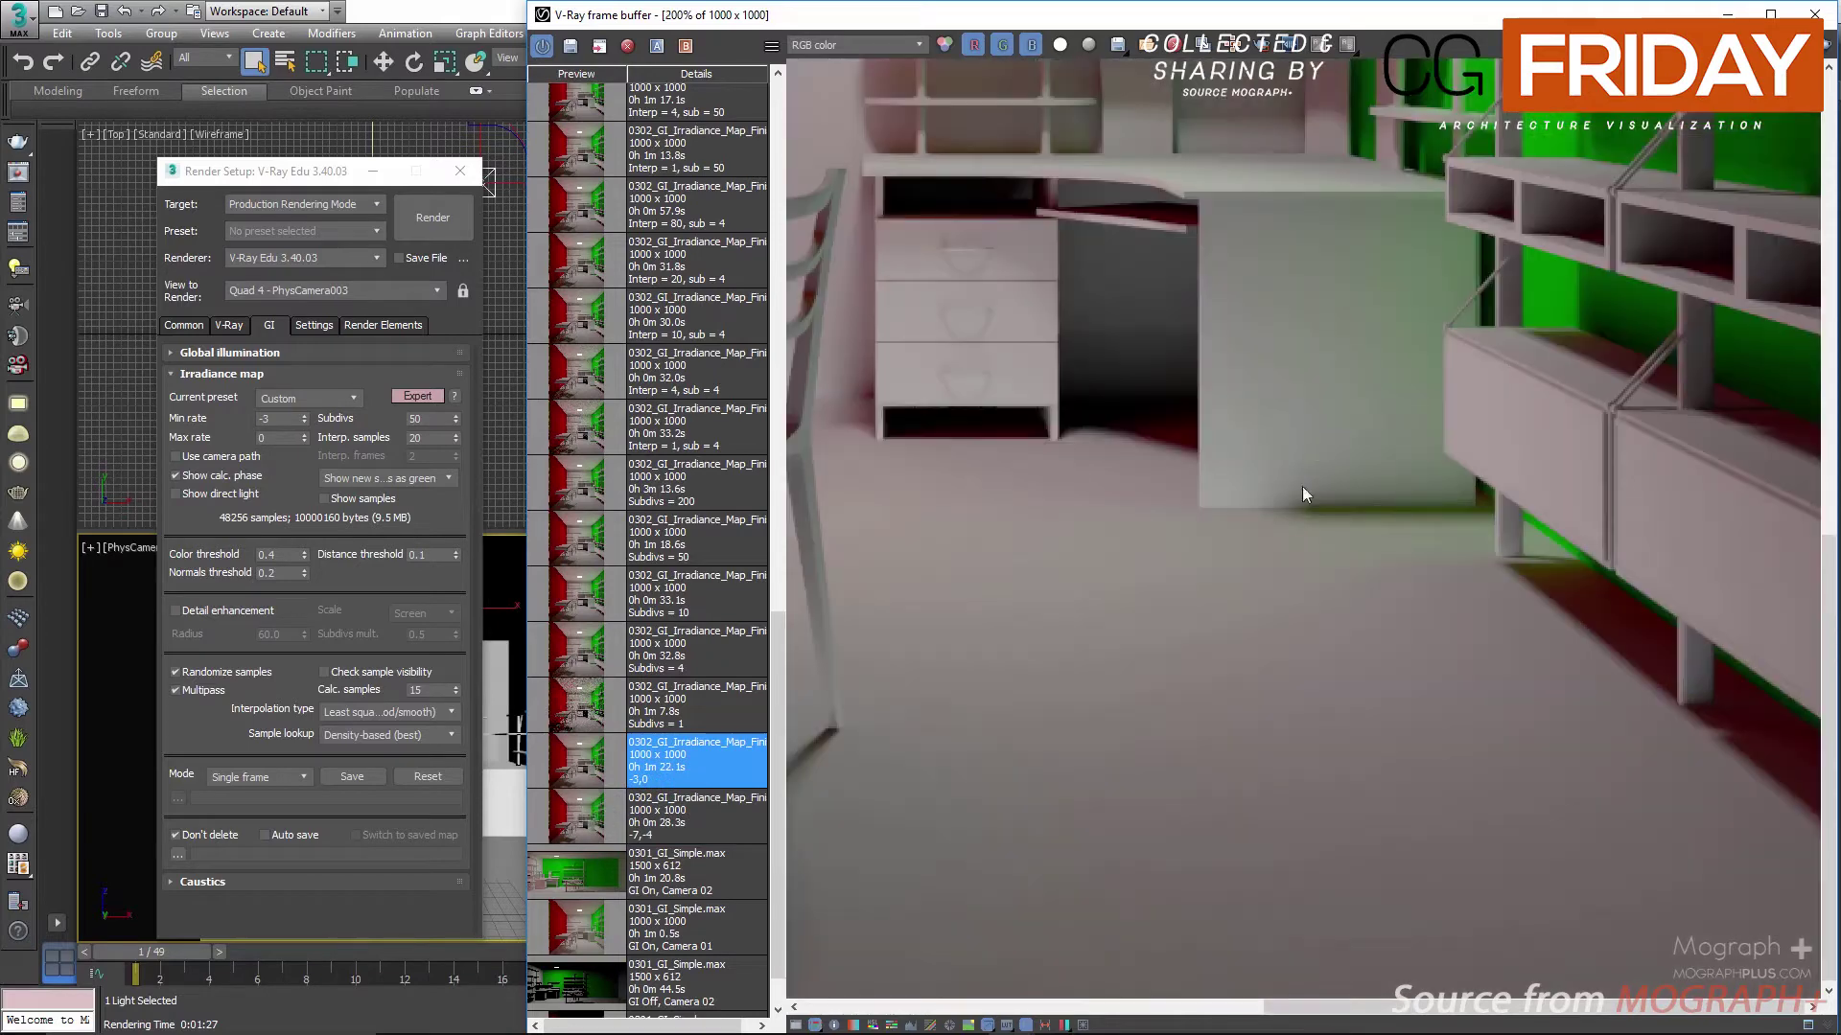
middle_drag(1302, 486, 1313, 721)
scroll(1288, 405, up, 1)
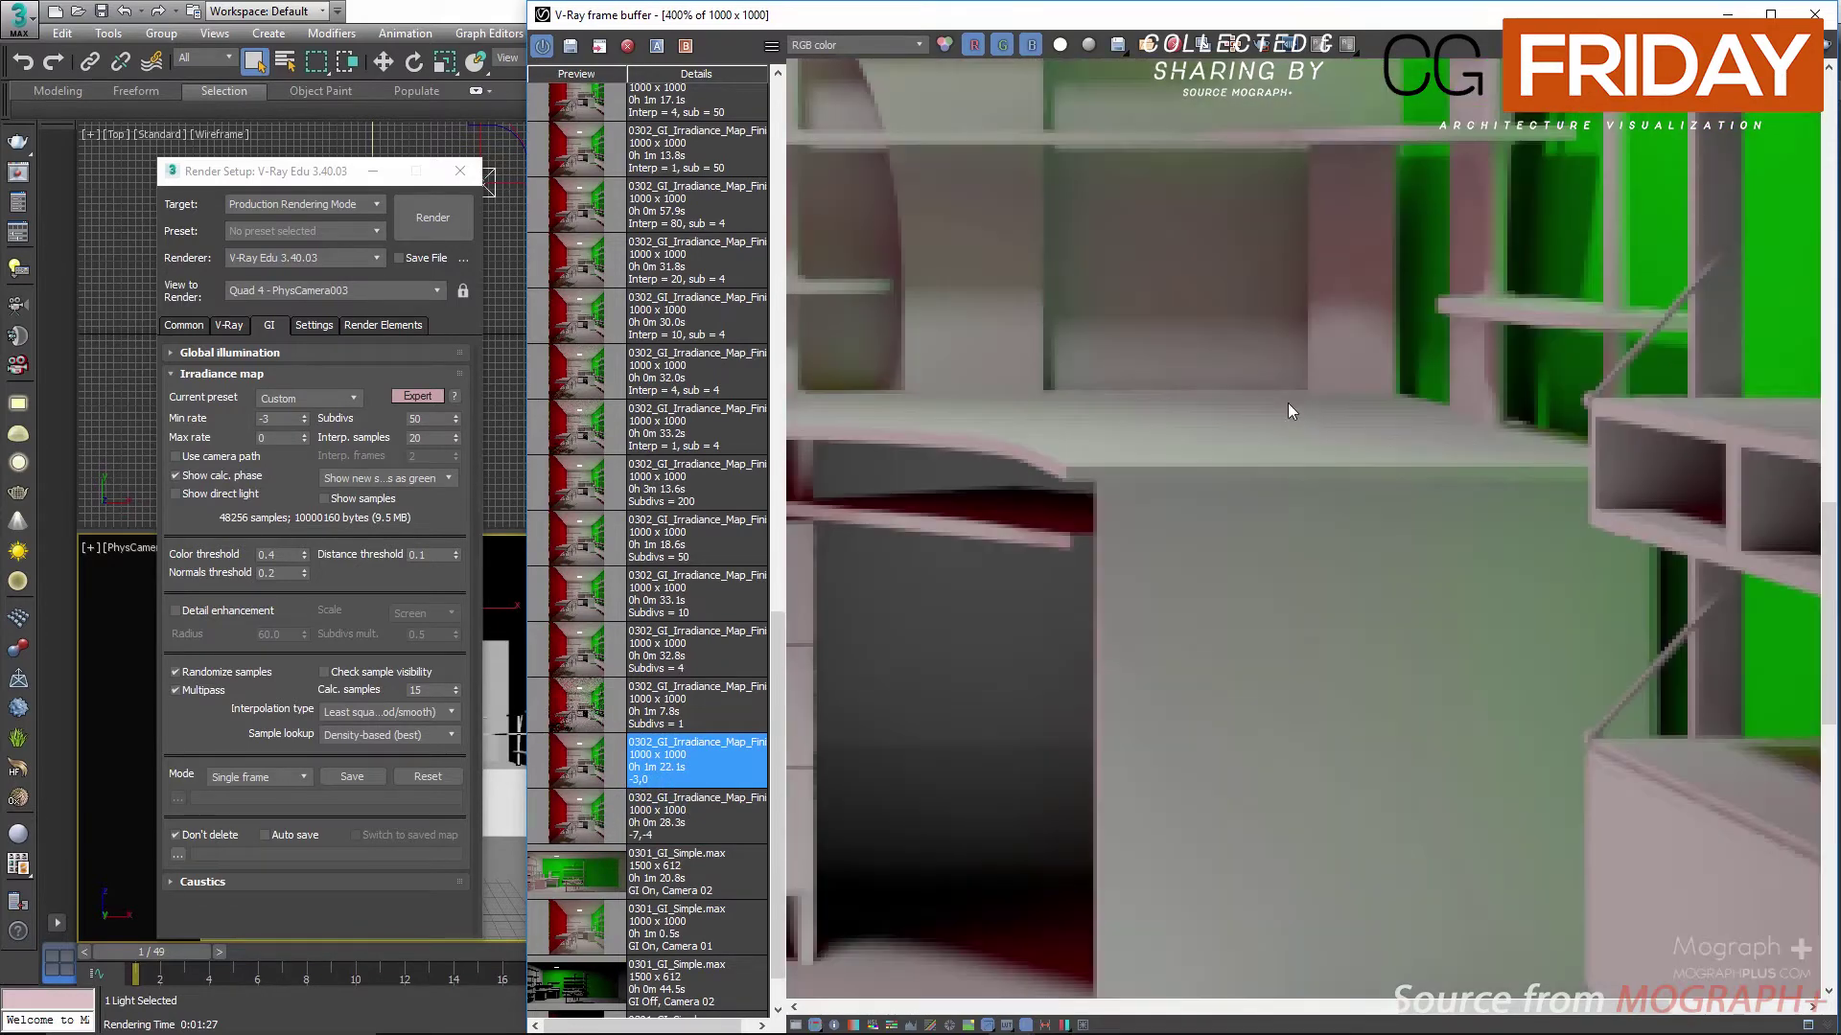
double_click(580, 819)
scroll(1194, 330, up, 1)
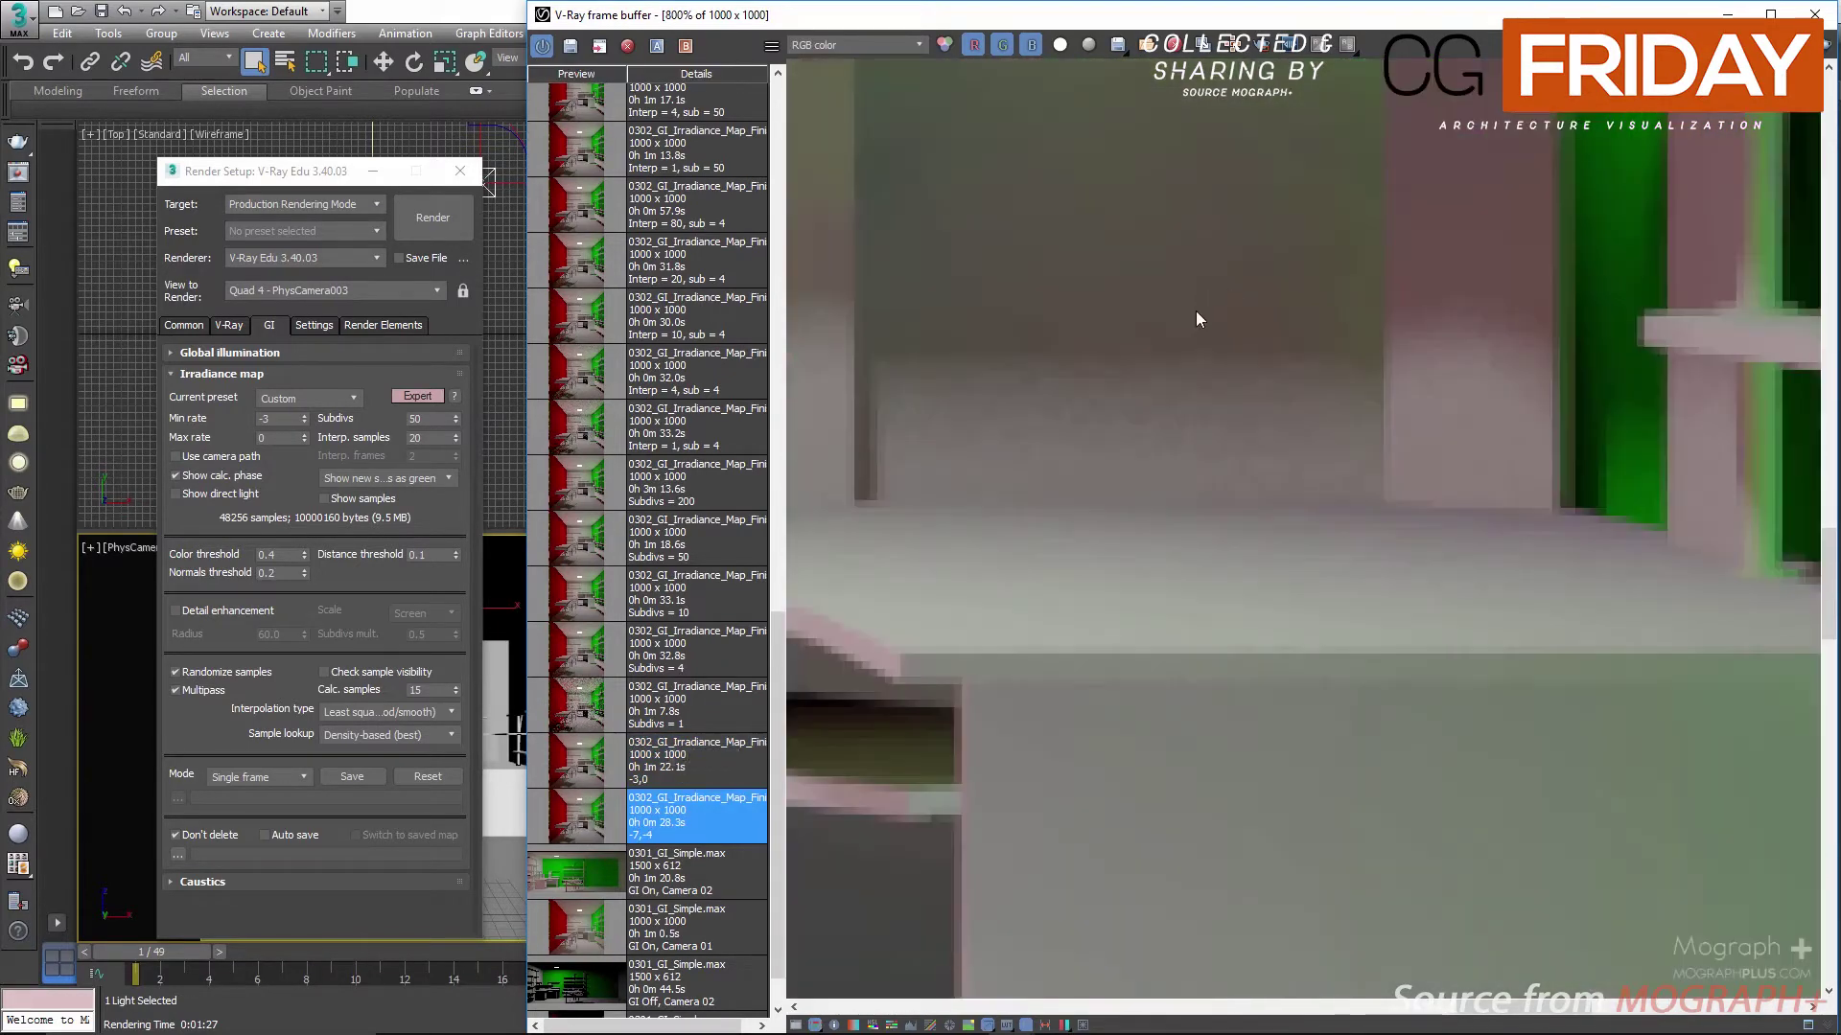
middle_drag(1198, 319, 980, 598)
double_click(585, 760)
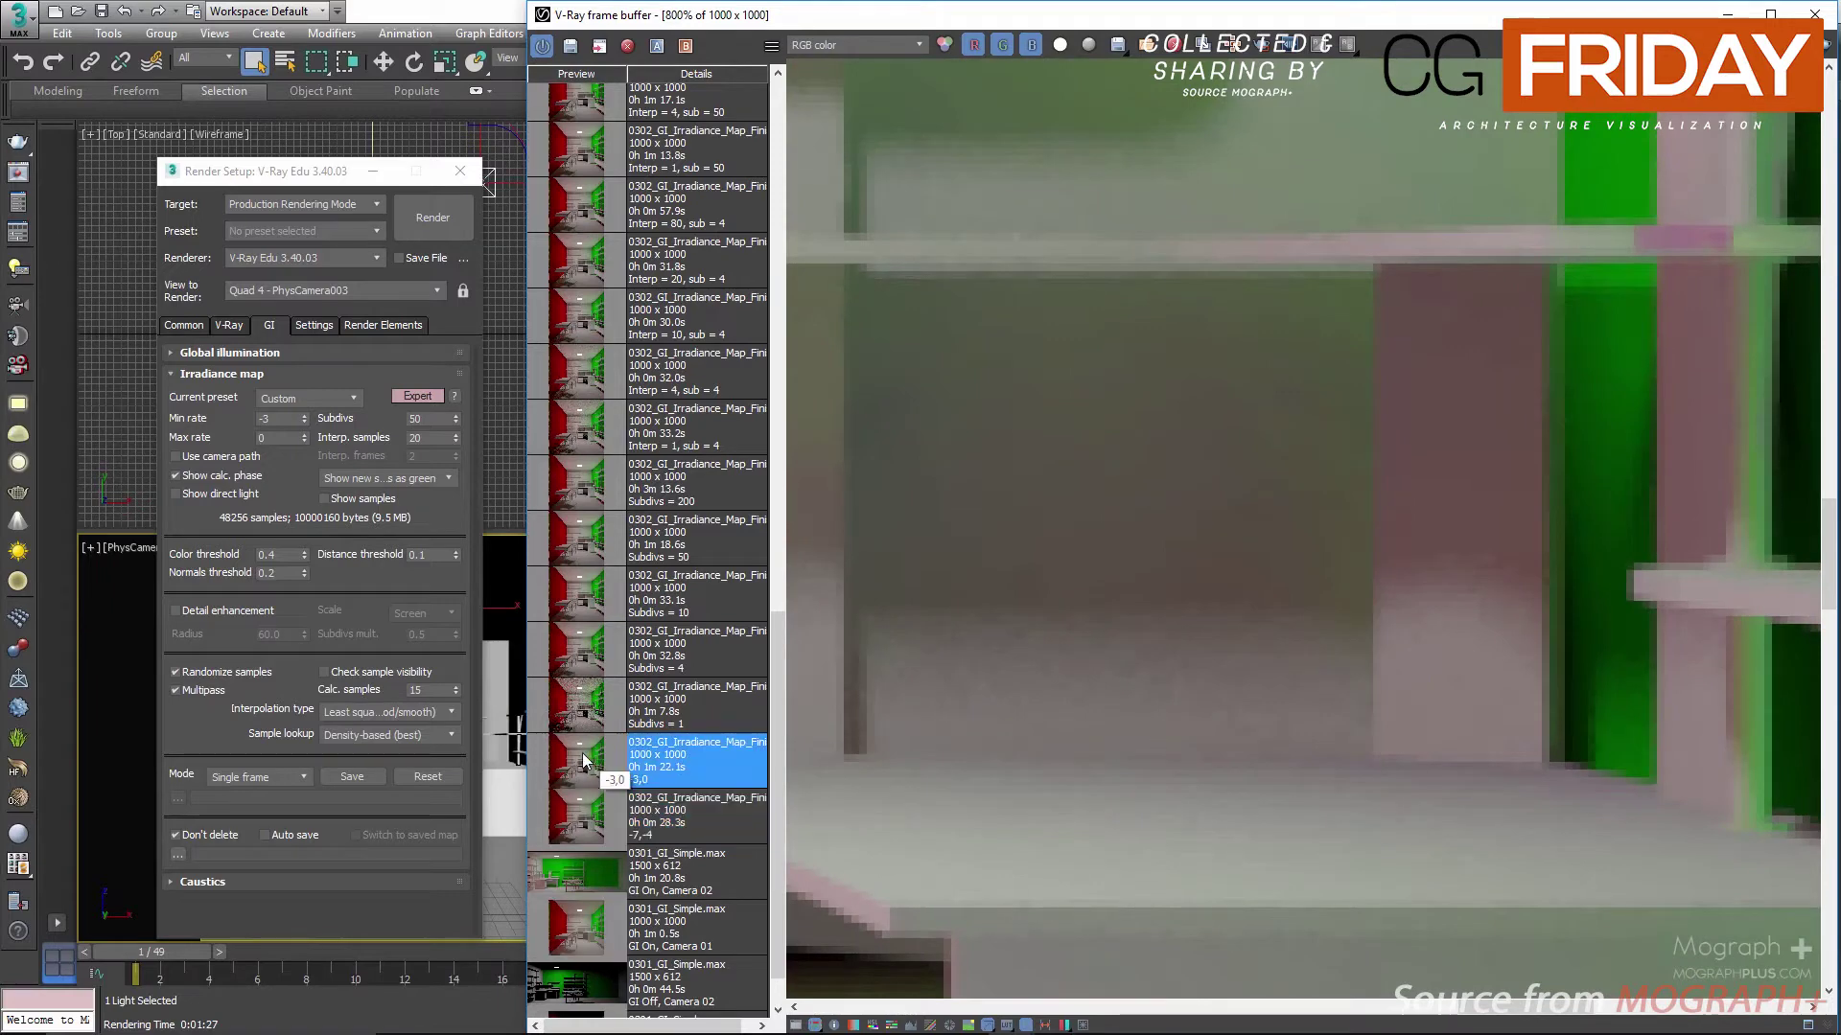
Step: Compare both rate renders on the back wall shelves at 400%, and return the -3,0 render to 100%
scroll(1154, 628, down, 1)
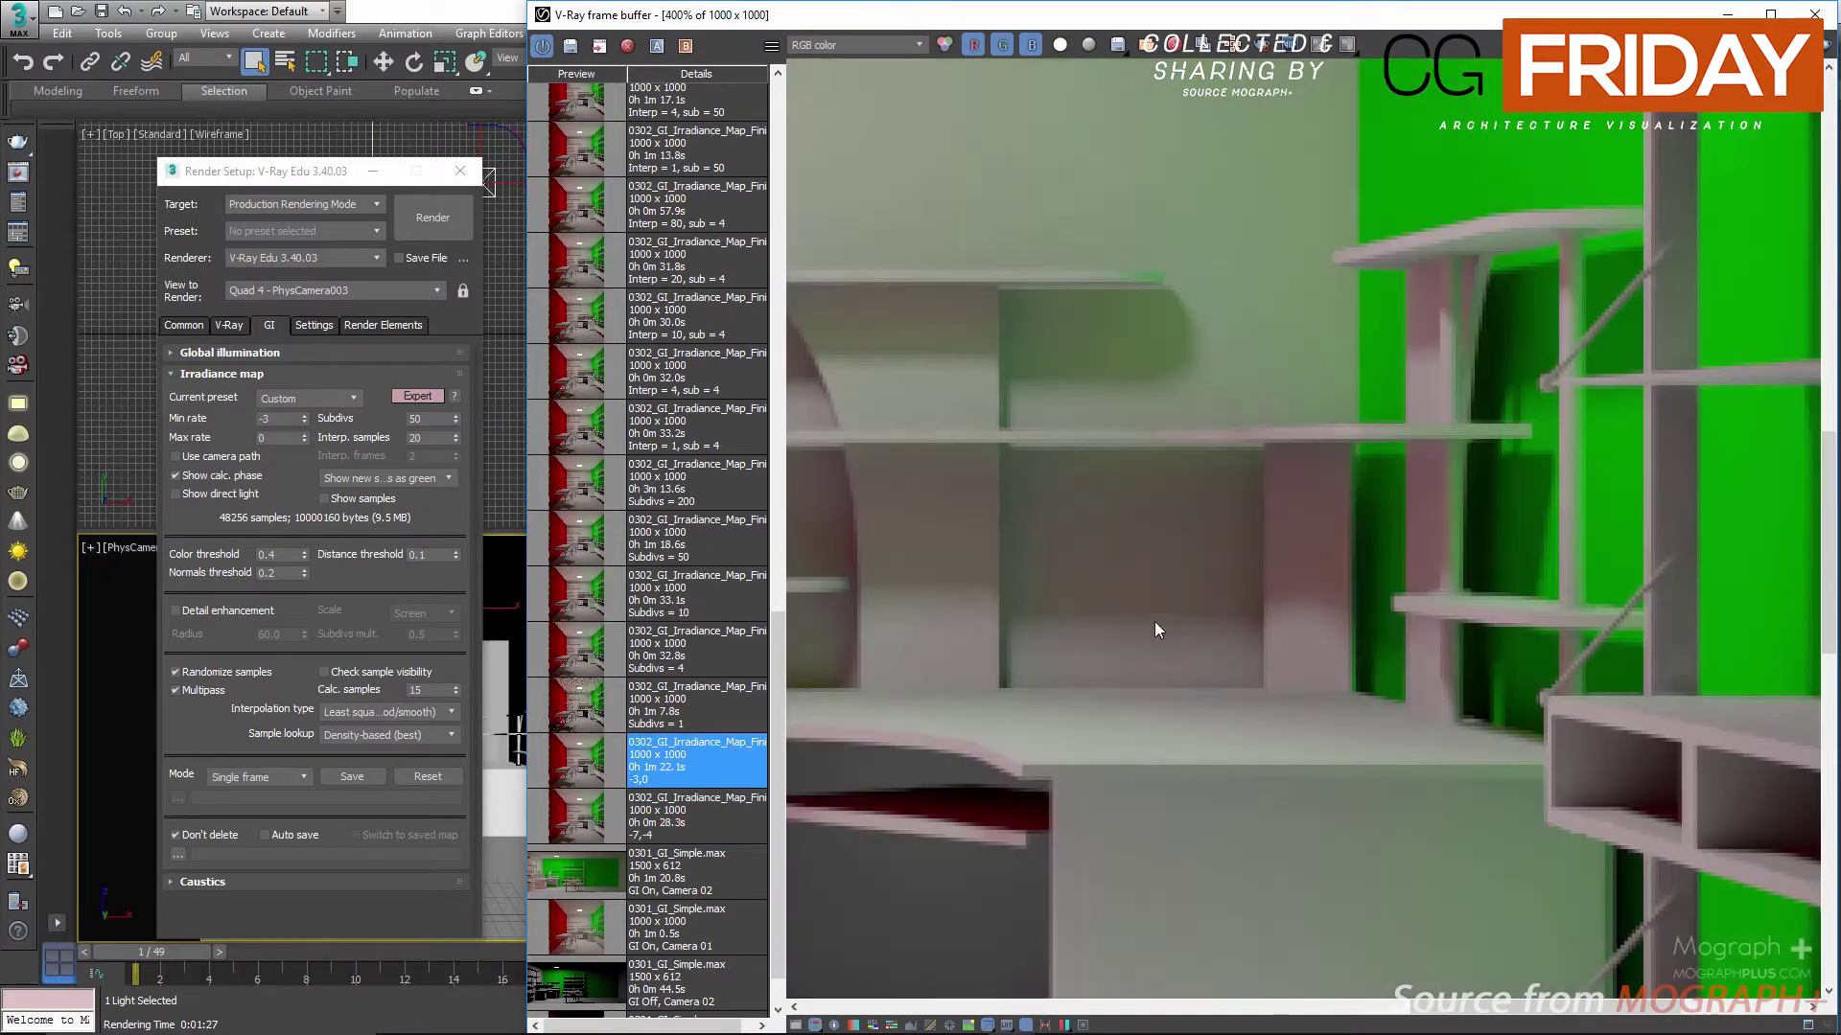
double_click(597, 822)
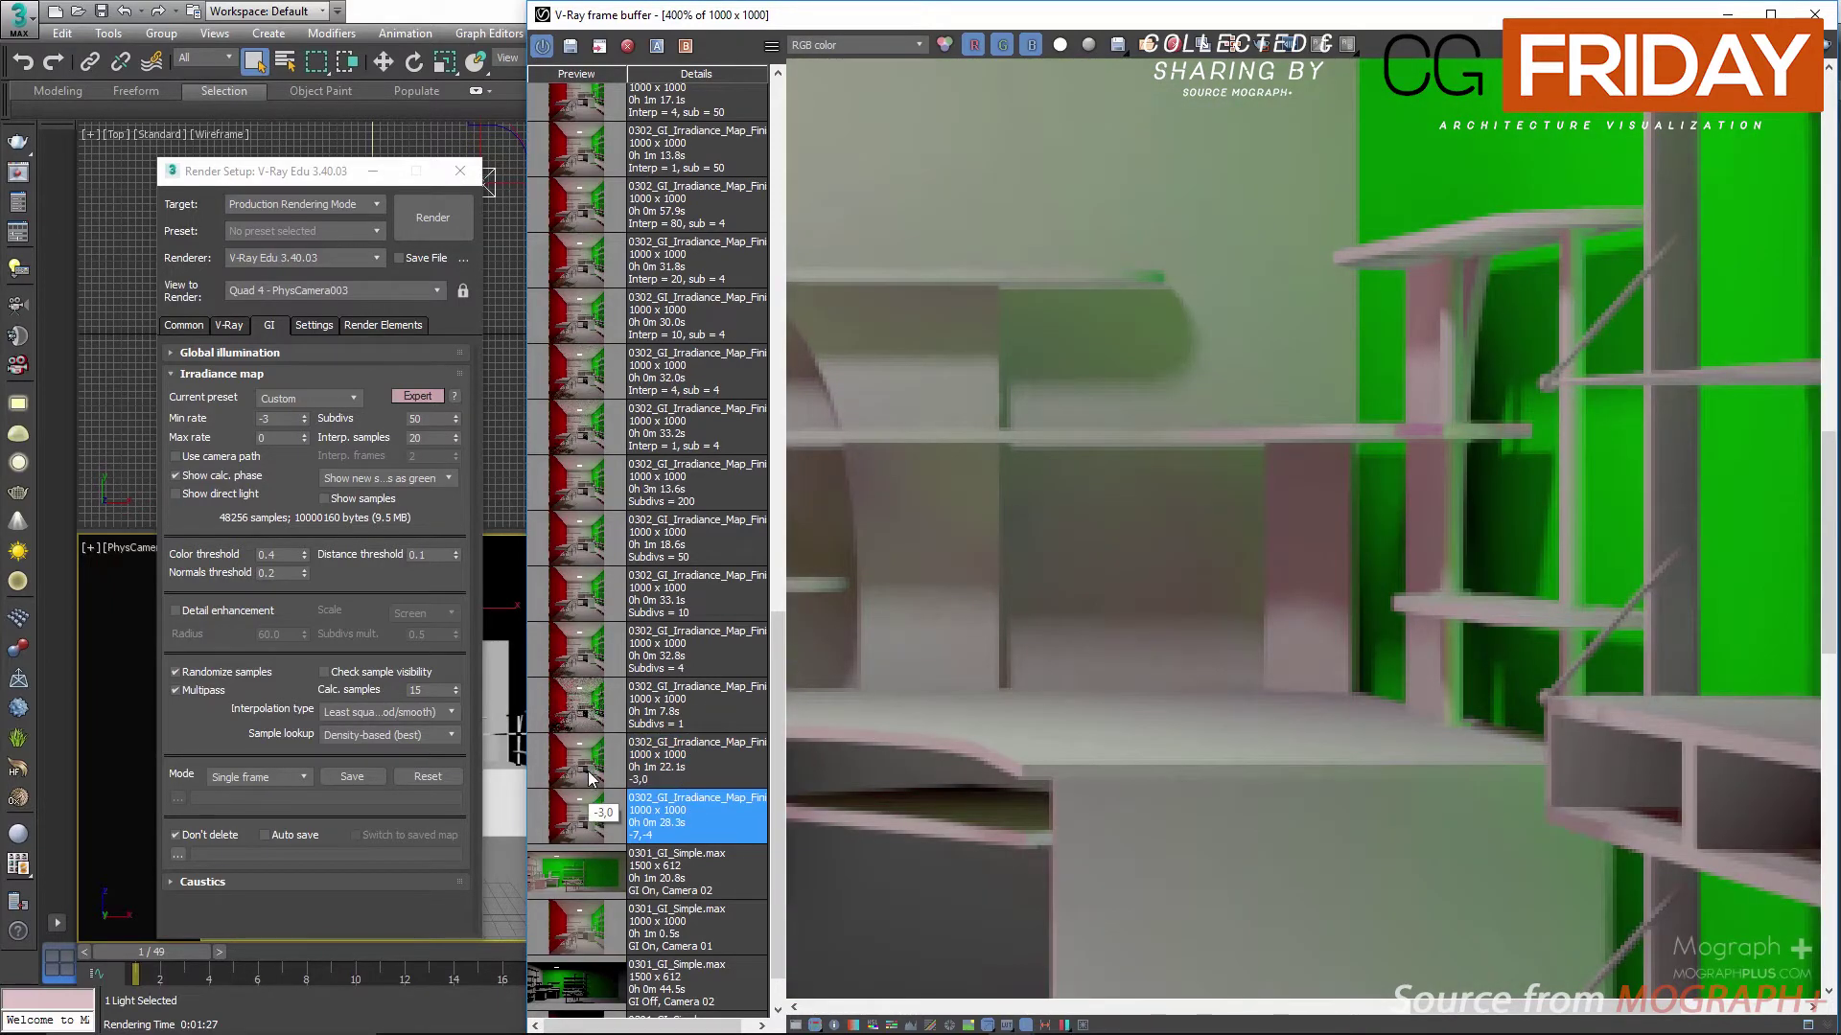
double_click(590, 767)
scroll(1142, 594, down, 1)
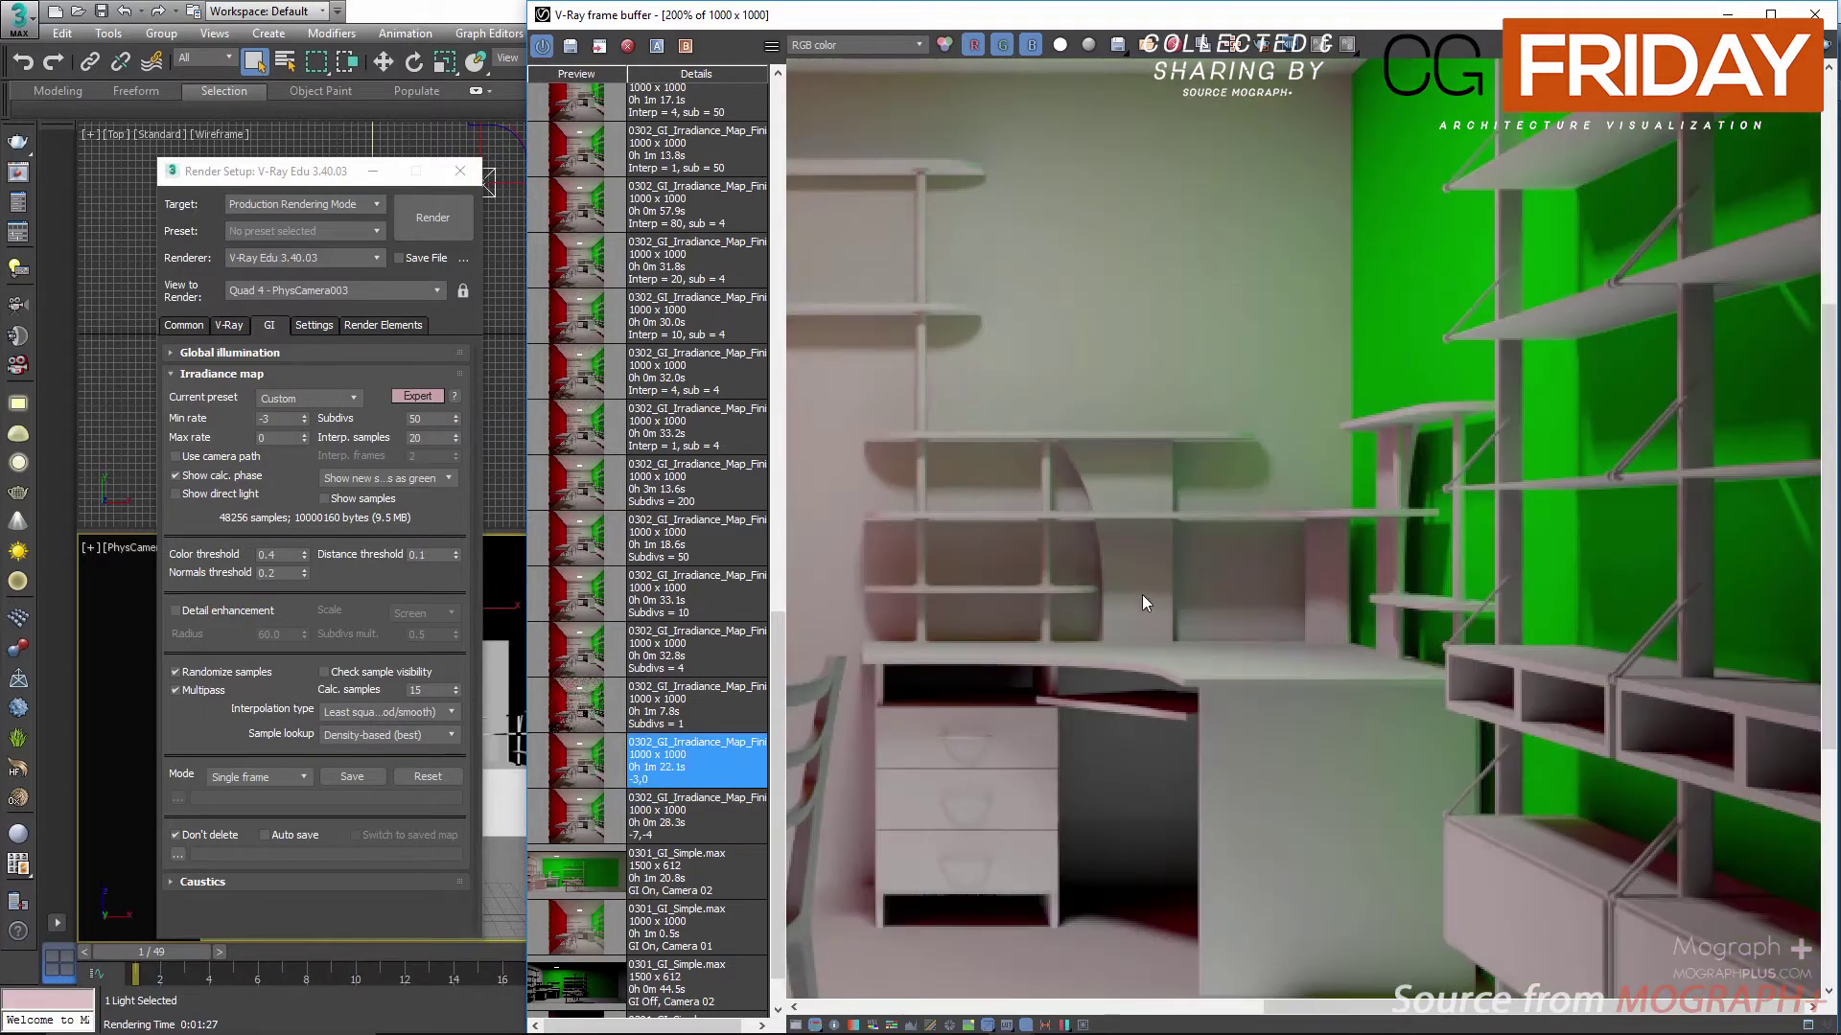
scroll(1142, 594, down, 1)
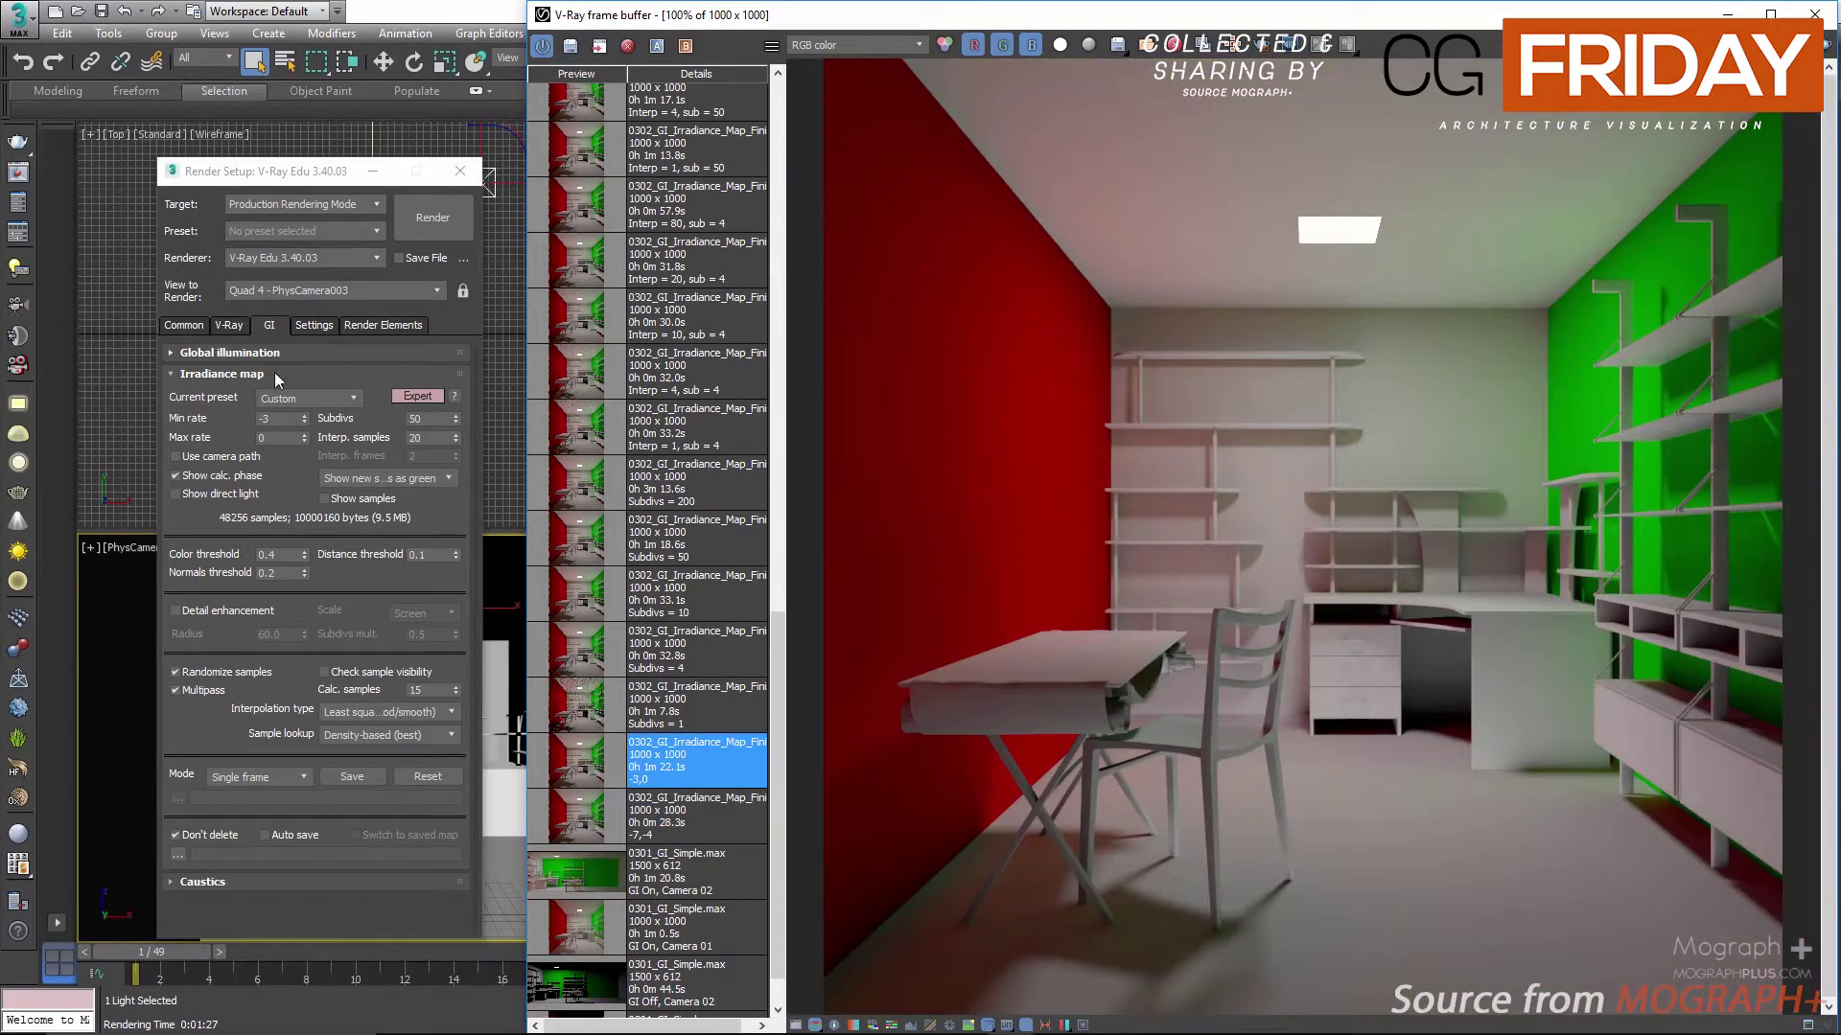
Step: Load the Subdivs = 1 render from the history and change the irradiance map Subdivs to 4
click(364, 423)
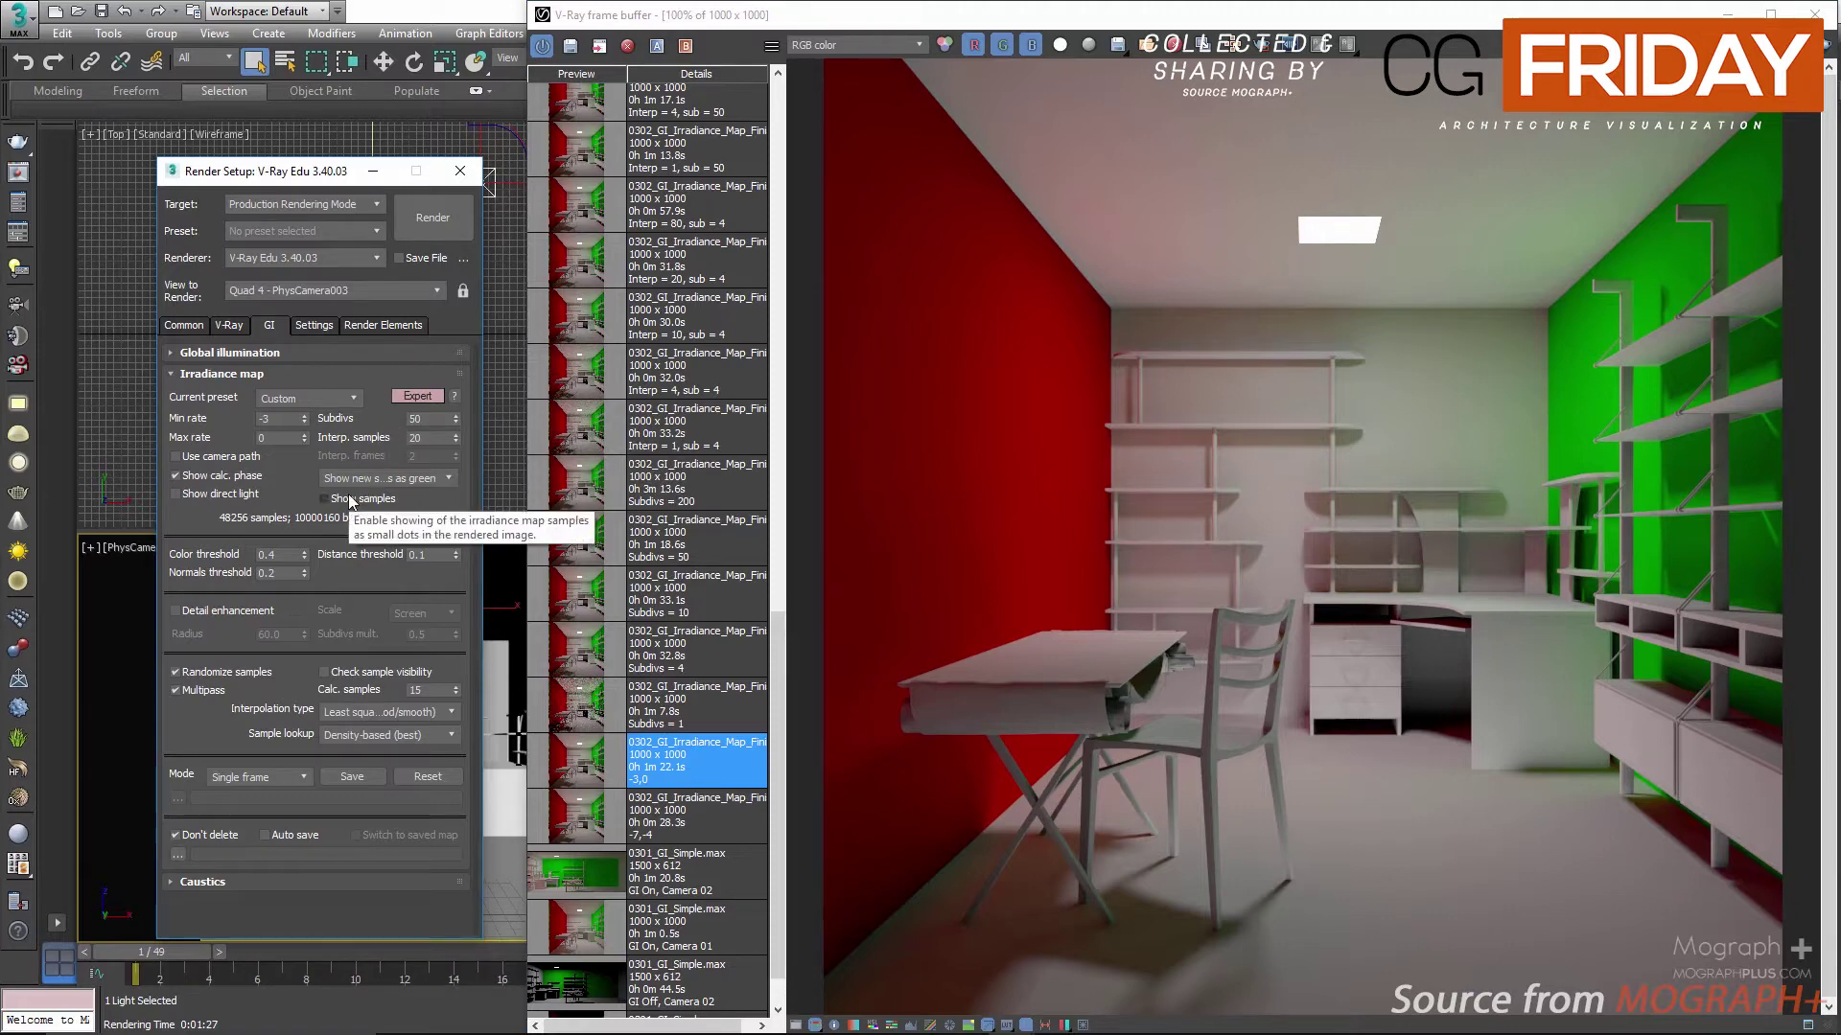
double_click(587, 710)
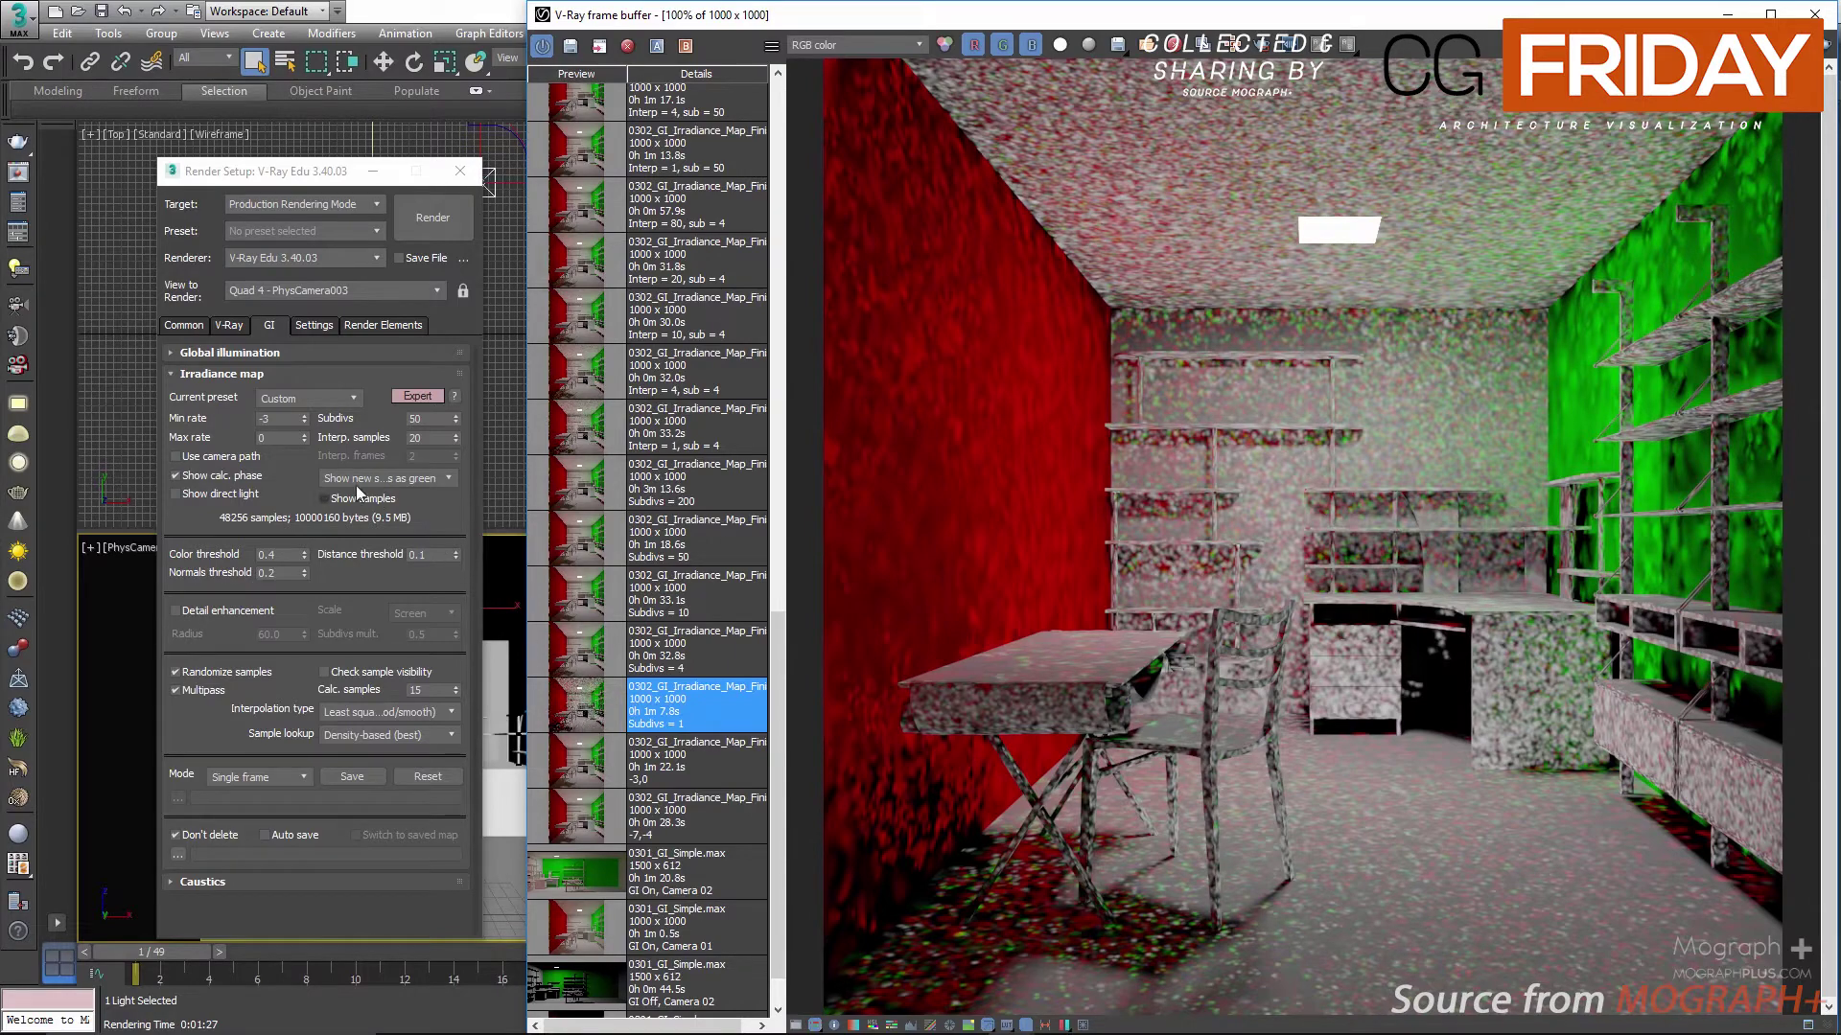
double_click(415, 419)
text(1)
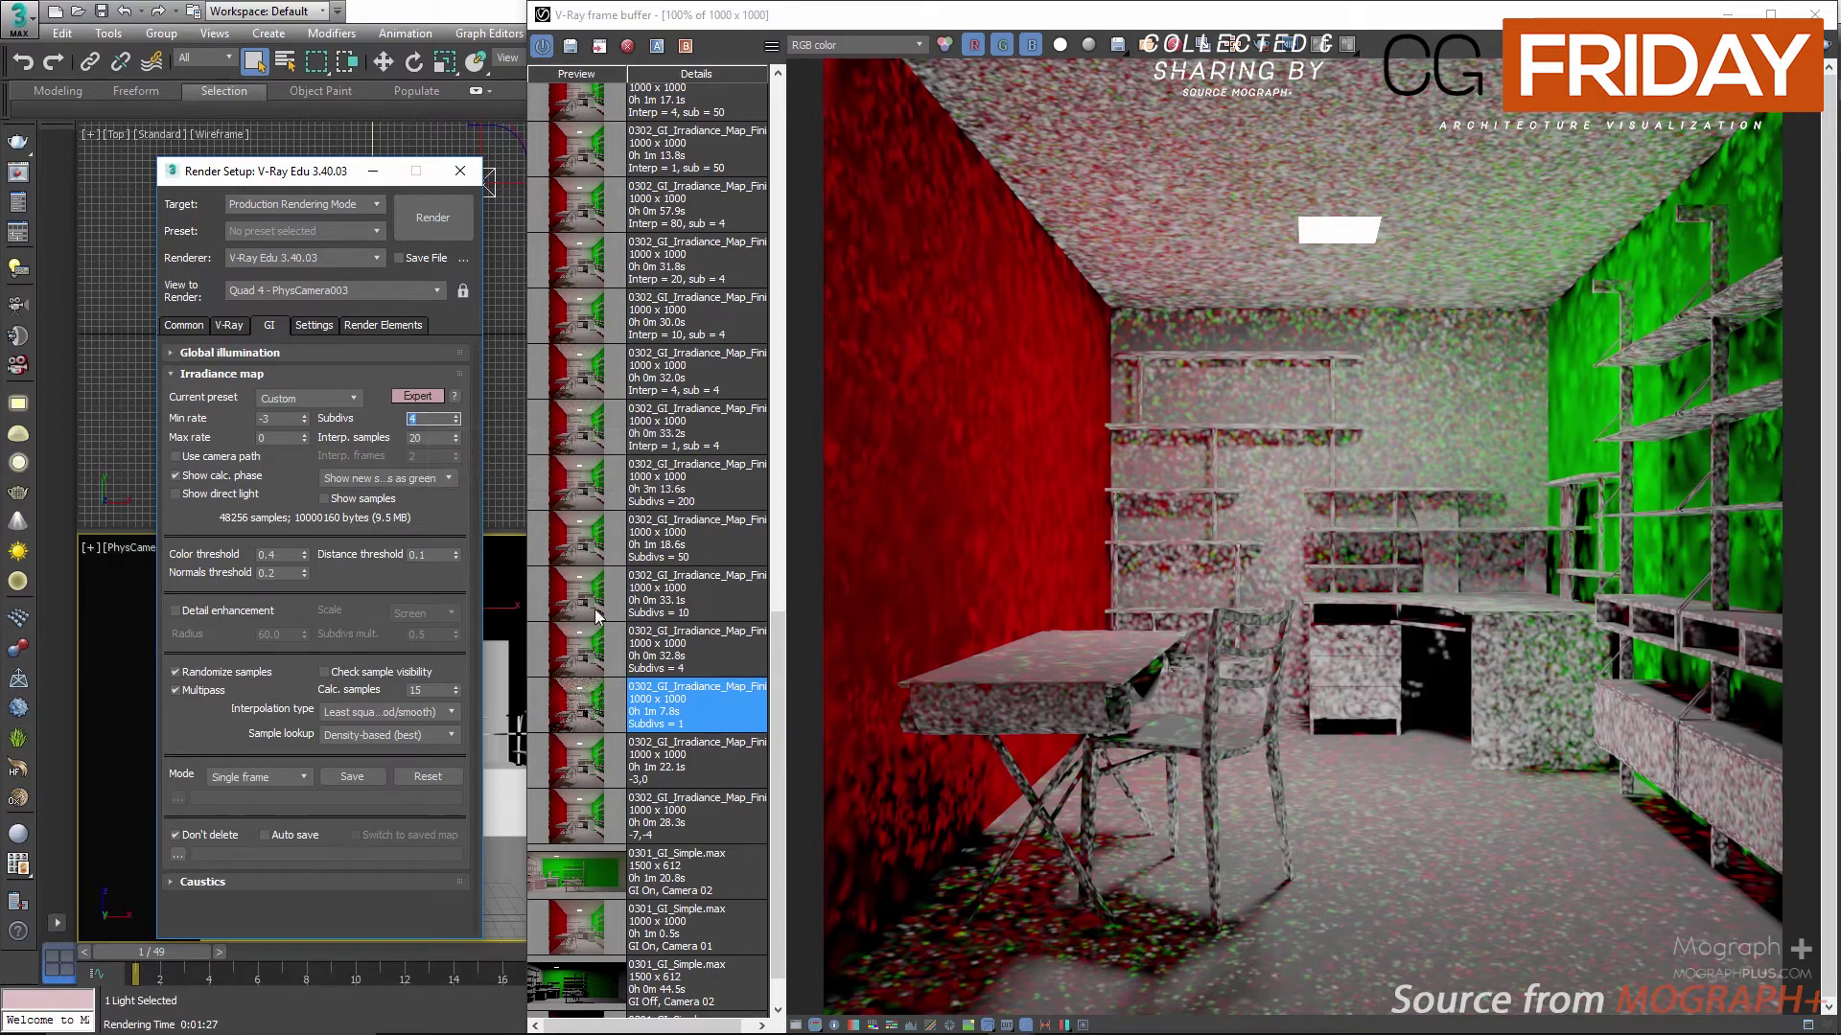
Step: Compare the Subdivs = 4 render with the Subdivs = 1 render from the history
double_click(594, 652)
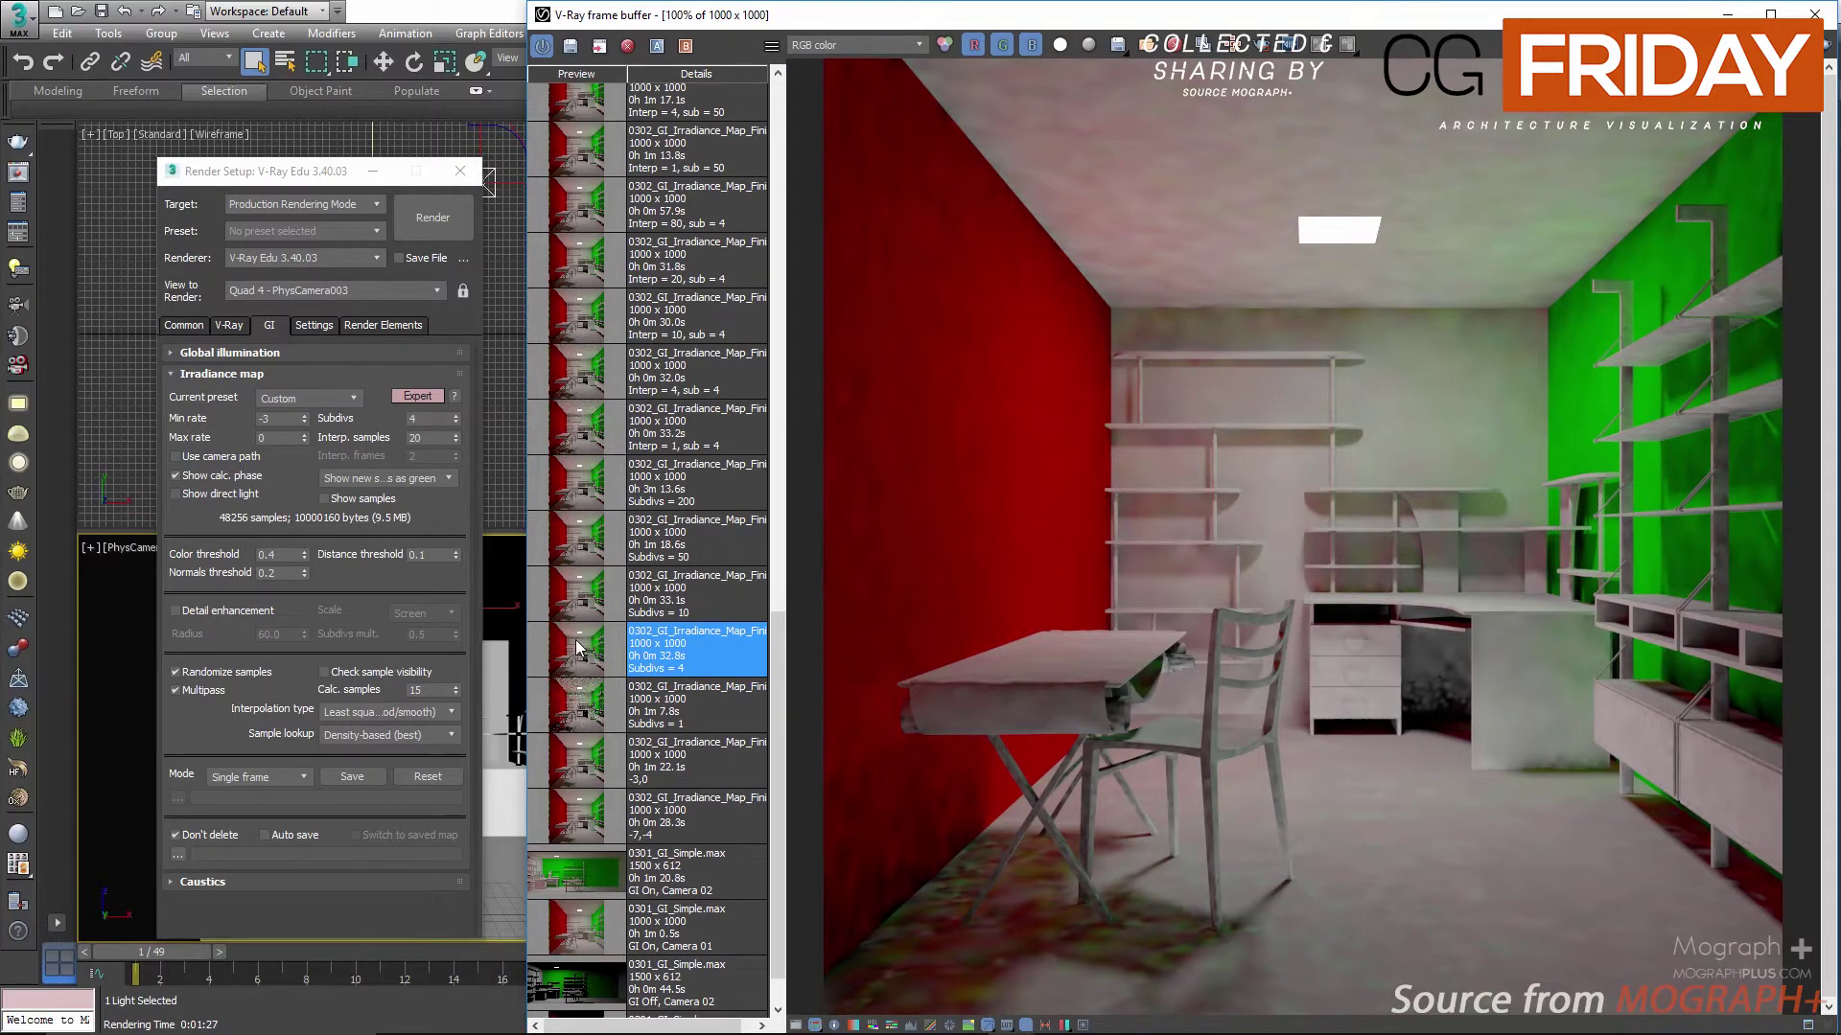
click(579, 703)
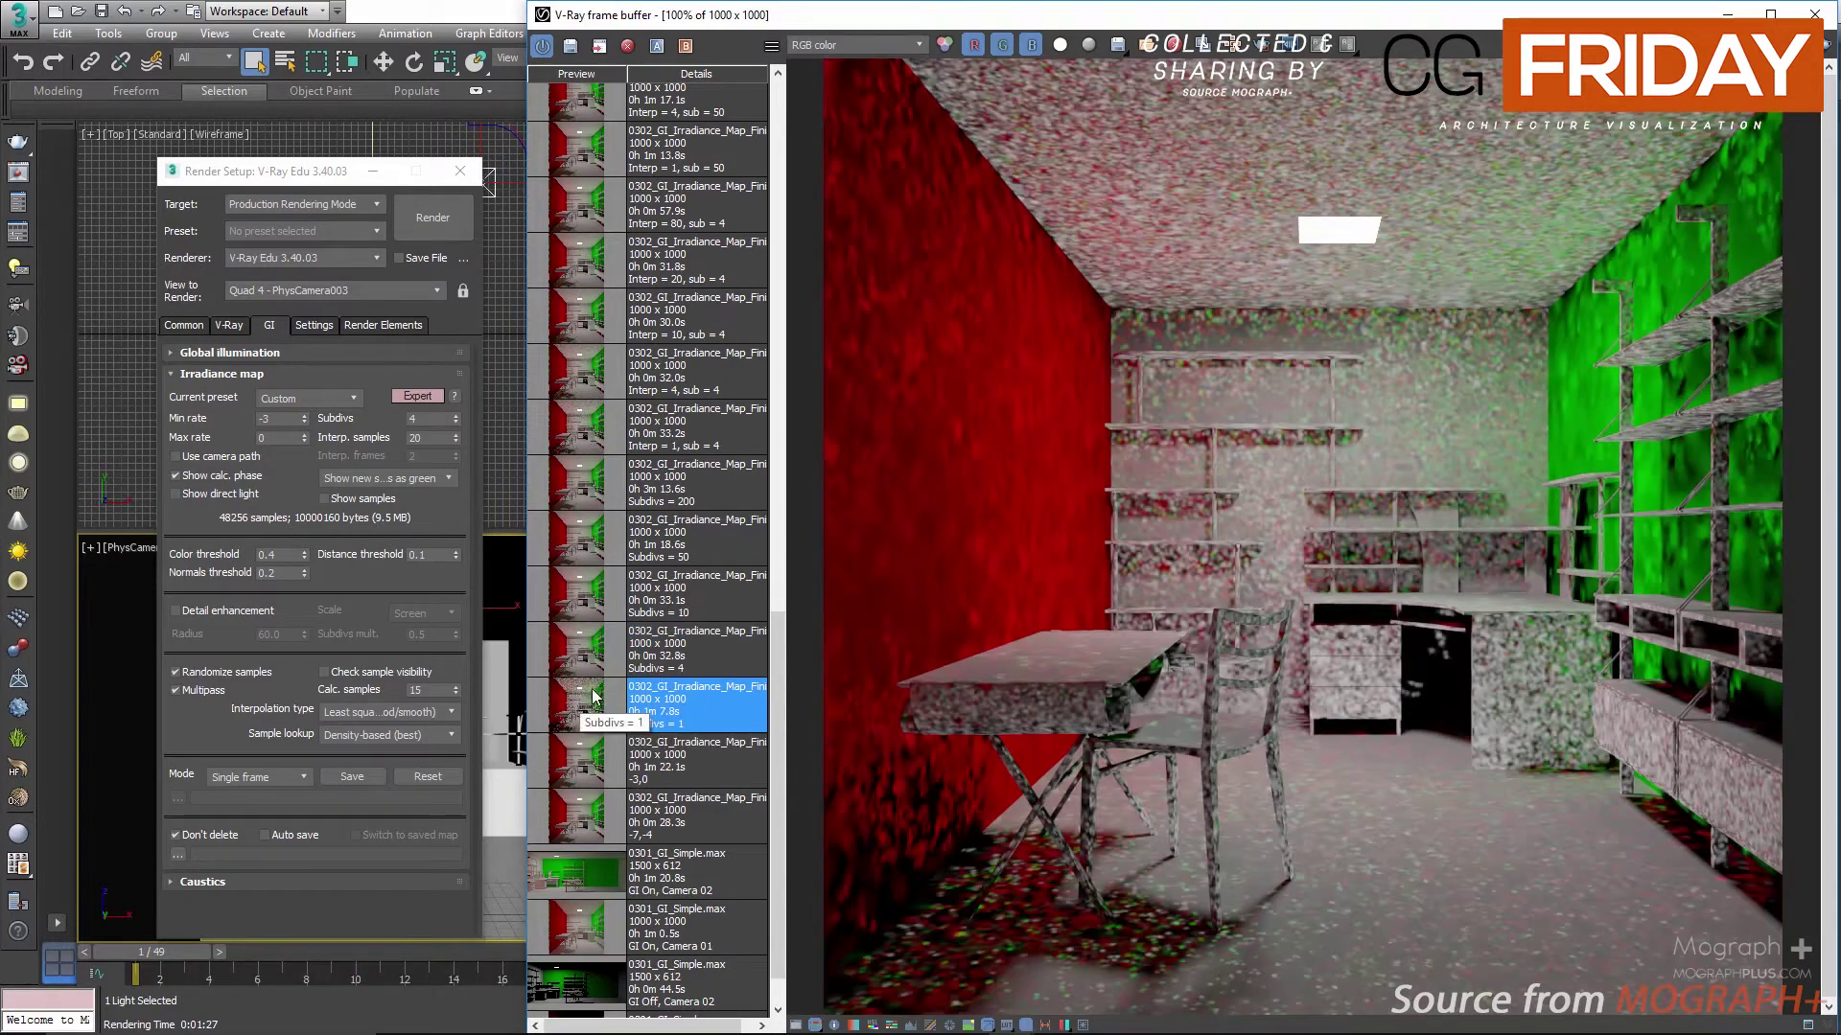
click(593, 670)
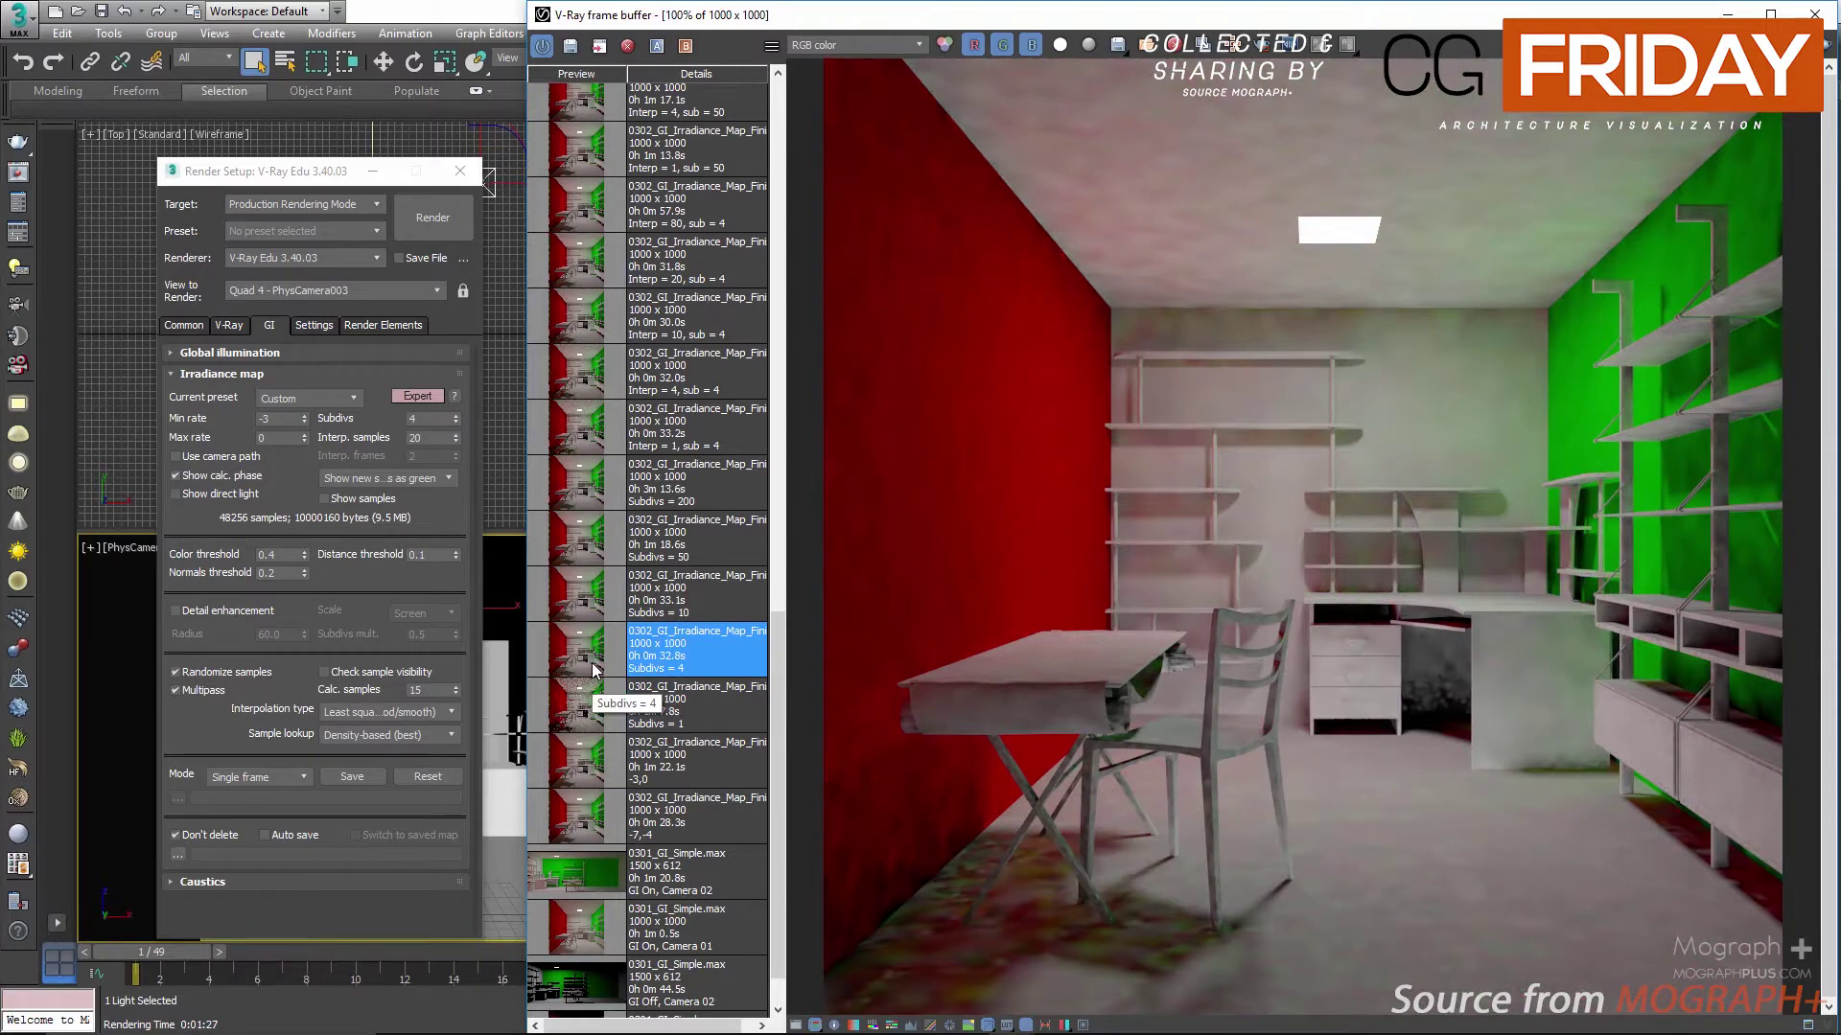
Step: Set the irradiance map Subdivs to 10 and load the matching Subdivs = 10 render from the history
click(406, 420)
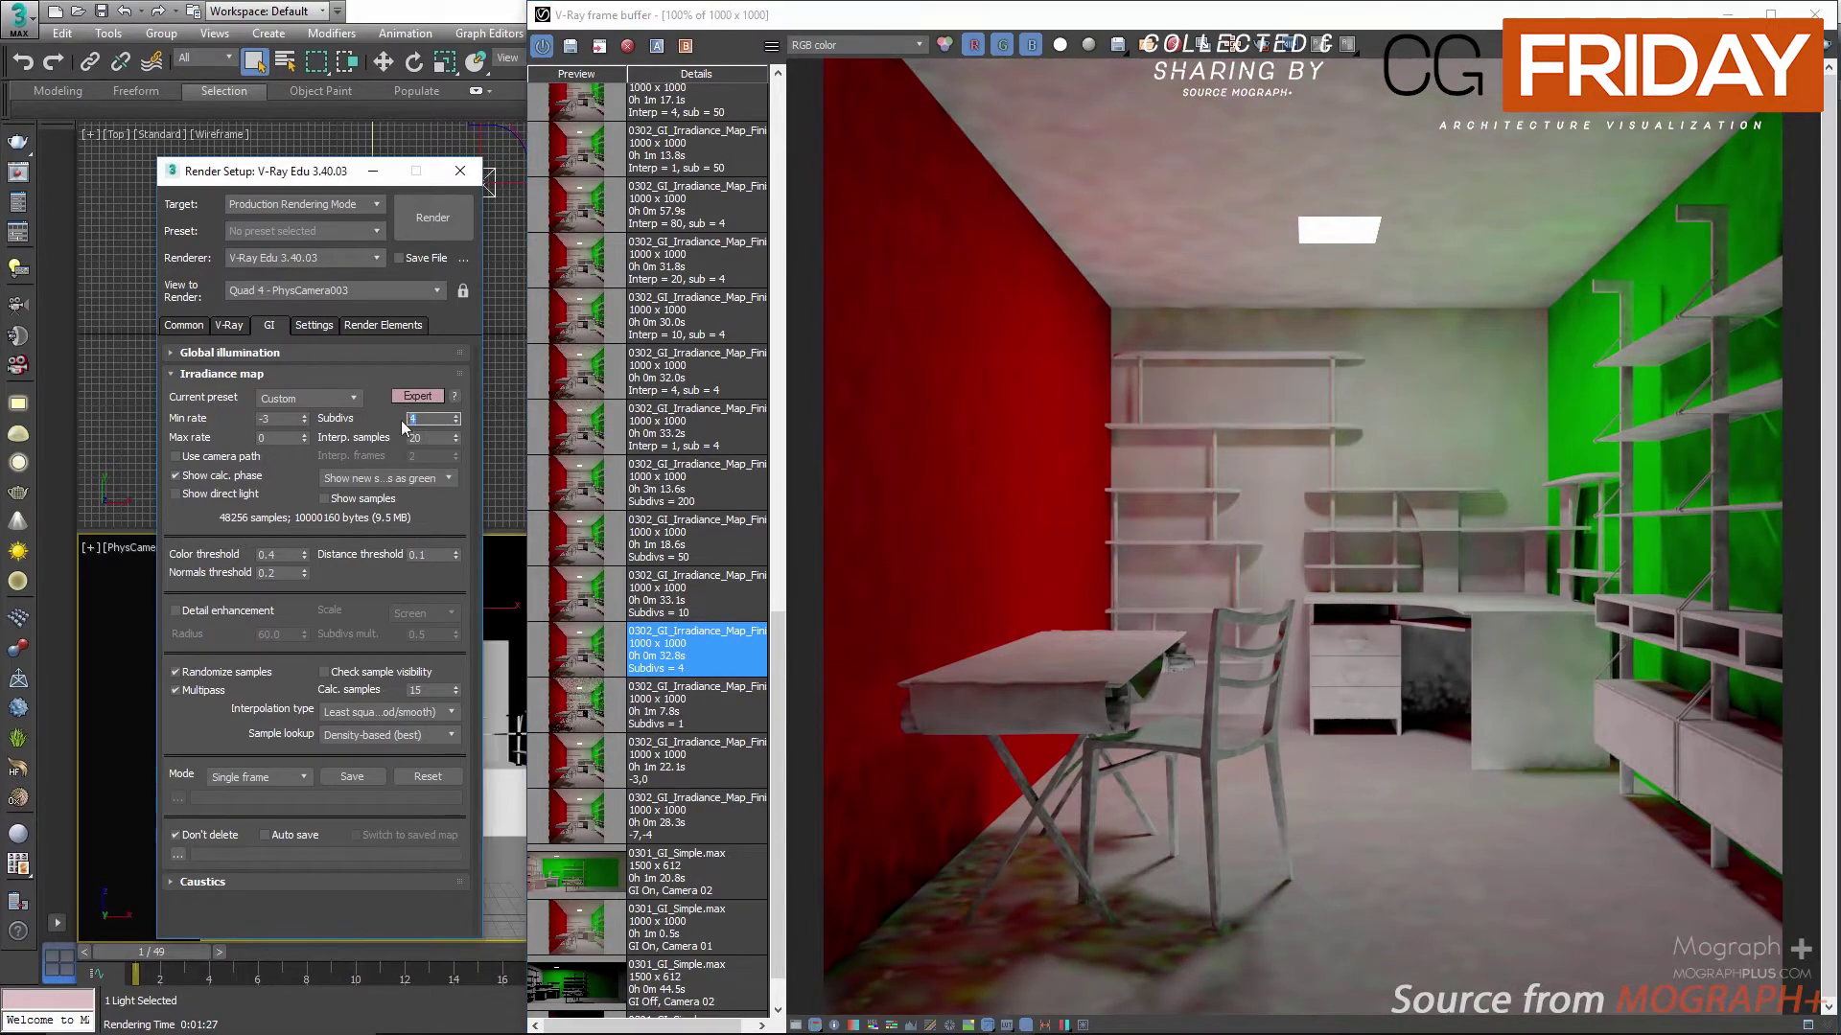
text(10)
click(573, 601)
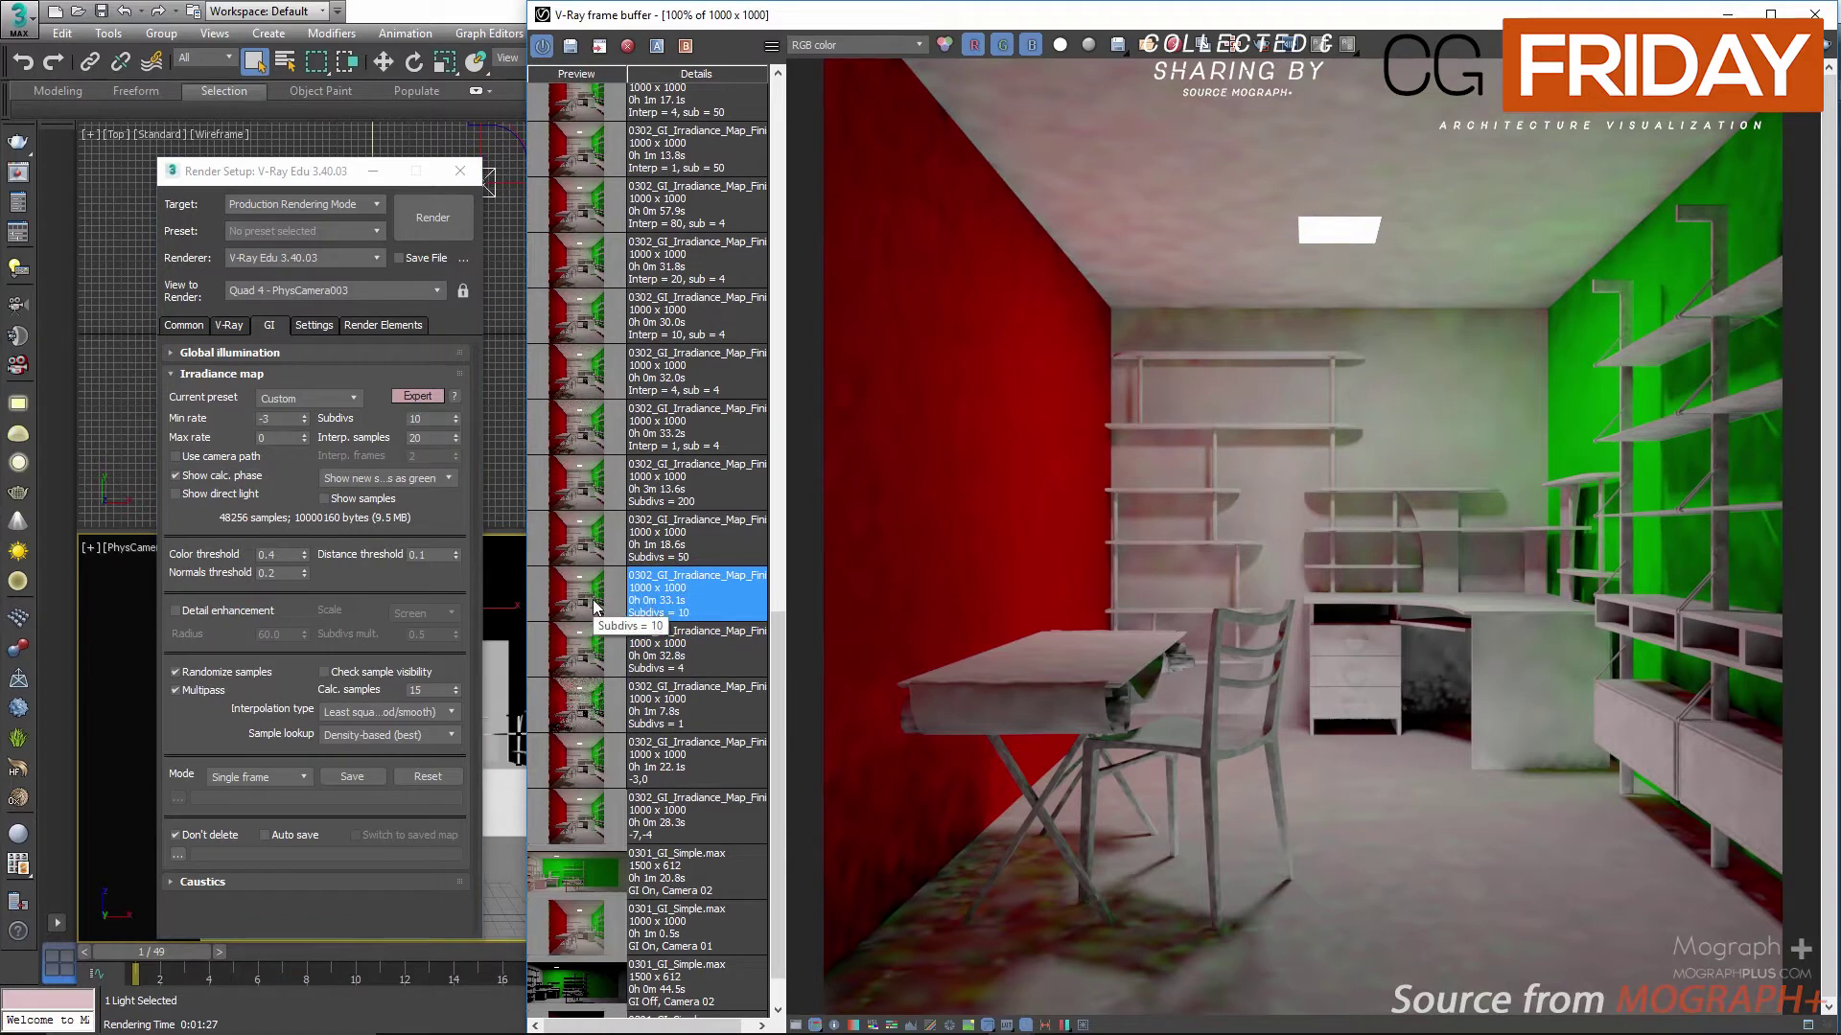
double_click(594, 601)
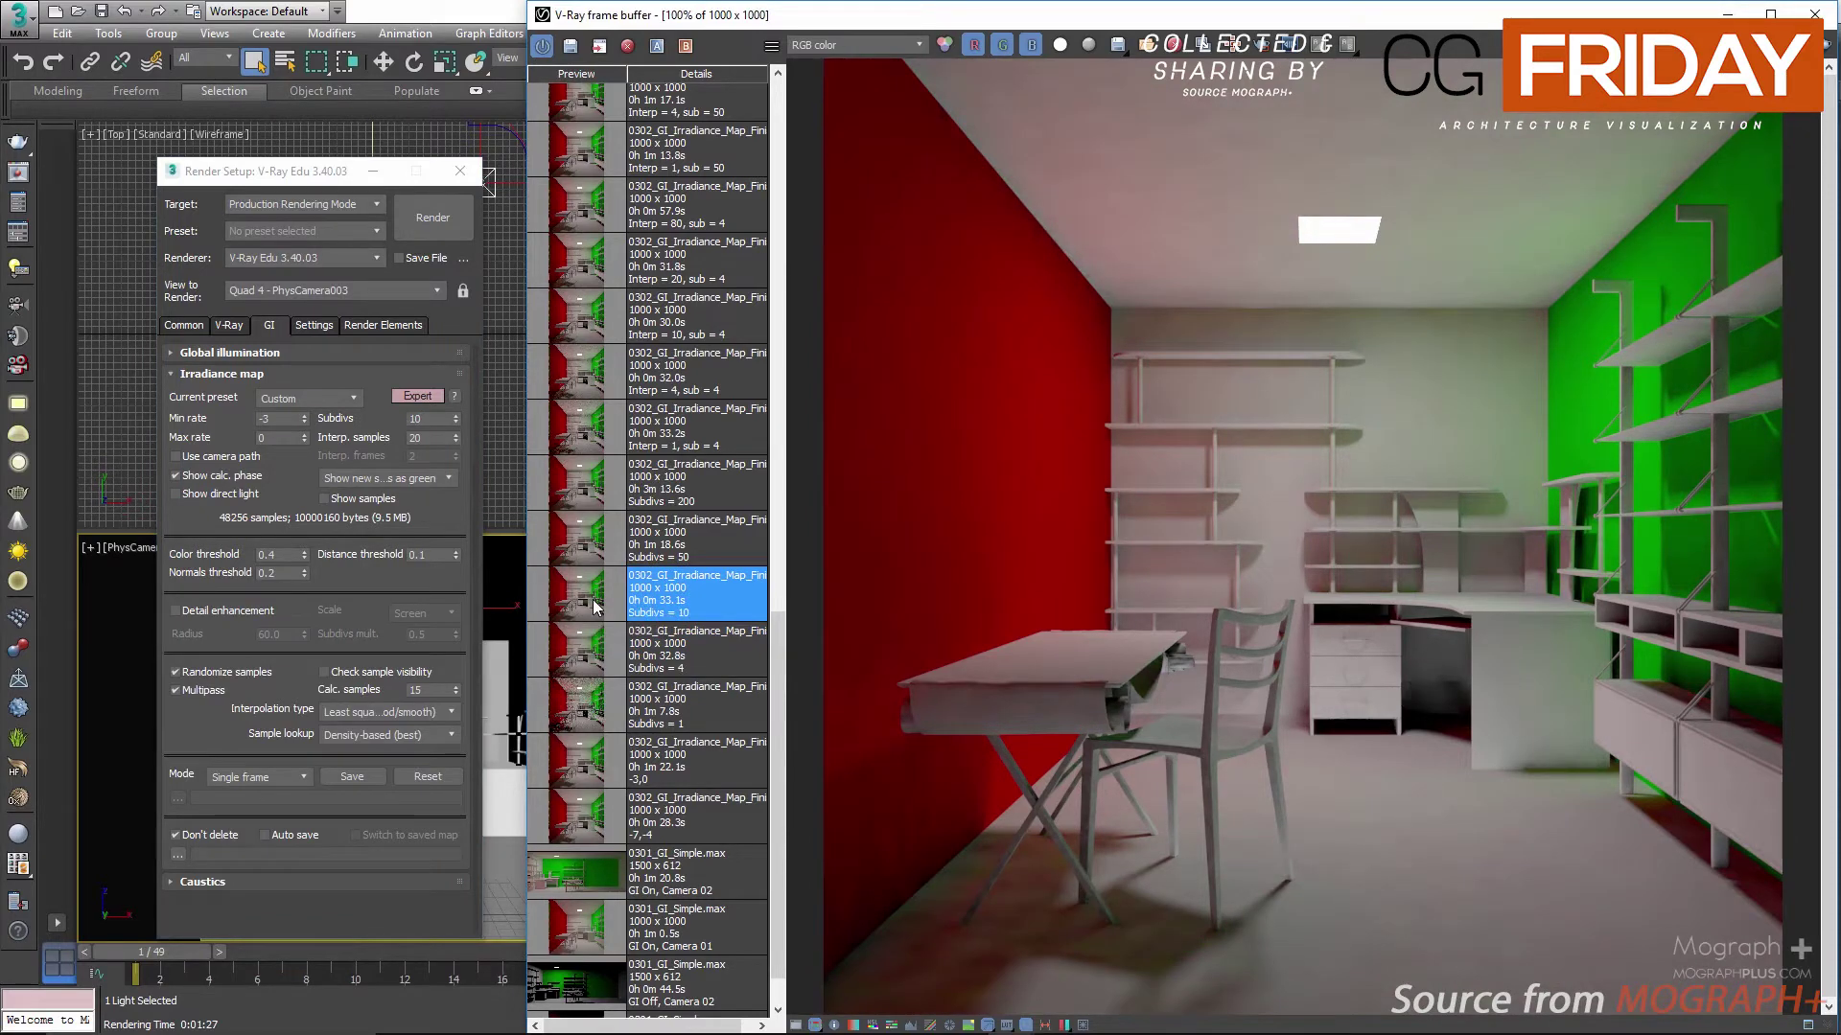
Step: Compare the Subdivs = 10 and Subdivs = 4 renders in the VRayGlobalIllumination channel, and return the display to RGB color
click(847, 48)
click(844, 85)
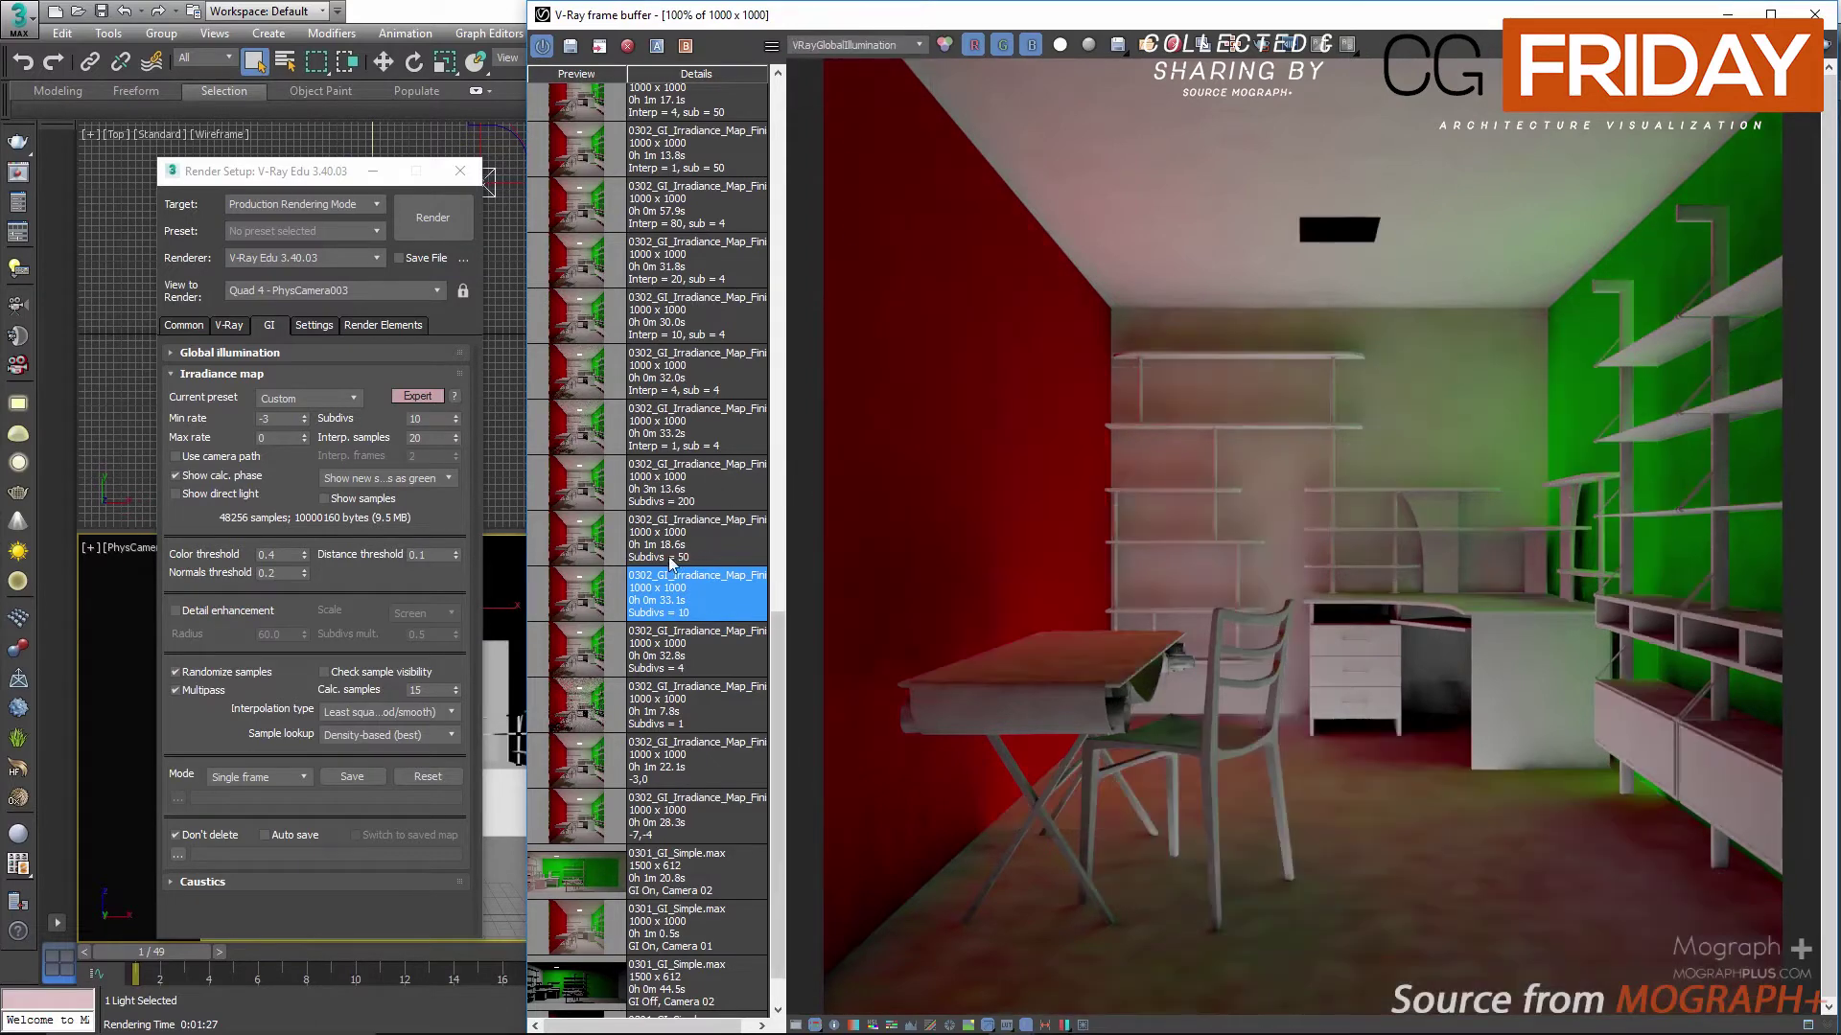
double_click(593, 649)
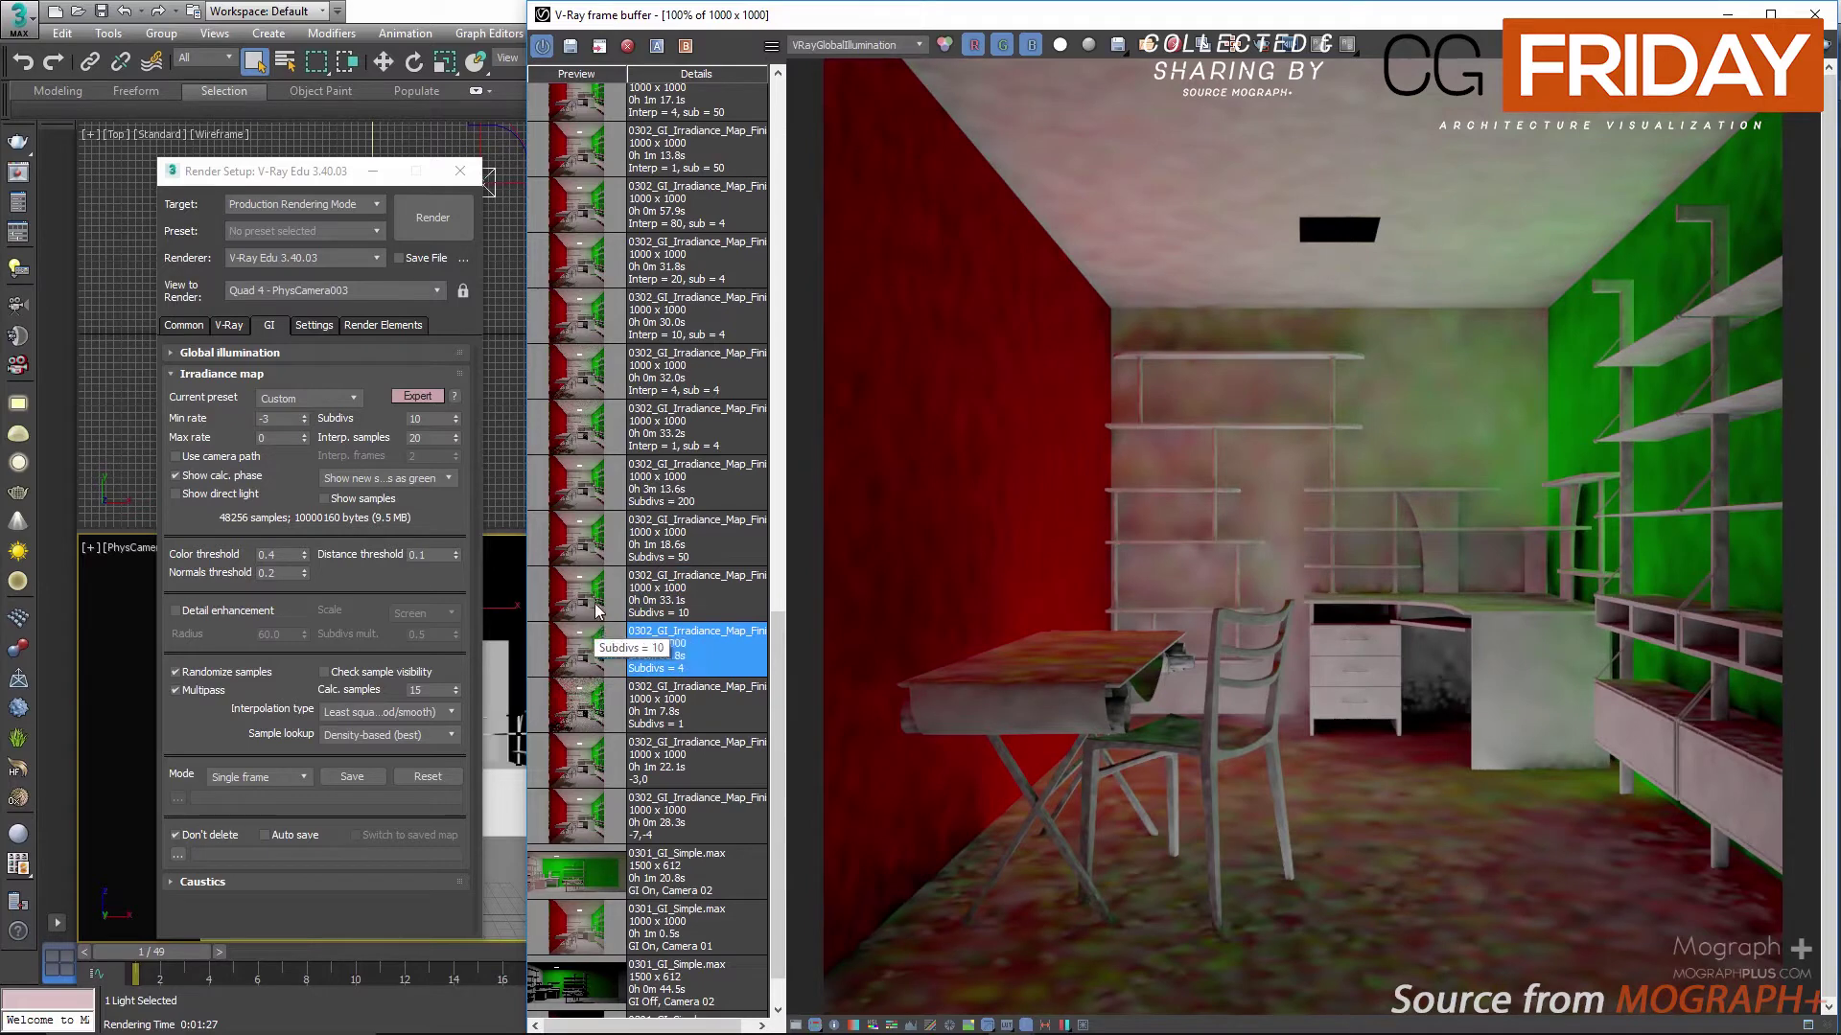
double_click(596, 605)
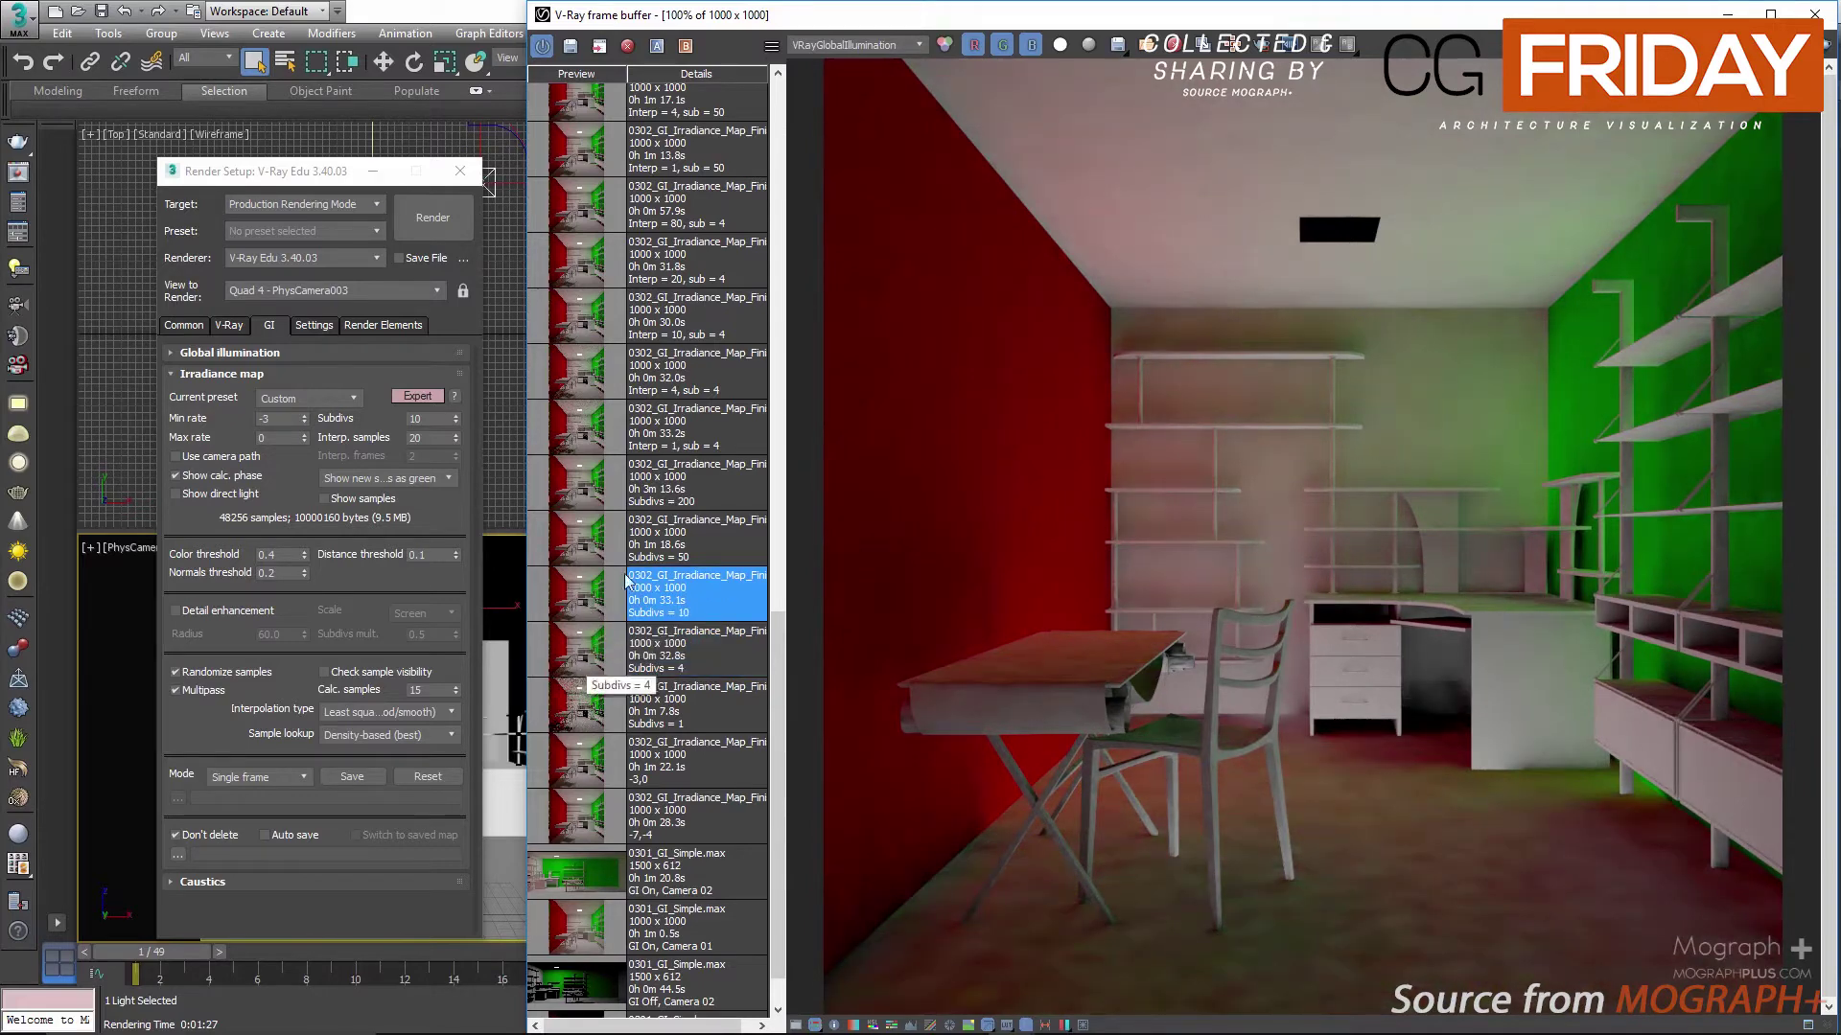
click(820, 46)
click(823, 63)
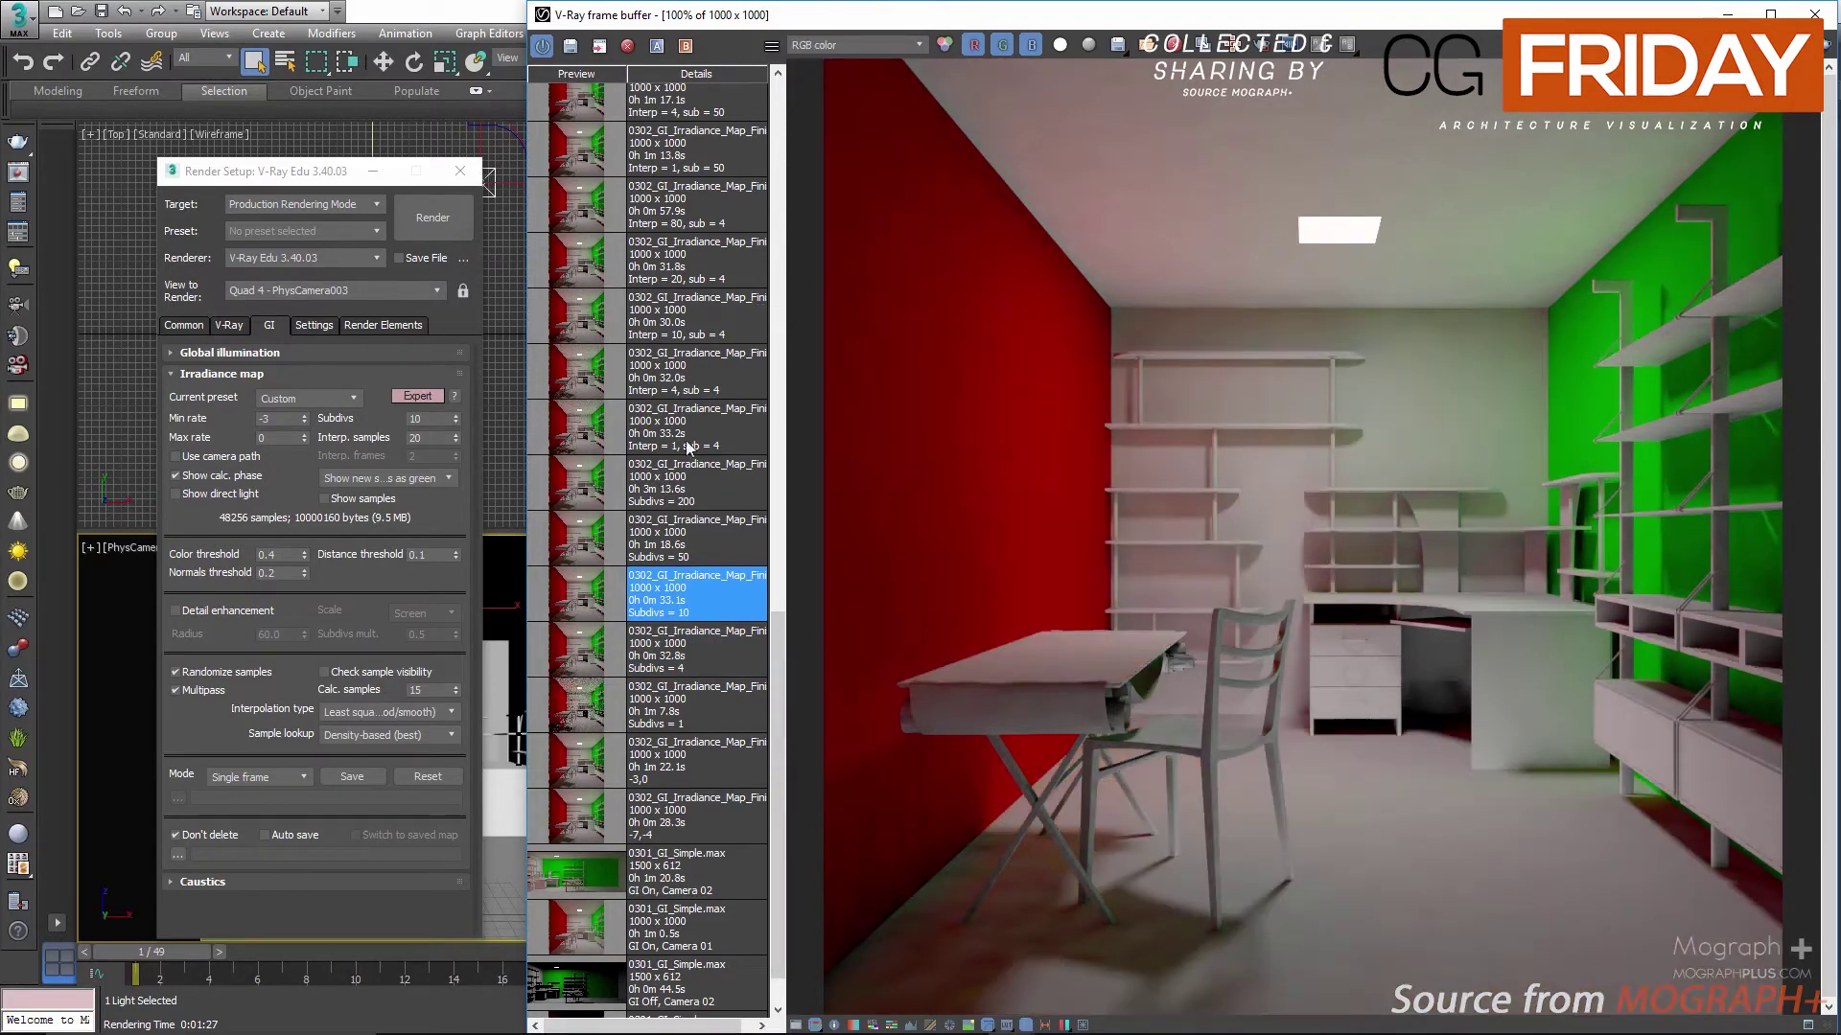
Step: Load the Subdivs = 50 render from the history and set the irradiance map Subdivs to 50
double_click(579, 552)
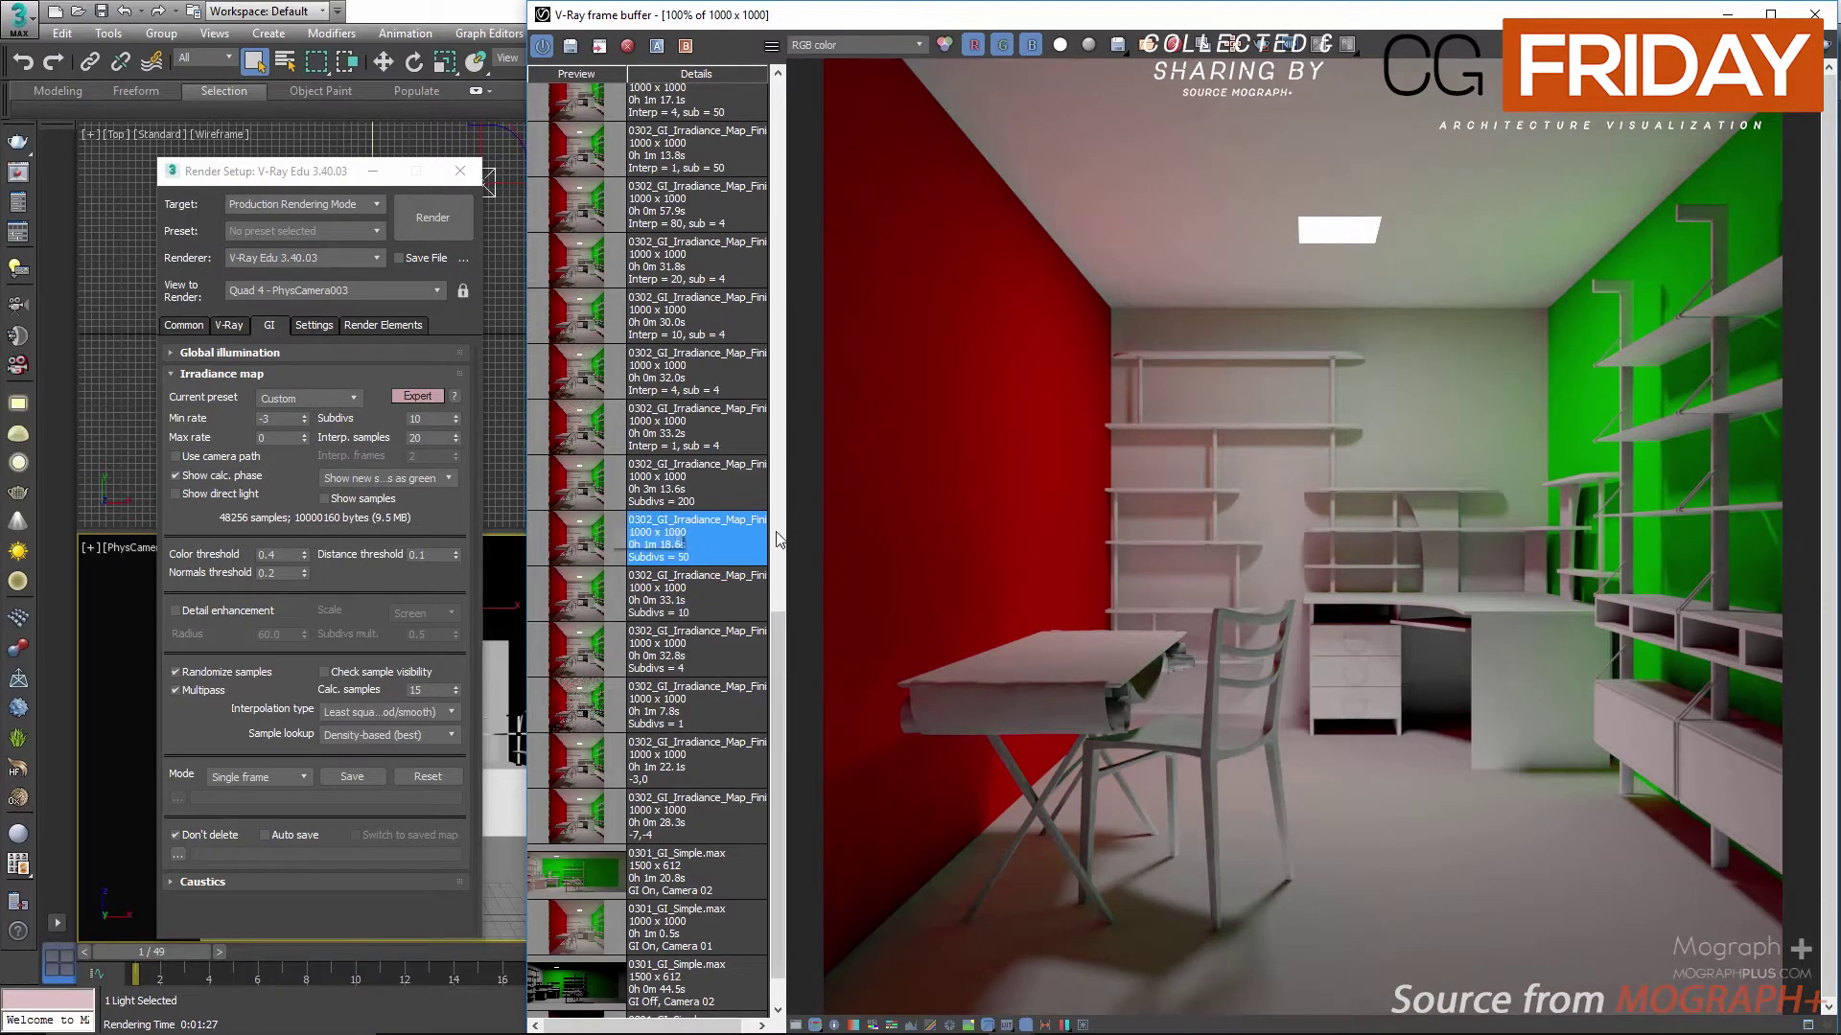
double_click(434, 423)
text(50)
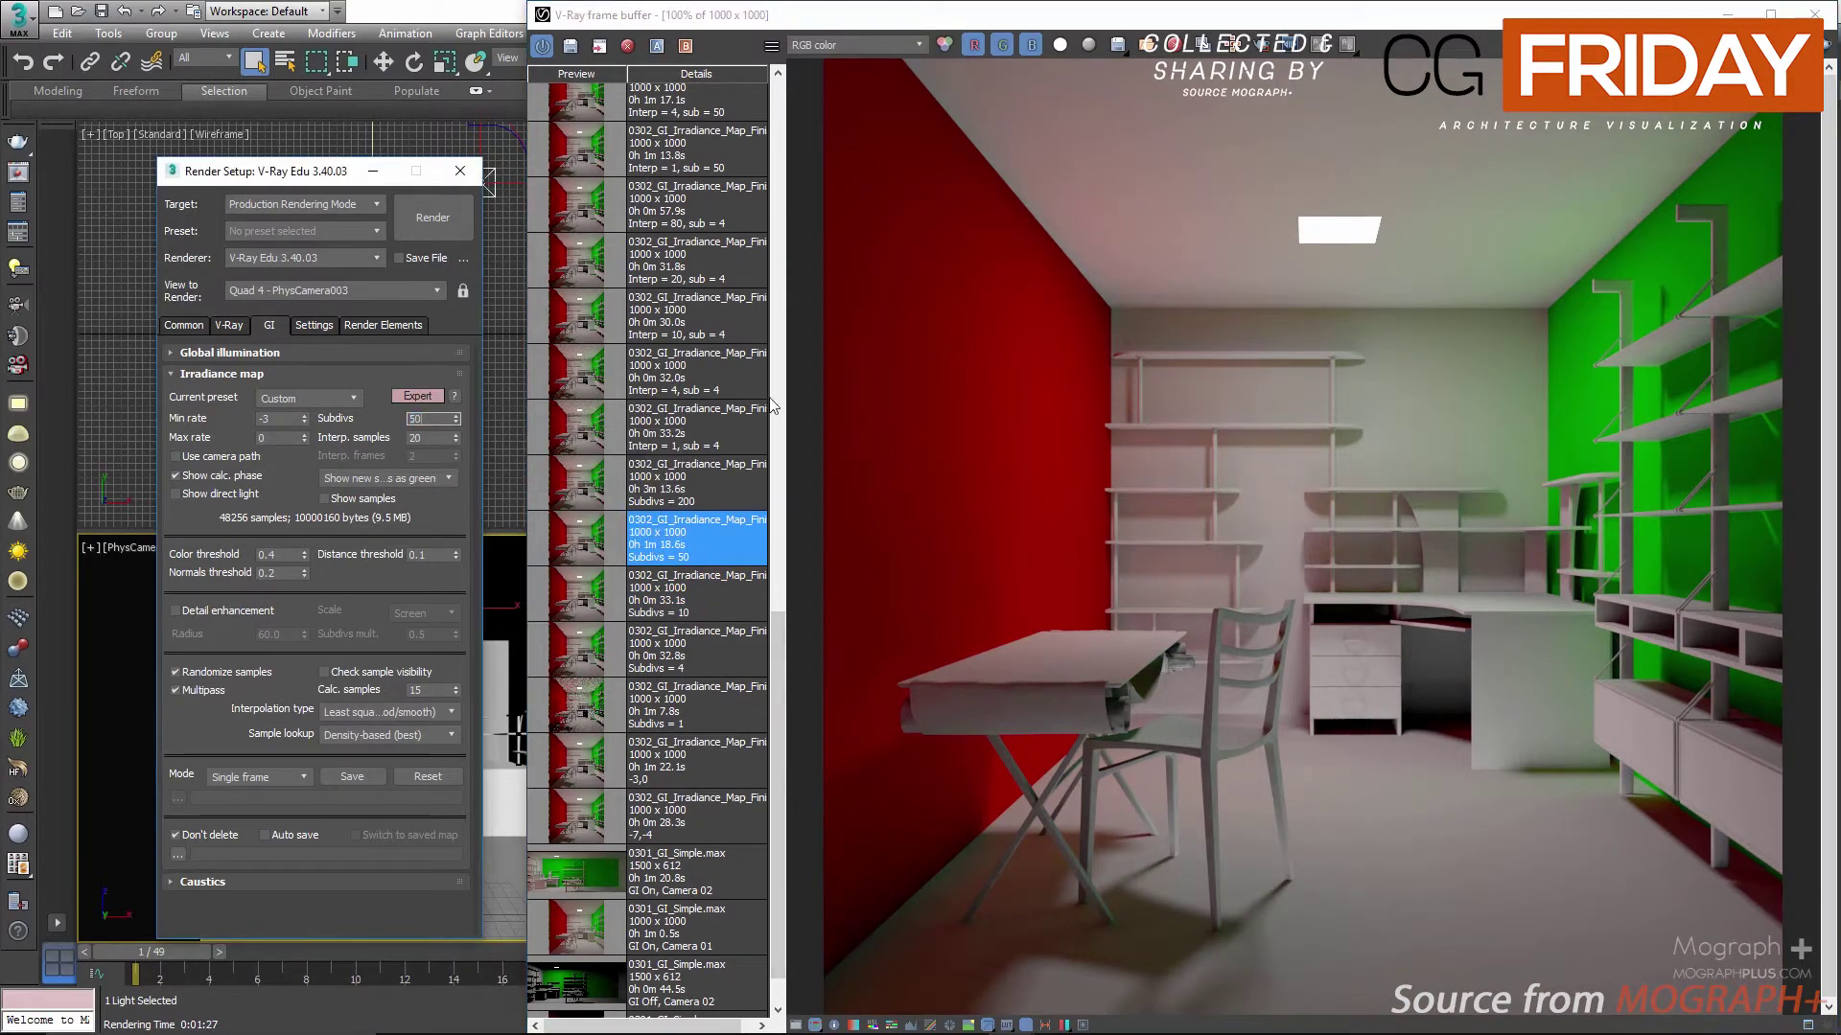
key(Return)
Step: Display the VRayGlobalIllumination channel of the Subdivs = 50 render
click(888, 44)
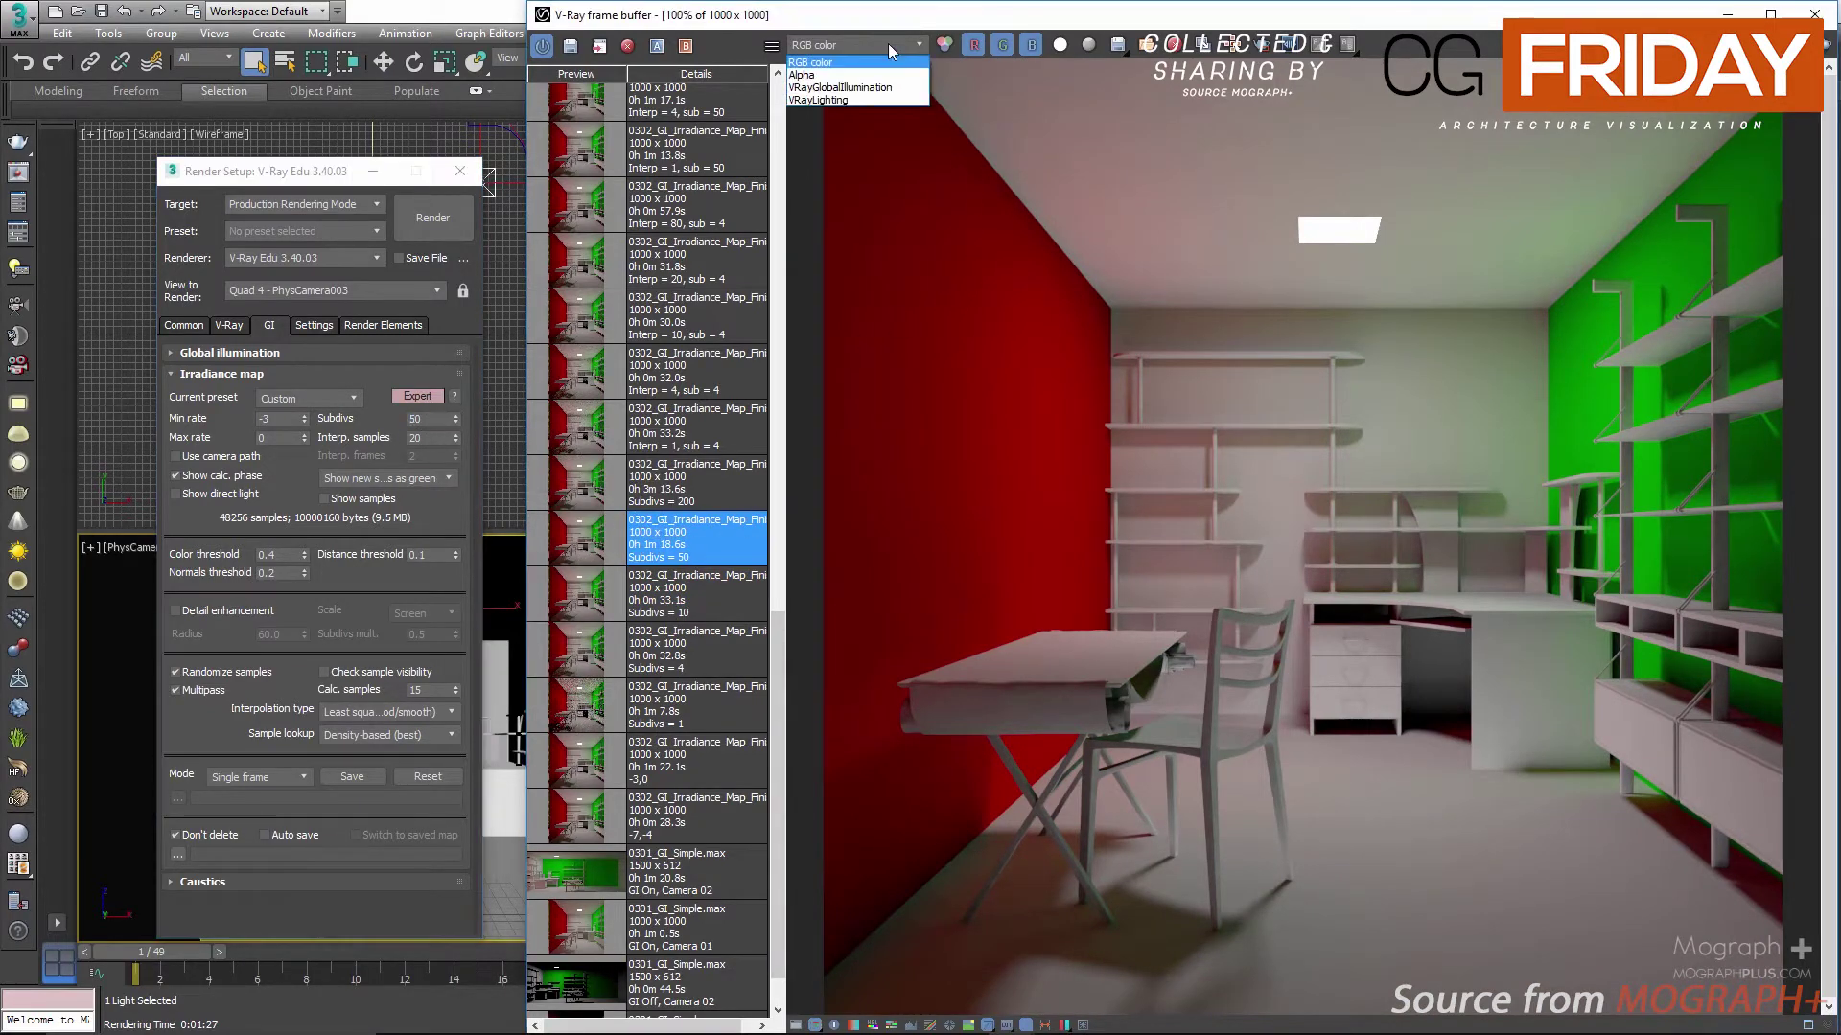
click(878, 83)
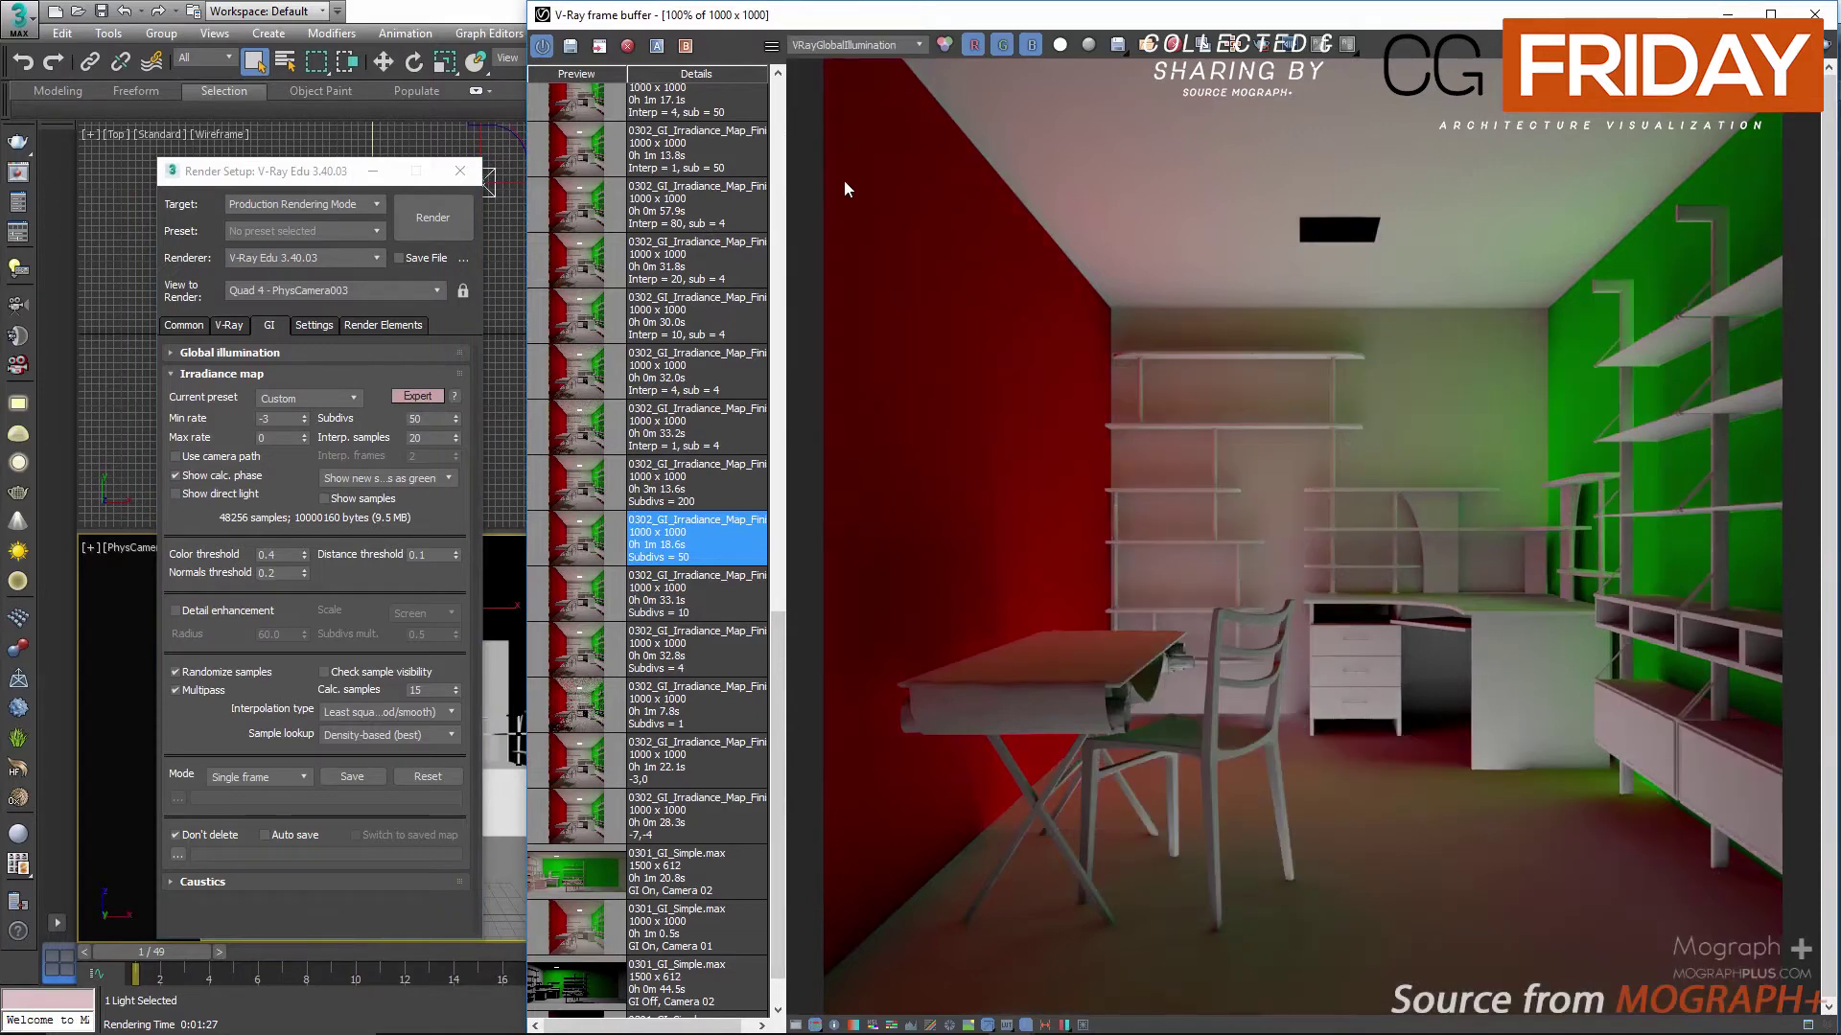
Step: Compare the Subdivs = 10, 4 and 50 renders in the VRayGlobalIllumination channel, and return the display to RGB color
click(587, 616)
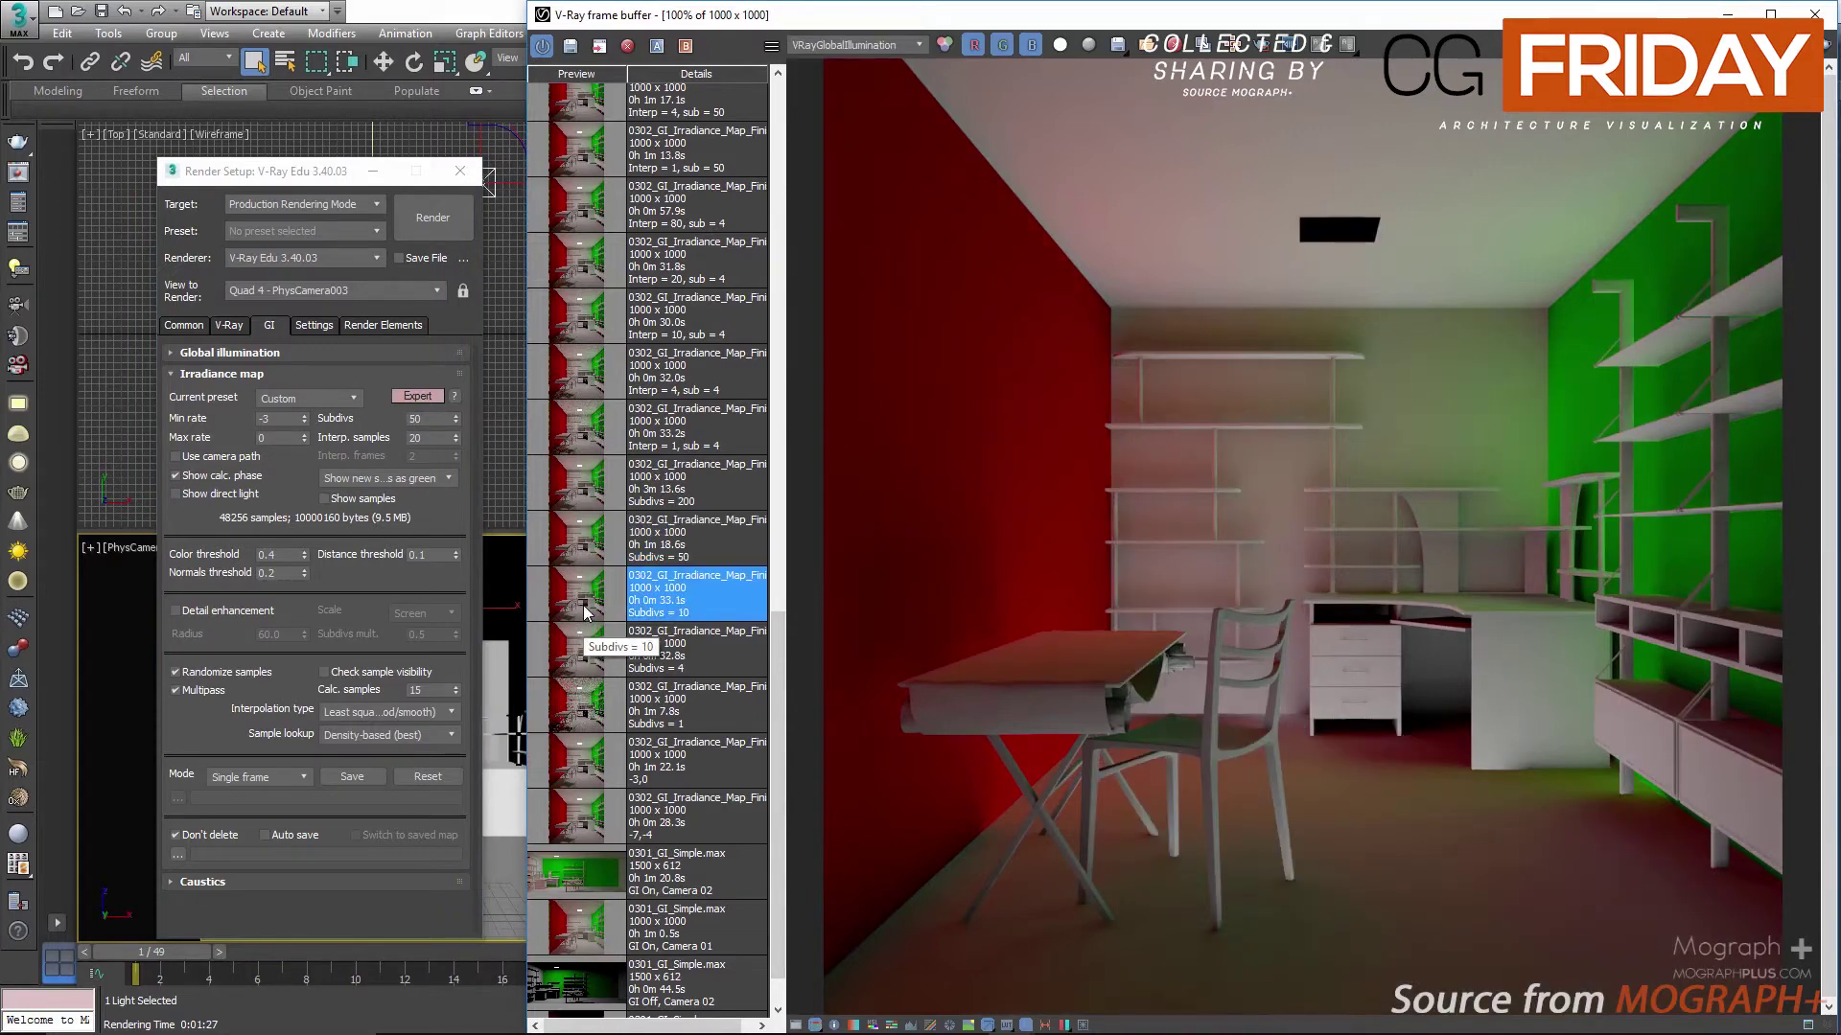
click(578, 659)
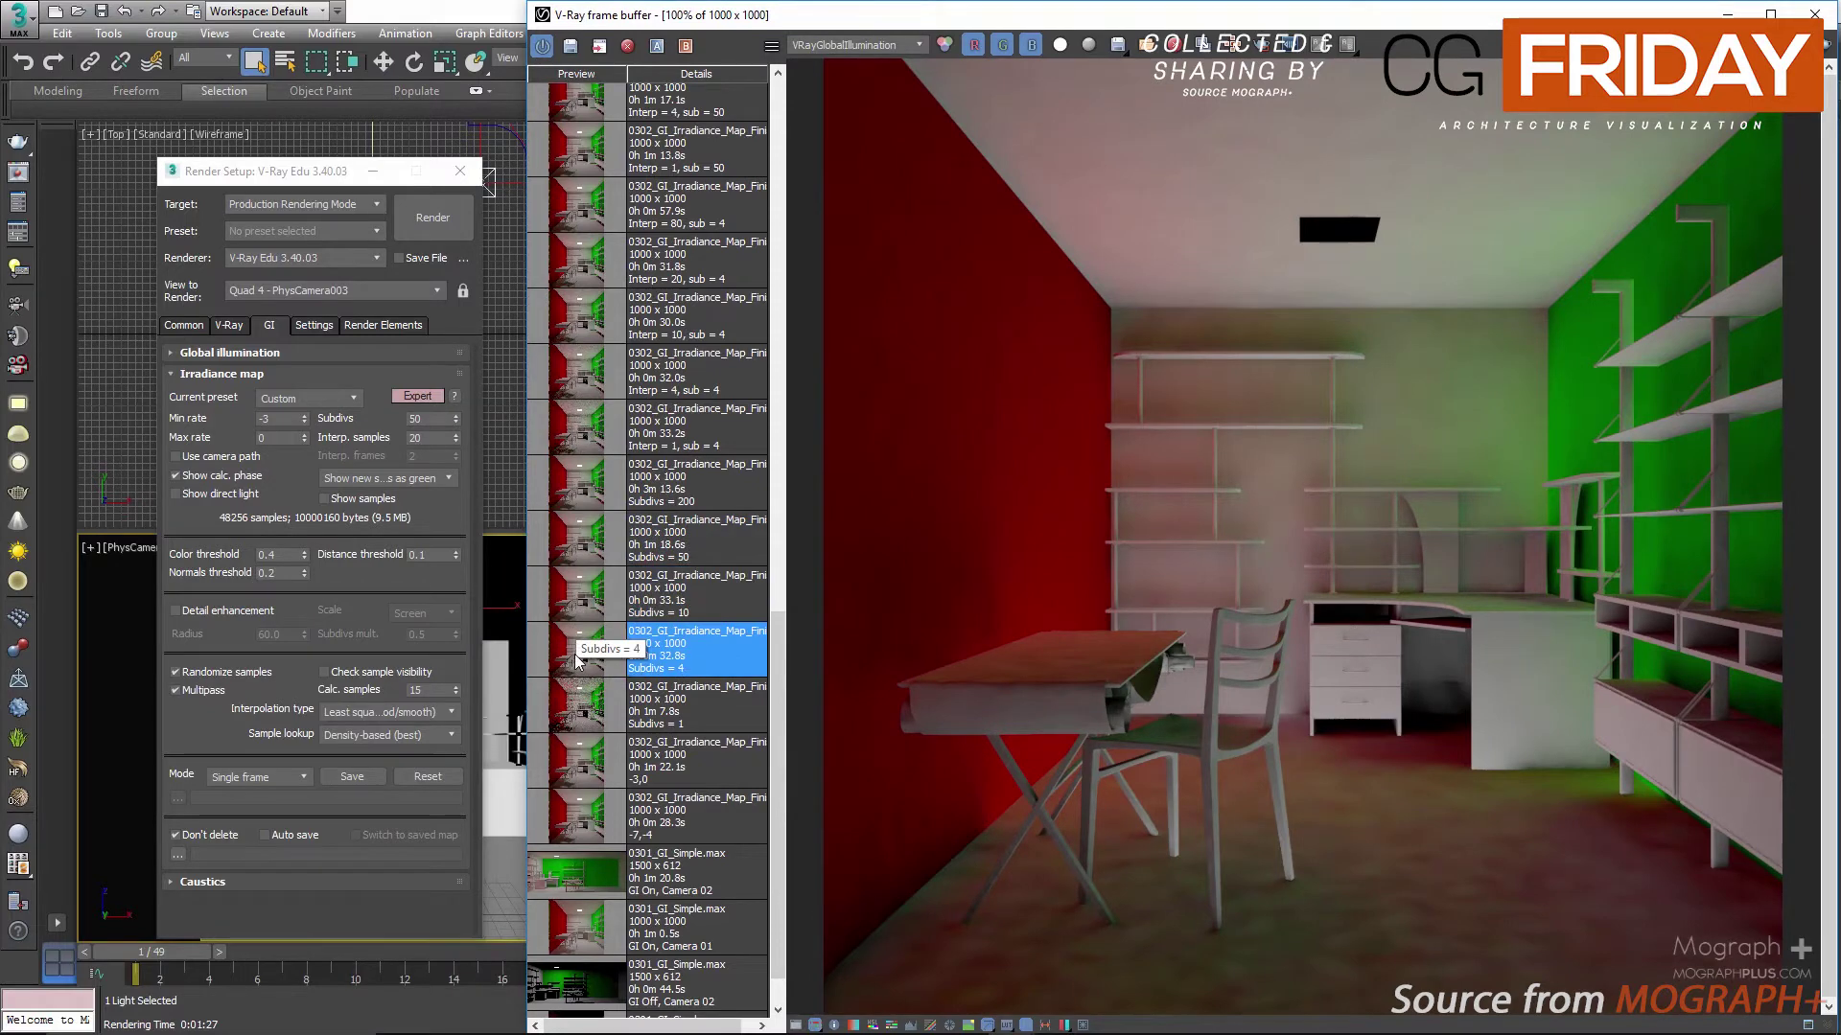
click(597, 545)
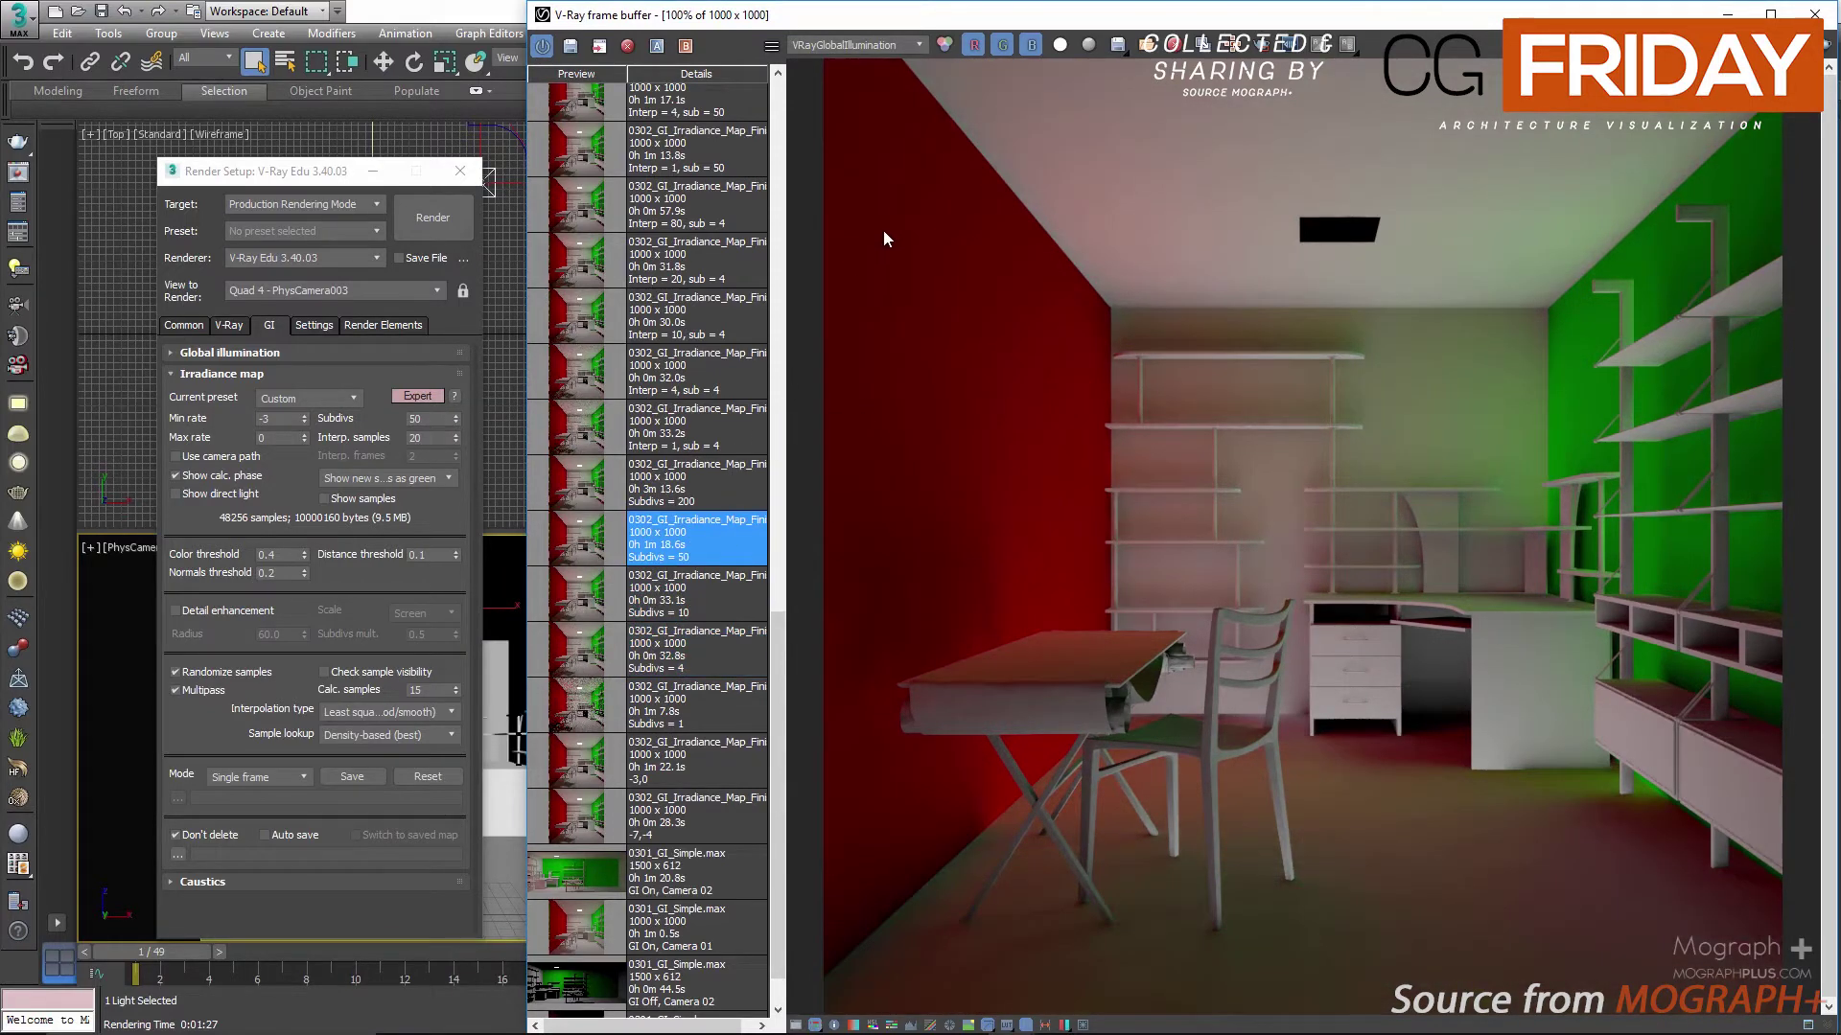
click(861, 48)
click(855, 62)
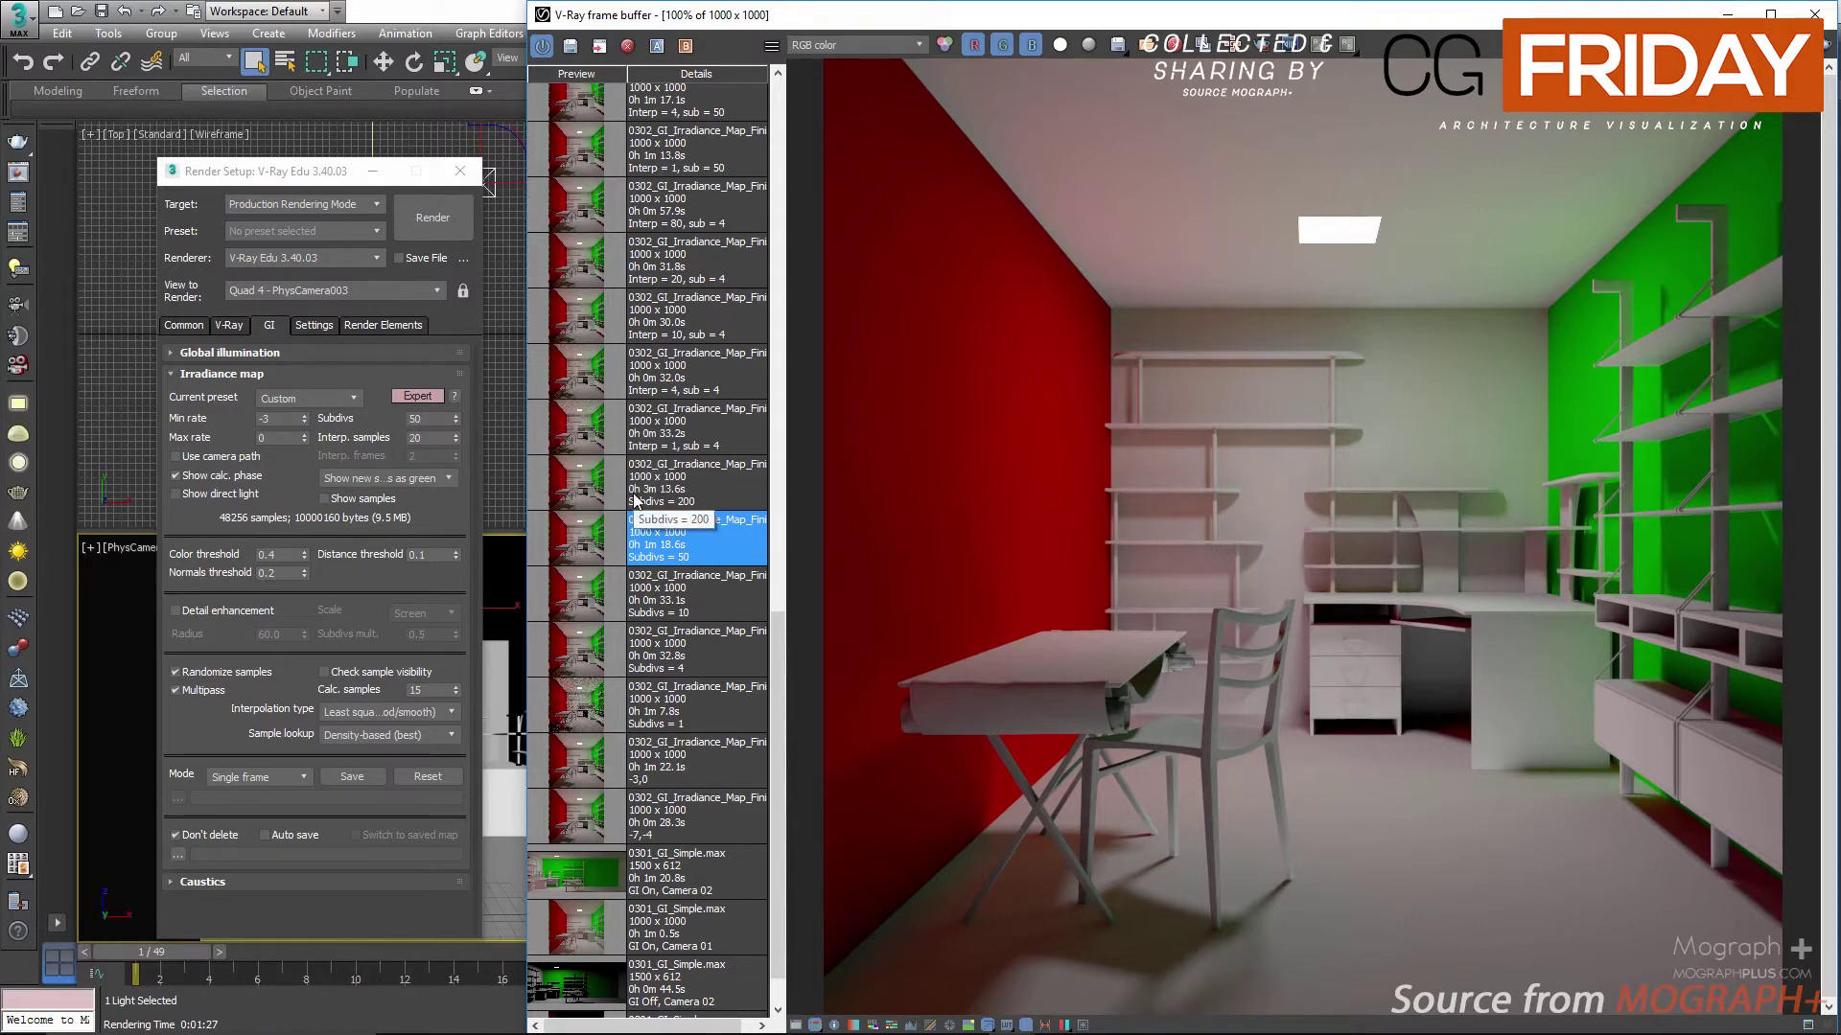
Step: Load the Subdivs = 200 render from the history and display its VRayGlobalIllumination channel
click(579, 495)
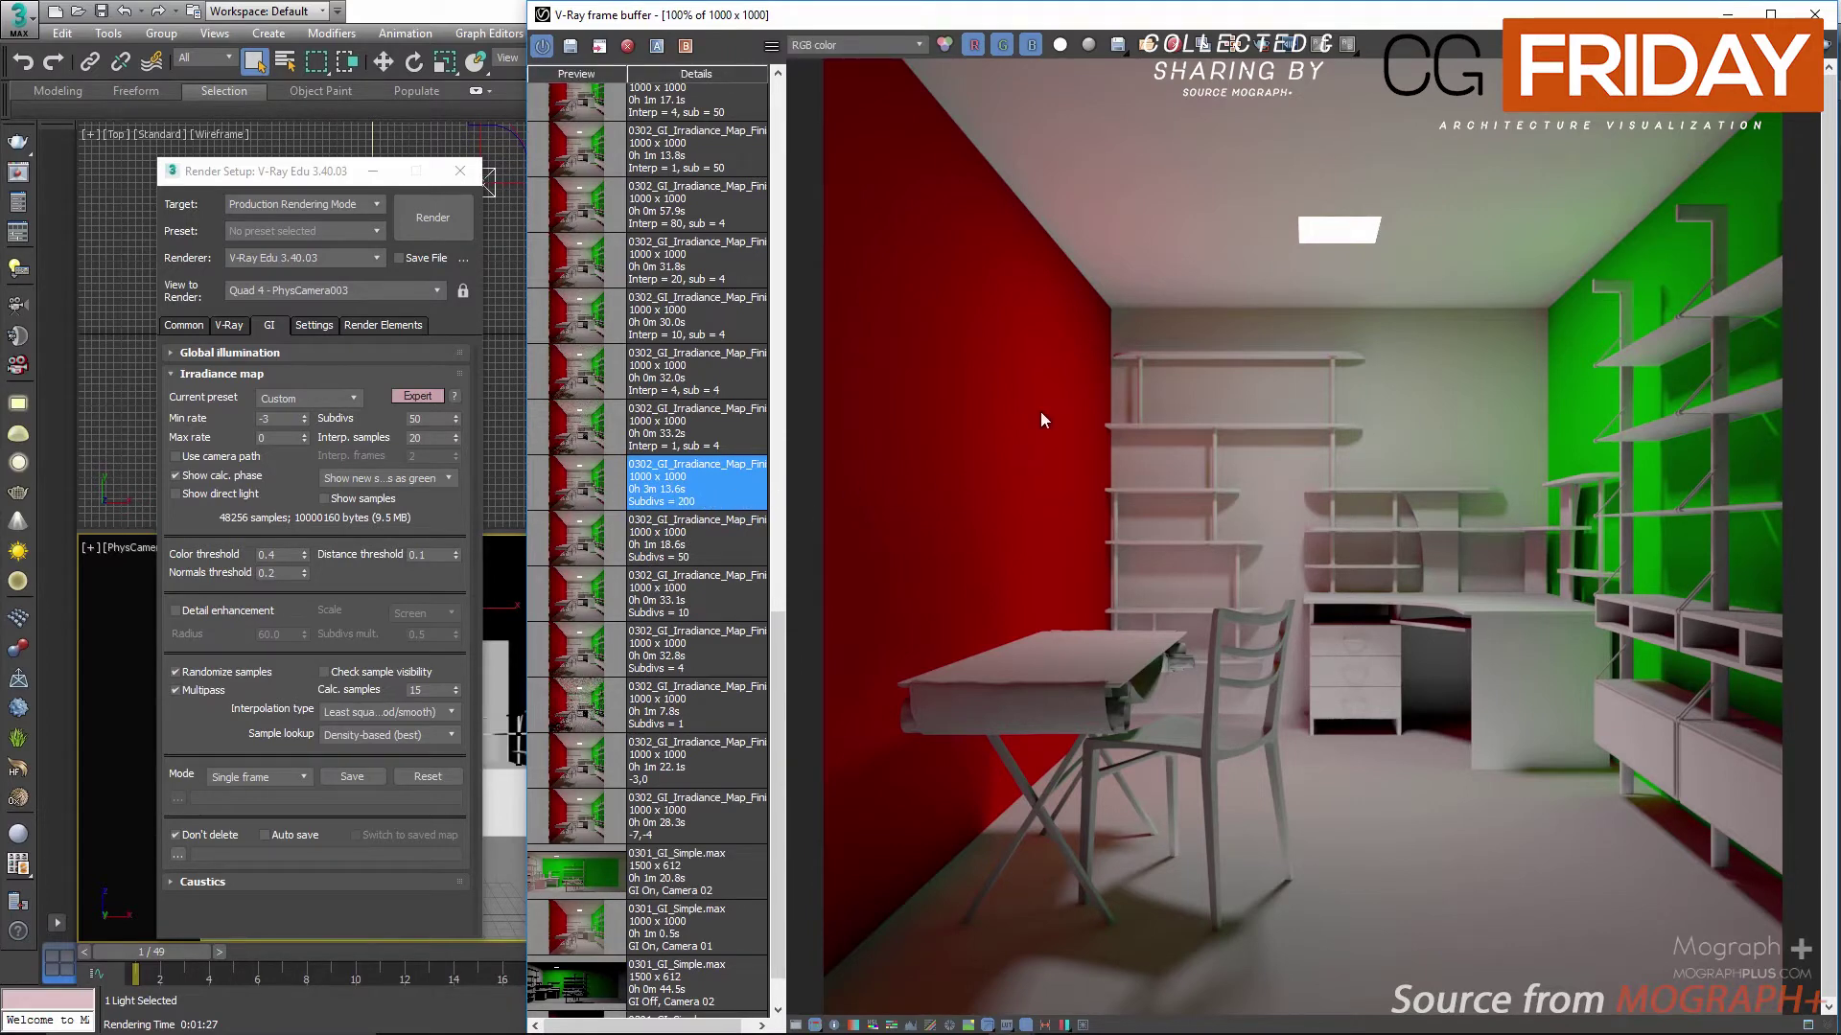
click(853, 42)
click(855, 89)
Step: Compare the Subdivs = 50 and Subdivs = 200 GI channels close up around the chair and floor, and return to RGB color
scroll(1089, 575, up, 3)
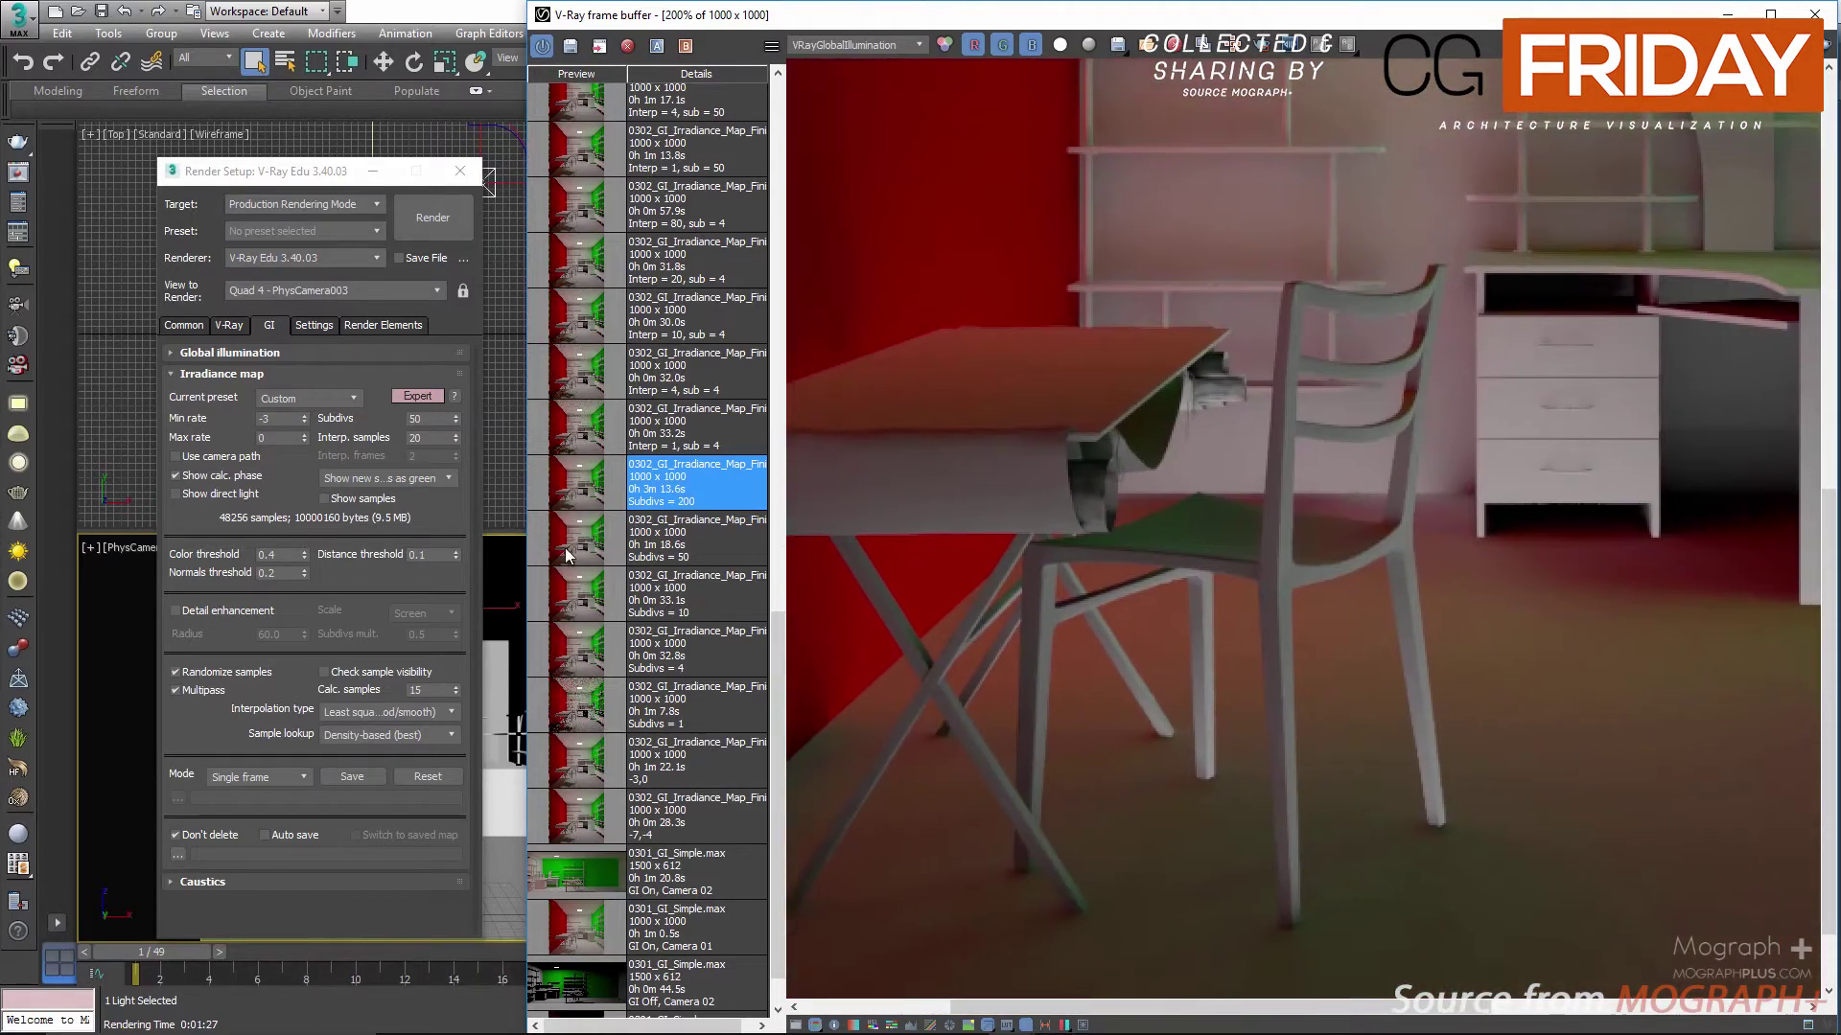
double_click(593, 542)
double_click(589, 500)
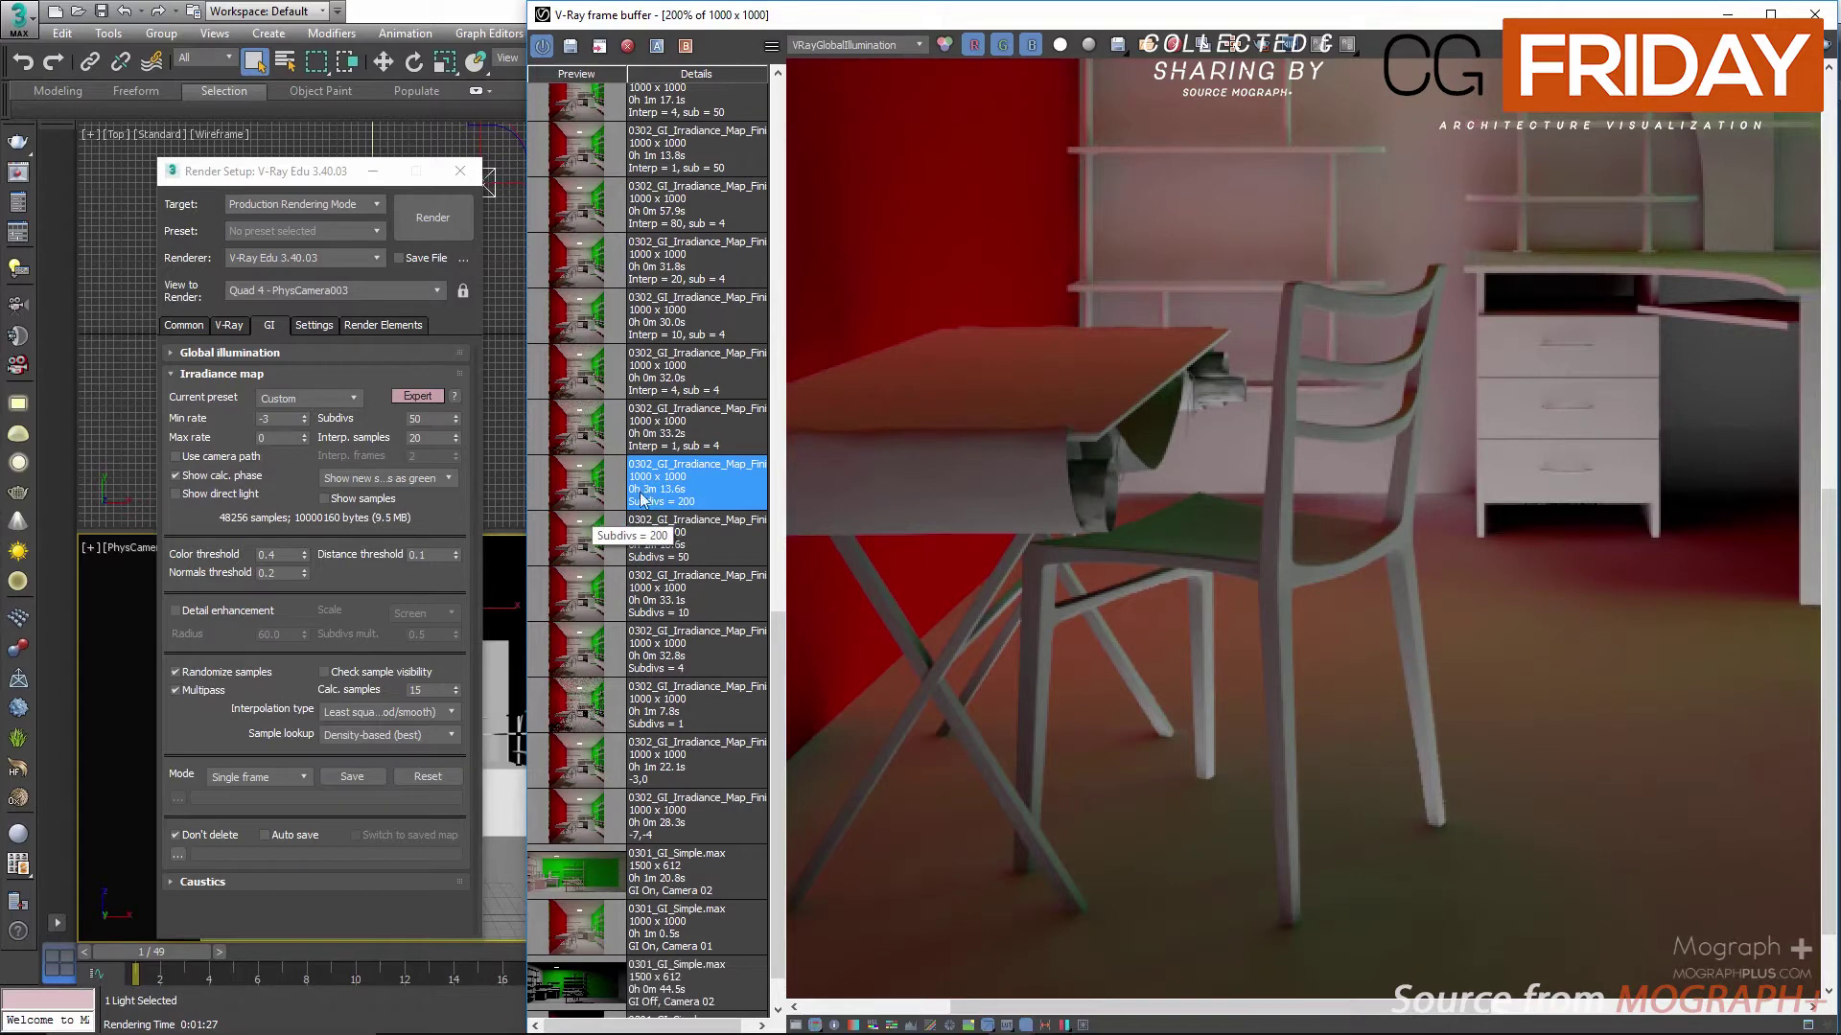
scroll(1073, 721, up, 3)
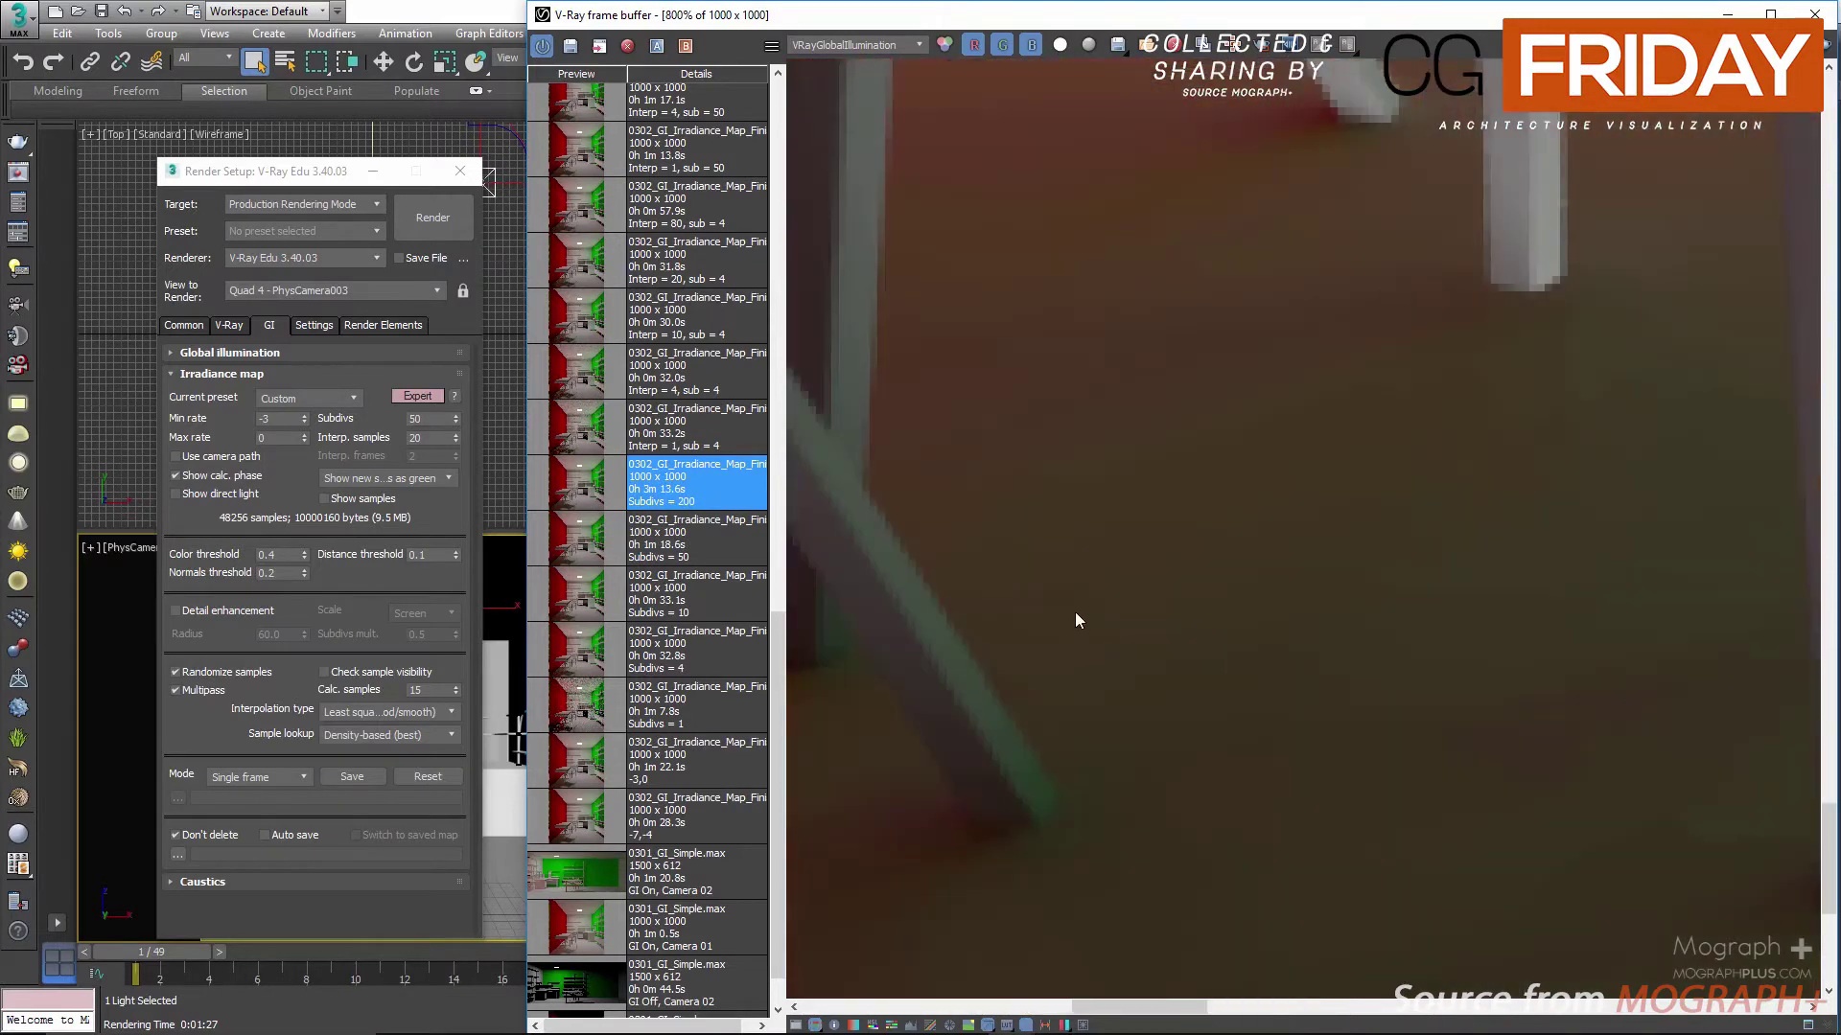
click(584, 554)
double_click(587, 484)
scroll(1123, 584, down, 2)
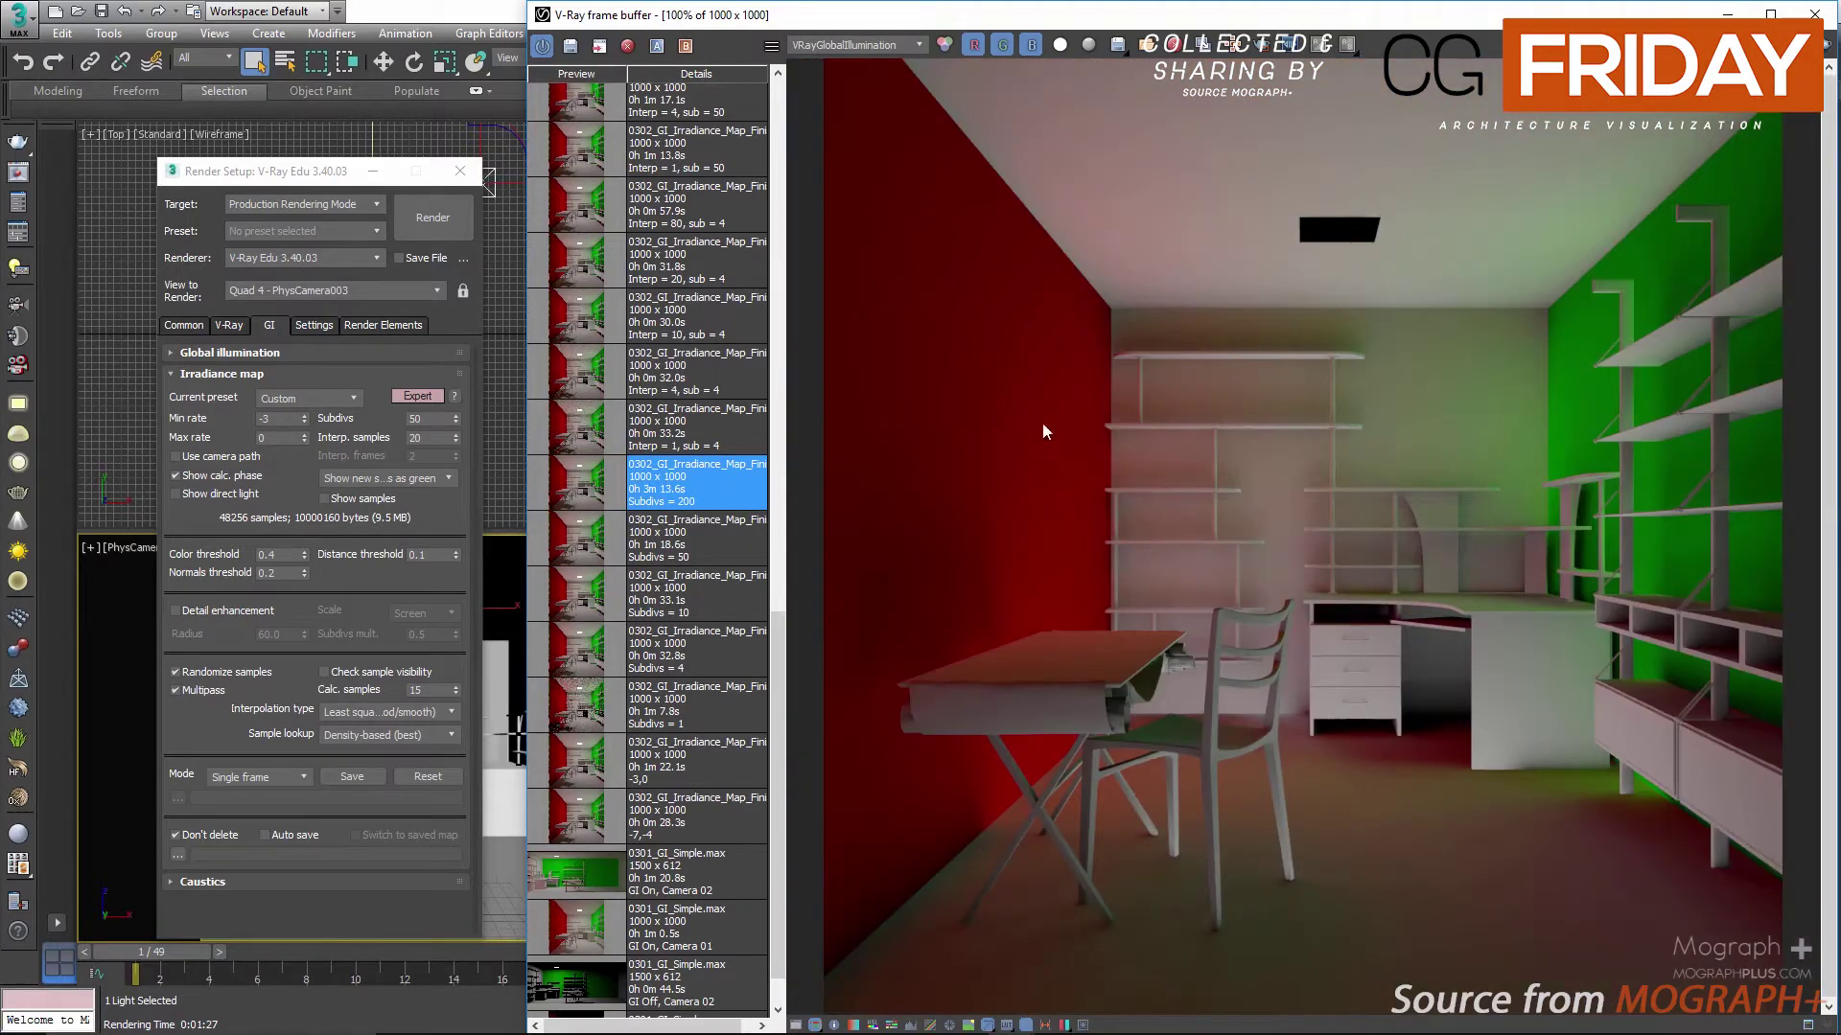
click(820, 45)
click(825, 60)
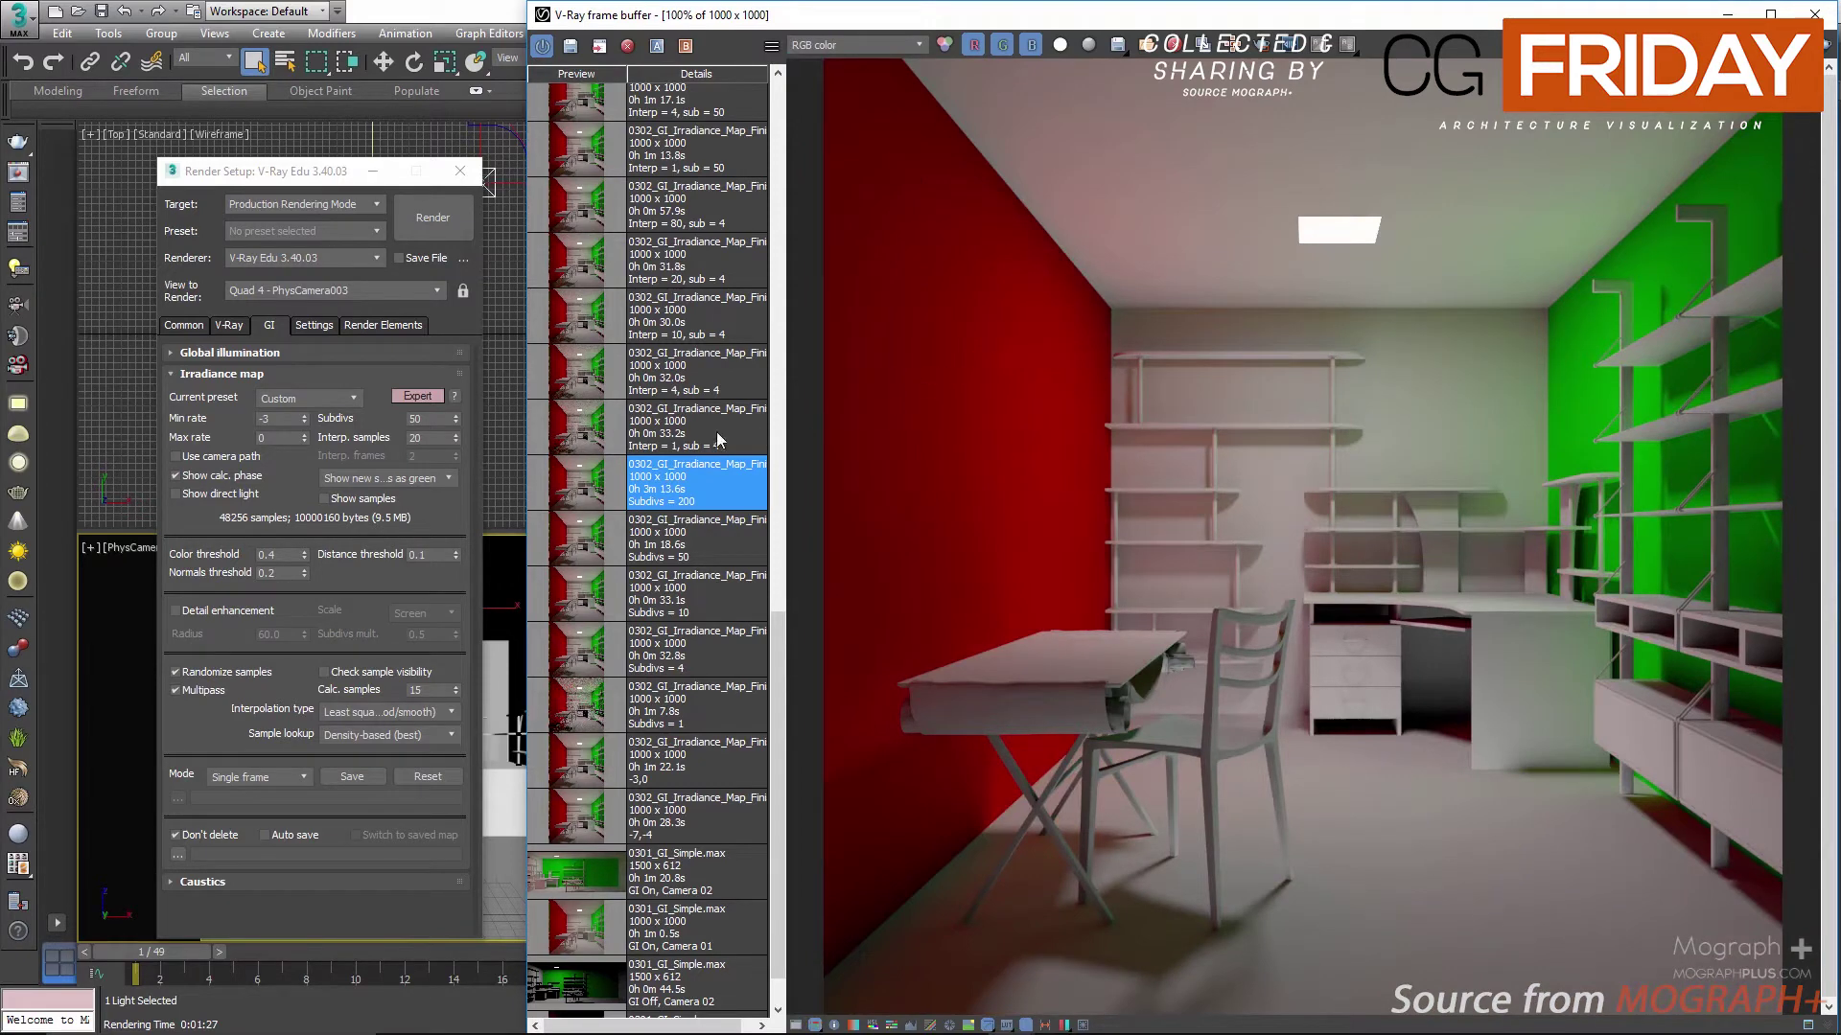
Step: Set the irradiance map Subdivs to 4 and Interp. samples to 1, and load the Interp = 1, sub = 4 render
click(682, 428)
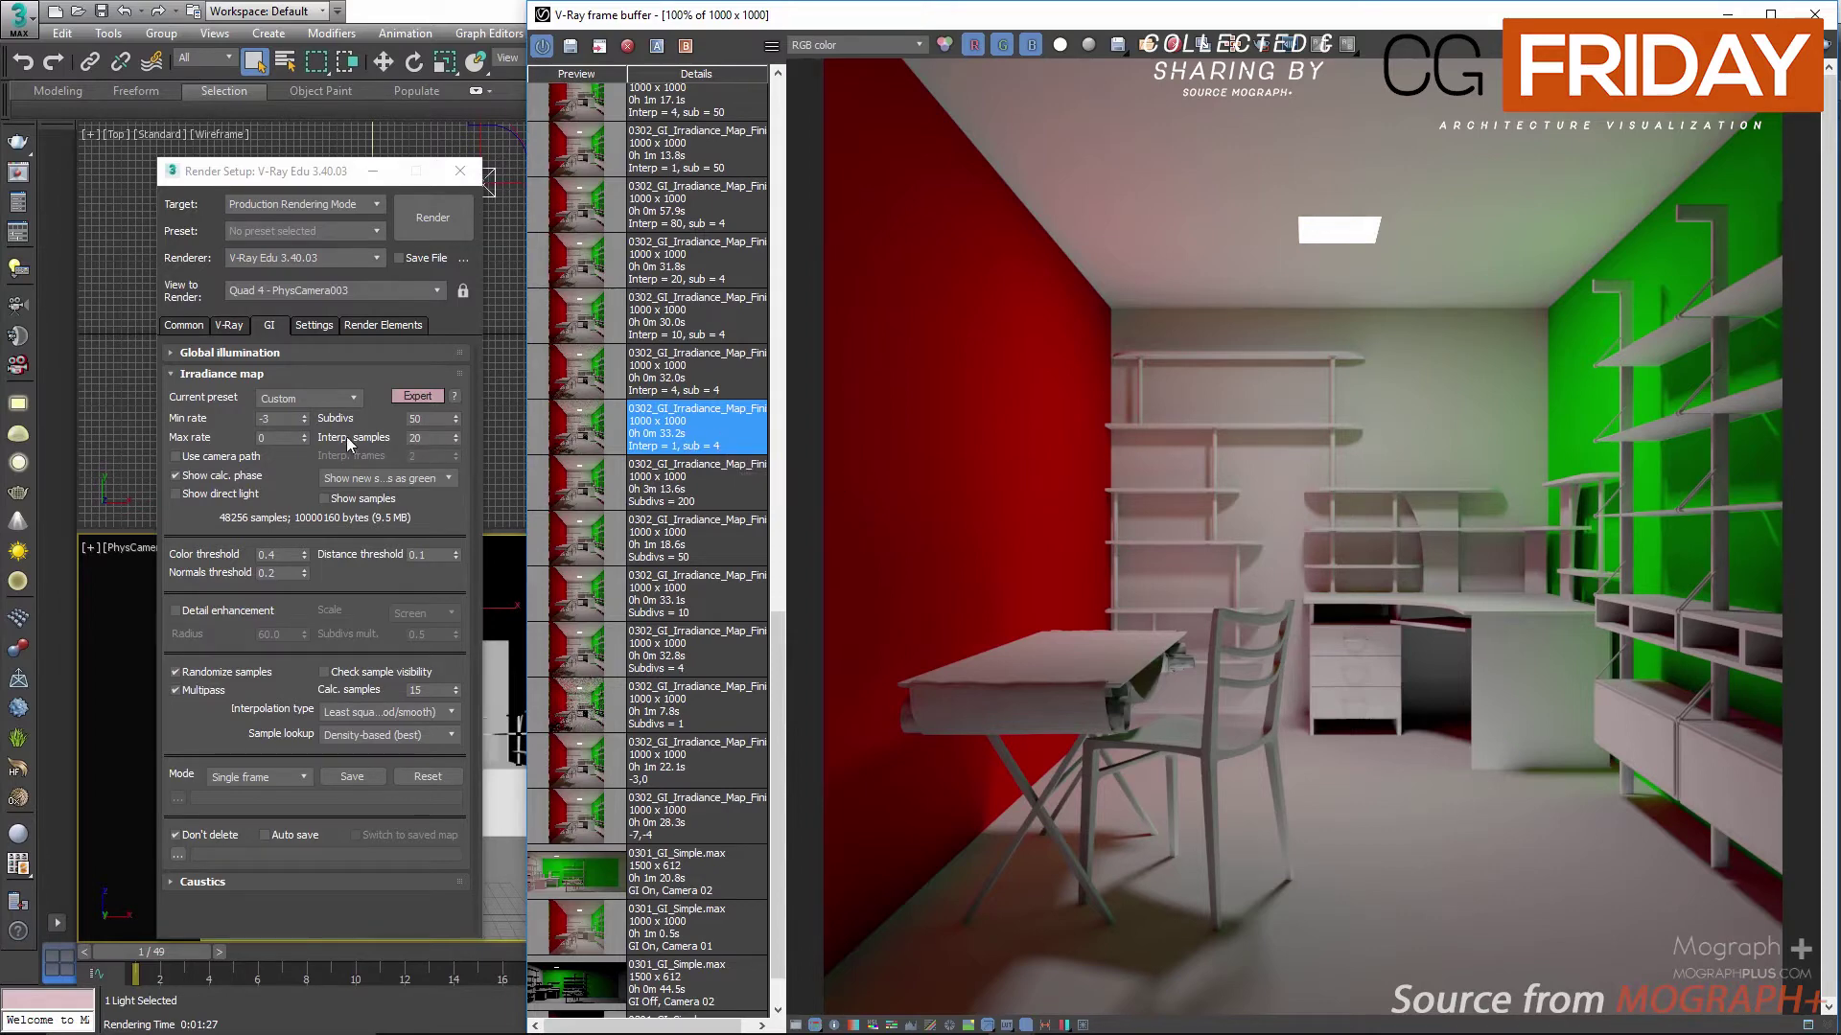
click(594, 491)
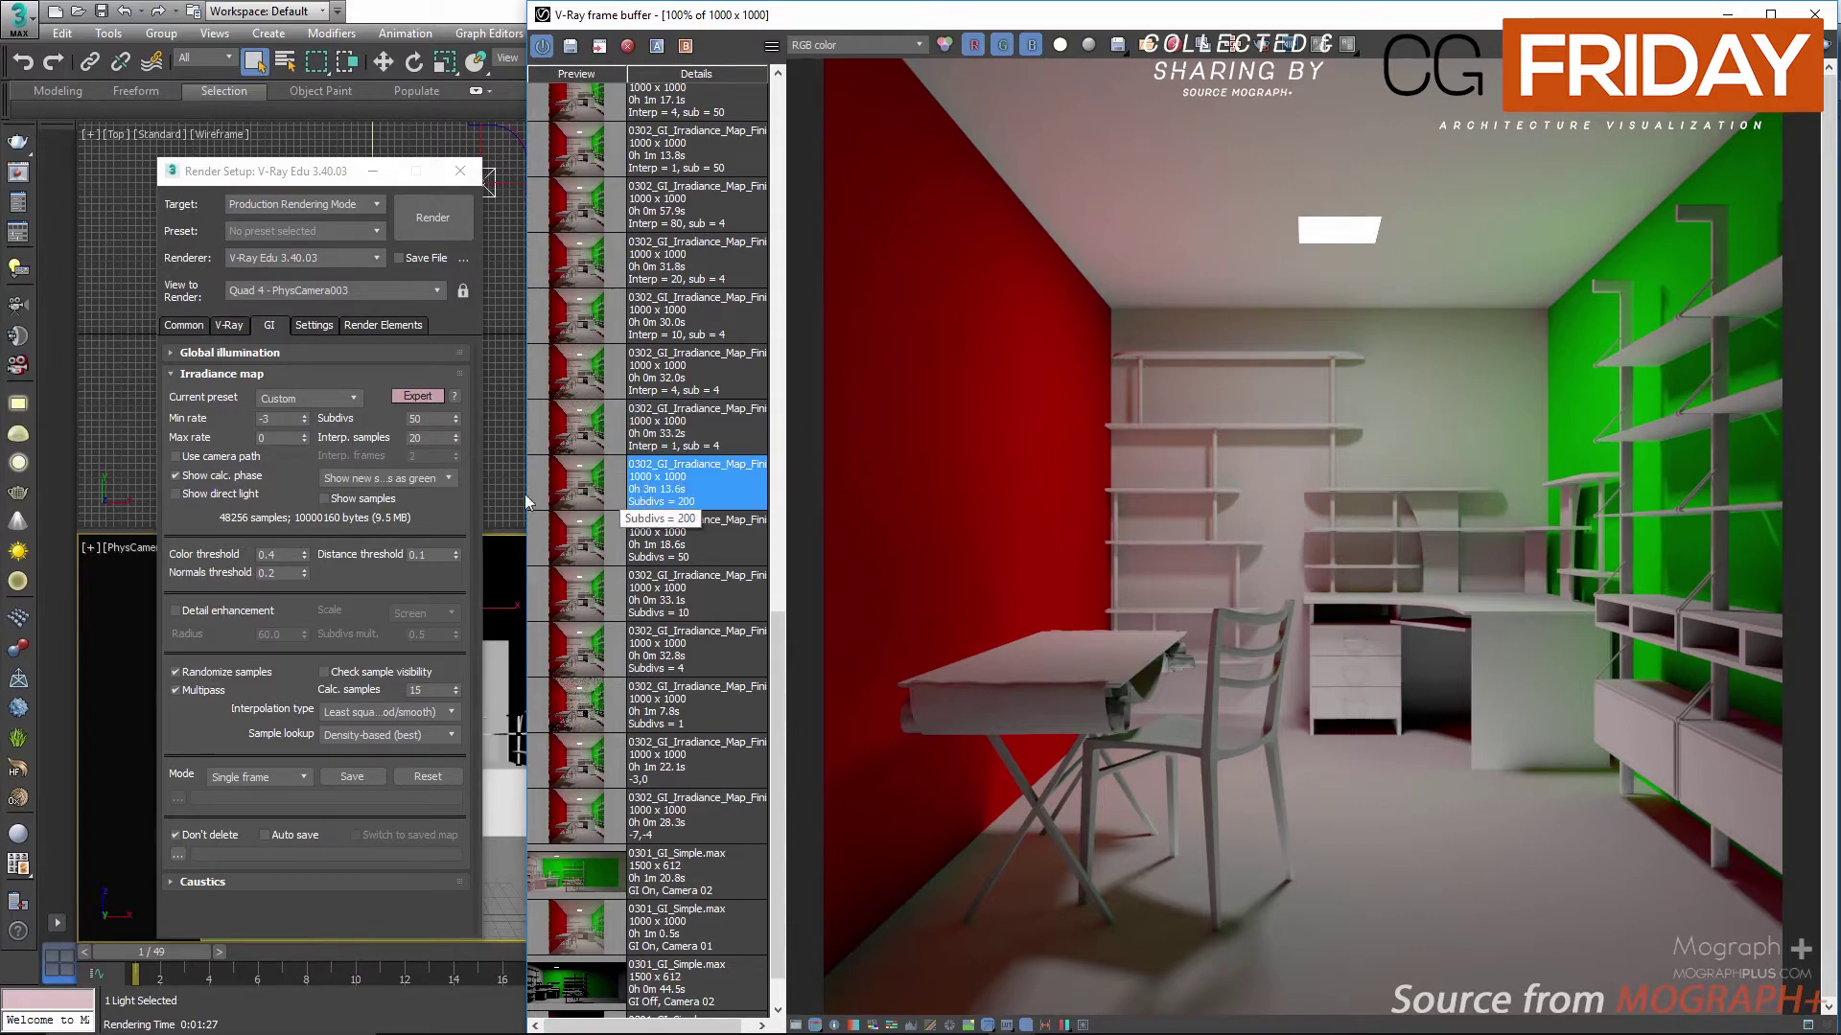
double_click(424, 419)
text(4)
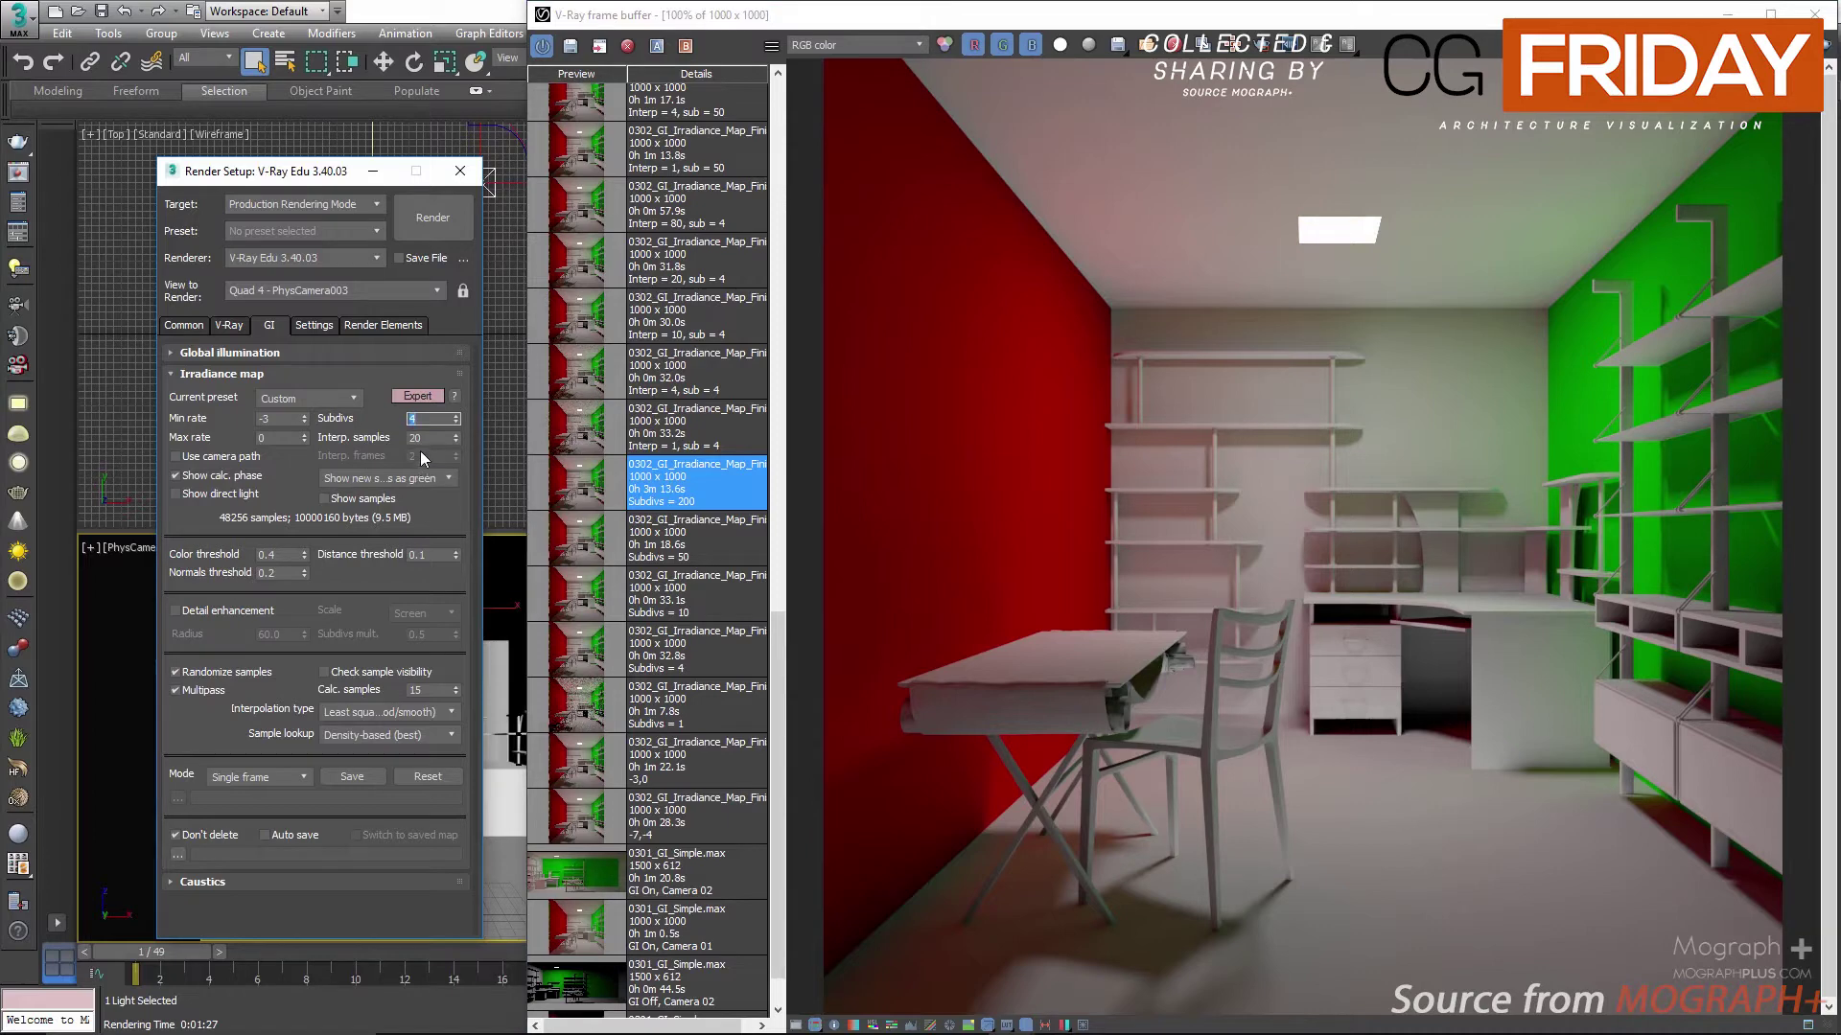
key(Tab)
click(581, 431)
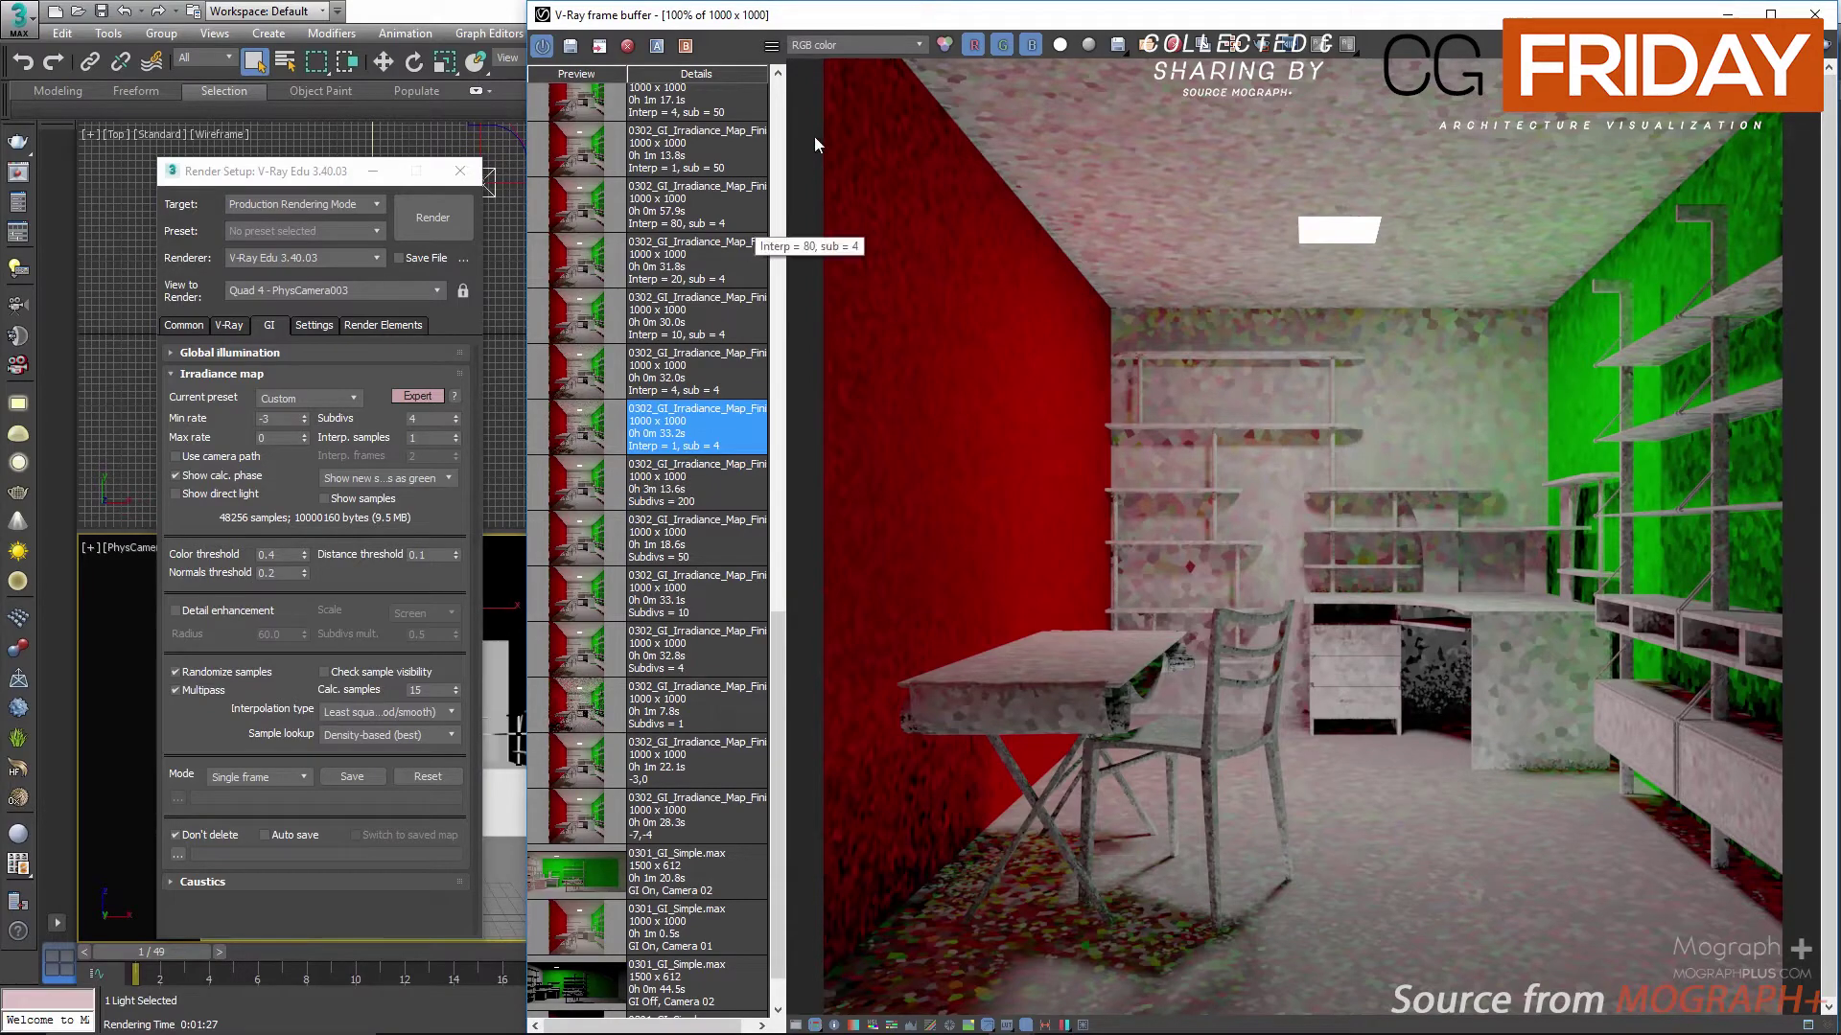
Step: Inspect the VRayGlobalIllumination channel of the Interp = 1, sub = 4 render, and switch back to RGB color
click(810, 48)
click(808, 92)
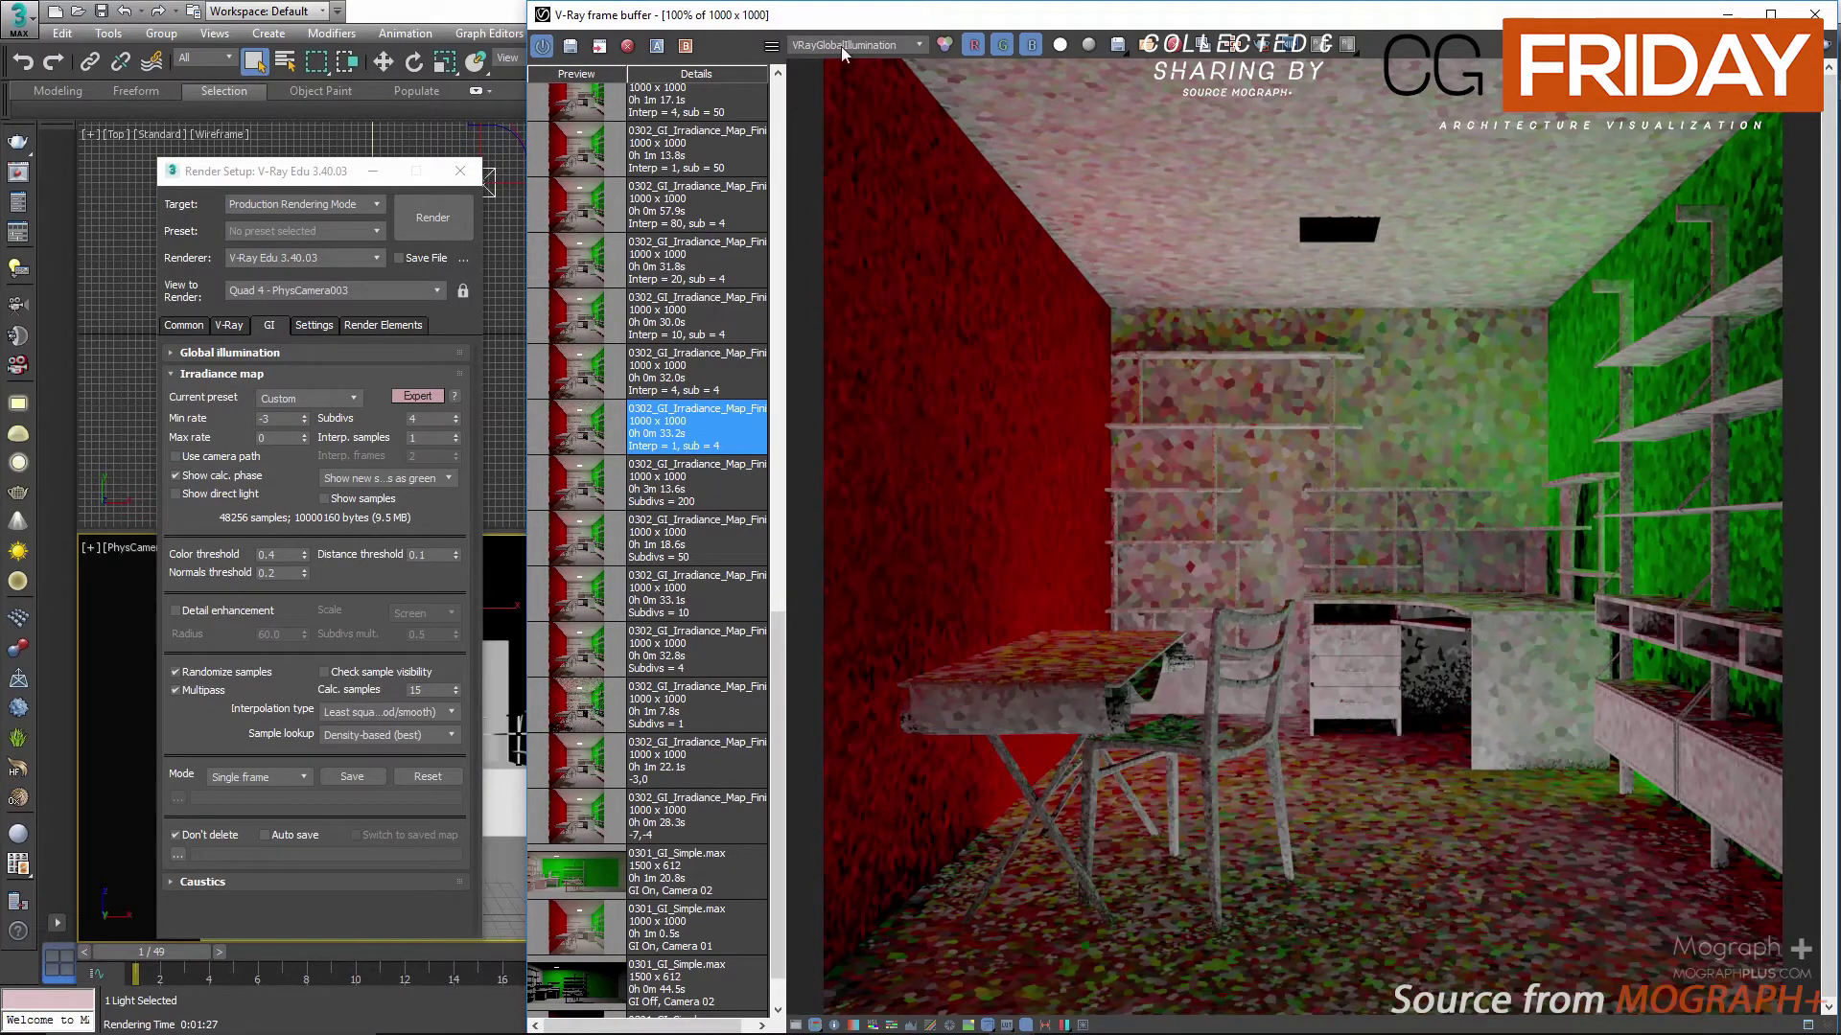
click(844, 45)
click(846, 62)
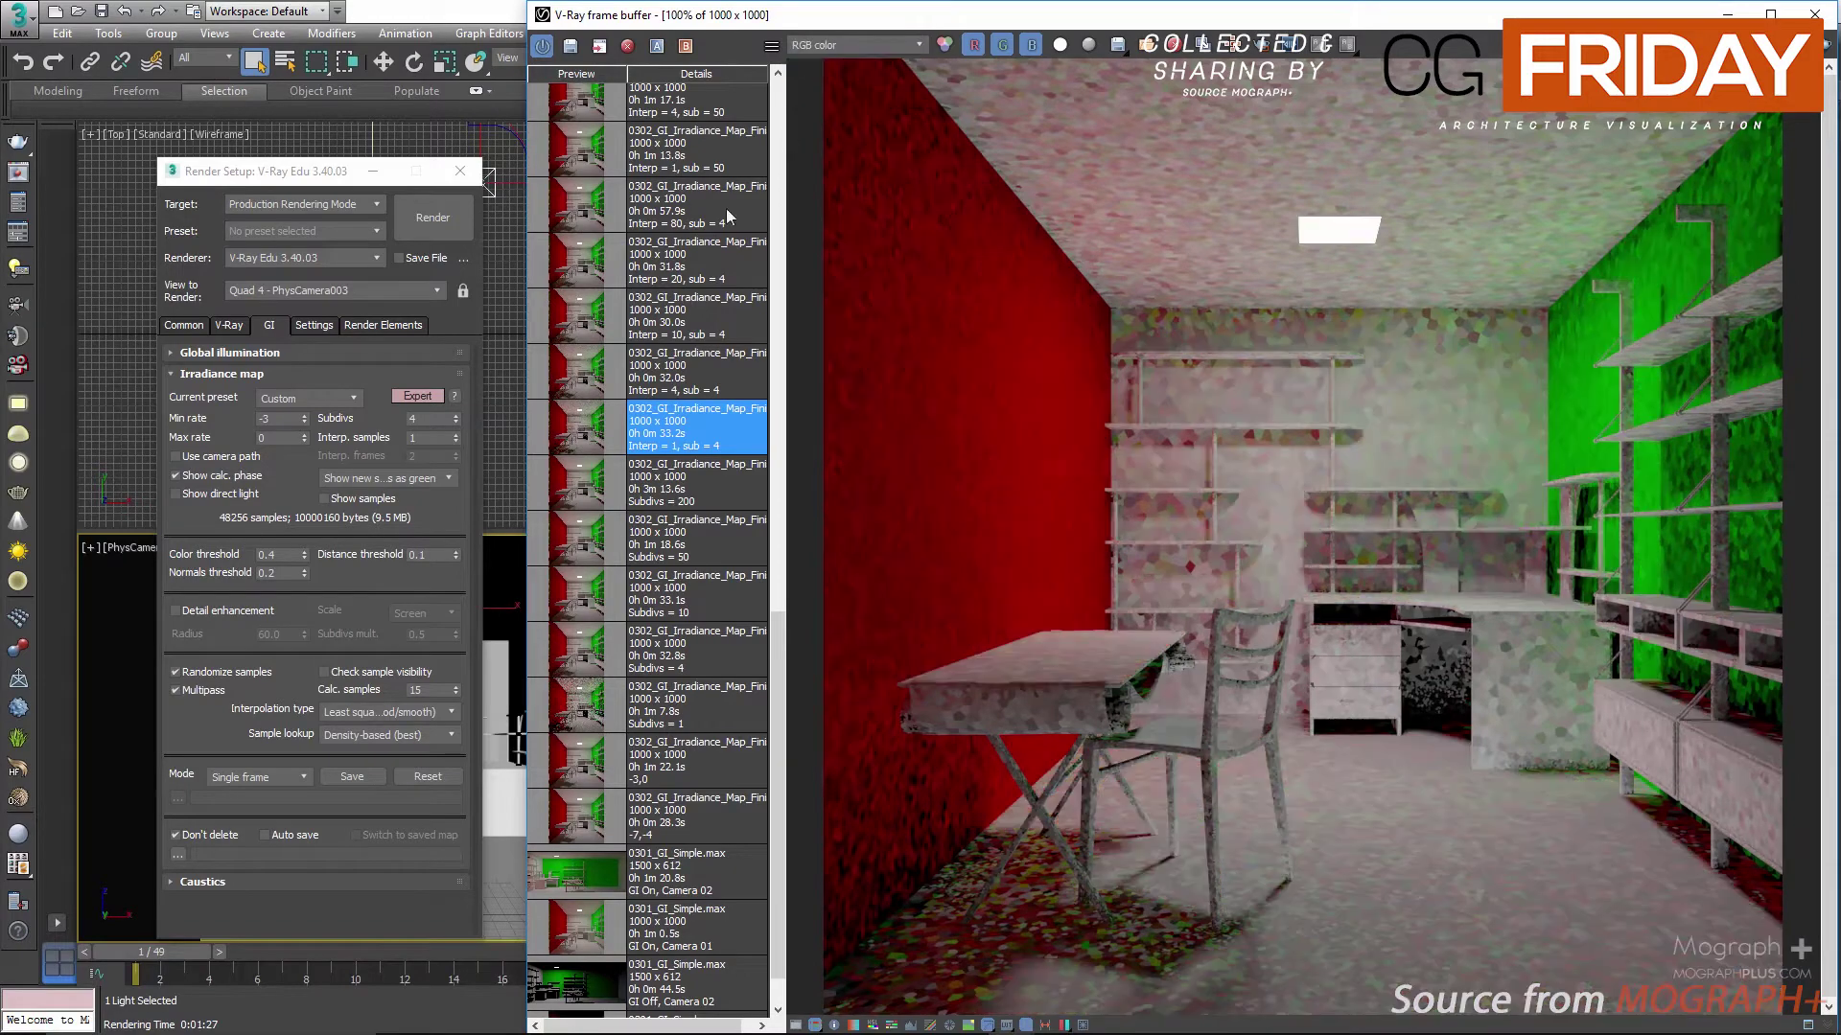
Step: Load the Interp = 4, sub = 4 render from the history and set the irradiance map Interp. samples to 4
click(594, 376)
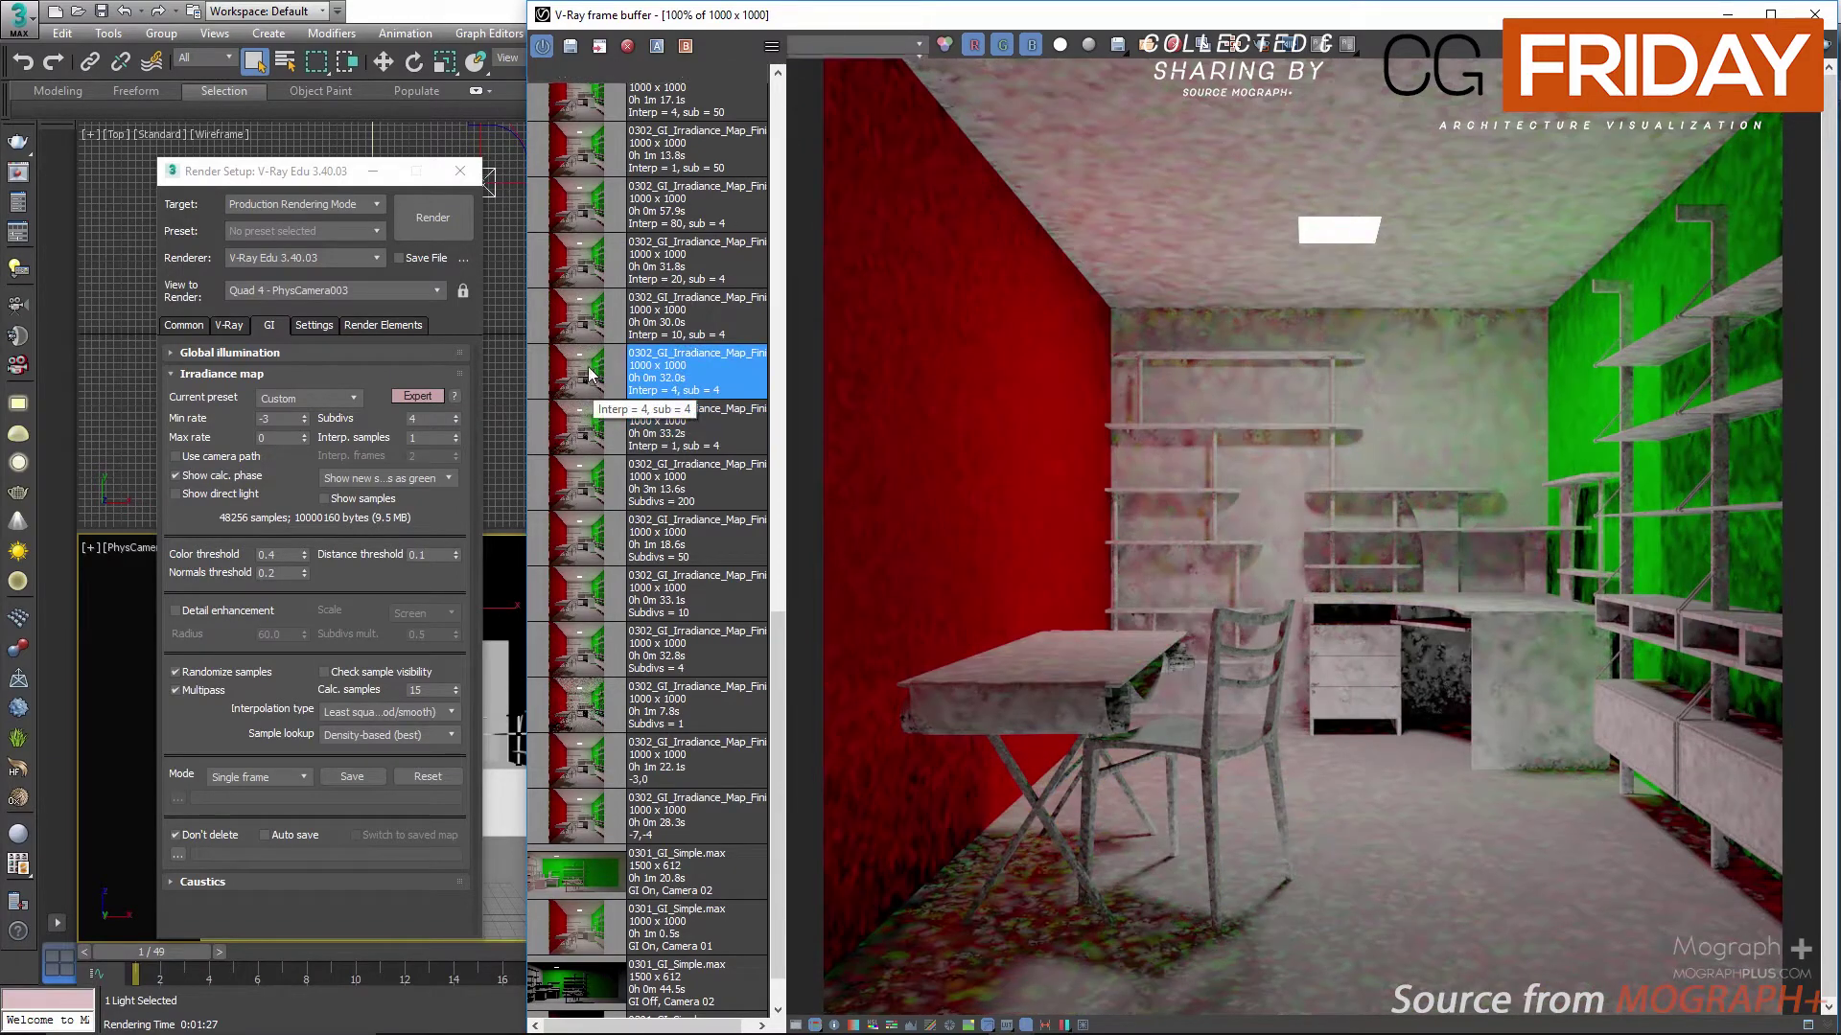
double_click(422, 438)
text(4)
key(Return)
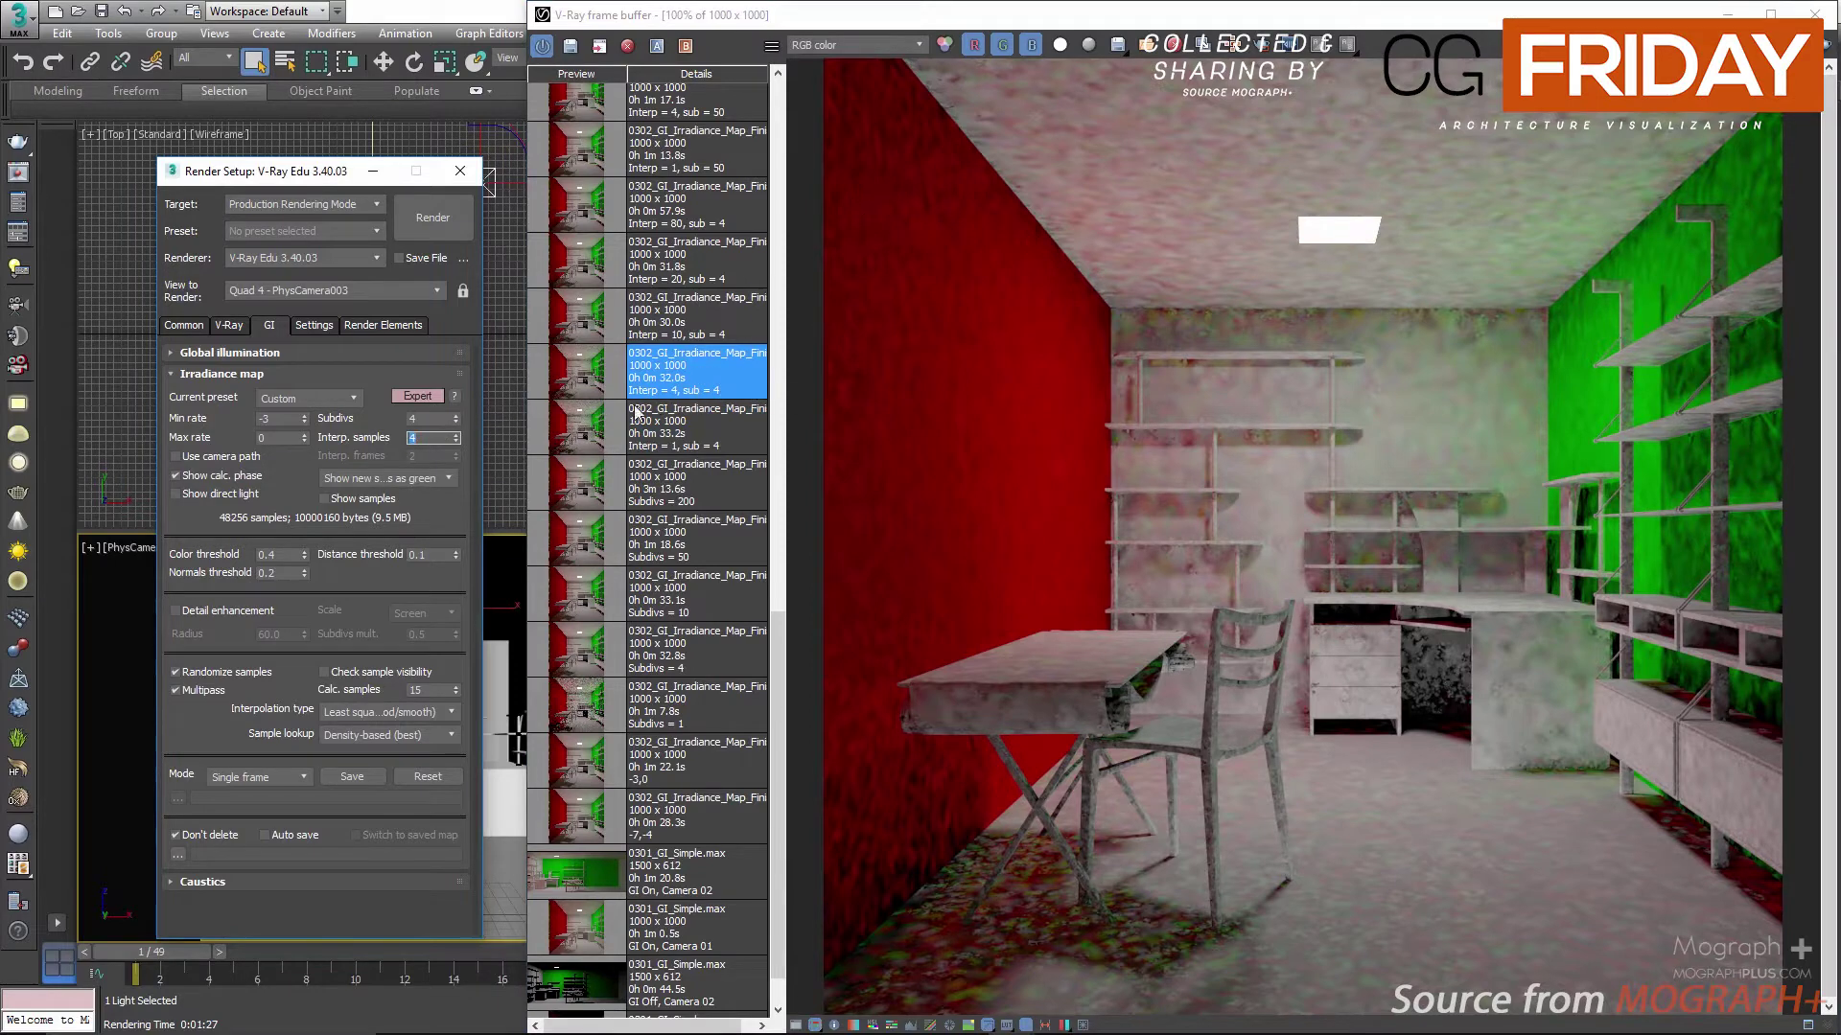
Step: Compare the Interp = 1 and Interp = 4 renders at sub = 4 by alternating between them in the history
click(585, 428)
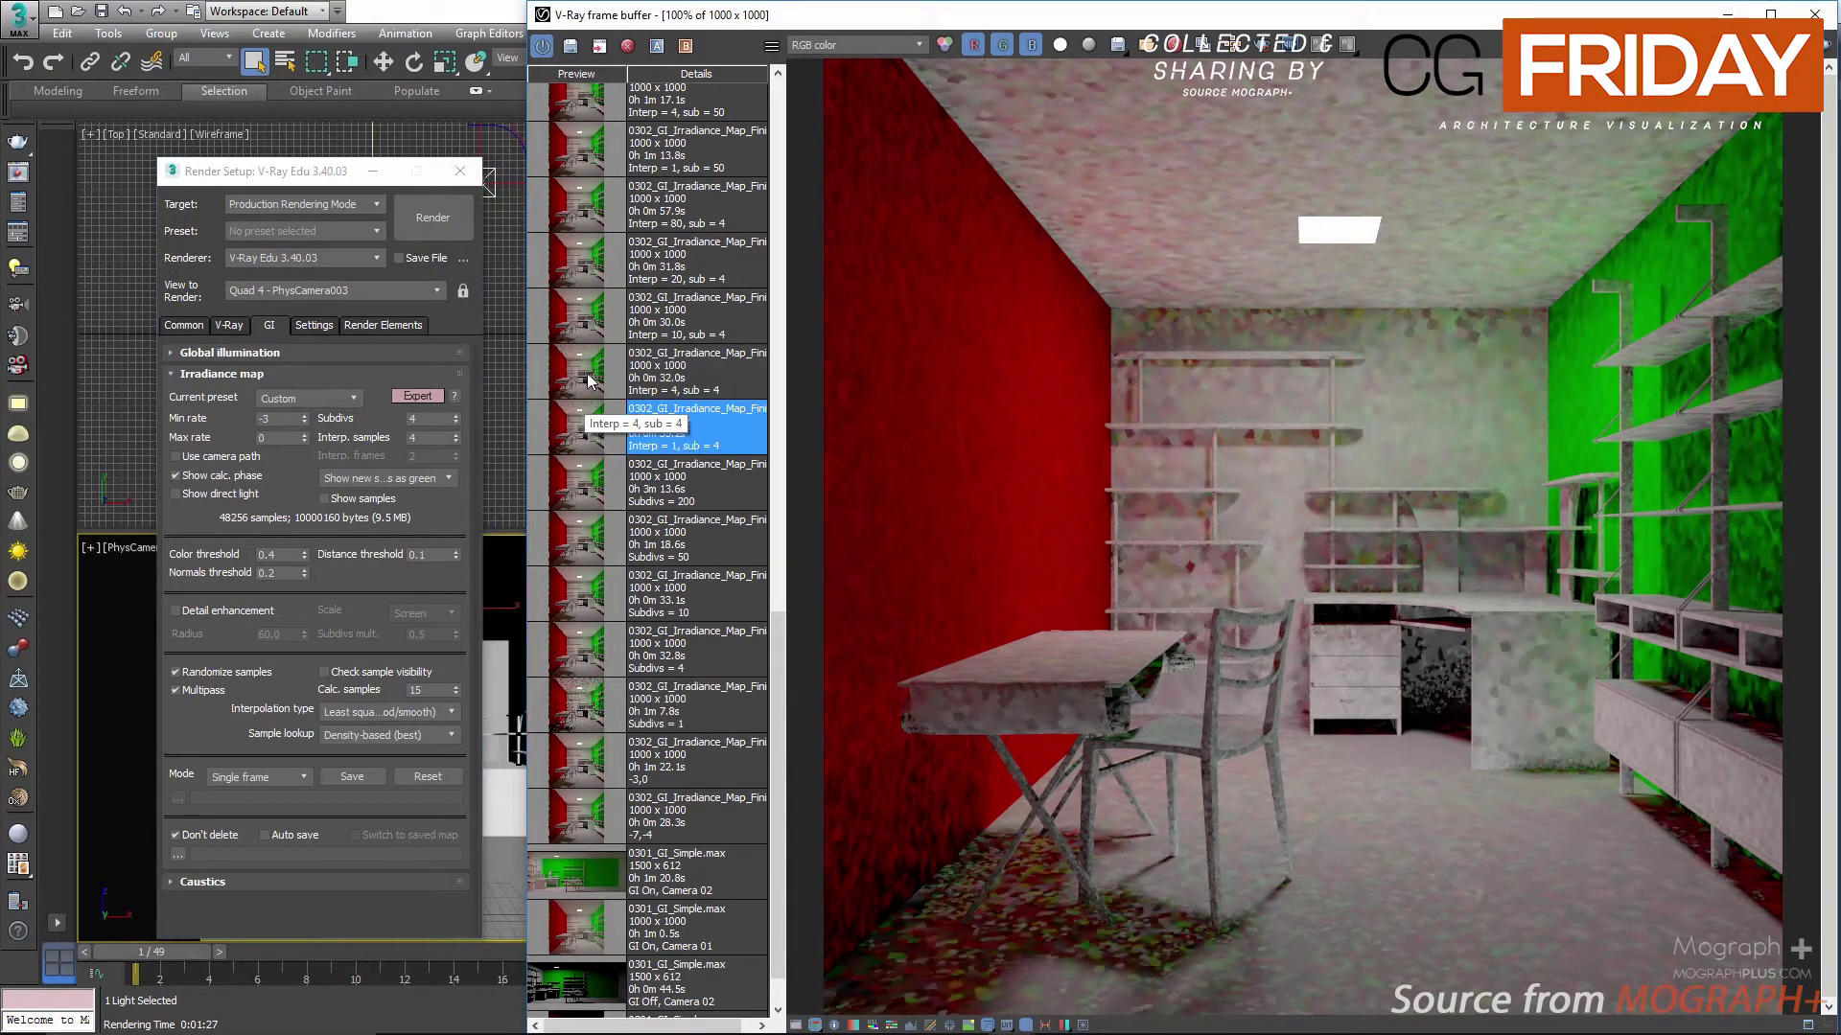
click(587, 384)
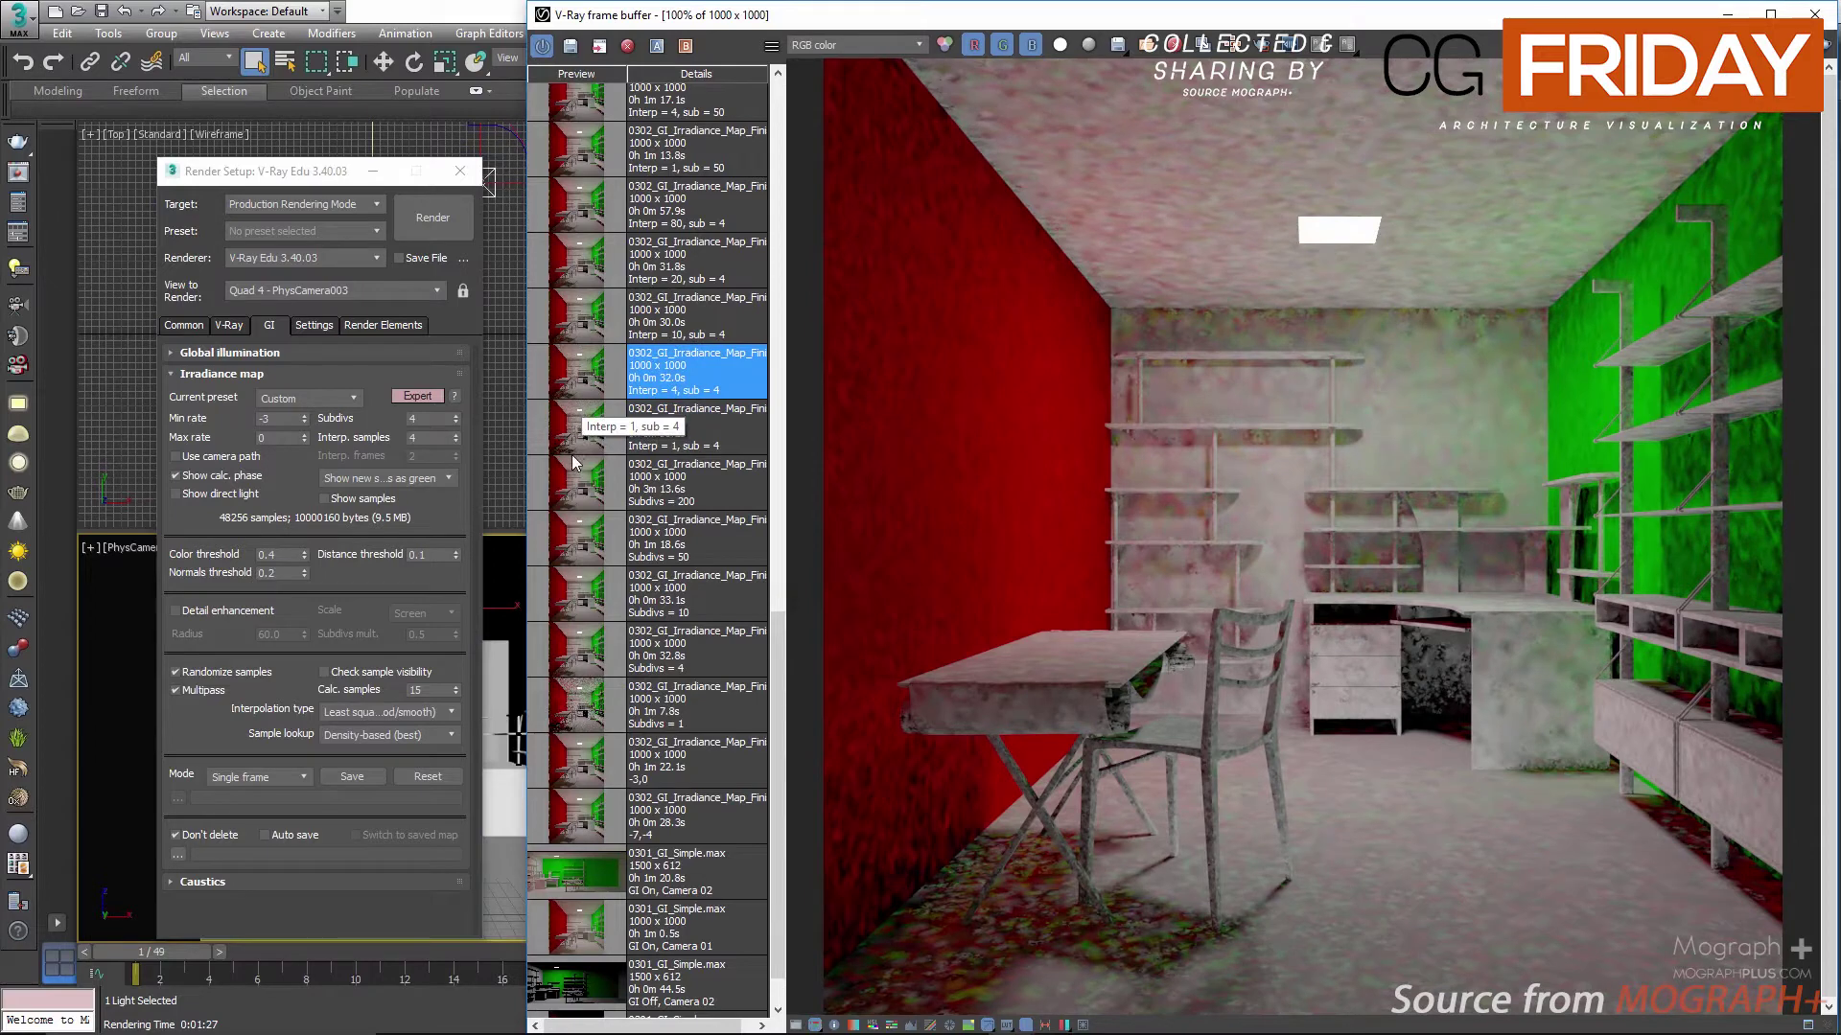
click(591, 411)
click(592, 393)
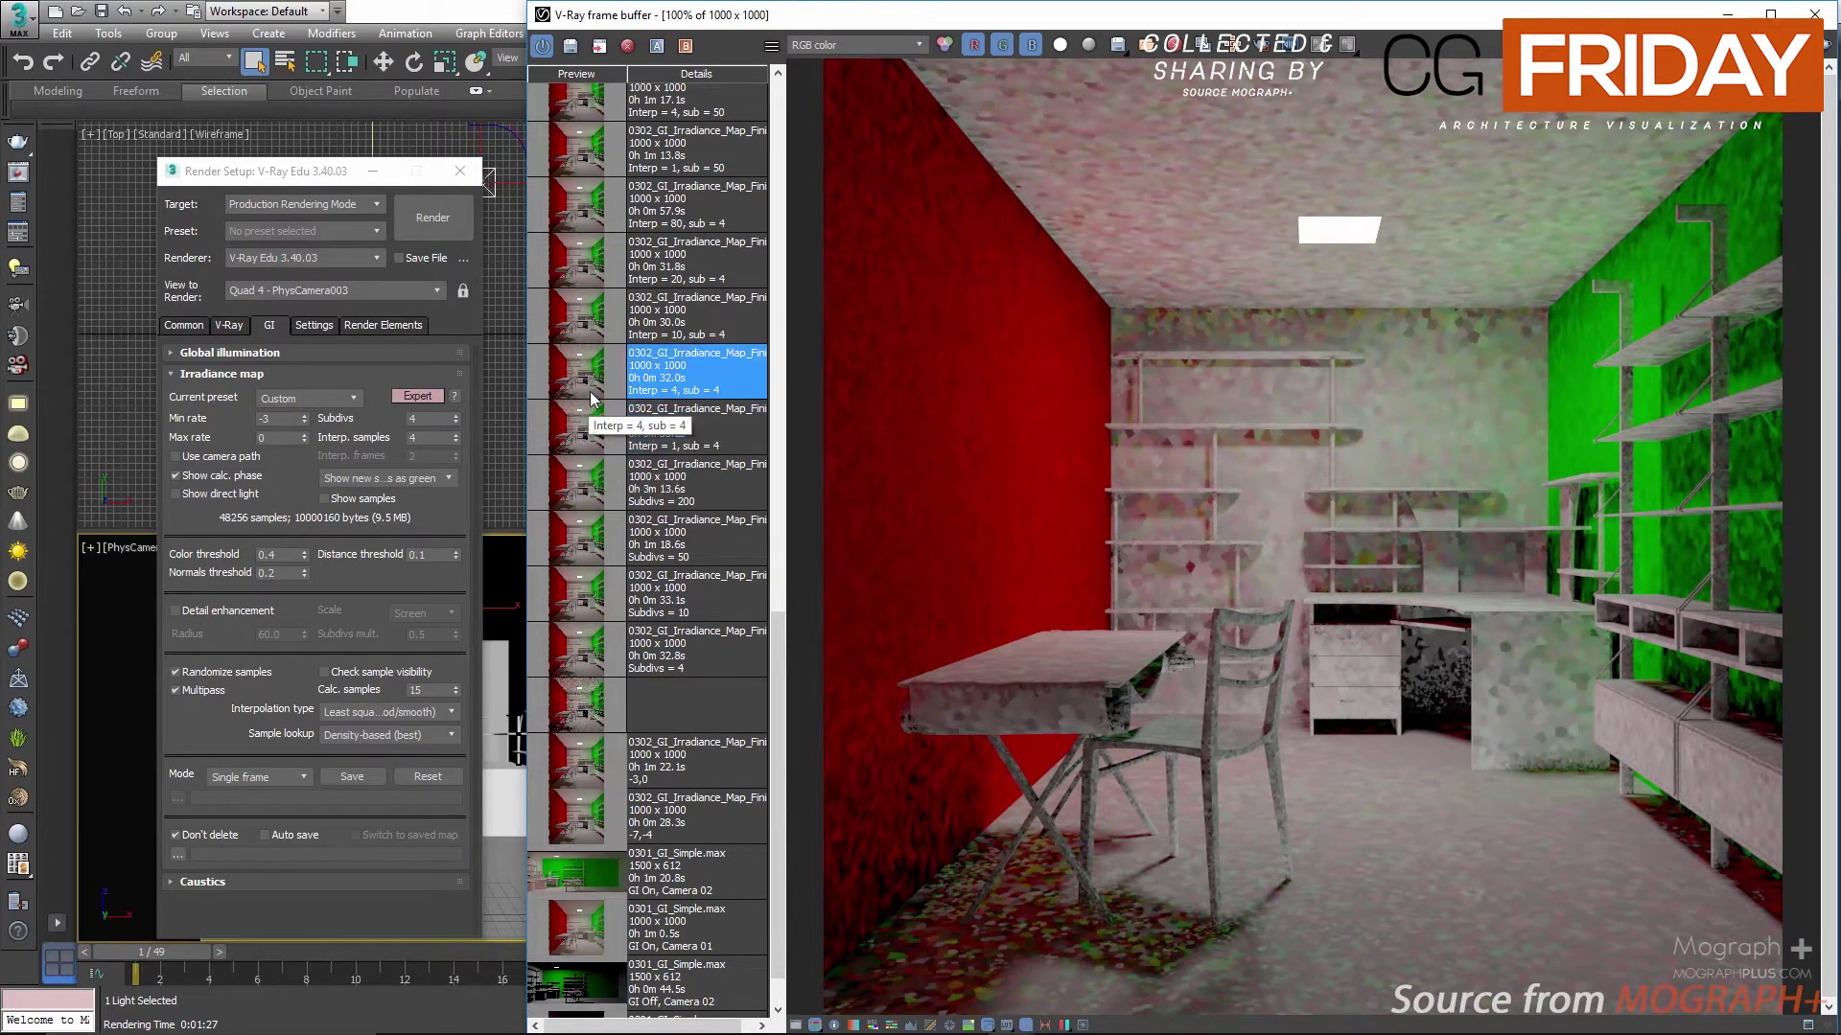
Step: Compare the Interp = 10, 20 and 80 renders at sub = 4, ending on the Interp = 80 render
click(597, 333)
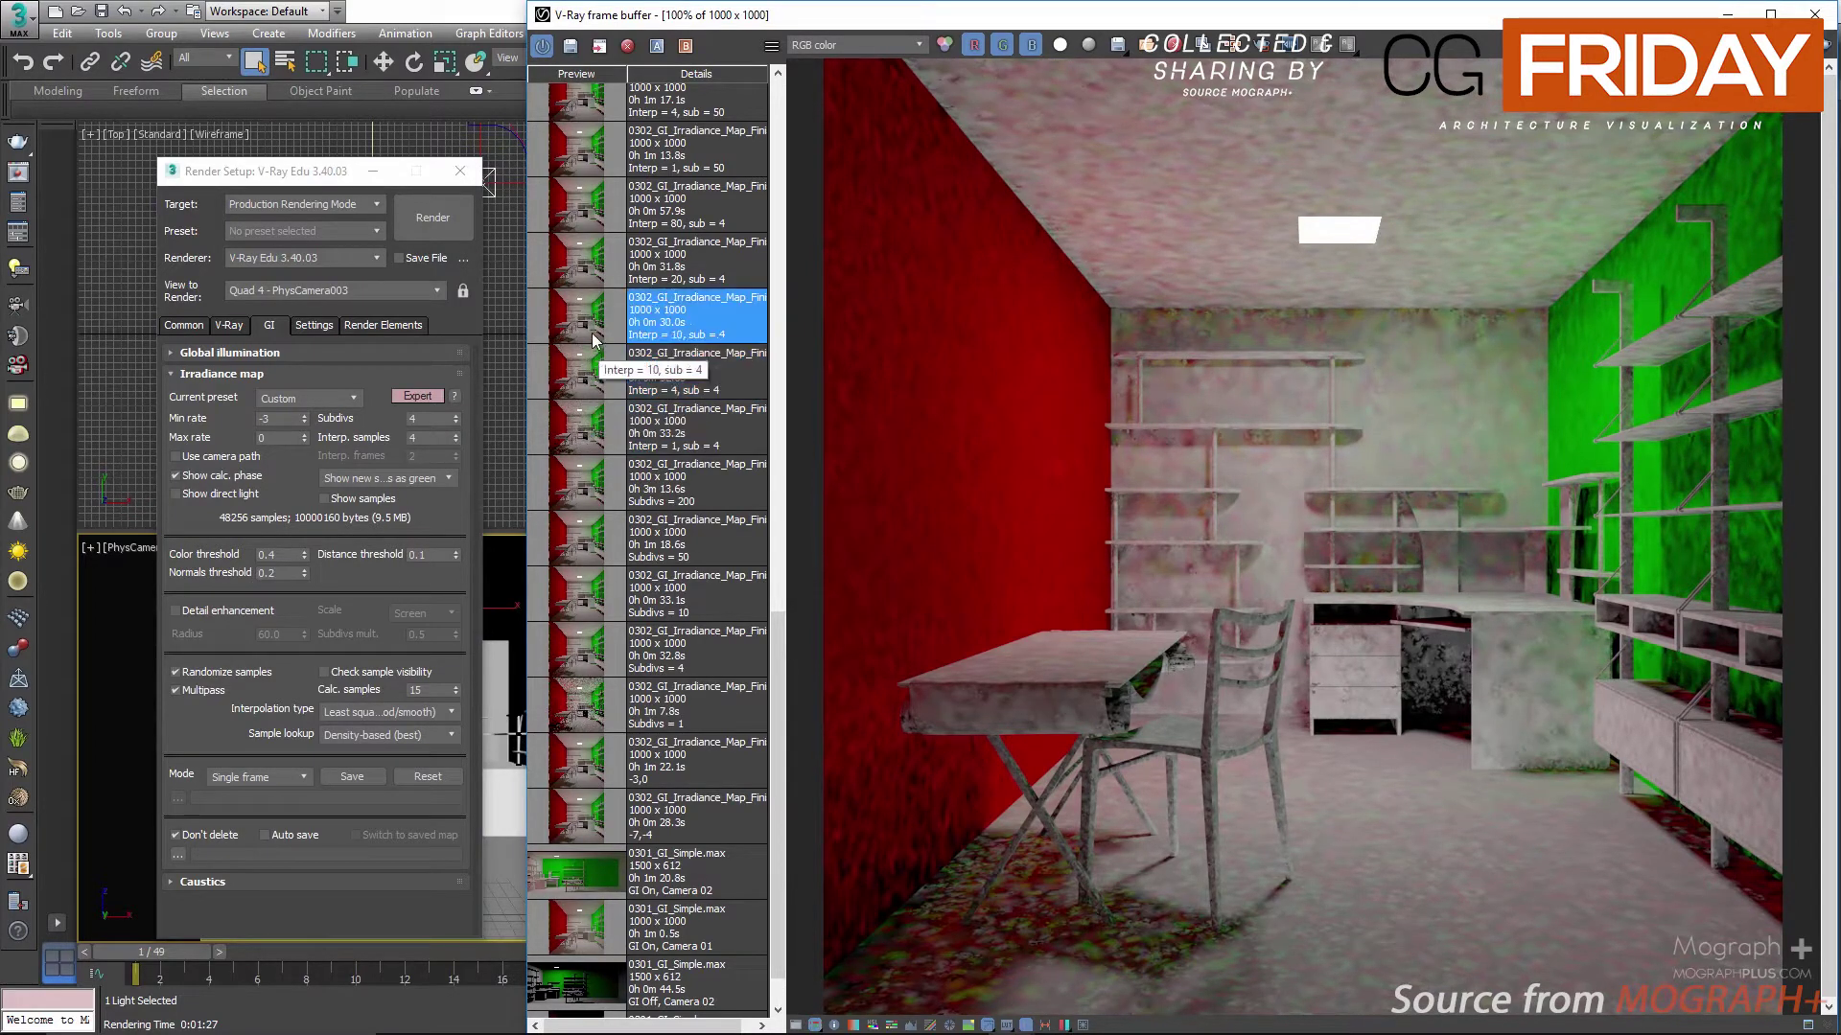
click(582, 271)
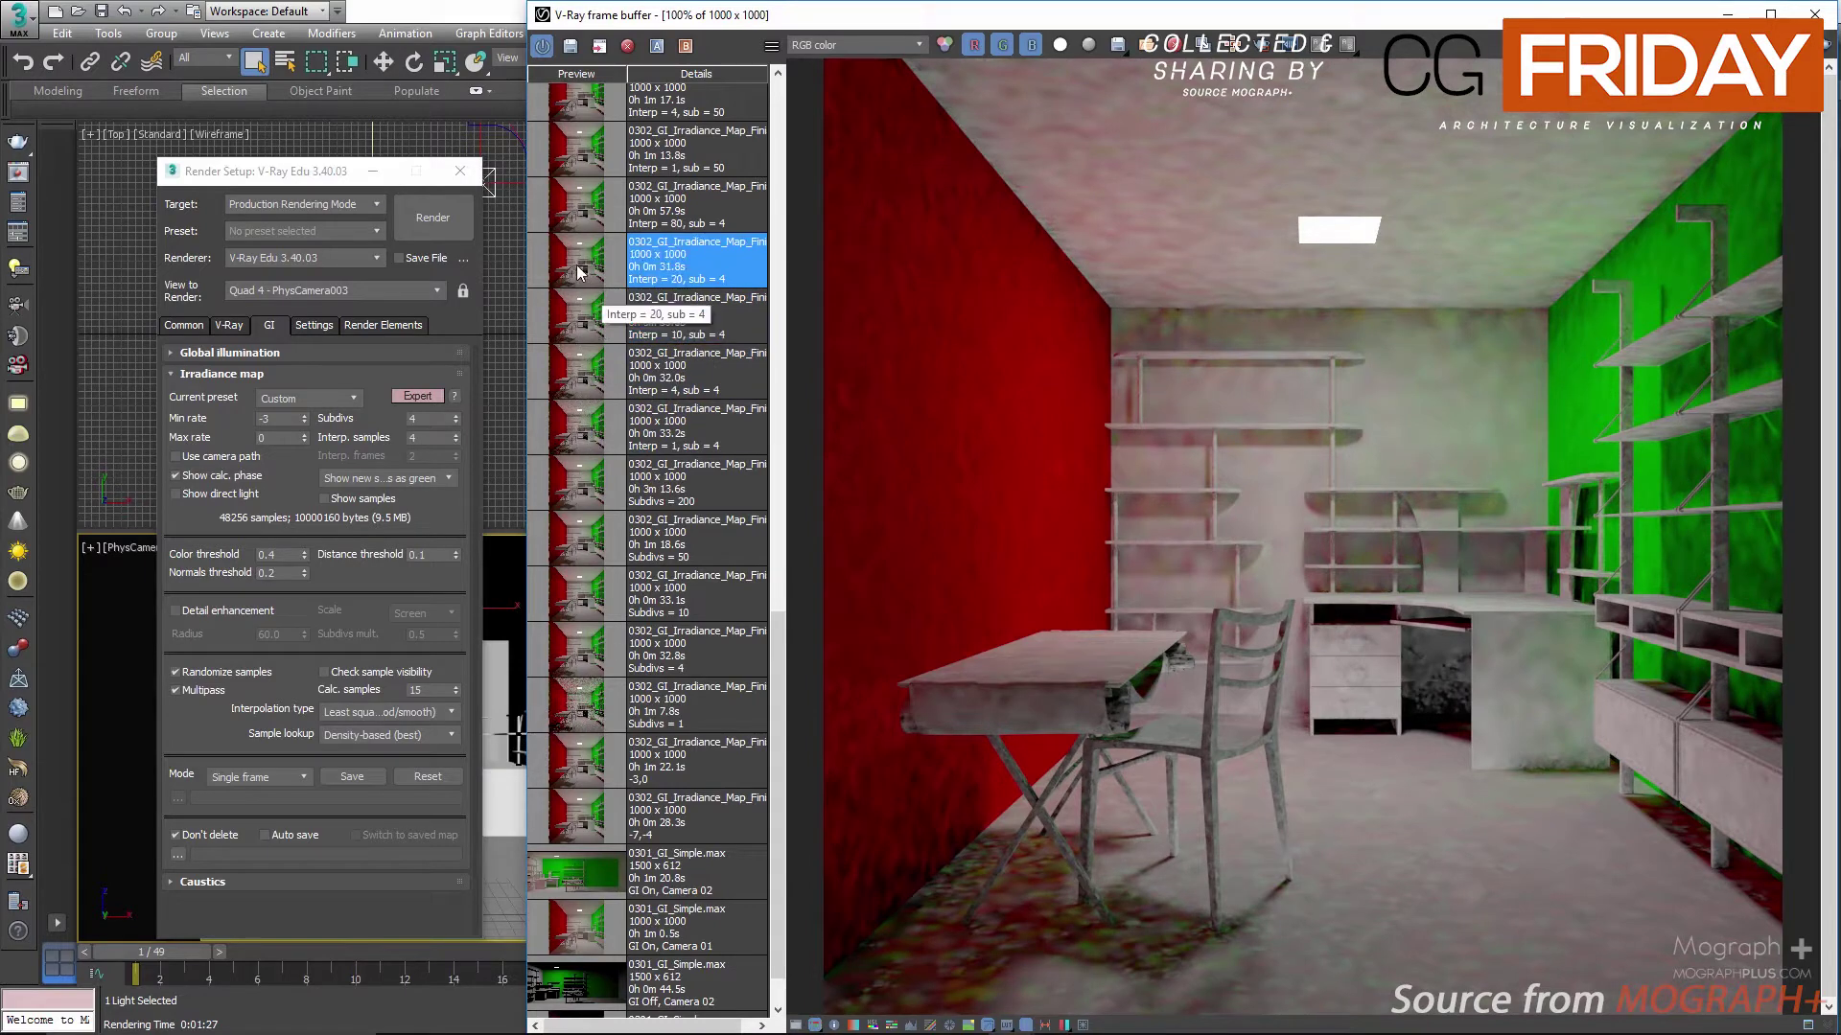
click(587, 222)
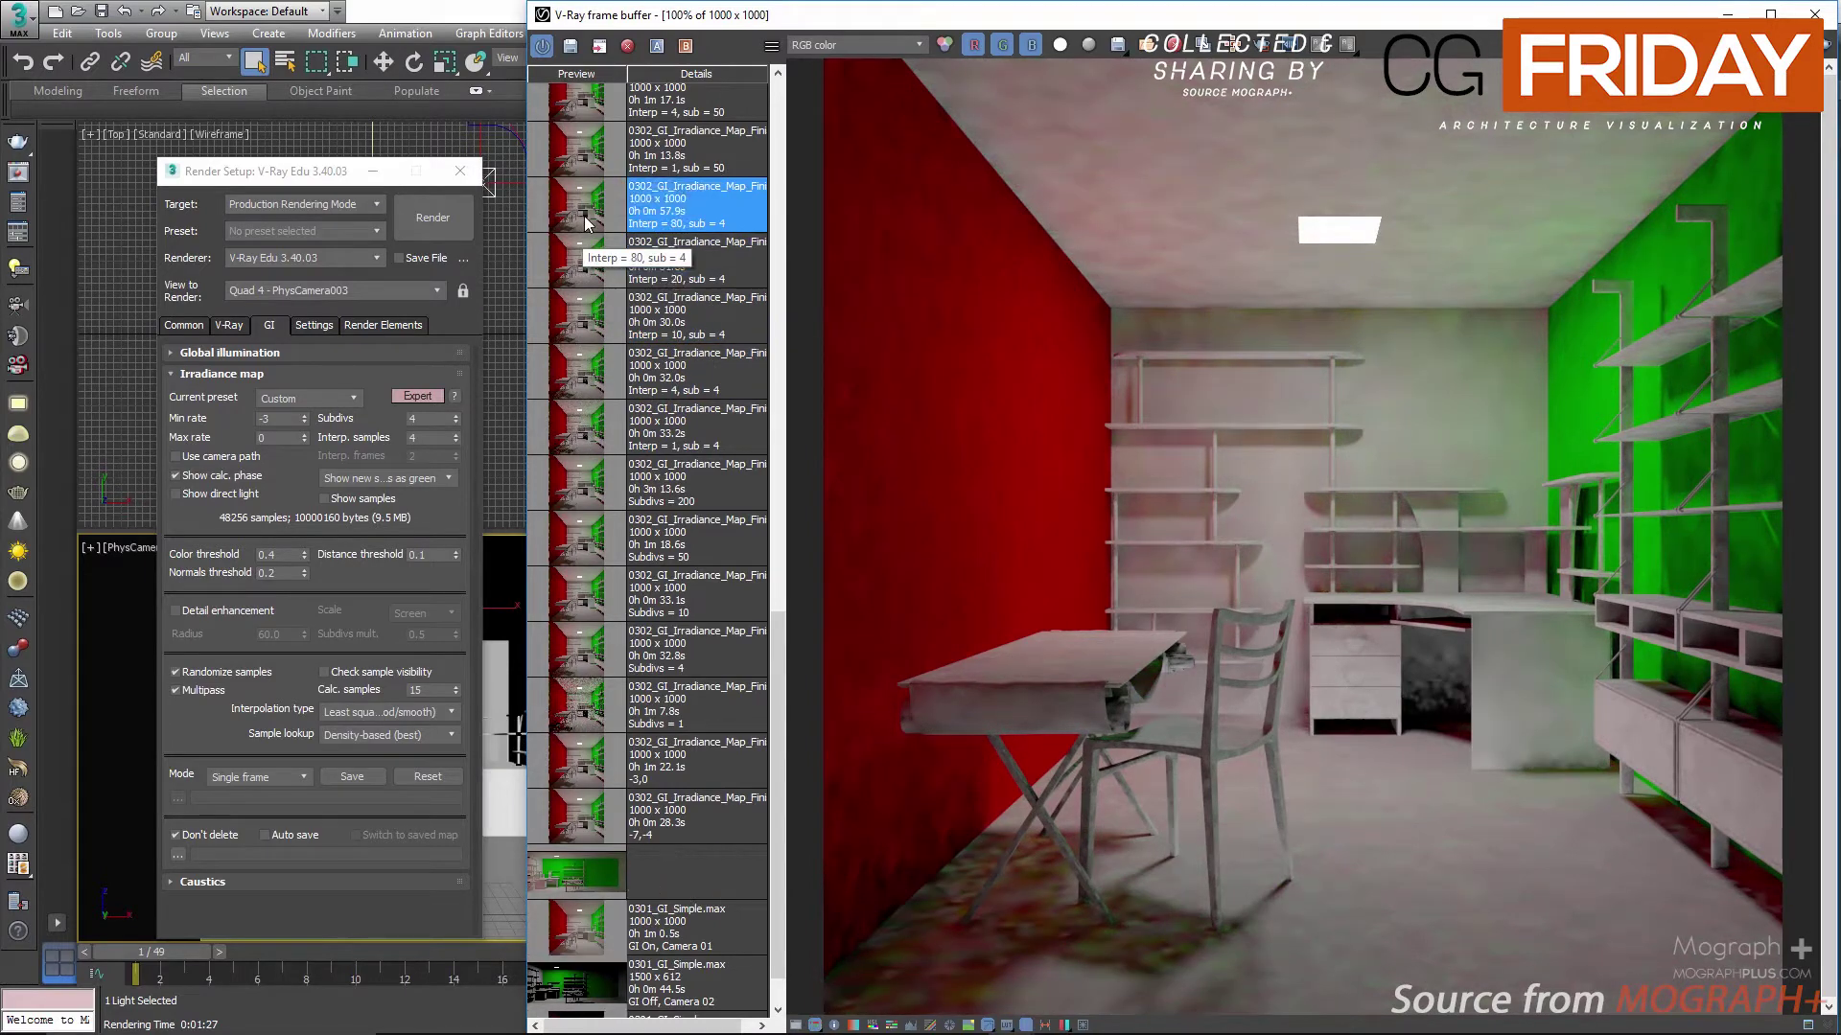
scroll(606, 414, up, 1)
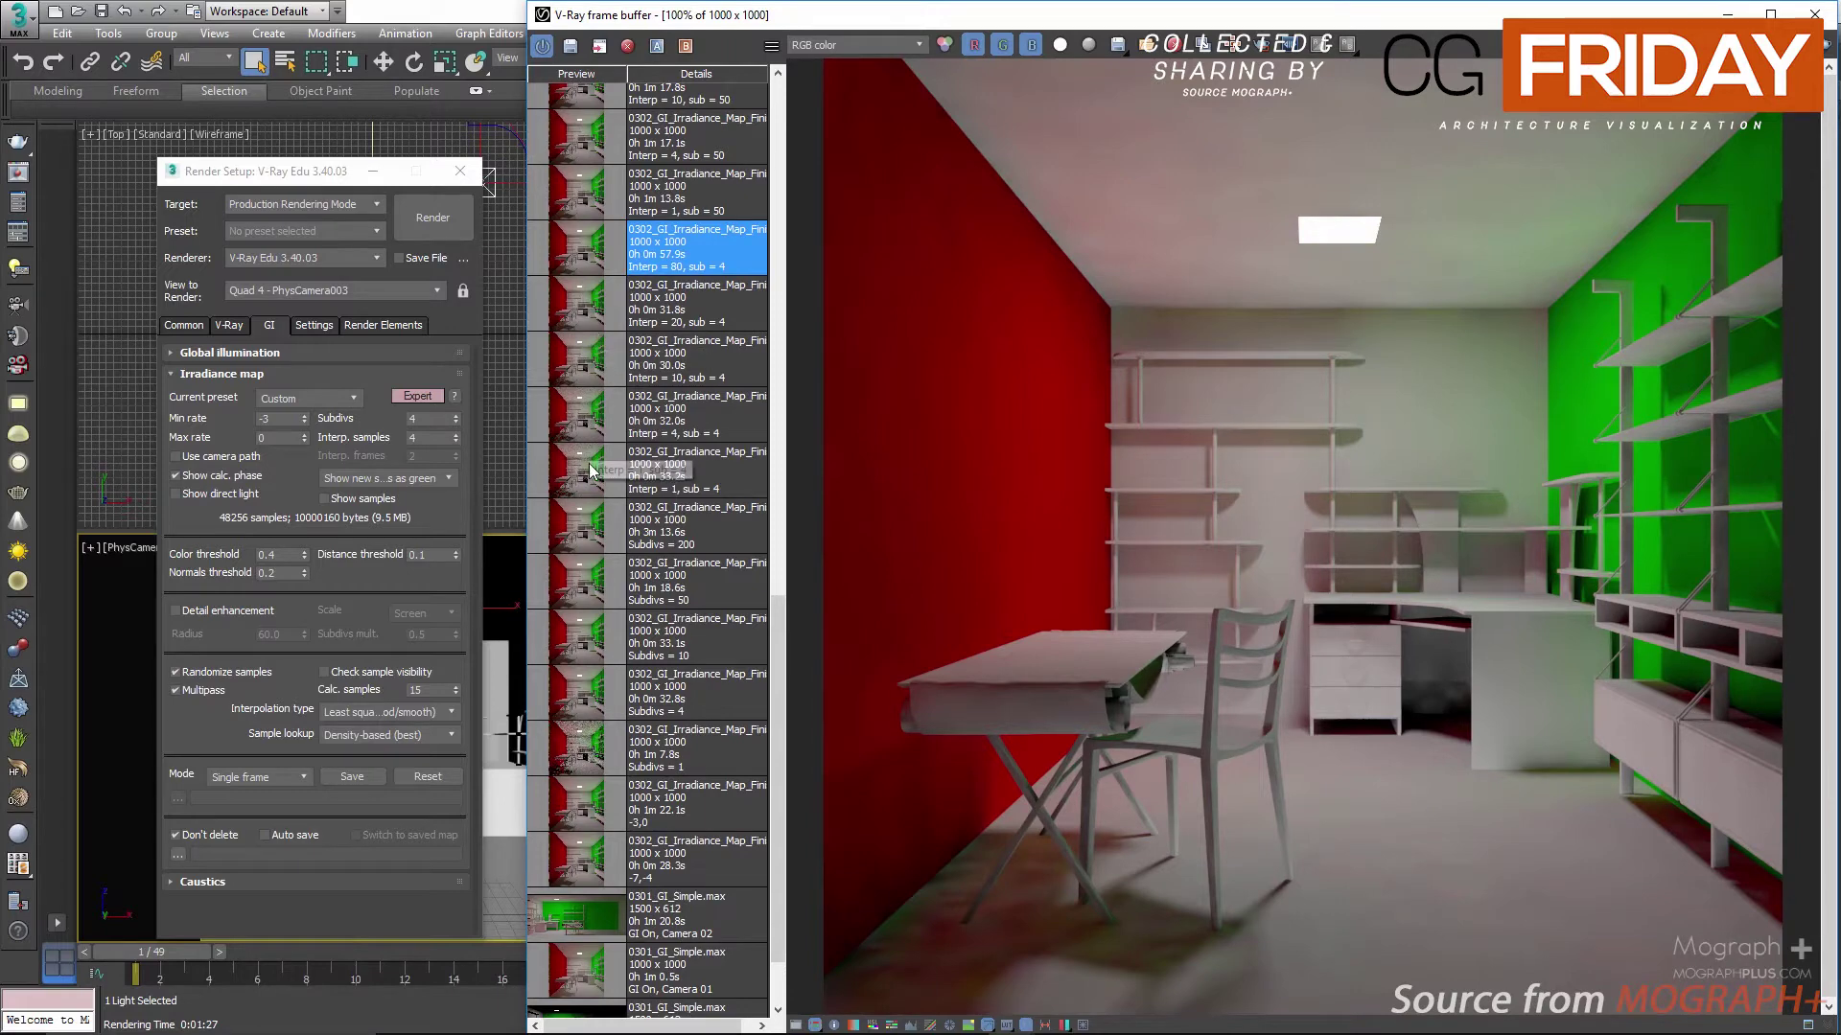
scroll(589, 469, up, 1)
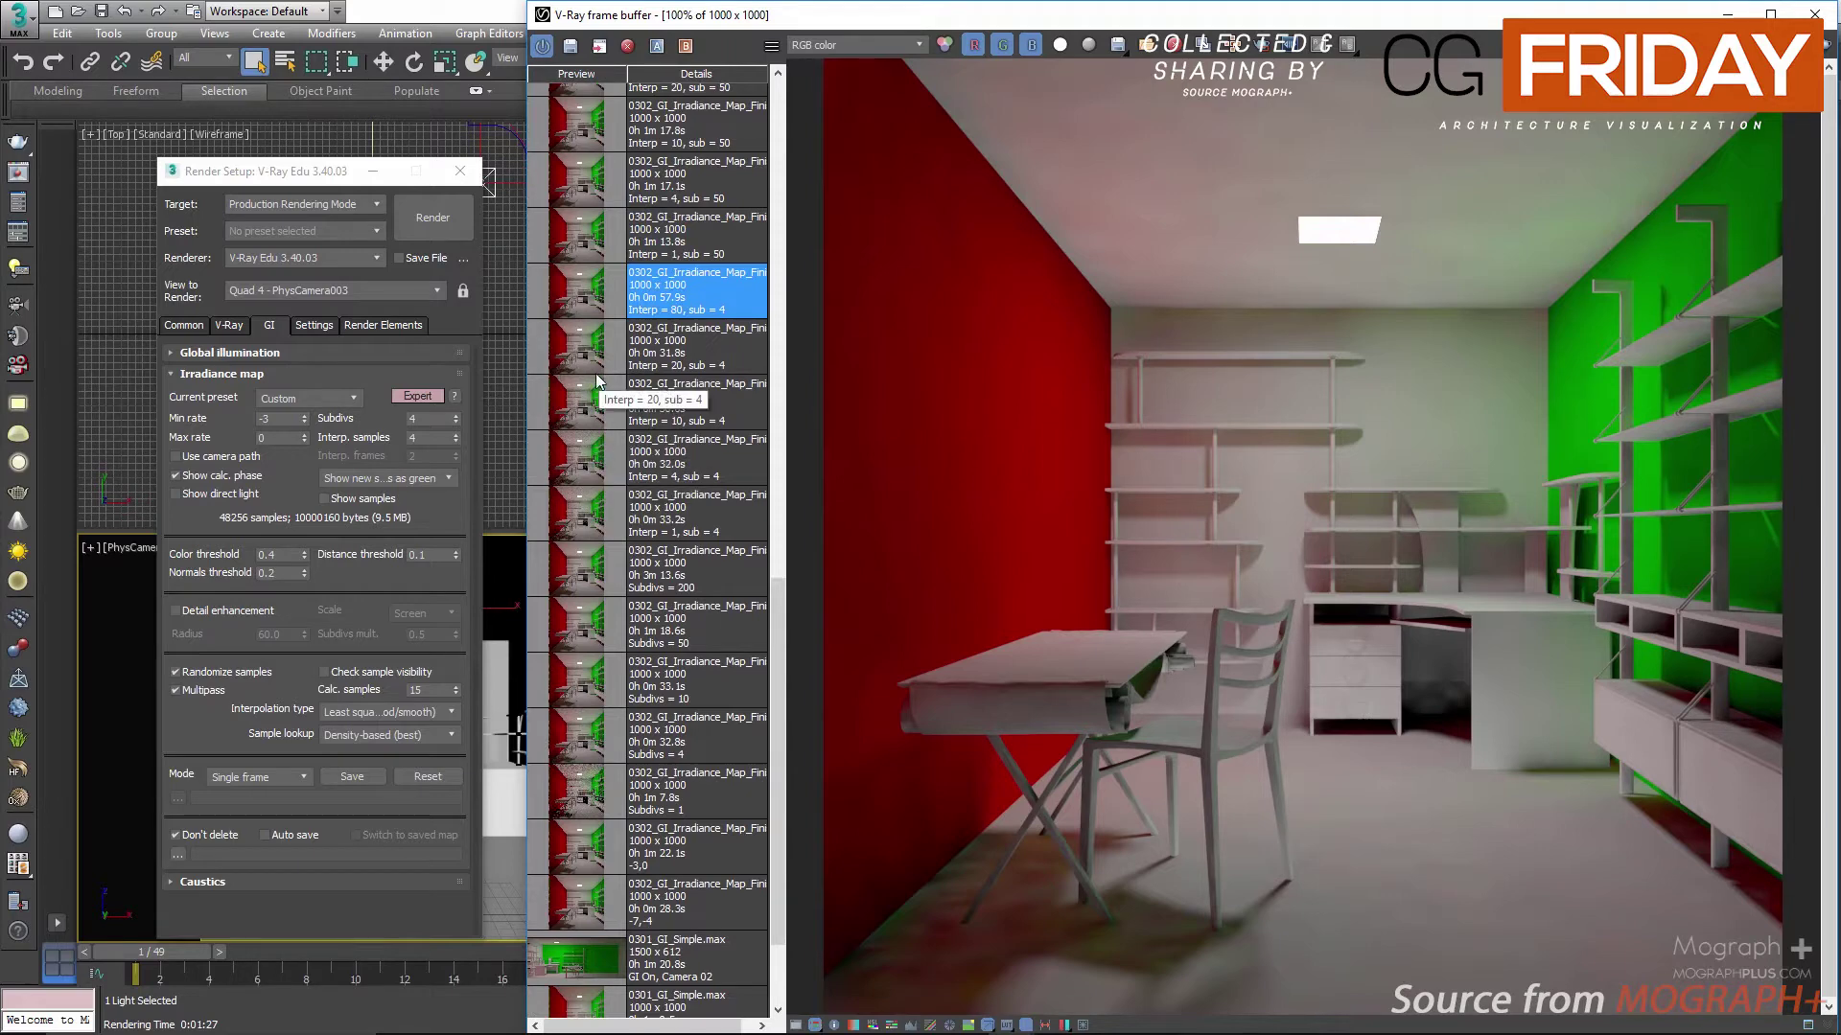
click(591, 336)
click(591, 297)
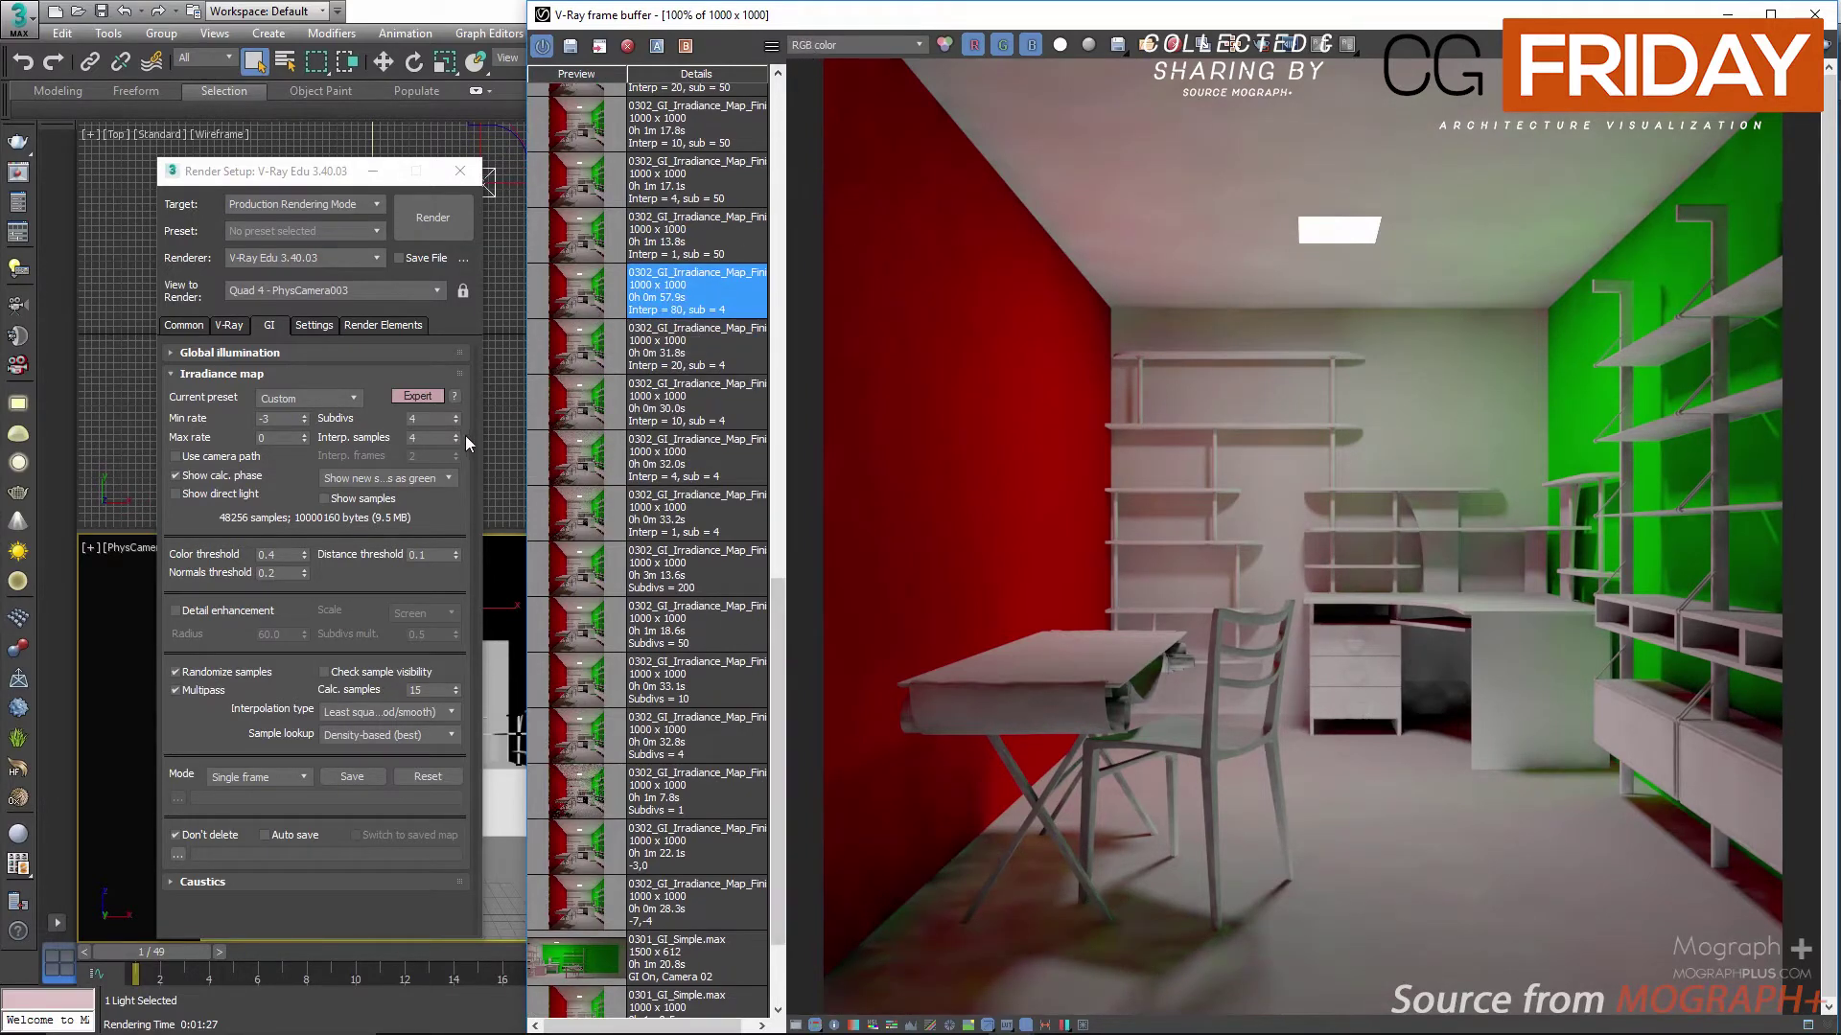
Step: Set the irradiance map Subdivs to 50 and load the Interp = 1, sub = 50 render from the history
click(433, 437)
click(421, 418)
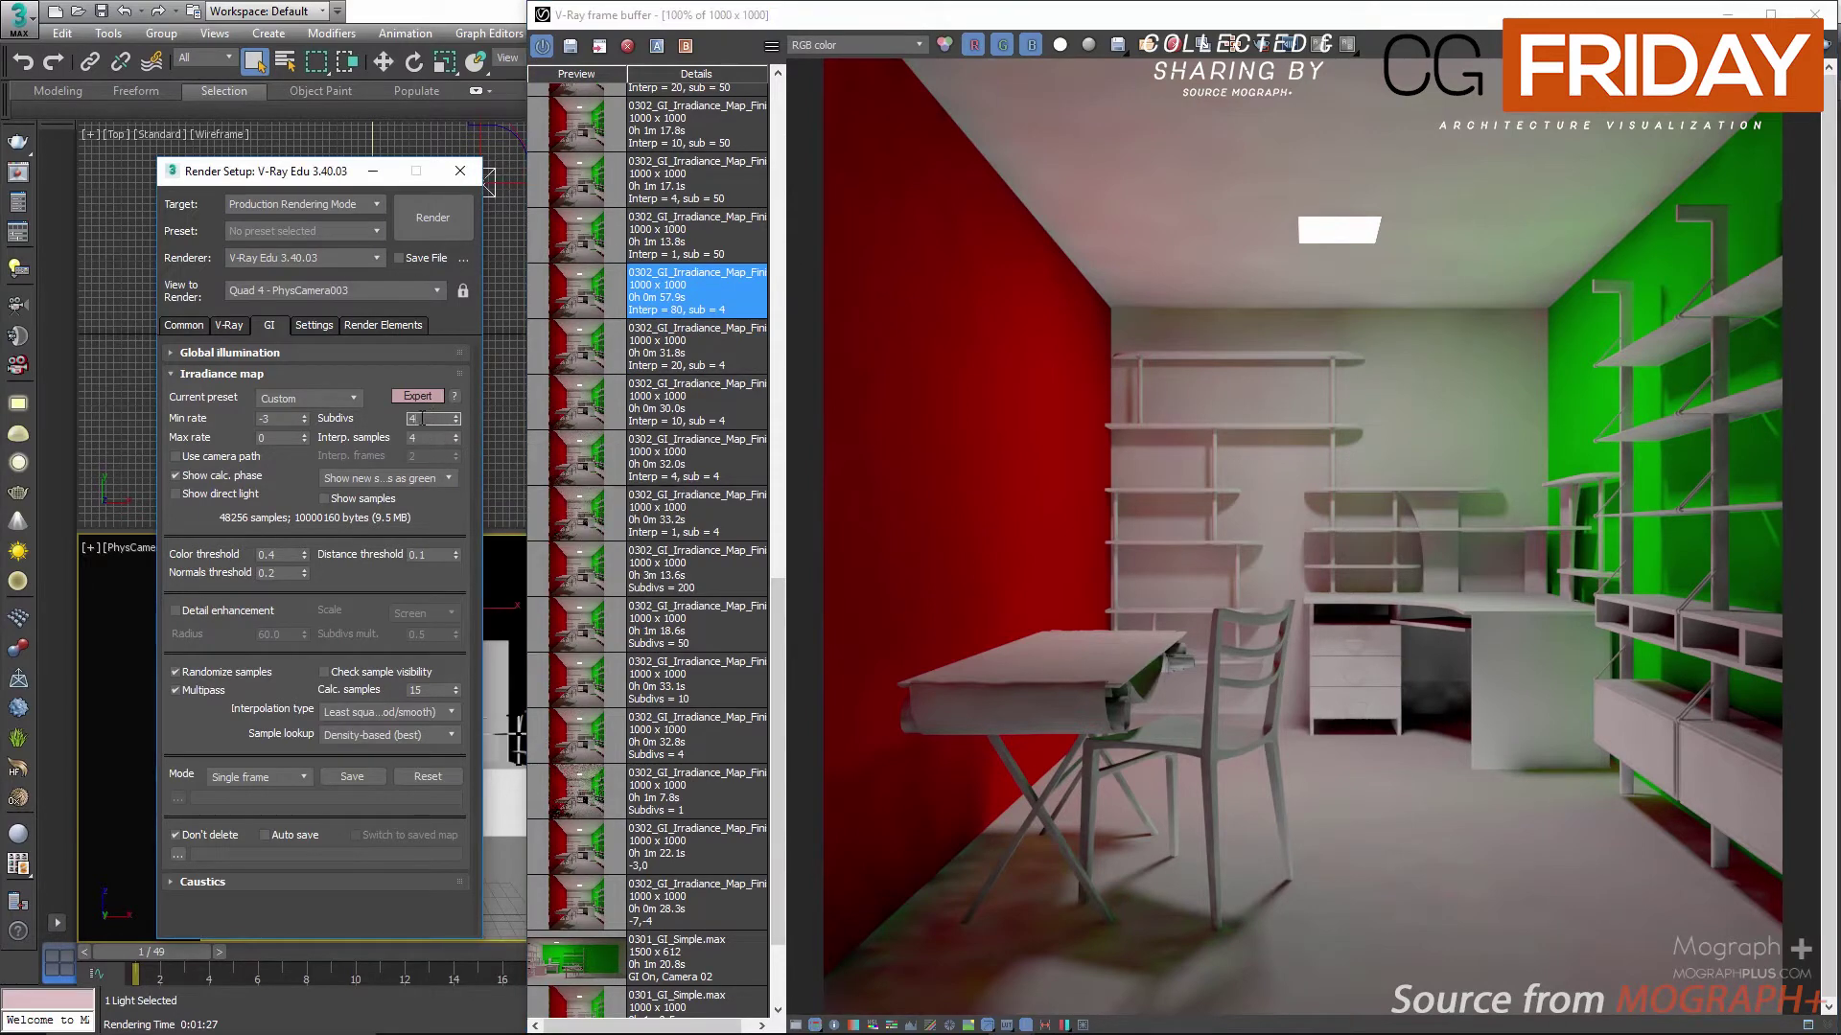
text(50)
key(Return)
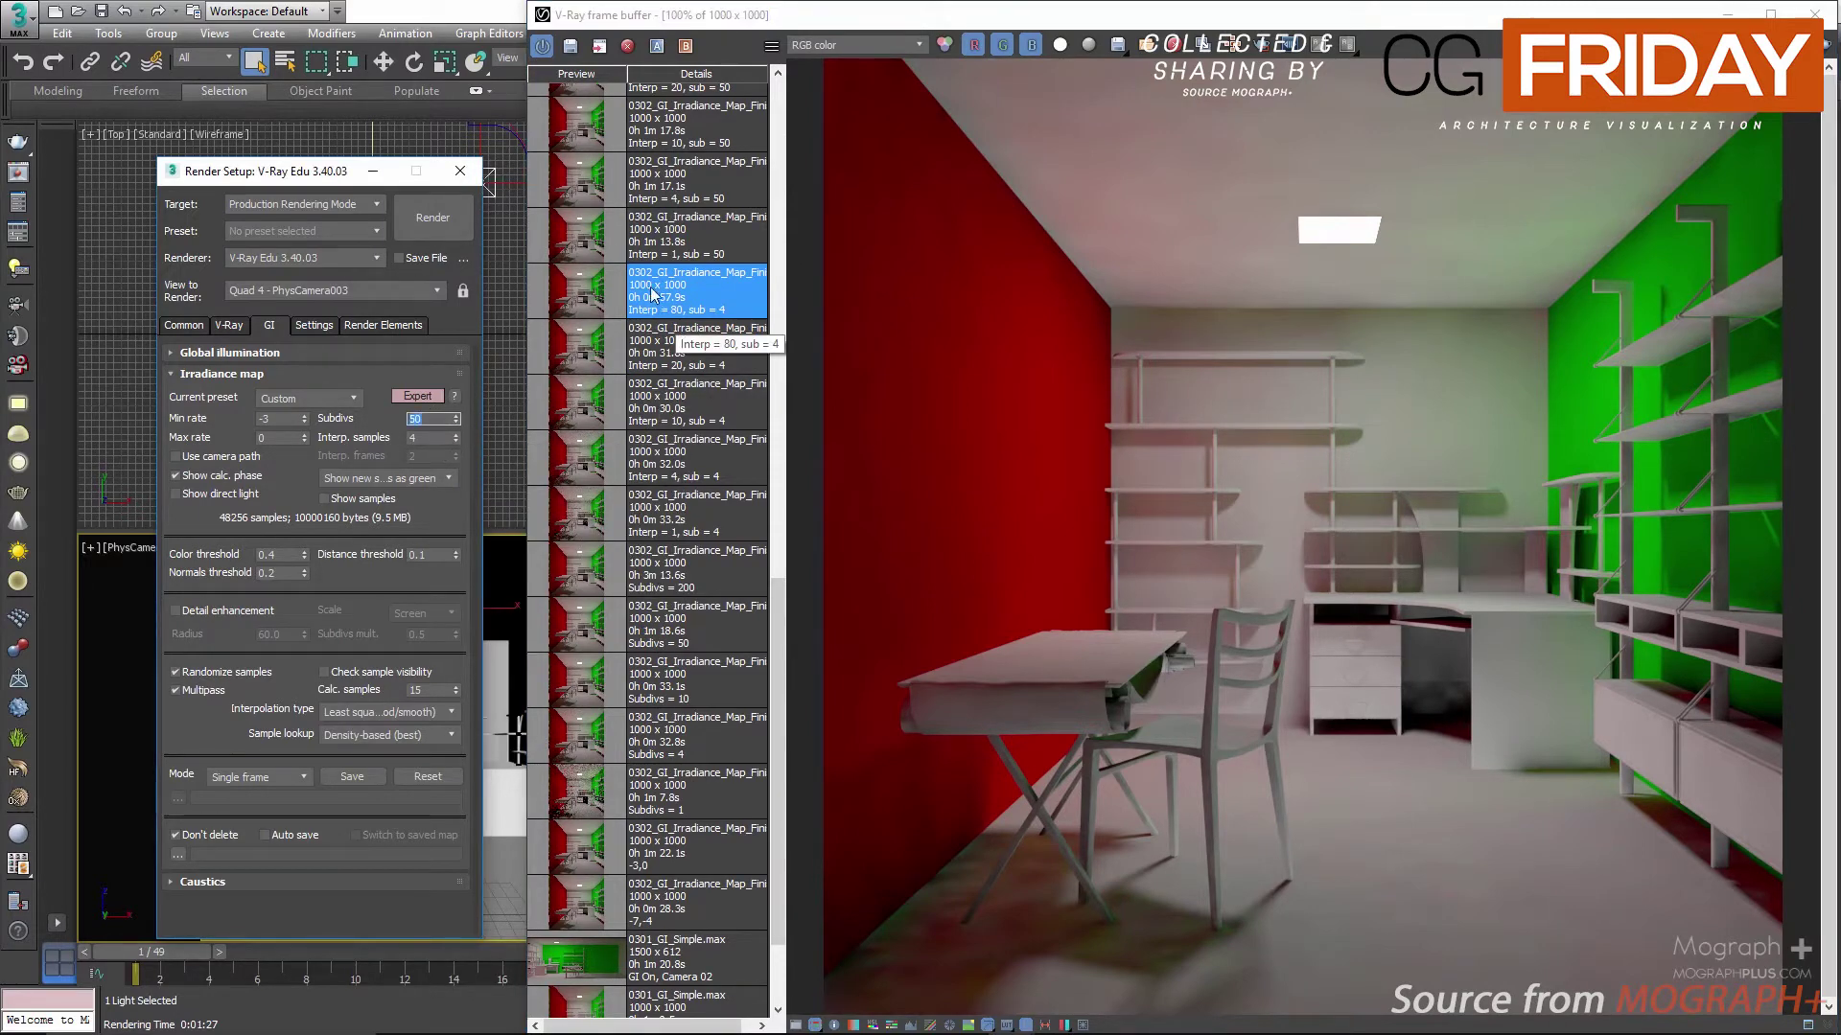
click(597, 244)
Step: Examine the wall shelves, chair legs and table of the Interp = 1, sub = 50 render close up for interpolation artifacts
scroll(604, 402, up, 2)
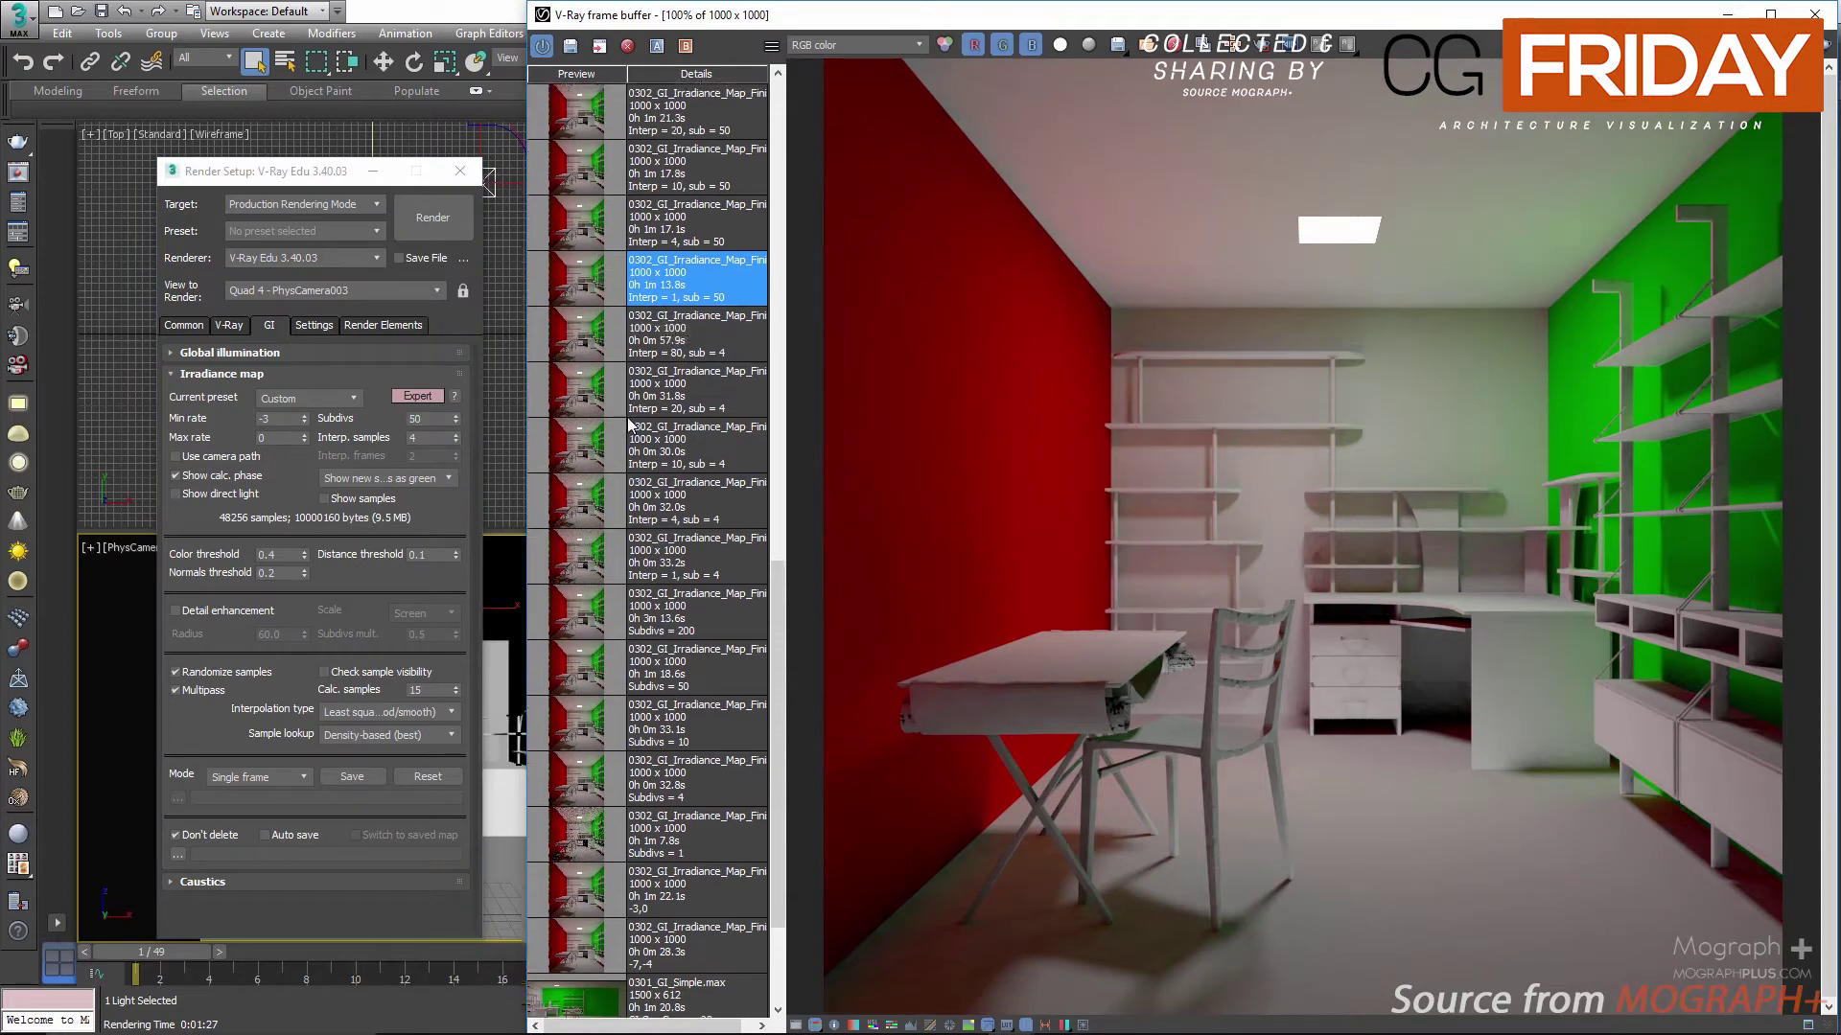
scroll(1221, 466, up, 2)
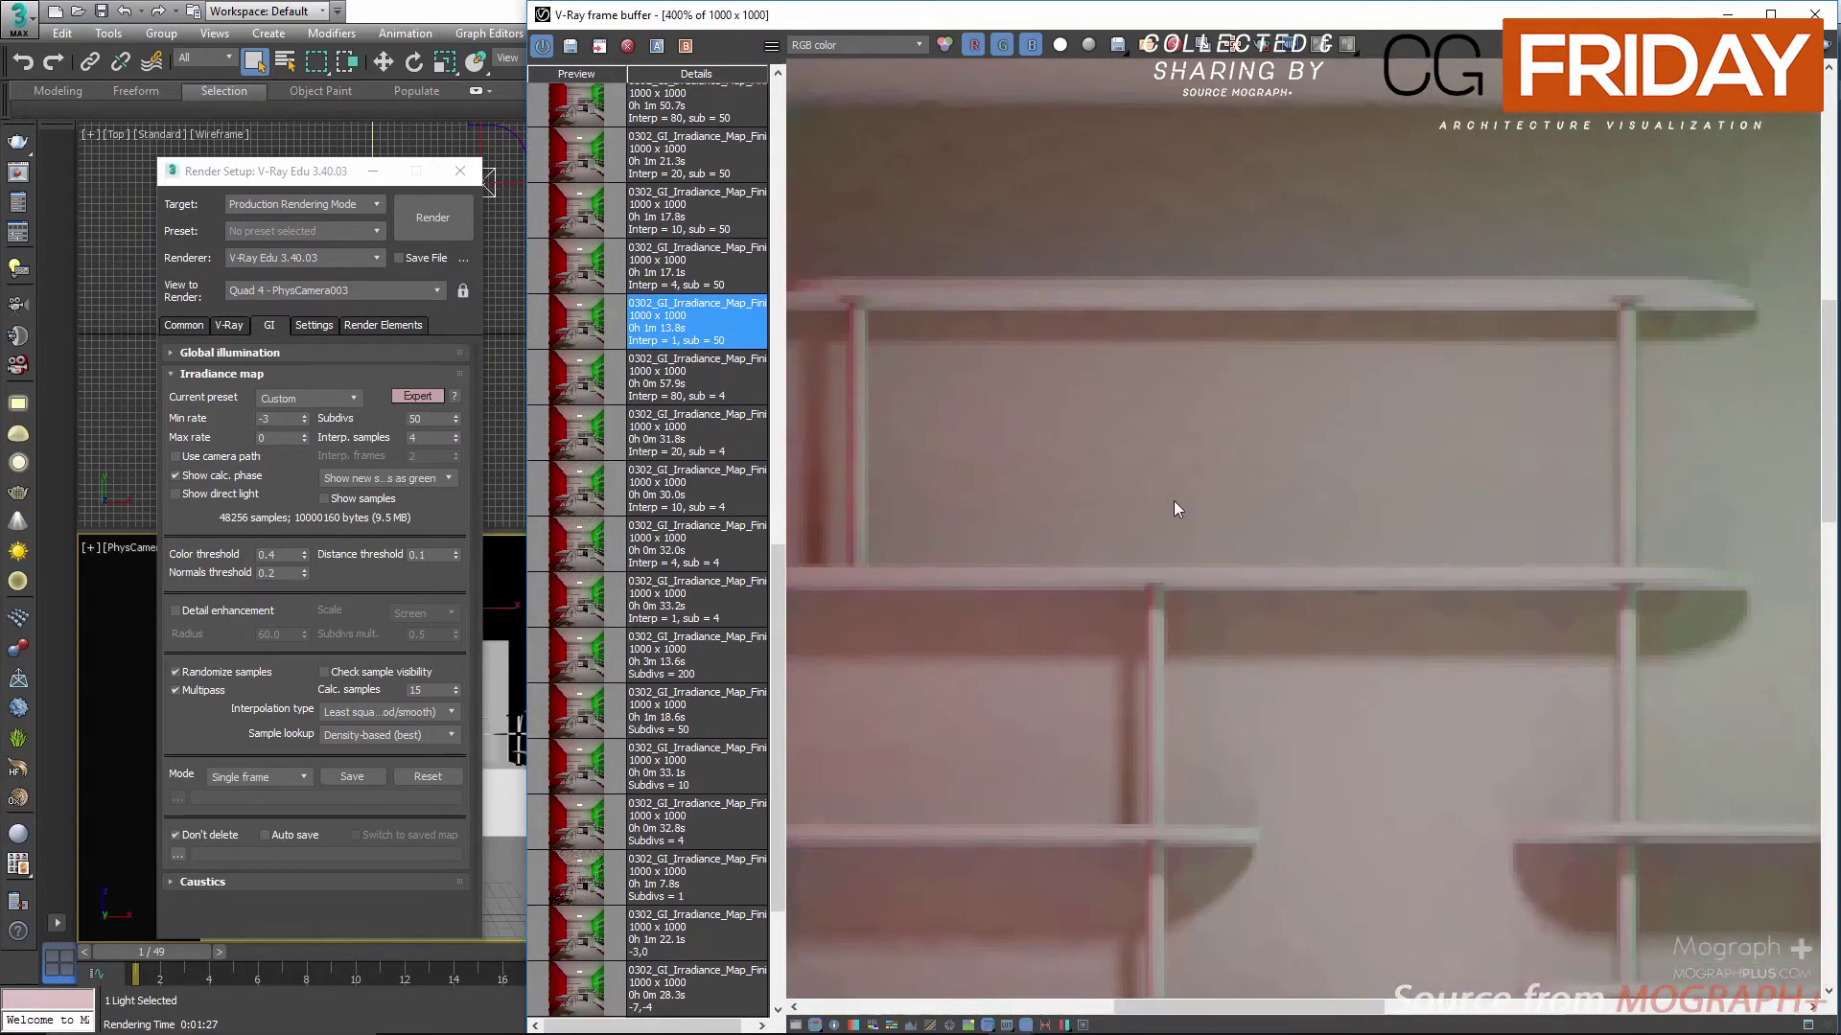
scroll(1179, 355, down, 3)
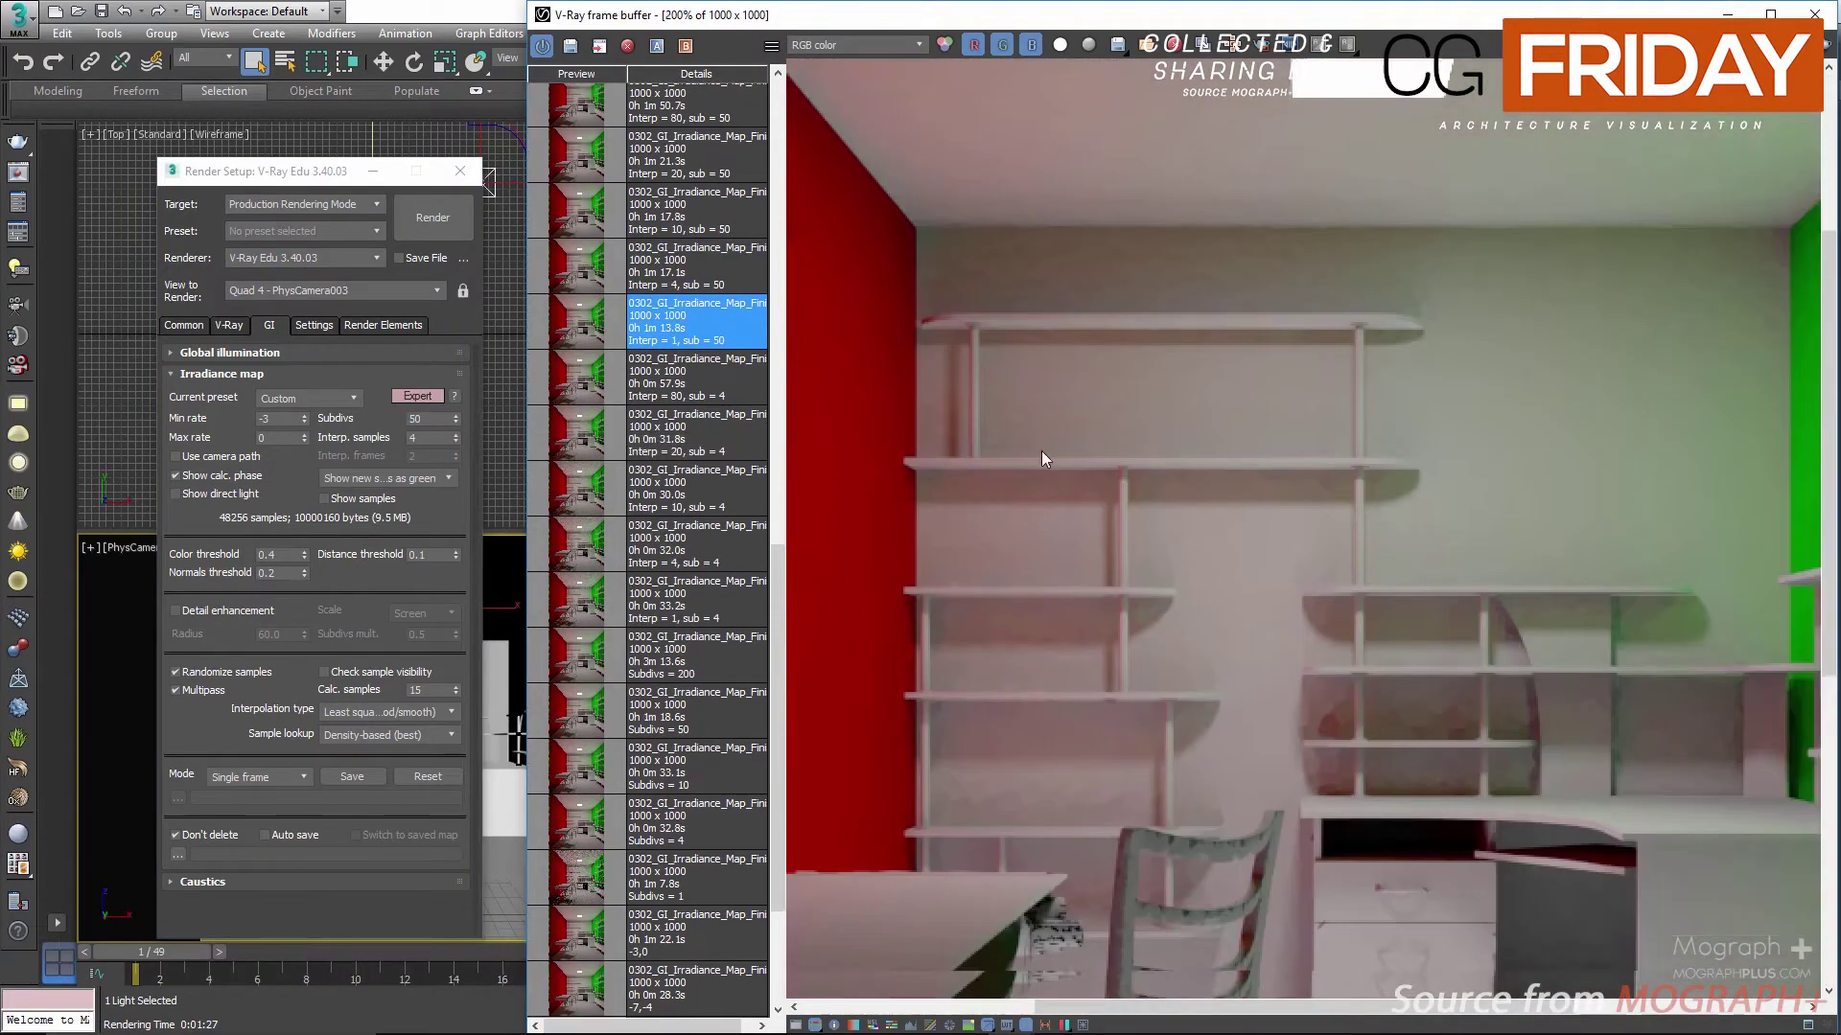
scroll(1044, 710, up, 1)
middle_drag(1044, 710, 1297, 665)
scroll(1281, 757, up, 1)
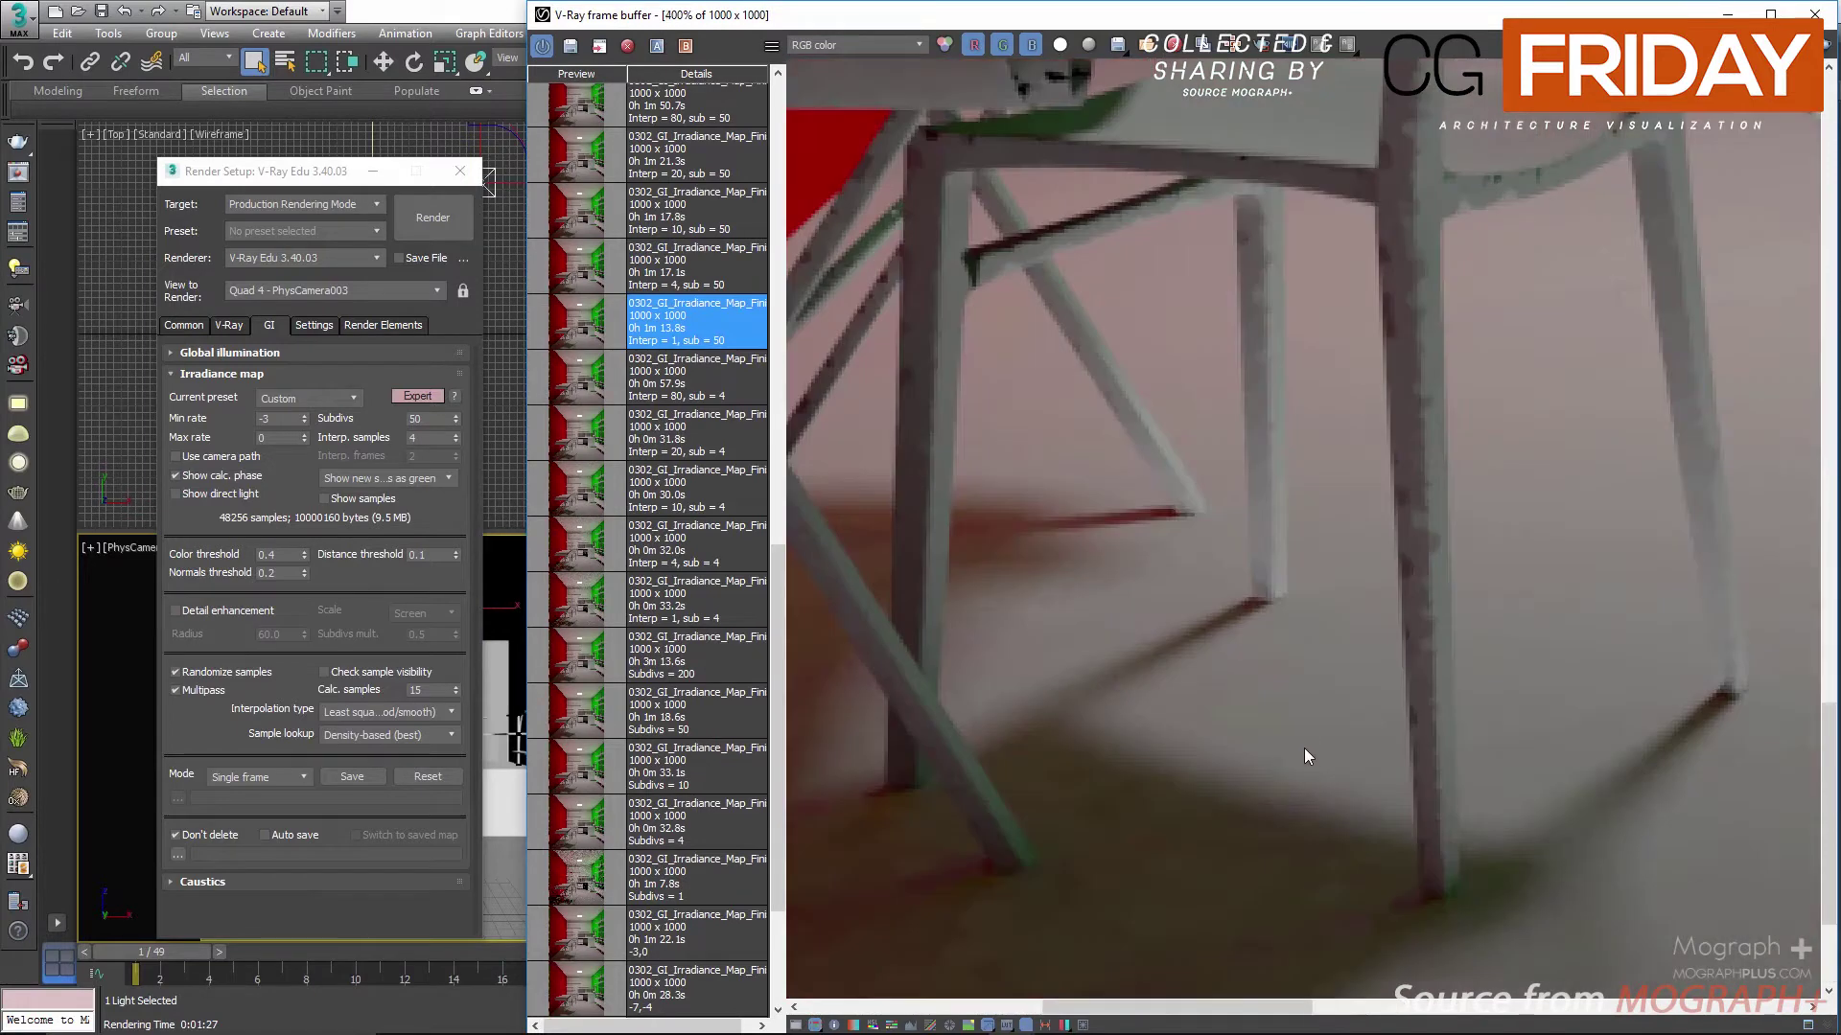
scroll(1296, 723, down, 1)
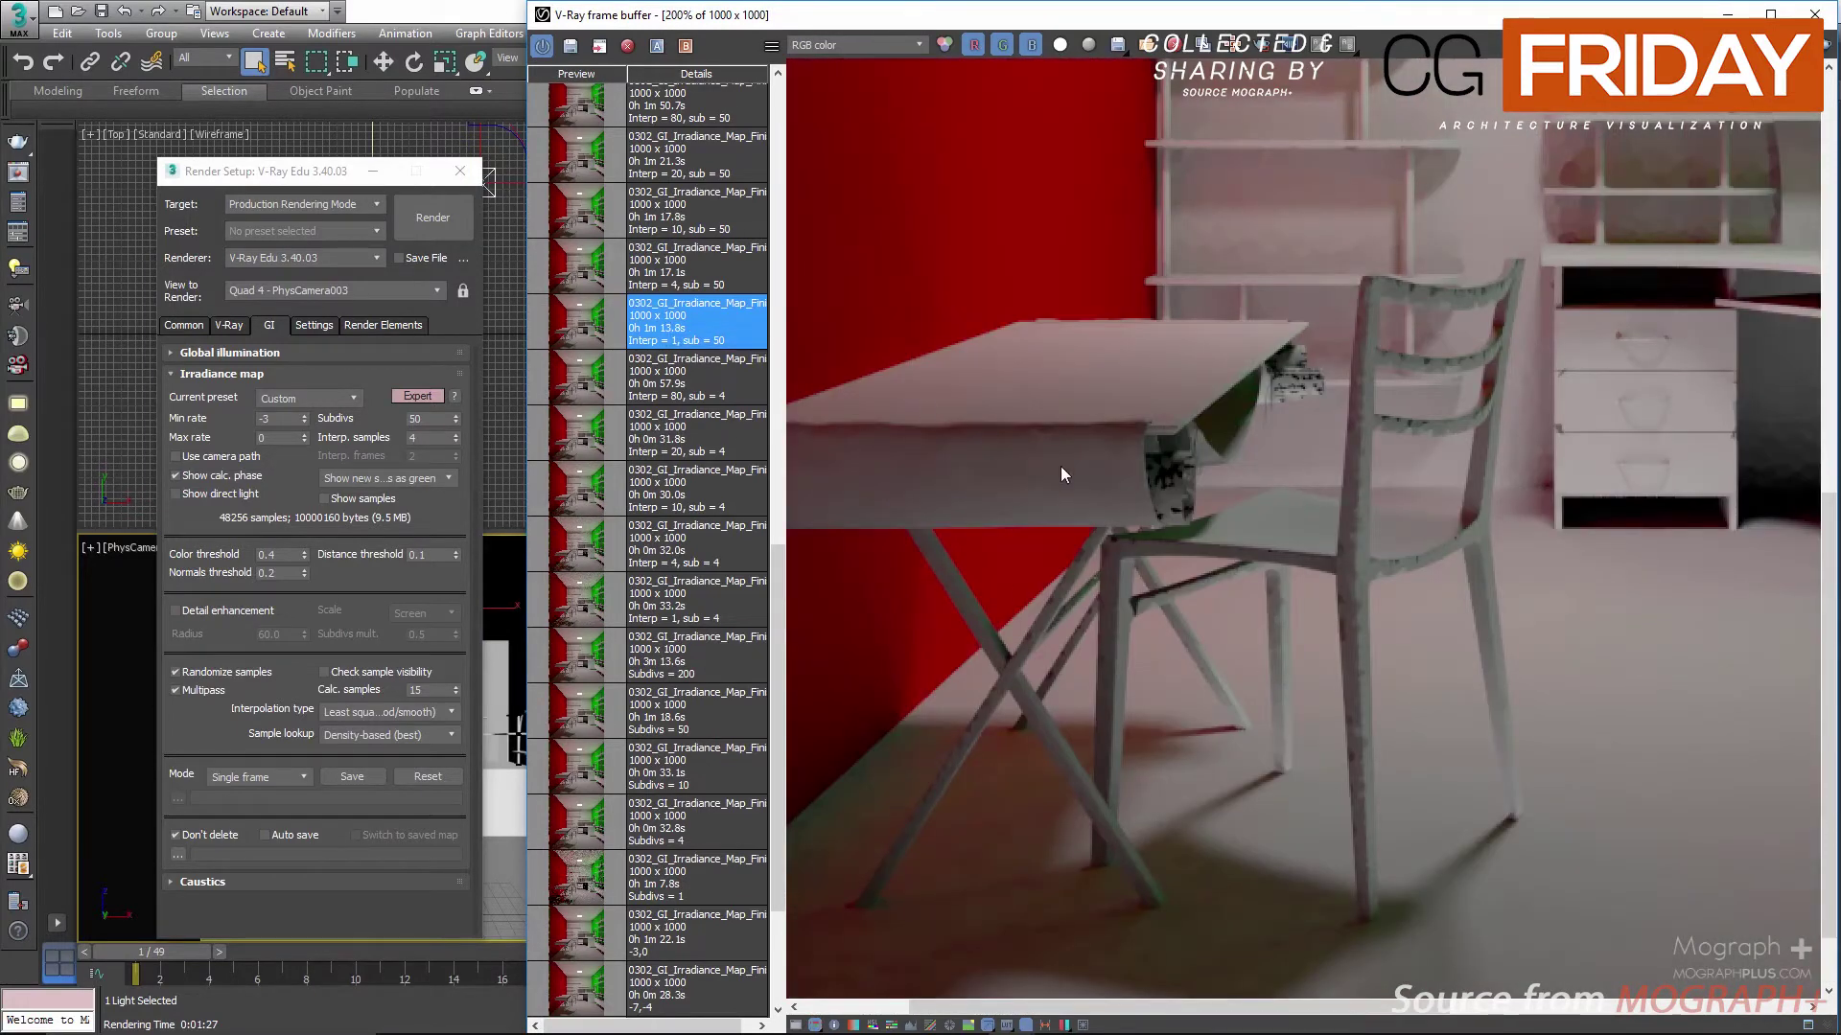
middle_drag(1206, 404, 1144, 256)
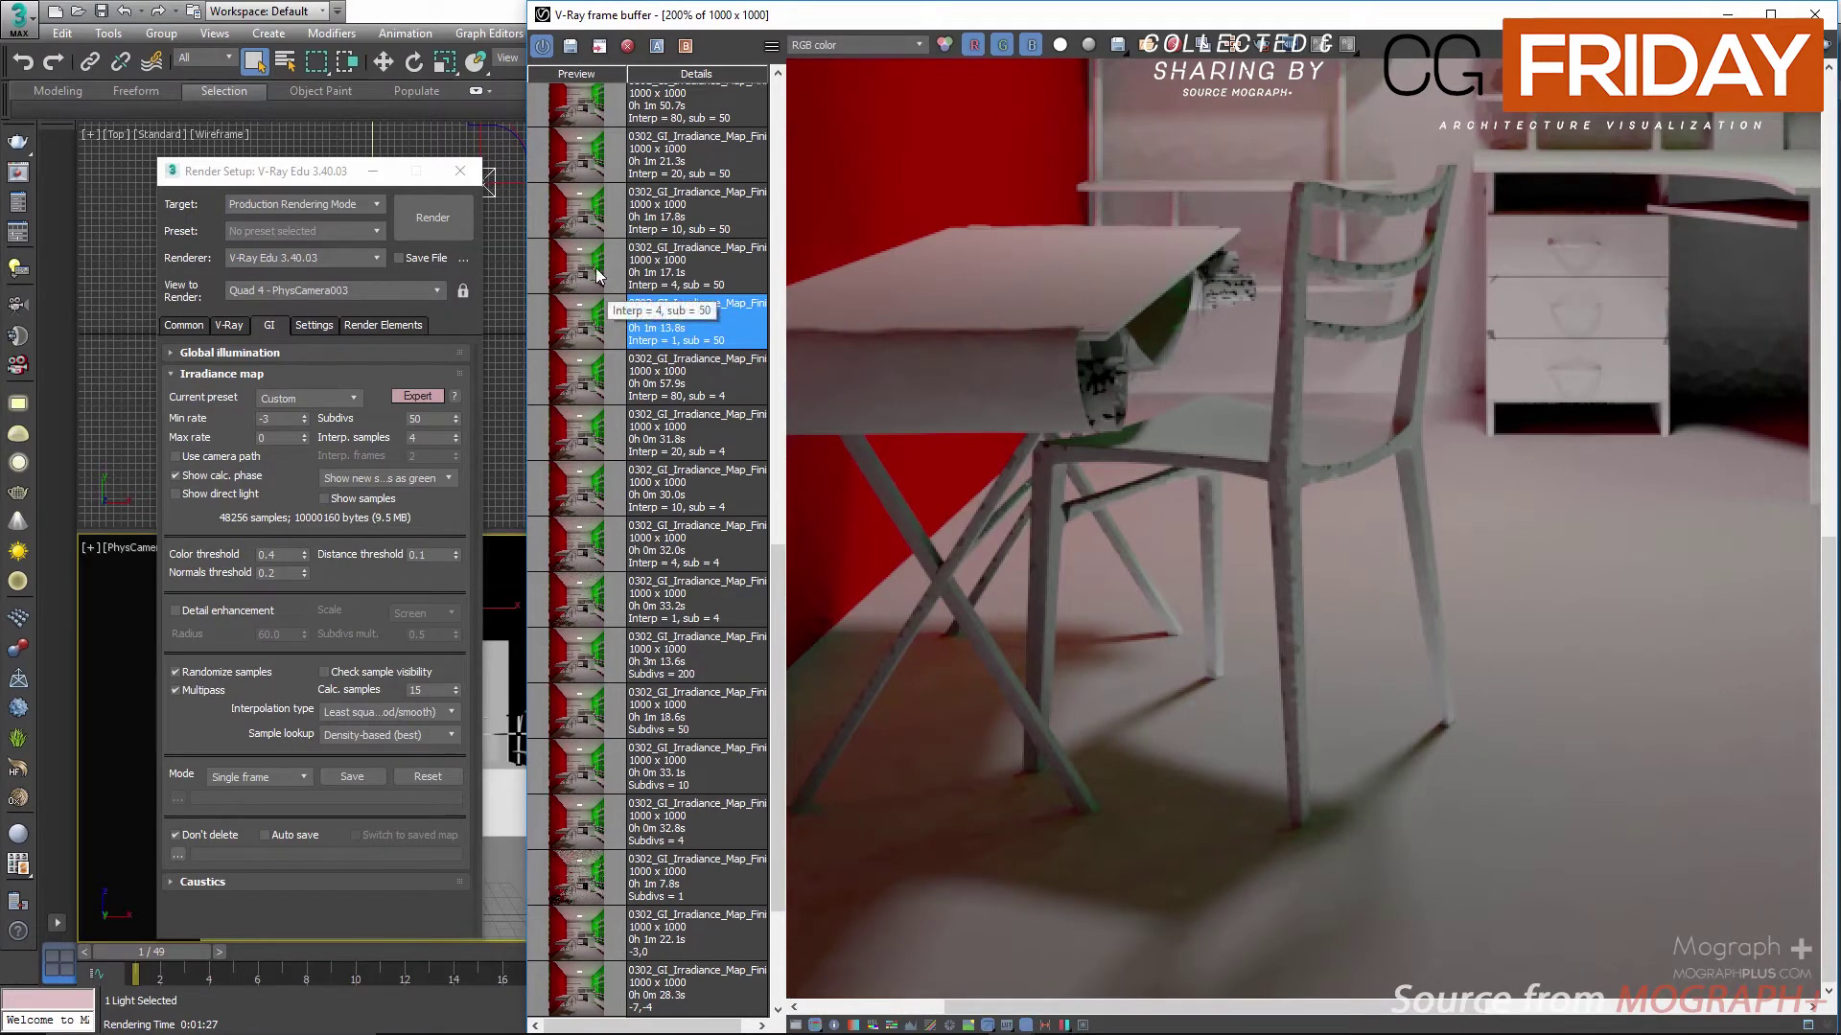
Step: Compare the Interp = 10, 20 and 80 renders at sub = 50, alternating between 20 and 80
click(577, 222)
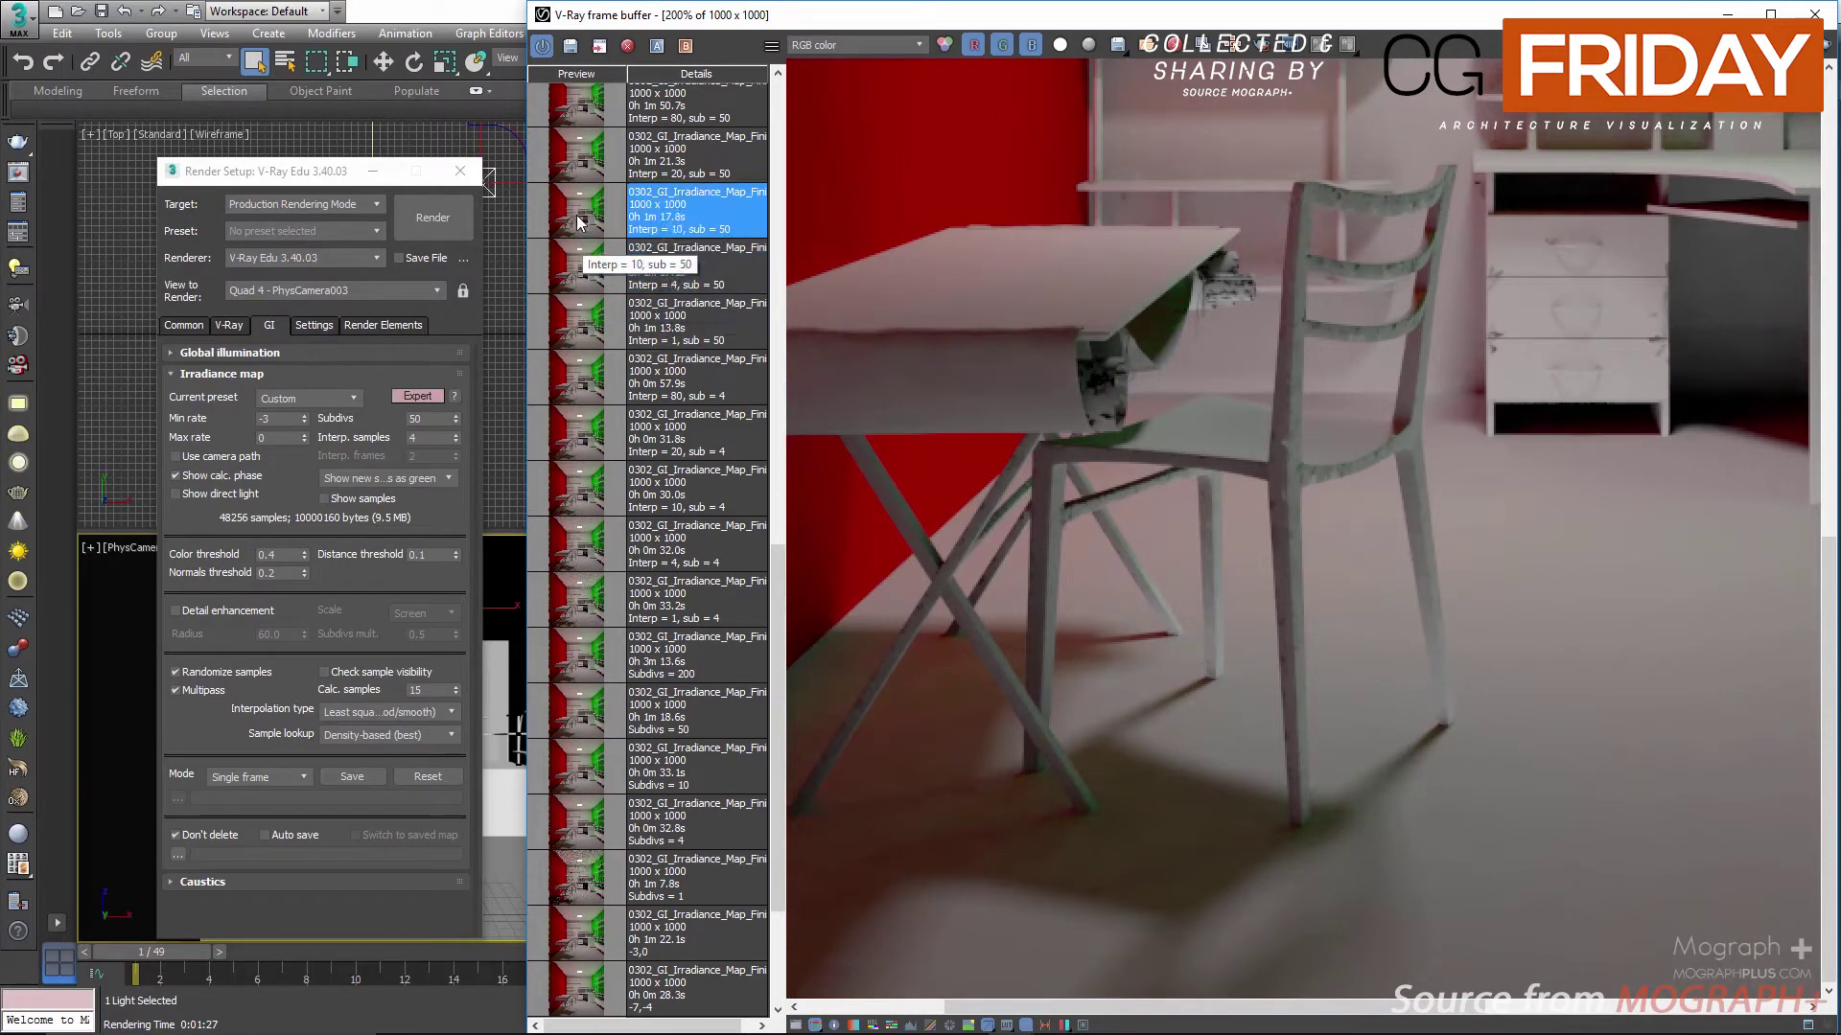
scroll(607, 321, up, 3)
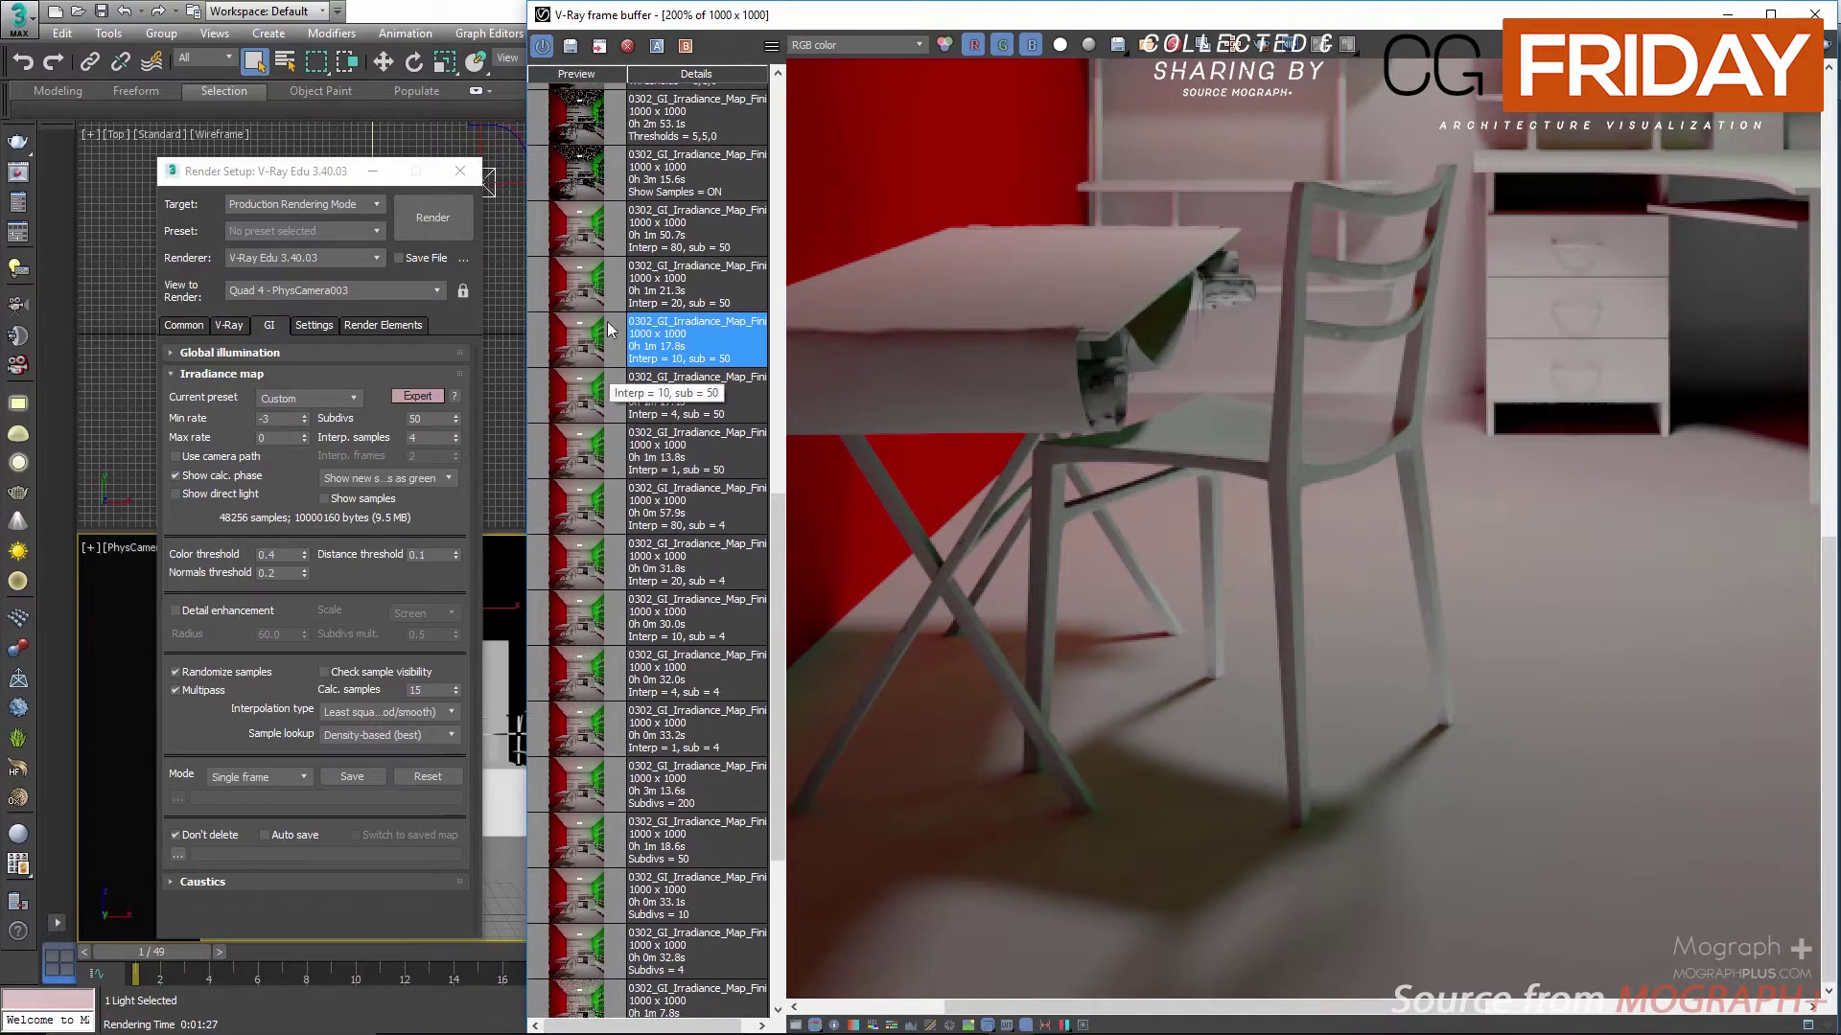
click(586, 298)
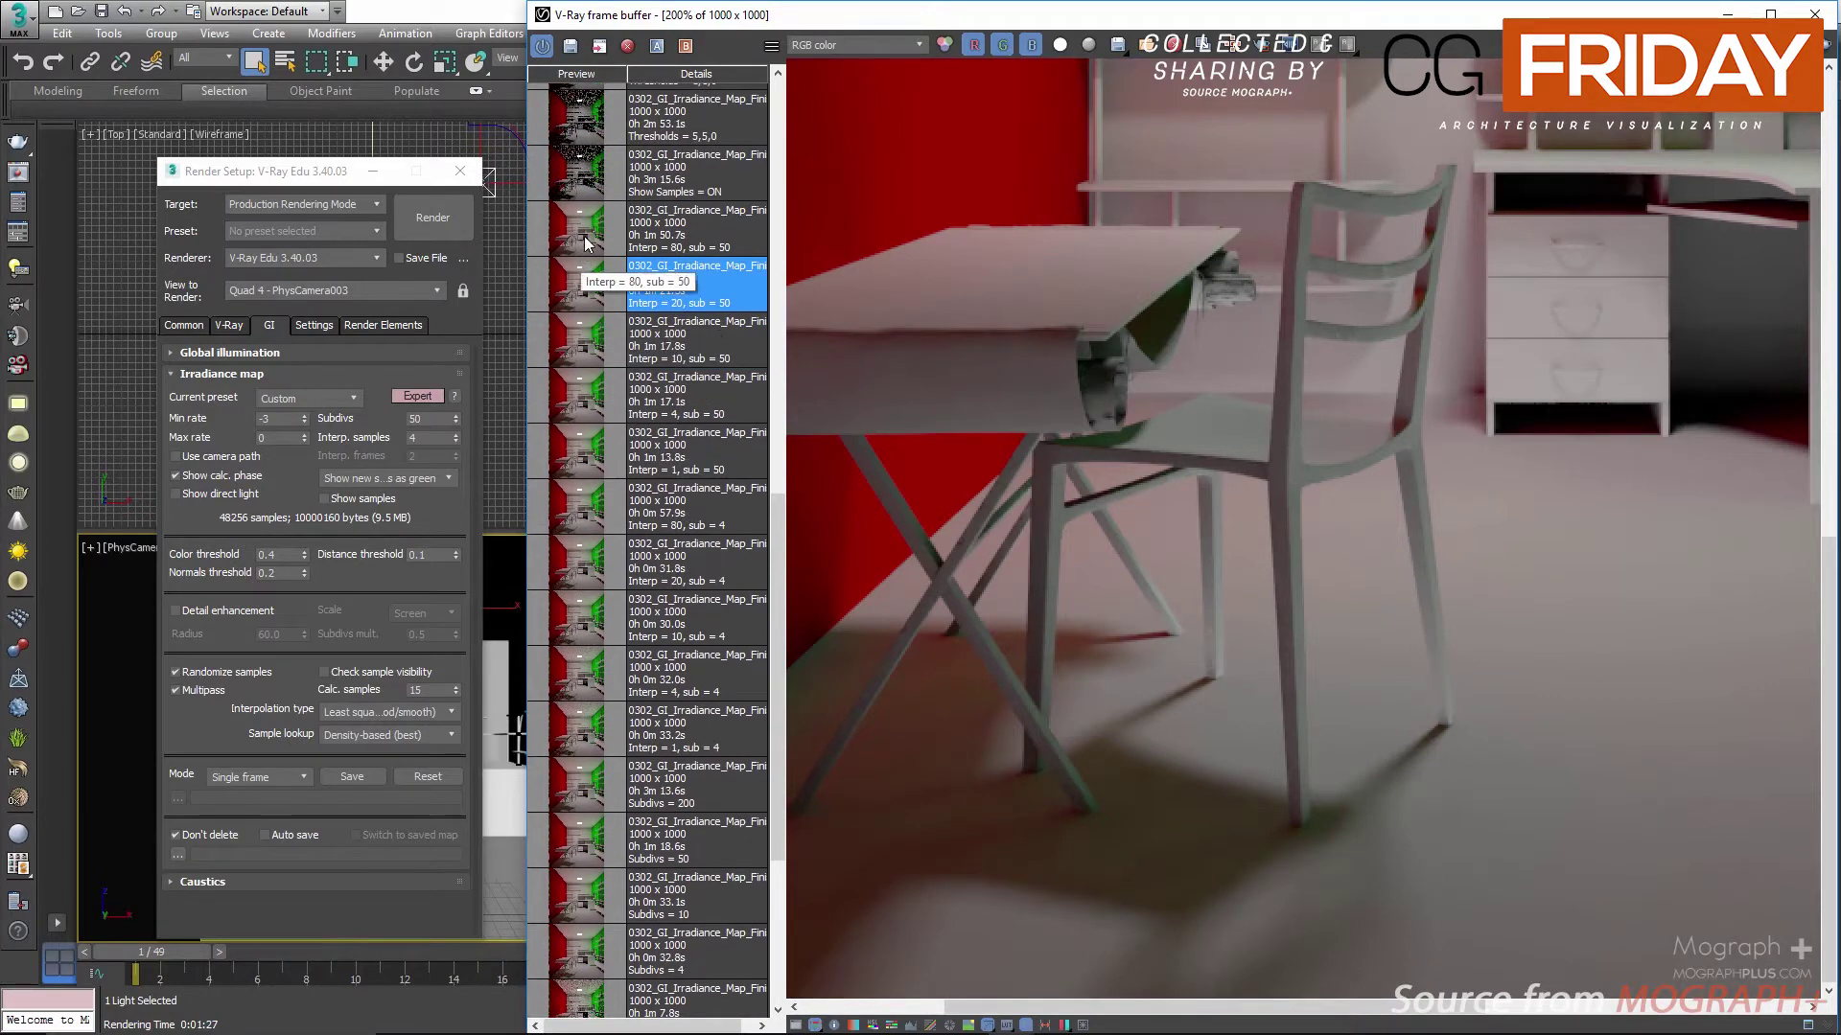
click(587, 241)
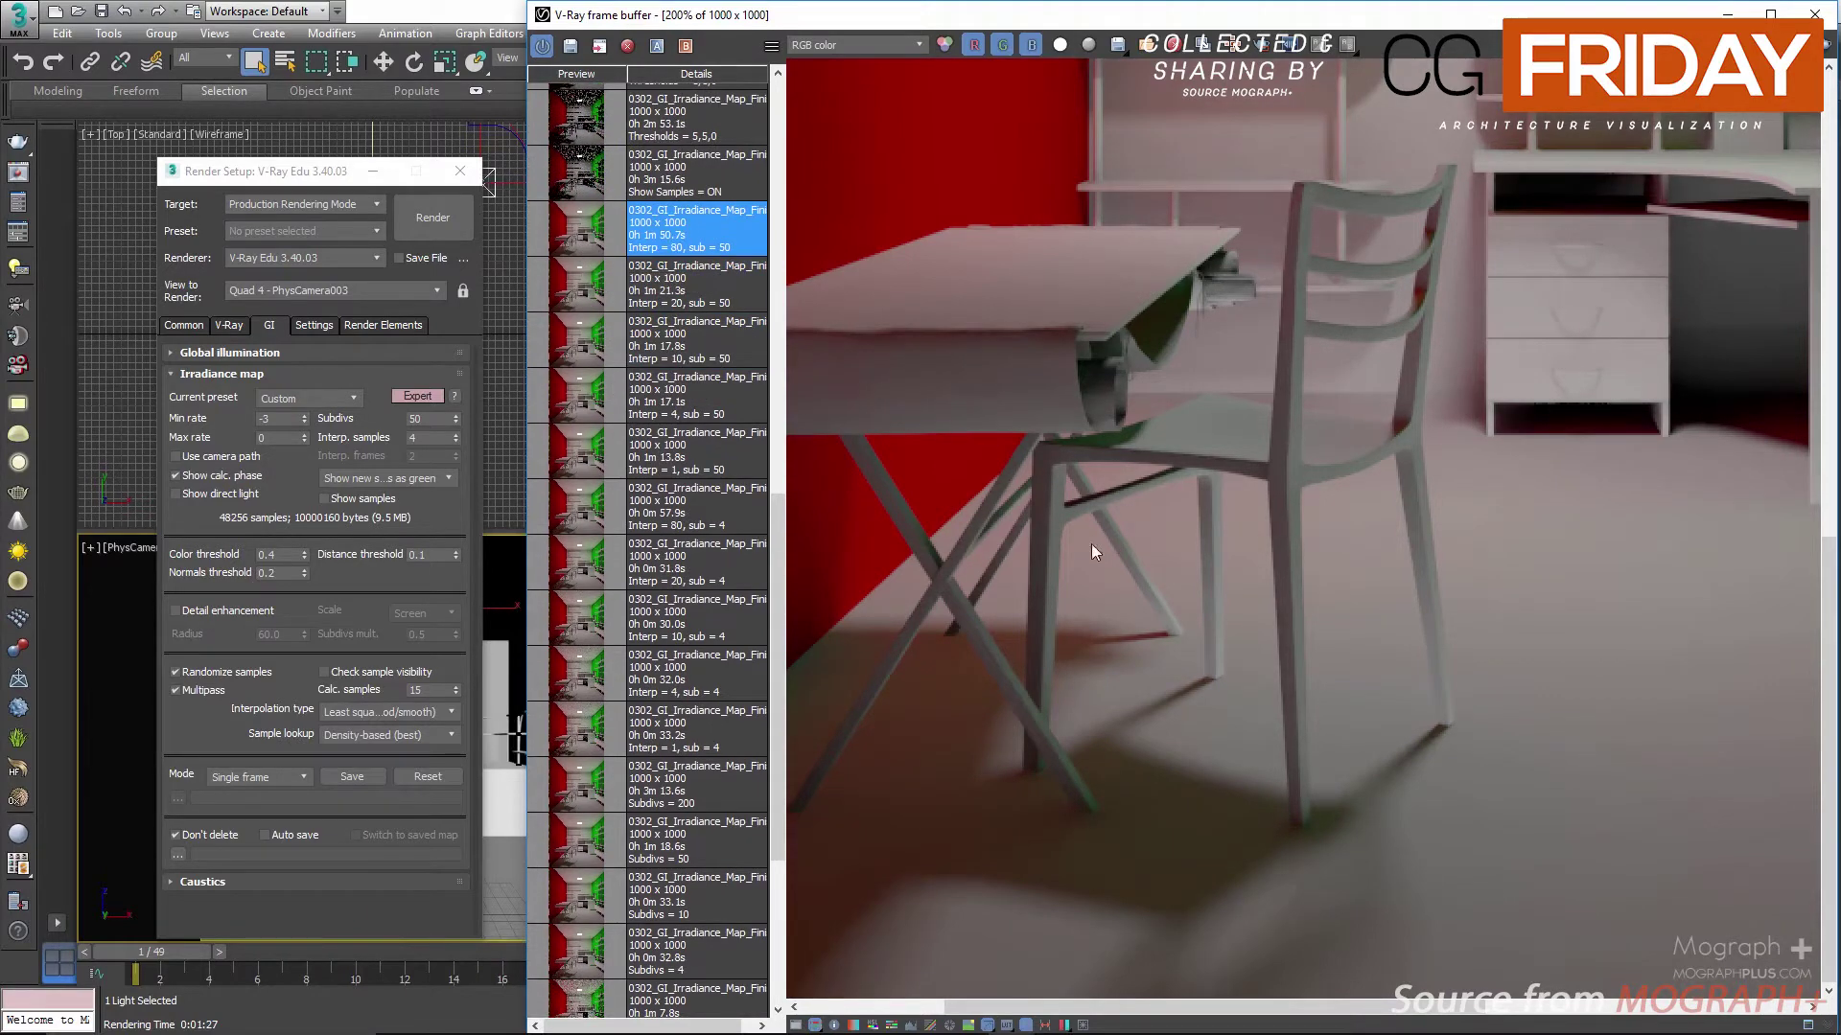
click(585, 286)
click(590, 243)
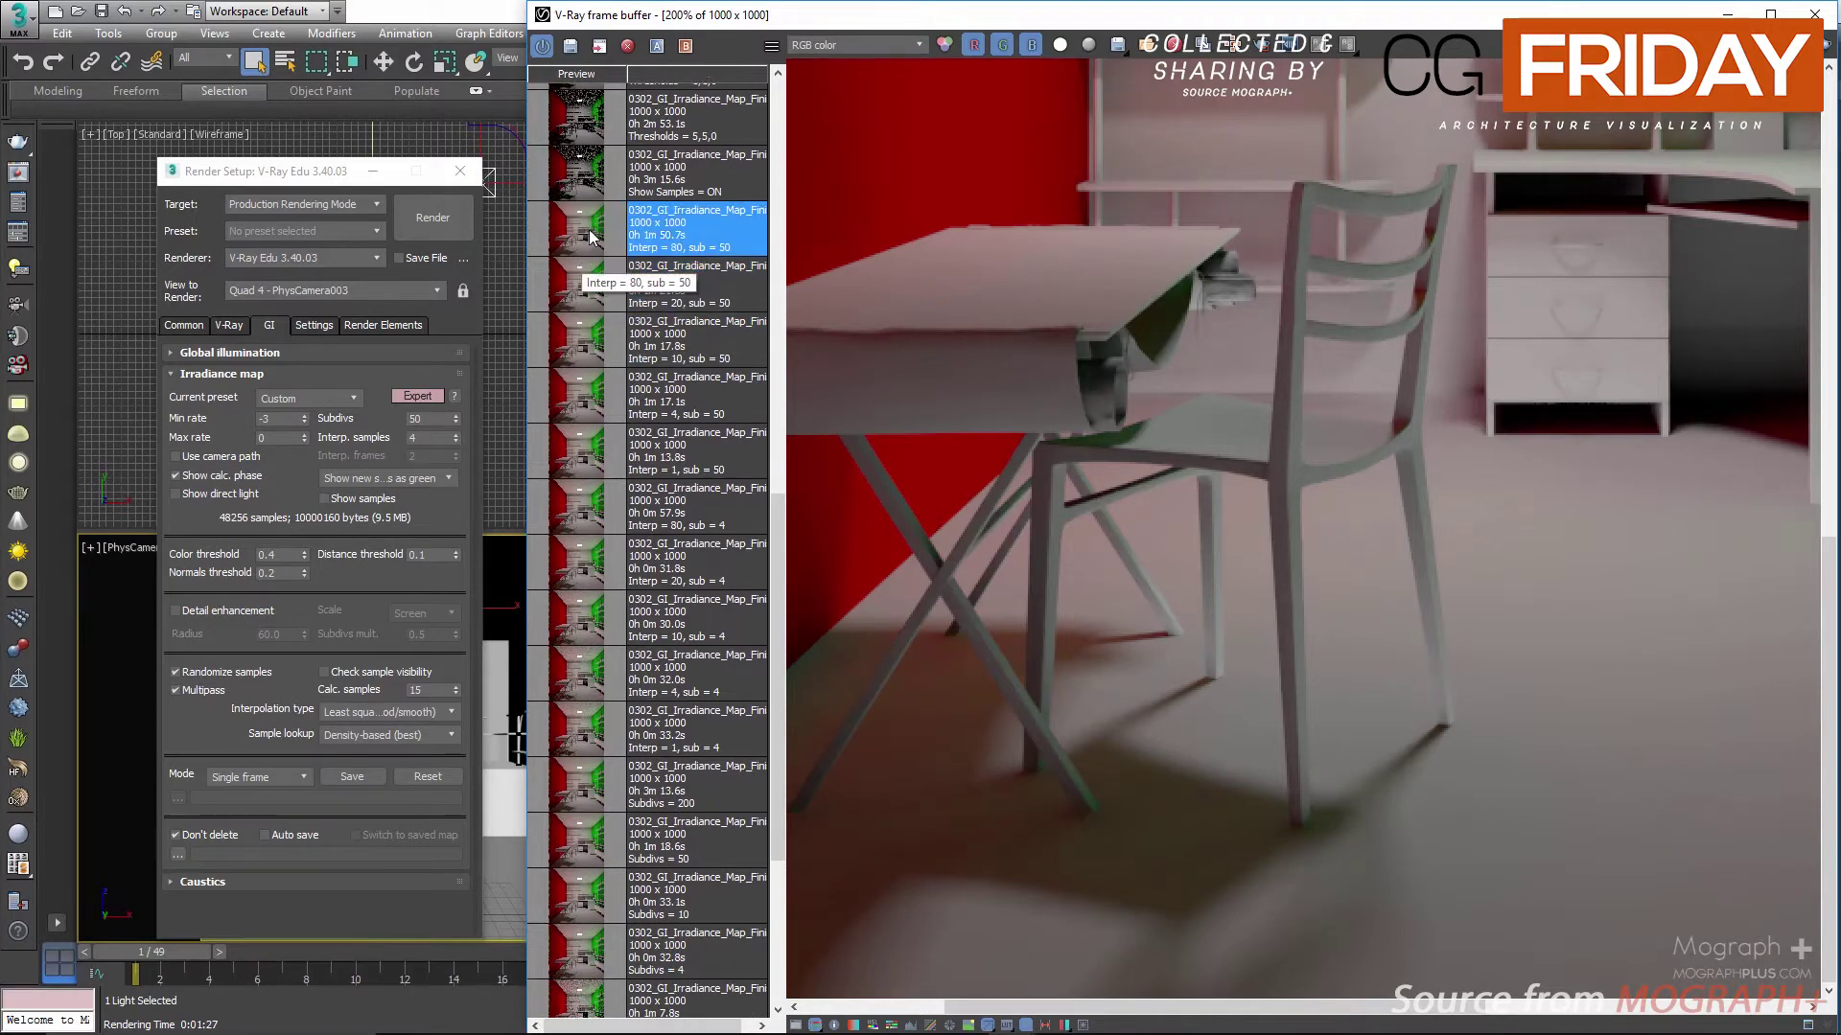
Step: Compare the floor shadows under the table and chair close up in the Interp = 80 and Interp = 20 renders at sub = 50
scroll(1275, 792, up, 1)
middle_drag(1263, 796, 1267, 588)
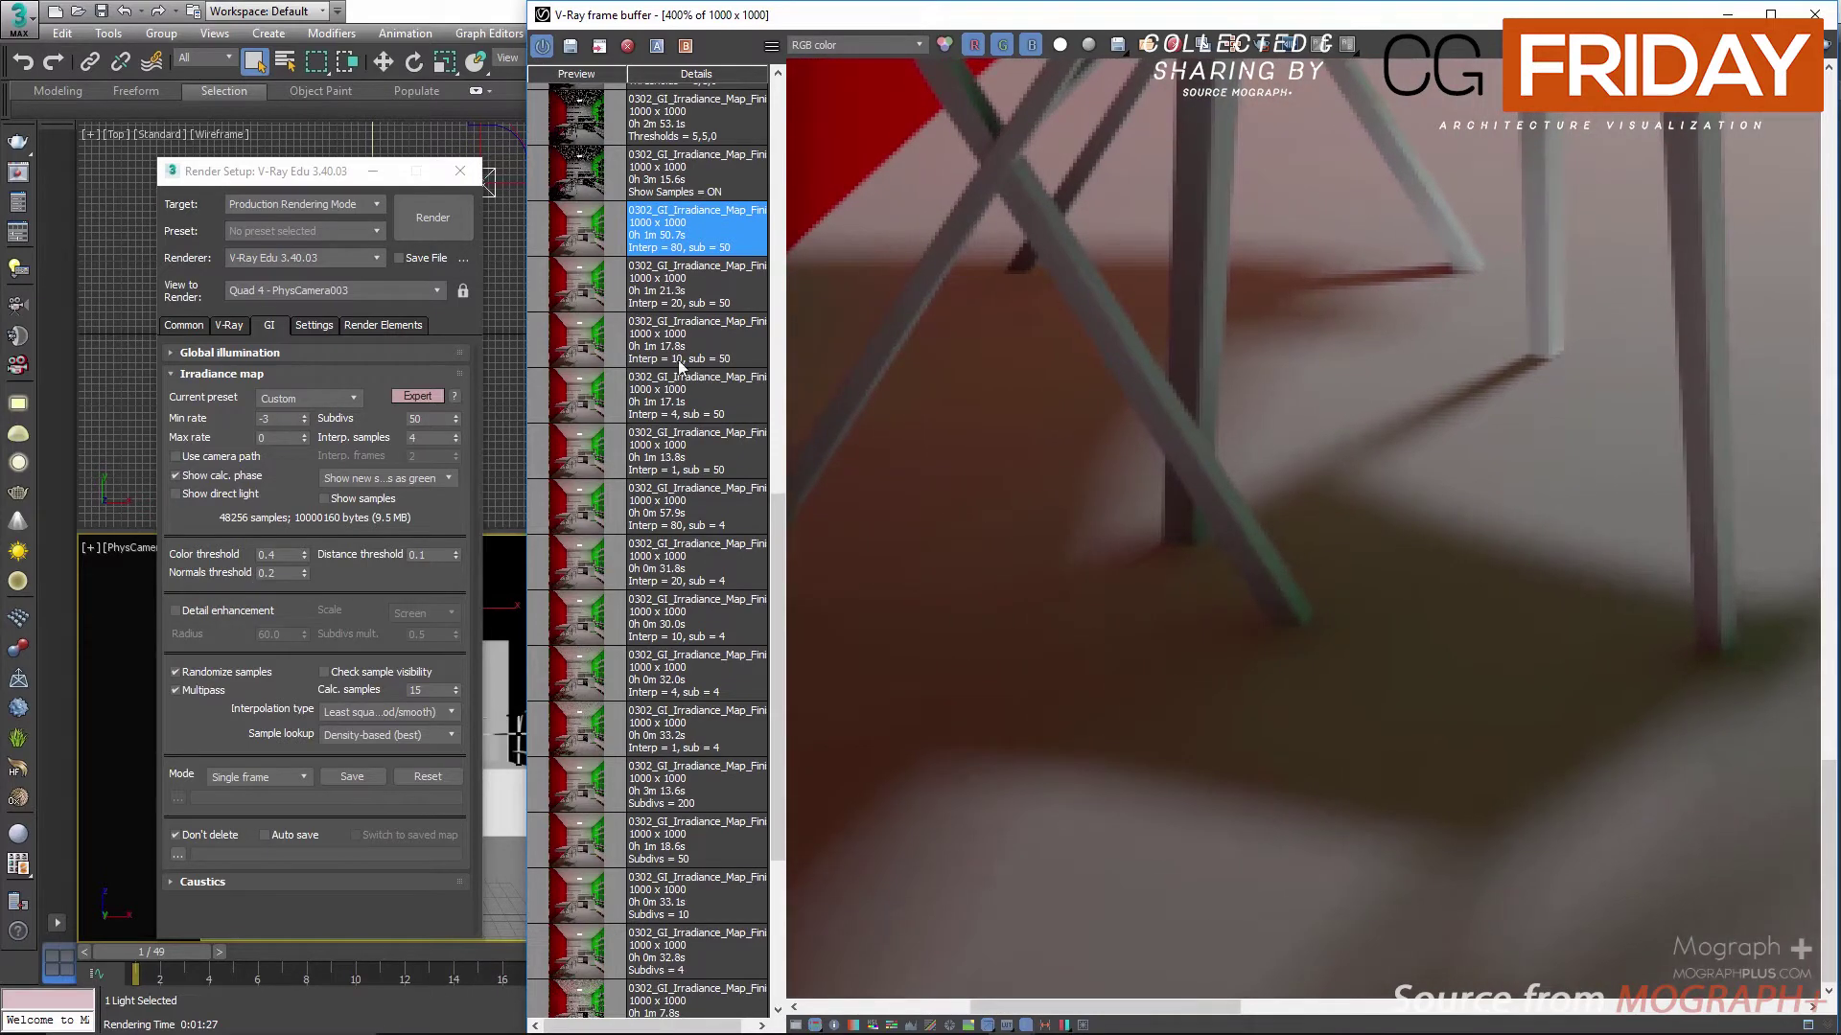
click(589, 307)
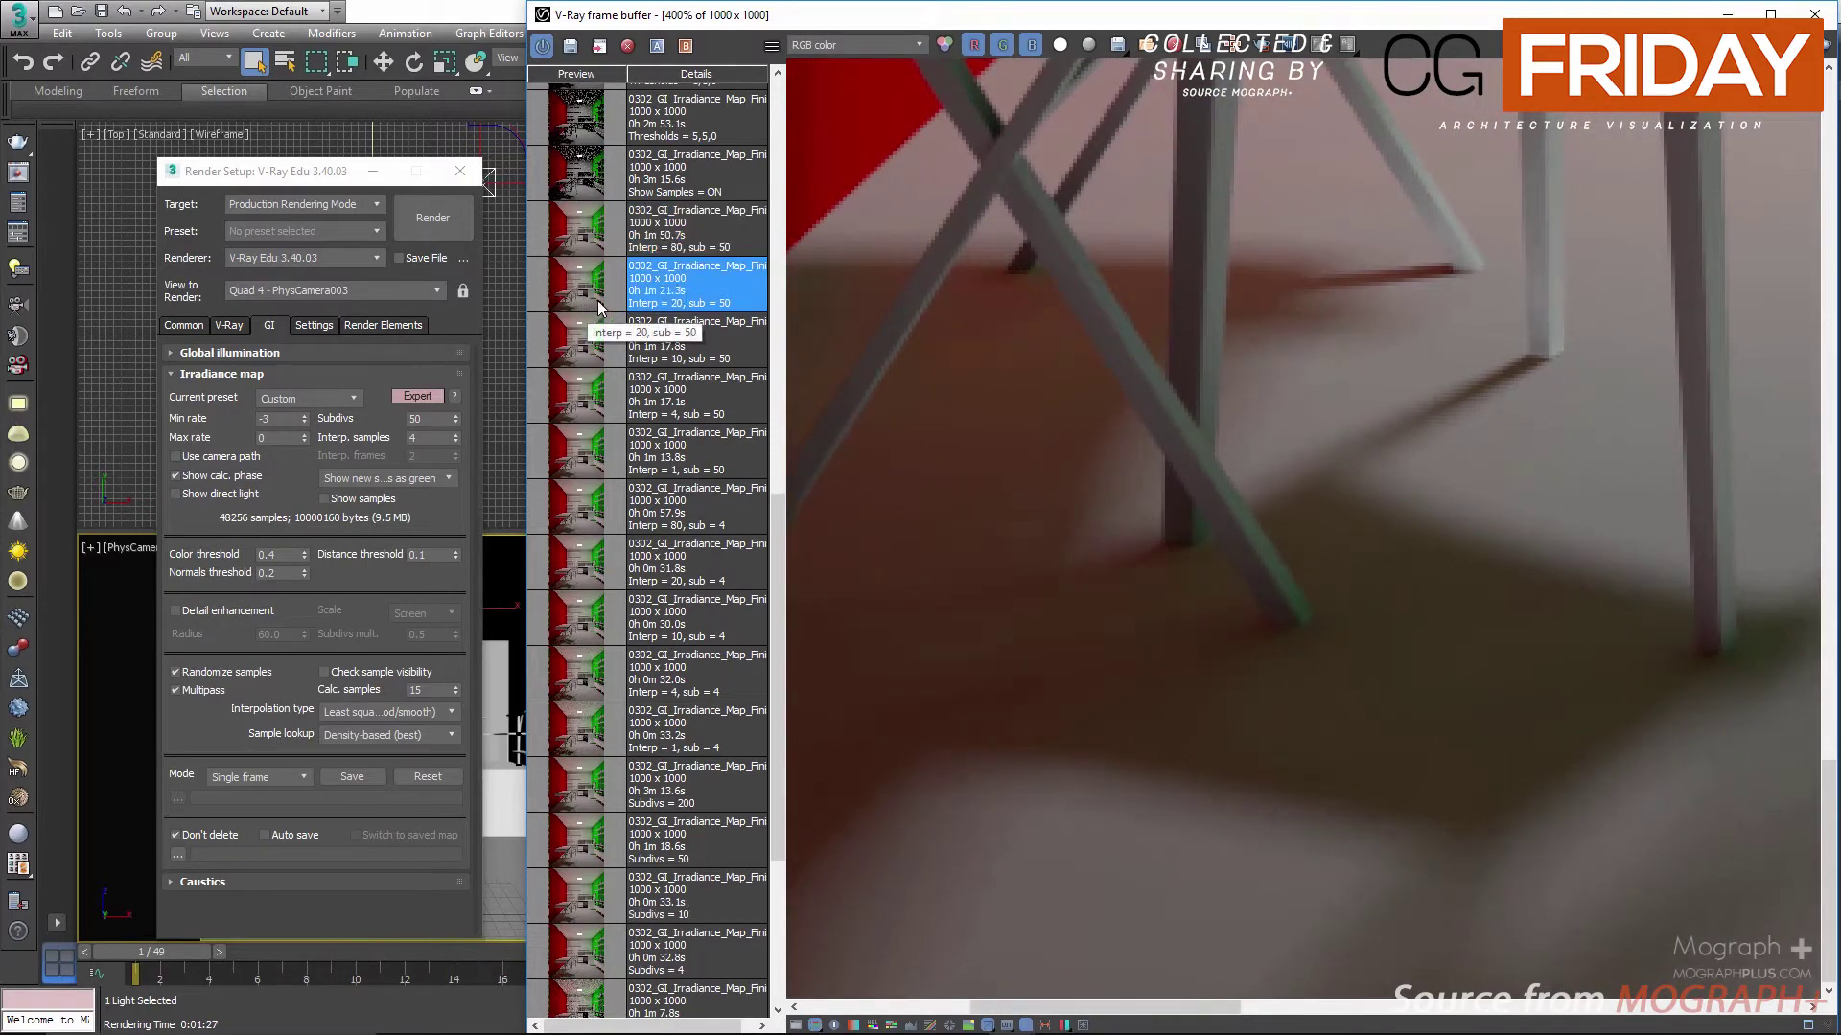
click(589, 234)
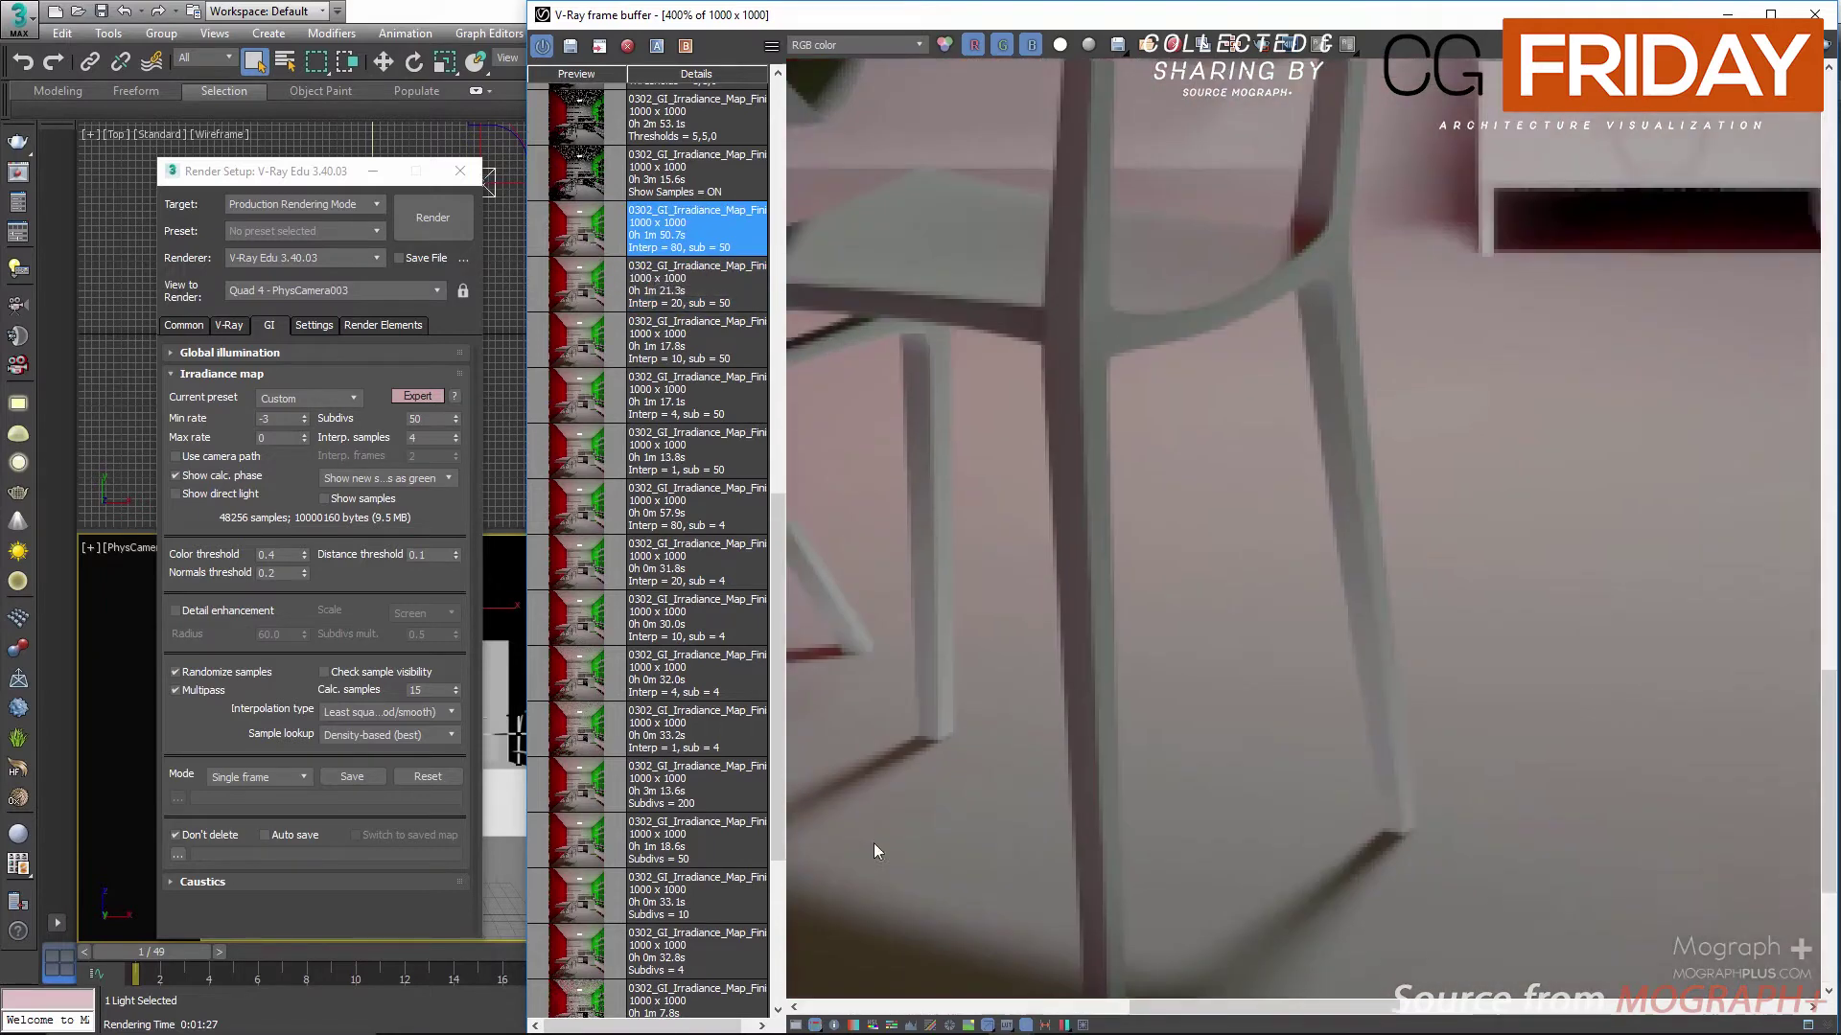
Step: Compare the shelf compartments above the back desk close up between the Interp = 80 and Interp = 20 renders at sub = 50
middle_drag(873, 844, 861, 852)
scroll(1183, 618, down, 1)
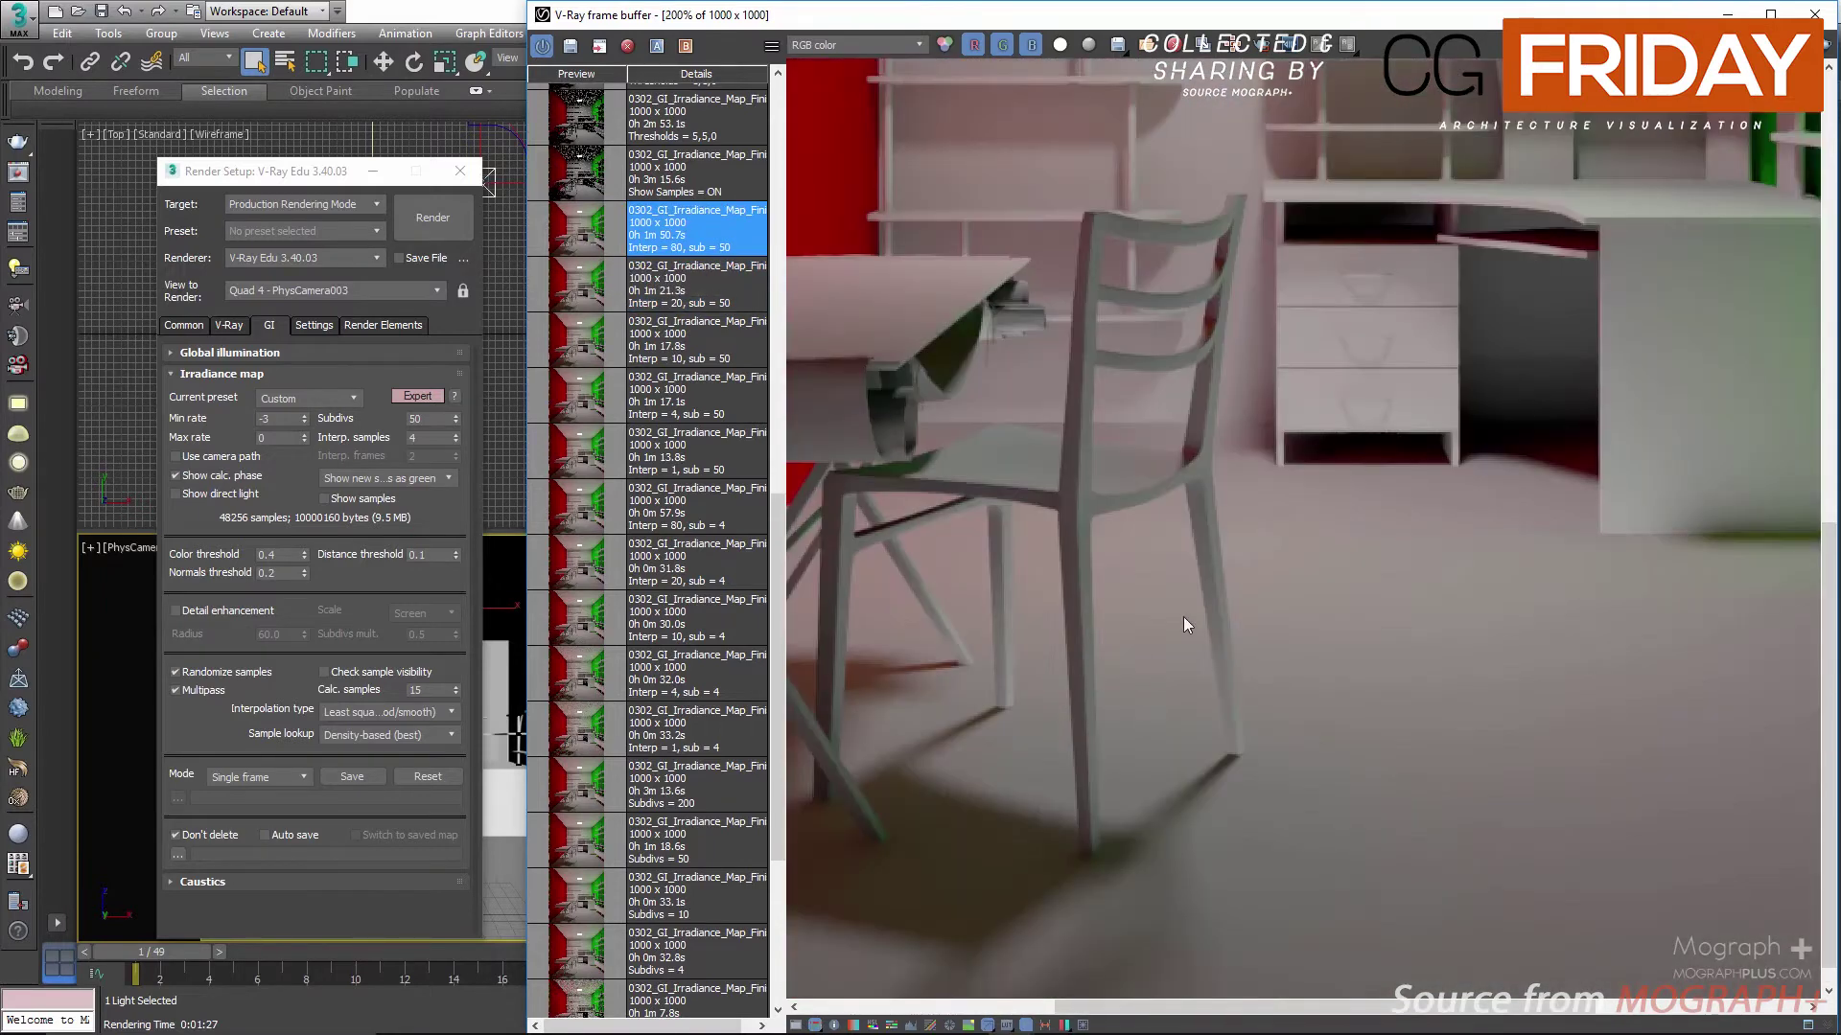
middle_drag(1490, 364, 1169, 754)
scroll(1463, 406, up, 1)
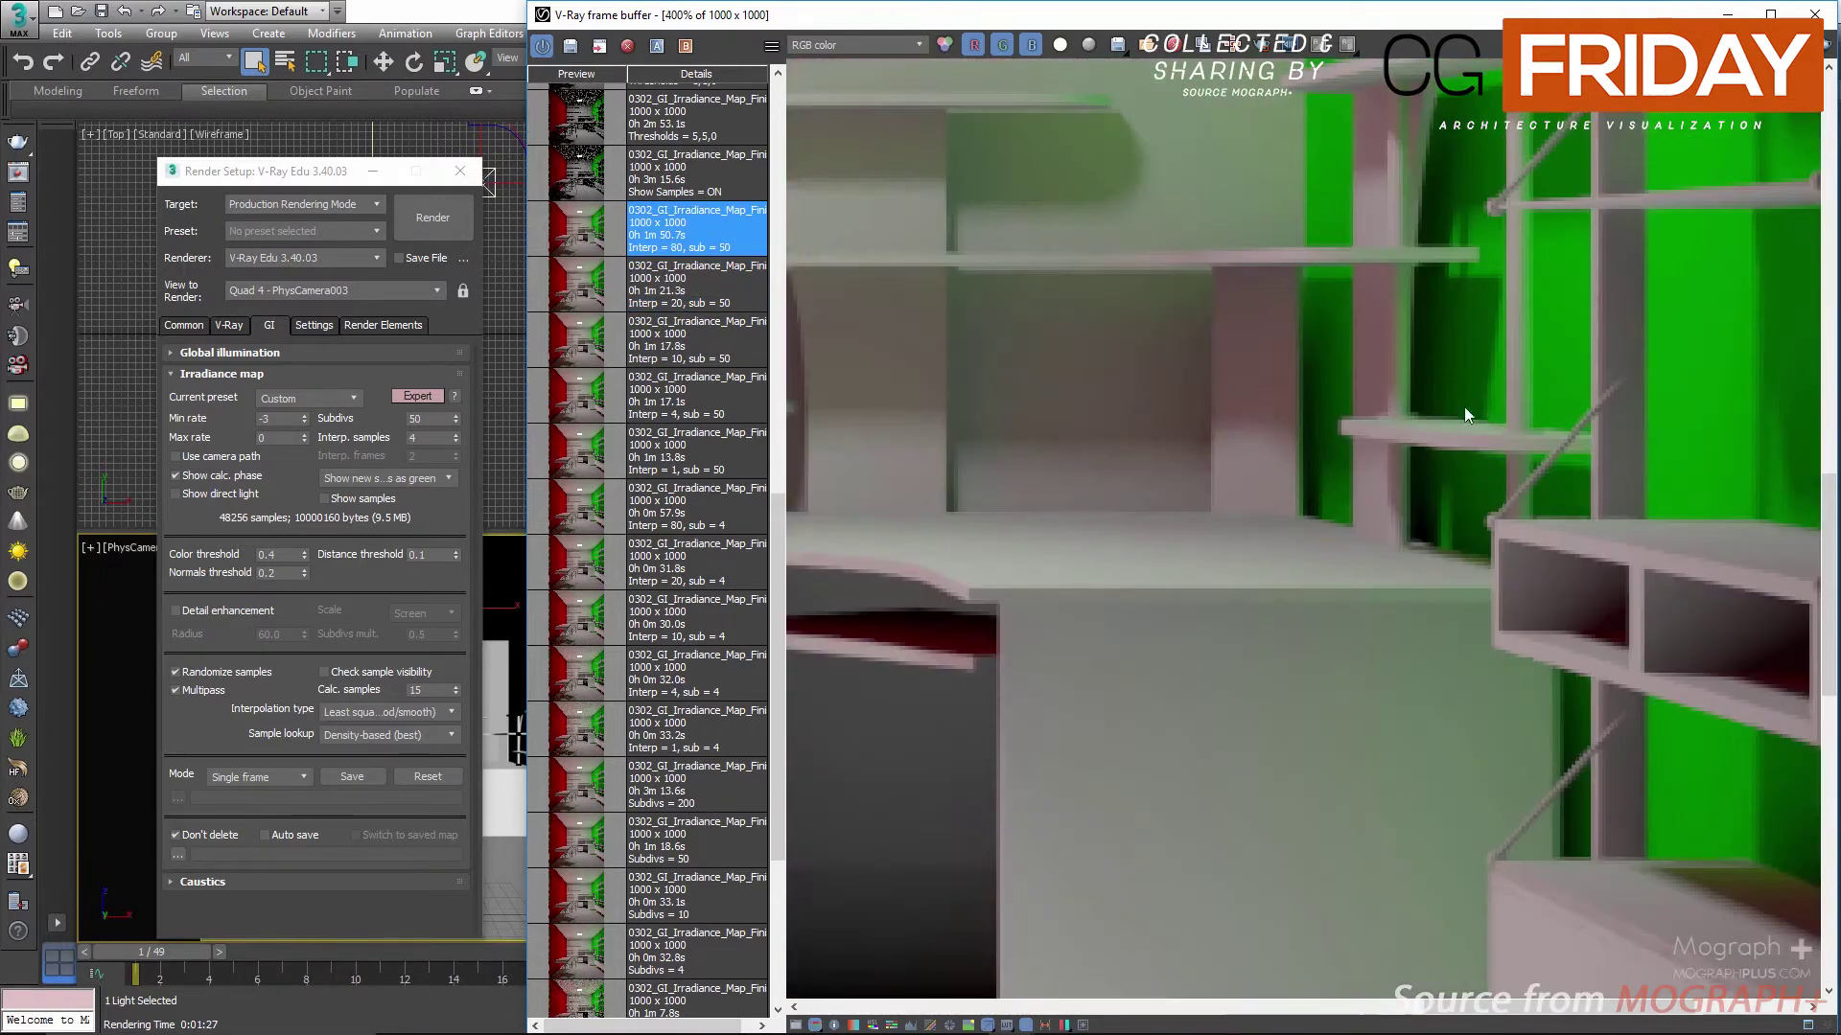
click(580, 299)
scroll(1010, 328, up, 1)
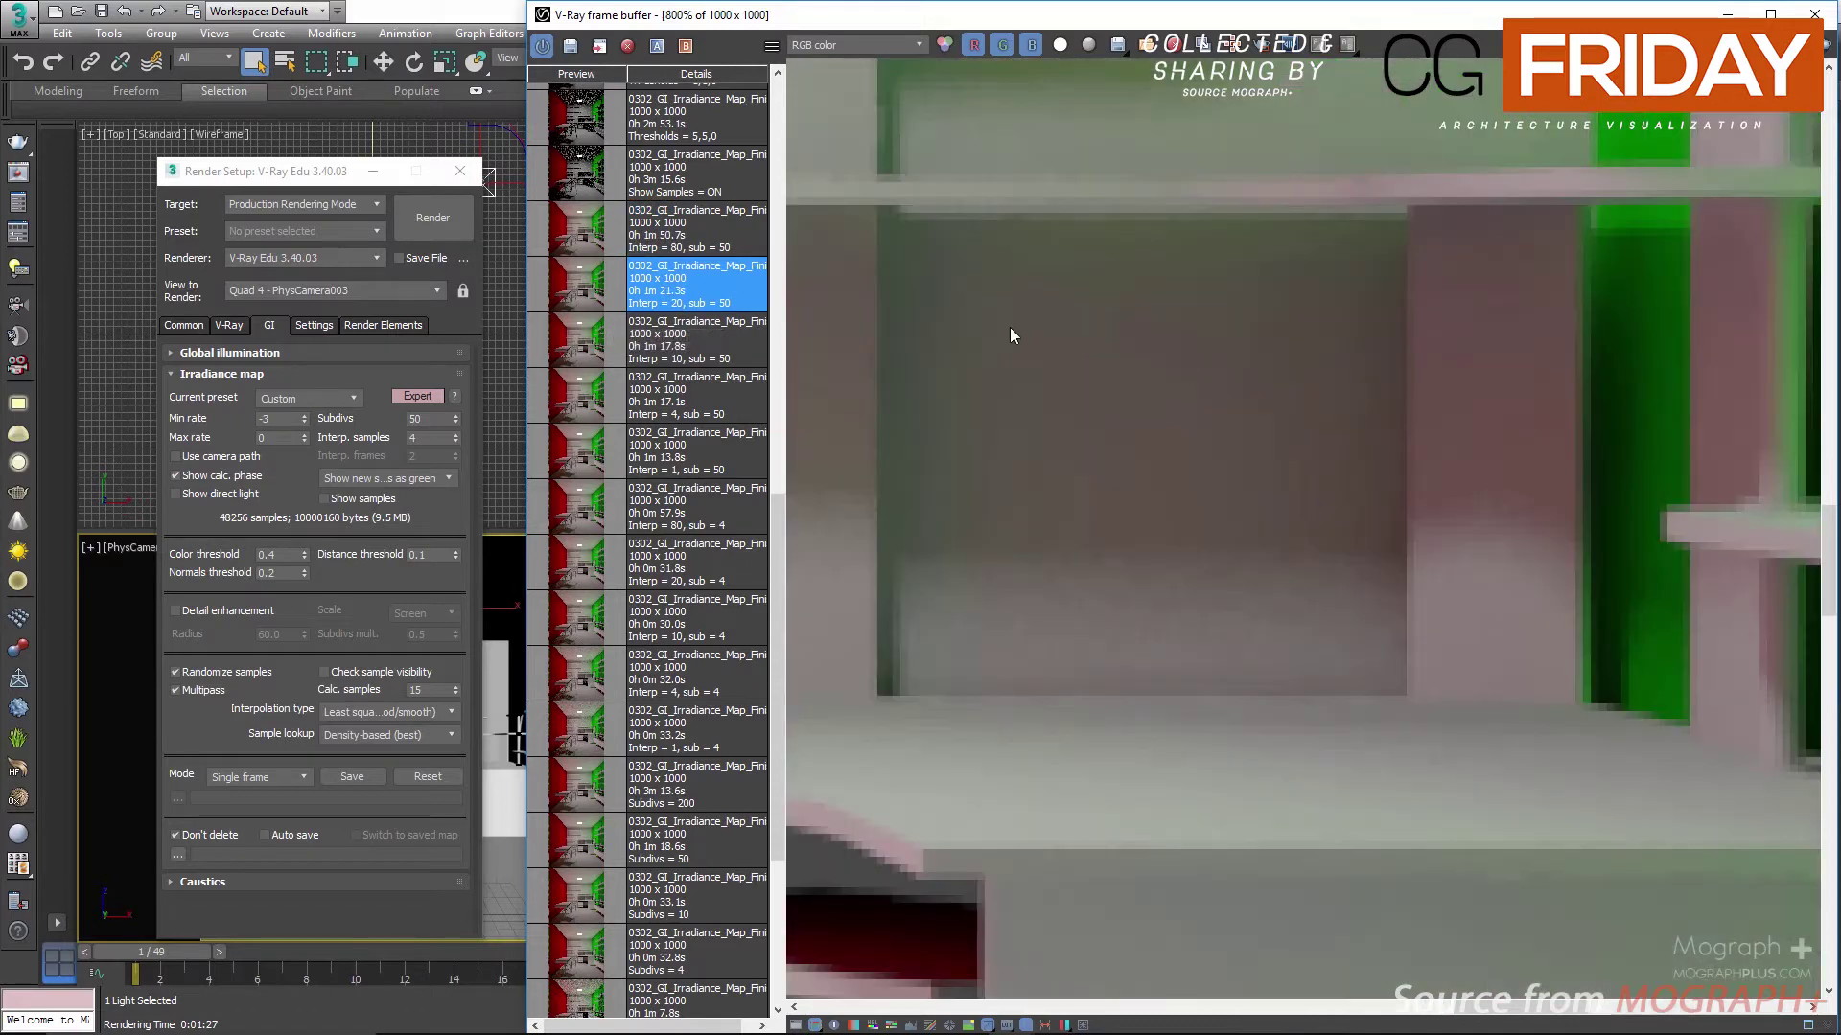
click(583, 241)
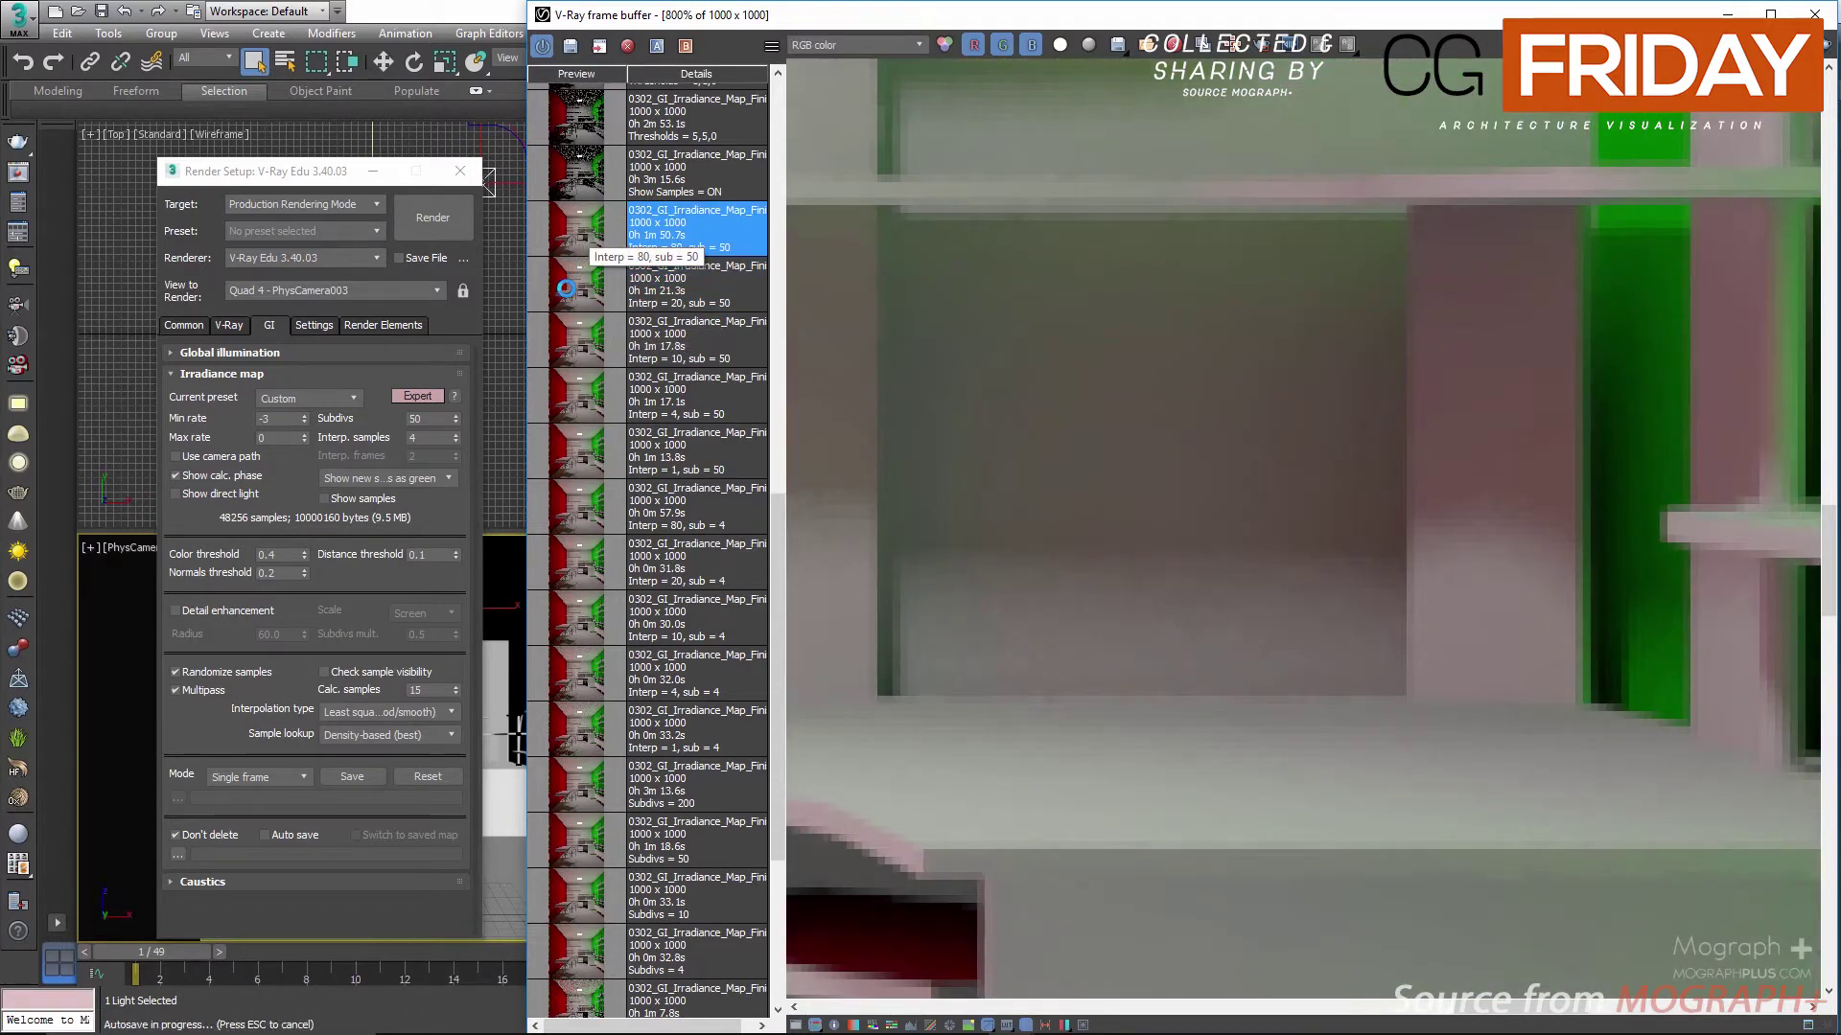
click(566, 288)
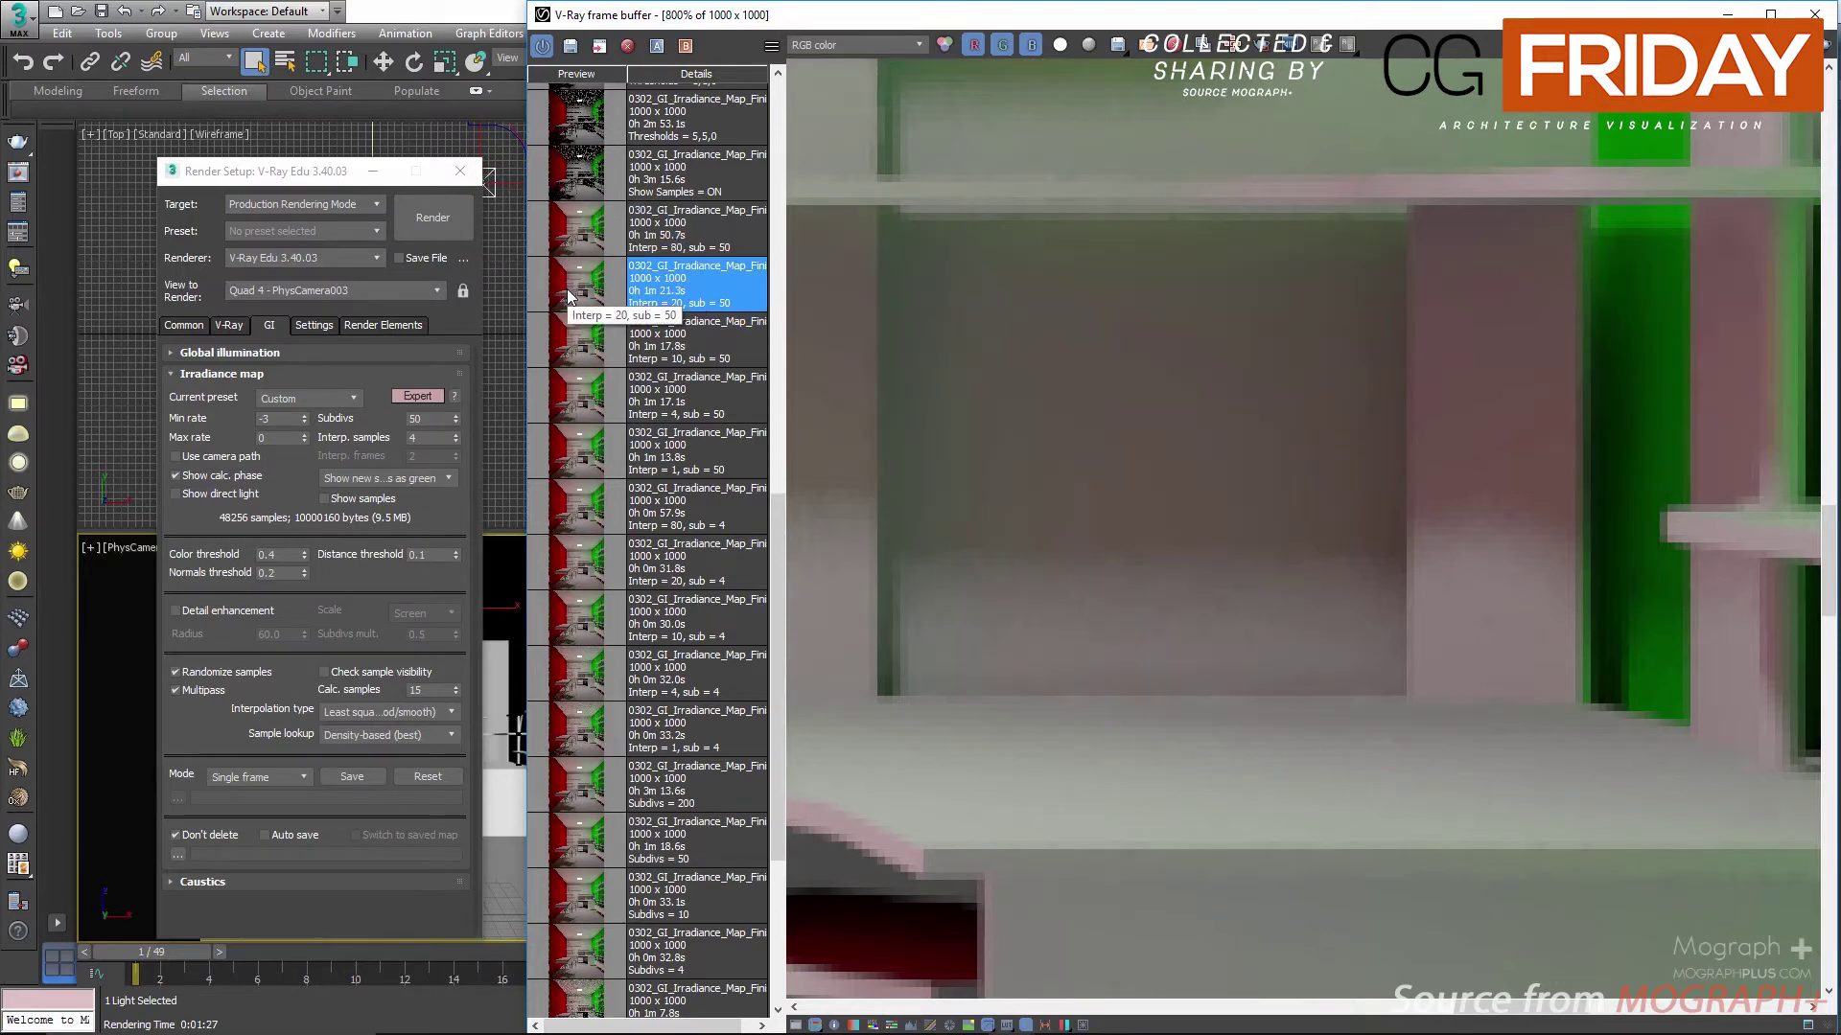
Step: Compare the desk's side panel and its floor shadow between the Interp = 20 and Interp = 80 renders at sub = 50
scroll(1173, 250, down, 3)
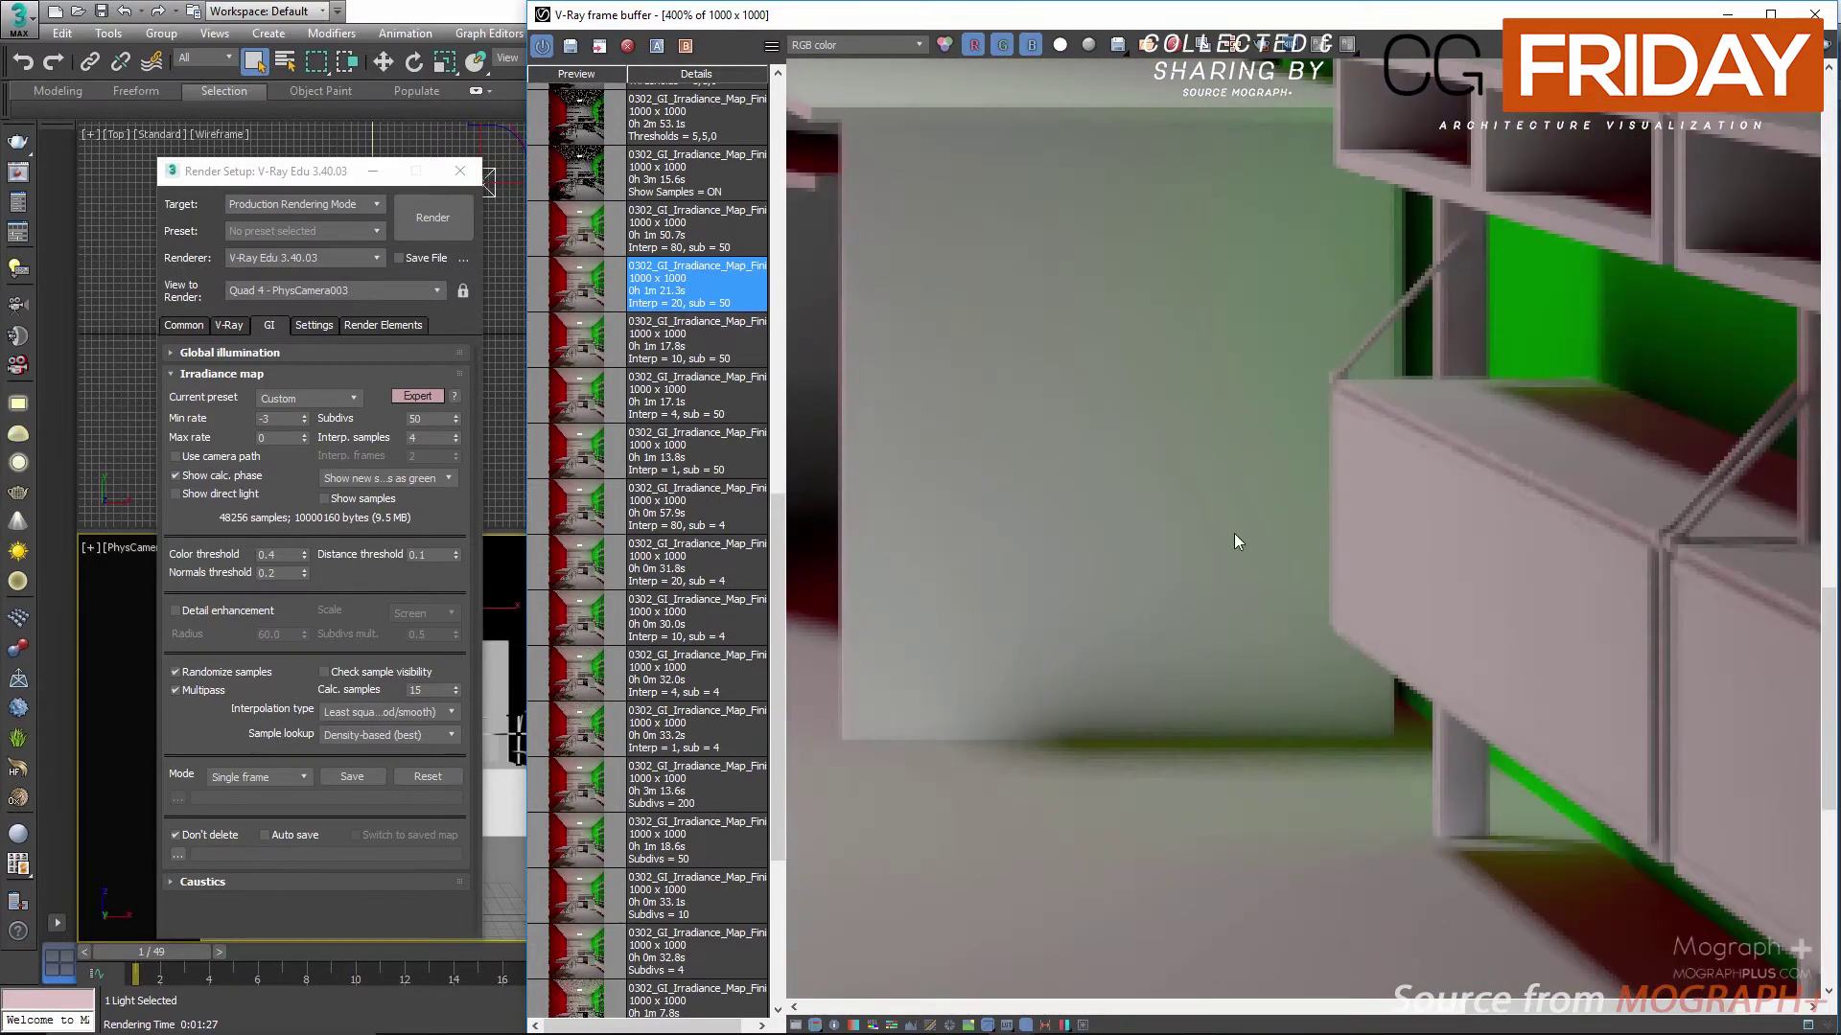
click(583, 230)
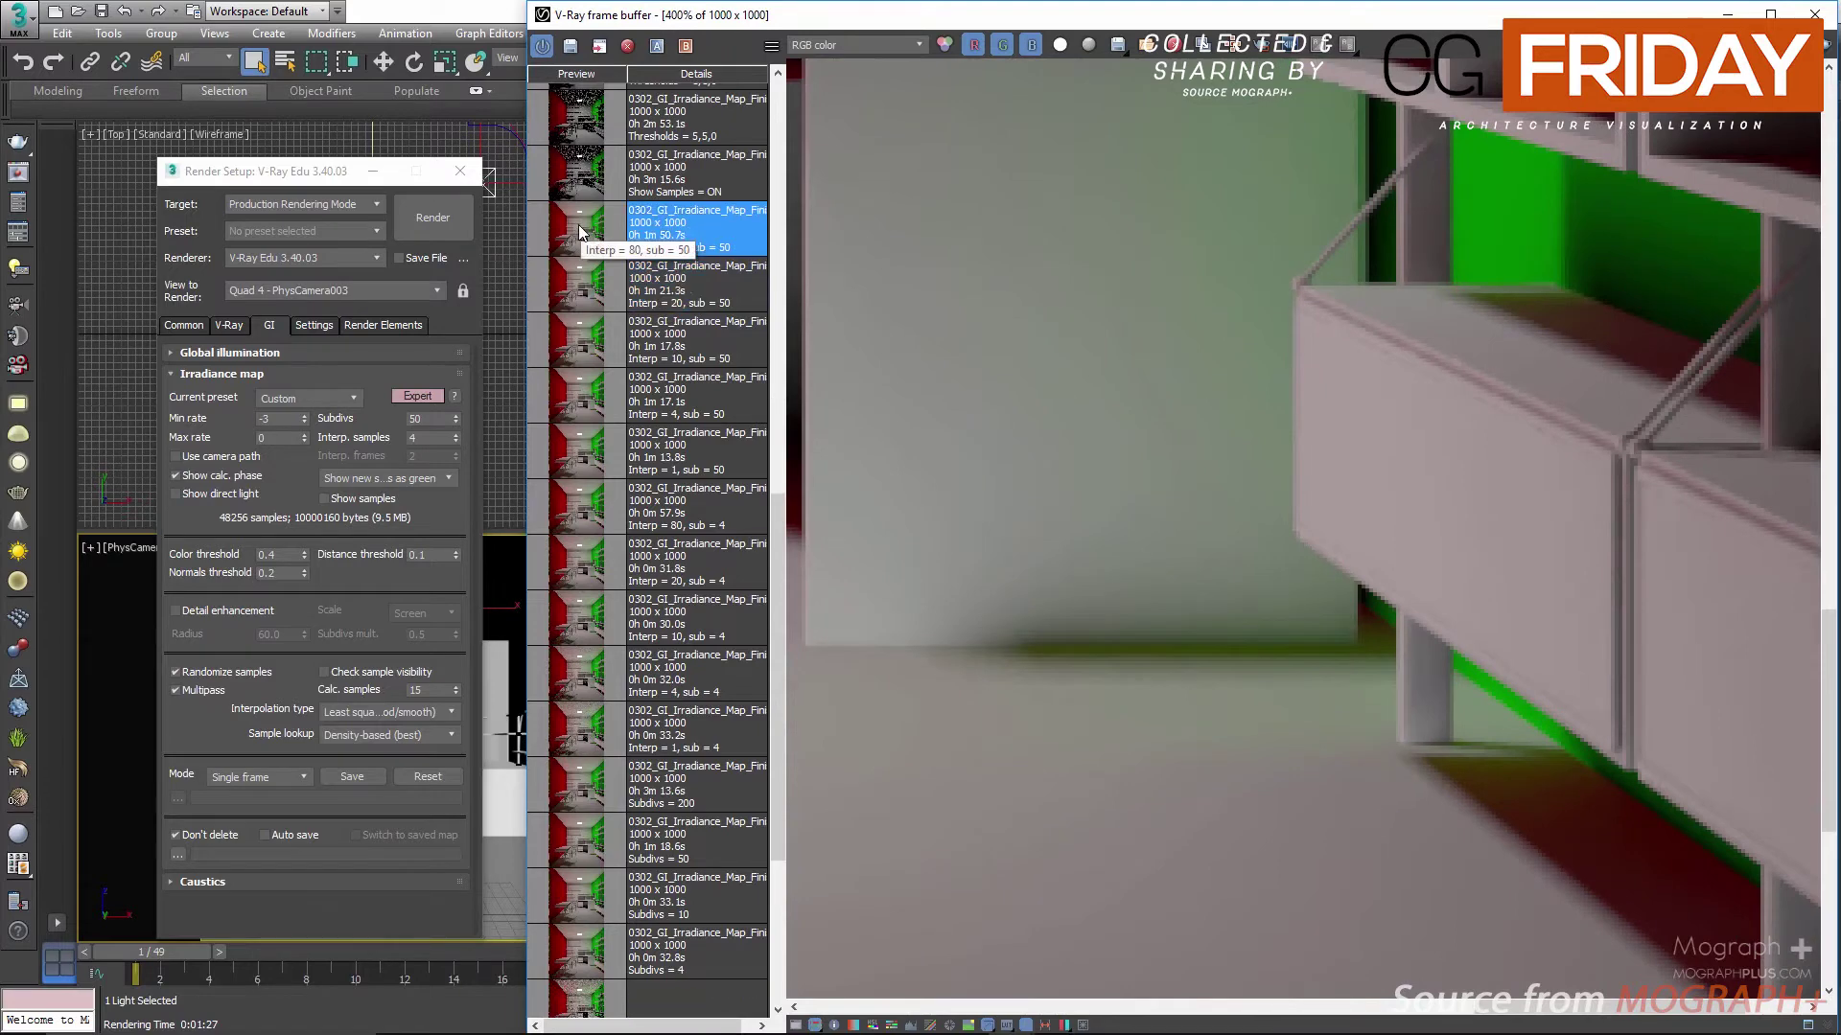
click(570, 293)
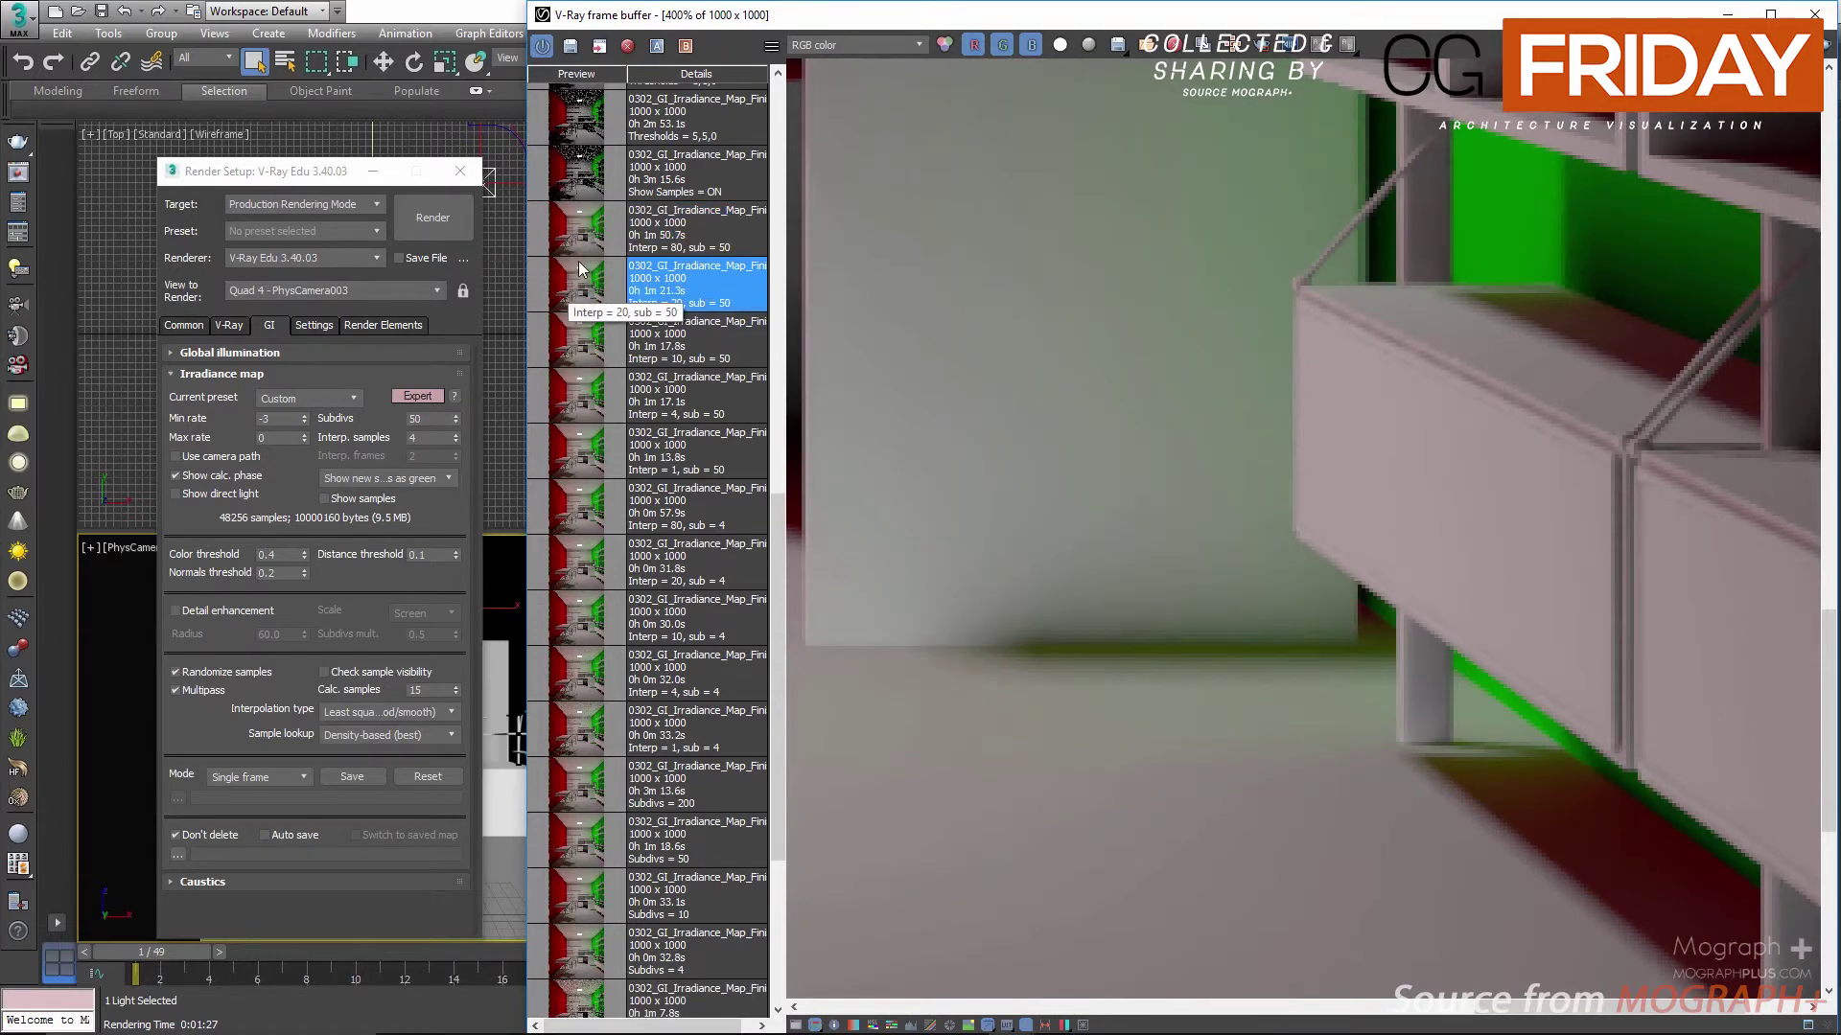
Step: Recheck the chair and table leg shadows by alternating the Interp = 20 and Interp = 80 renders at sub = 50, ending on Interp = 80
middle_drag(973, 604, 1128, 545)
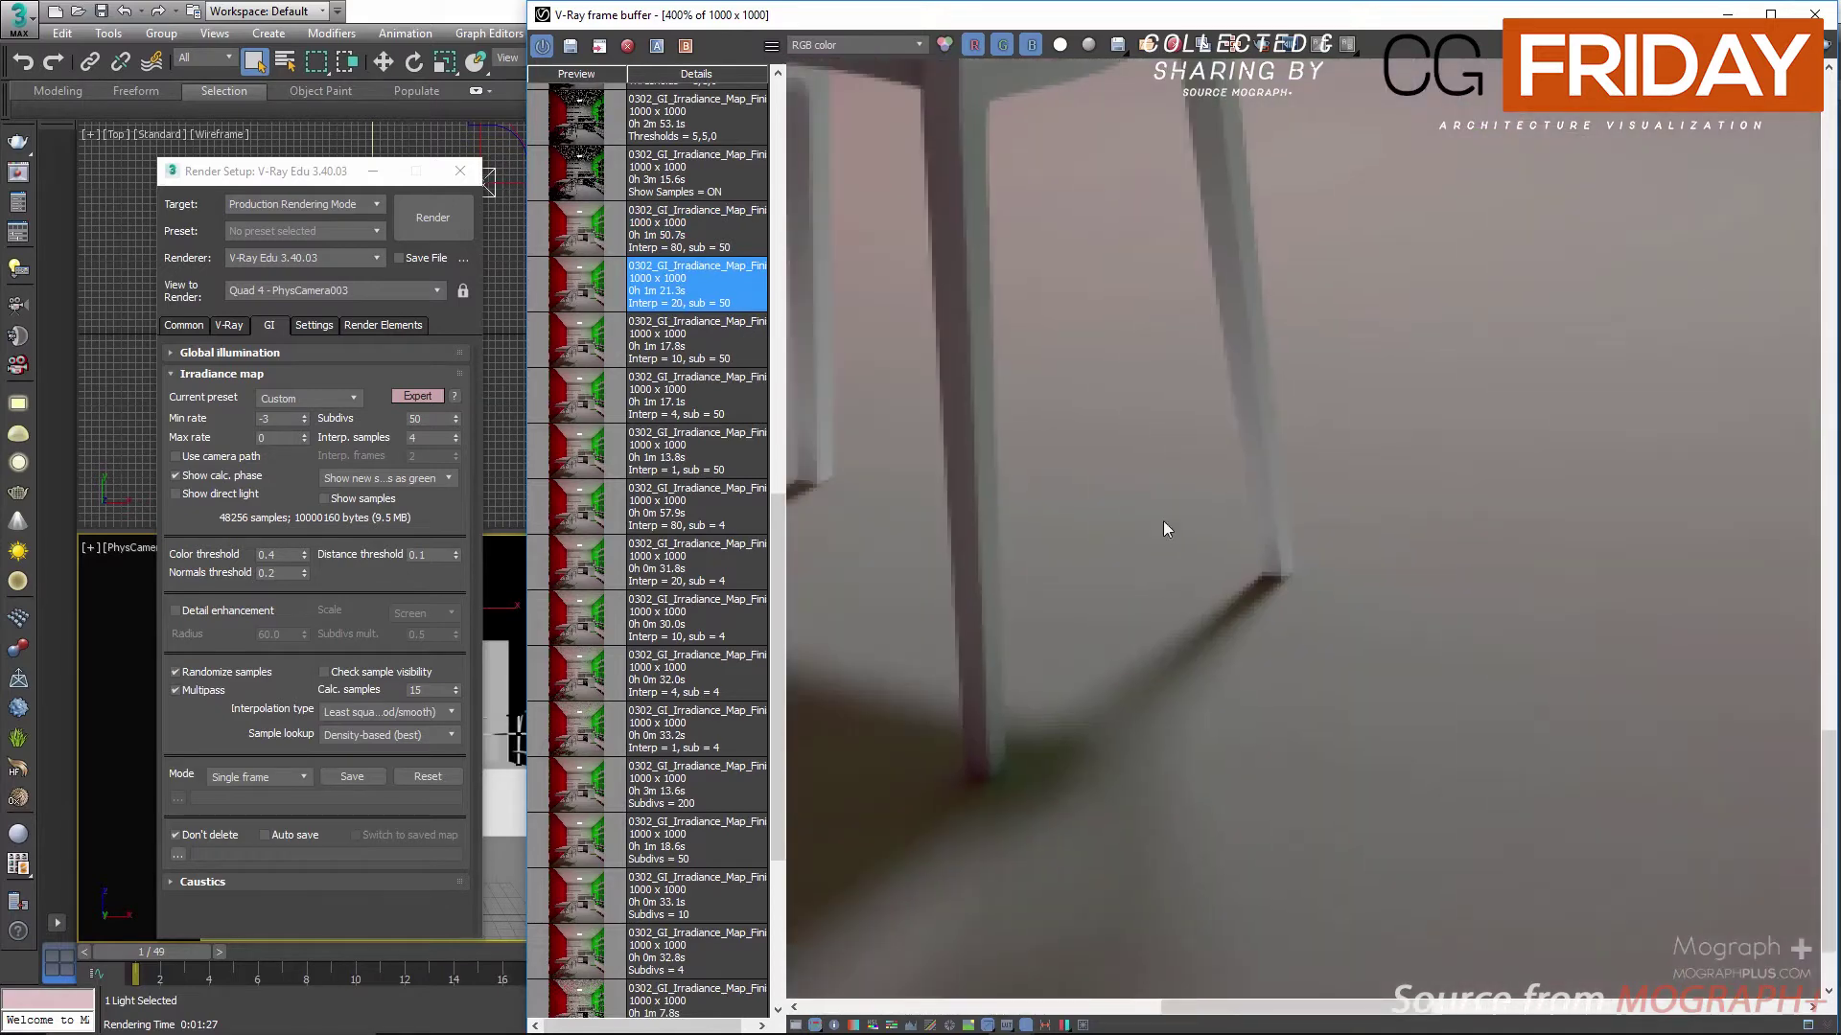
scroll(1234, 460, down, 1)
scroll(958, 803, up, 1)
middle_drag(959, 803, 1160, 469)
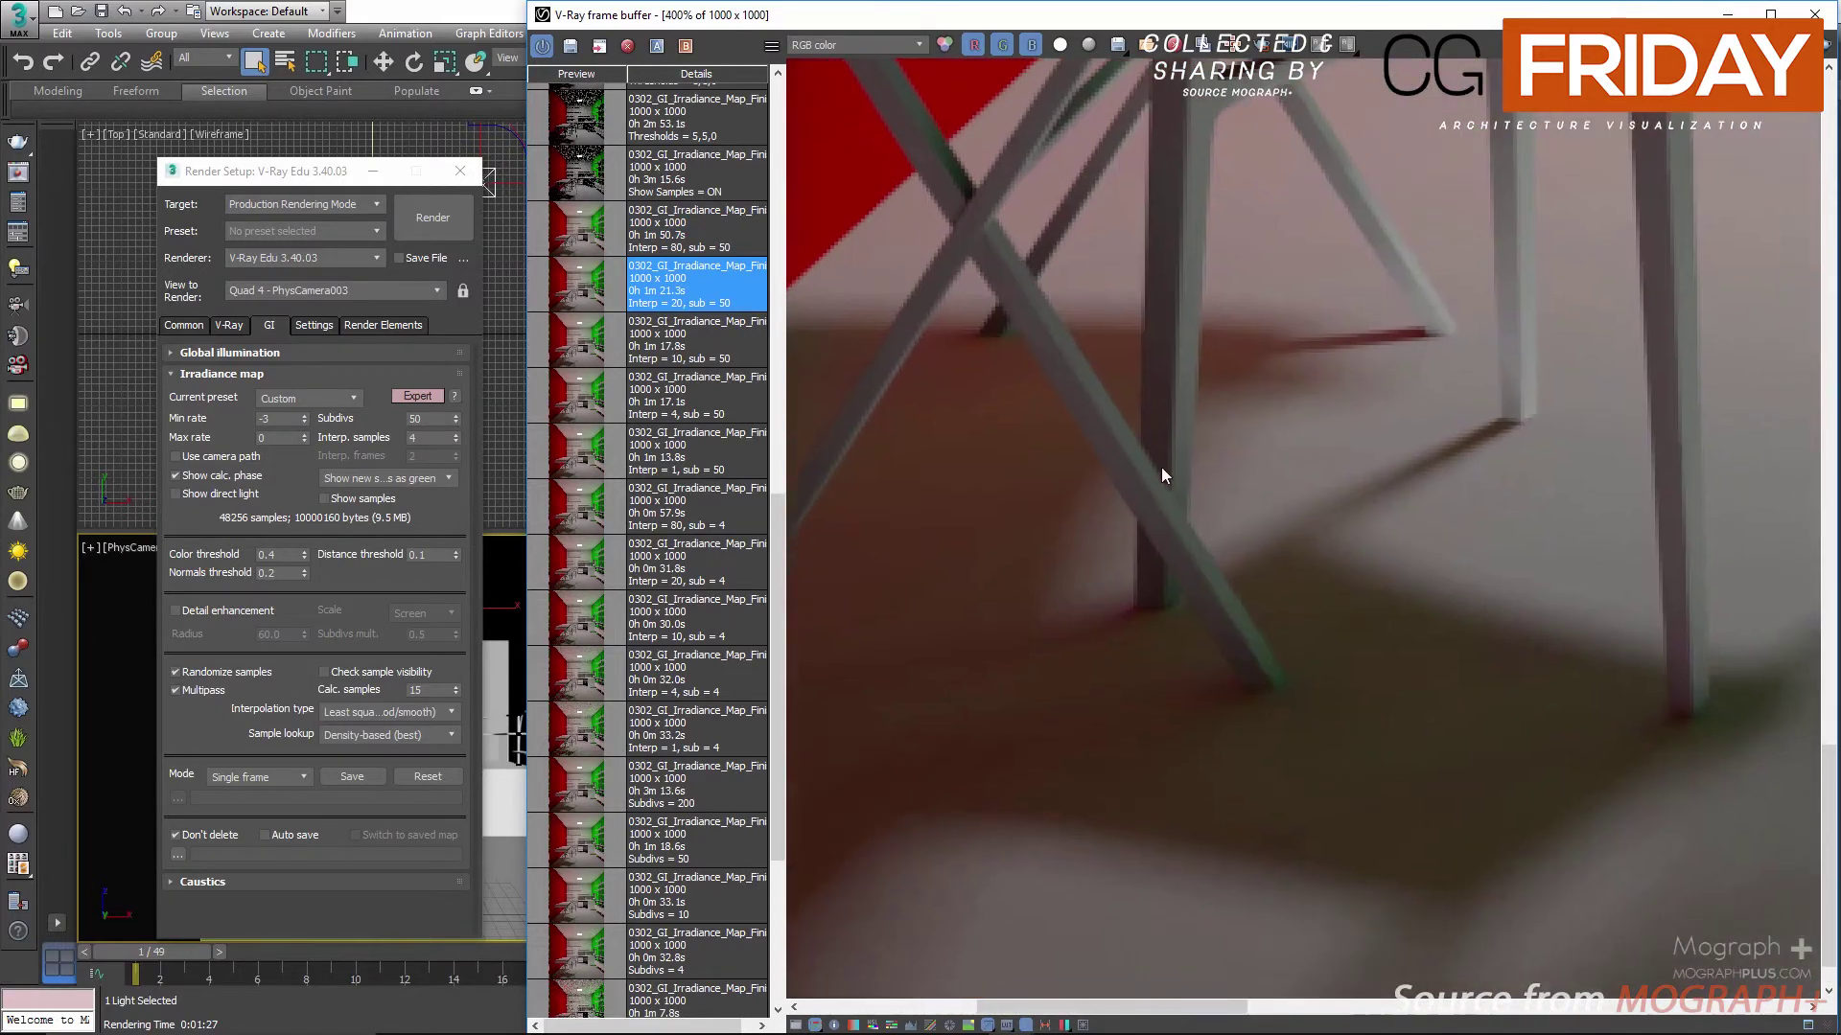
click(578, 247)
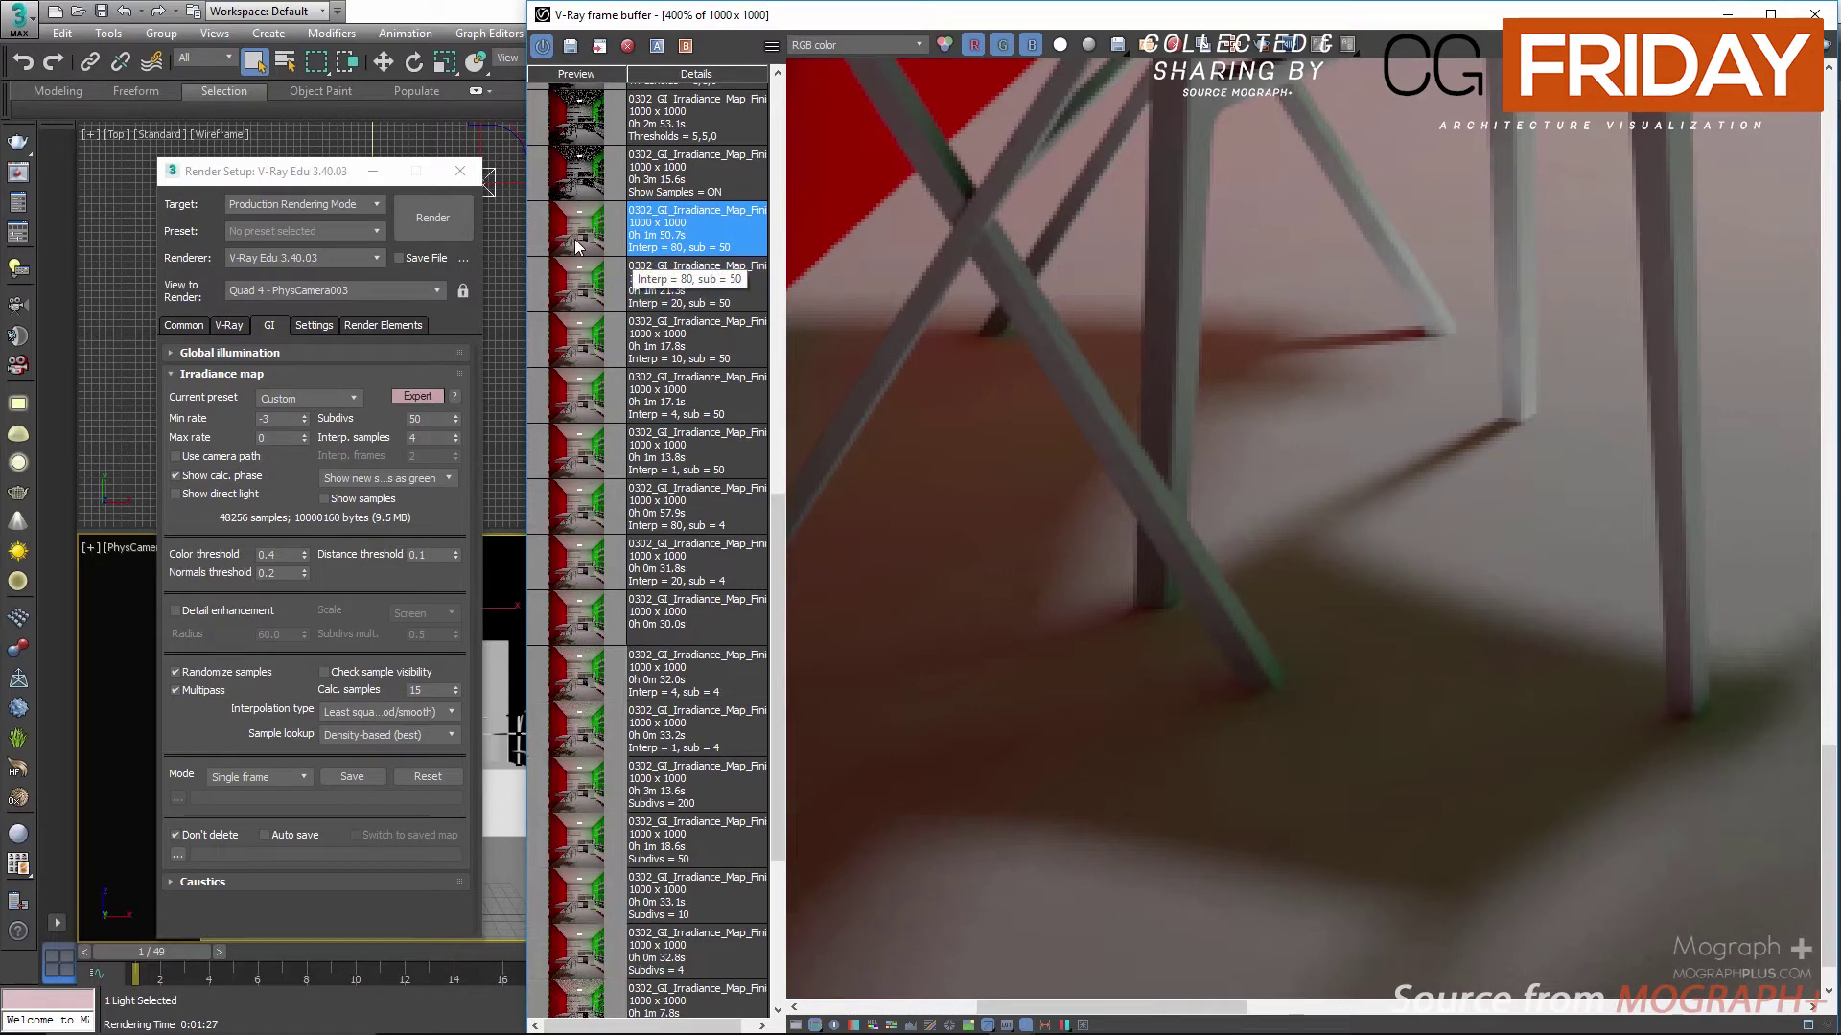
click(578, 299)
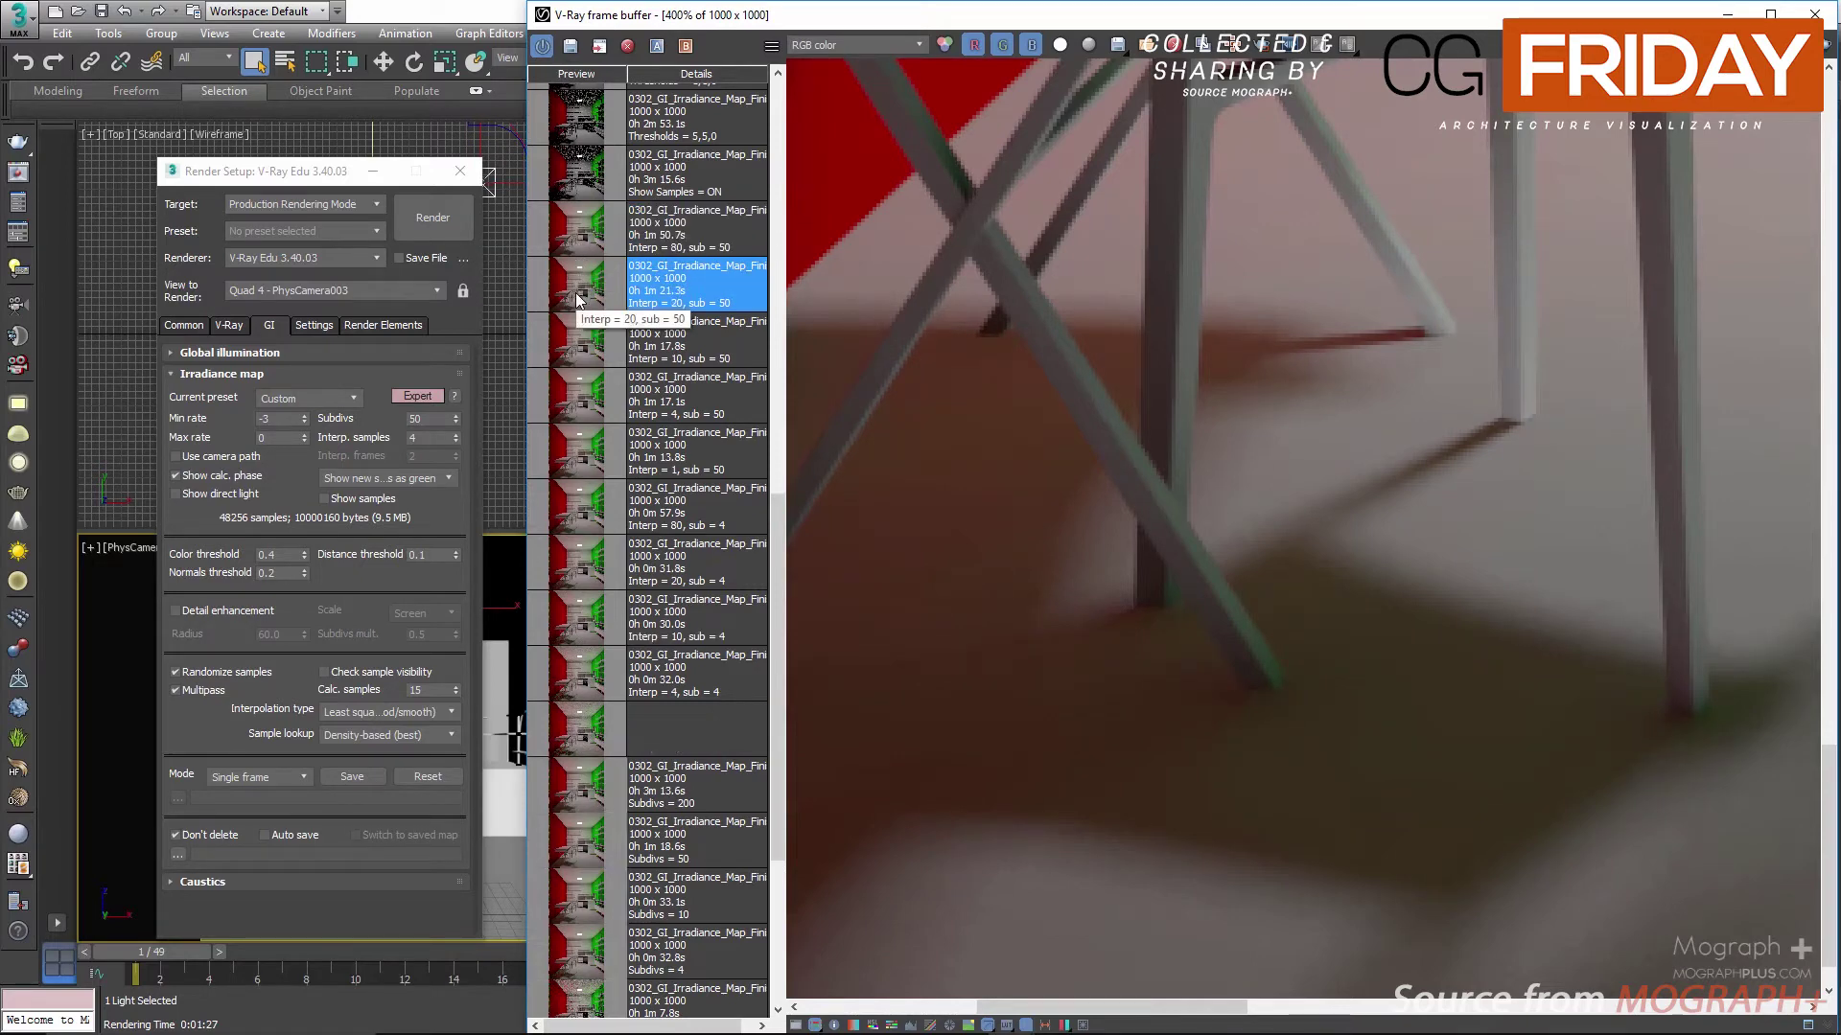
click(579, 242)
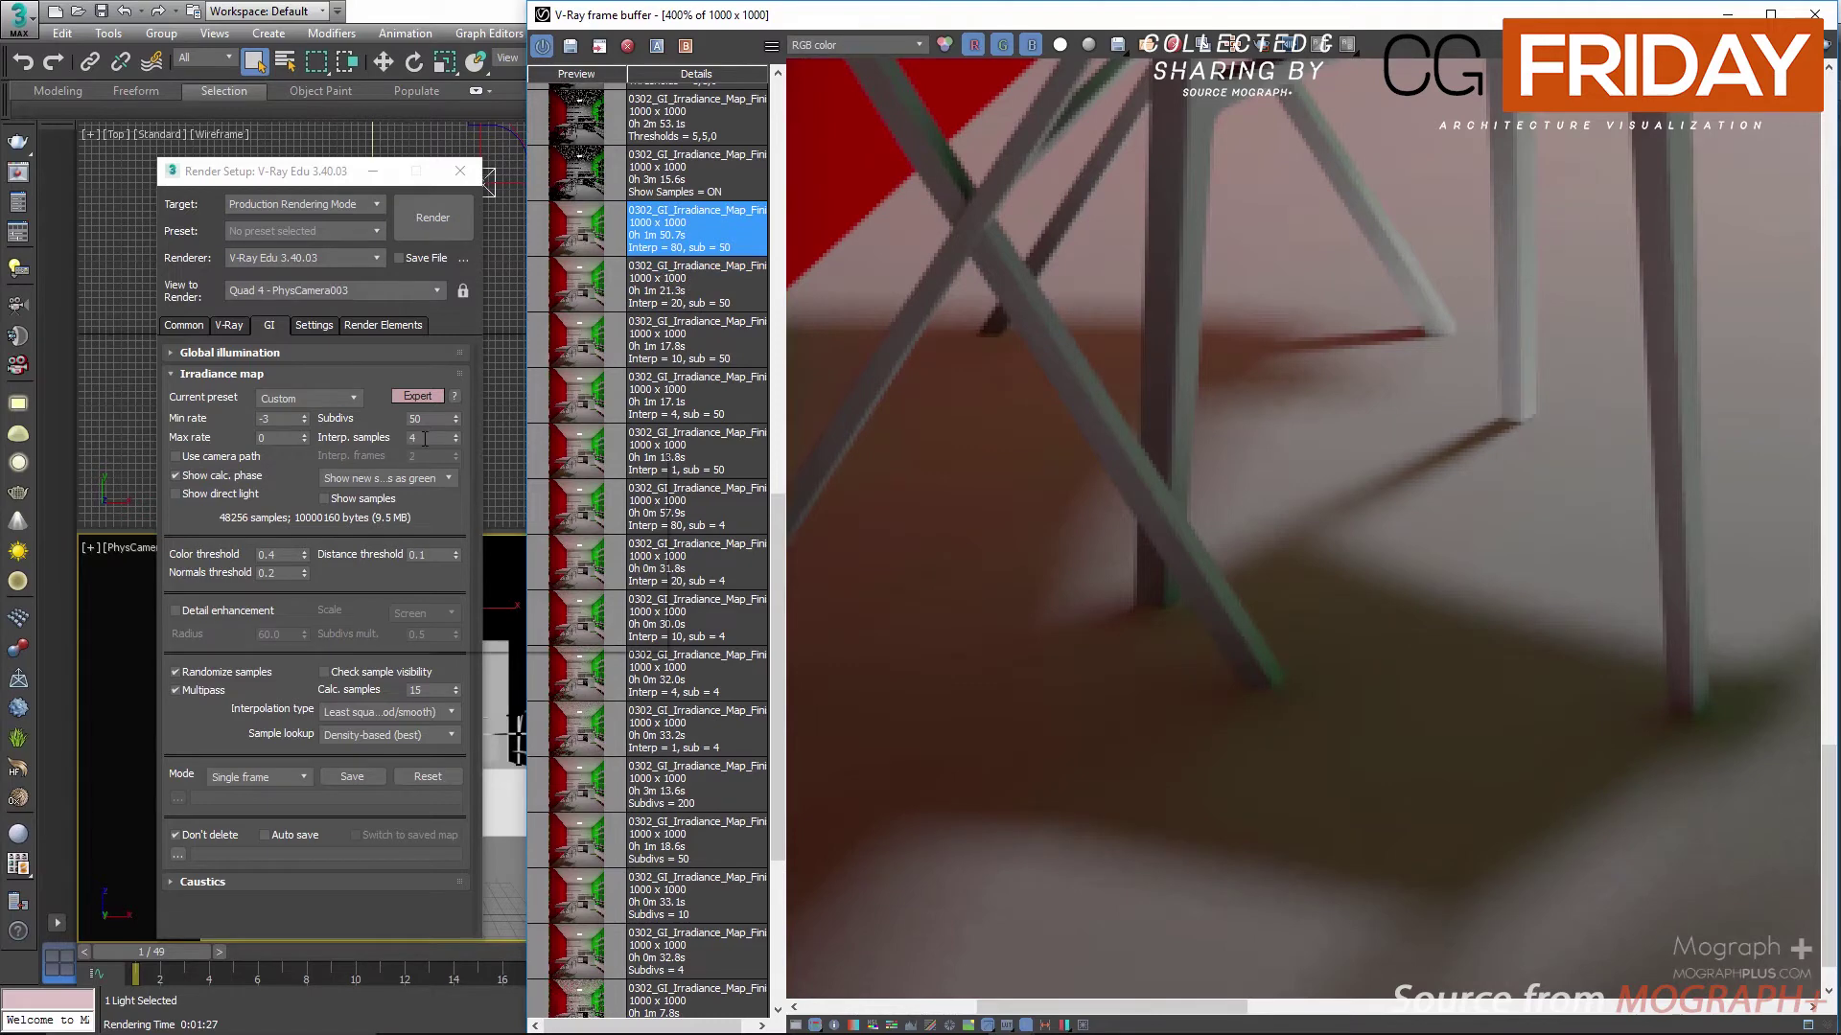
Step: Set the irradiance map's Interp. samples to 20 and return to the full view of the render
drag(421, 438, 389, 444)
text(20)
key(Return)
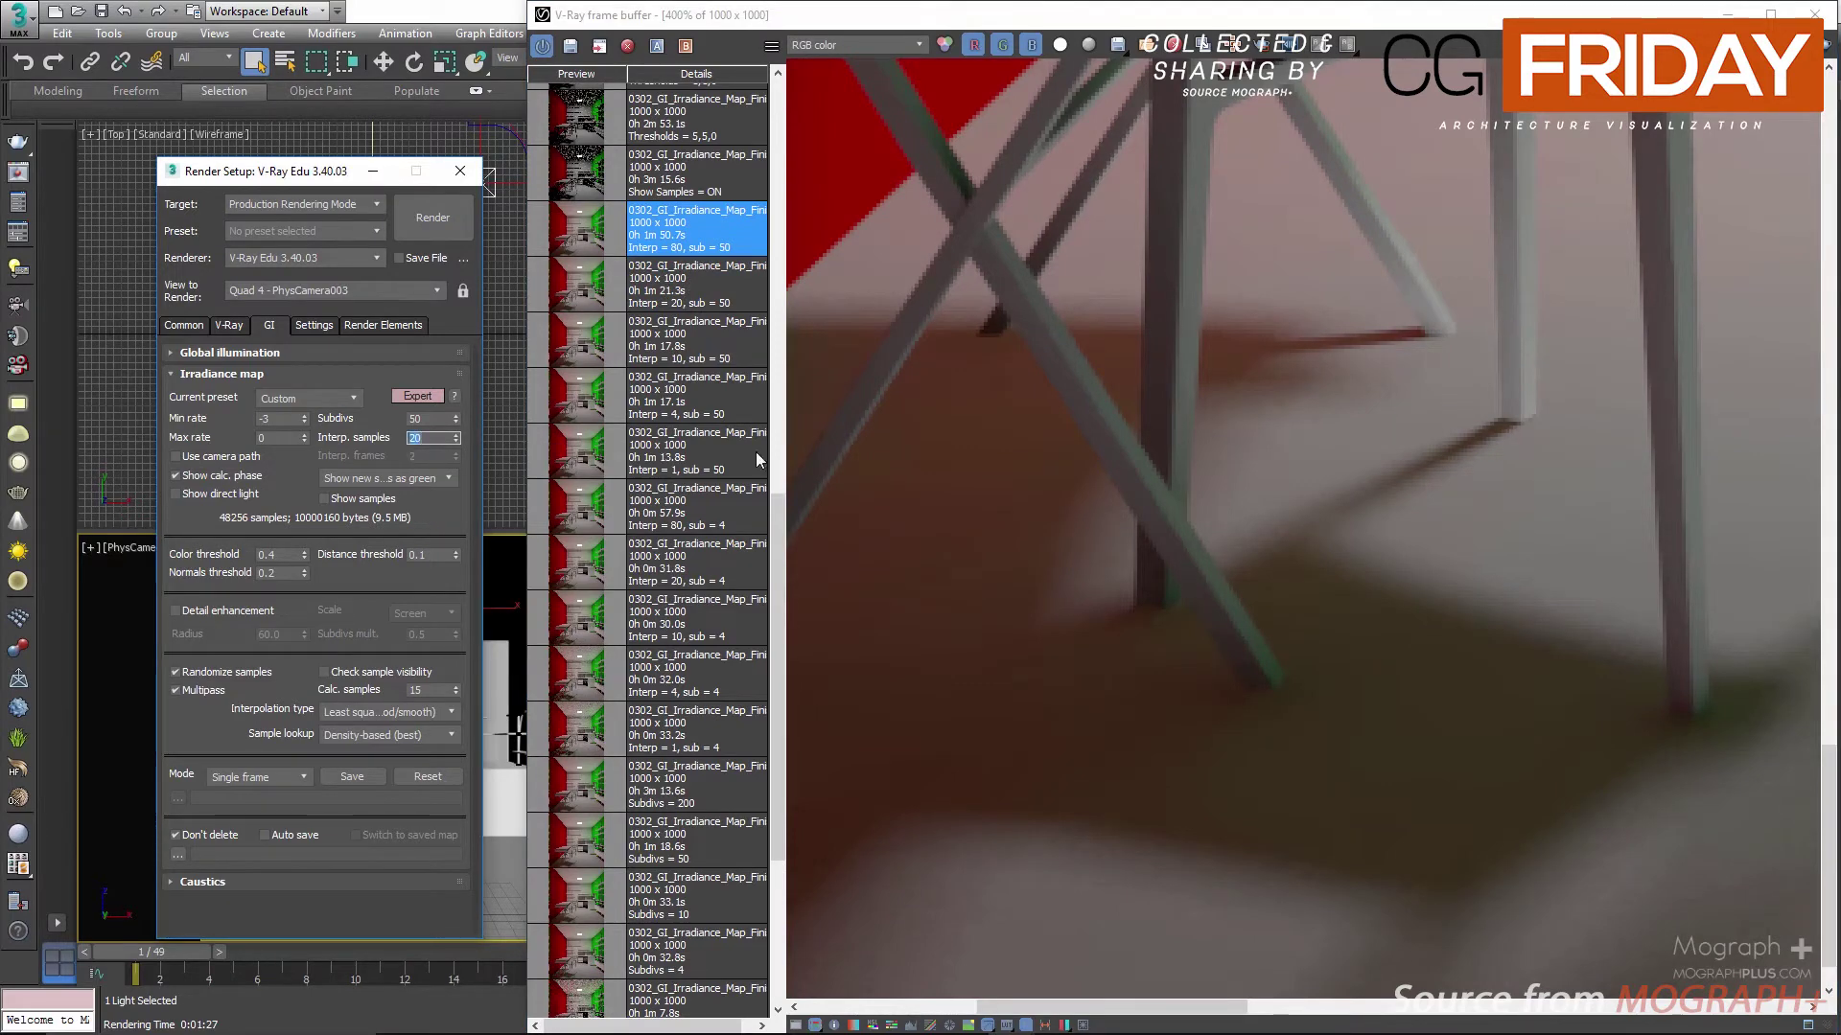
scroll(1123, 466, down, 2)
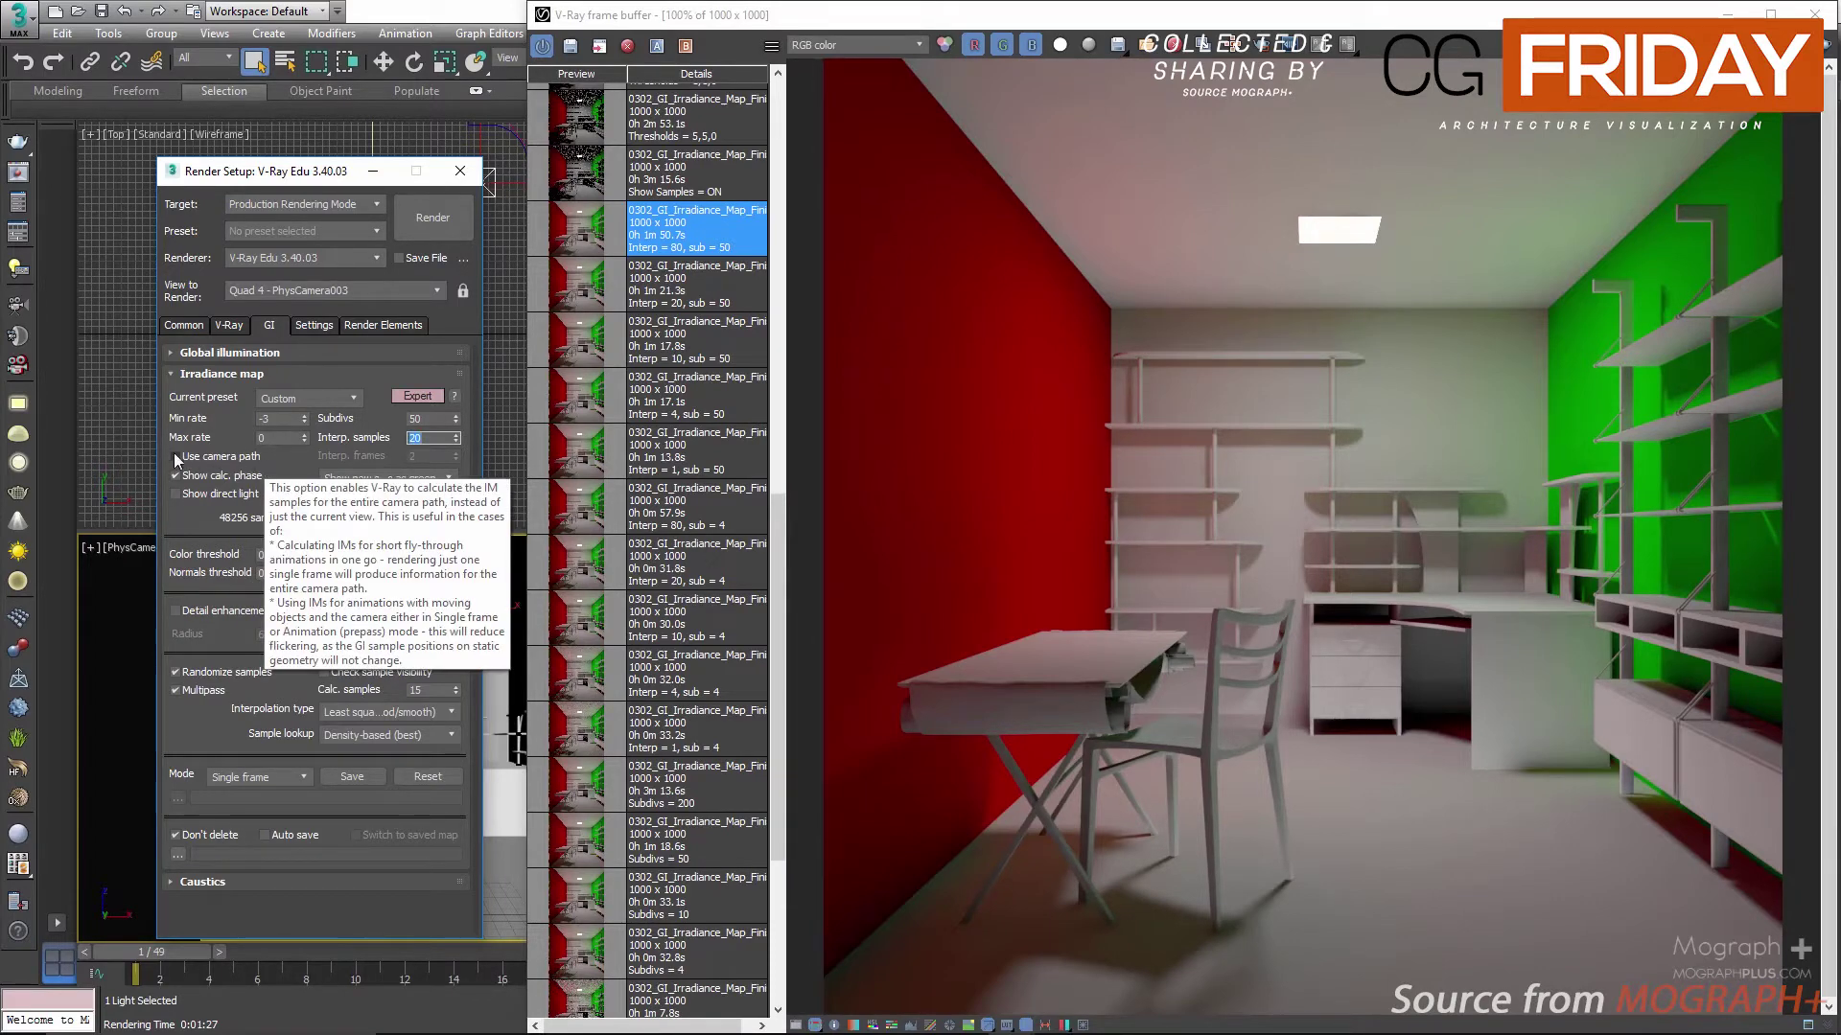
Step: Set the irradiance map mode to Animation (rendering) without loading a map file
click(287, 464)
click(259, 778)
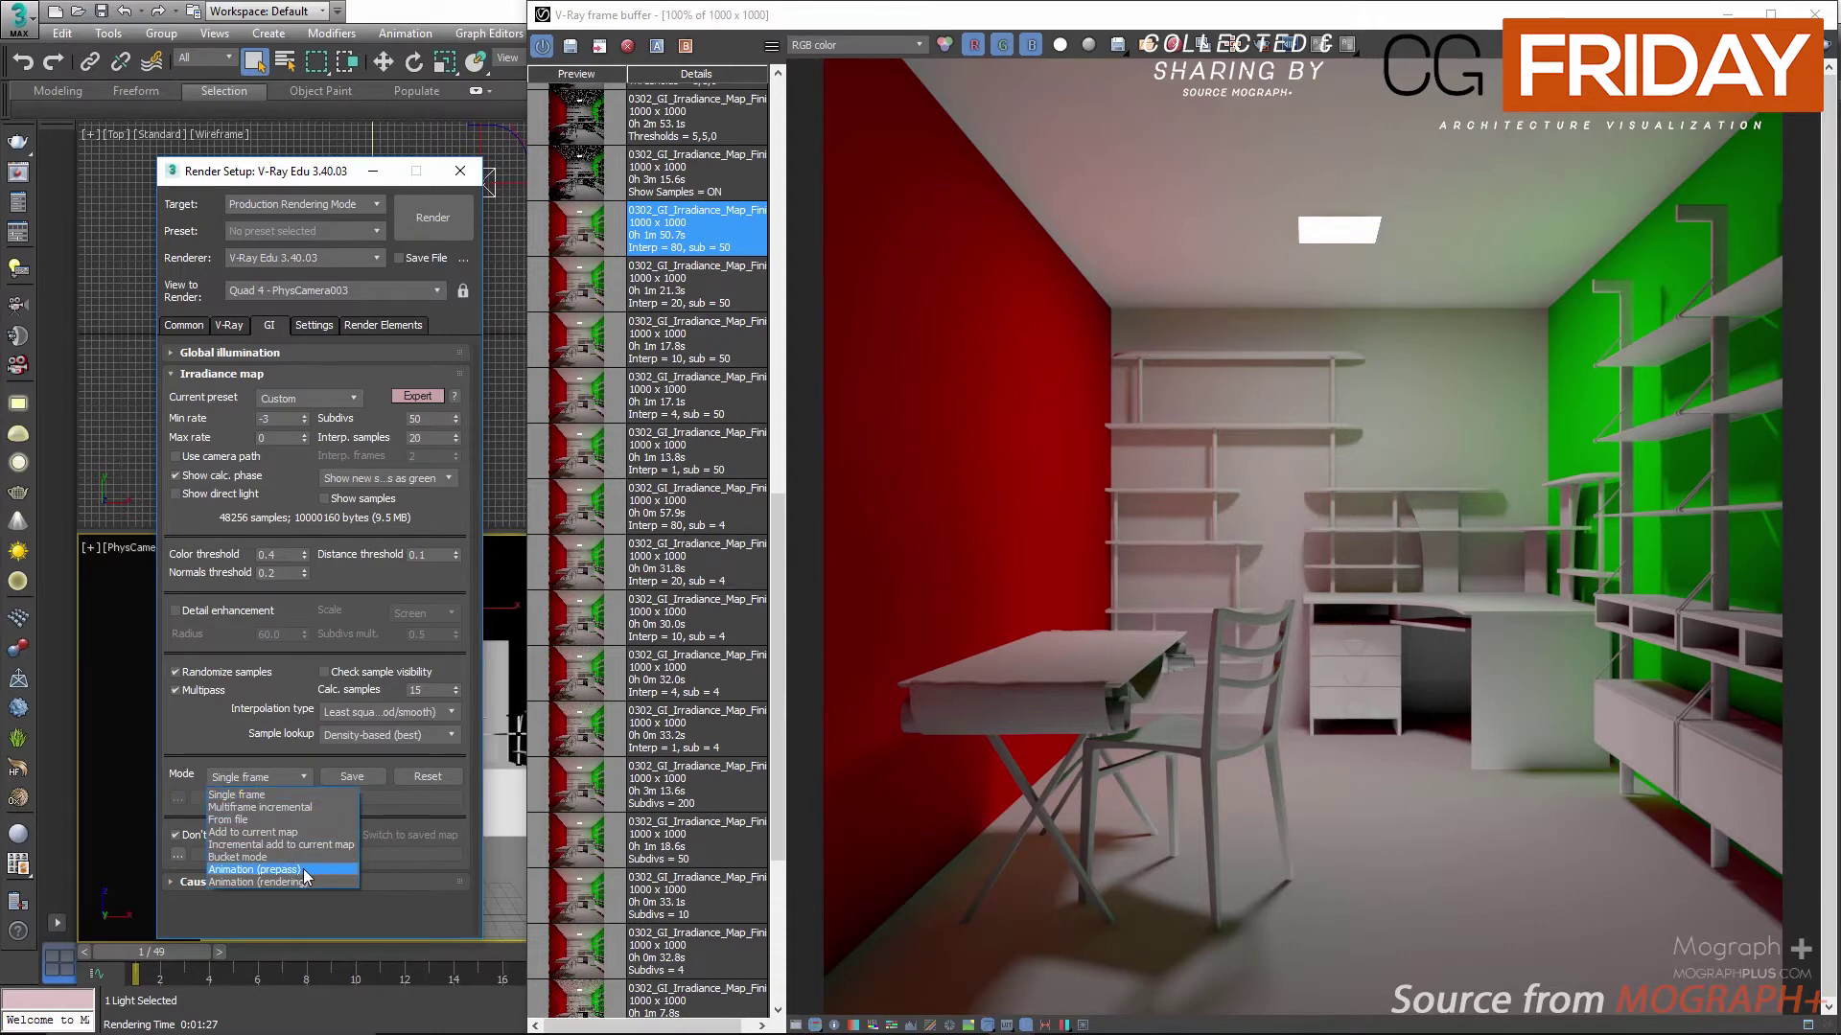
click(303, 877)
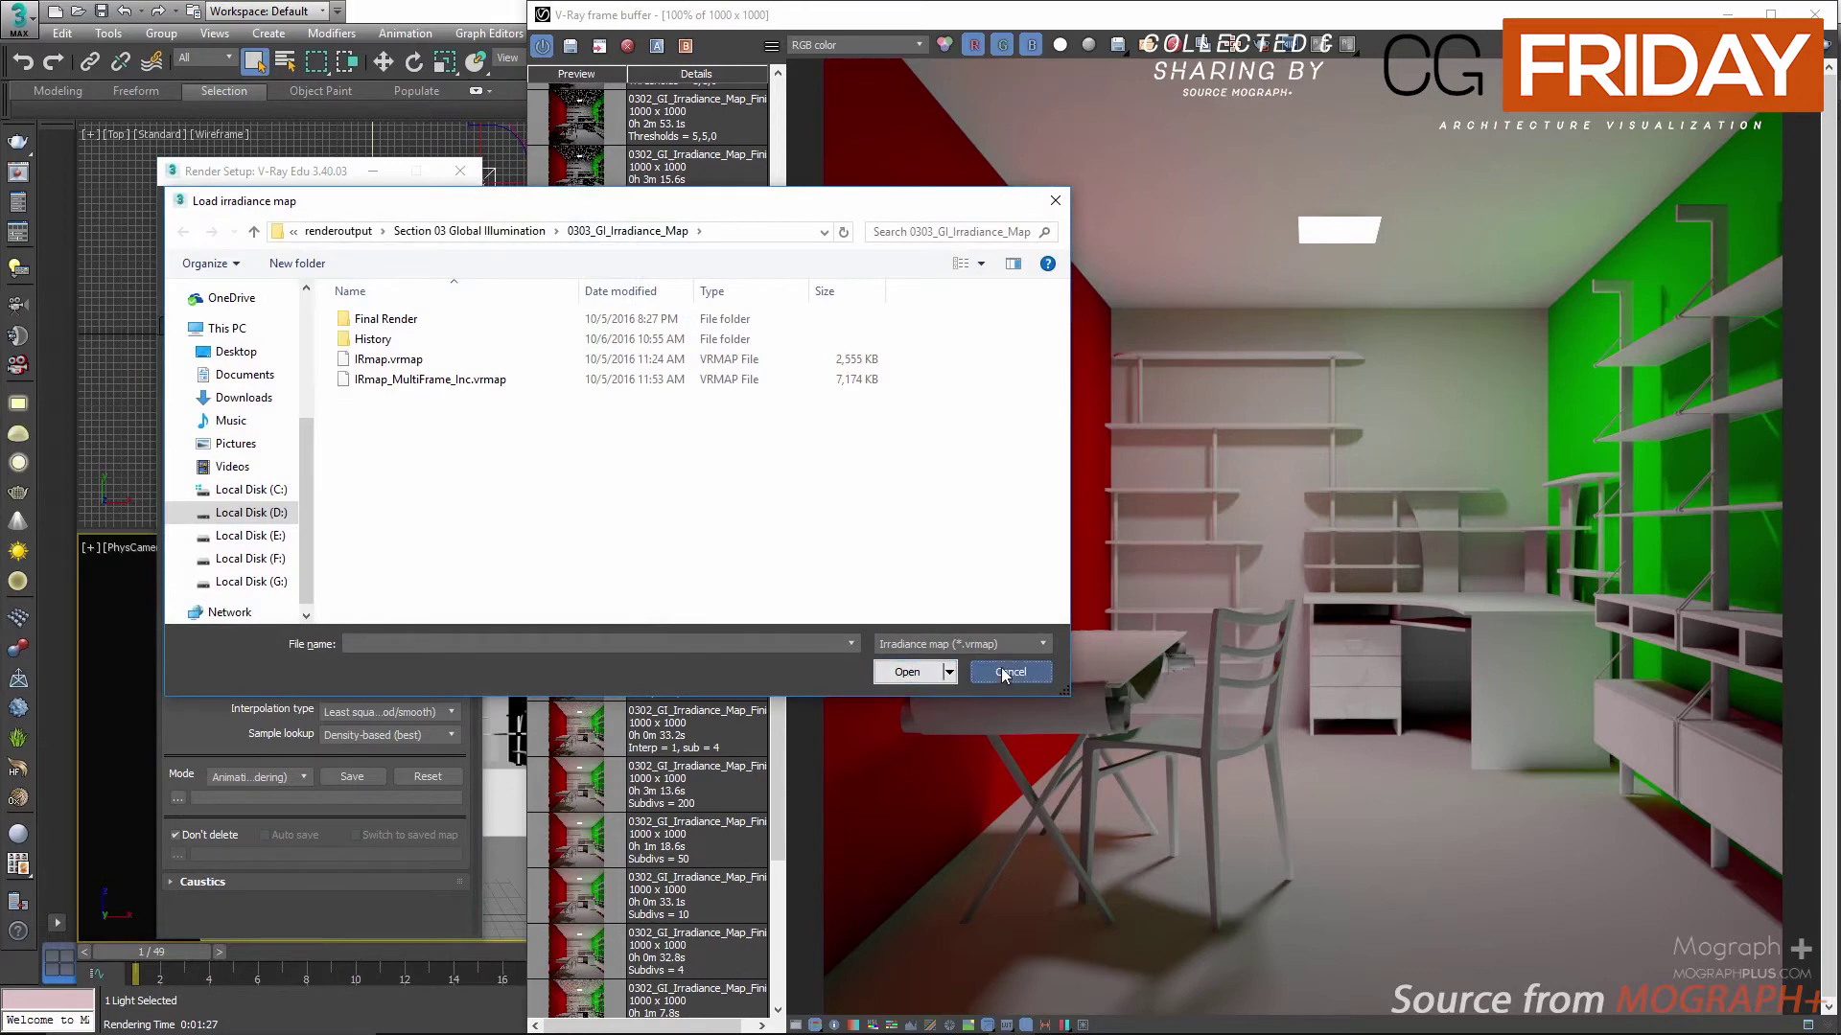
click(1010, 672)
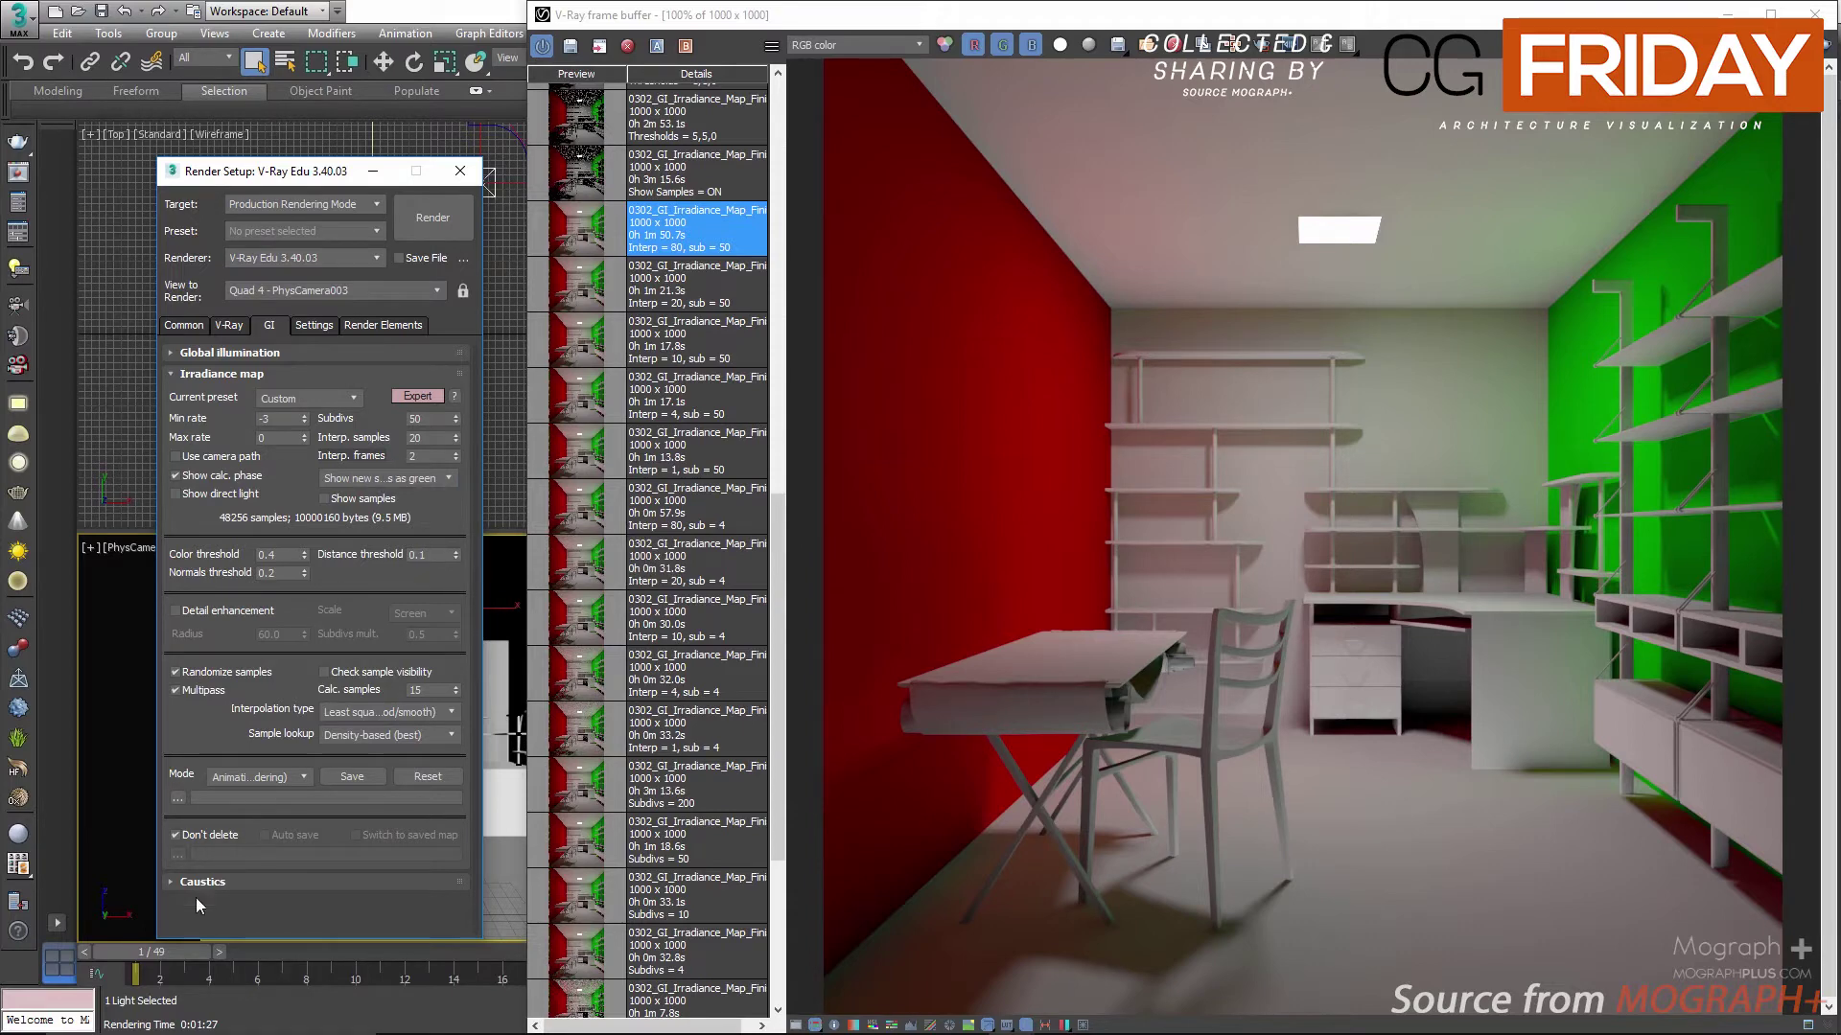
Step: Move the animation timeline to frame 10
mouse_move(167, 953)
mouse_down()
mouse_move(295, 961)
mouse_move(136, 938)
mouse_up()
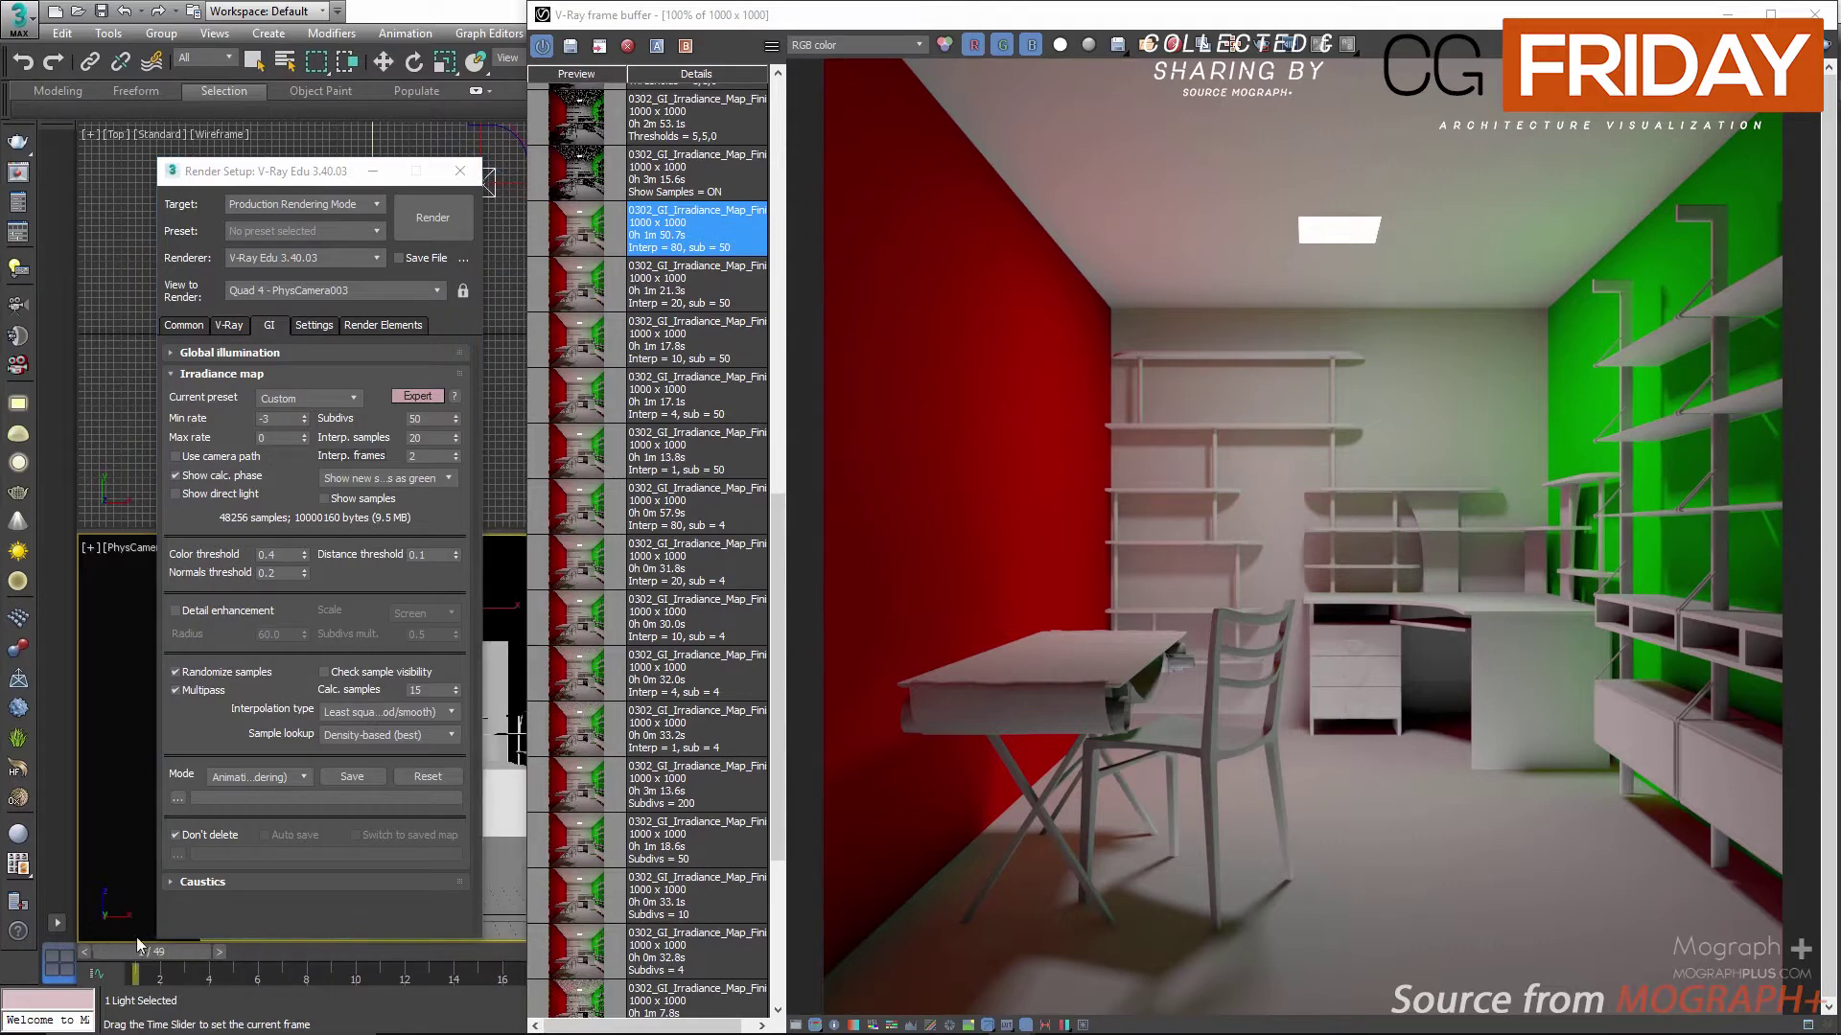
key(q)
drag(165, 952, 356, 968)
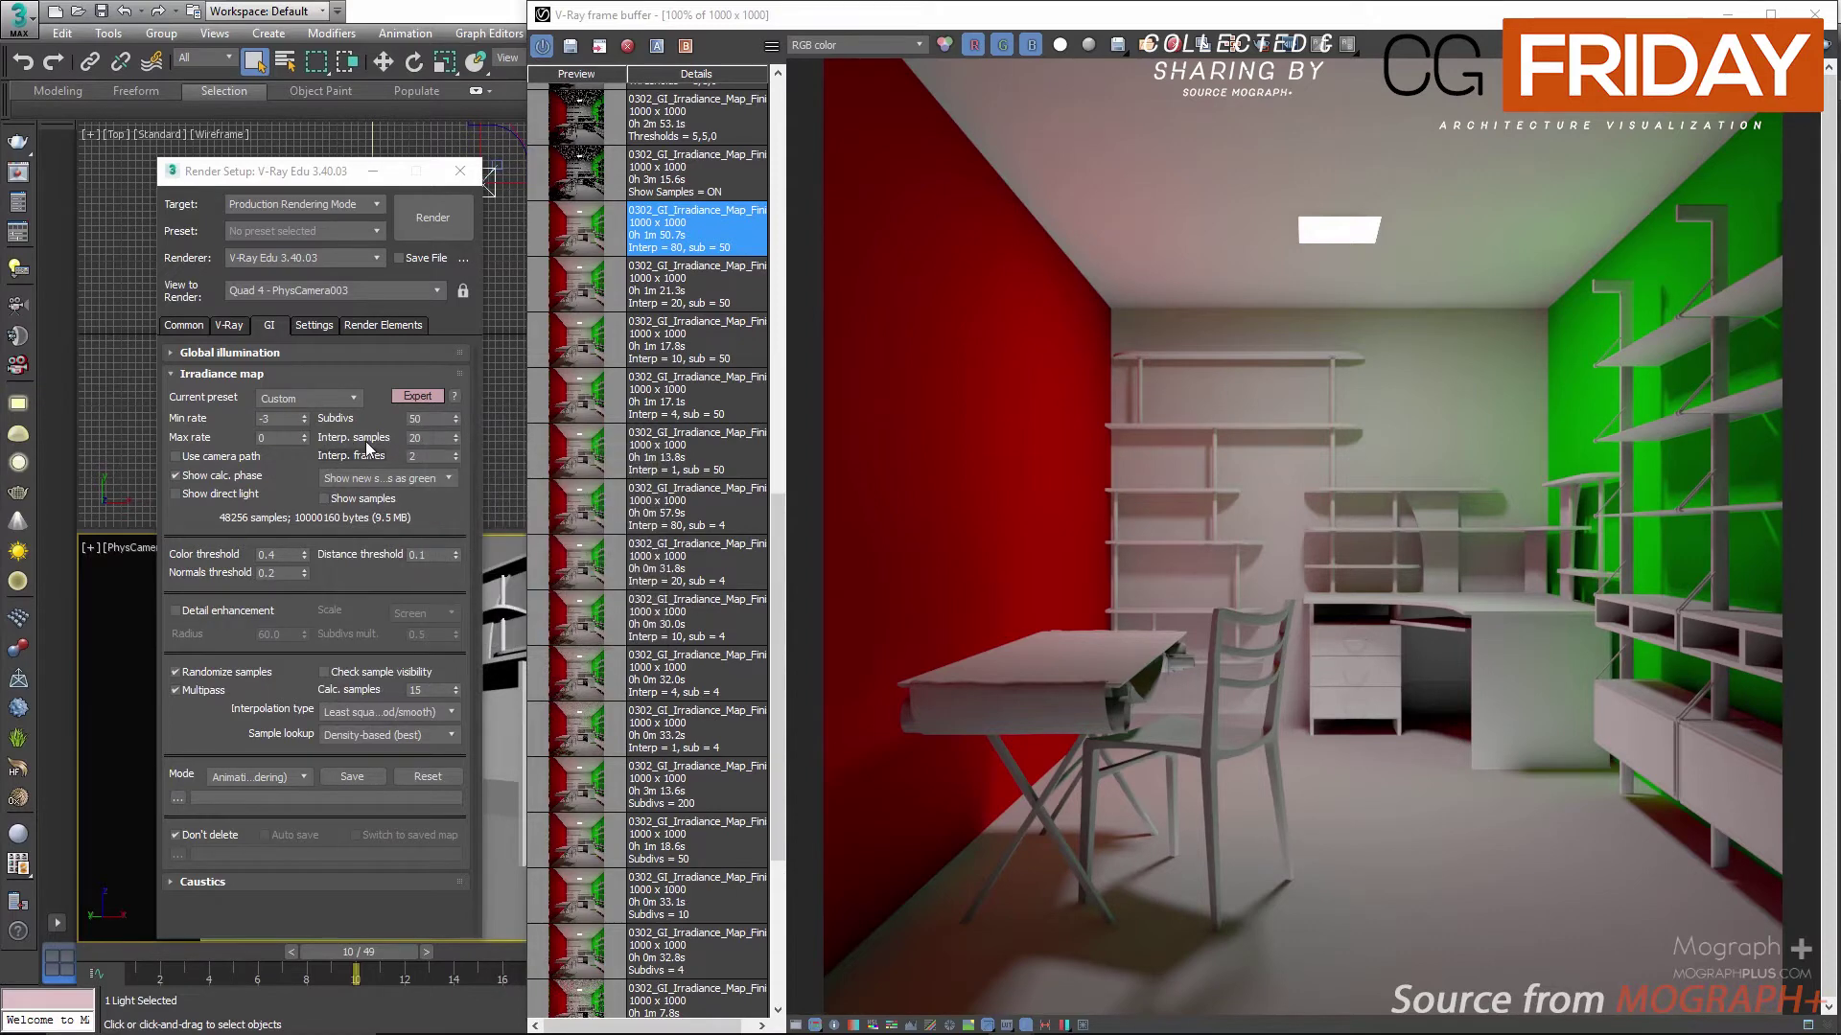
Step: Set the irradiance map mode back to Single frame, keeping Interp. samples at 20
click(425, 439)
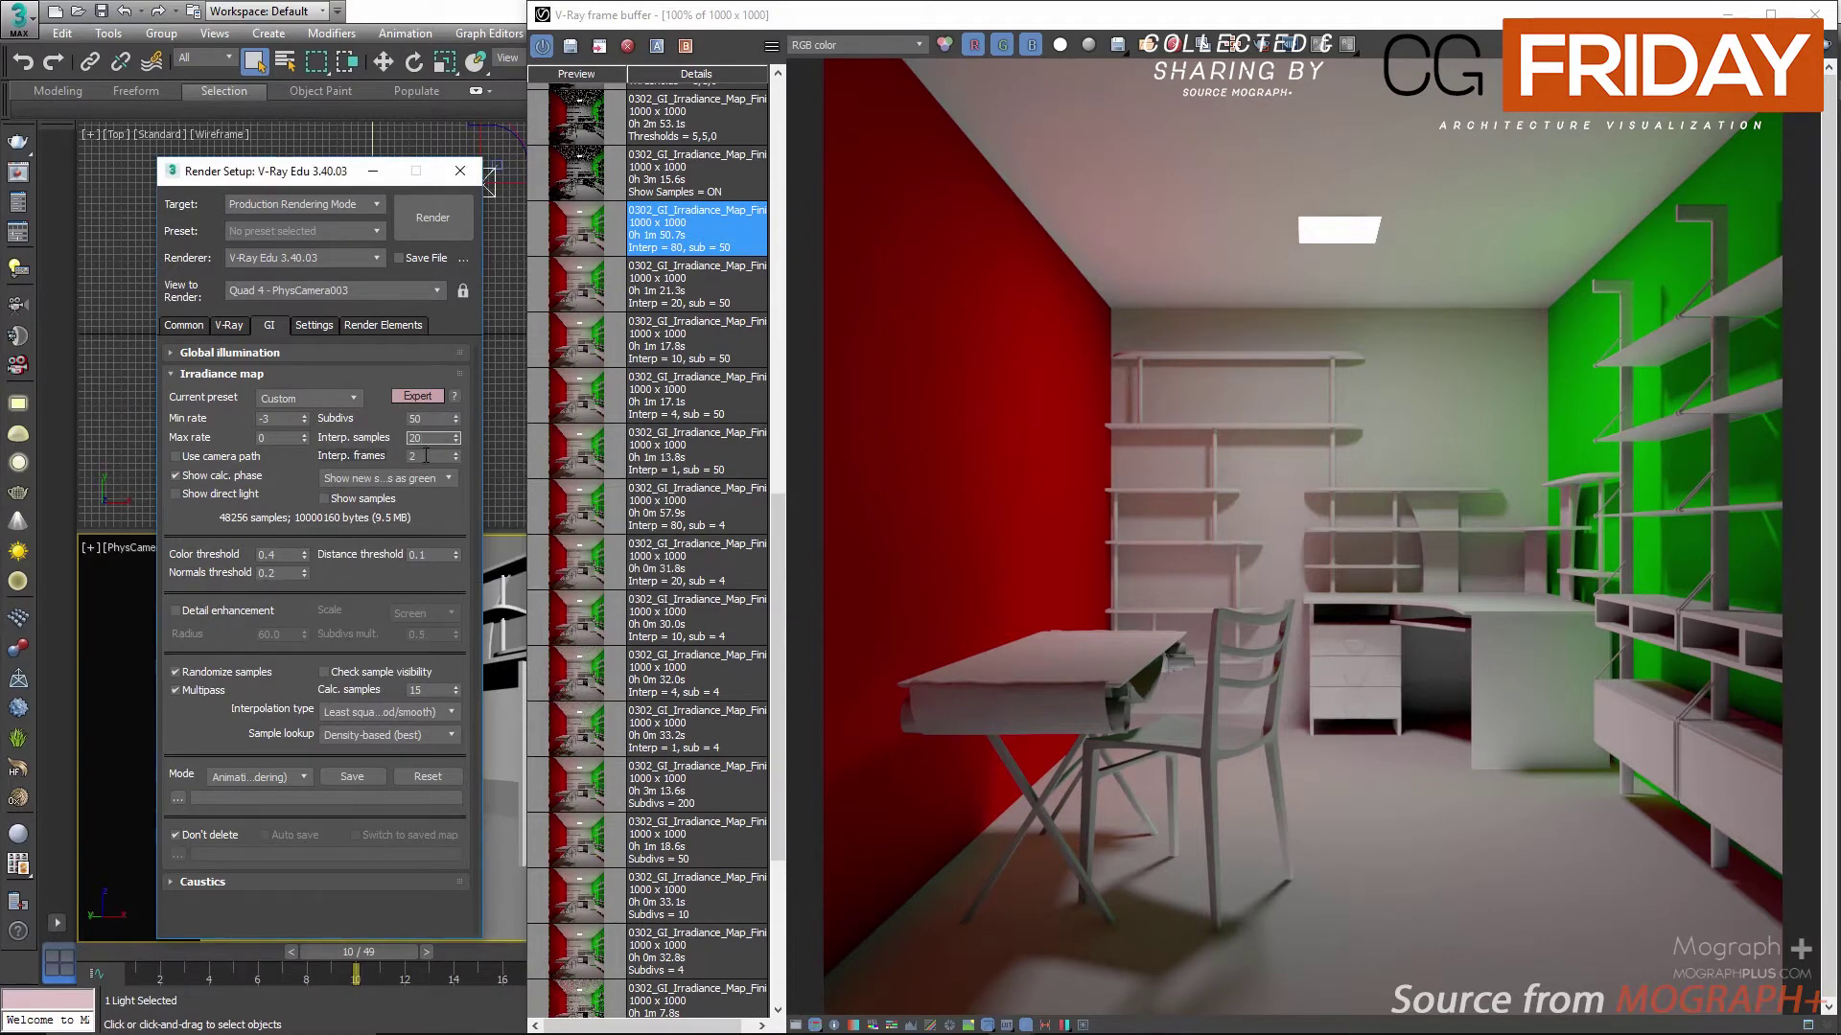
key(Tab)
click(425, 439)
click(240, 776)
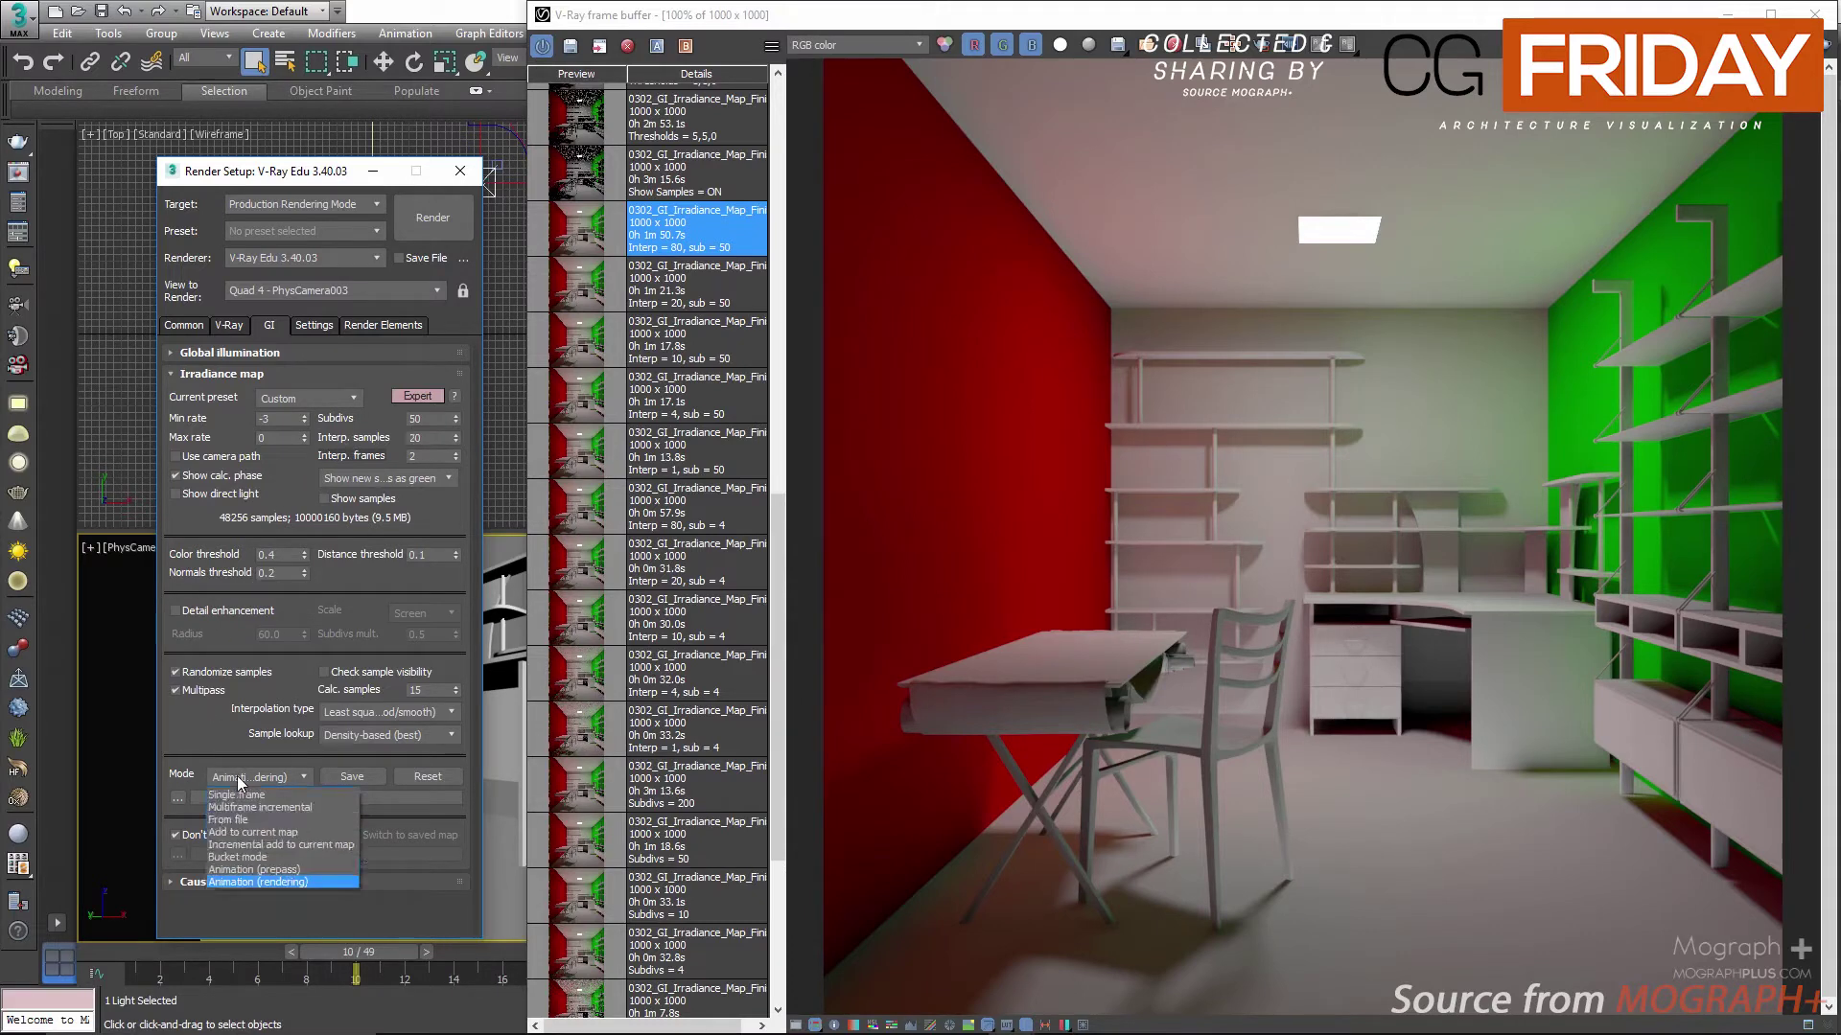
click(307, 794)
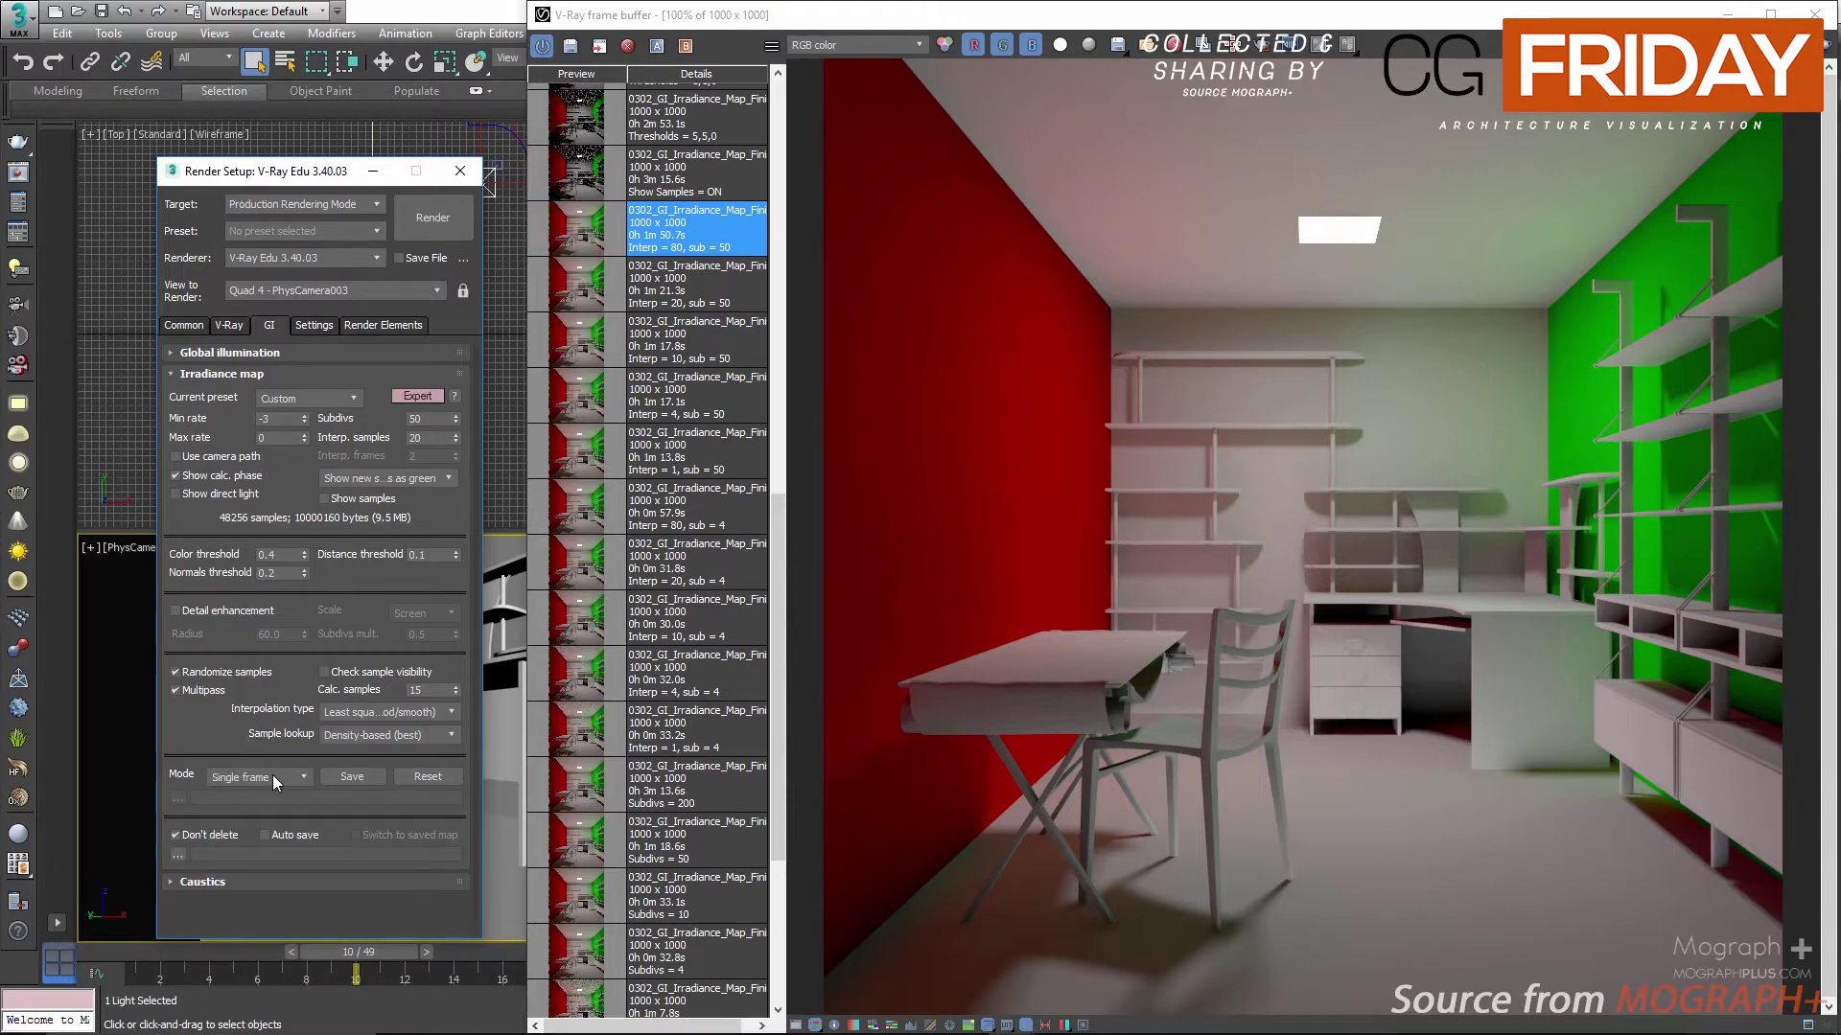
mouse_move(272, 778)
click(270, 778)
click(270, 778)
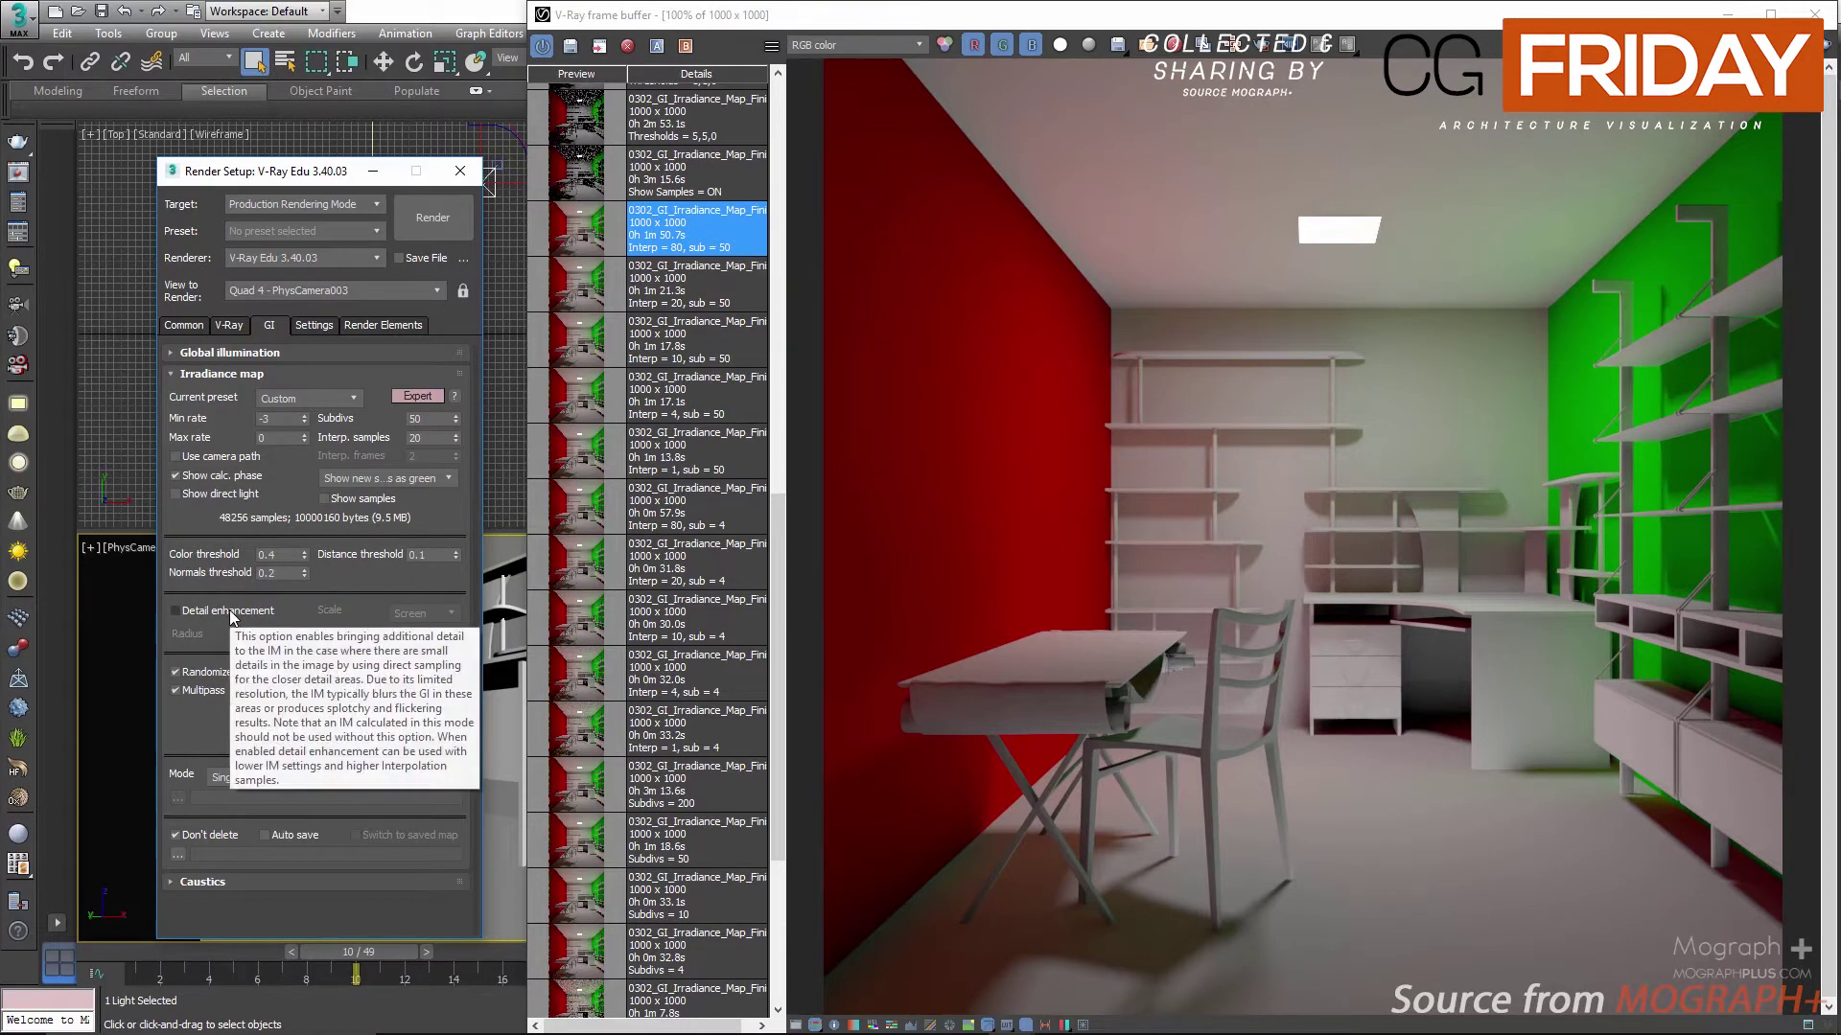
Step: Set the irradiance map's calculation phase display to Full preview
mouse_move(205, 498)
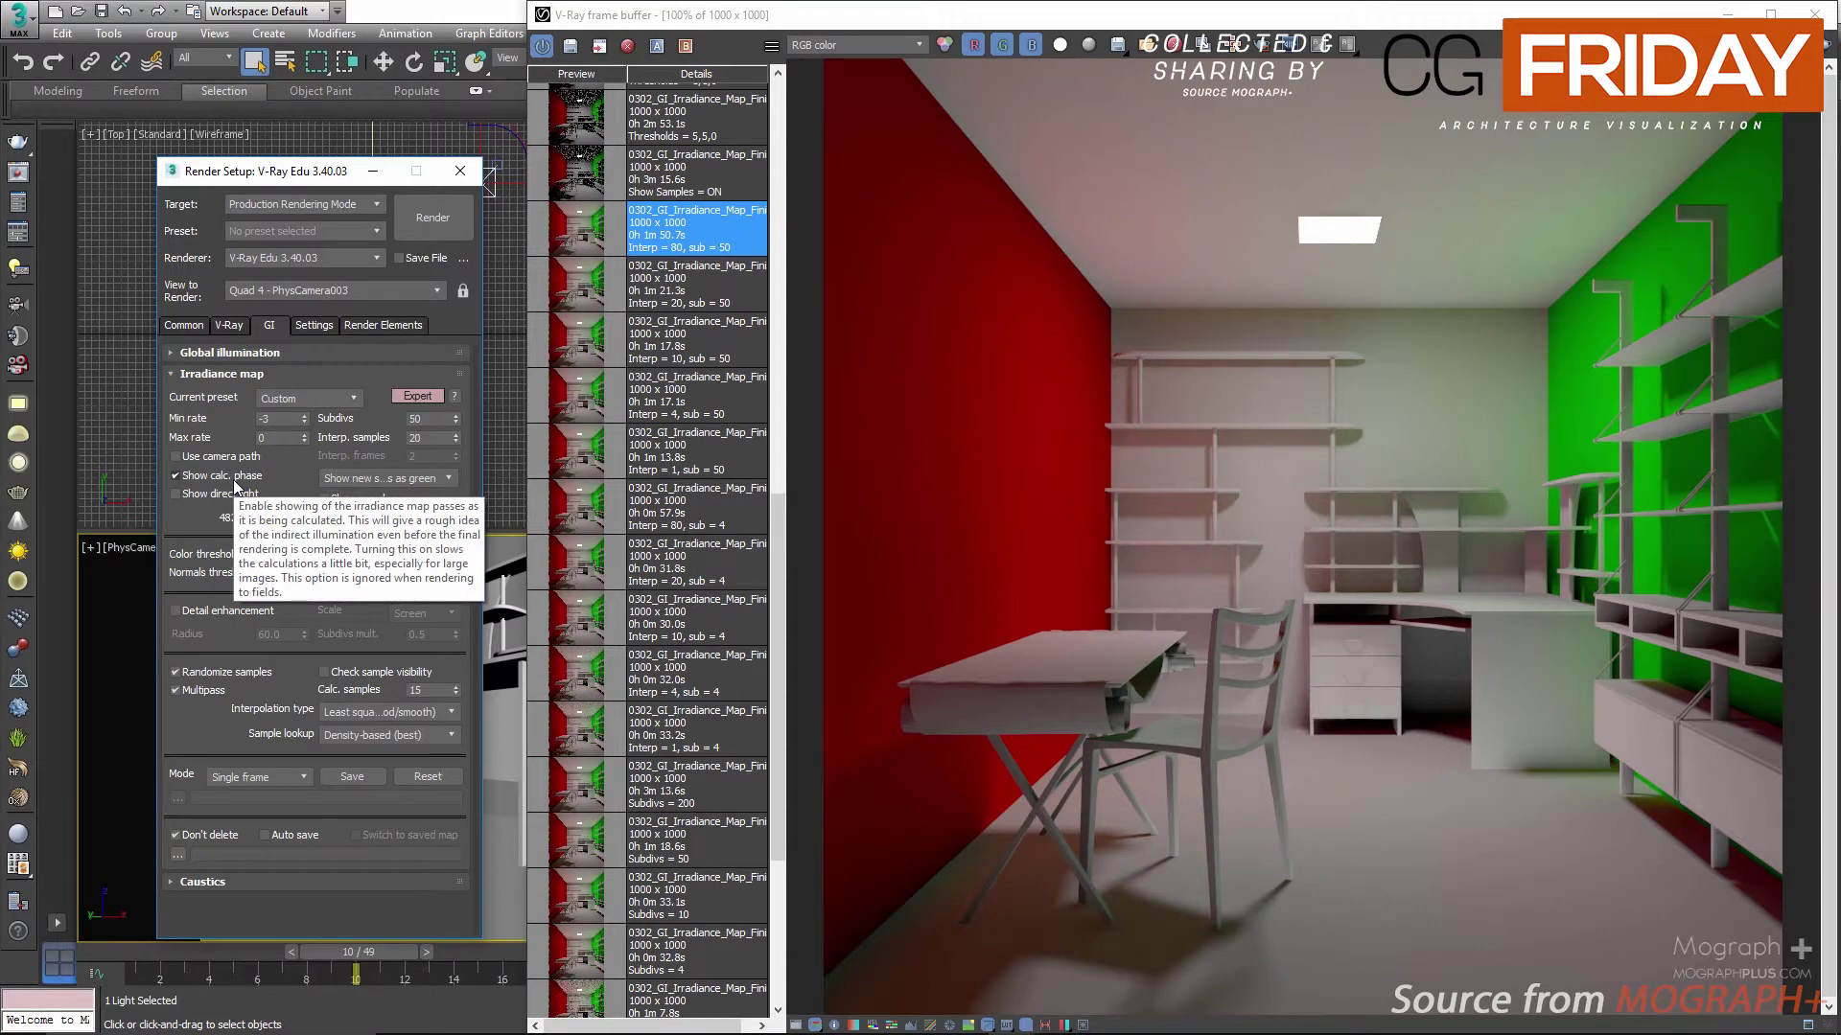
click(372, 476)
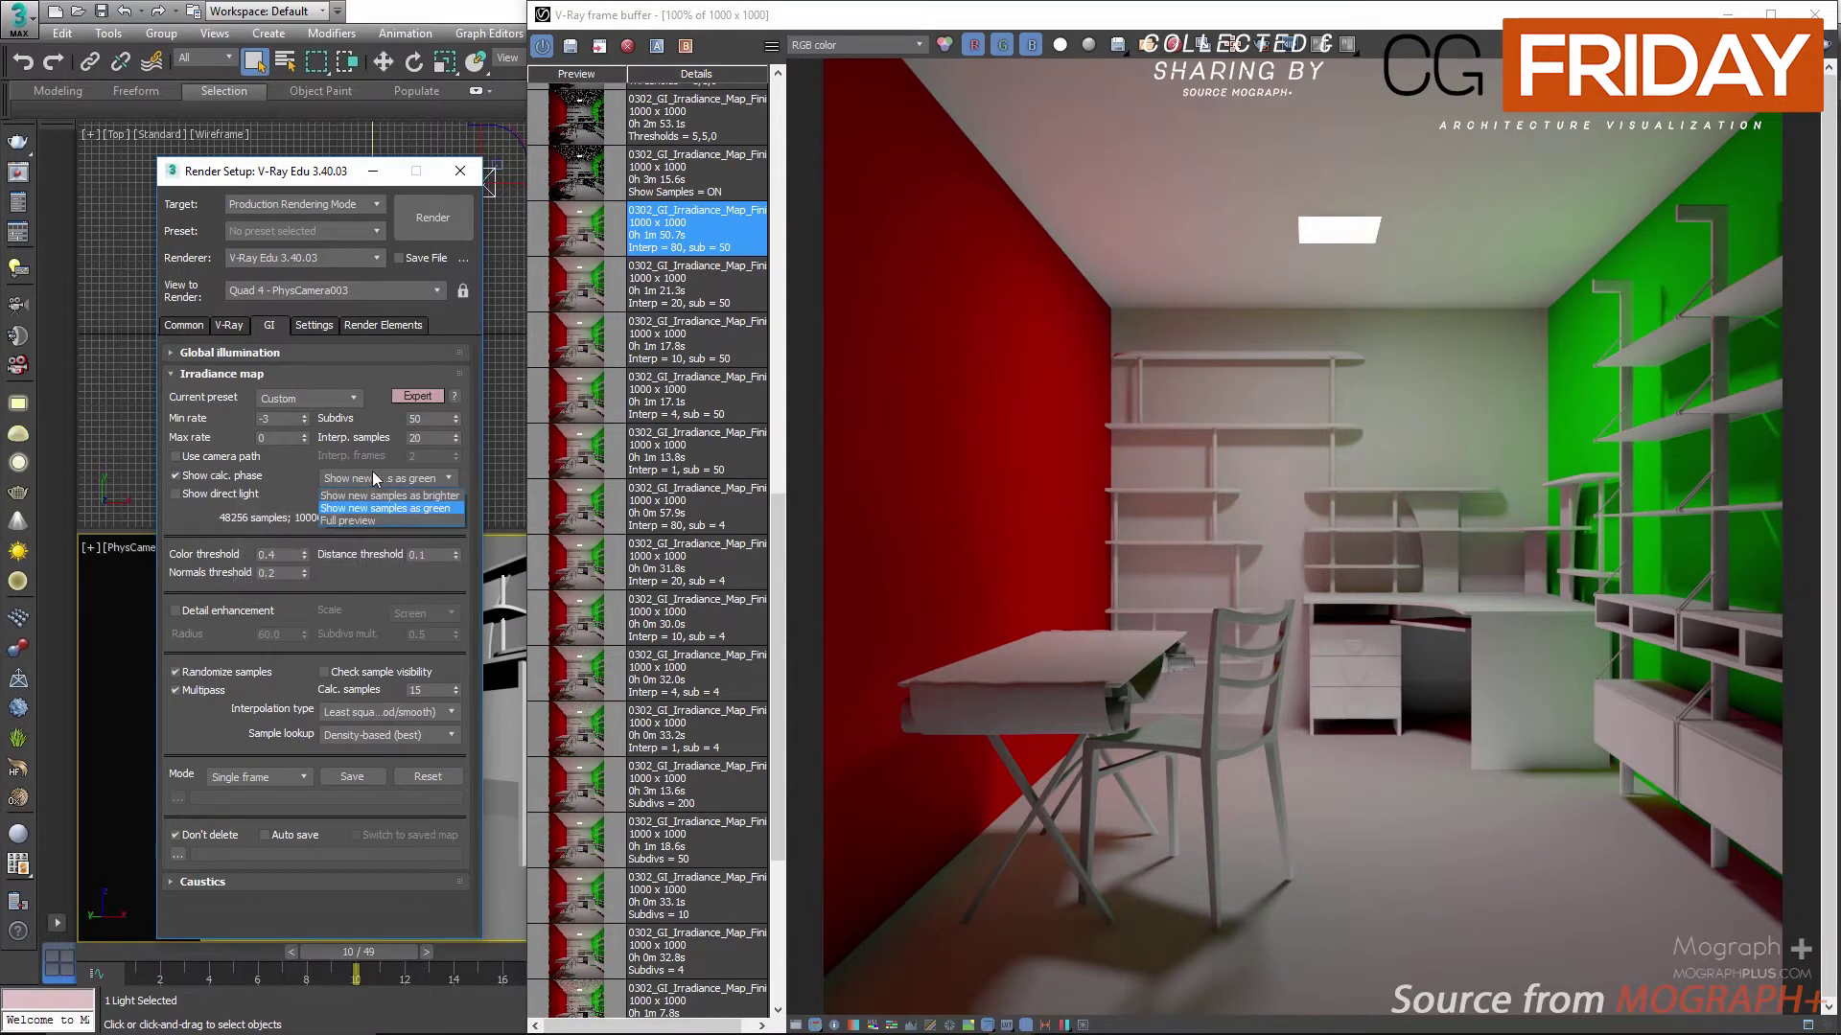
click(396, 516)
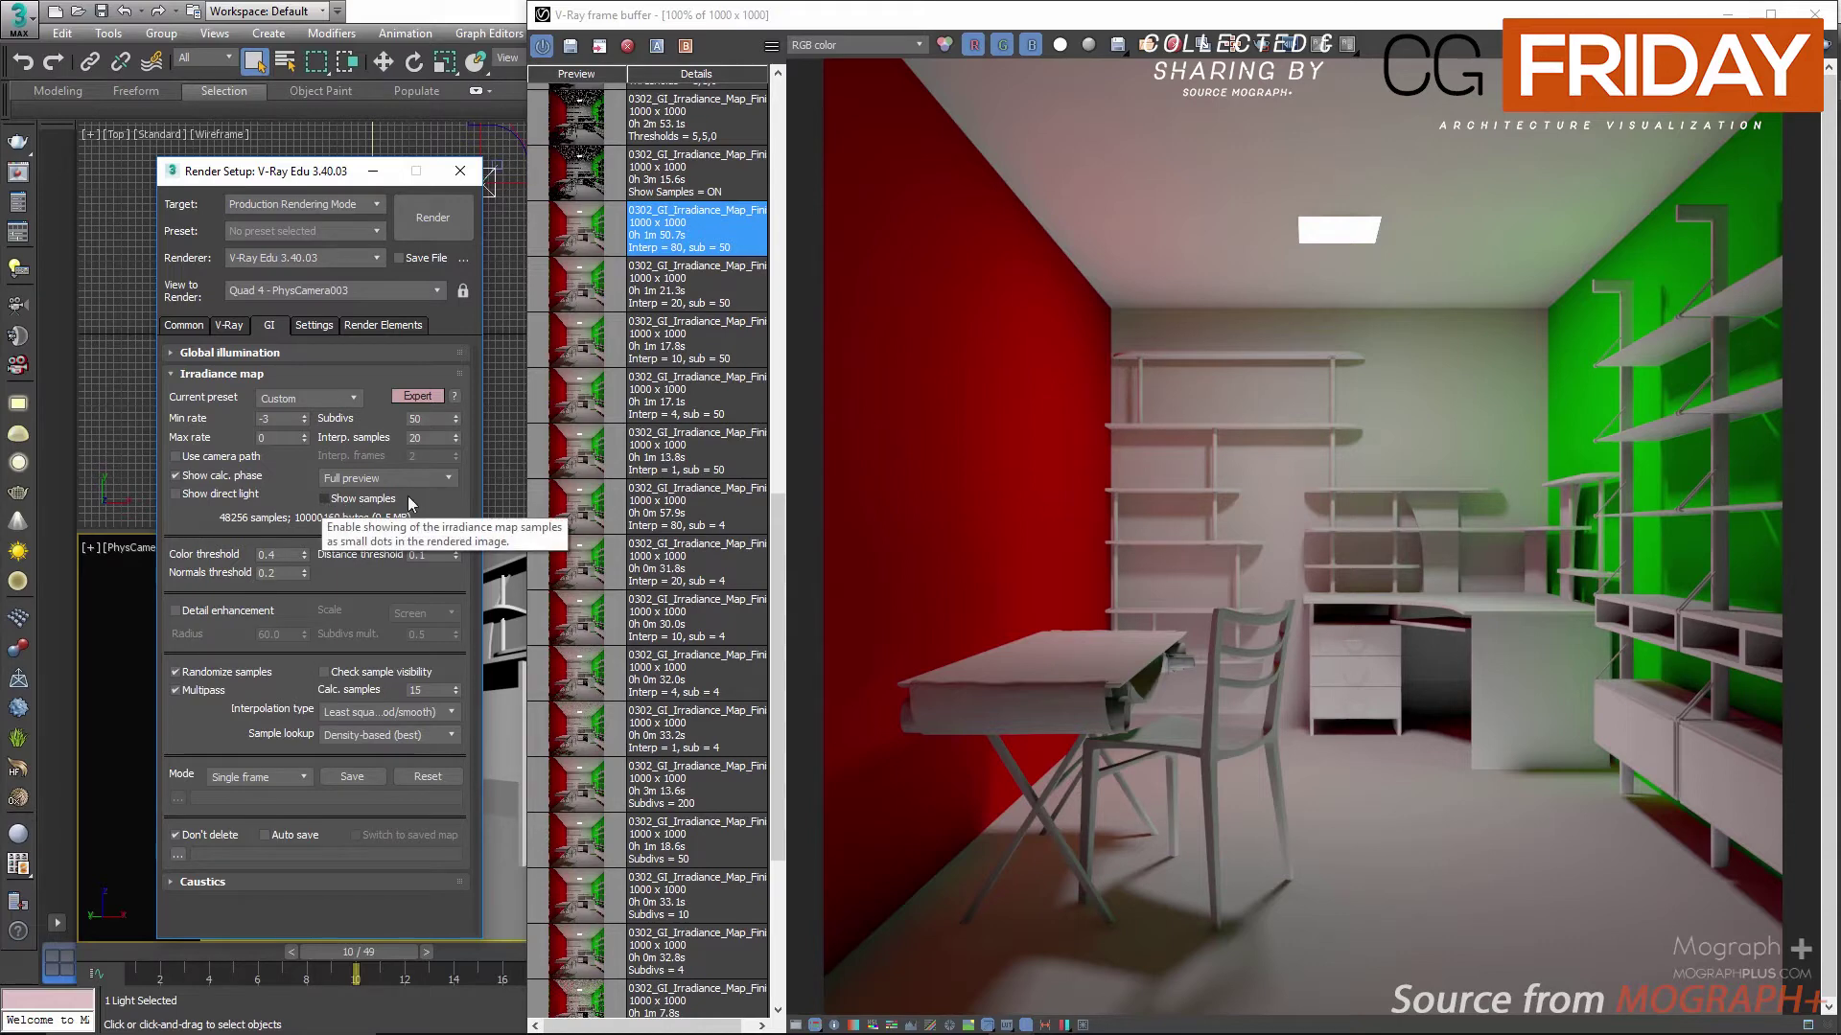
Step: Load the saved render noted "Show Samples = ON" from the render history
scroll(650, 490, up, 1)
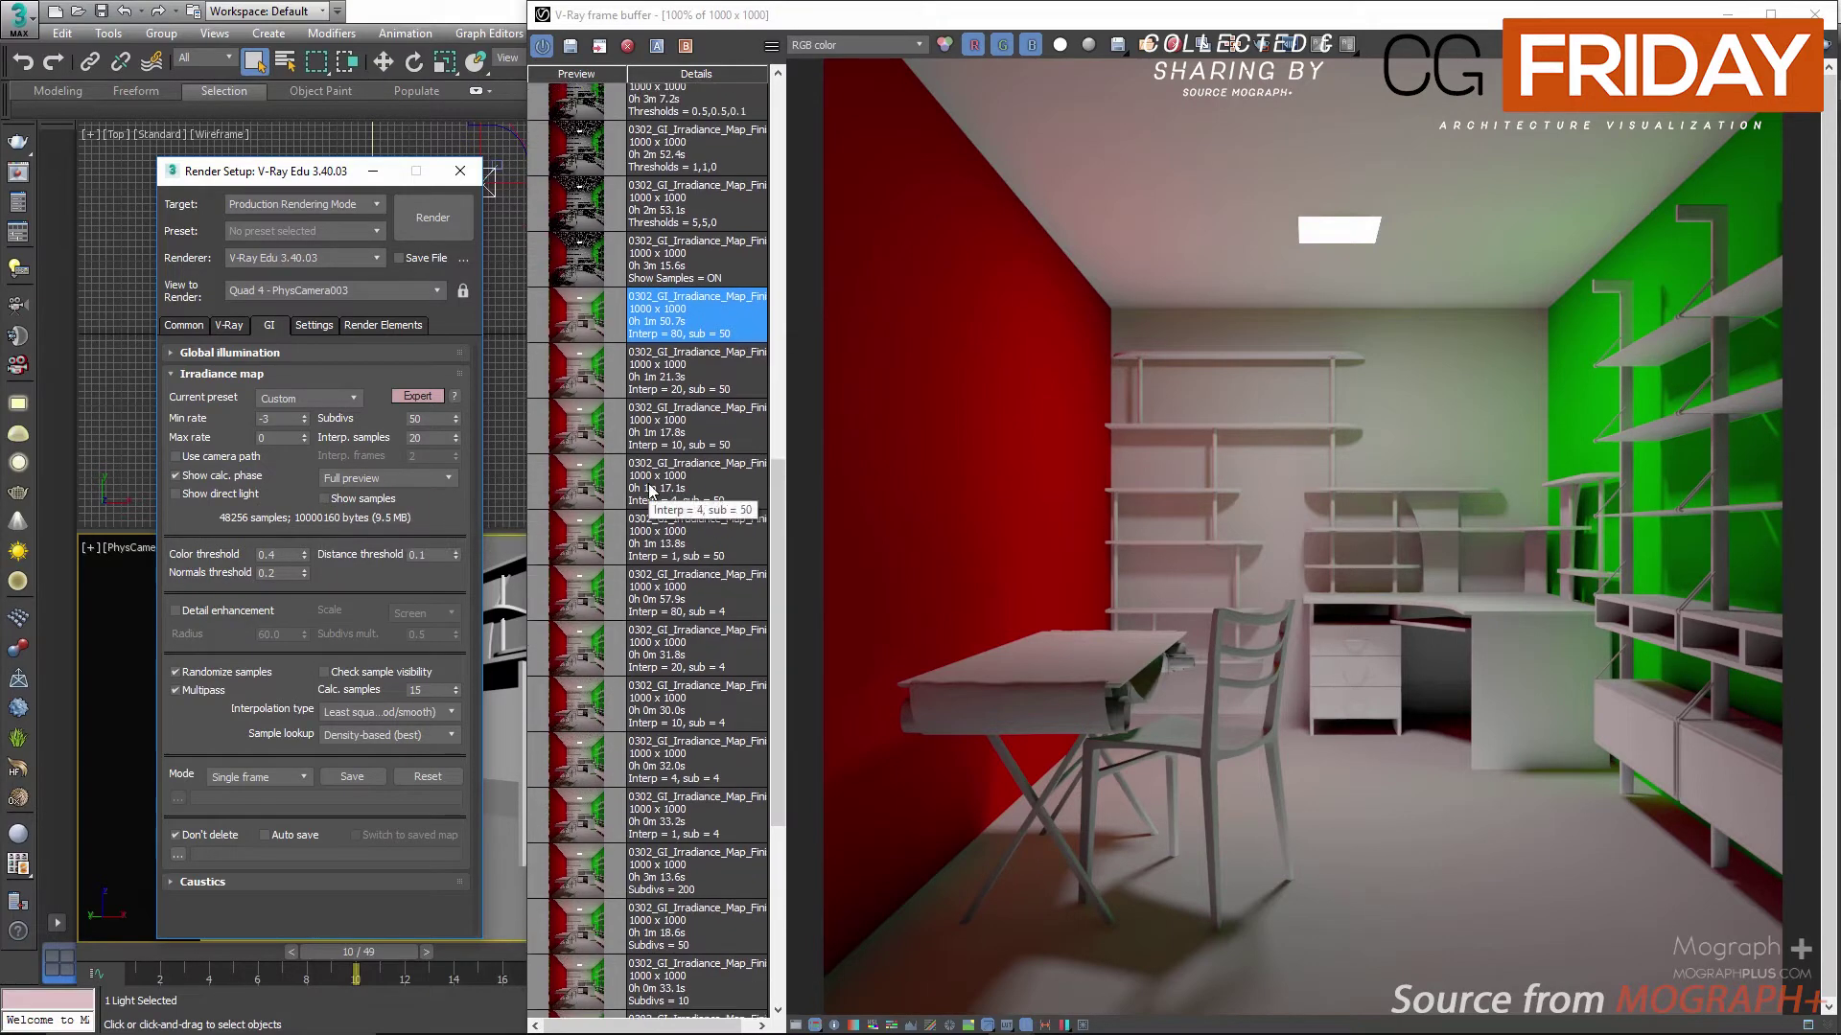
scroll(650, 491, up, 1)
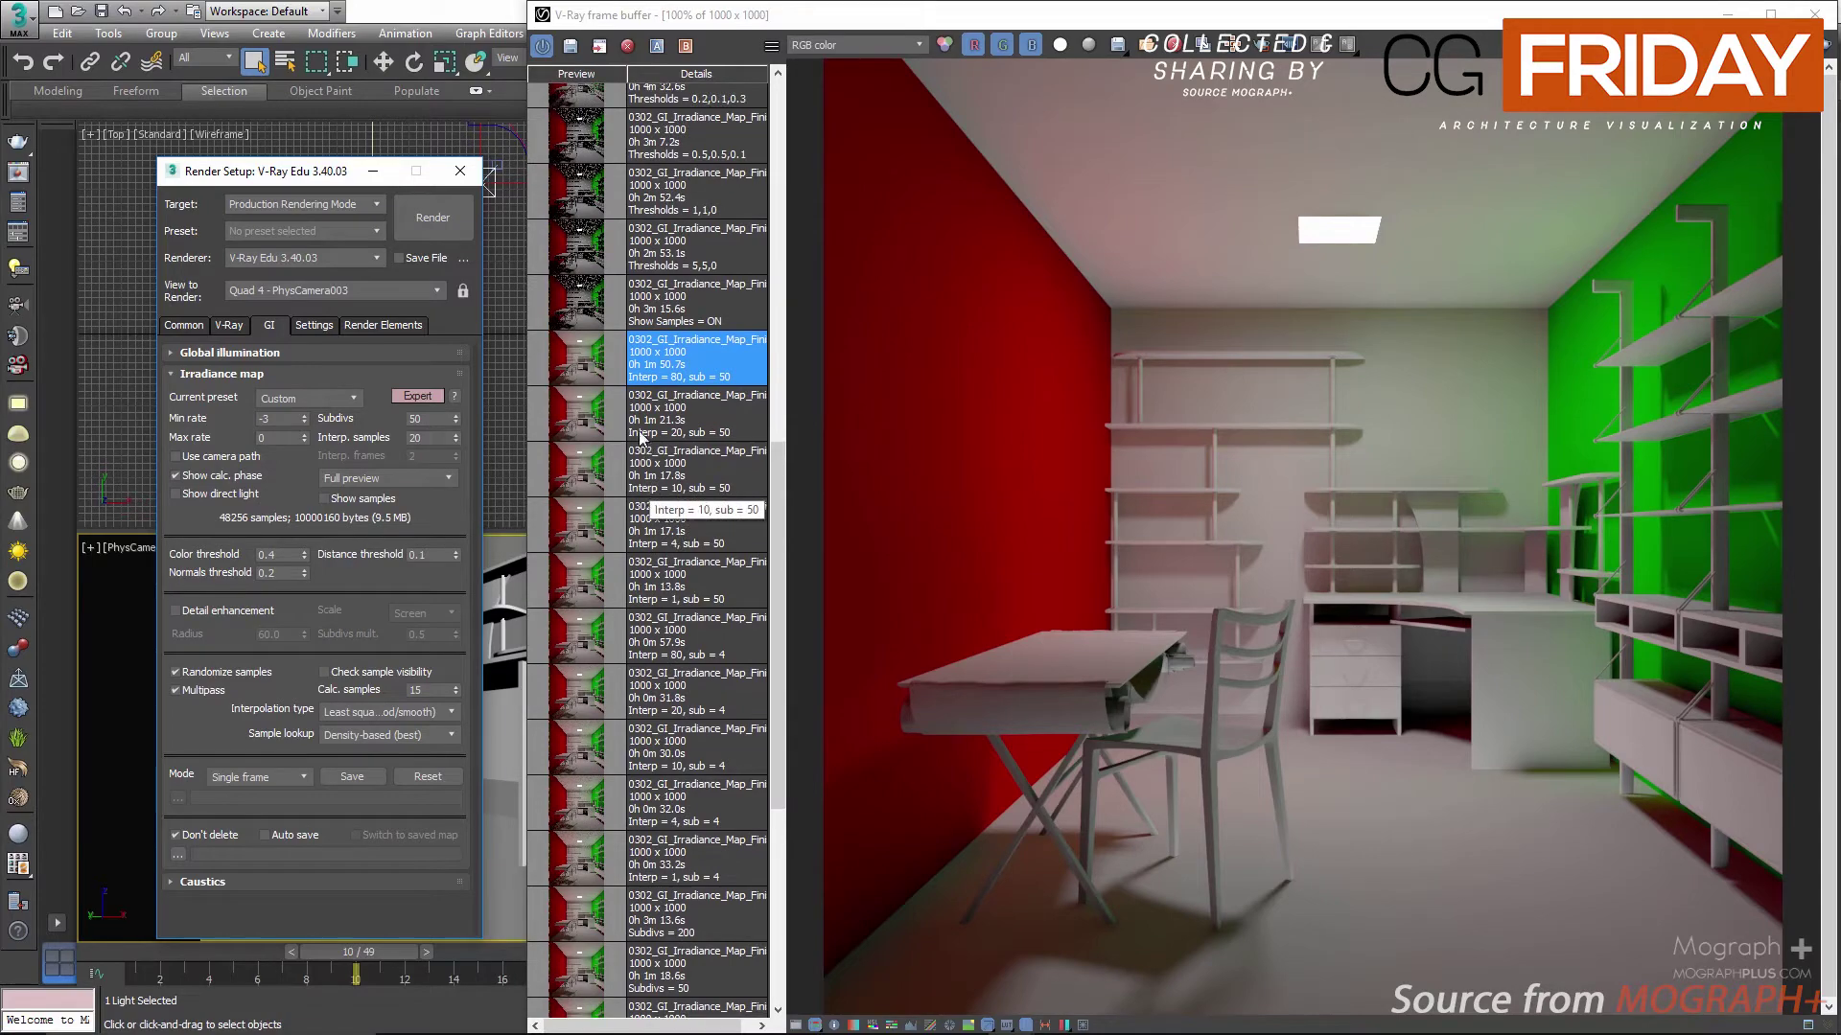
double_click(604, 316)
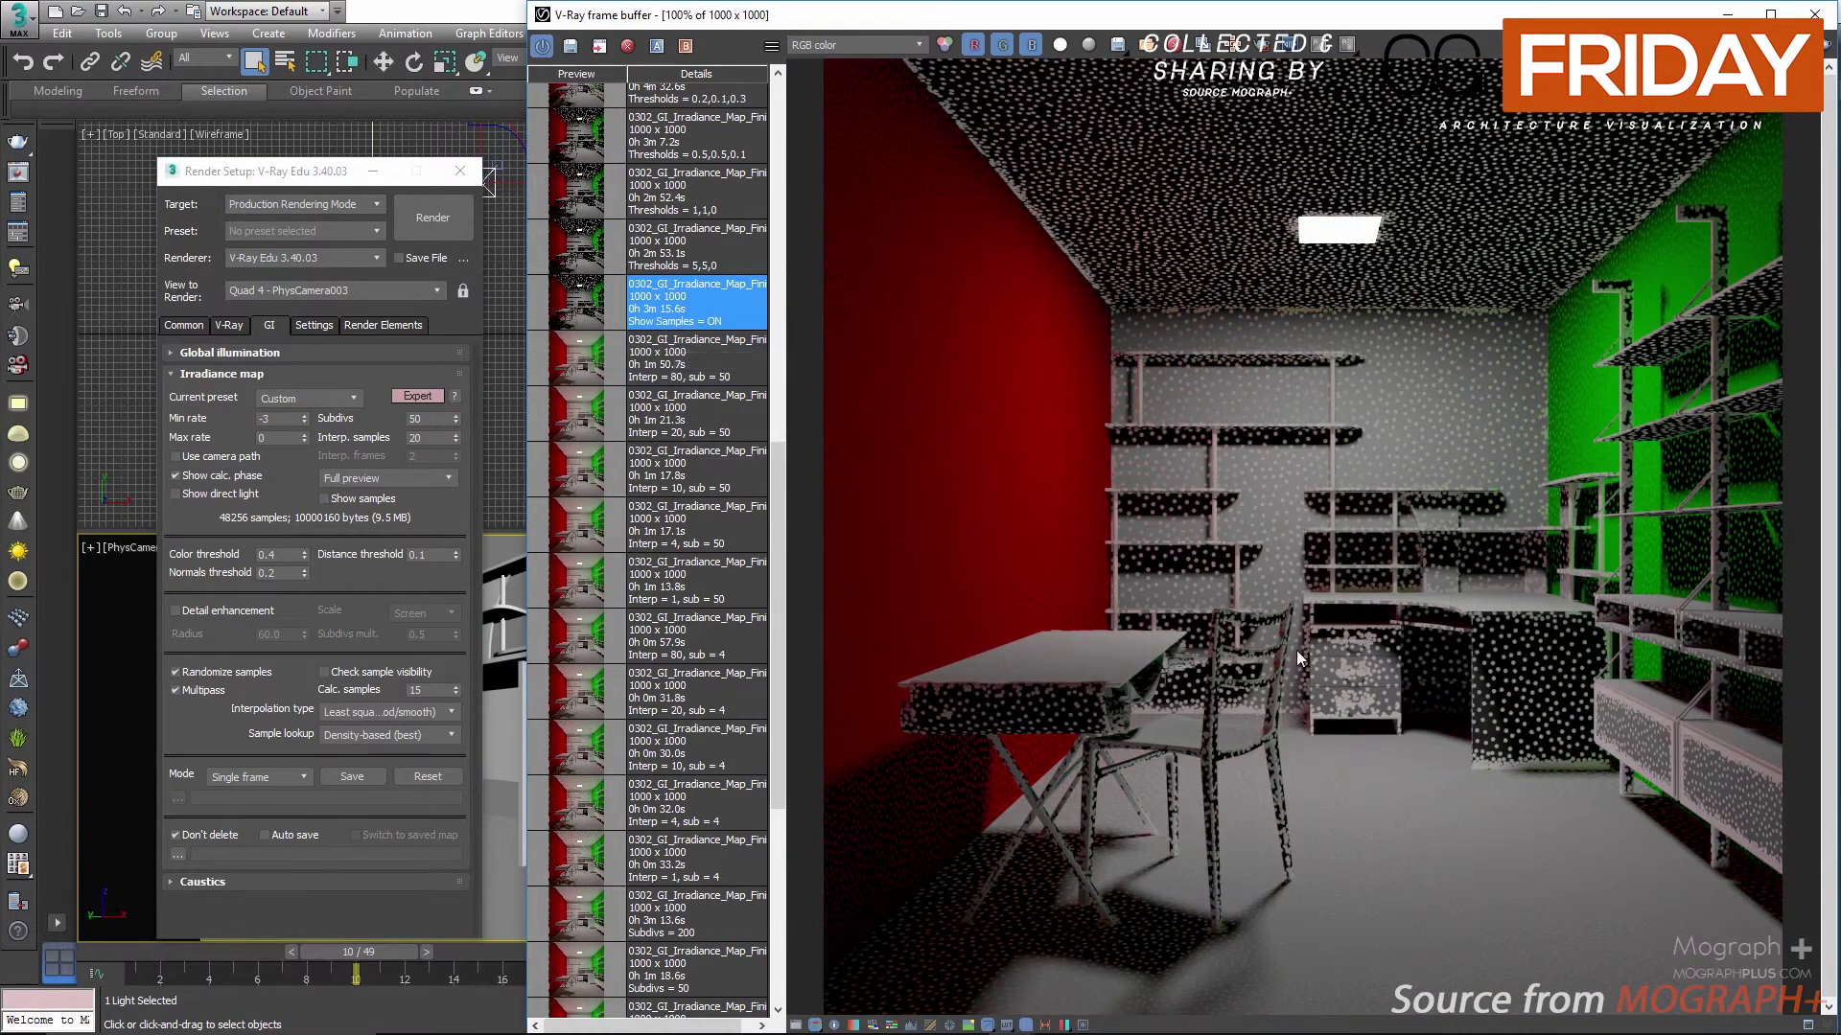
Step: Examine the irradiance map sample dots across the chair, desk, shelves, walls and ceiling in the loaded render
scroll(1434, 707, up, 4)
middle_drag(1435, 700, 870, 553)
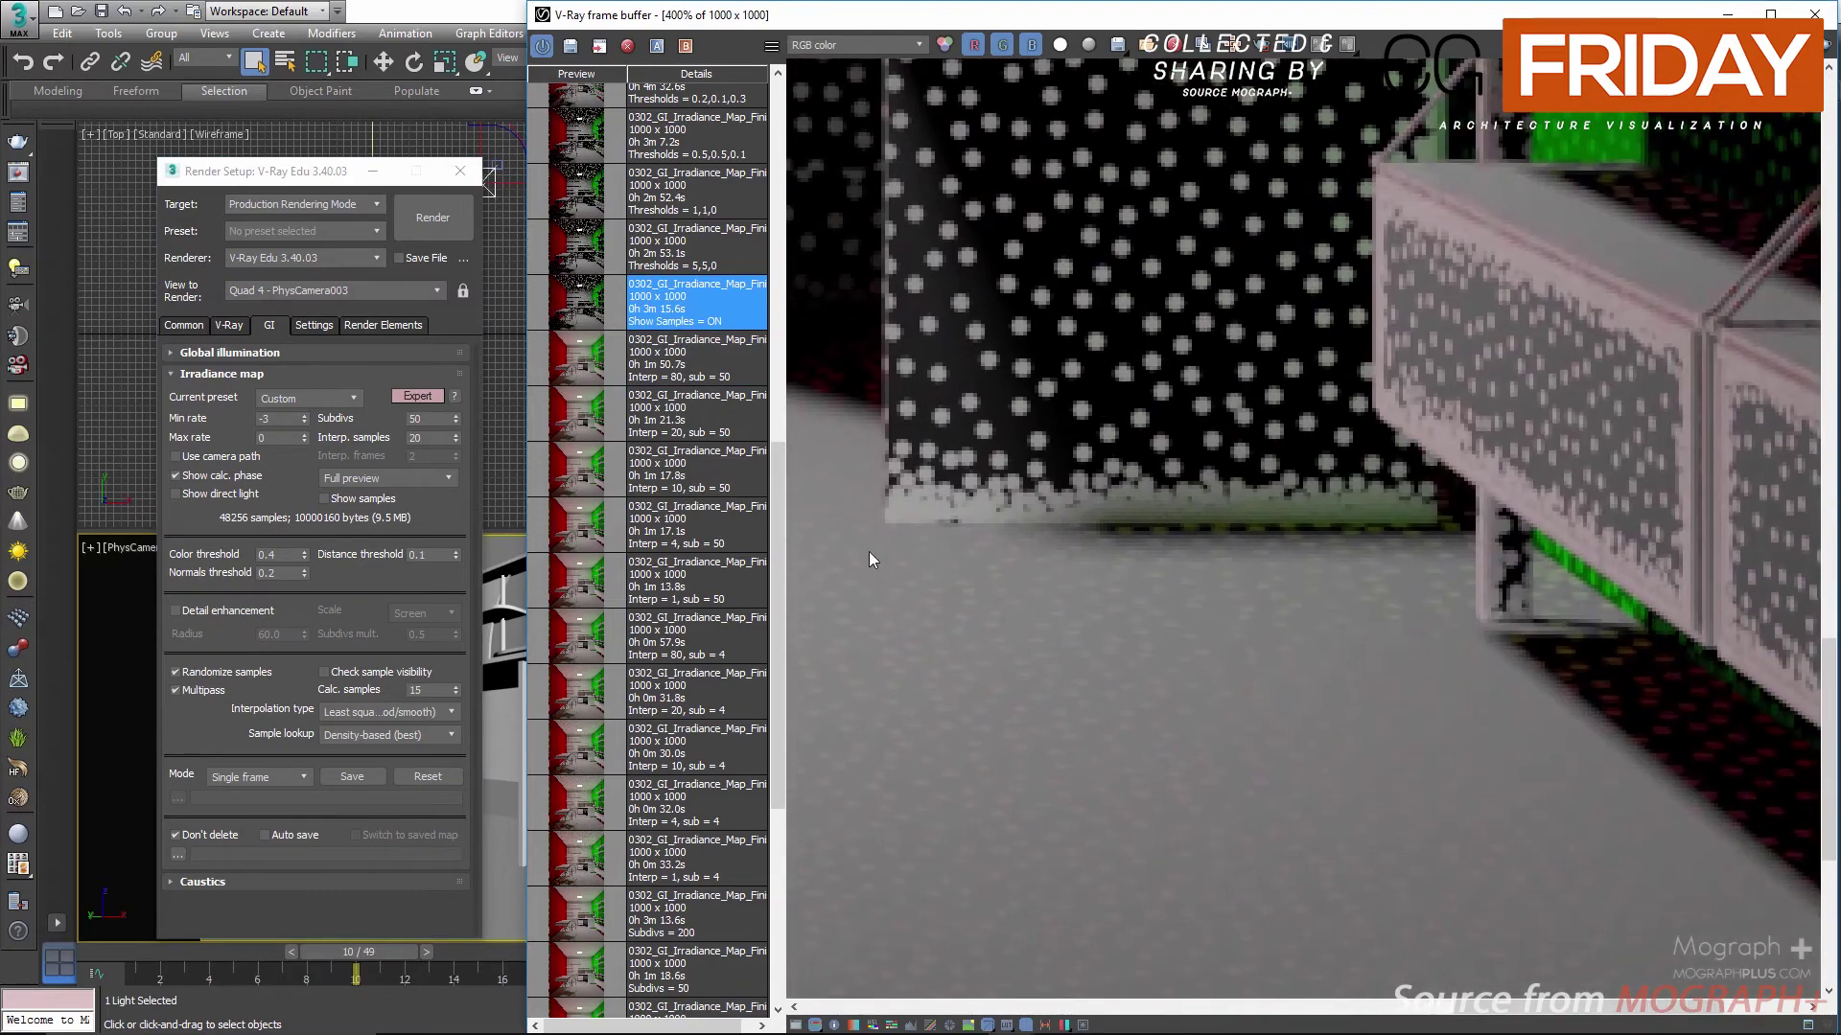
scroll(1151, 534, down, 1)
middle_drag(1154, 539, 1319, 659)
middle_drag(1112, 641, 1486, 558)
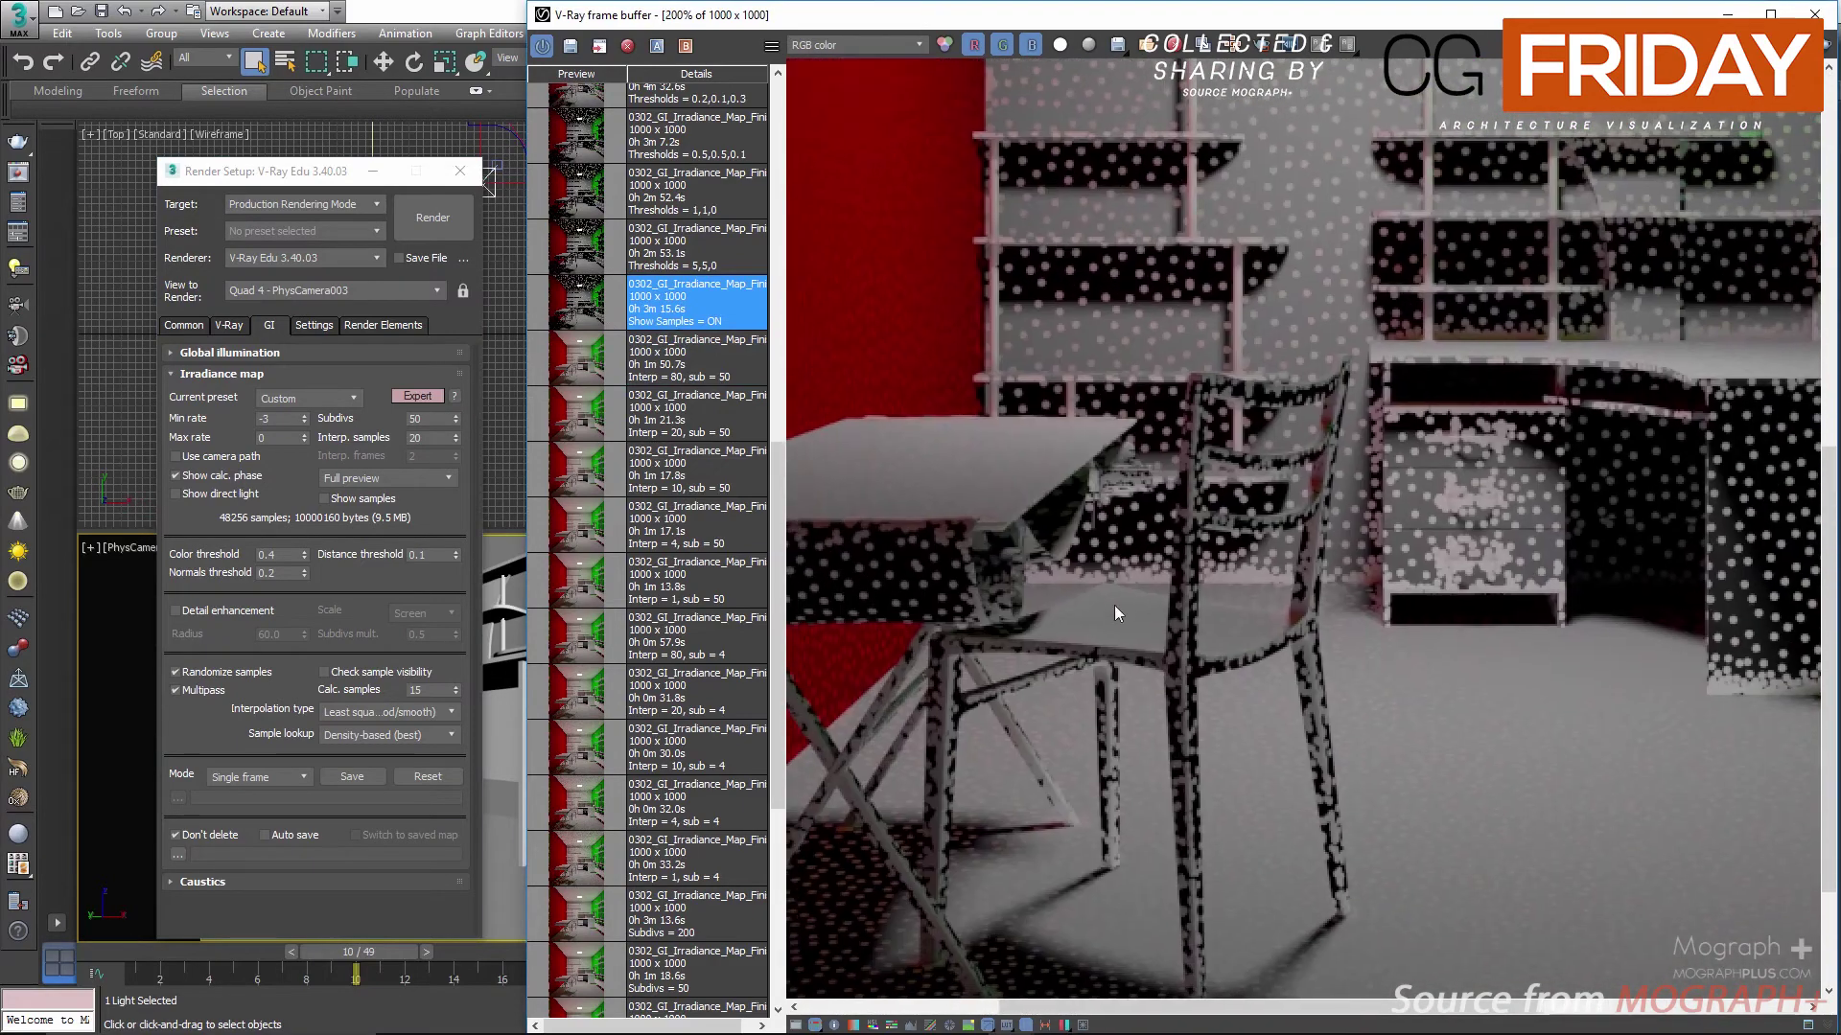
middle_drag(1040, 581, 1405, 412)
middle_drag(1208, 710, 935, 525)
middle_drag(1247, 586, 882, 537)
middle_drag(1409, 599, 936, 545)
middle_drag(1101, 402, 1132, 803)
middle_drag(1111, 533, 1122, 871)
middle_drag(980, 520, 1210, 582)
scroll(1072, 504, down, 1)
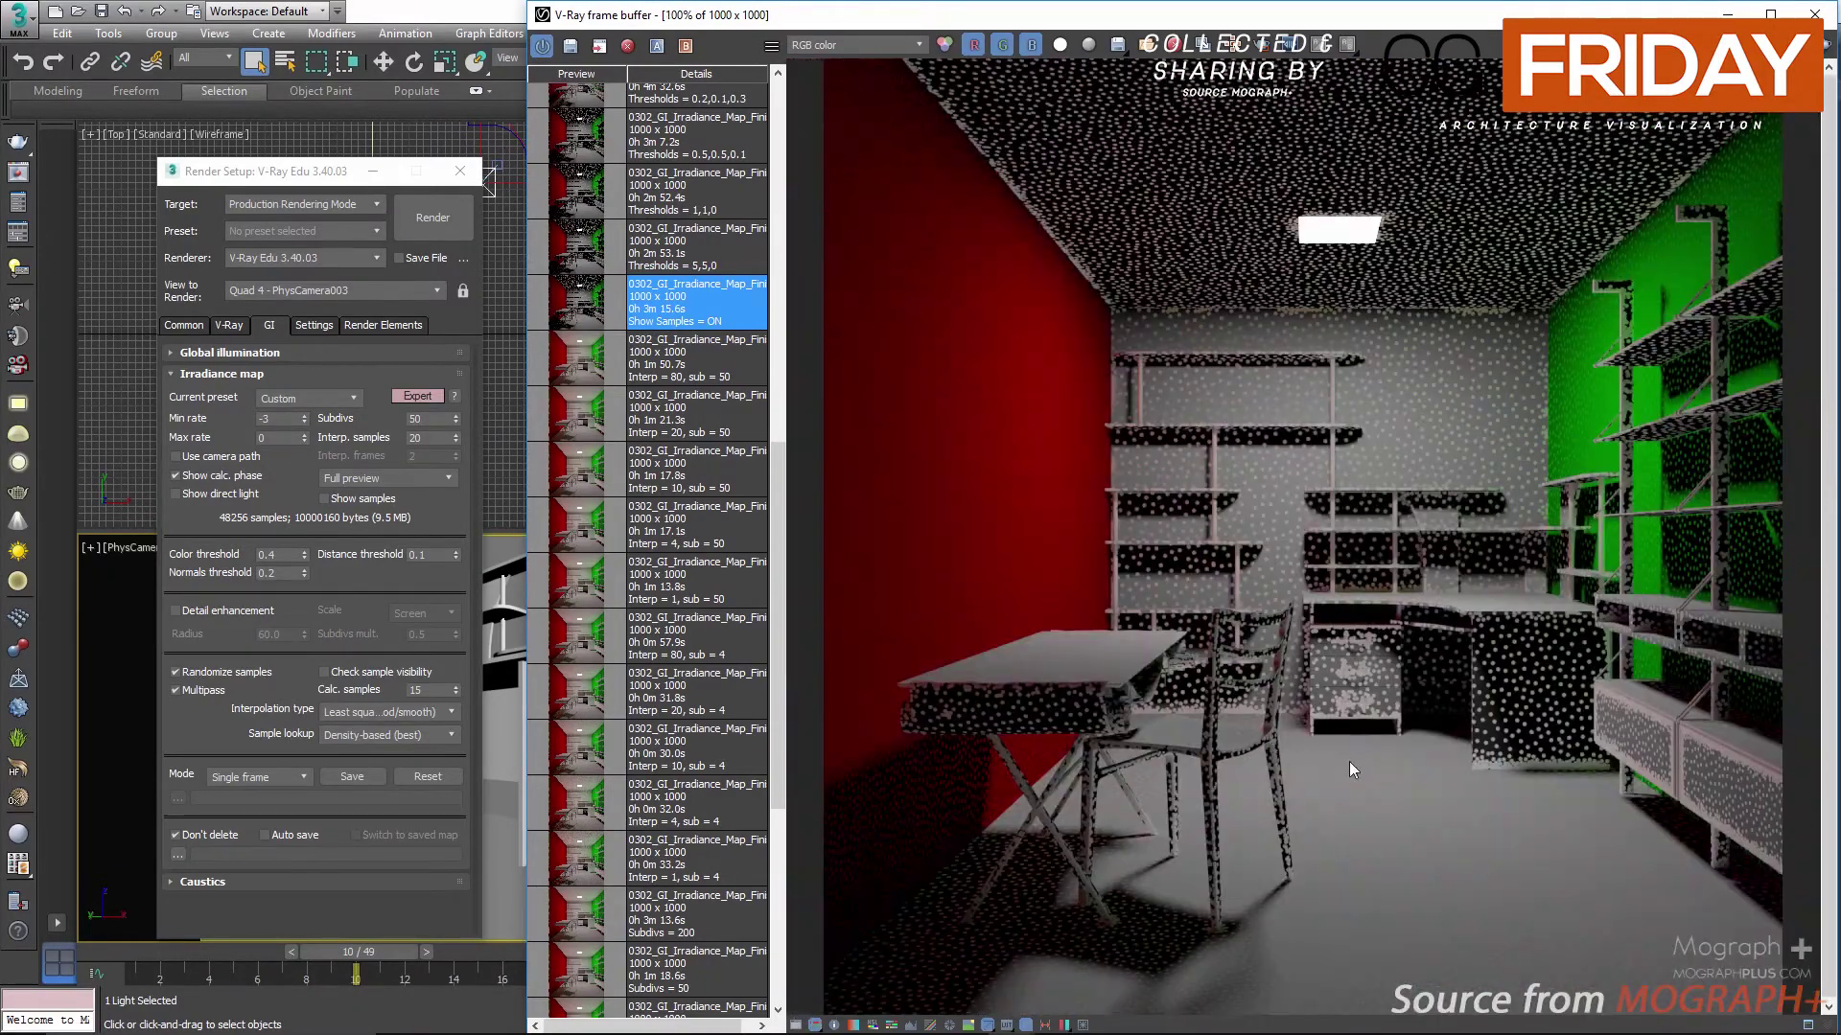
scroll(1288, 726, up, 2)
scroll(1259, 784, down, 2)
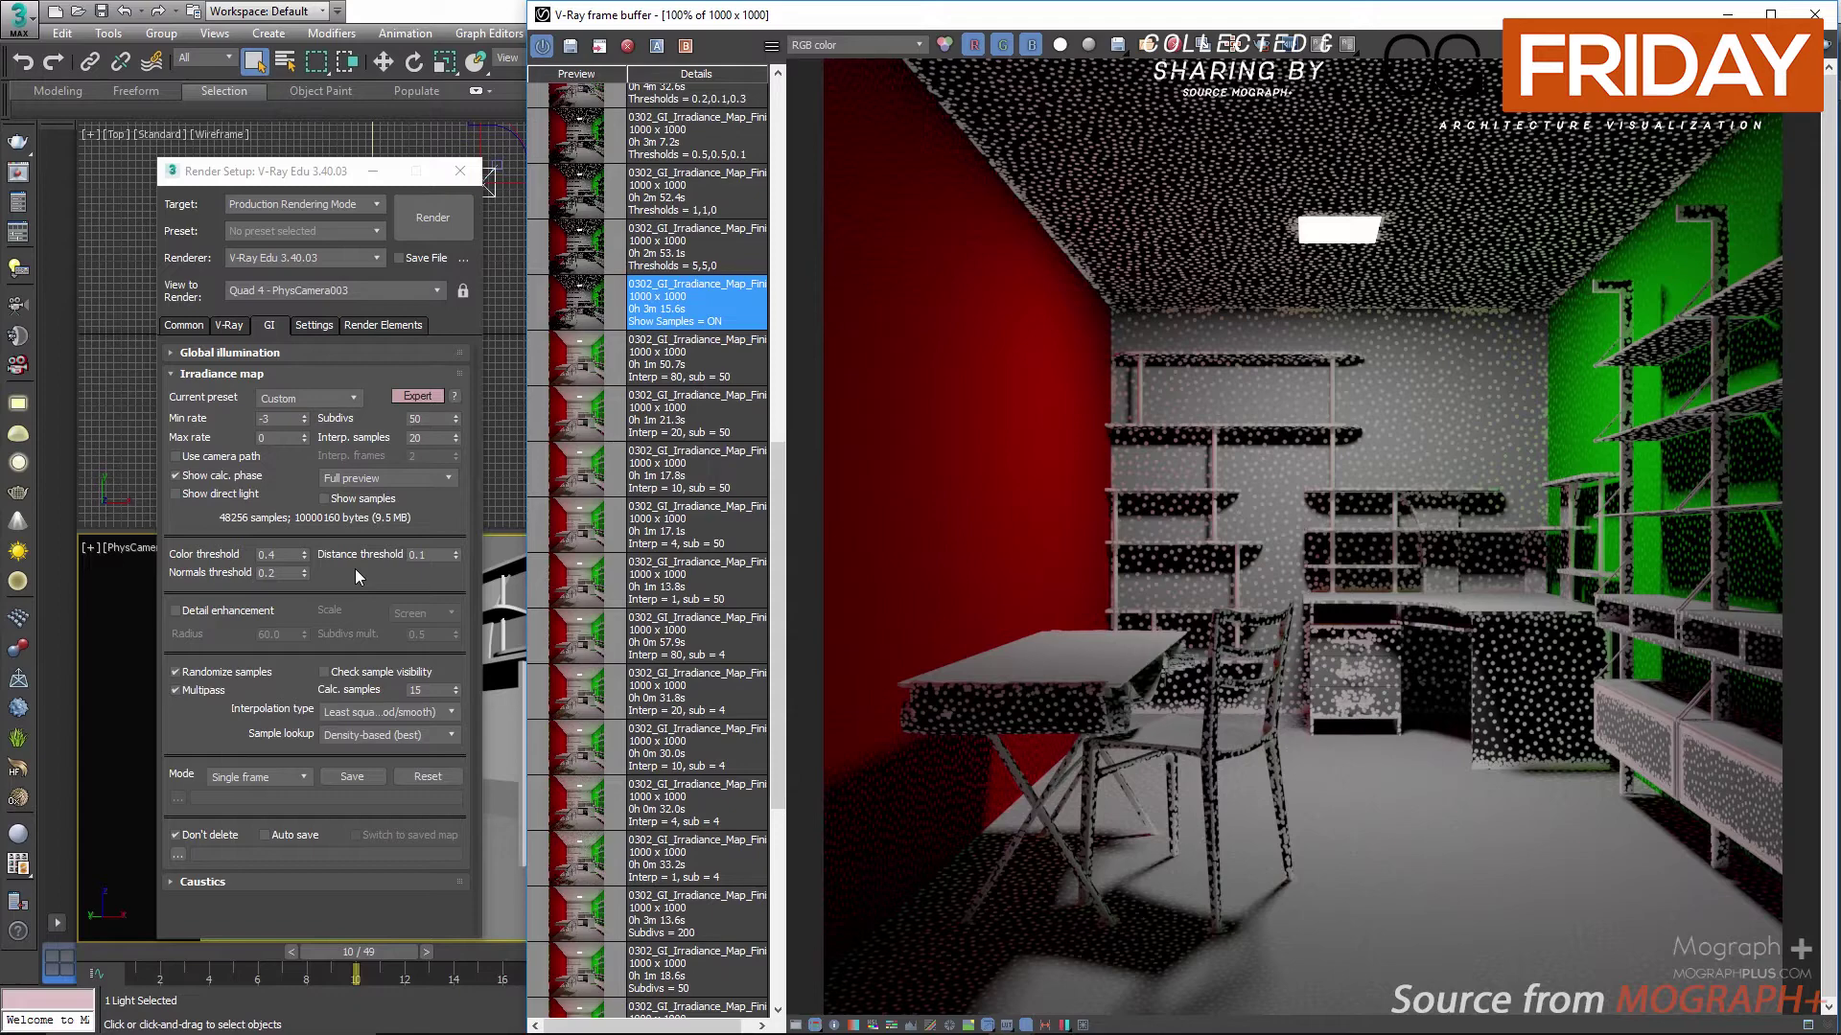
scroll(700, 581, up, 5)
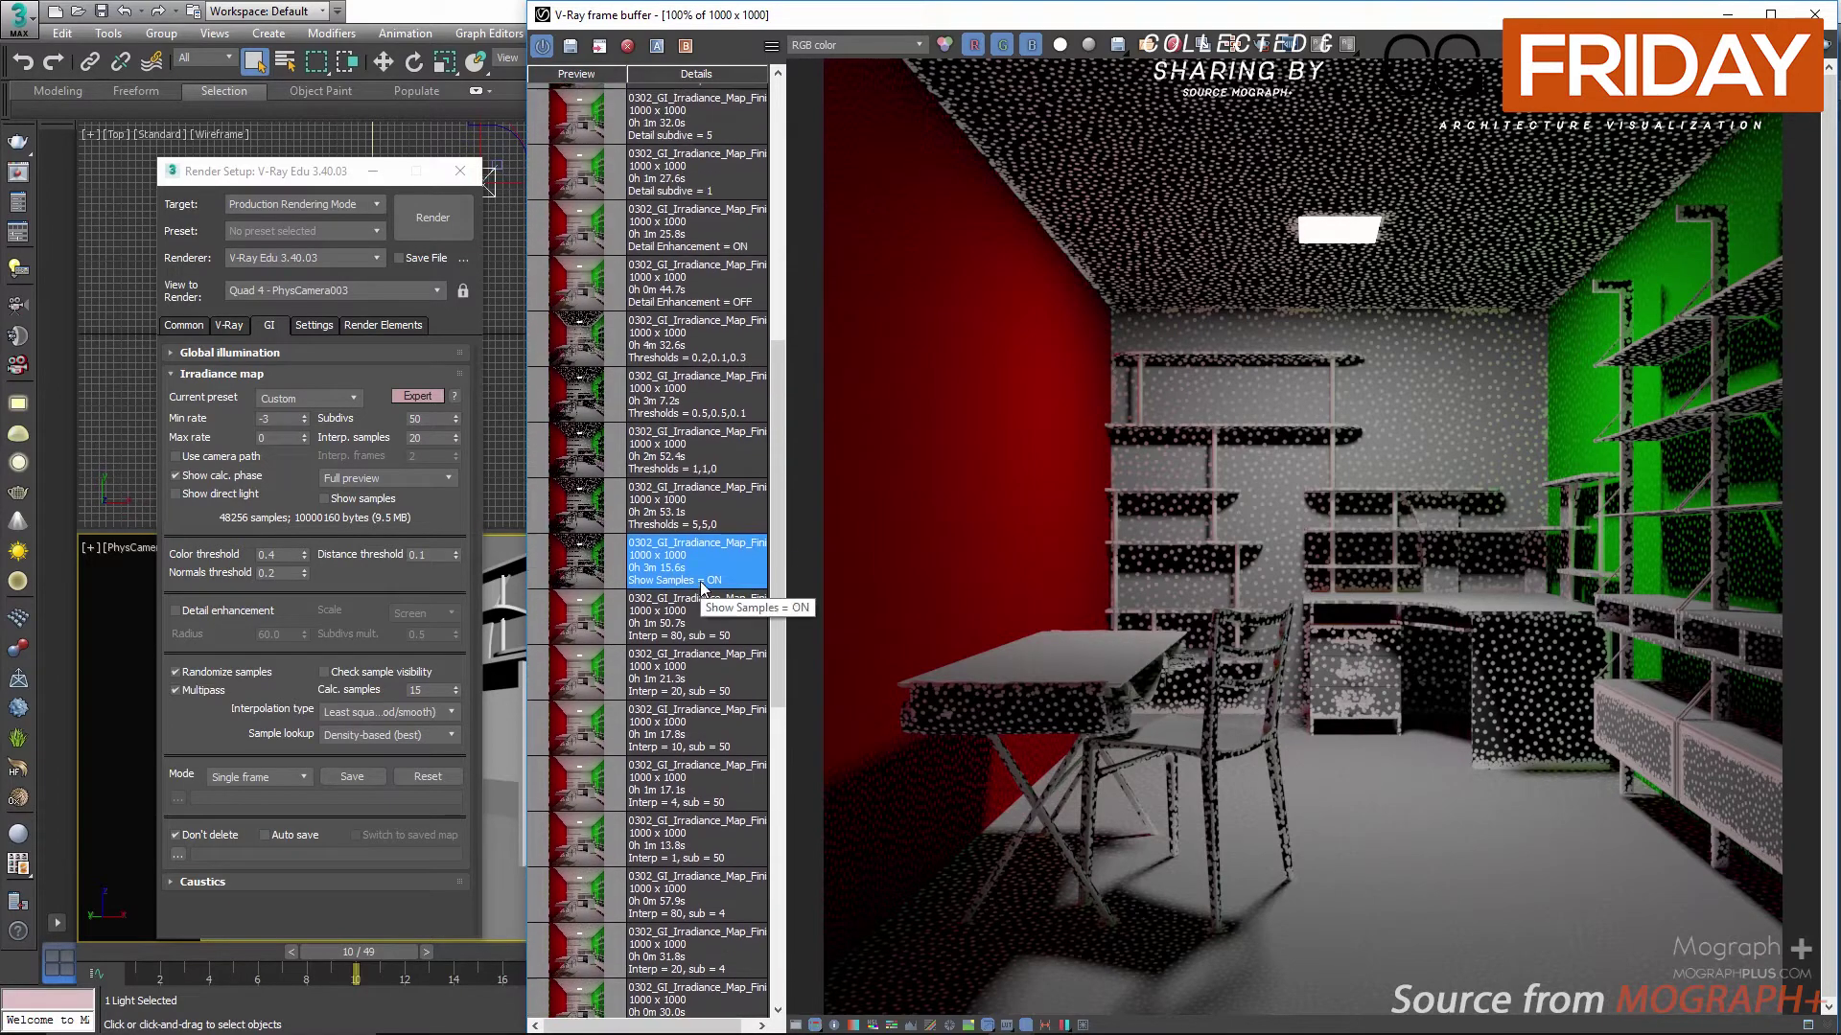
scroll(700, 581, up, 1)
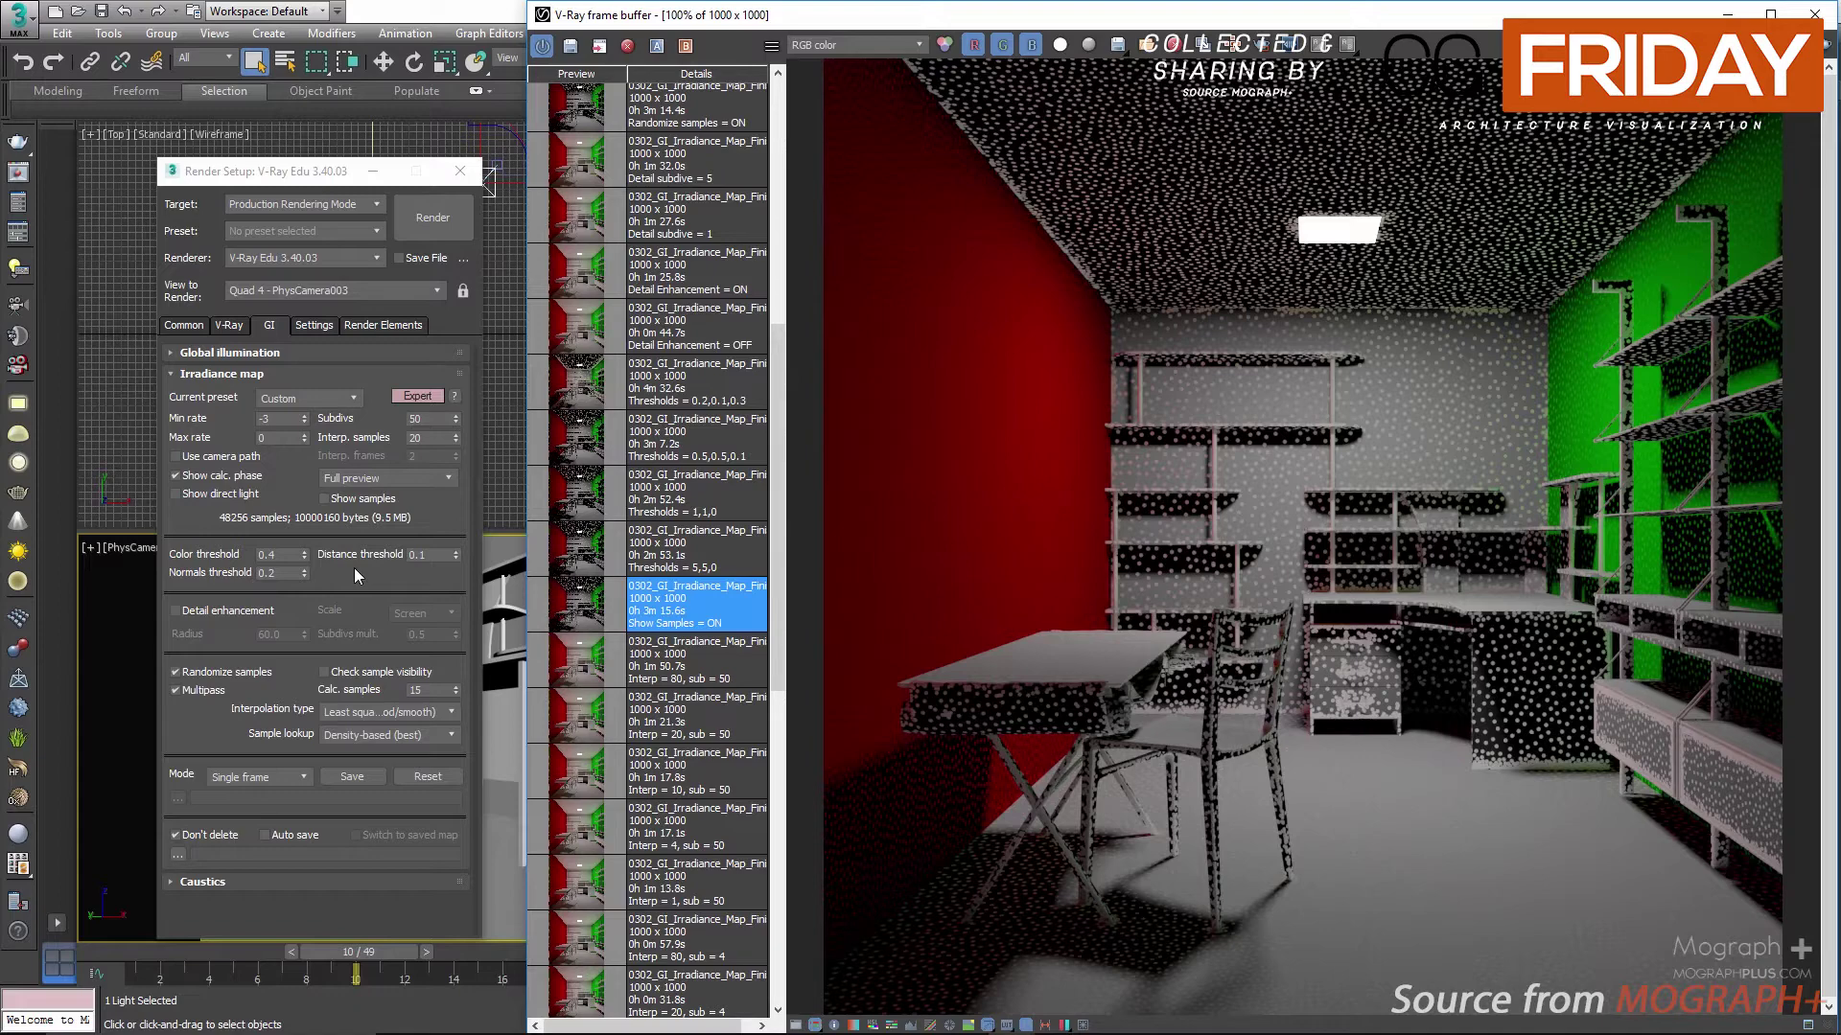
Step: Try the Very low and Very high irradiance map presets to compare their rates and thresholds
click(322, 399)
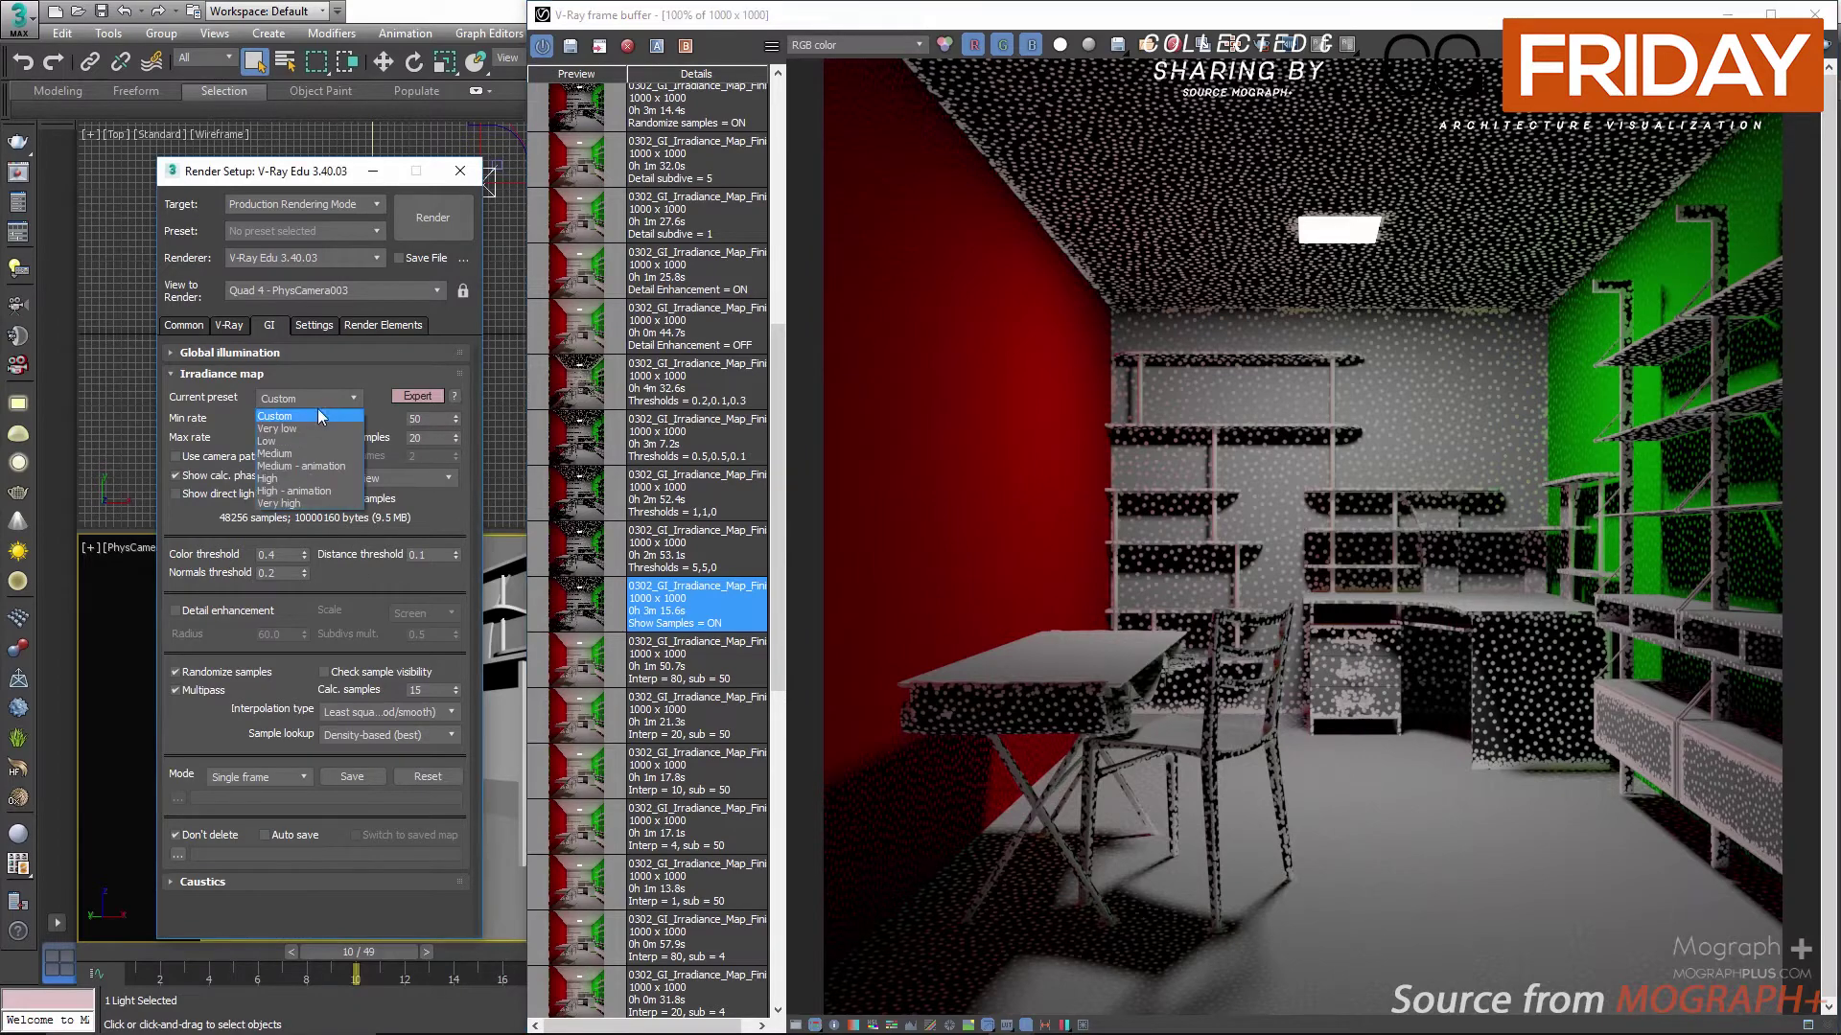
click(311, 427)
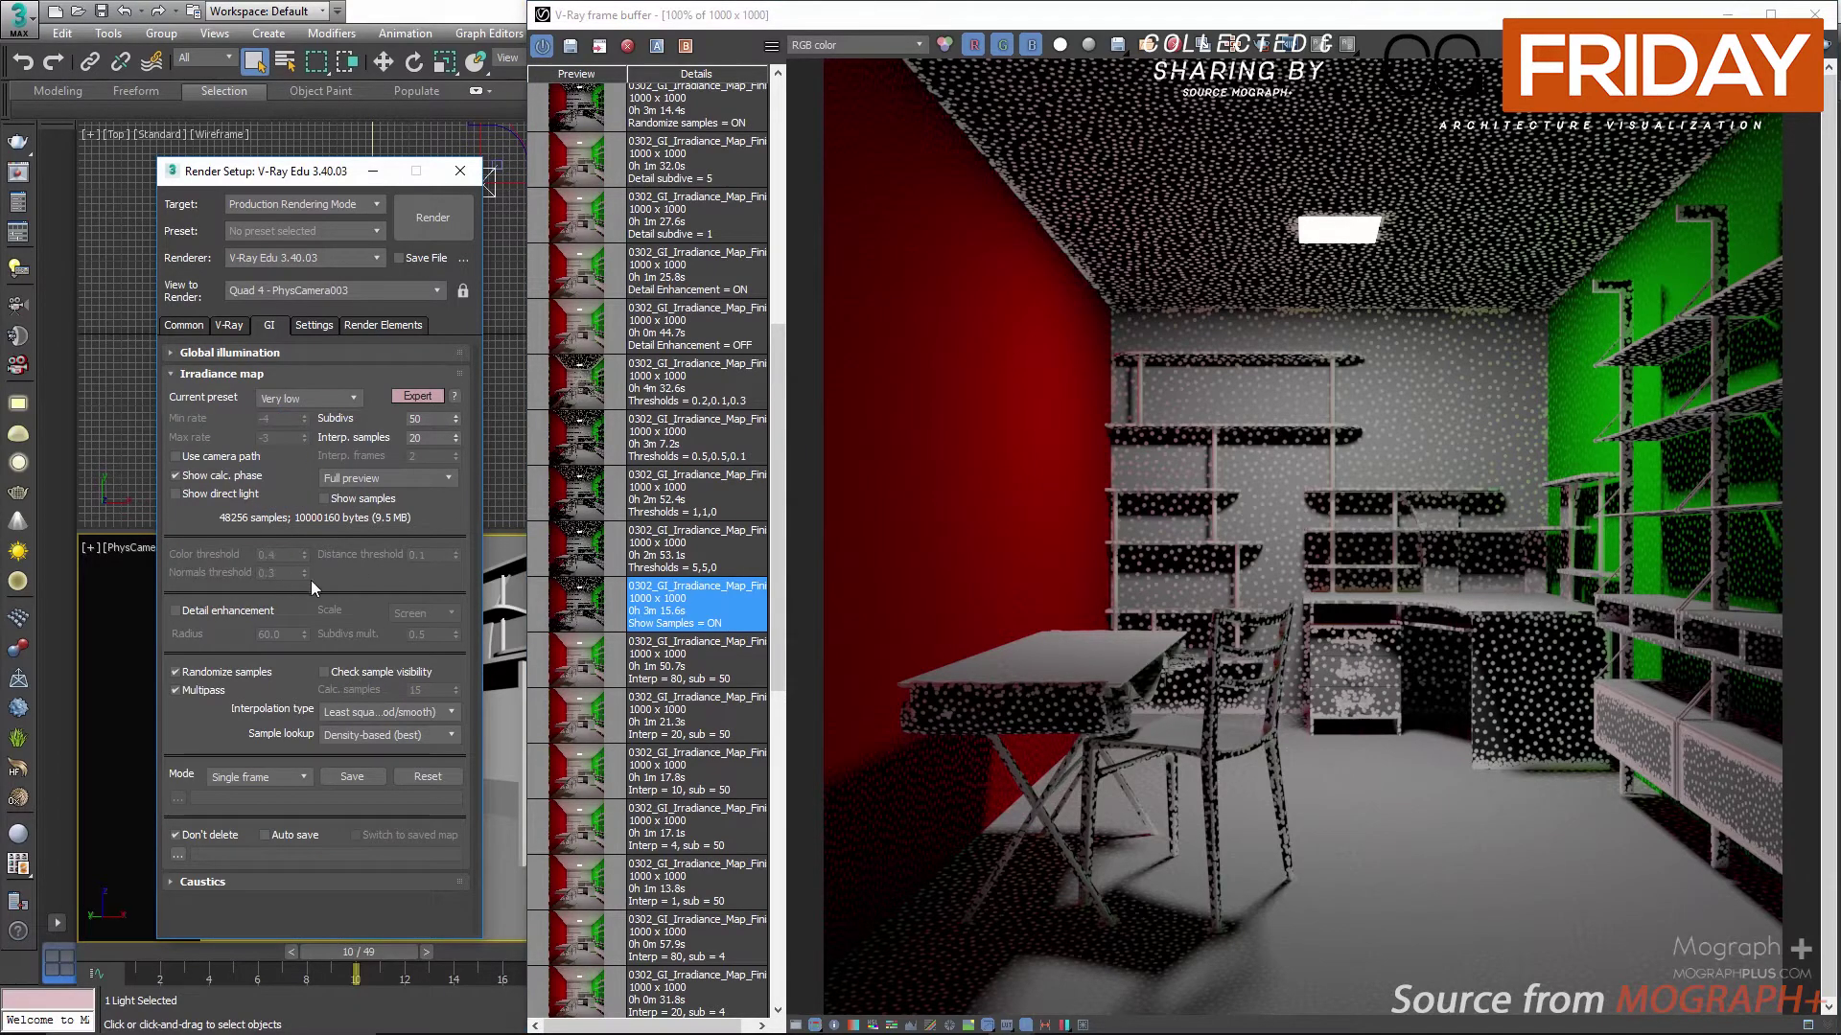
click(322, 399)
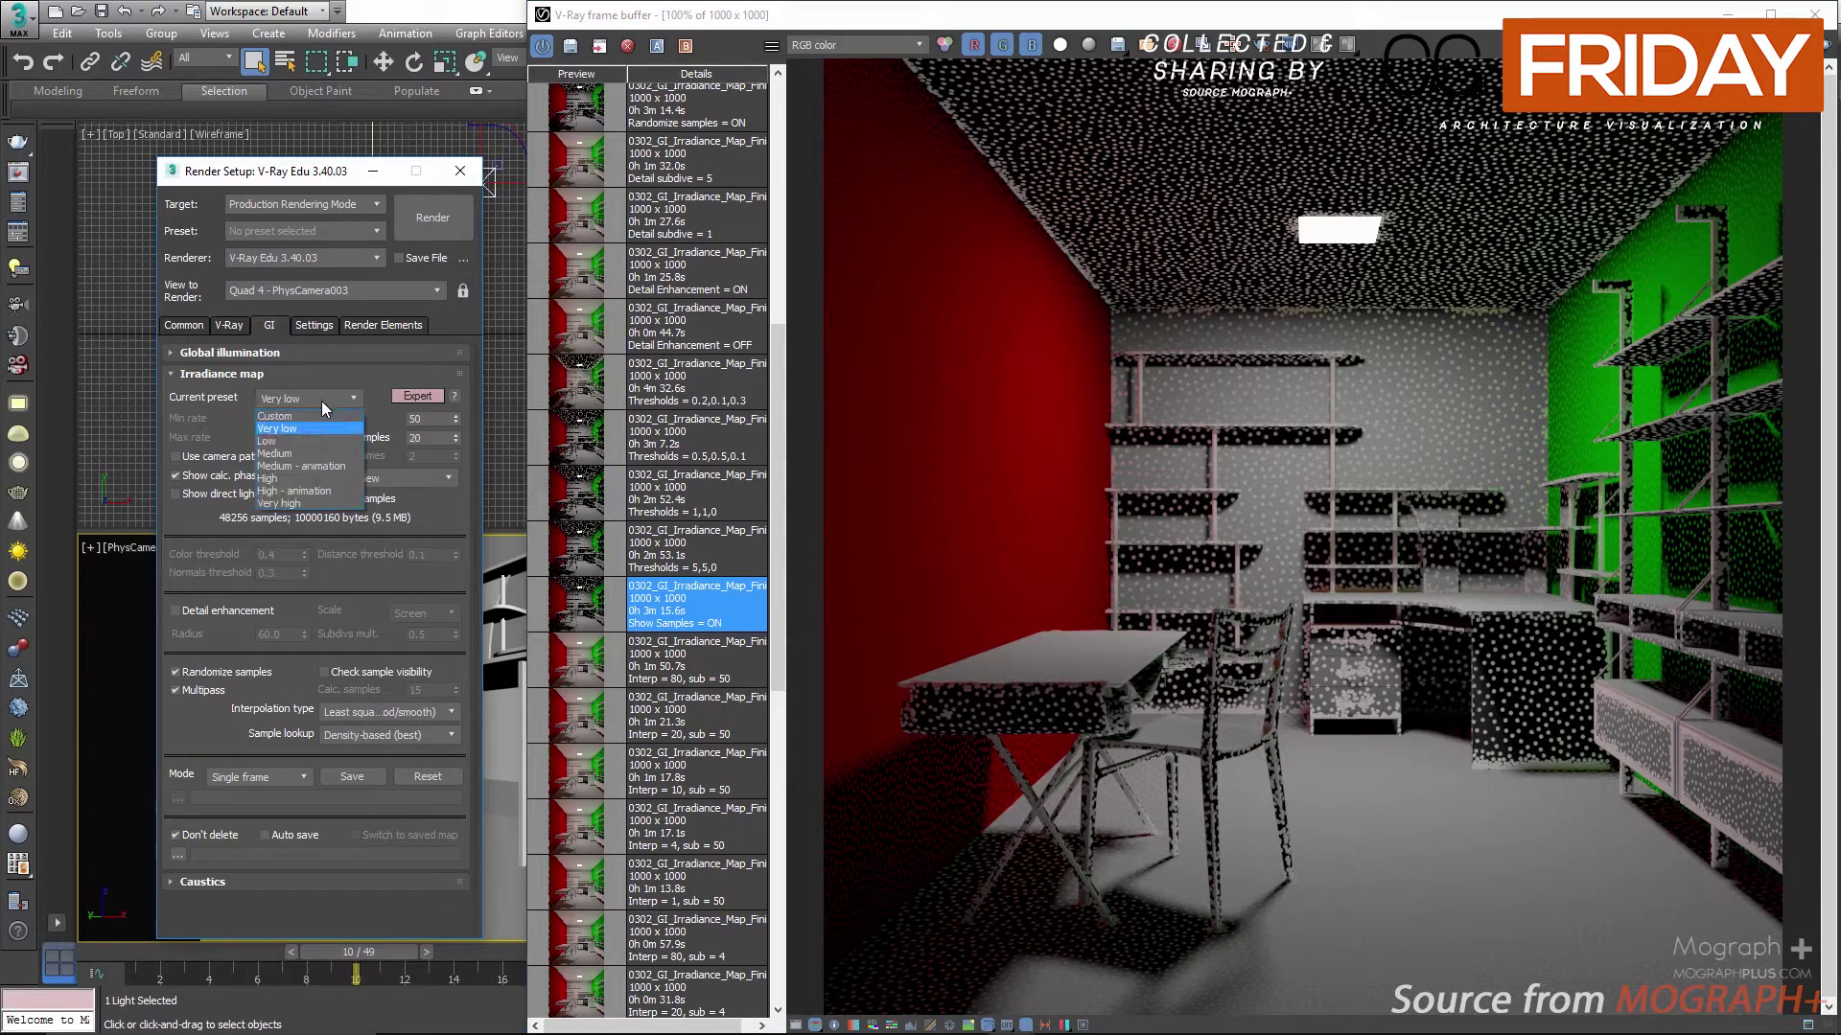
click(304, 504)
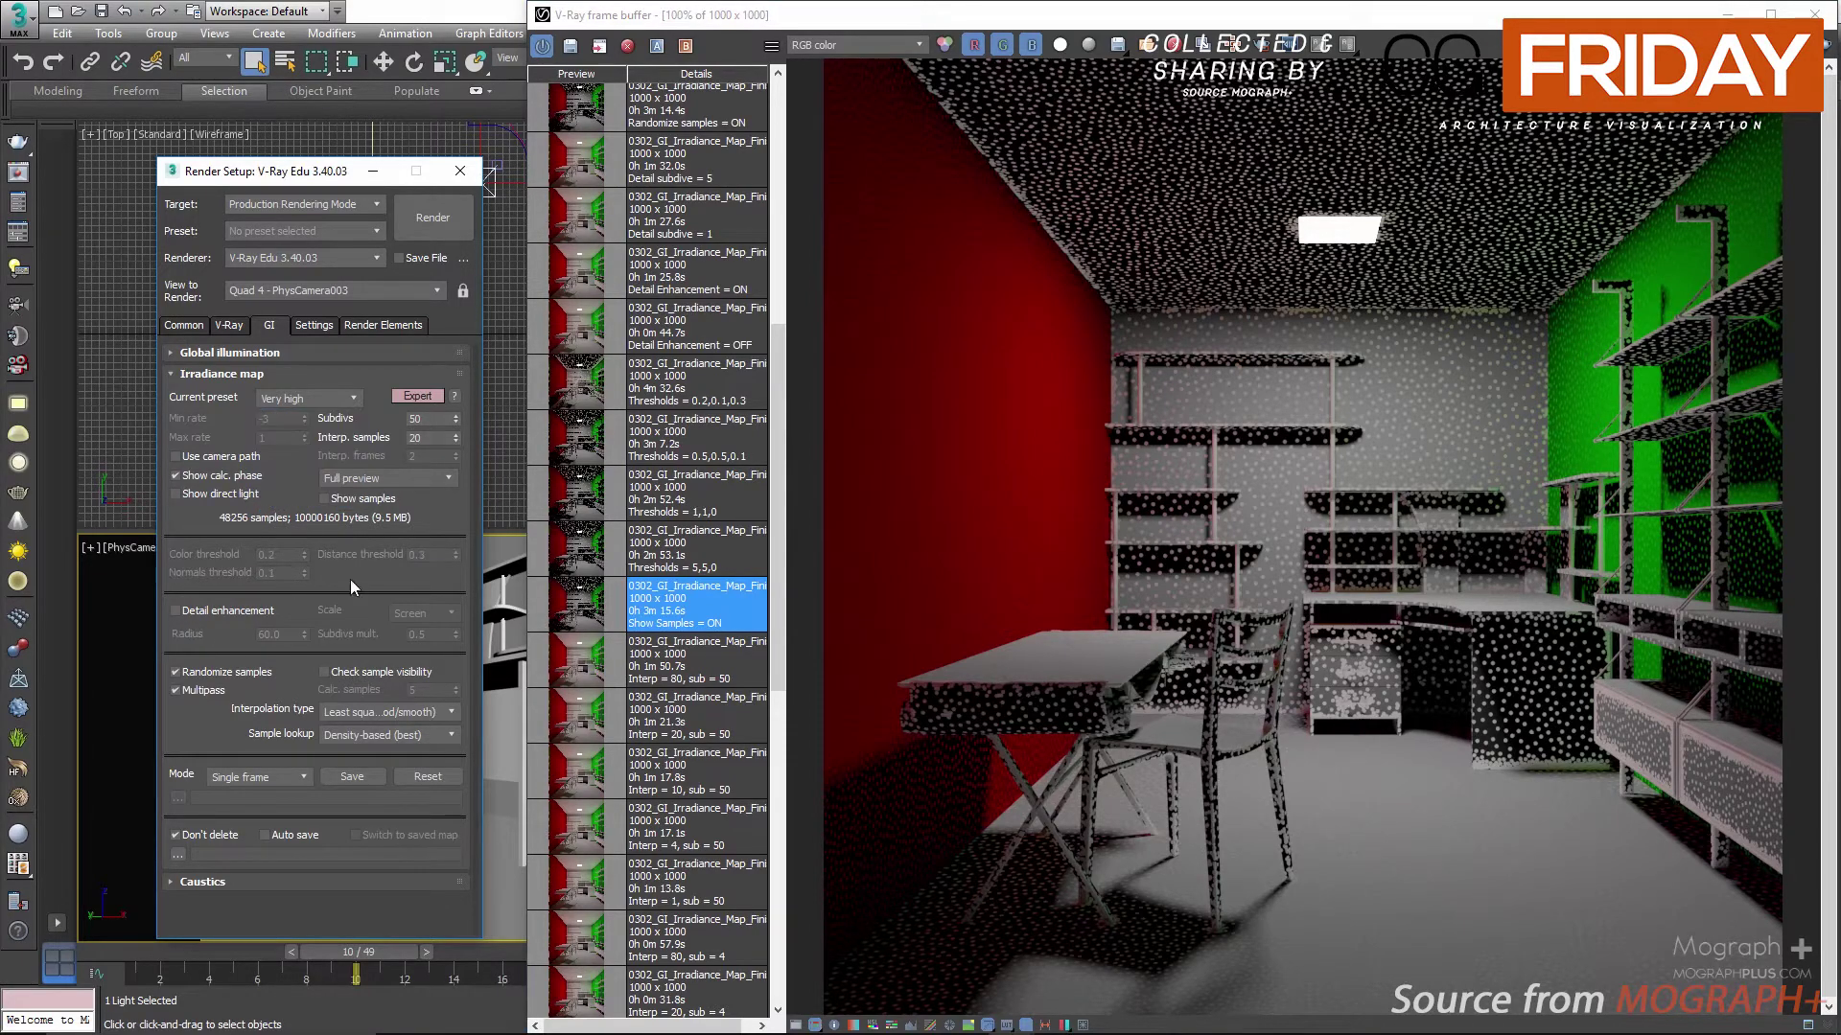
click(316, 399)
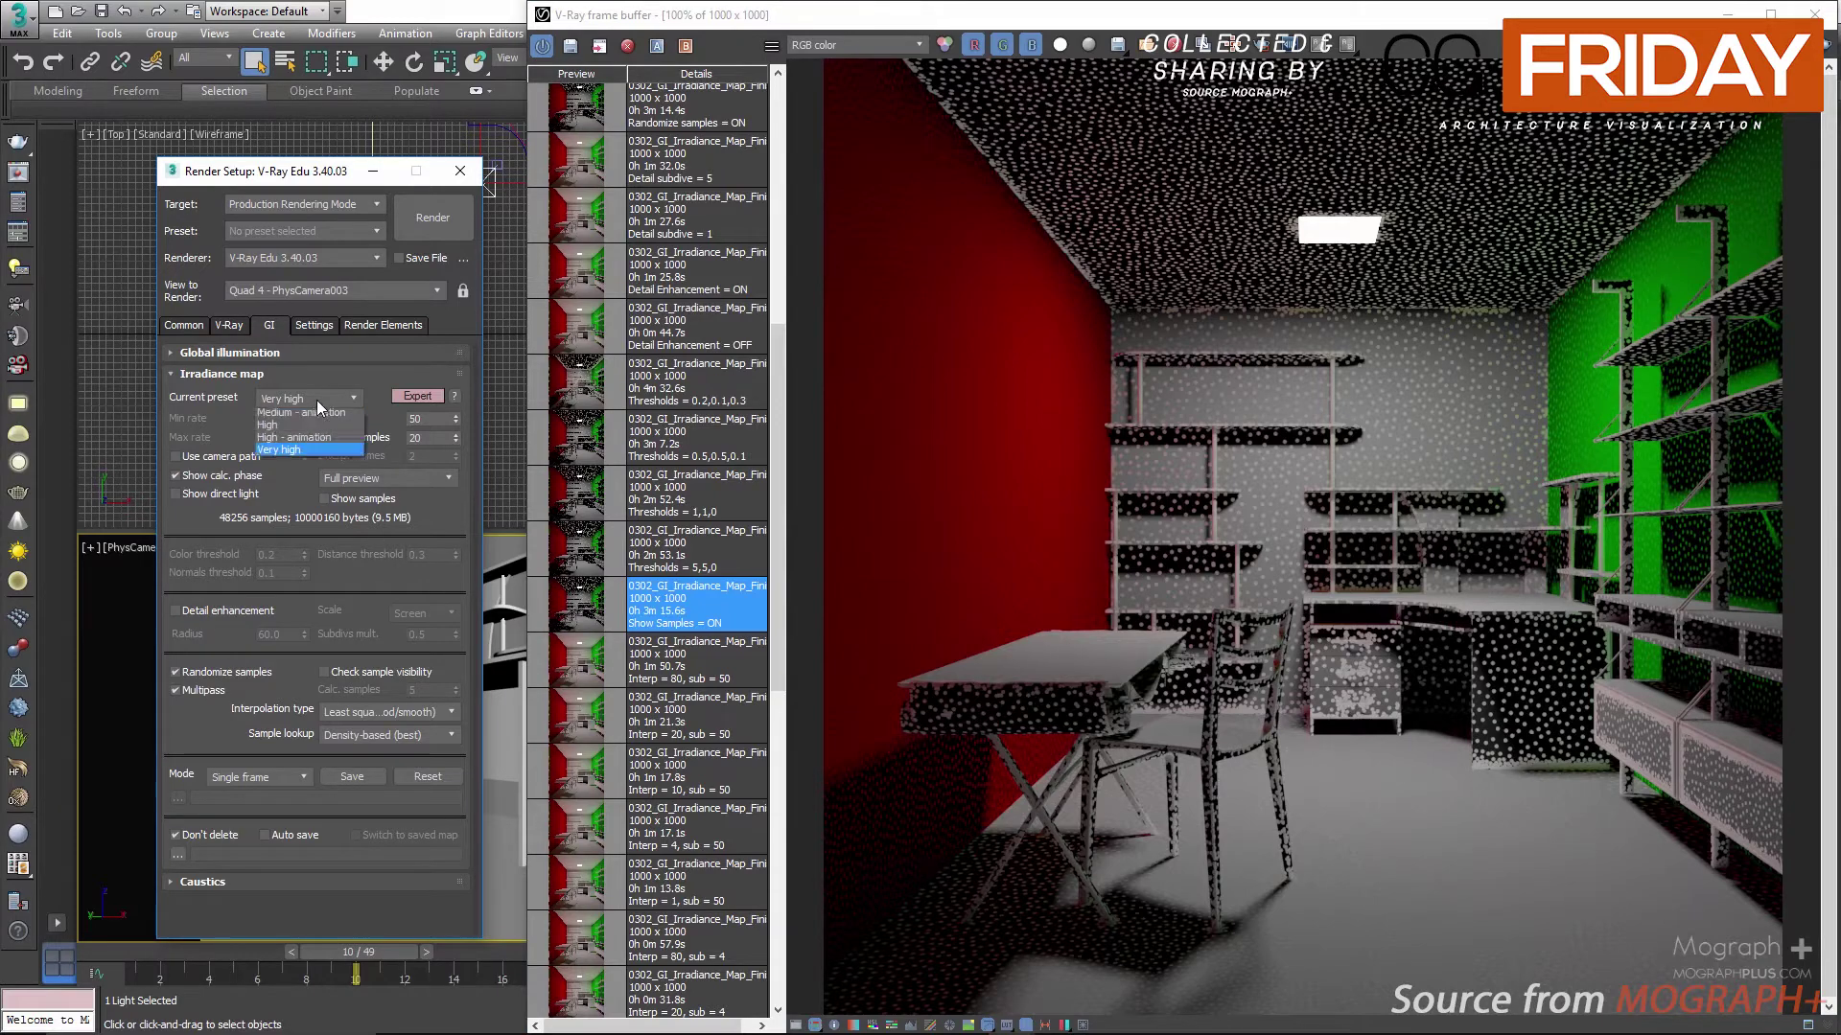
click(311, 426)
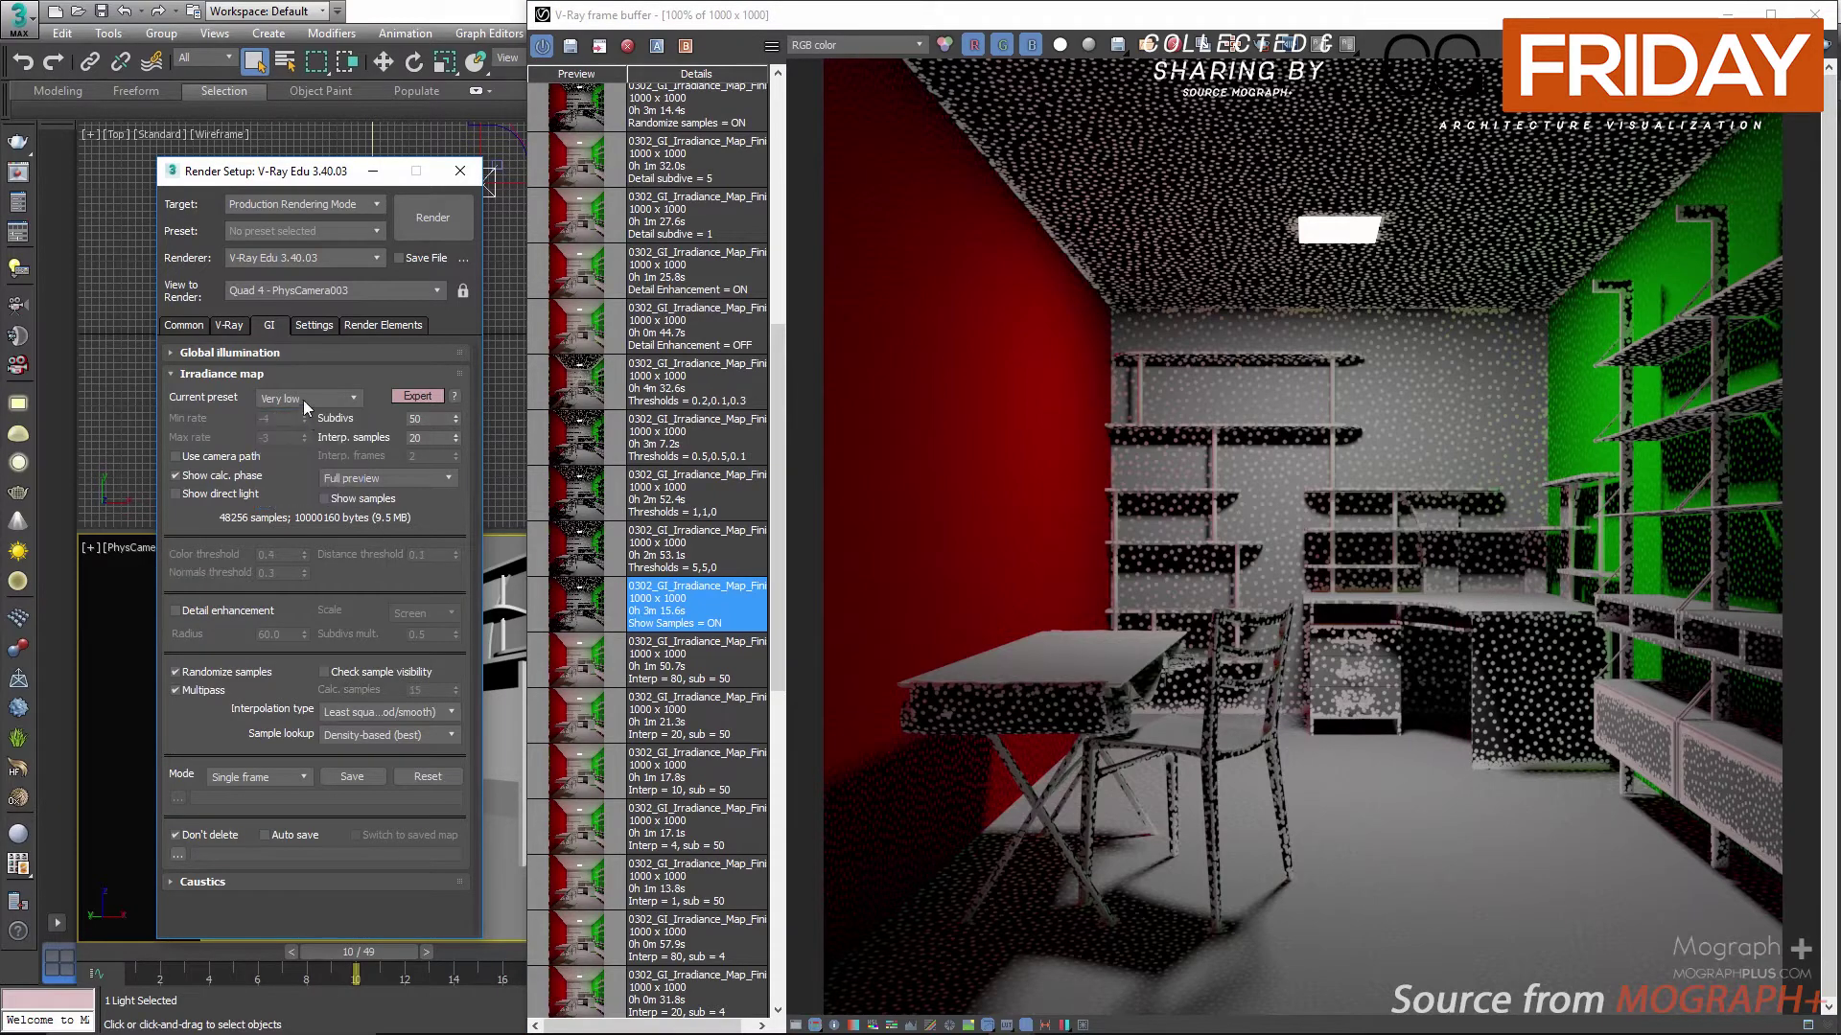
Step: Switch the irradiance map preset to Medium and back to Custom, and set Max rate to 0
click(303, 400)
click(307, 439)
click(309, 395)
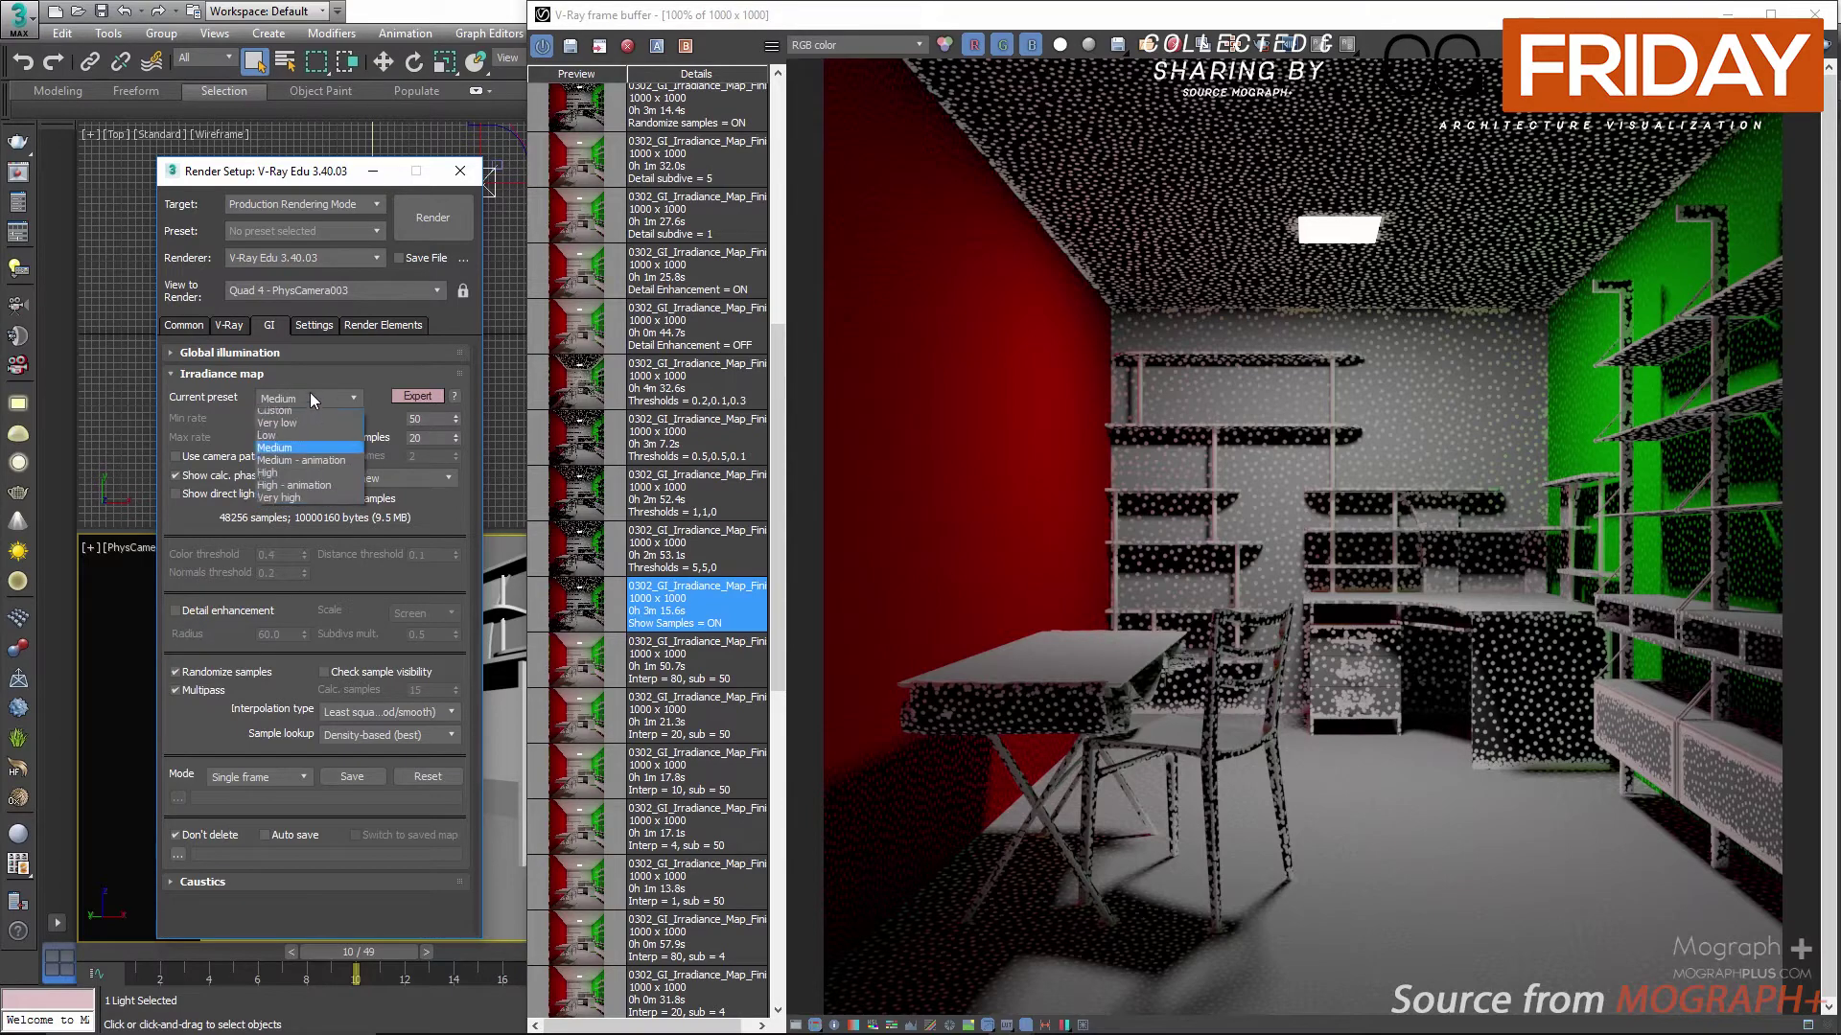
click(301, 411)
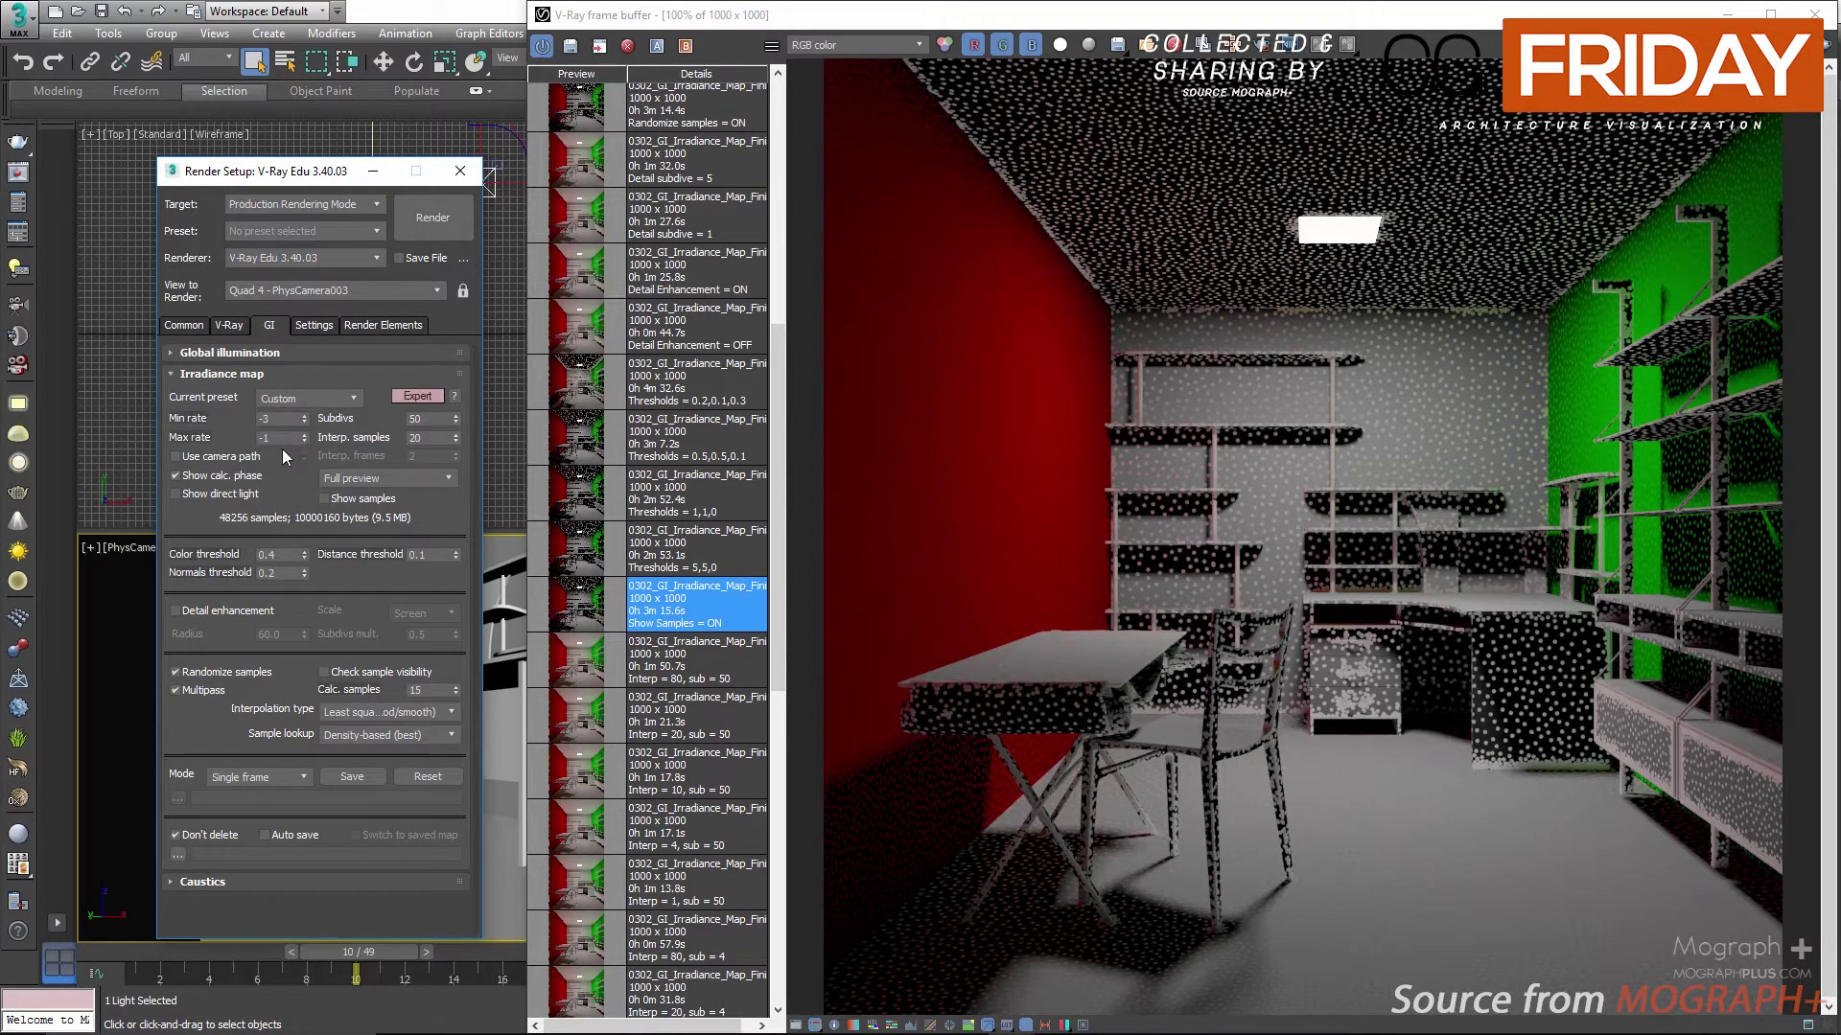
drag(280, 438, 248, 441)
Step: Load the saved render noted "Thresholds = 5,5,0" and set Color threshold to 5, Normals threshold to 5 and Distance threshold to 0
click(602, 547)
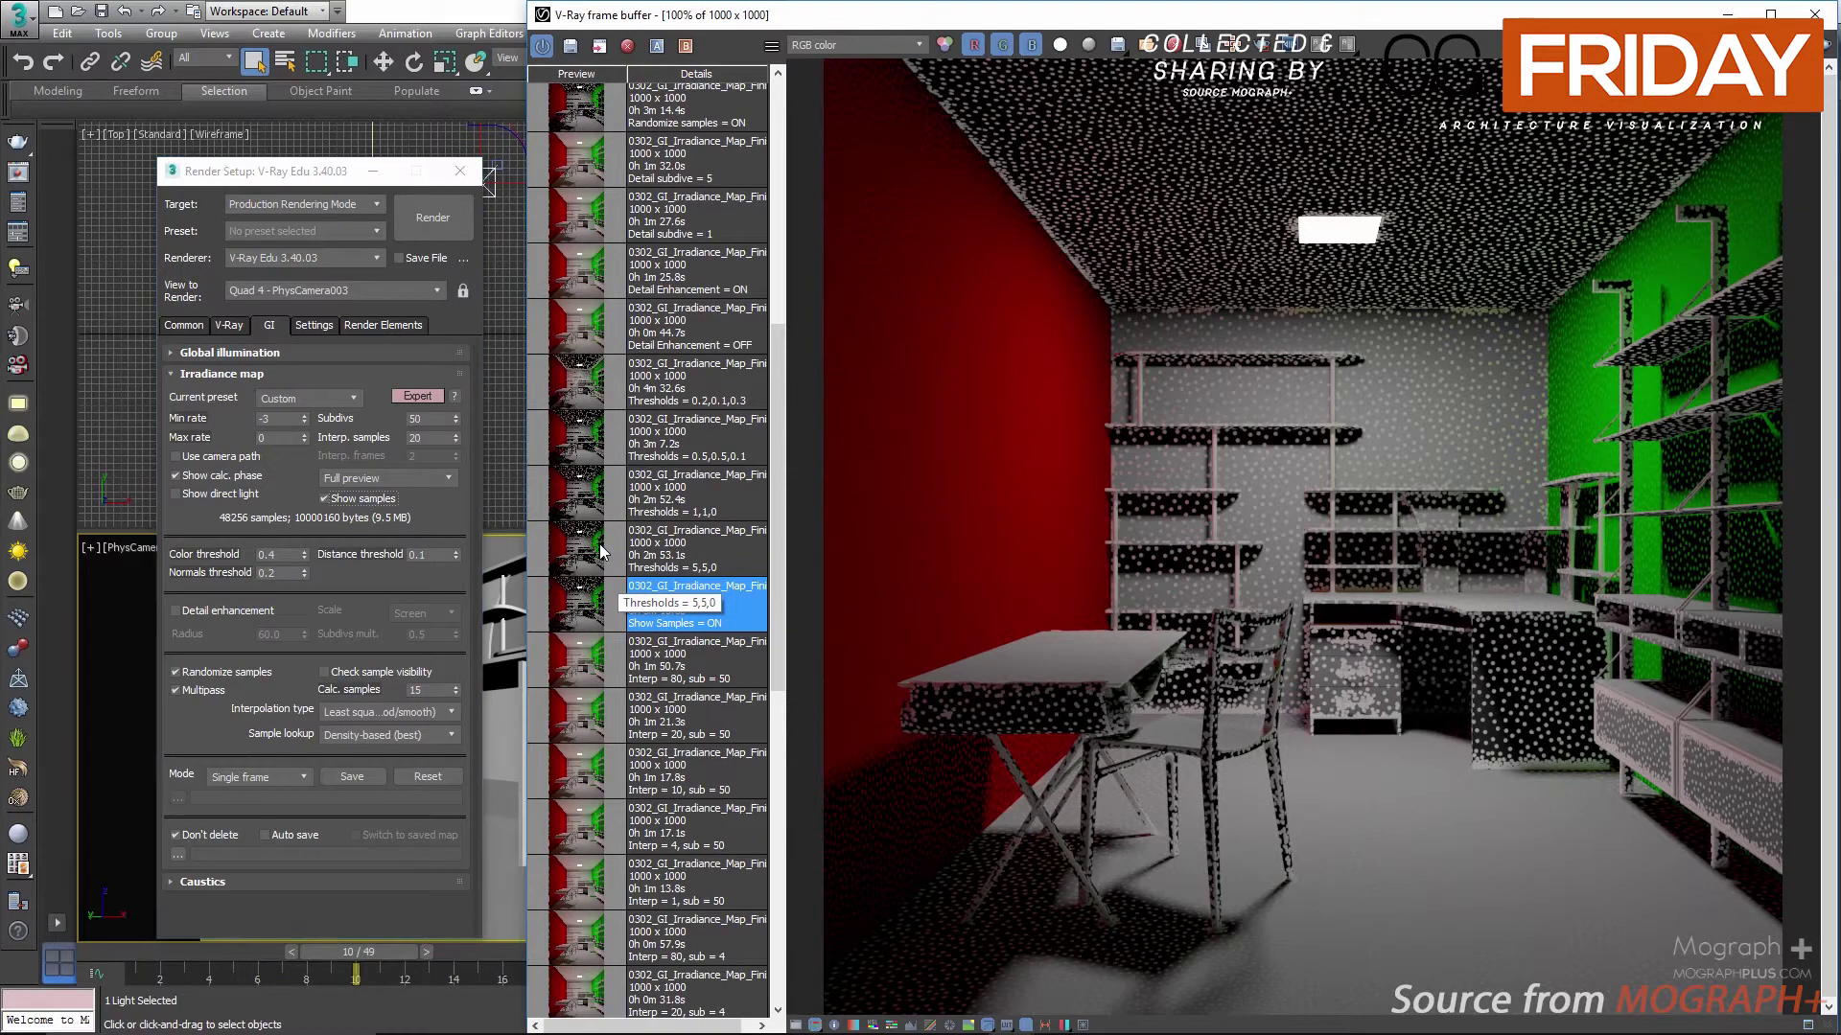
double_click(602, 547)
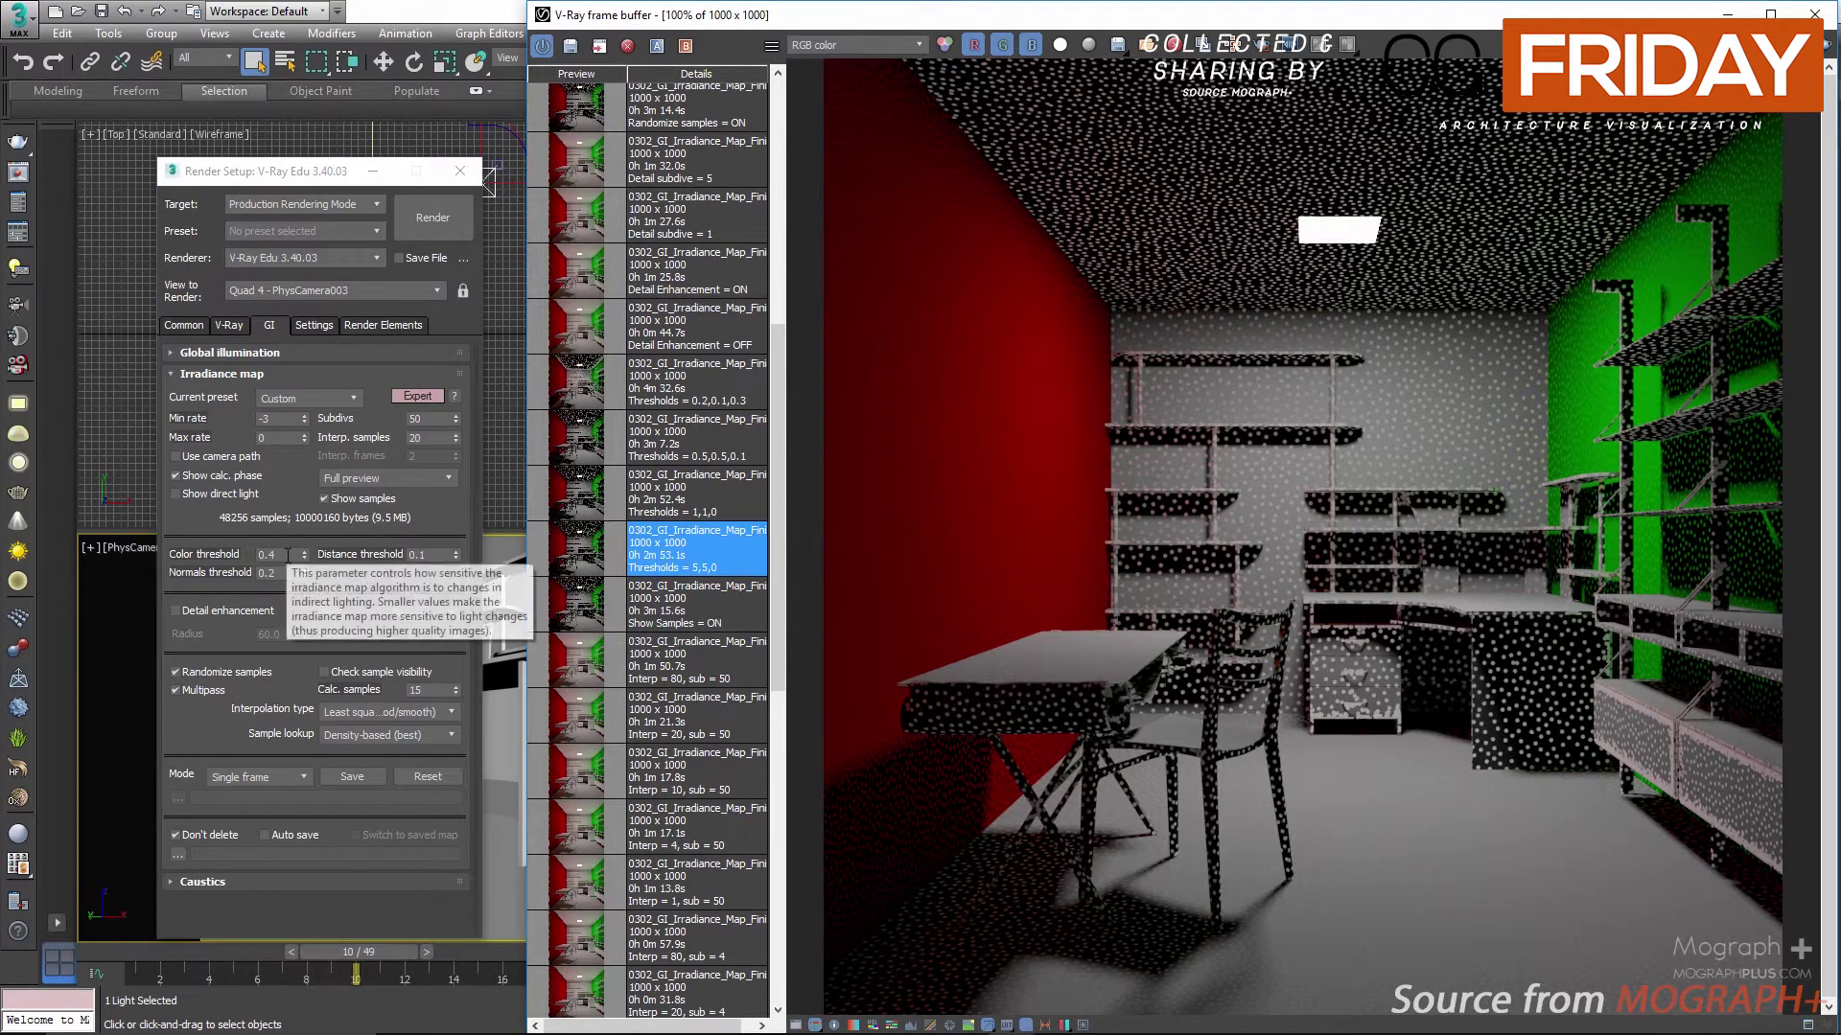
double_click(273, 555)
text(5)
key(Tab)
text(5)
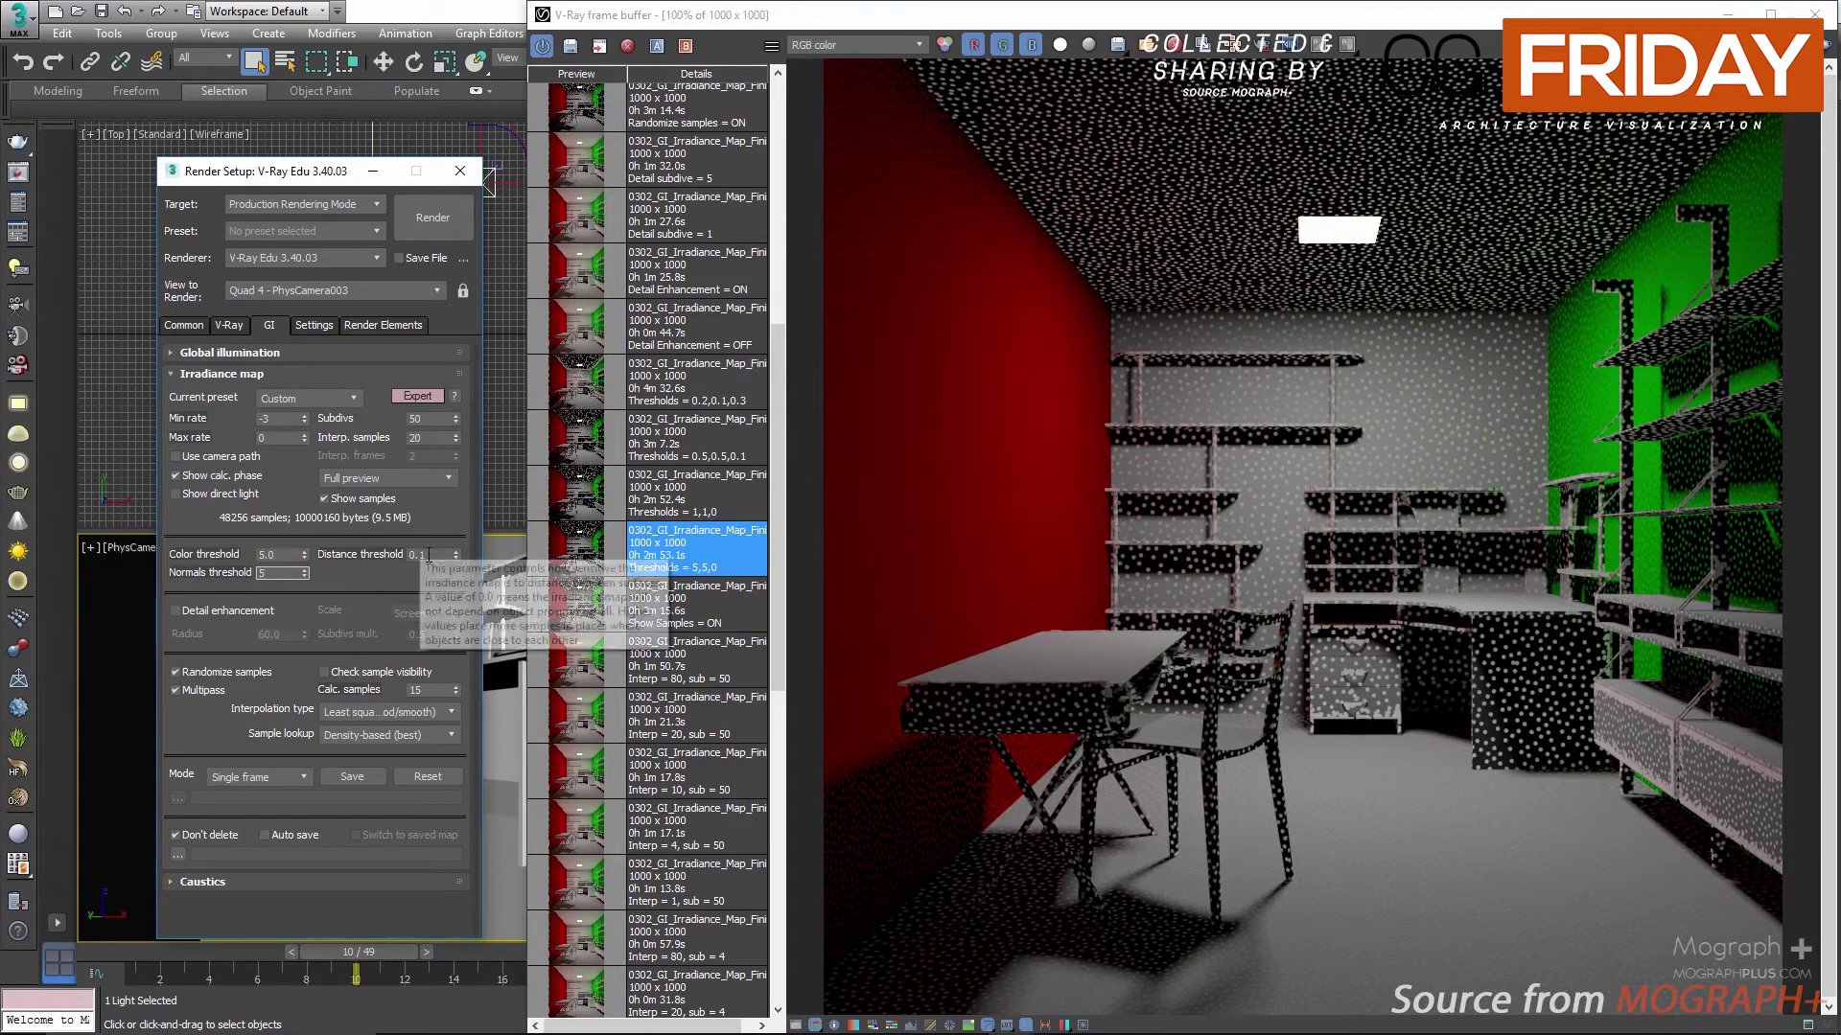
key(Tab)
text(0)
key(Tab)
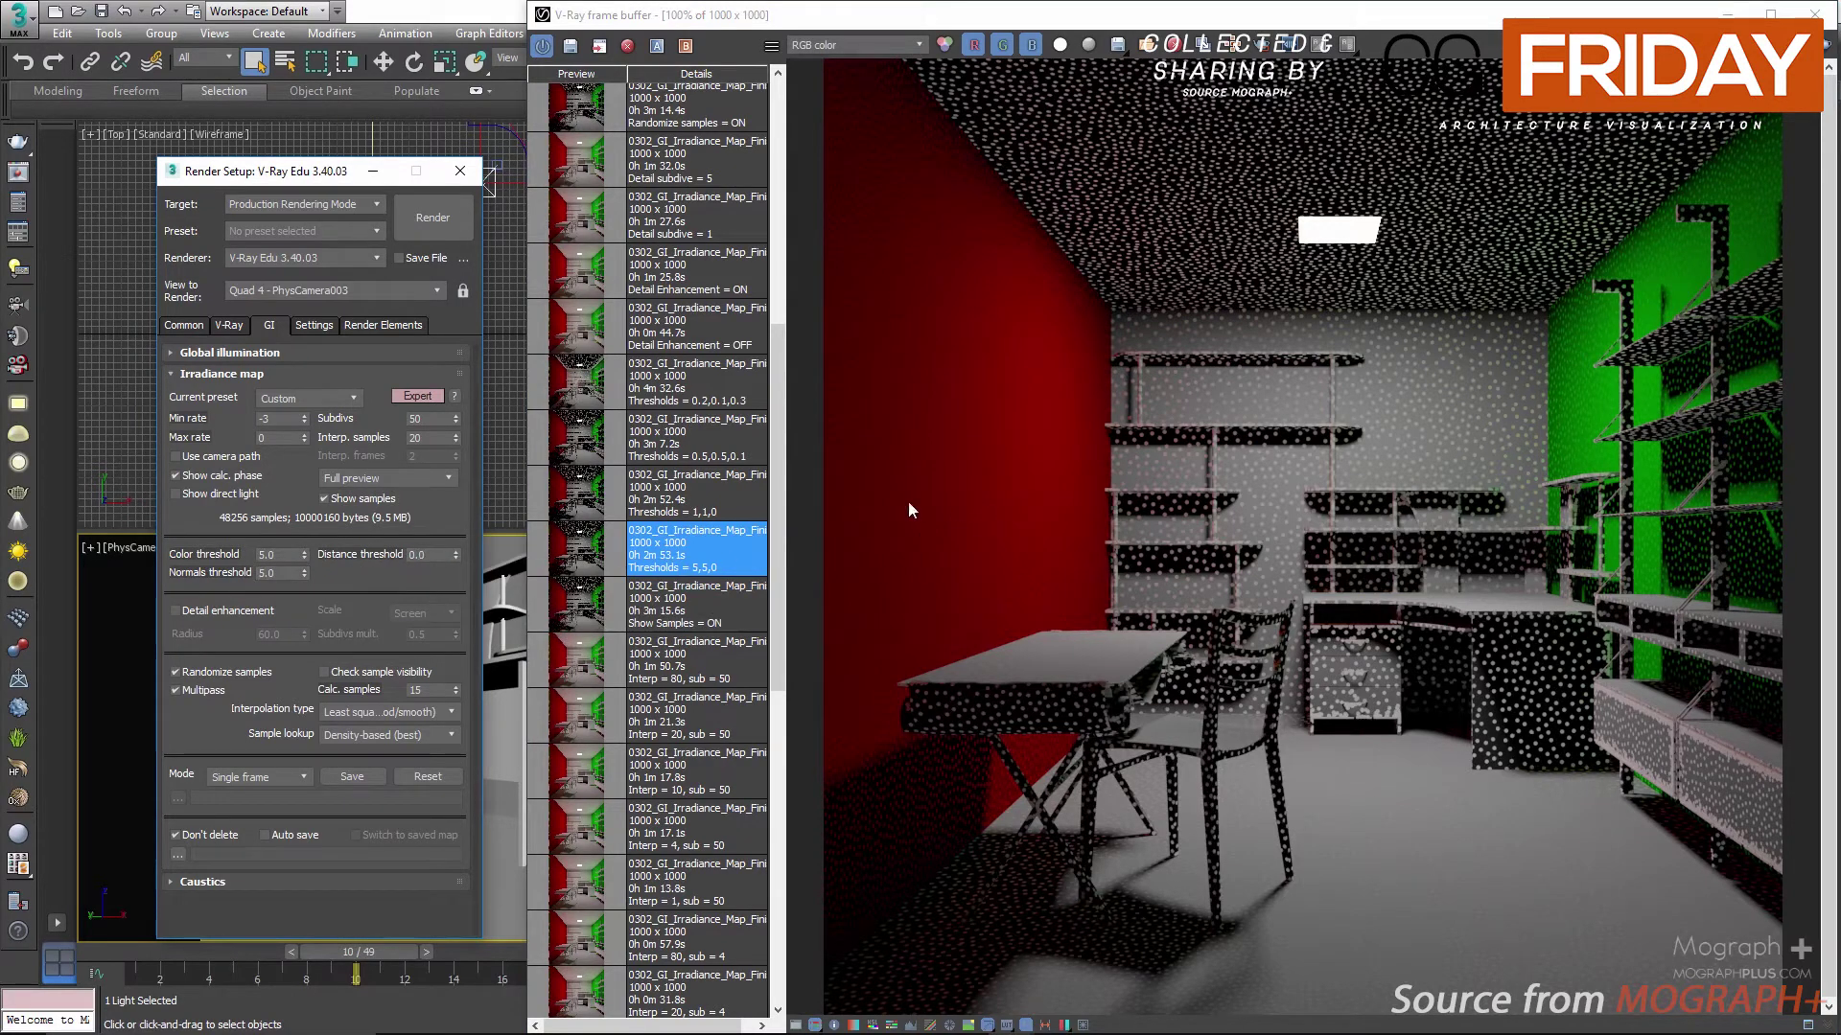
Step: Examine the sample distribution on the chair legs, shelving and ceiling corner in the "Thresholds = 5,5,0" render
double_click(589, 560)
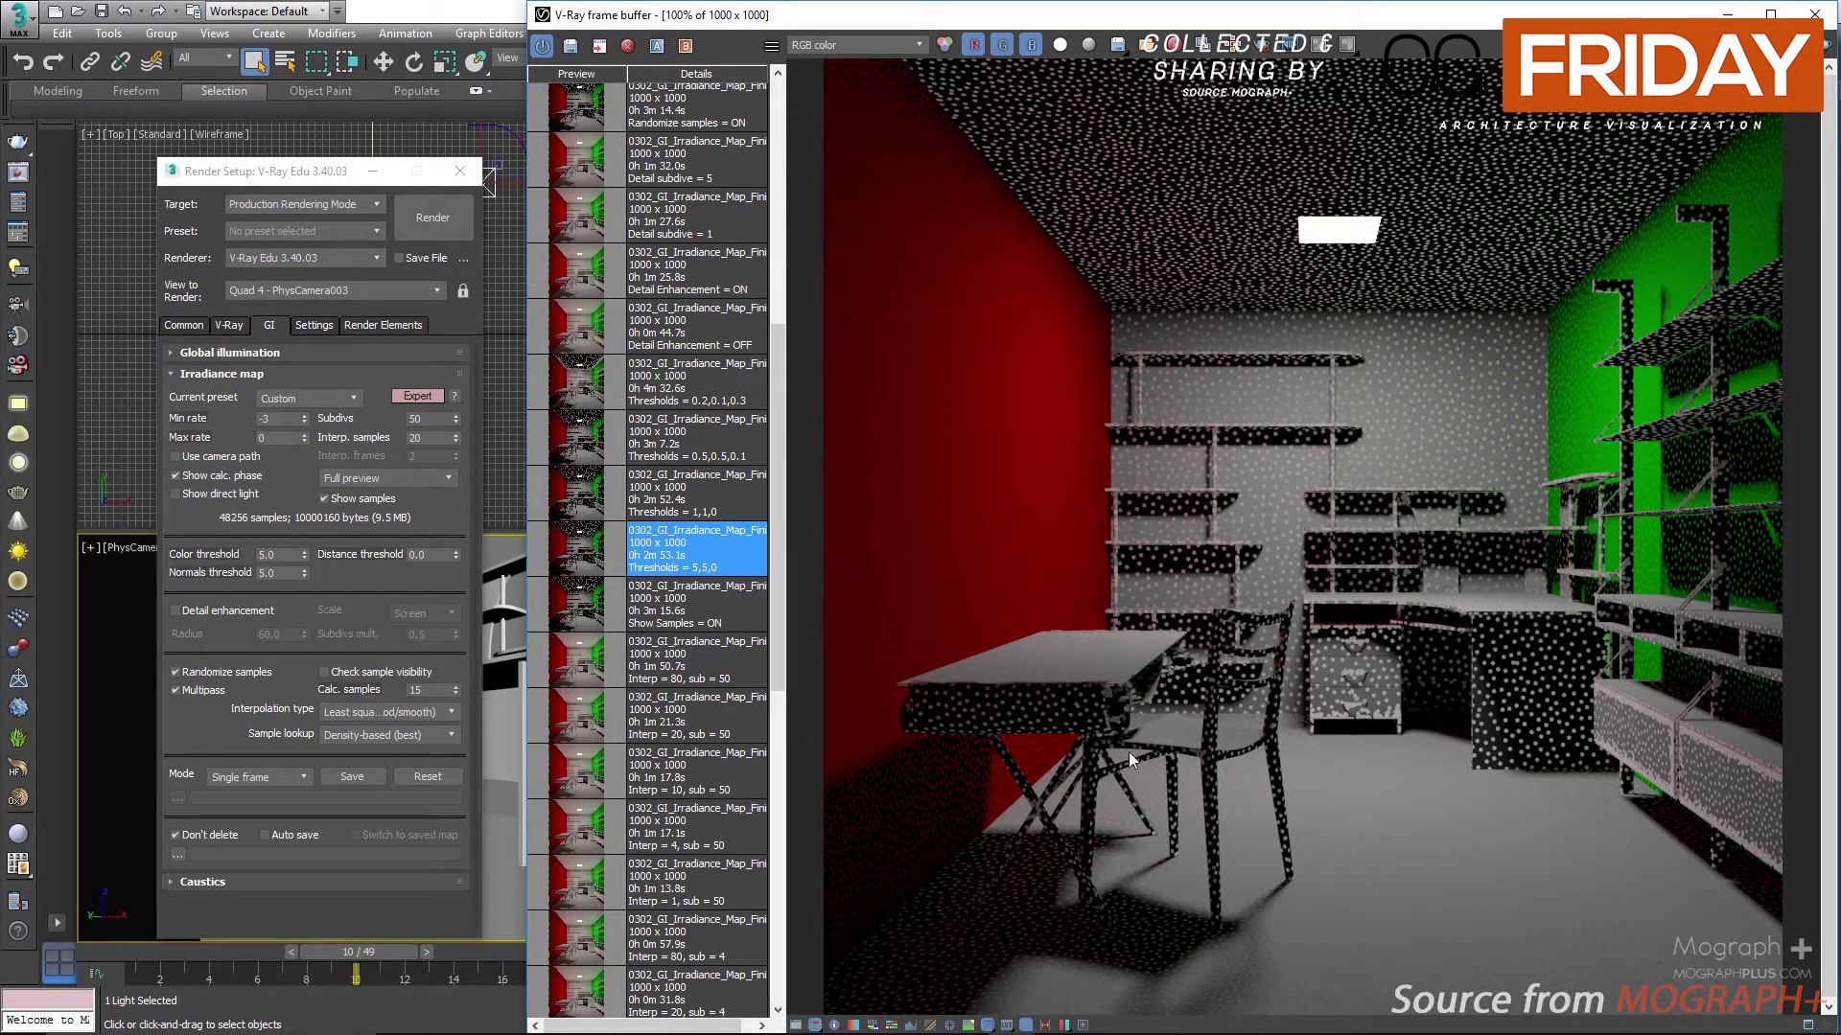
scroll(1129, 752, up, 4)
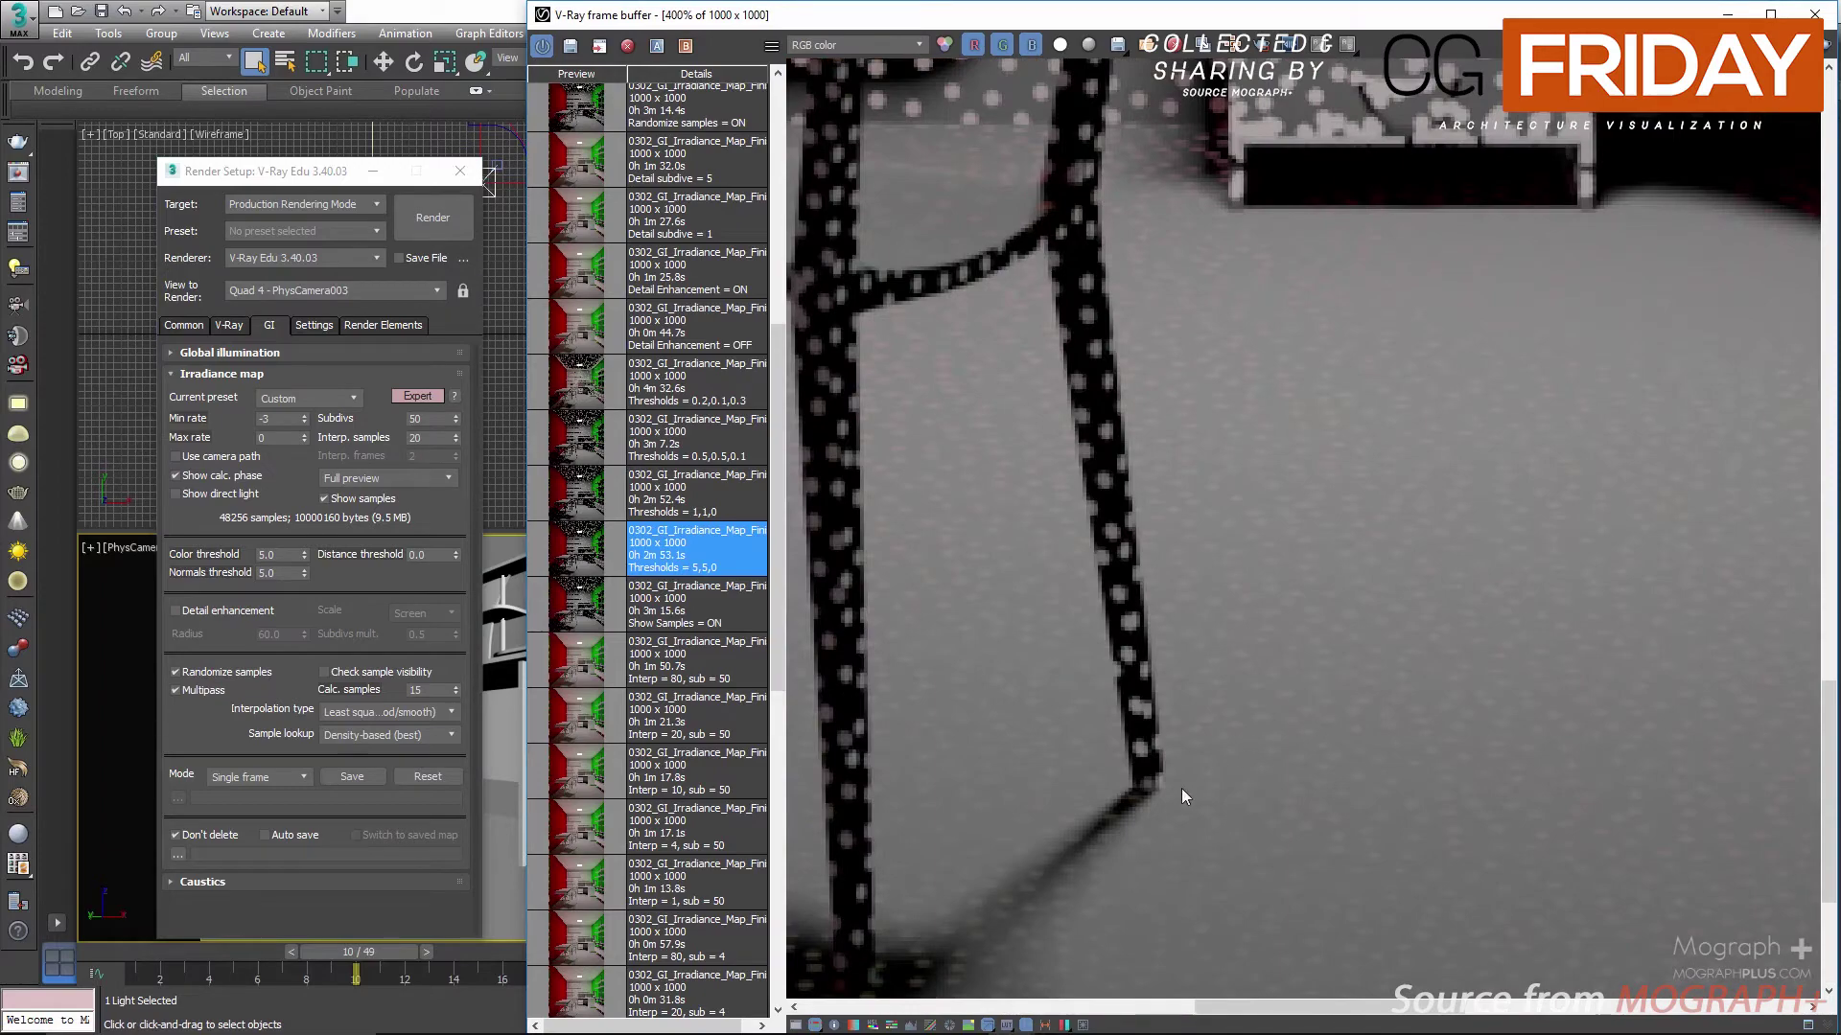
middle_drag(1181, 788, 1359, 560)
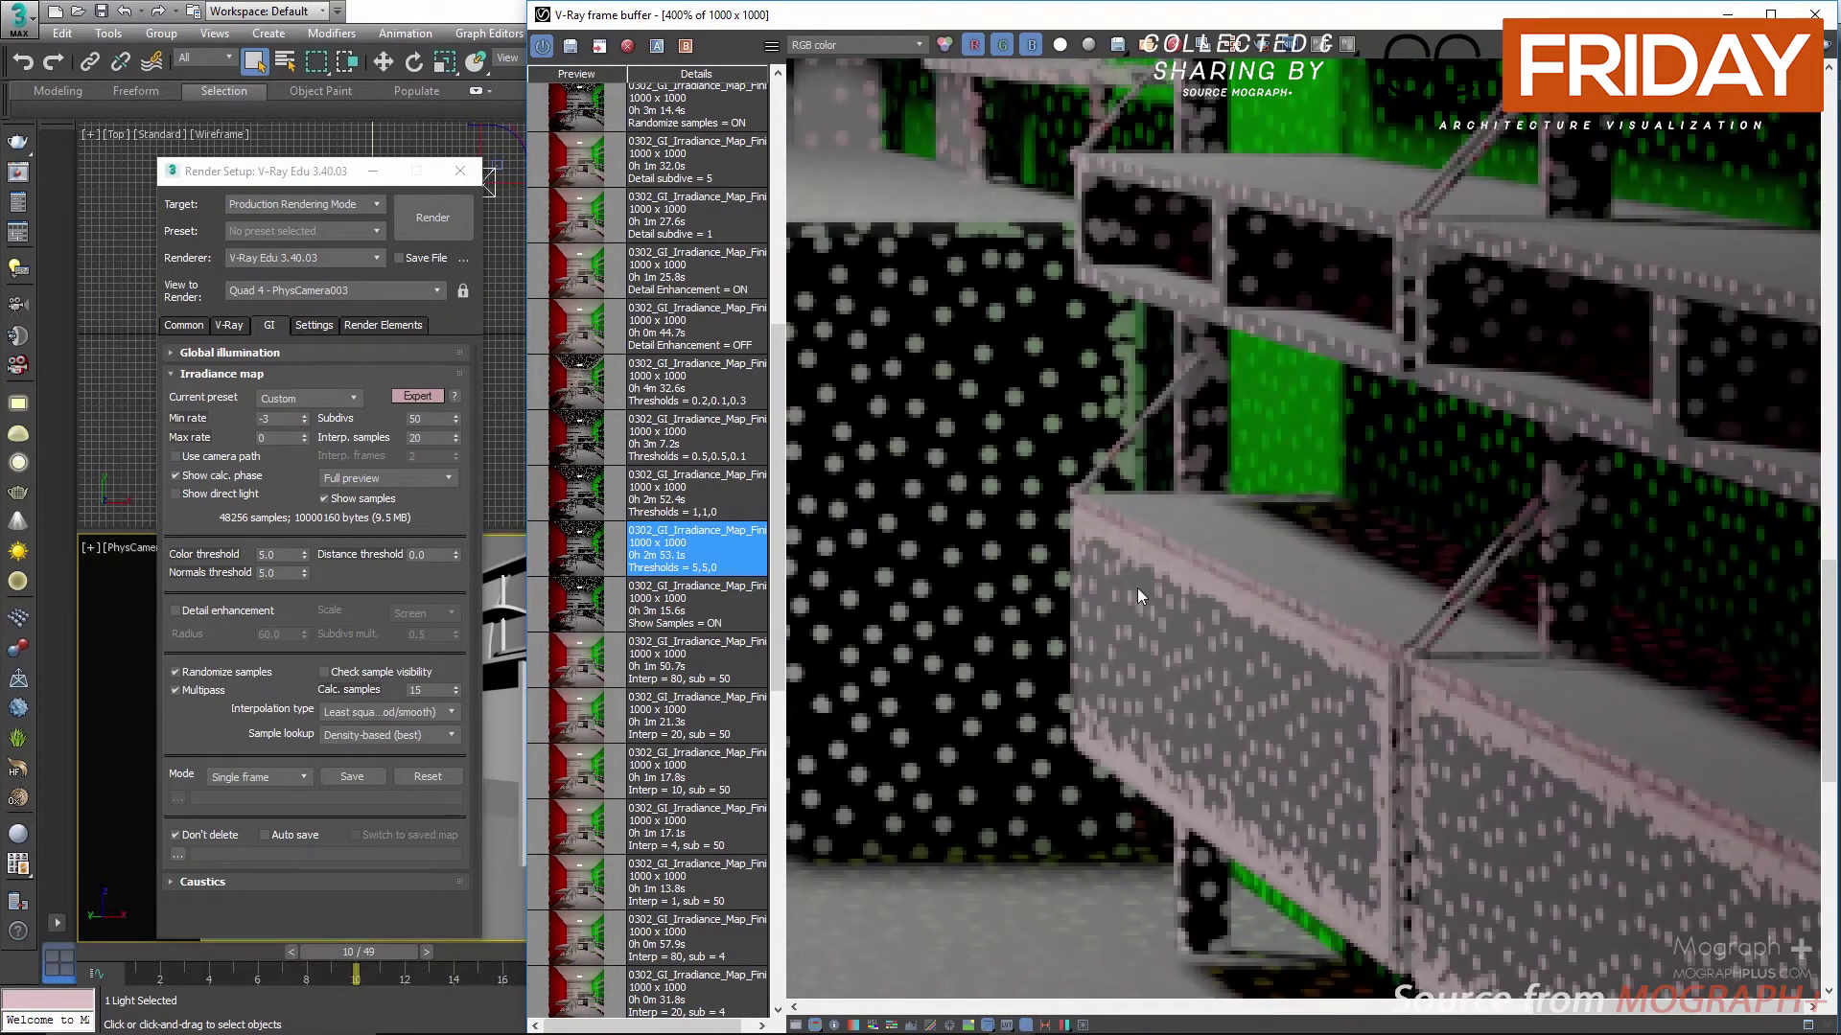
middle_drag(1137, 589, 1256, 318)
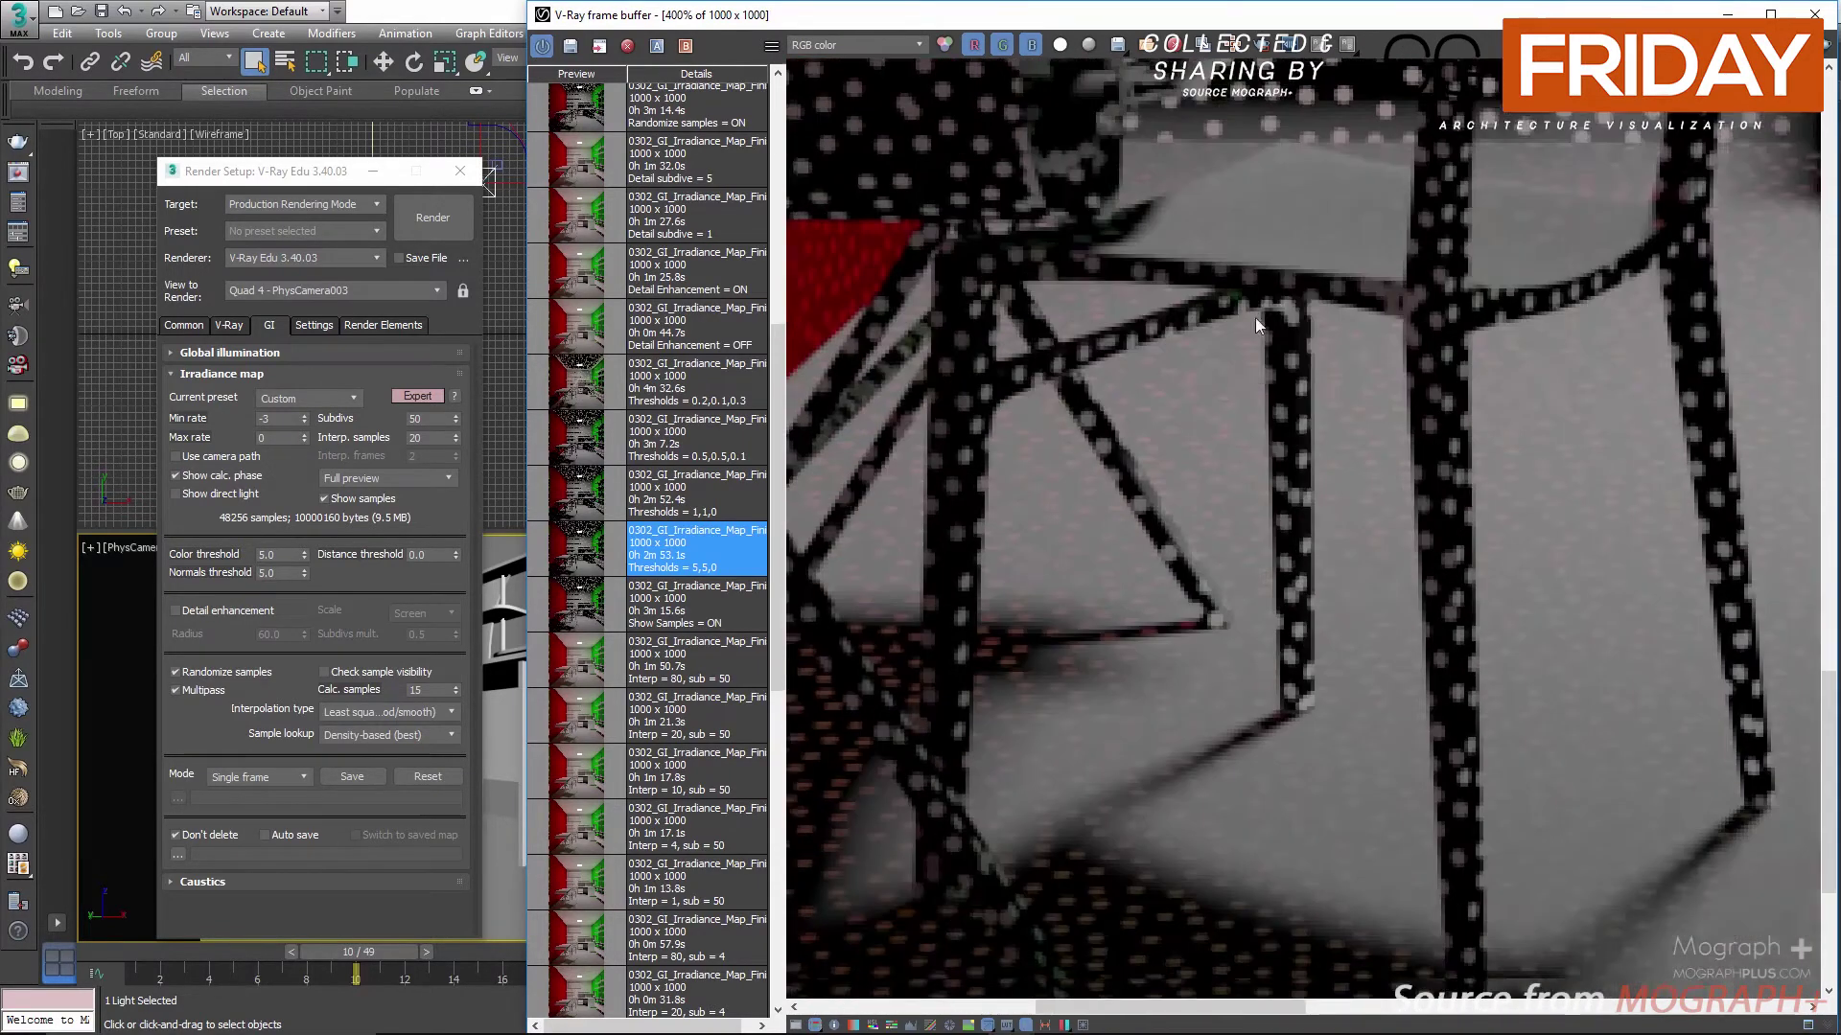
scroll(1027, 682, down, 3)
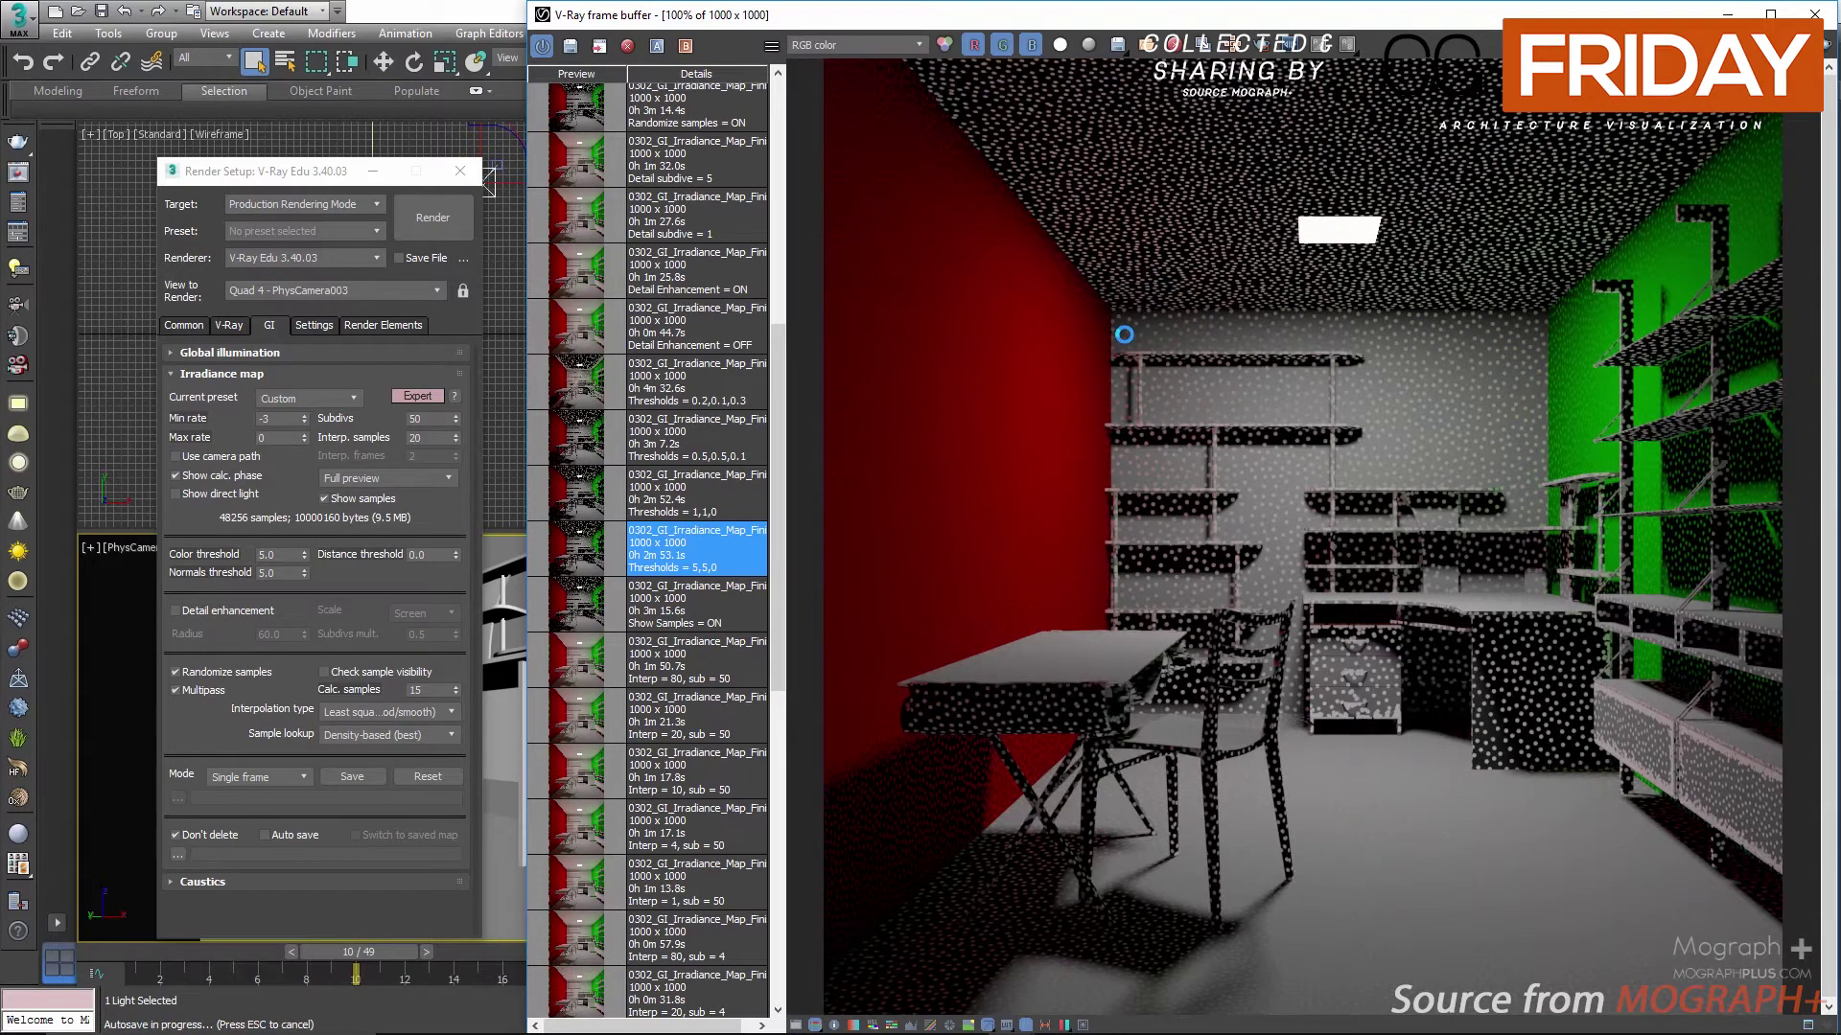
scroll(1124, 335, up, 2)
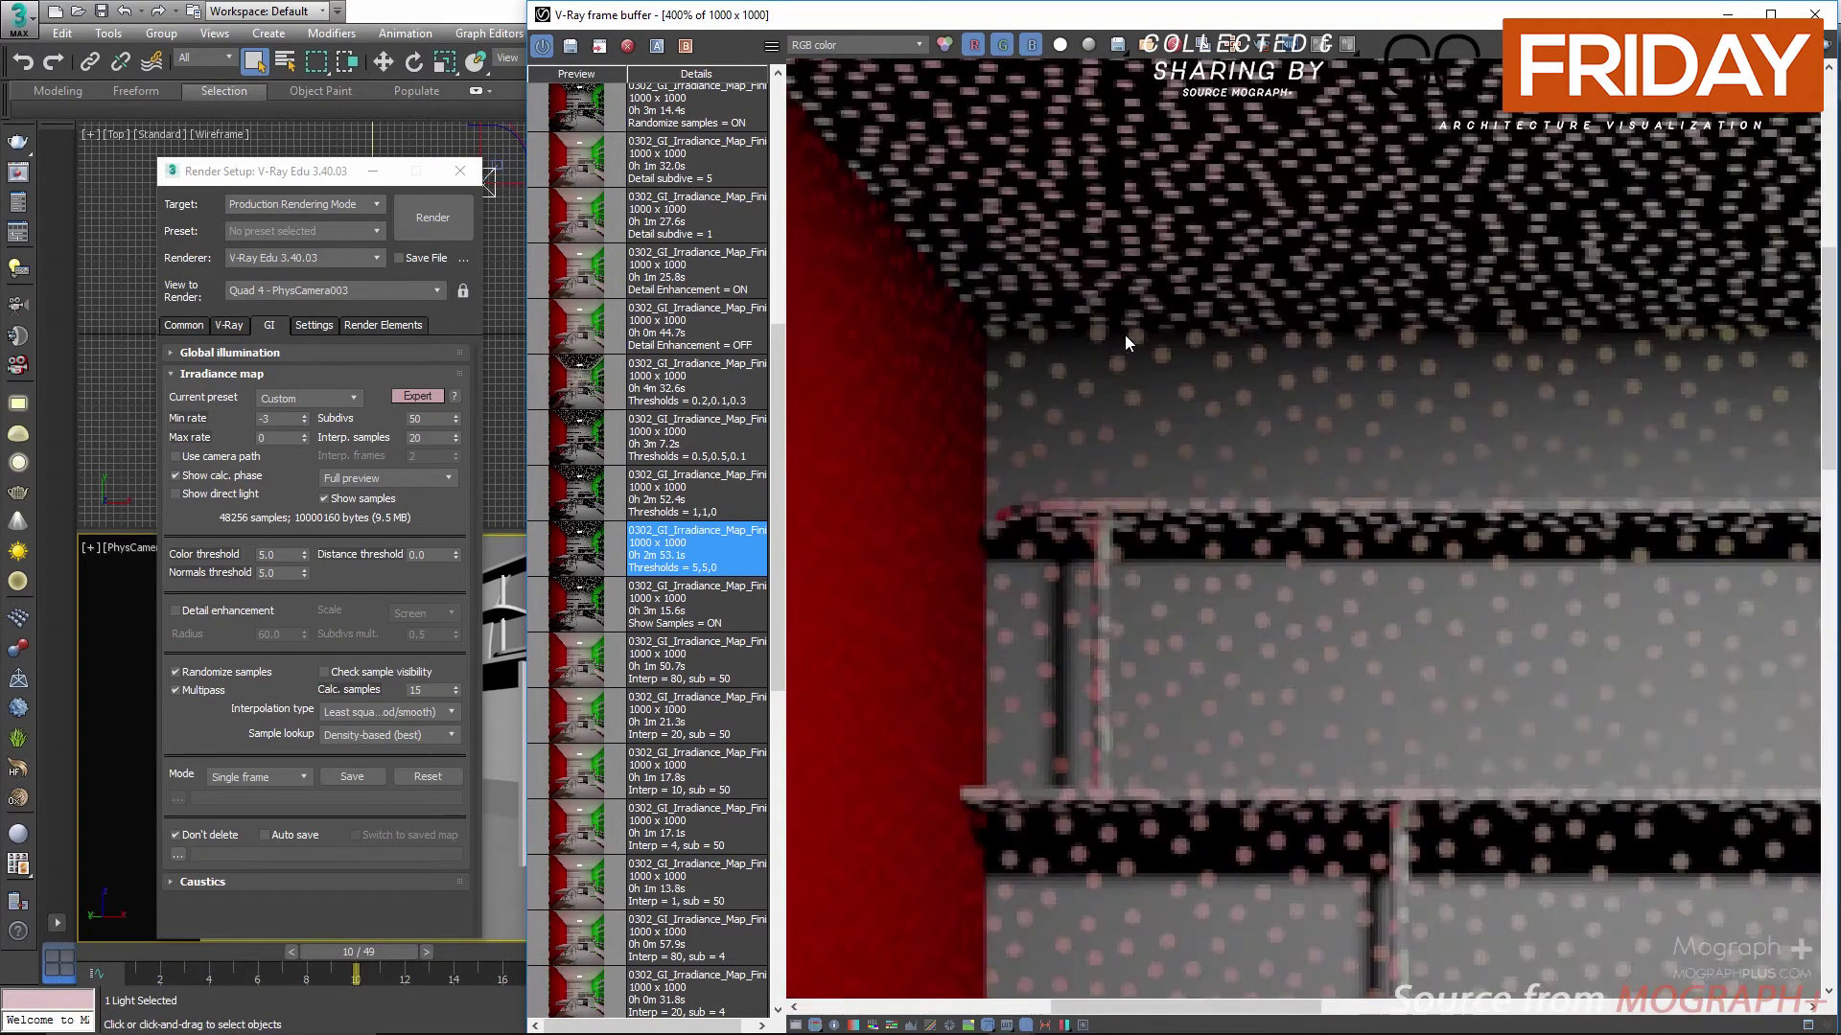
scroll(1125, 335, down, 2)
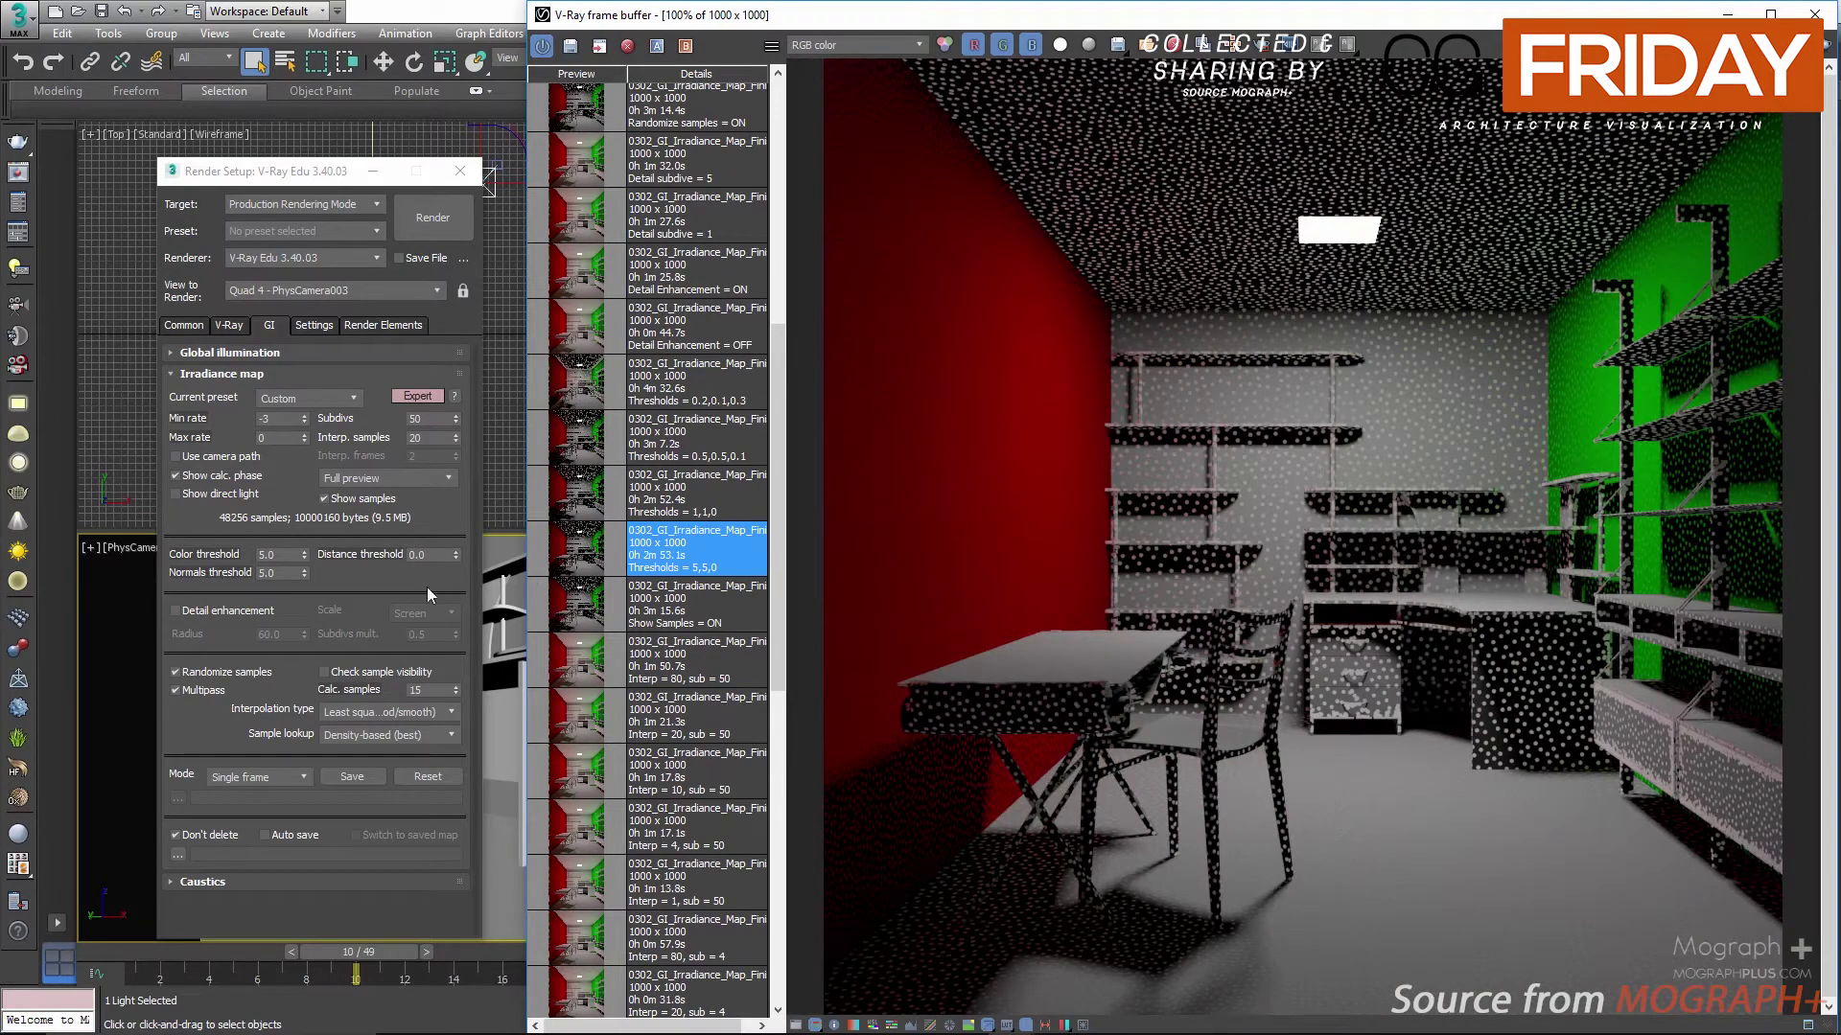
Step: Set the irradiance map's Color threshold and Normals threshold both to 1
double_click(268, 554)
text(1)
key(Tab)
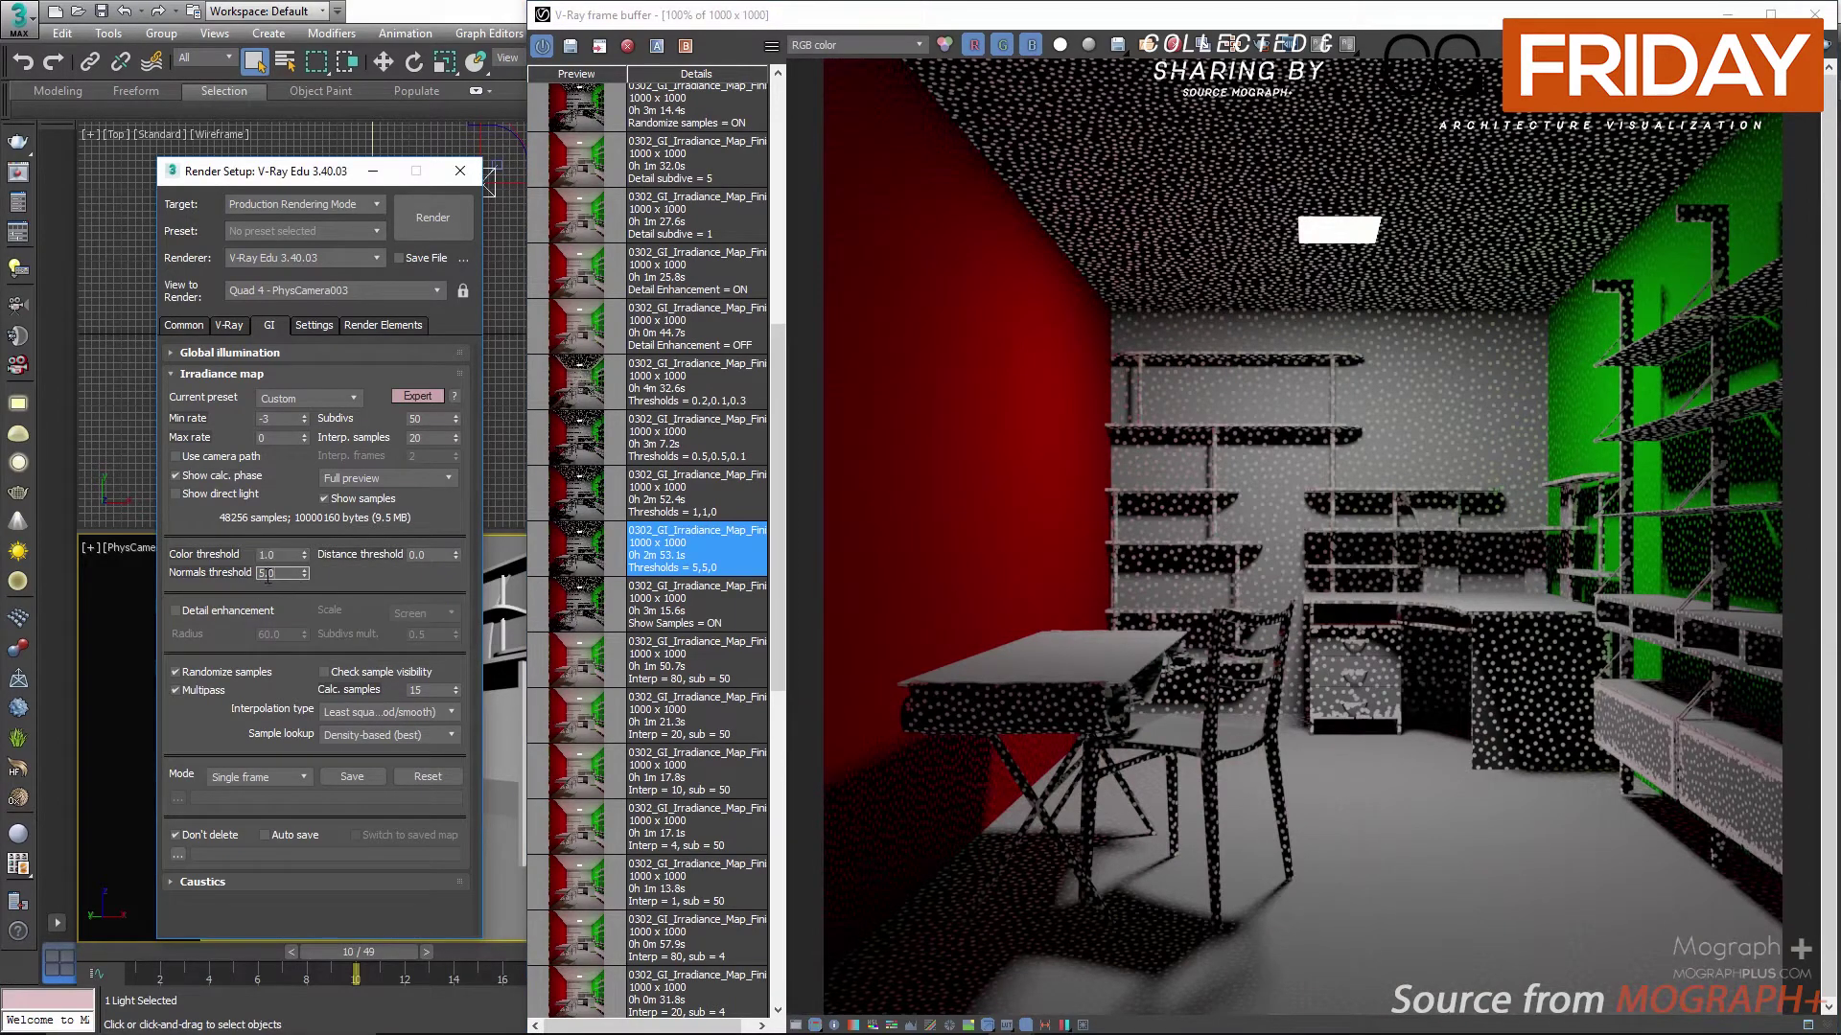
text(0)
key(BackSpace)
text(1)
key(Tab)
Step: Compare the saved renders noted "Thresholds = 1,1,0" and "Thresholds = 5,5,0" by alternating between them in the history
click(579, 503)
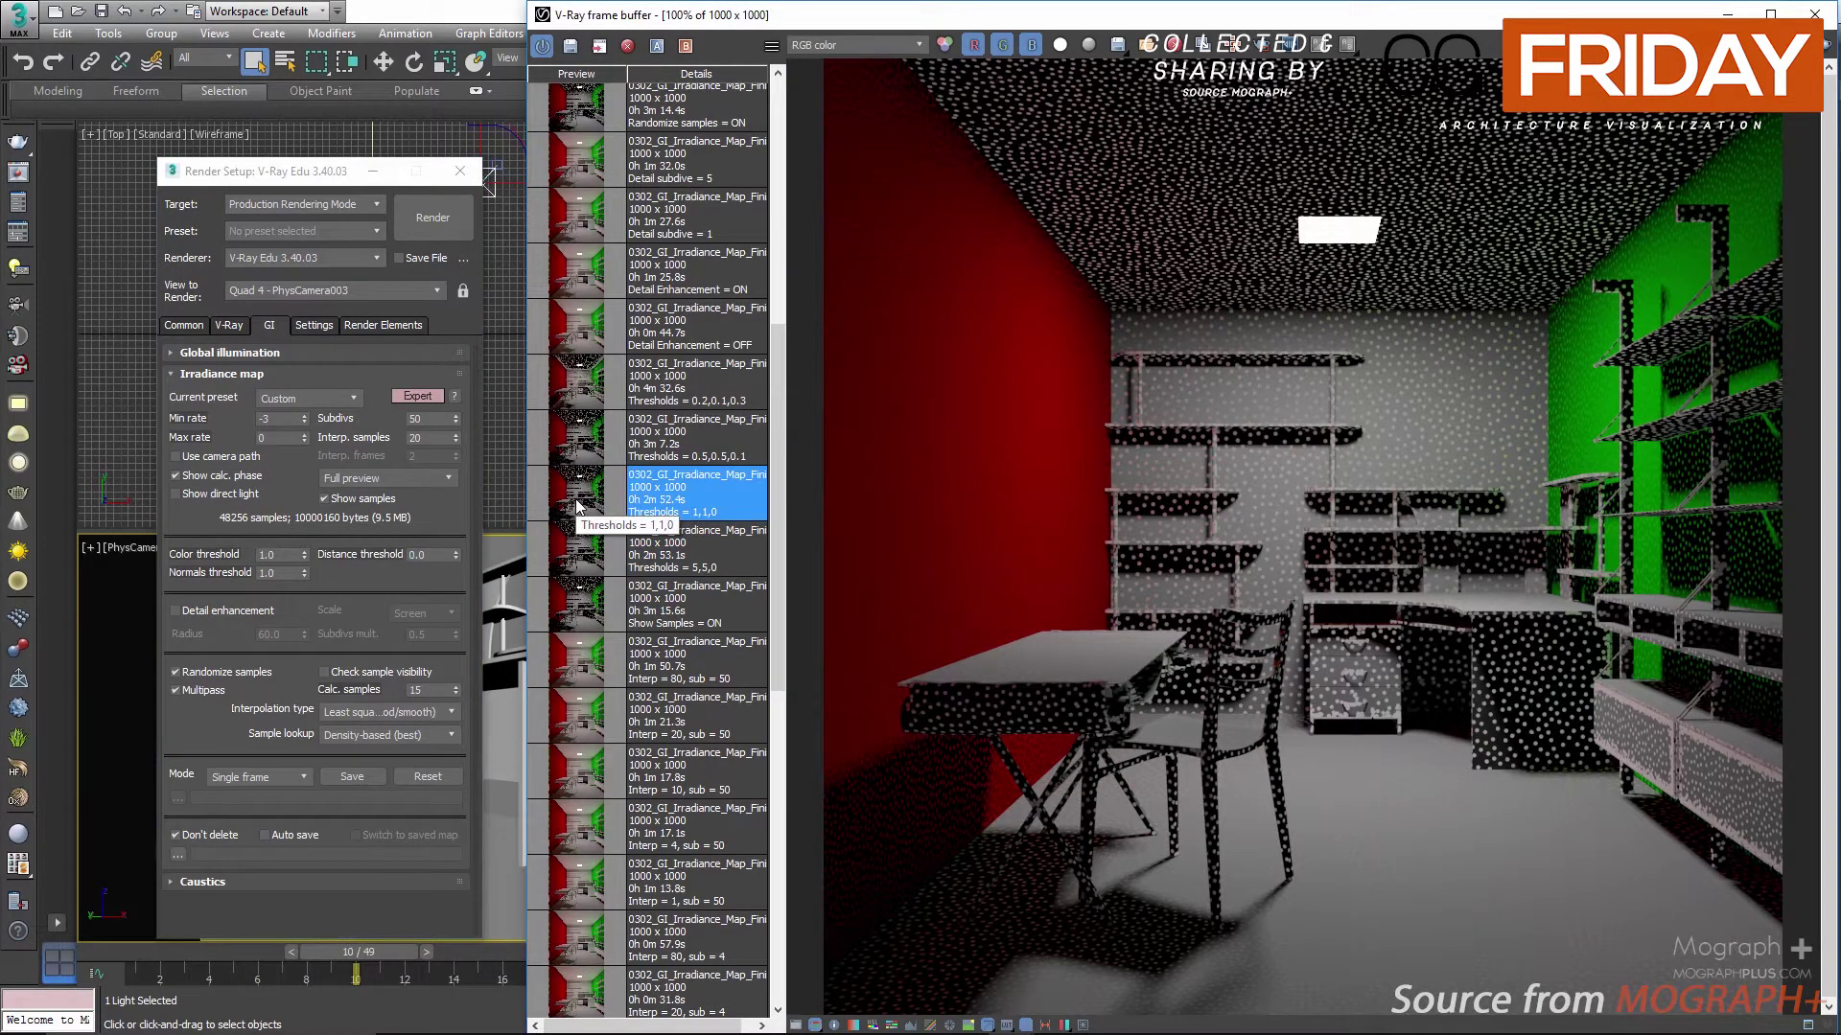
click(580, 535)
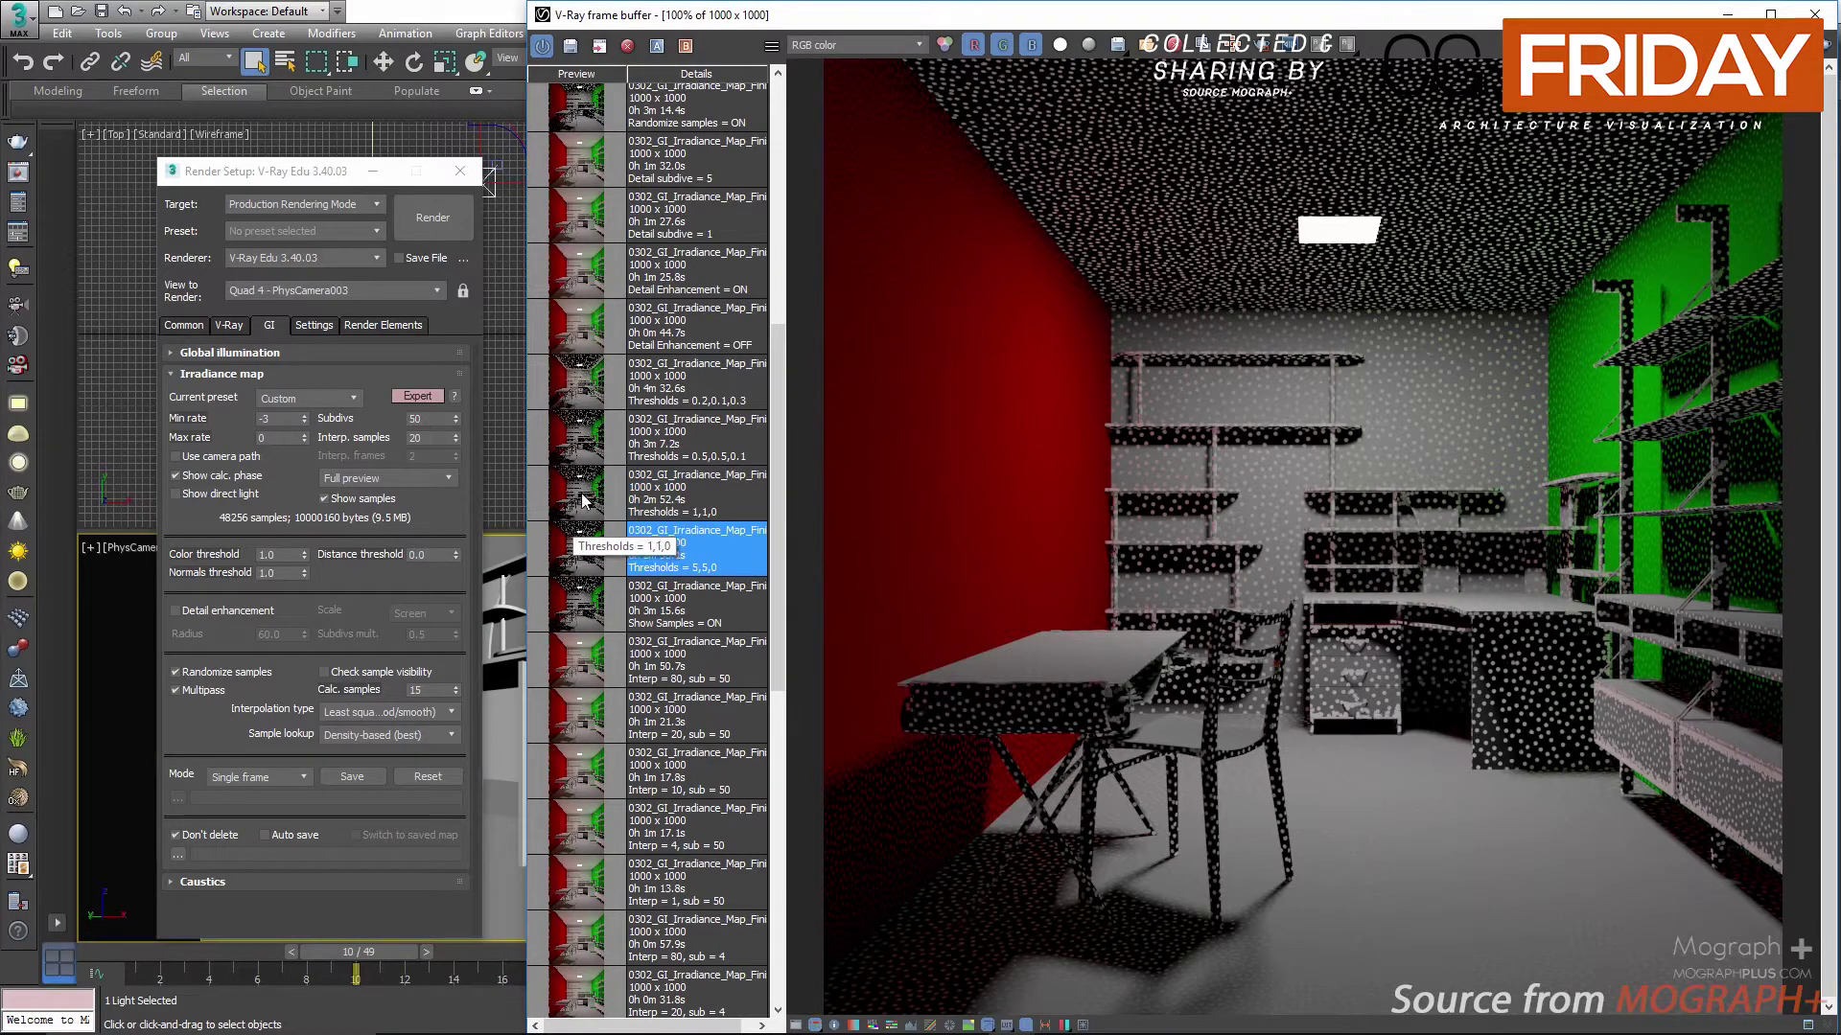
click(582, 499)
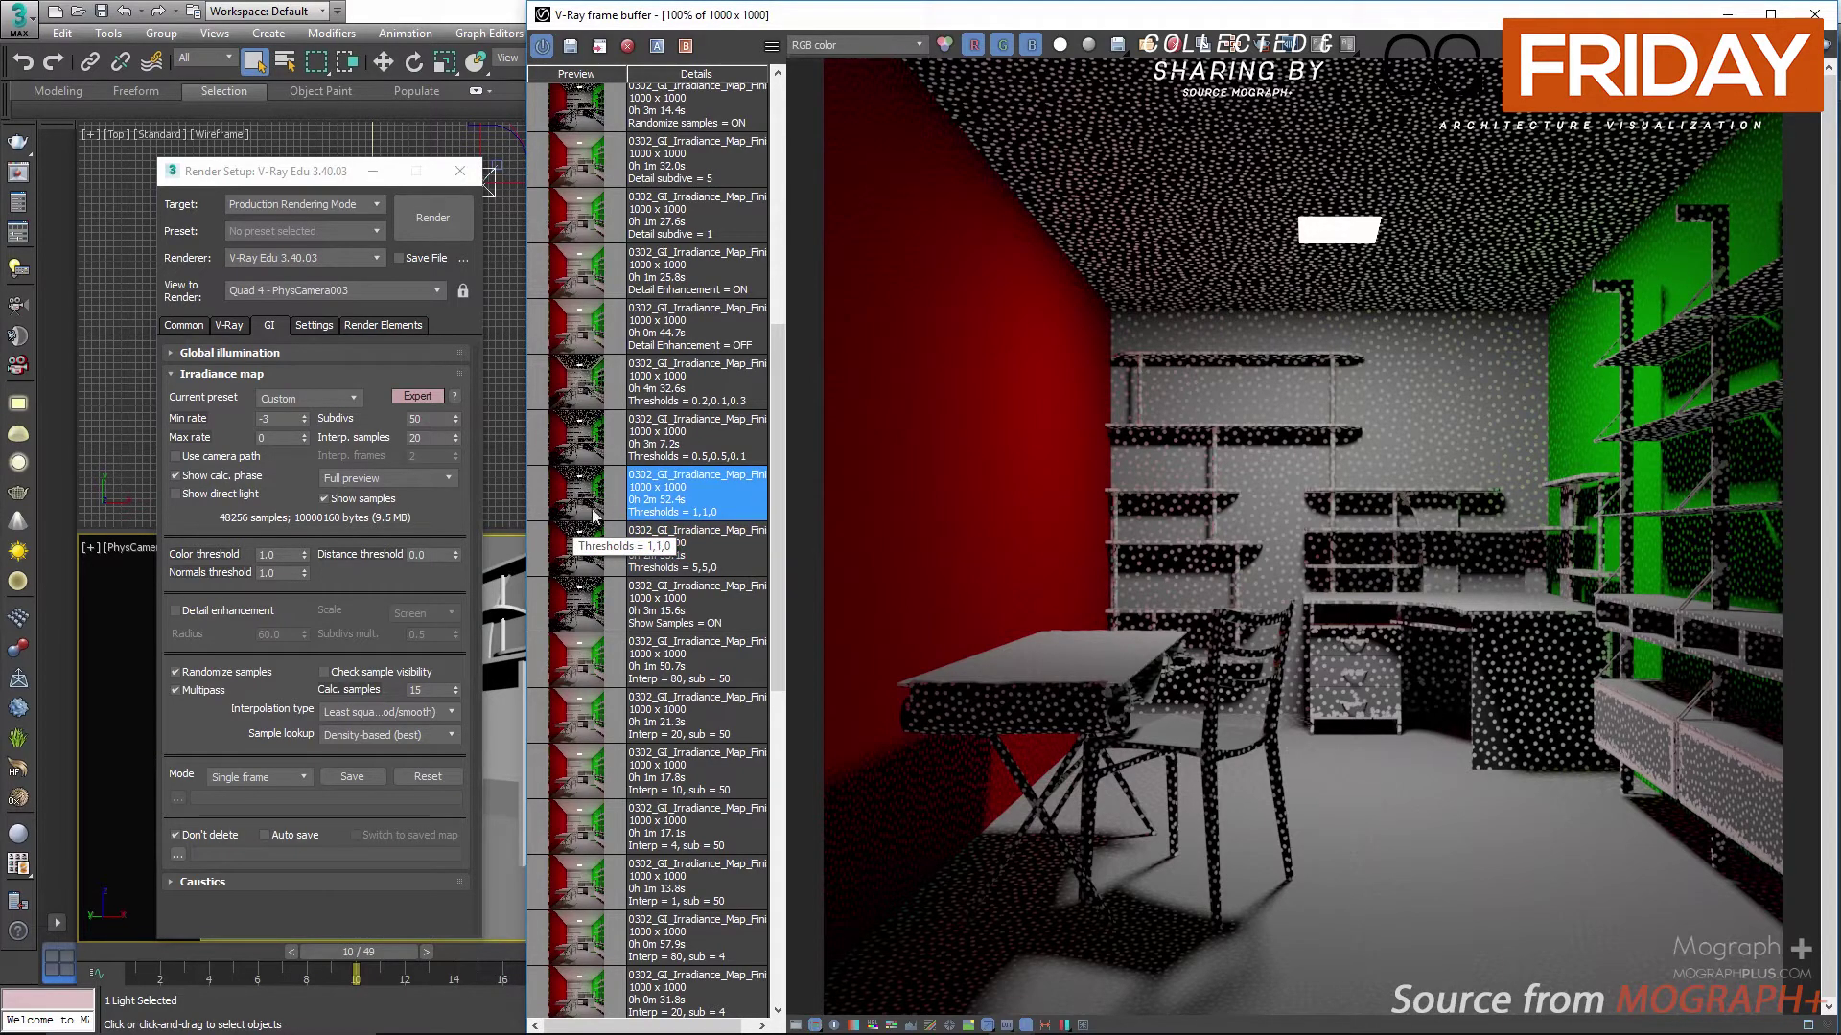
Step: Set Color threshold to 0.5, Normals threshold to 0.5 and Distance threshold to 0.1 for the irradiance map
double_click(276, 554)
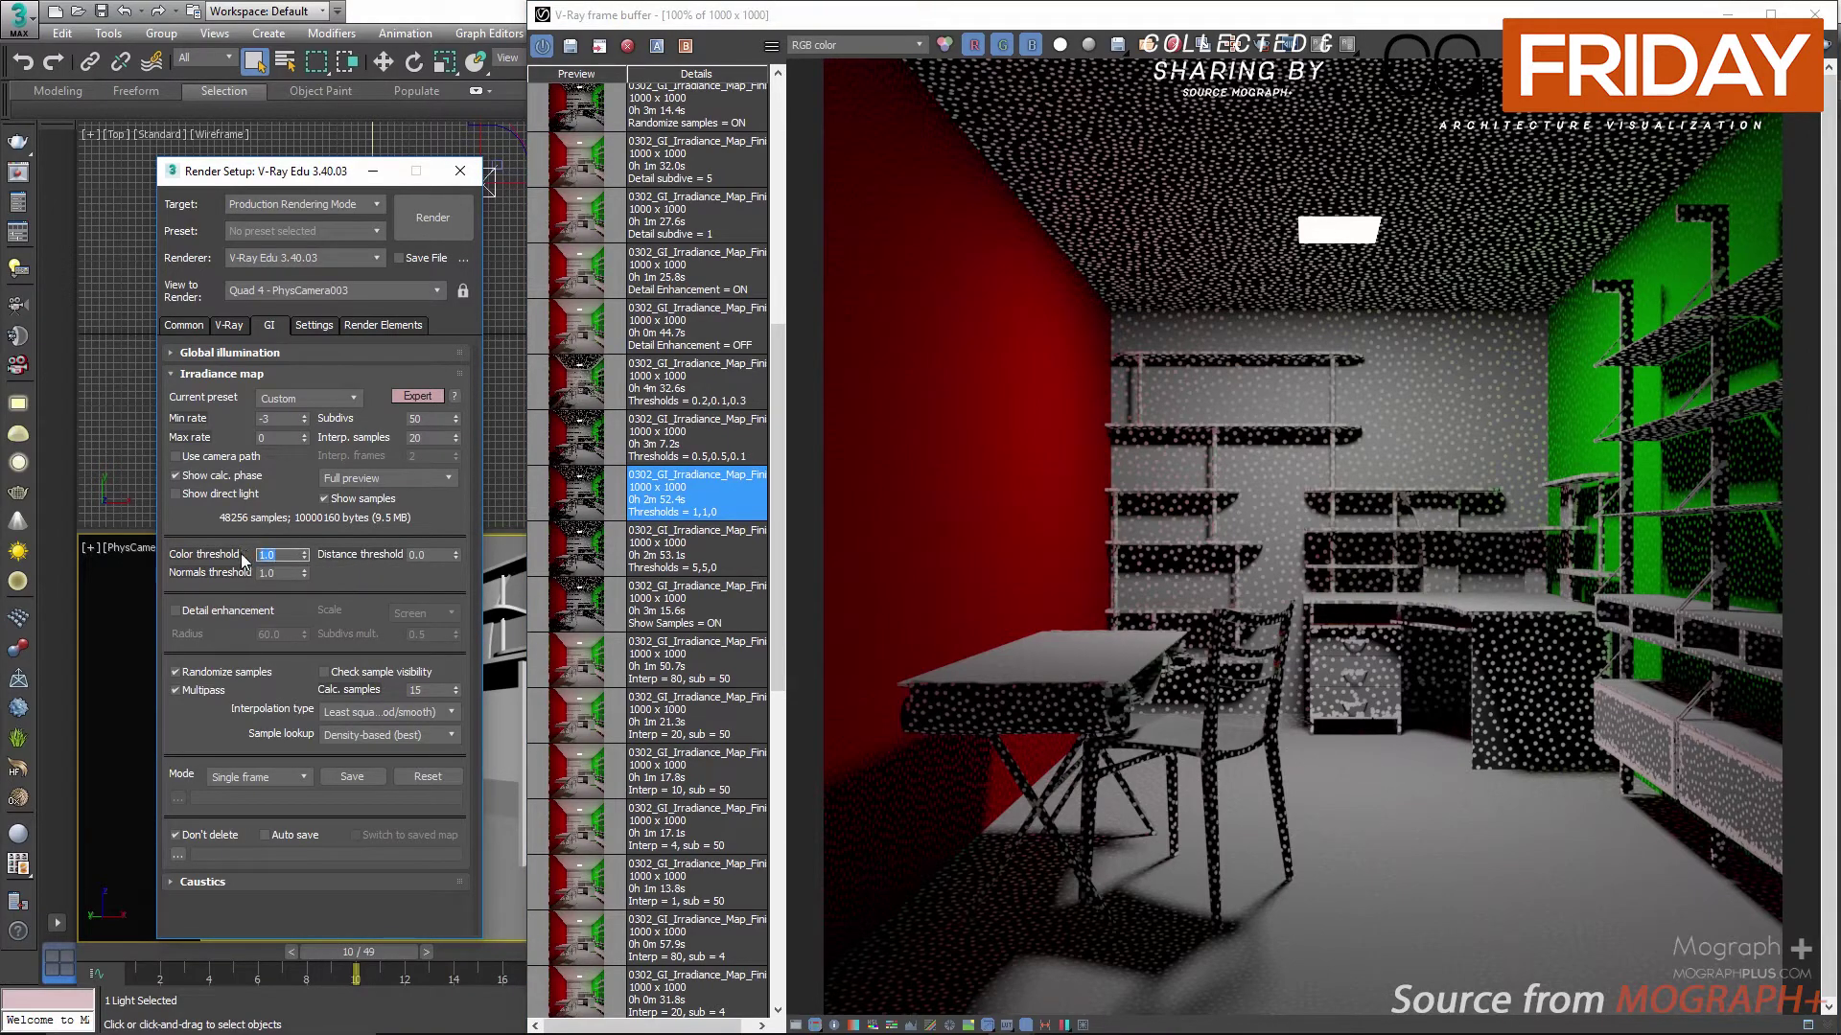
text(0.5)
key(Tab)
text(.5)
double_click(428, 554)
text(.1)
Step: Load the saved render noted "Thresholds = 0.5,0.5,0.1" and look closely at the samples around the back wall shelves
click(583, 446)
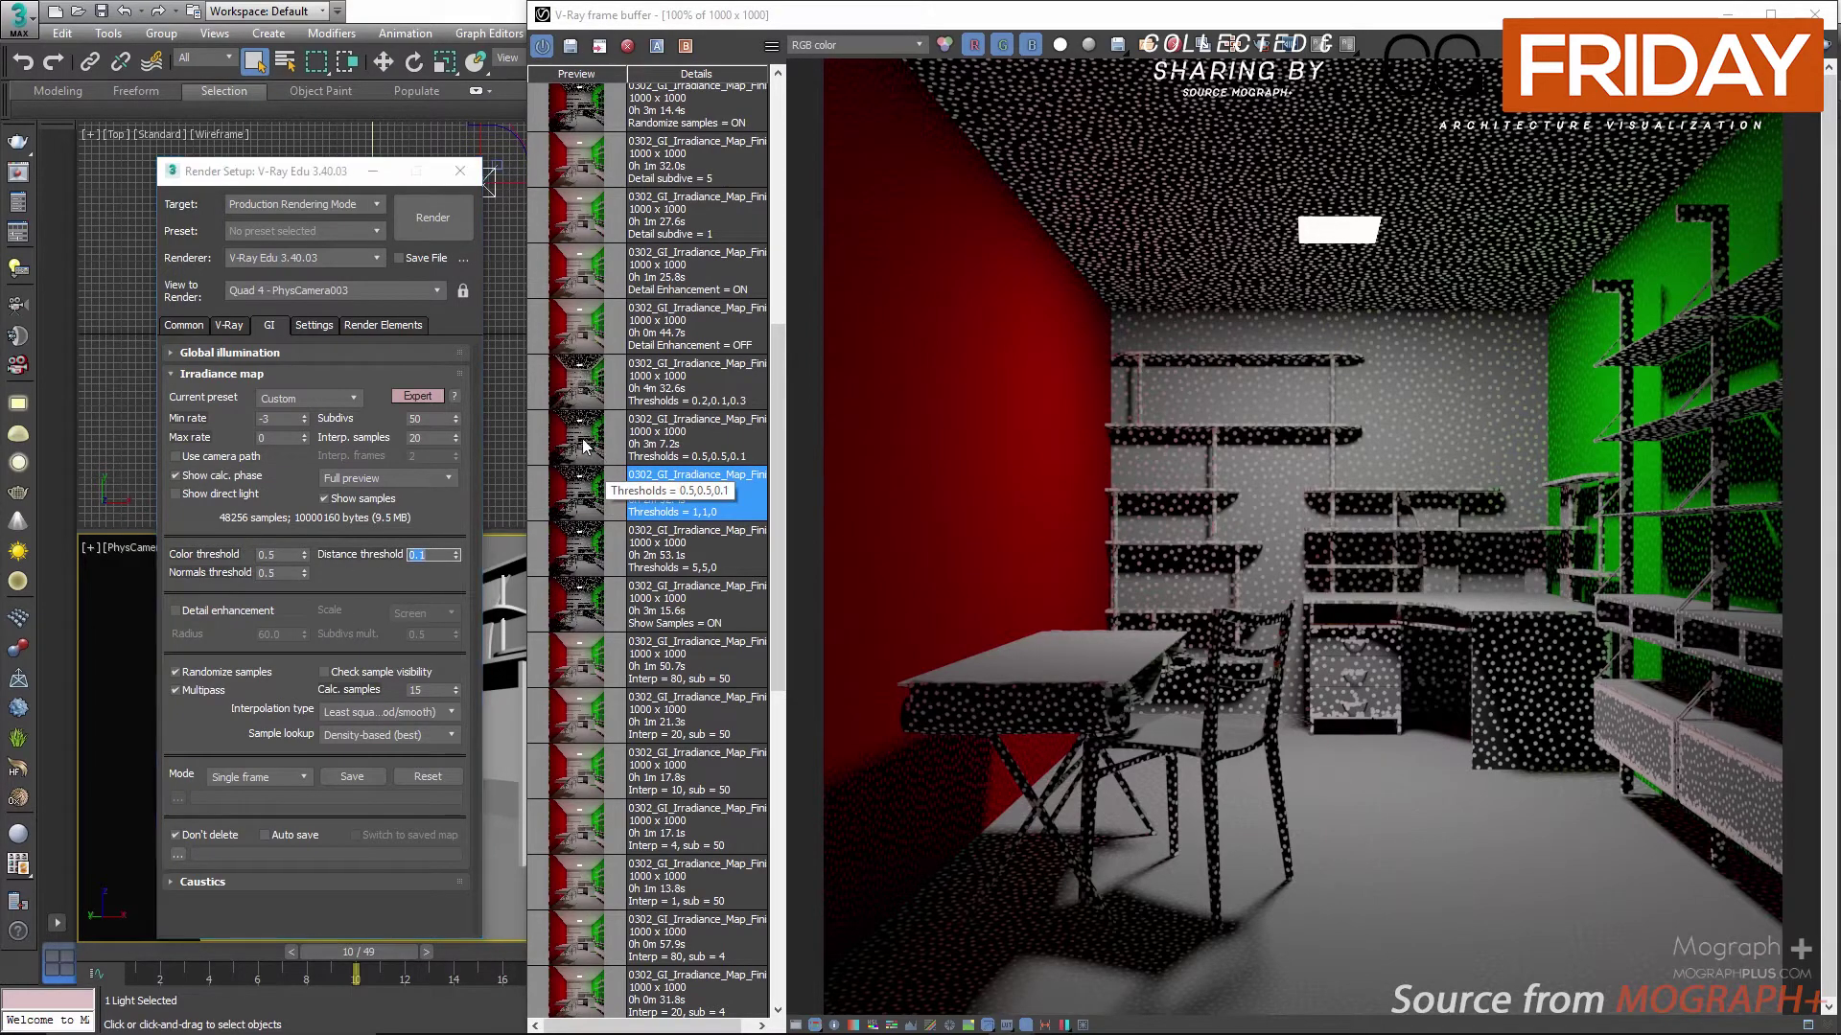
double_click(583, 445)
scroll(1097, 307, up, 3)
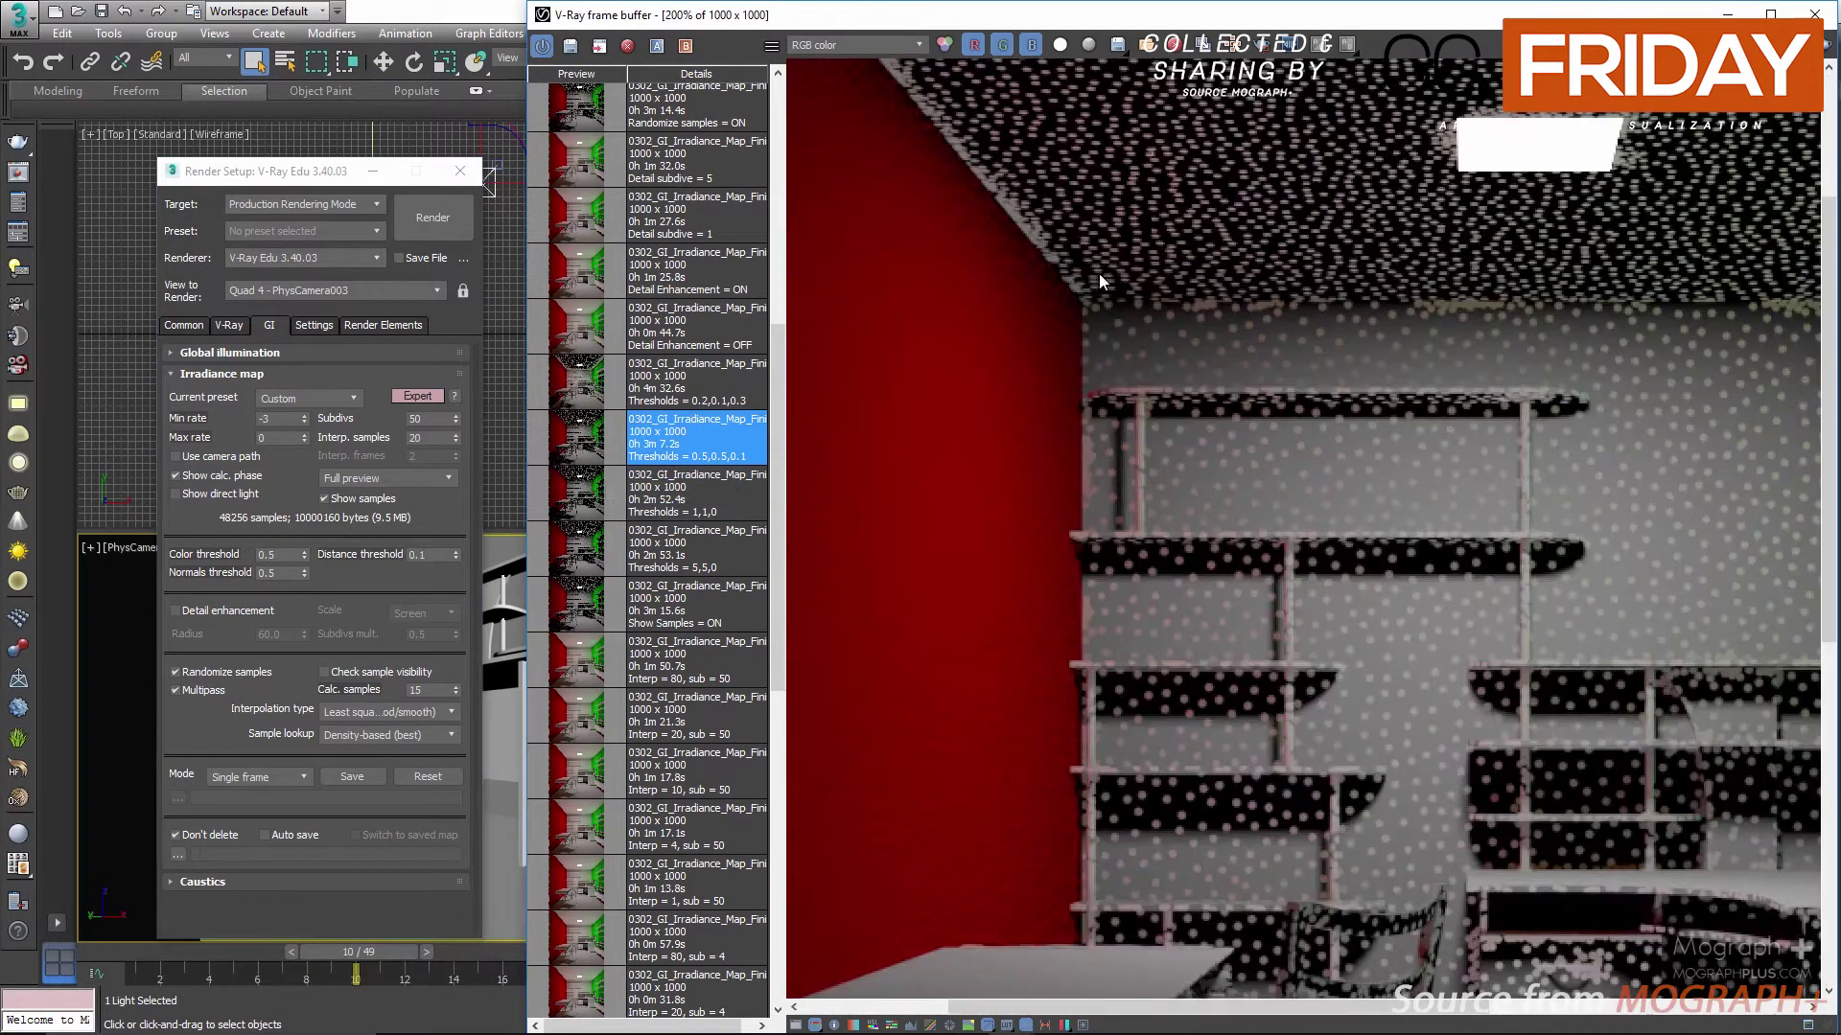
Step: Examine the samples around the chair legs, then load the saved render noted "Thresholds = 0.2,0.1,0.3"
scroll(1331, 331, down, 3)
scroll(1158, 797, up, 6)
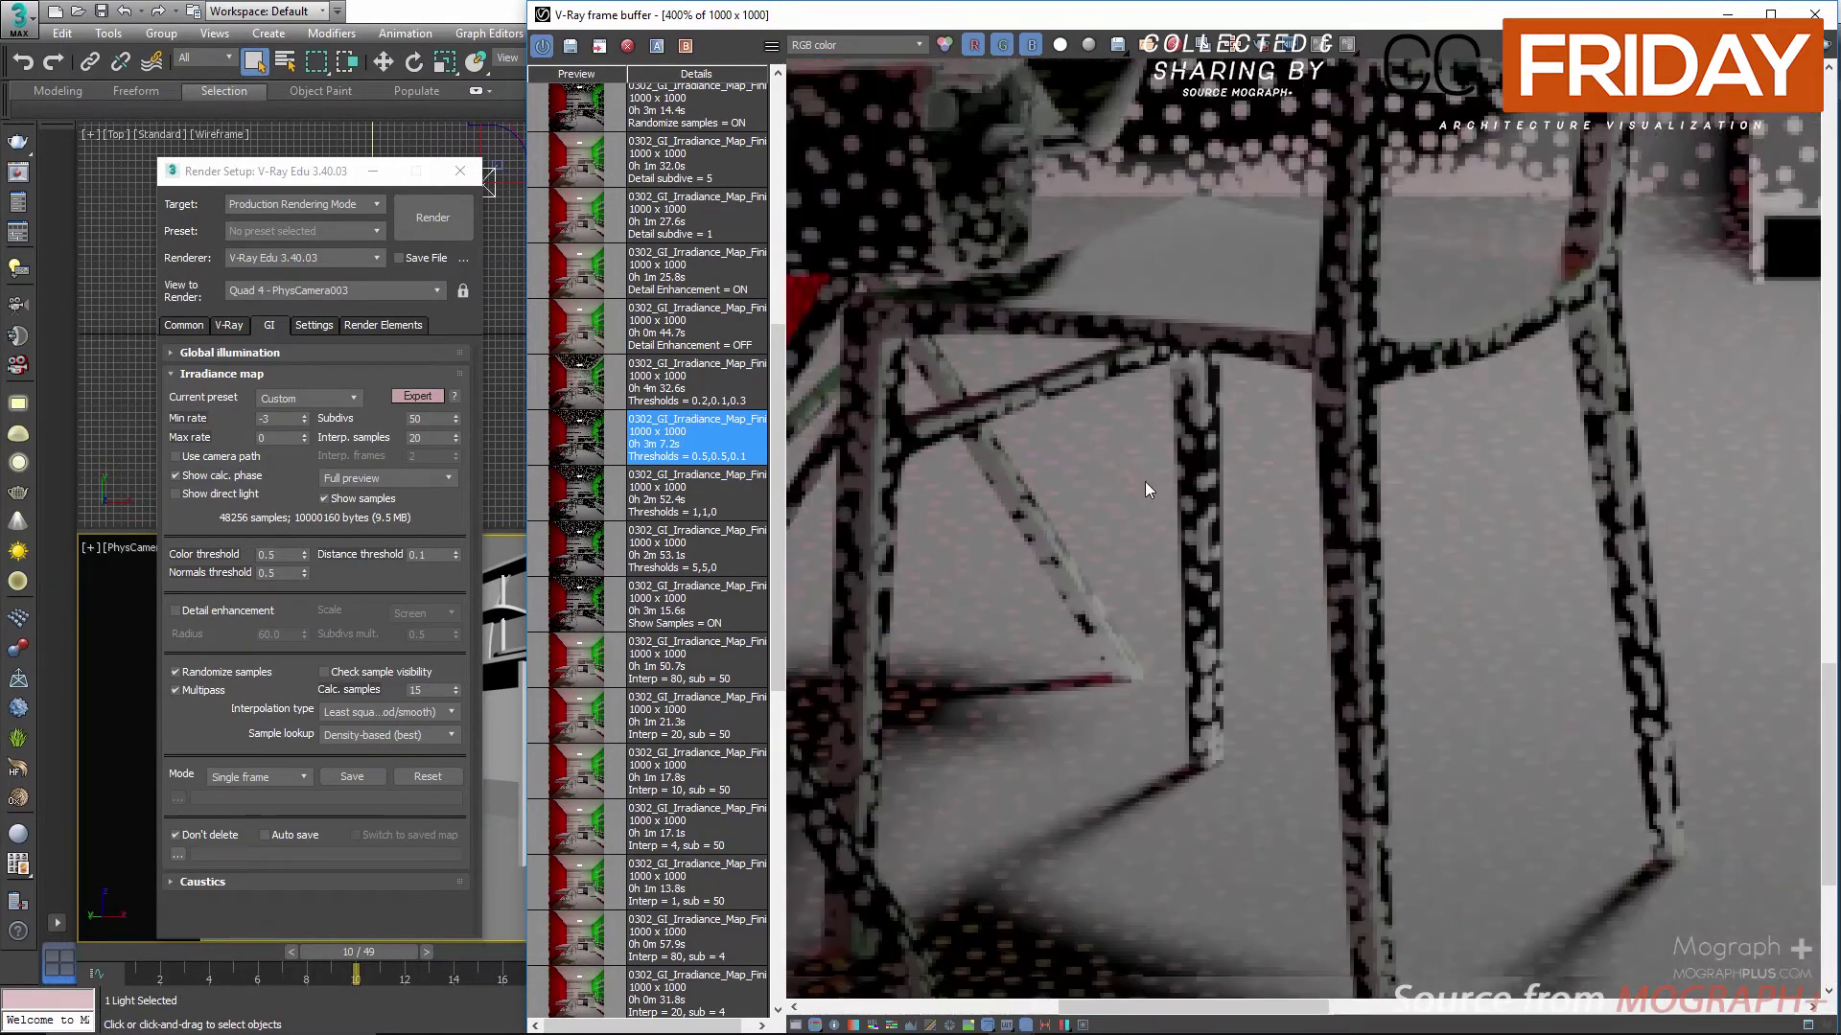
scroll(1250, 727, down, 3)
scroll(1246, 704, down, 1)
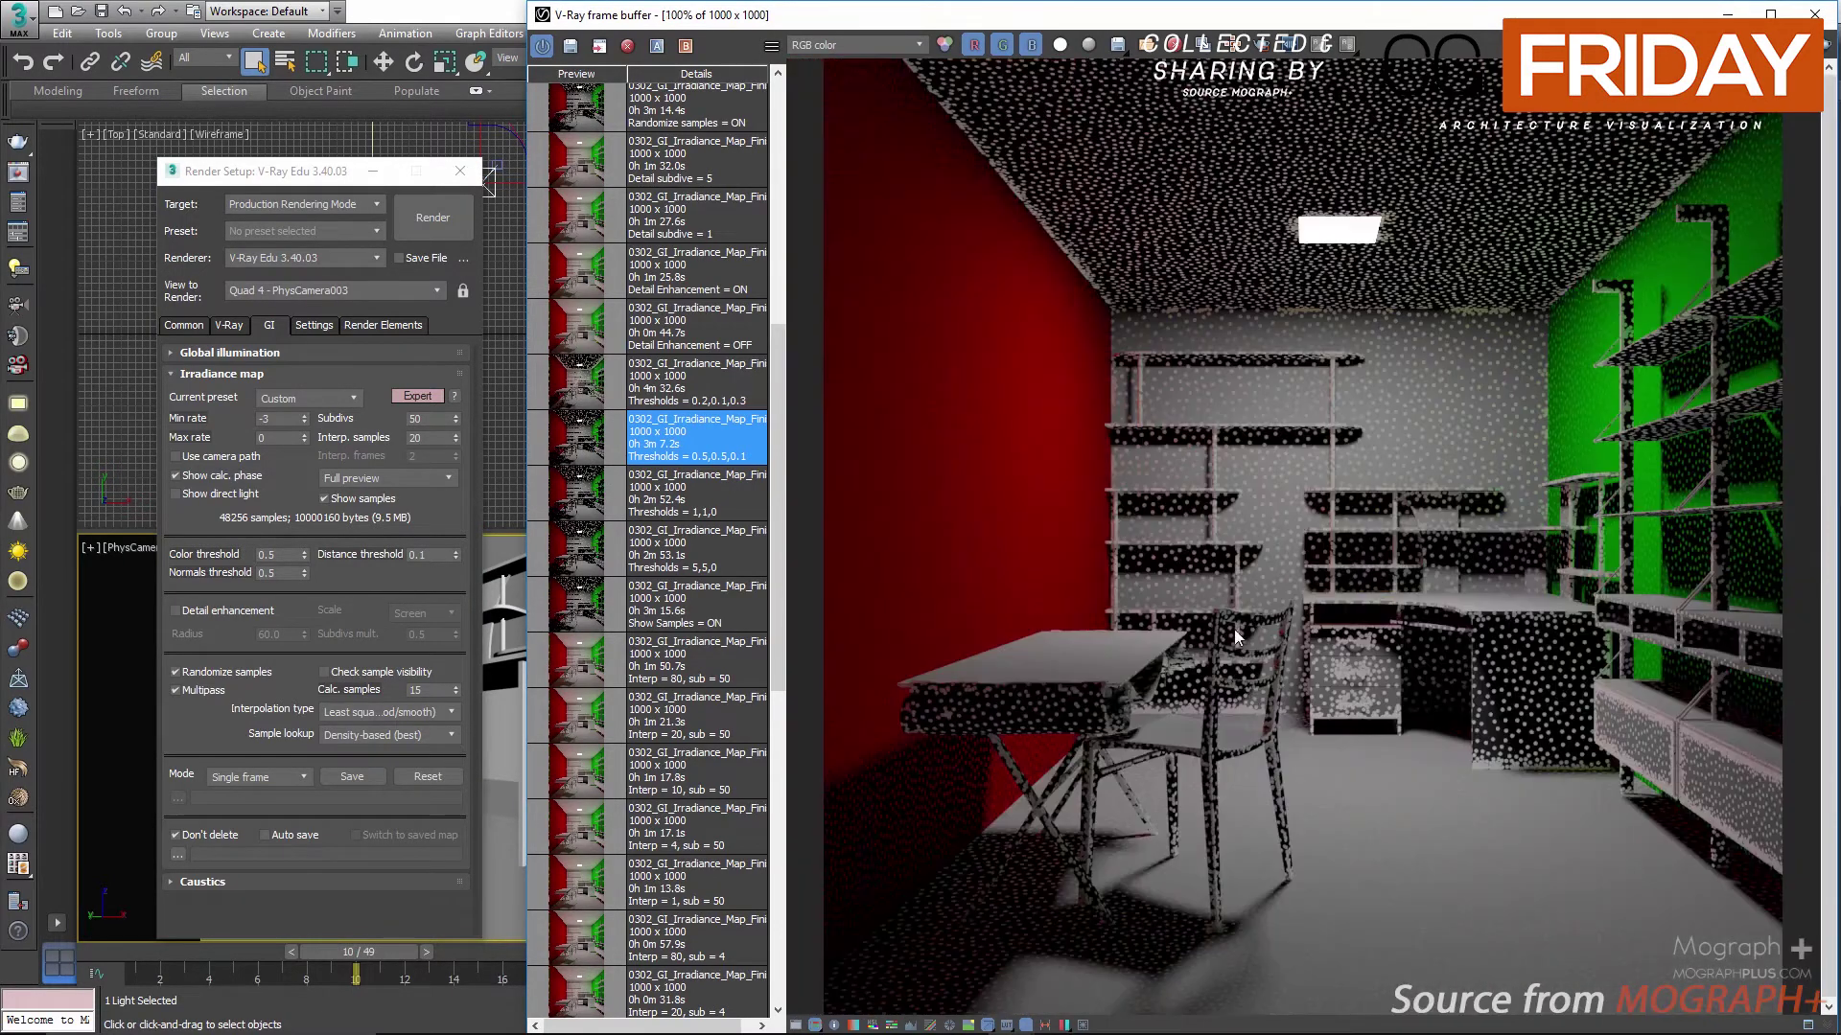
double_click(585, 389)
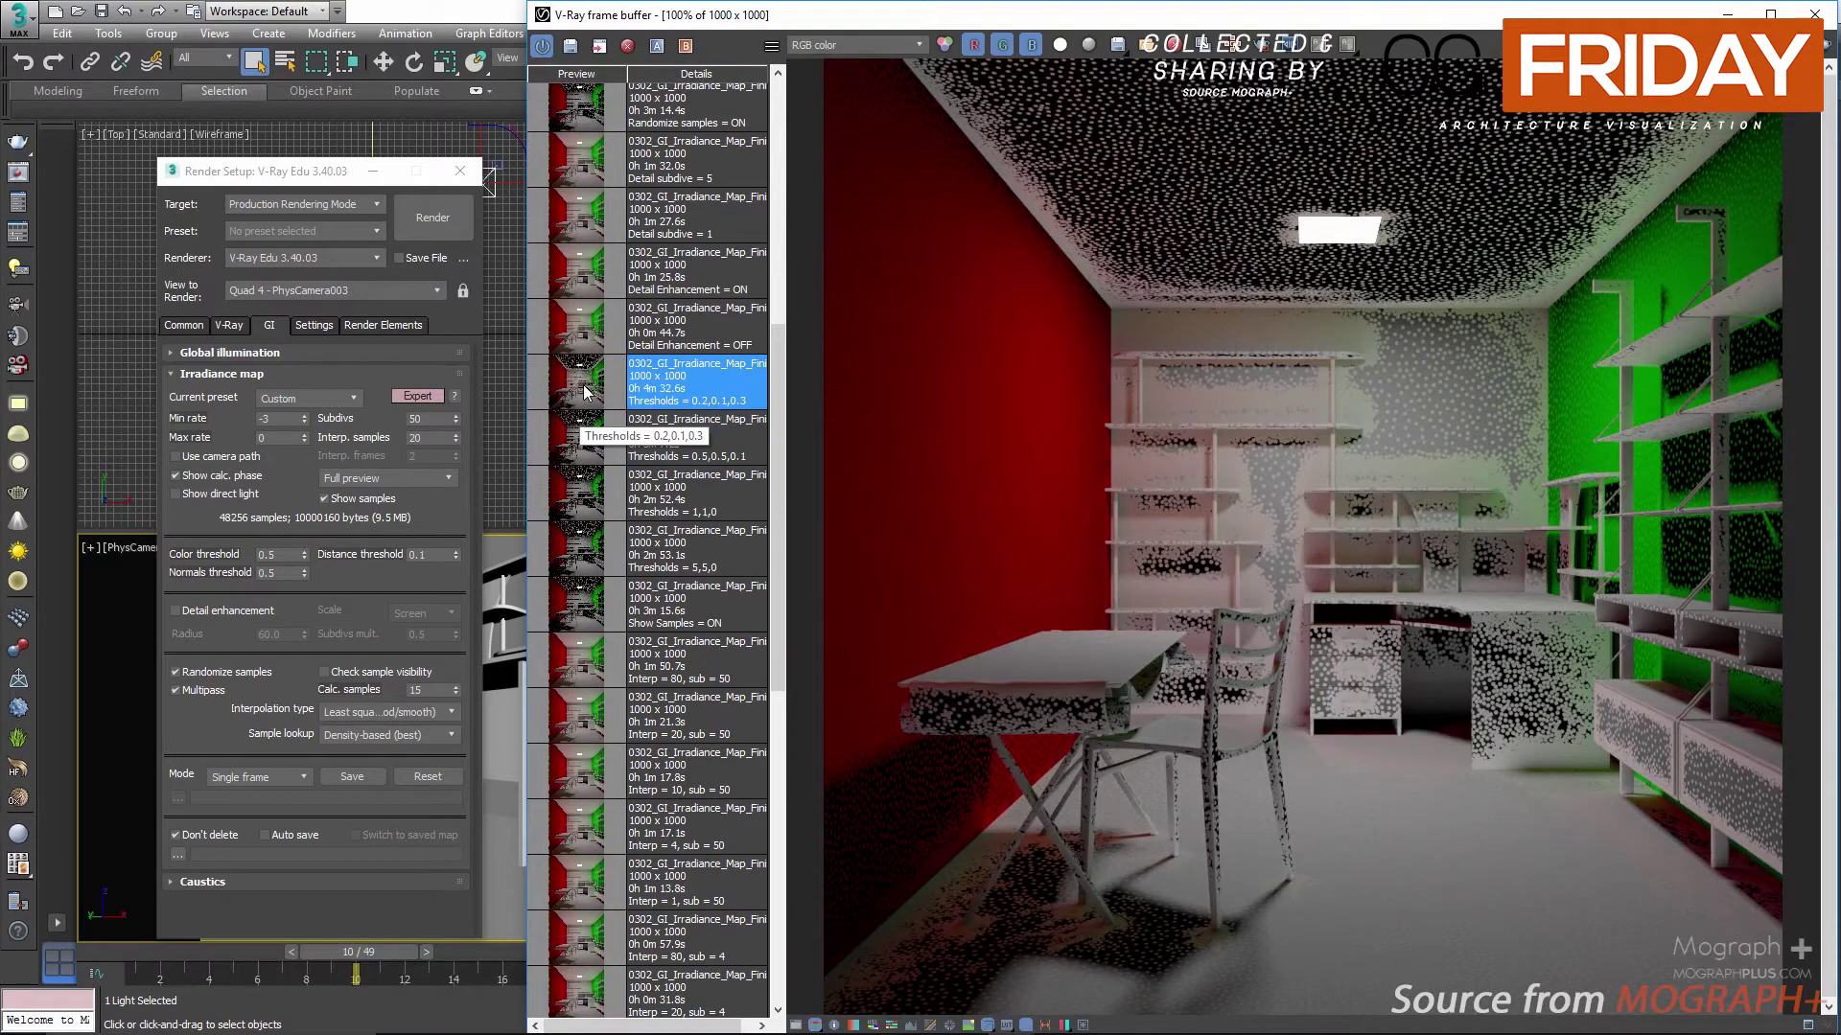
Step: Set the irradiance map's Color threshold to 0.2, Normals threshold to 0.1 and Distance threshold to 0.3
click(286, 558)
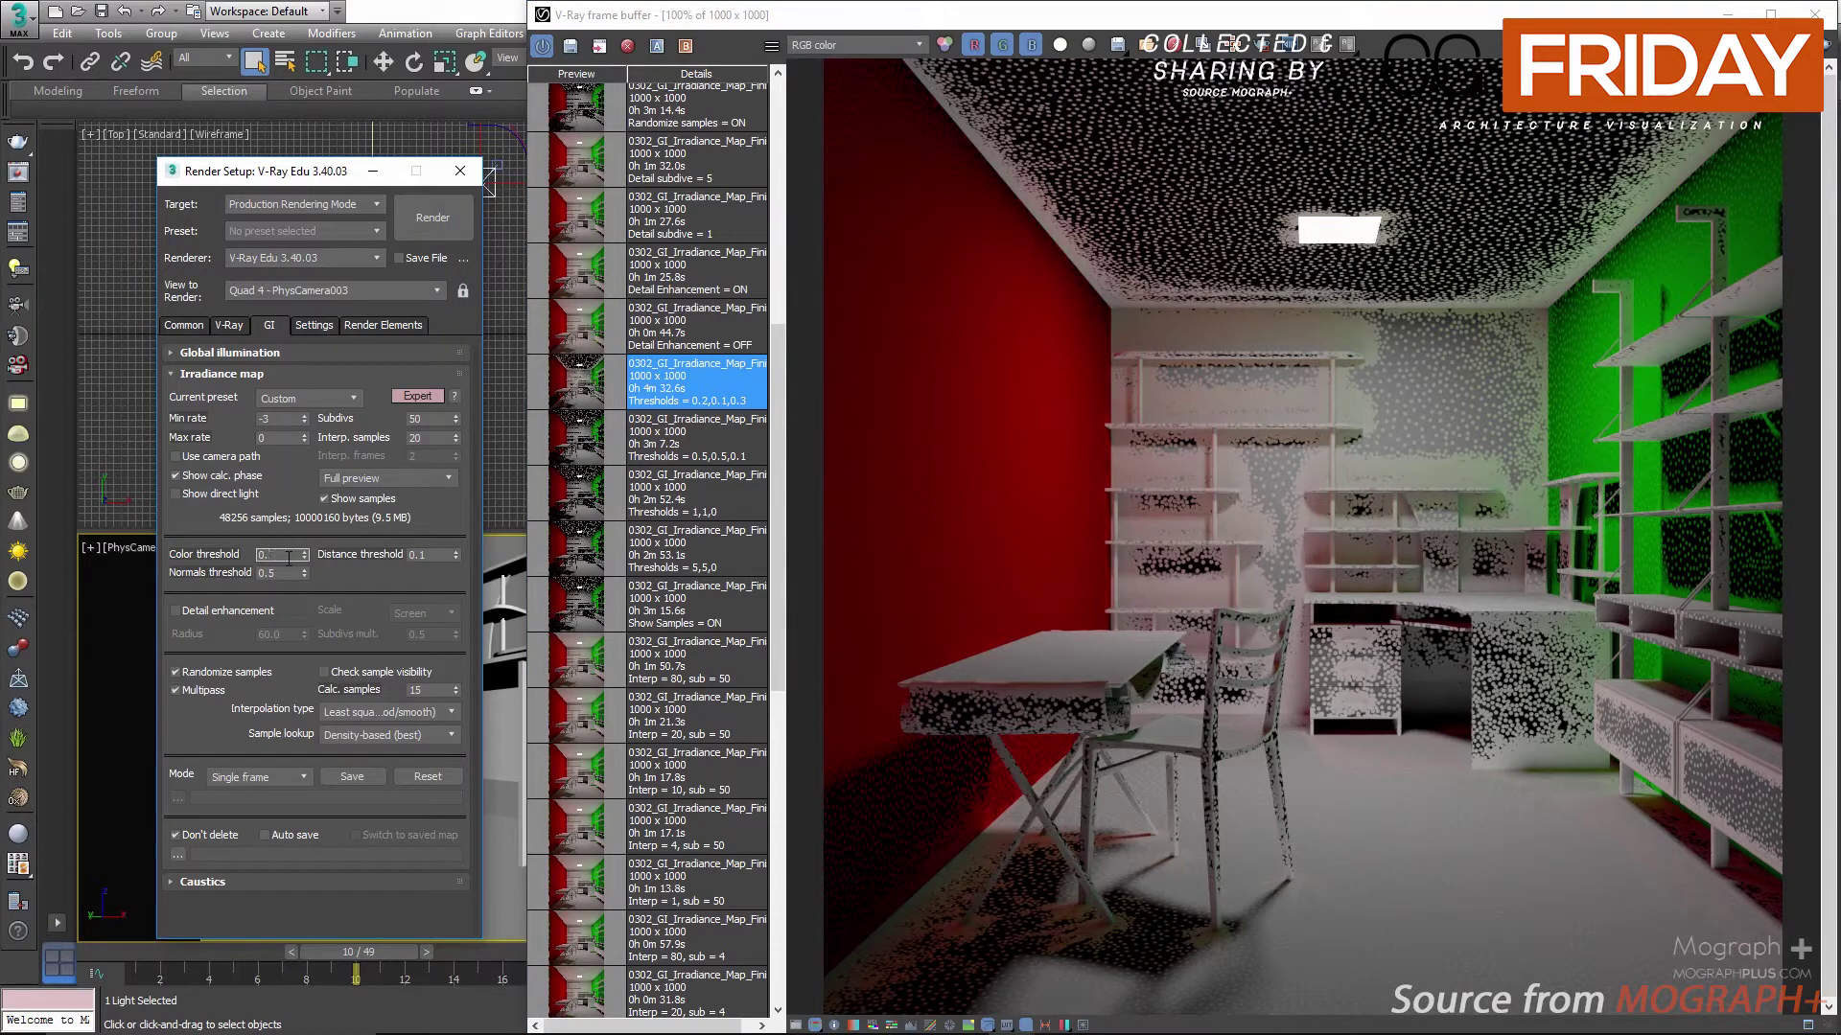
text(2)
click(290, 574)
key(BackSpace)
text(1)
click(417, 556)
key(BackSpace)
text(3)
key(Return)
Step: Set the irradiance map's Color threshold to 0.4, Normals threshold to 0.2 and Distance threshold to 0.1
click(291, 554)
key(BackSpace)
text(4)
click(289, 575)
key(BackSpace)
text(2)
click(438, 556)
key(BackSpace)
text(1)
key(Return)
Step: Apply the Very low irradiance map preset with 50 interpolation samples, and turn off Show samples and Detail enhancement
scroll(1234, 484, up, 3)
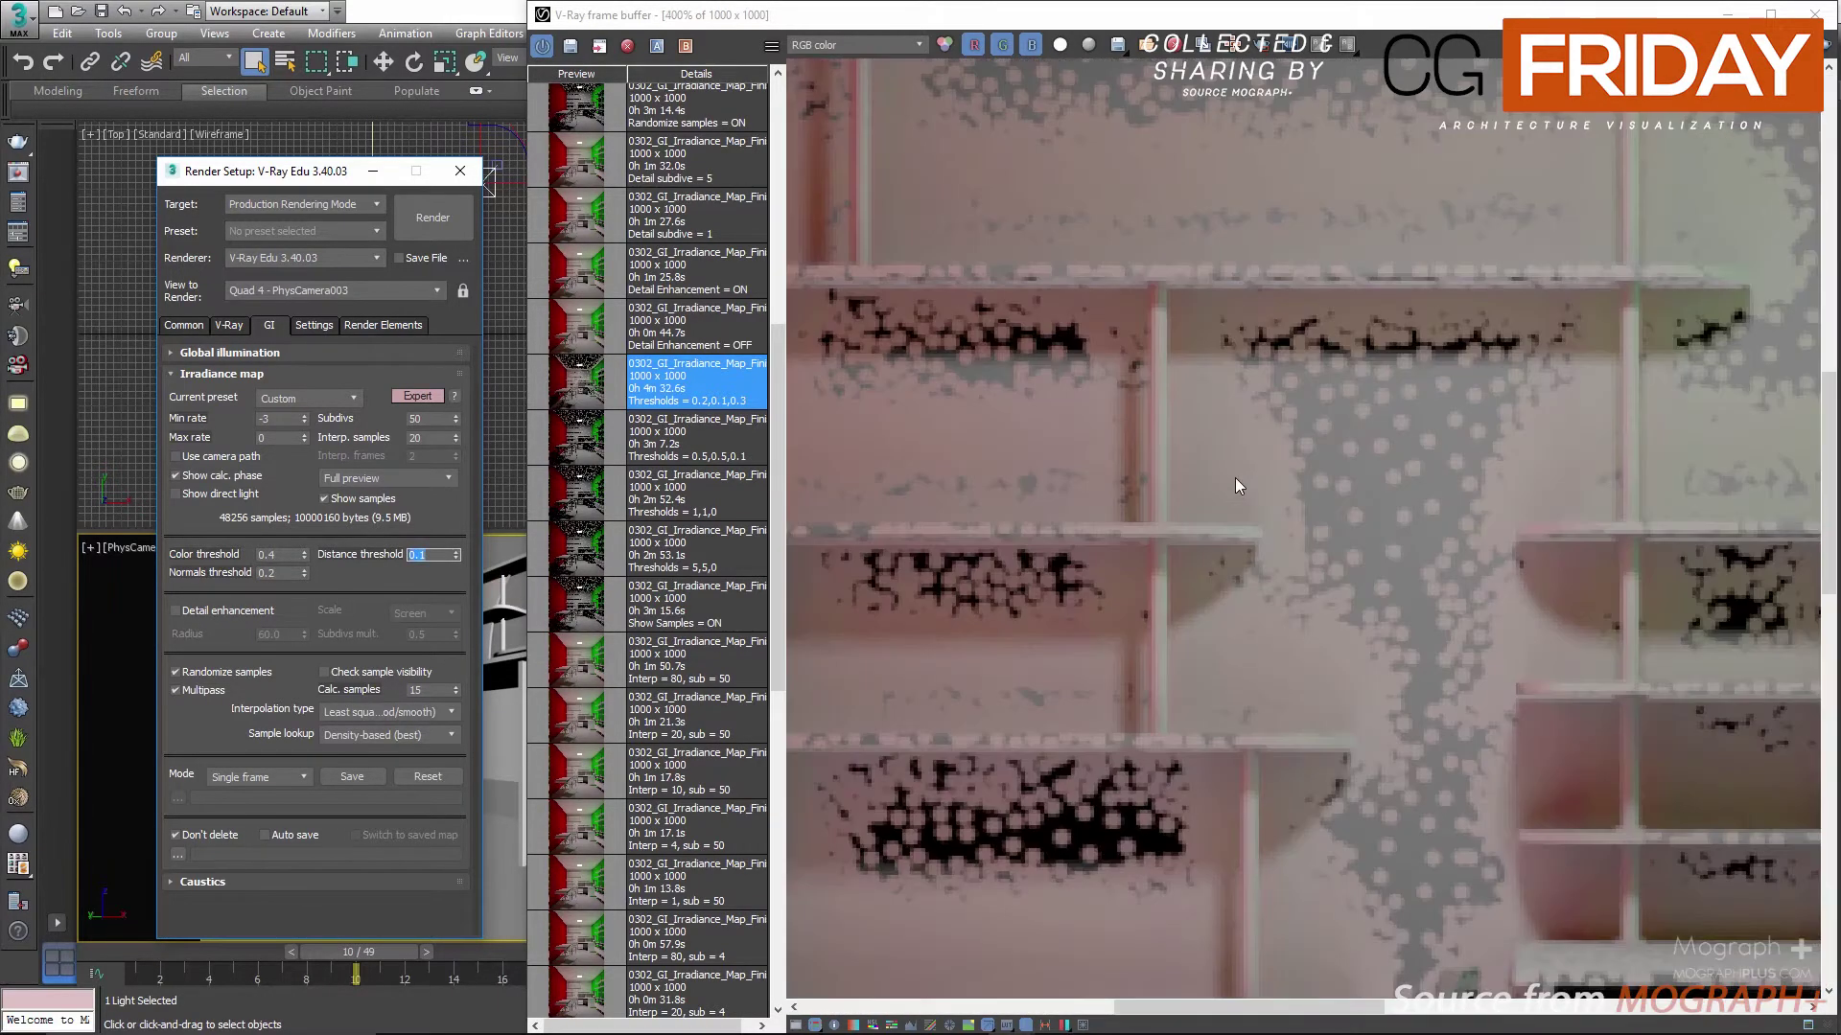
scroll(1234, 478, down, 3)
scroll(1232, 478, up, 1)
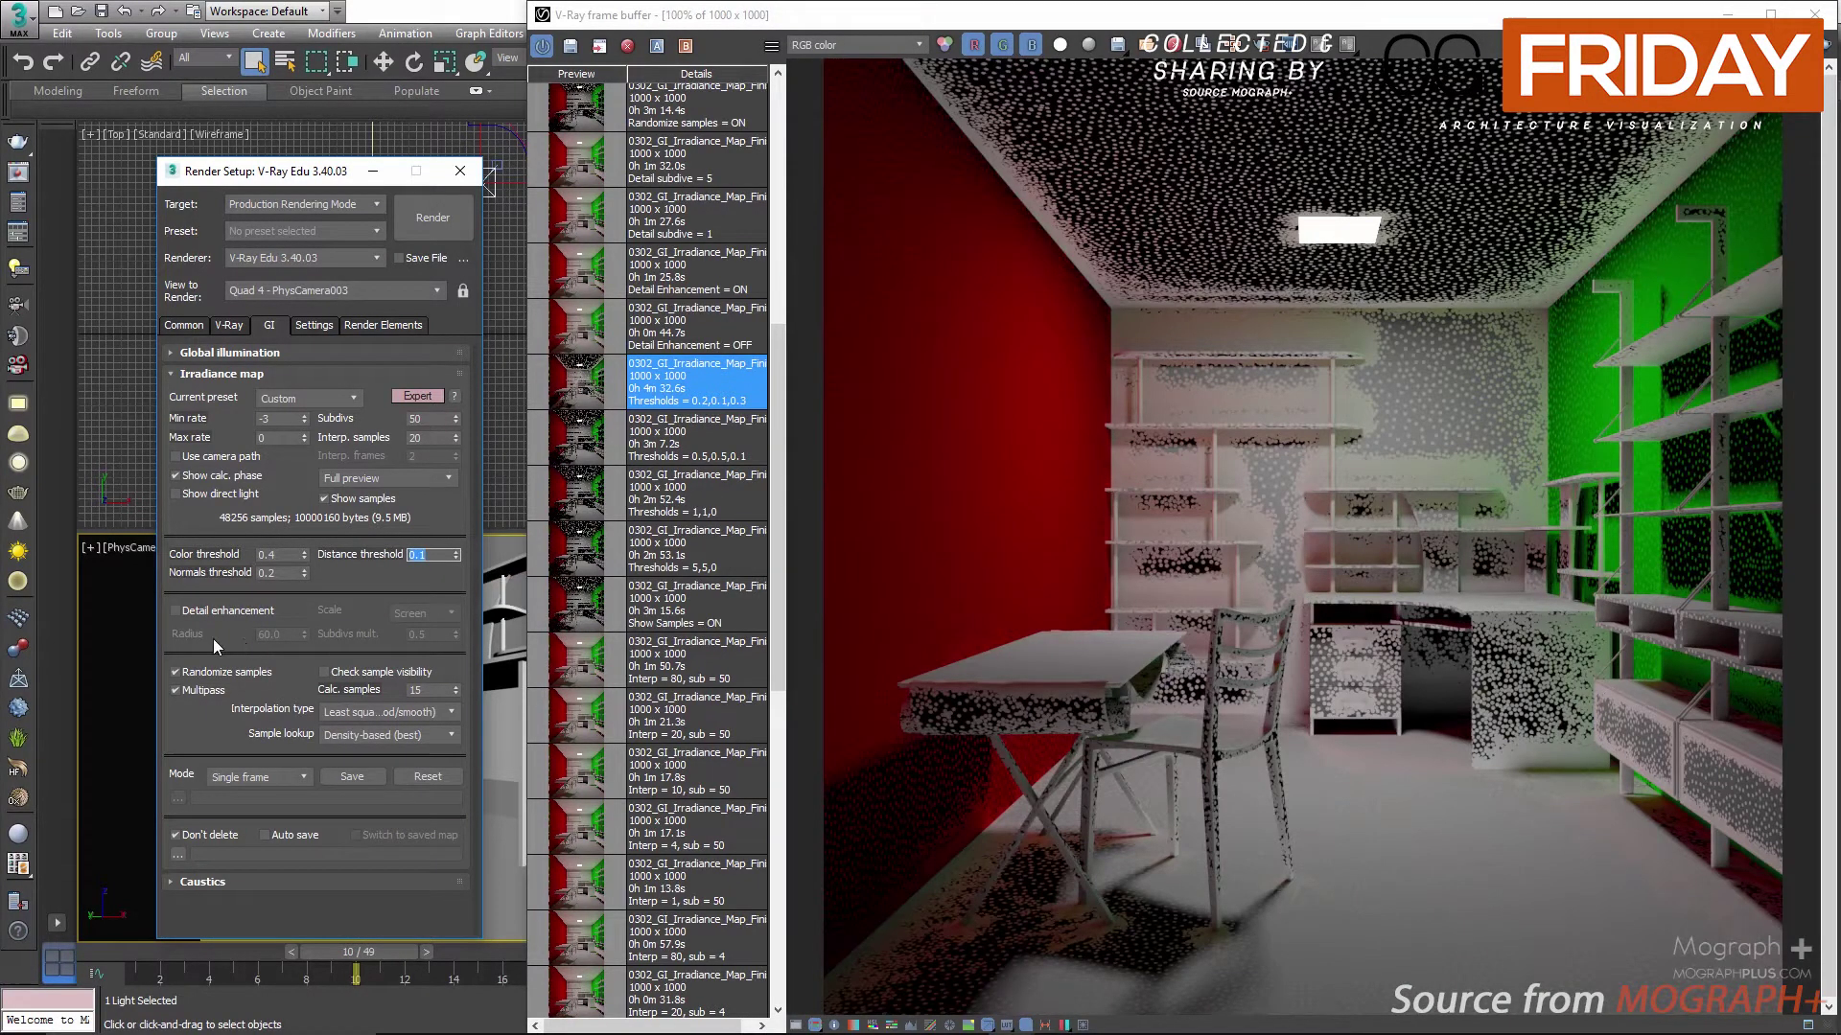
mouse_move(221, 619)
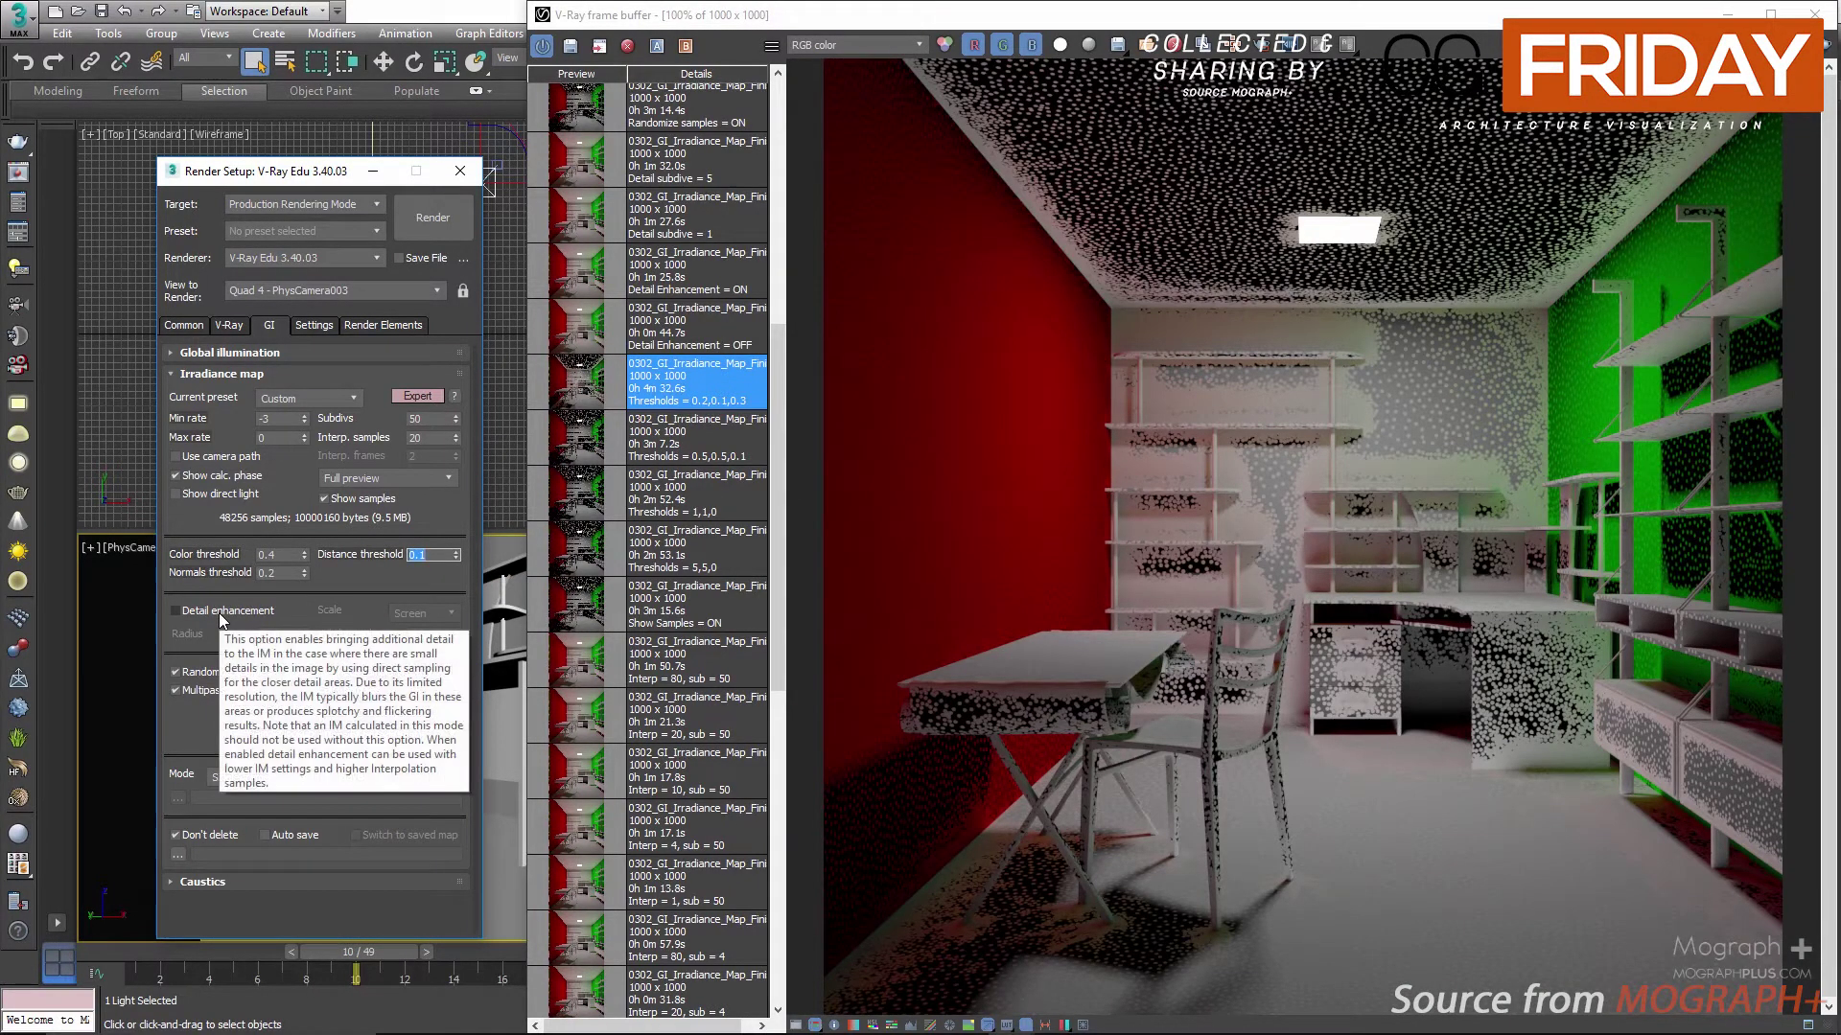
click(195, 618)
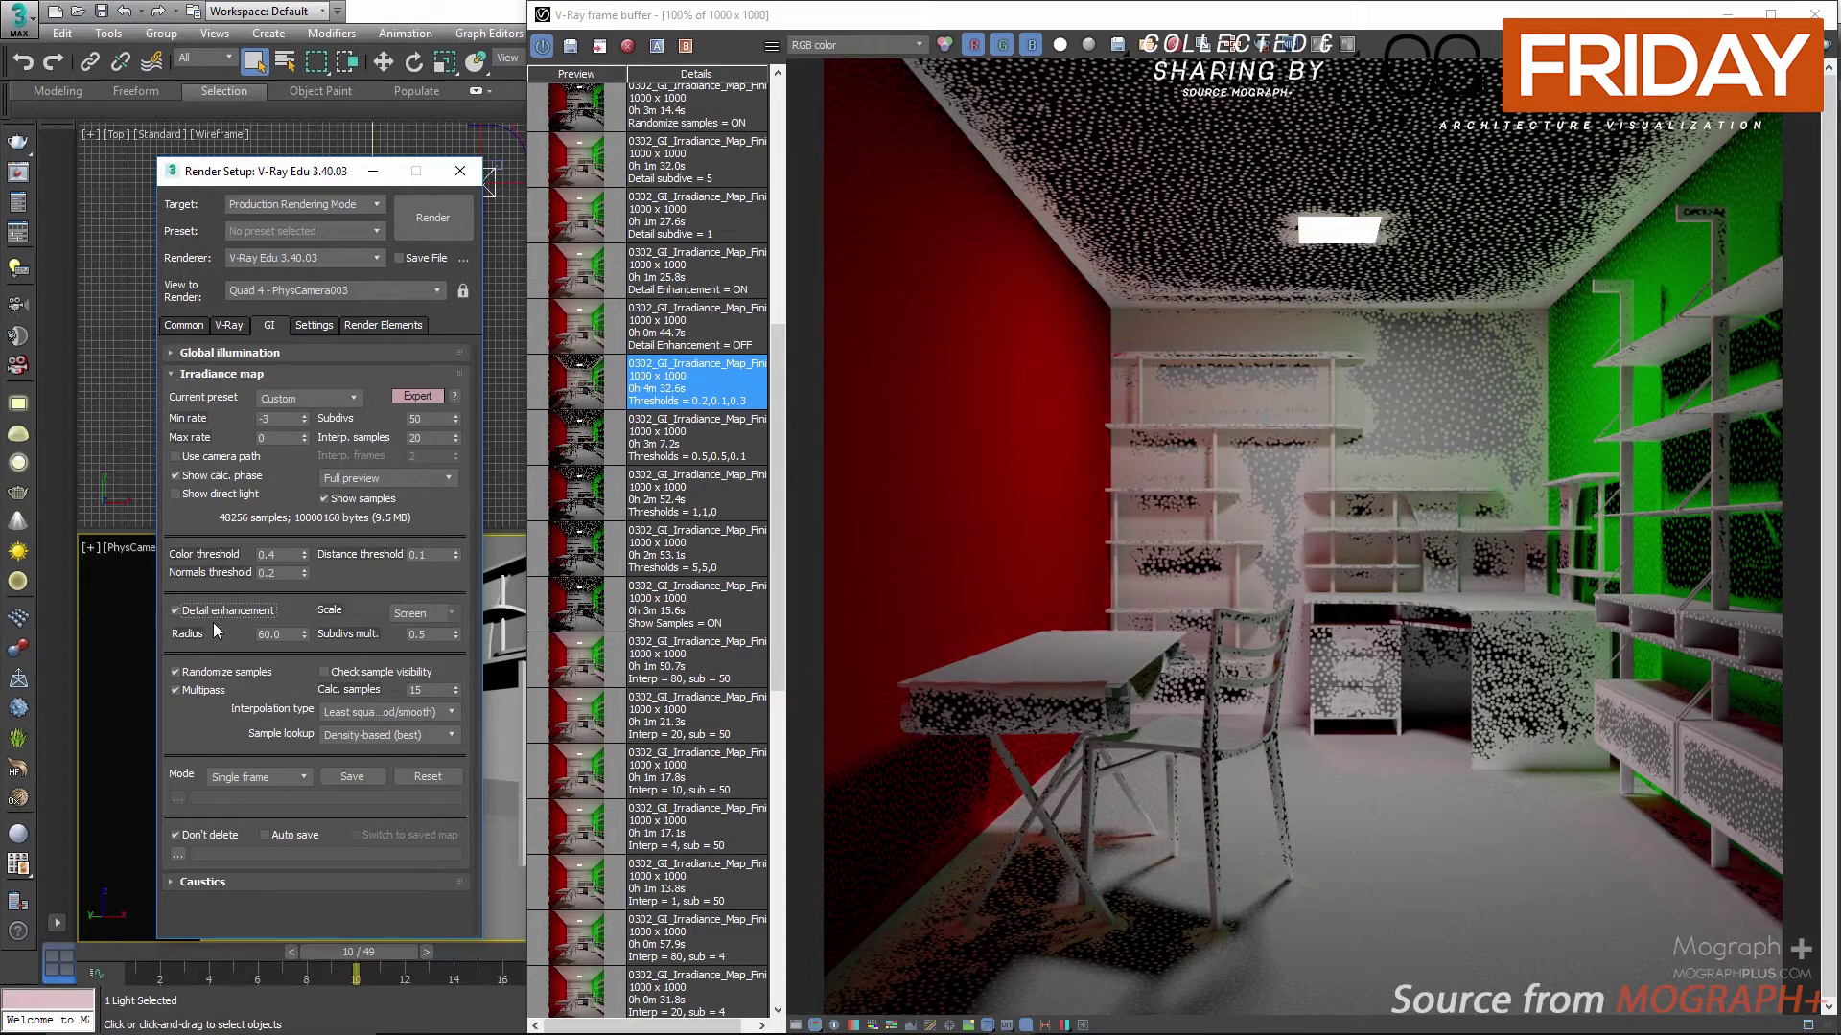
click(315, 399)
click(308, 424)
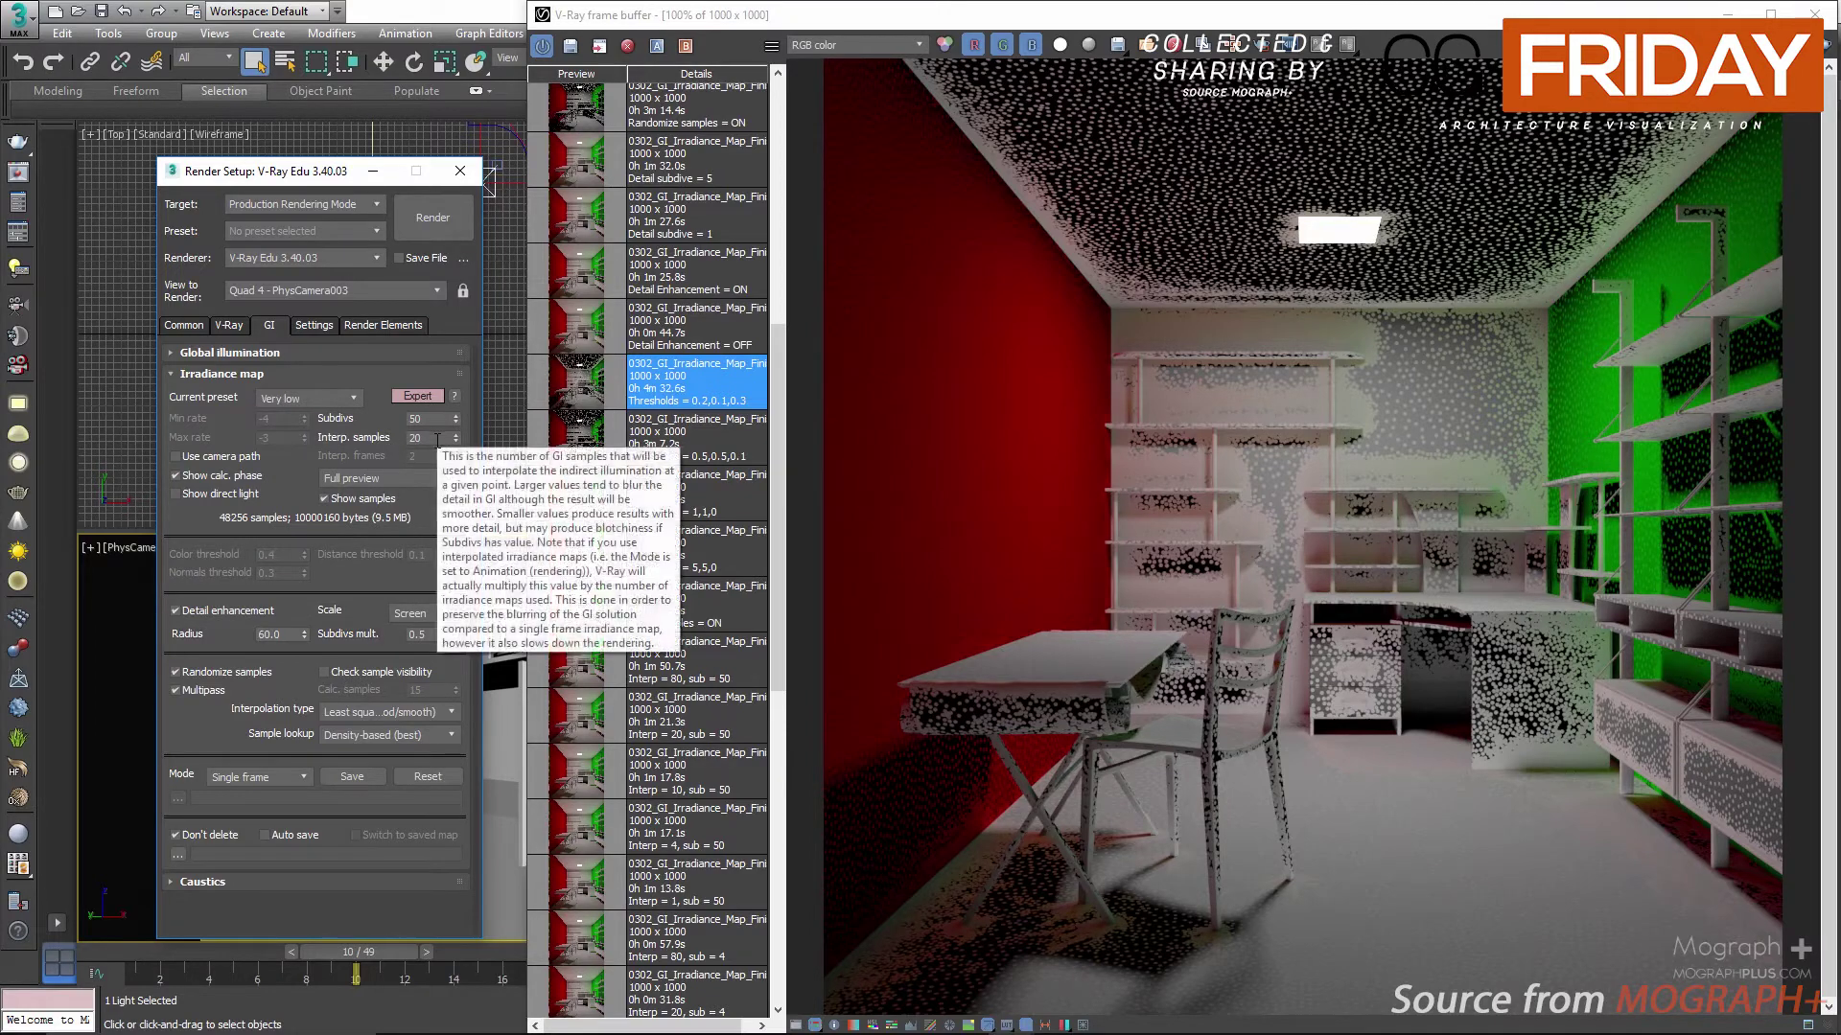
drag(428, 438, 369, 452)
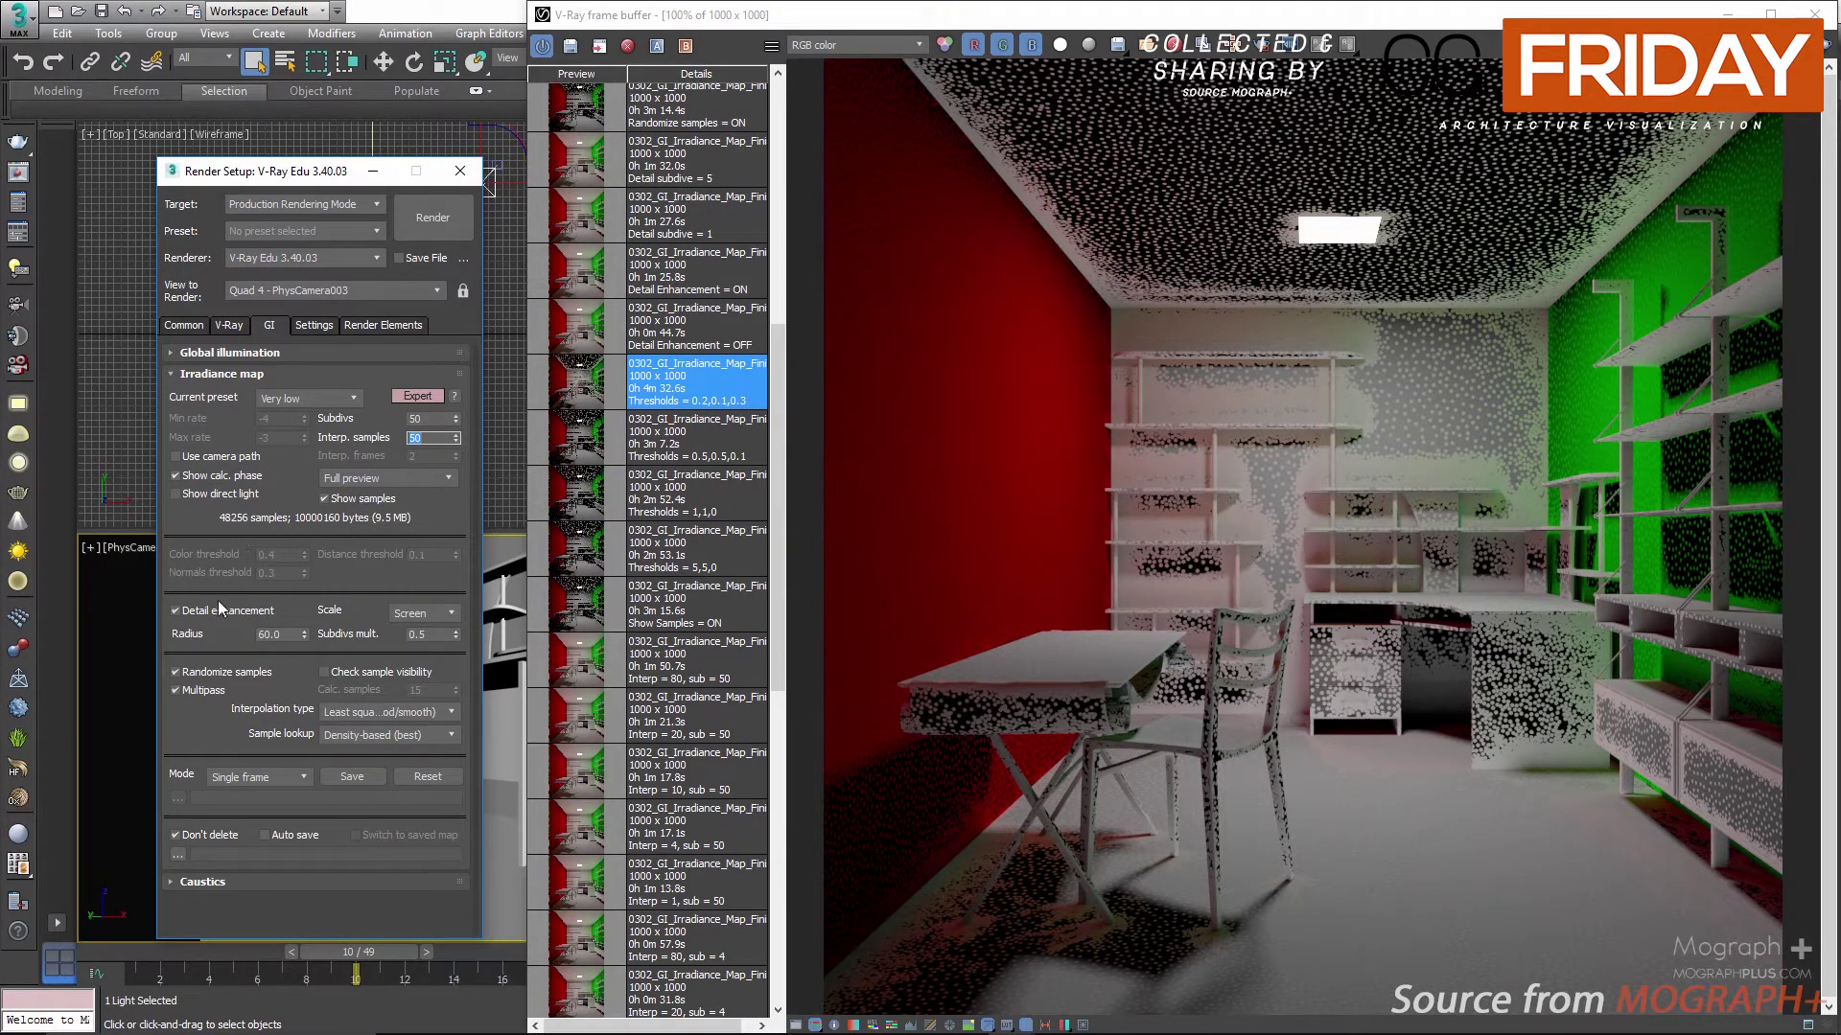
click(342, 500)
click(220, 611)
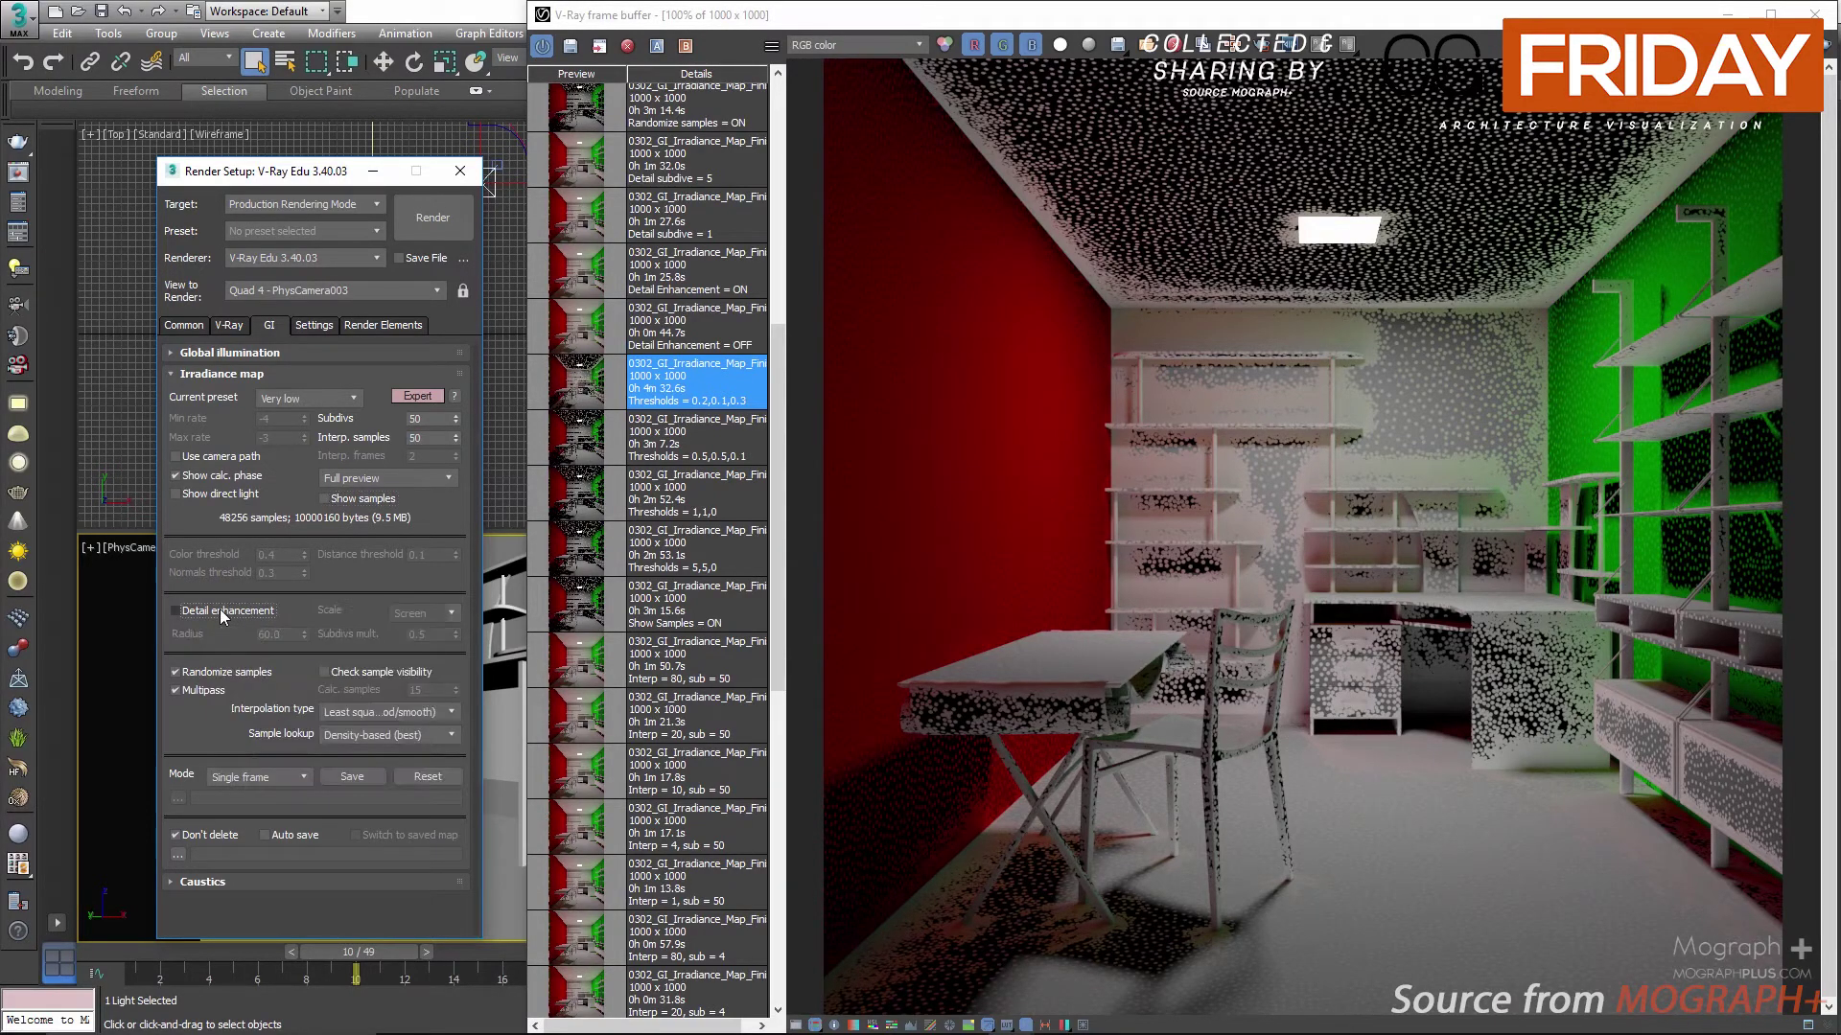
Step: Load the saved render noted "Detail Enhancement = OFF" and examine the shadows where the table and chair legs meet the floor
double_click(583, 336)
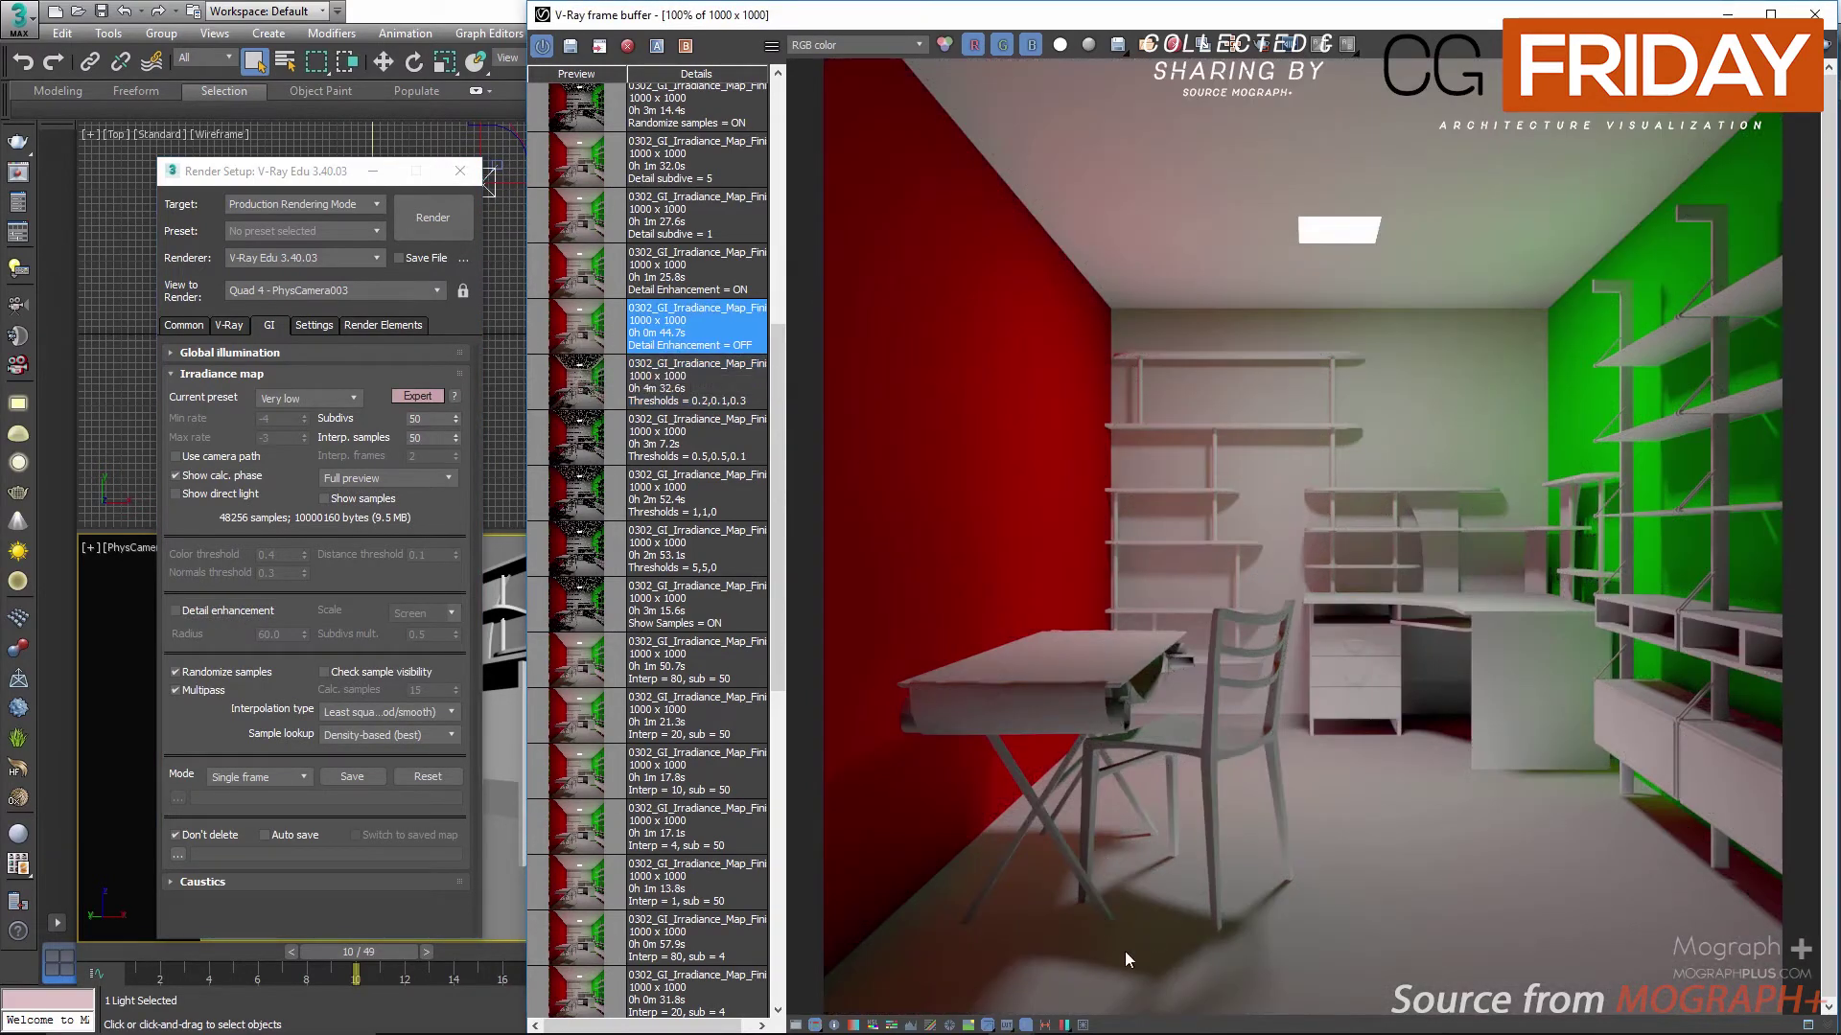
scroll(1160, 894, up, 4)
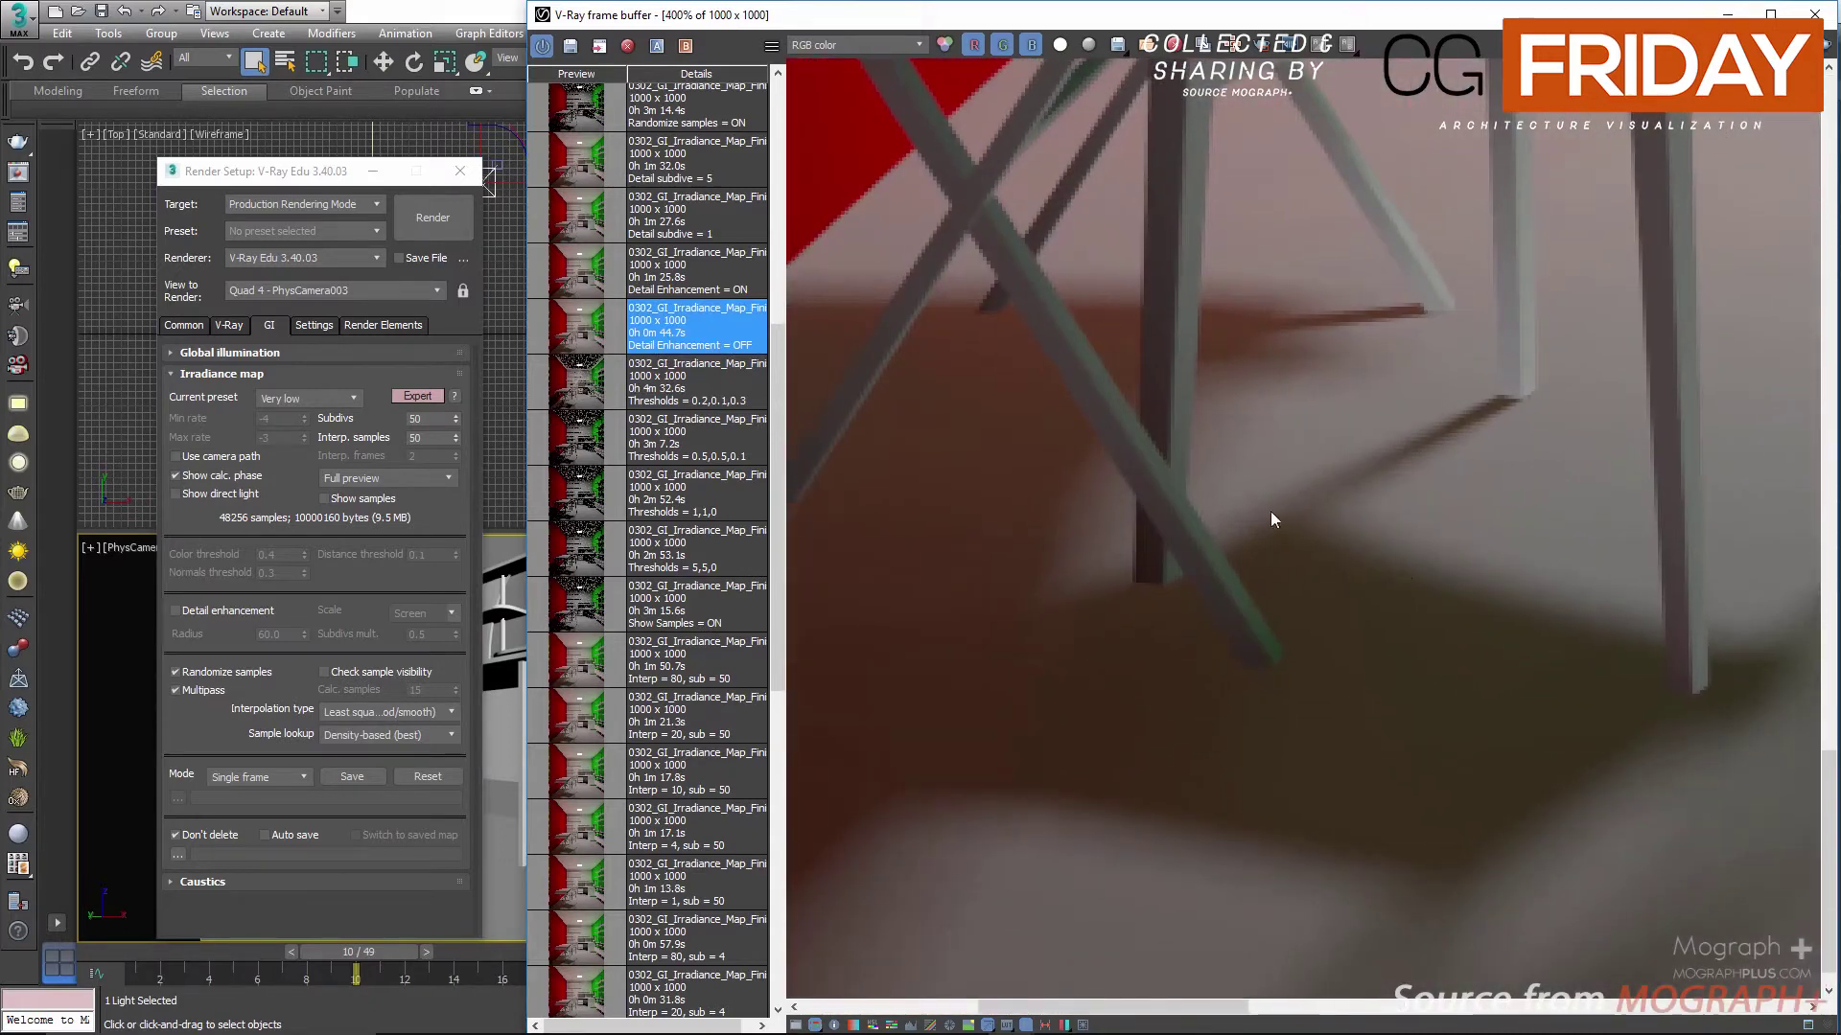
middle_drag(1112, 556, 1293, 515)
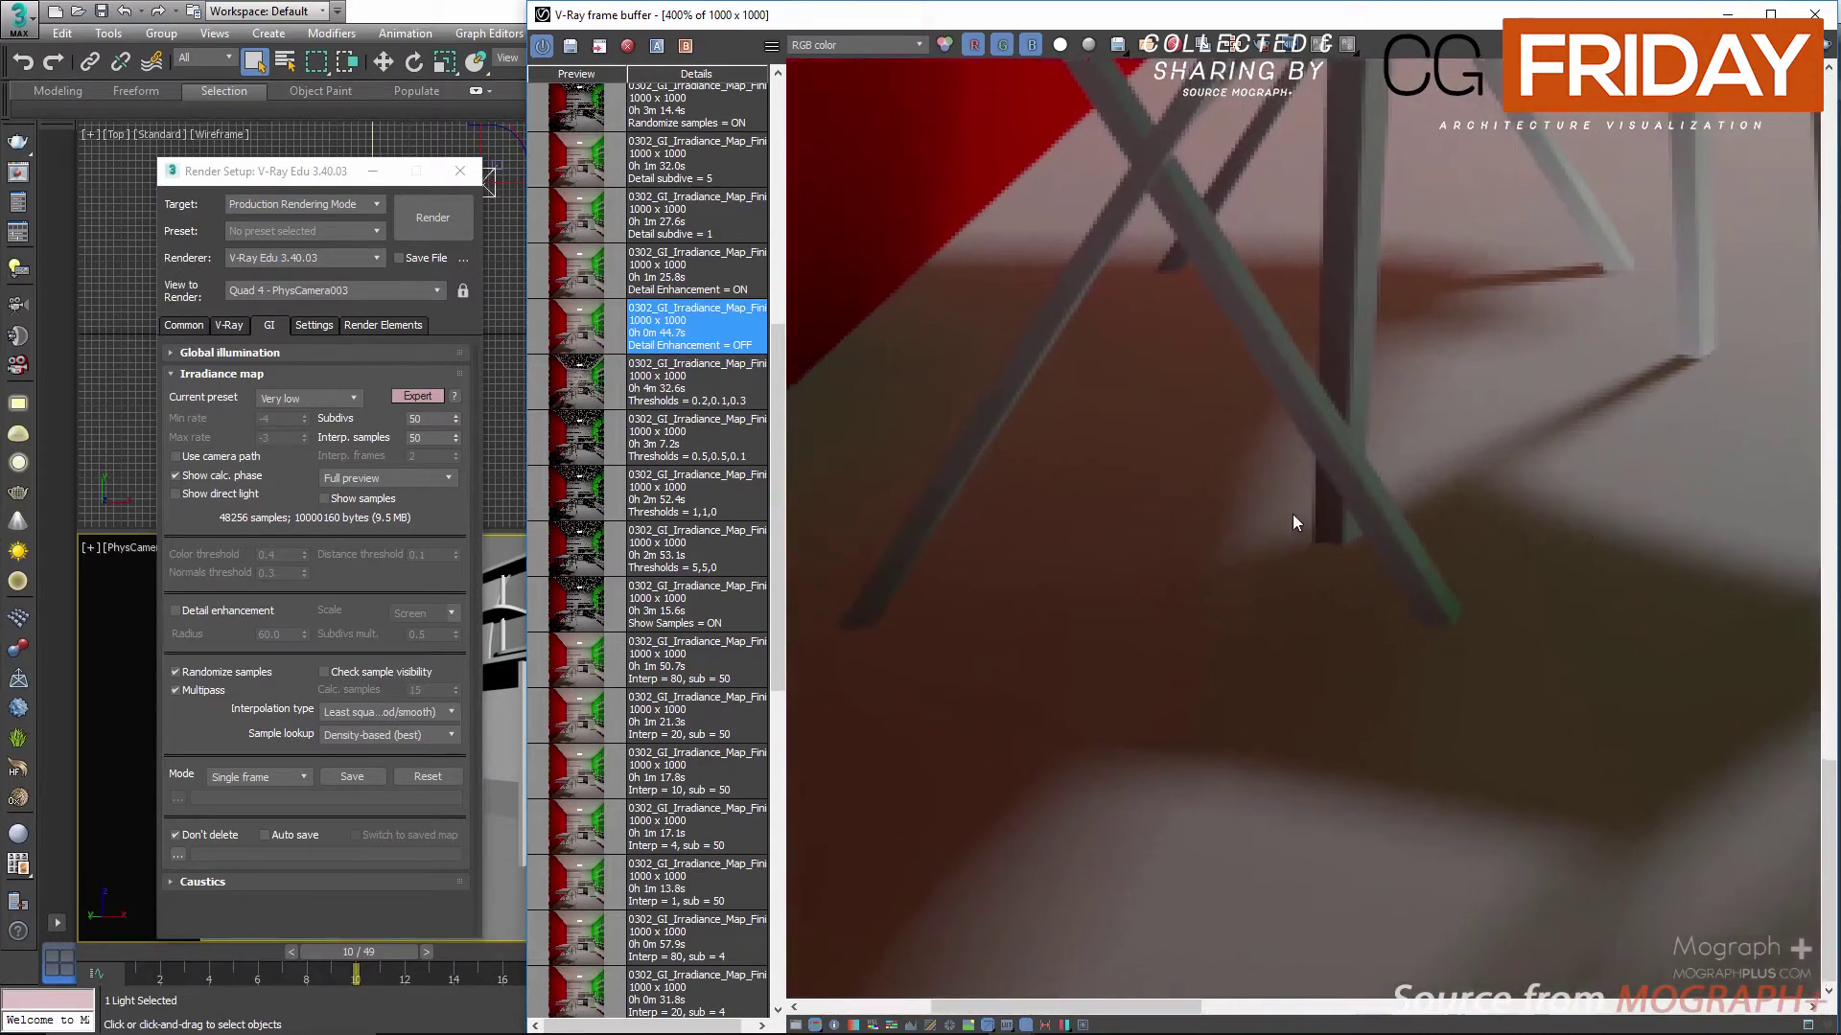
middle_drag(1516, 520, 969, 686)
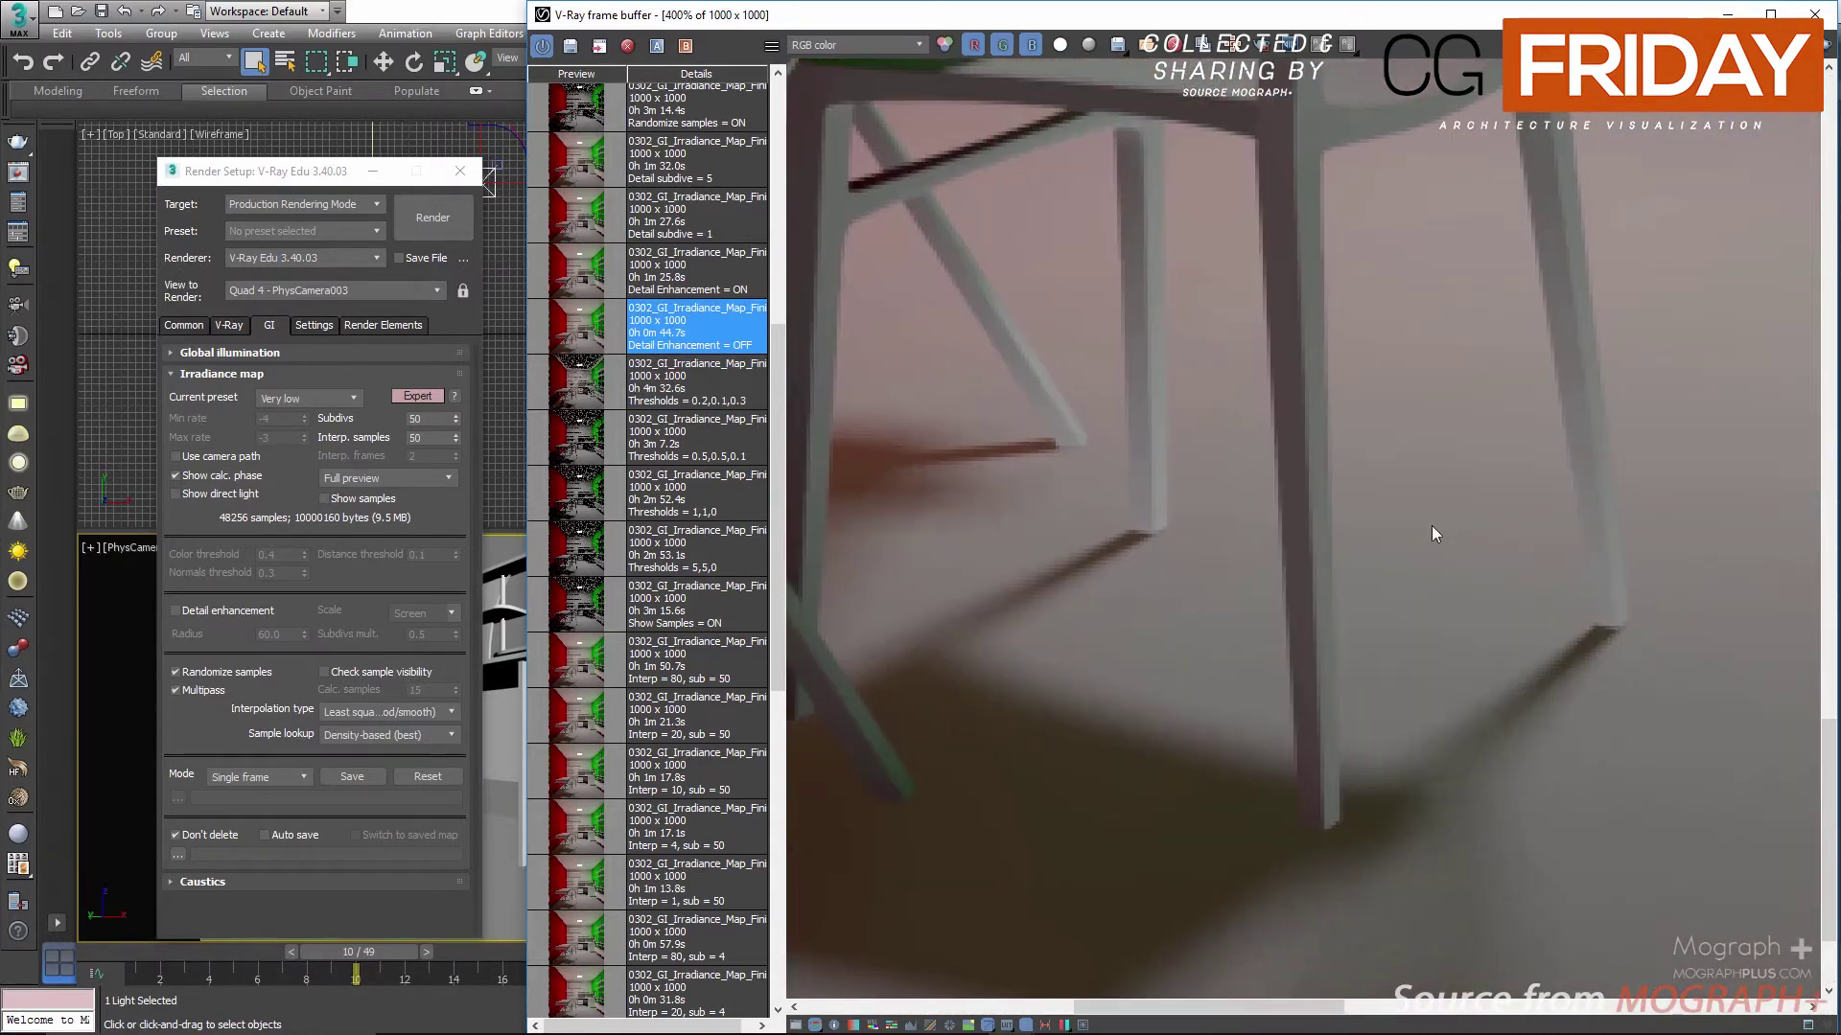
middle_drag(1438, 530, 920, 671)
mouse_move(1716, 369)
middle_down()
mouse_move(1226, 525)
mouse_move(1100, 545)
middle_up()
middle_drag(1311, 493, 1367, 495)
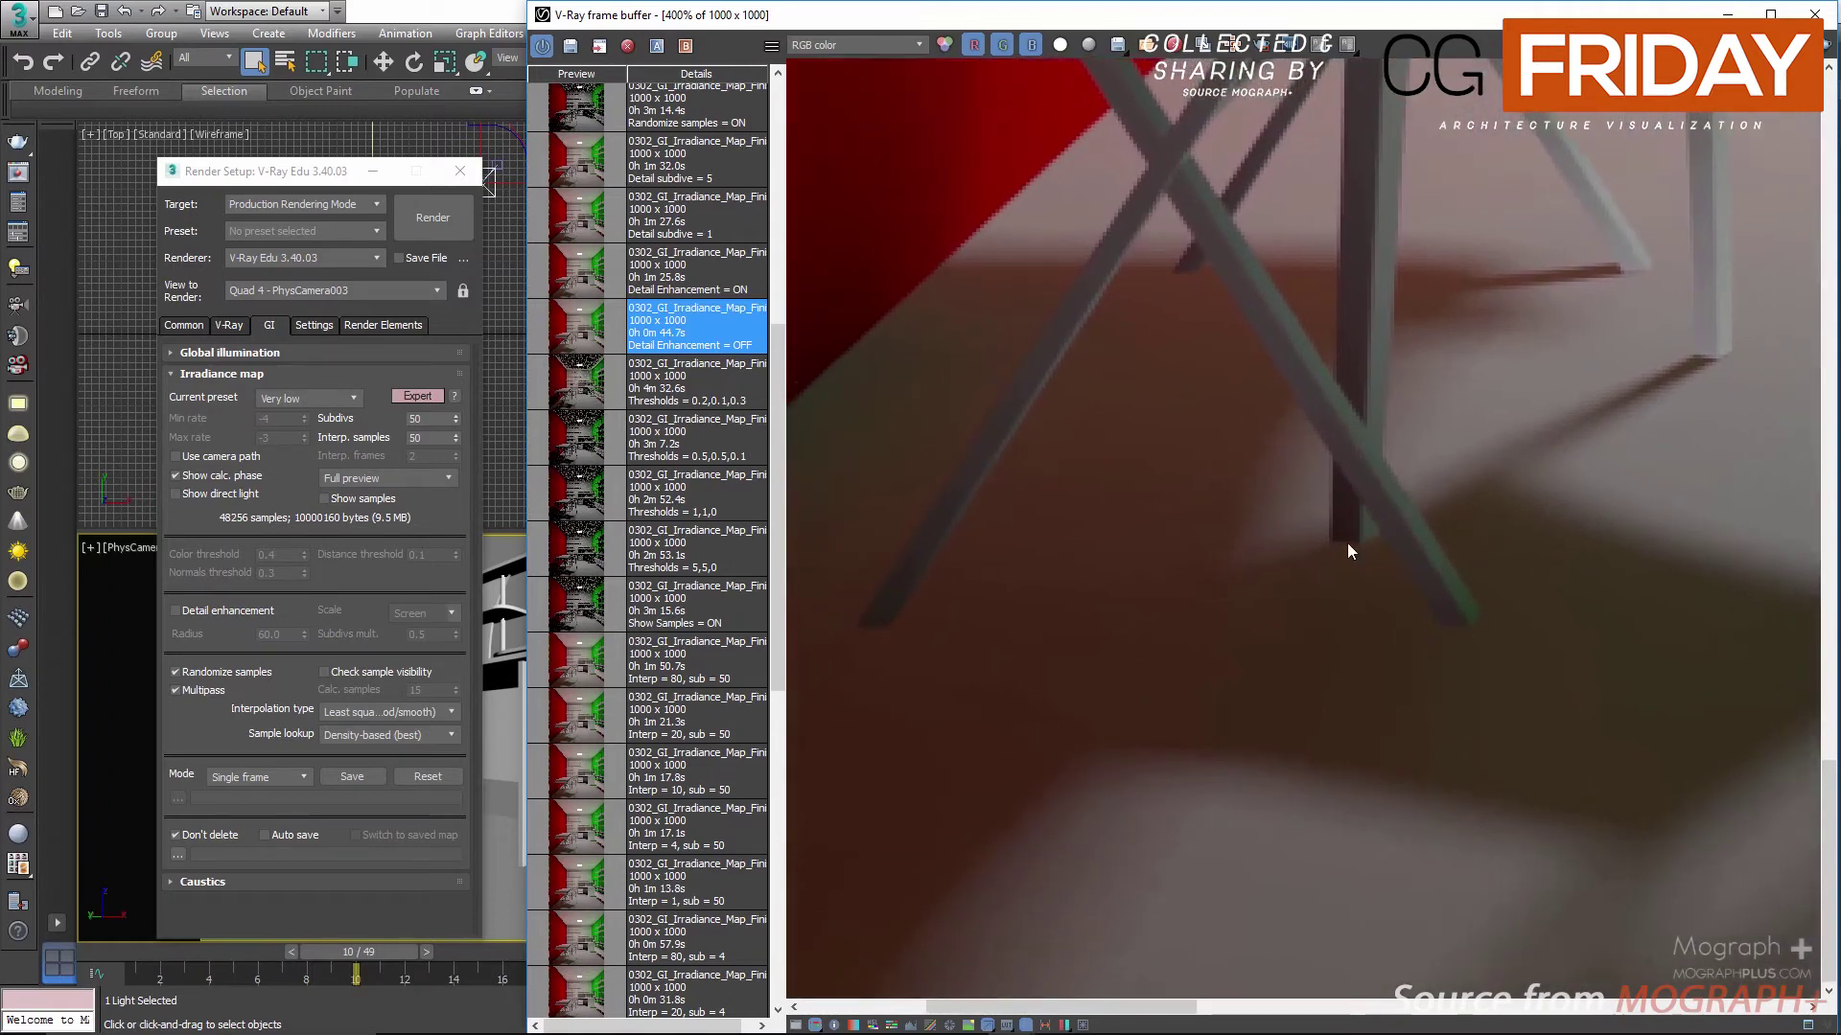
Step: Examine the floor between the chair and the back desk in the render without detail enhancement
scroll(1248, 589, down, 4)
scroll(1056, 514, up, 2)
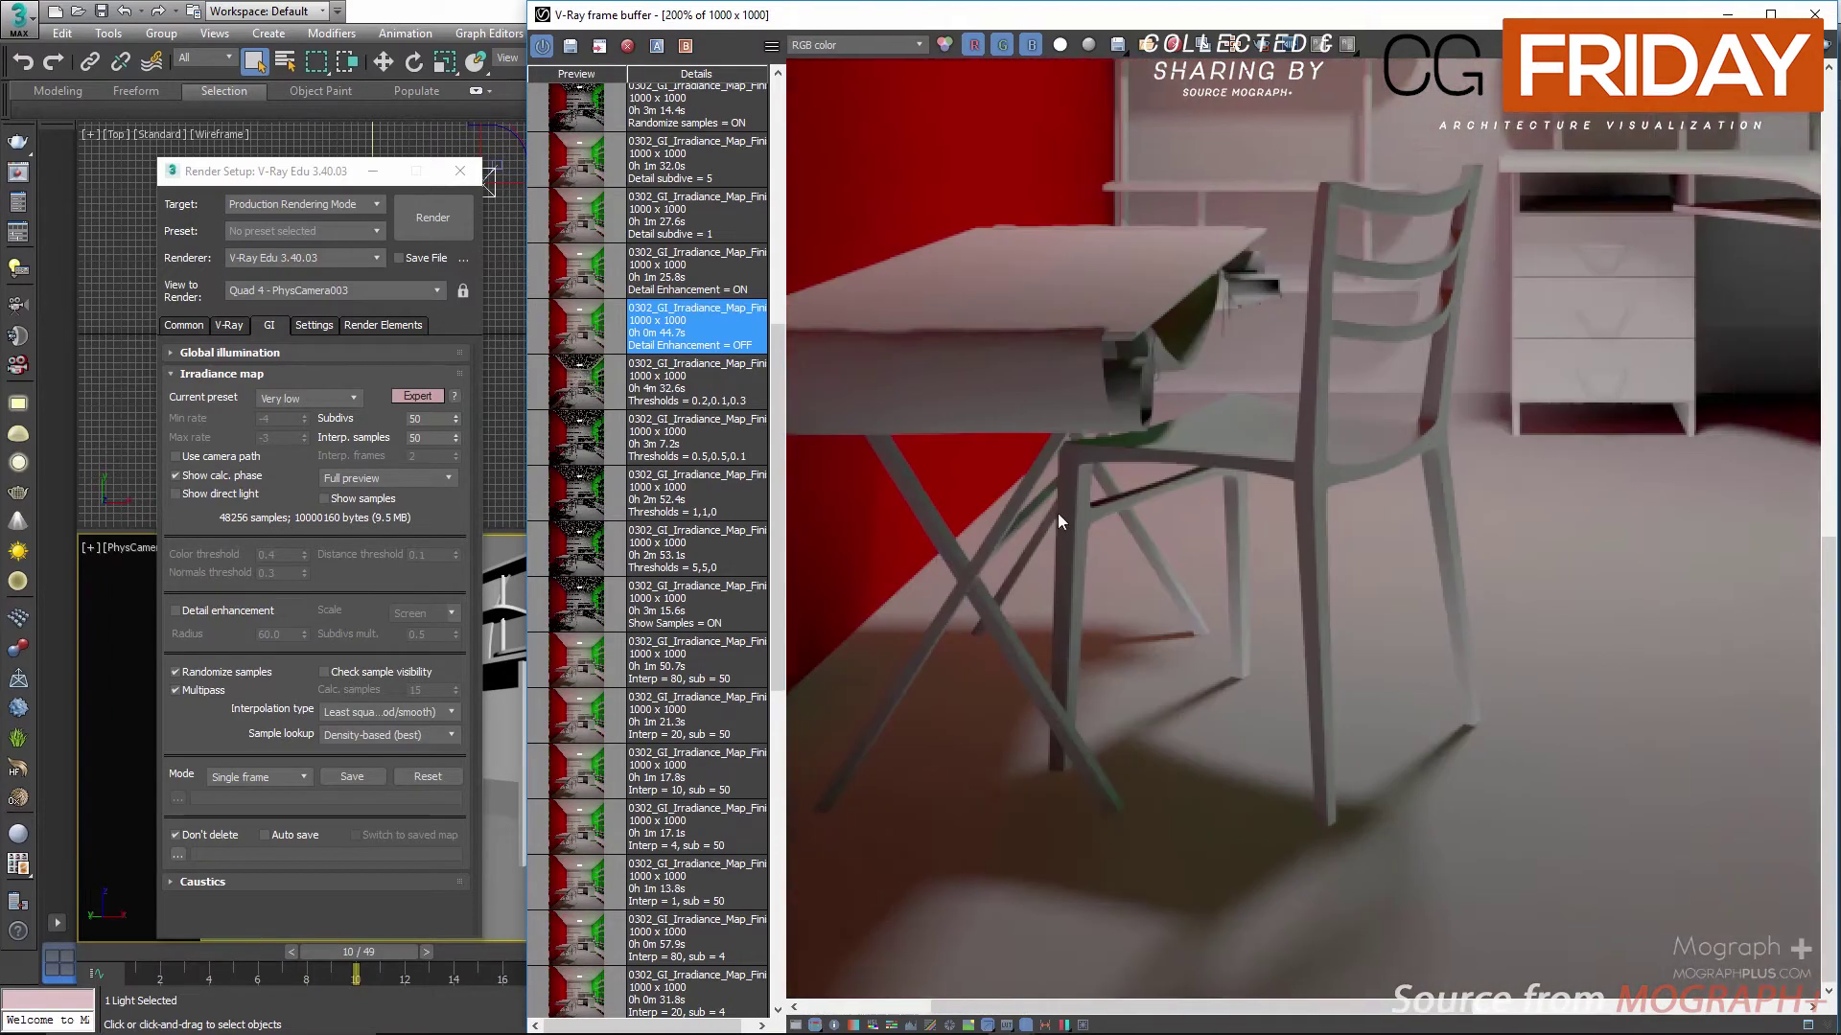
scroll(1300, 735, up, 2)
middle_drag(1307, 736, 840, 700)
middle_drag(1290, 586, 901, 594)
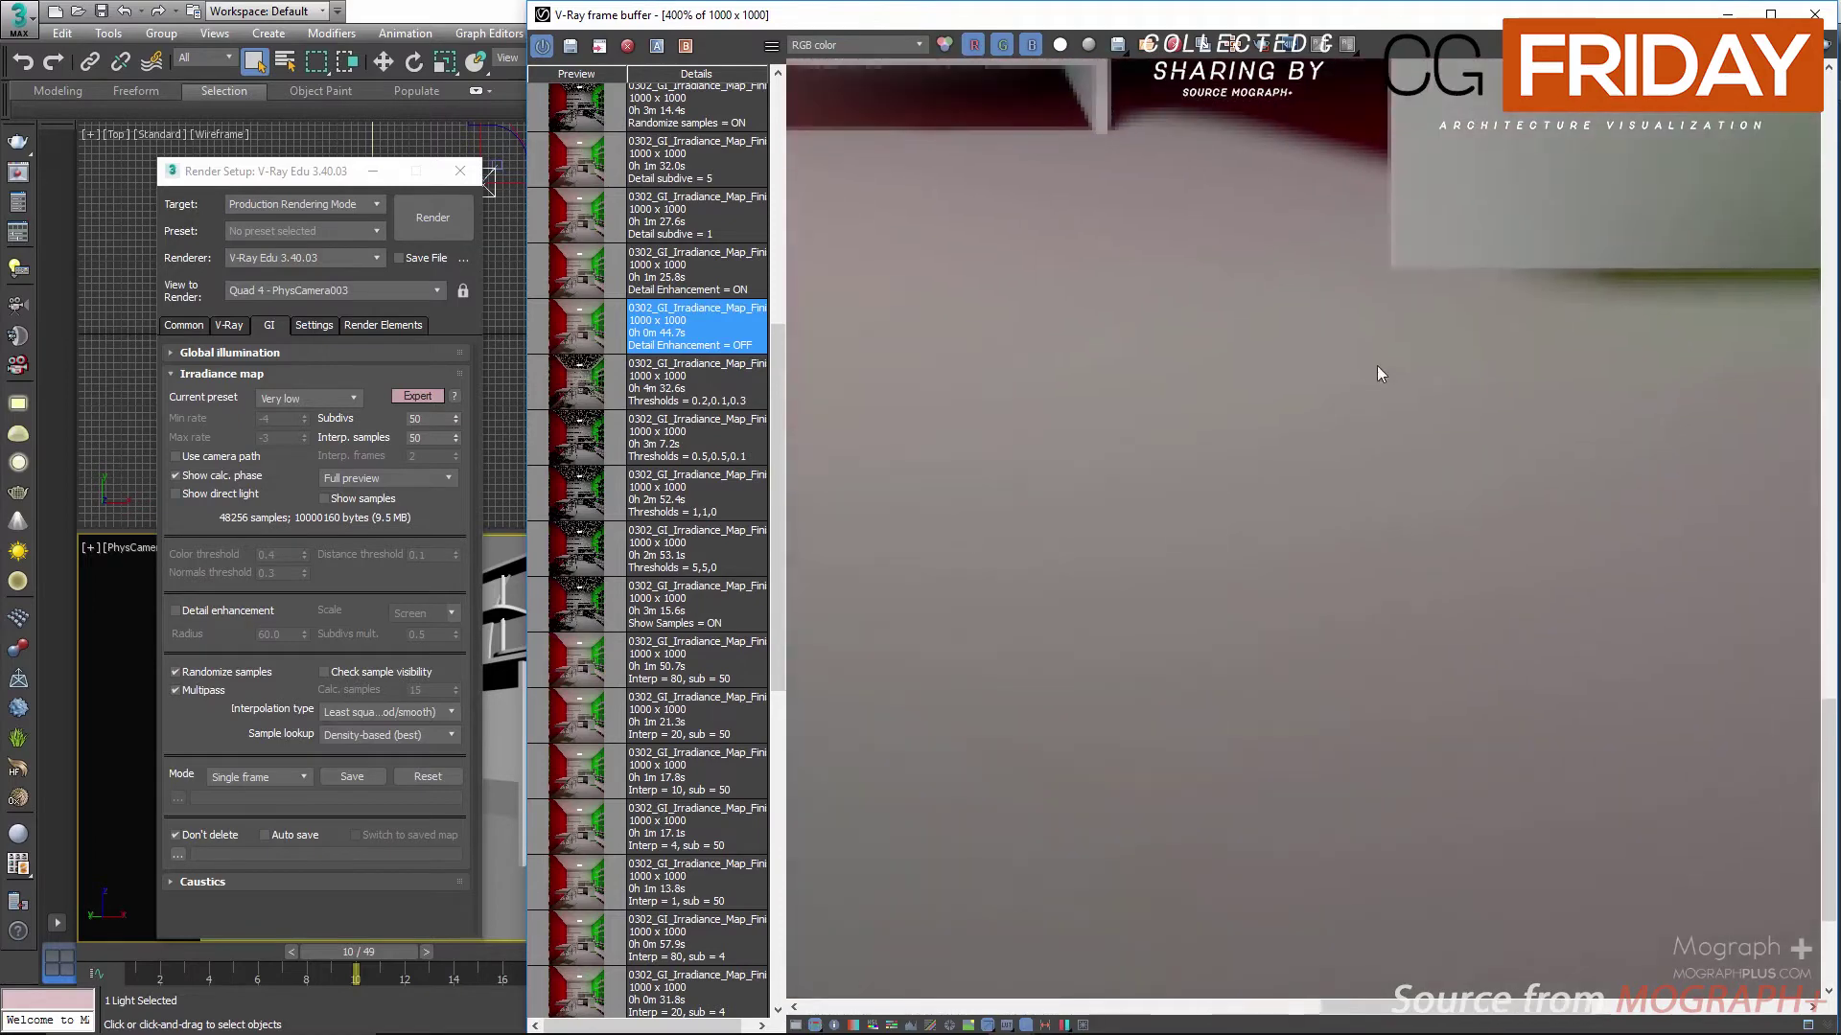
mouse_move(1376, 365)
middle_down()
mouse_move(1027, 489)
mouse_move(1610, 330)
middle_up()
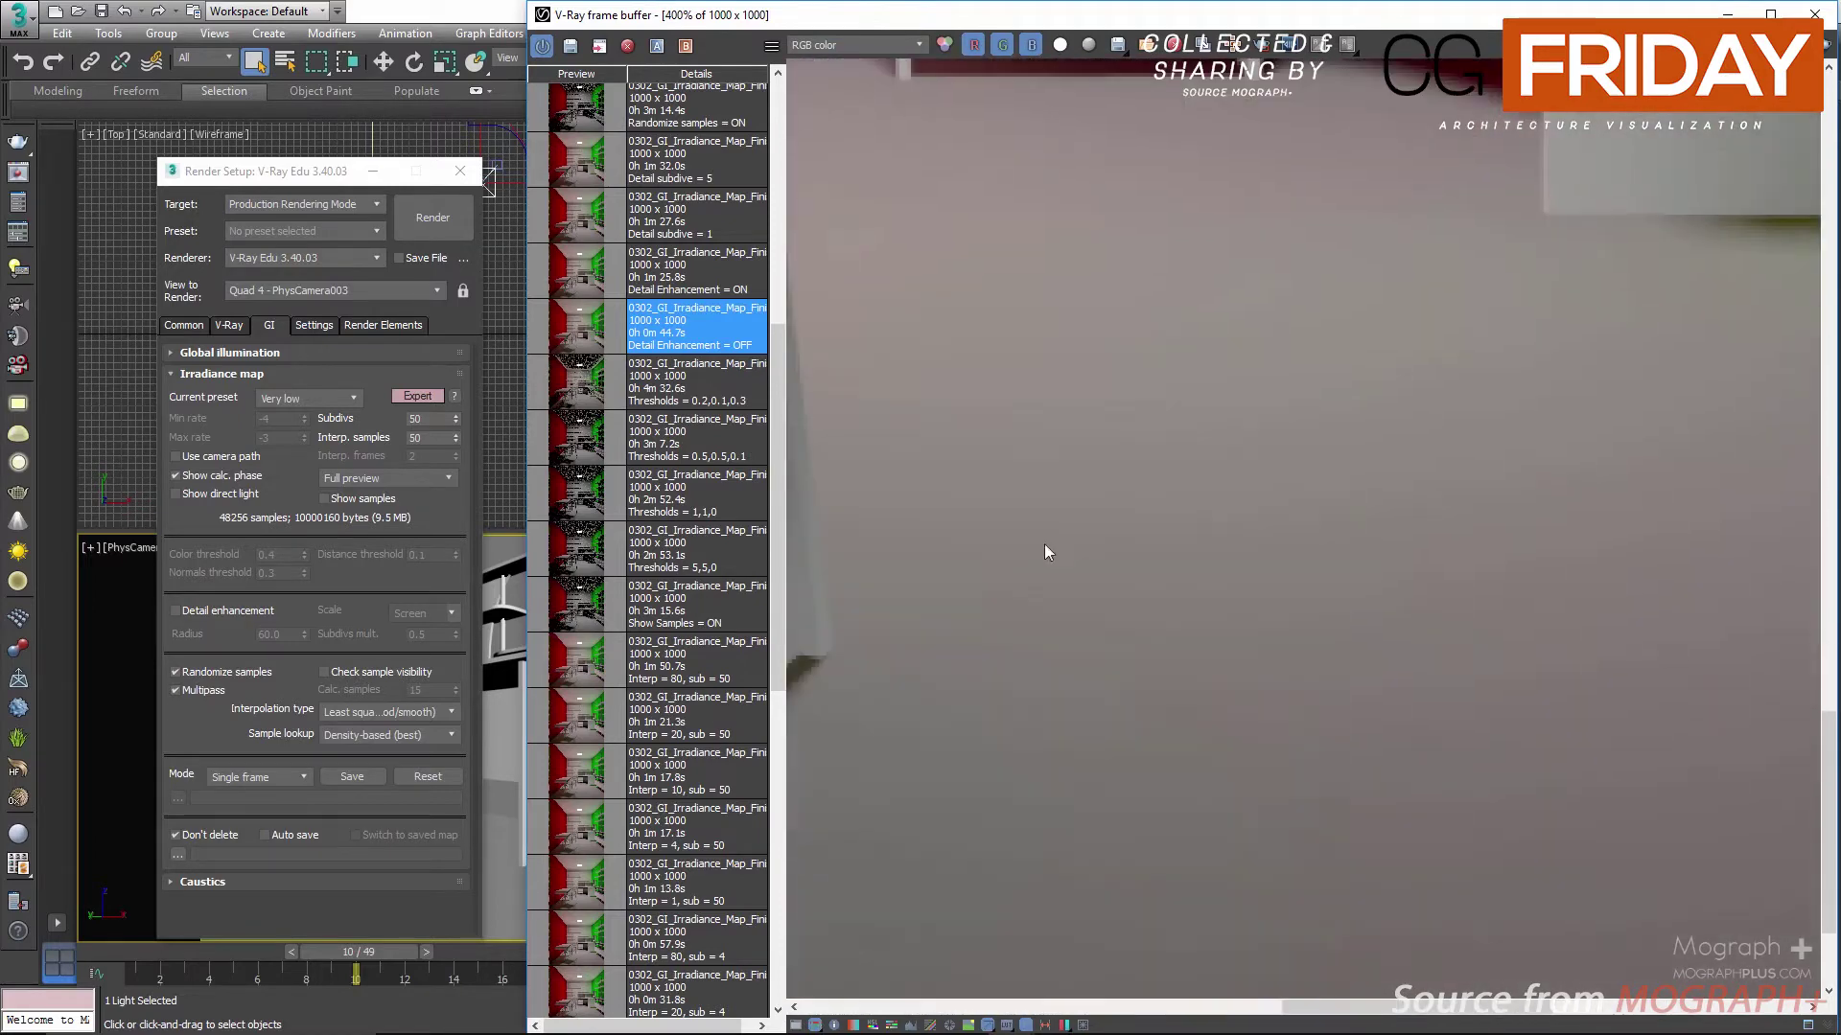
middle_drag(987, 556, 1735, 335)
middle_drag(1016, 378, 1187, 414)
scroll(1187, 414, down, 1)
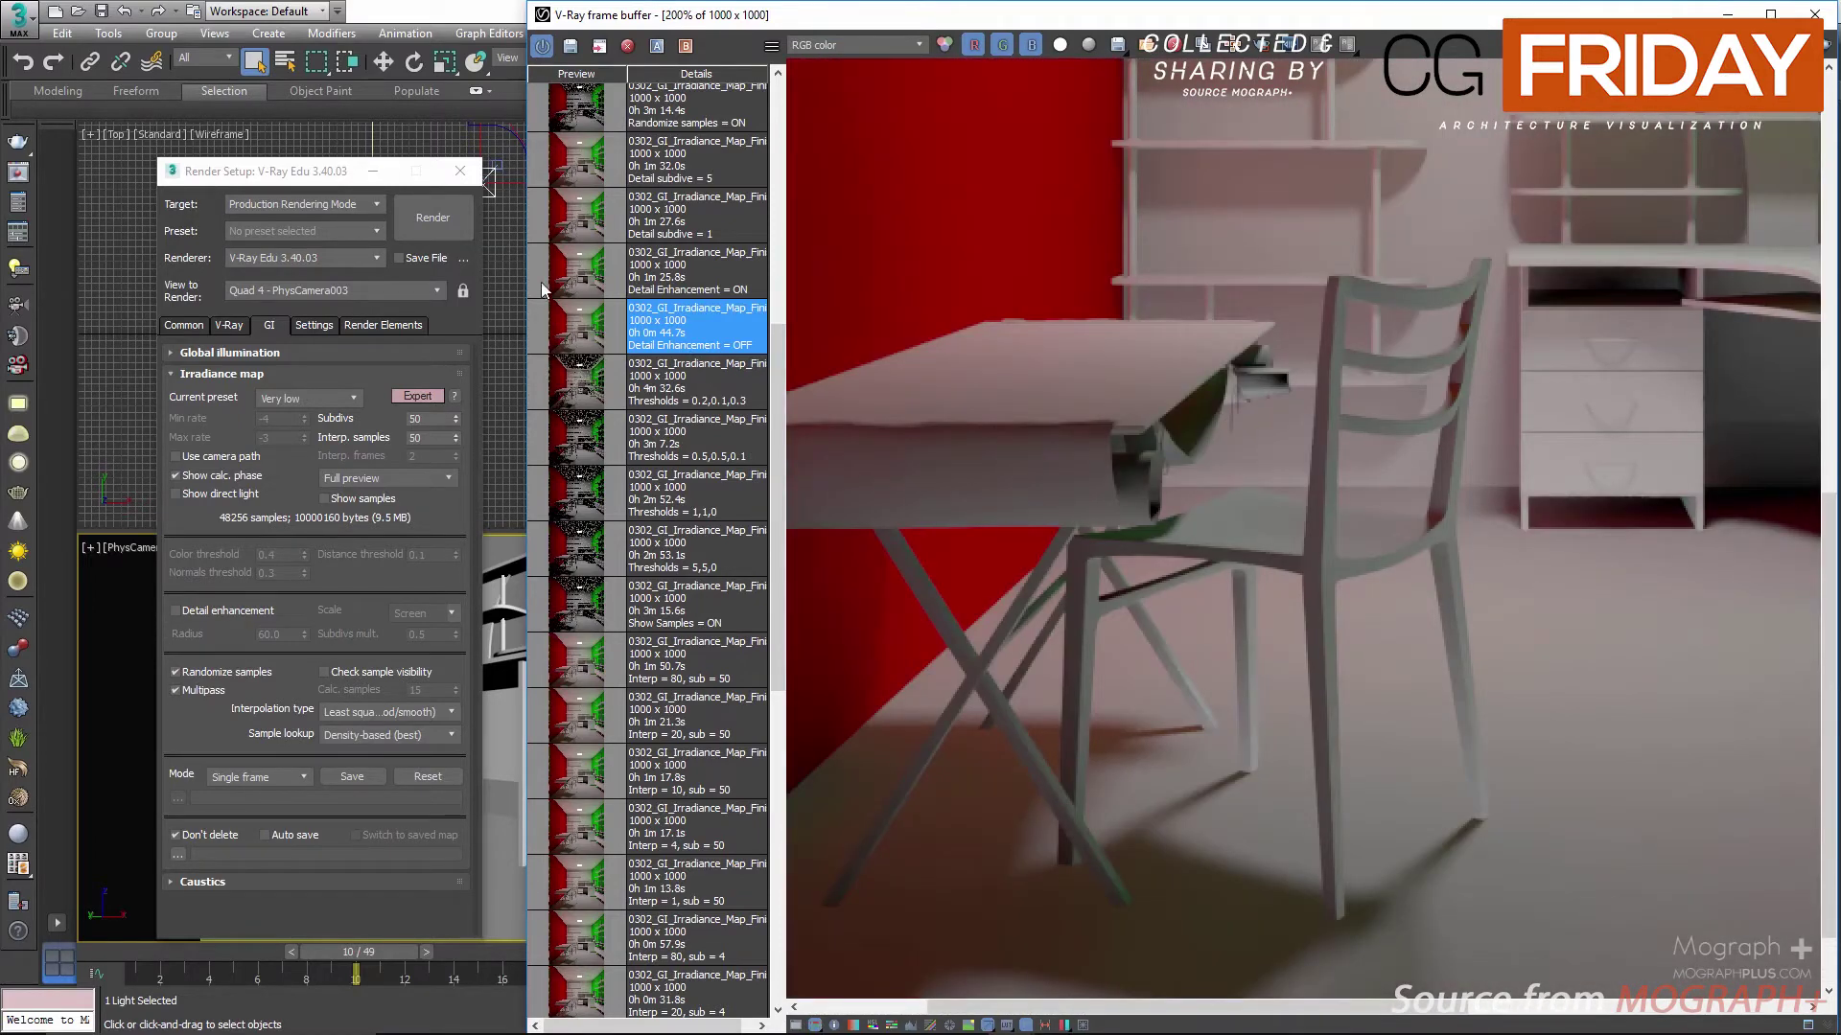
Step: Compare the "Detail Enhancement = ON" and "Detail Enhancement = OFF" renders at the table legs and the floor by the back desk
double_click(585, 273)
scroll(1060, 739, up, 1)
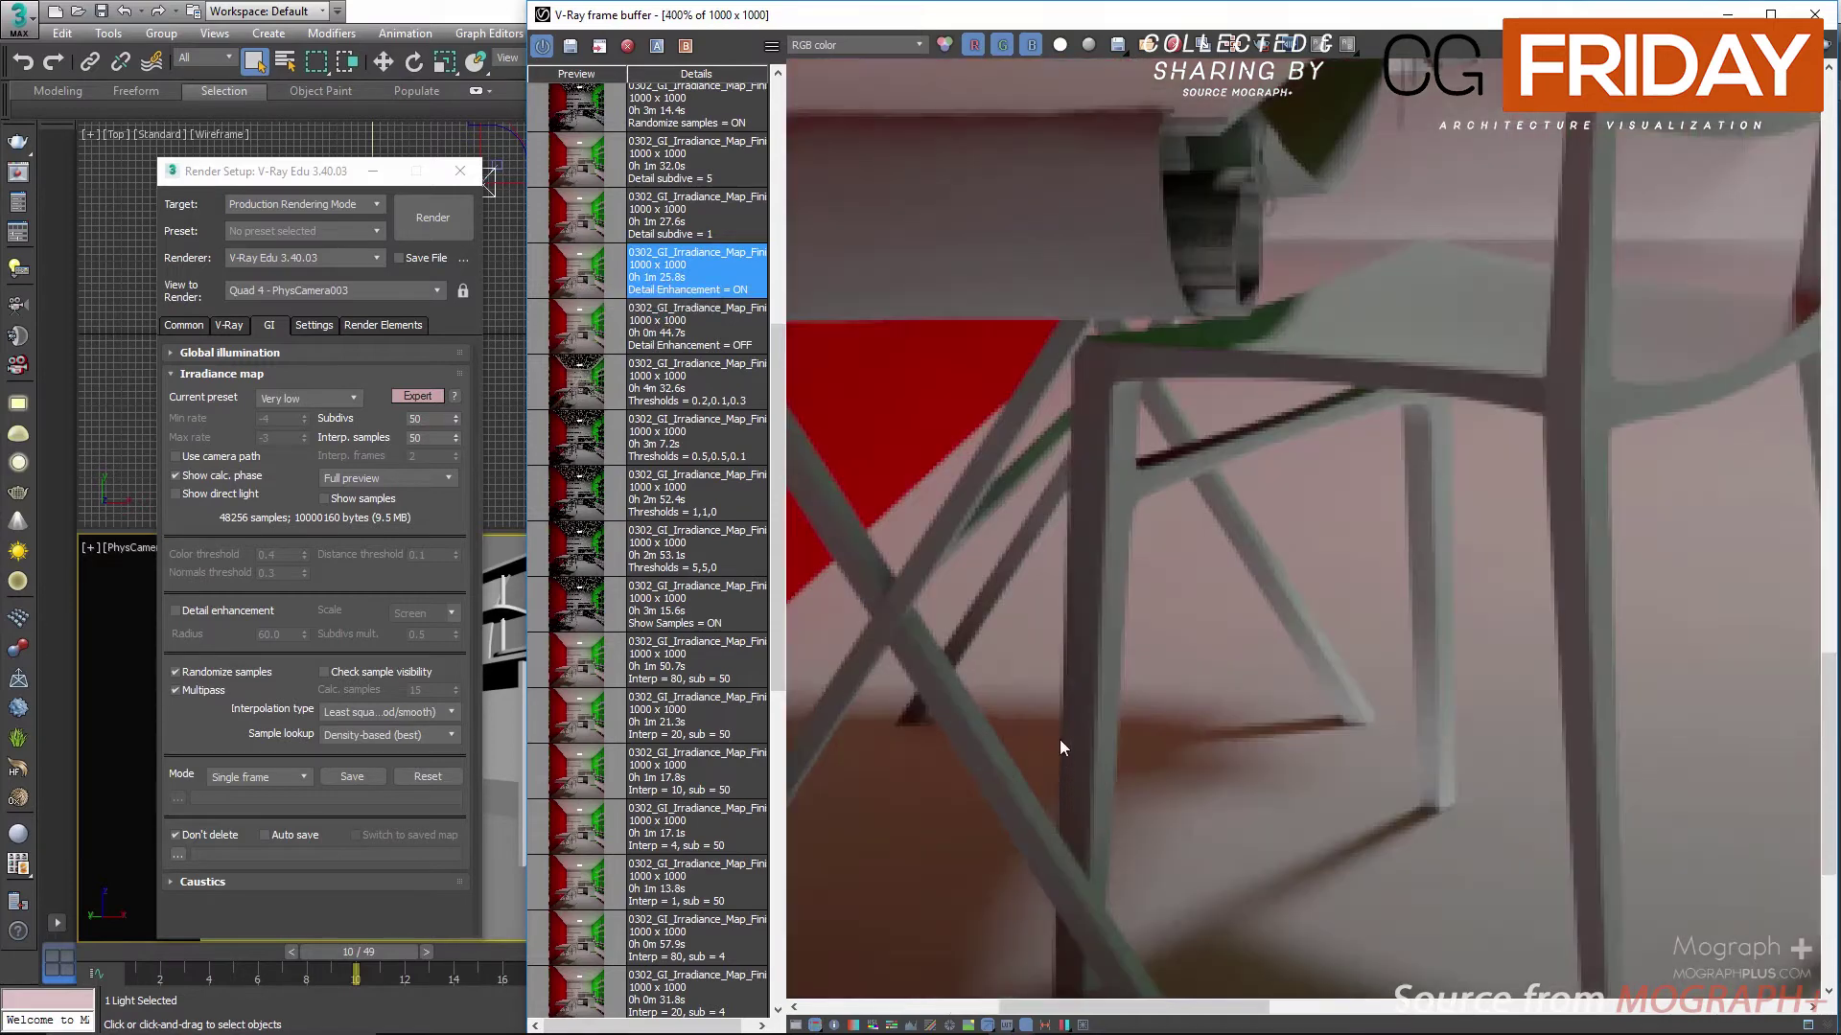
middle_drag(1061, 739, 1101, 343)
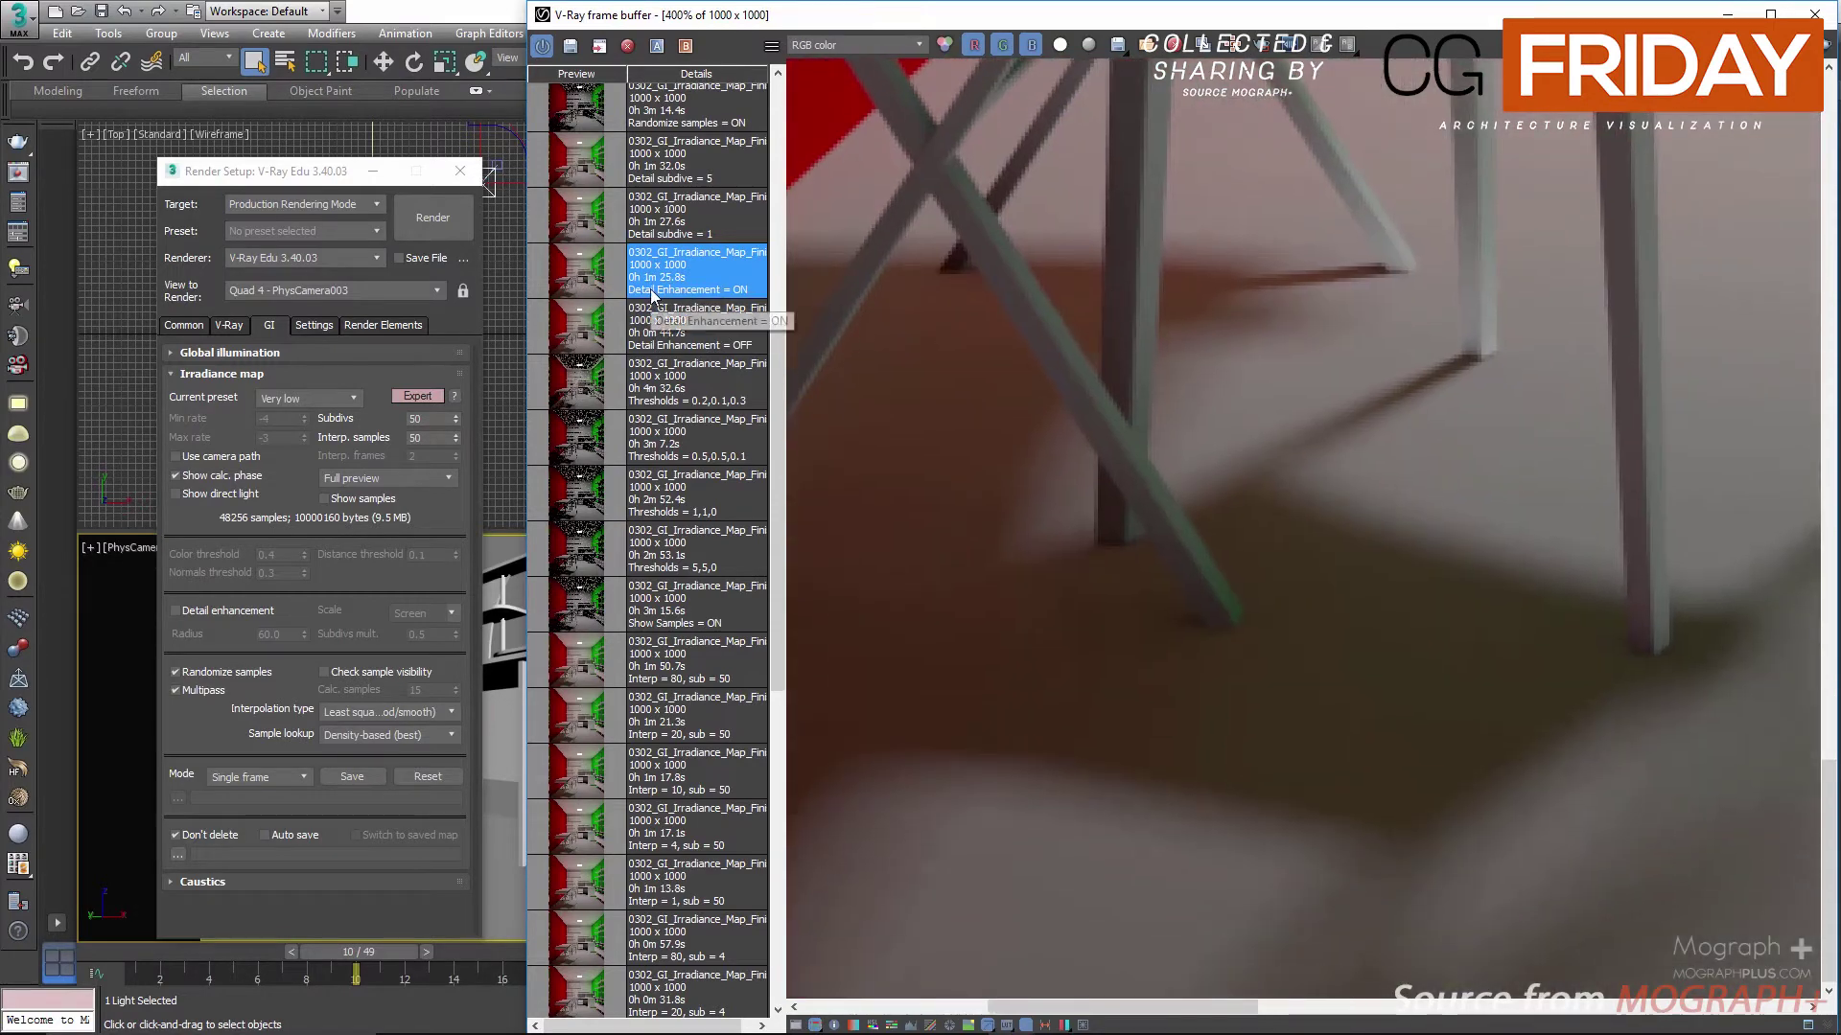
middle_drag(1187, 556, 1418, 558)
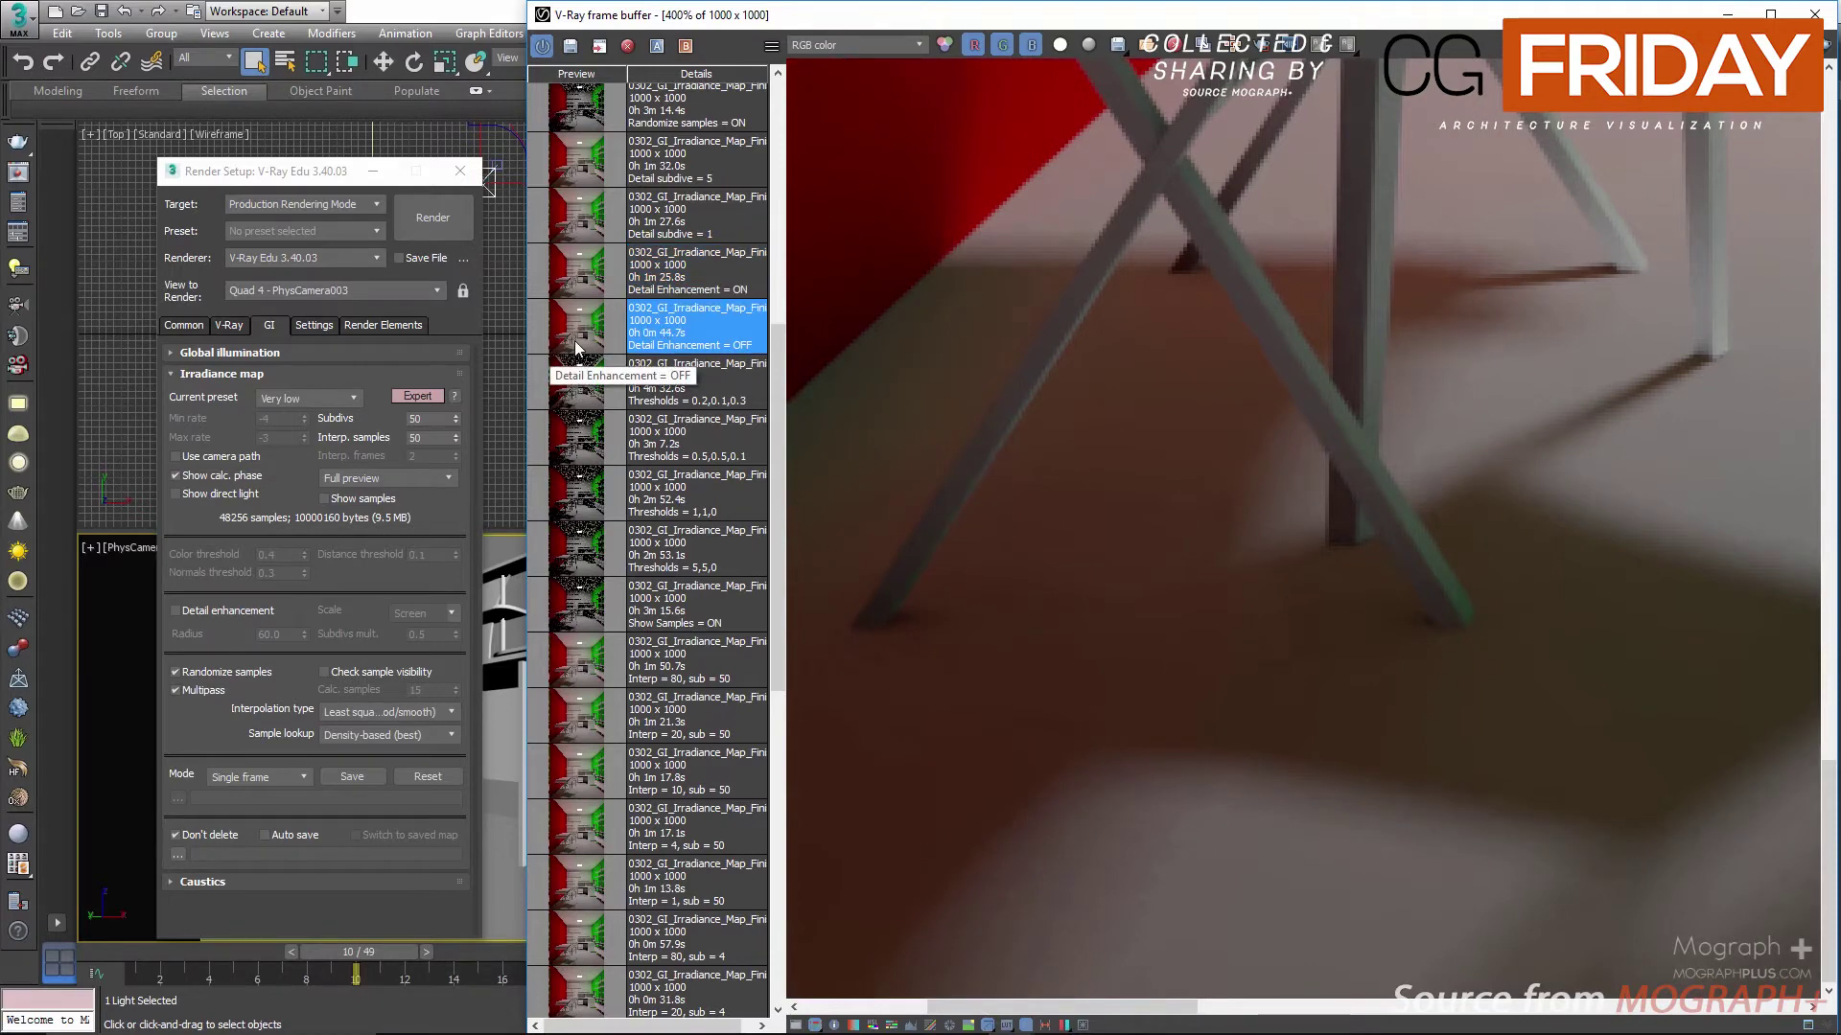
middle_drag(1424, 476, 992, 523)
middle_drag(1366, 460, 896, 601)
middle_drag(1371, 354, 867, 468)
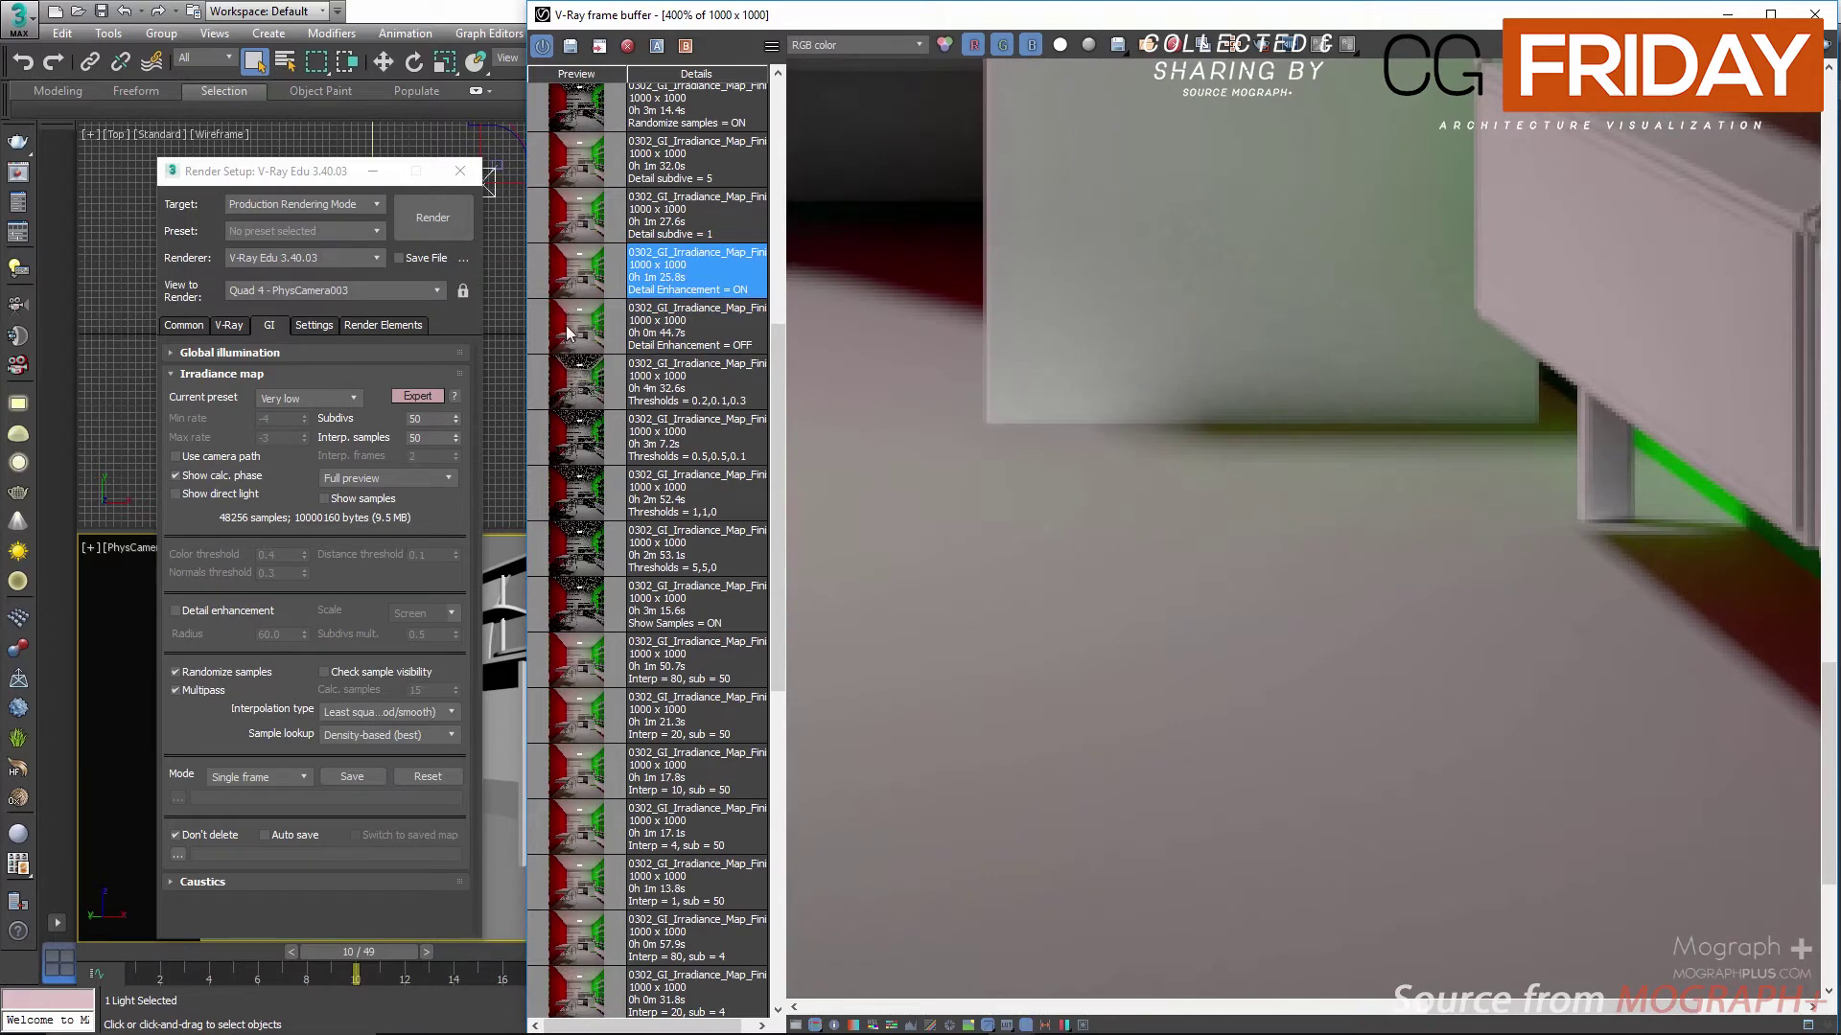
double_click(579, 283)
Step: Alternate between the detail enhancement ON and OFF renders to compare the shelving and drawers around the back desk
middle_drag(949, 422, 1313, 569)
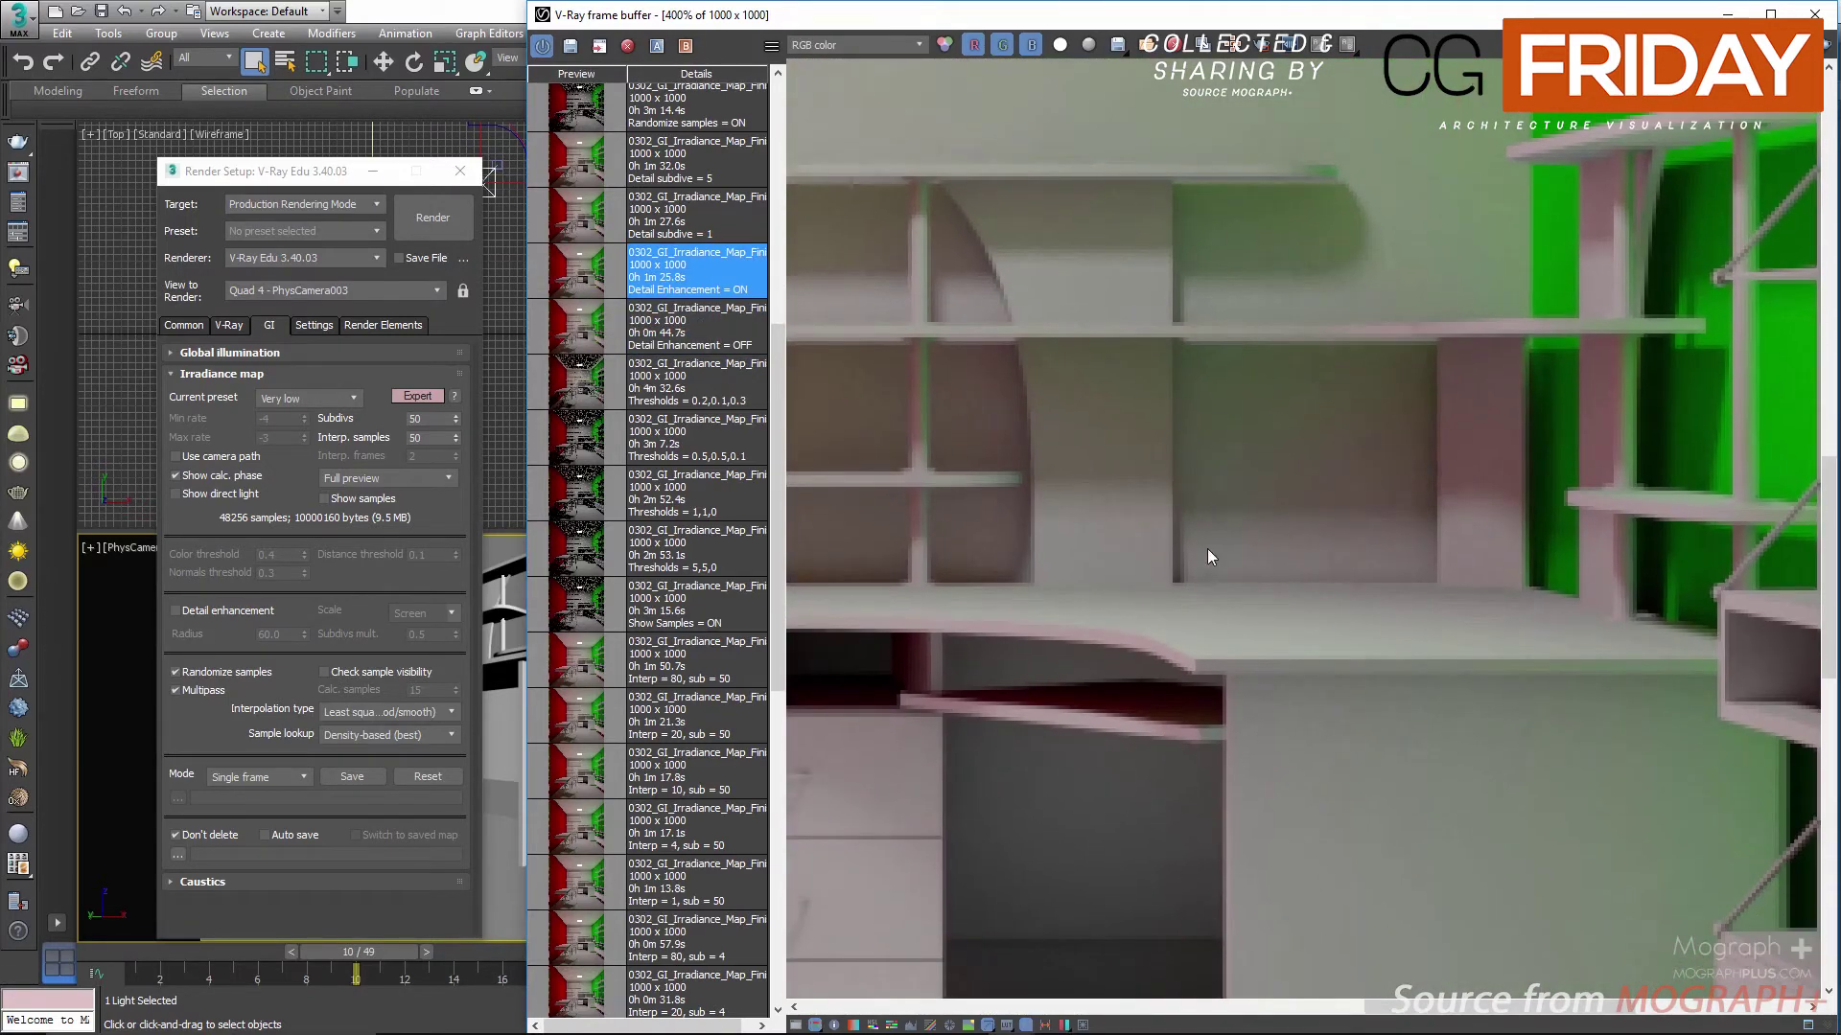
scroll(1262, 502, up, 1)
scroll(1321, 503, down, 1)
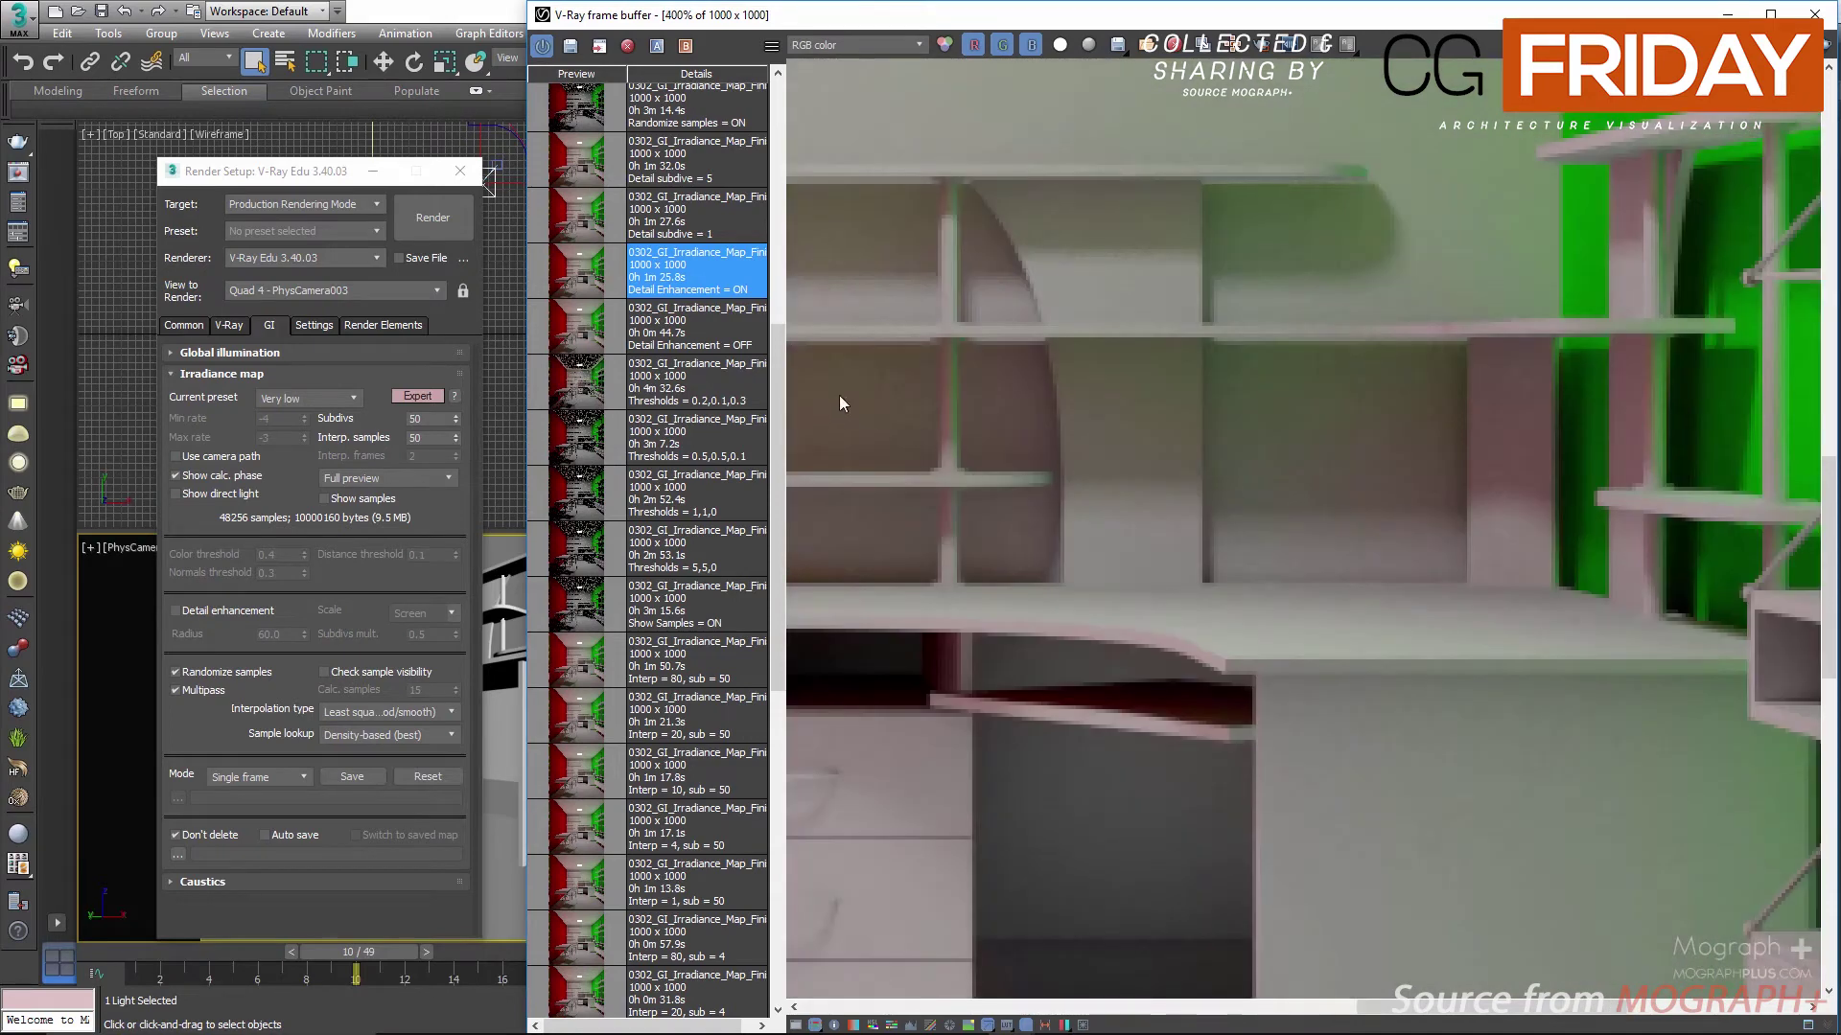
double_click(592, 342)
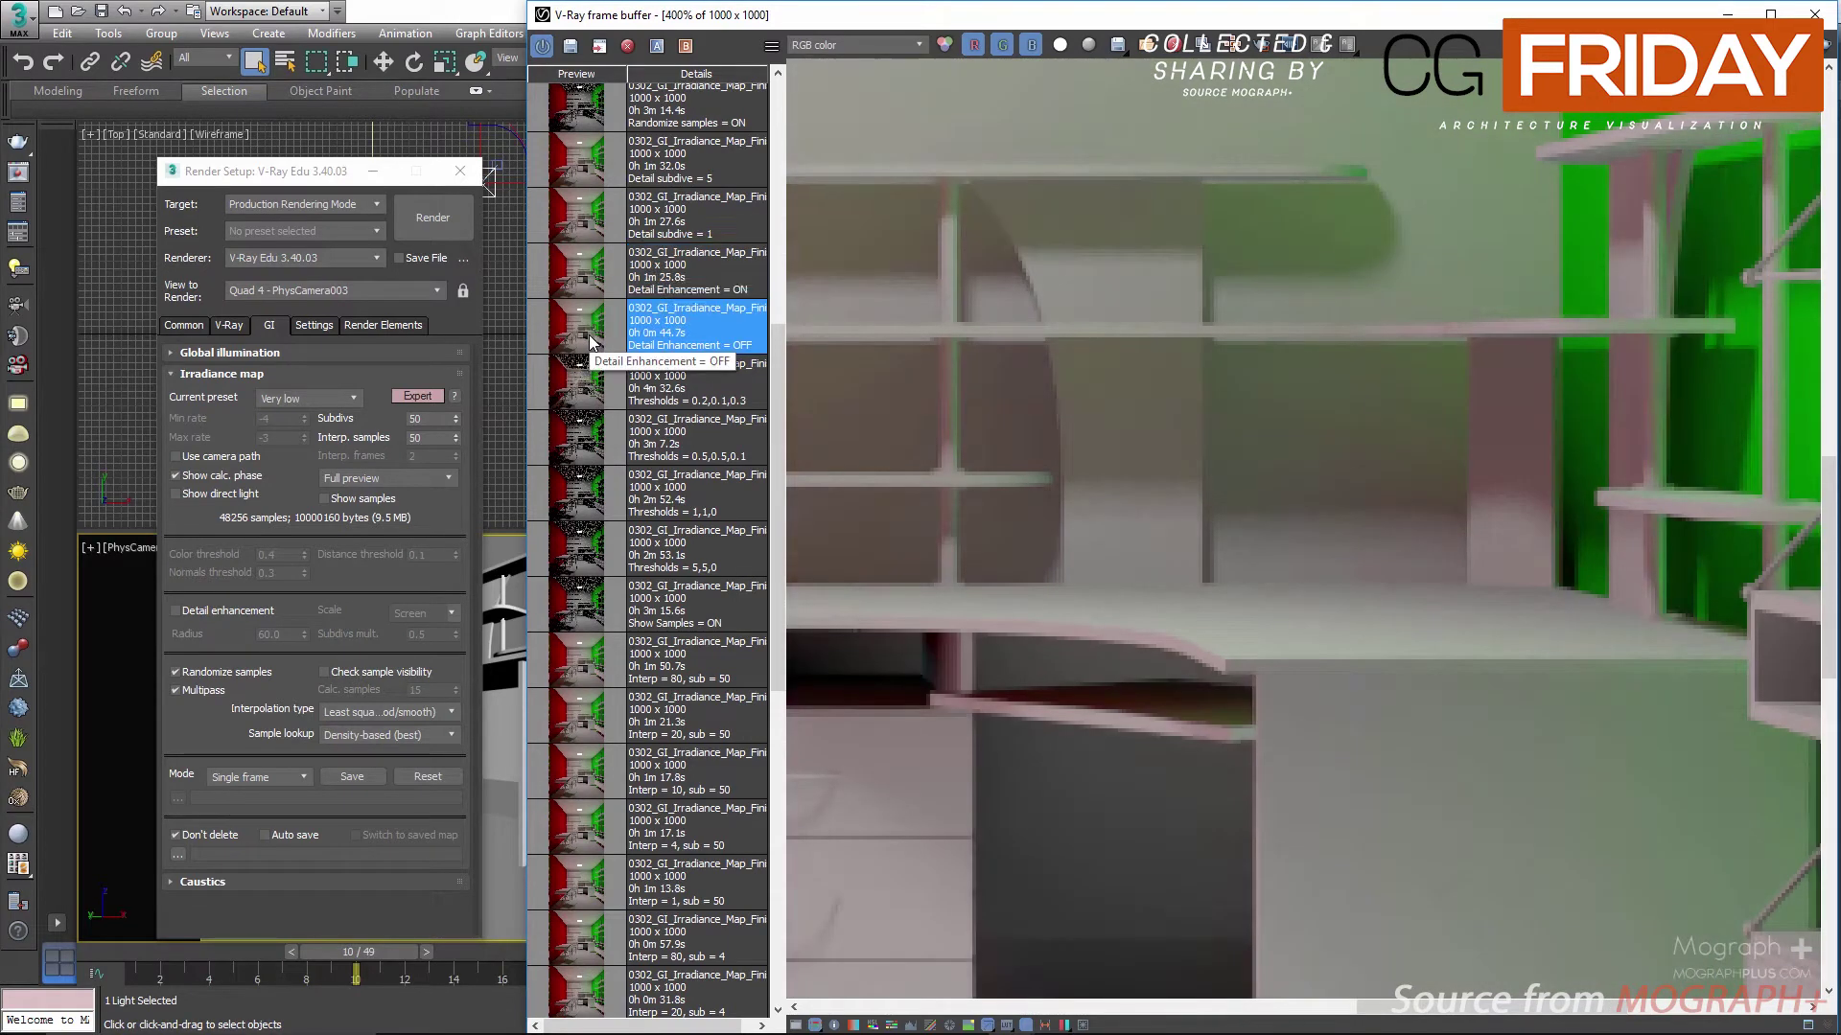
double_click(588, 280)
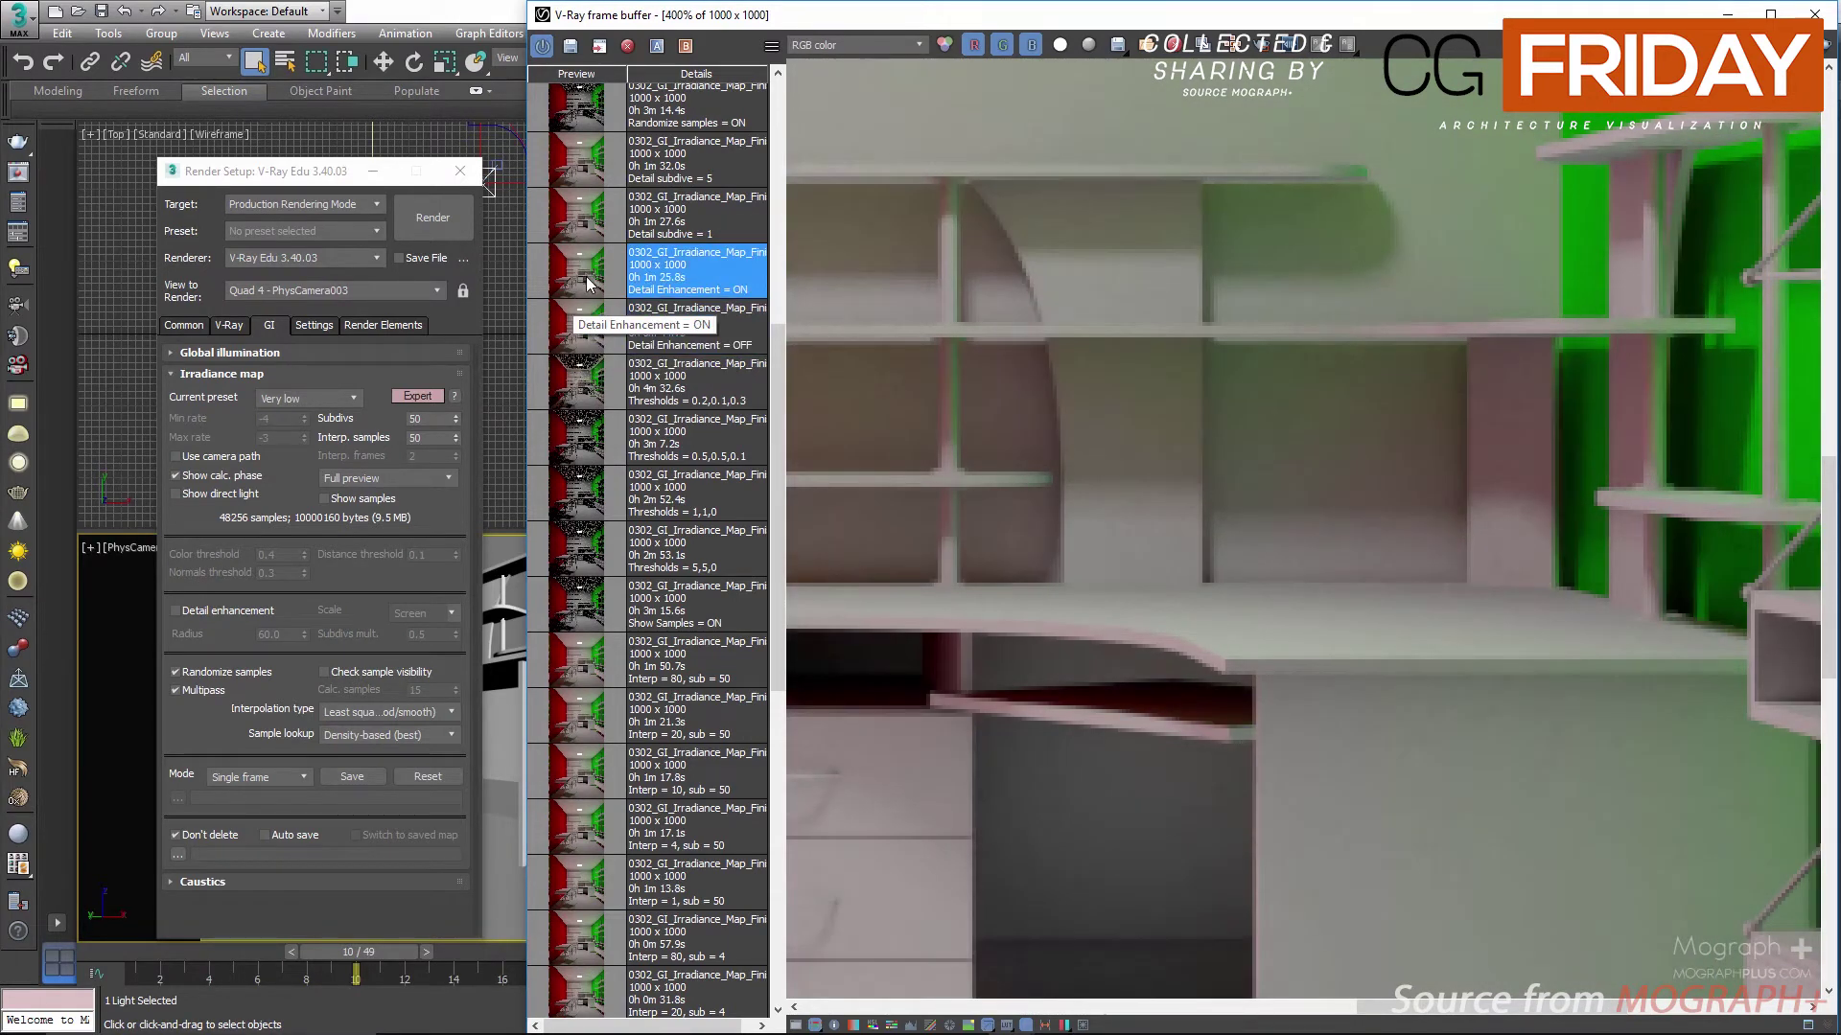
double_click(583, 303)
double_click(585, 281)
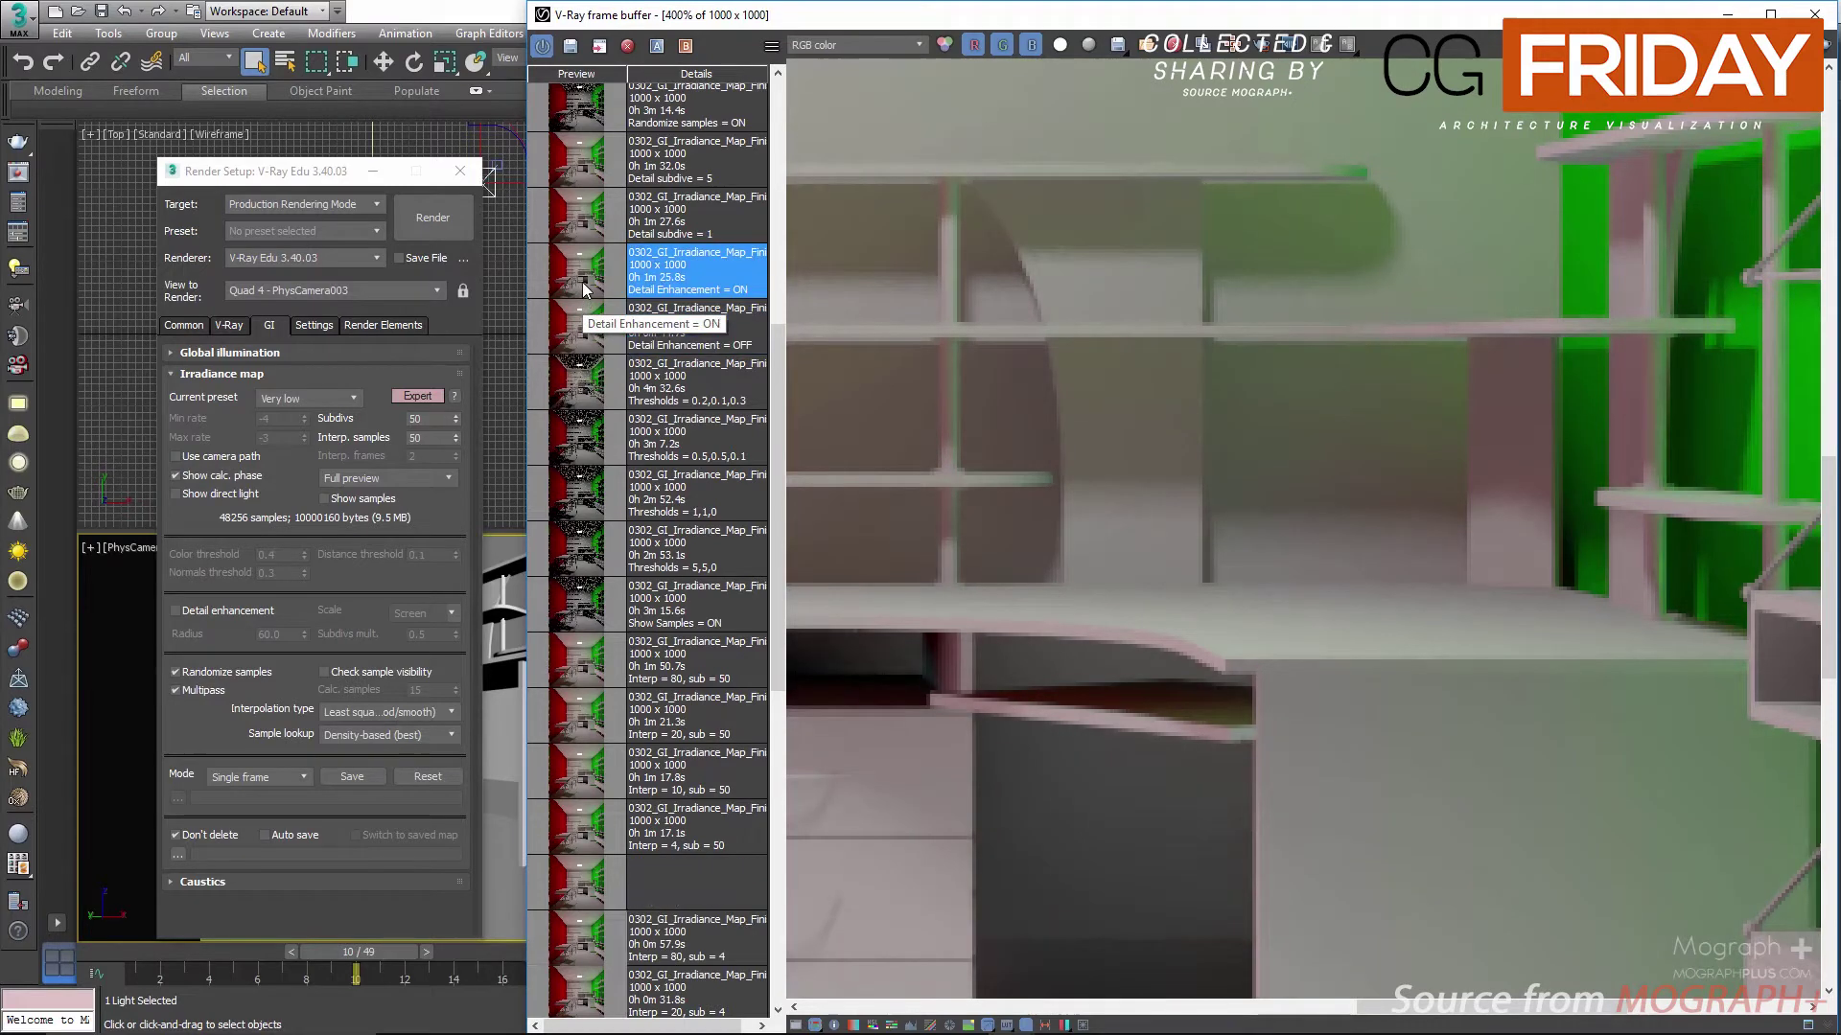
Step: Compare the detail enhancement ON and OFF renders at the shelves beside the red wall and around the table and chair
middle_drag(1011, 332, 1146, 401)
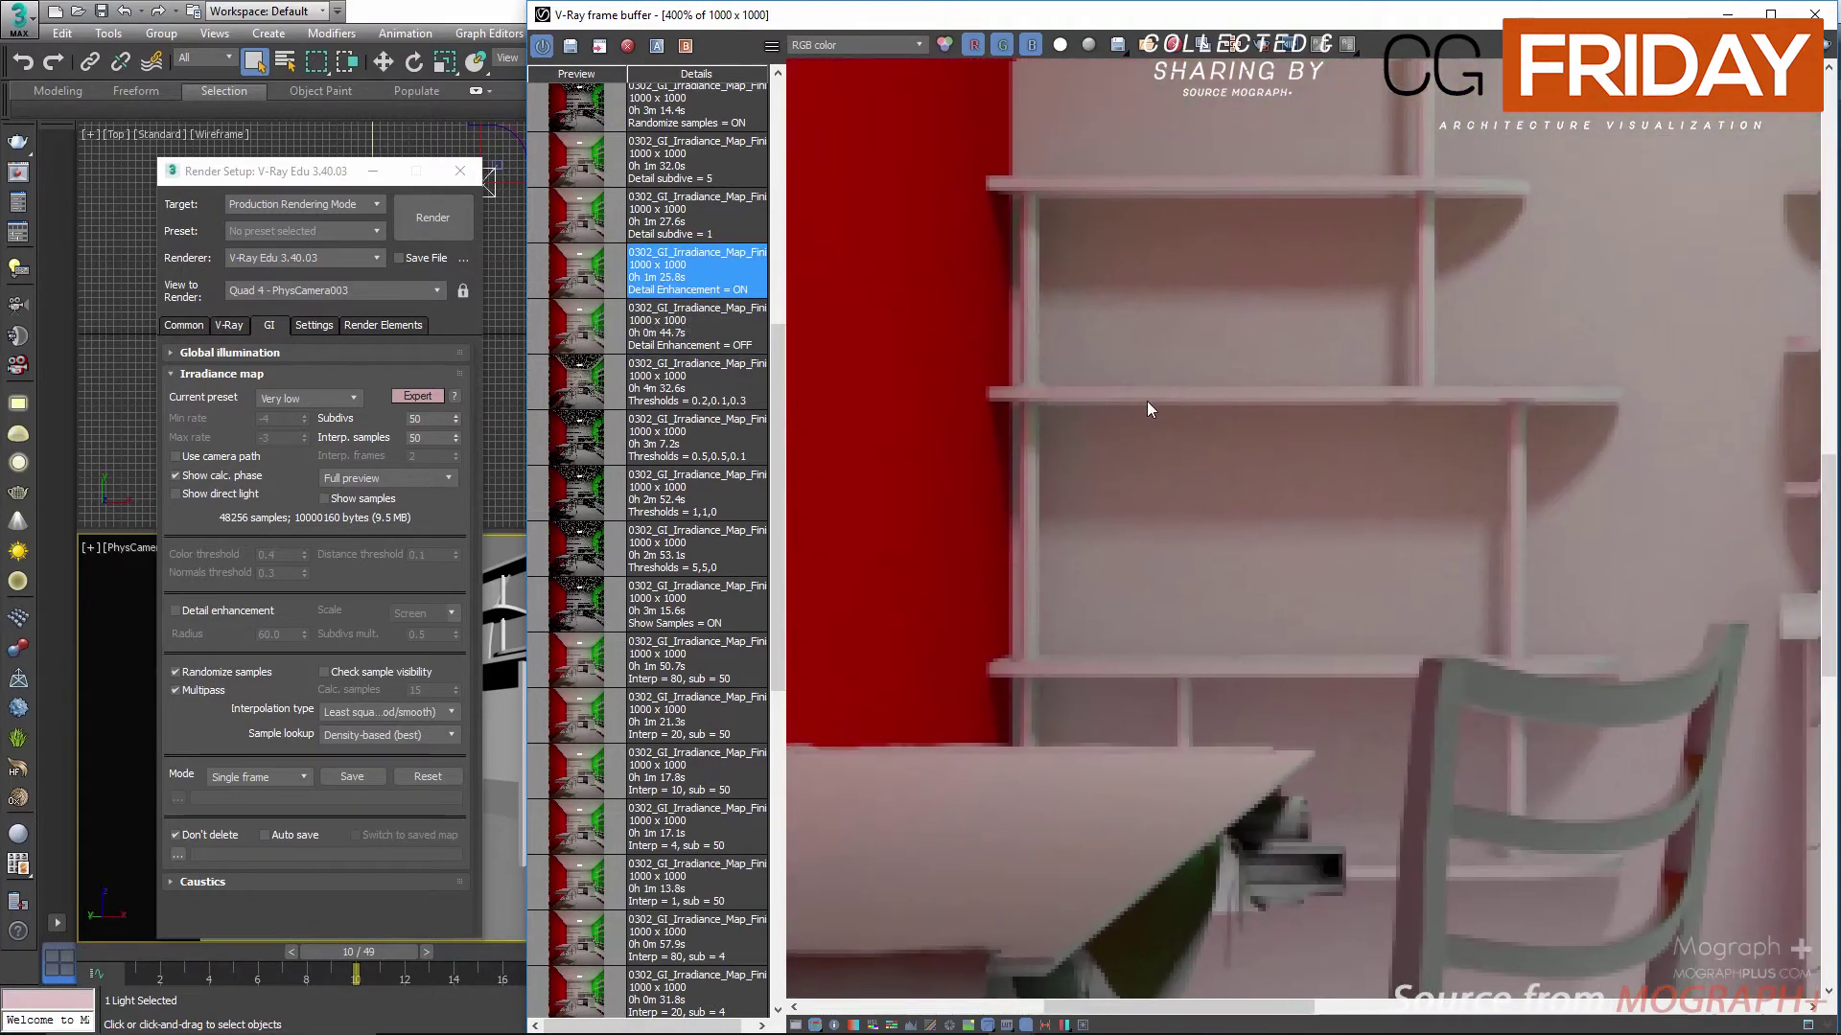
double_click(560, 330)
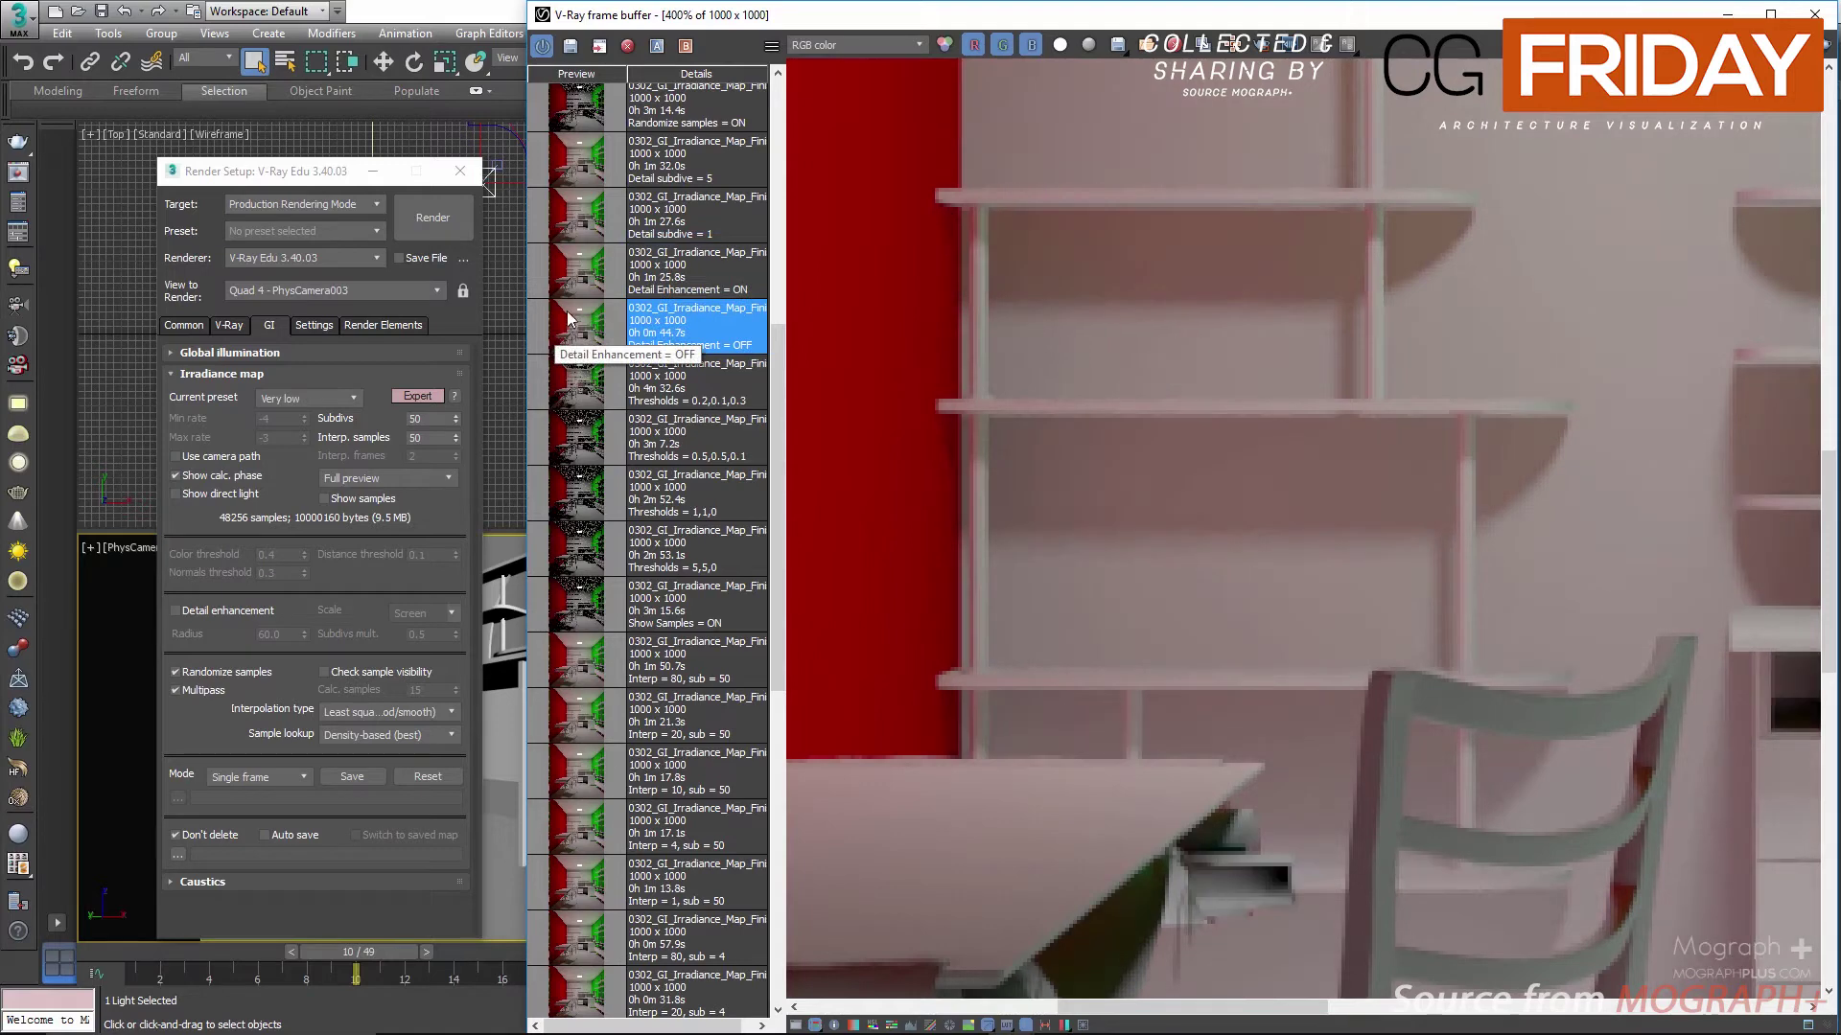
double_click(577, 286)
middle_drag(1159, 611, 1139, 173)
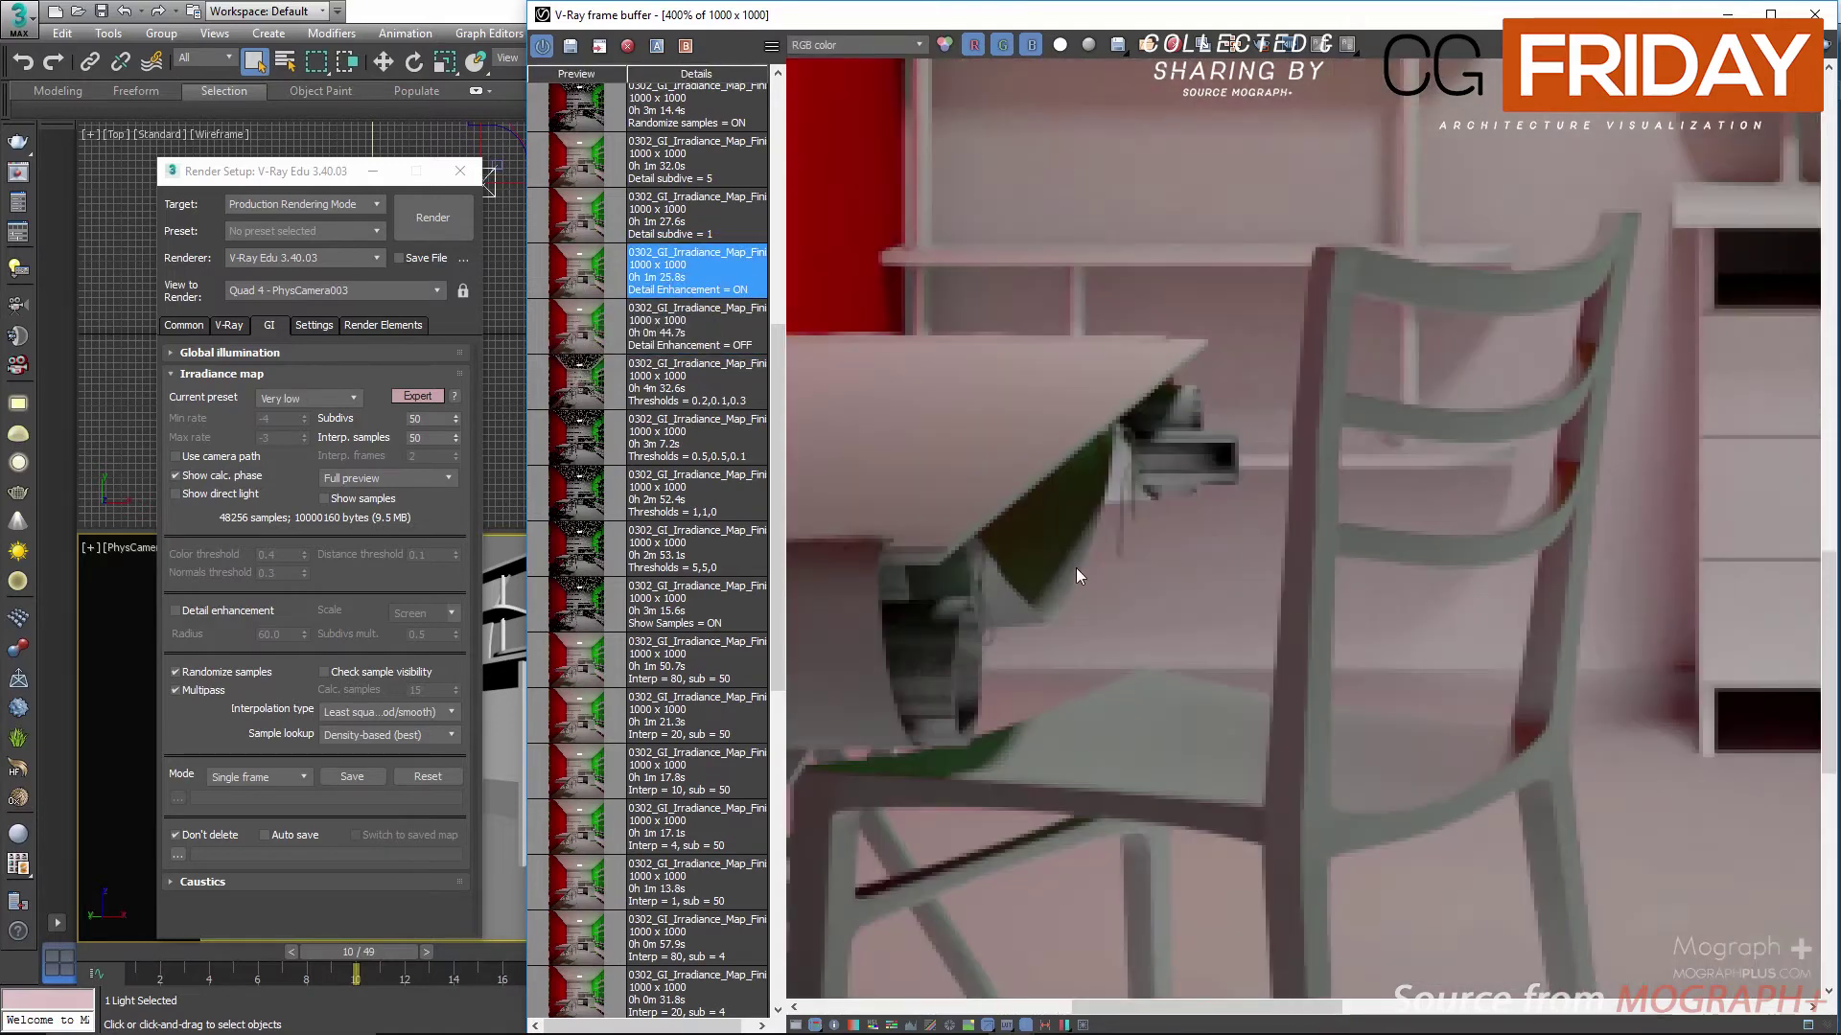
middle_drag(1115, 757, 1206, 295)
middle_drag(992, 718, 1134, 389)
scroll(1136, 423, down, 1)
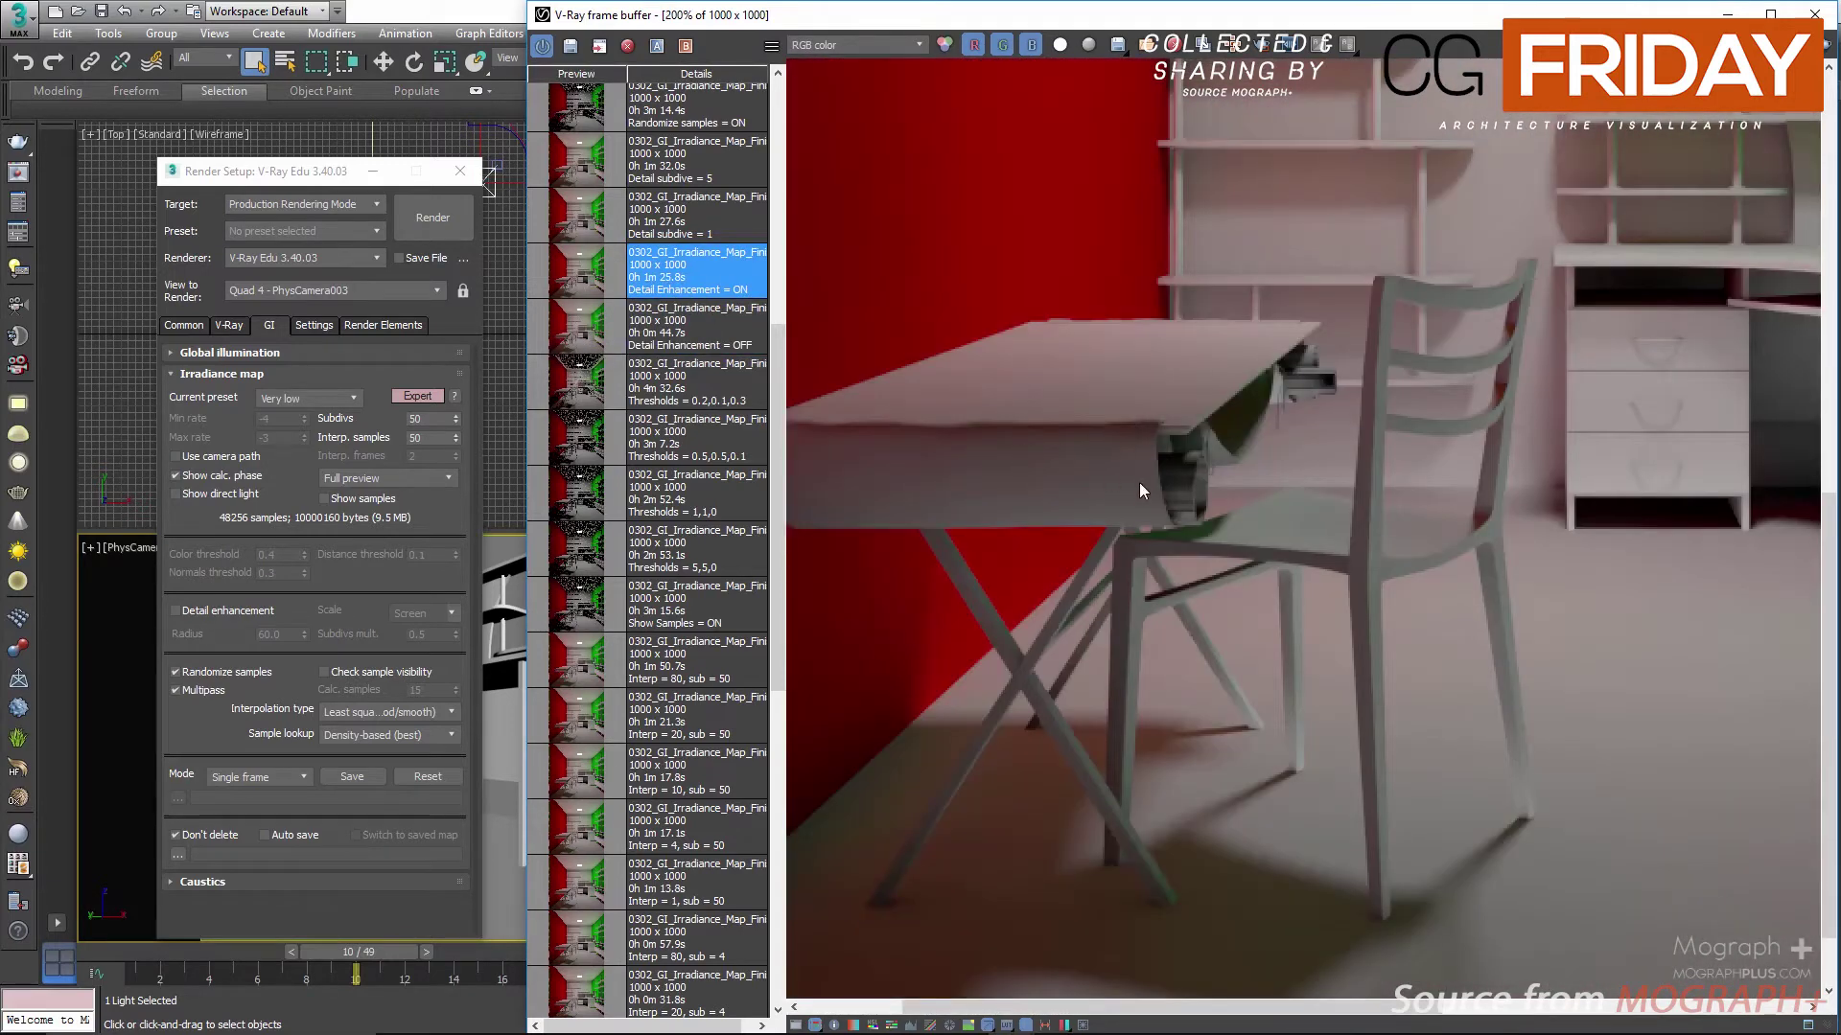
middle_drag(1139, 481, 1155, 388)
double_click(600, 338)
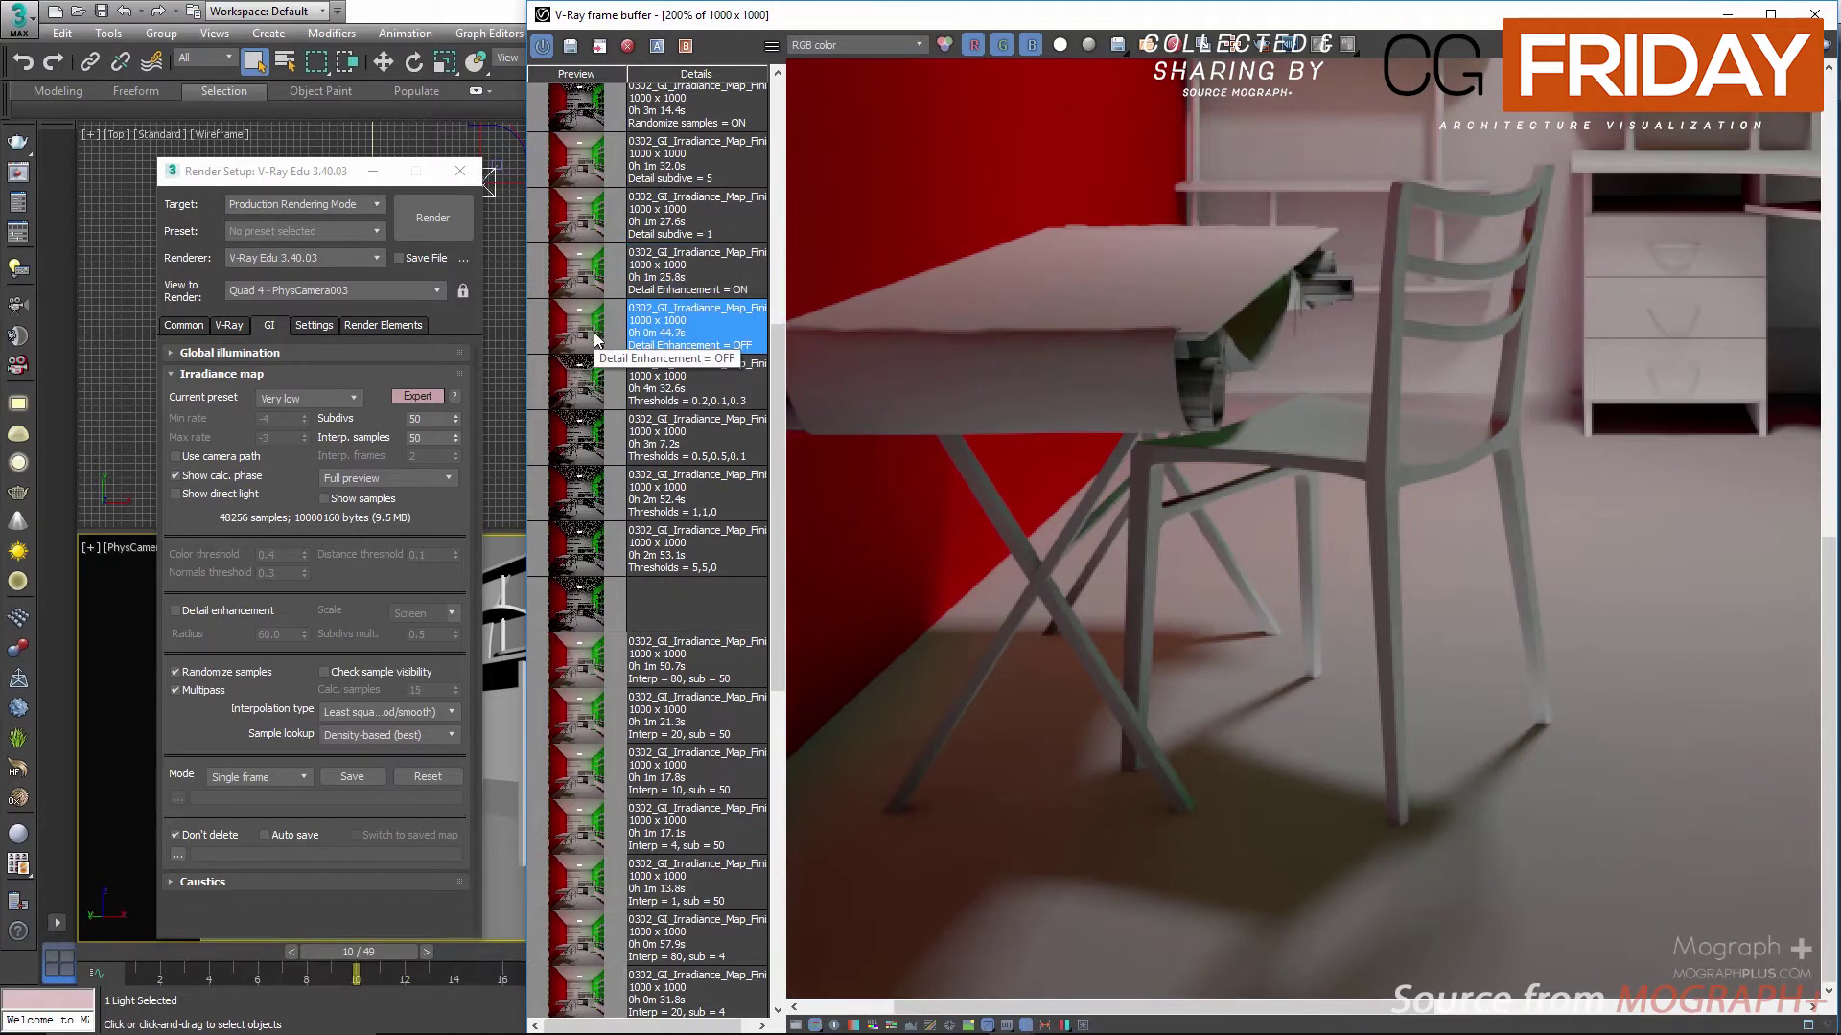
double_click(582, 278)
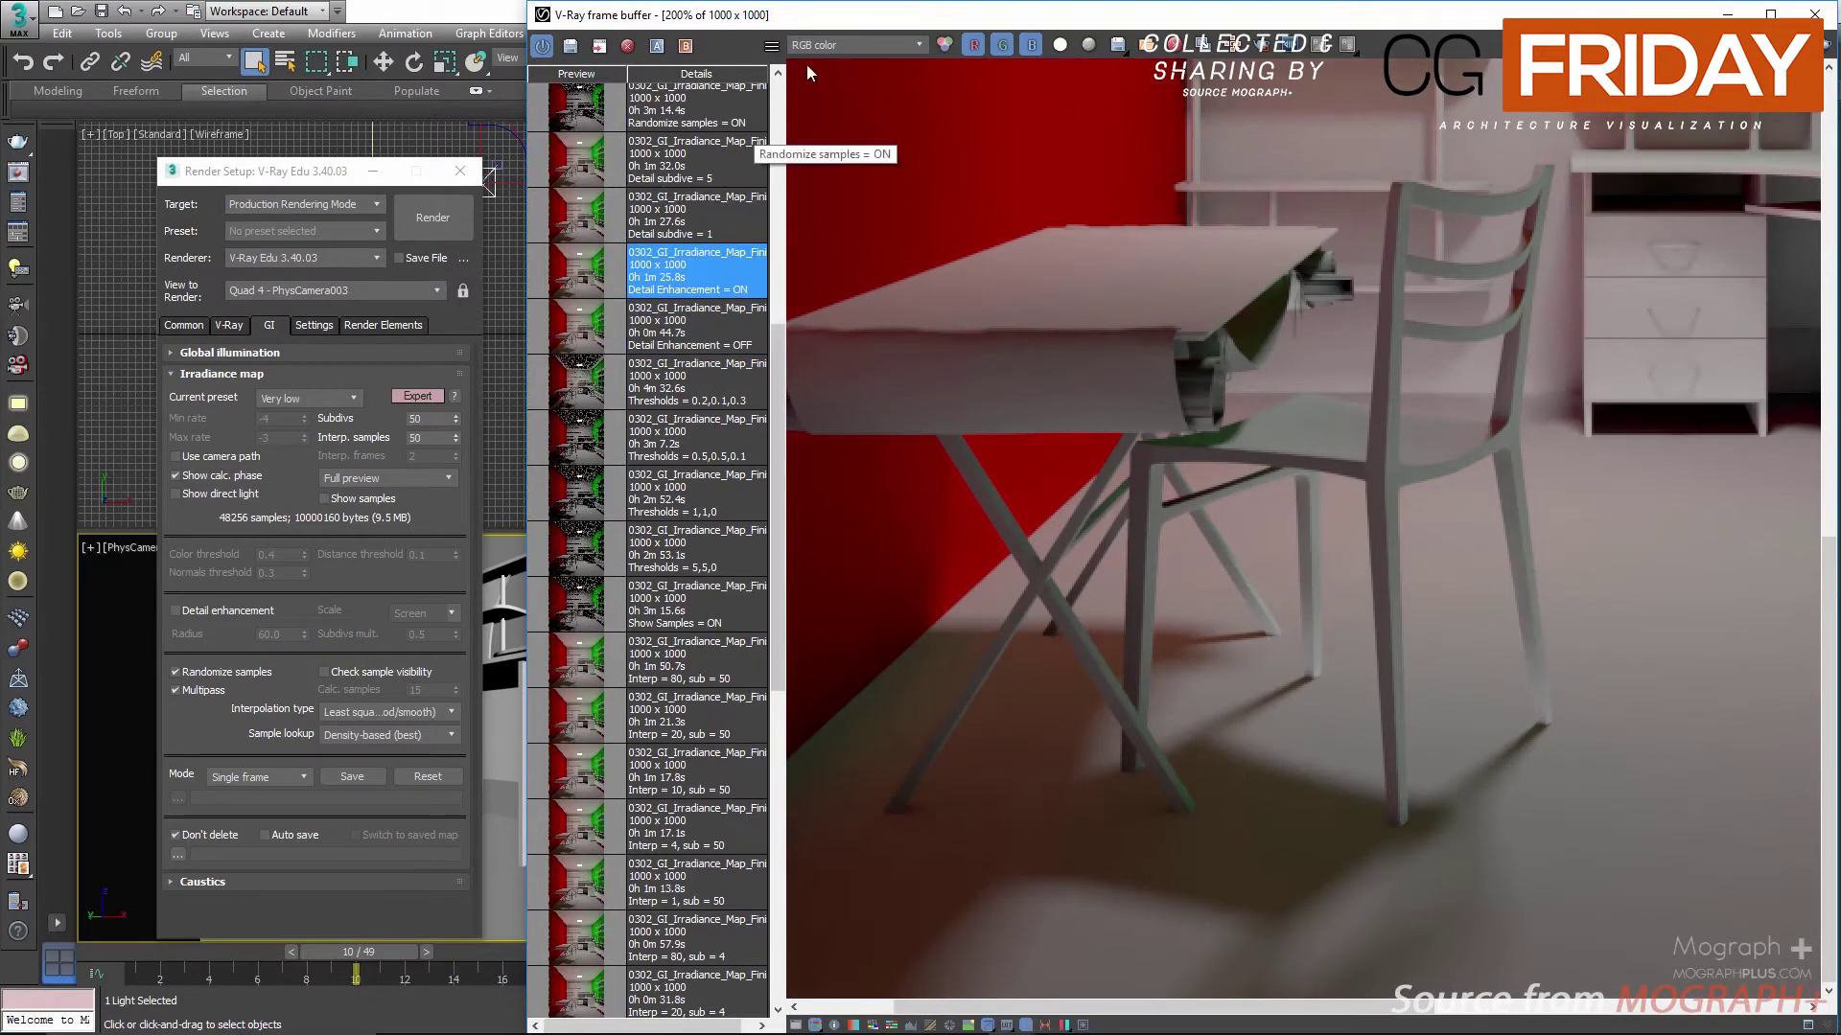
Step: Display the VRayGlobalIllumination channel and compare the "Detail Enhancement = OFF" and "Detail Enhancement = ON" renders at the table and chair legs
click(842, 48)
click(850, 86)
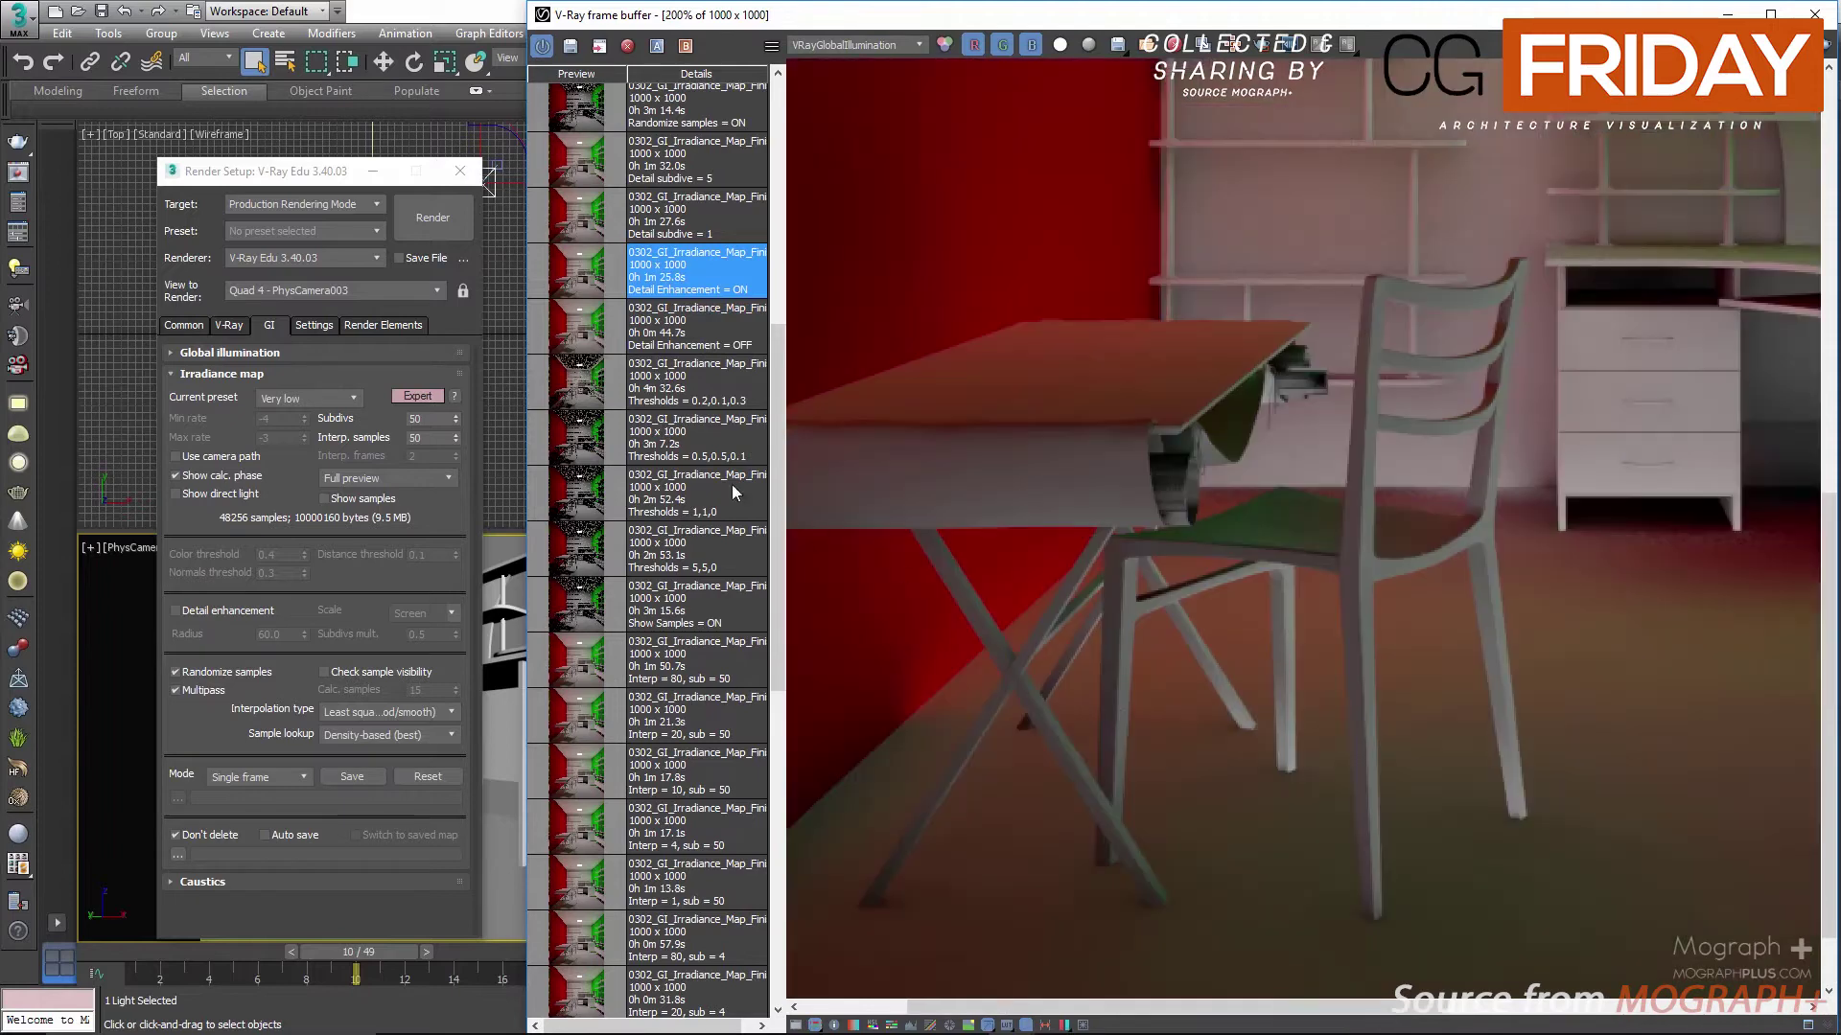
double_click(587, 340)
scroll(1181, 807, up, 2)
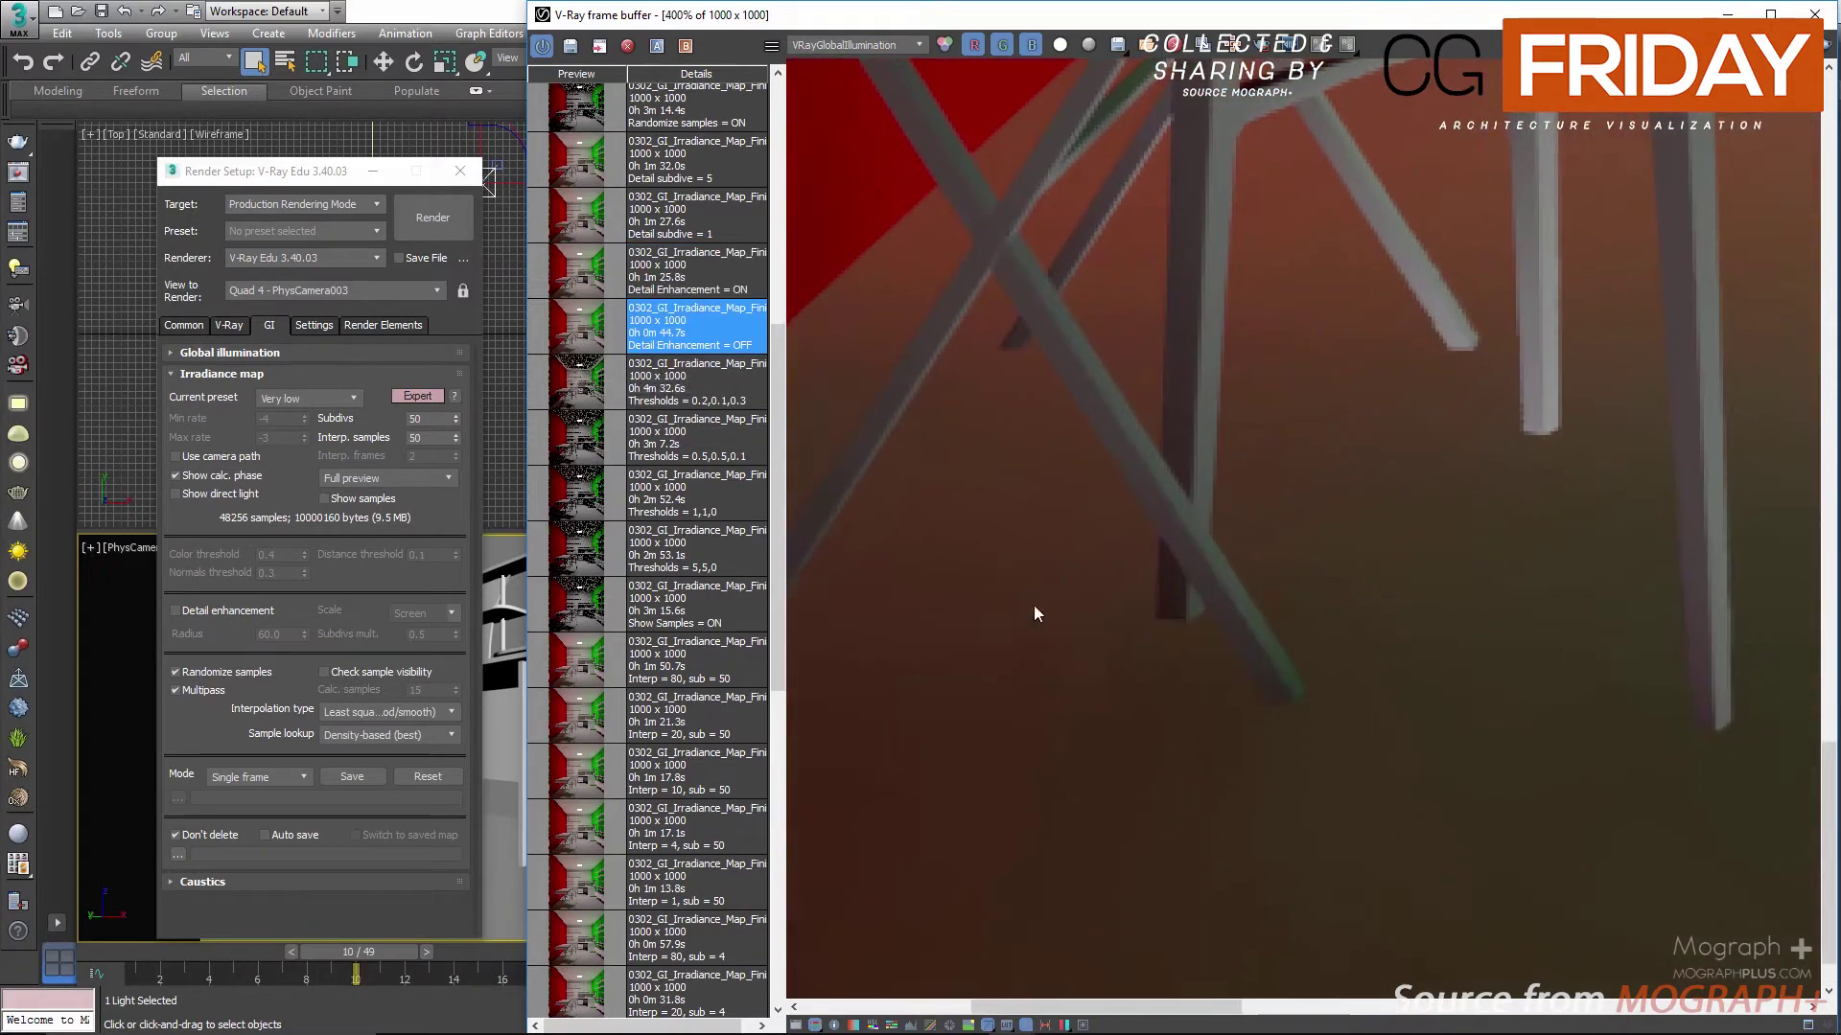
double_click(586, 278)
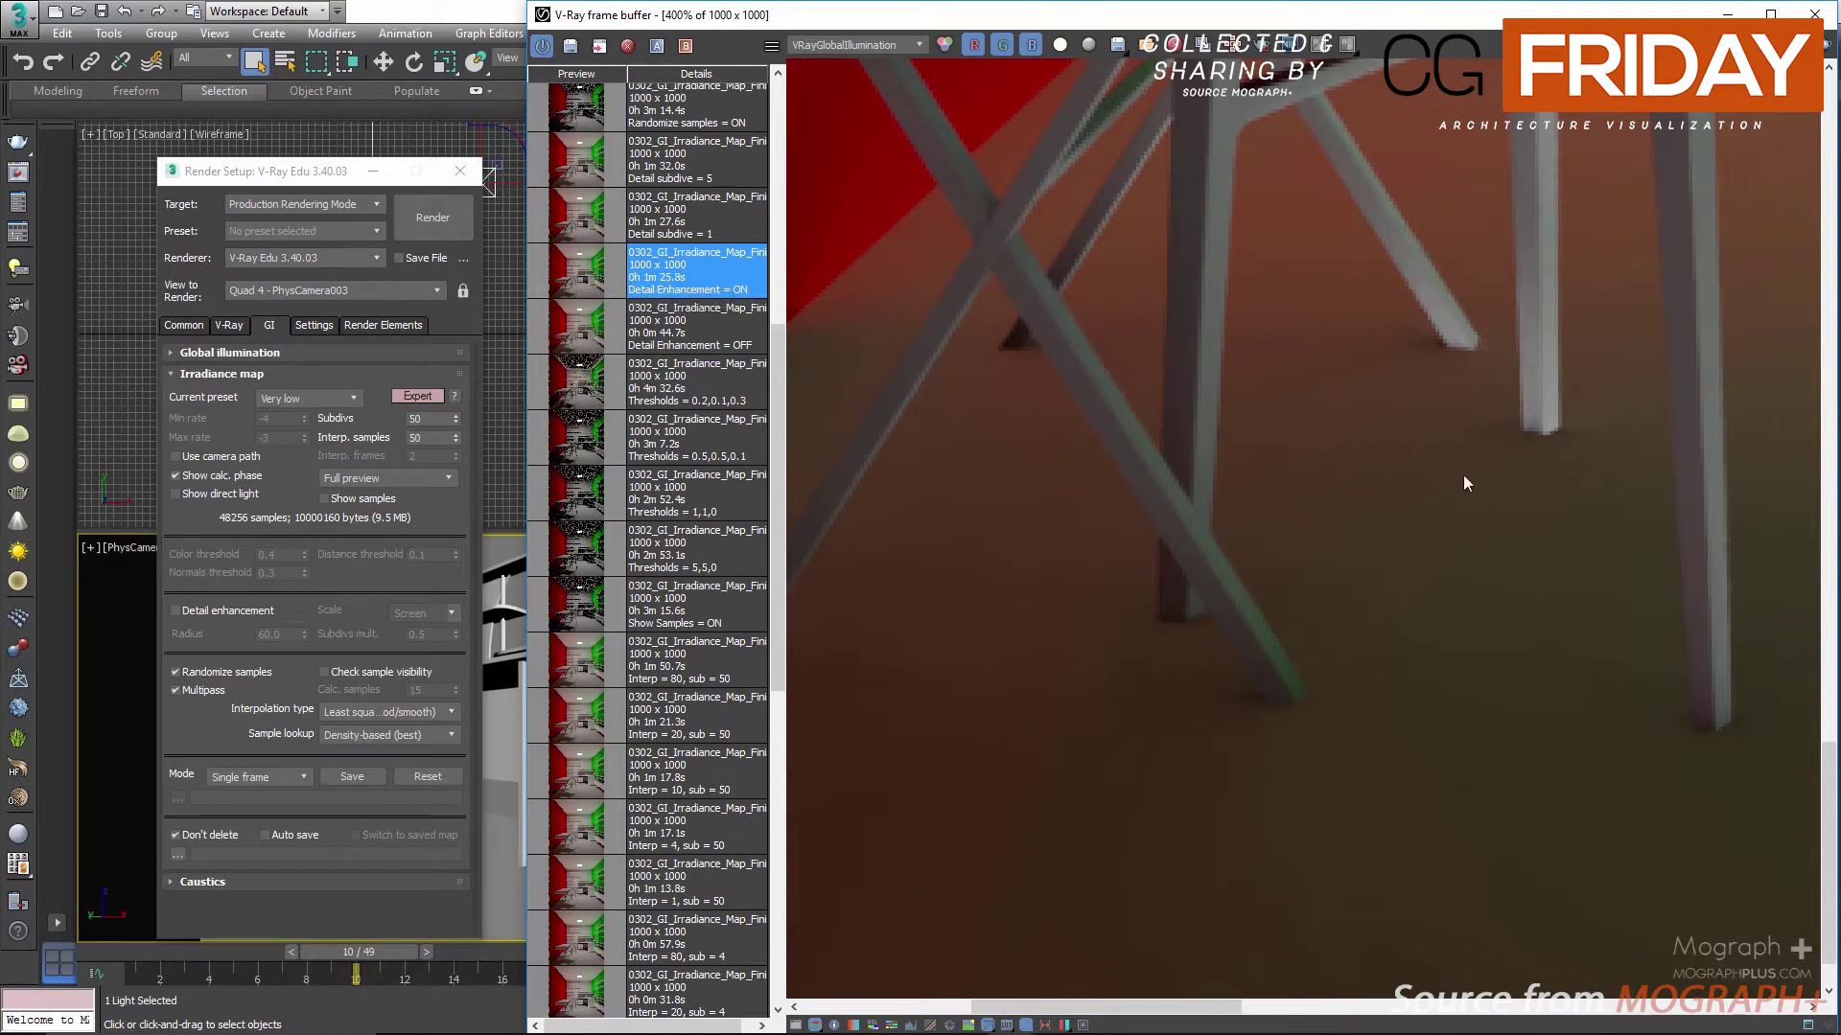
Step: Compare the detail enhancement OFF and ON renders at the back desk's side panel in the global illumination channel
middle_drag(1463, 474, 690, 747)
middle_drag(1223, 528, 1321, 485)
double_click(569, 335)
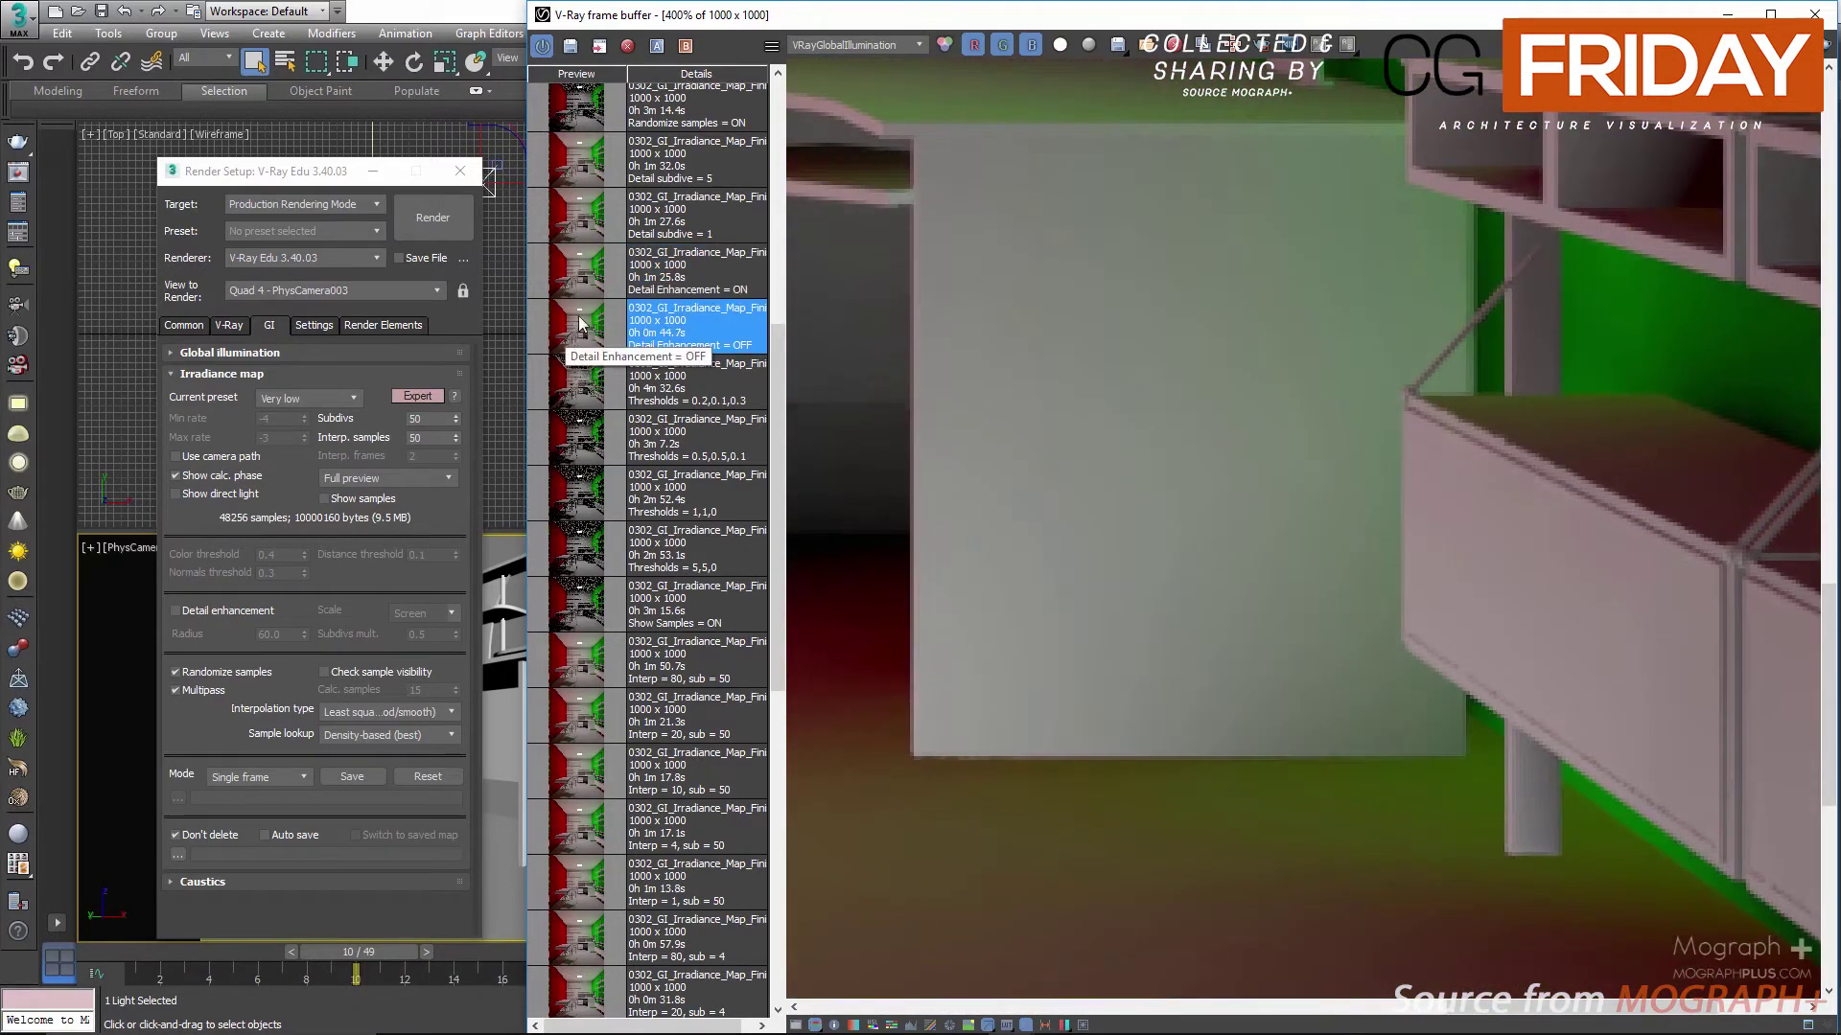
double_click(579, 279)
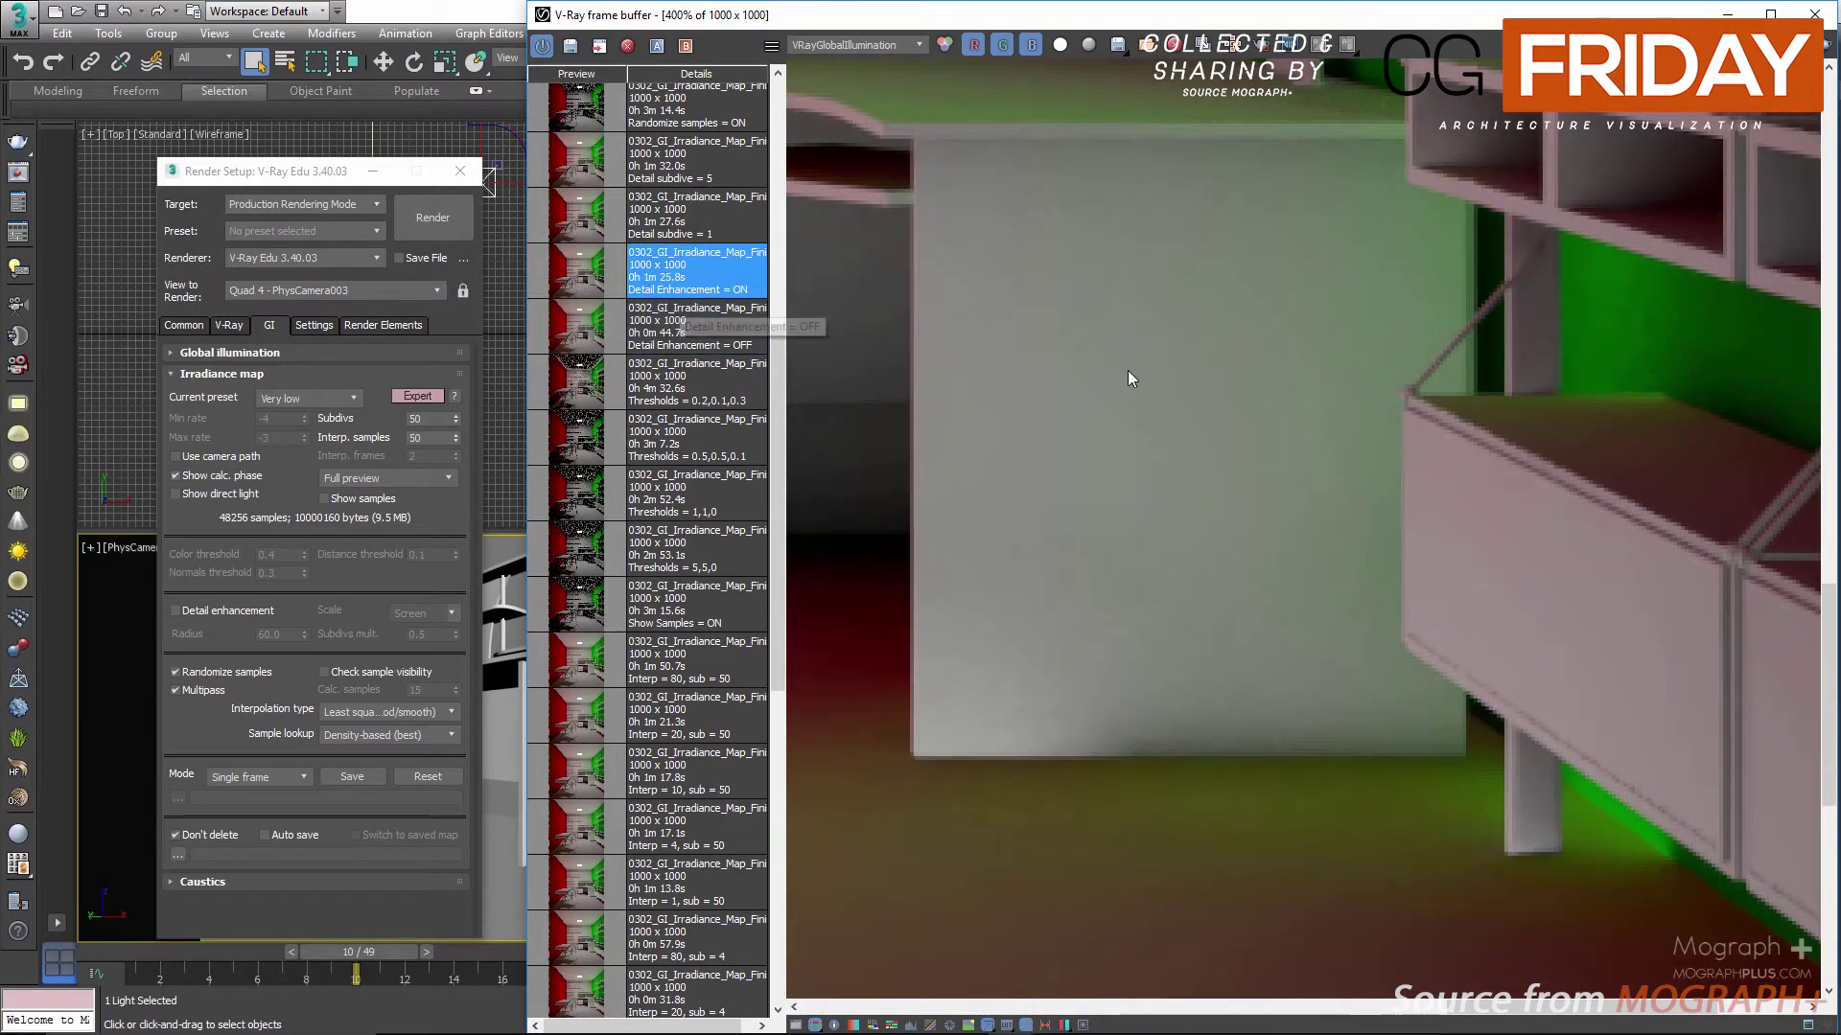
Step: Compare the detail enhancement OFF and ON renders at the shelves above the back desk in the global illumination channel
middle_drag(1154, 278, 1207, 409)
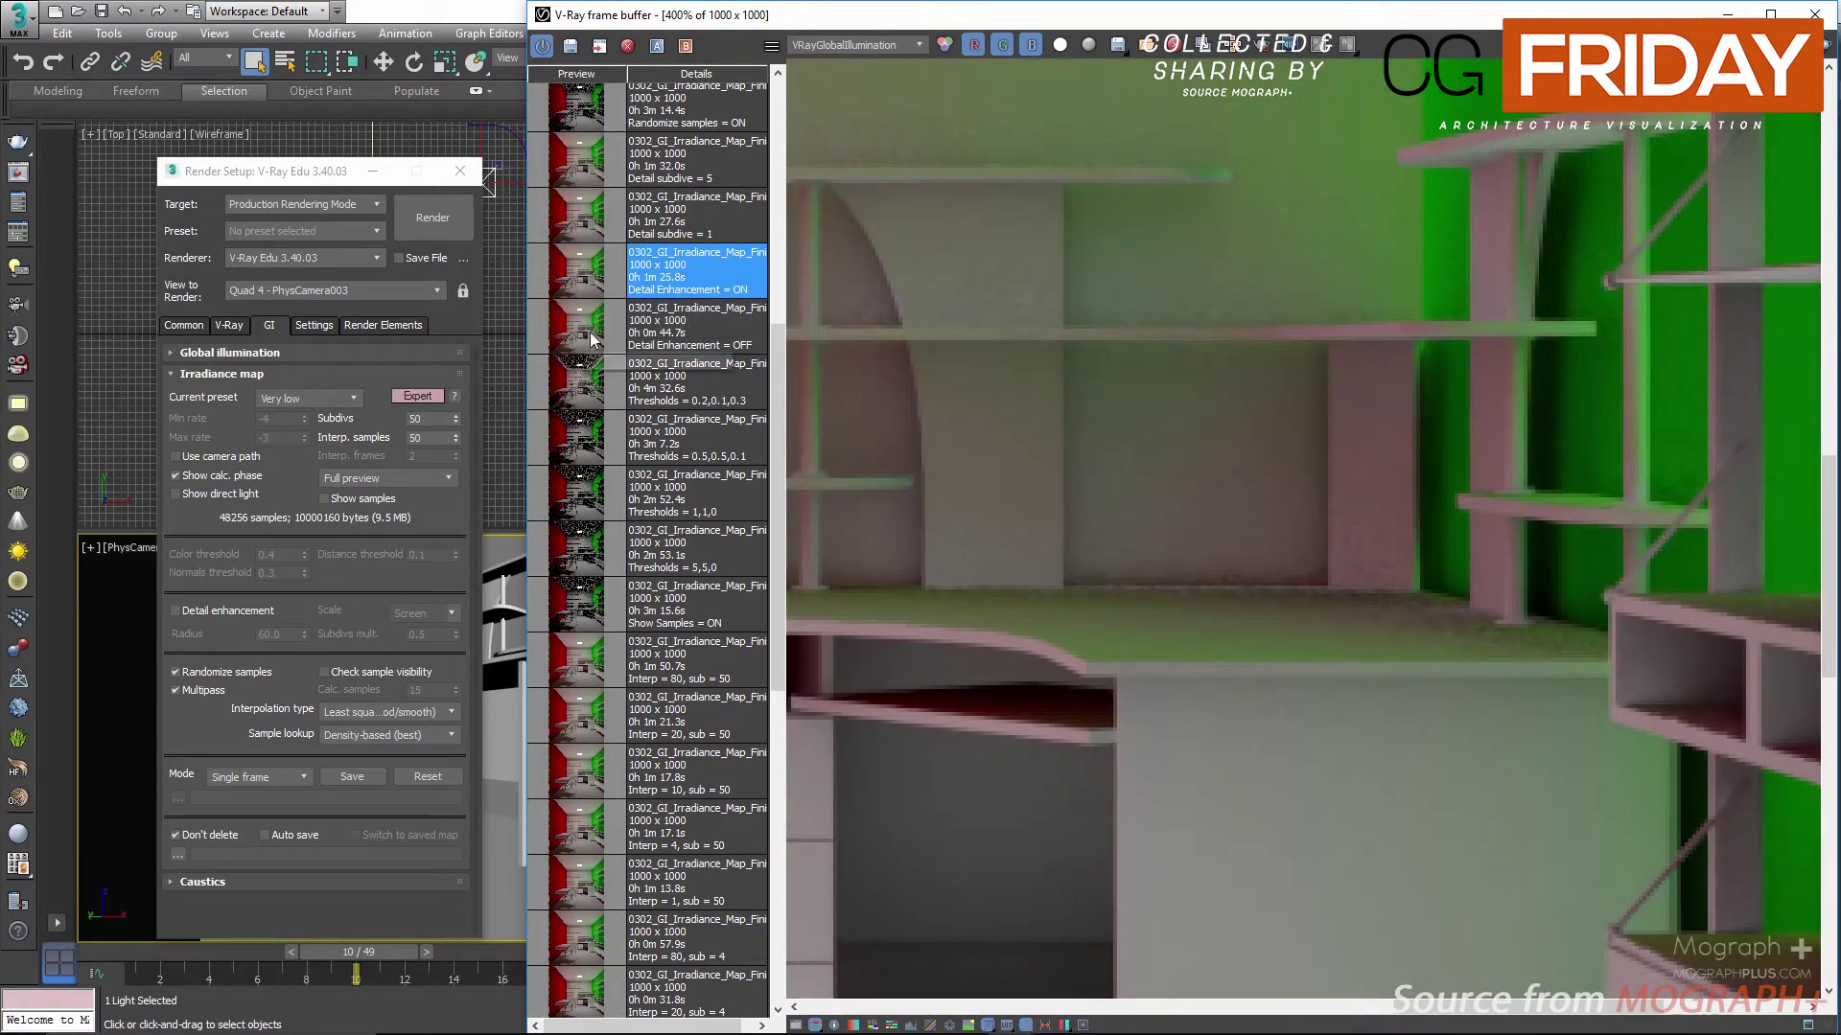
double_click(596, 311)
double_click(585, 274)
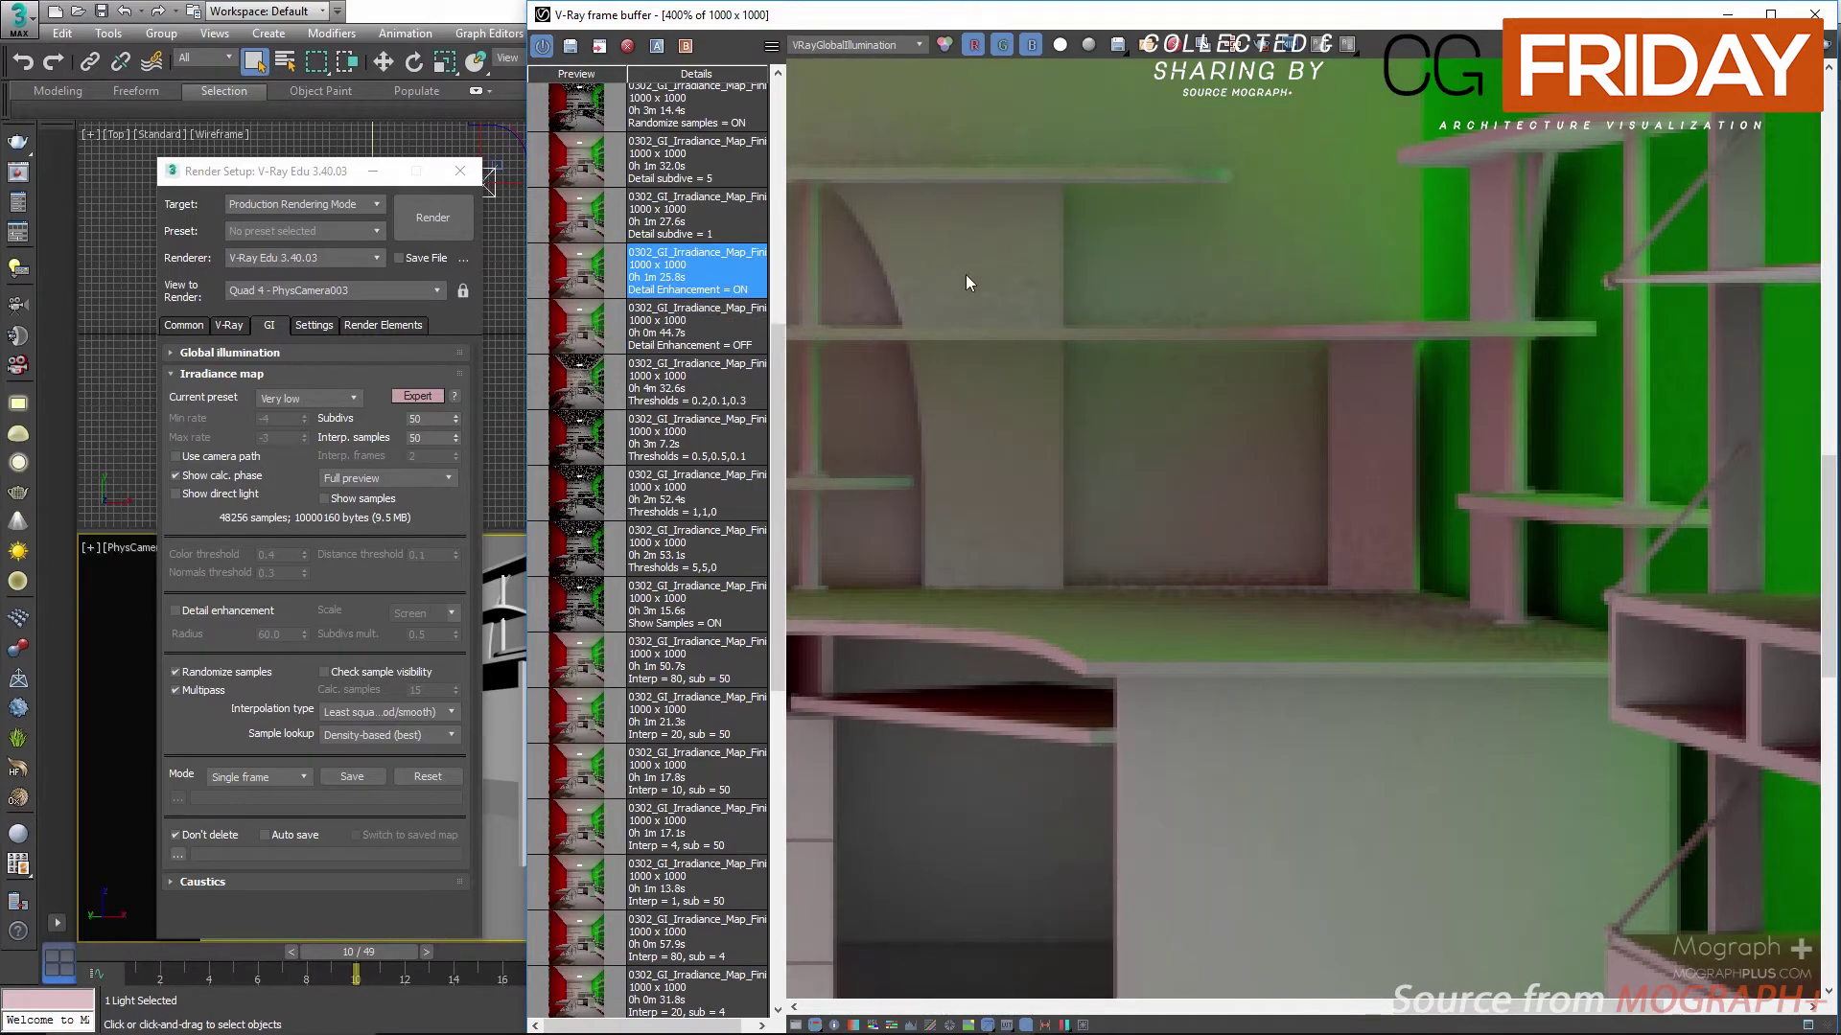
Step: Examine the table and chair legs and the whole room in the "Detail Enhancement = ON" global illumination channel
scroll(969, 411, down, 3)
scroll(1035, 536, up, 2)
middle_drag(1035, 536, 1108, 661)
scroll(1254, 857, up, 2)
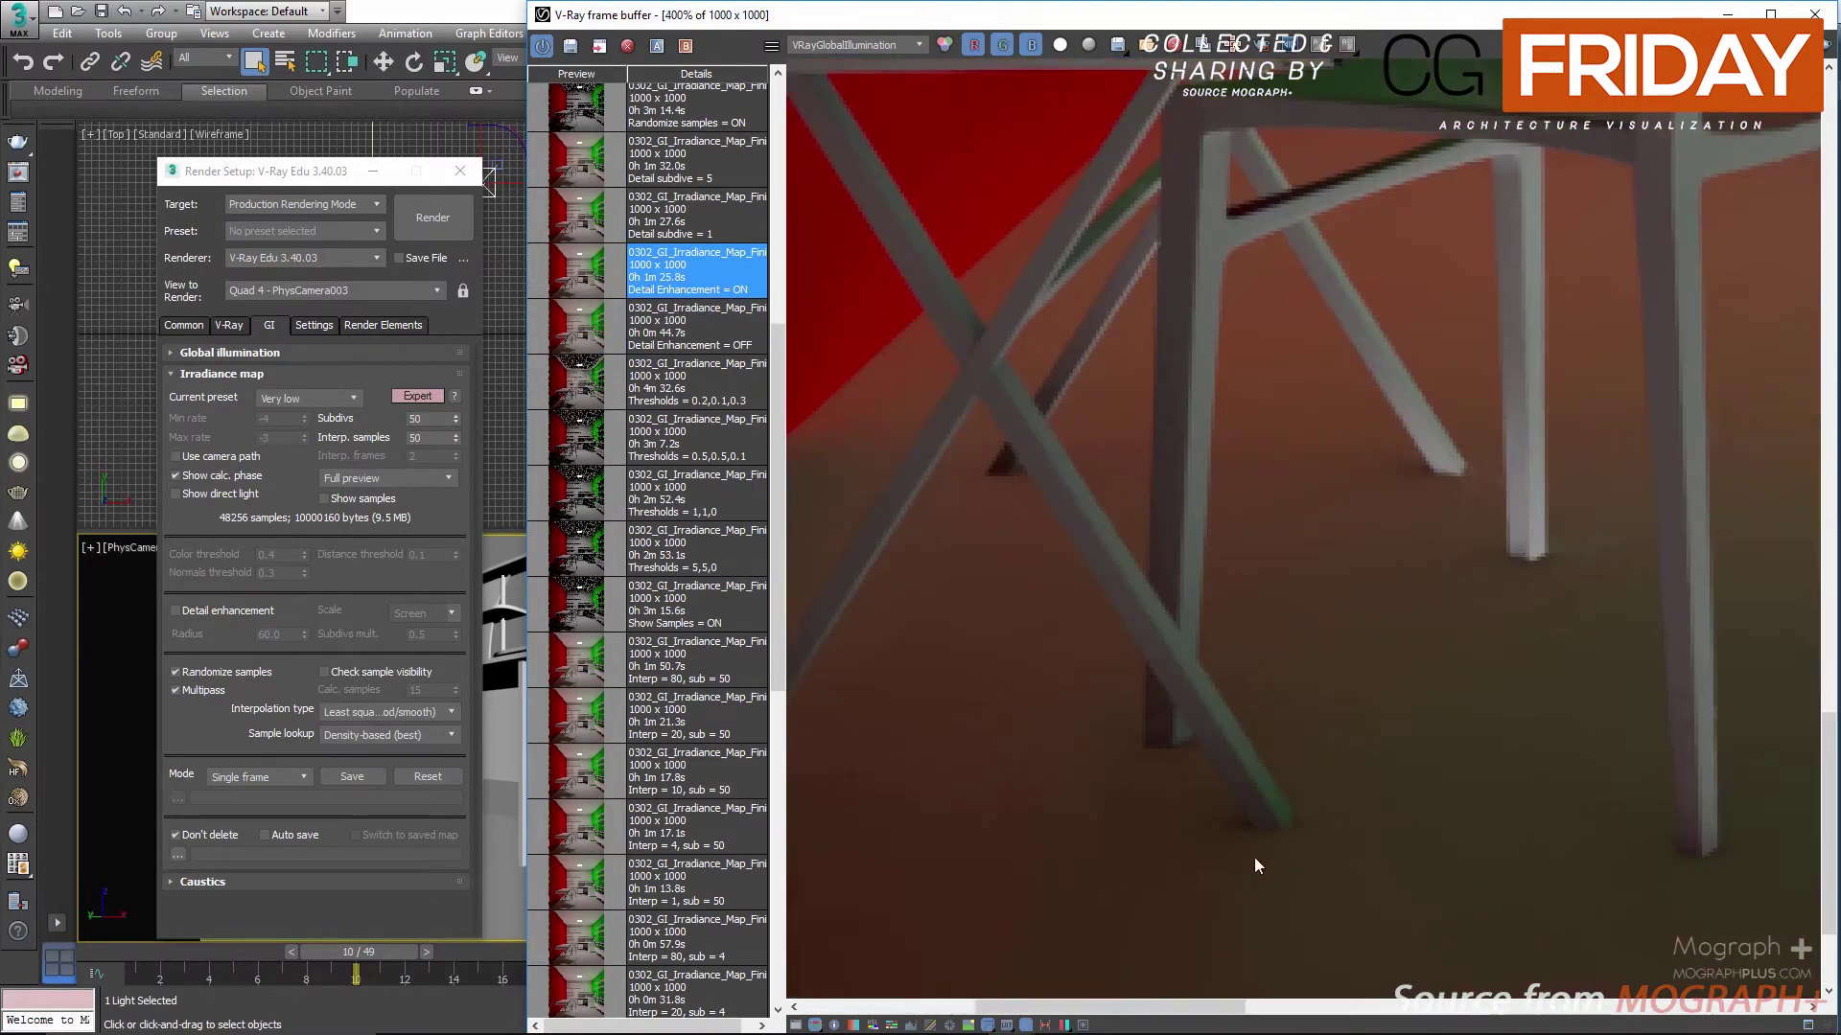
scroll(1121, 825, up, 1)
scroll(1189, 841, down, 3)
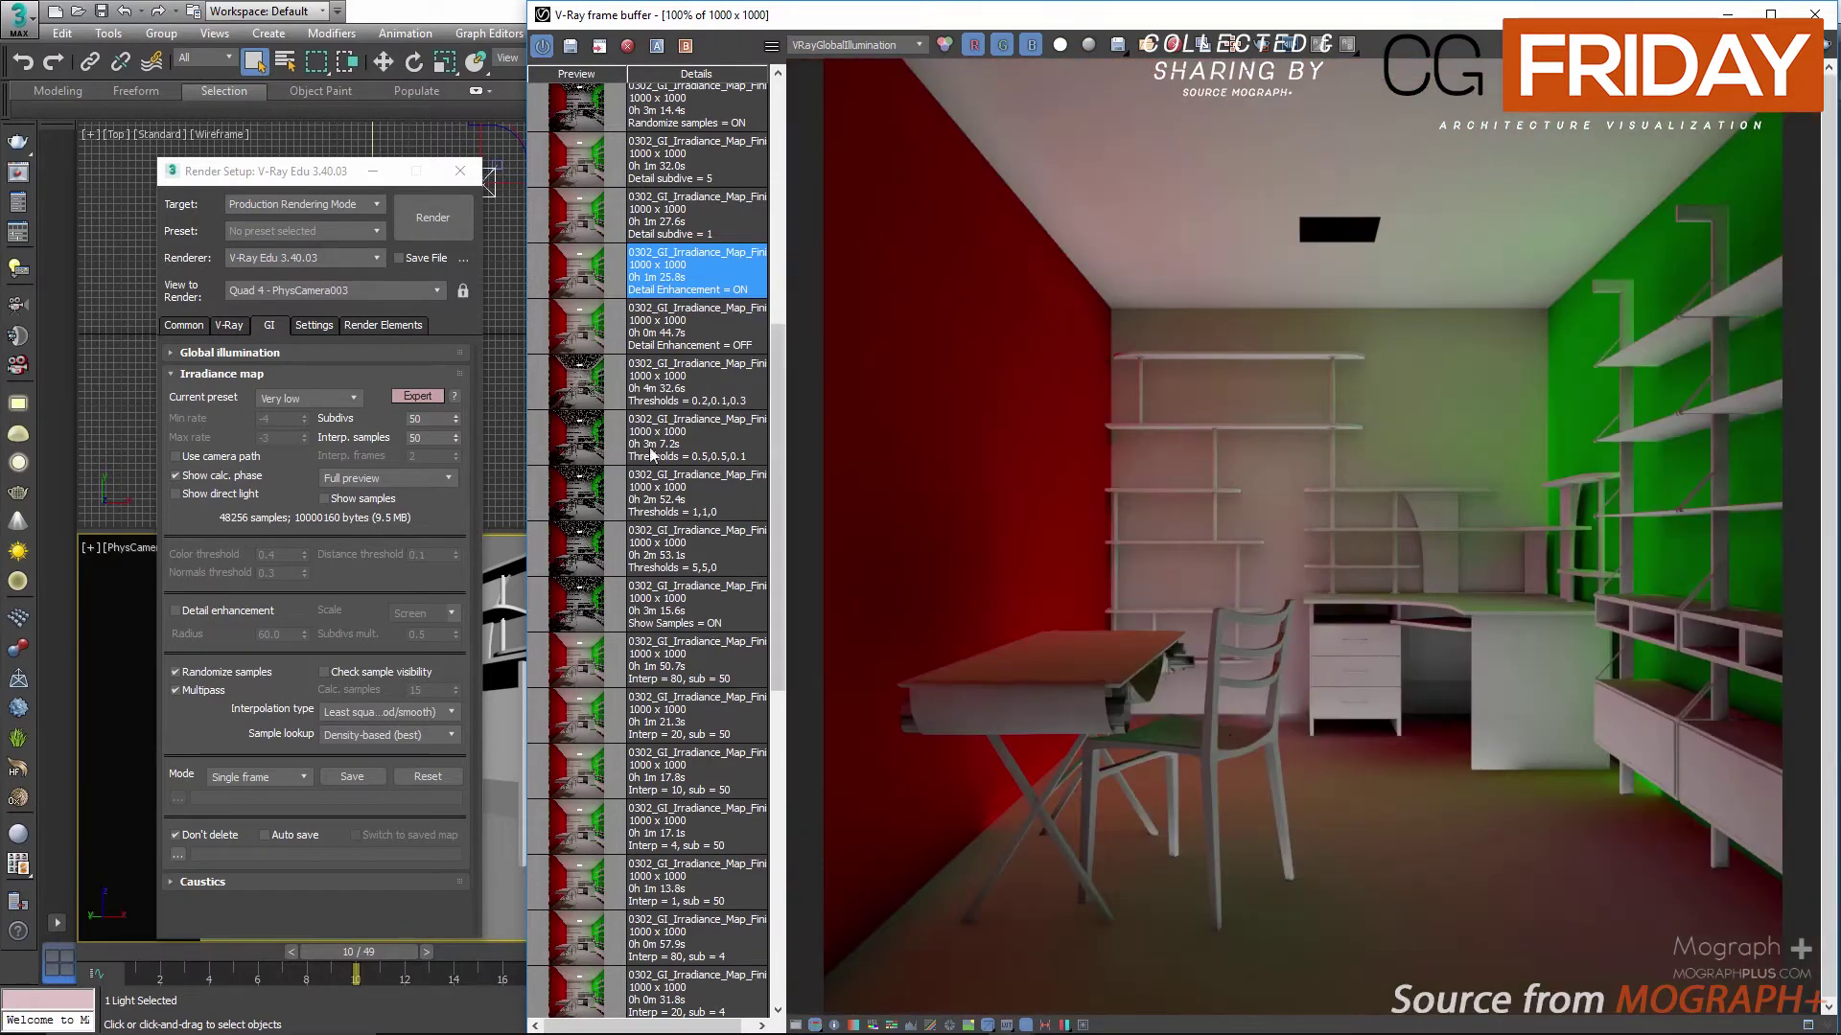
Step: Enable detail enhancement for the irradiance map and set its subdivs multiplier to 1.0
click(205, 608)
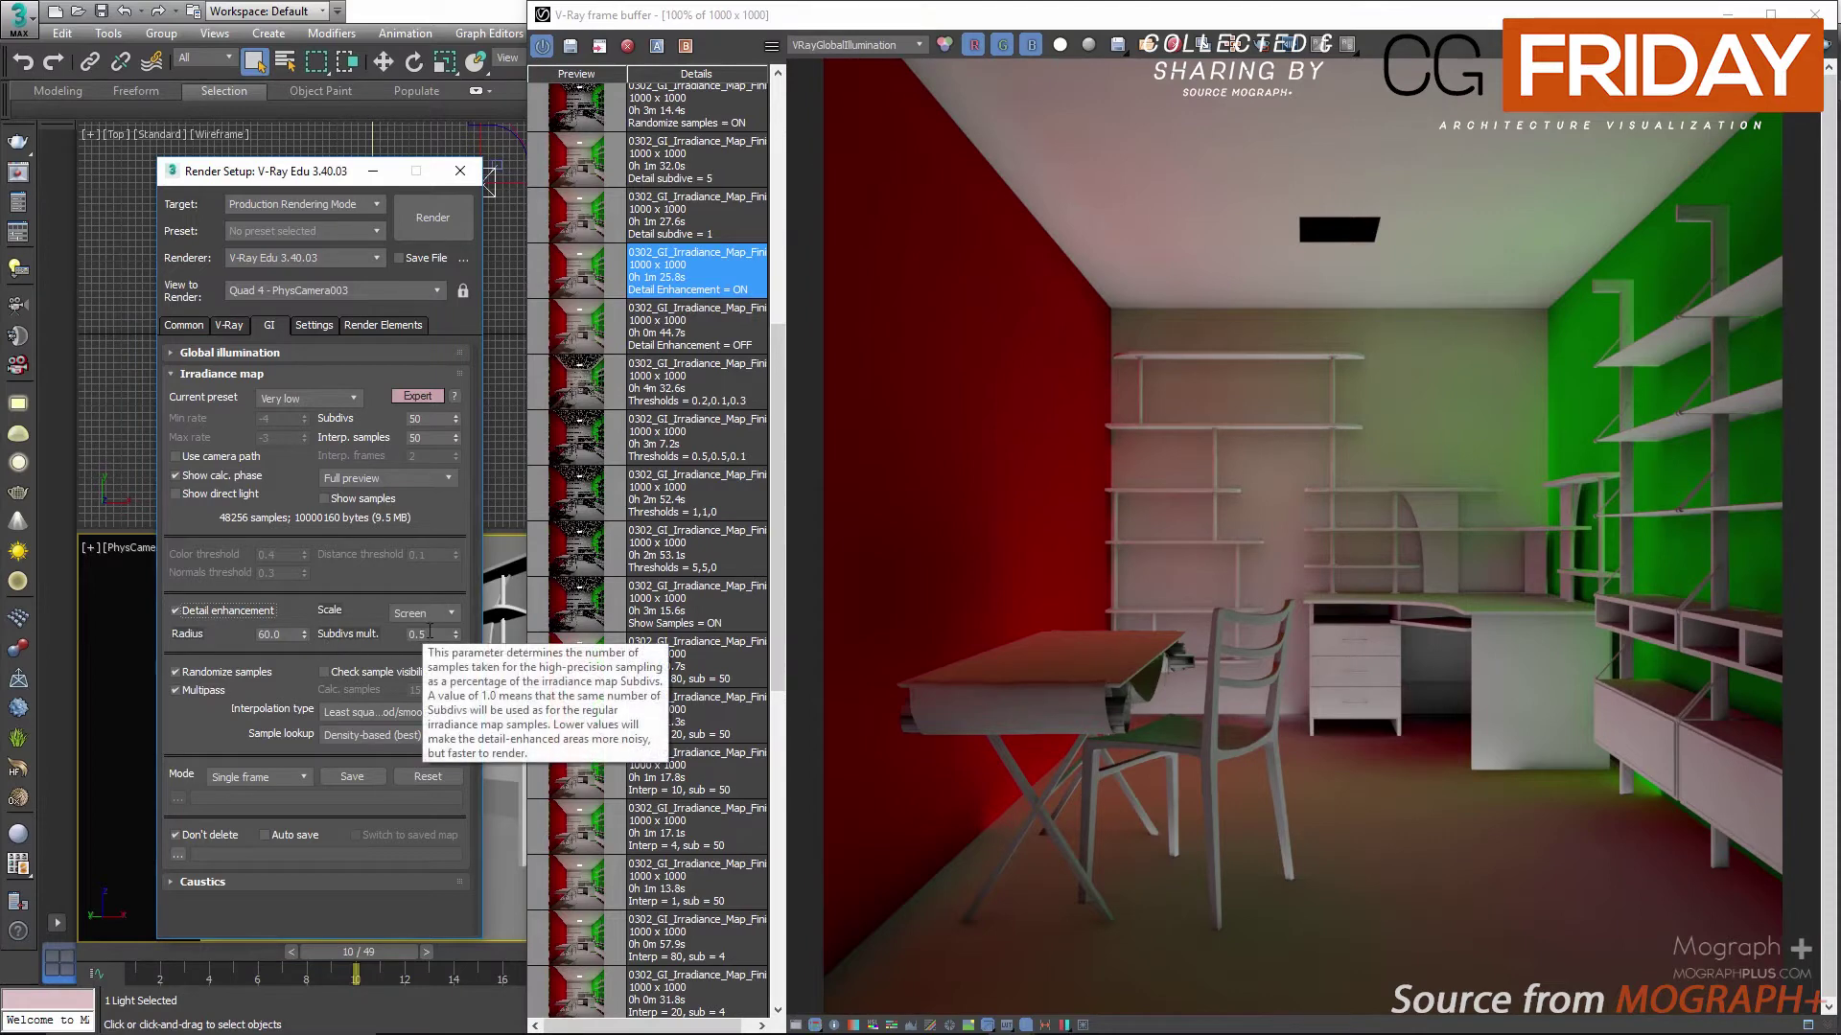
double_click(429, 421)
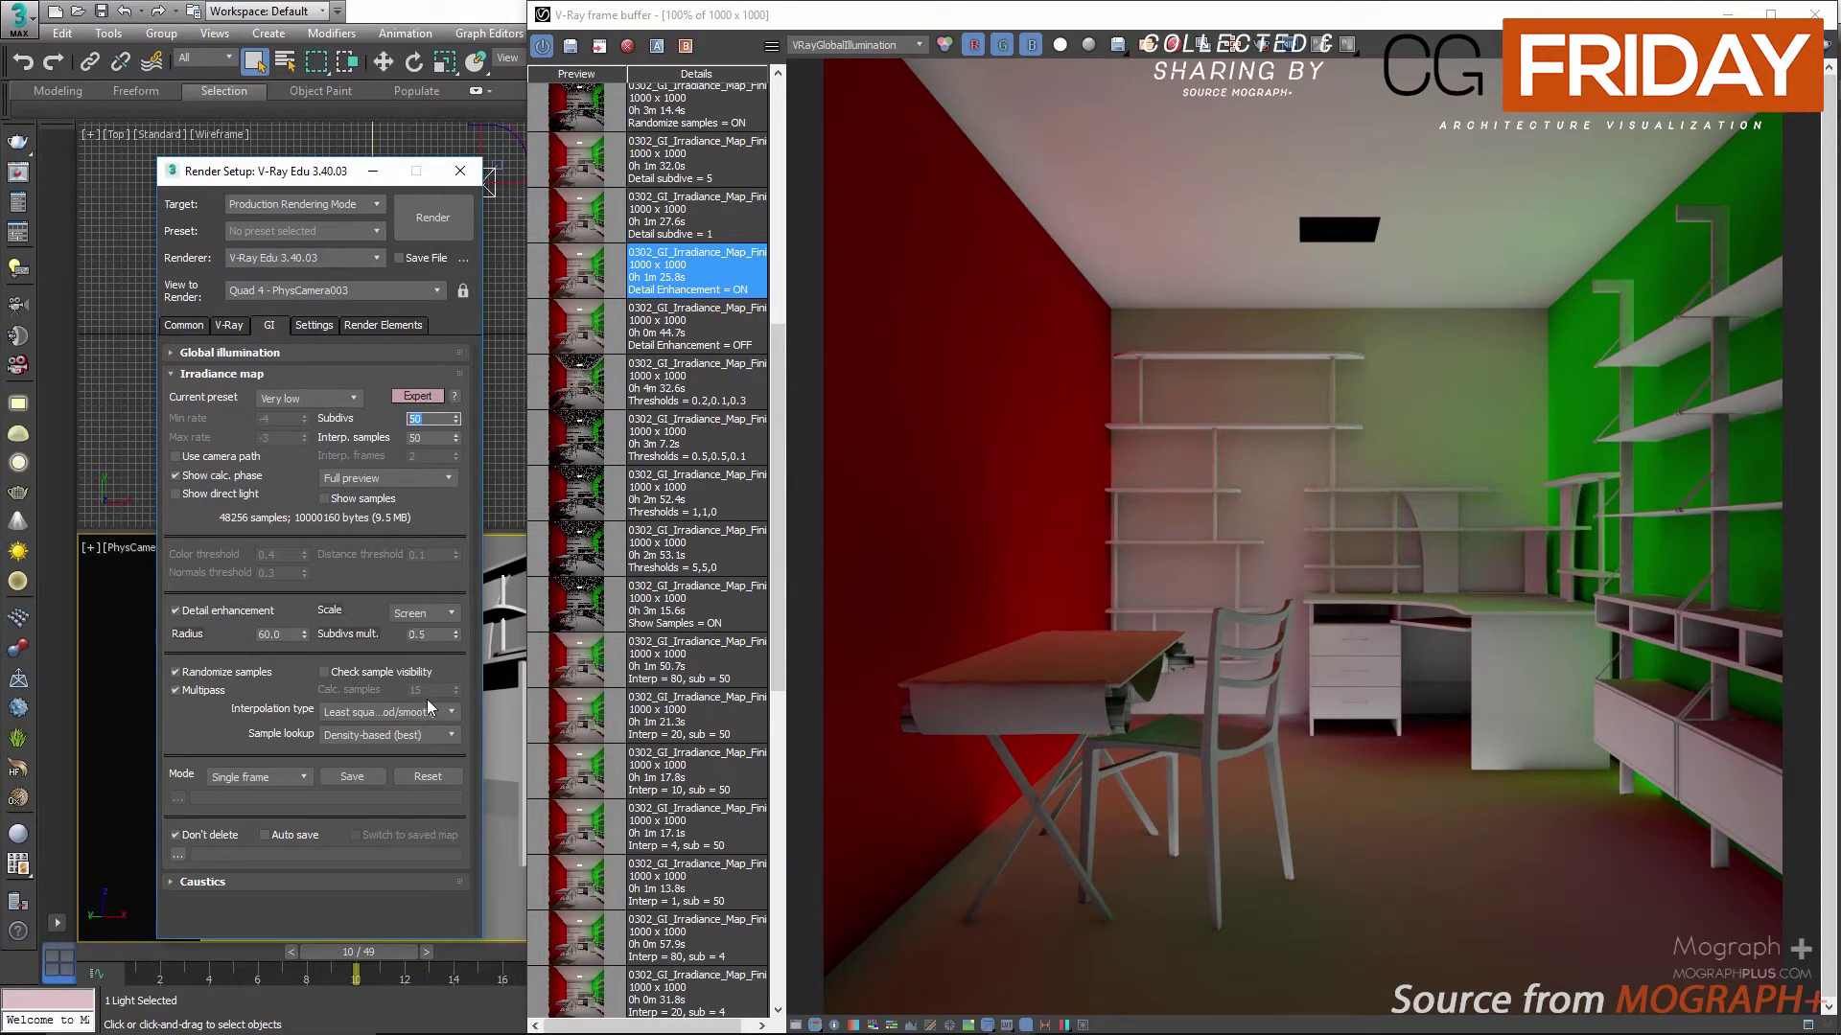
double_click(422, 635)
text(1)
text(0.5)
key(Return)
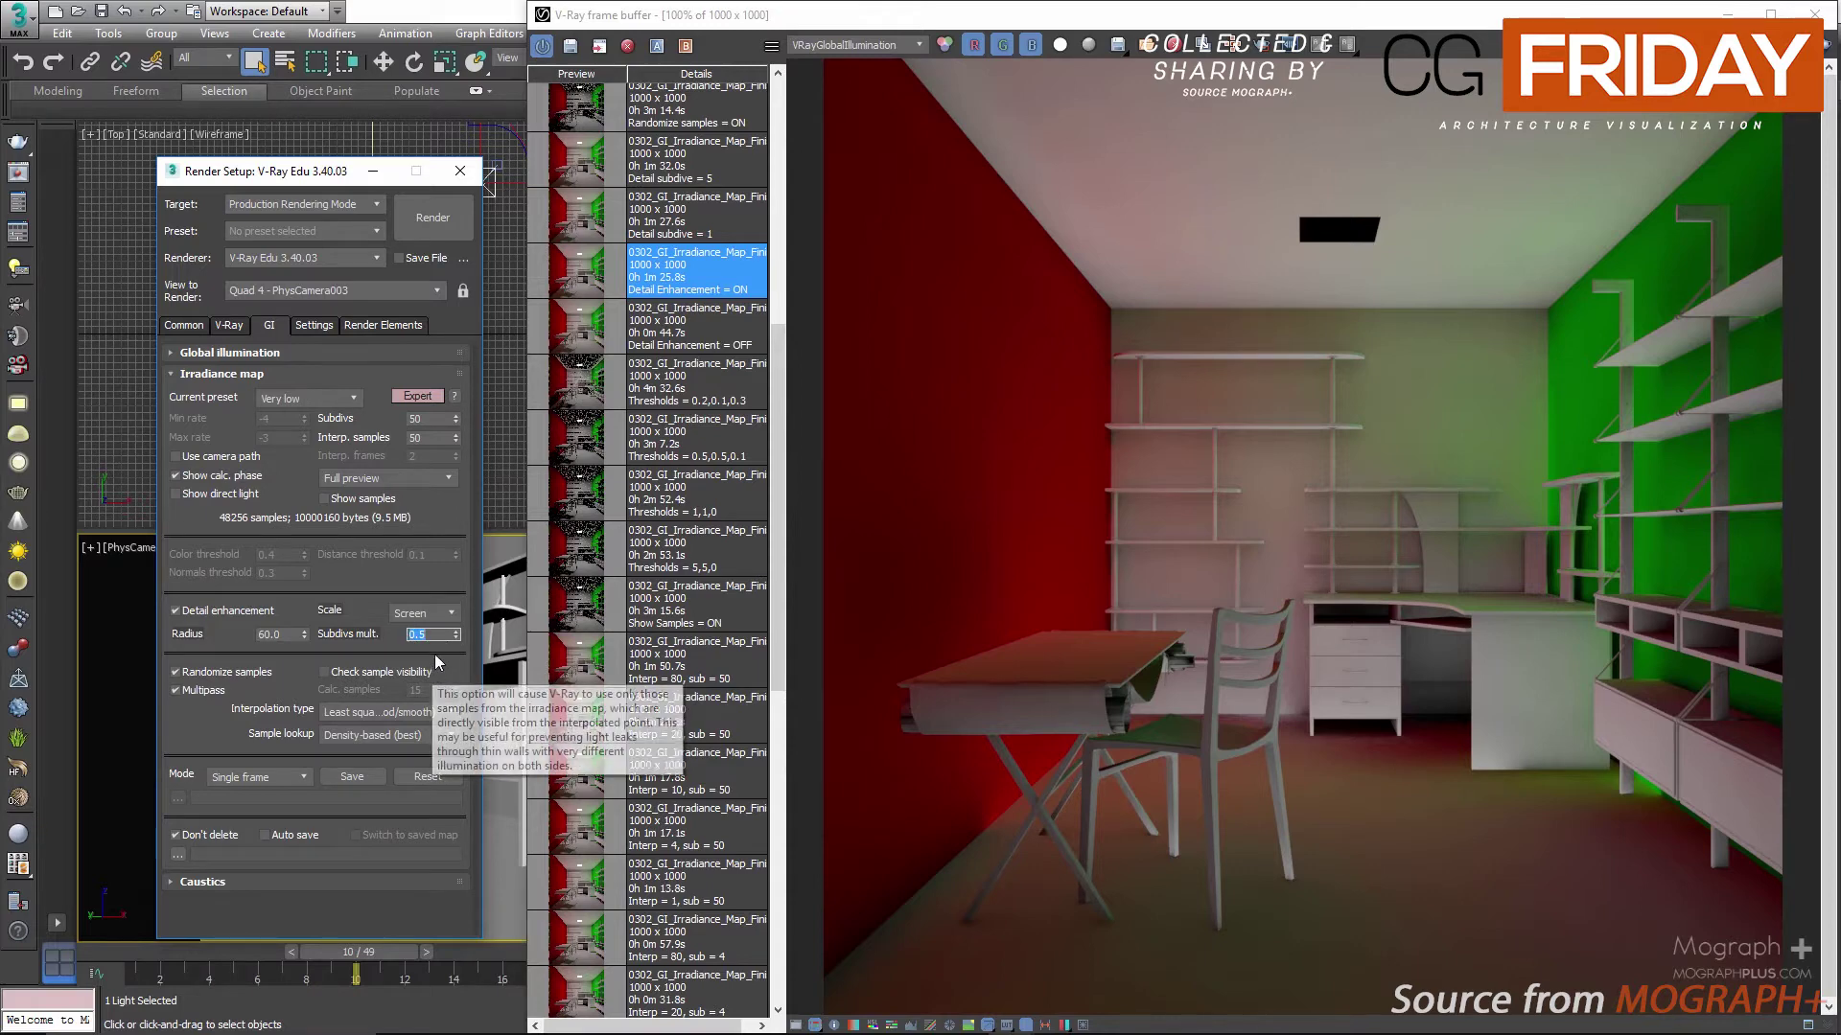
text(1.0)
key(Return)
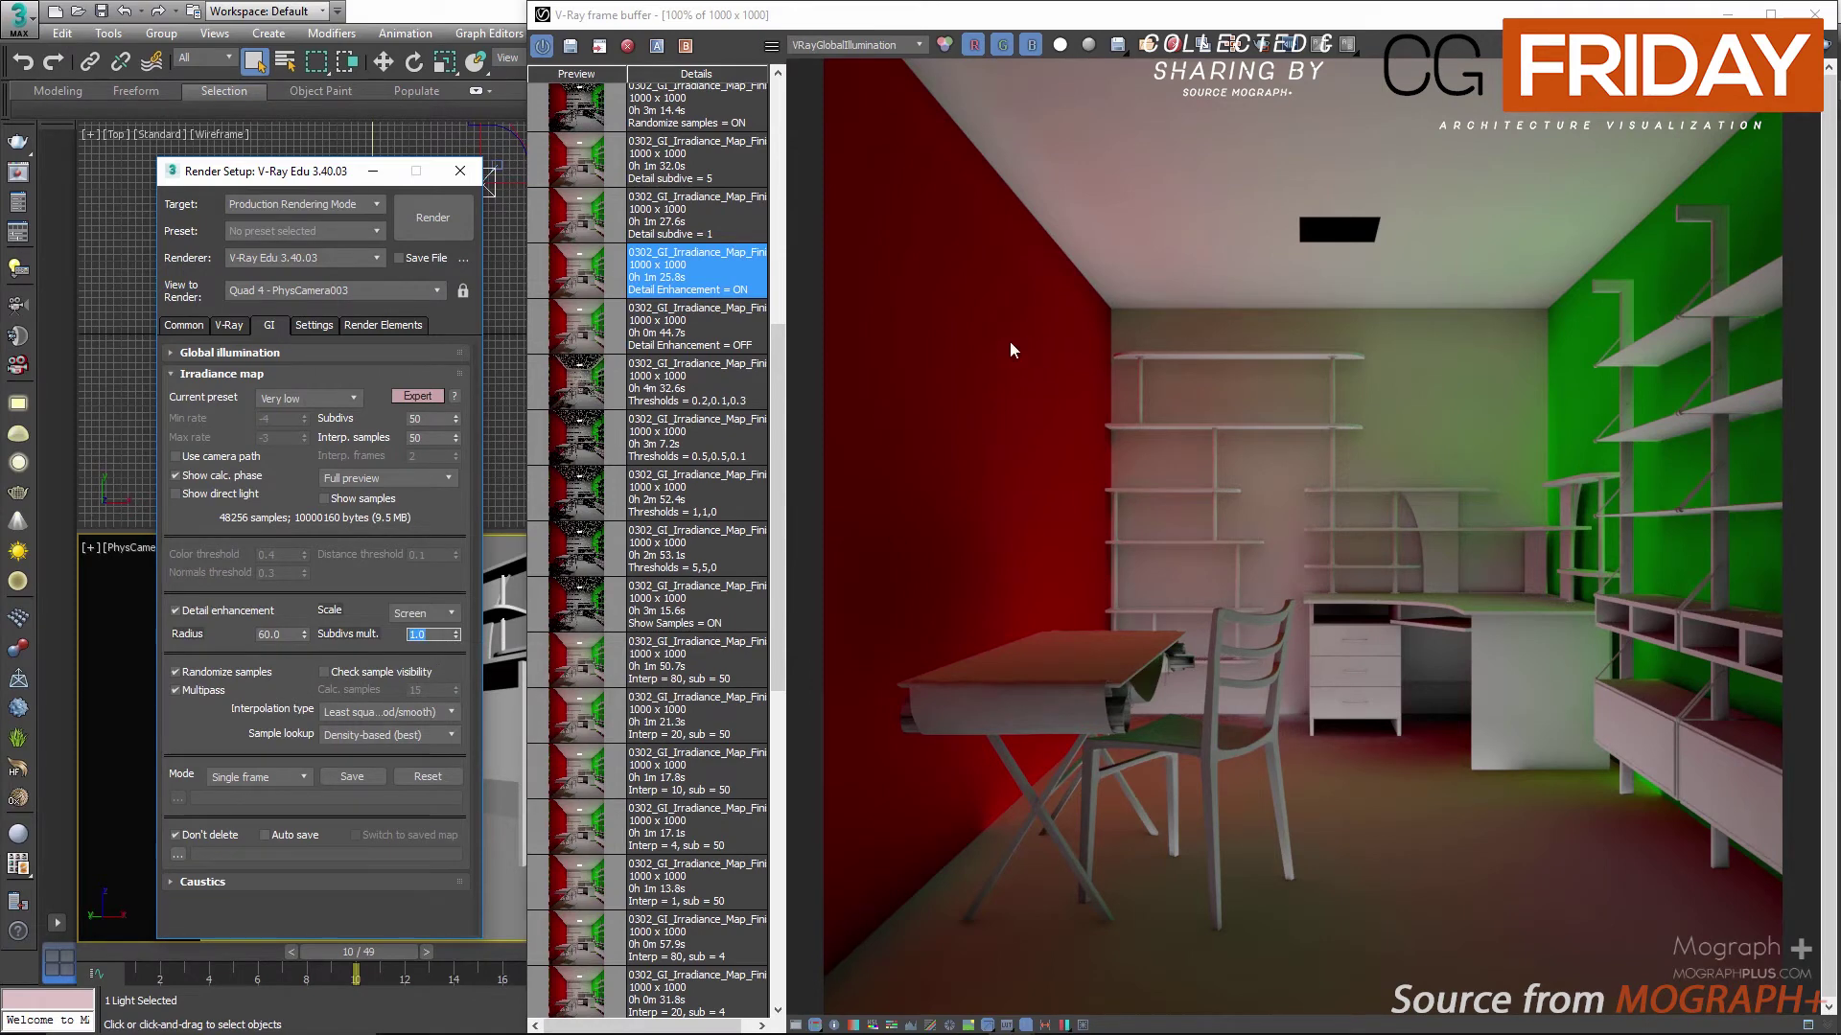
Step: Load the "Detail subdive = 1" render and examine the floor around the chair and the back desk
click(671, 219)
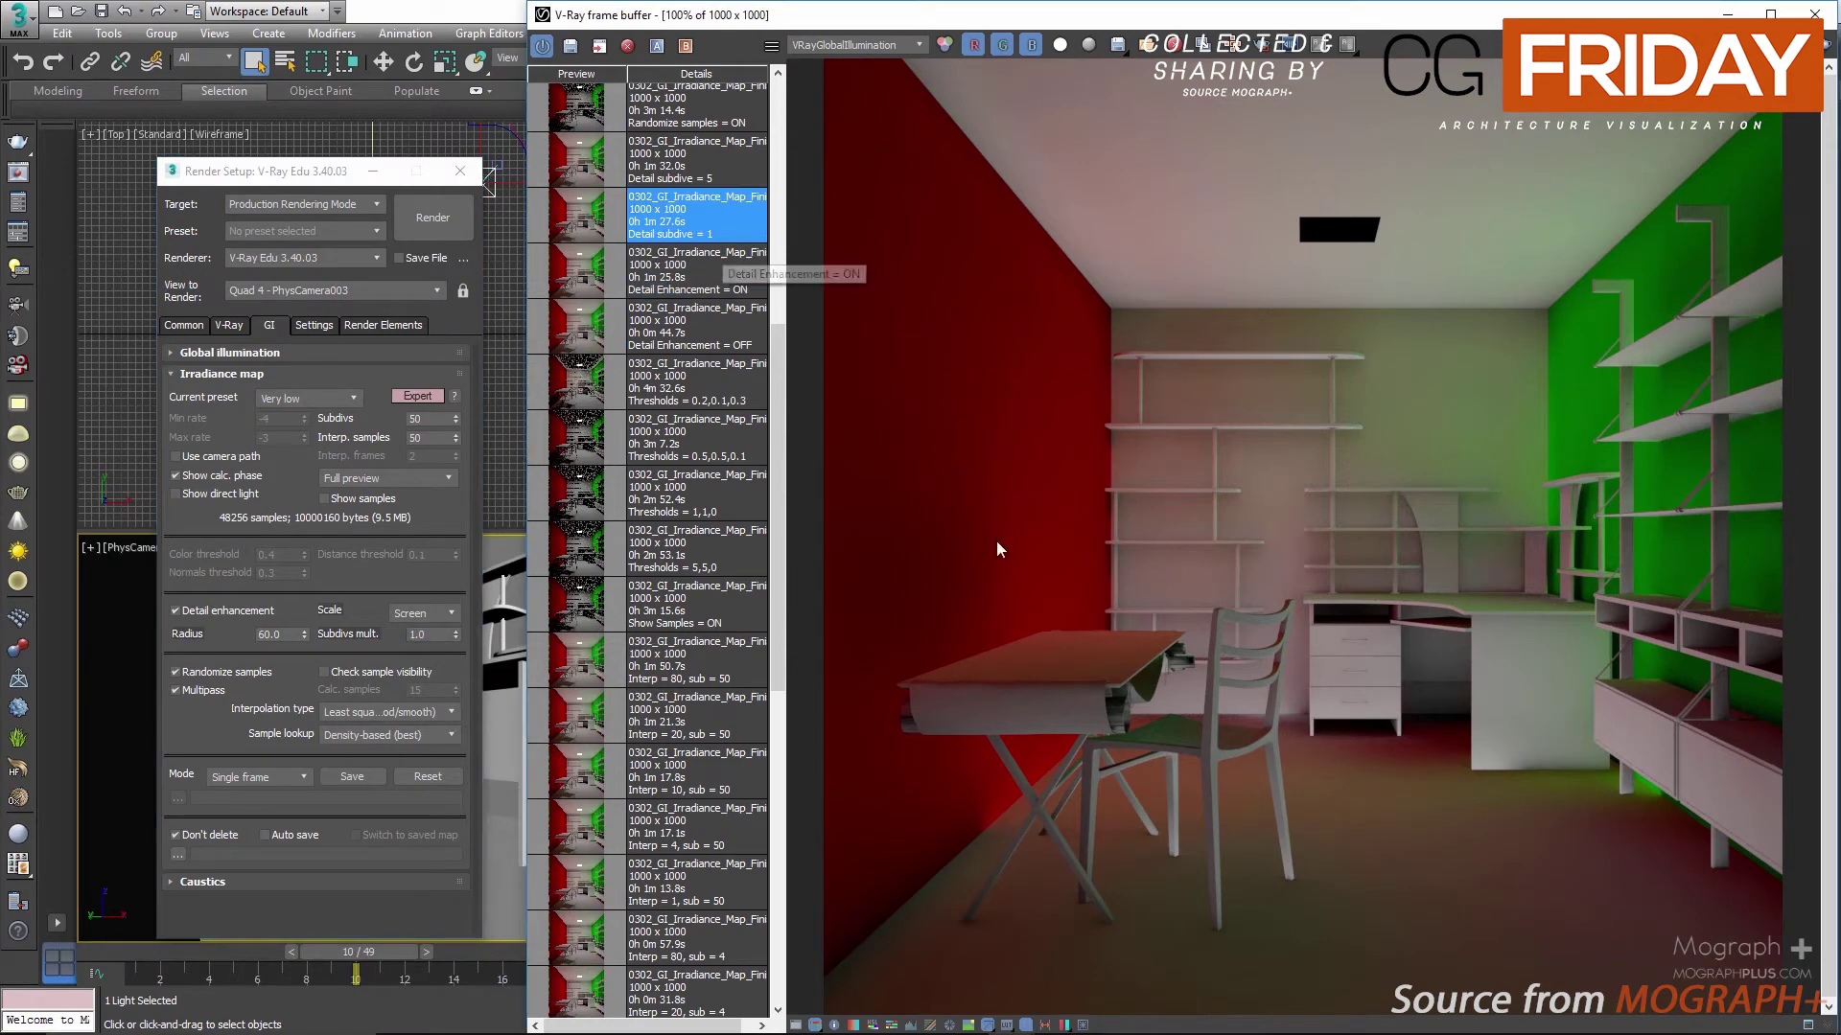
scroll(1095, 865, up, 2)
middle_drag(1095, 865, 1006, 374)
middle_drag(974, 581, 722, 590)
scroll(1256, 483, down, 2)
scroll(1117, 454, up, 1)
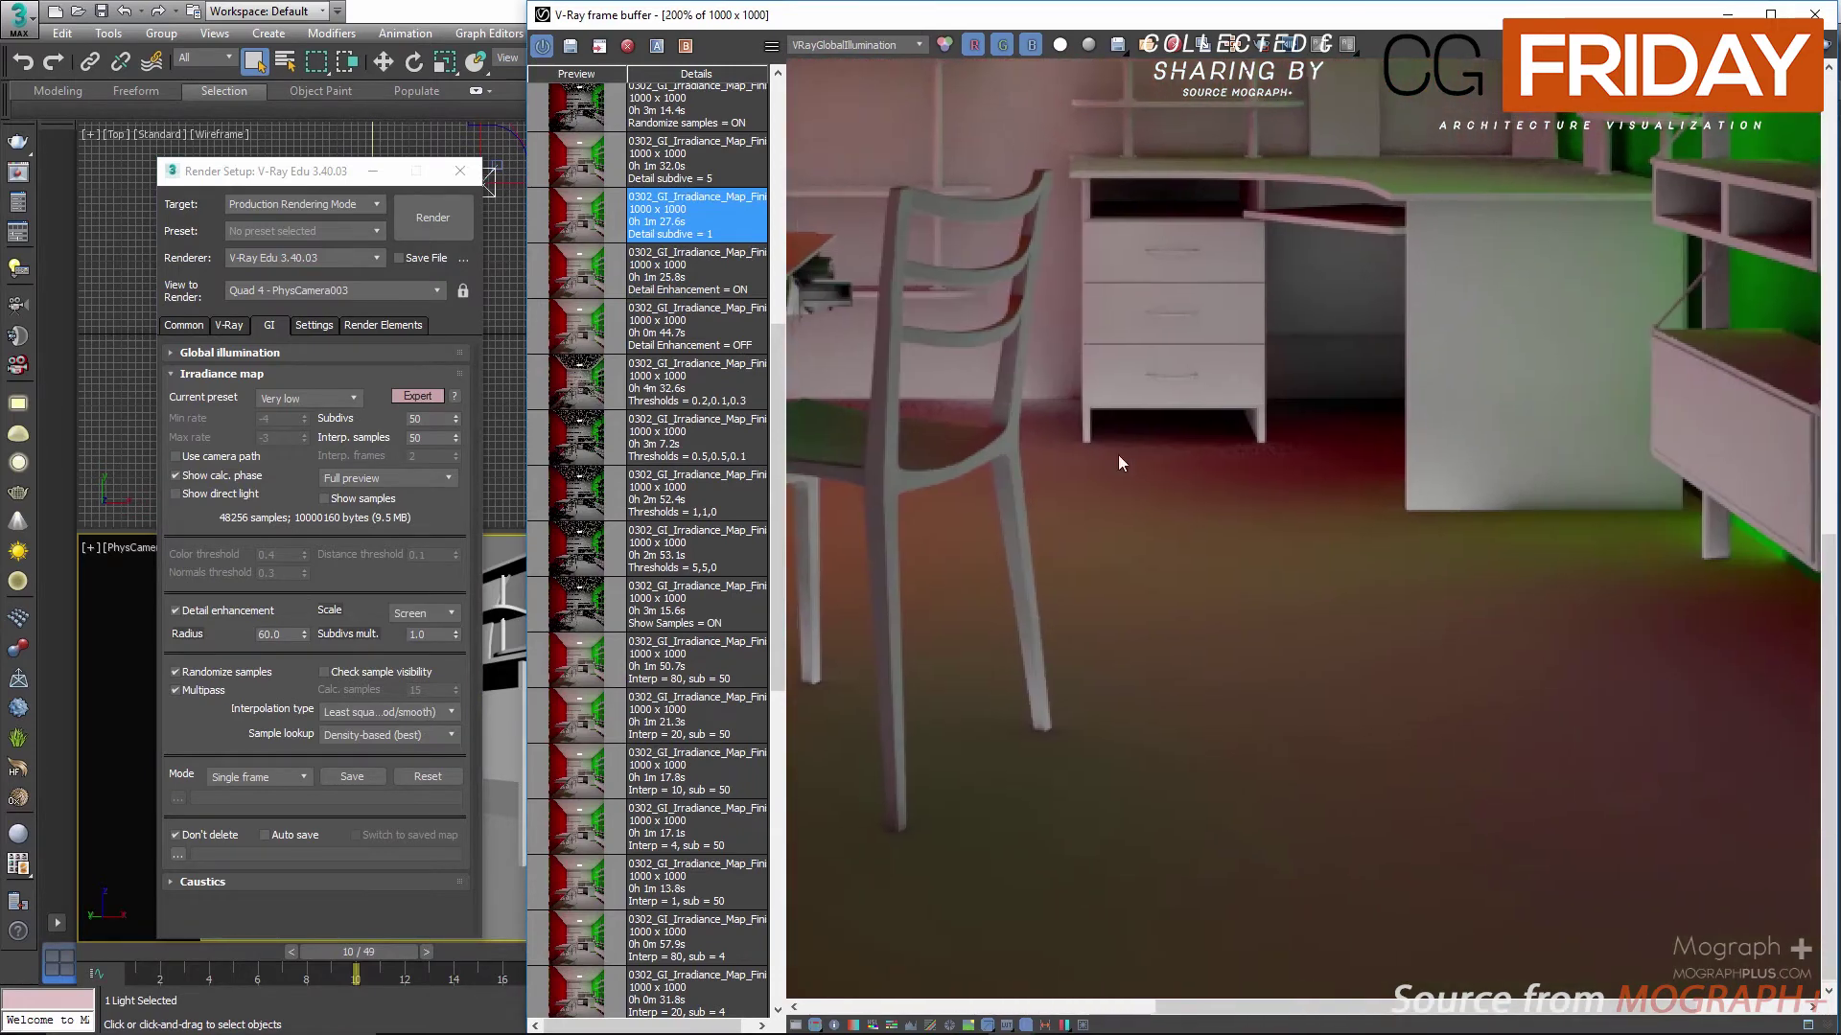
scroll(899, 463, up, 1)
middle_drag(1114, 433, 1192, 436)
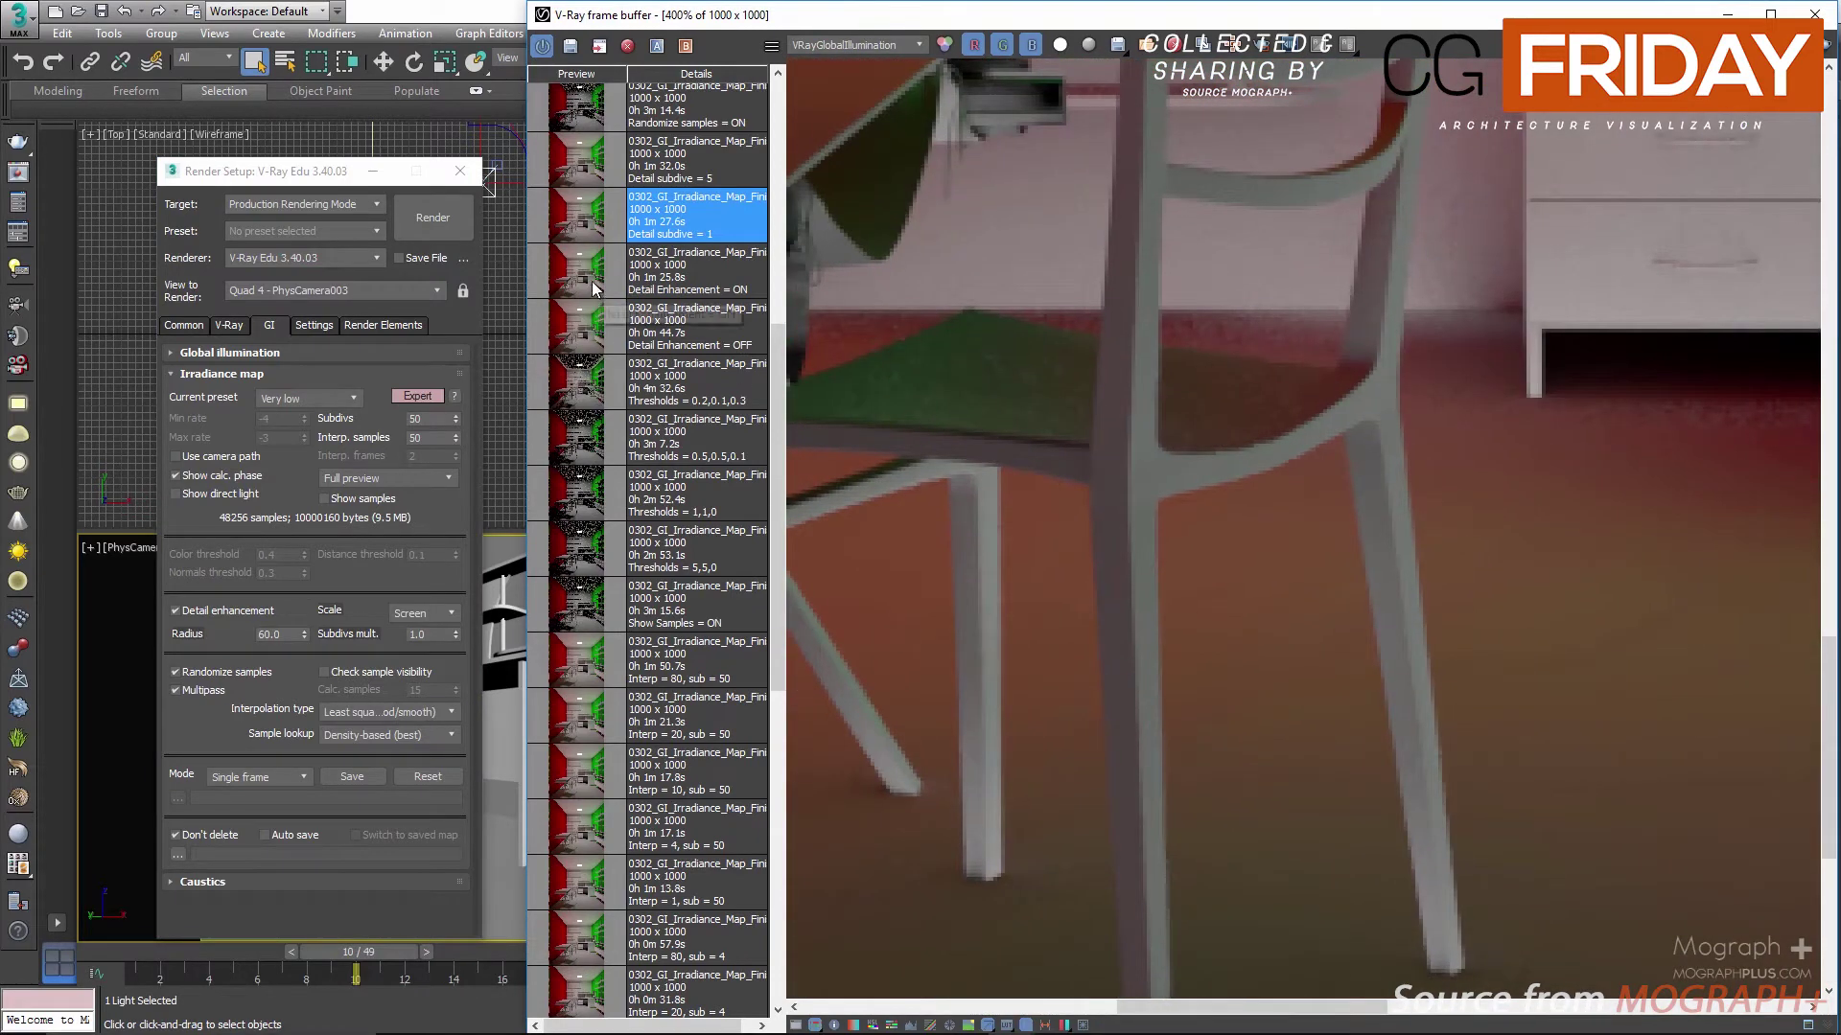
Step: Compare the "Detail subdive = 5" and "Detail subdive = 1" renders at the table legs and the back desk's drawers
double_click(637, 165)
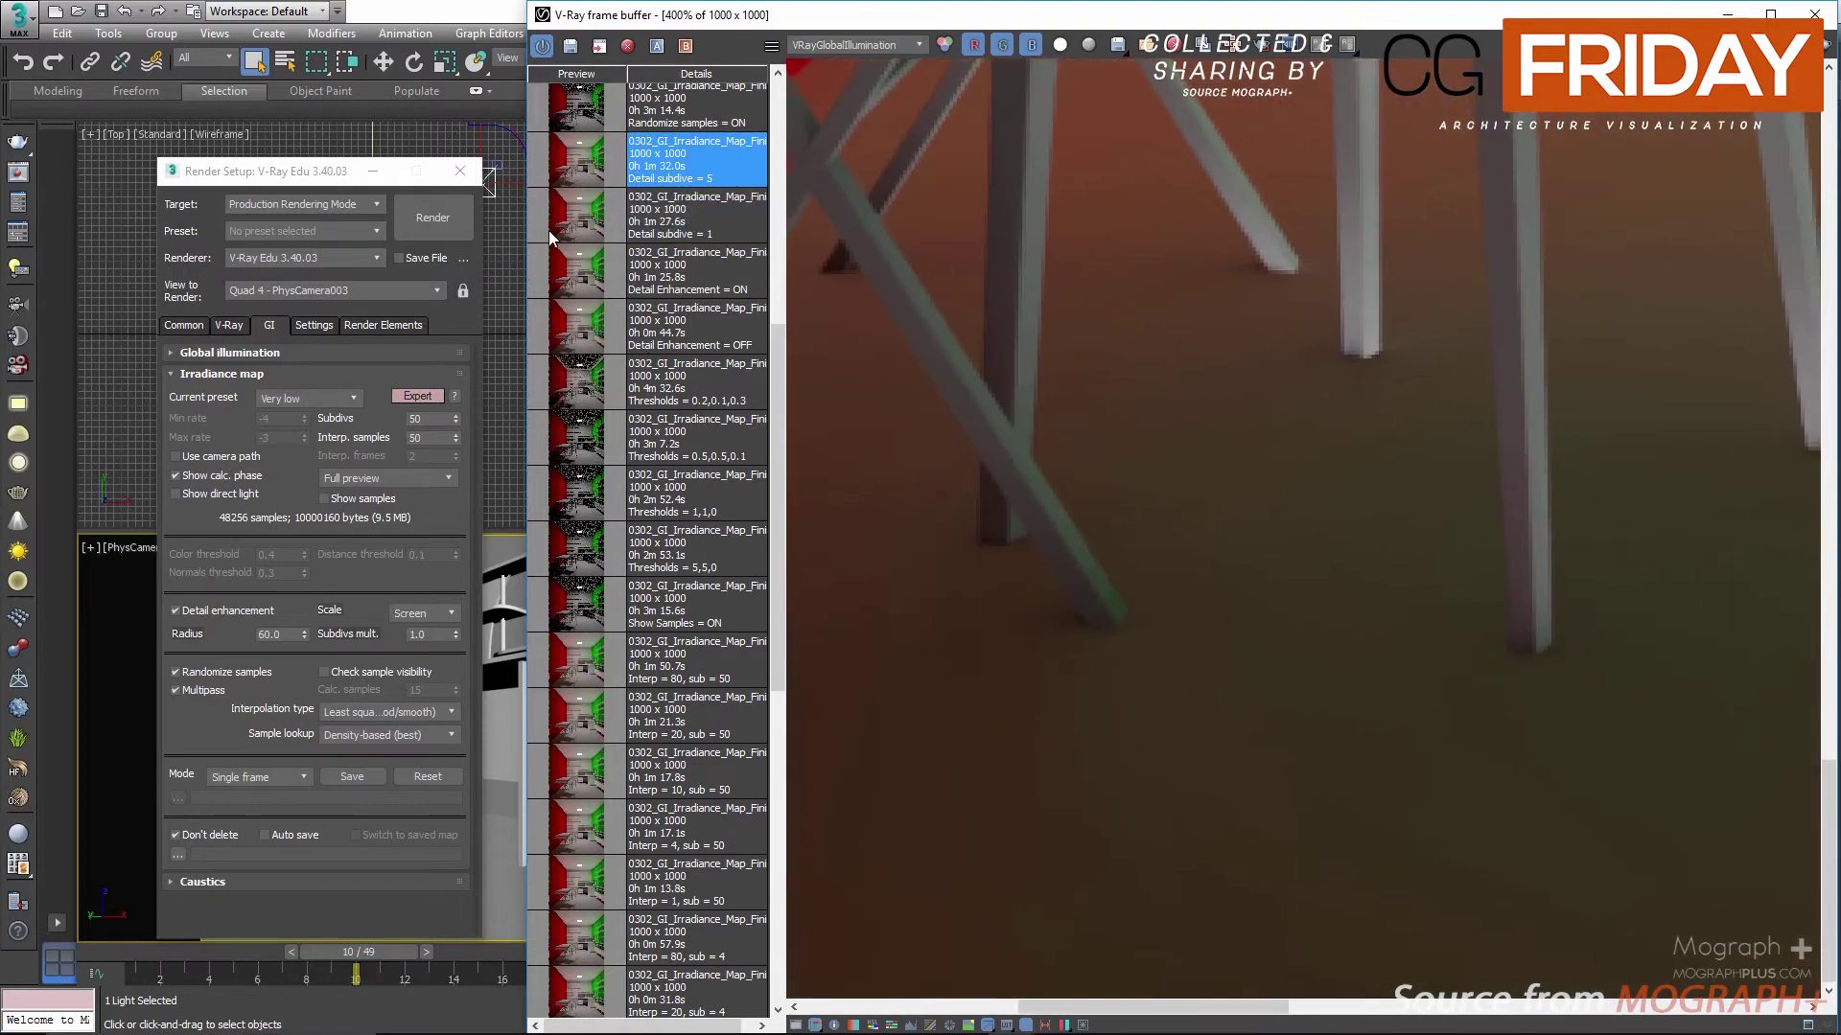
double_click(569, 222)
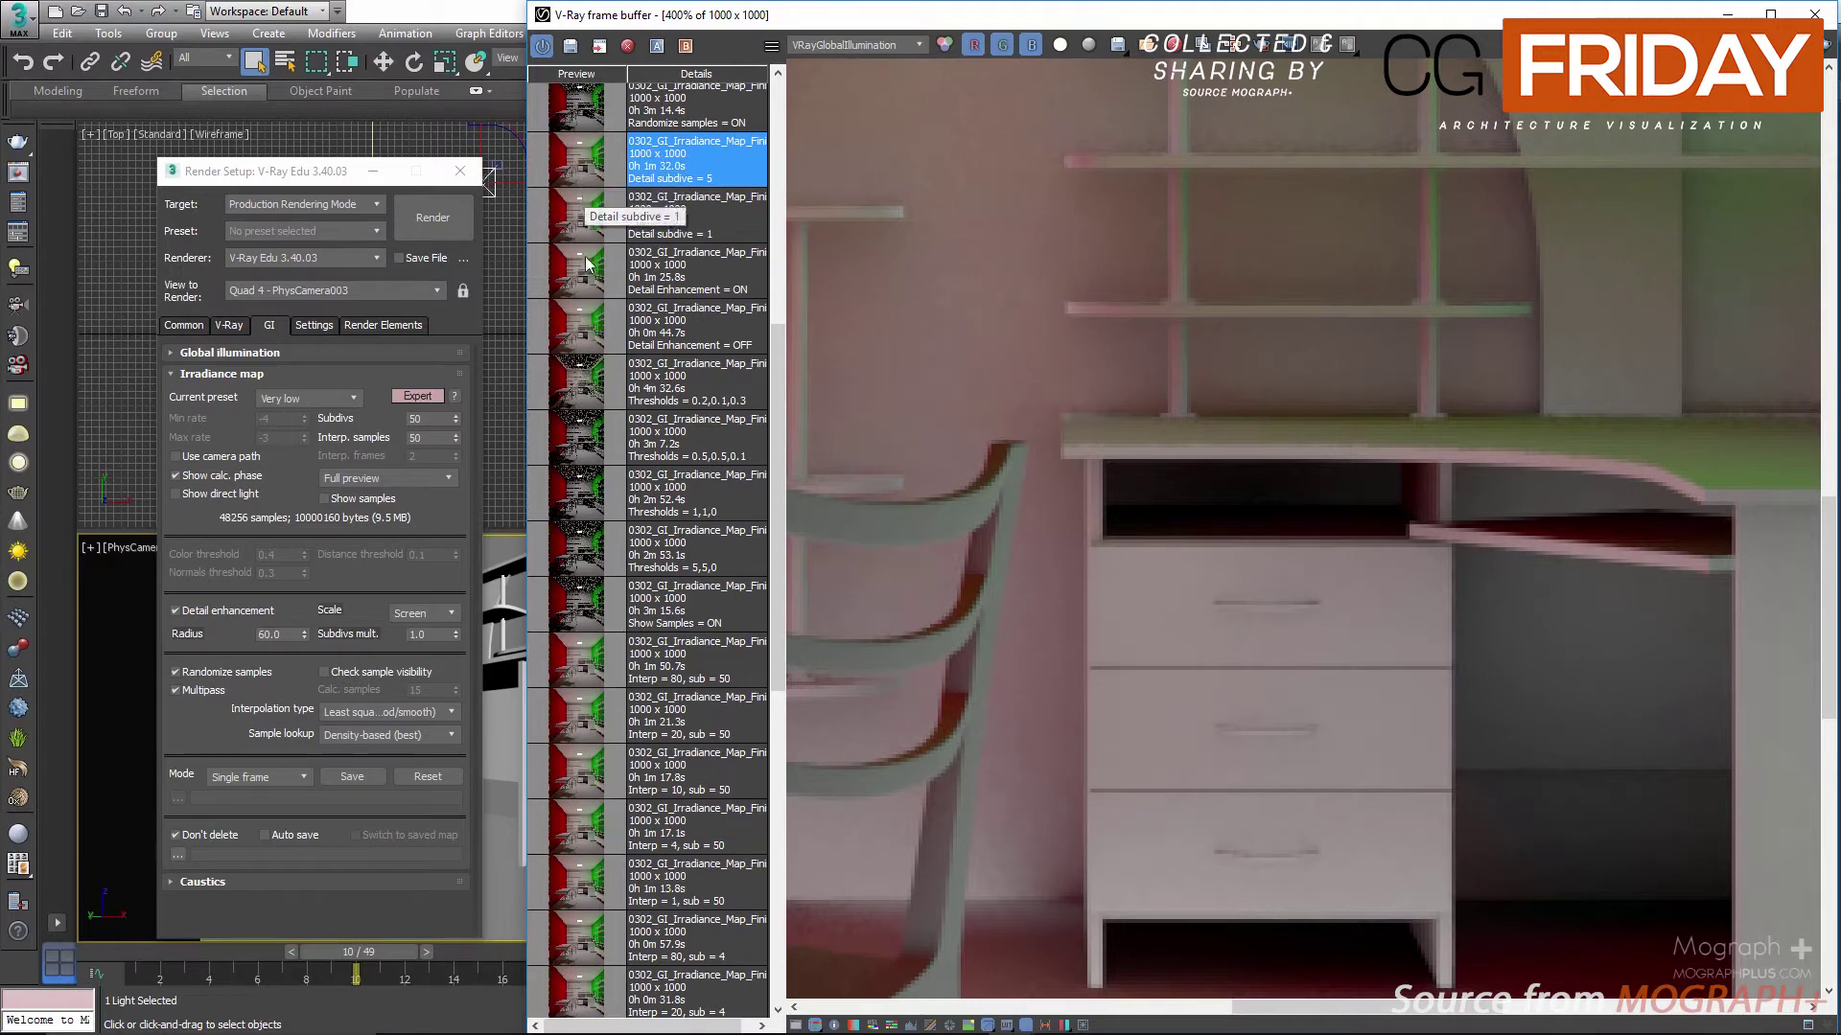
scroll(589, 265, up, 1)
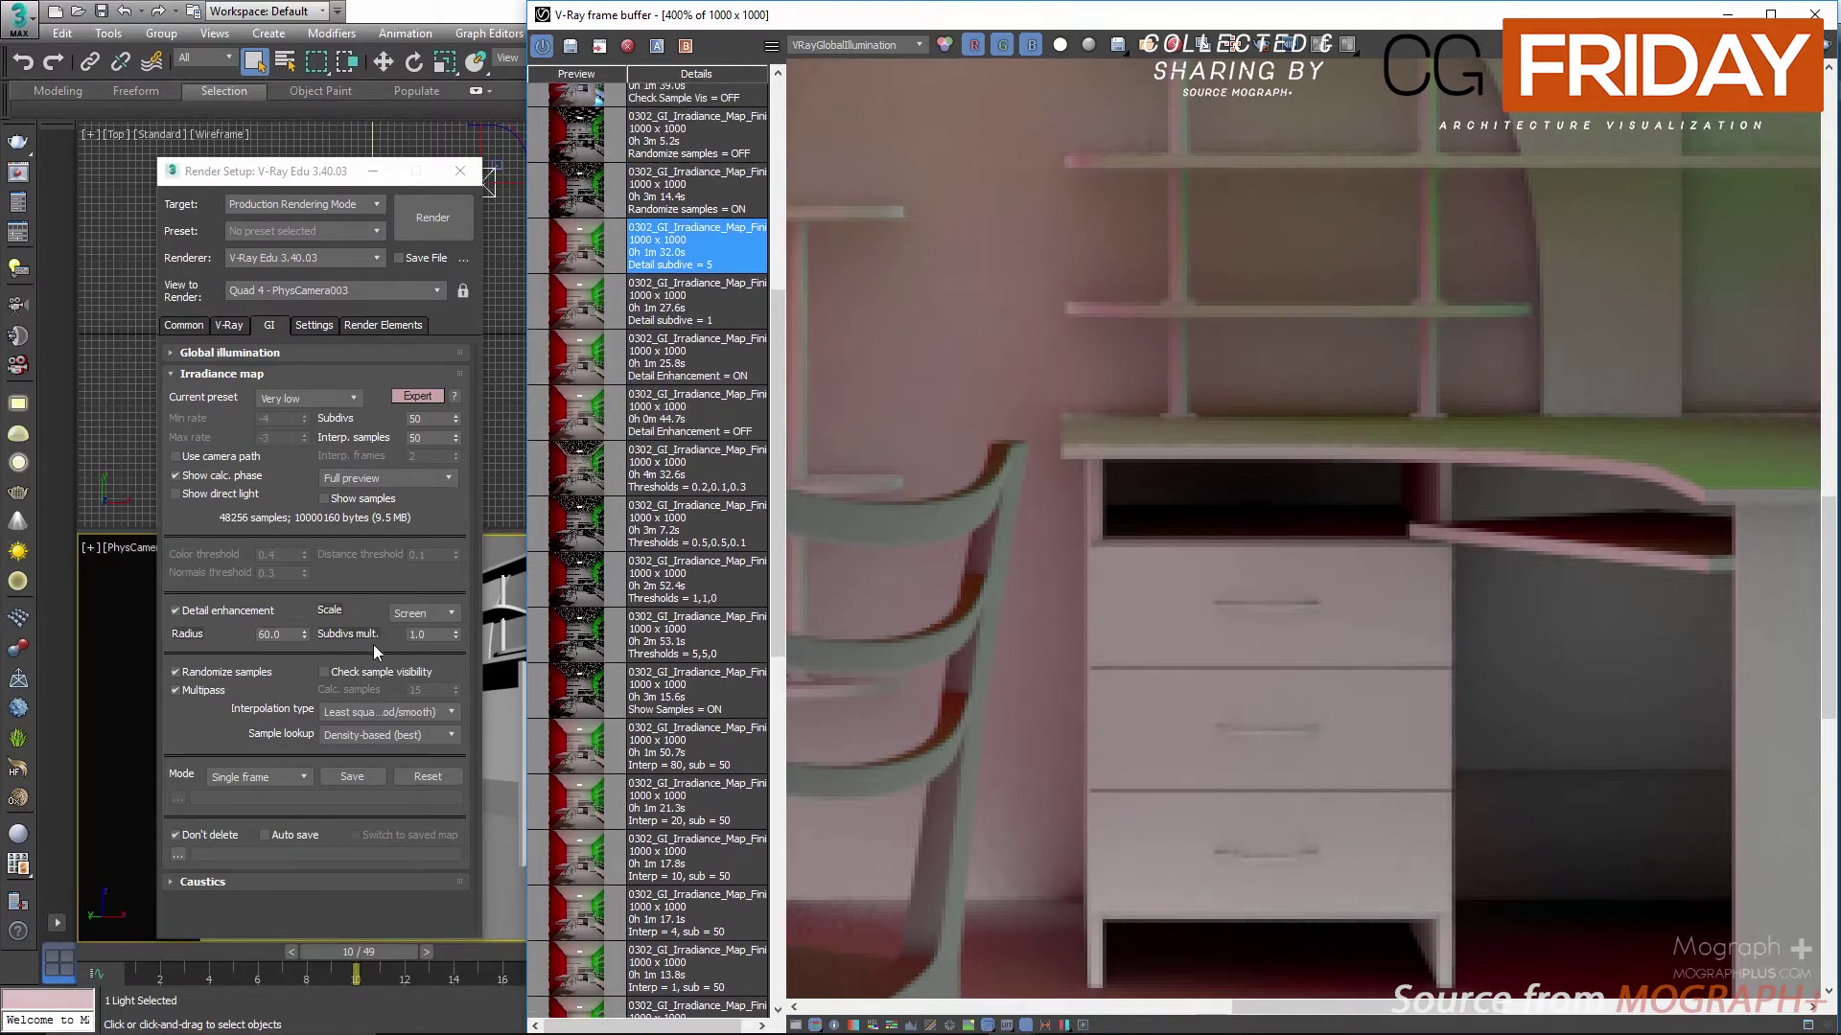
Step: Review the detail enhancement radius and scale options, and turn detail enhancement off
click(280, 632)
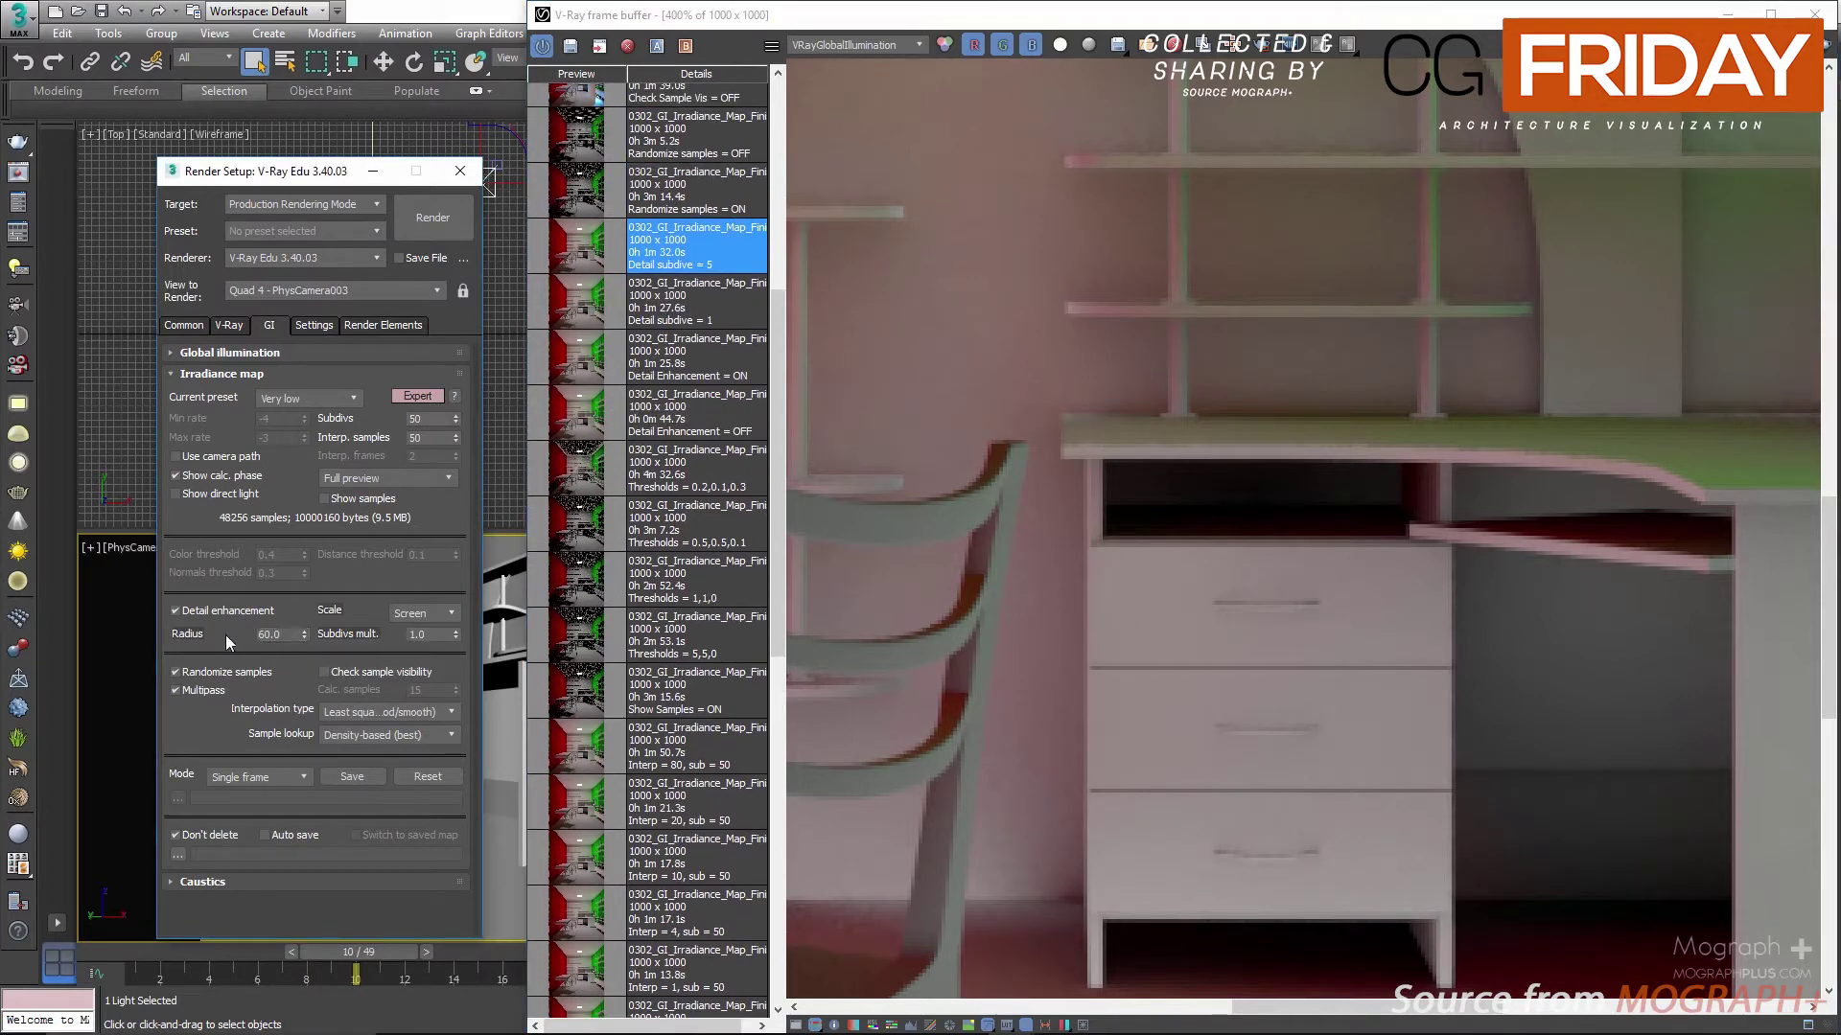
double_click(275, 635)
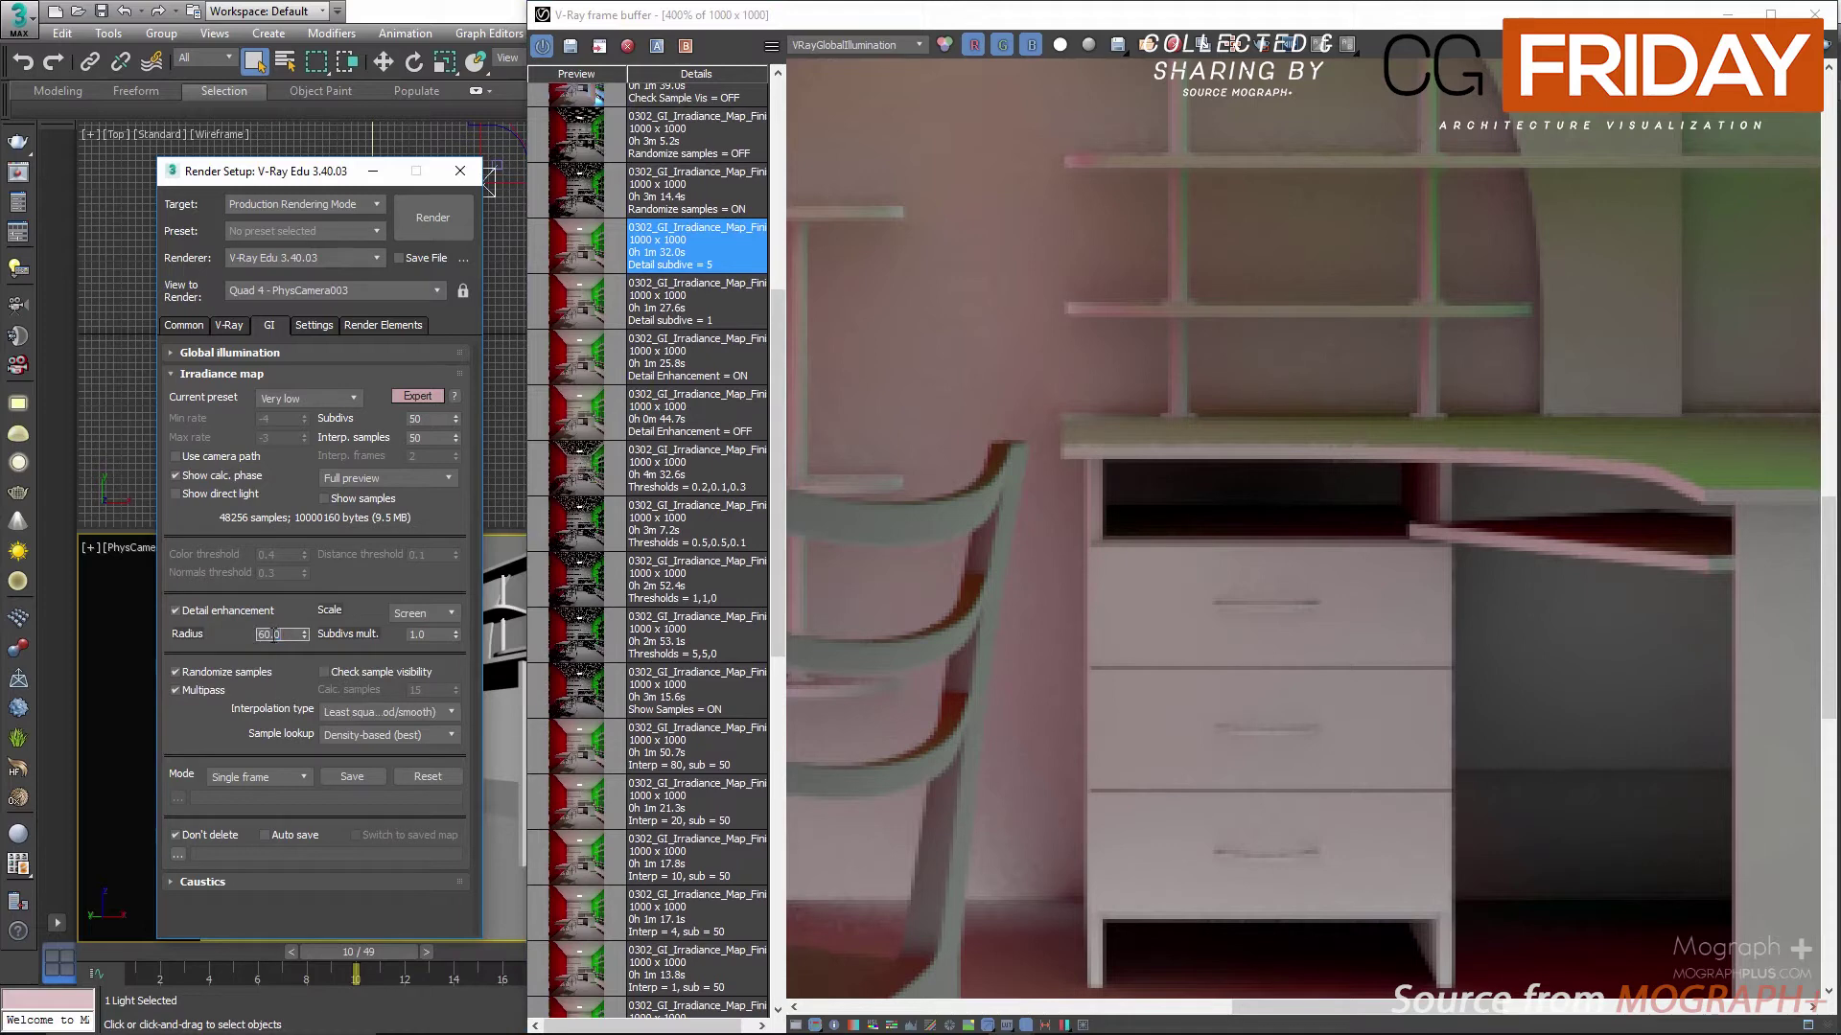
click(435, 612)
click(350, 613)
click(193, 611)
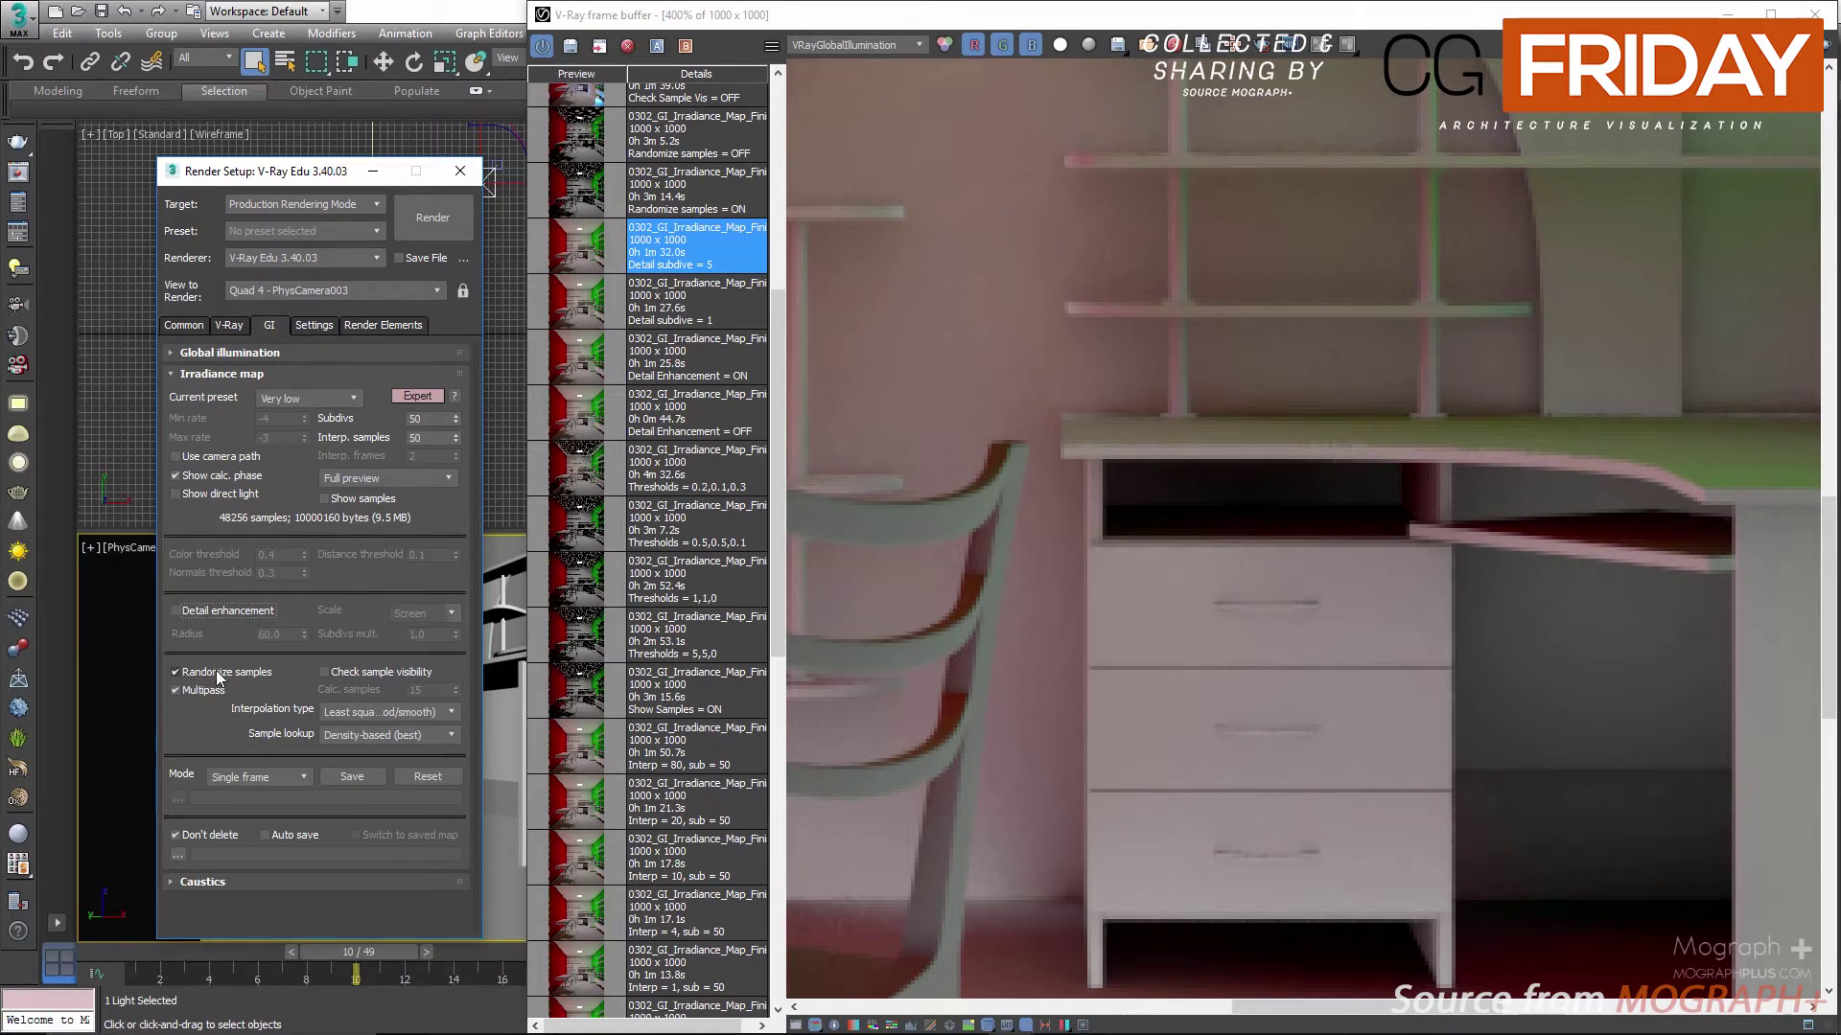
Step: Set the irradiance map's interpolation samples to 20 and switch the current preset to Custom
scroll(609, 520, up, 3)
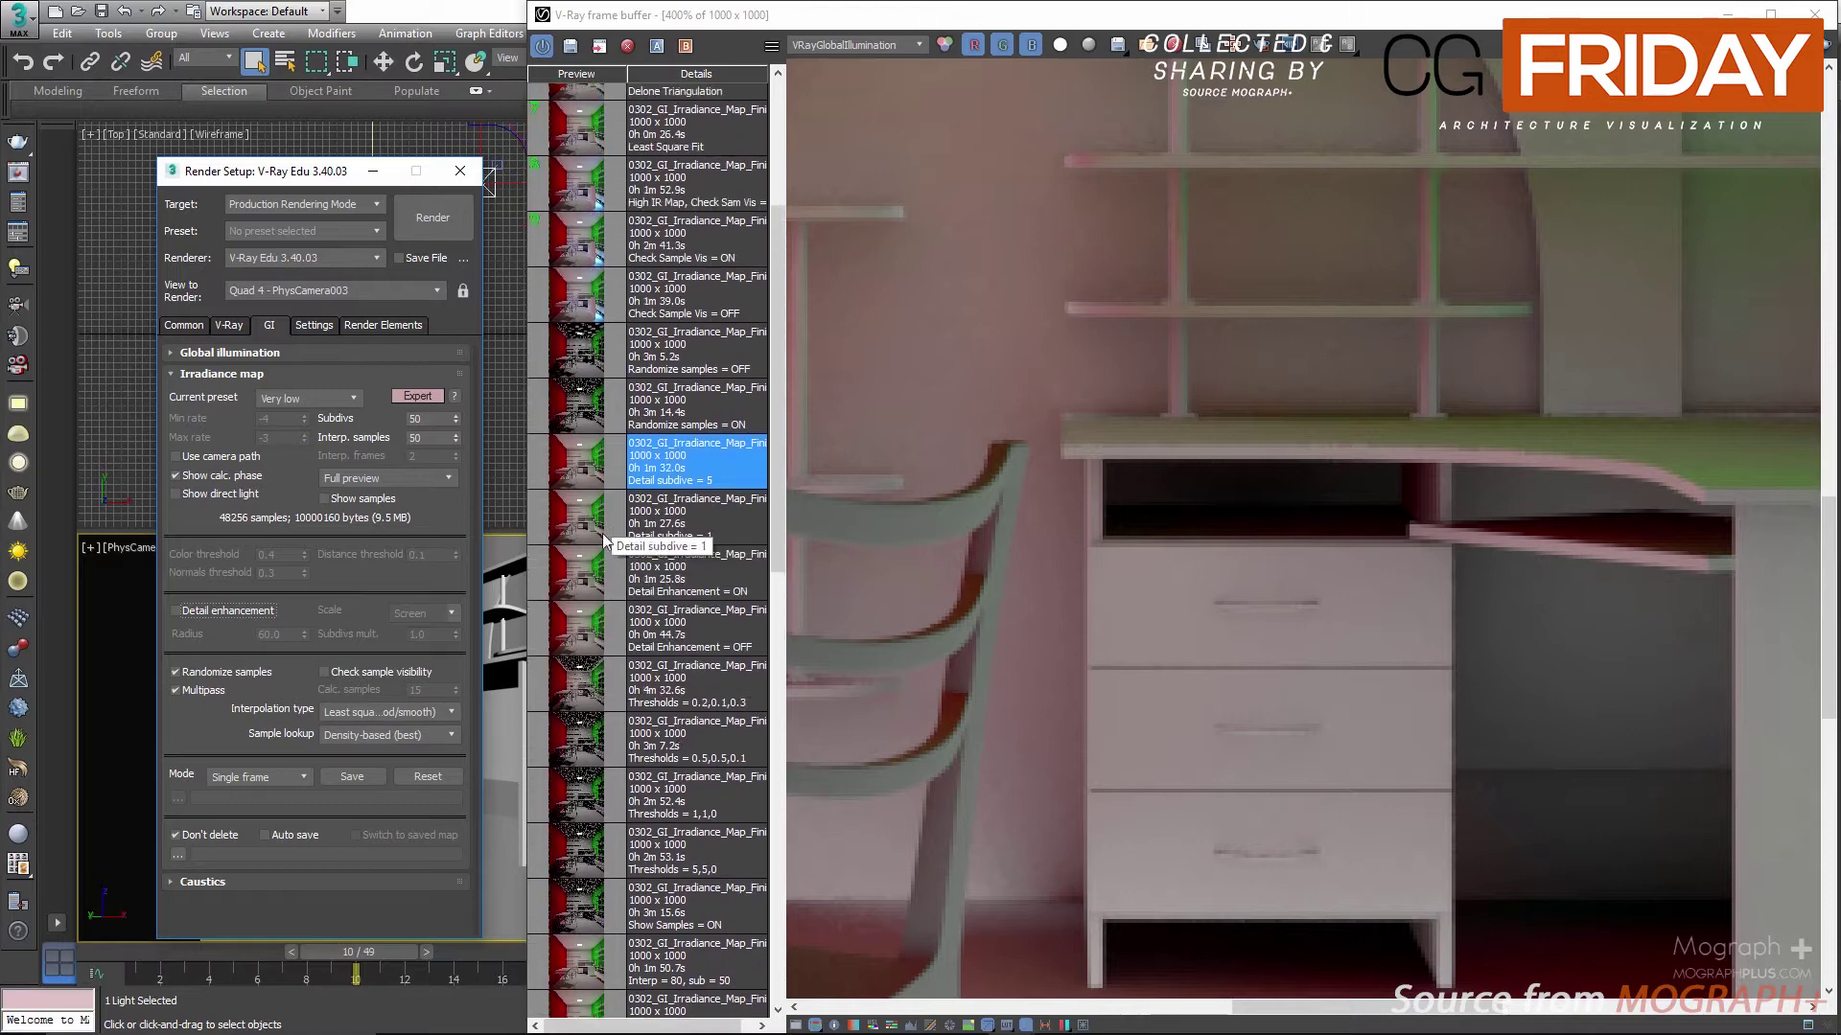
double_click(421, 439)
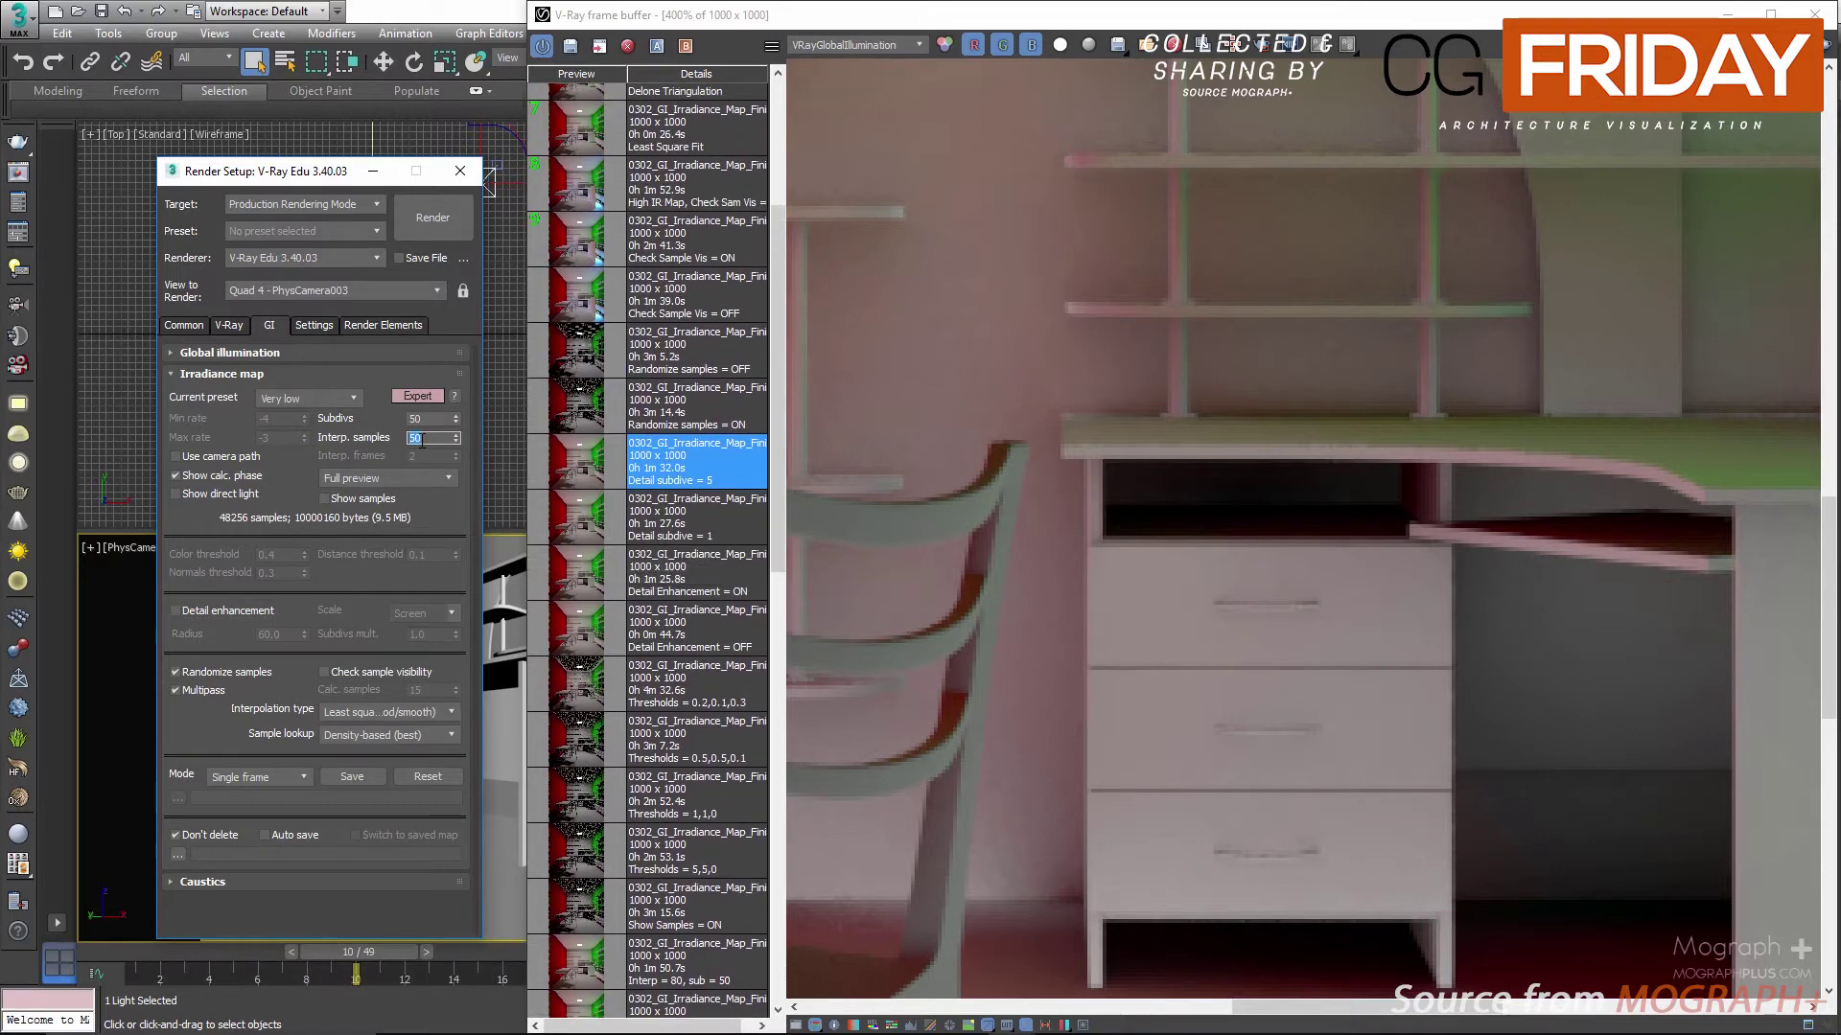
click(302, 394)
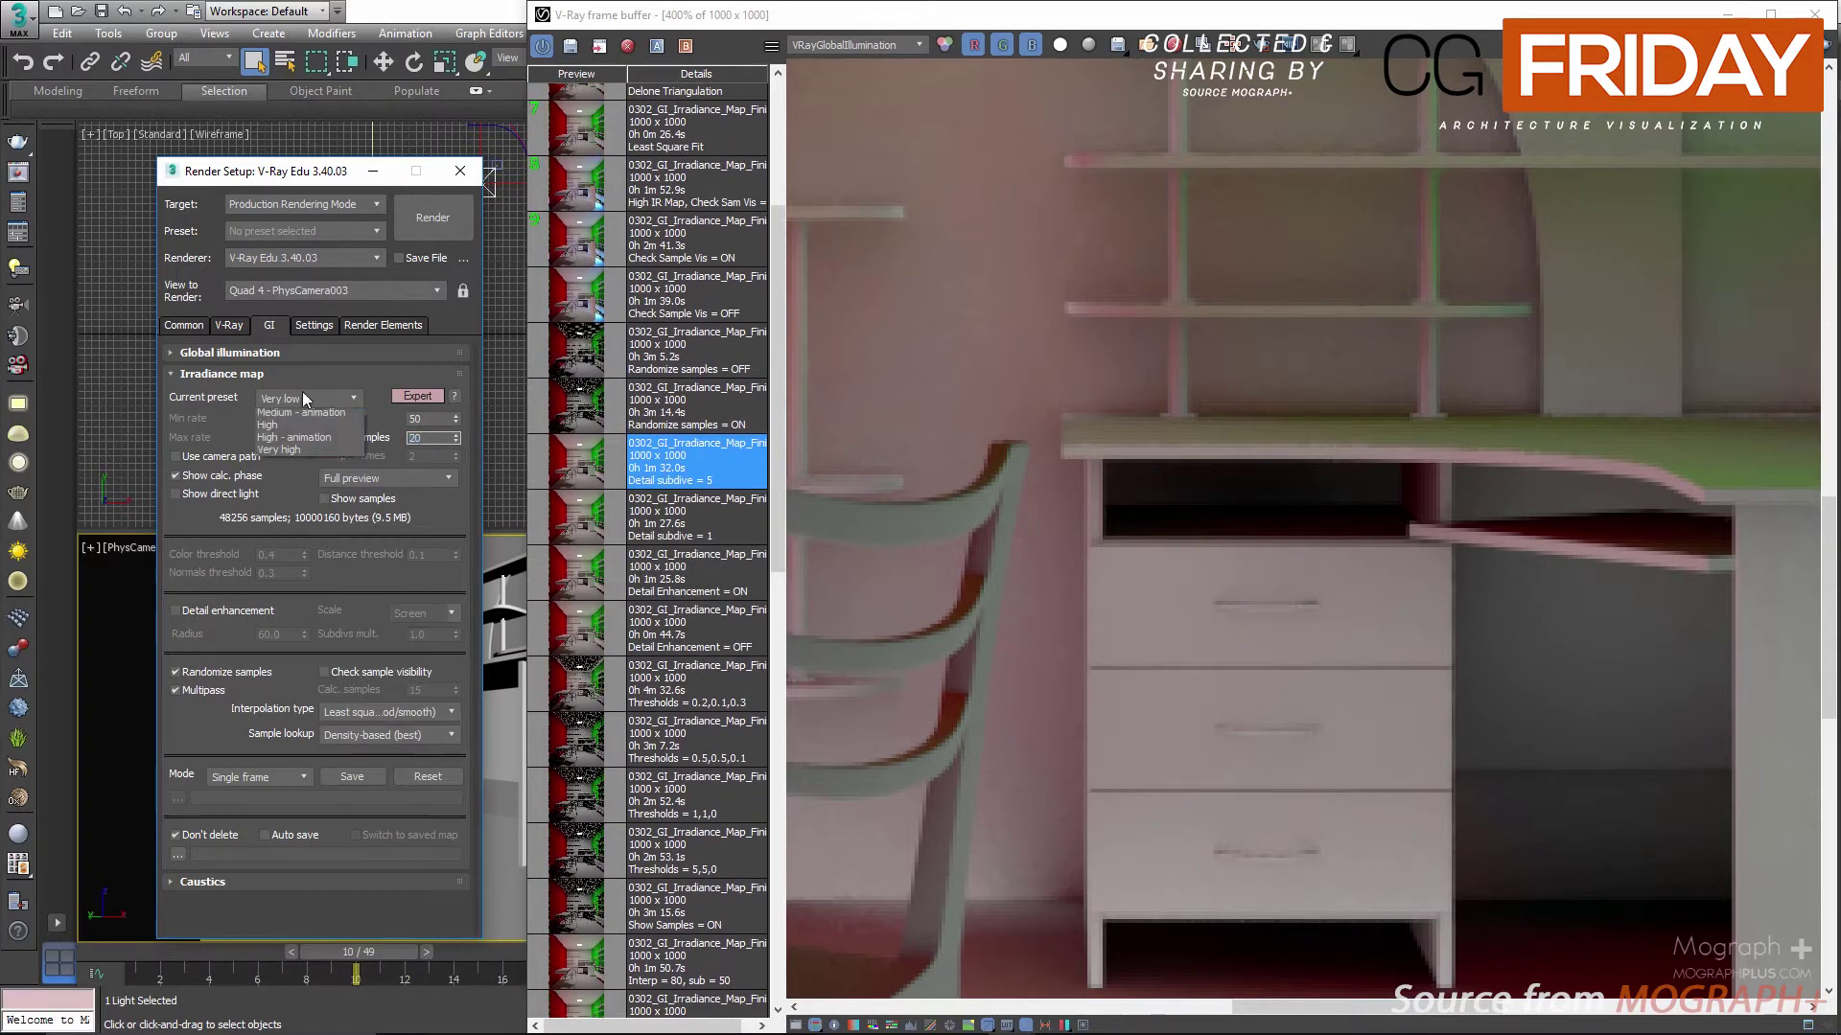
click(309, 418)
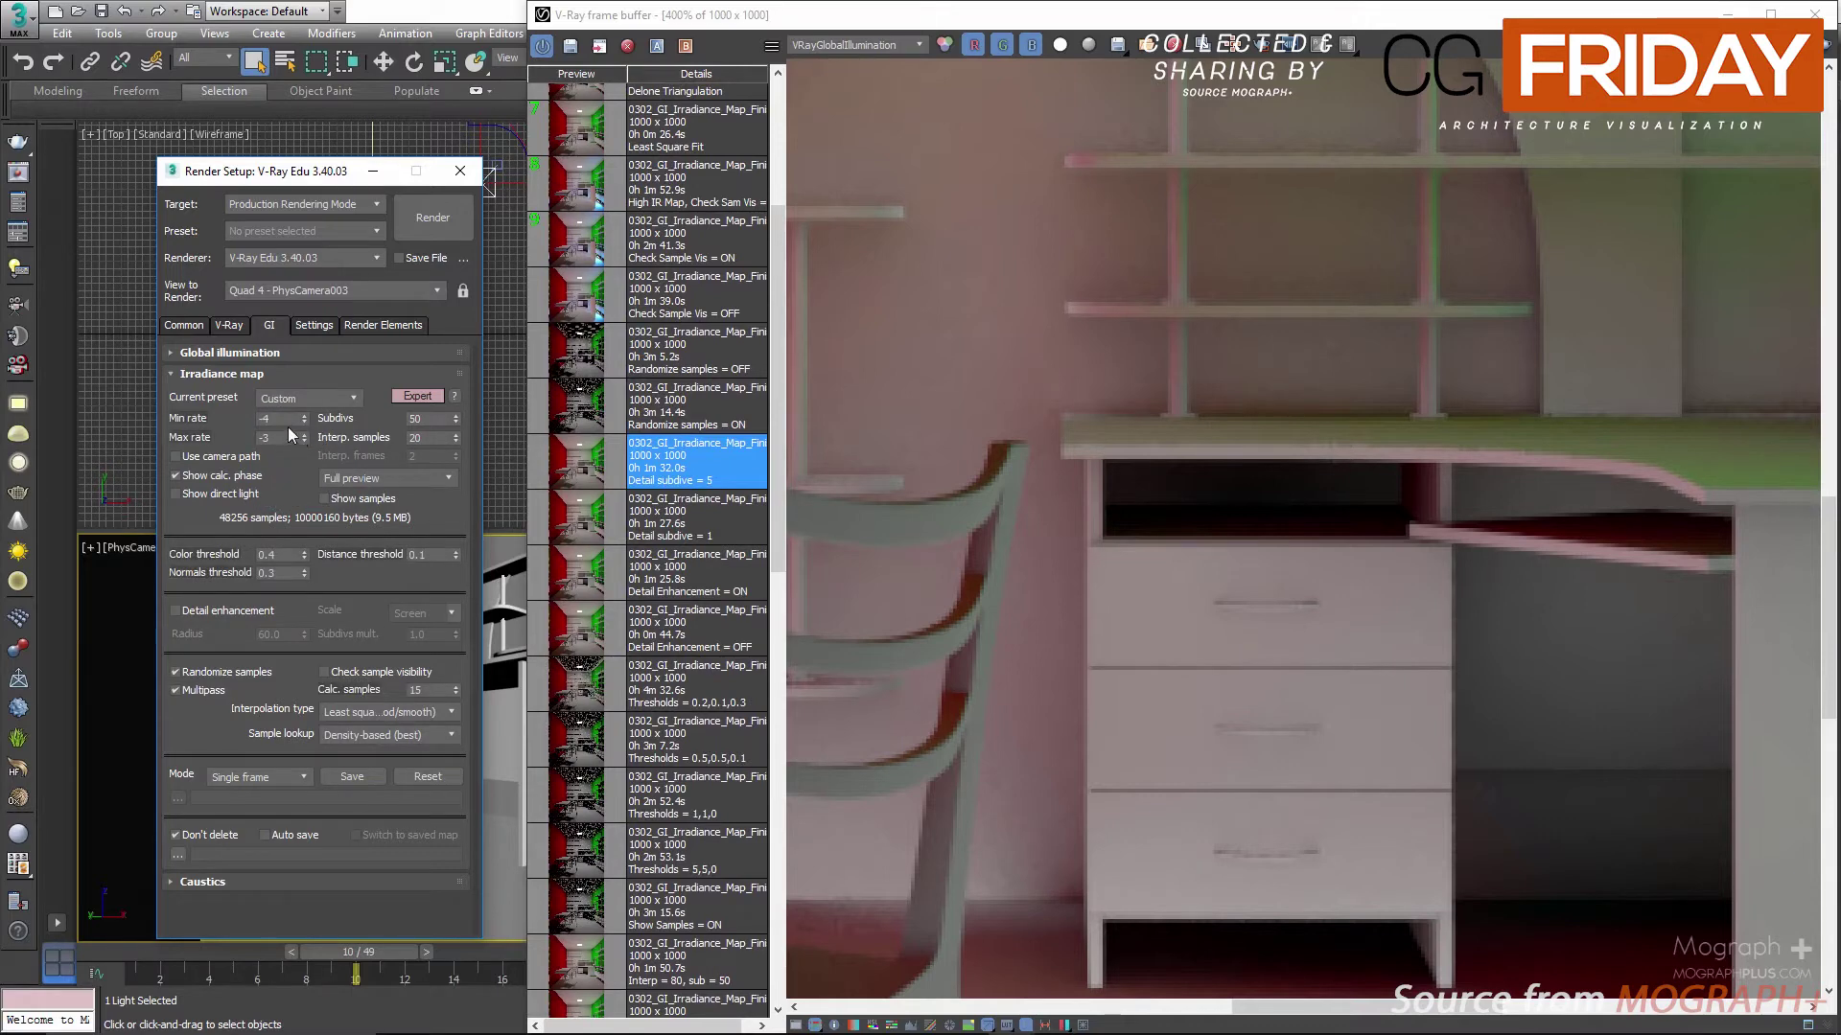
Step: Set the irradiance map's min rate to -3 and max rate to 0
double_click(288, 419)
text(-3)
key(Tab)
text(0)
Step: Review the color, normals and distance thresholds, setting the normals threshold to 0.2
double_click(283, 553)
double_click(285, 572)
click(427, 558)
Step: Load the "Randomize samples = ON" render and enable Show samples for the irradiance map
click(181, 673)
double_click(592, 417)
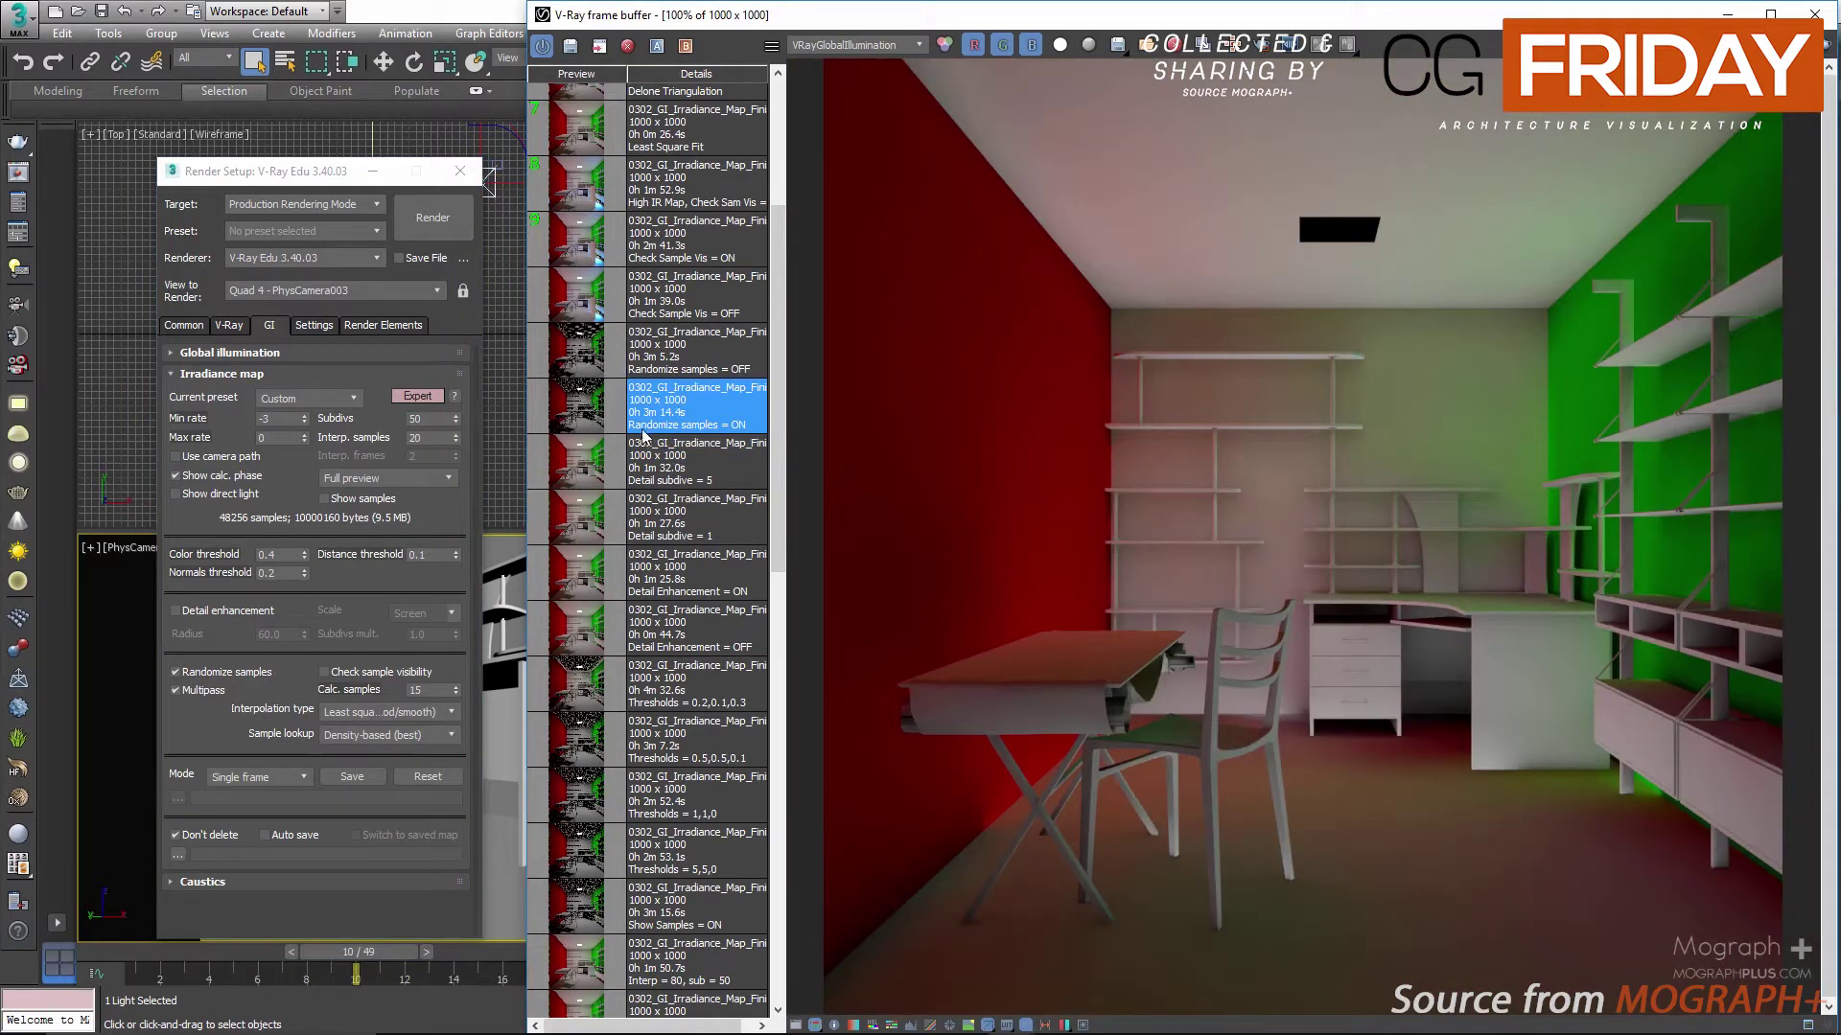
click(325, 499)
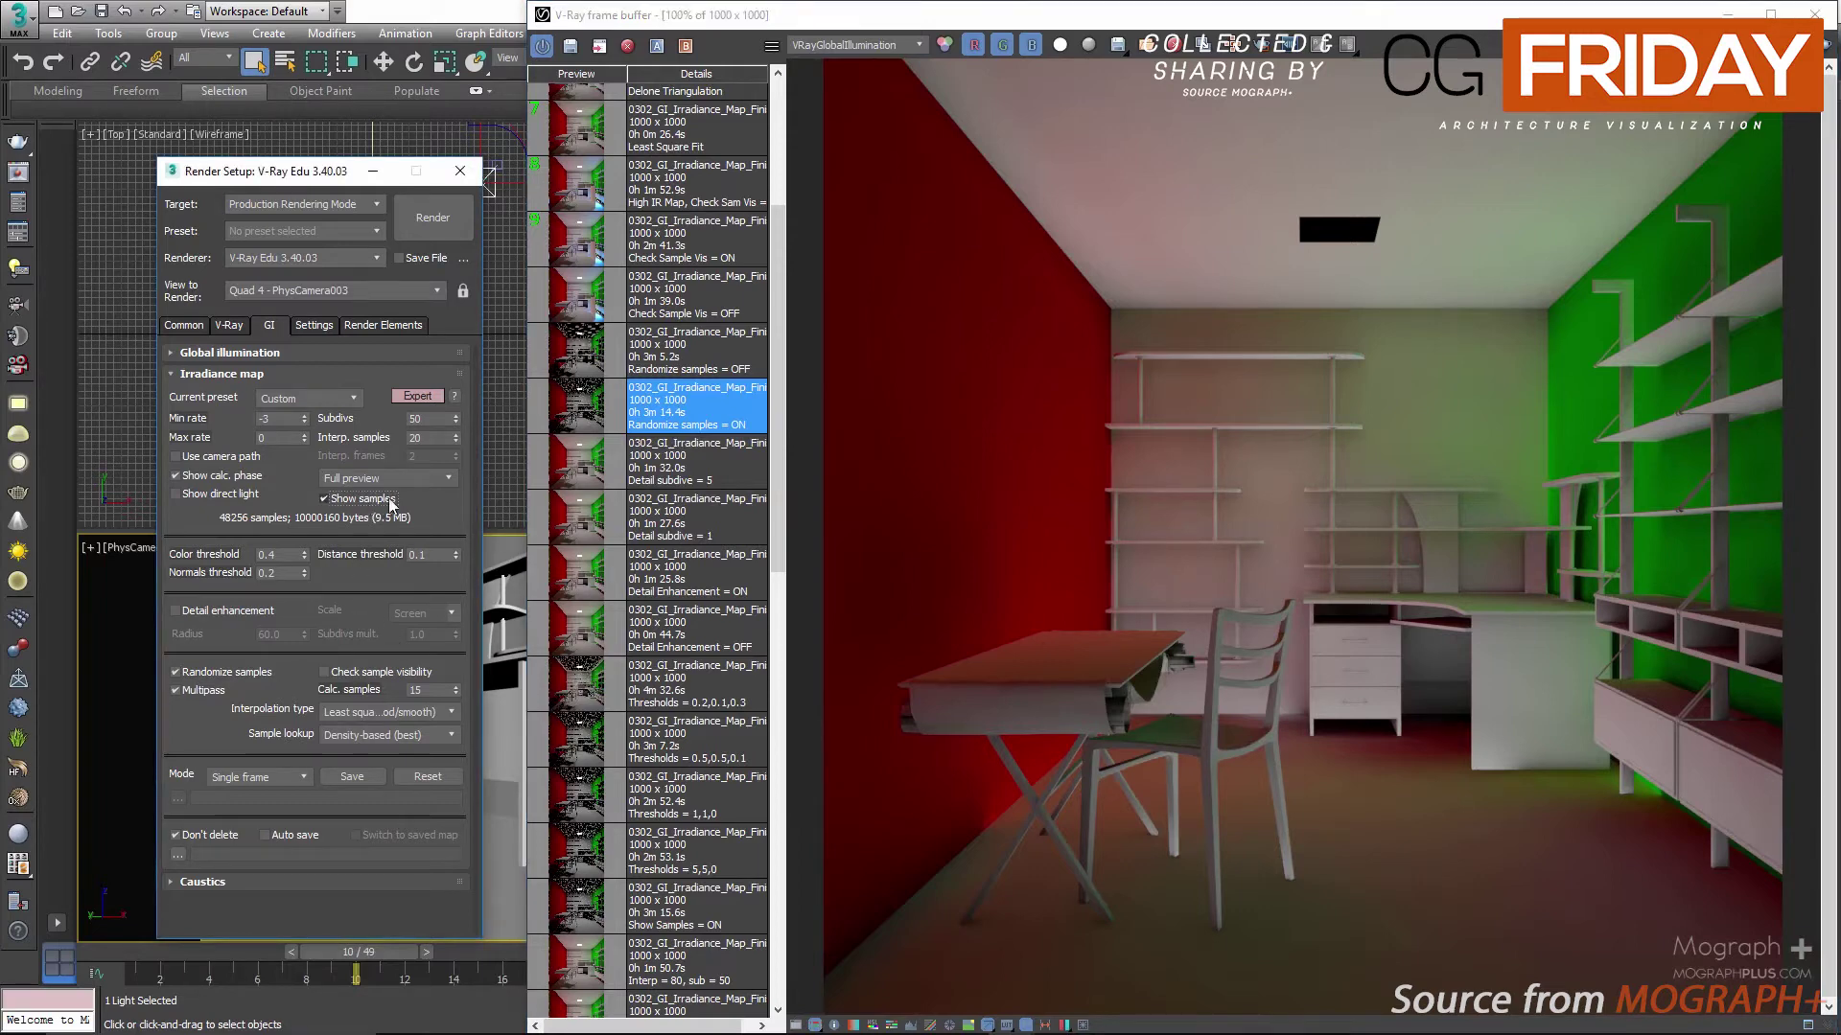
double_click(588, 419)
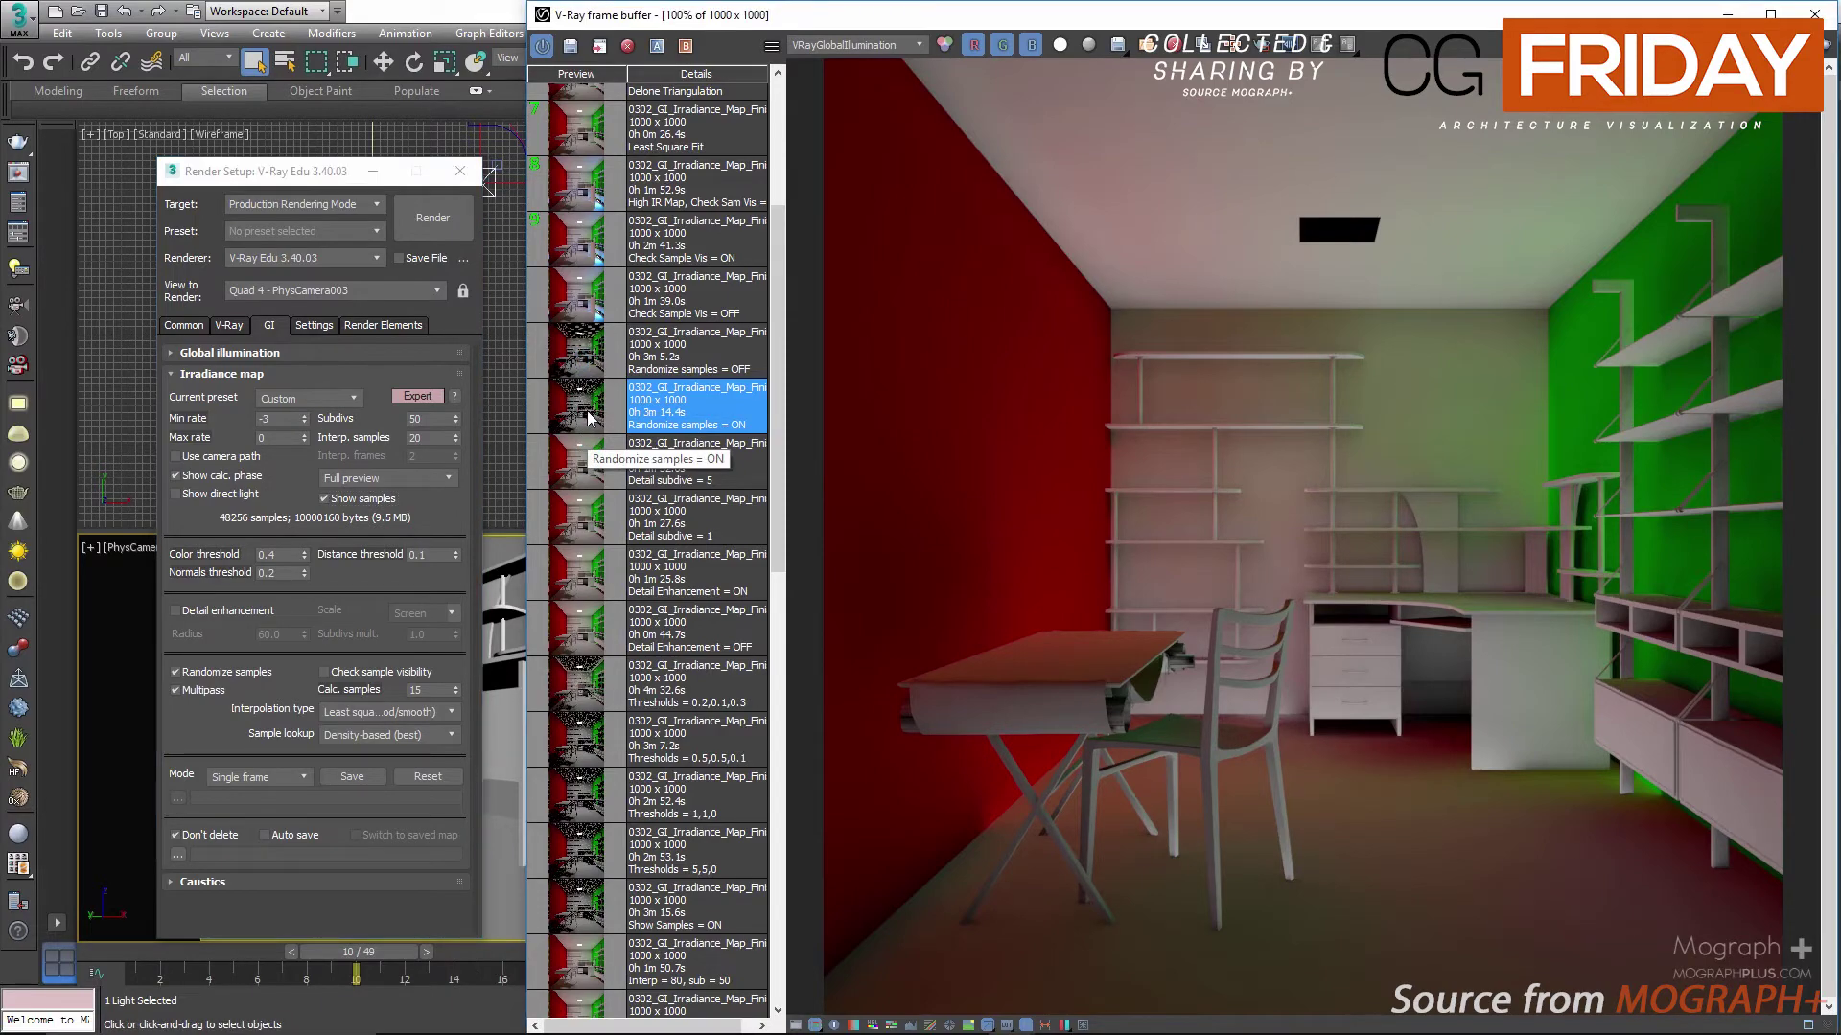
Step: Compare the sample distribution in the "Randomize samples = OFF" and "Randomize samples = ON" renders
double_click(571, 367)
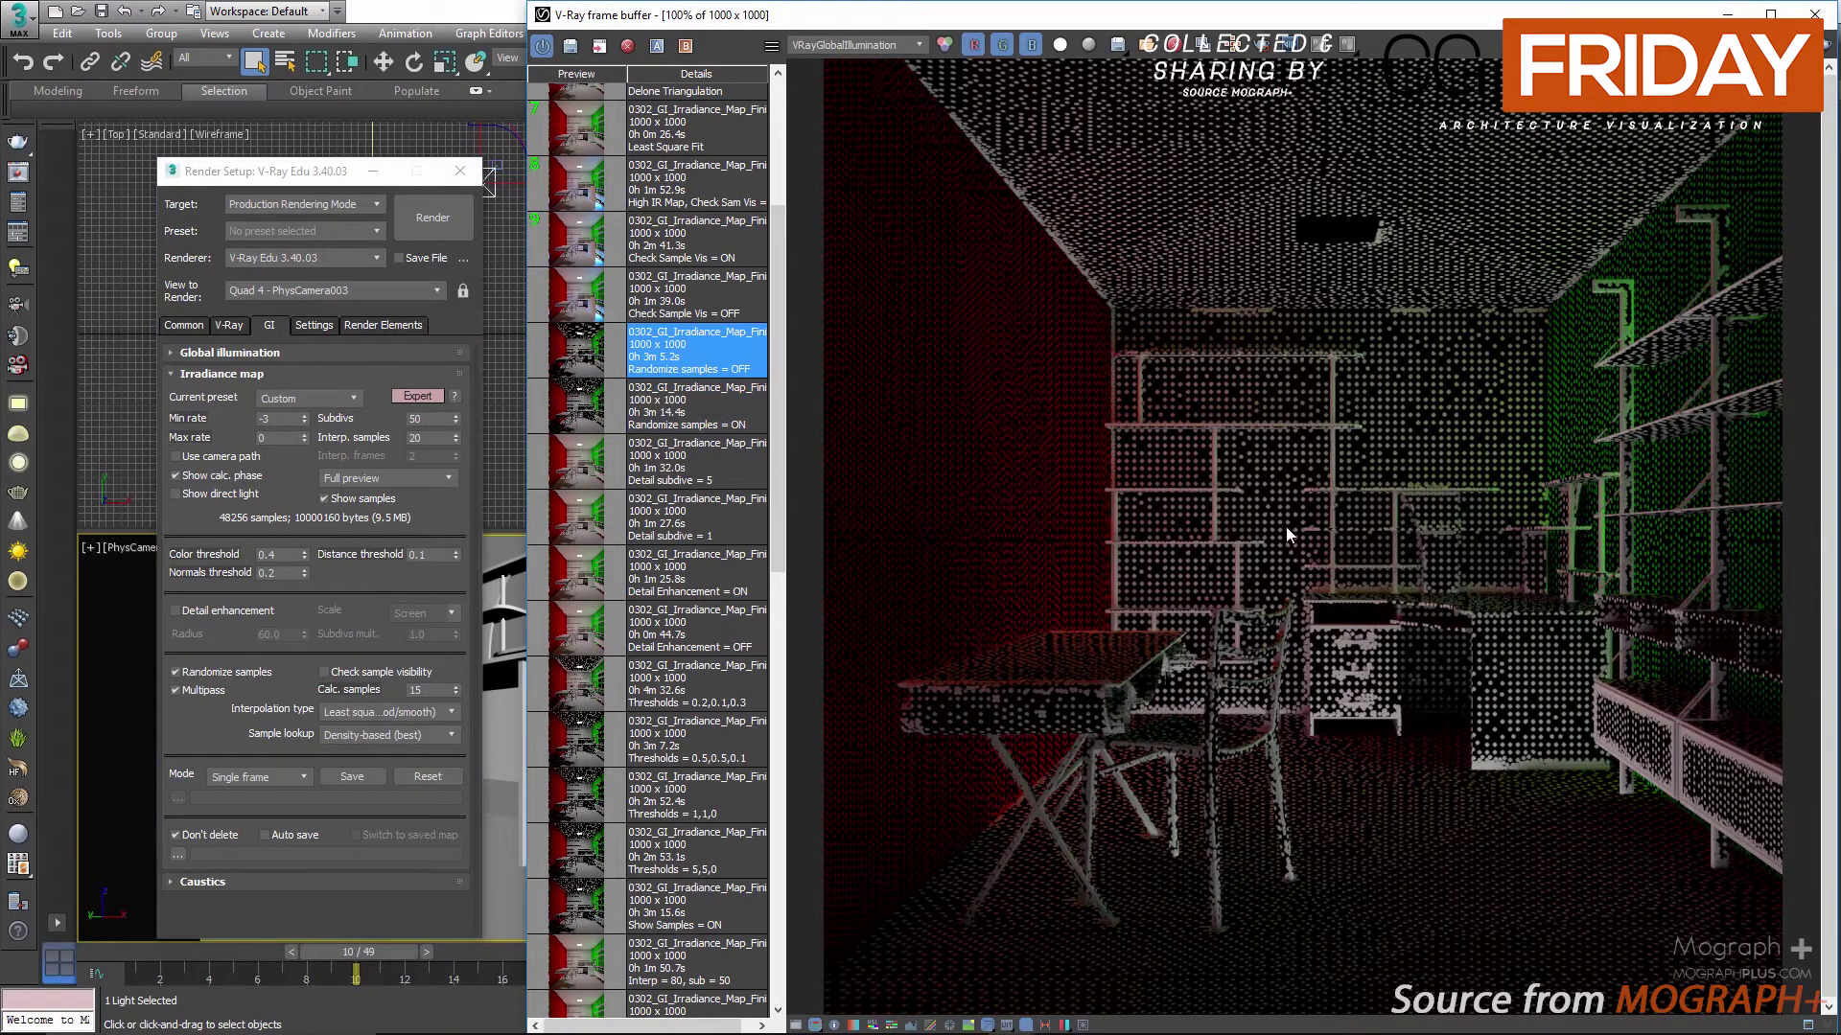
scroll(1285, 523, up, 2)
scroll(1117, 467, down, 2)
click(576, 414)
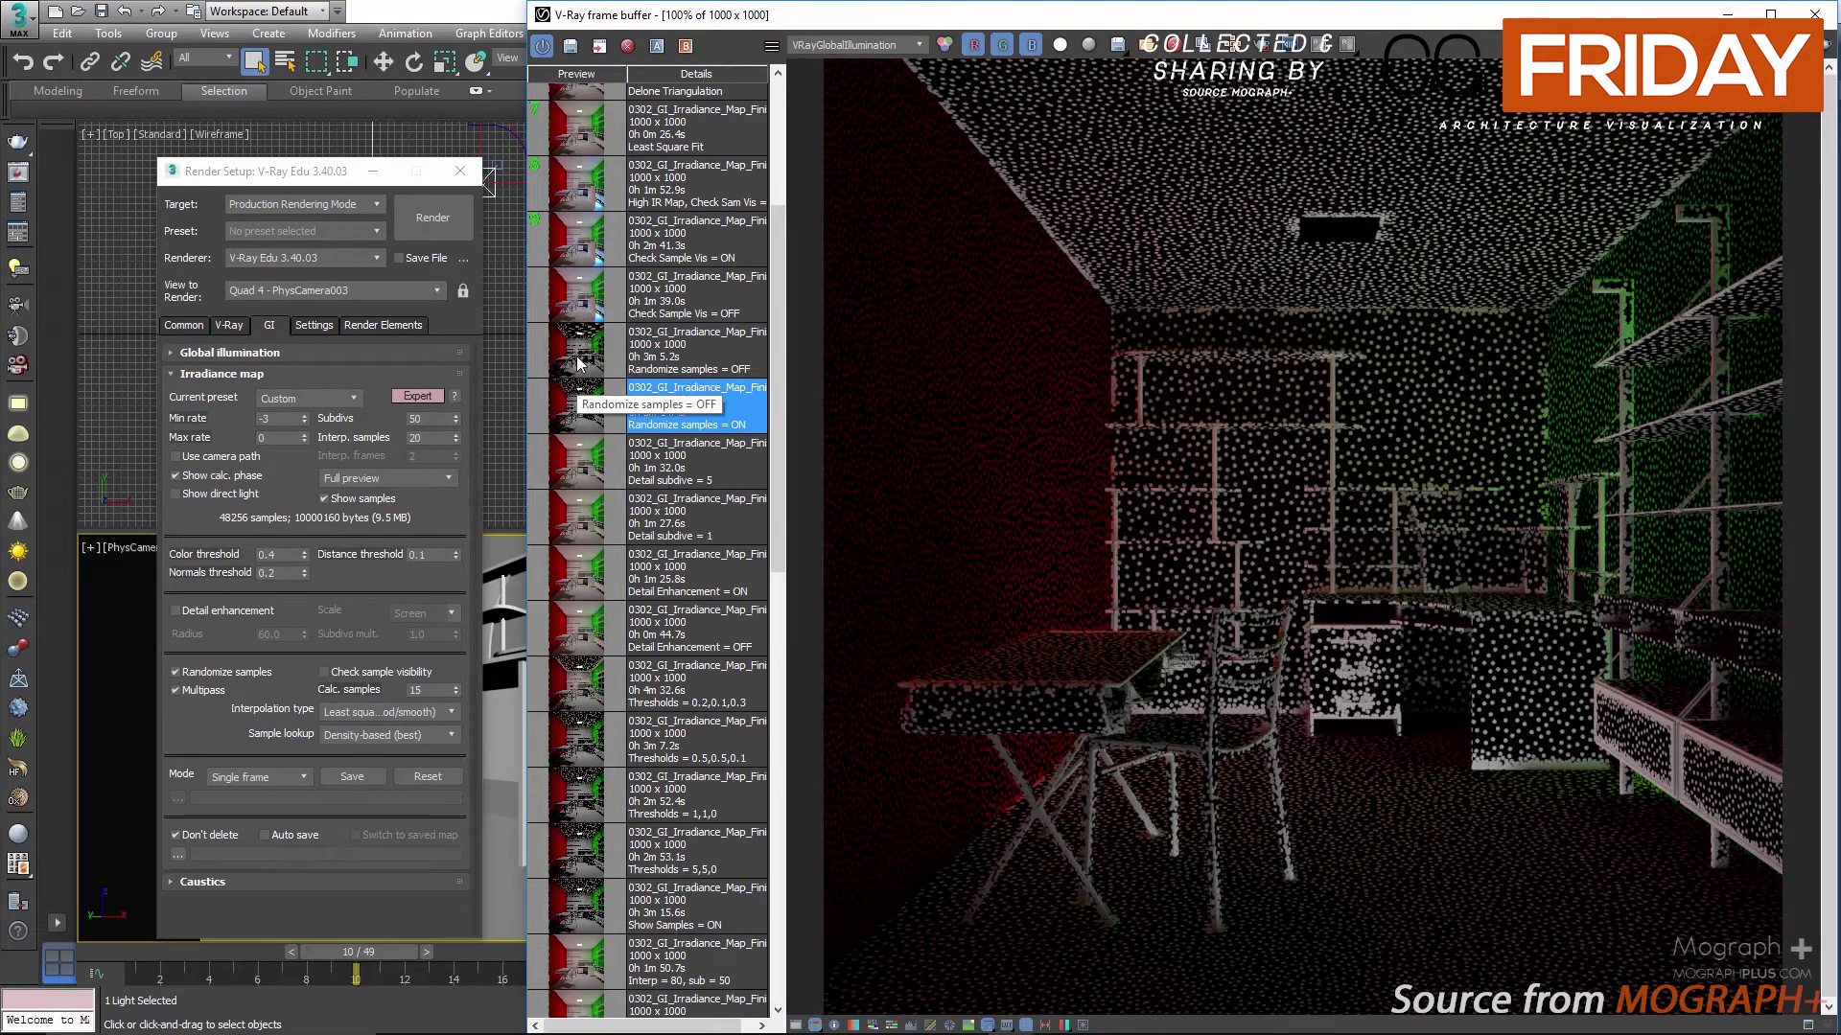
click(578, 363)
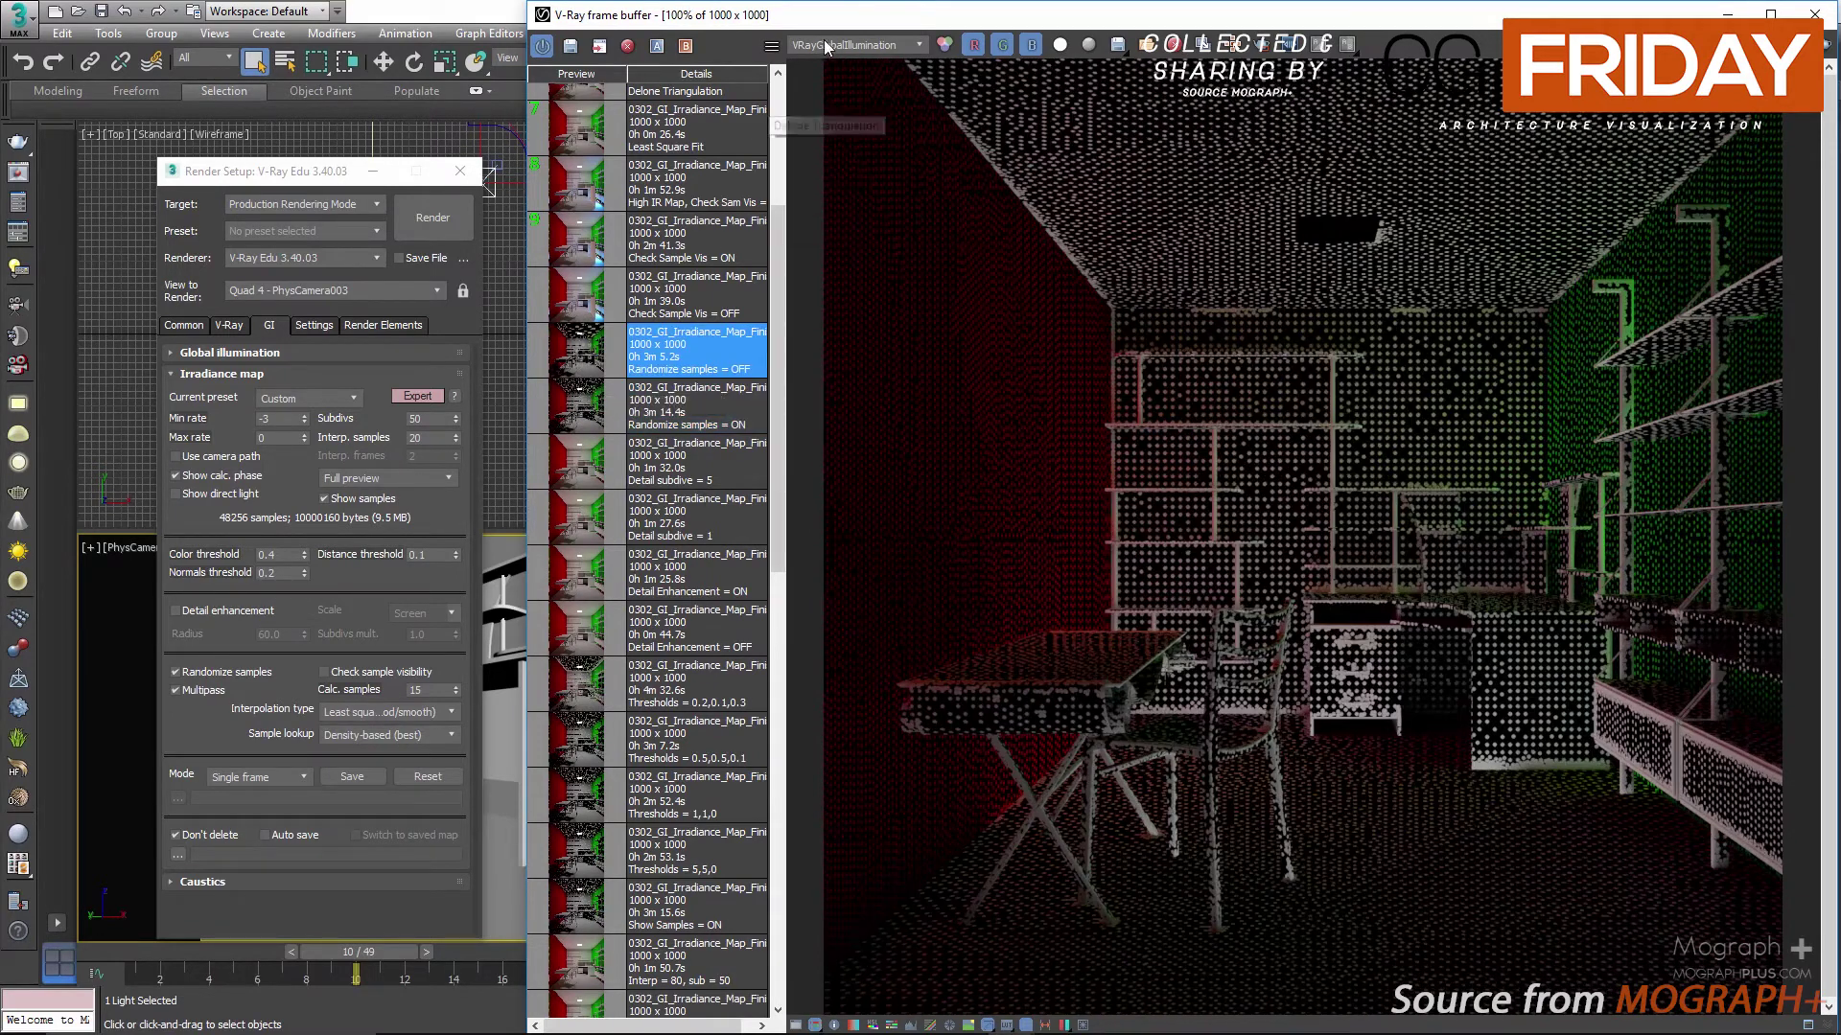
Step: Switch the frame buffer display to the RGB color channel and turn off Show samples
click(824, 46)
click(826, 61)
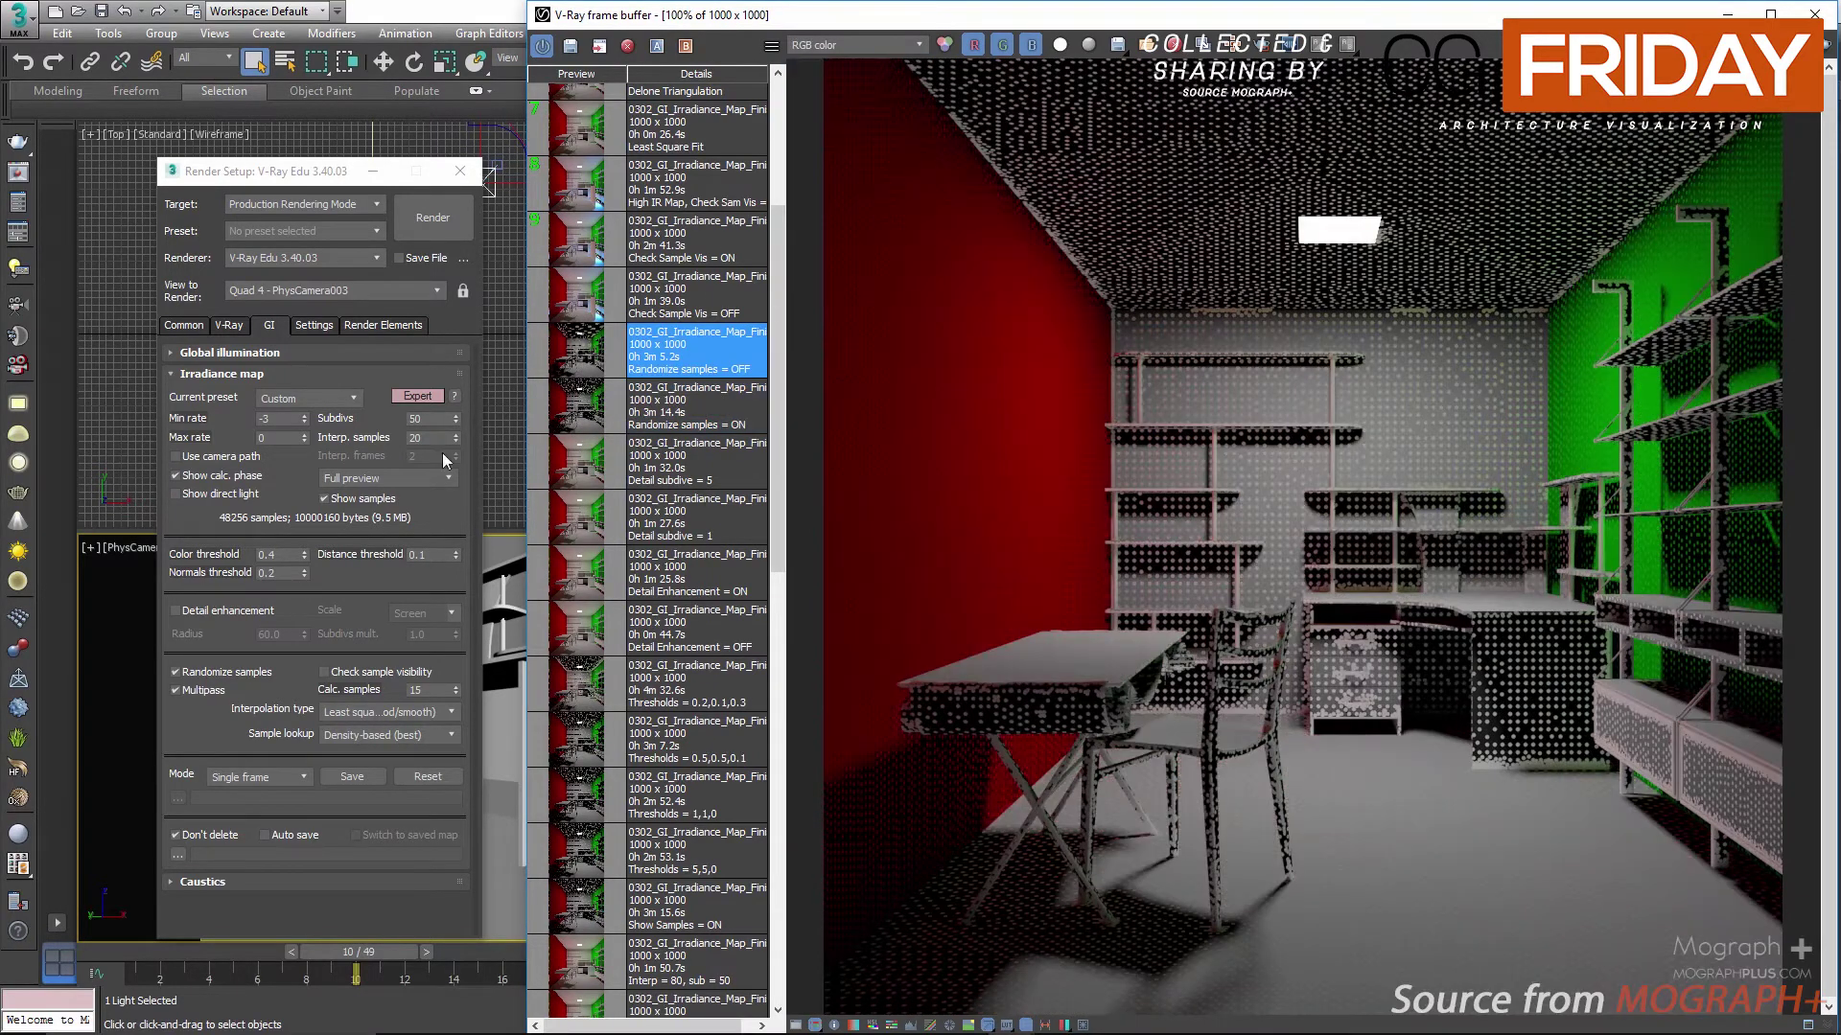
click(353, 502)
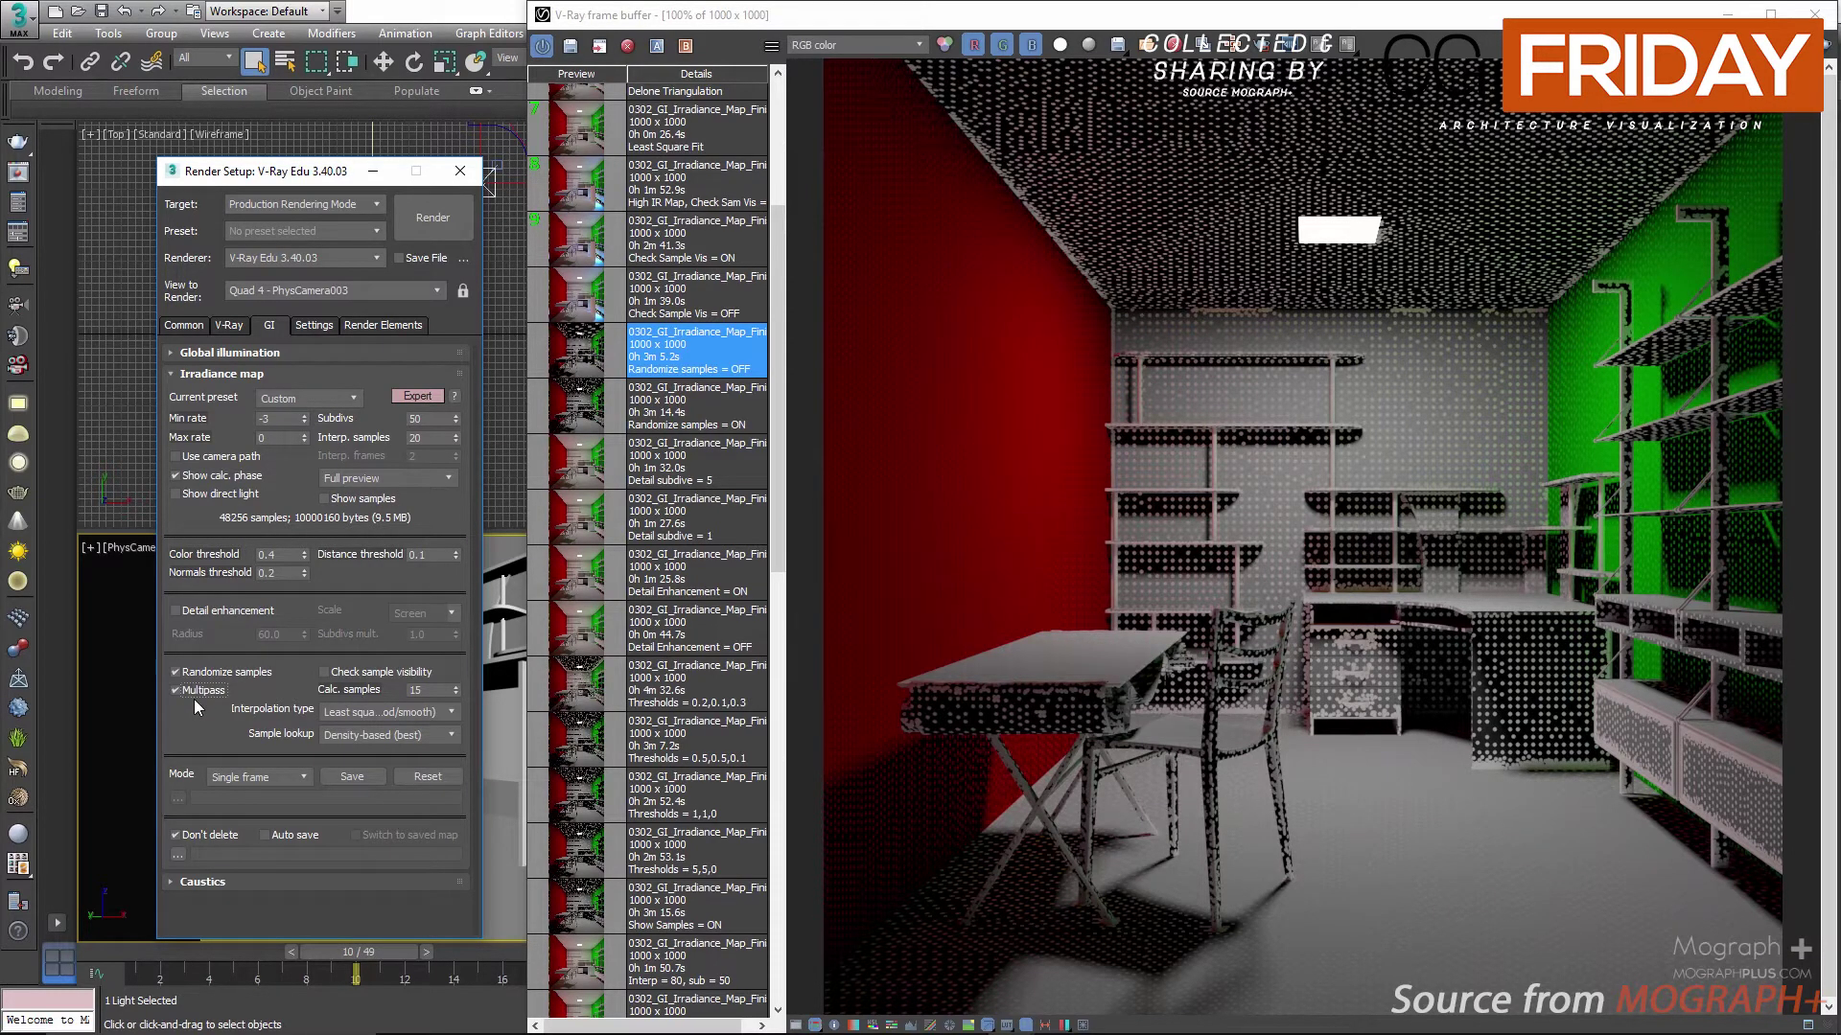
Step: Close the V-Ray frame buffer and Render Setup, go to frame 1 and maximize the PhysCamera003 view
click(326, 675)
click(326, 674)
click(1815, 14)
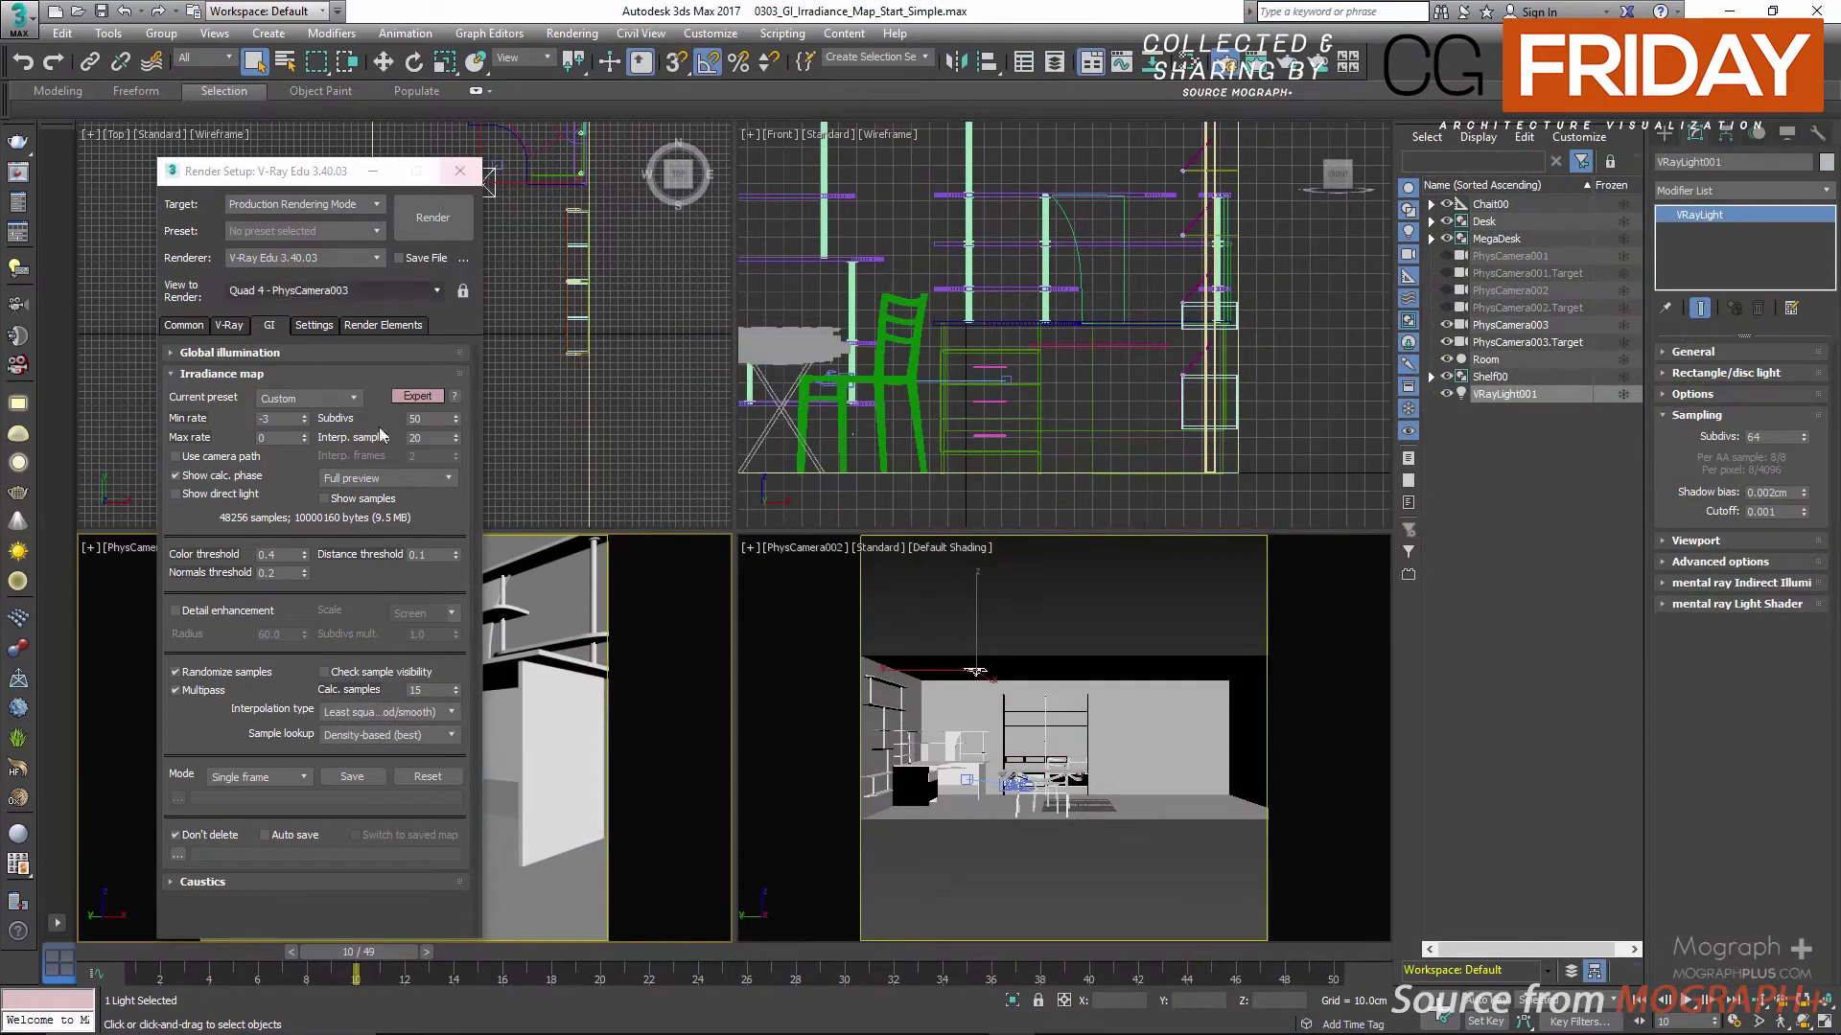
right_click(581, 735)
click(484, 628)
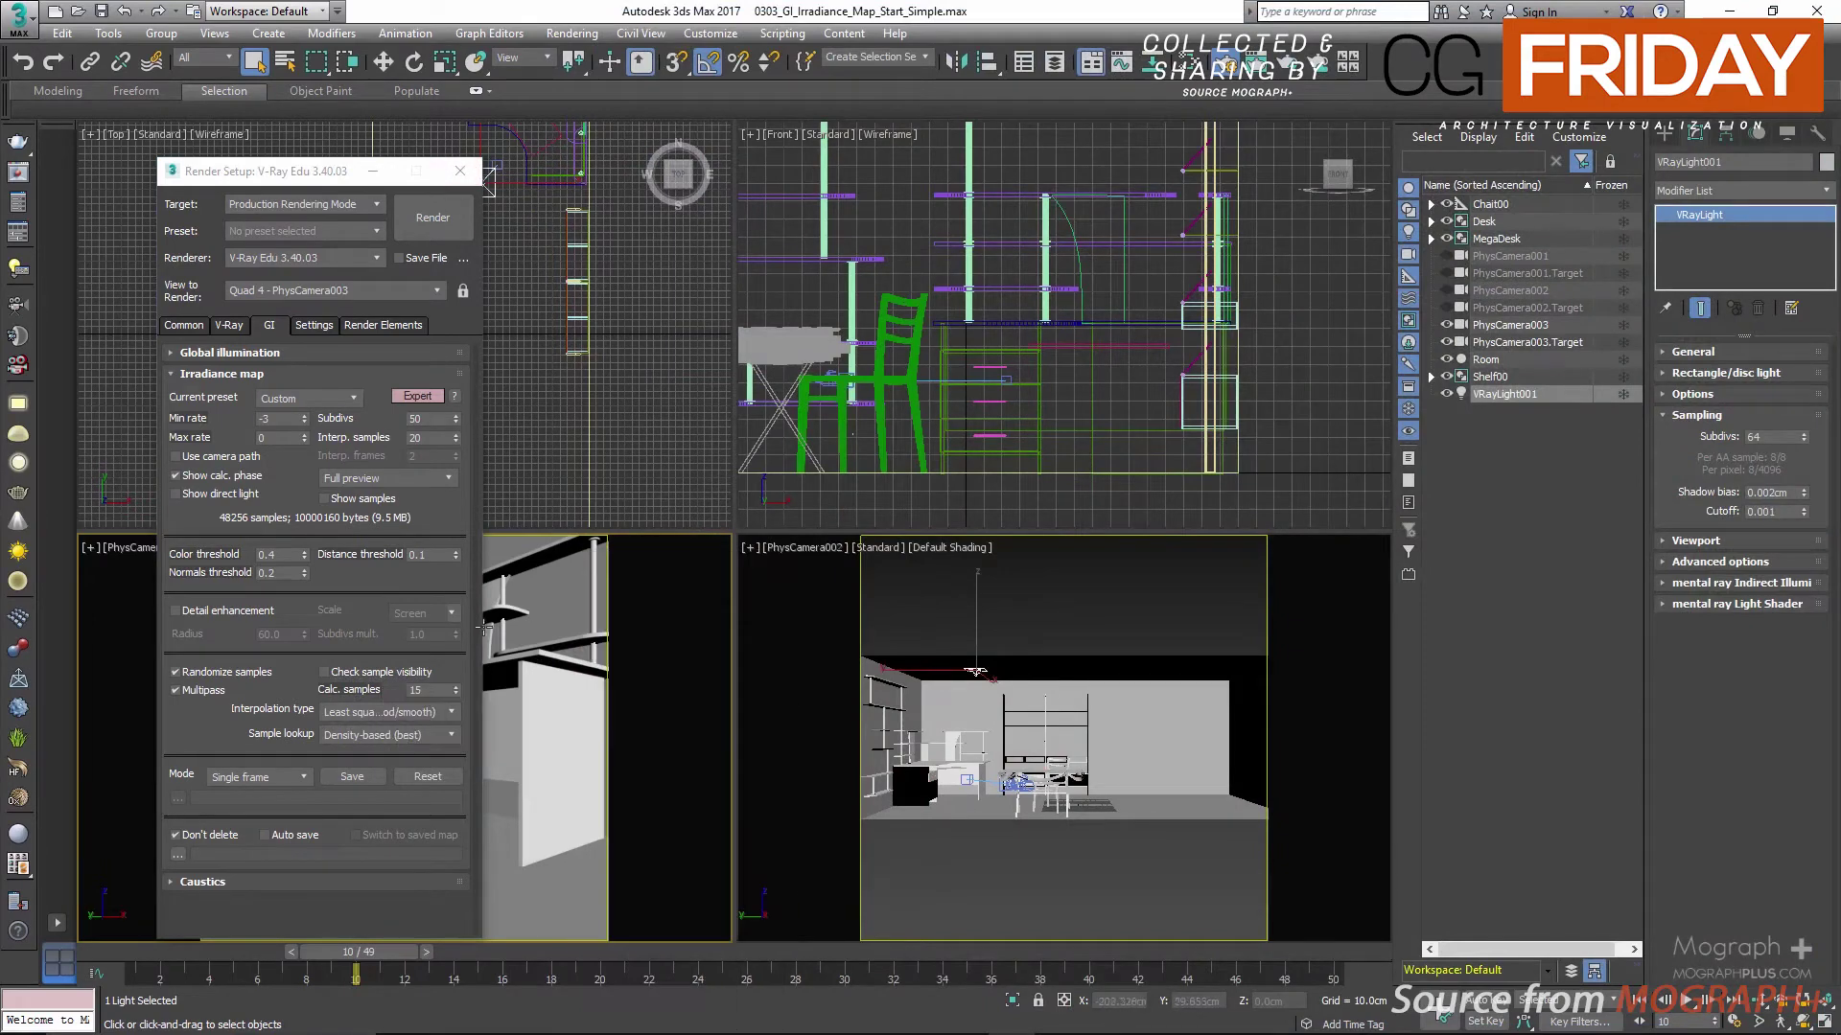
click(191, 959)
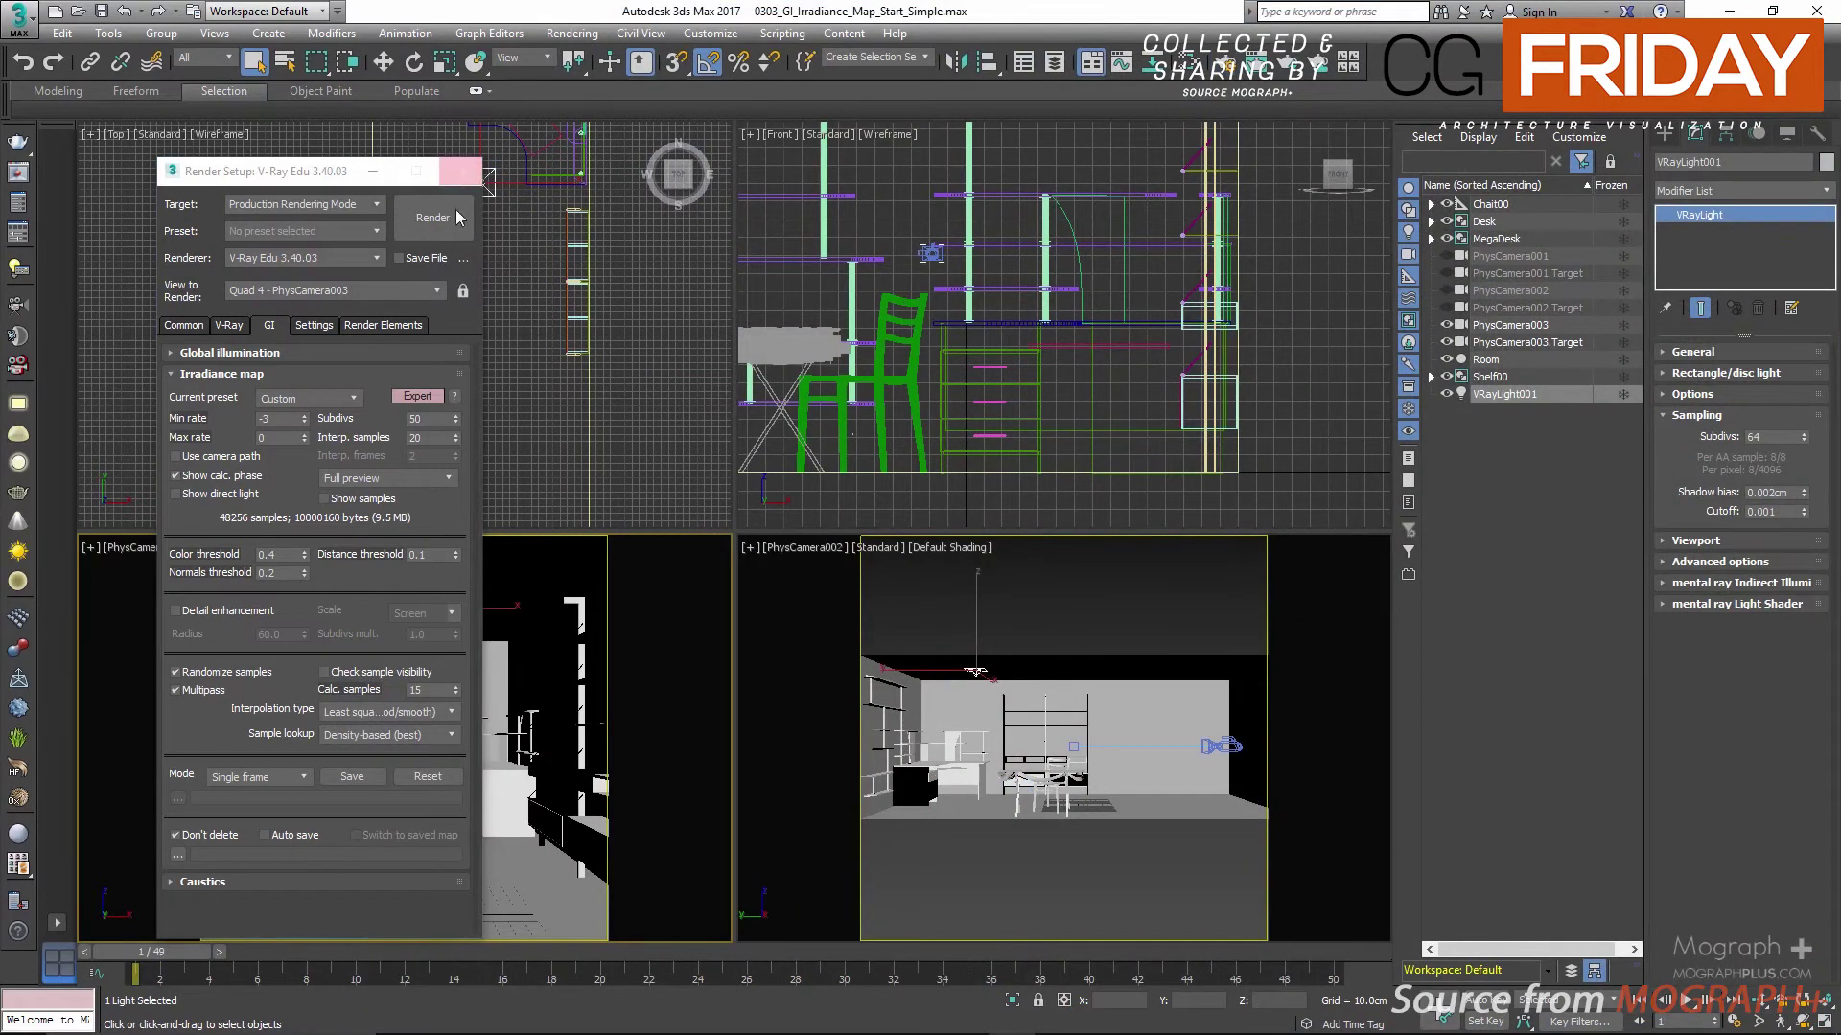
click(462, 172)
key(alt+w)
Step: Create a Plane about 207 cm long and 97 cm wide on the floor in front of the shelf
ctrl+right_click(1032, 773)
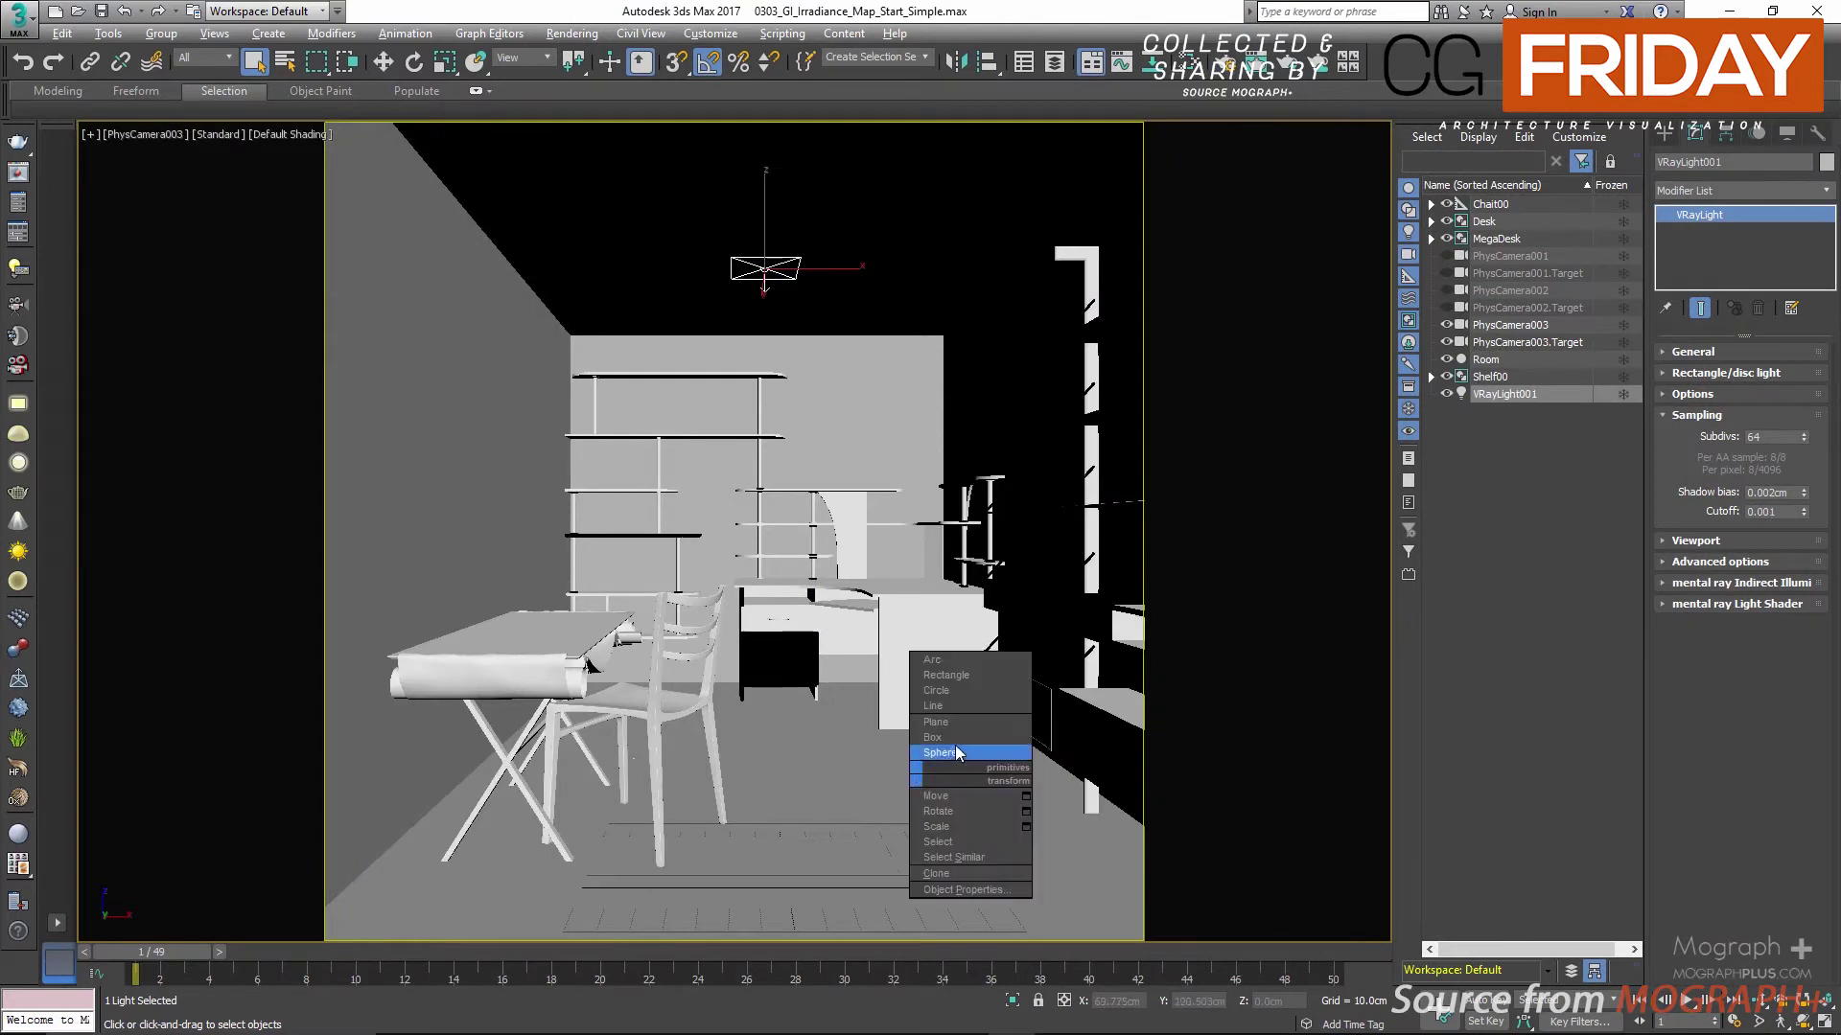
click(936, 721)
drag(827, 735, 1183, 889)
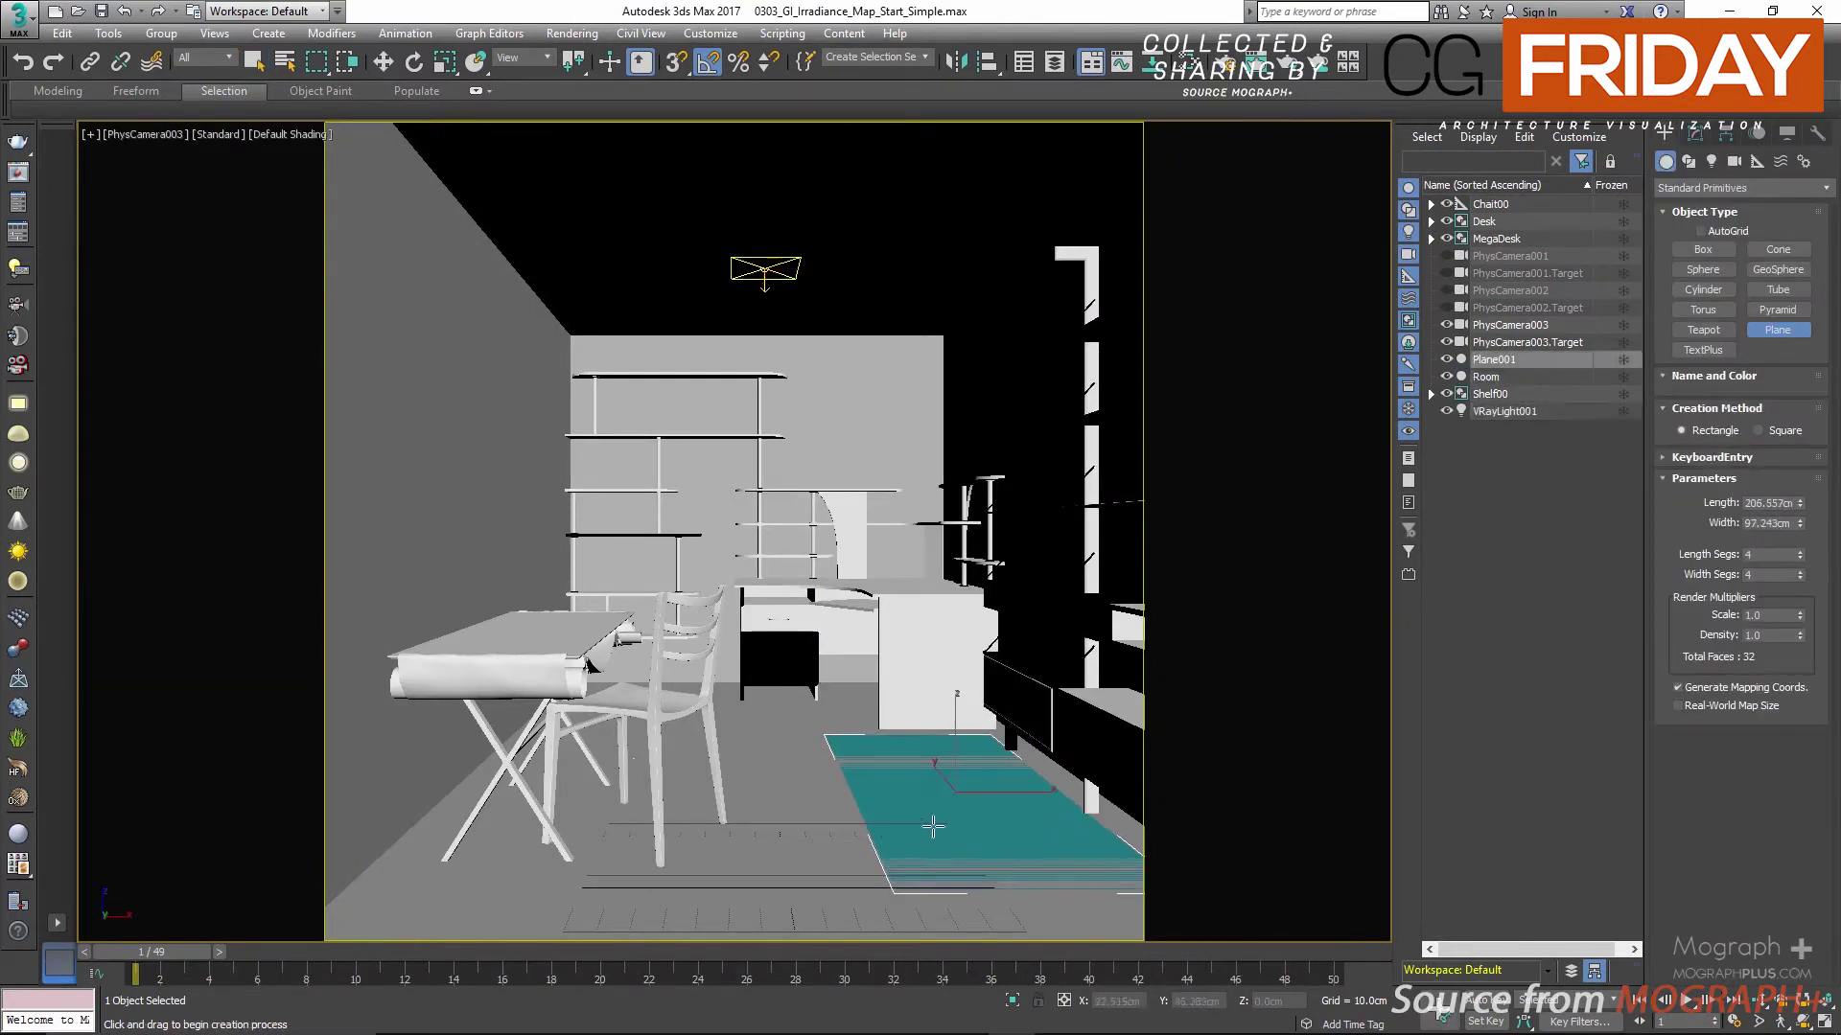
Step: Rotate the new plane upright without cloning it and turn it edge-on to the camera to form a partition
key(e)
mouse_move(953, 767)
mouse_down()
mouse_move(904, 759)
mouse_move(910, 840)
mouse_up()
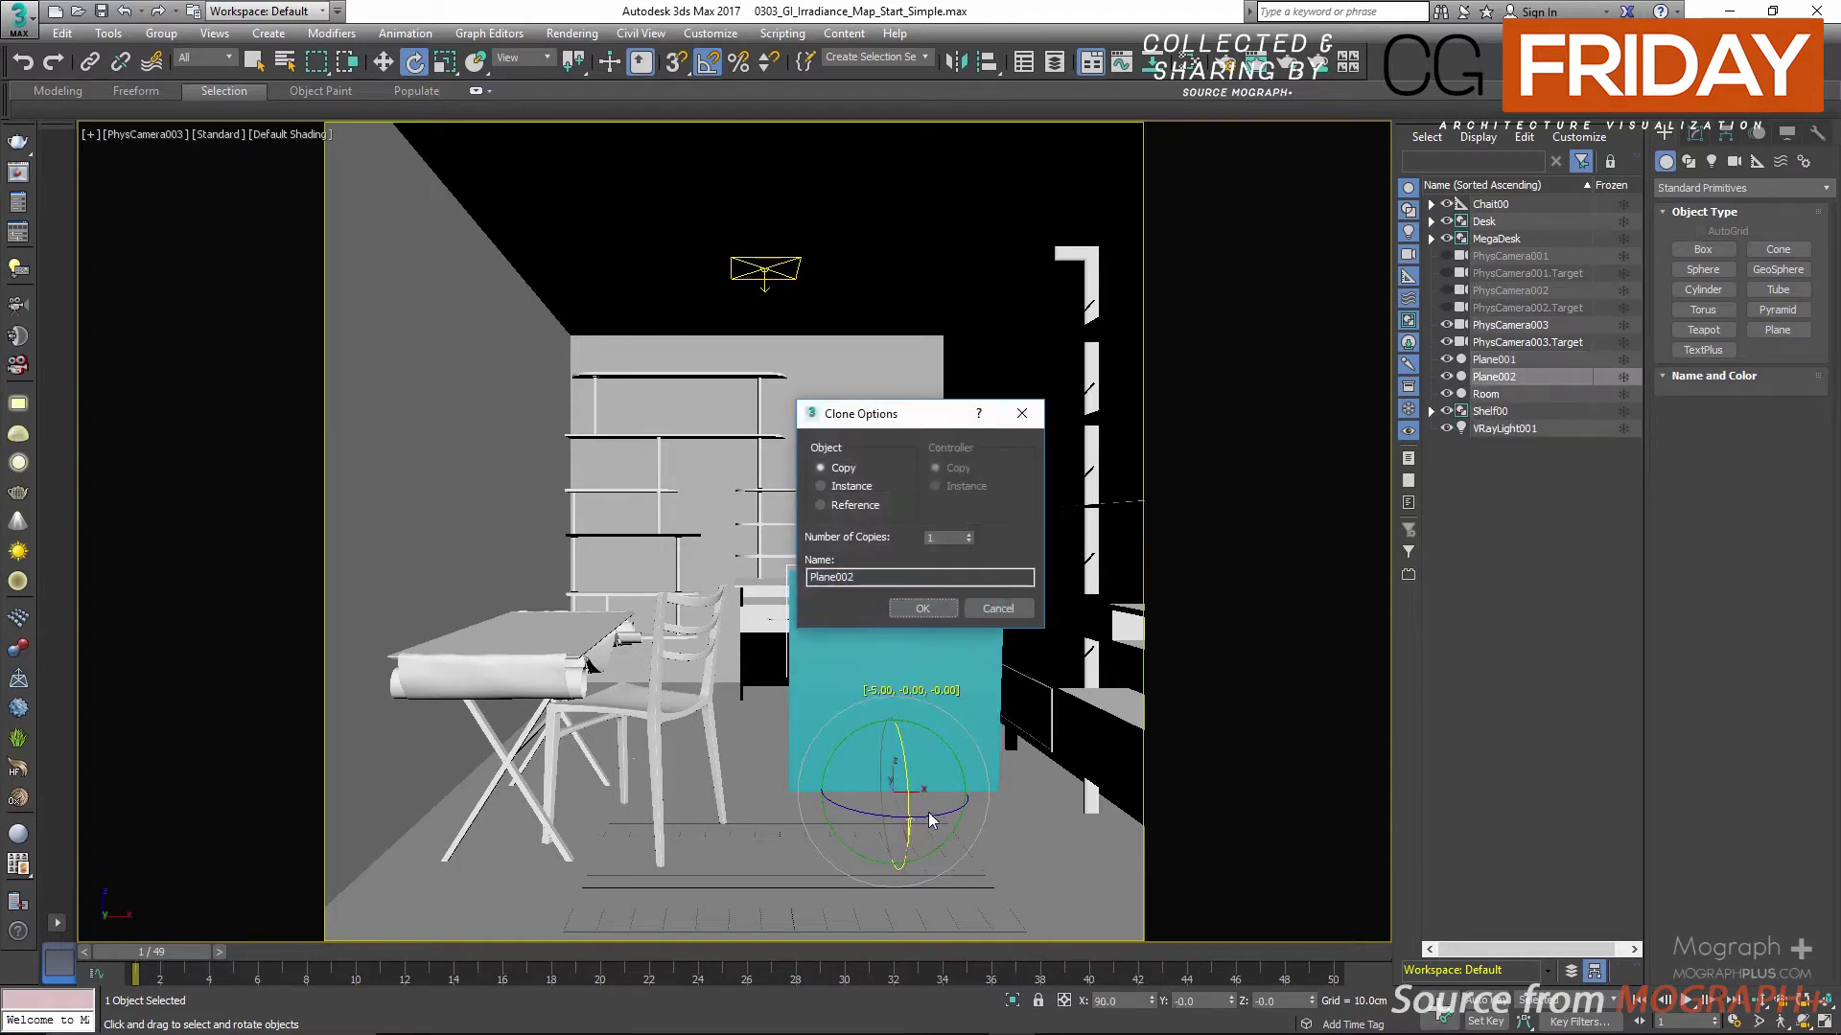
click(995, 618)
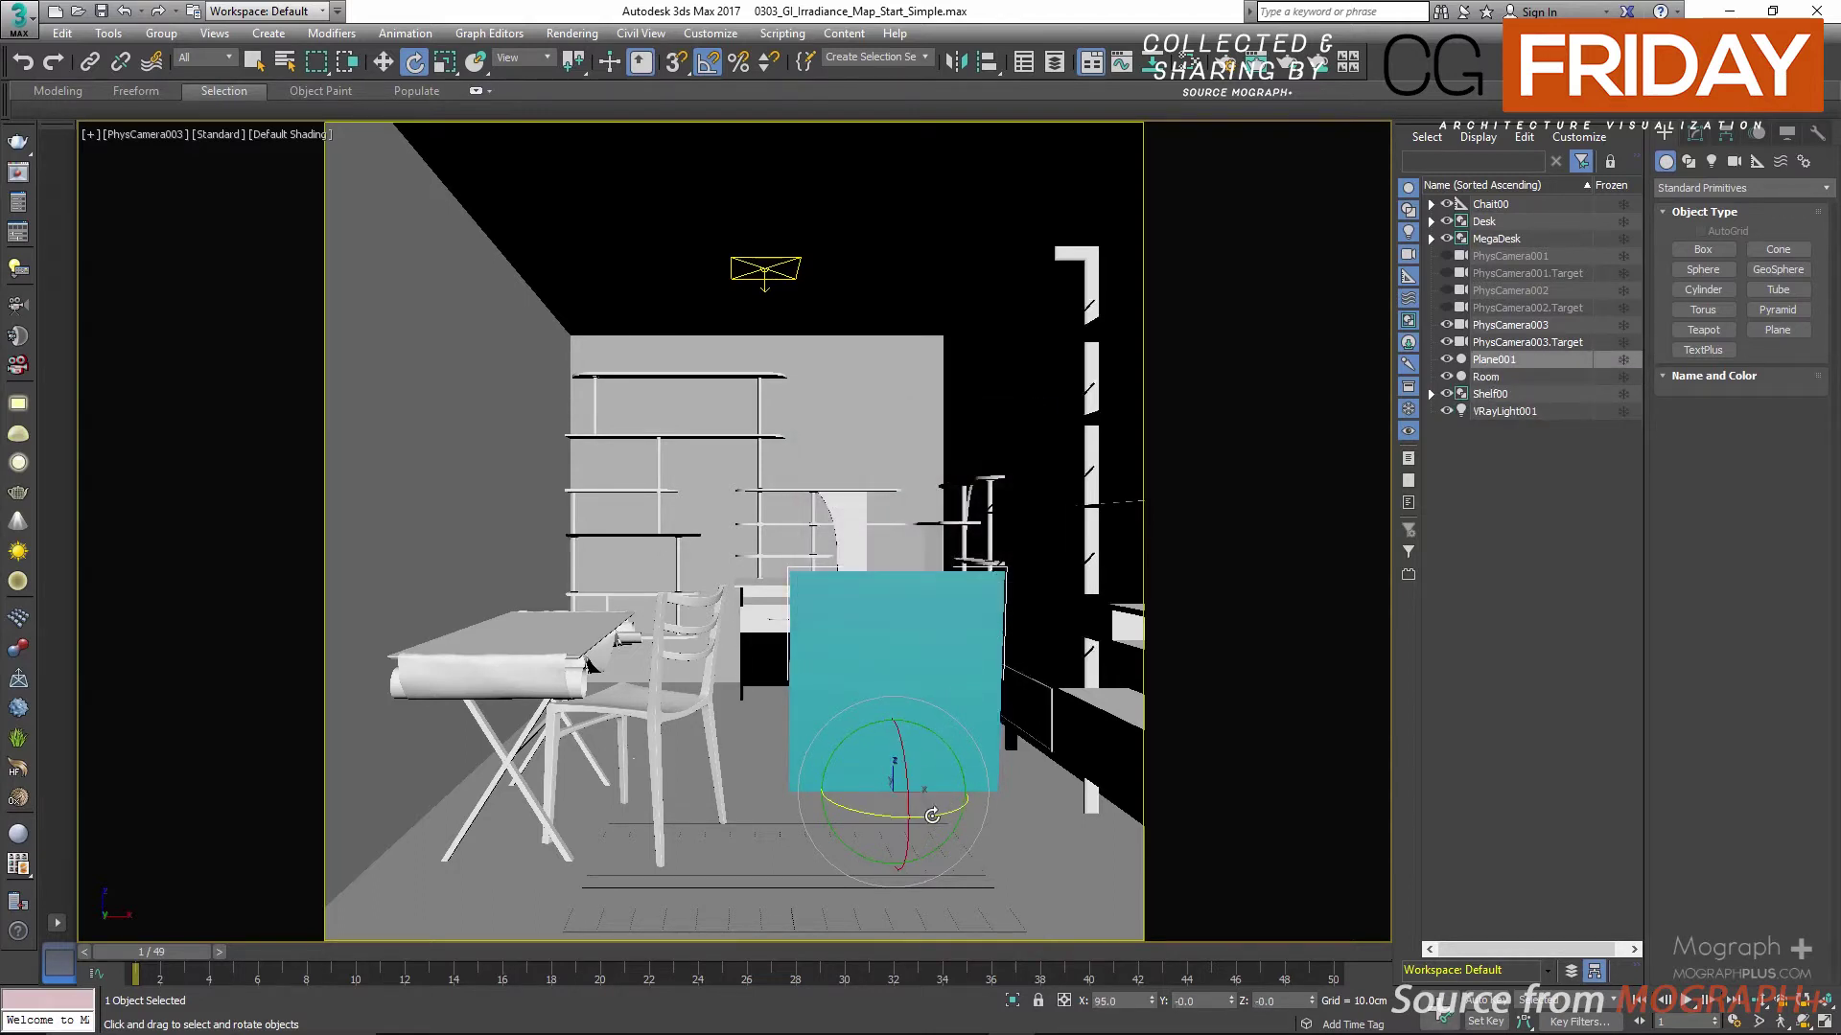
drag(934, 815, 855, 810)
drag(860, 731, 976, 846)
key(w)
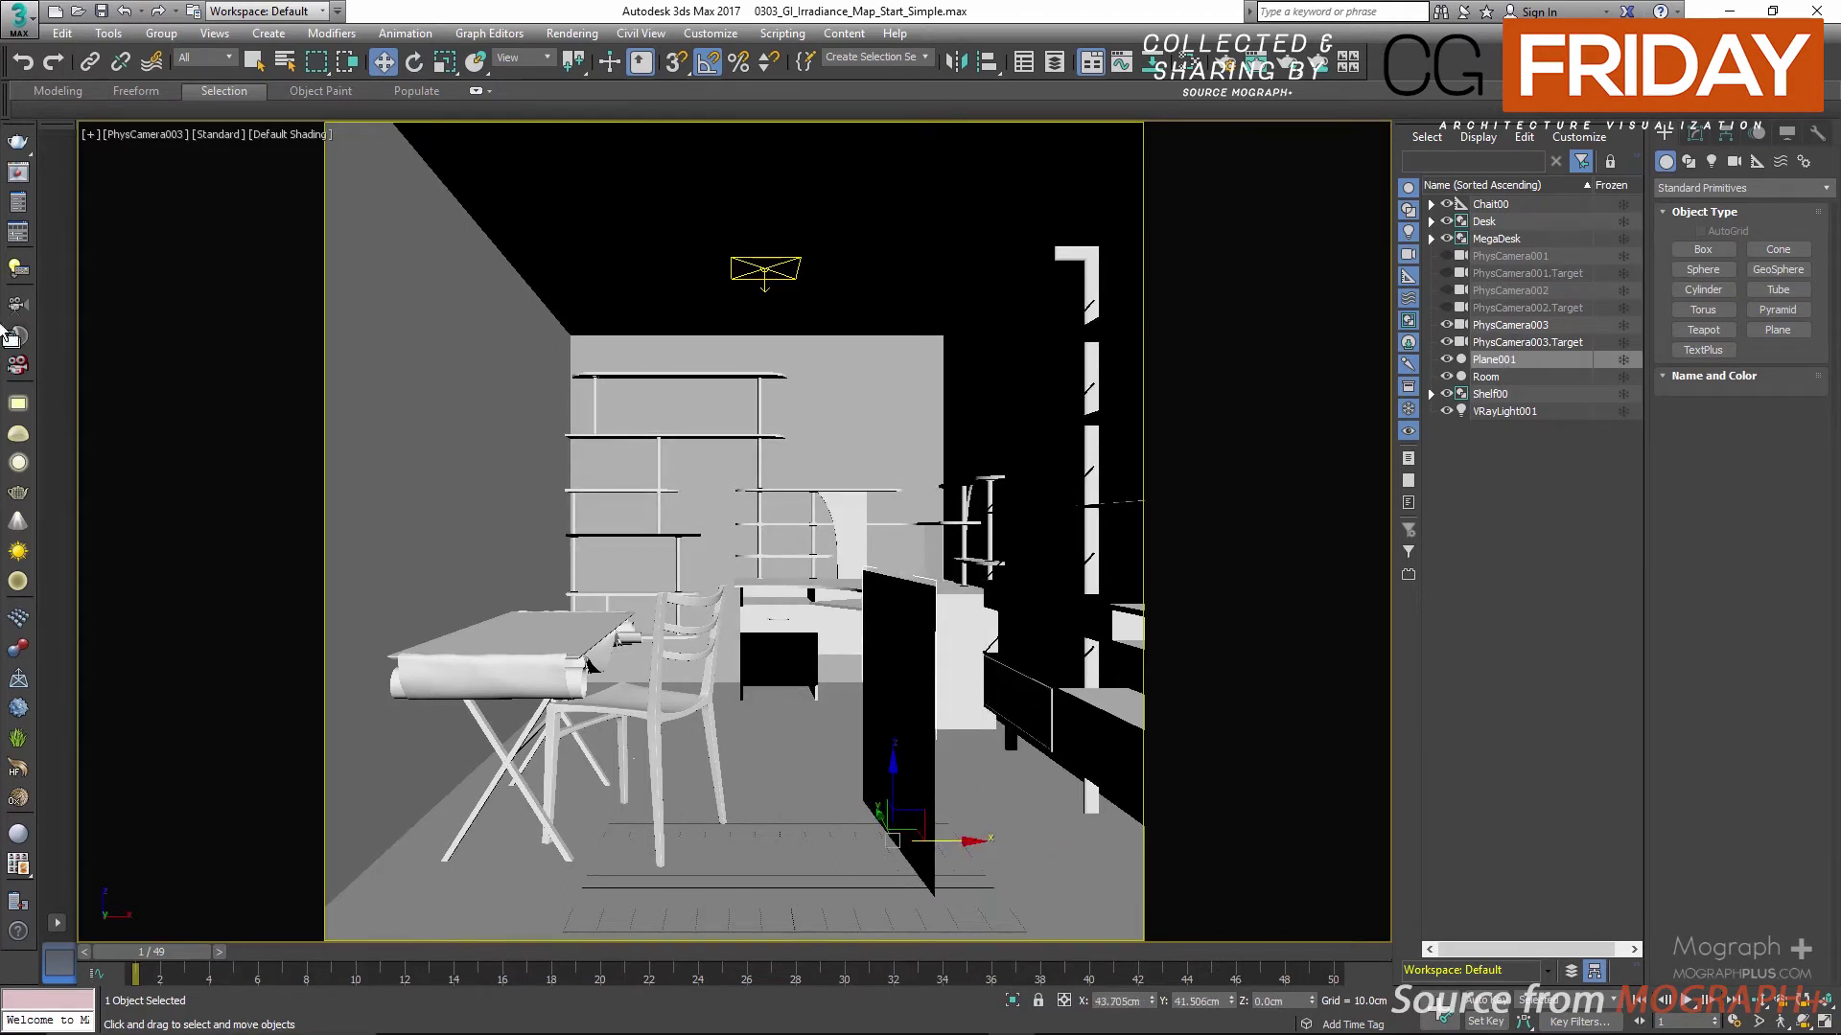
Step: Create a V-Ray plane light on the floor between the partition and the shelf and raise it to about 46.5 cm
click(18, 403)
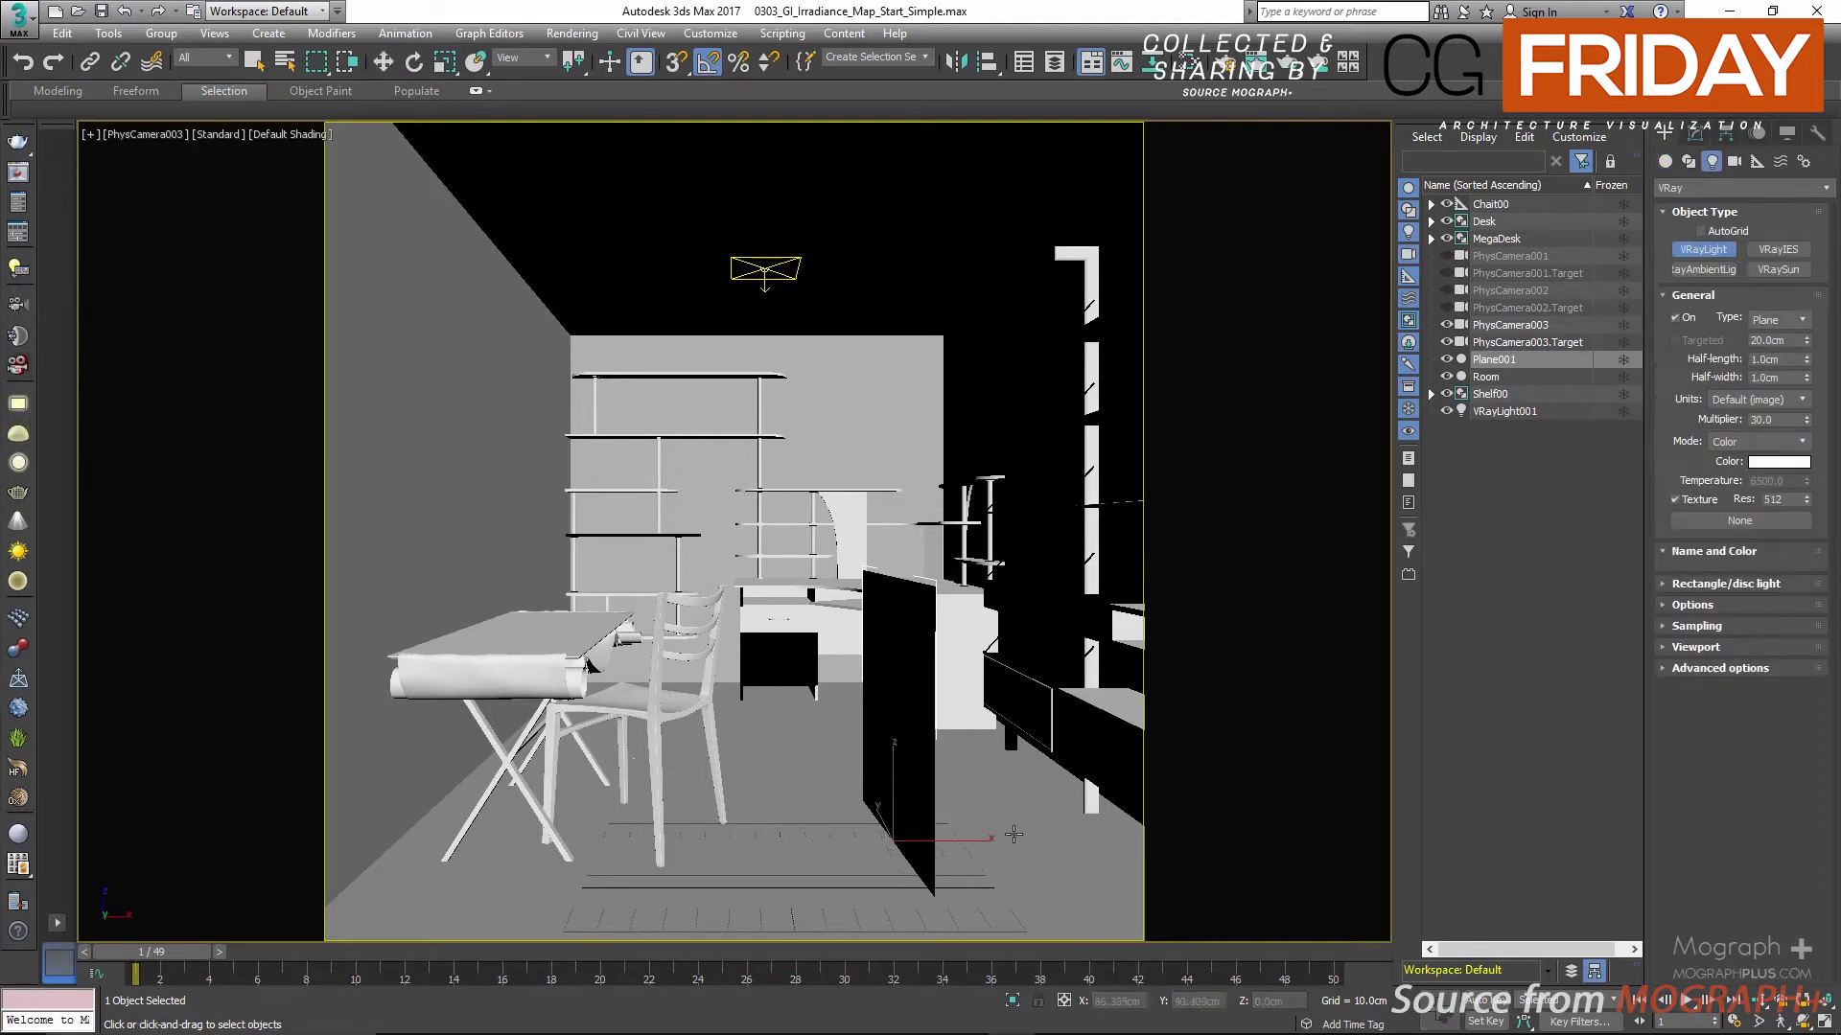
drag(966, 783, 1045, 804)
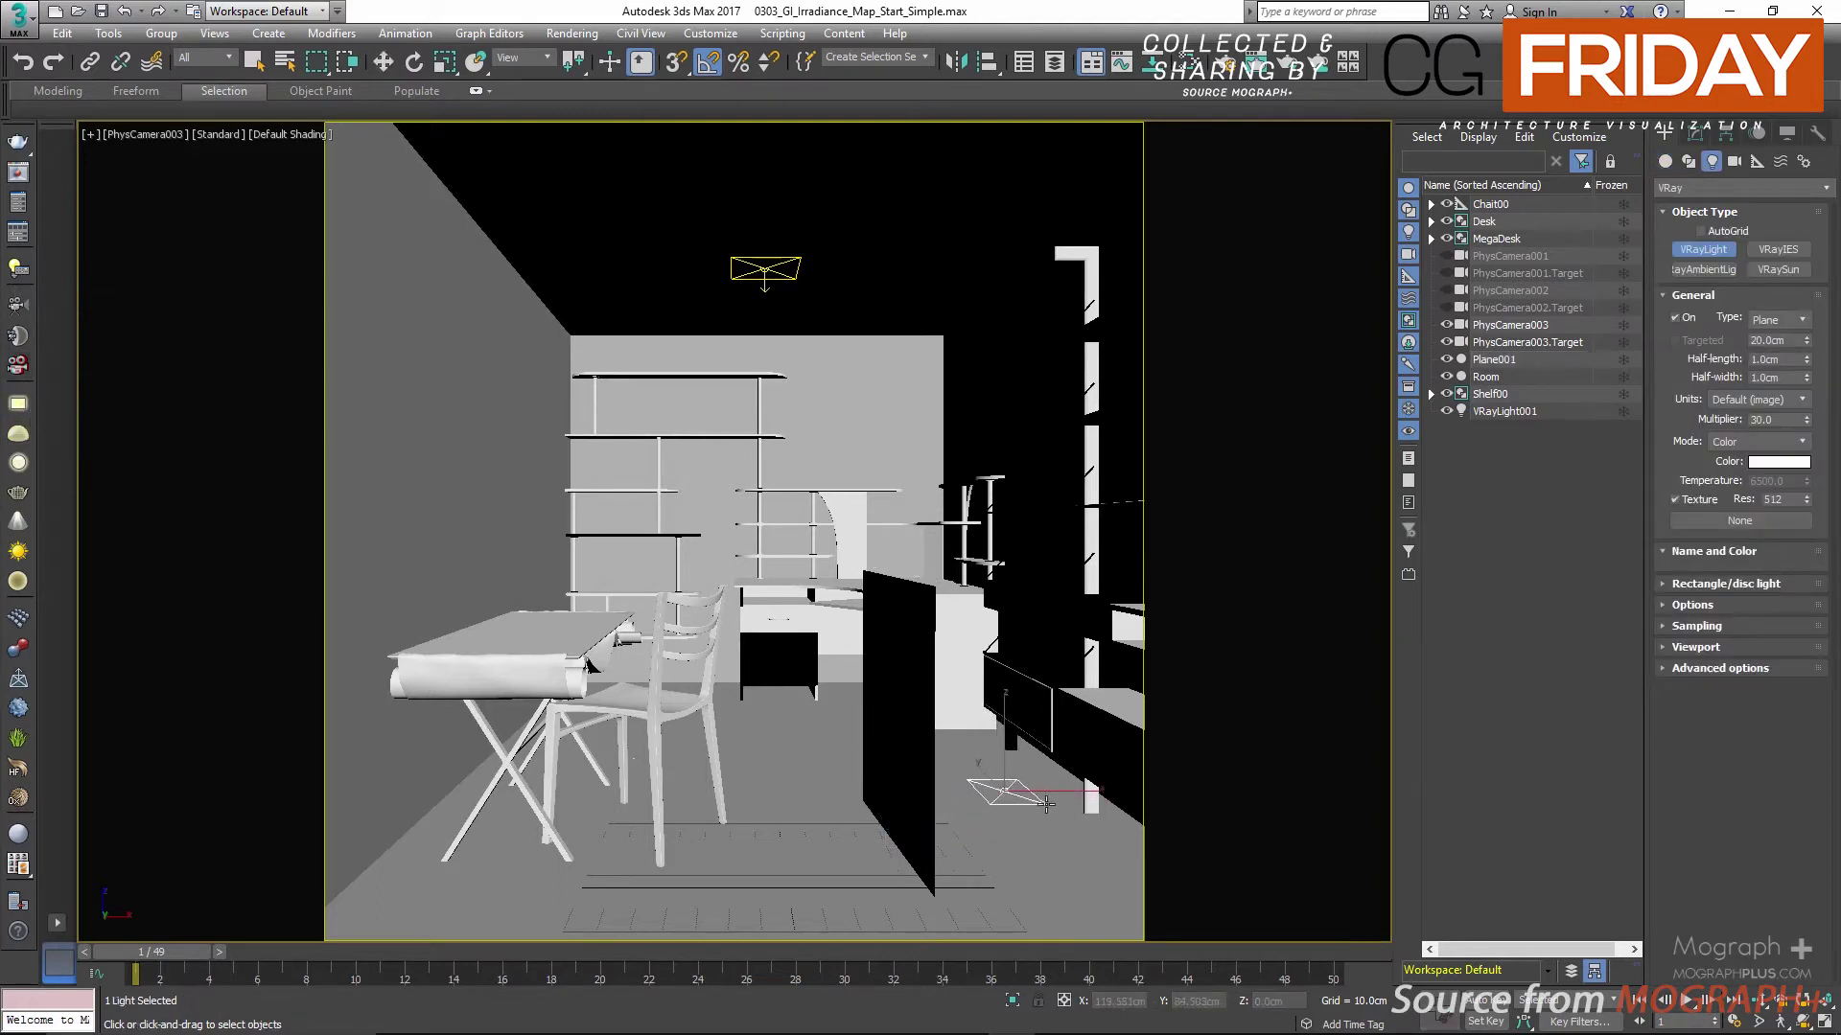
right_click(1004, 737)
drag(1003, 736, 1005, 636)
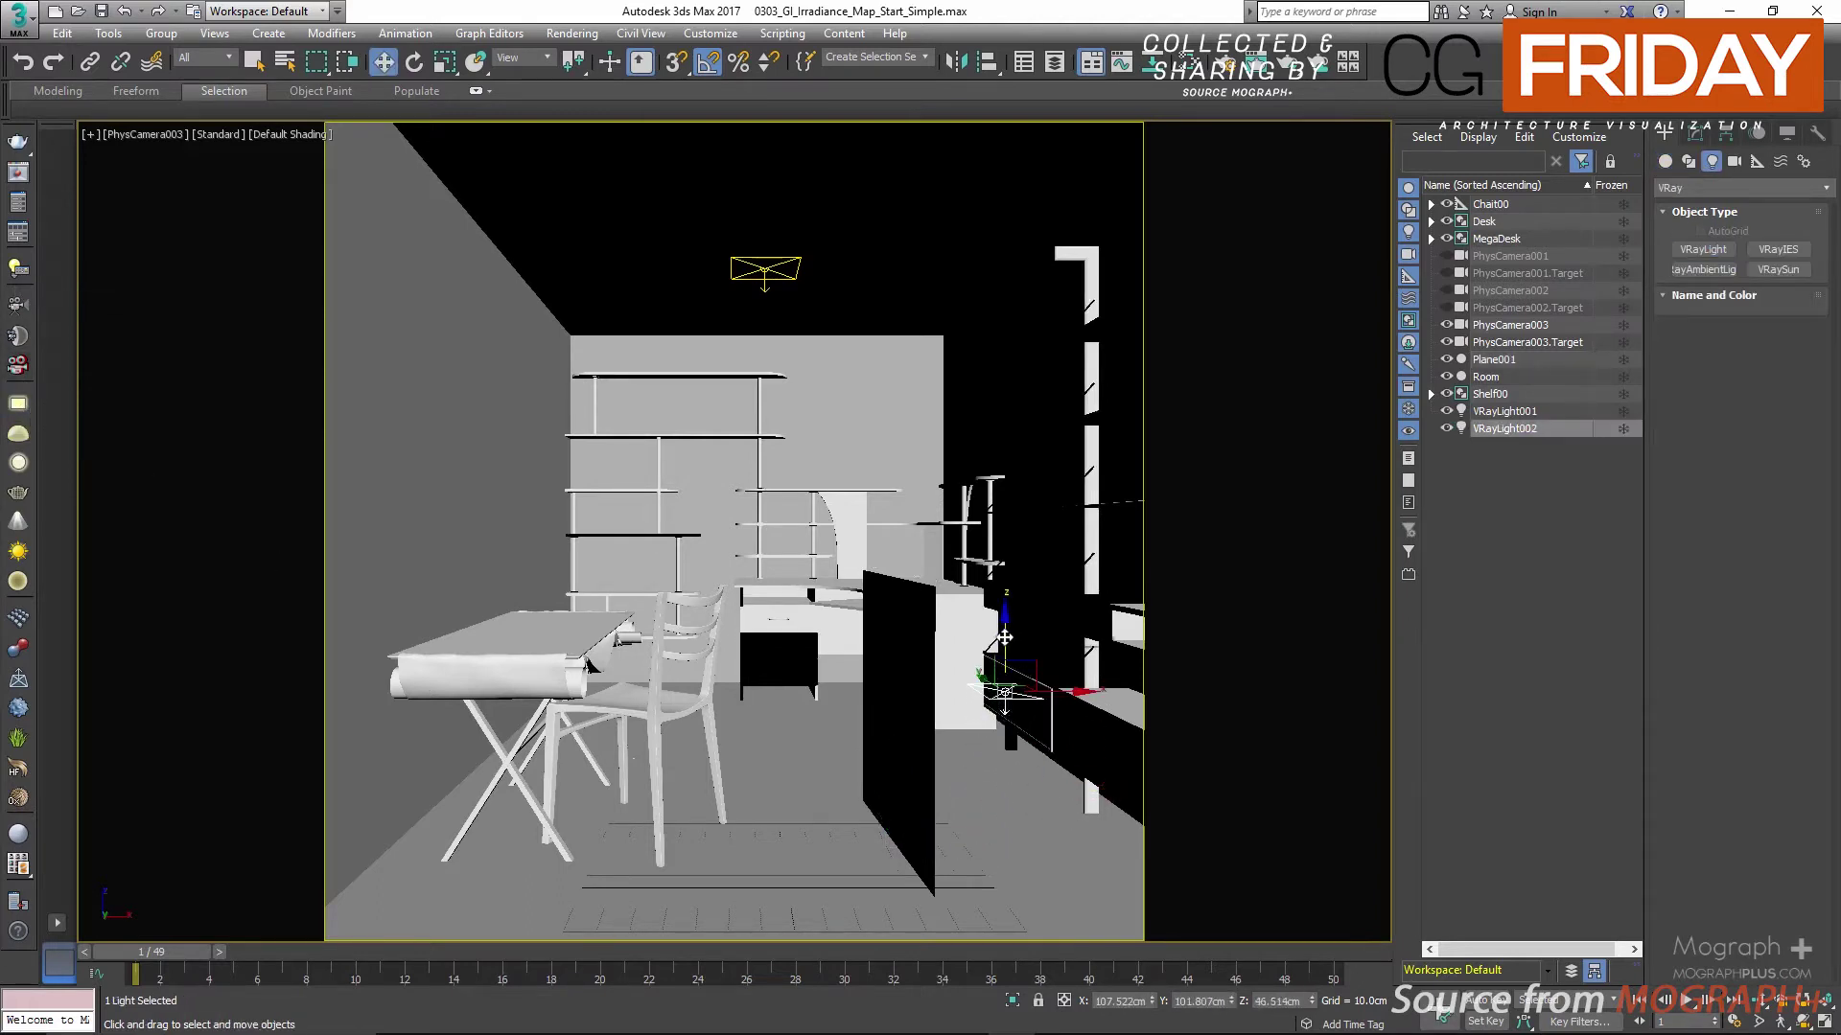
Step: Rotate the new light 70 degrees about Y and move it to about X 88 cm, Y 41 cm beside the partition
key(e)
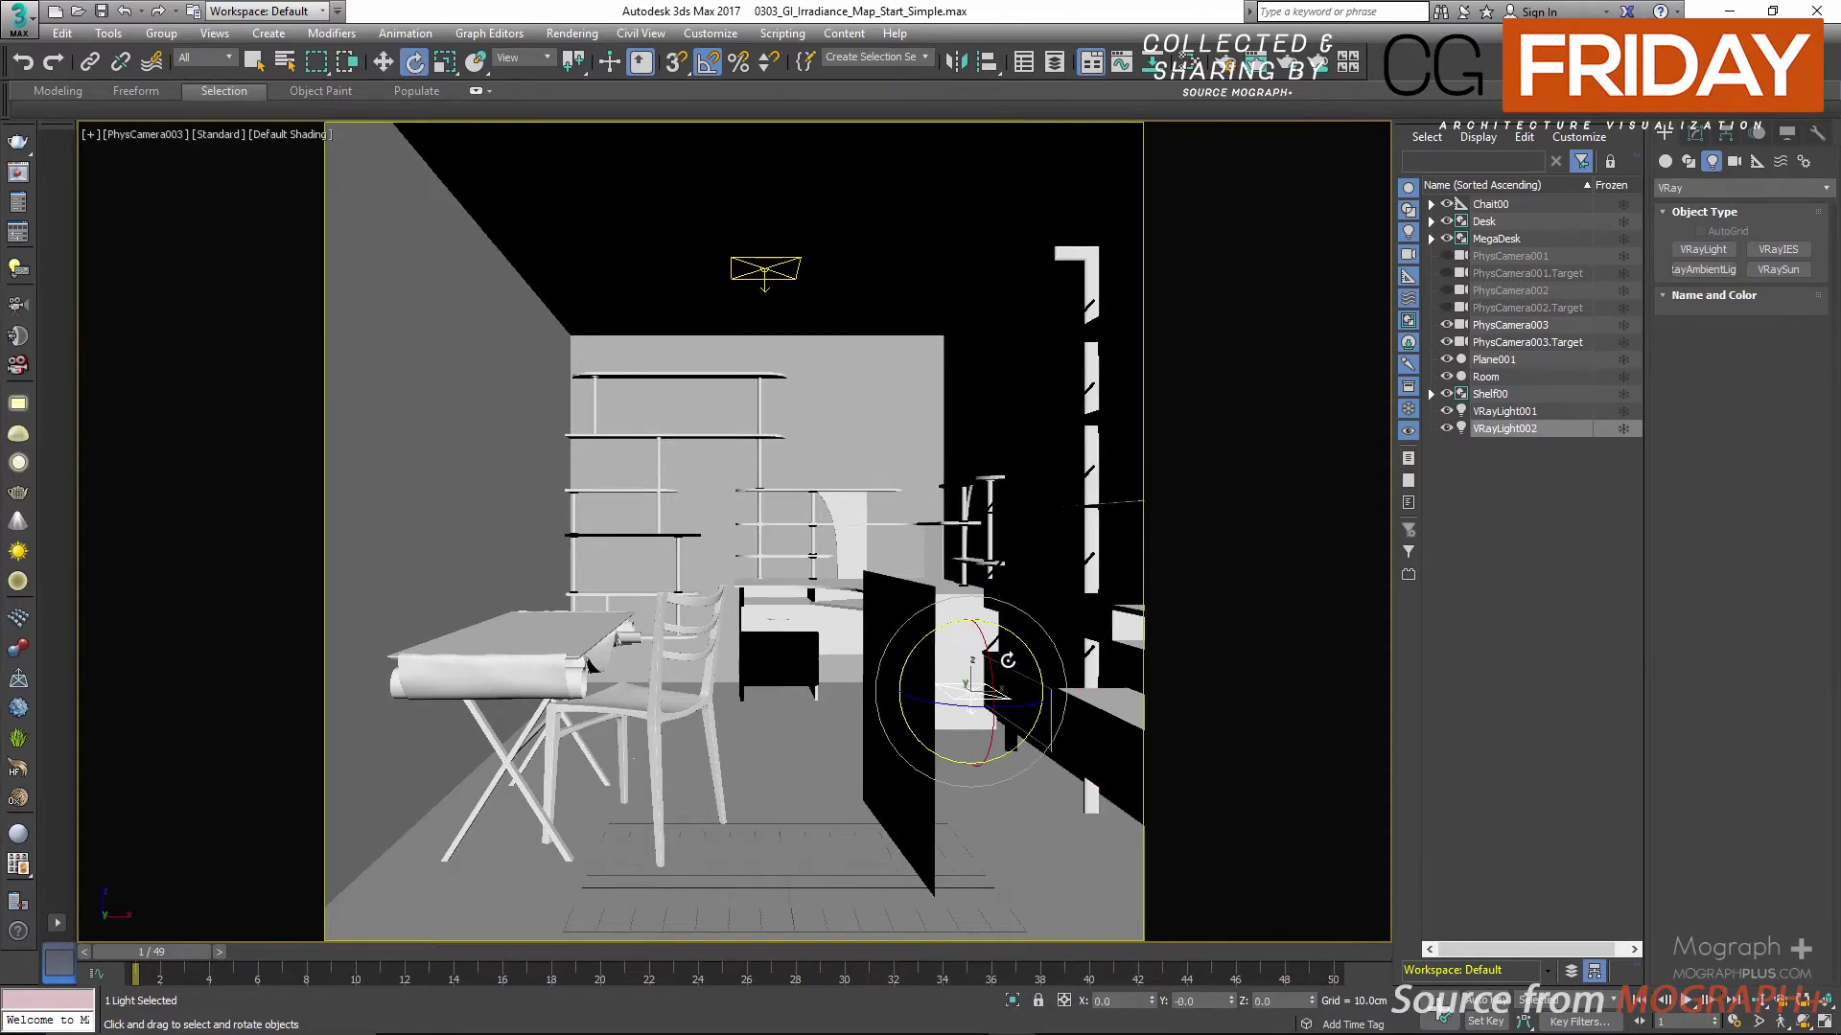
drag(997, 629, 1065, 629)
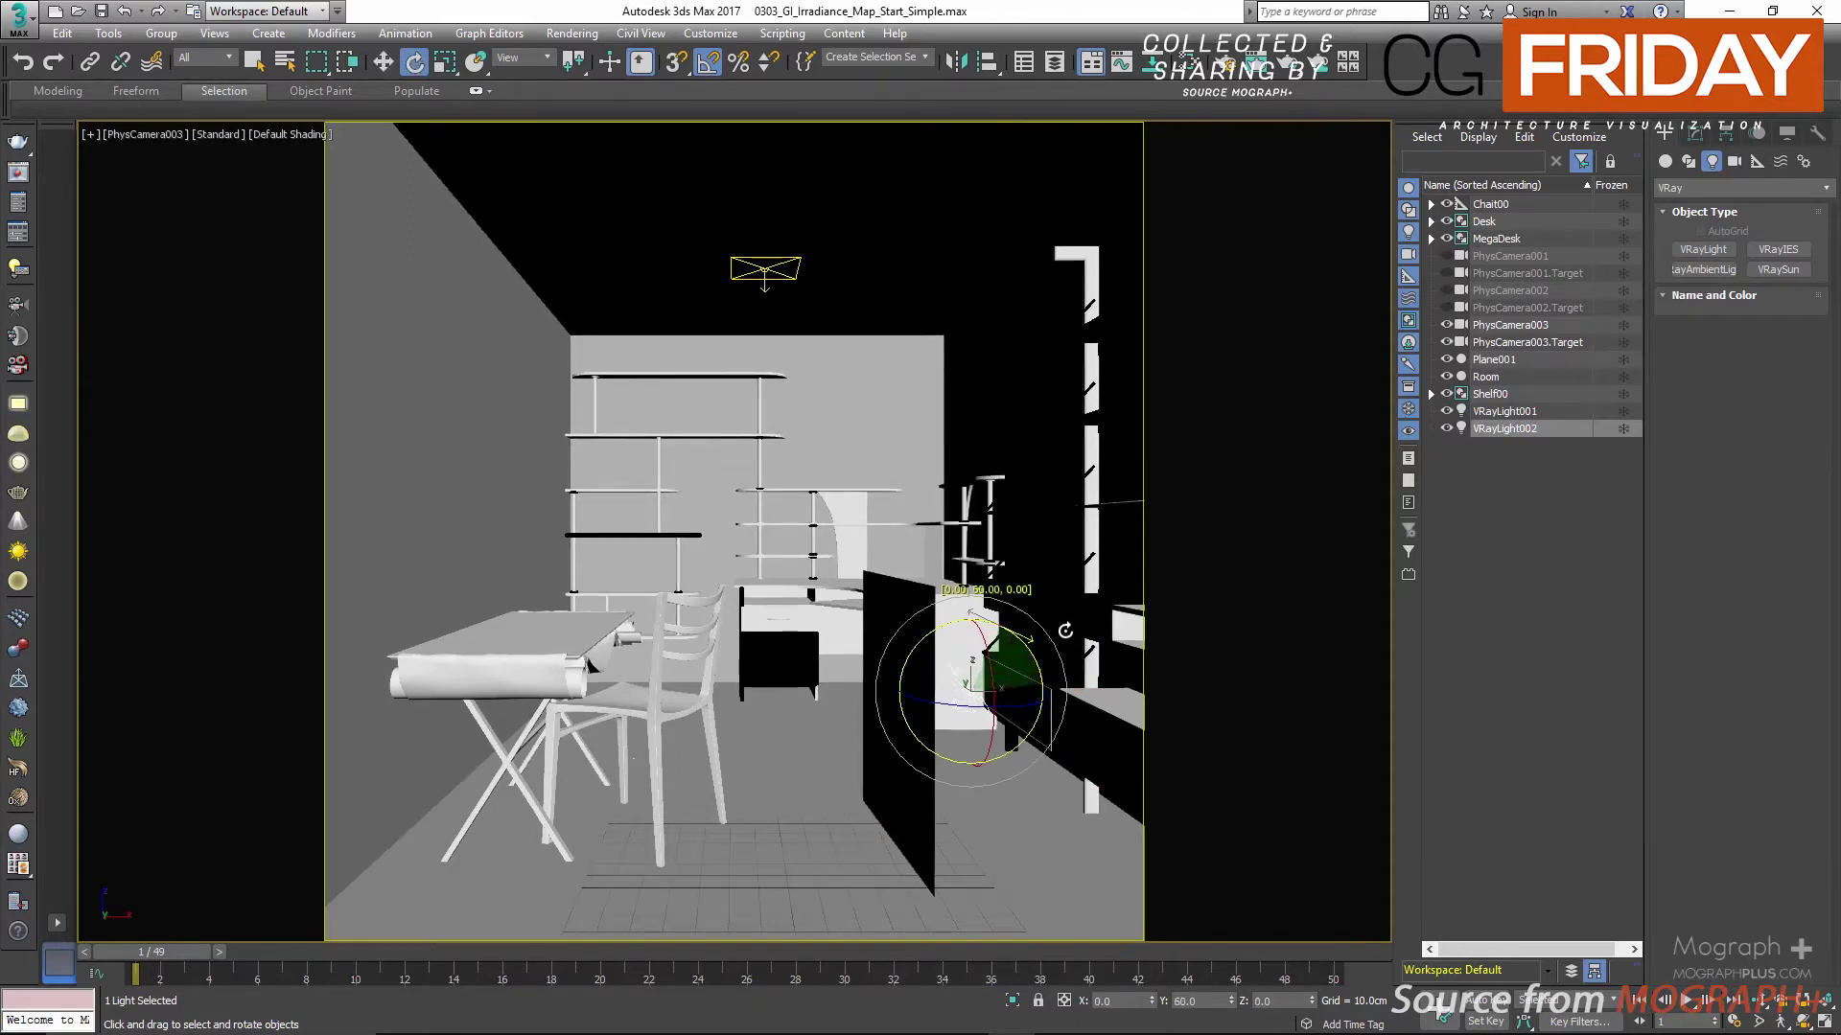
key(alt+w)
middle_click(690, 412)
key(alt+w)
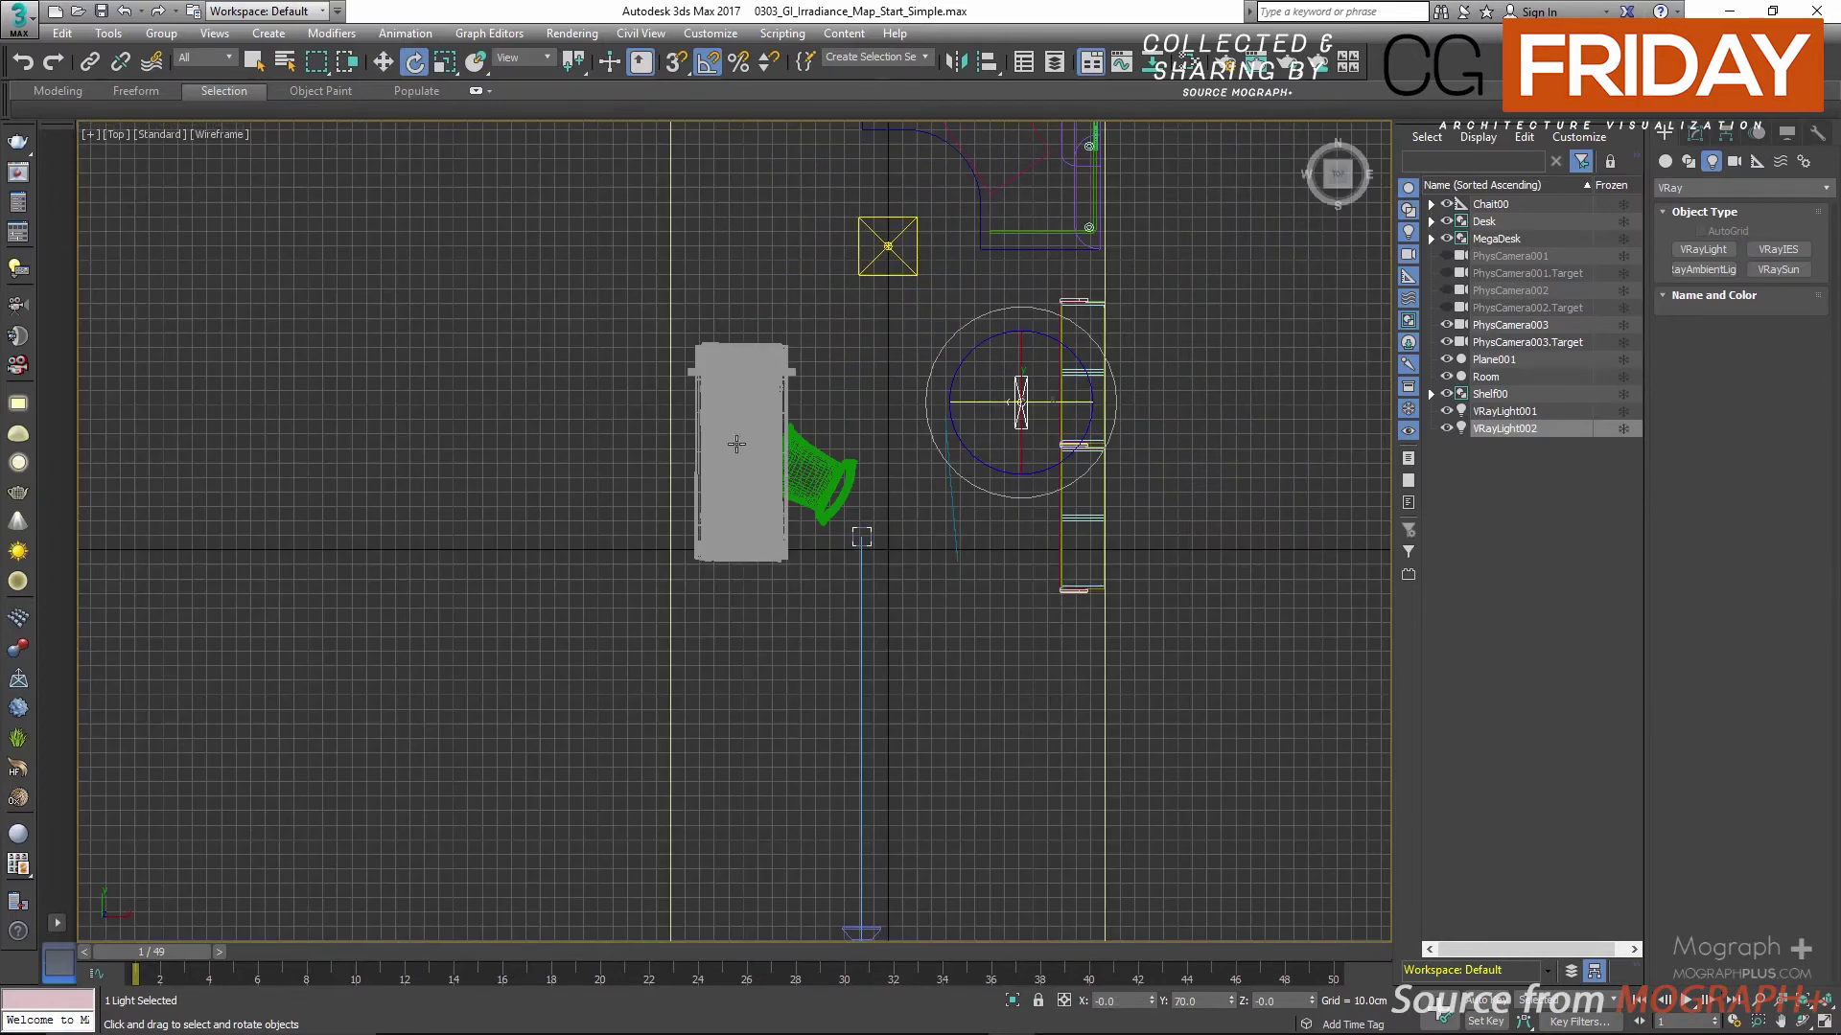
scroll(891, 484, down, 2)
key(w)
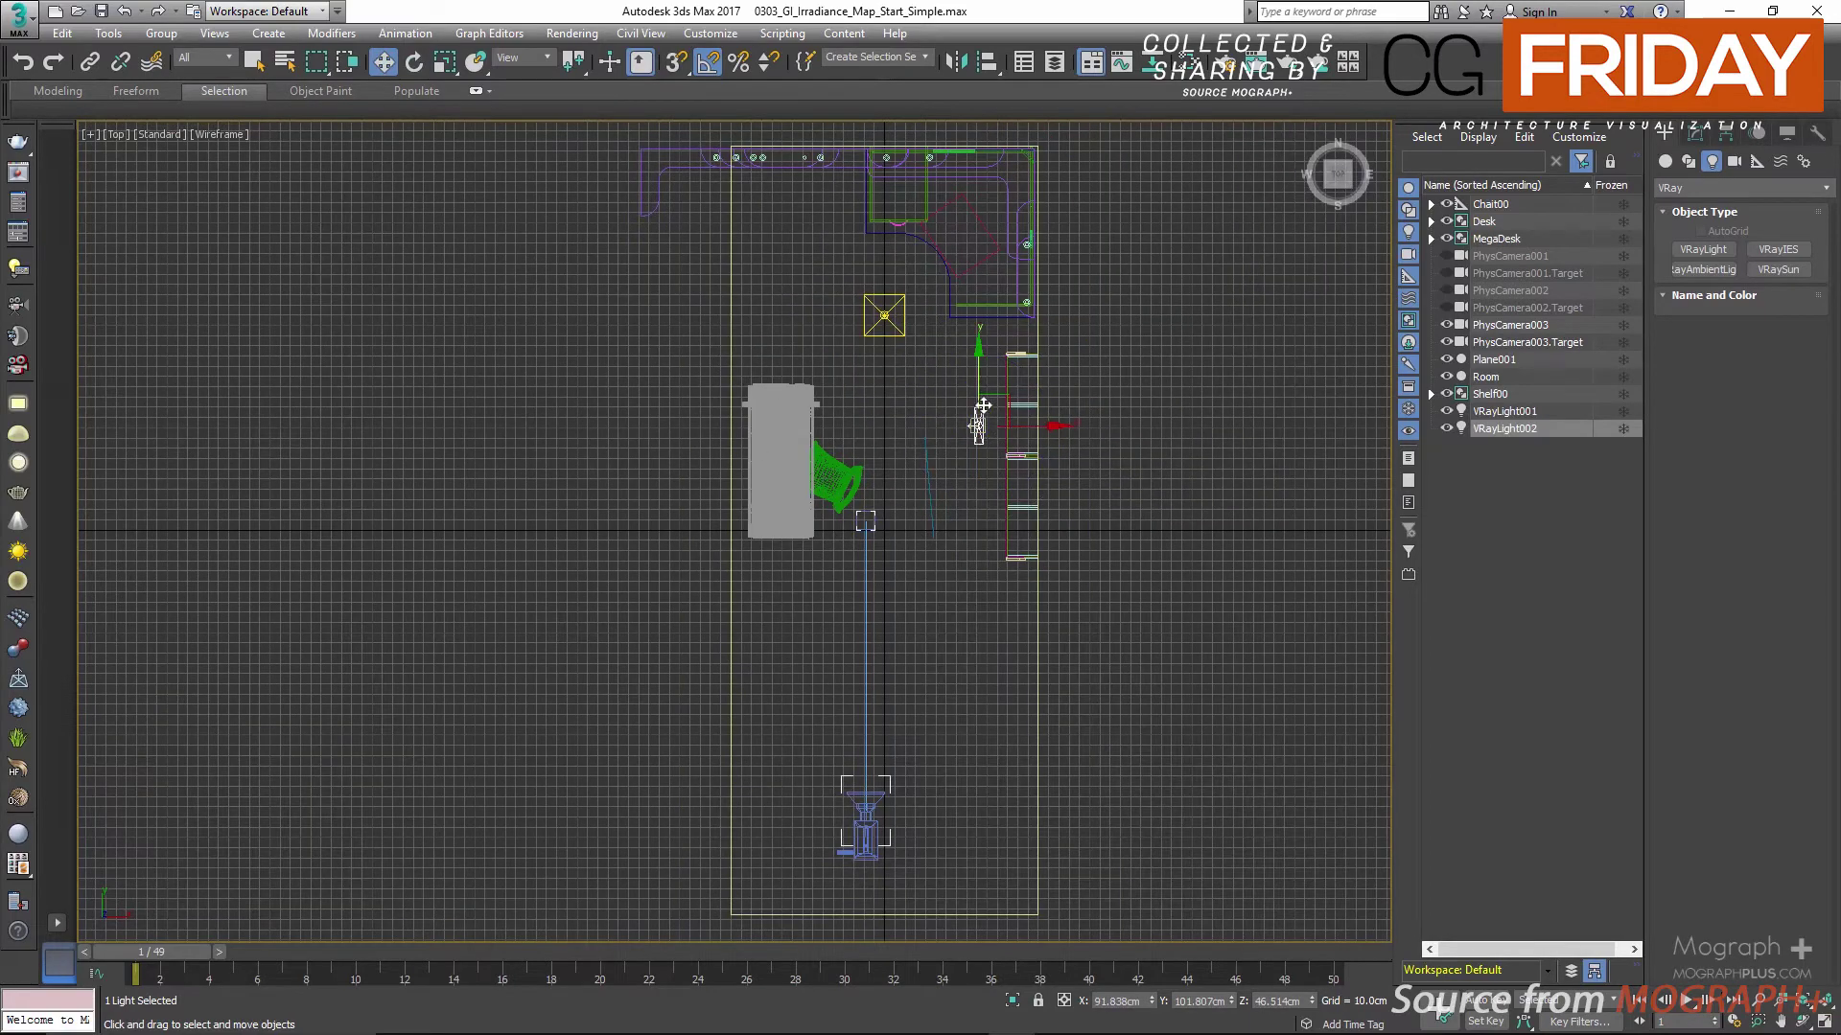
drag(983, 408, 980, 469)
scroll(963, 494, up, 3)
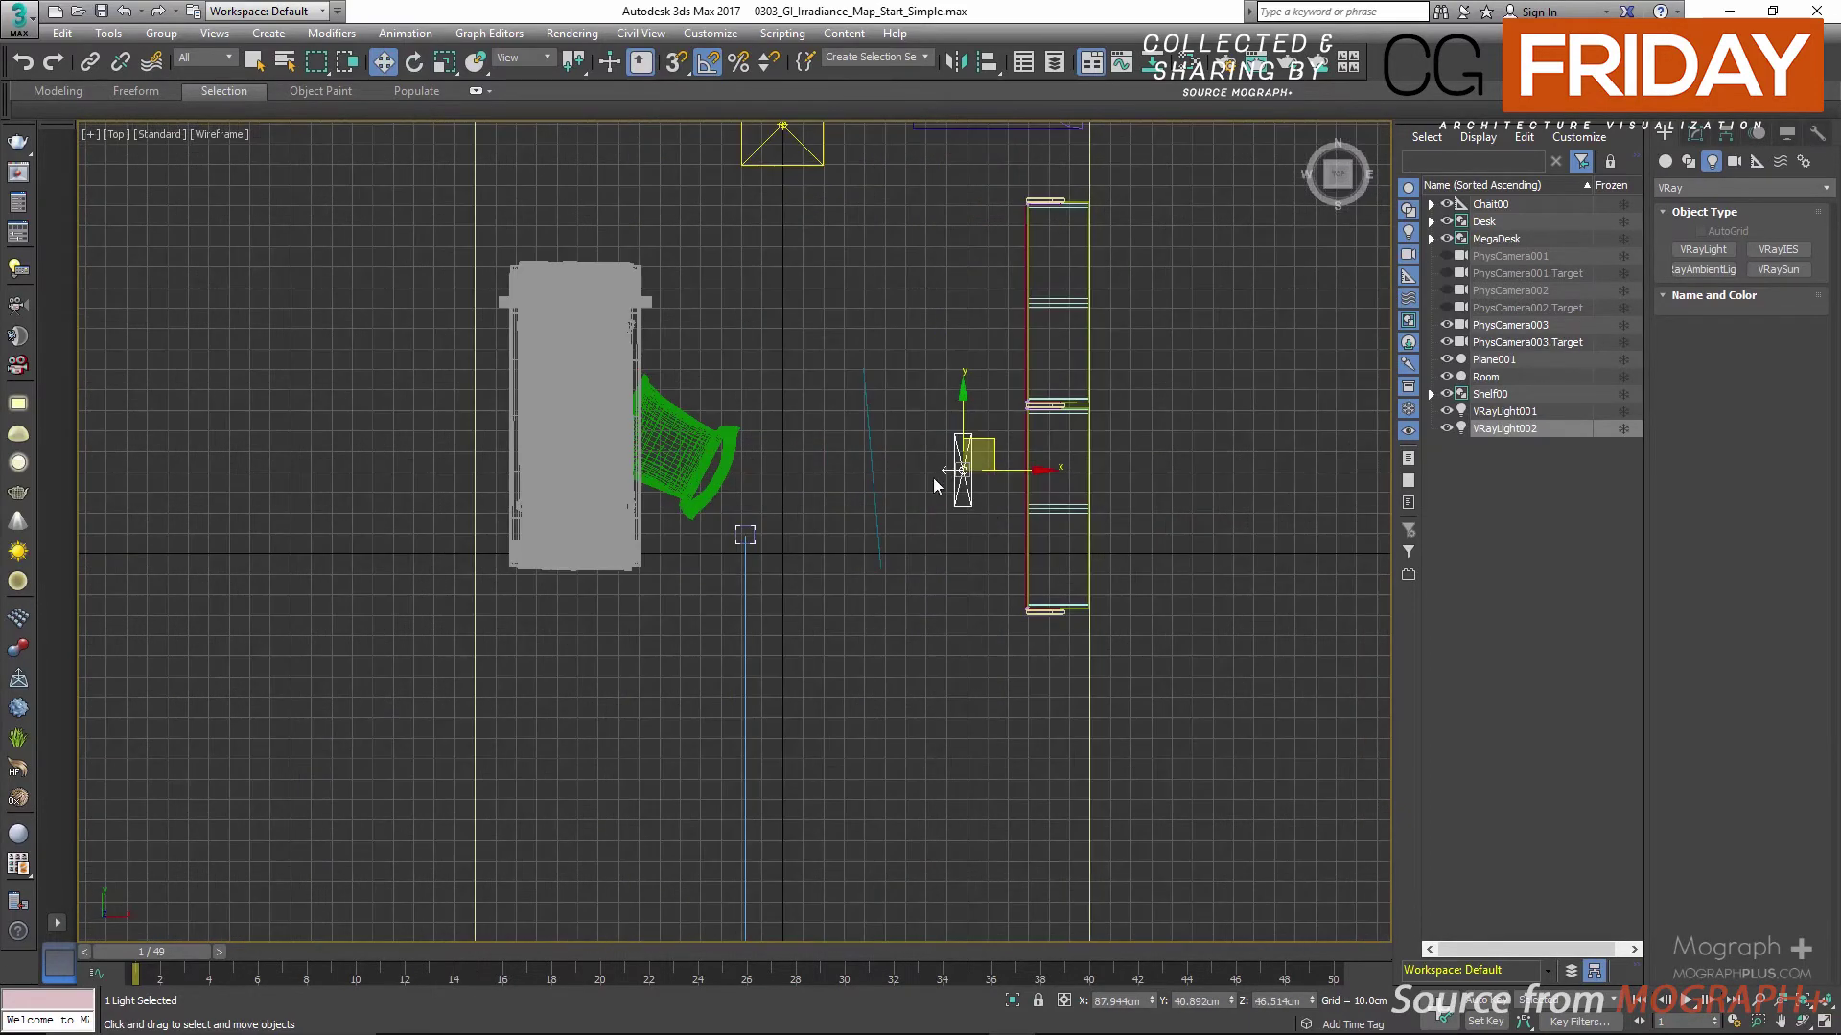
Step: Move the partition plane closer to the new light and rotate it parallel to the shelf wall
click(873, 465)
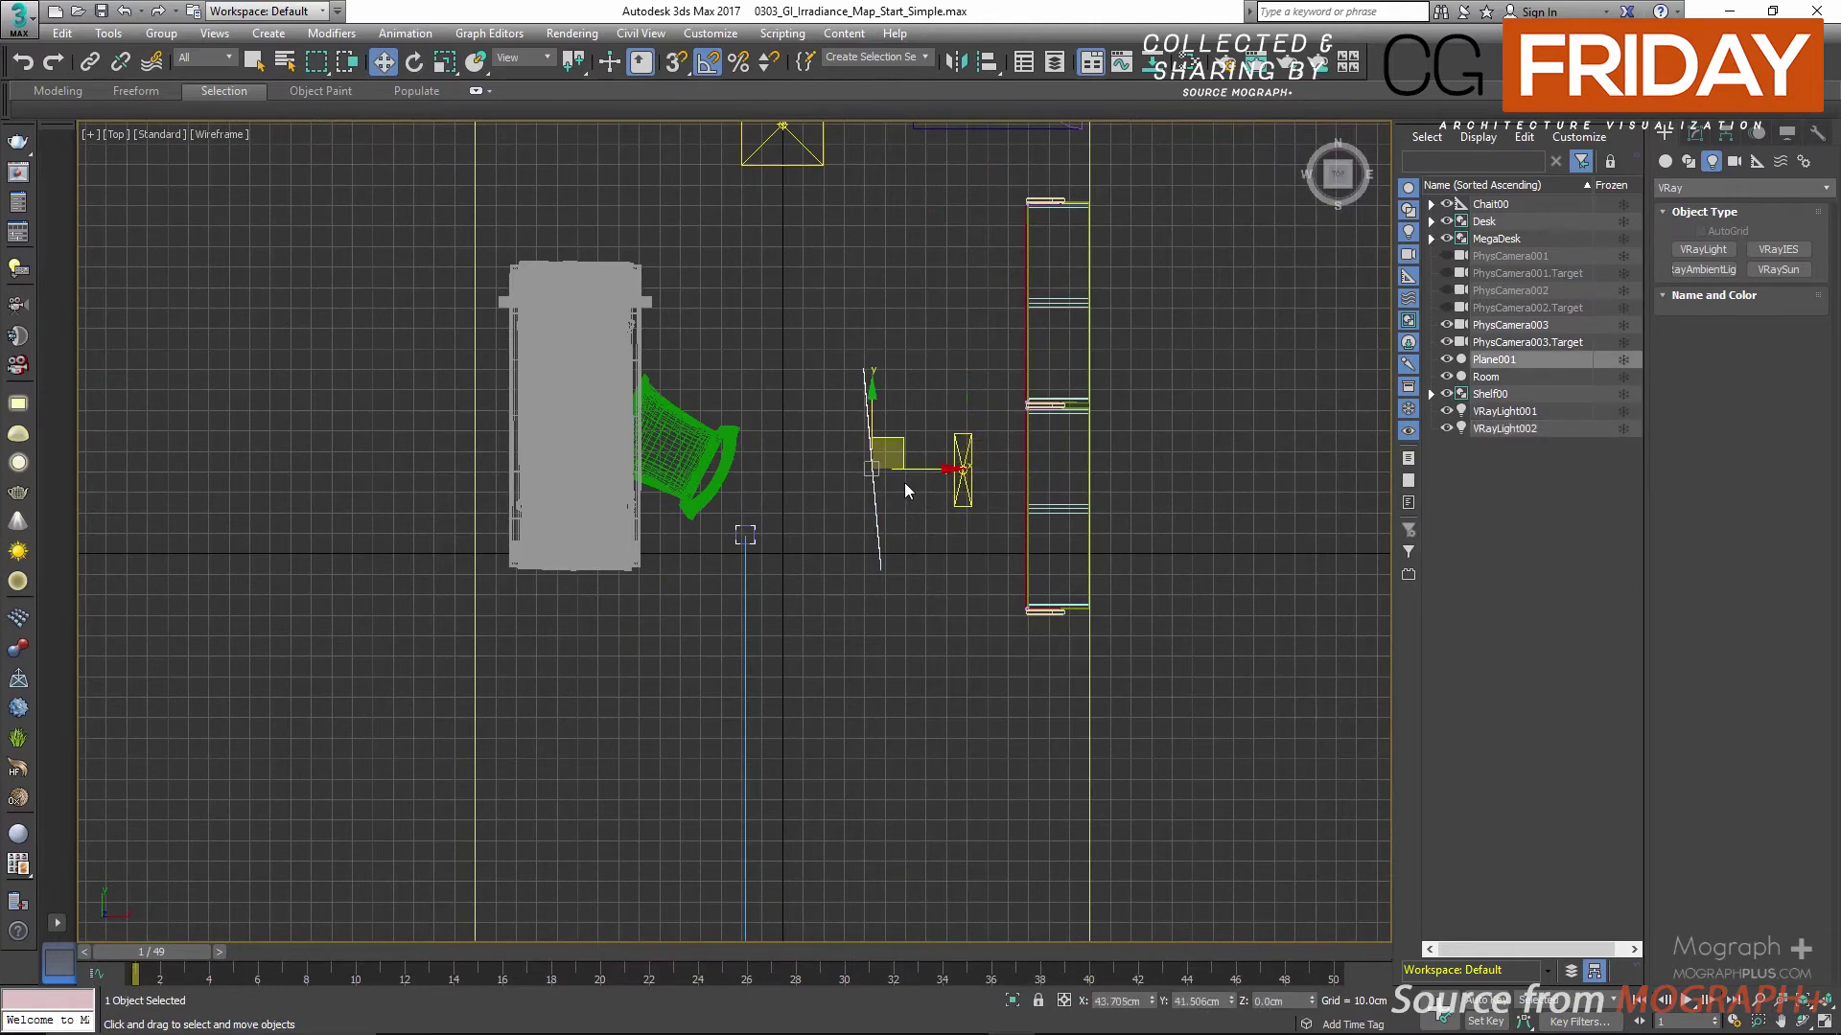
drag(897, 441, 925, 415)
key(e)
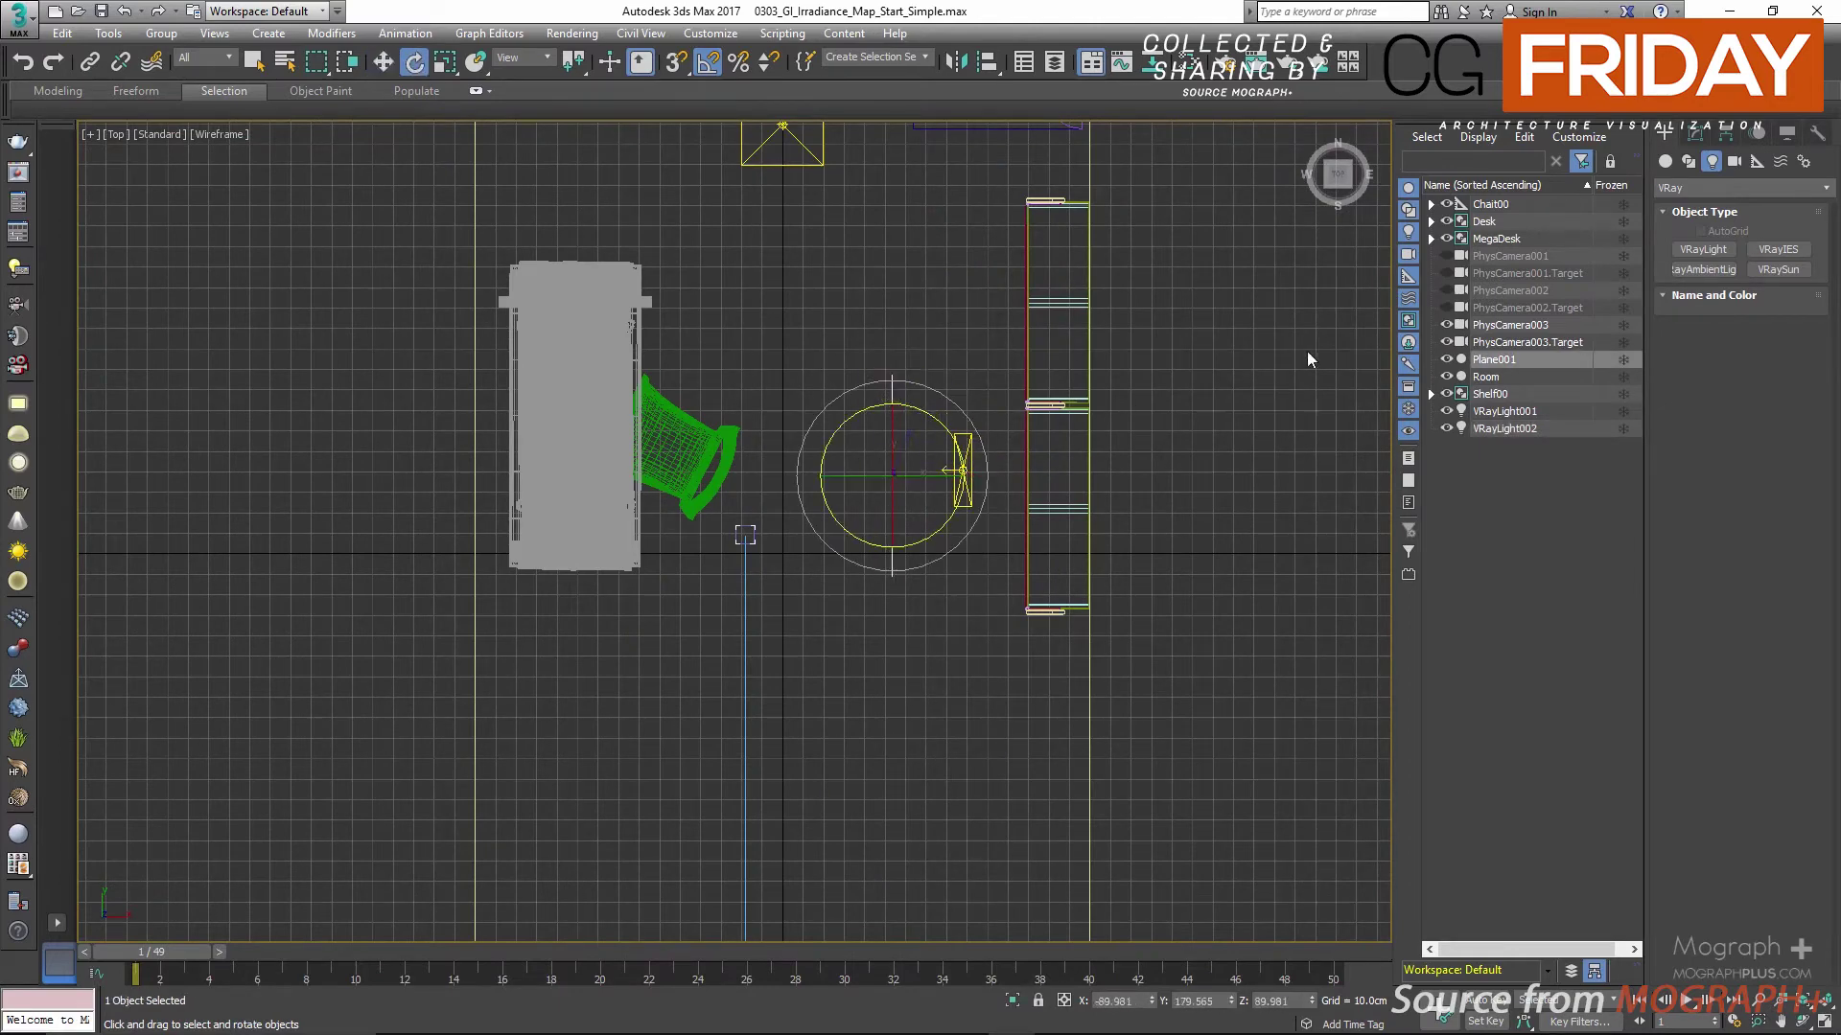
Step: Set the multiplier of VRayLight002 to 400
click(1501, 429)
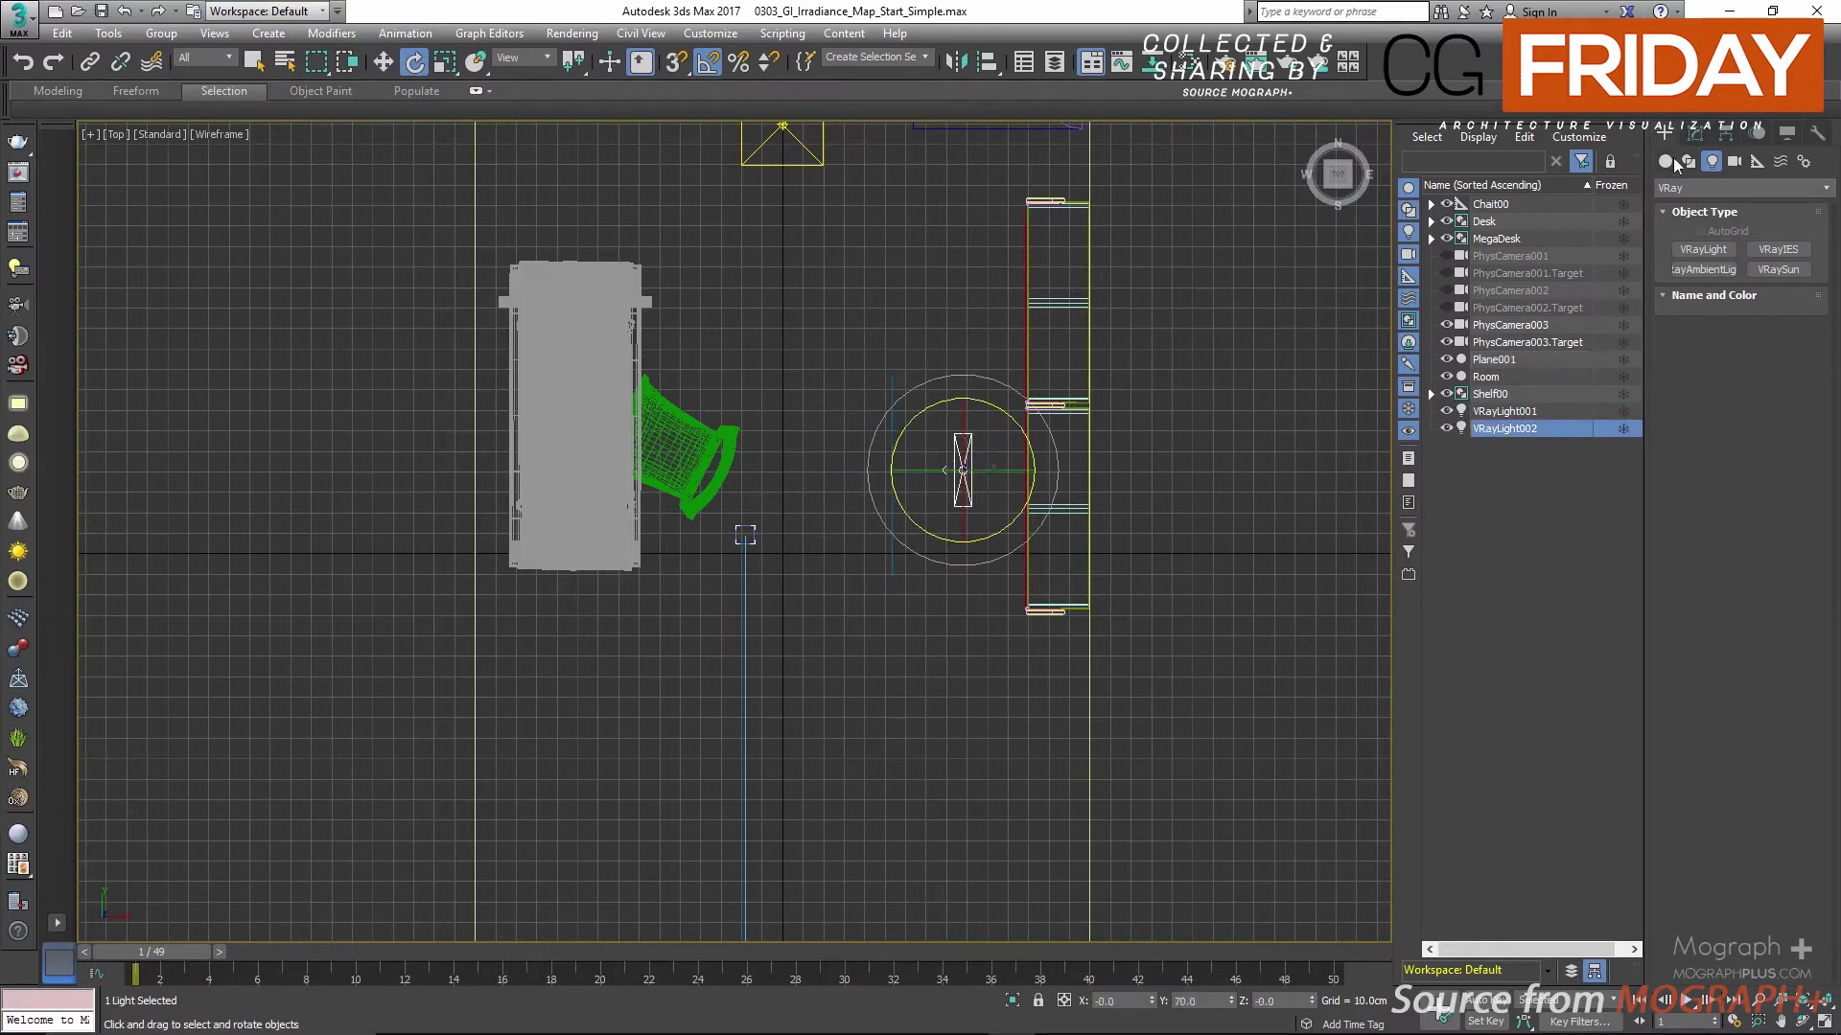
click(1695, 134)
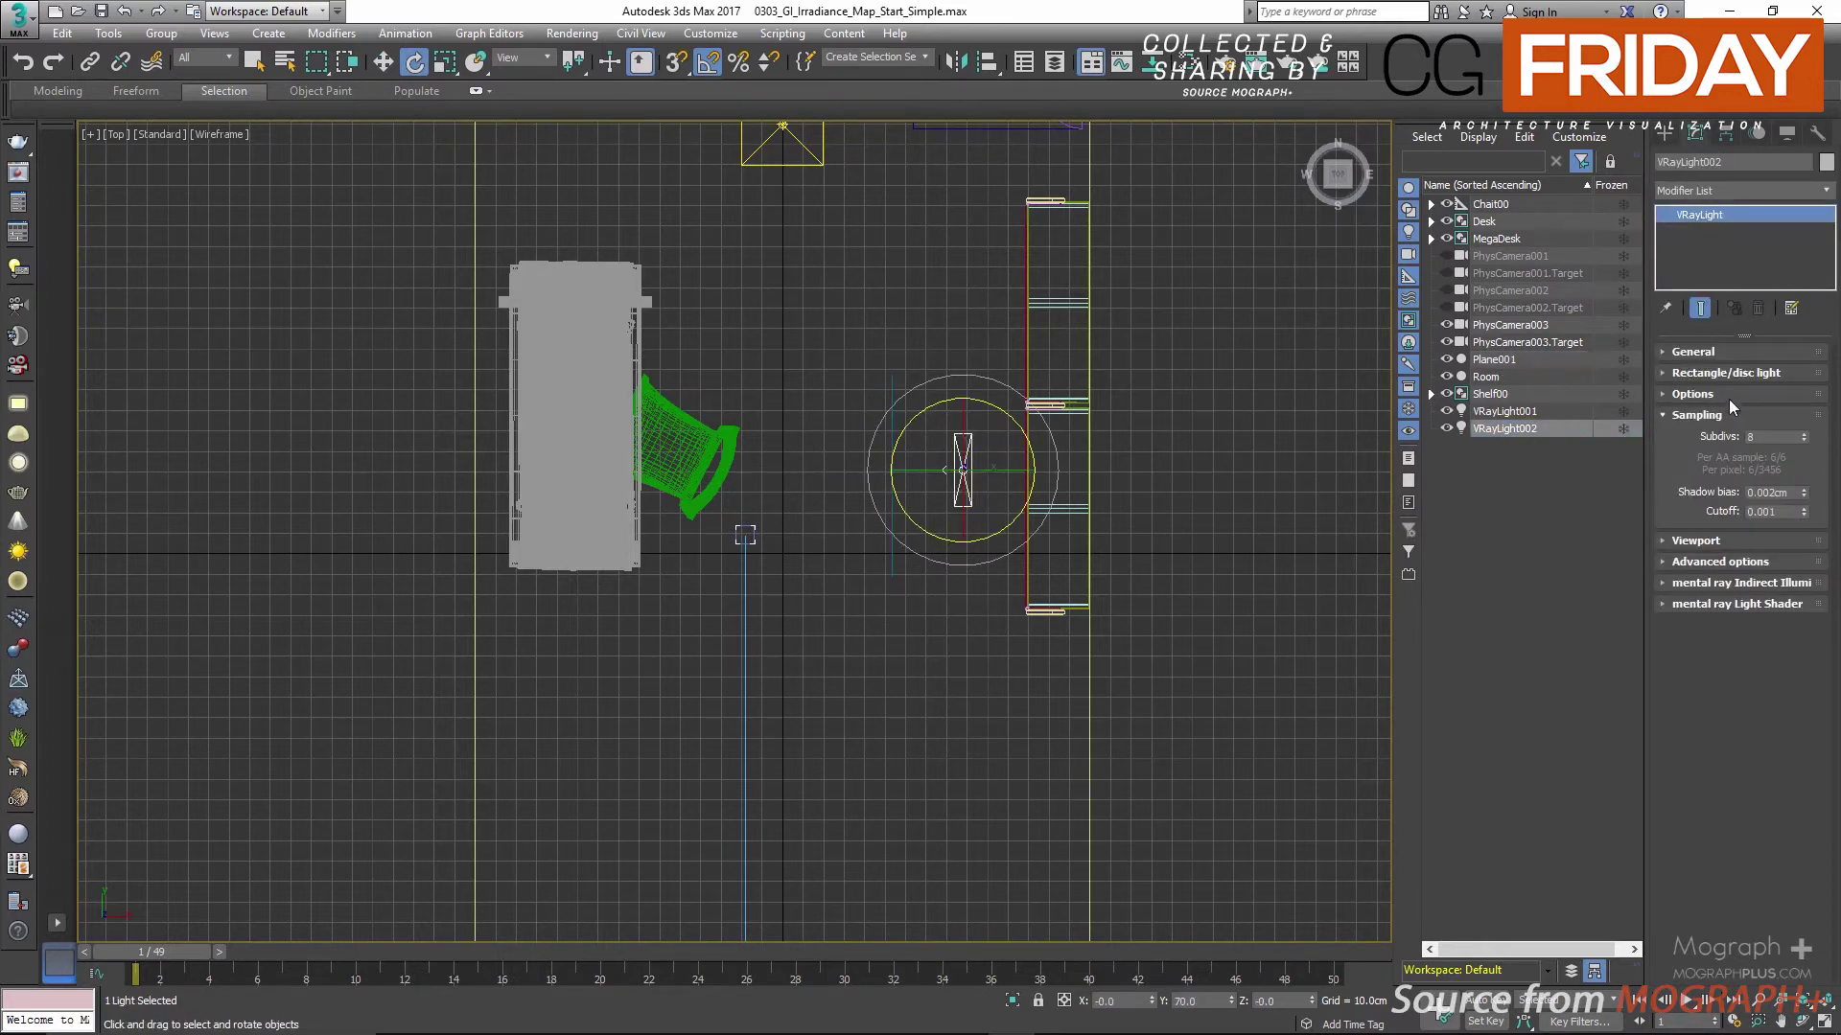
click(1697, 352)
double_click(1769, 475)
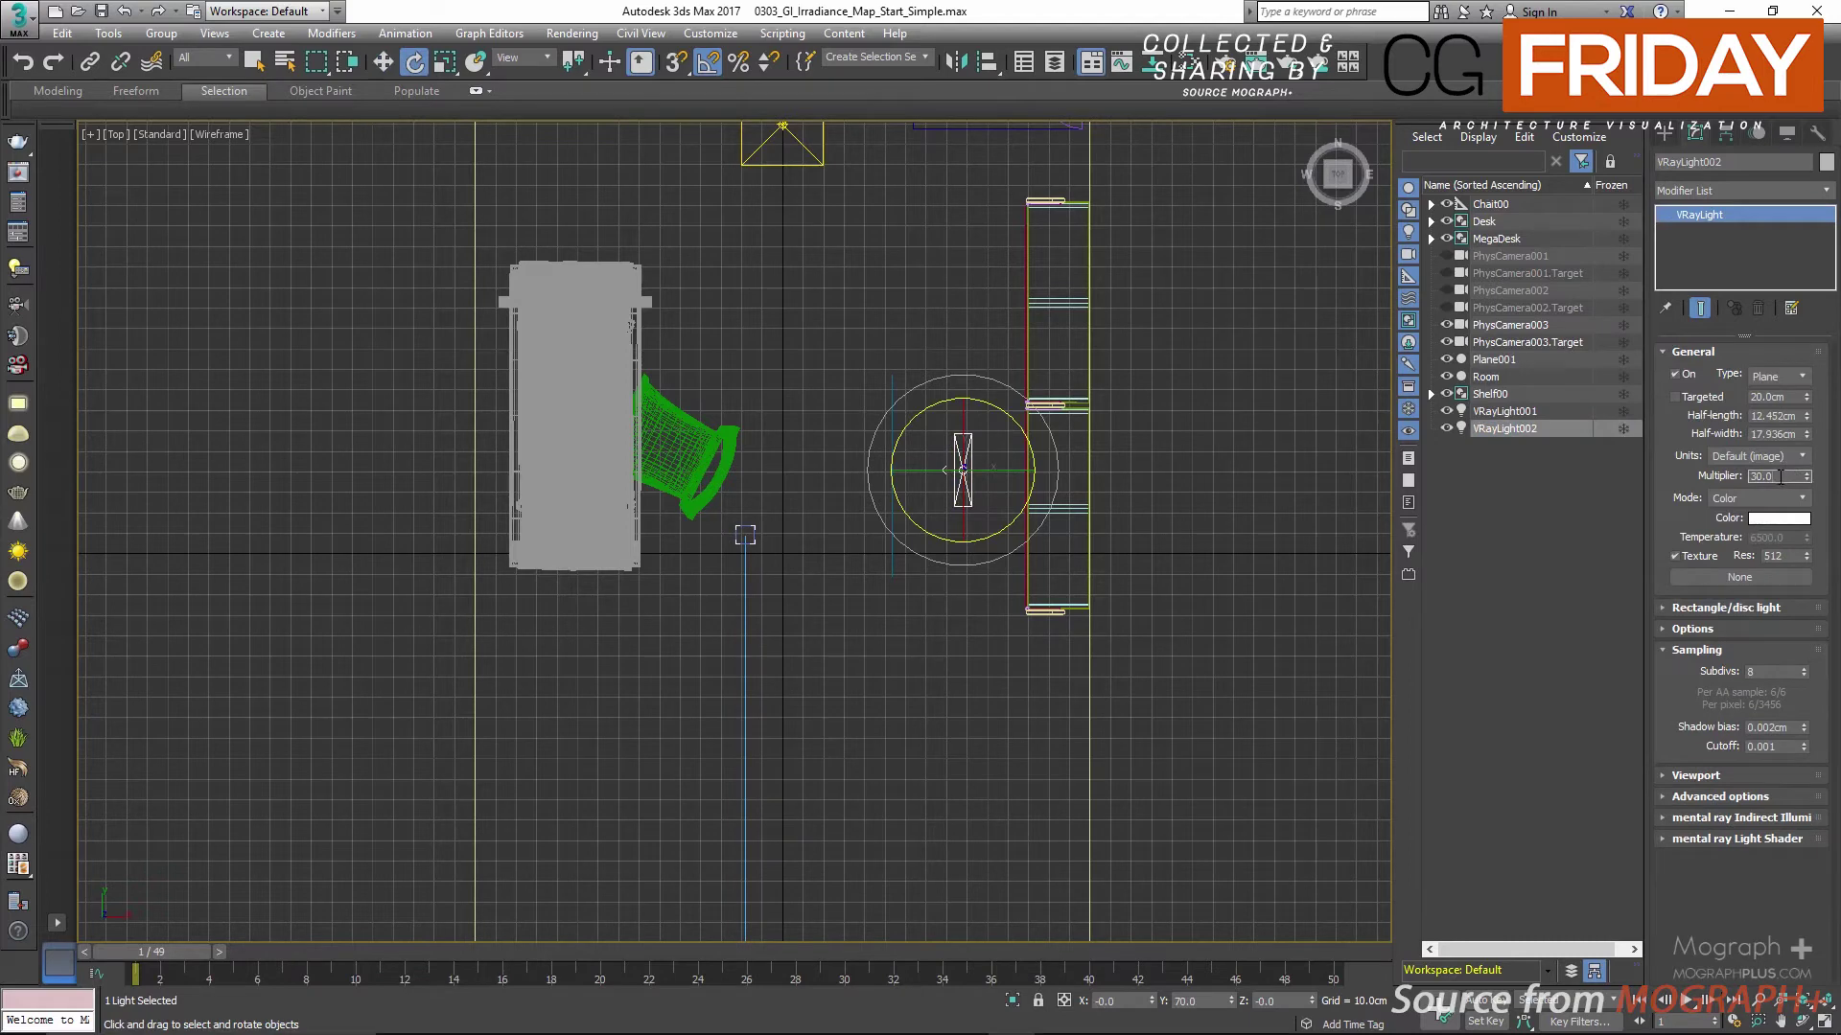
text(400)
key(Return)
Step: Set the half-length and half-width of VRayLight002 to 10 cm each
click(1786, 518)
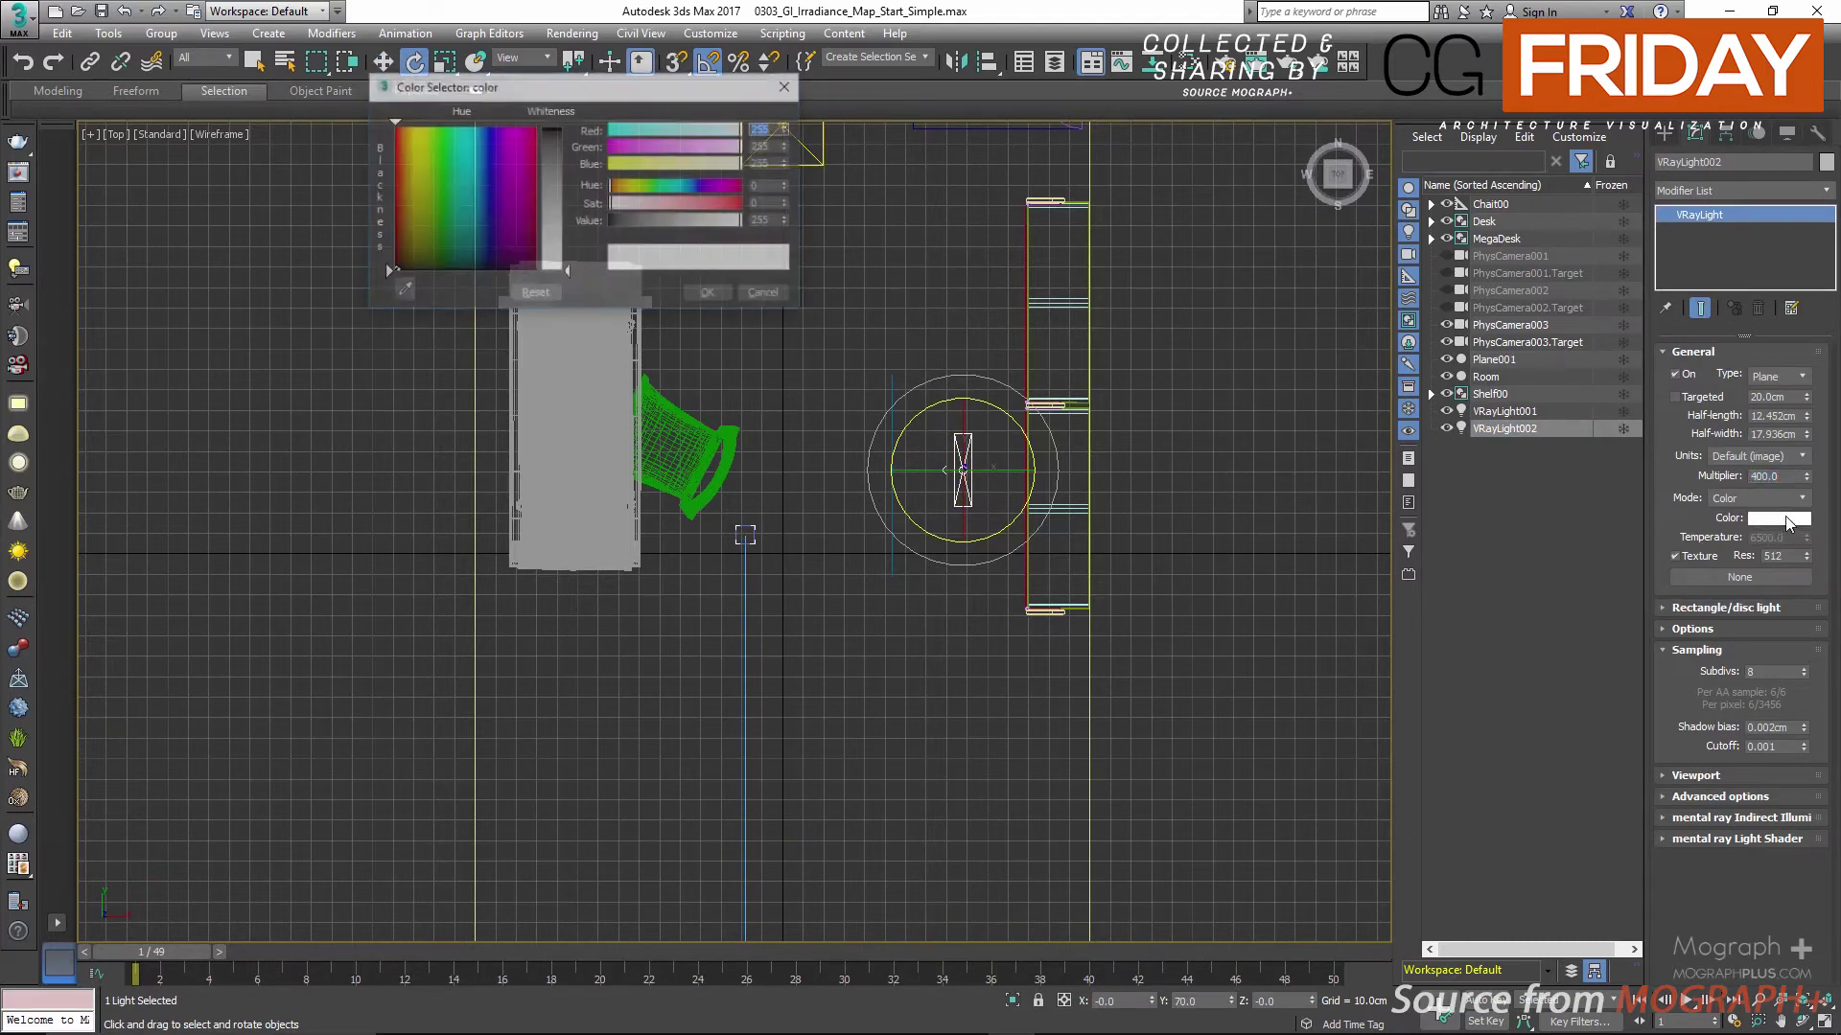
double_click(1774, 415)
text(10)
double_click(1774, 434)
text(10)
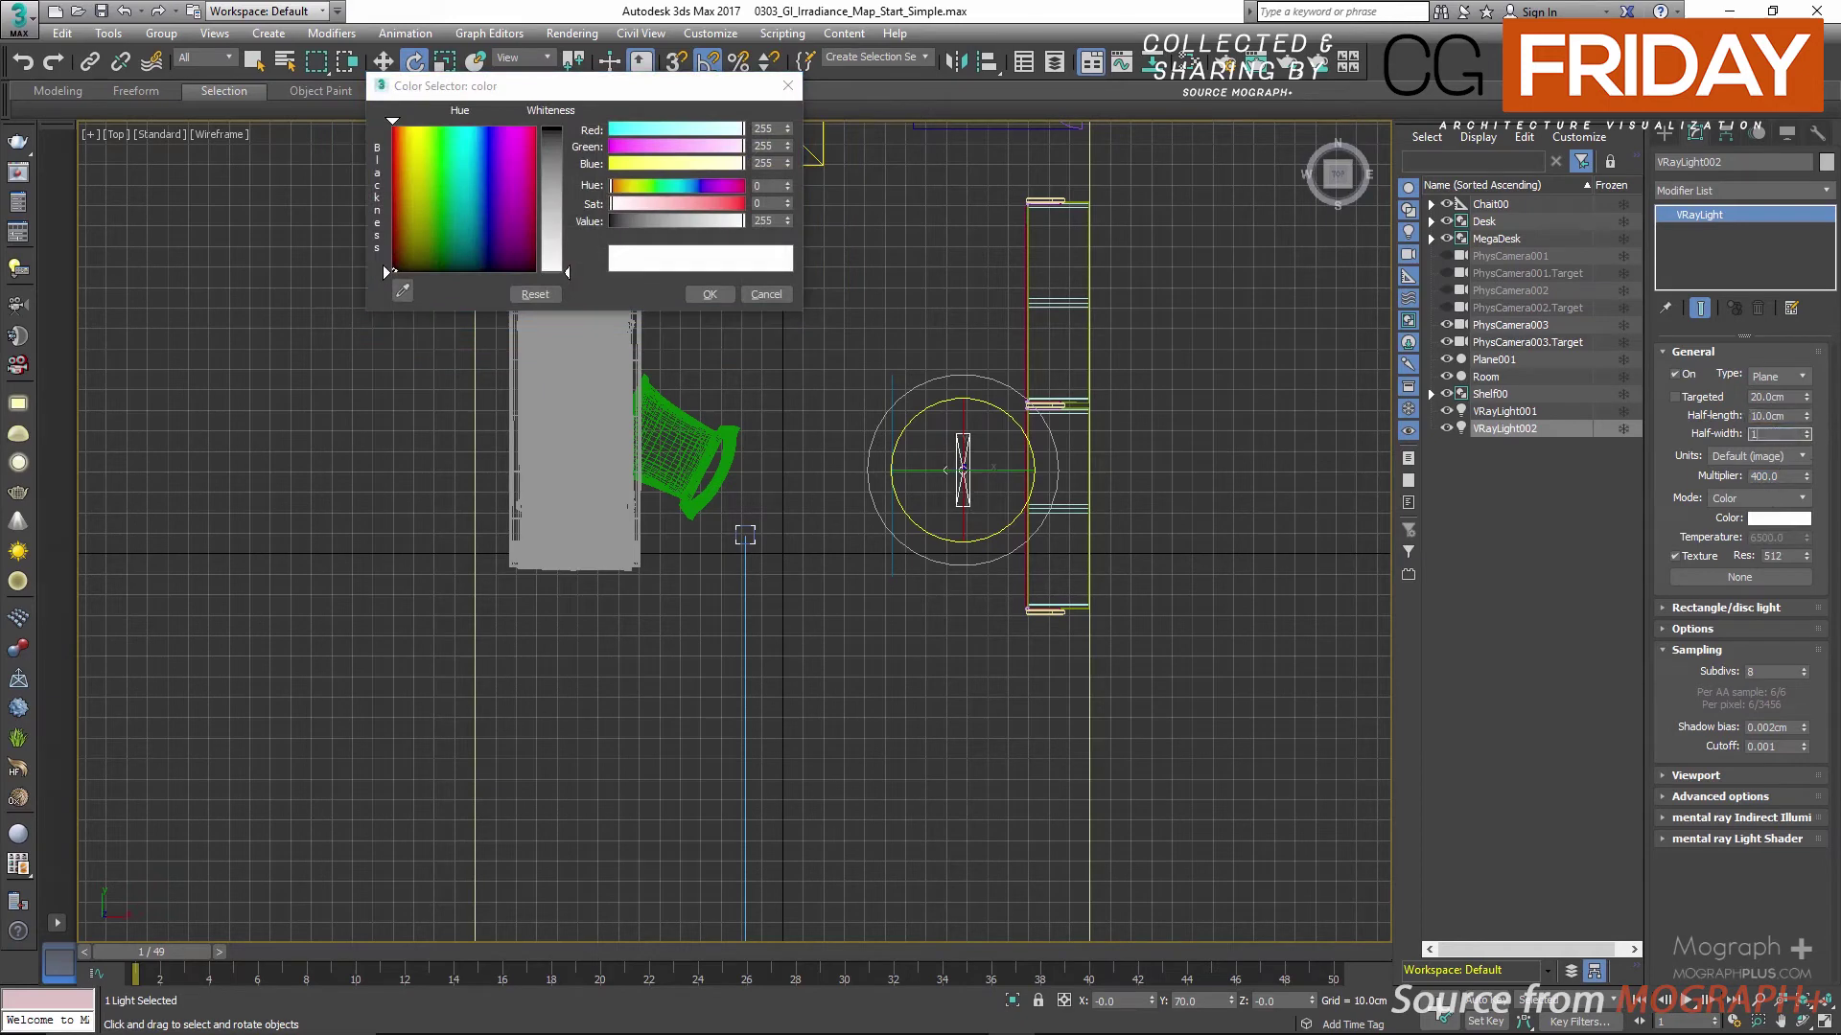
key(Return)
Step: Change the colour of VRayLight002 to a saturated blue
click(697, 185)
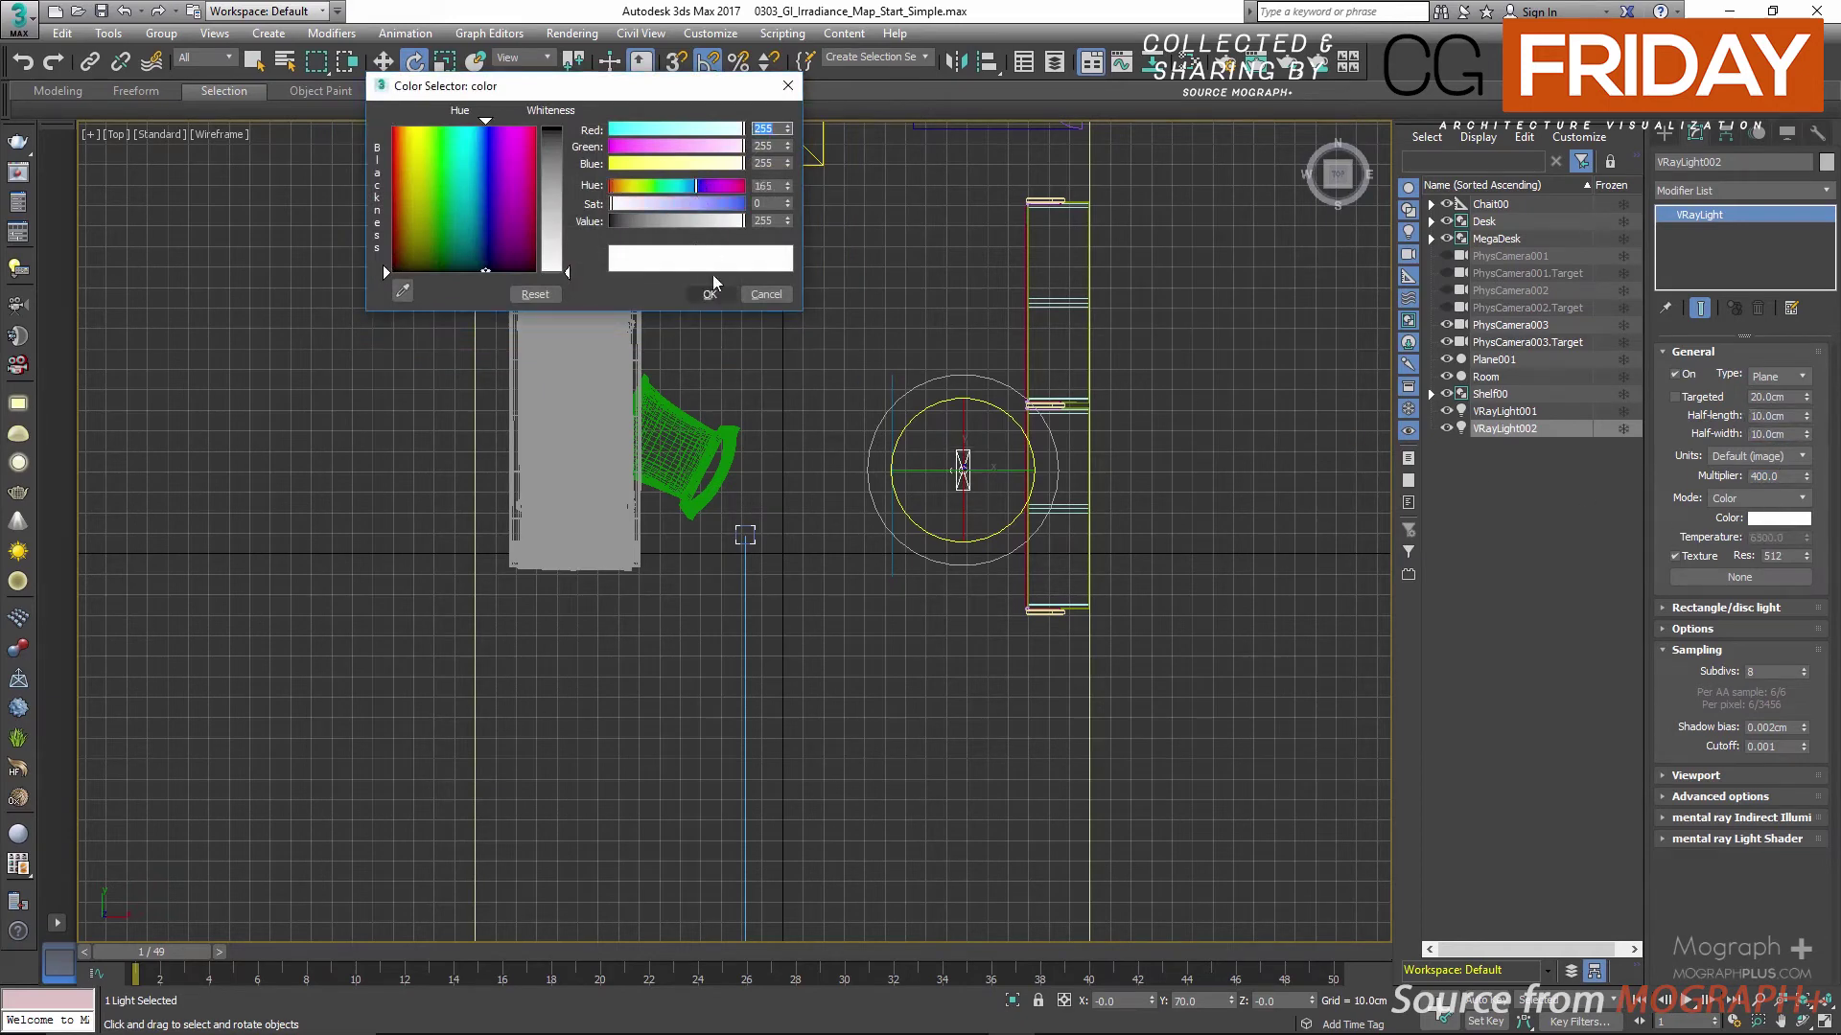
click(726, 203)
click(709, 295)
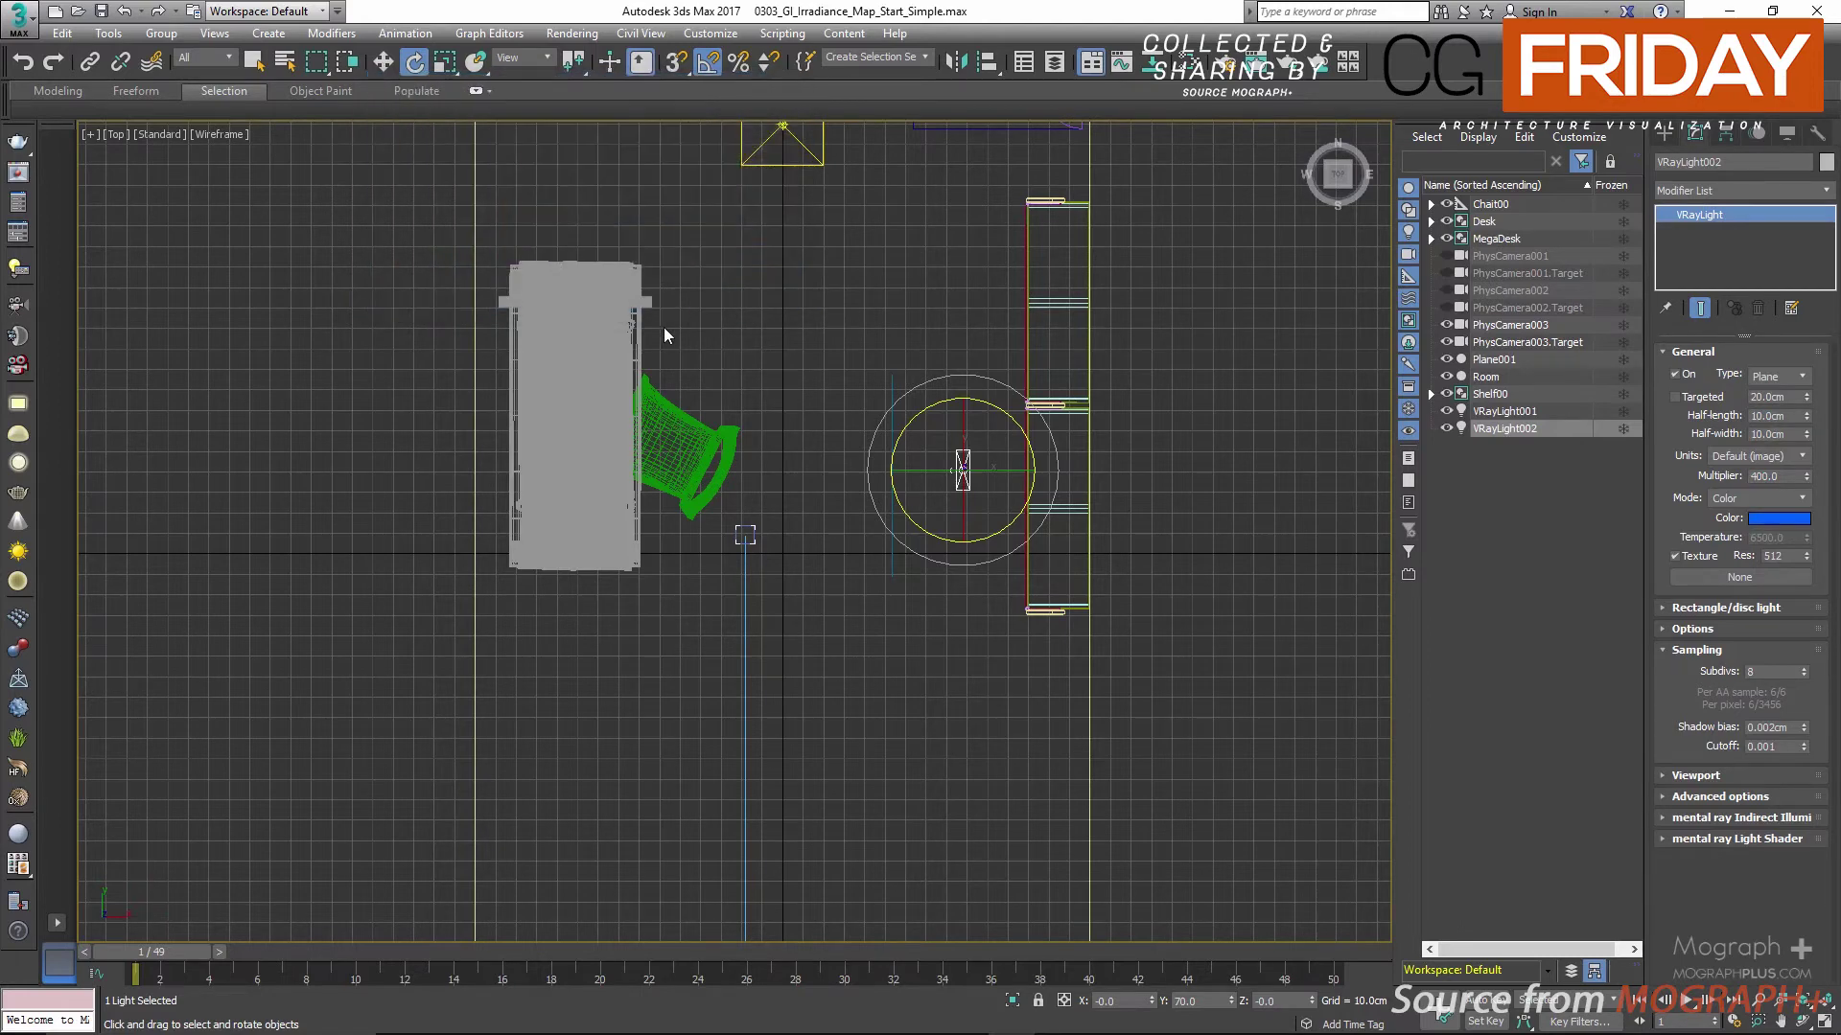
Step: Maximize the PhysCamera003 view and load the saved "Check Sample Vis = OFF" render in the V-Ray frame buffer
key(alt+w)
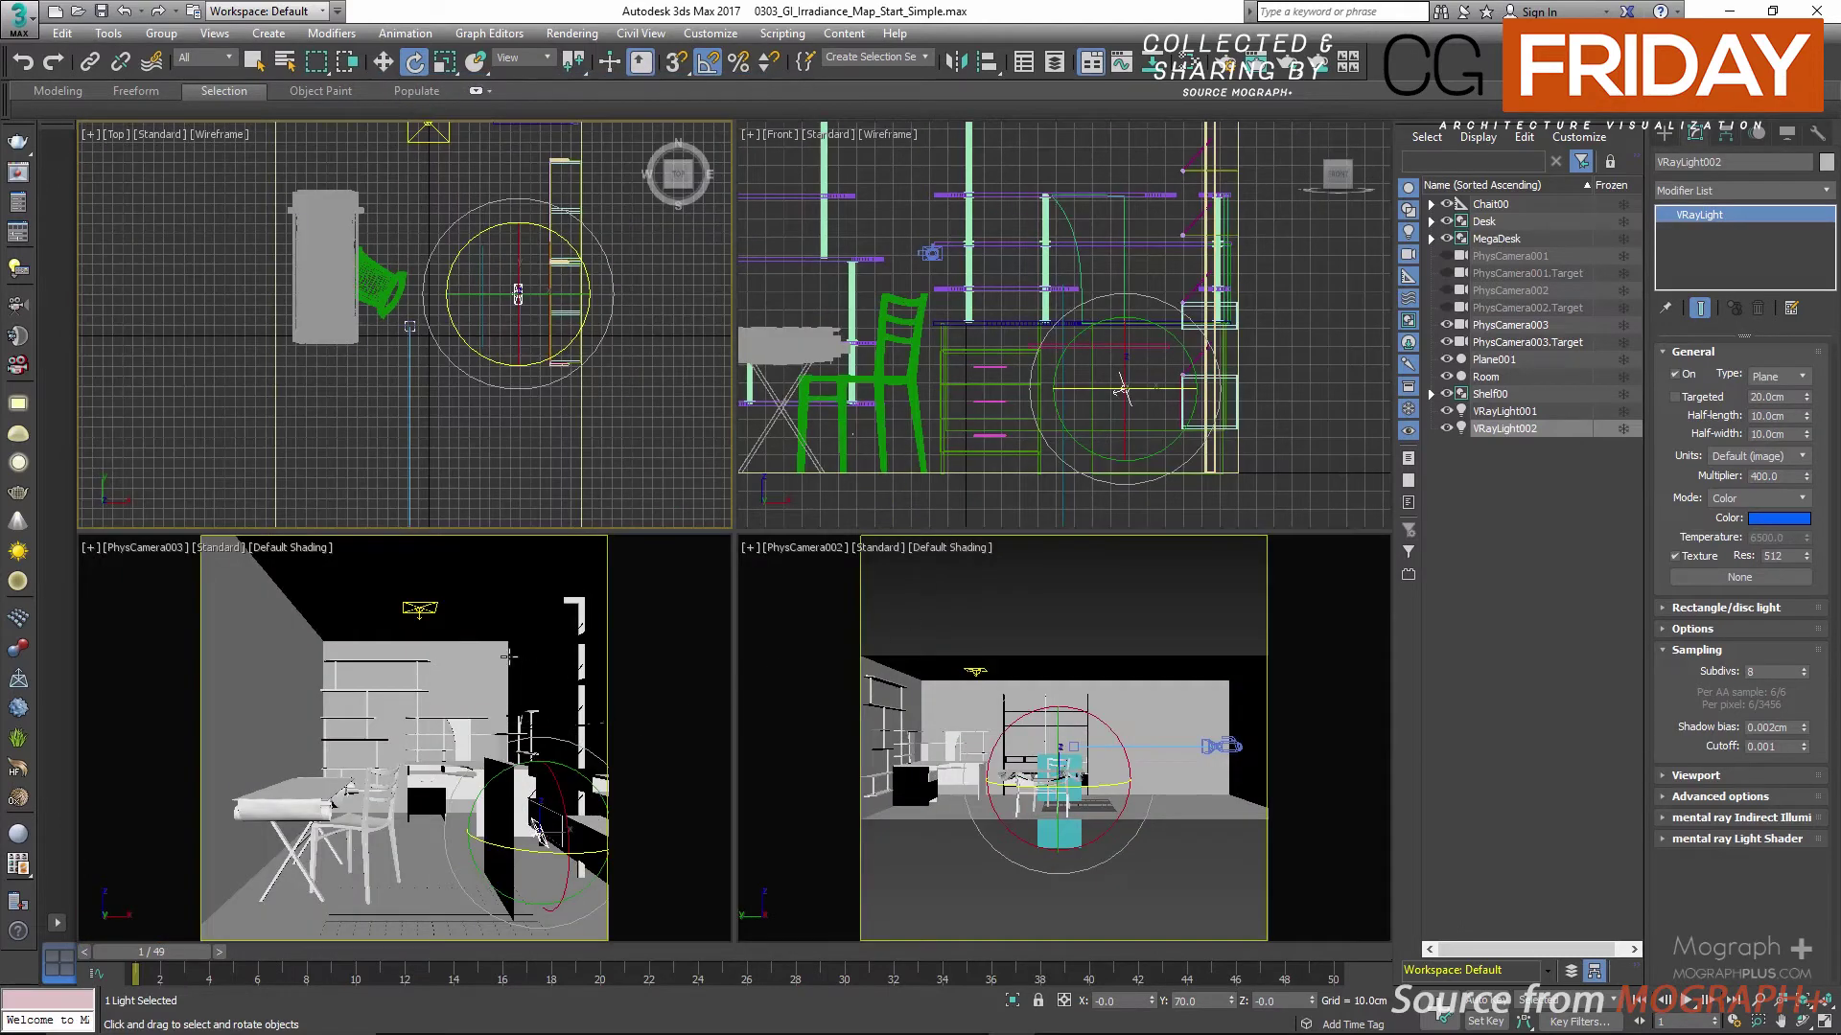
right_click(509, 657)
key(alt+w)
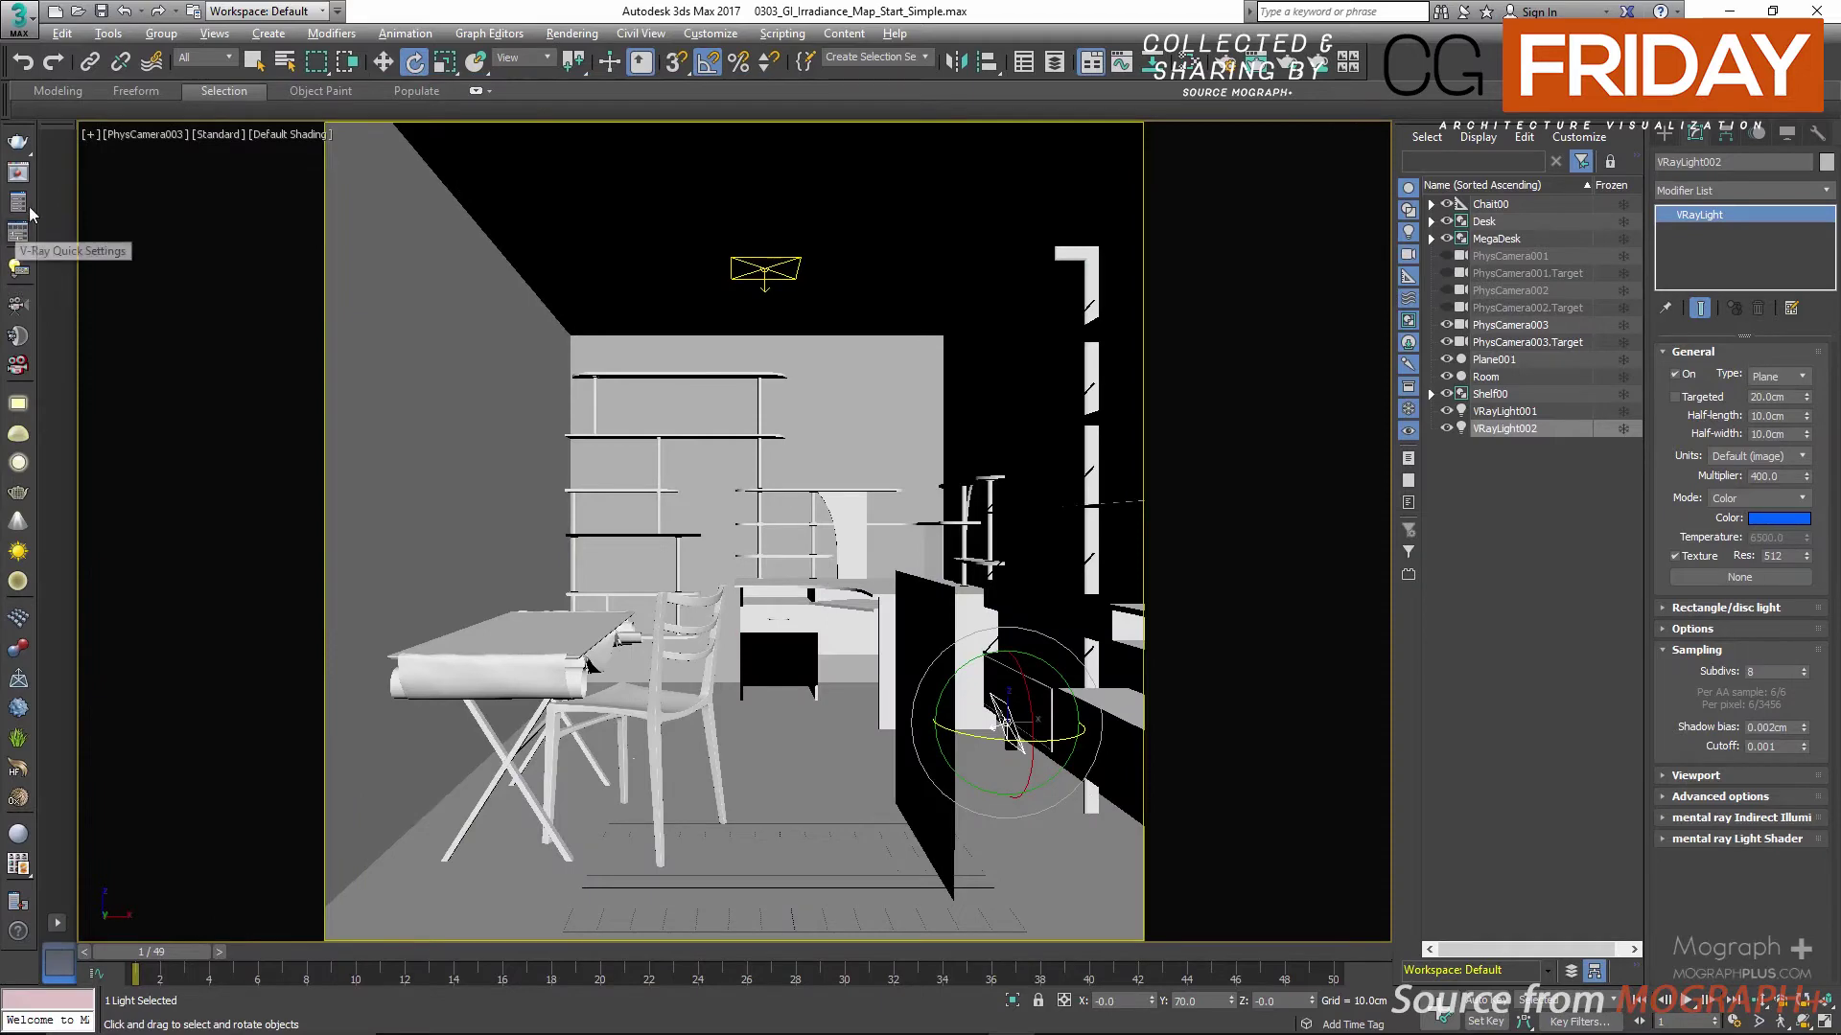
click(18, 173)
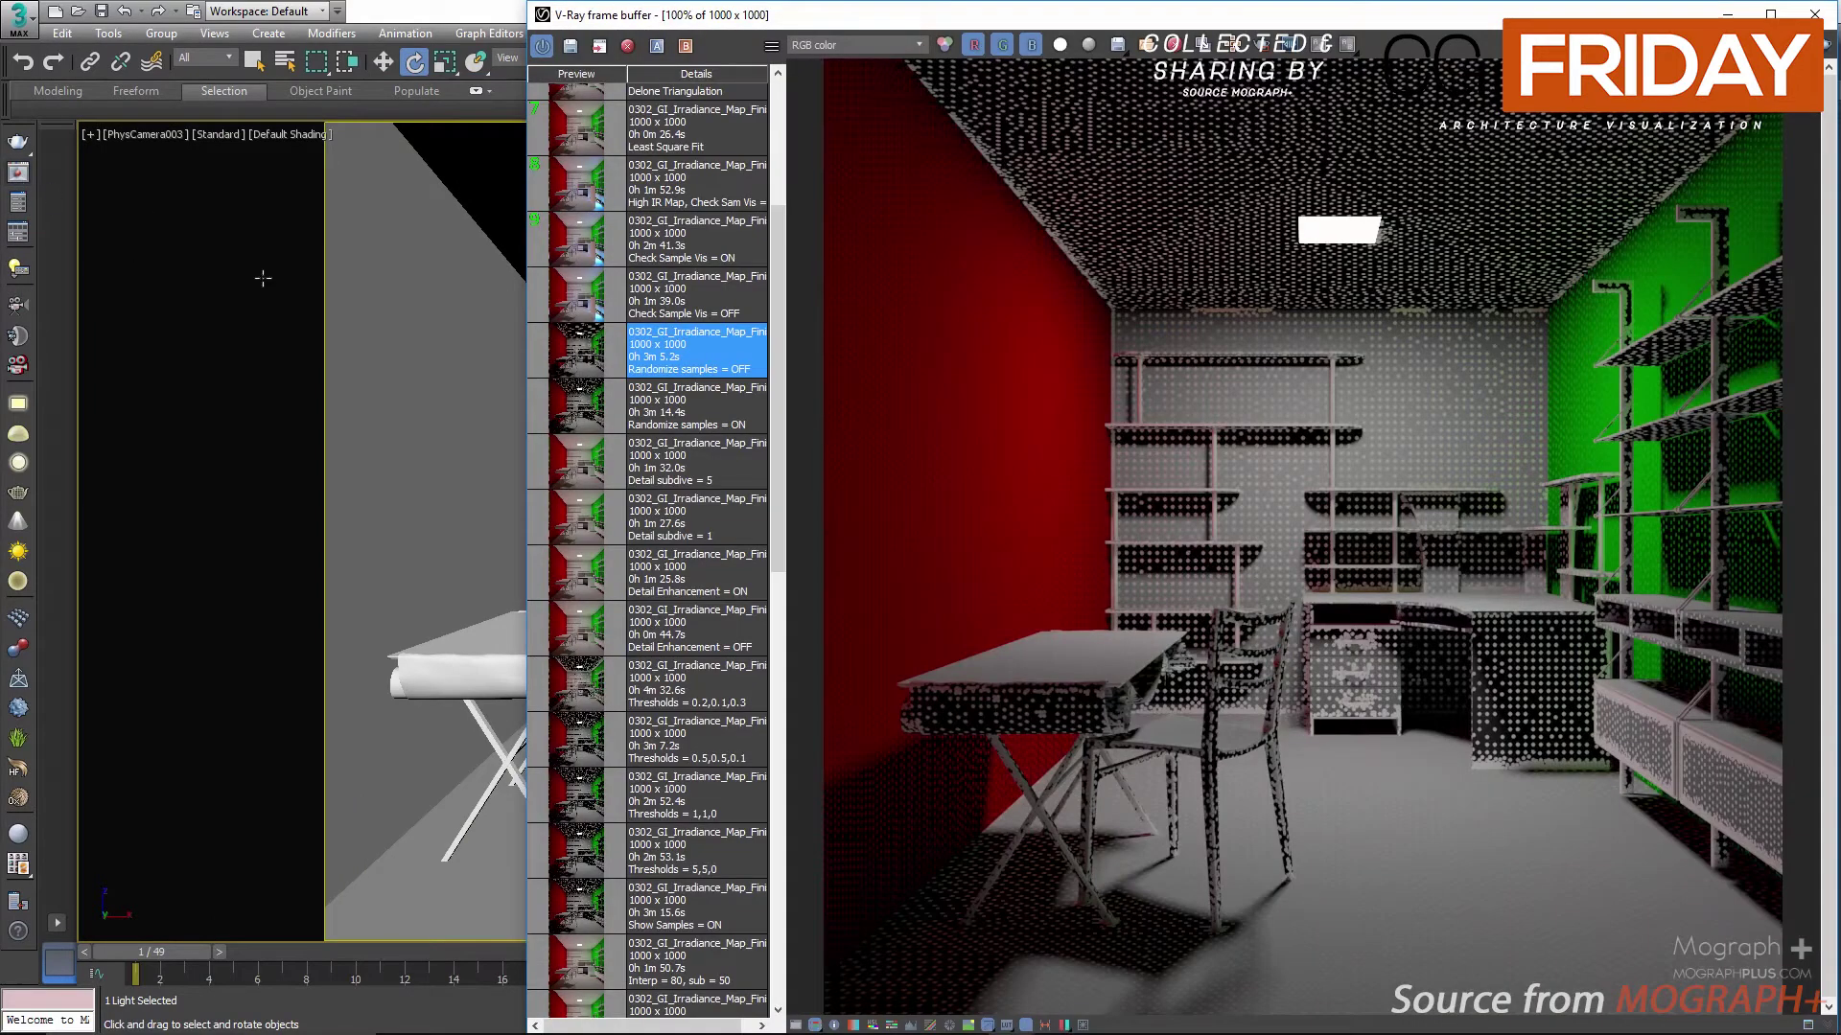
double_click(548, 306)
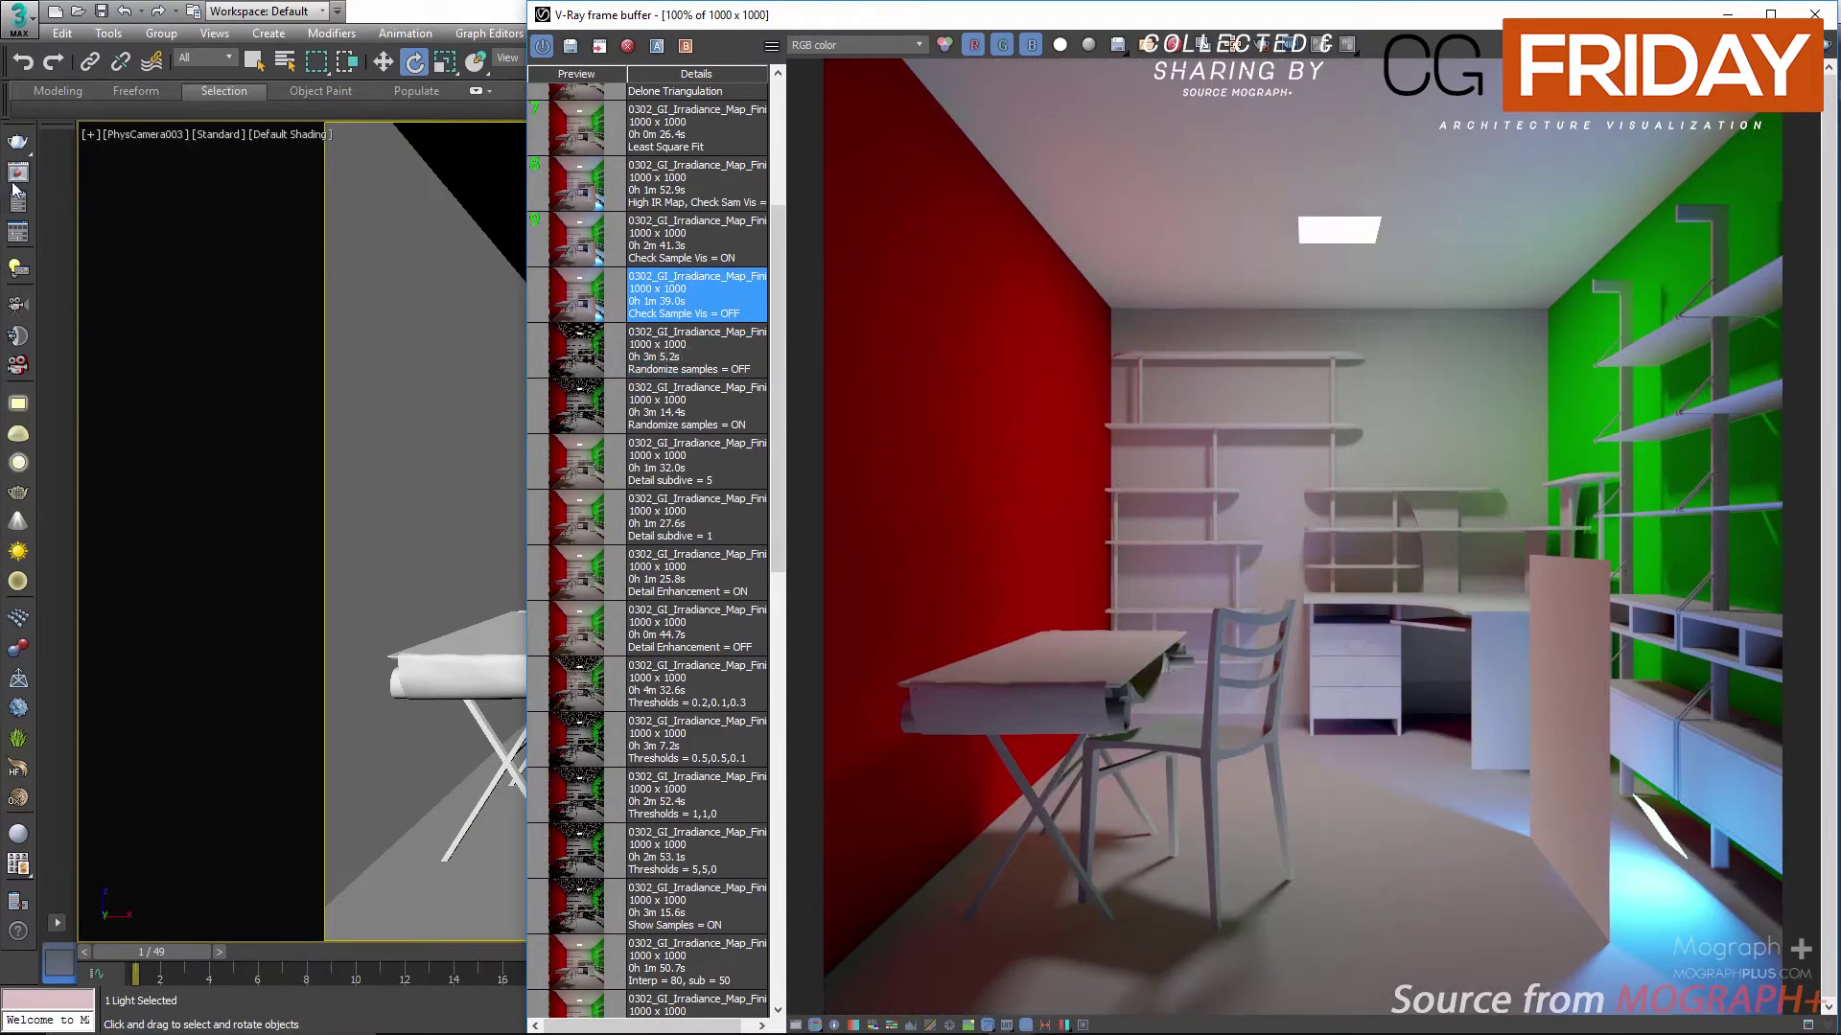
Step: Set the irradiance map's current preset to Very low and close Render Setup
click(18, 202)
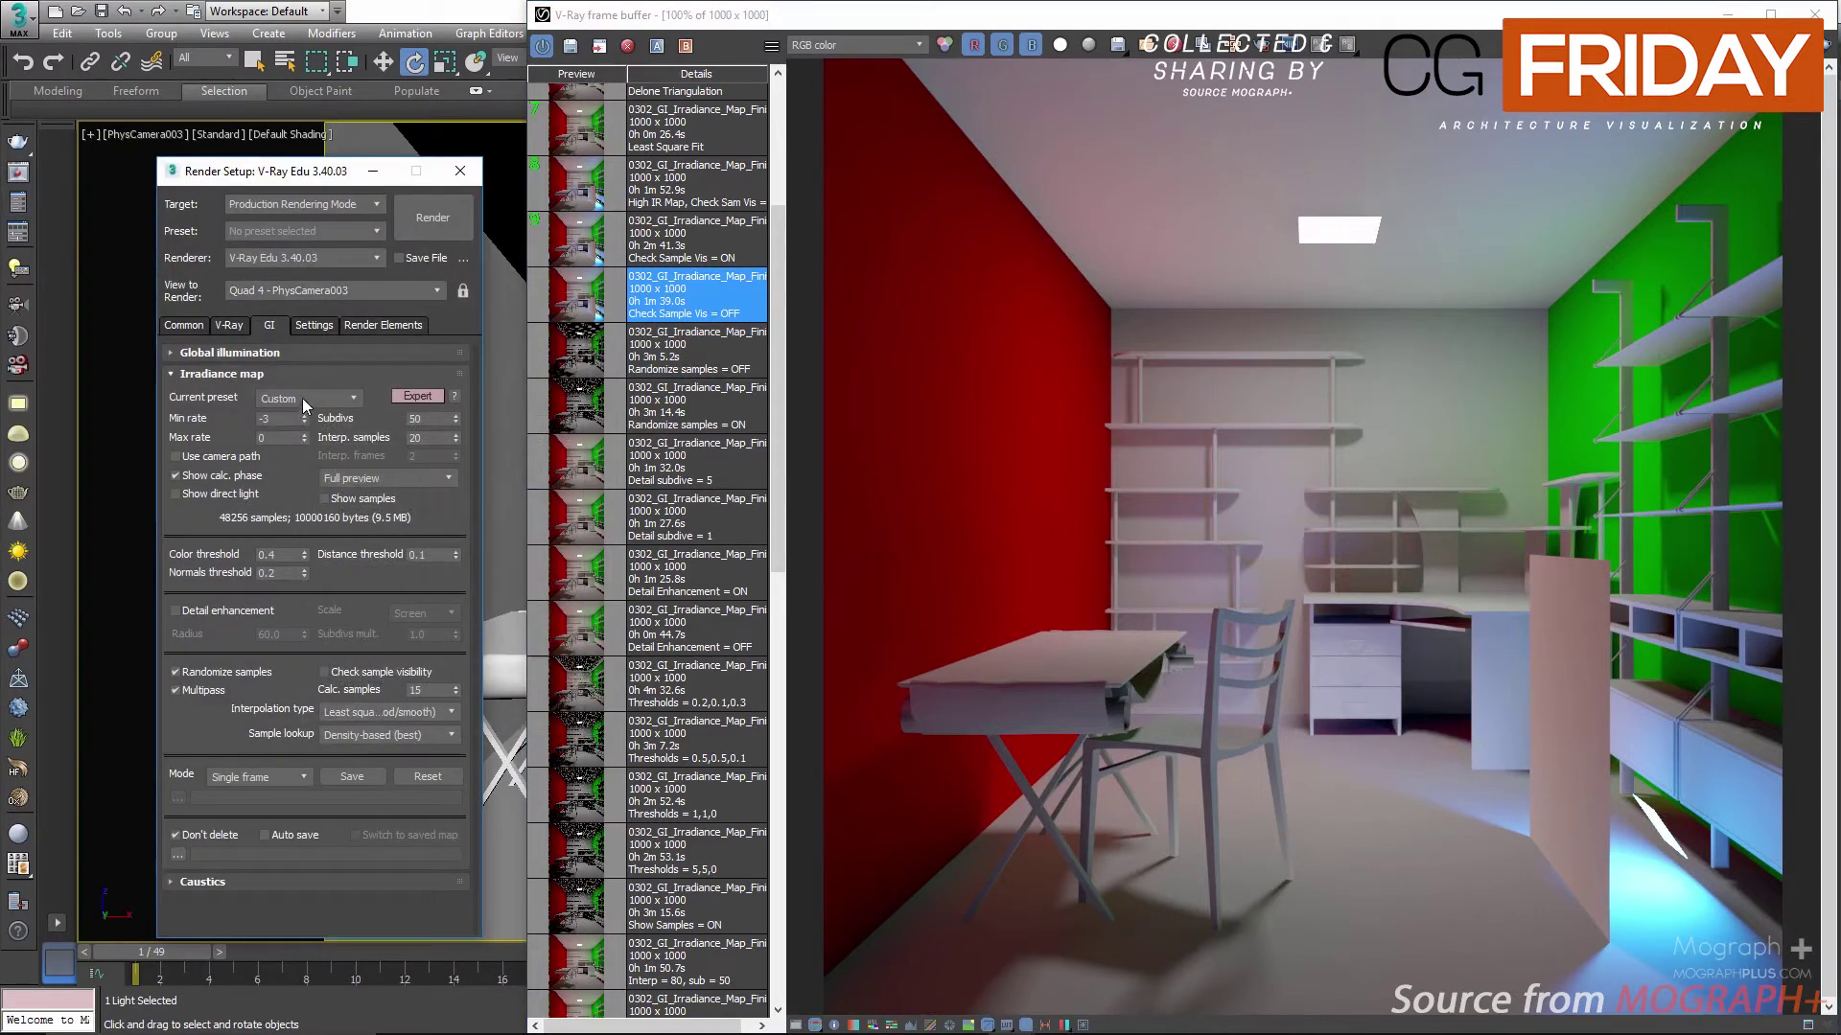
click(301, 399)
click(309, 439)
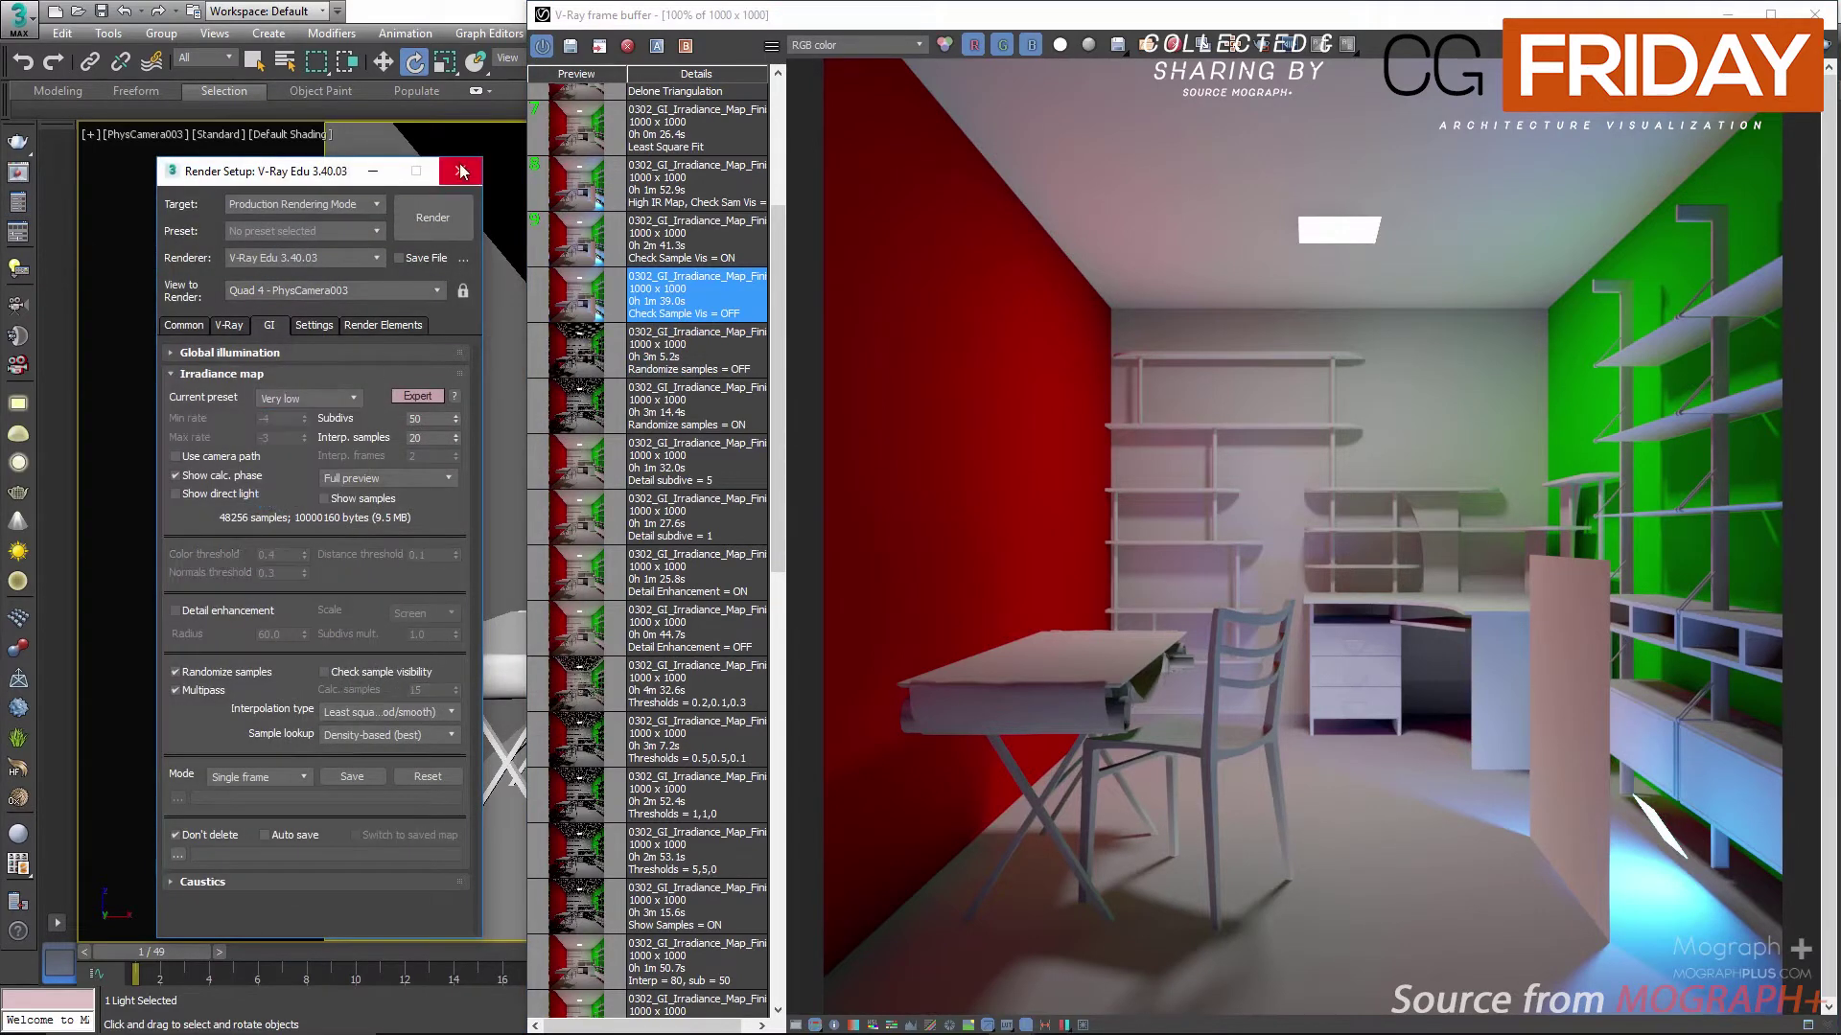
click(460, 170)
Step: Set the irradiance map's Interp. samples to 100 and enable Check sample visibility
scroll(1664, 928, up, 1)
scroll(1568, 843, up, 1)
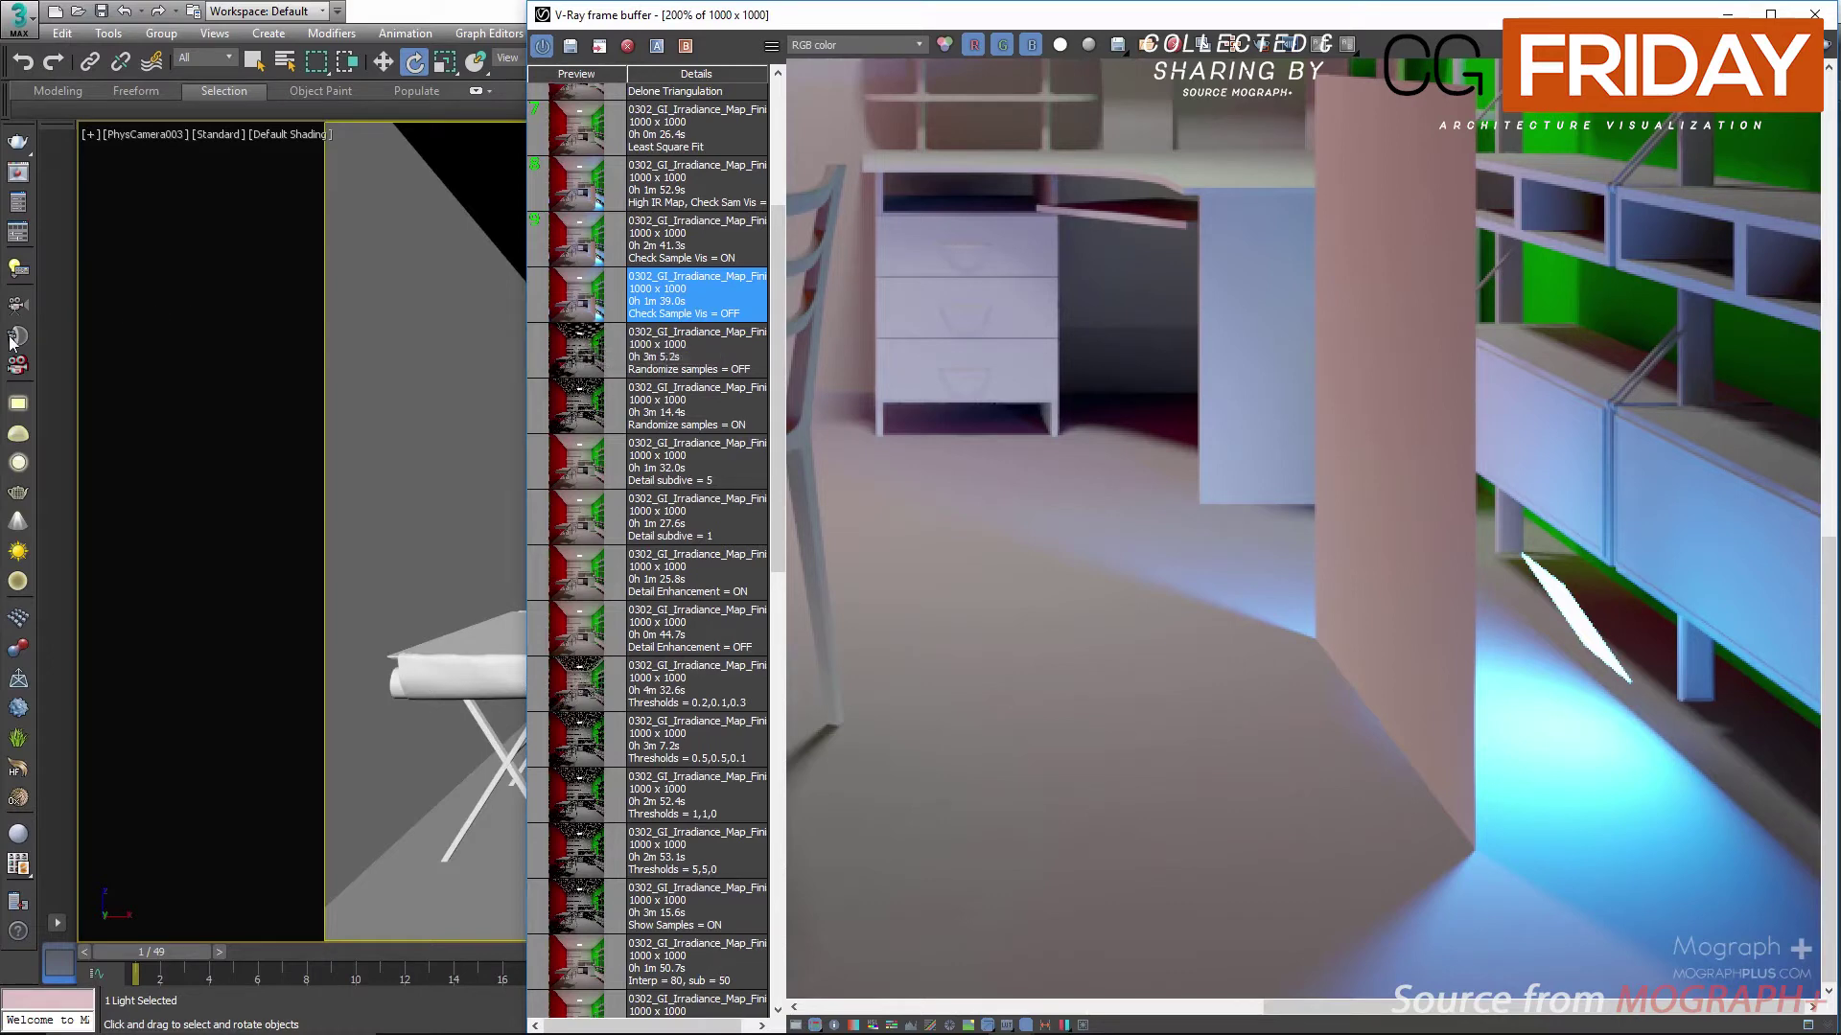
click(20, 209)
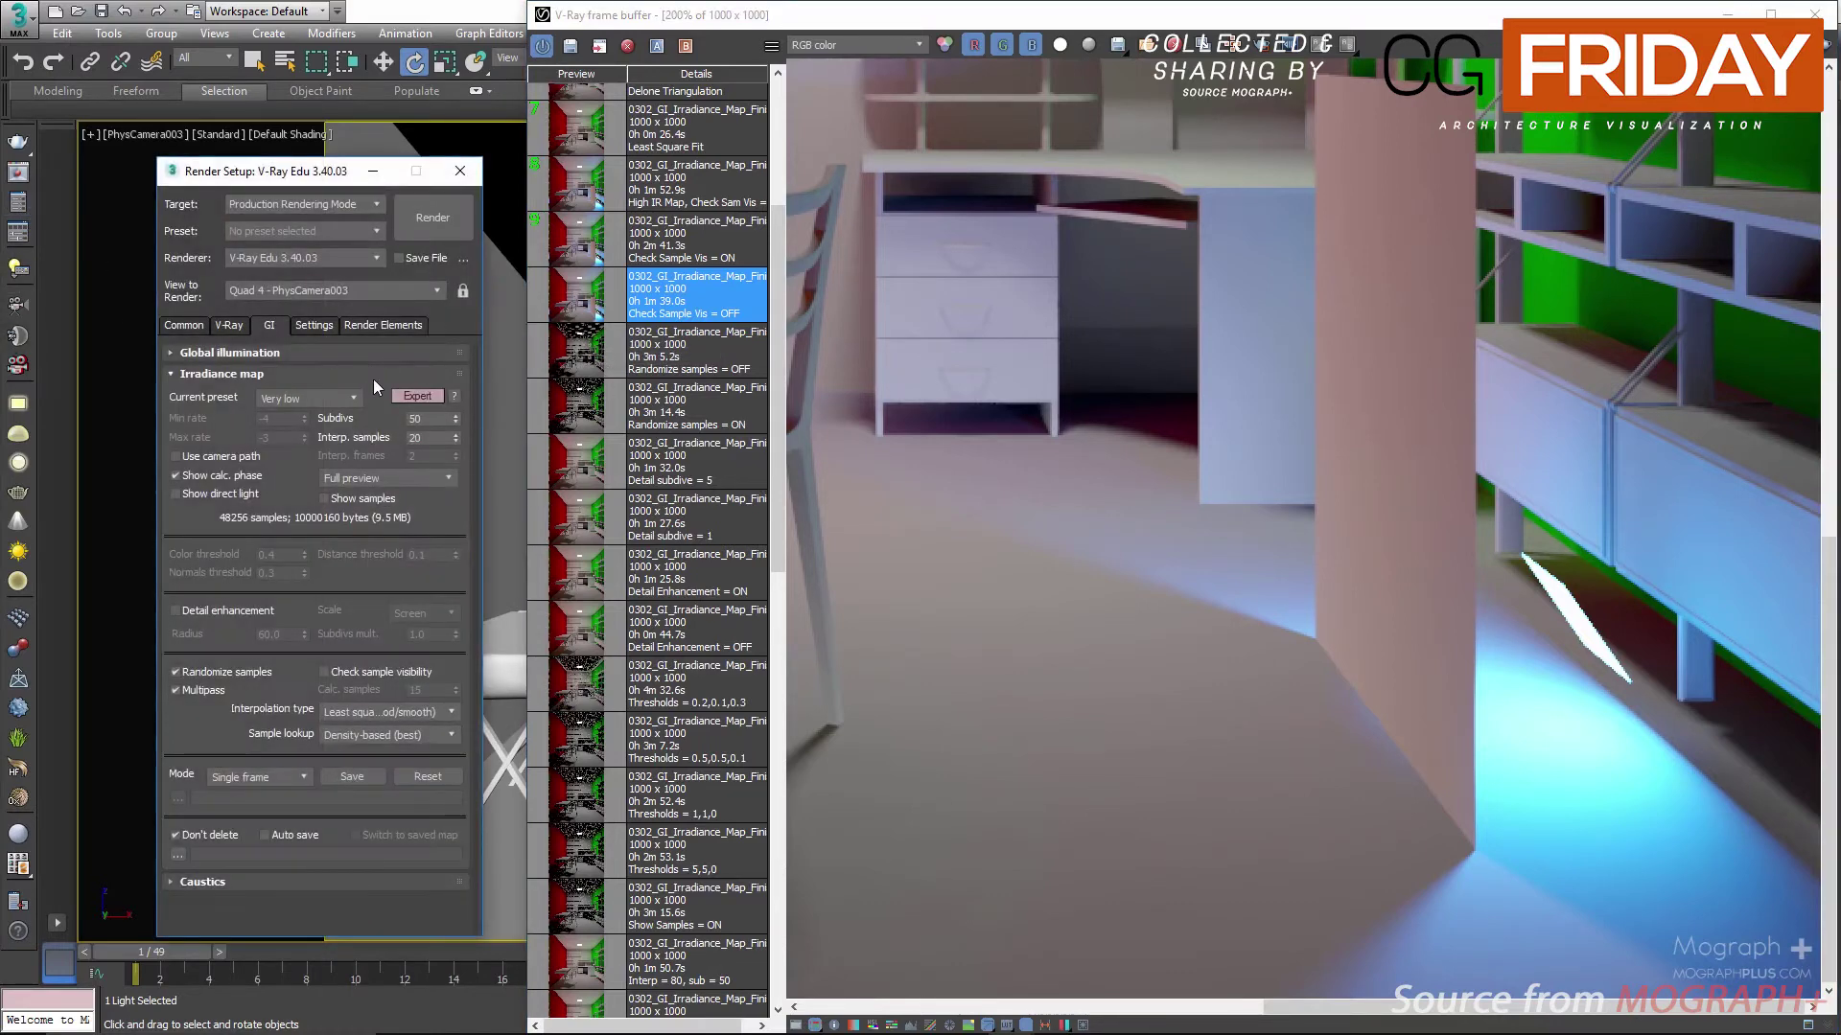
click(460, 171)
middle_drag(1457, 764, 1369, 625)
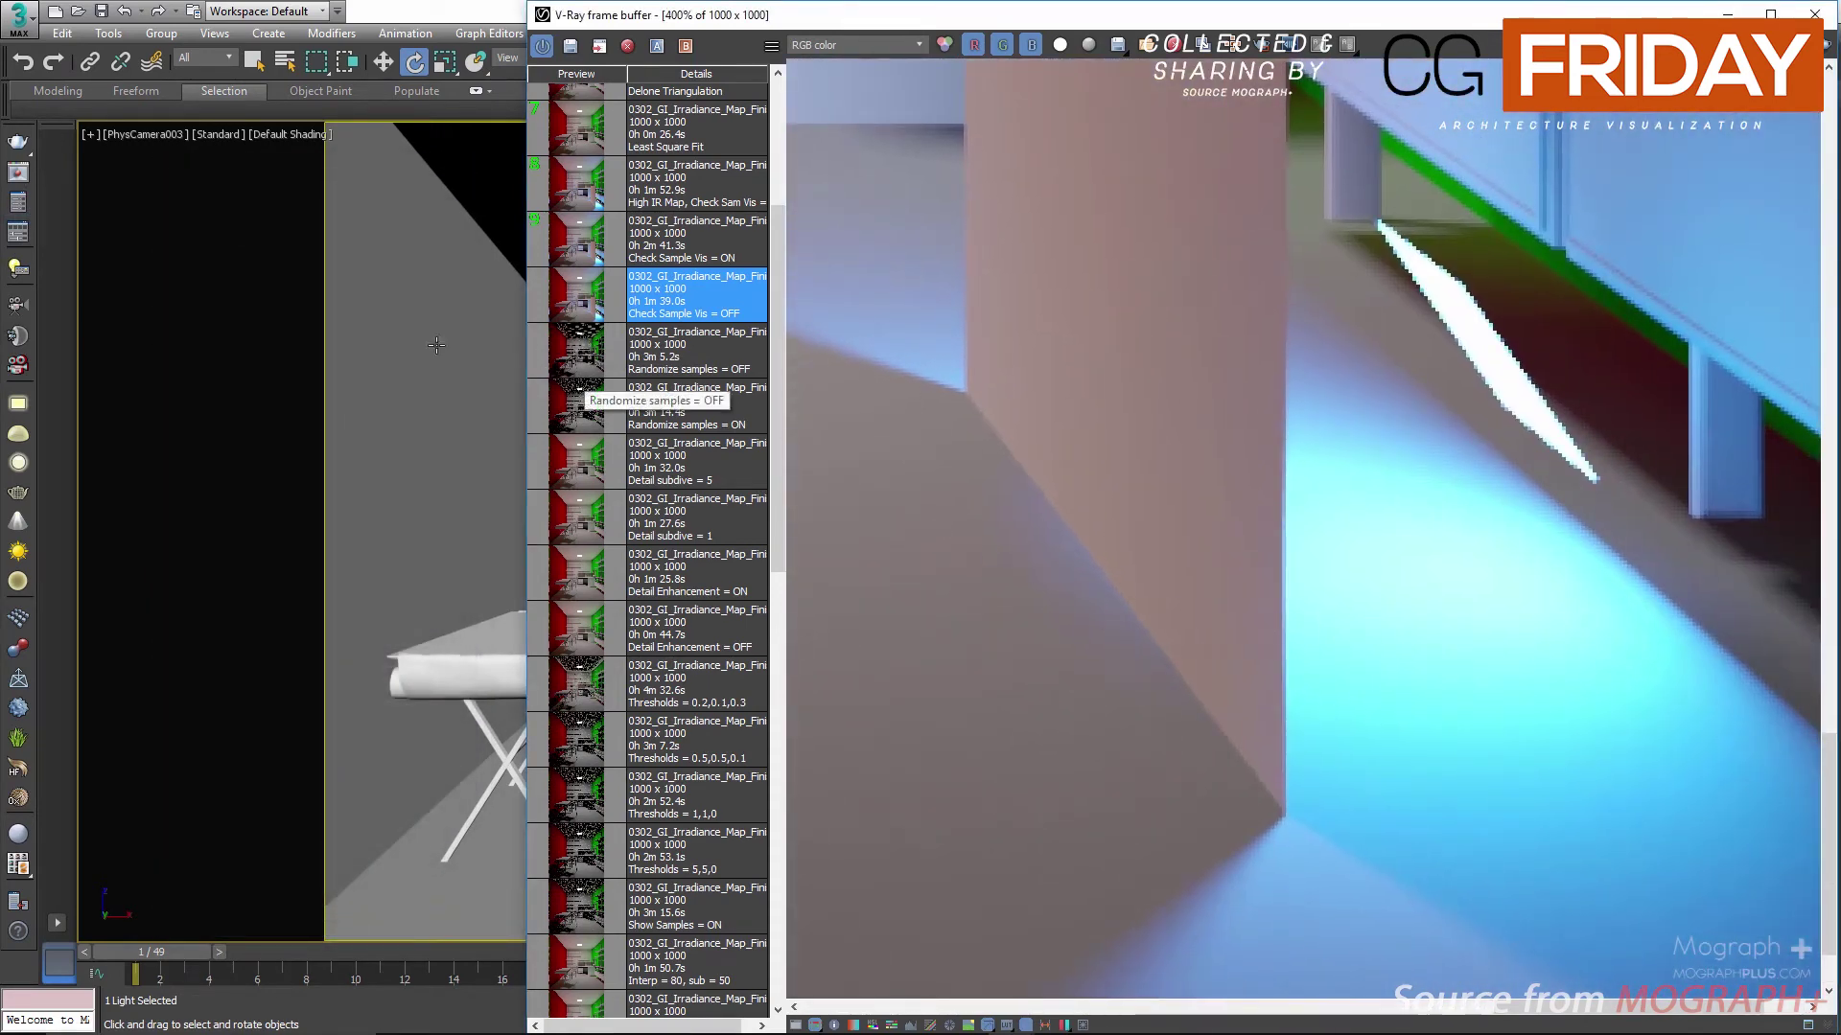
click(19, 205)
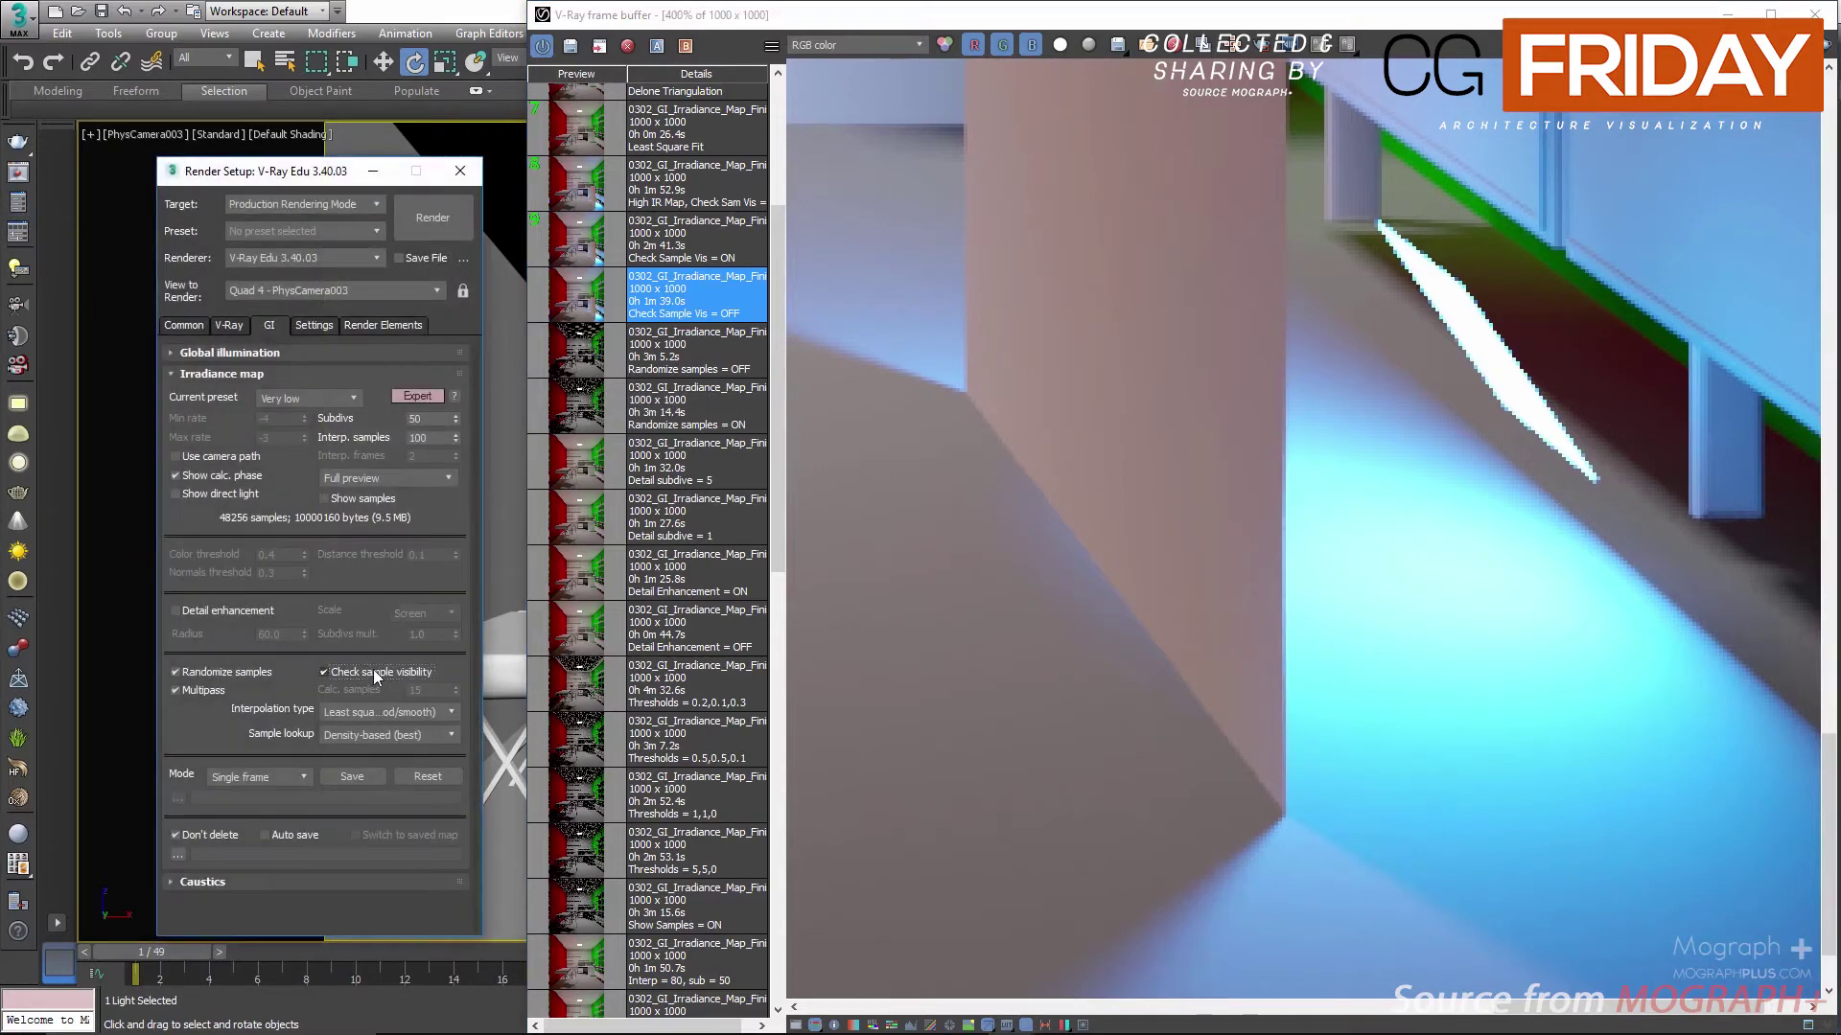
Step: Compare the saved "Check Sample Vis = ON" and "Check Sample Vis = OFF" renders around the base of the thin partition
click(584, 250)
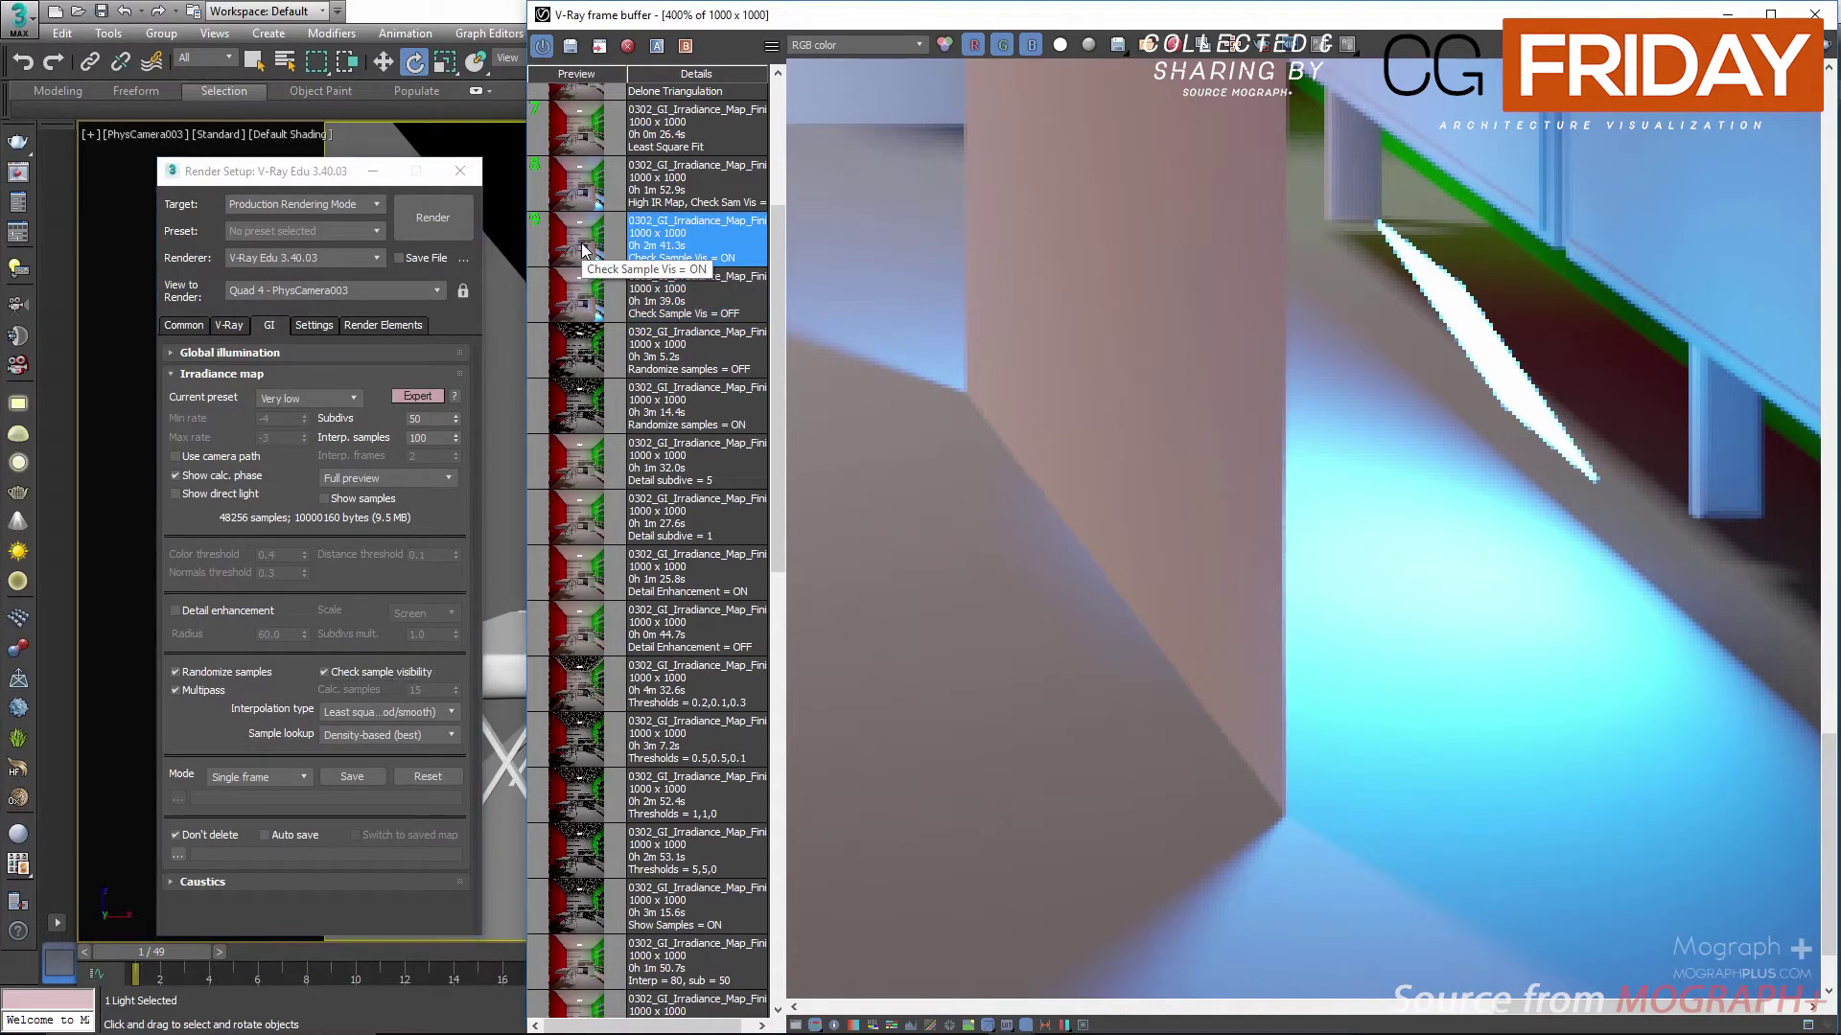
click(584, 300)
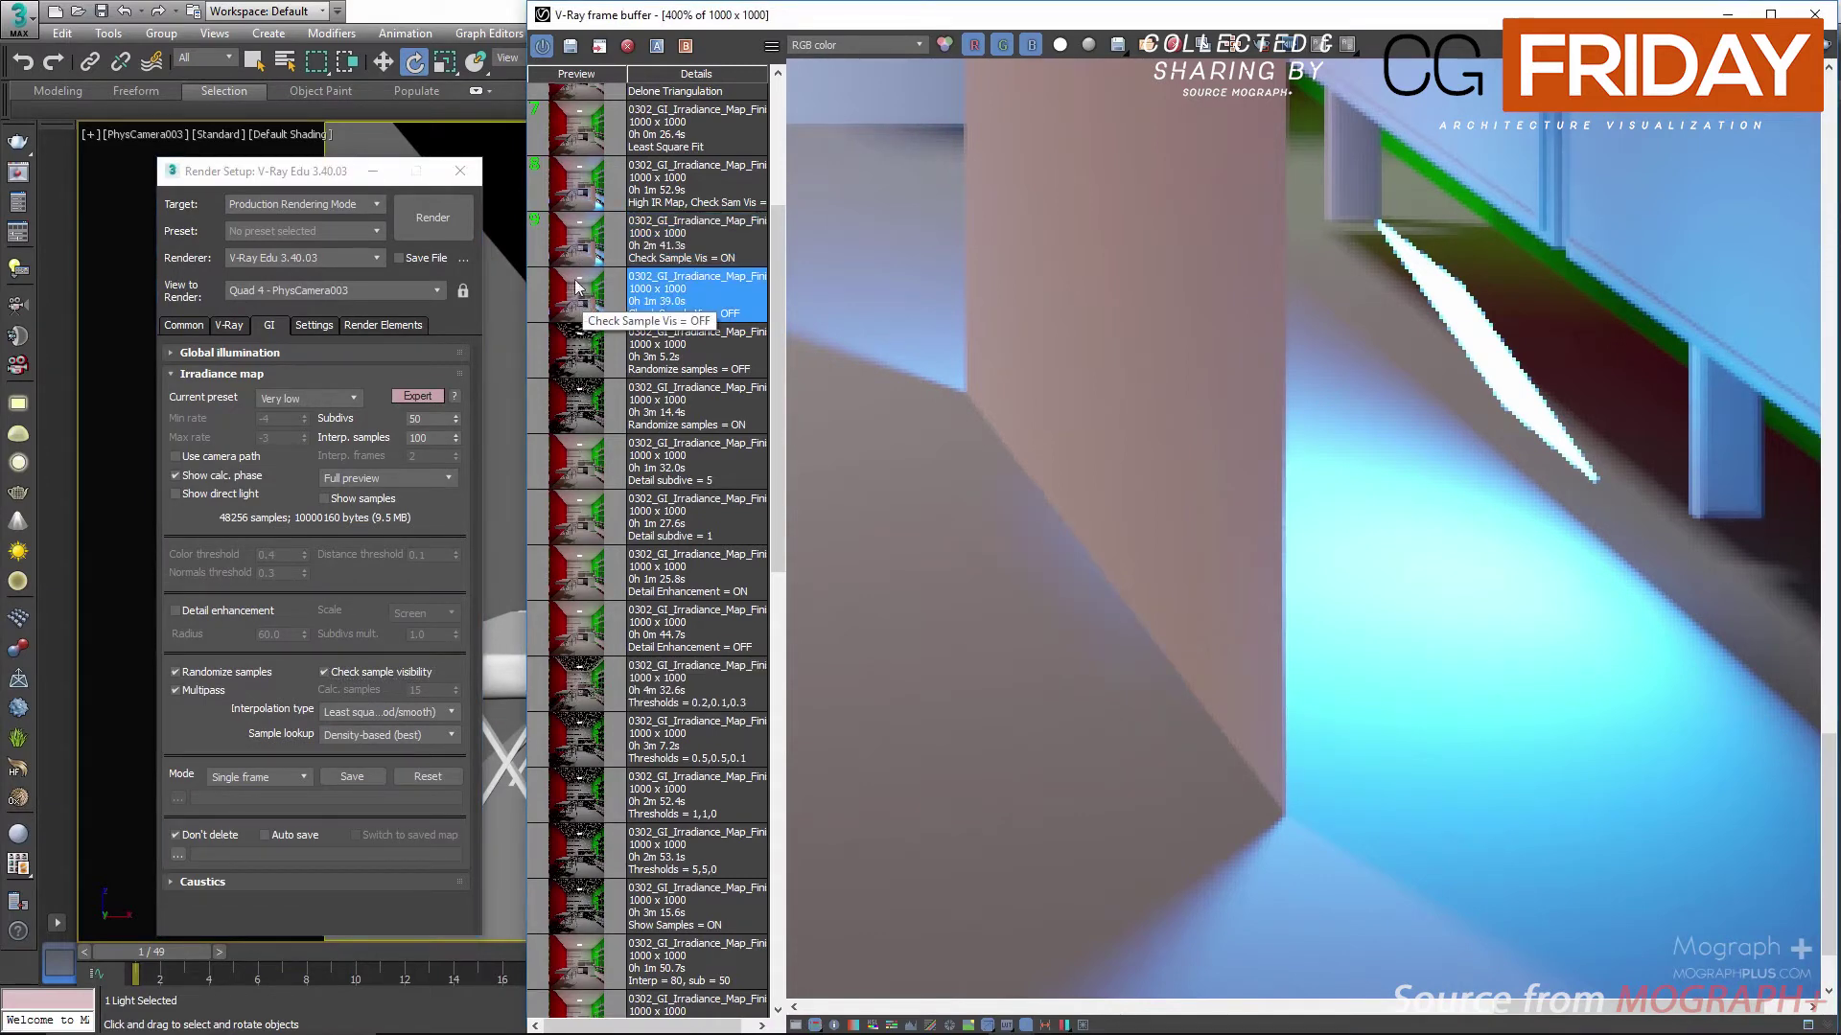
click(572, 250)
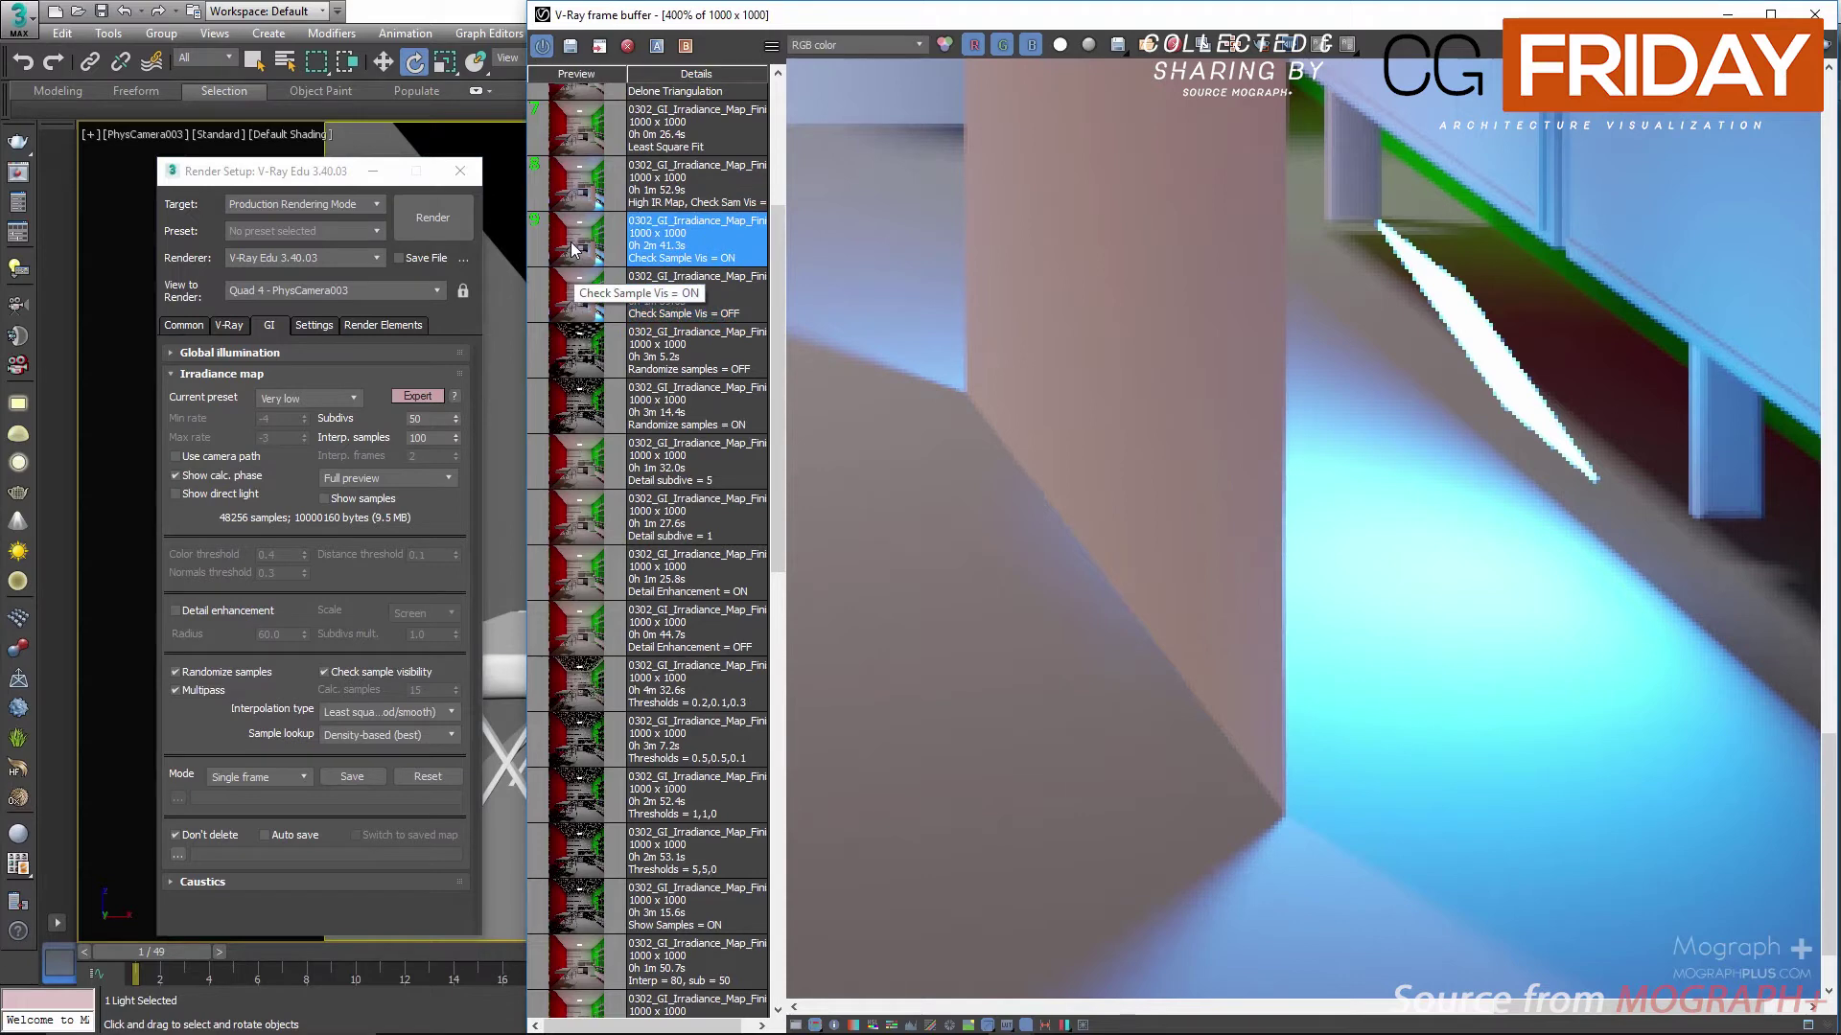
click(572, 302)
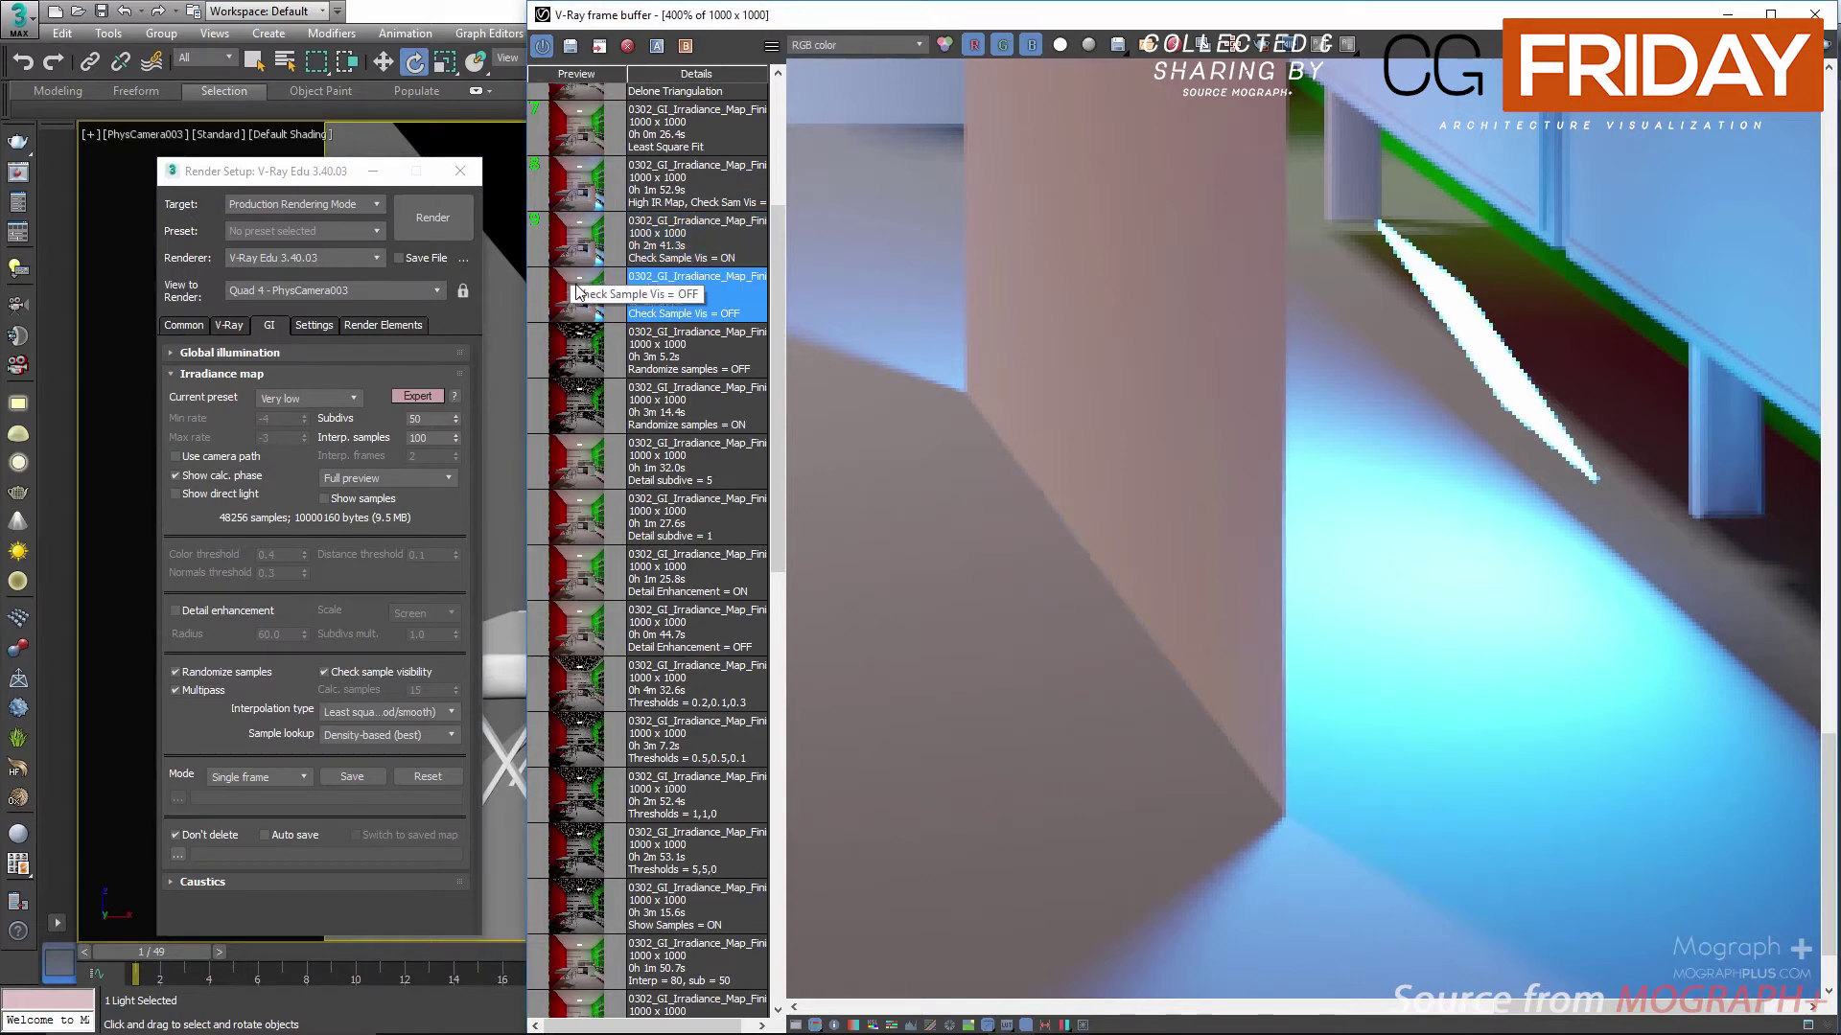
click(579, 241)
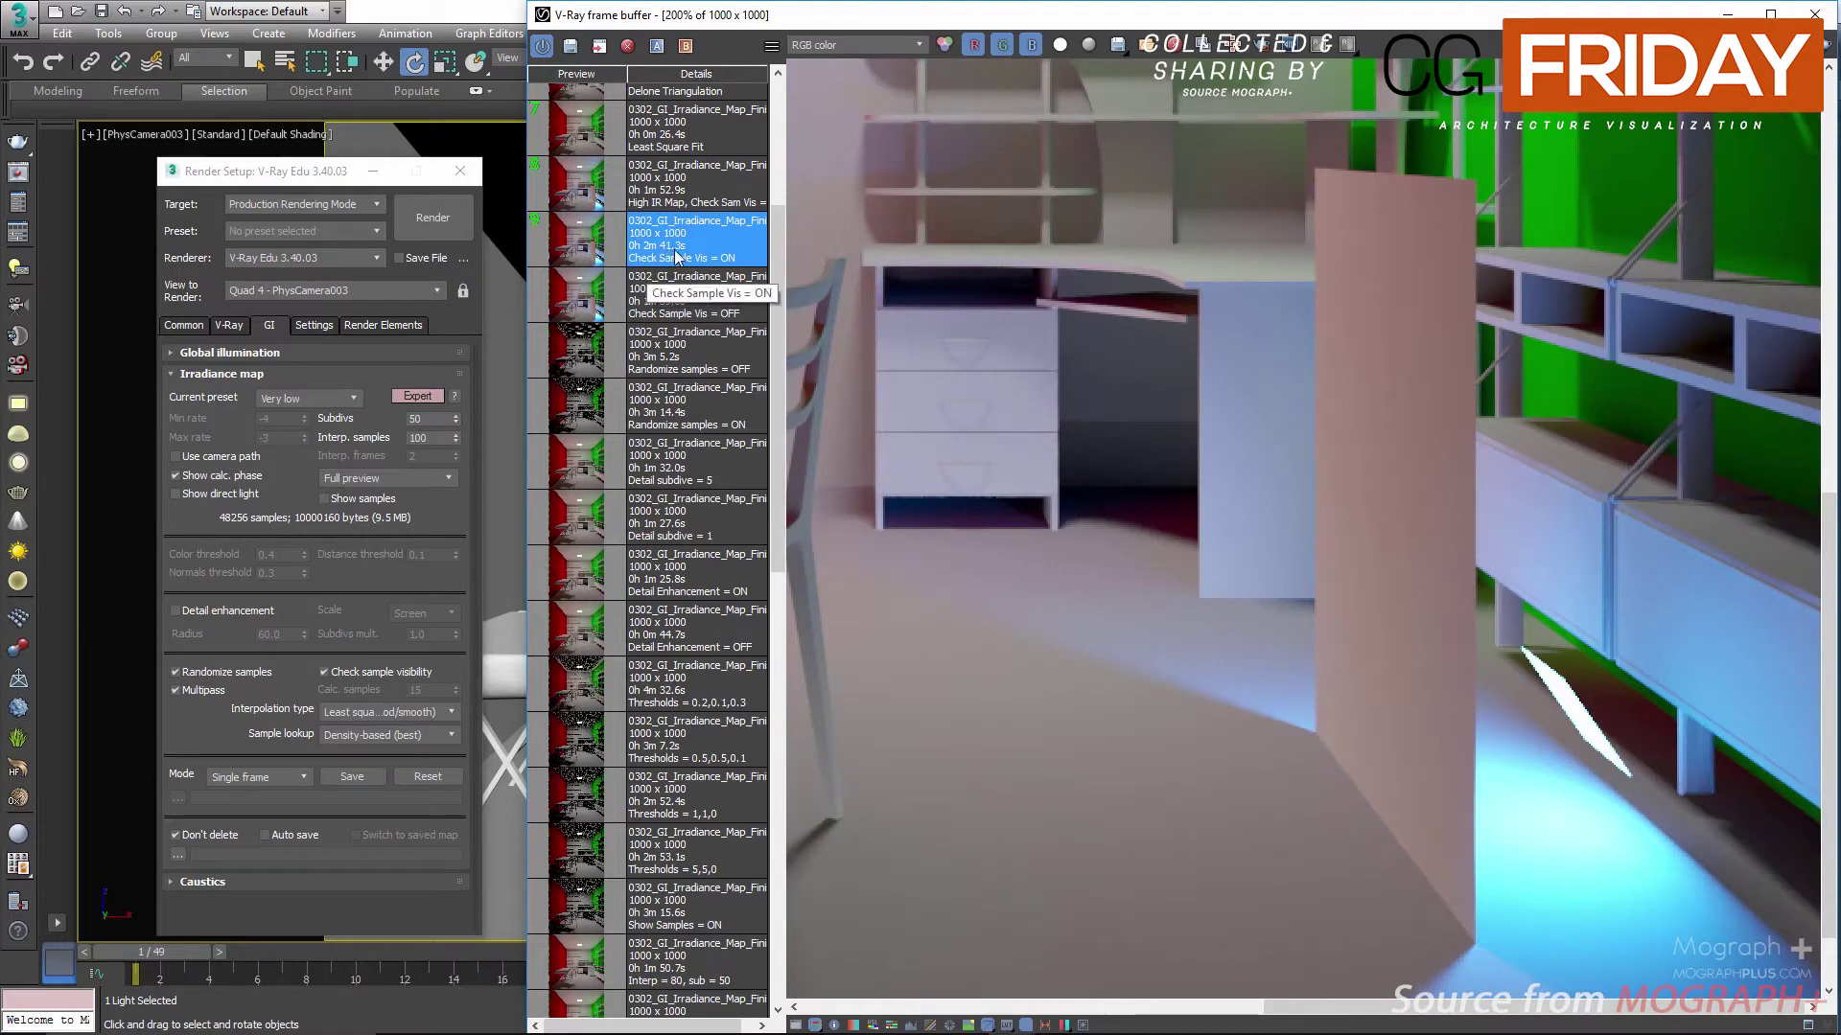
click(645, 317)
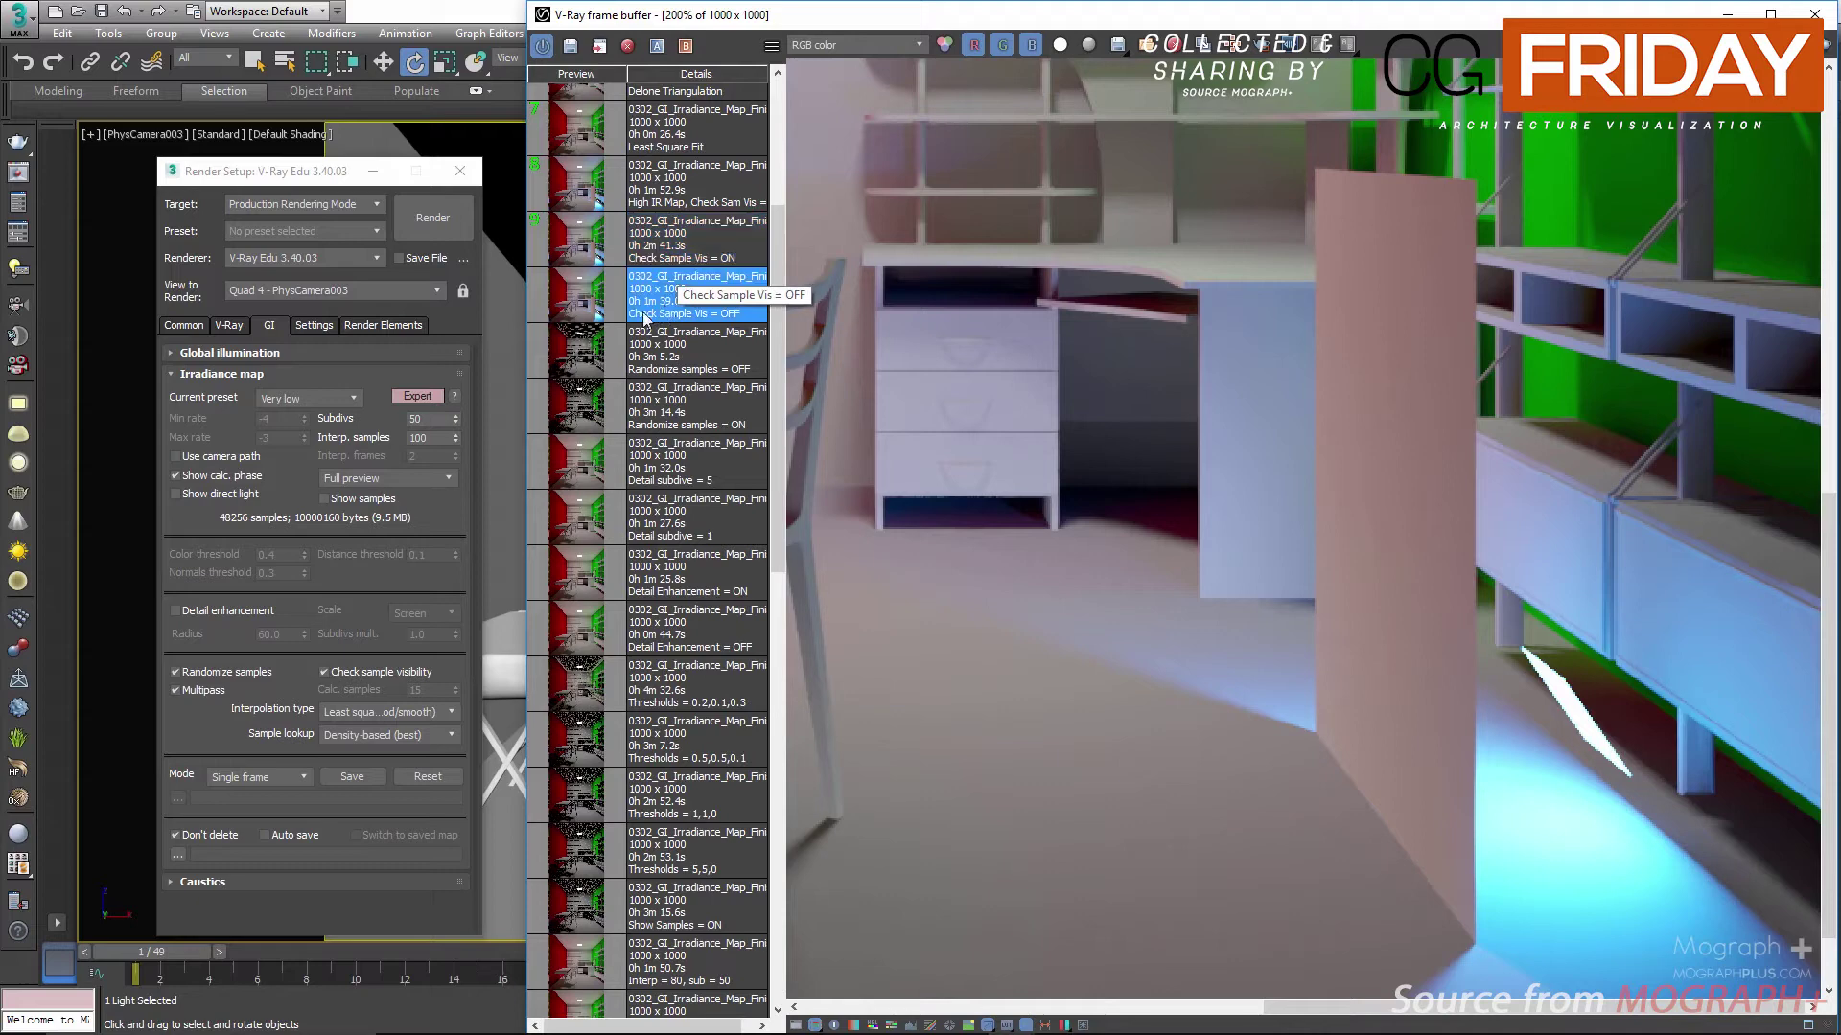
click(595, 249)
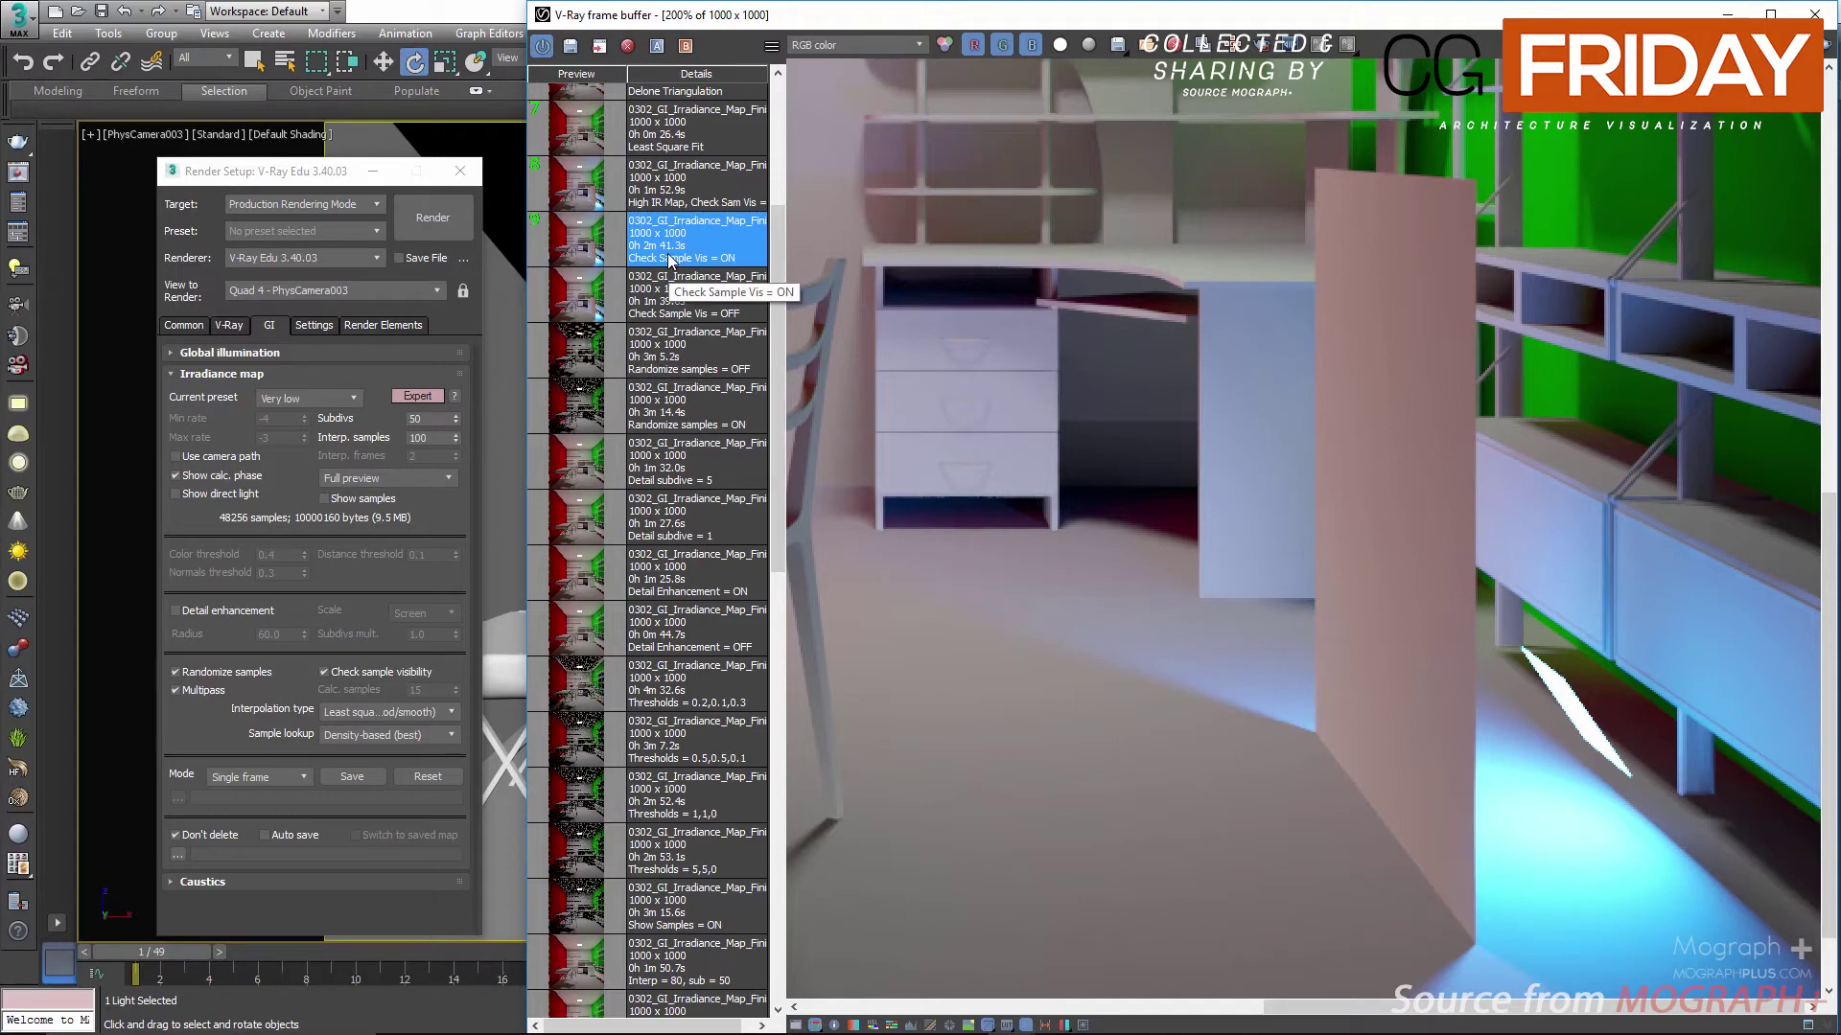
Step: Load the V-Ray settings of the "Check Sample Vis = ON" render and set the irradiance map to Custom, Min rate -3, Max rate 0
right_click(716, 242)
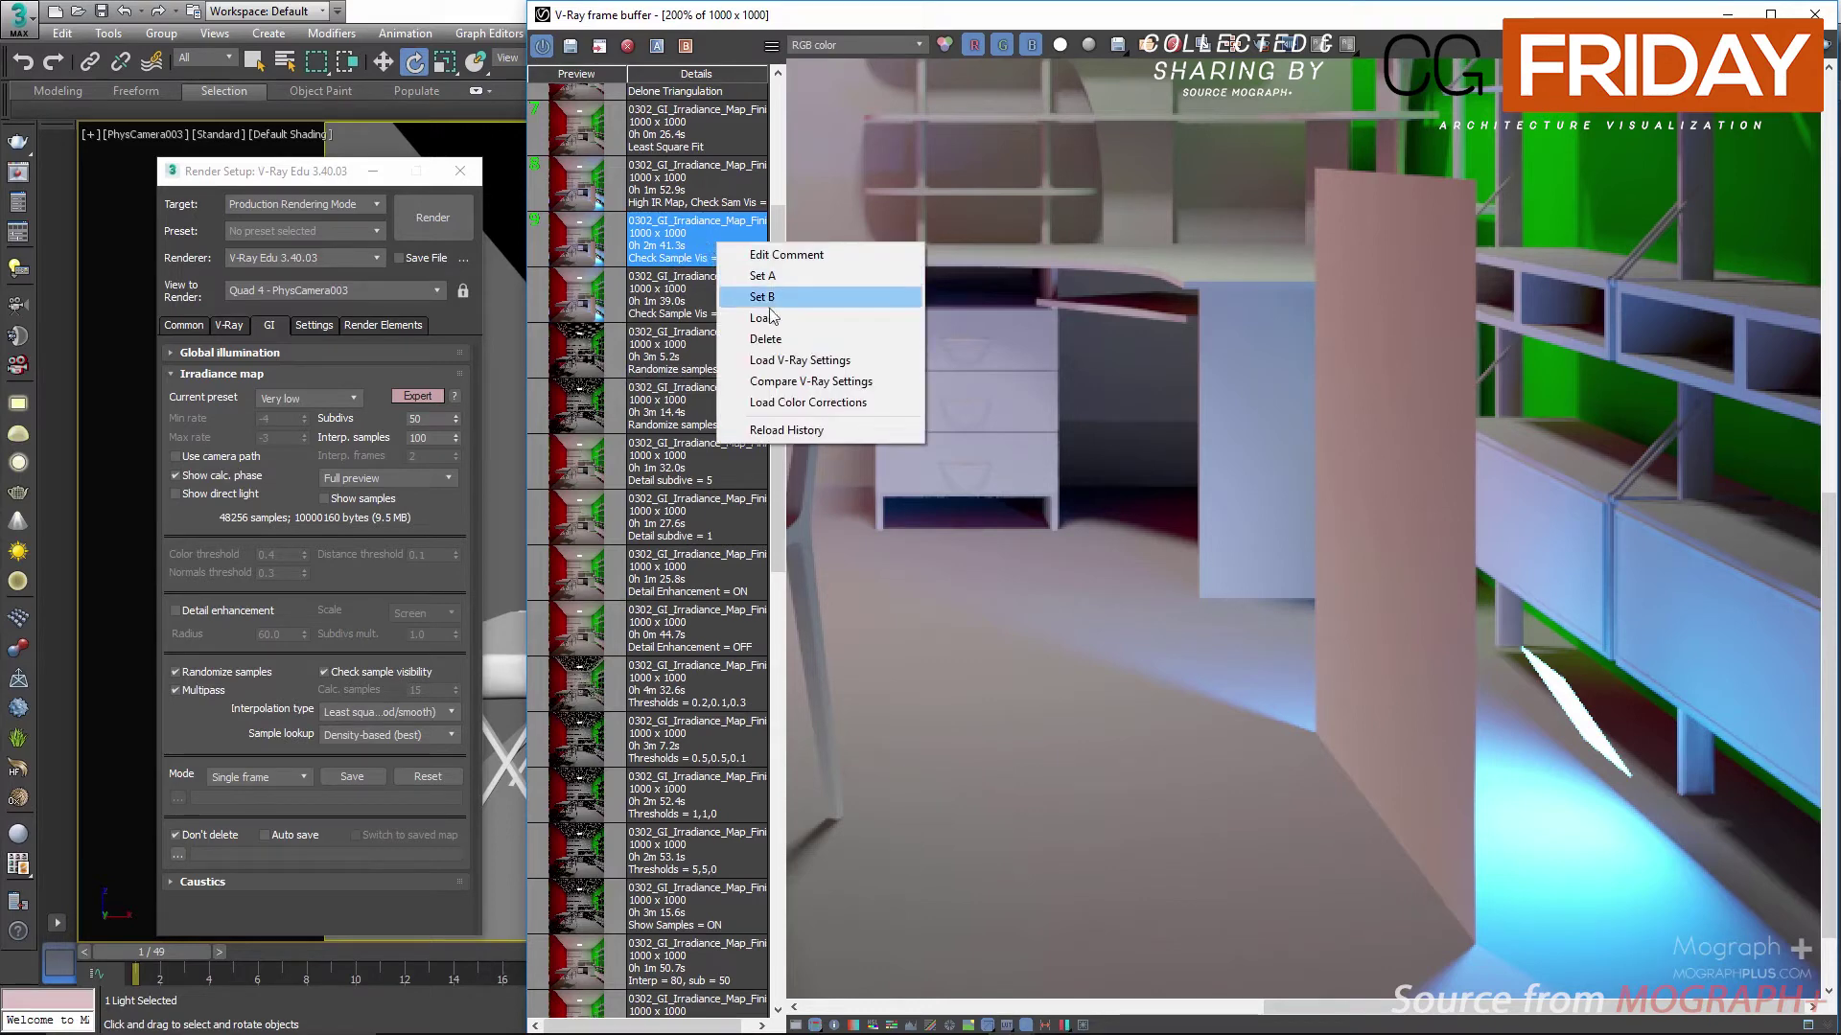
click(804, 360)
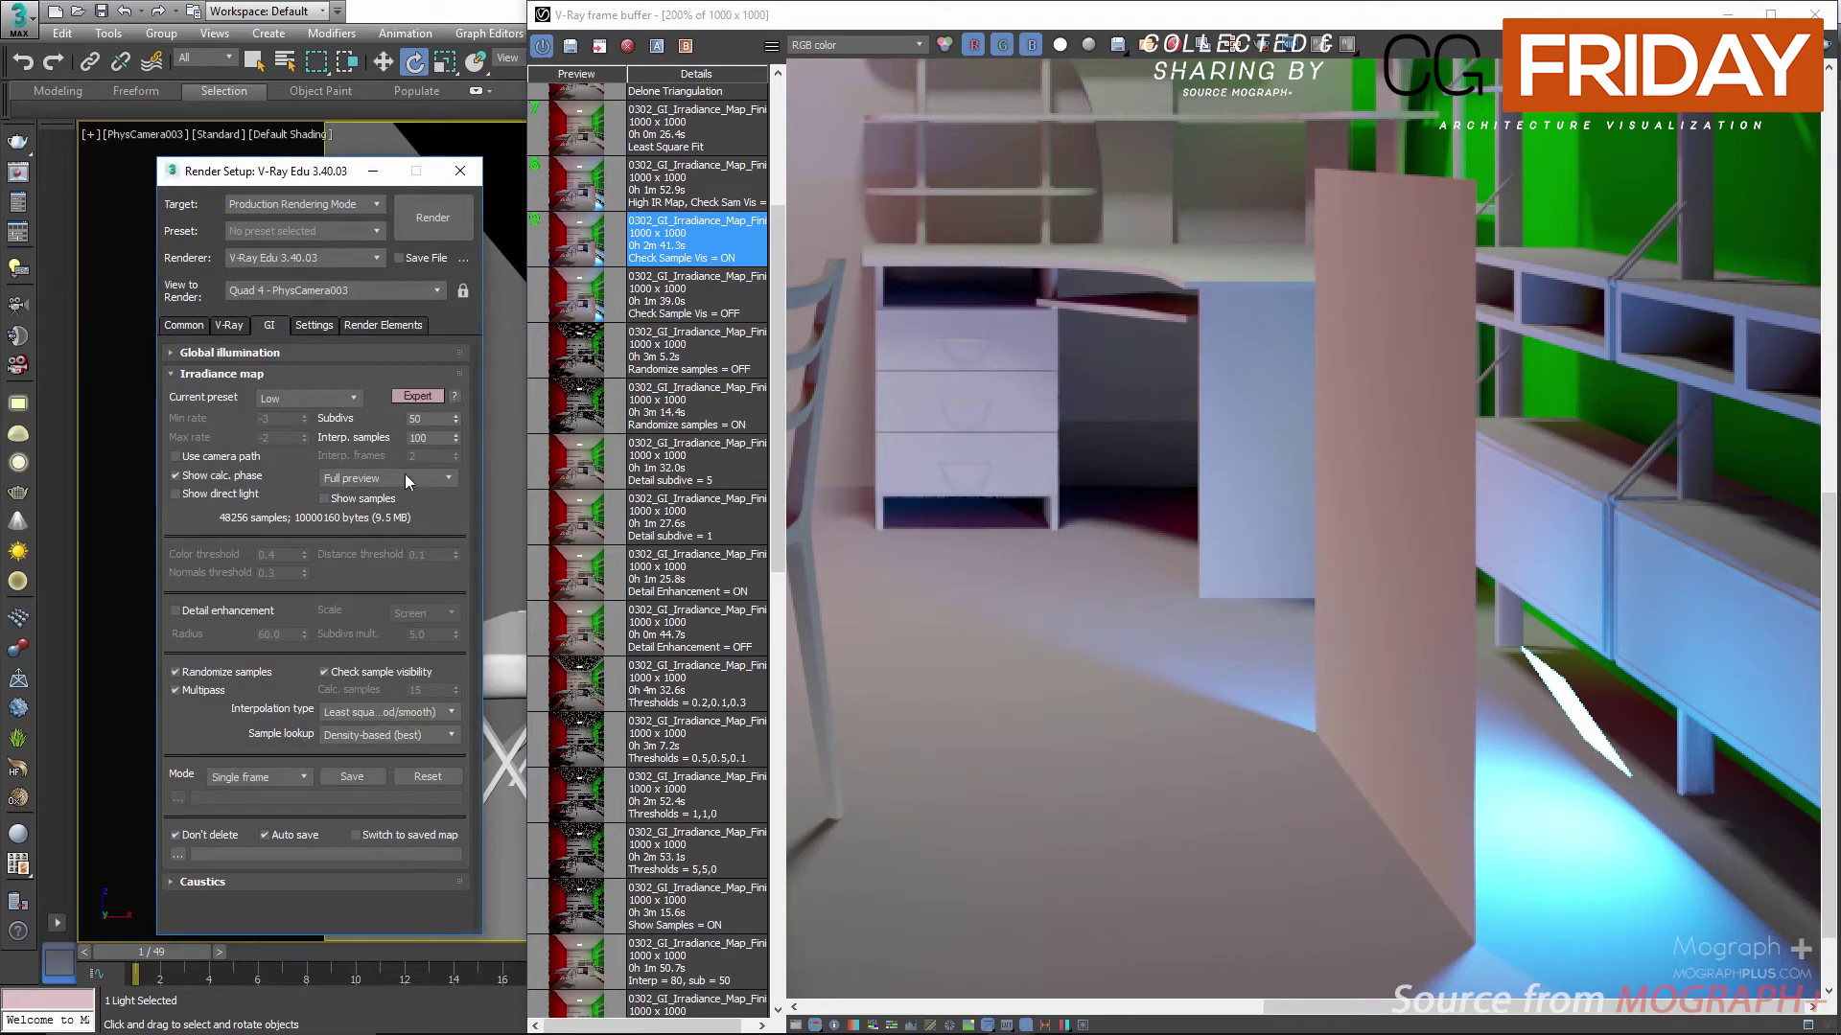
click(319, 399)
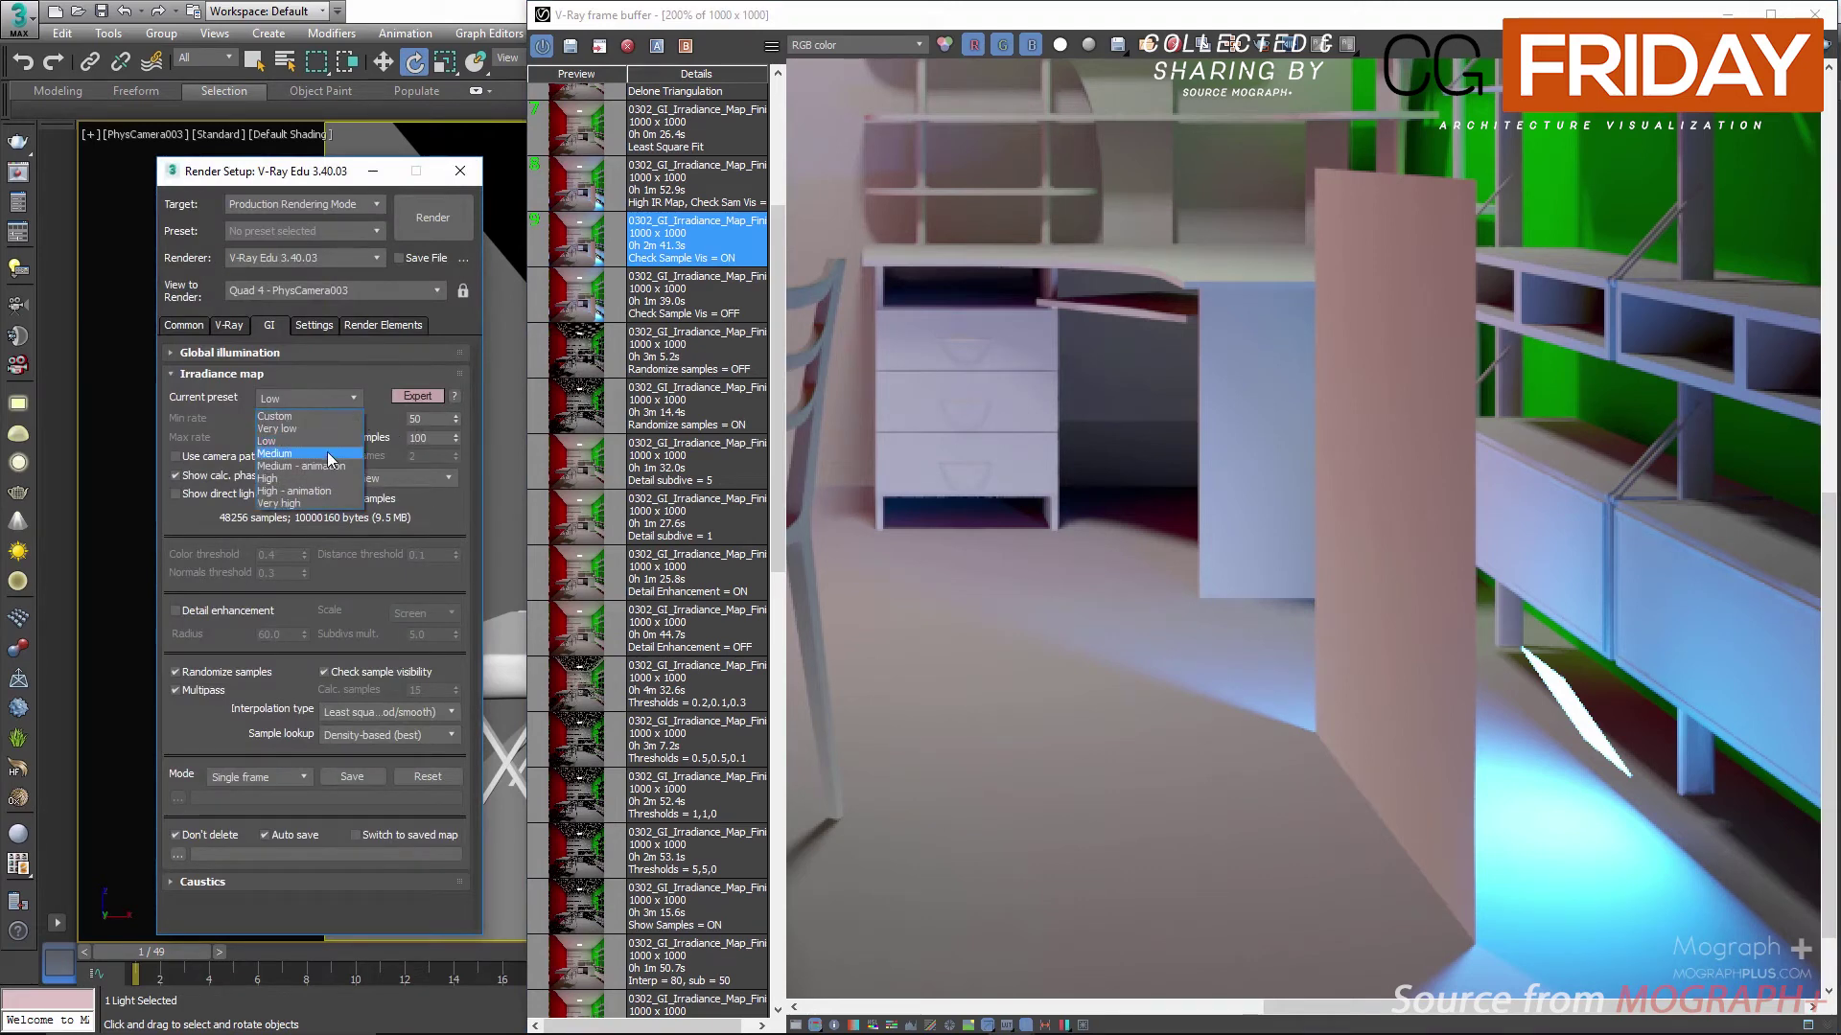
click(331, 462)
click(334, 400)
click(322, 412)
double_click(271, 438)
text(0)
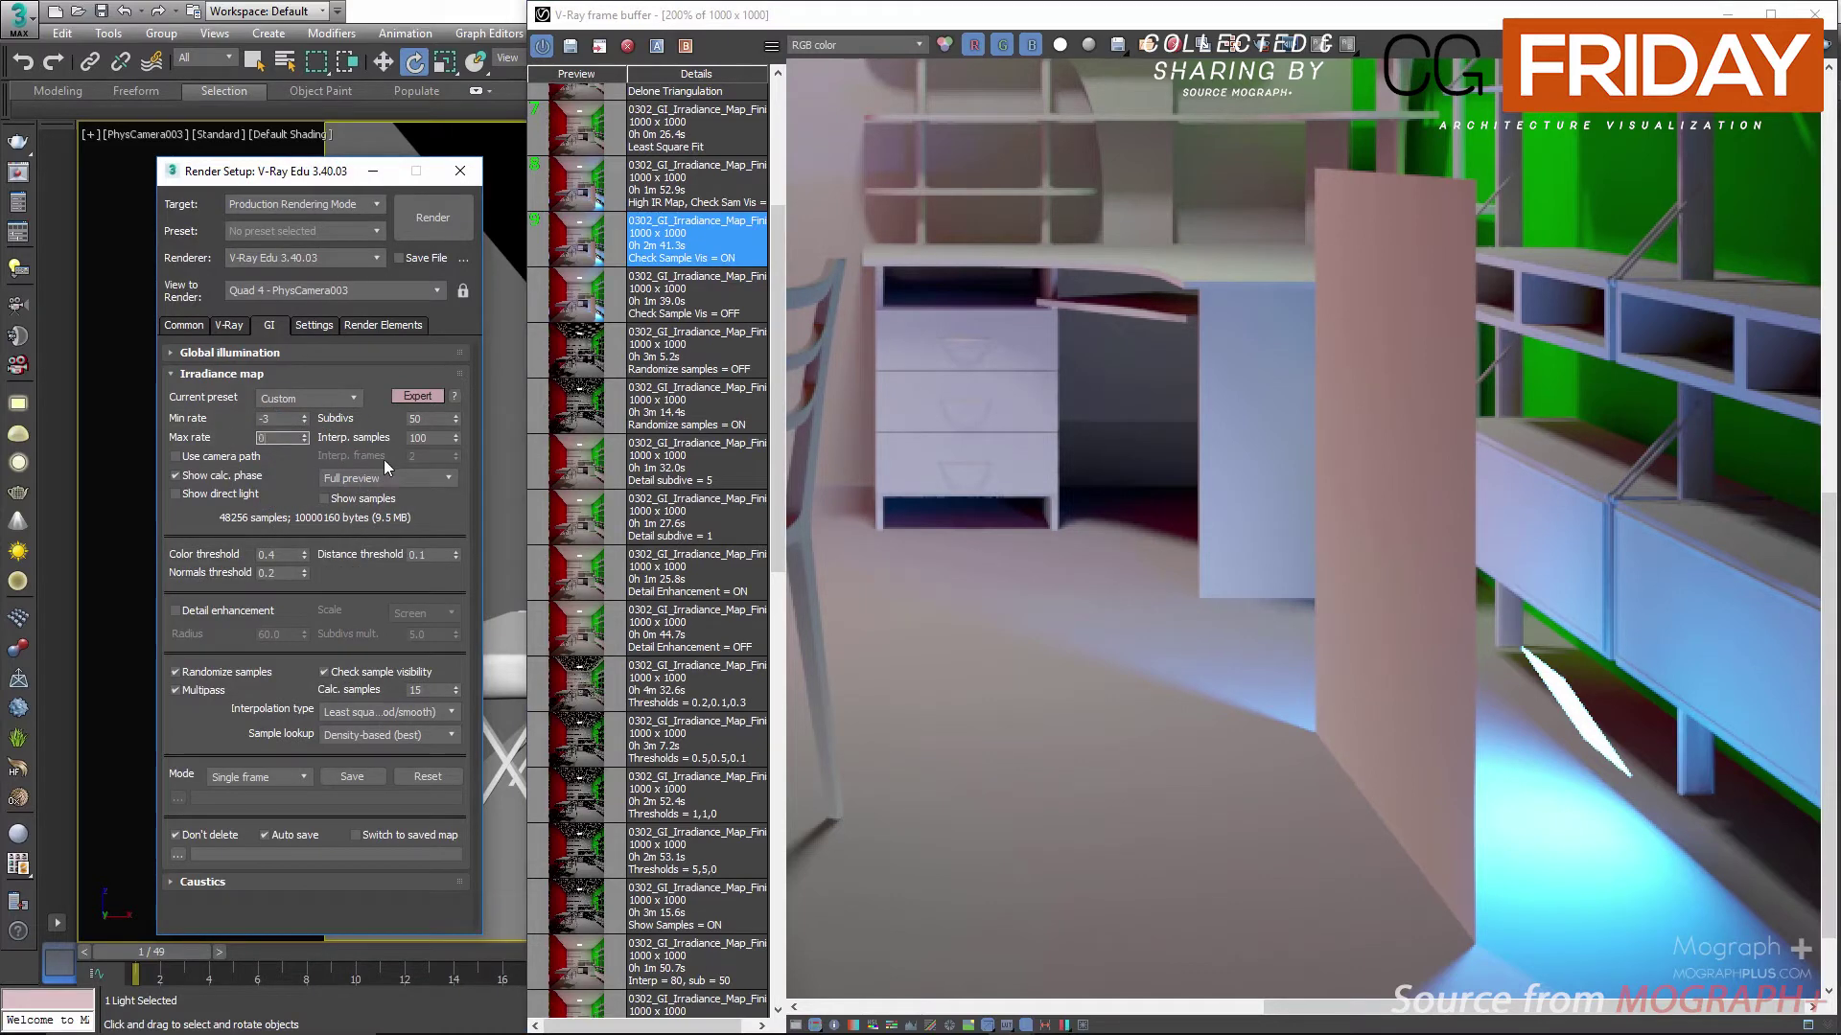
Step: Set the irradiance map's Interp. samples to 20 and disable Check sample visibility
double_click(426, 438)
text(20)
key(Return)
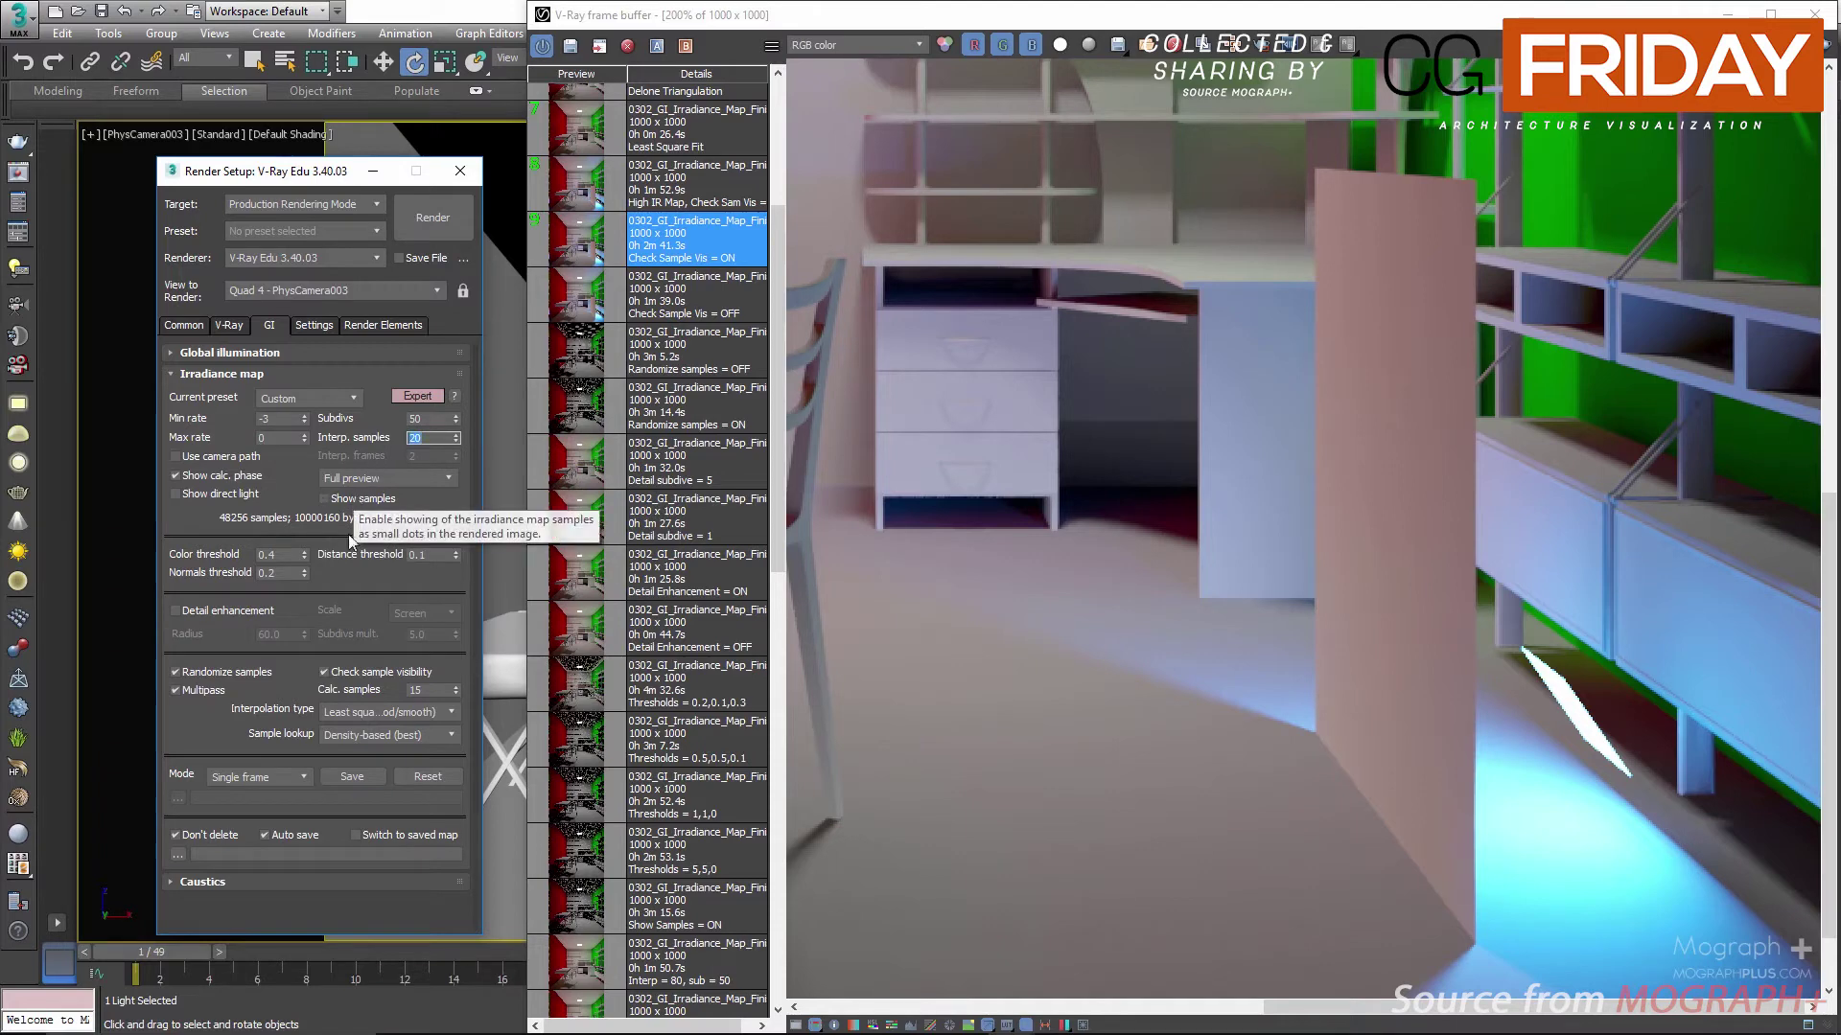
click(383, 670)
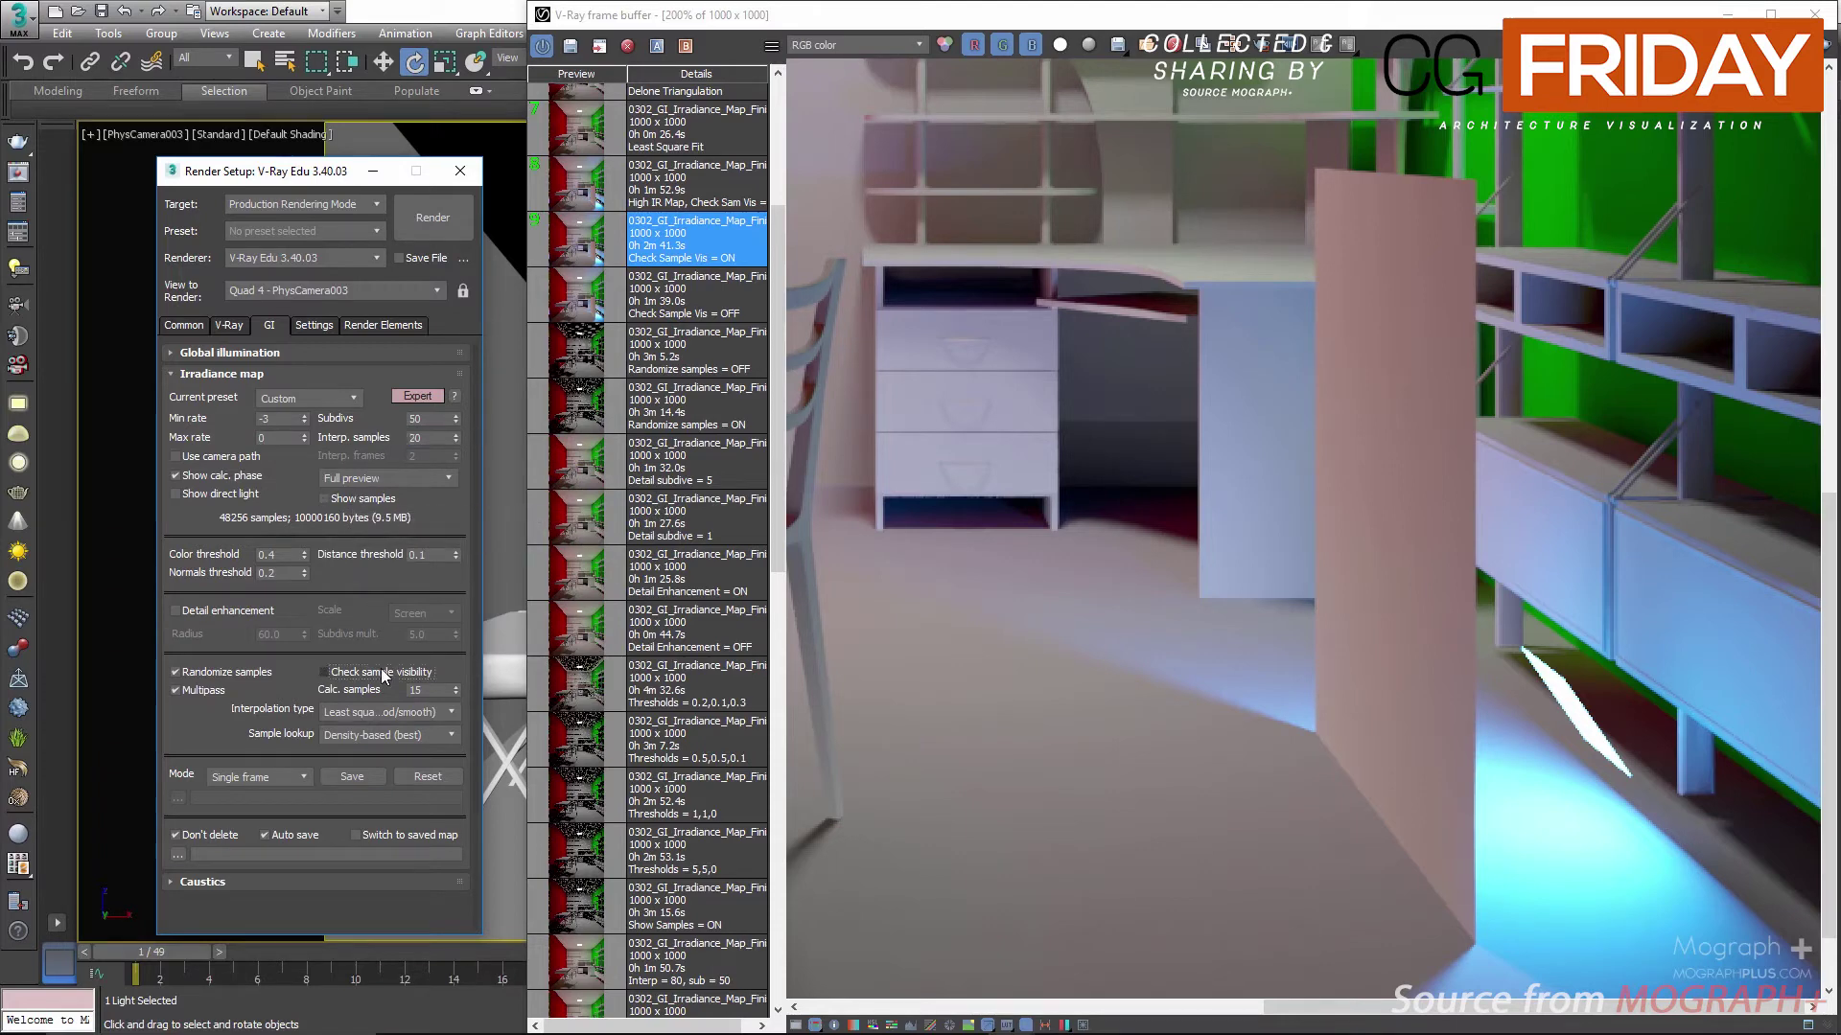
Step: View the saved "High IR Map, Check Sam Vis = OFF" render in full, and close the frame buffer
click(583, 195)
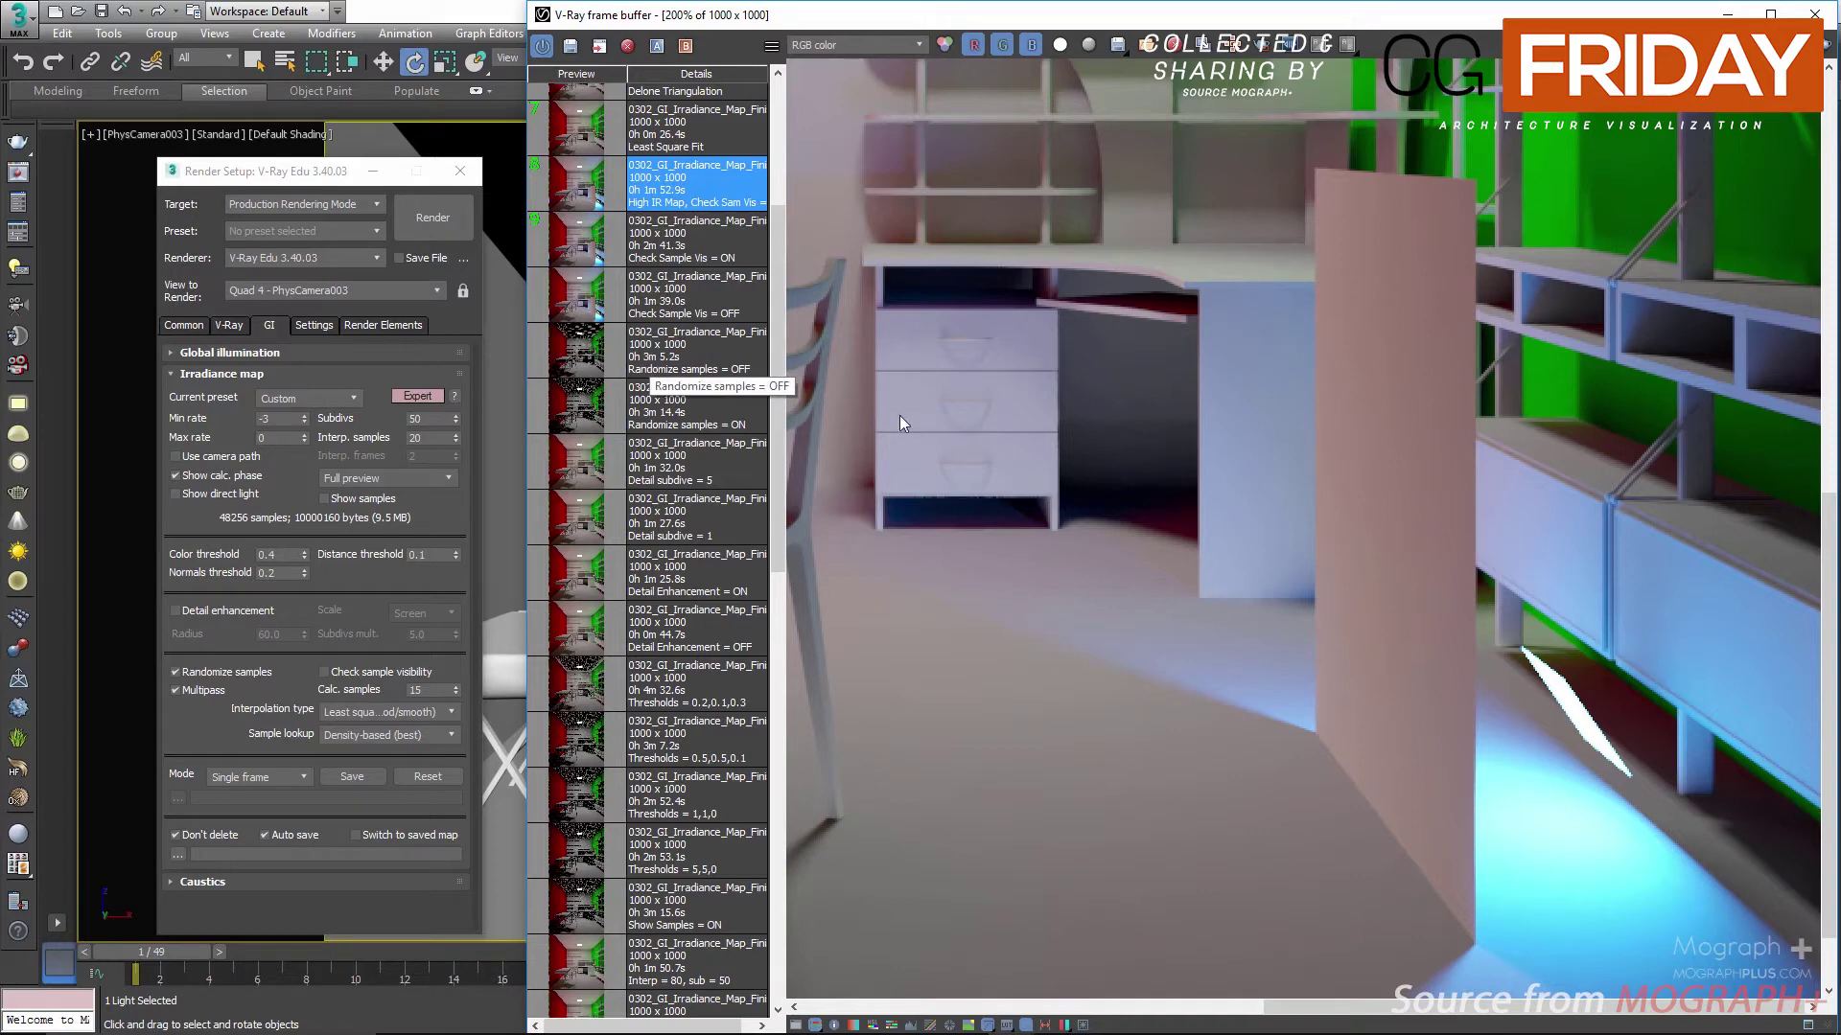
scroll(1246, 587, down, 3)
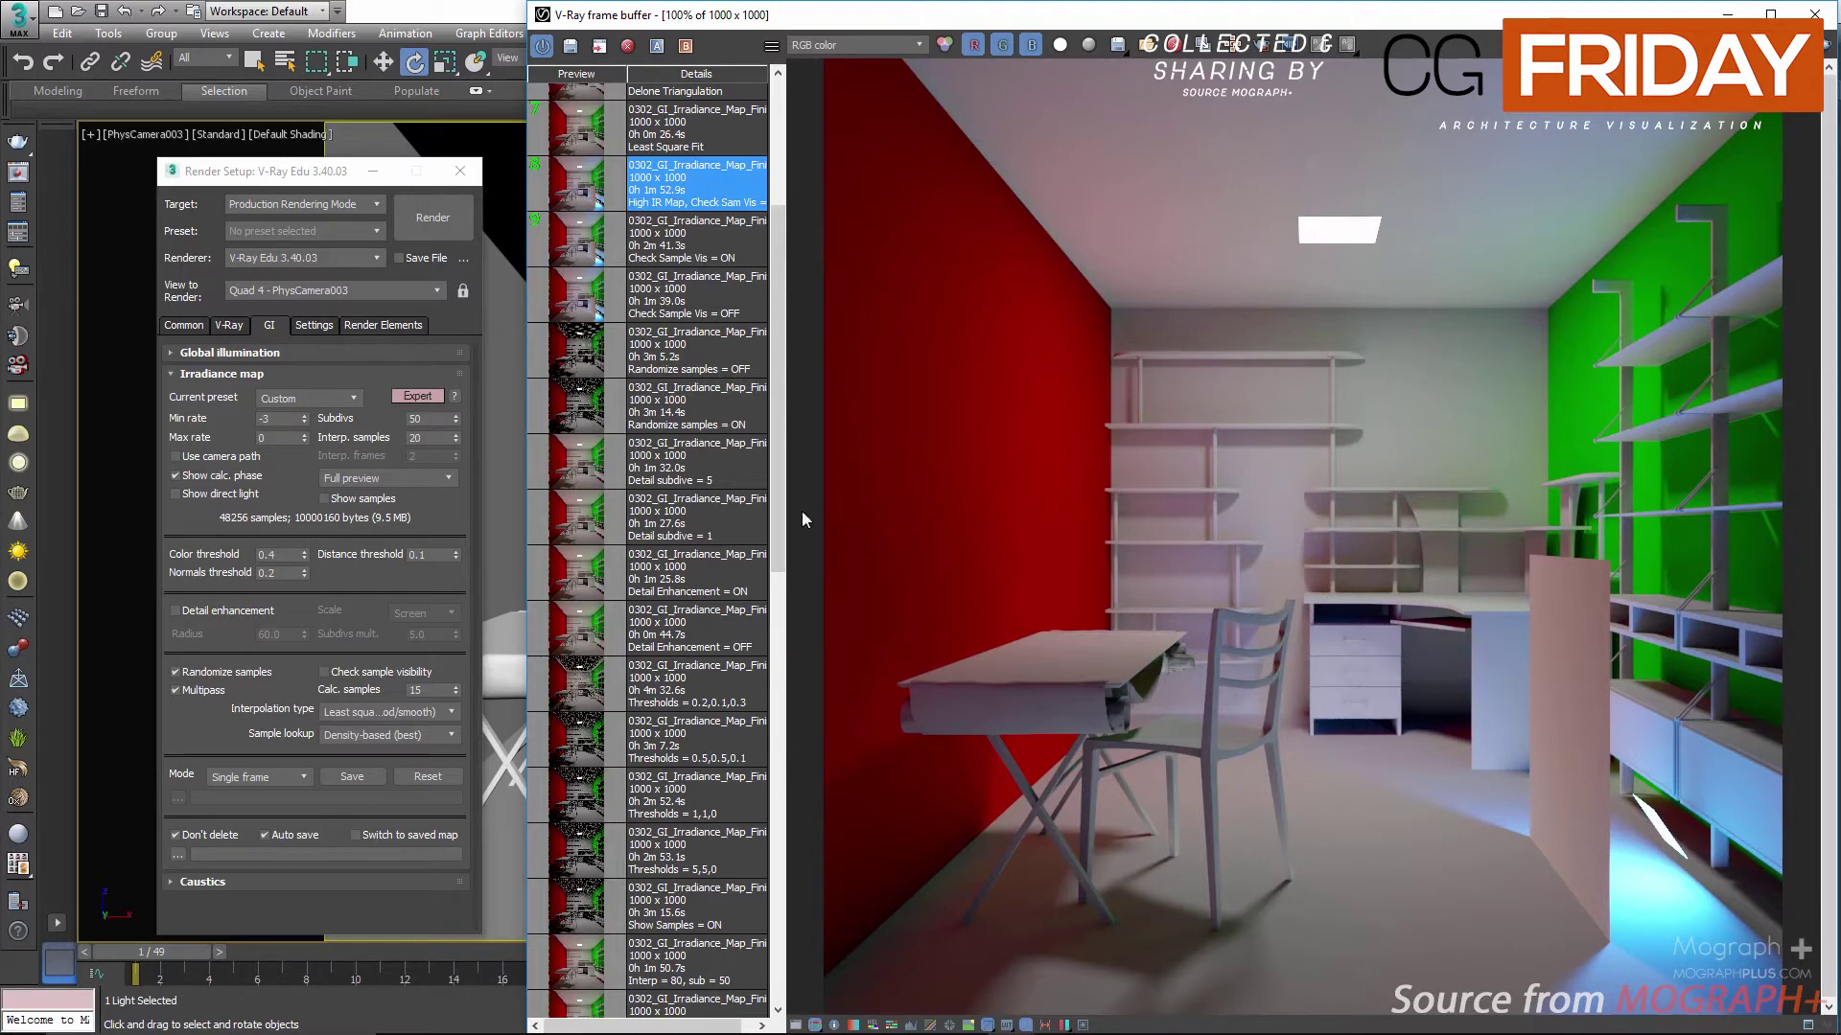
click(1815, 15)
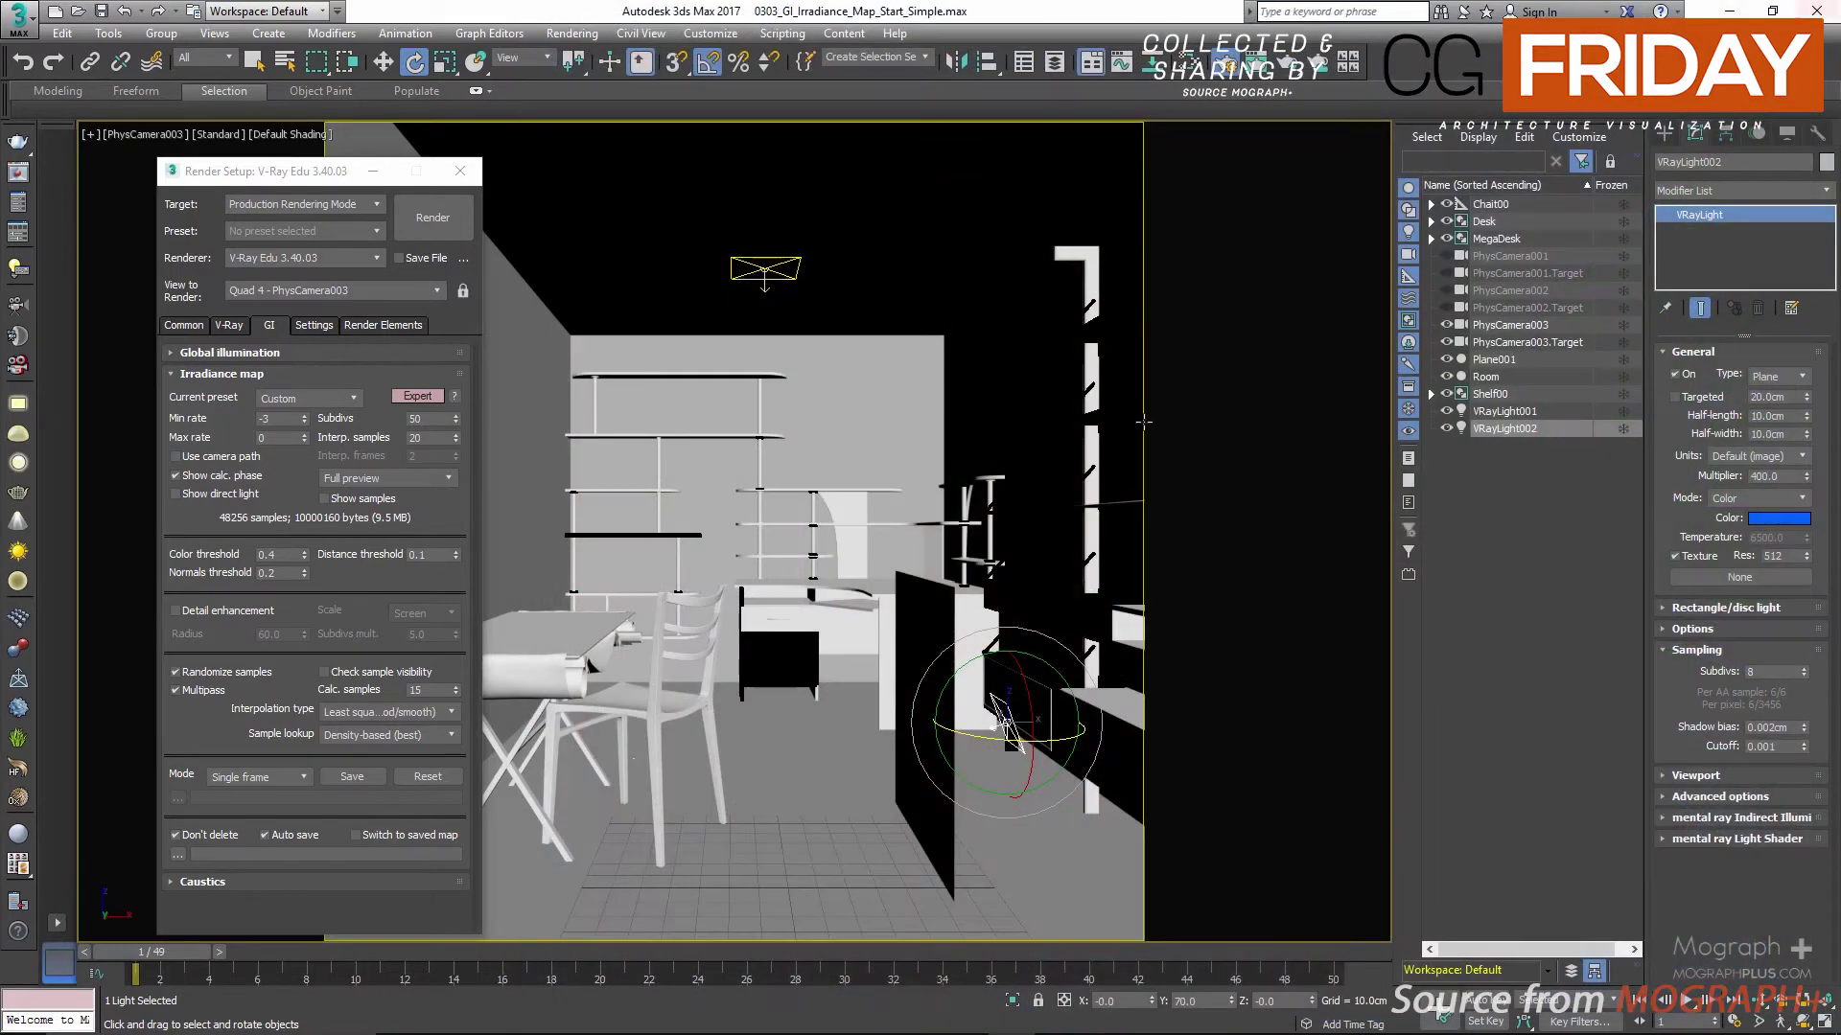
Step: Delete the partition Plane001 and the blue light VRayLight002 from the scene
key(Delete)
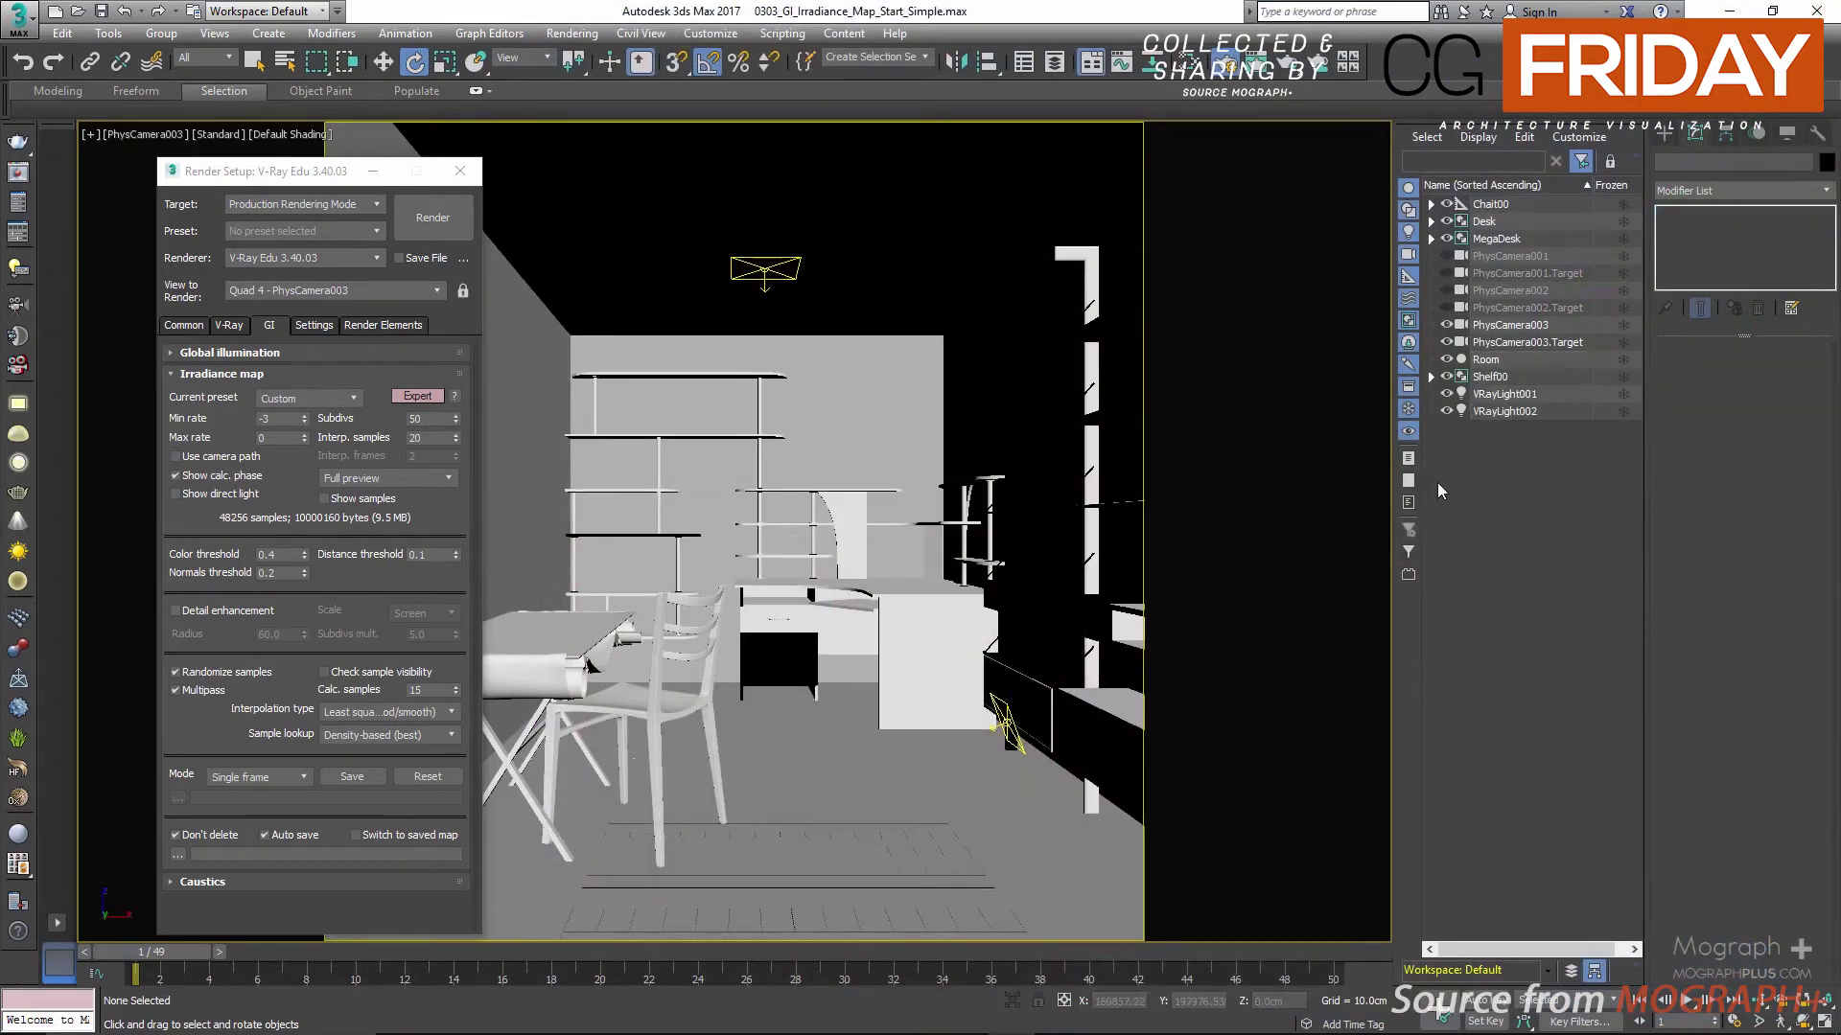
click(1510, 412)
key(Delete)
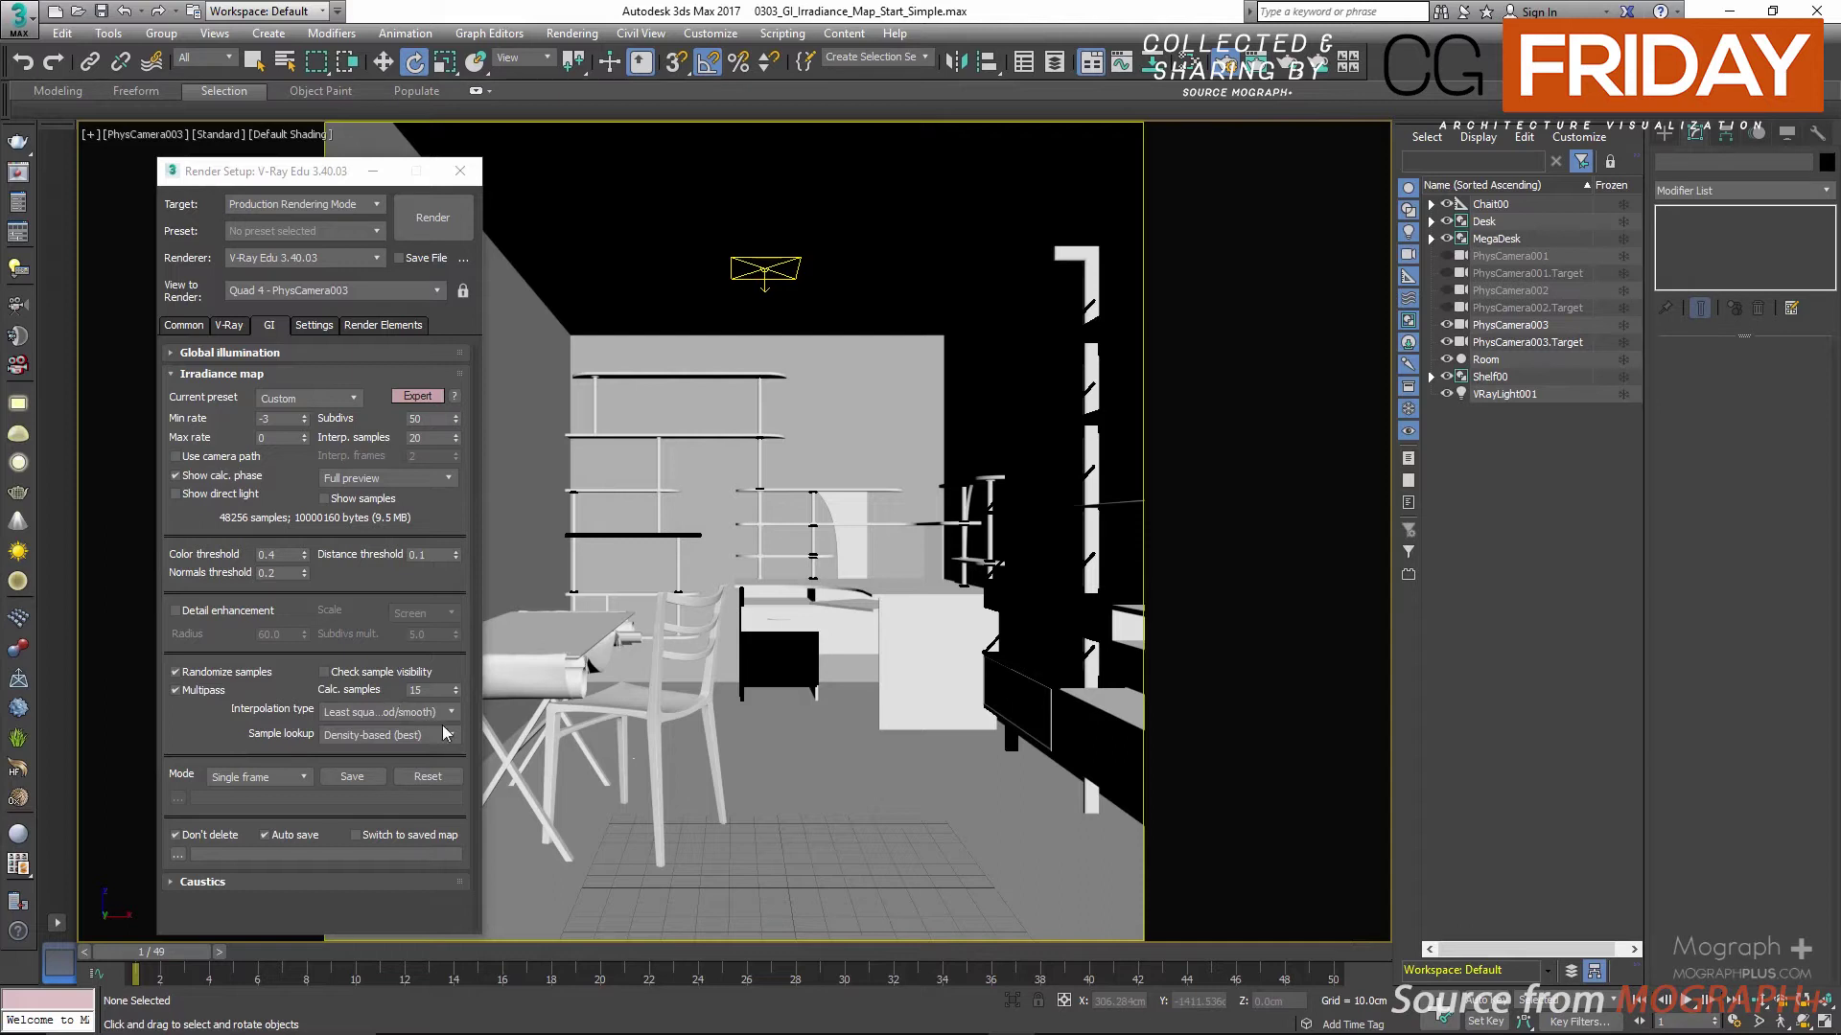
Step: Review the irradiance map's Interpolation type options, keeping Least squares fit selected
click(431, 718)
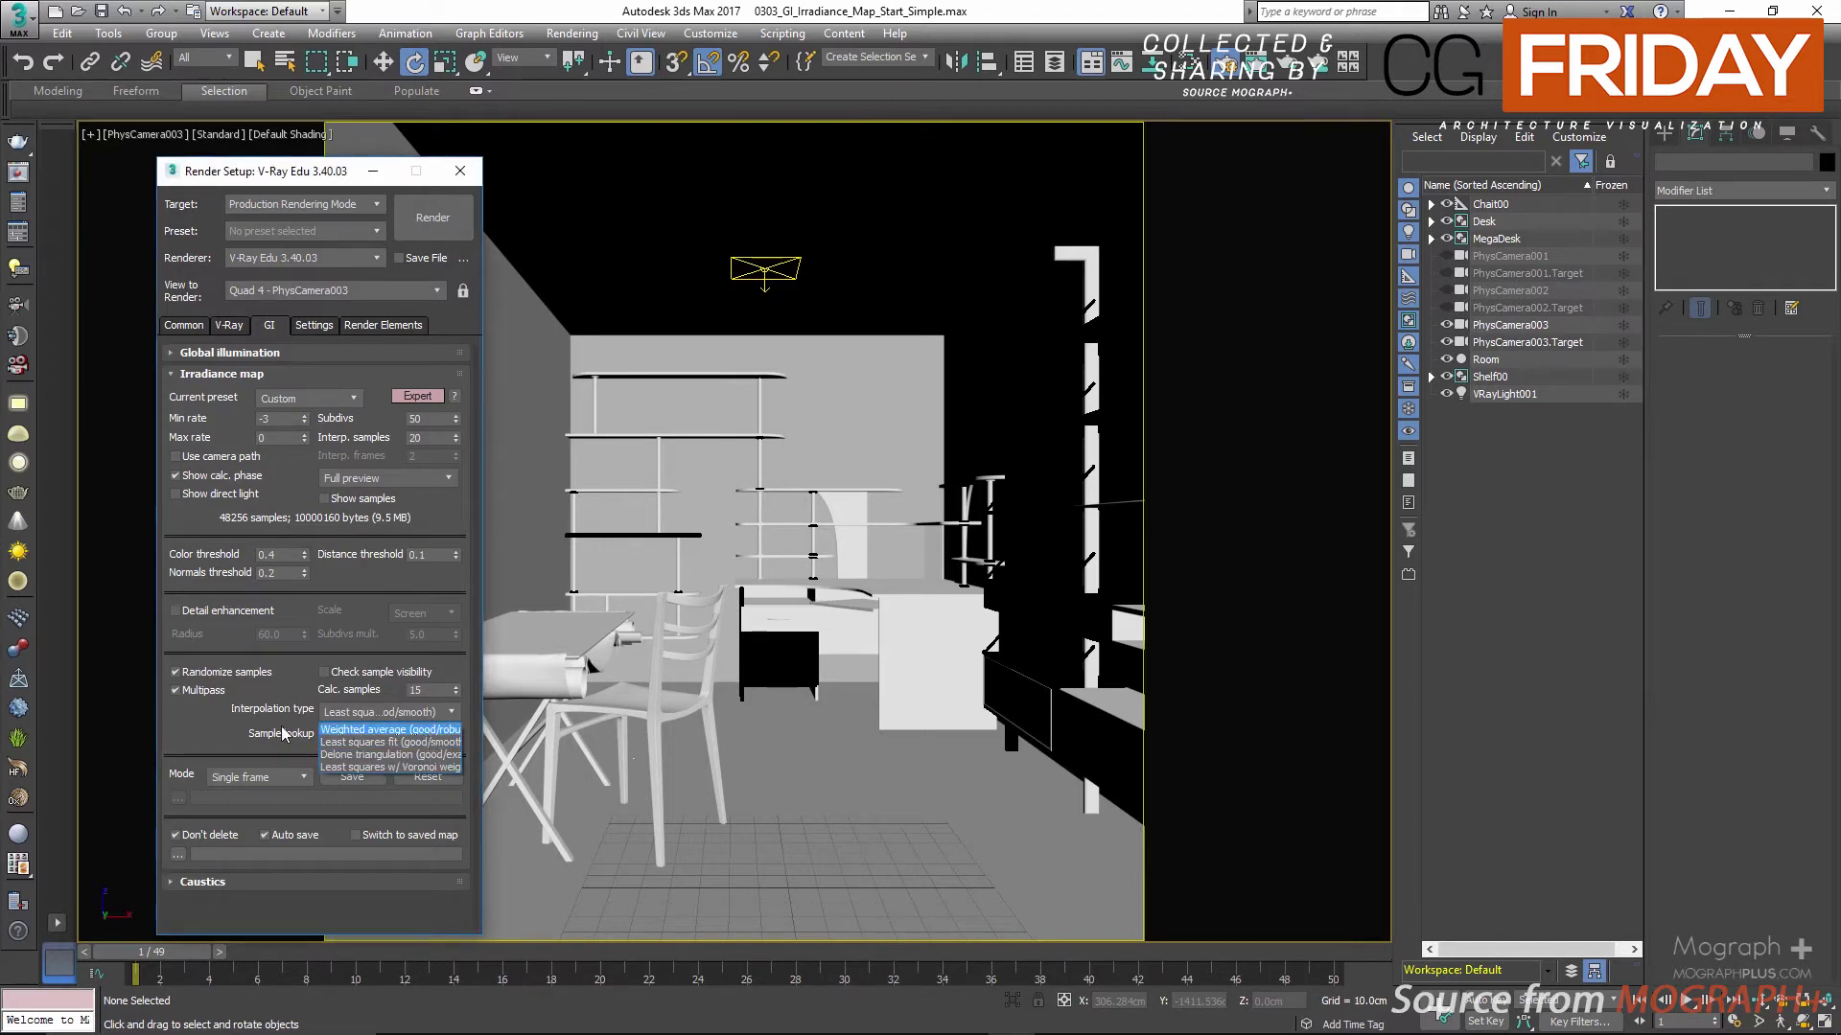
click(437, 443)
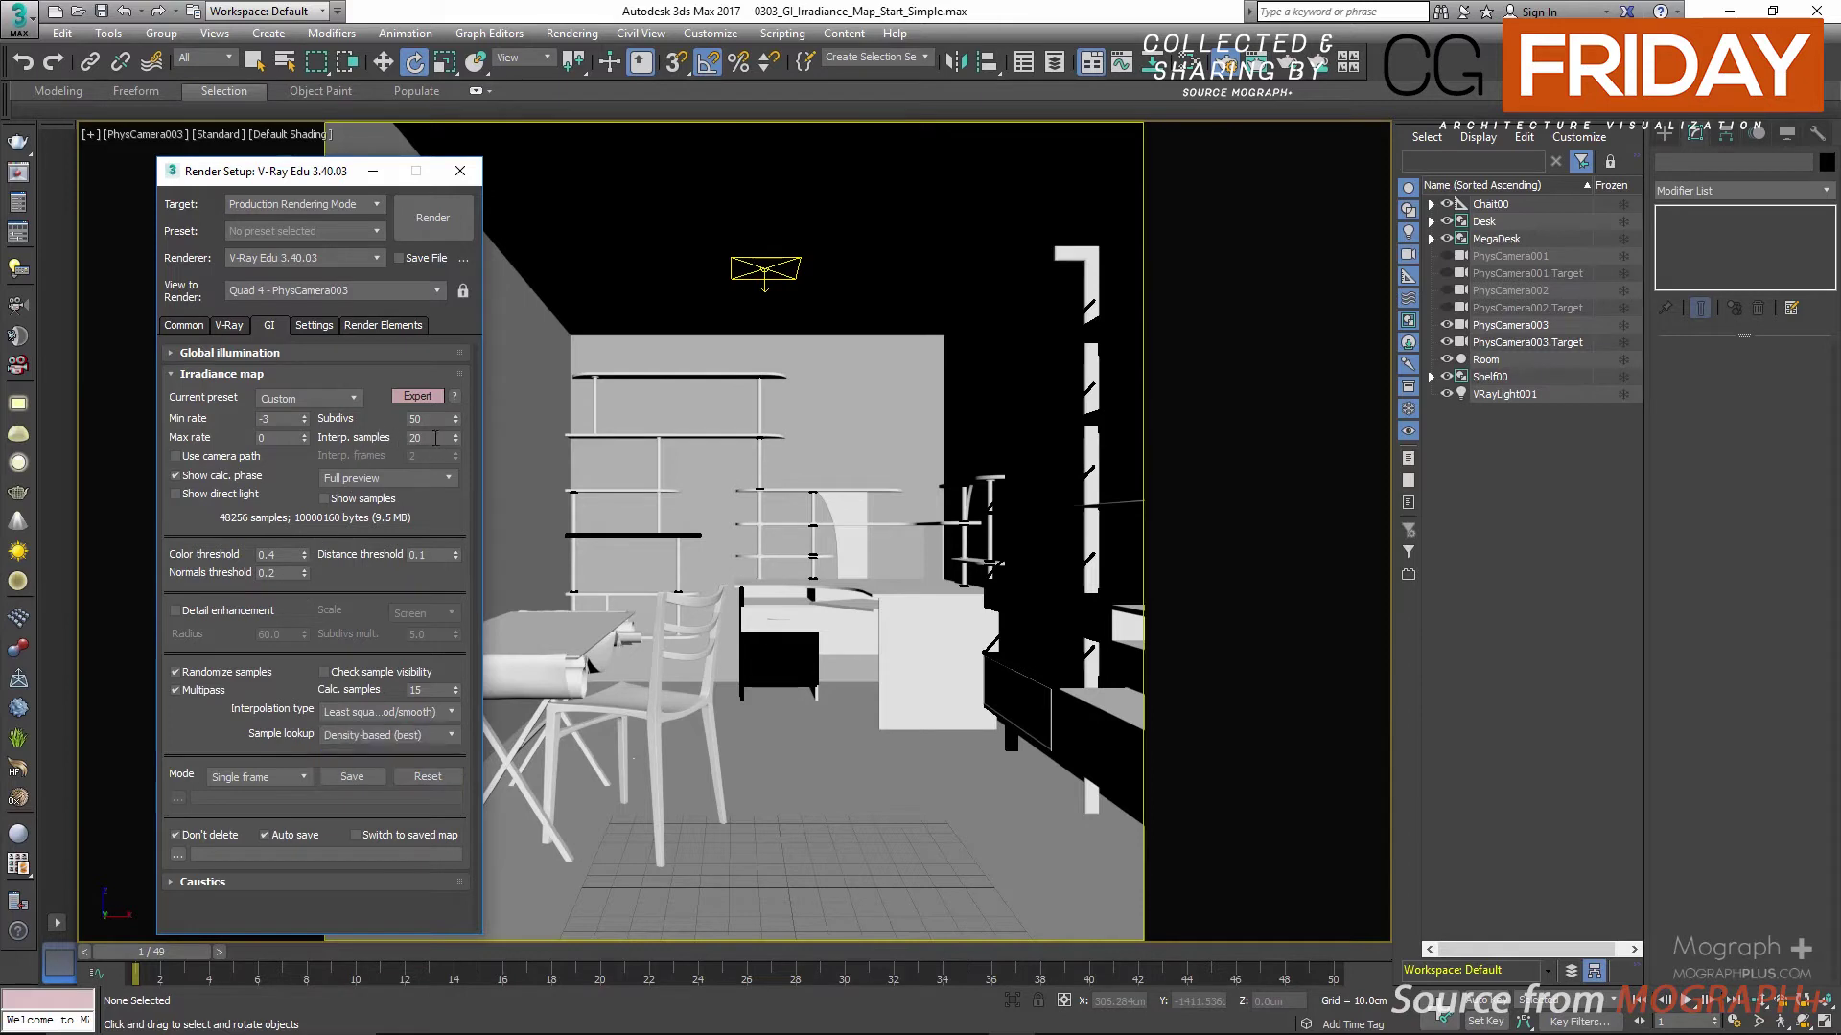
click(417, 438)
click(428, 715)
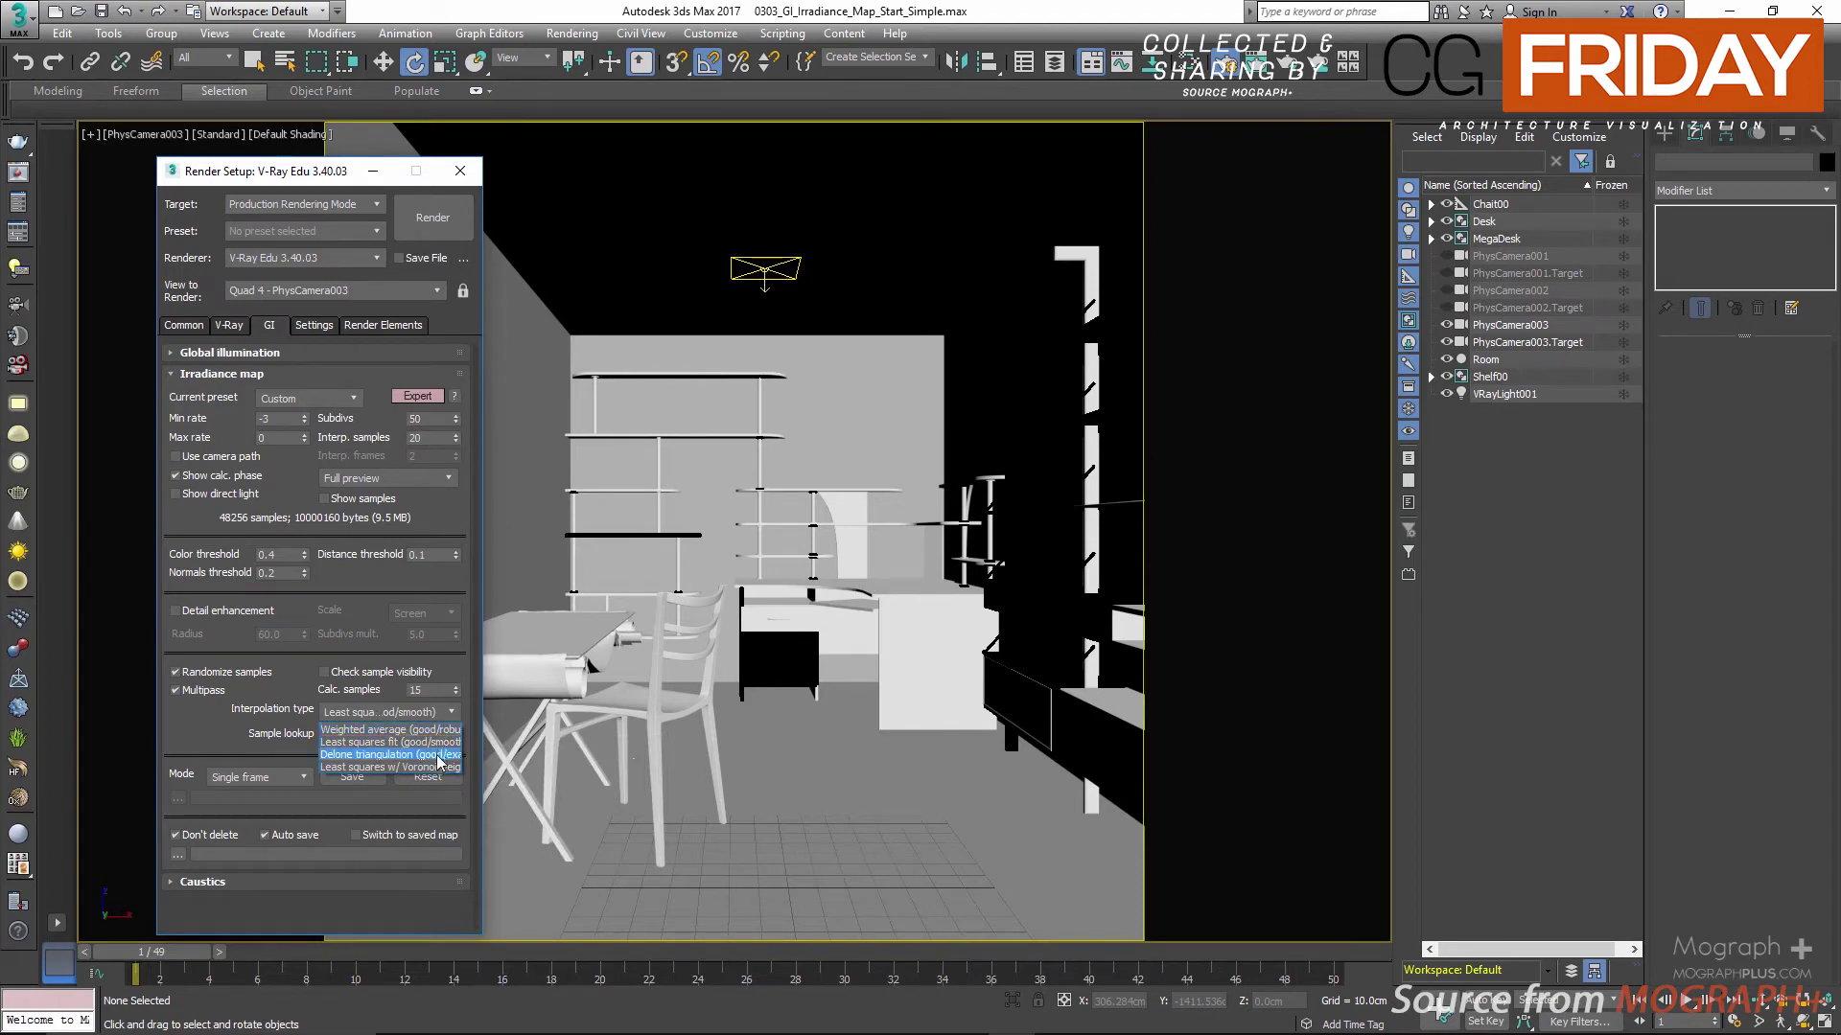
click(447, 743)
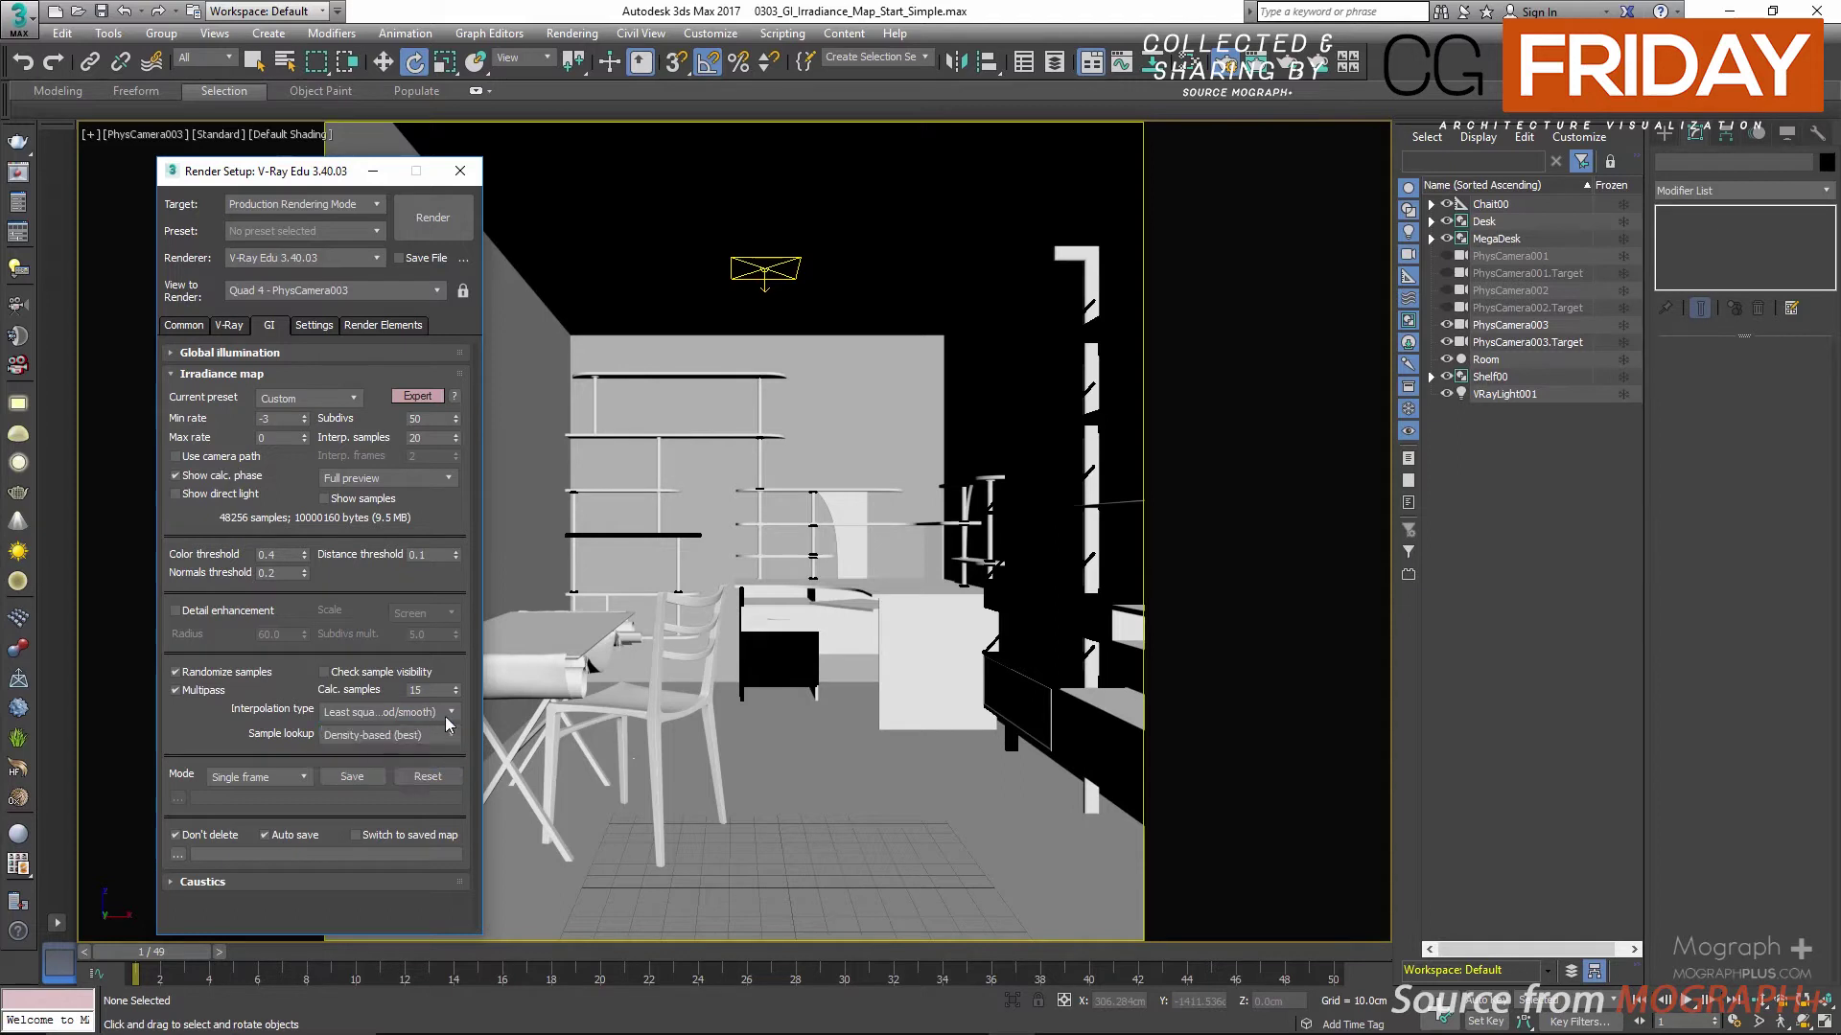
click(448, 714)
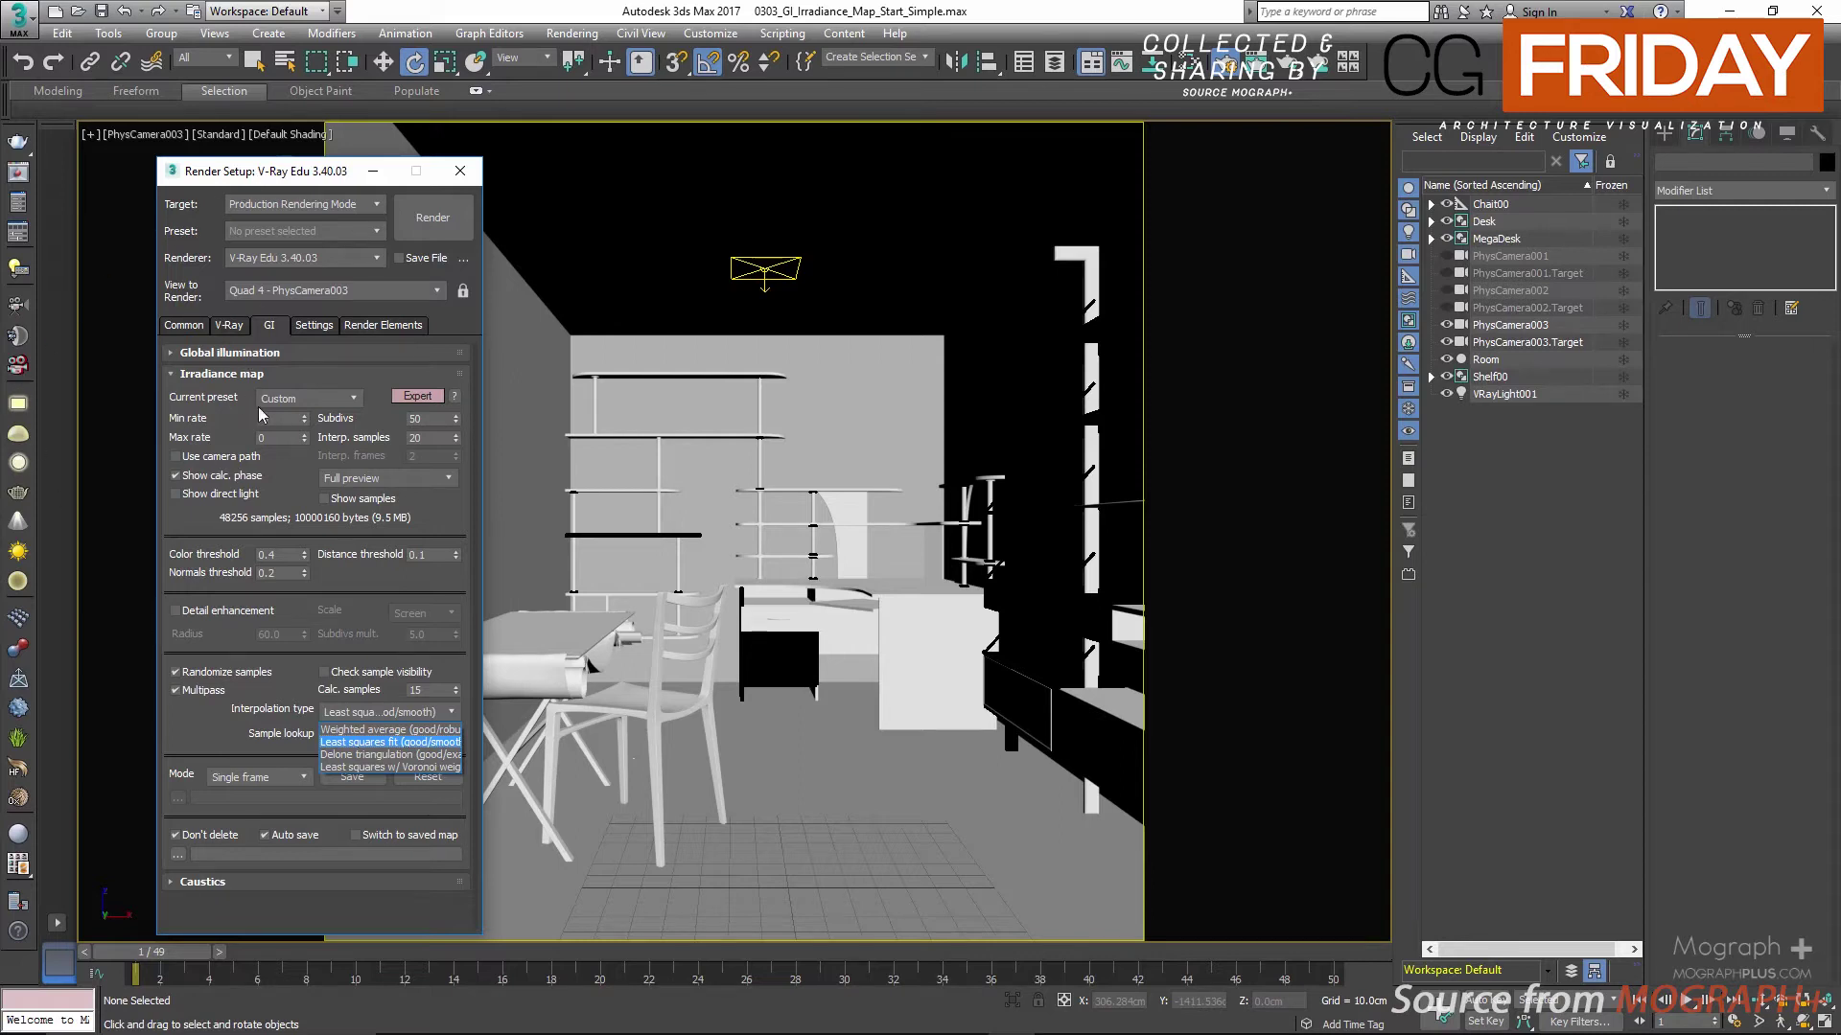
Step: Set the irradiance map's current preset to Very low and its Subdivs to 10
click(284, 396)
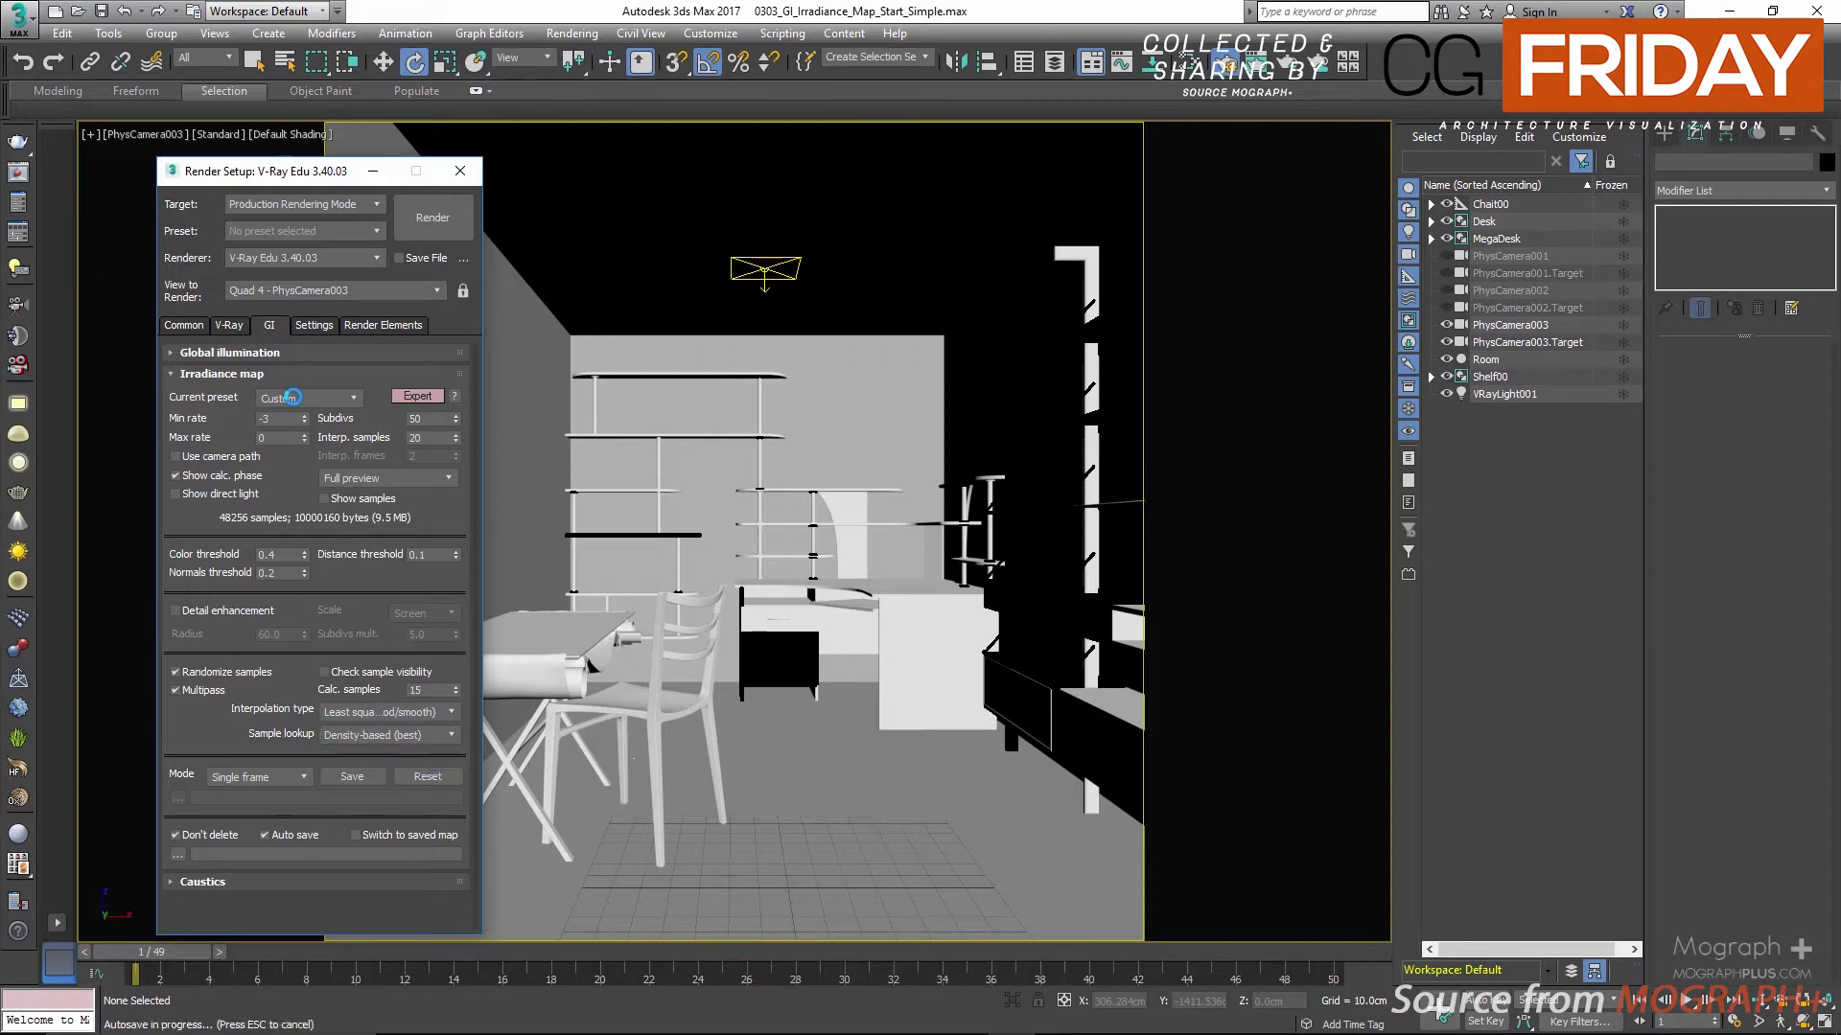
click(291, 396)
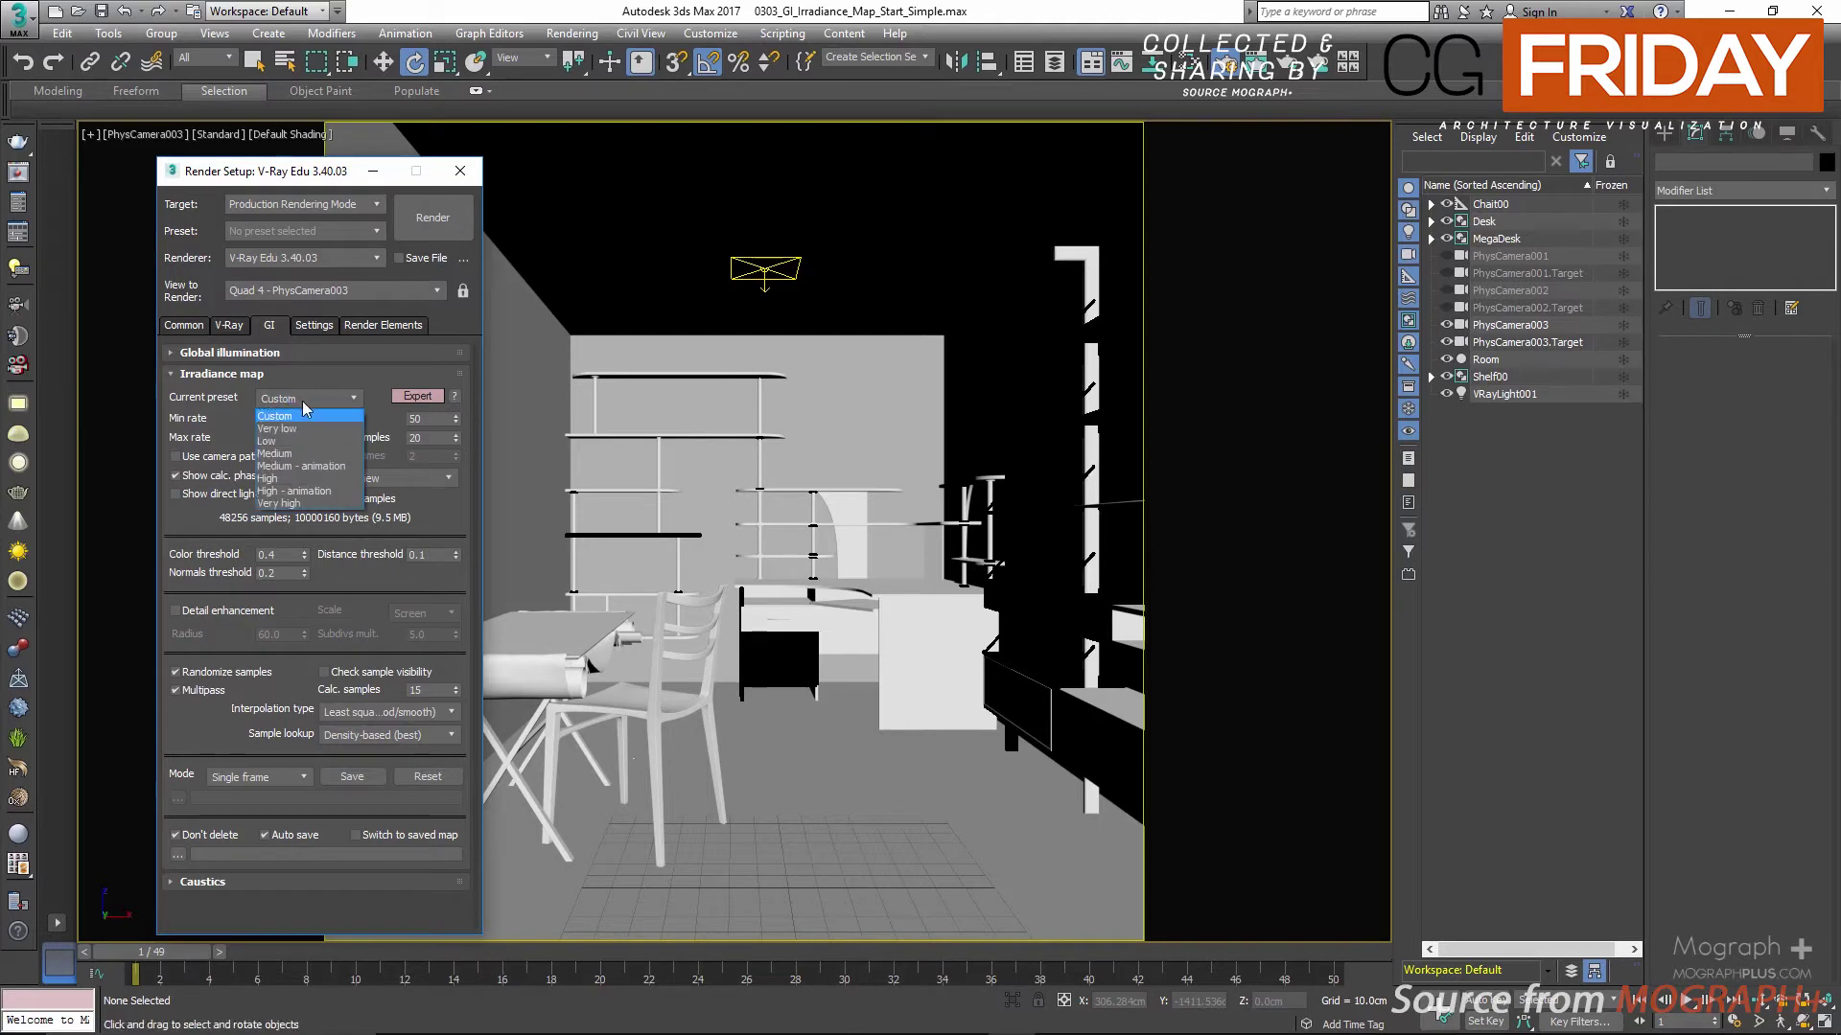
click(292, 422)
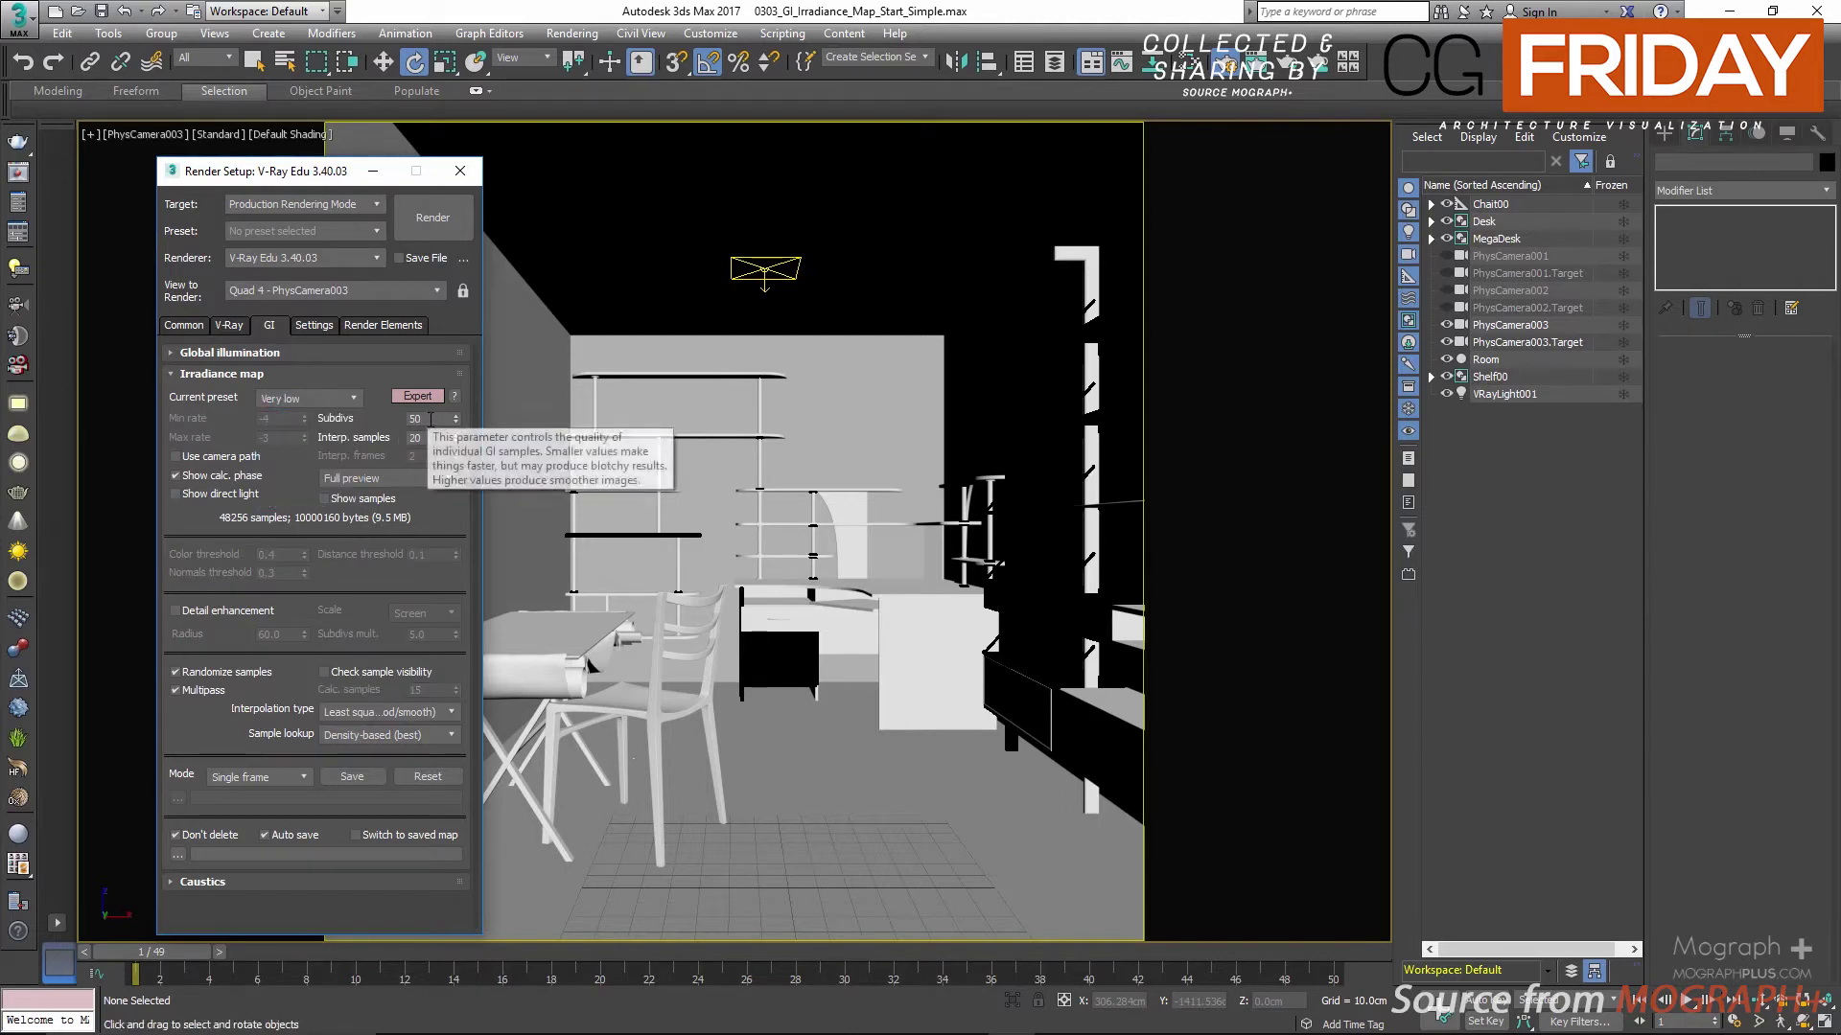
drag(423, 419, 393, 422)
text(10)
key(Return)
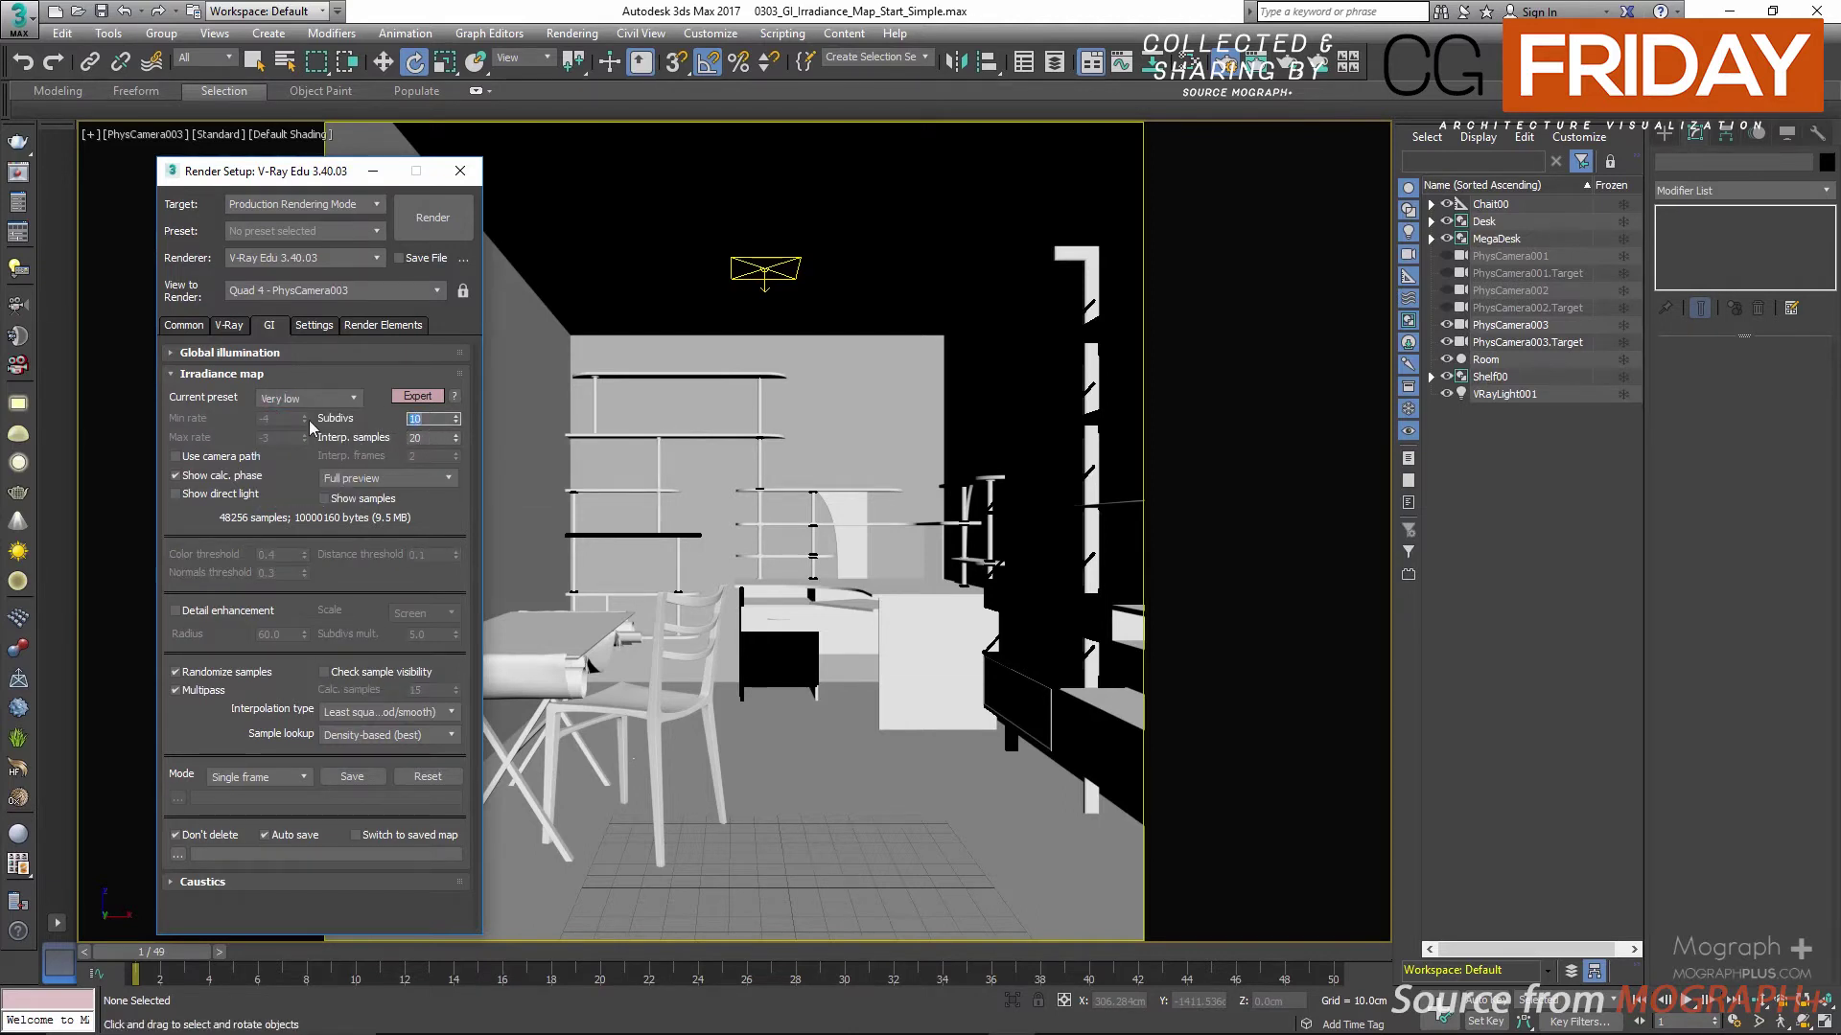
Step: Open the V-Ray frame buffer and compare the saved "Least Square Fit" and "Delone Triangulation" renders
click(16, 172)
scroll(585, 276, up, 2)
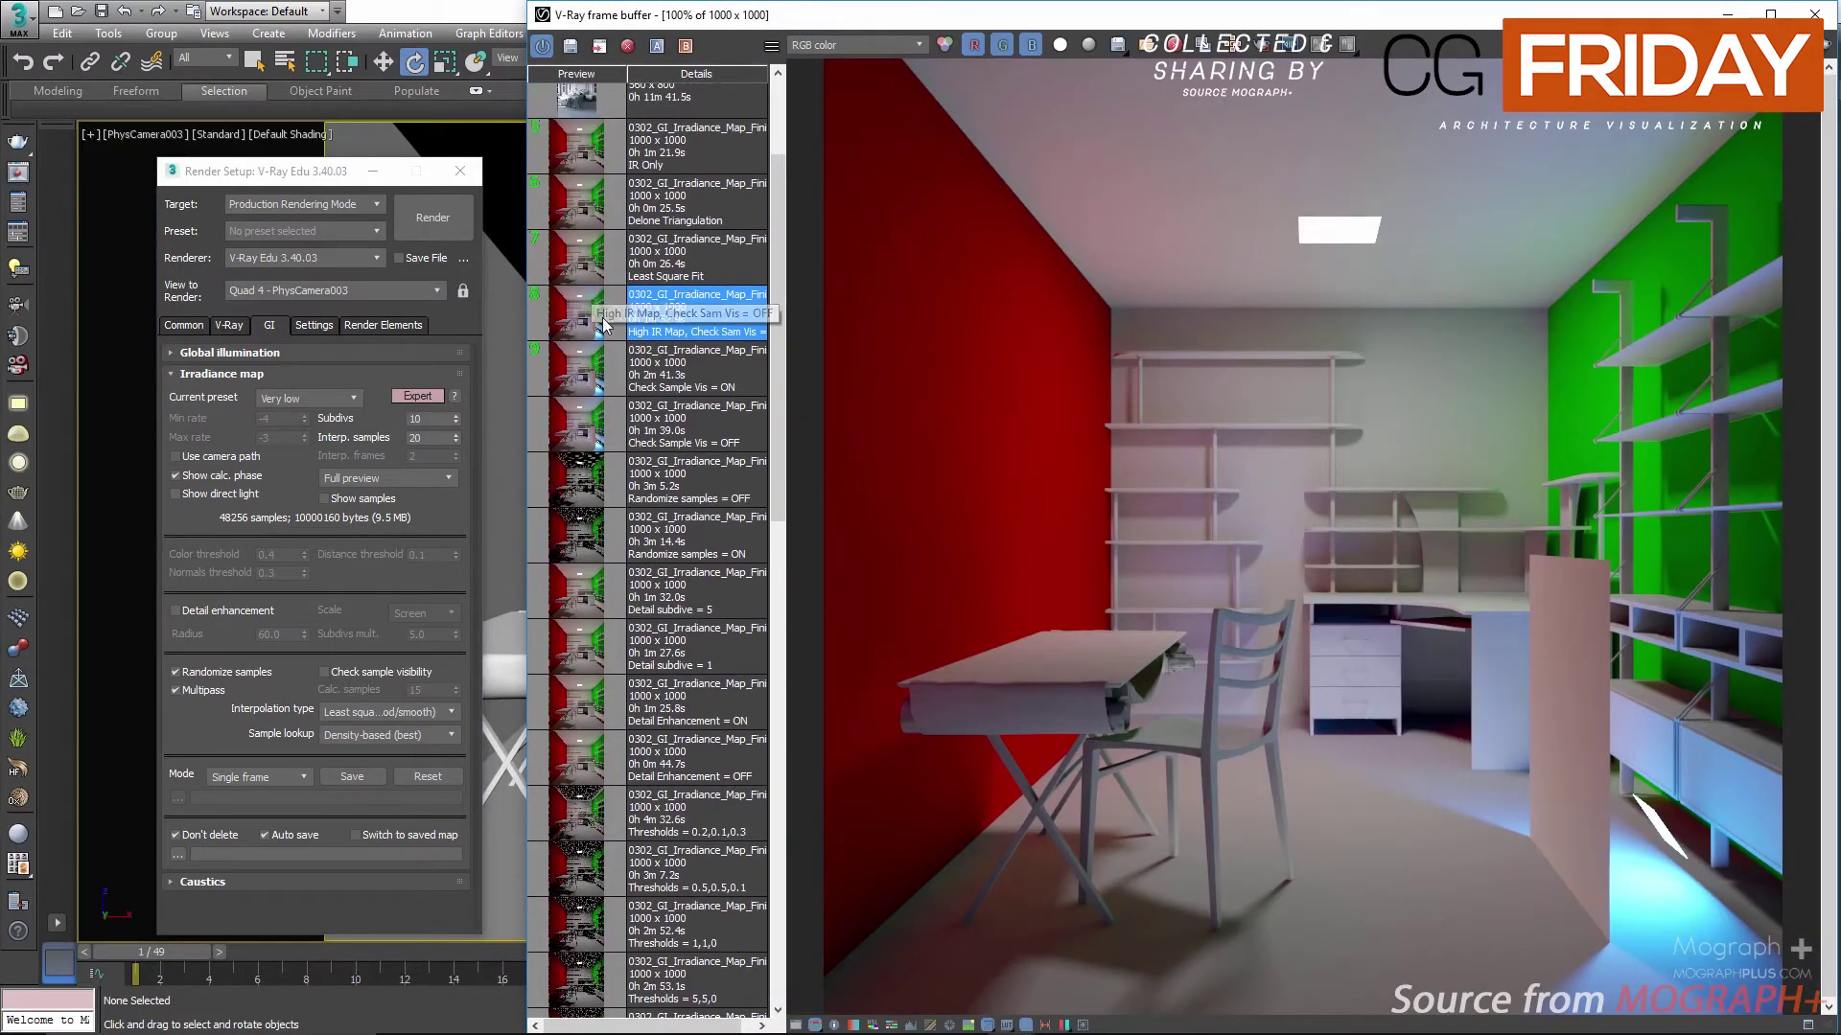
double_click(591, 271)
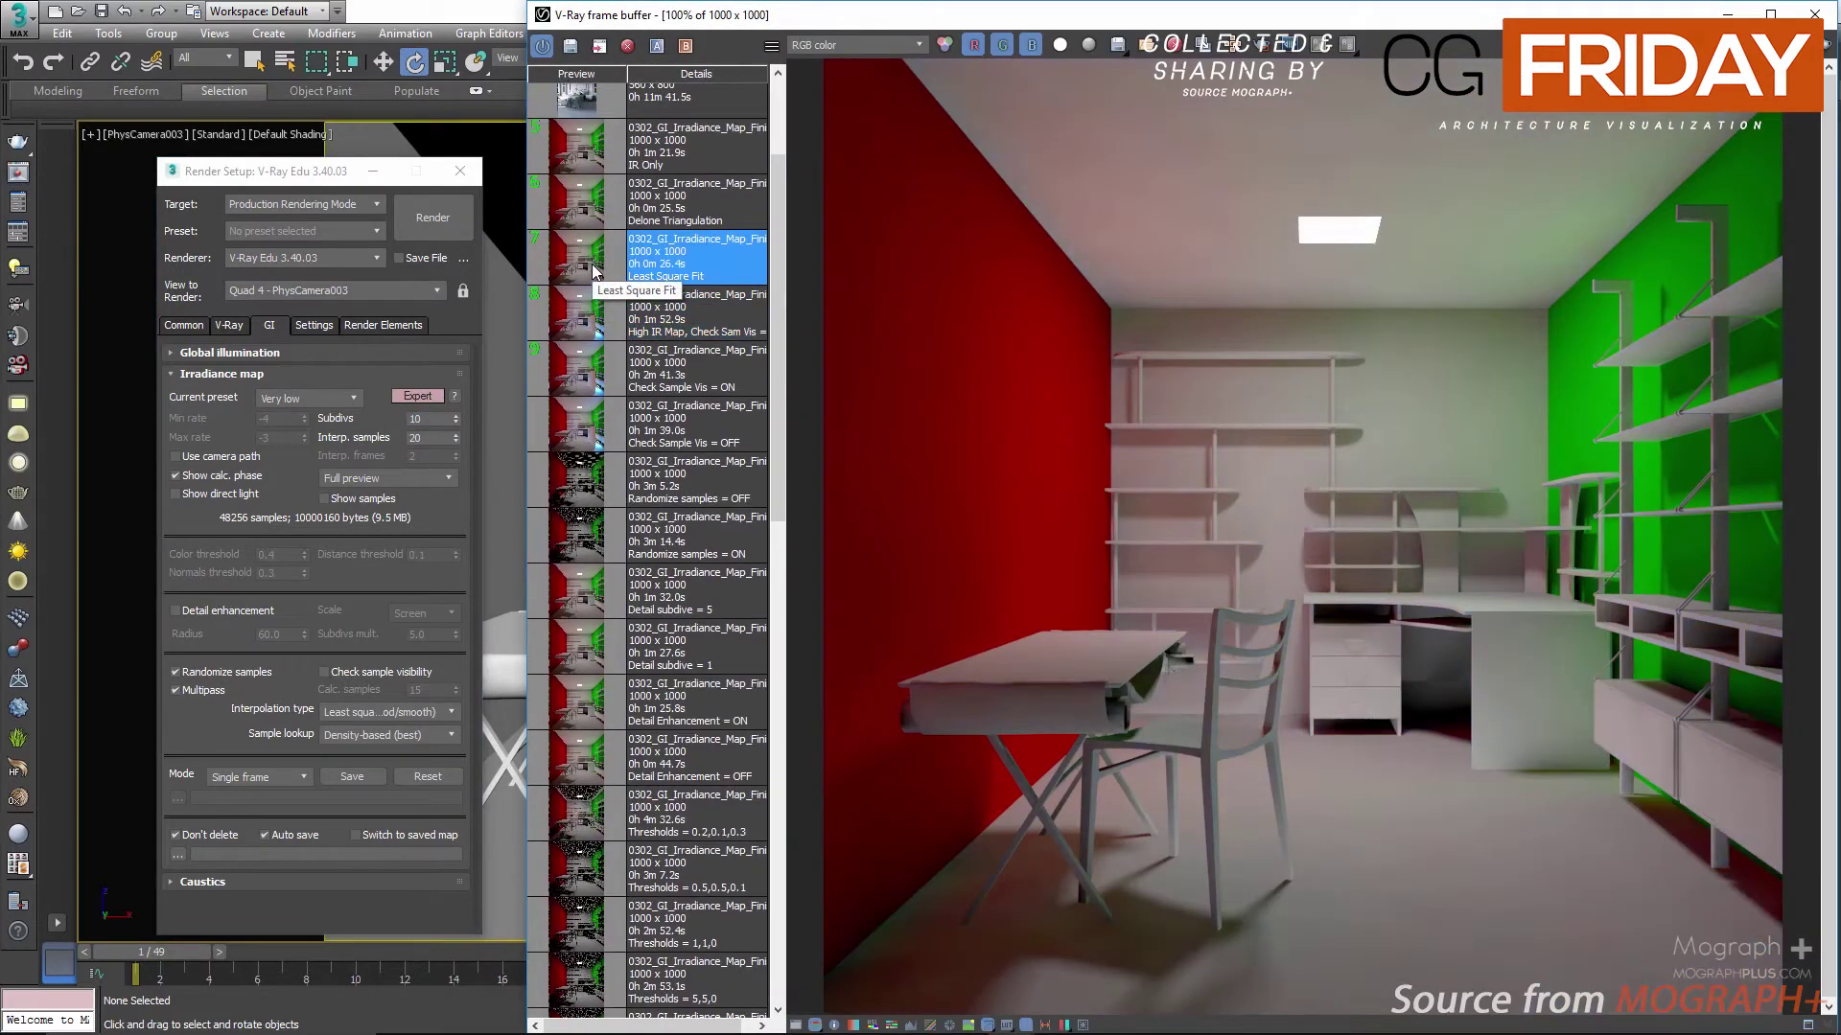
double_click(588, 216)
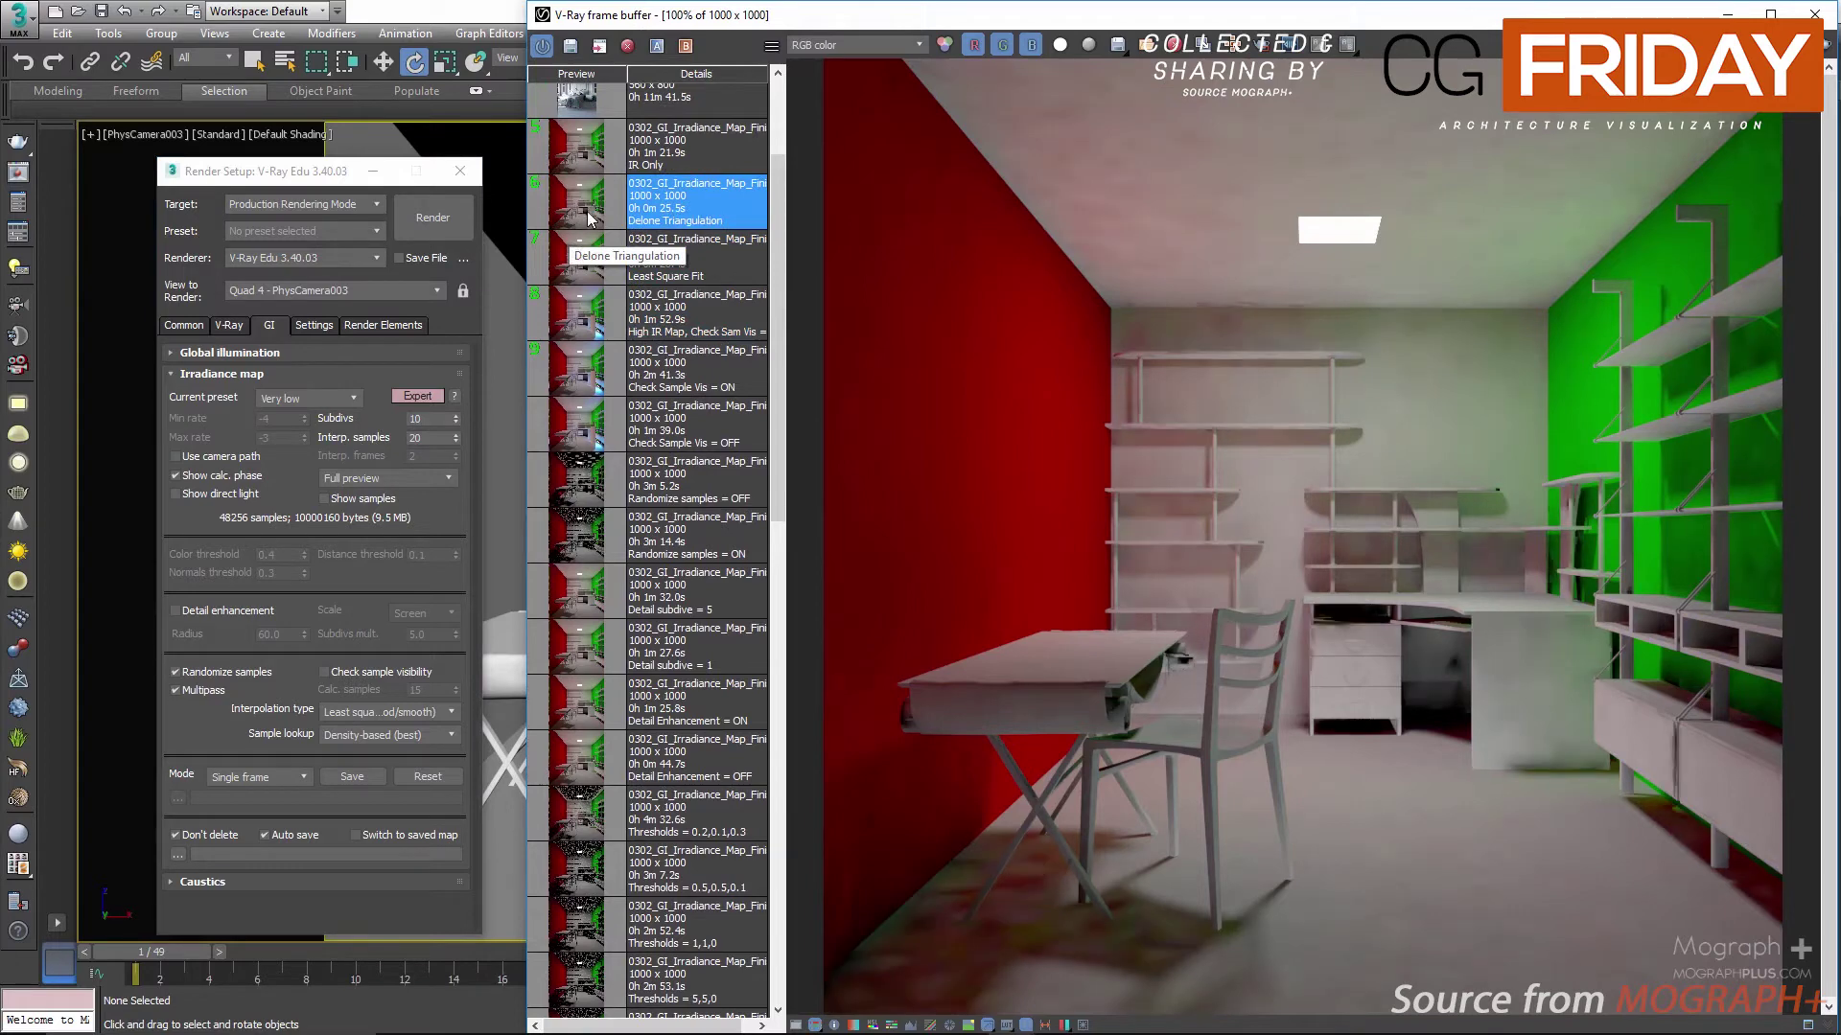
double_click(581, 268)
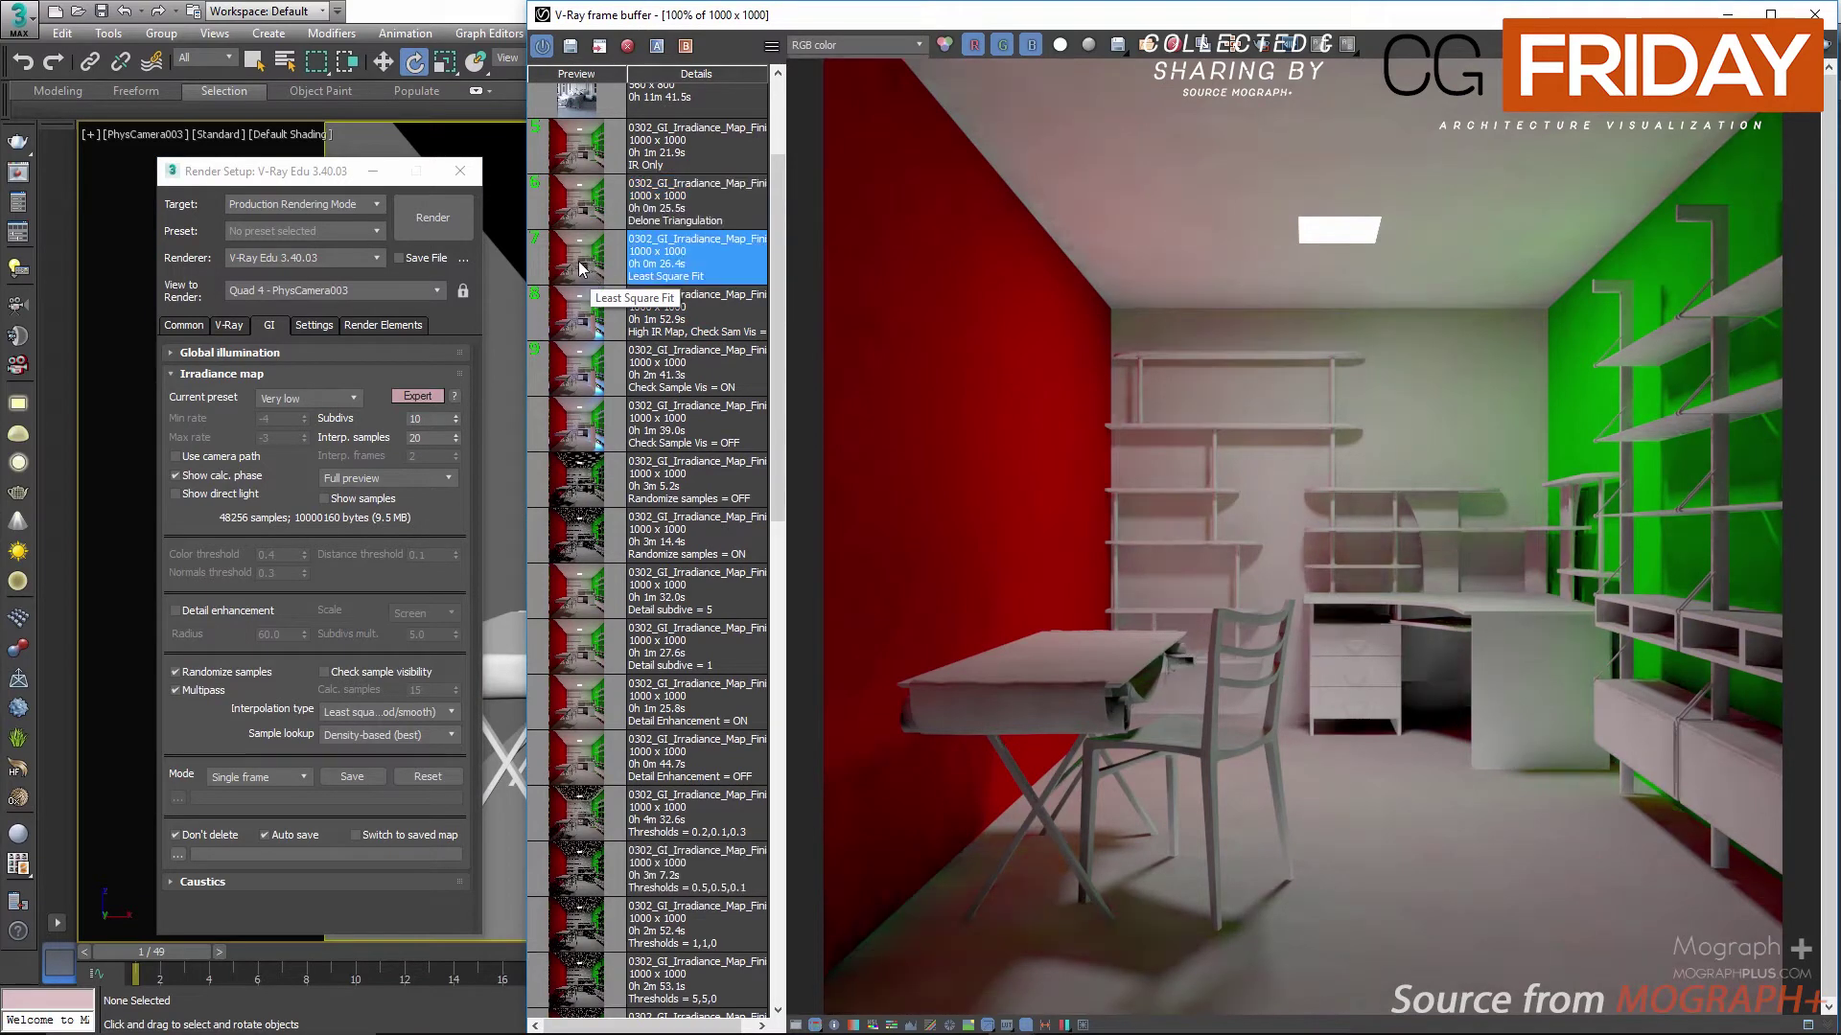
double_click(578, 217)
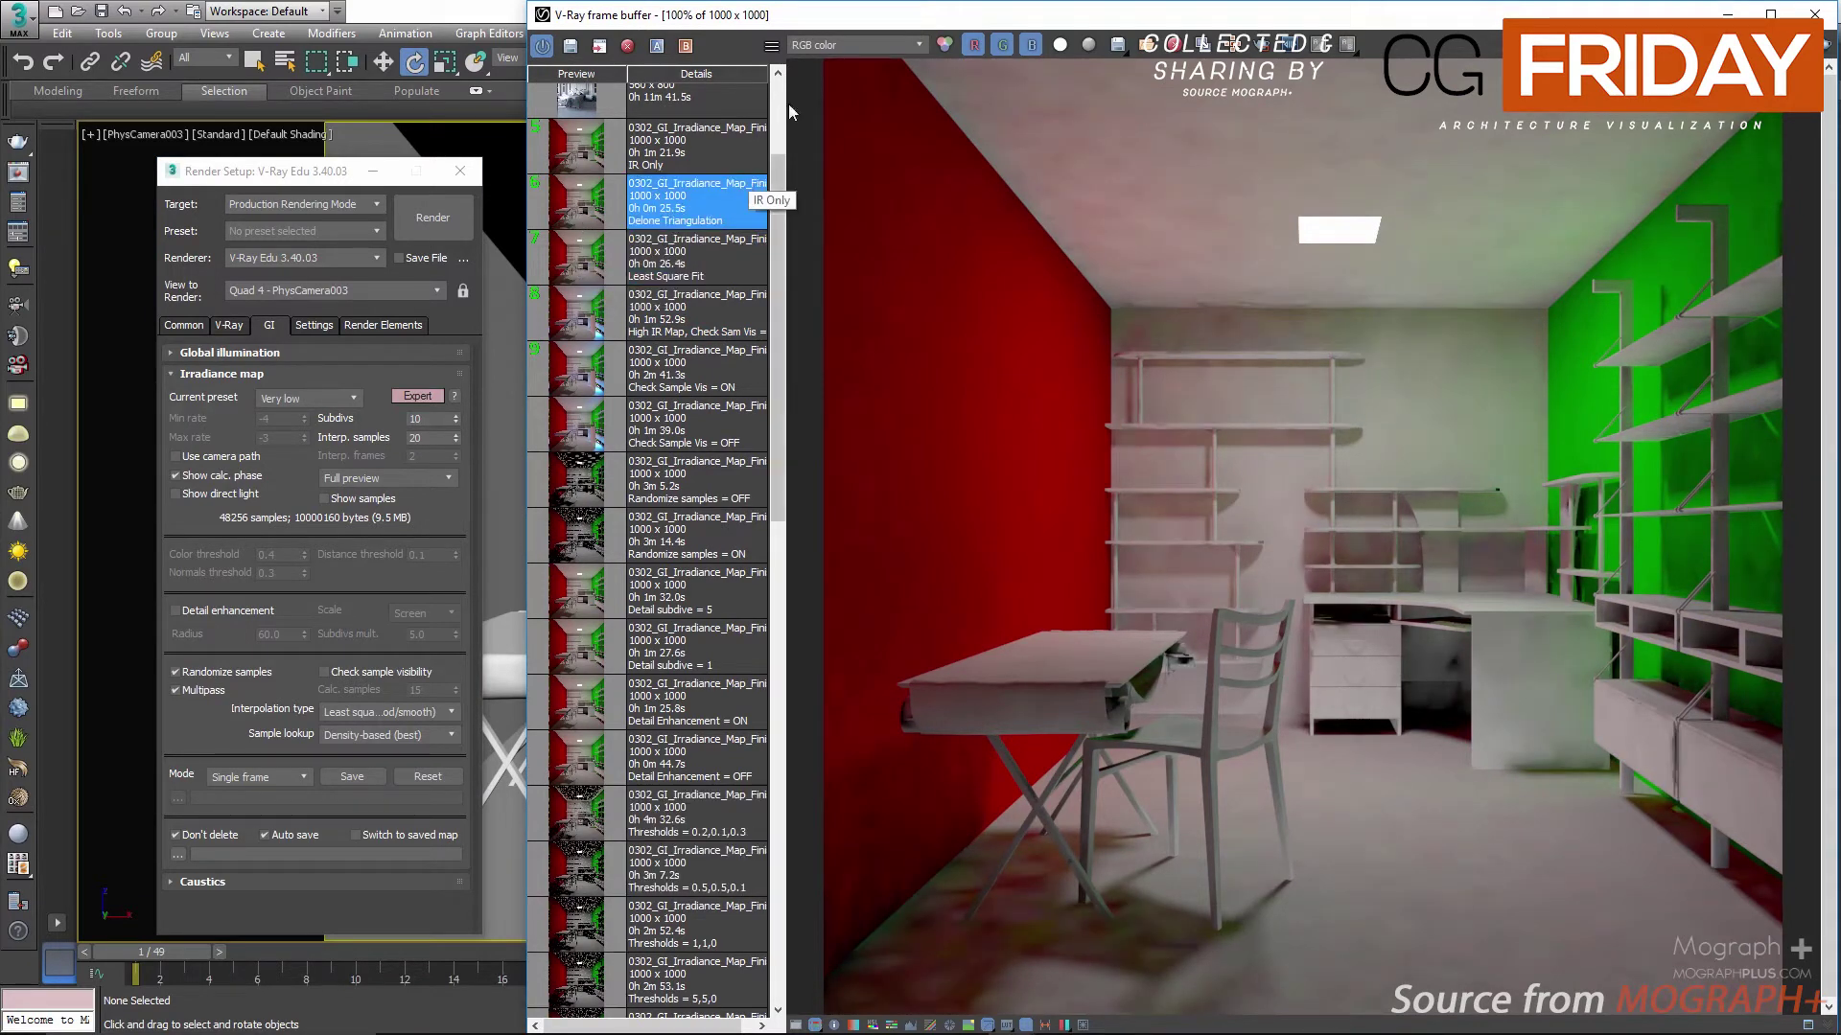
Step: Show the VRayGlobalIllumination channel and compare the "Least Square Fit" and "Delone Triangulation" renders in it
click(830, 46)
click(839, 87)
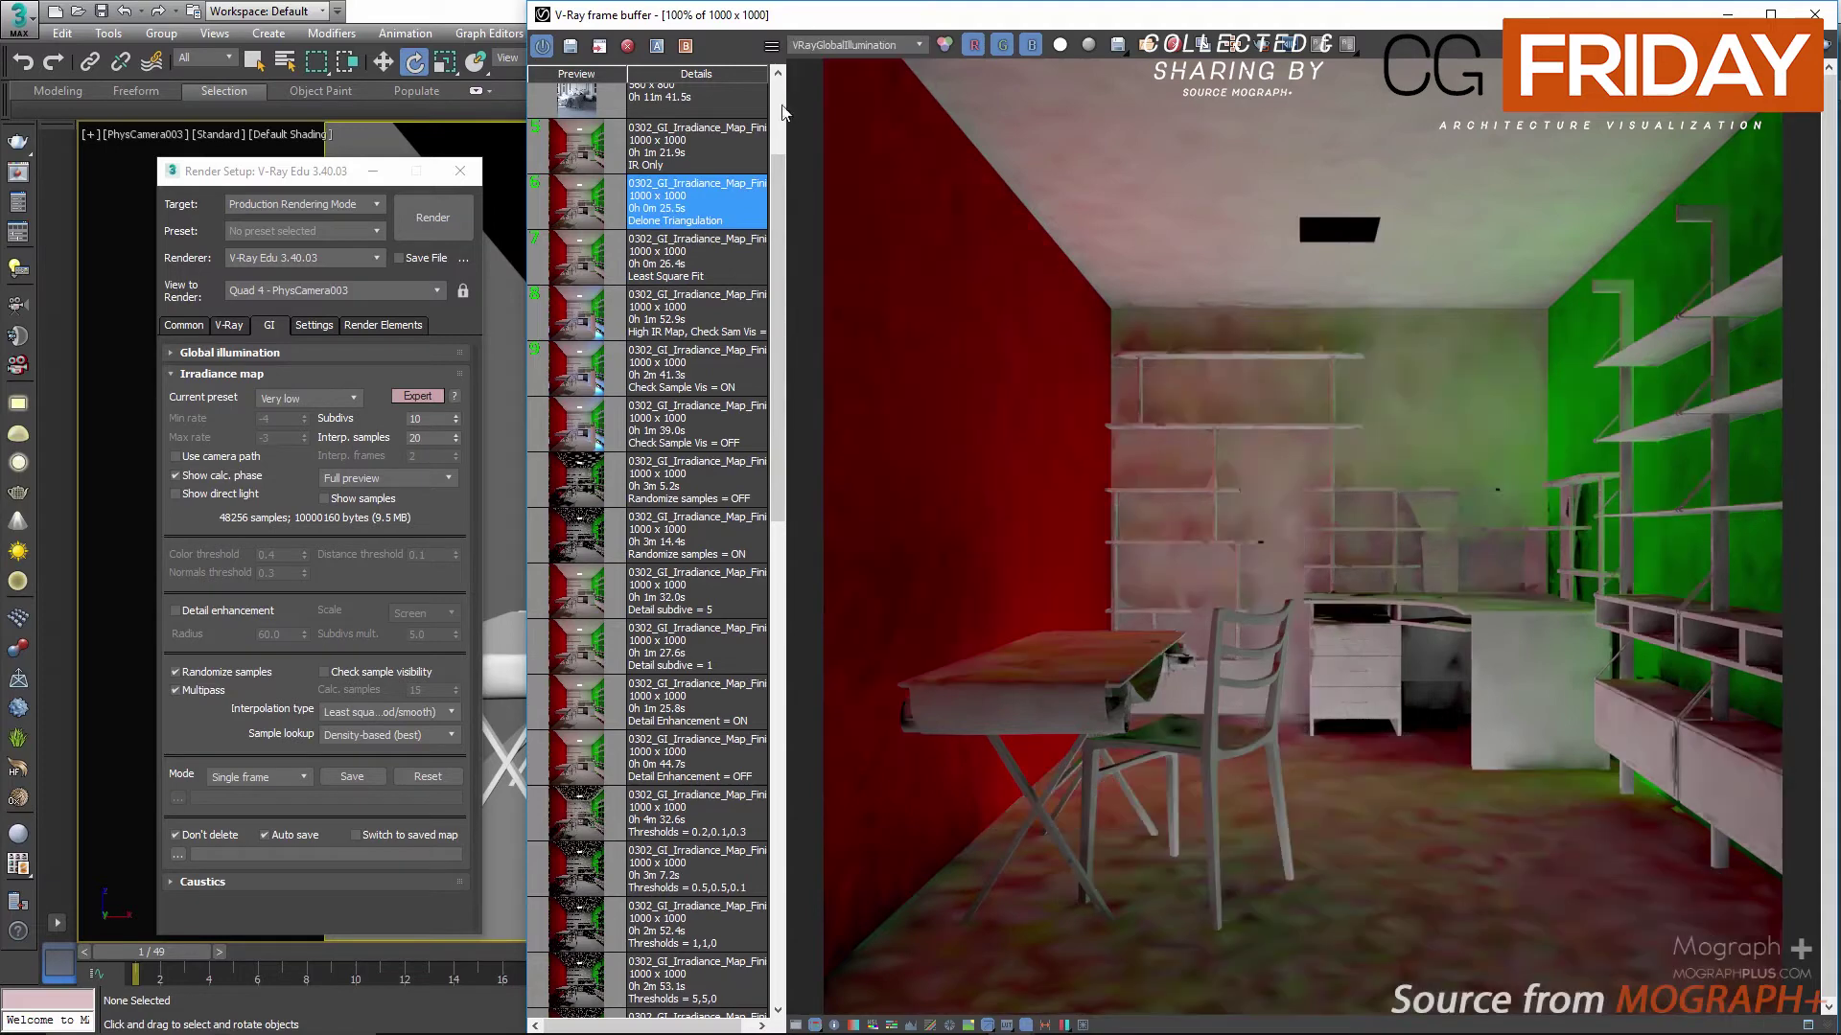
double_click(584, 256)
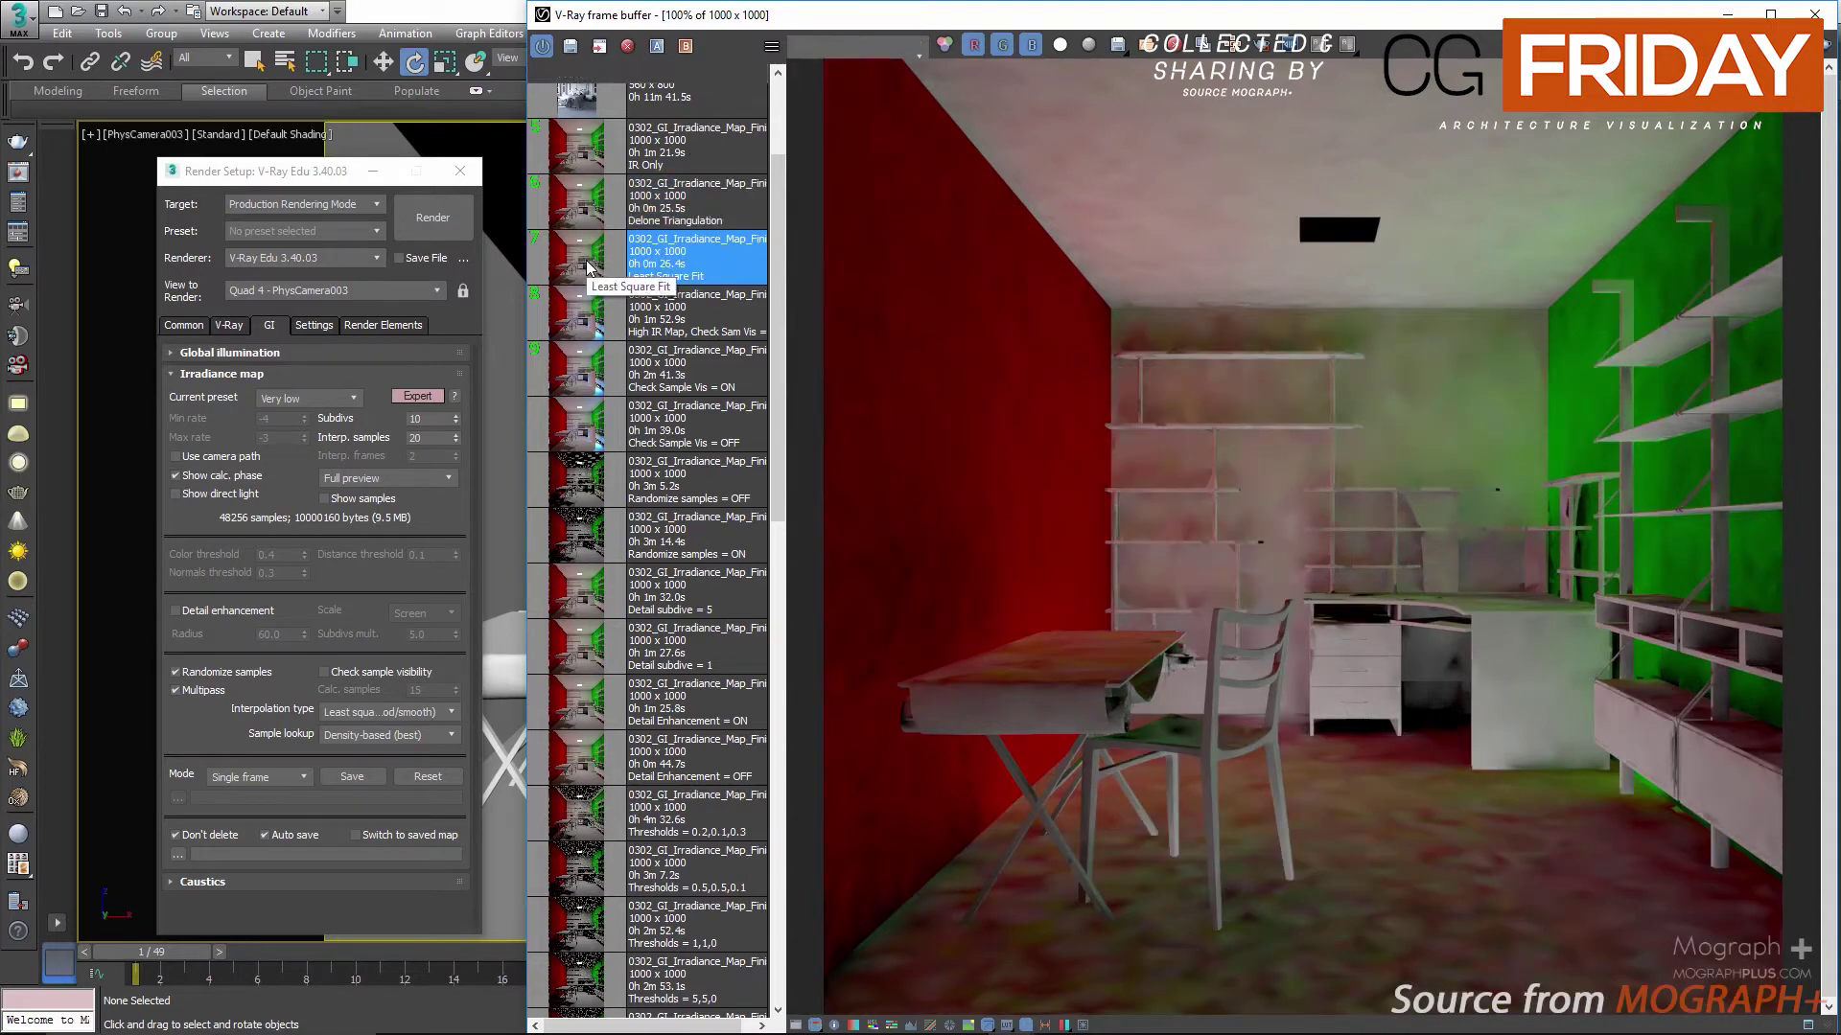
double_click(579, 213)
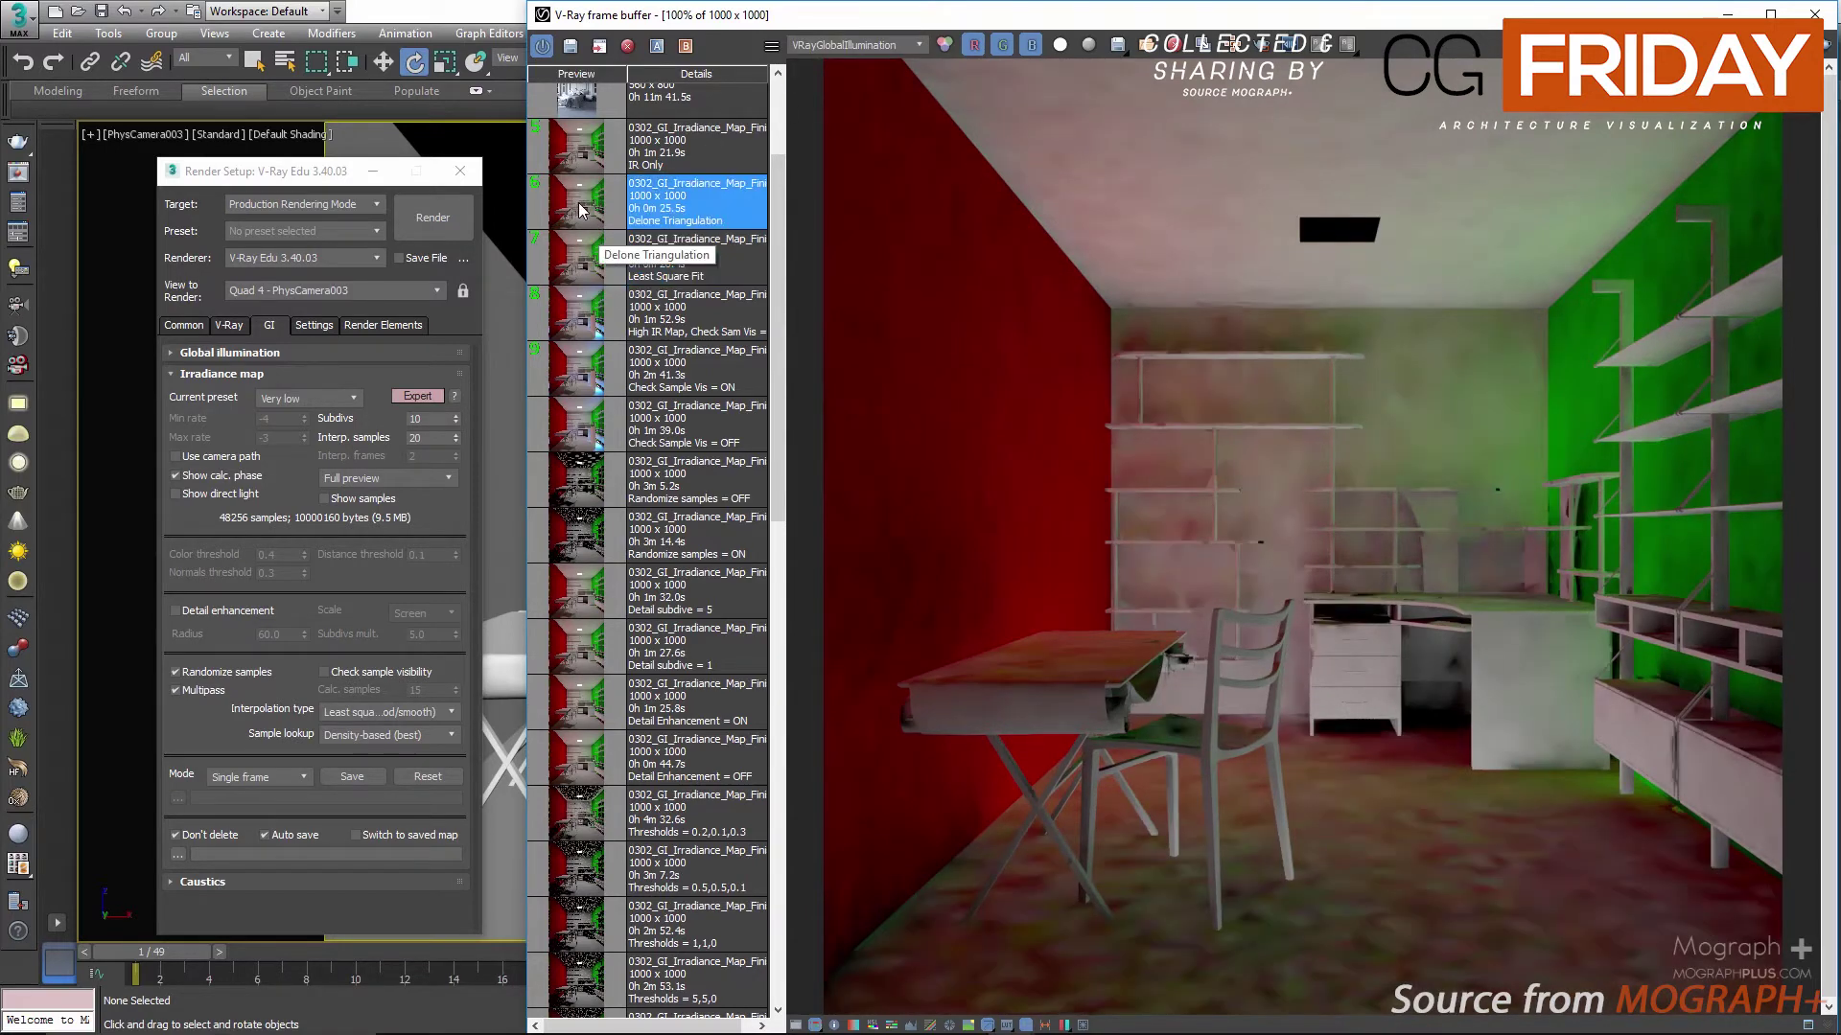
Step: Reload the "Least Square Fit" and "Delone Triangulation" history renders to check their global illumination once more
double_click(579, 253)
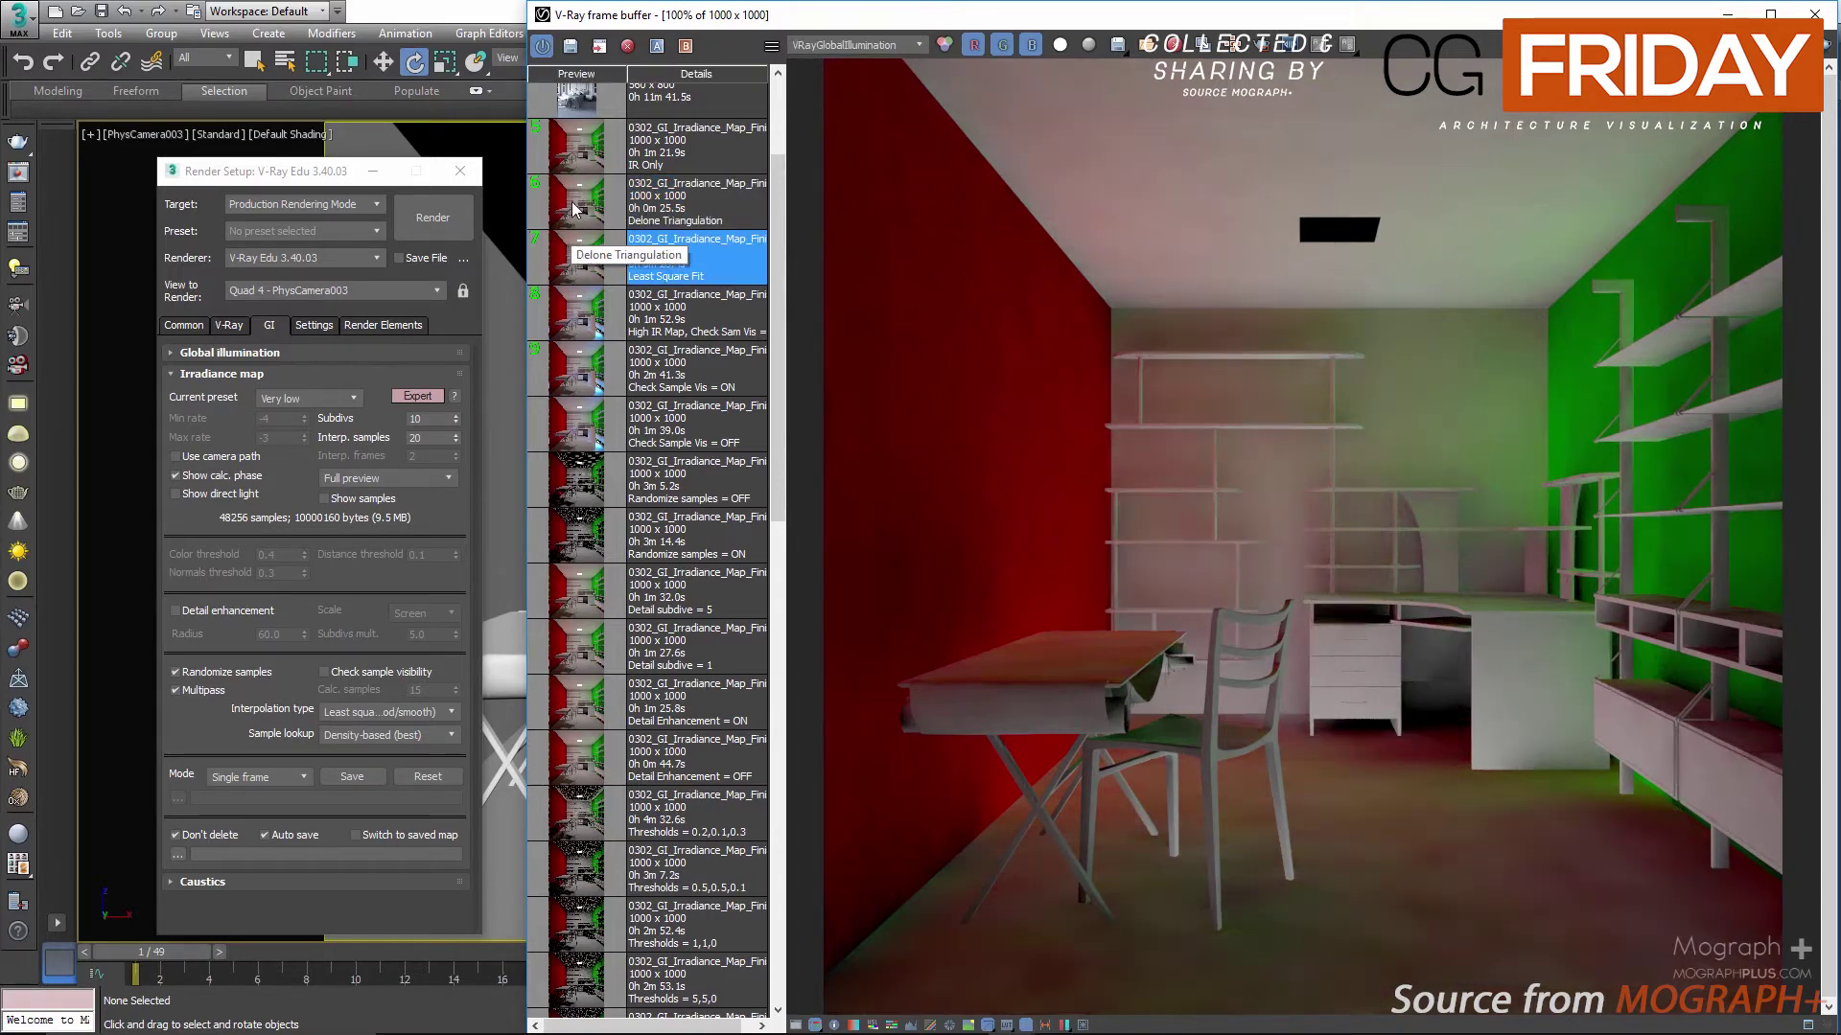
double_click(575, 209)
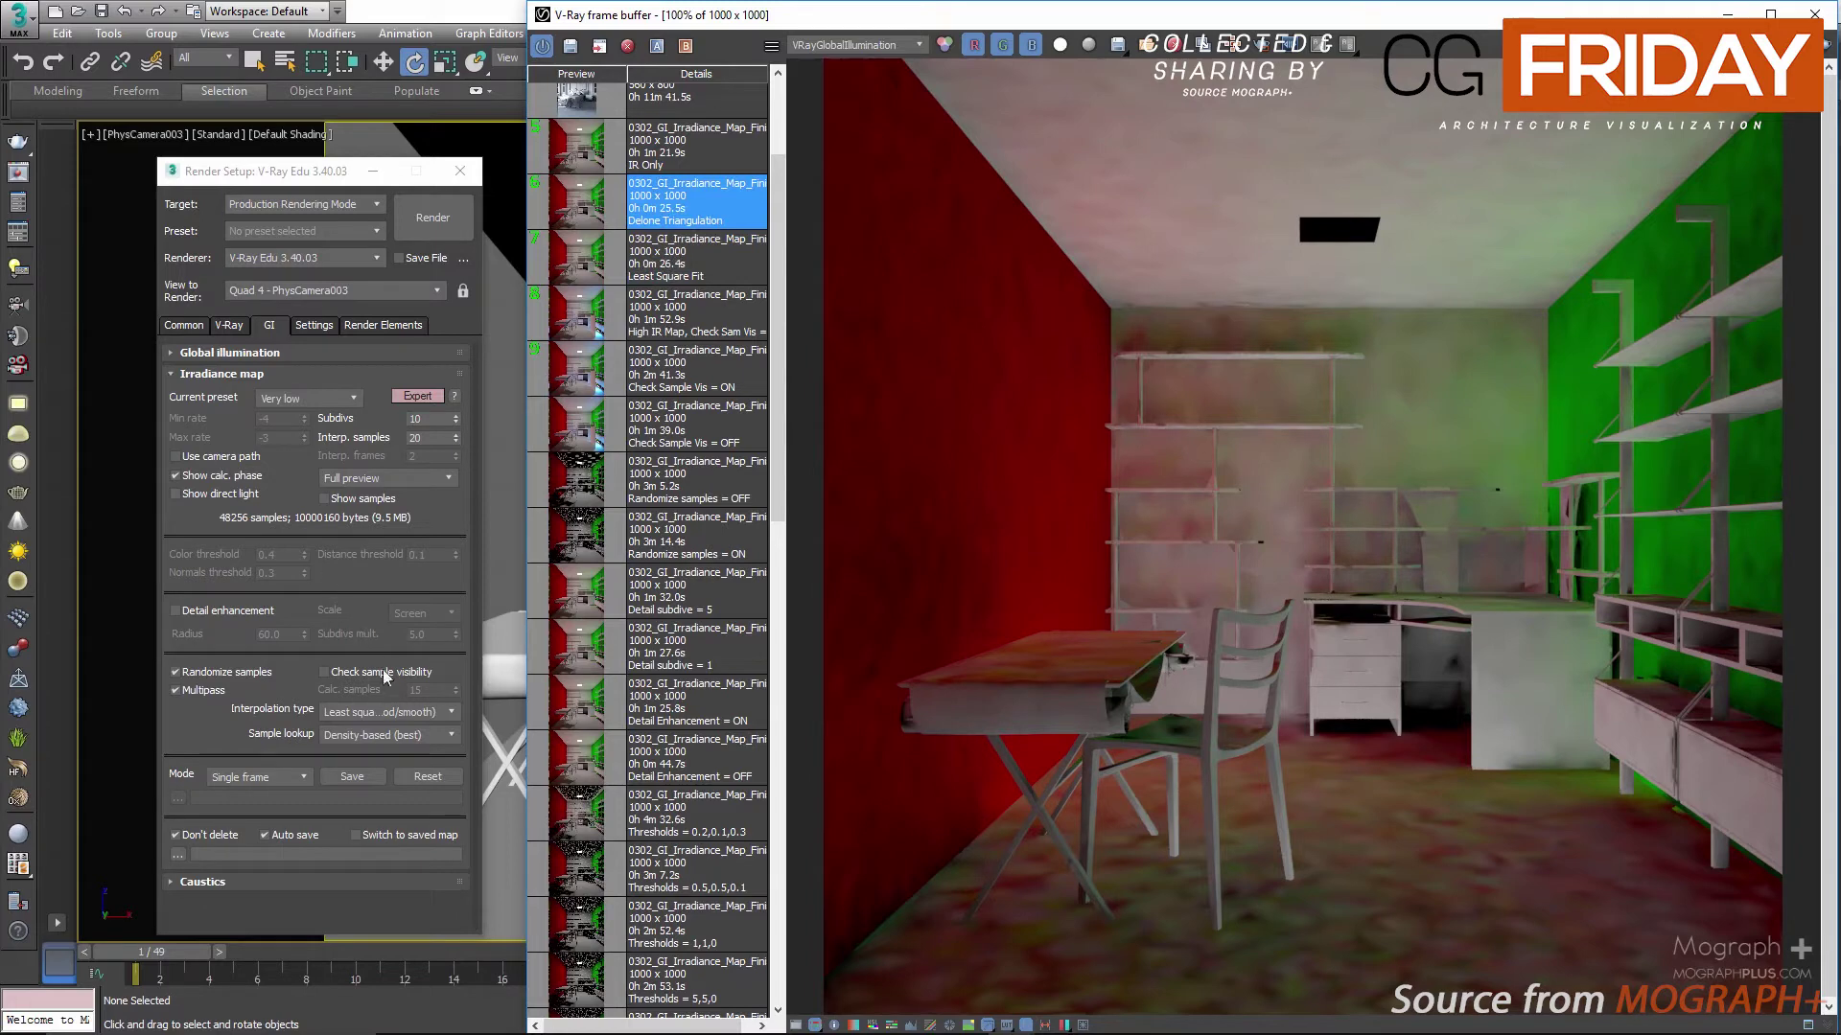
Step: Set the irradiance map preset to Medium with Subdivs 50, and keep Sample lookup on Density-based (best)
click(297, 394)
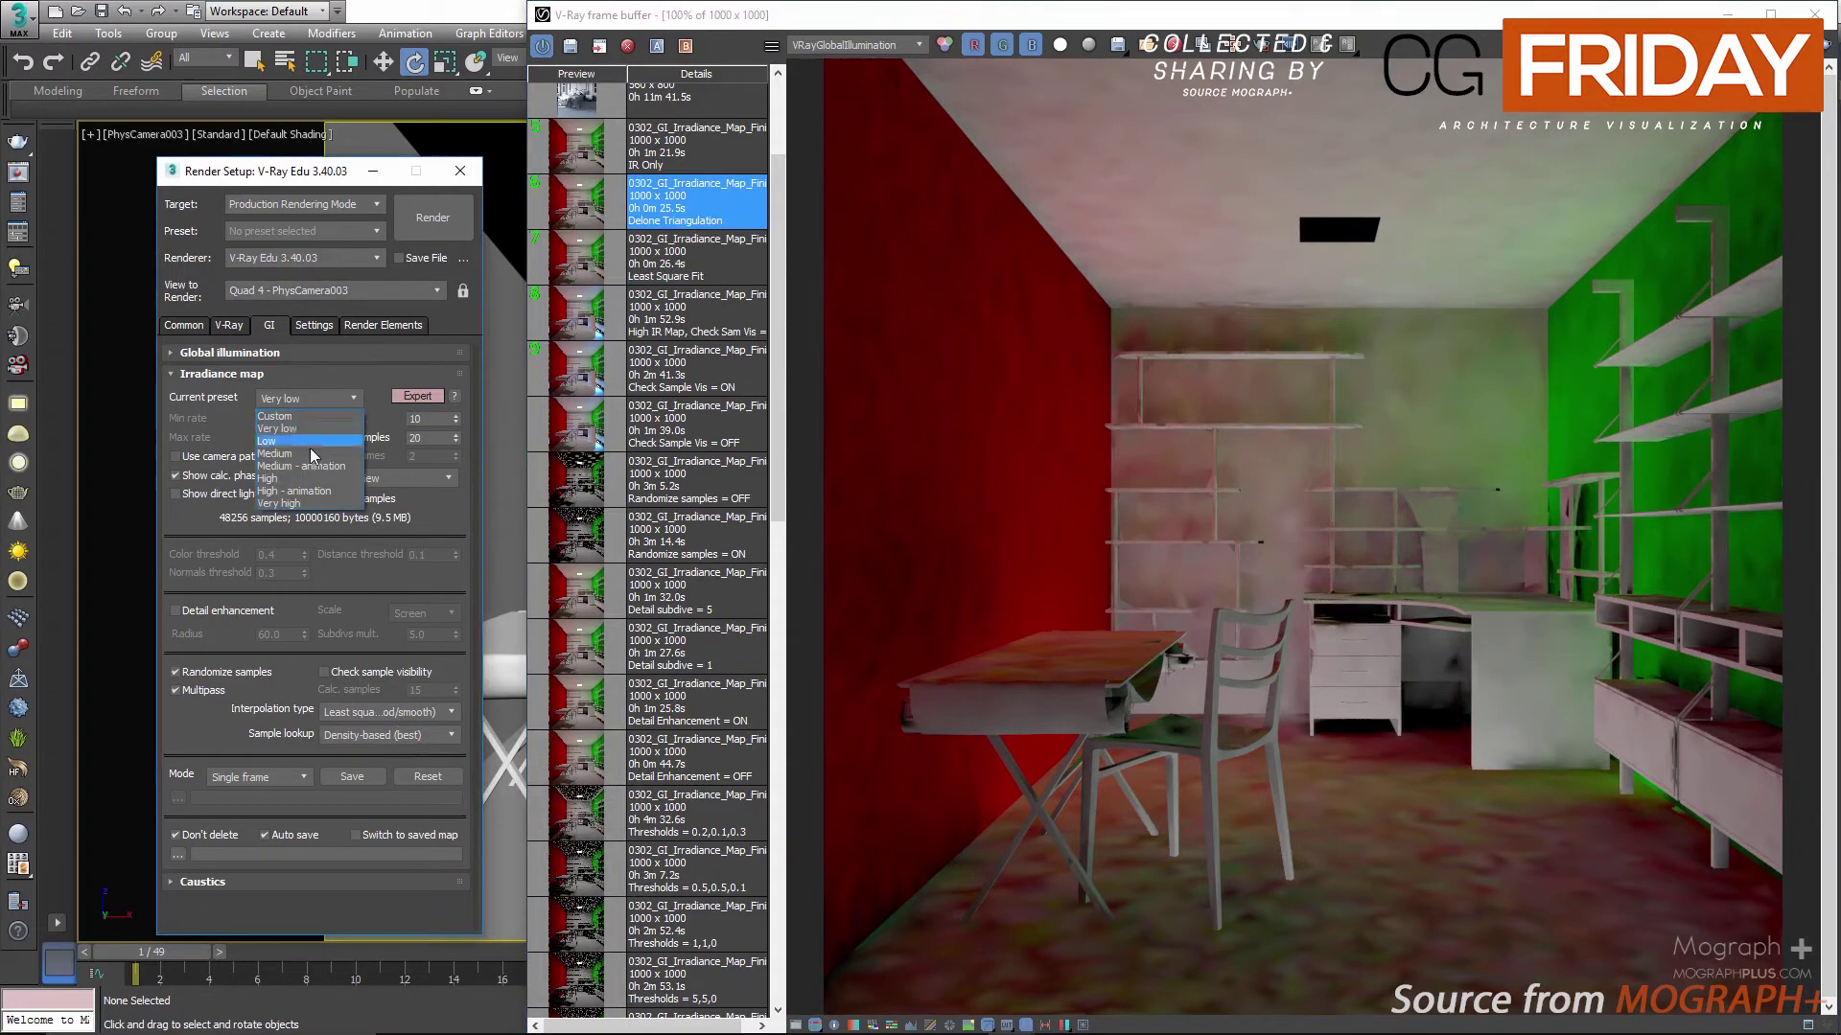
click(308, 452)
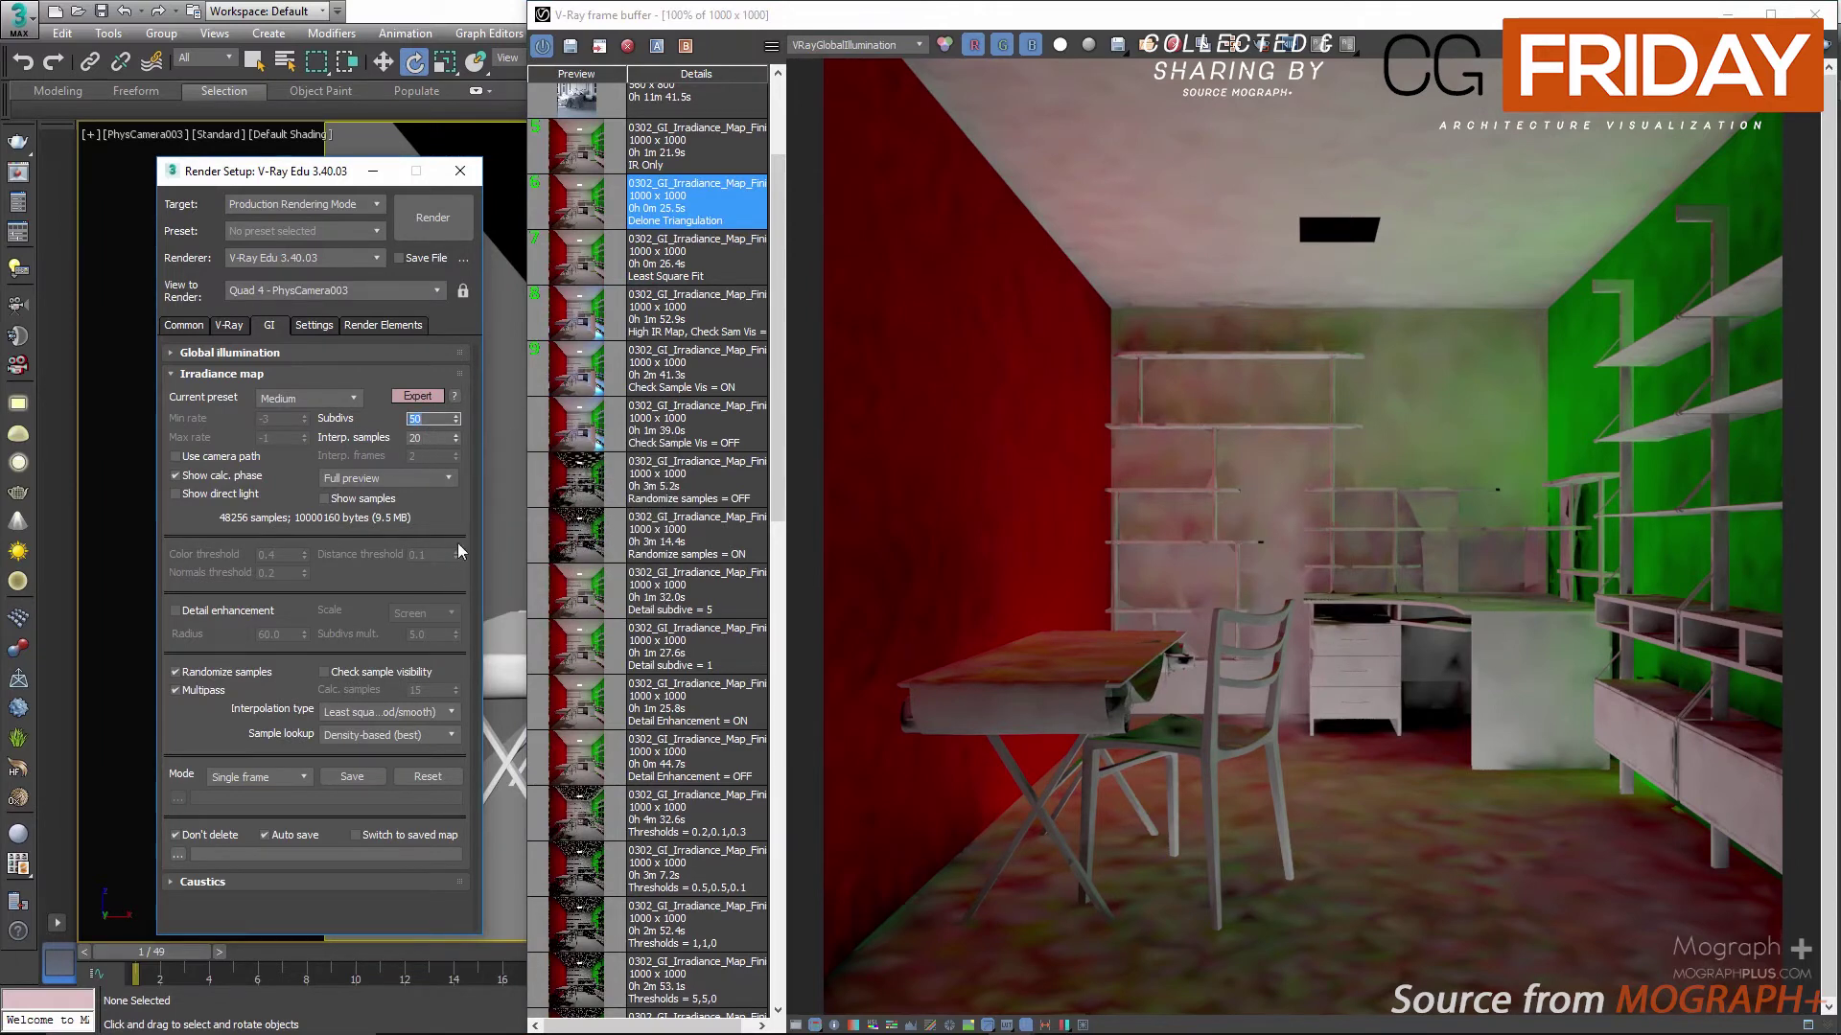
click(374, 737)
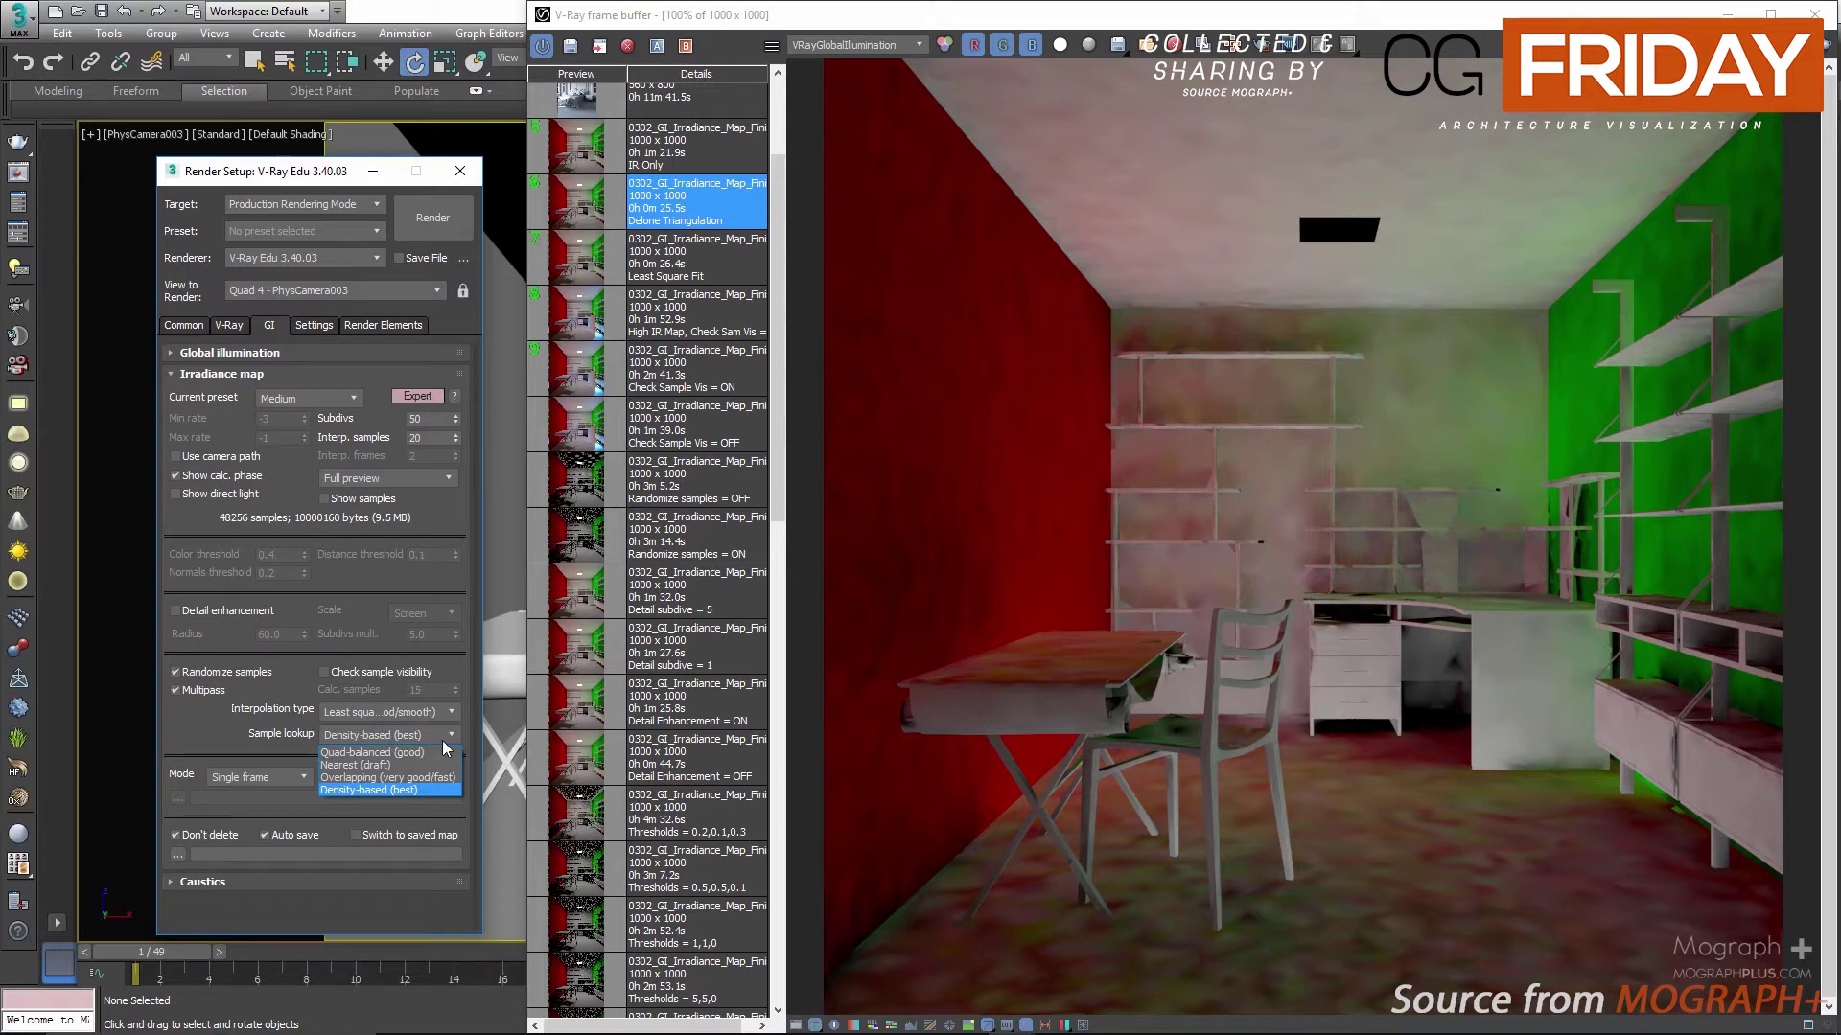
click(434, 791)
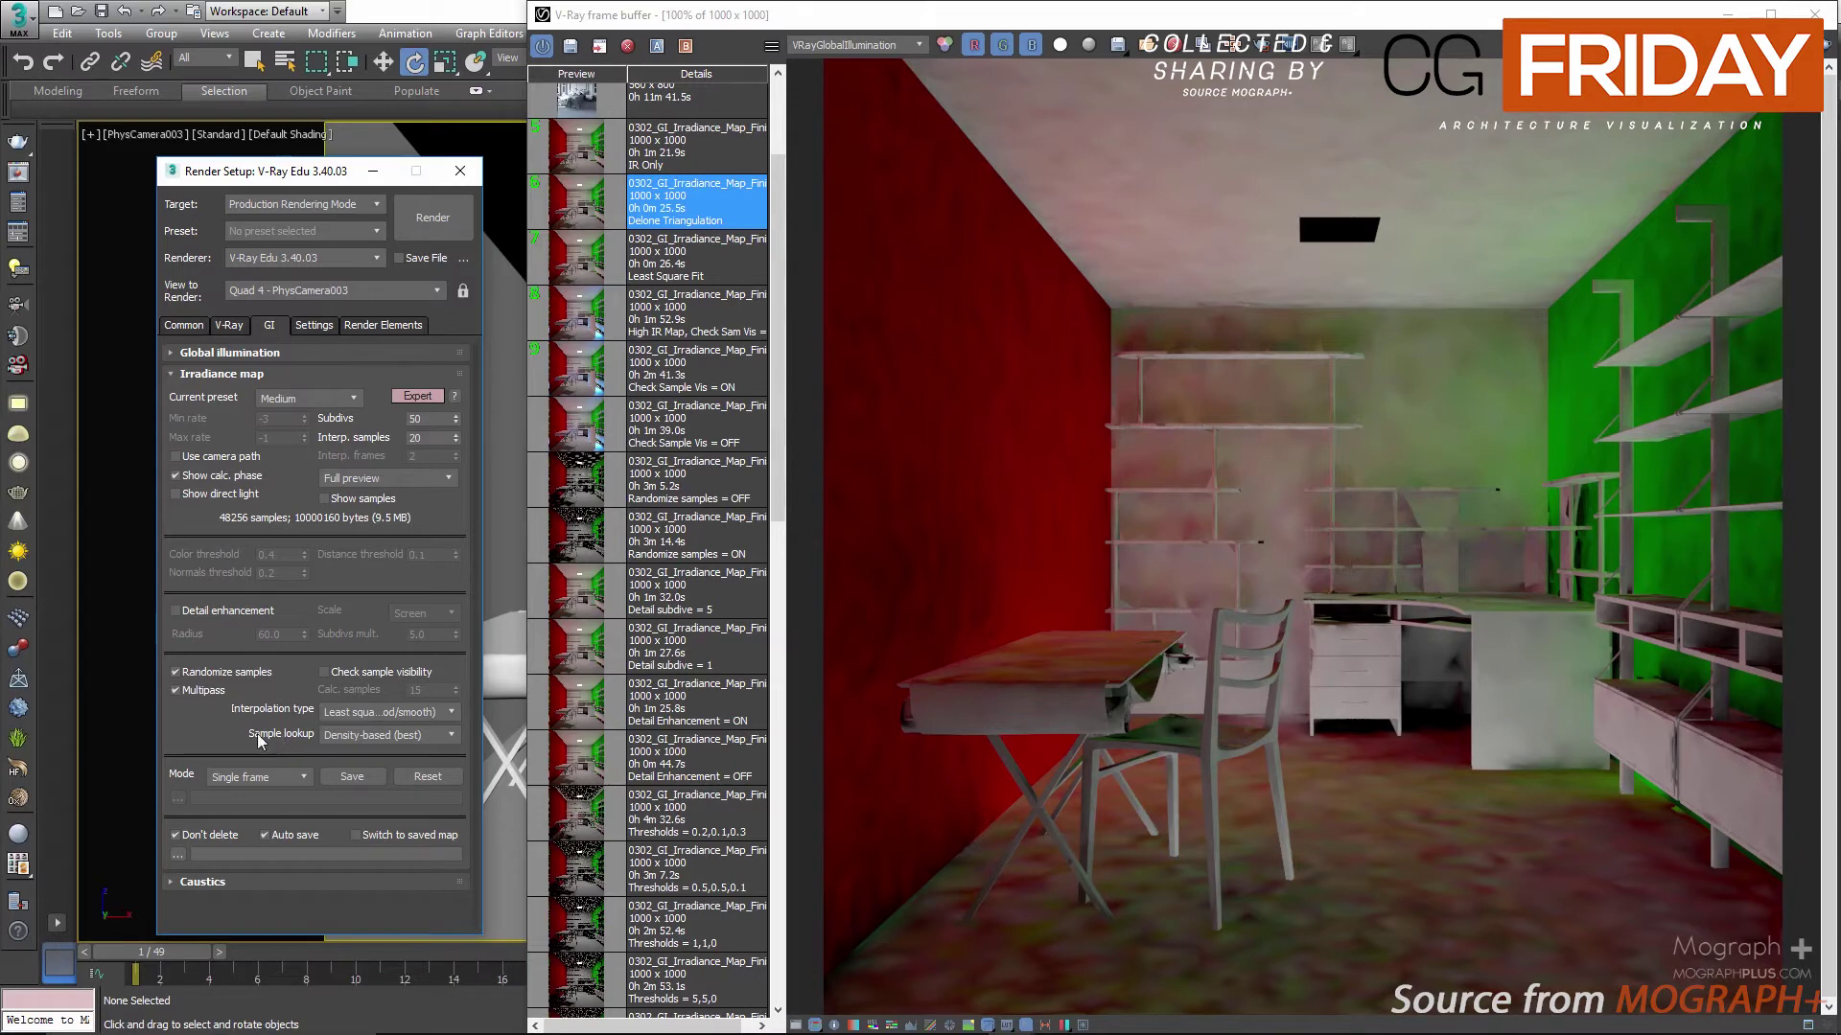
Step: Test-render with the irradiance map mode set to Bucket mode, view the RGB color channel, and cancel the render partway
click(273, 774)
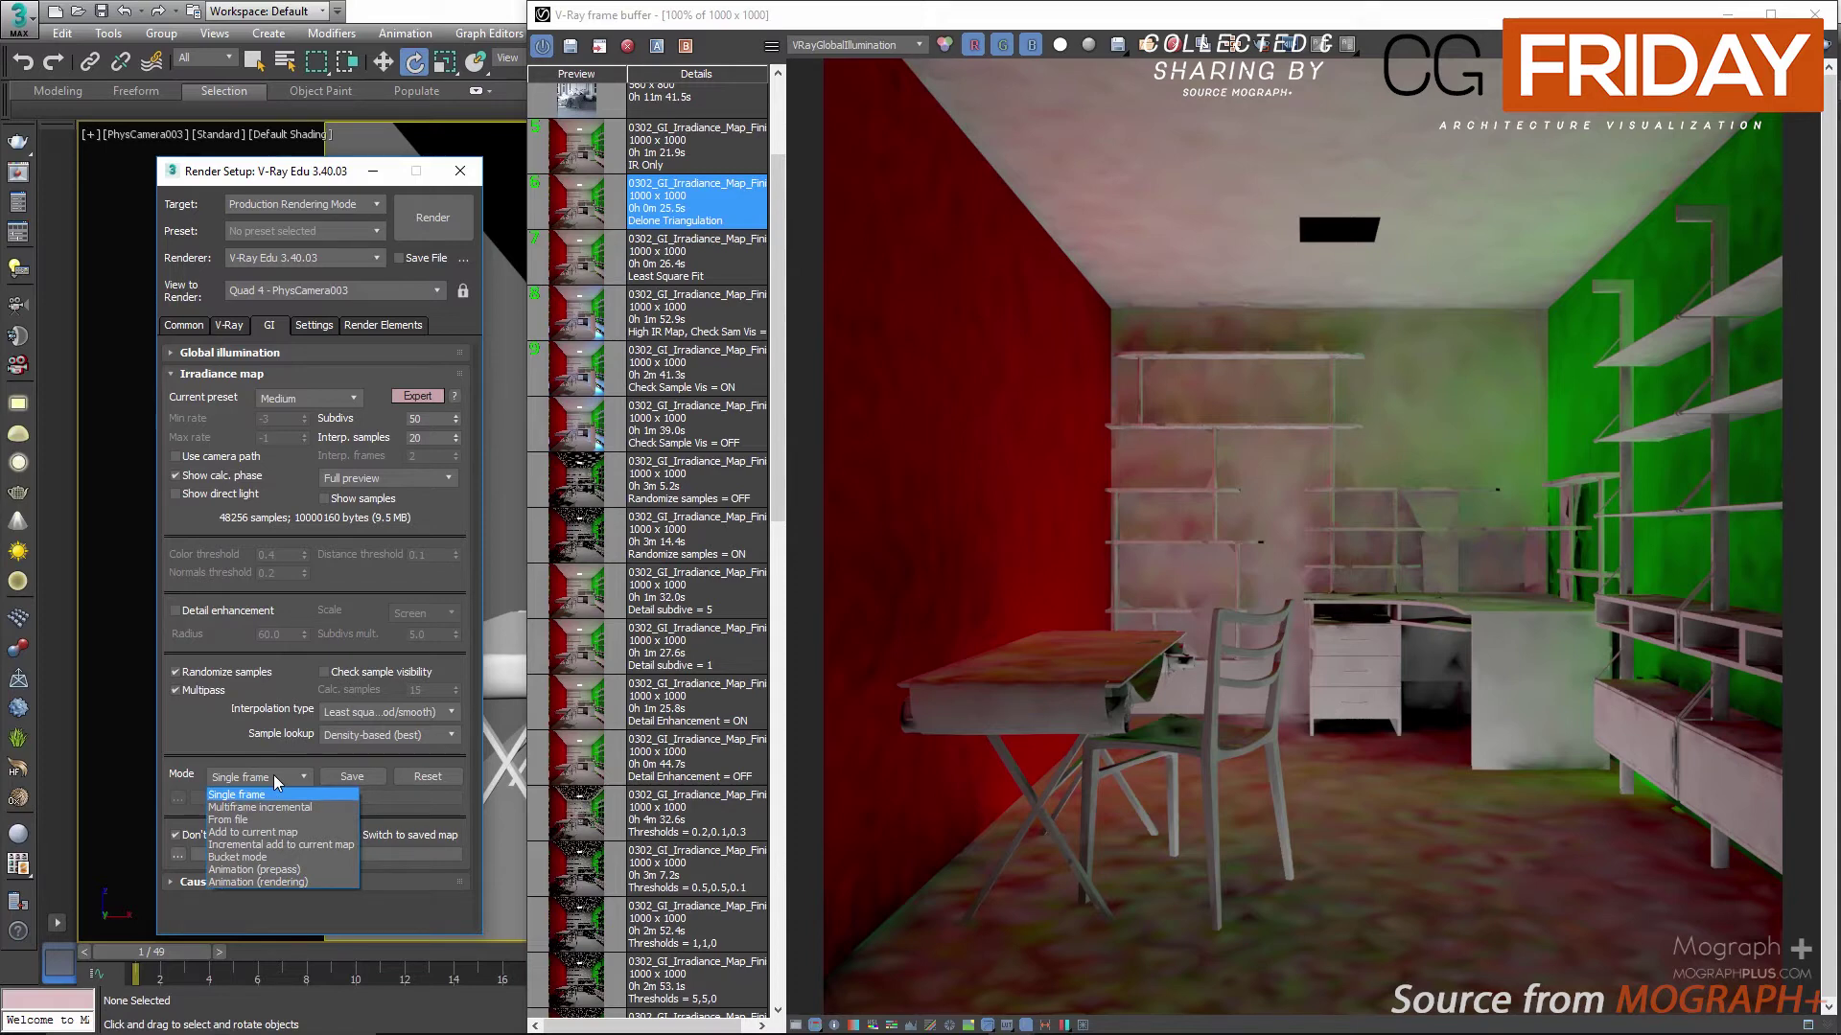
click(266, 856)
click(434, 219)
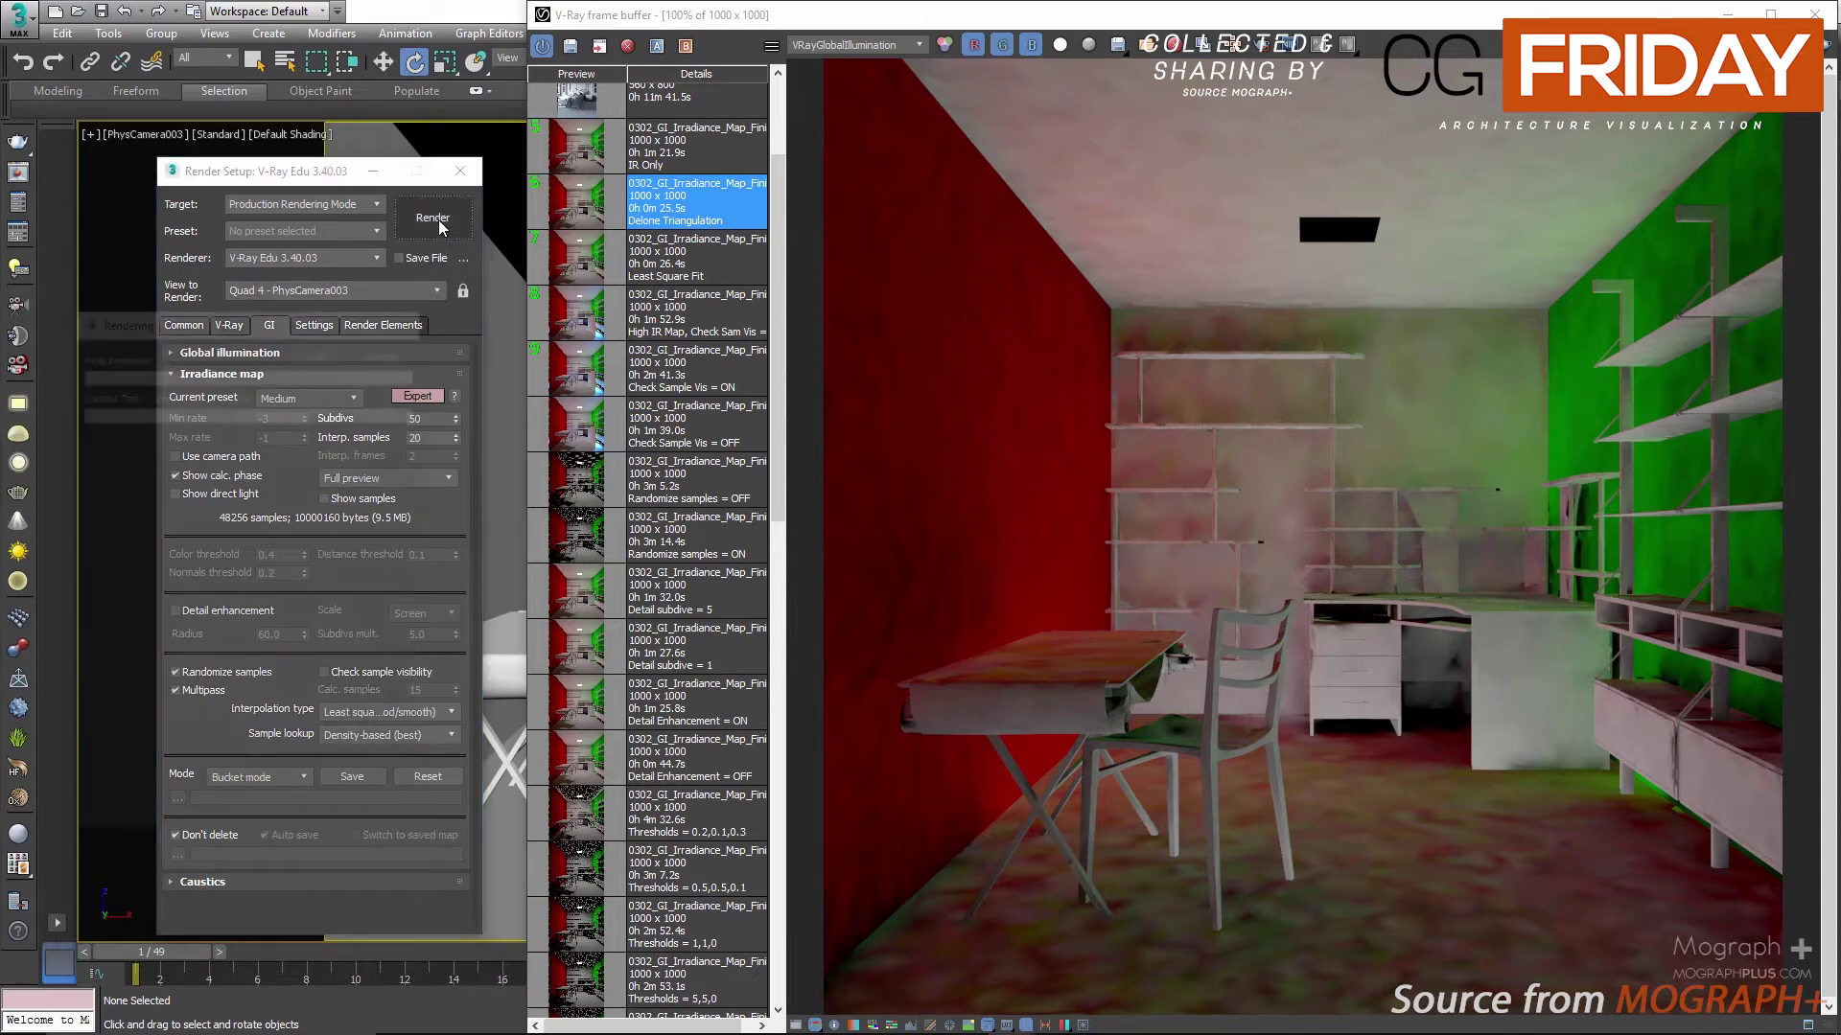
click(830, 44)
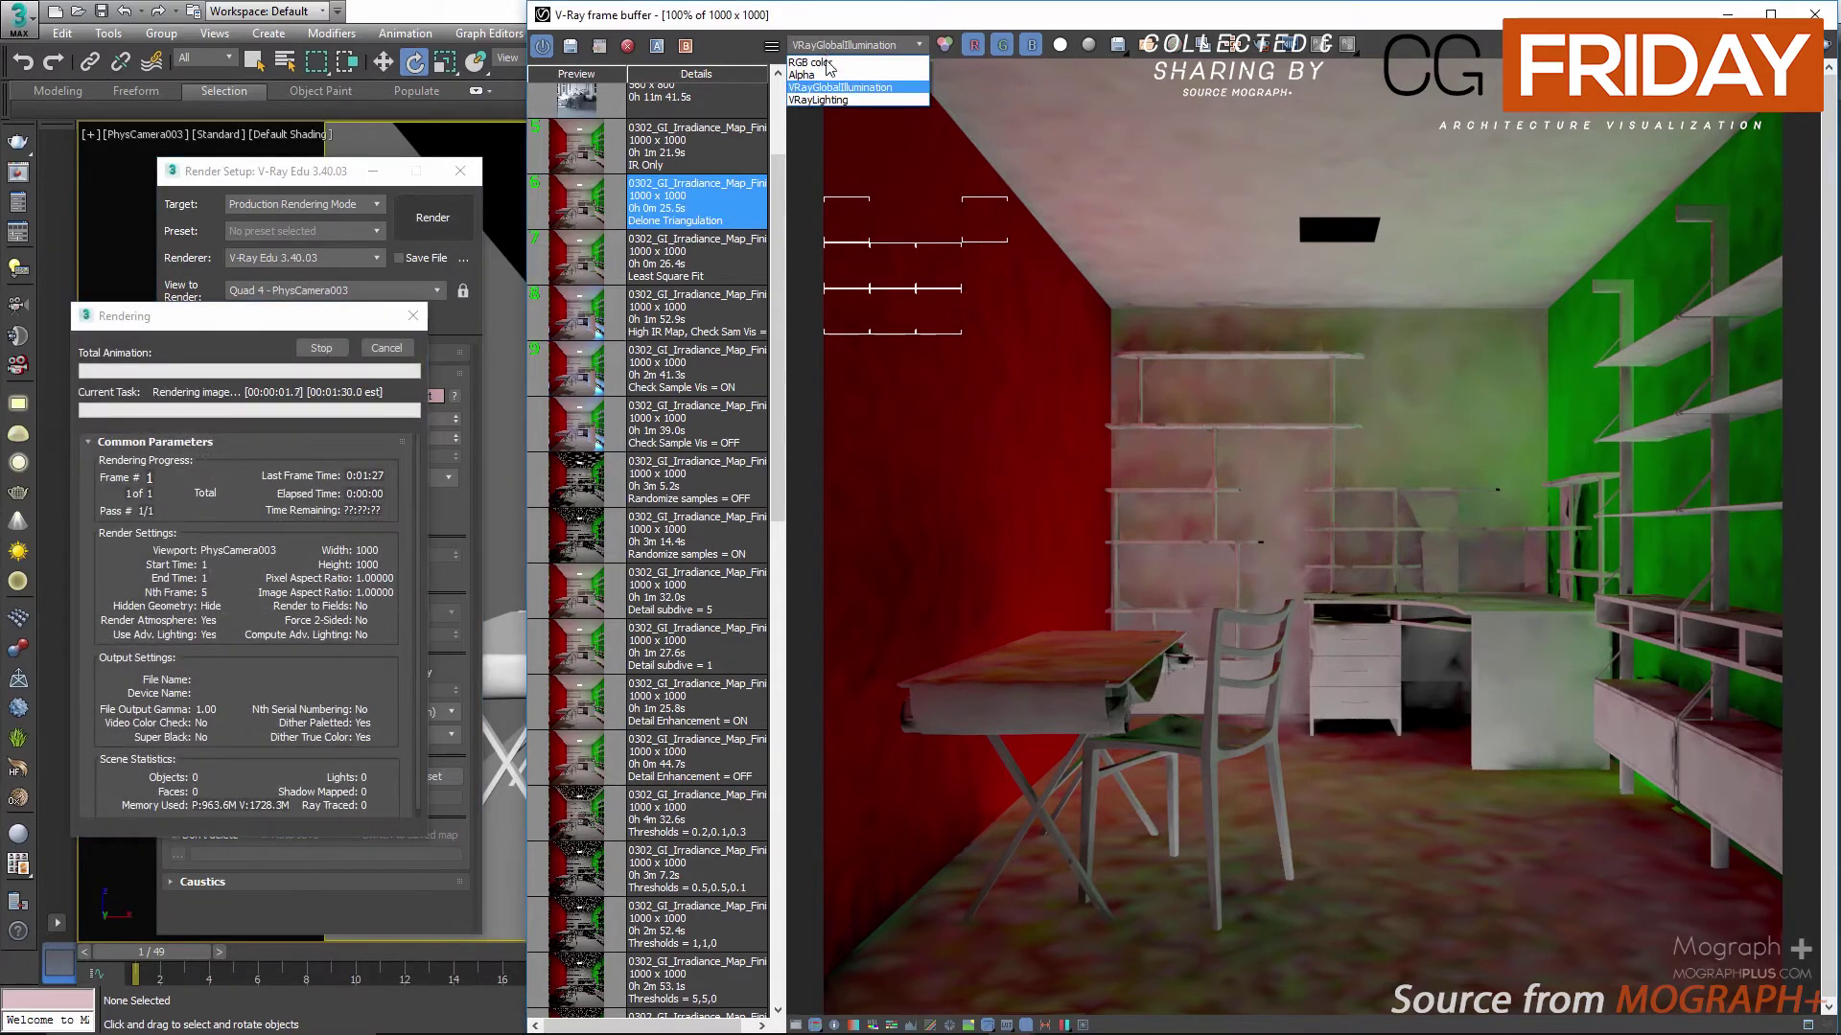
click(846, 86)
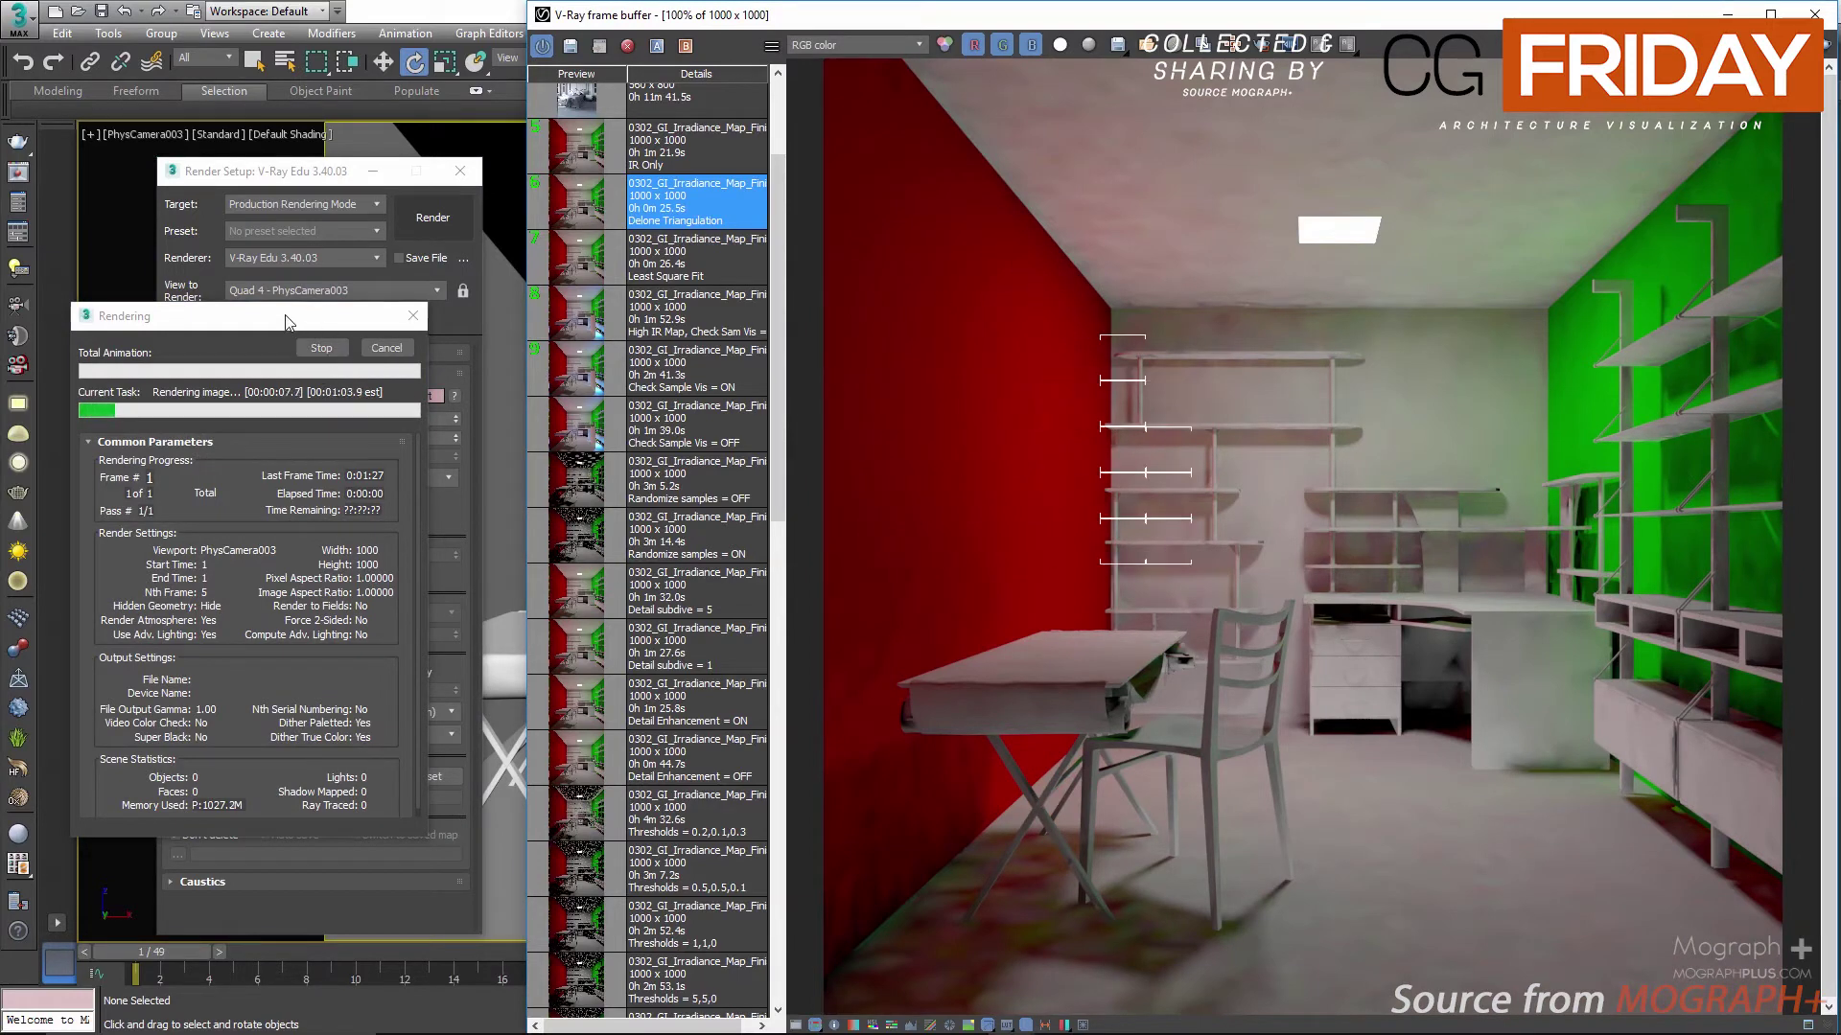
drag(285, 323, 465, 168)
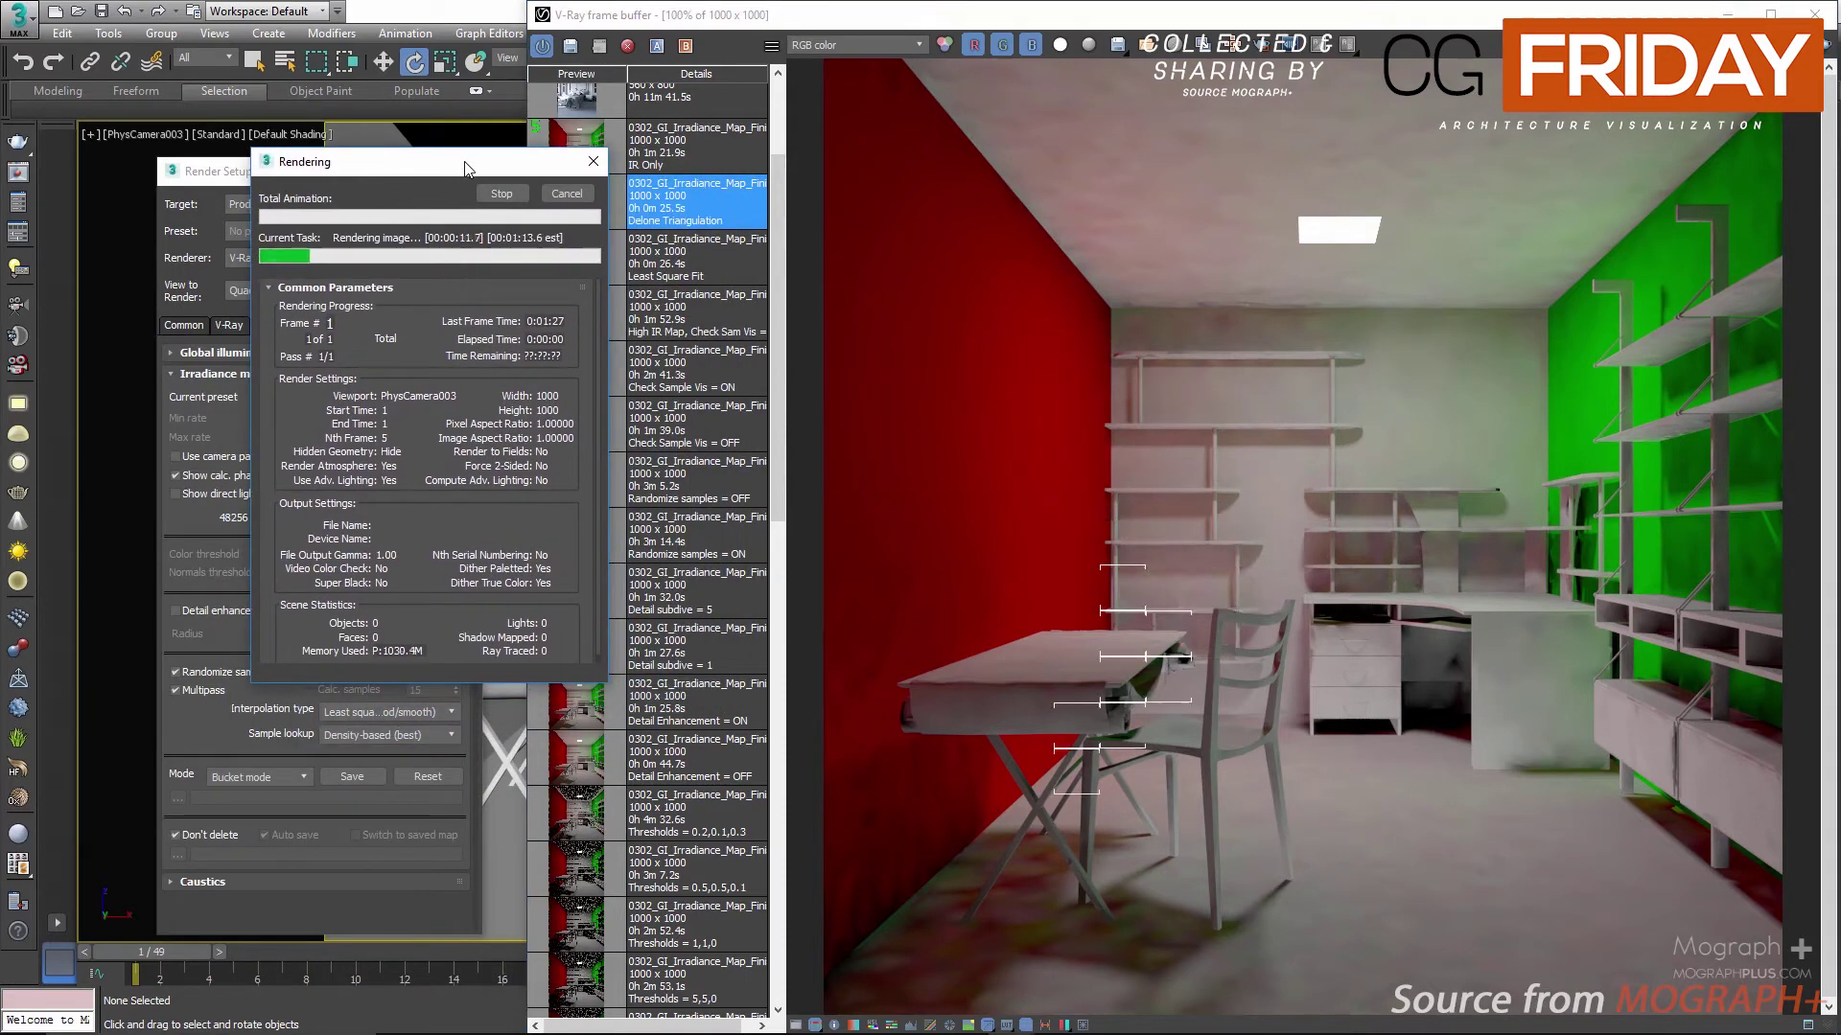
click(567, 193)
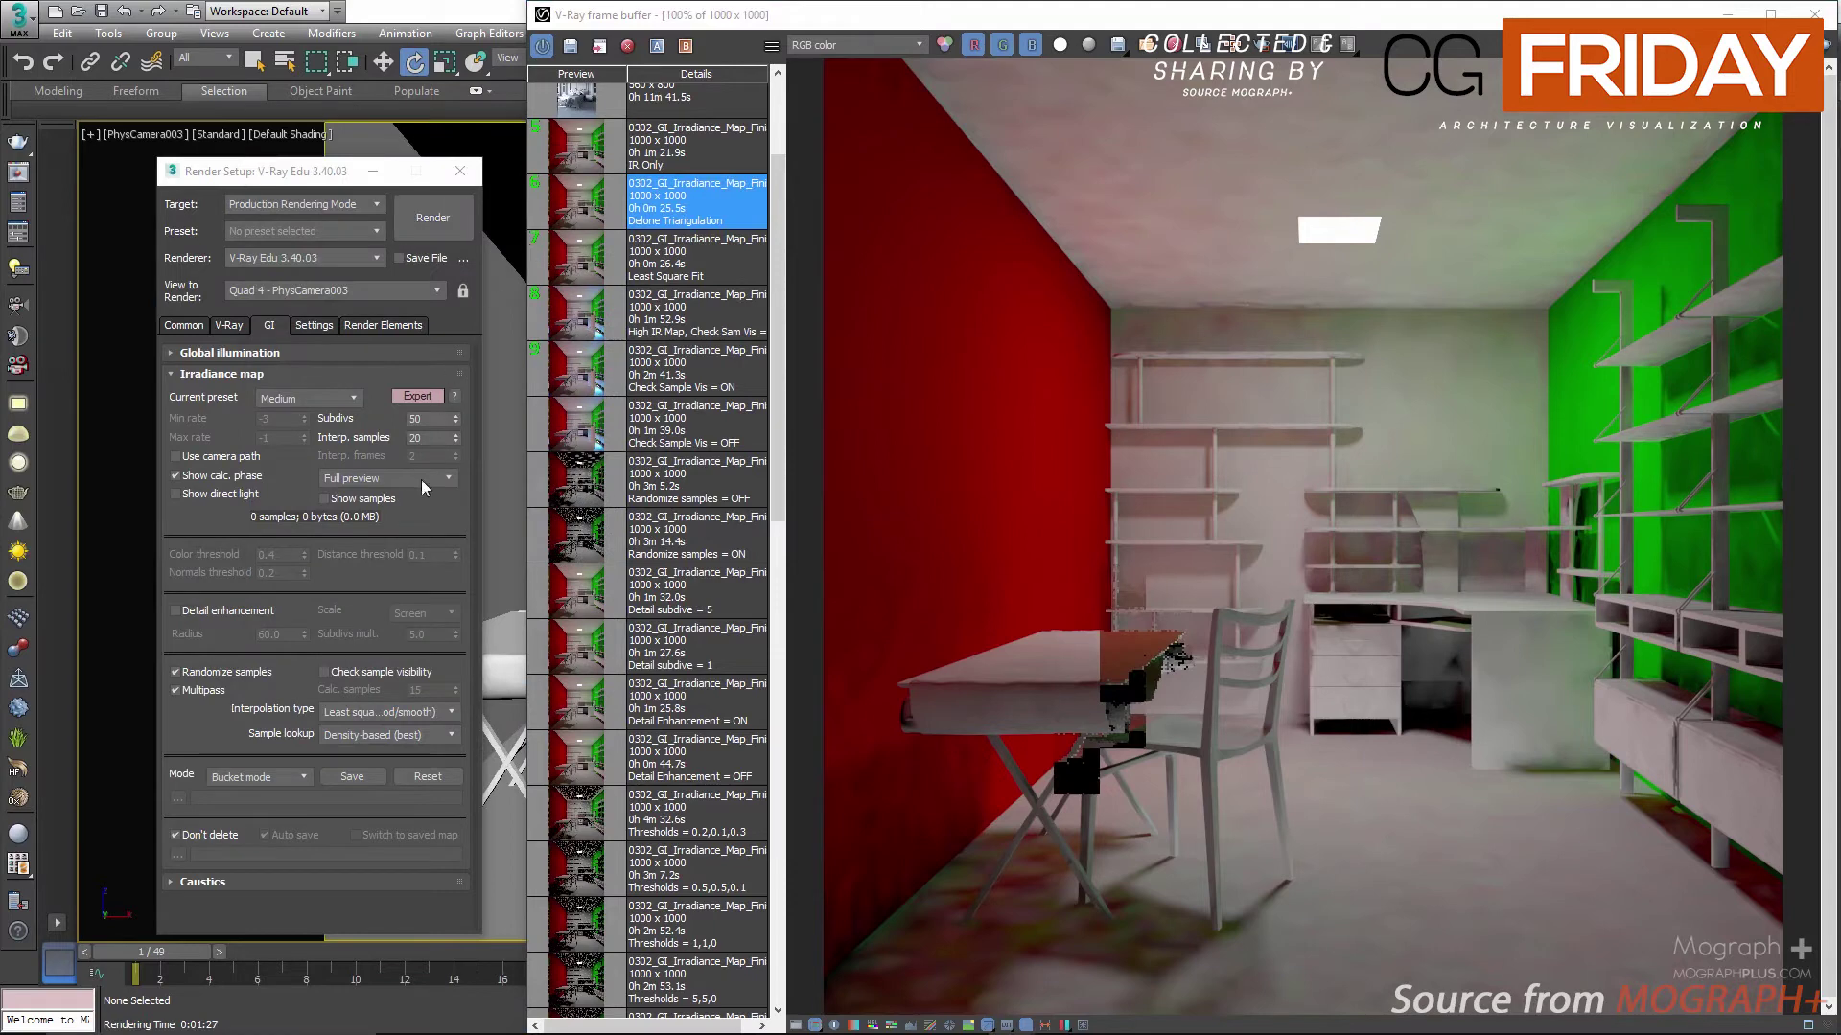
Step: Return the irradiance map mode to Single frame and clear the irradiance map from memory
click(235, 776)
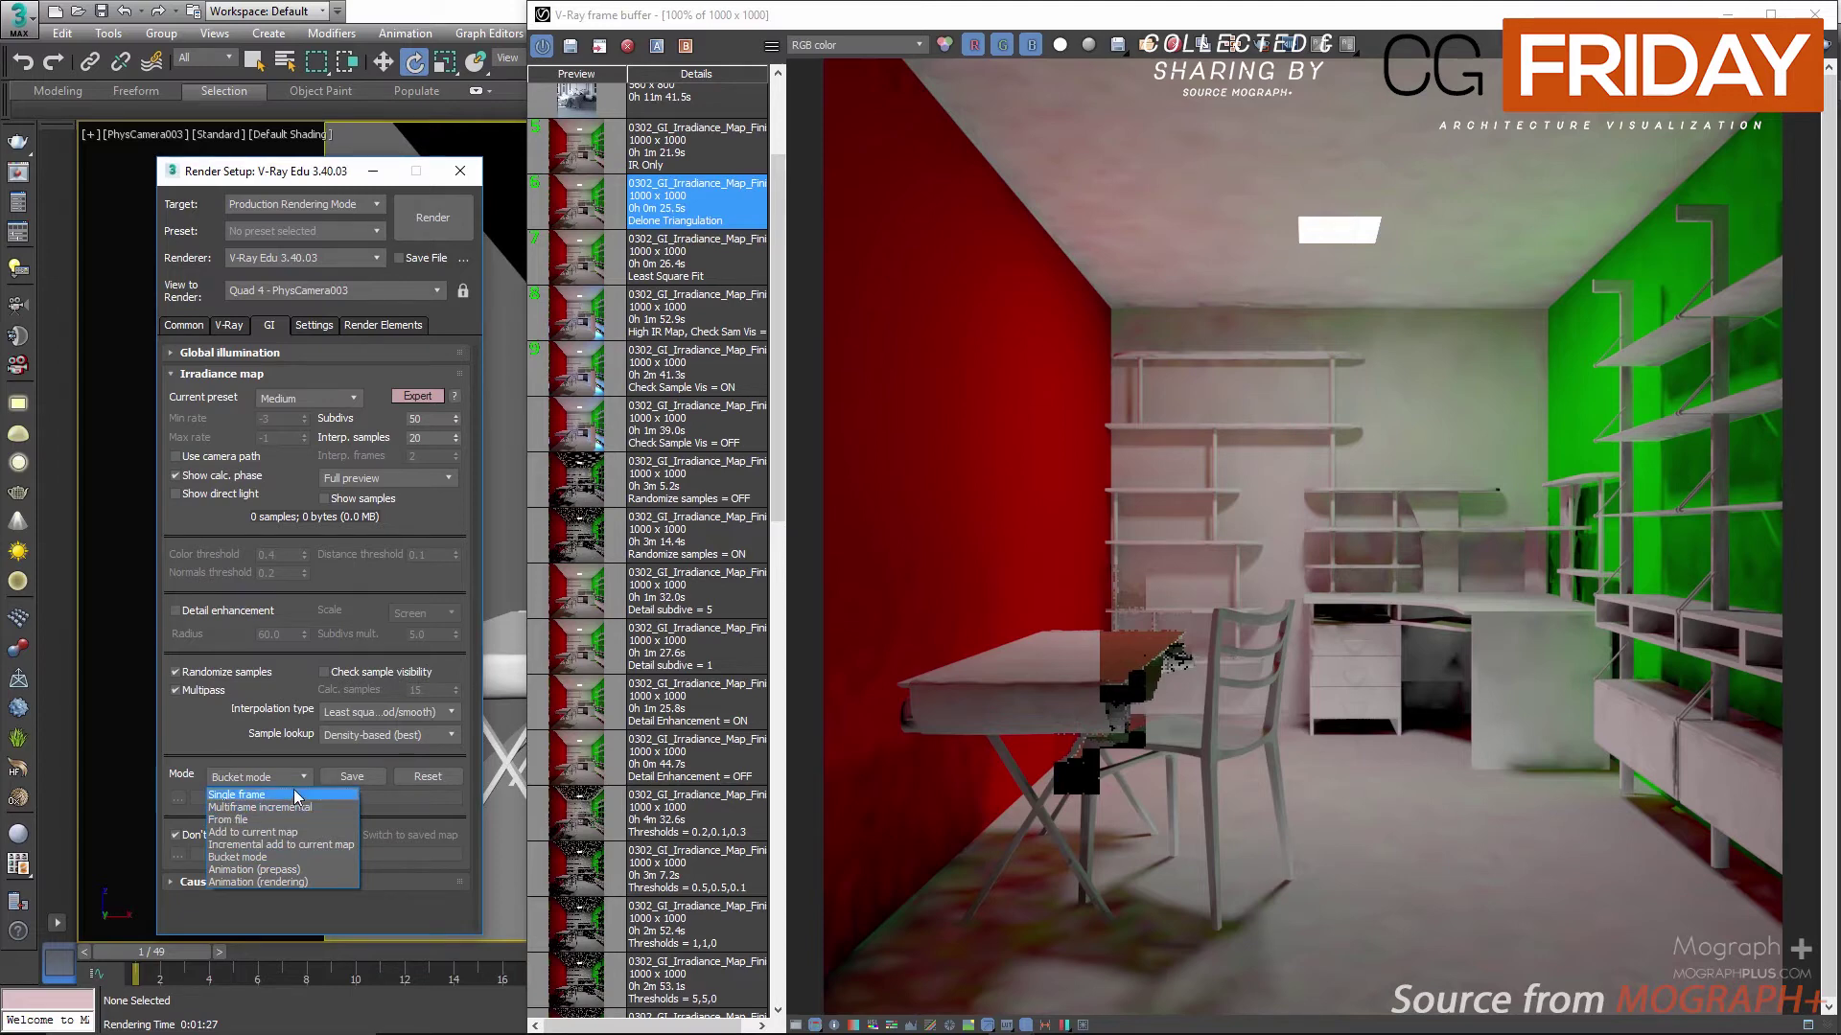
click(296, 796)
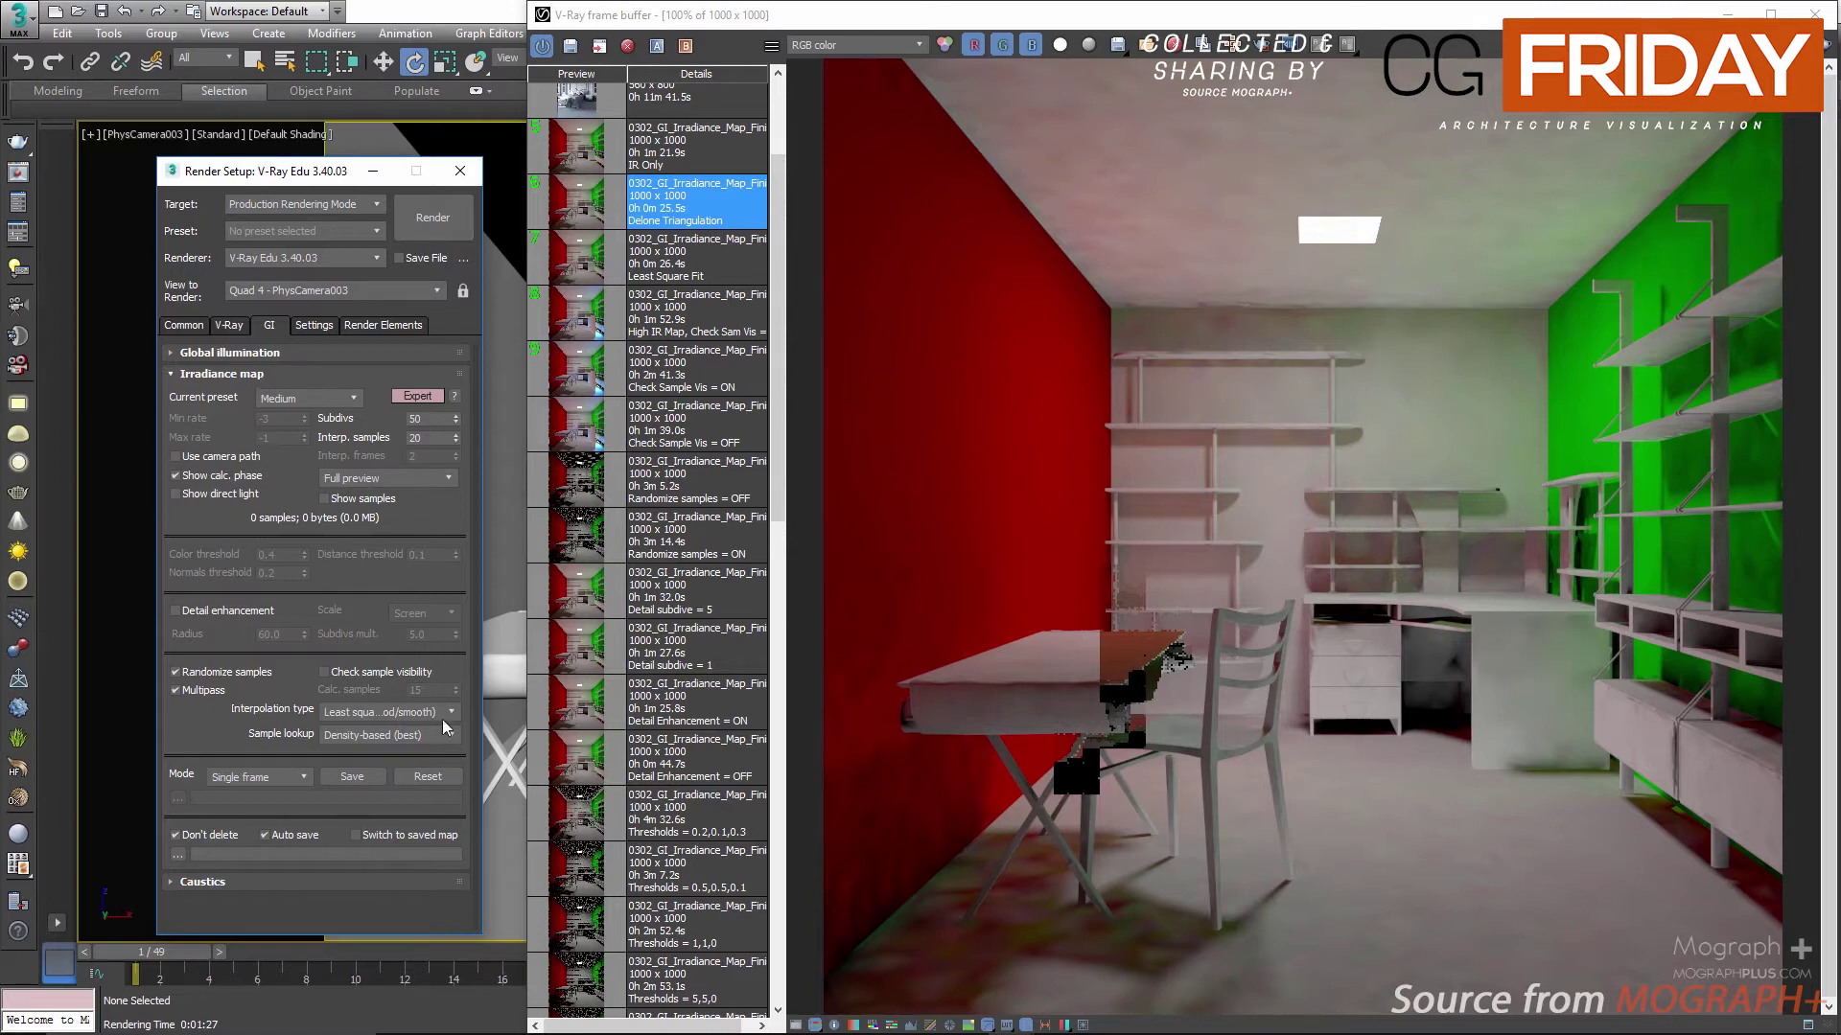
click(433, 776)
click(881, 592)
click(428, 776)
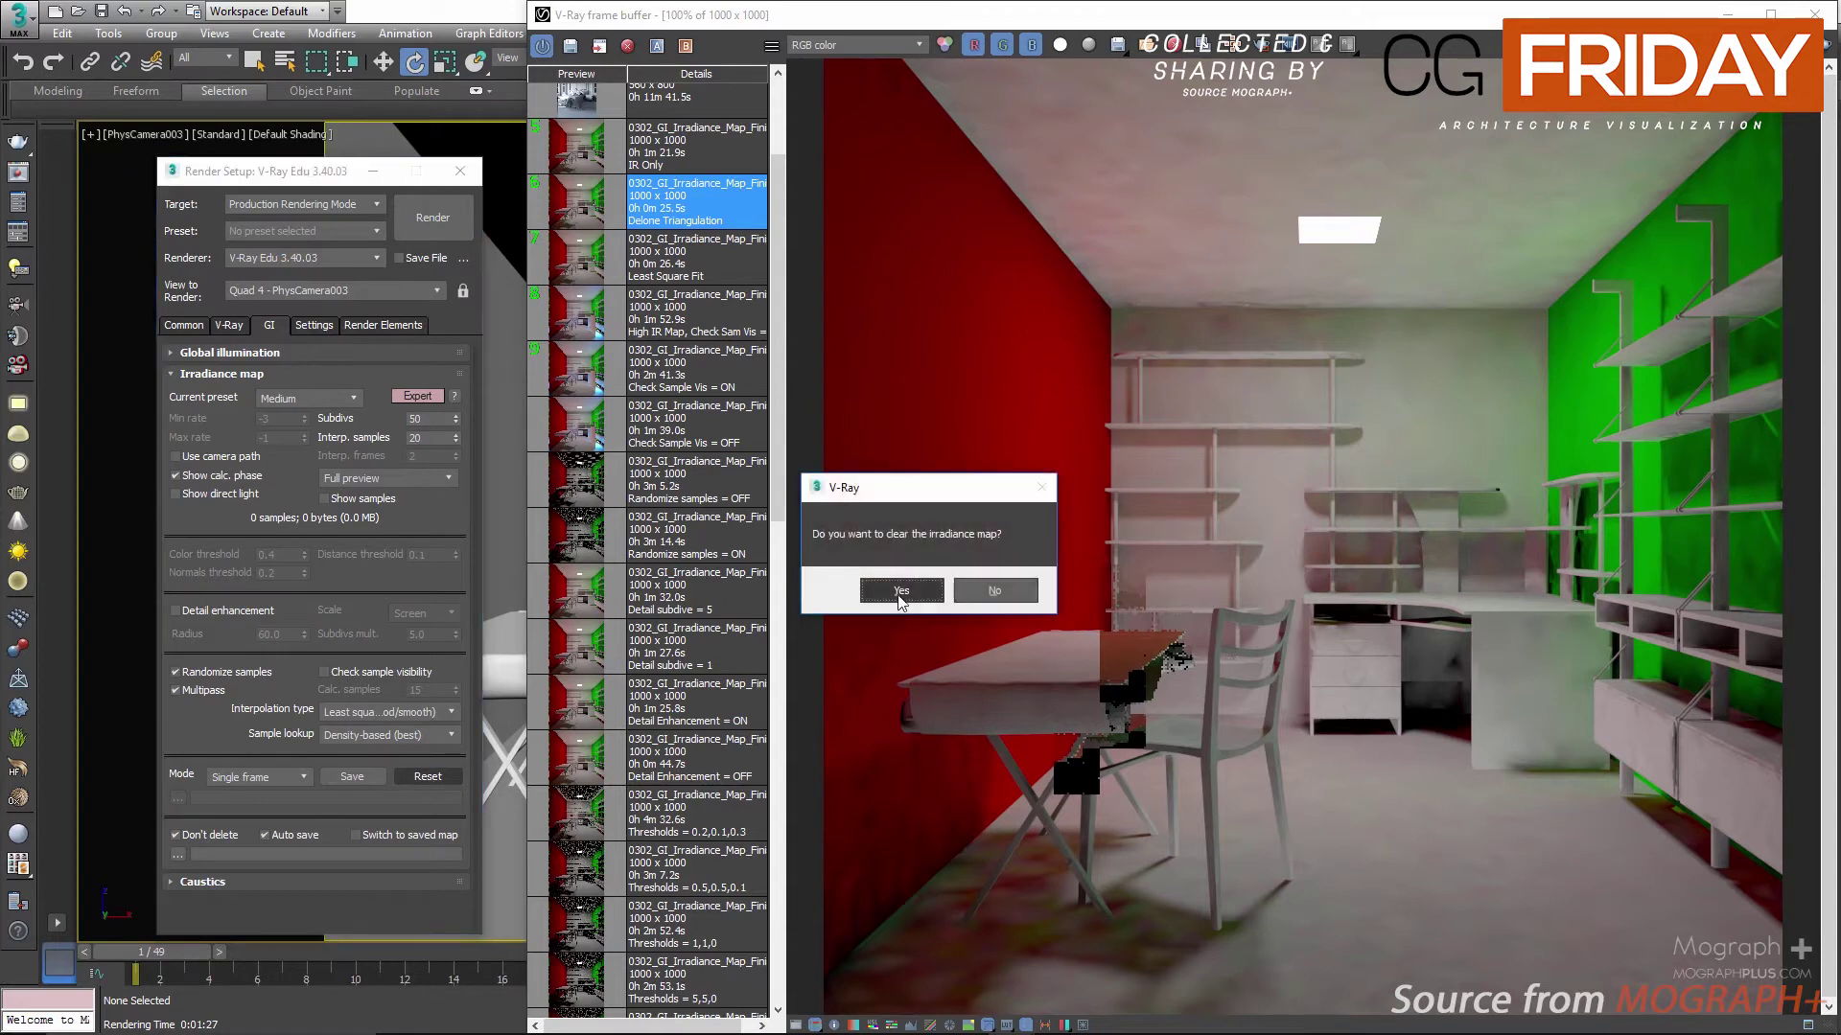
click(901, 592)
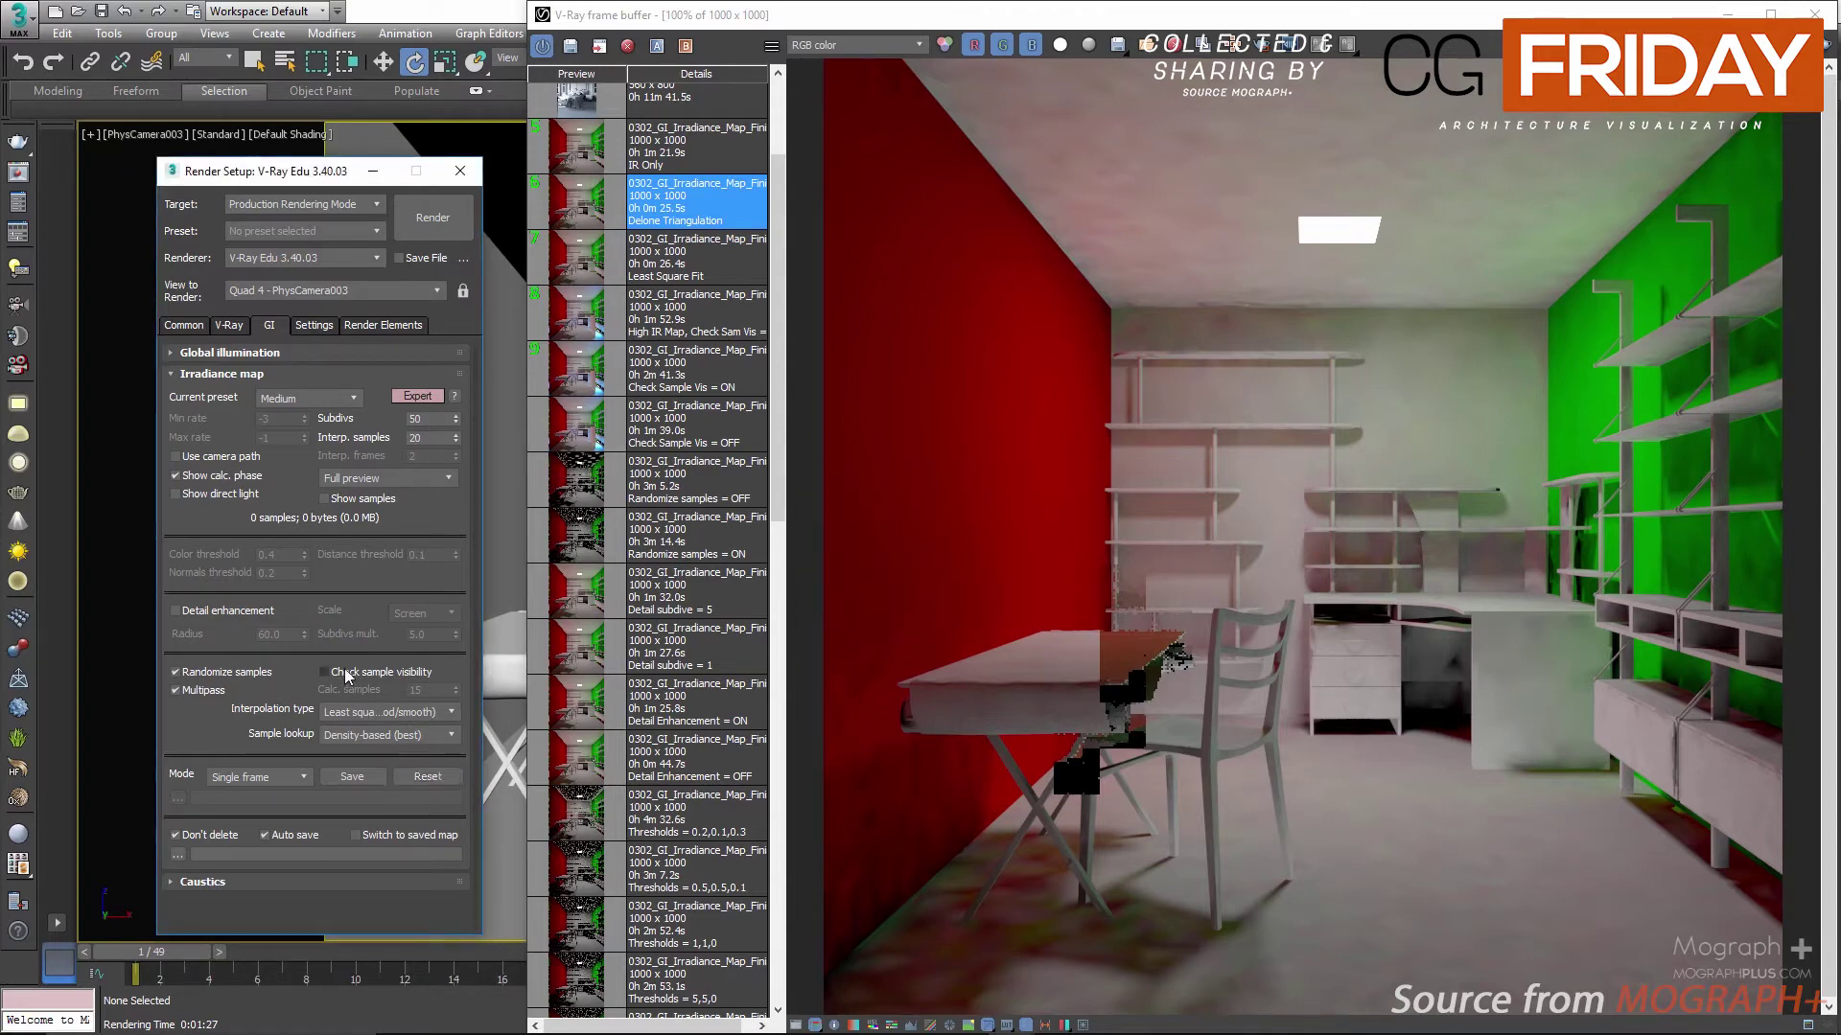
Step: Enable "Don't render final image" in the global switches and render so that only the irradiance map is calculated
click(230, 326)
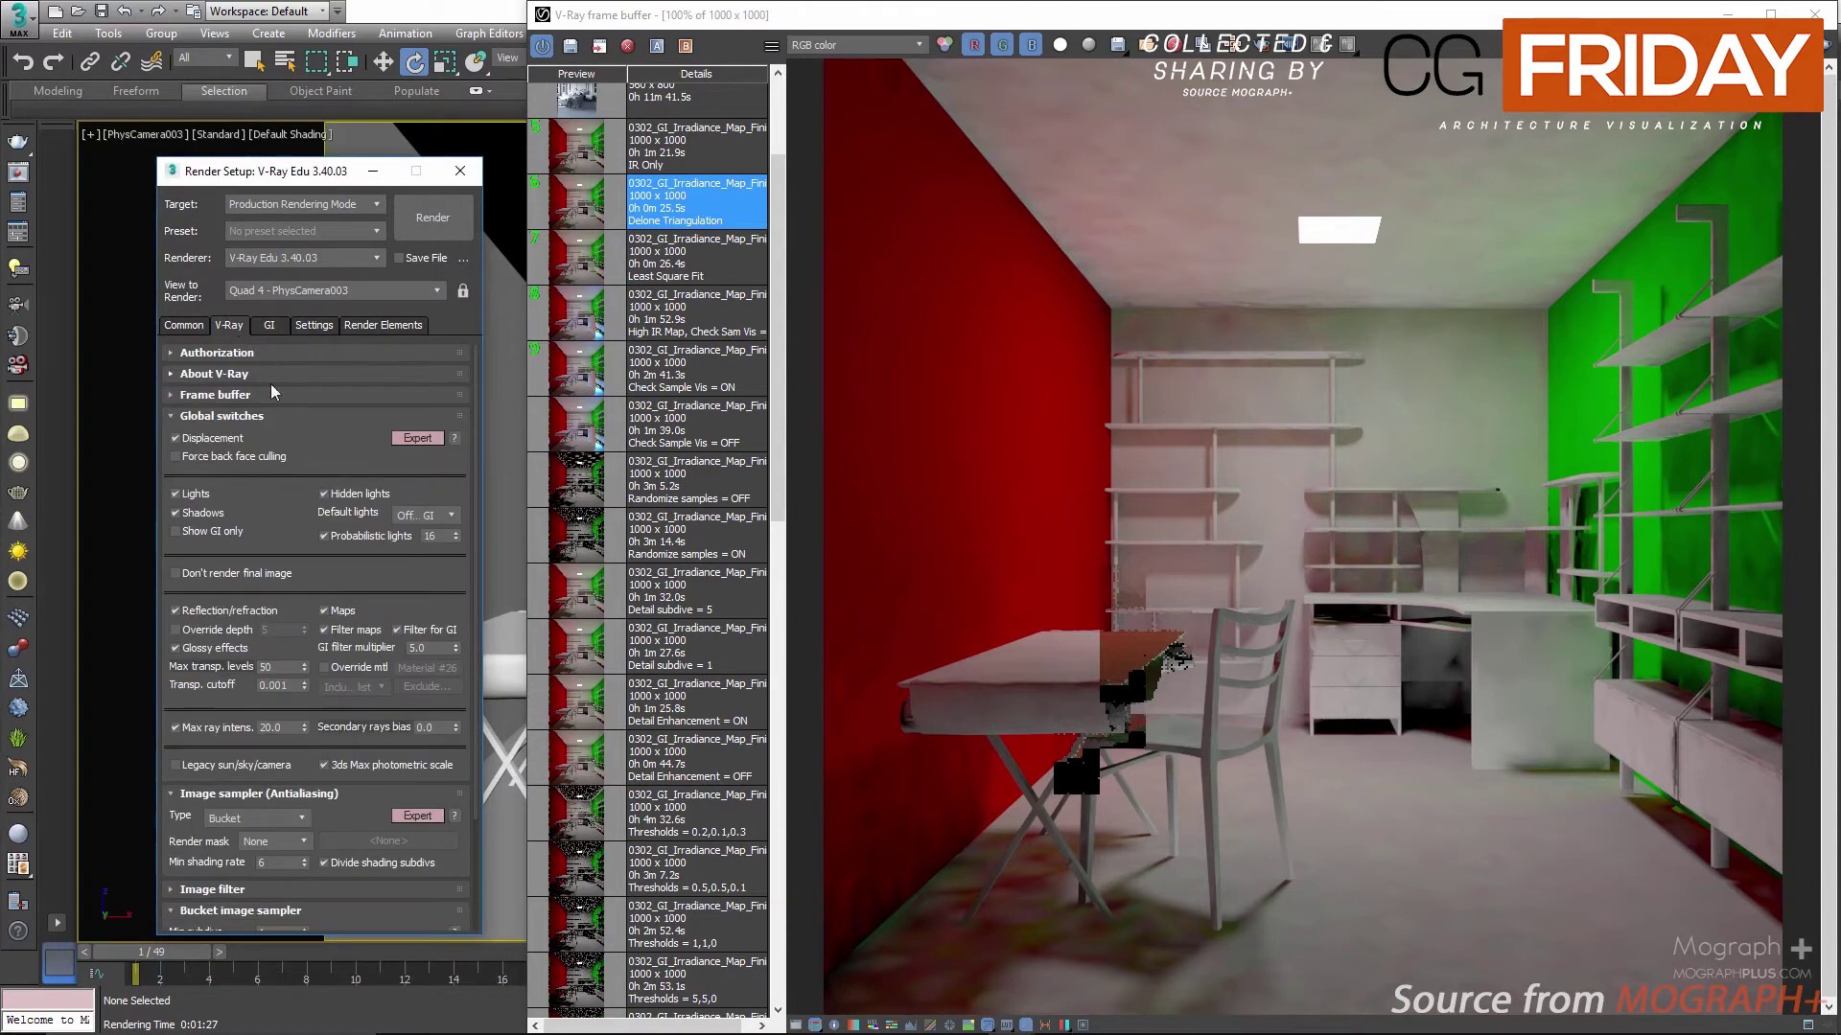
click(233, 575)
click(293, 799)
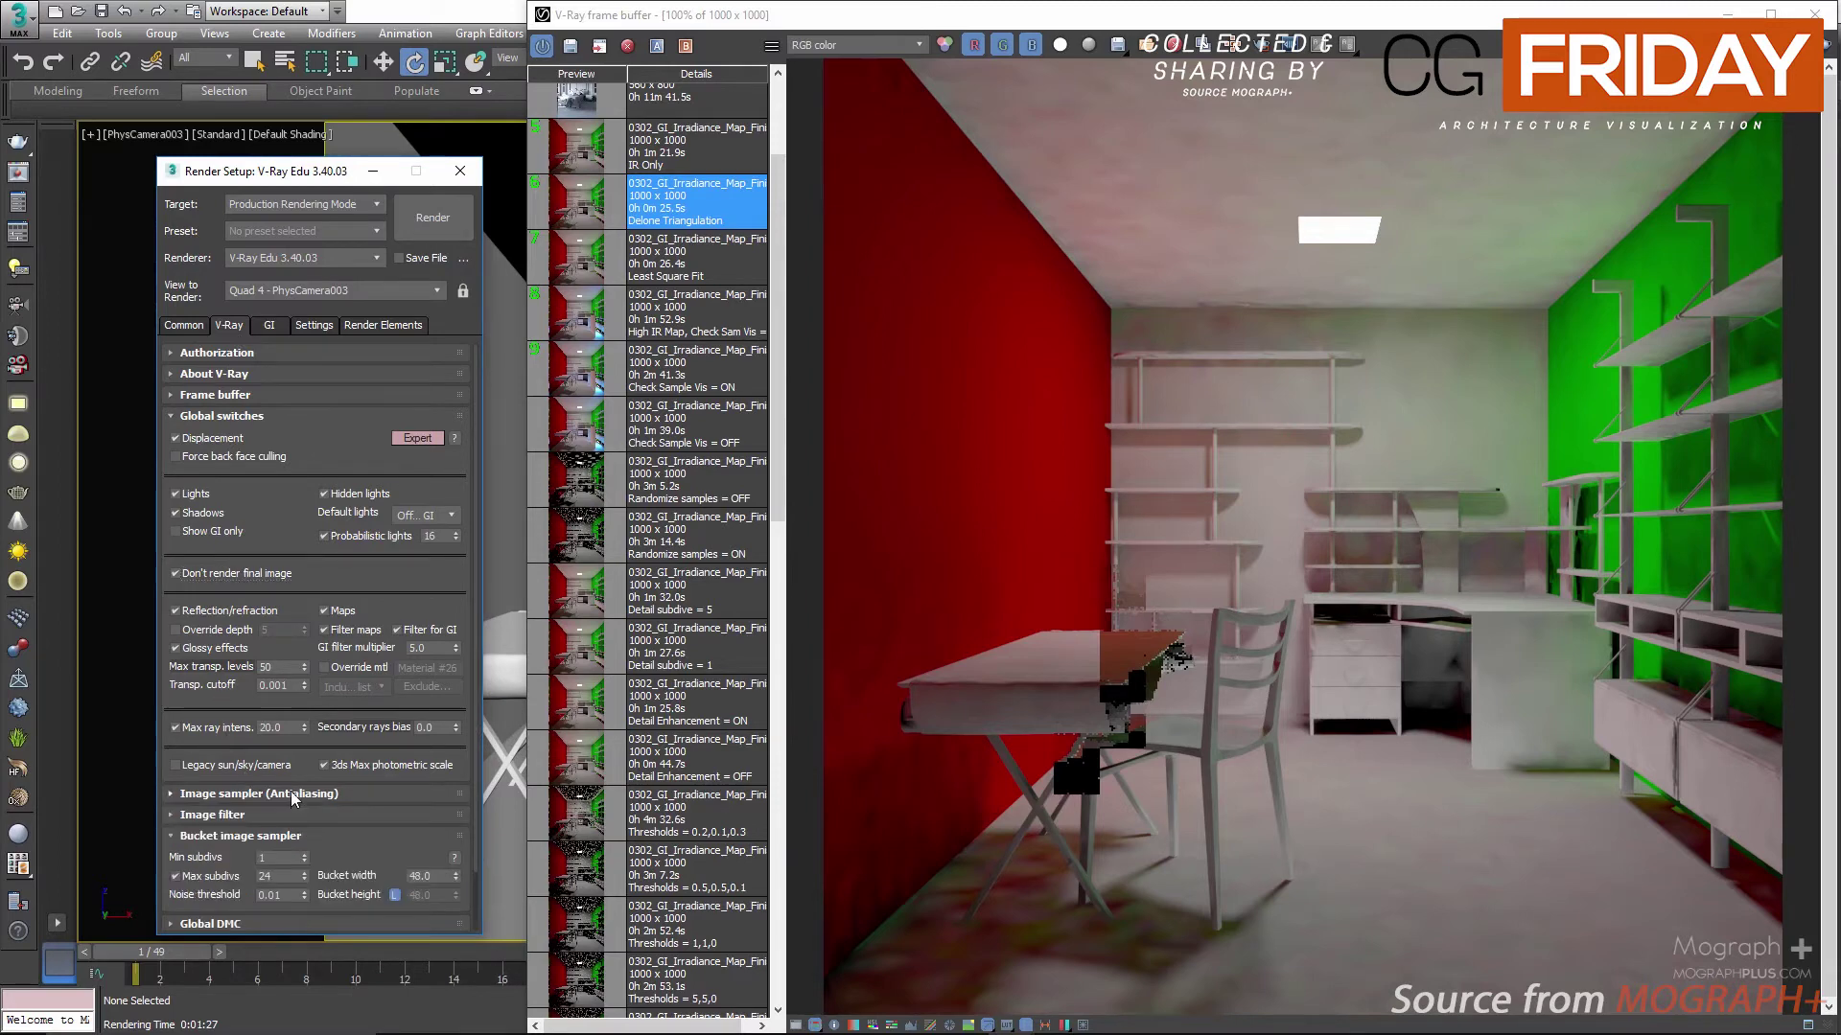
click(263, 836)
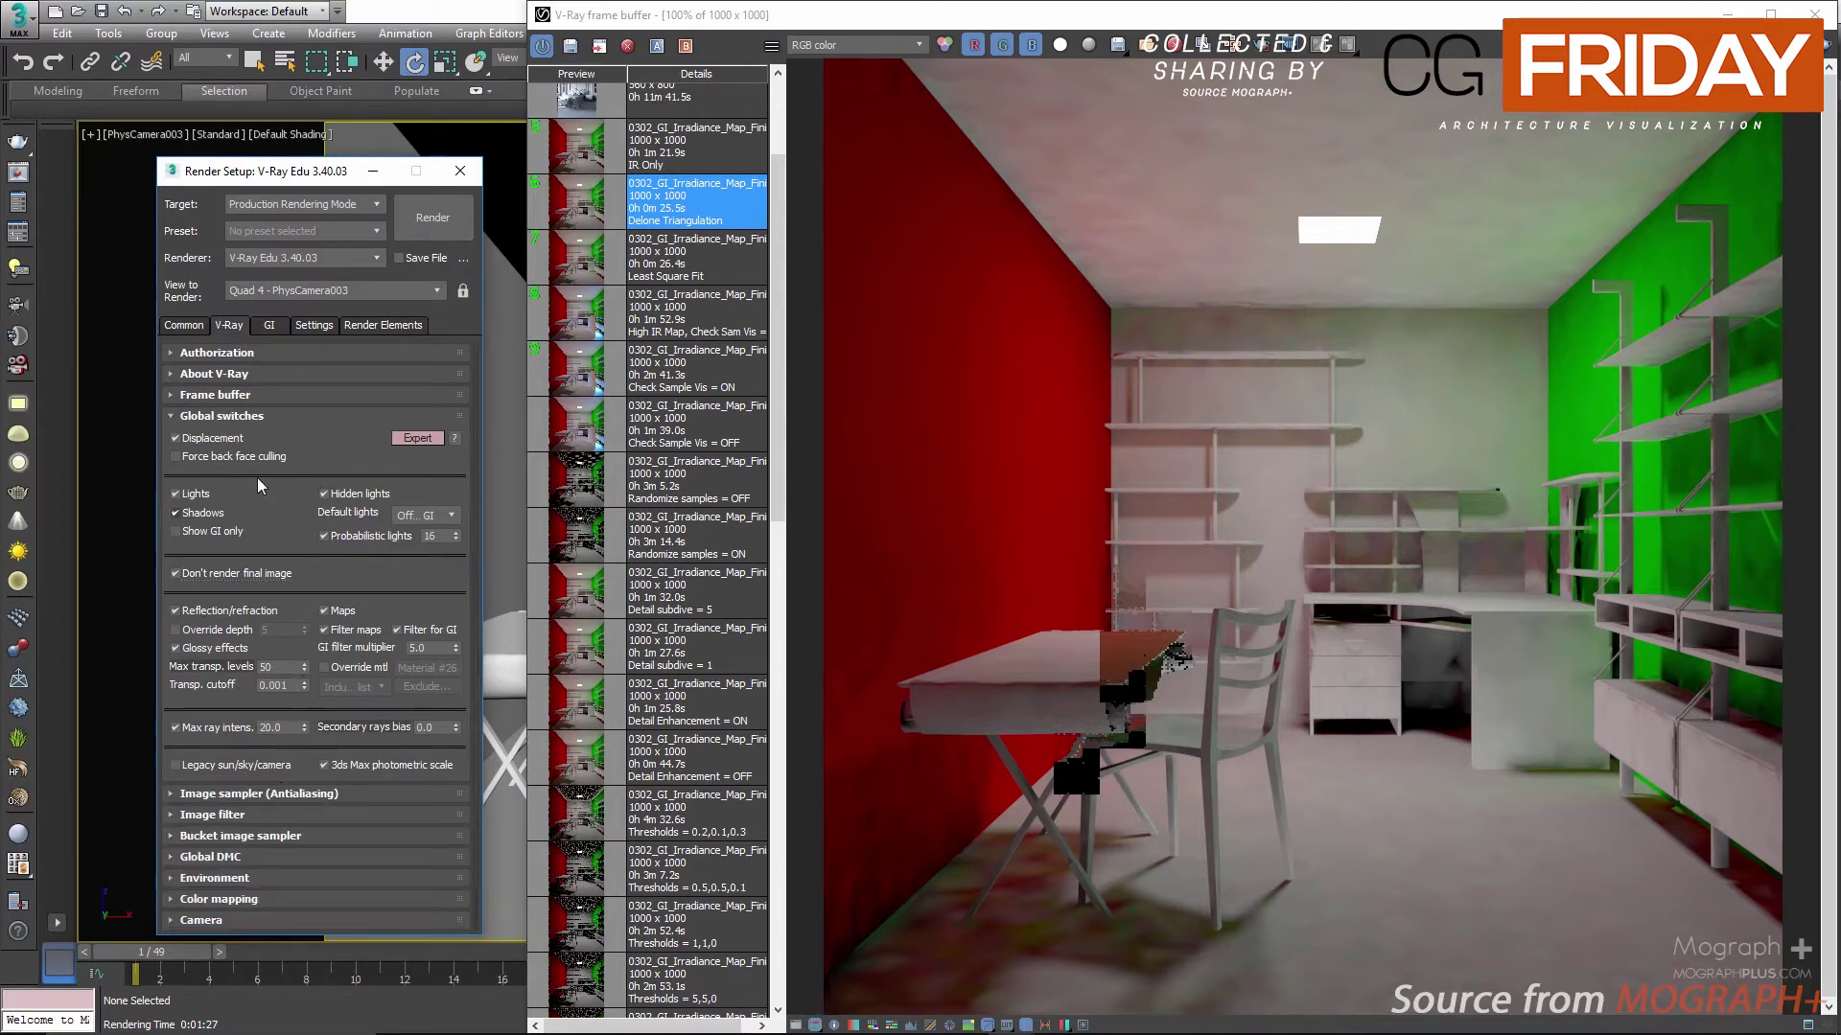
click(416, 230)
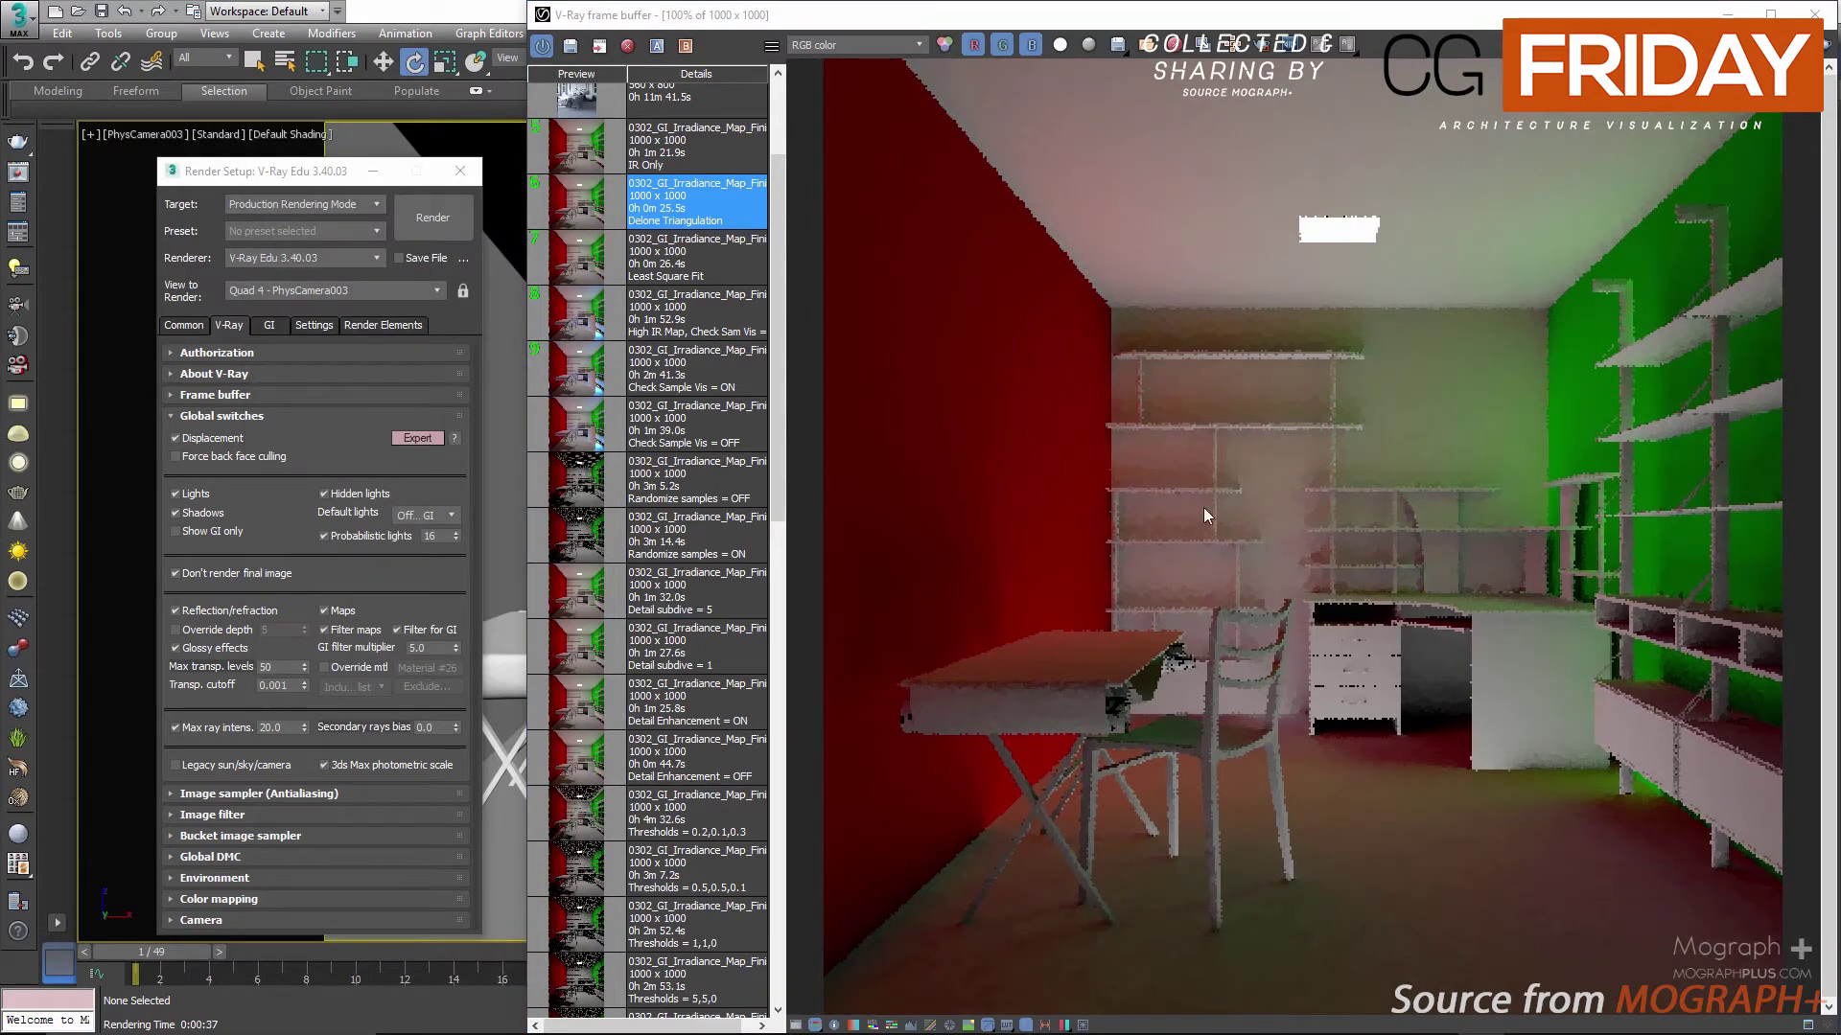
Step: Save the calculated irradiance map as IRmap.vrmap in the 0303_GI_Irradiance_Map folder
click(267, 326)
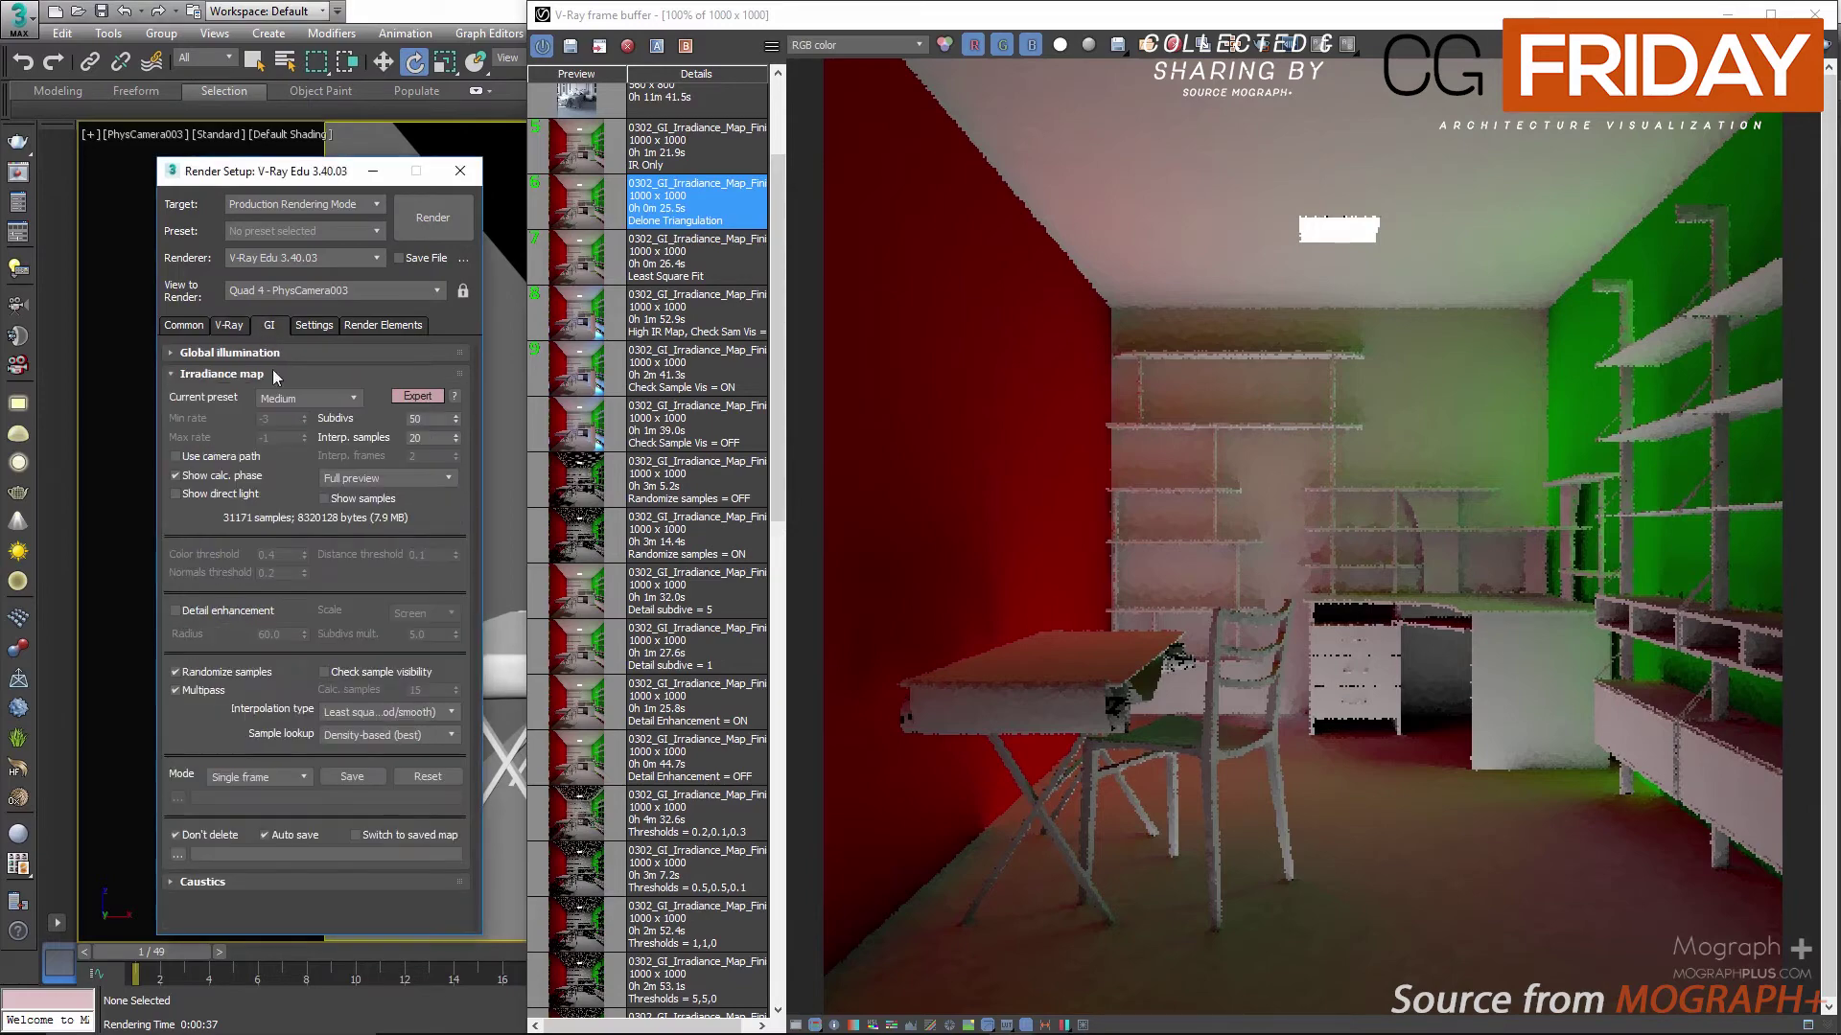
click(365, 779)
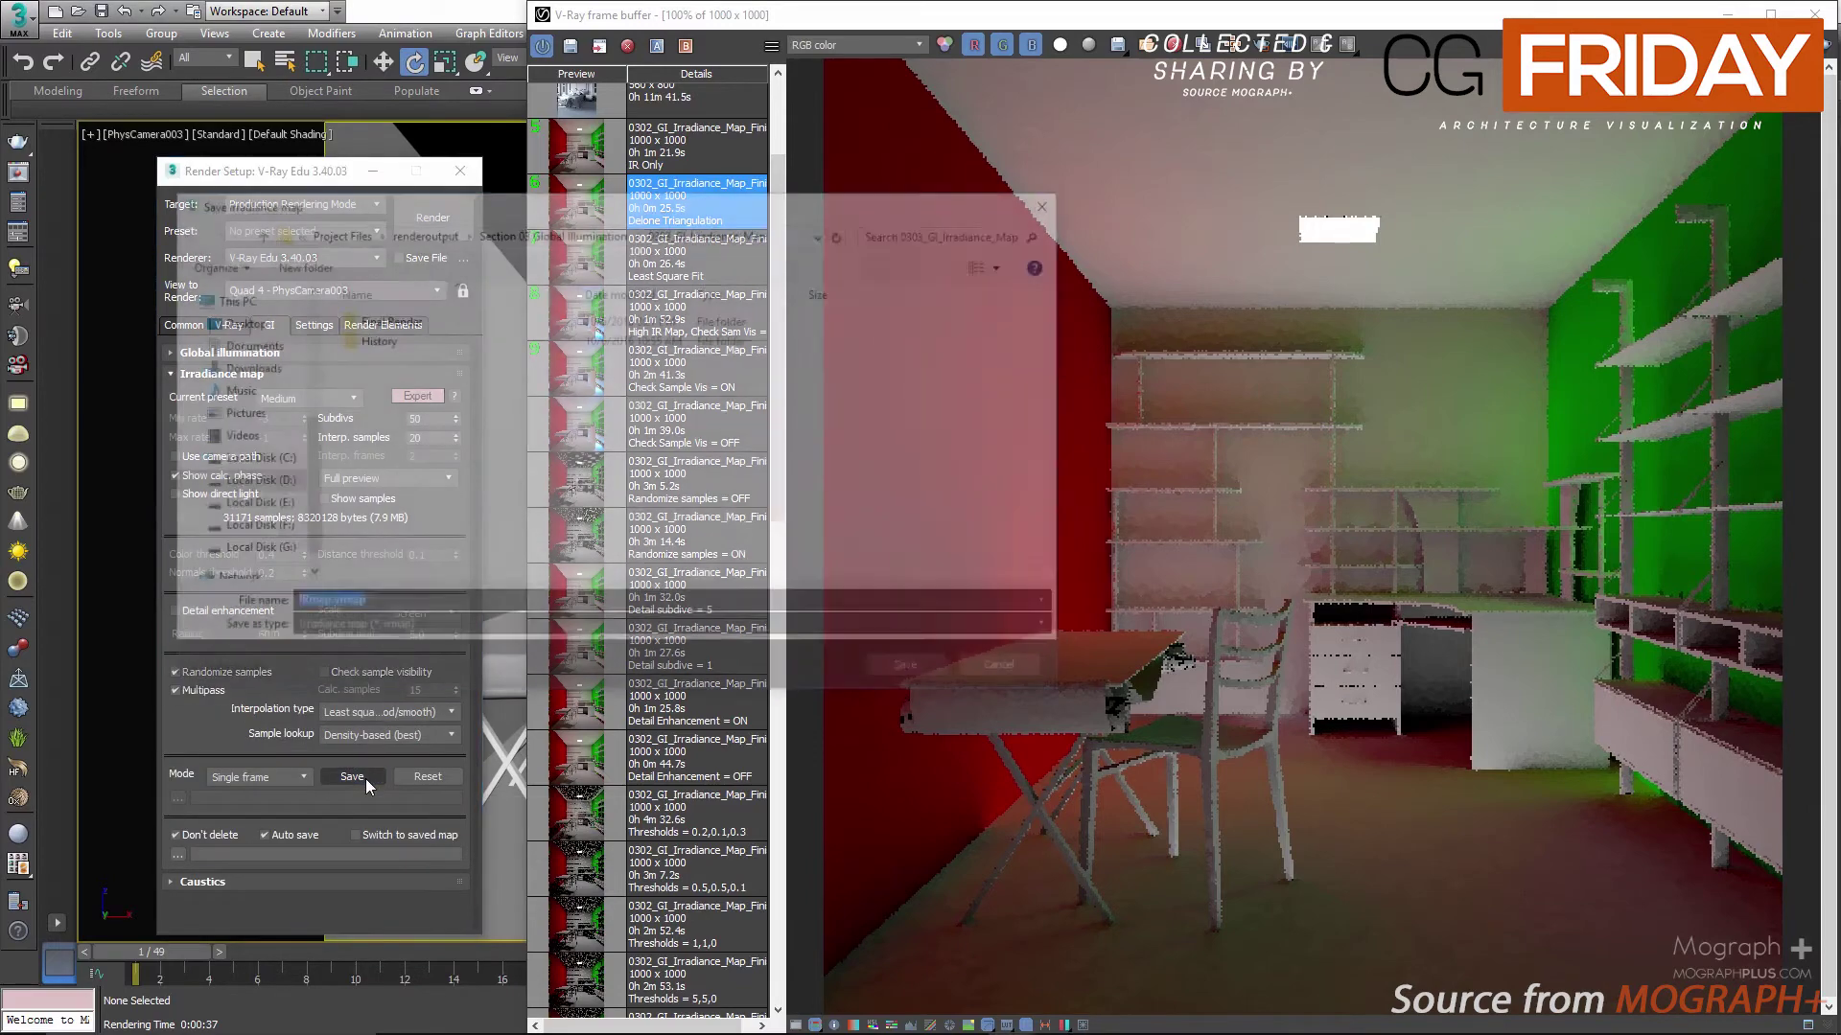
click(347, 604)
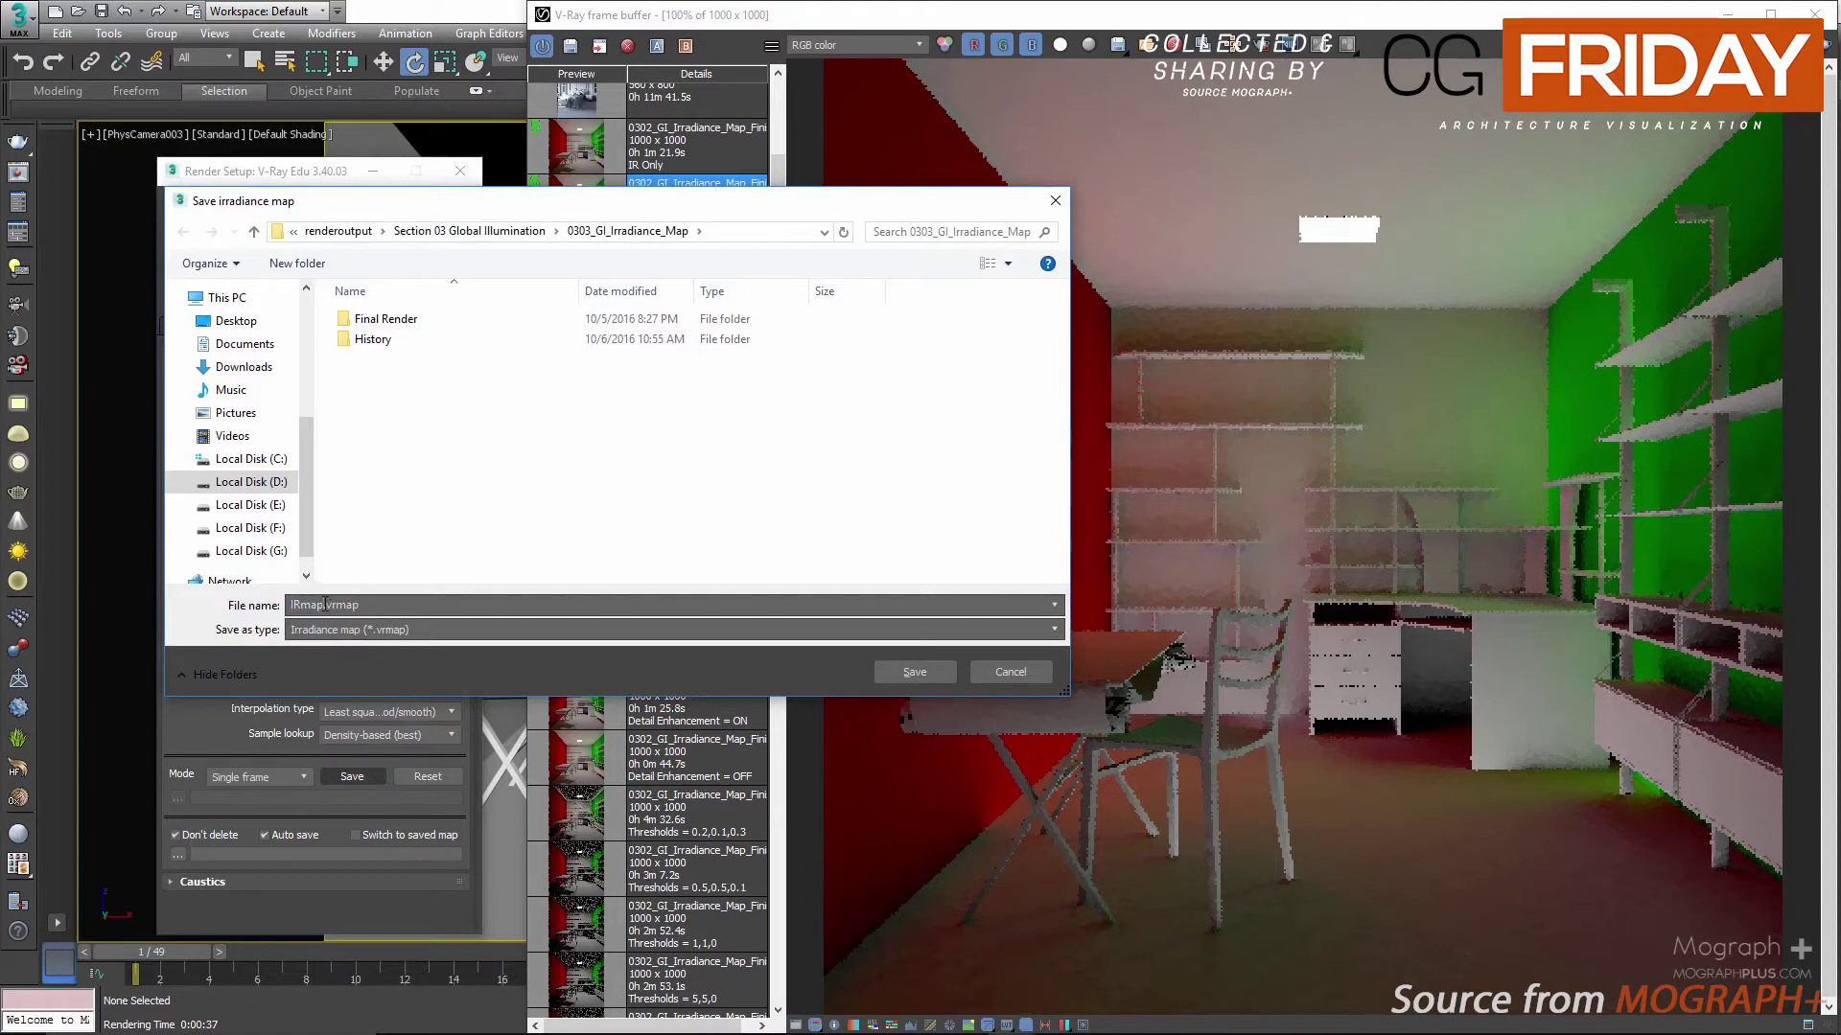
double_click(318, 604)
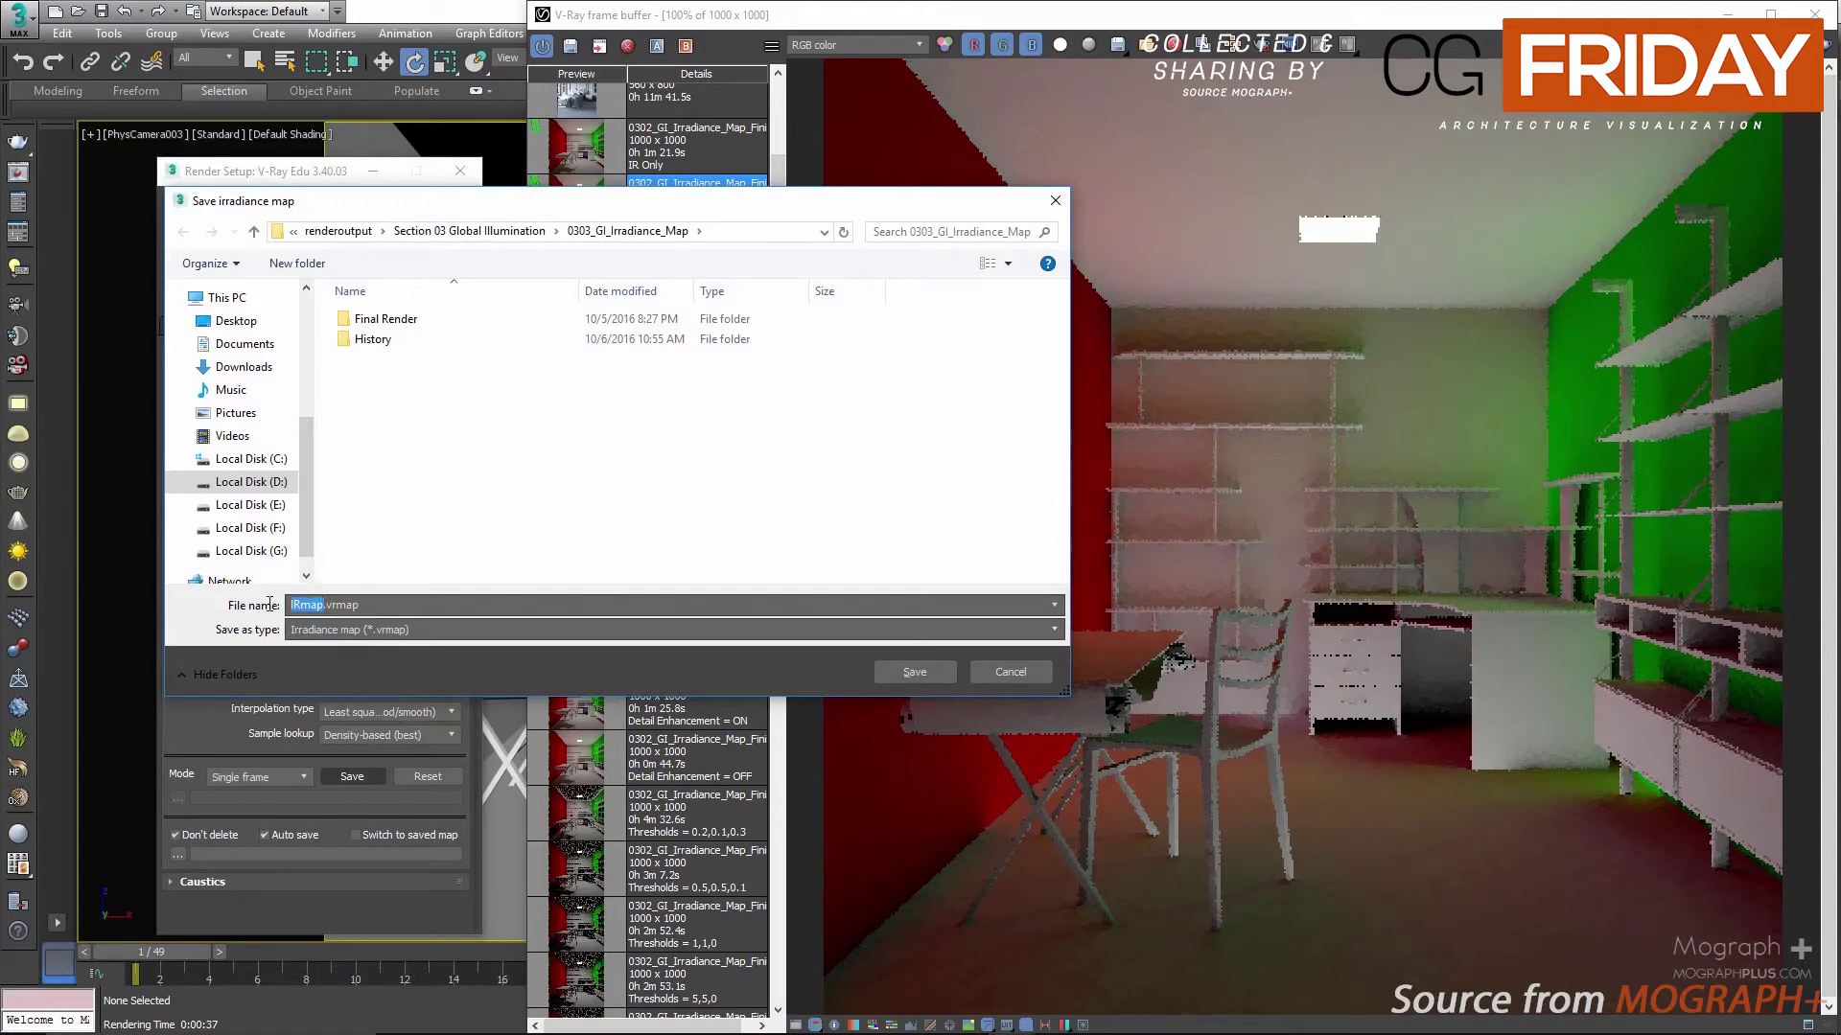
click(317, 604)
click(892, 665)
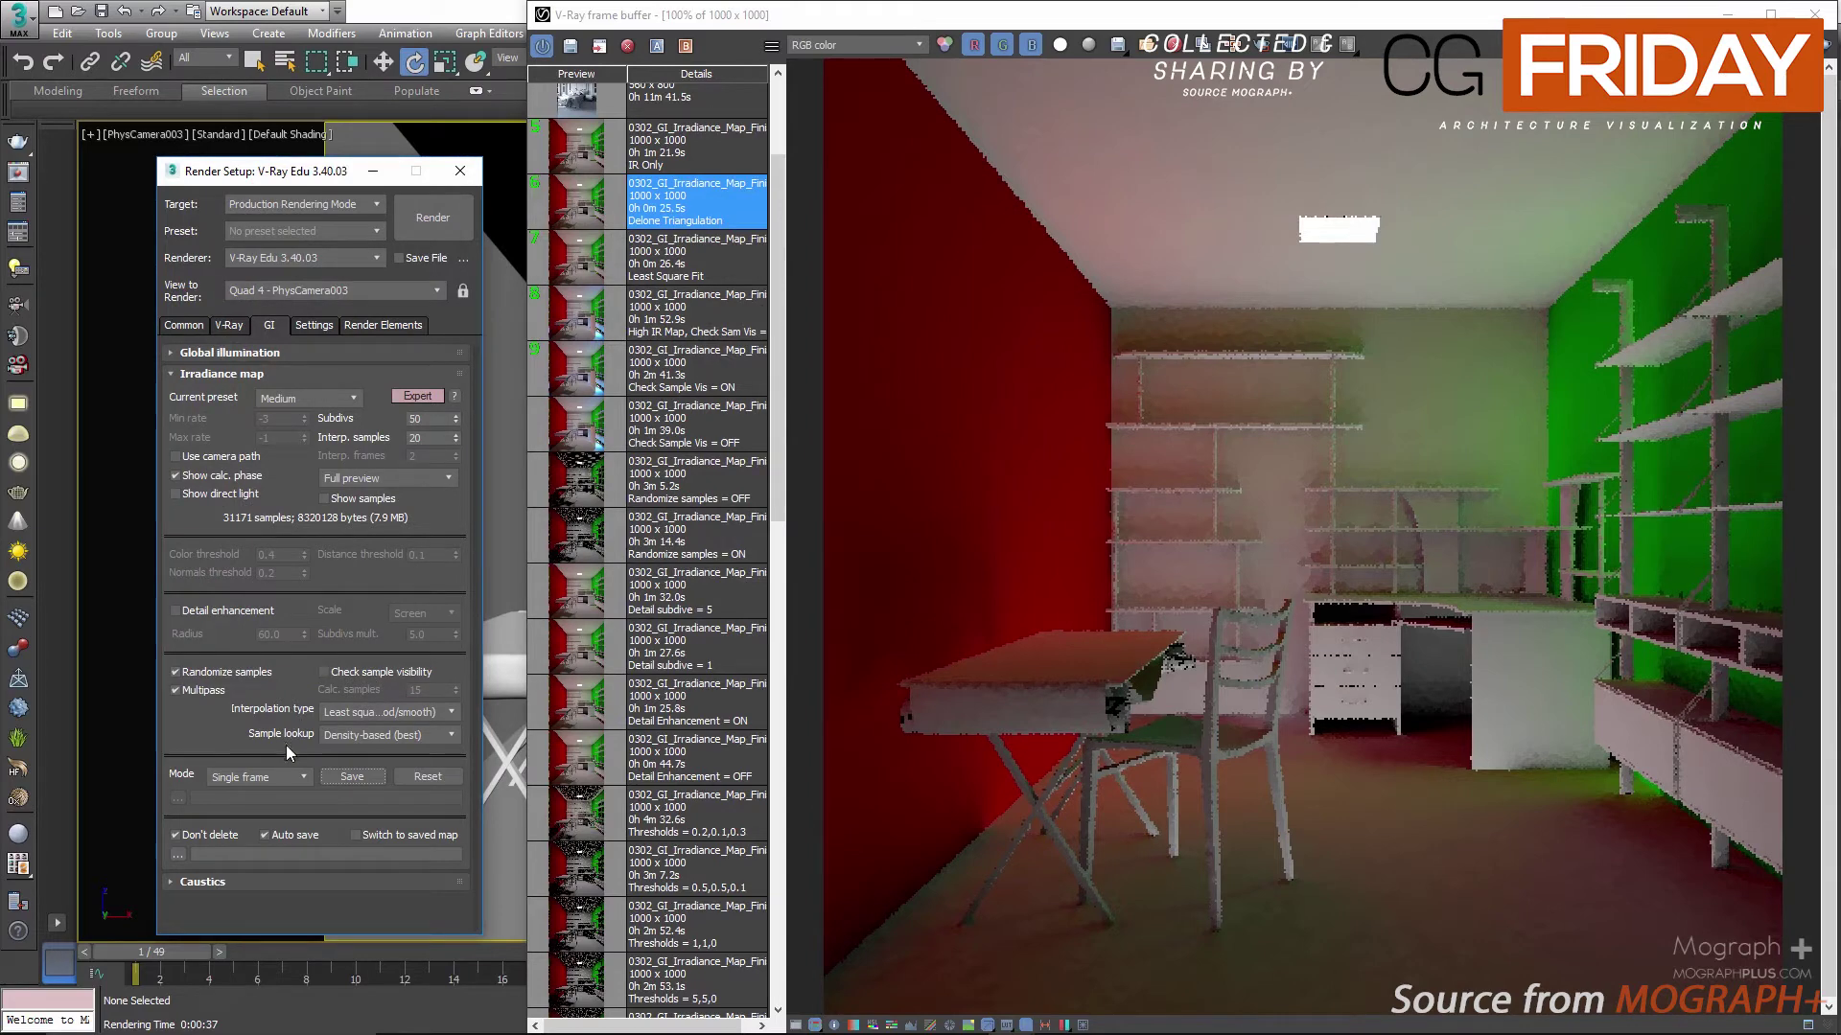
Step: Set the irradiance map mode to From file and load IRmap.vrmap
click(272, 777)
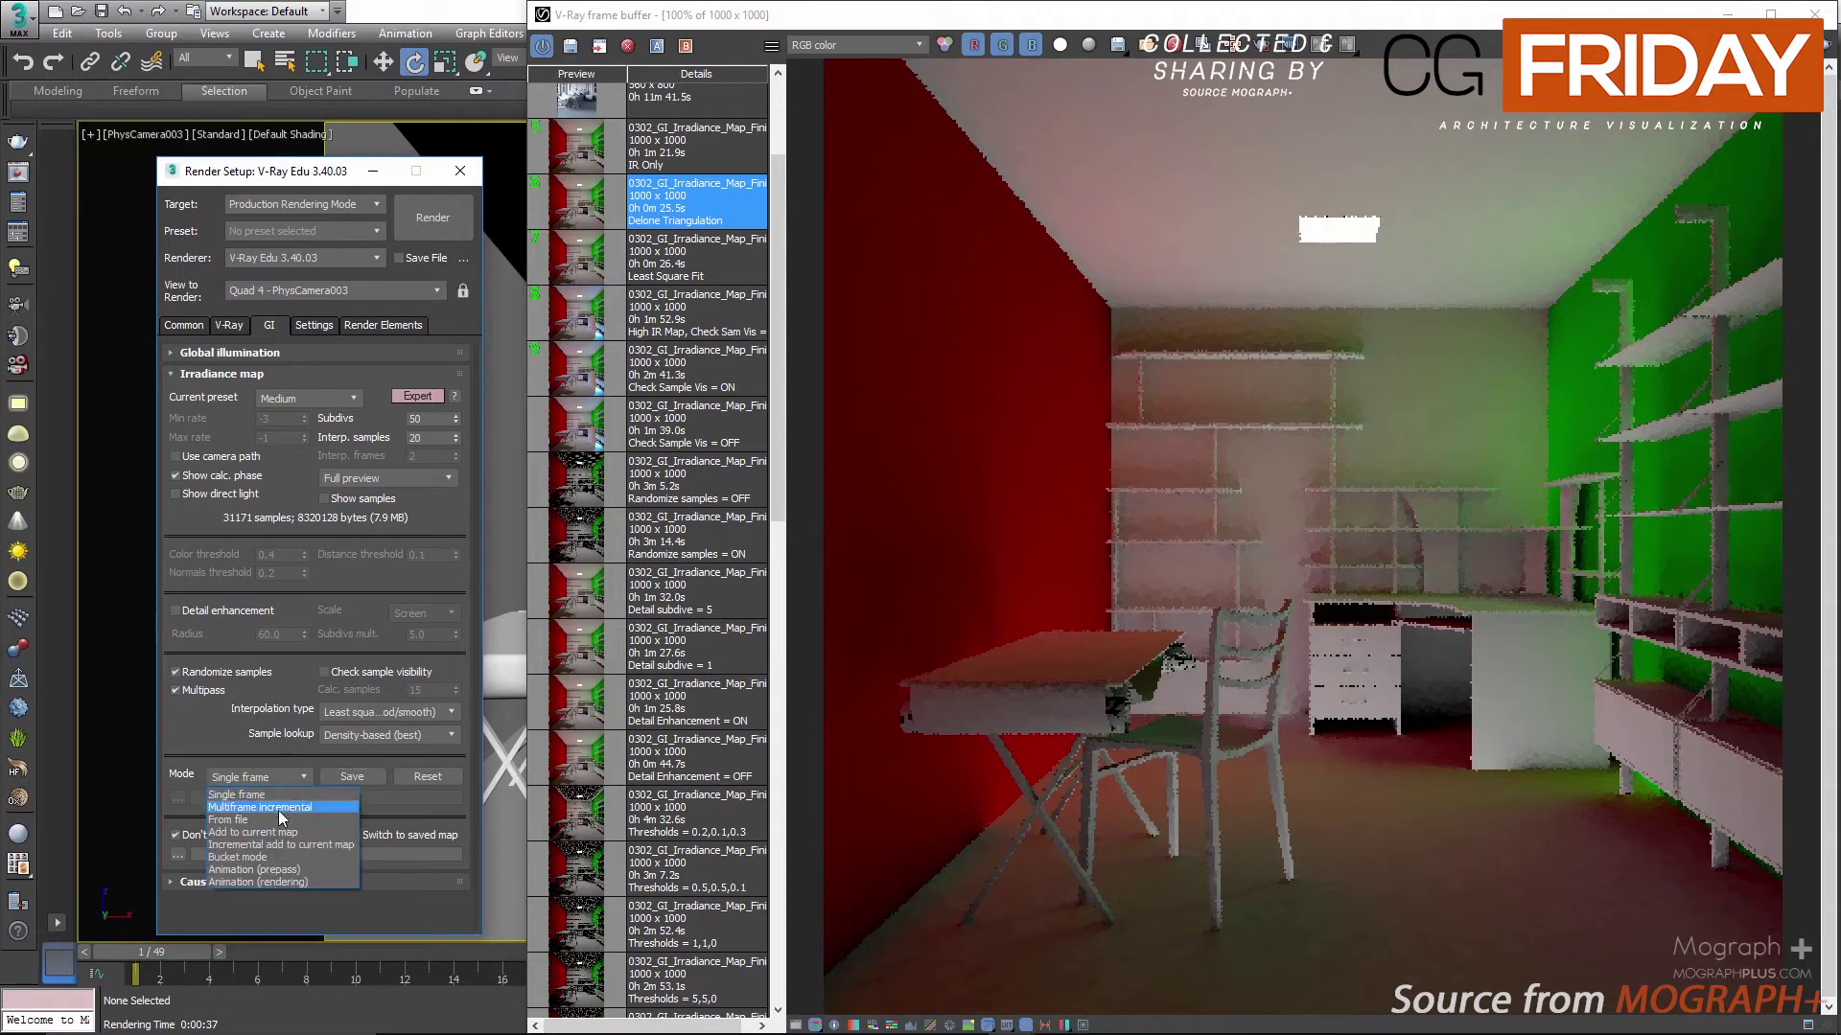
click(279, 819)
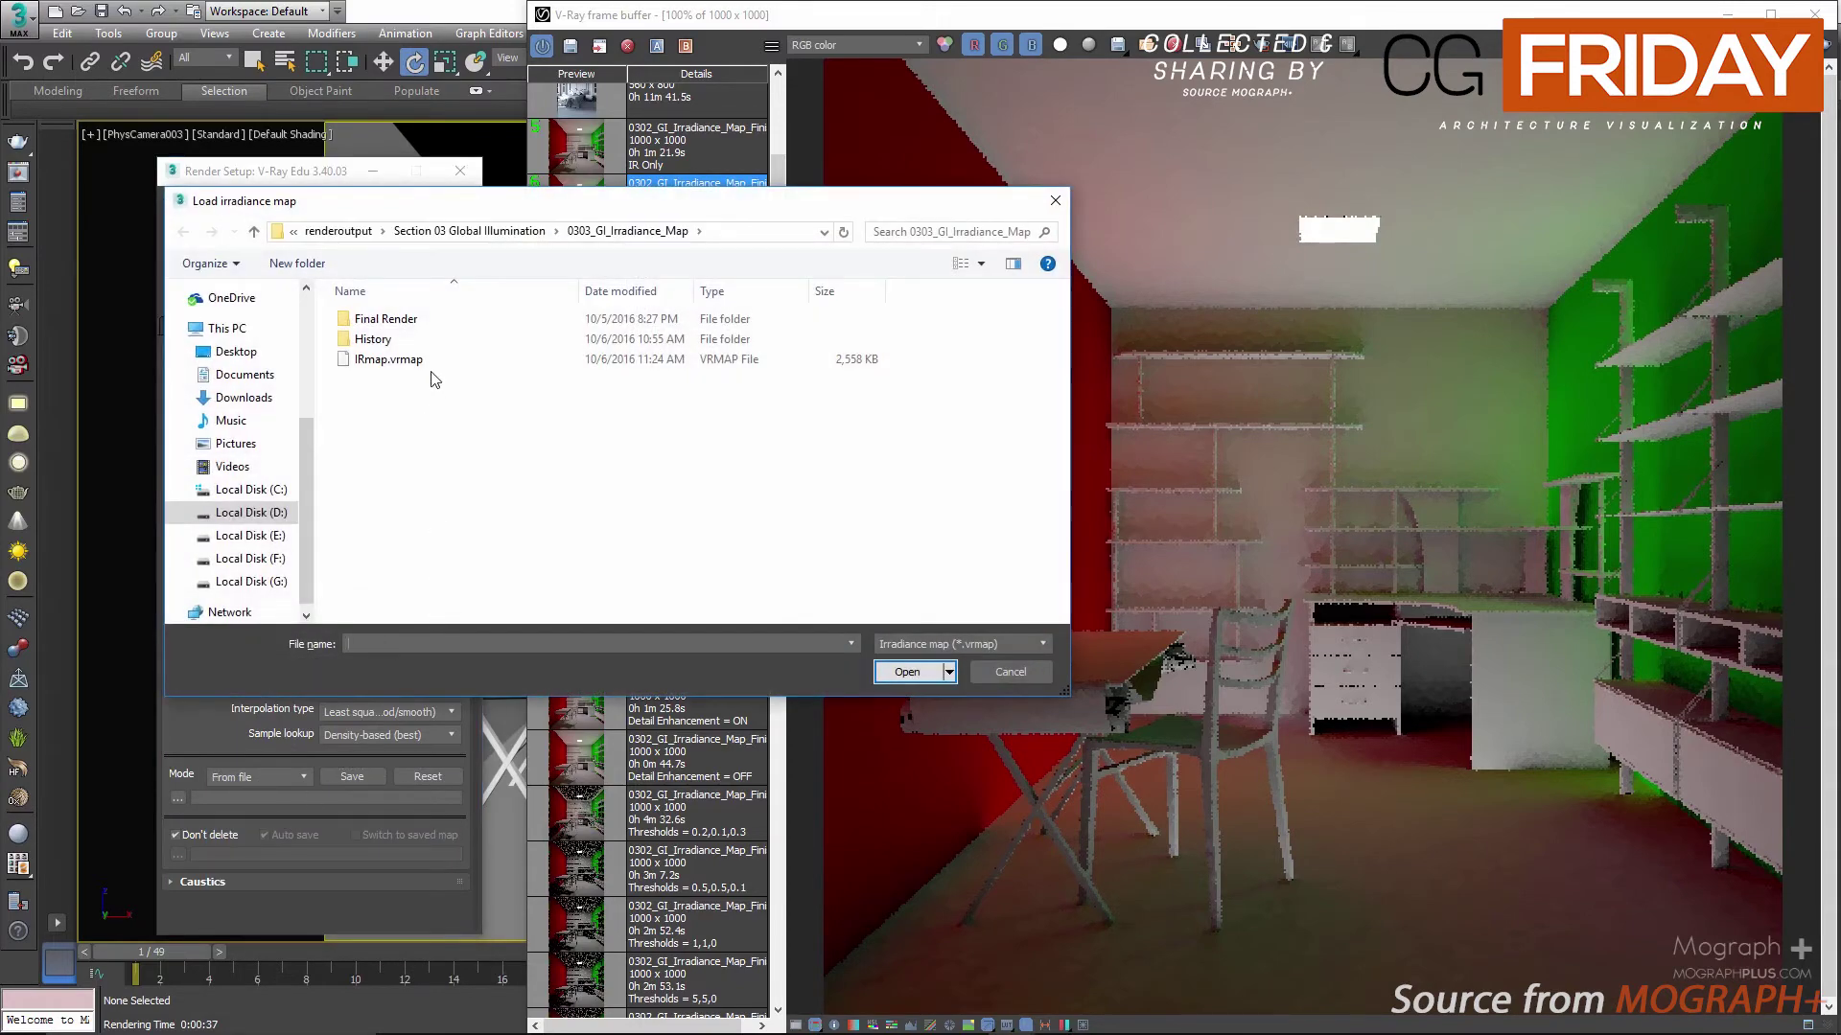
double_click(408, 362)
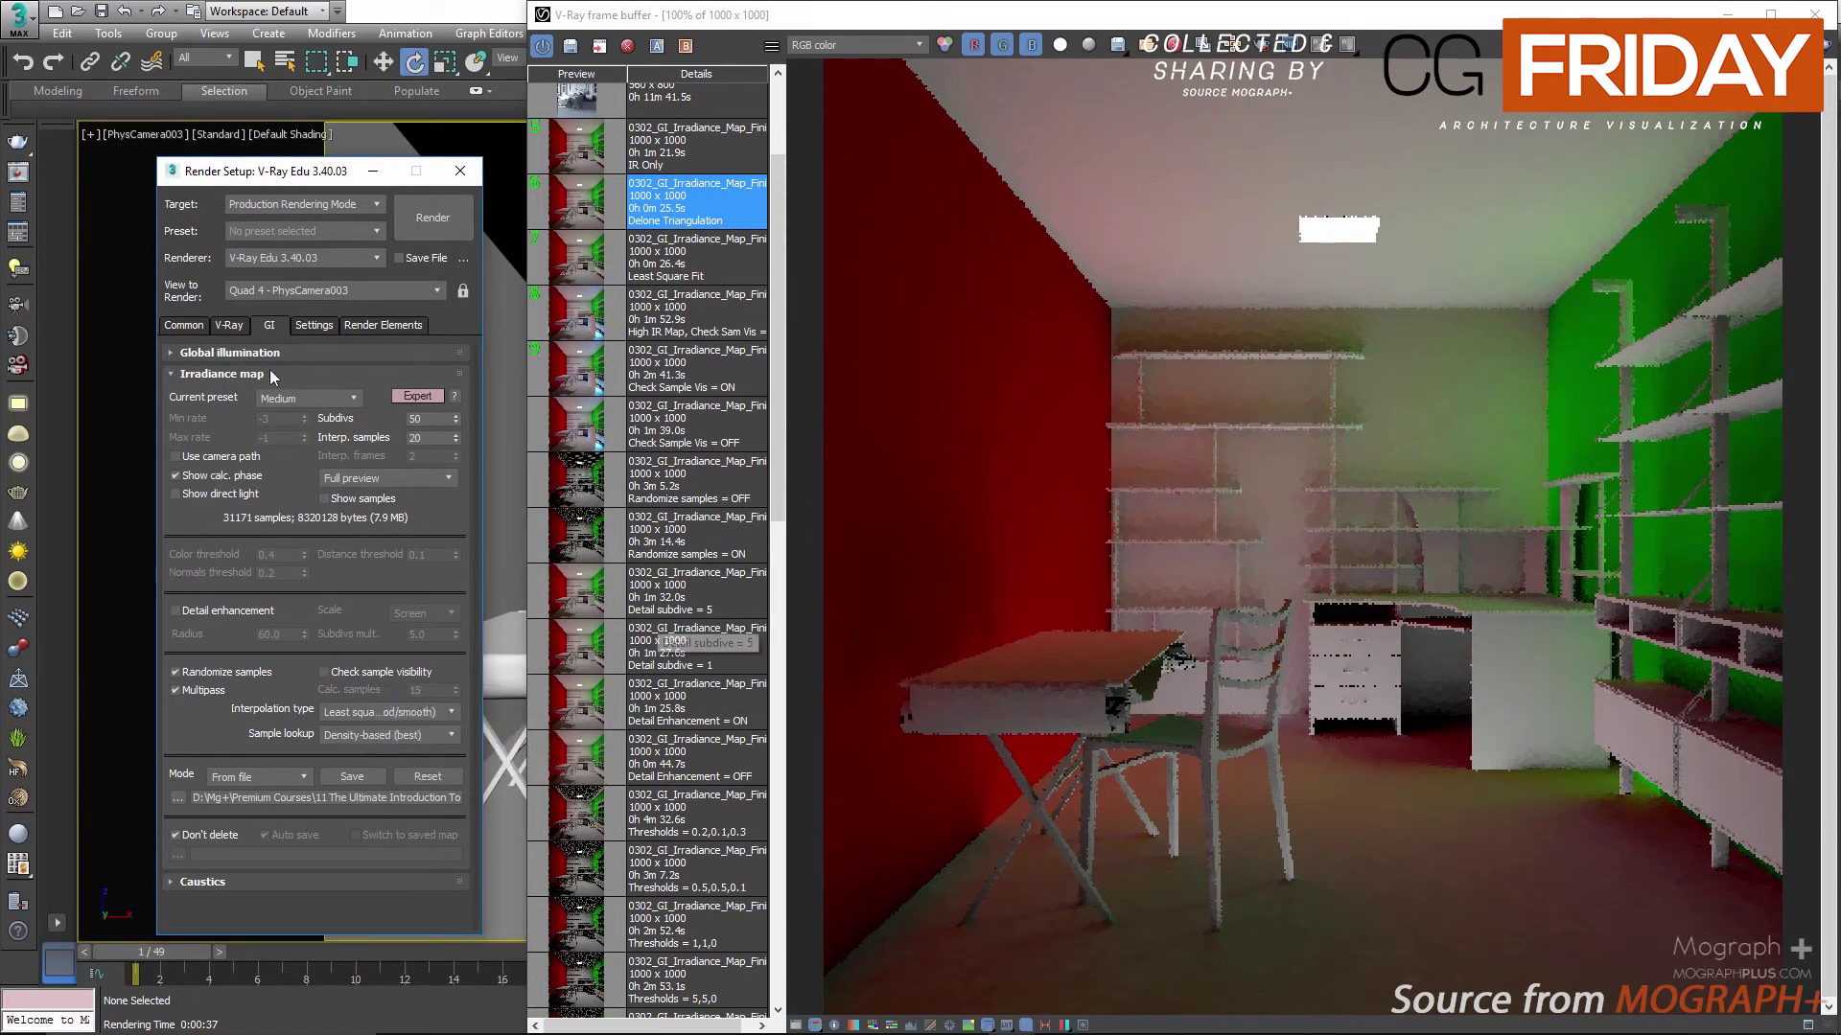
Step: Disable "Don't render final image" and render the room with the loaded irradiance map
click(229, 325)
click(261, 579)
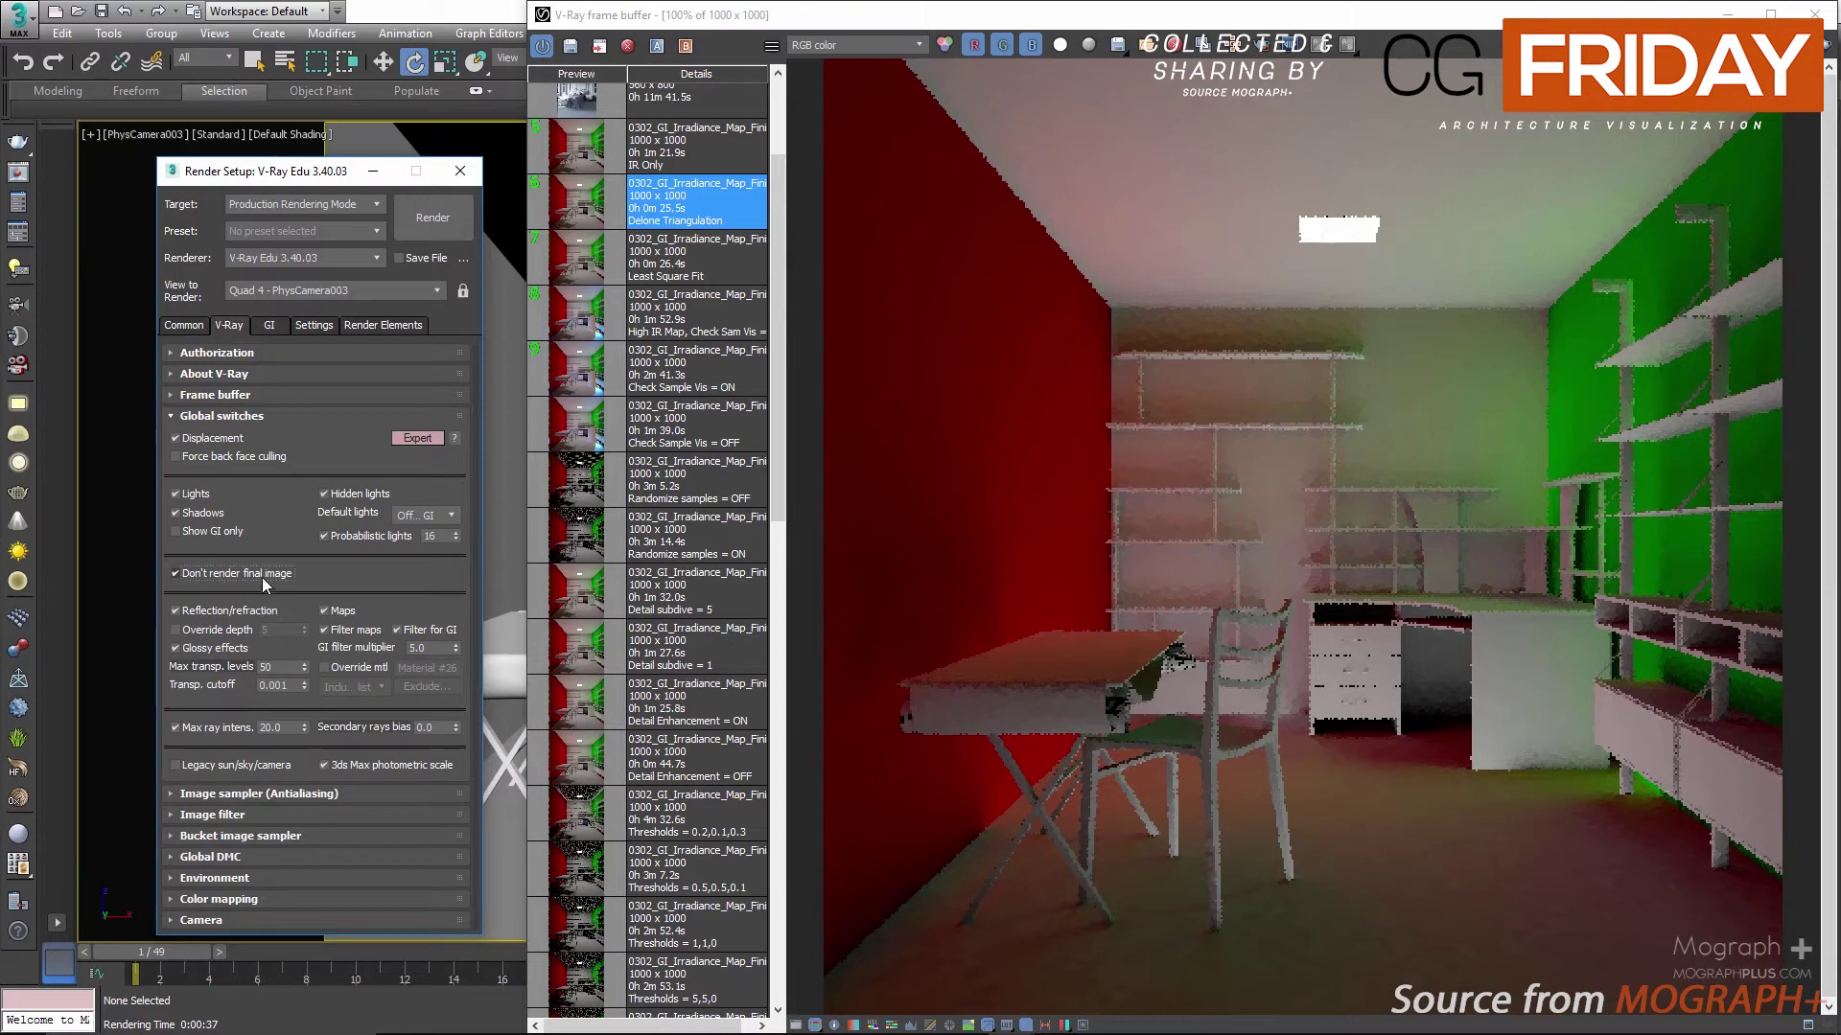
click(447, 228)
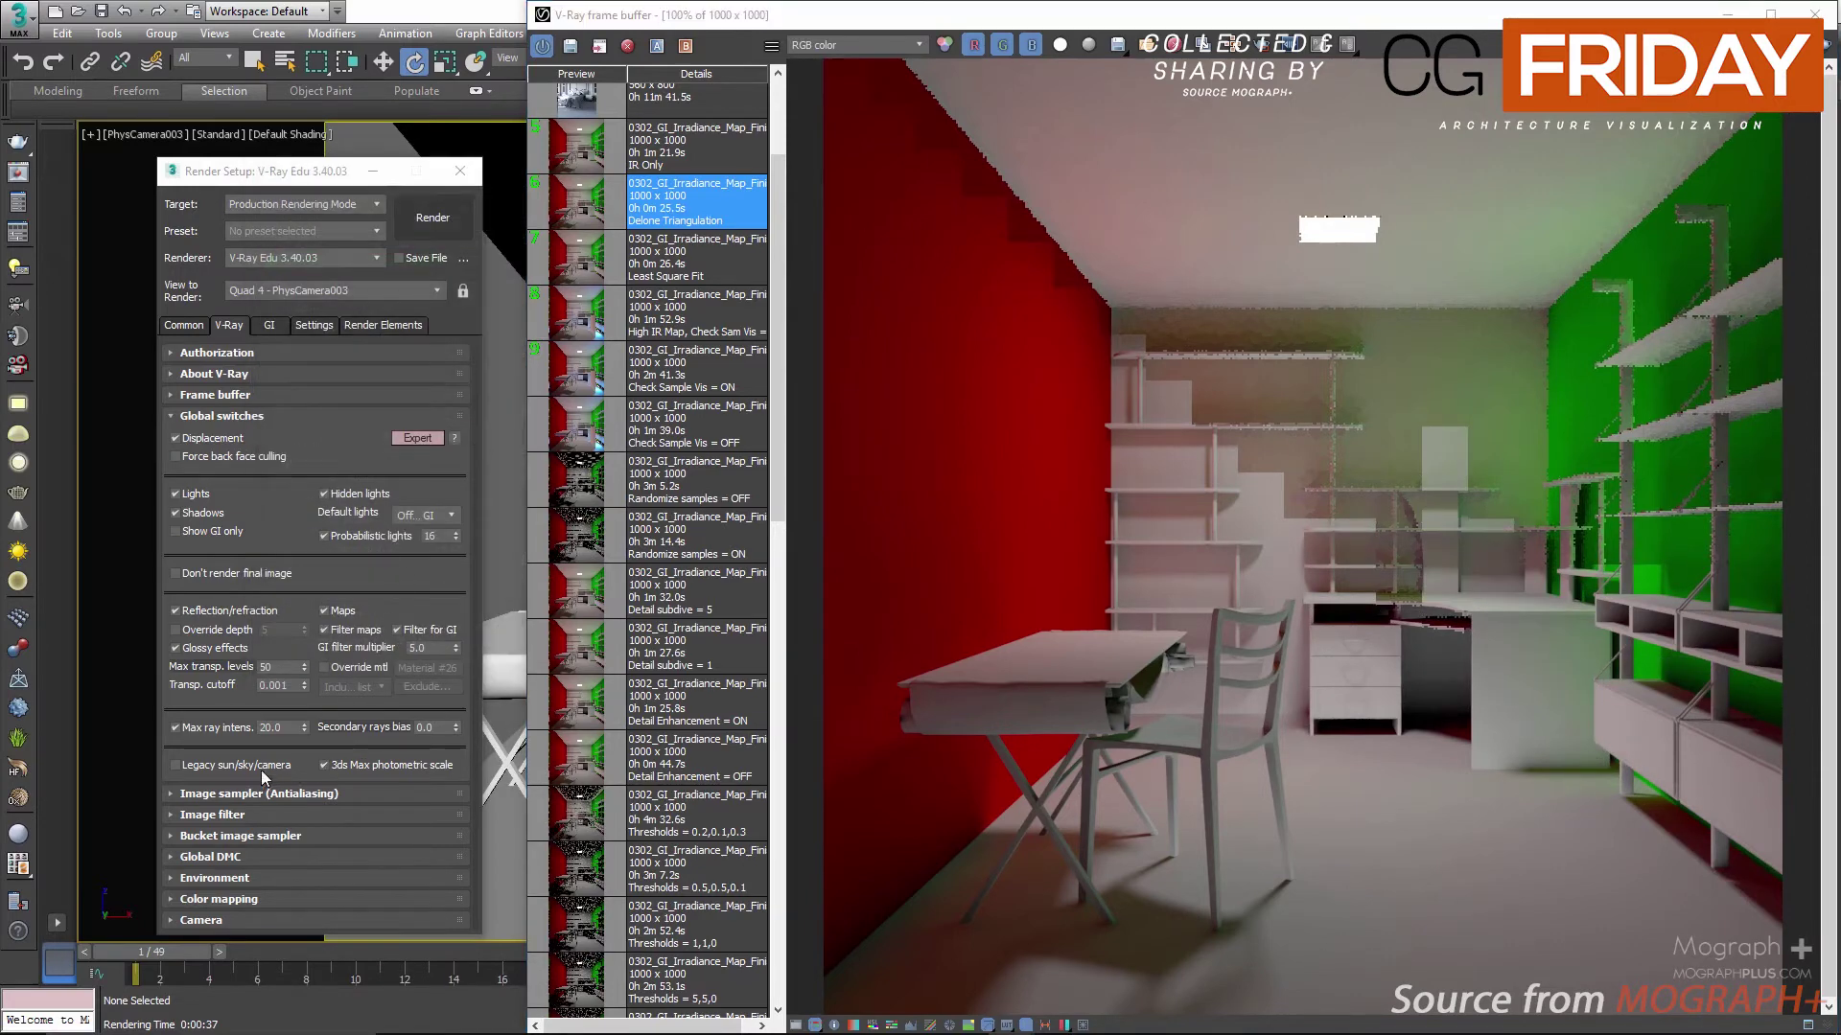
Step: Set the irradiance map mode to Multiframe incremental and close the render settings
click(272, 325)
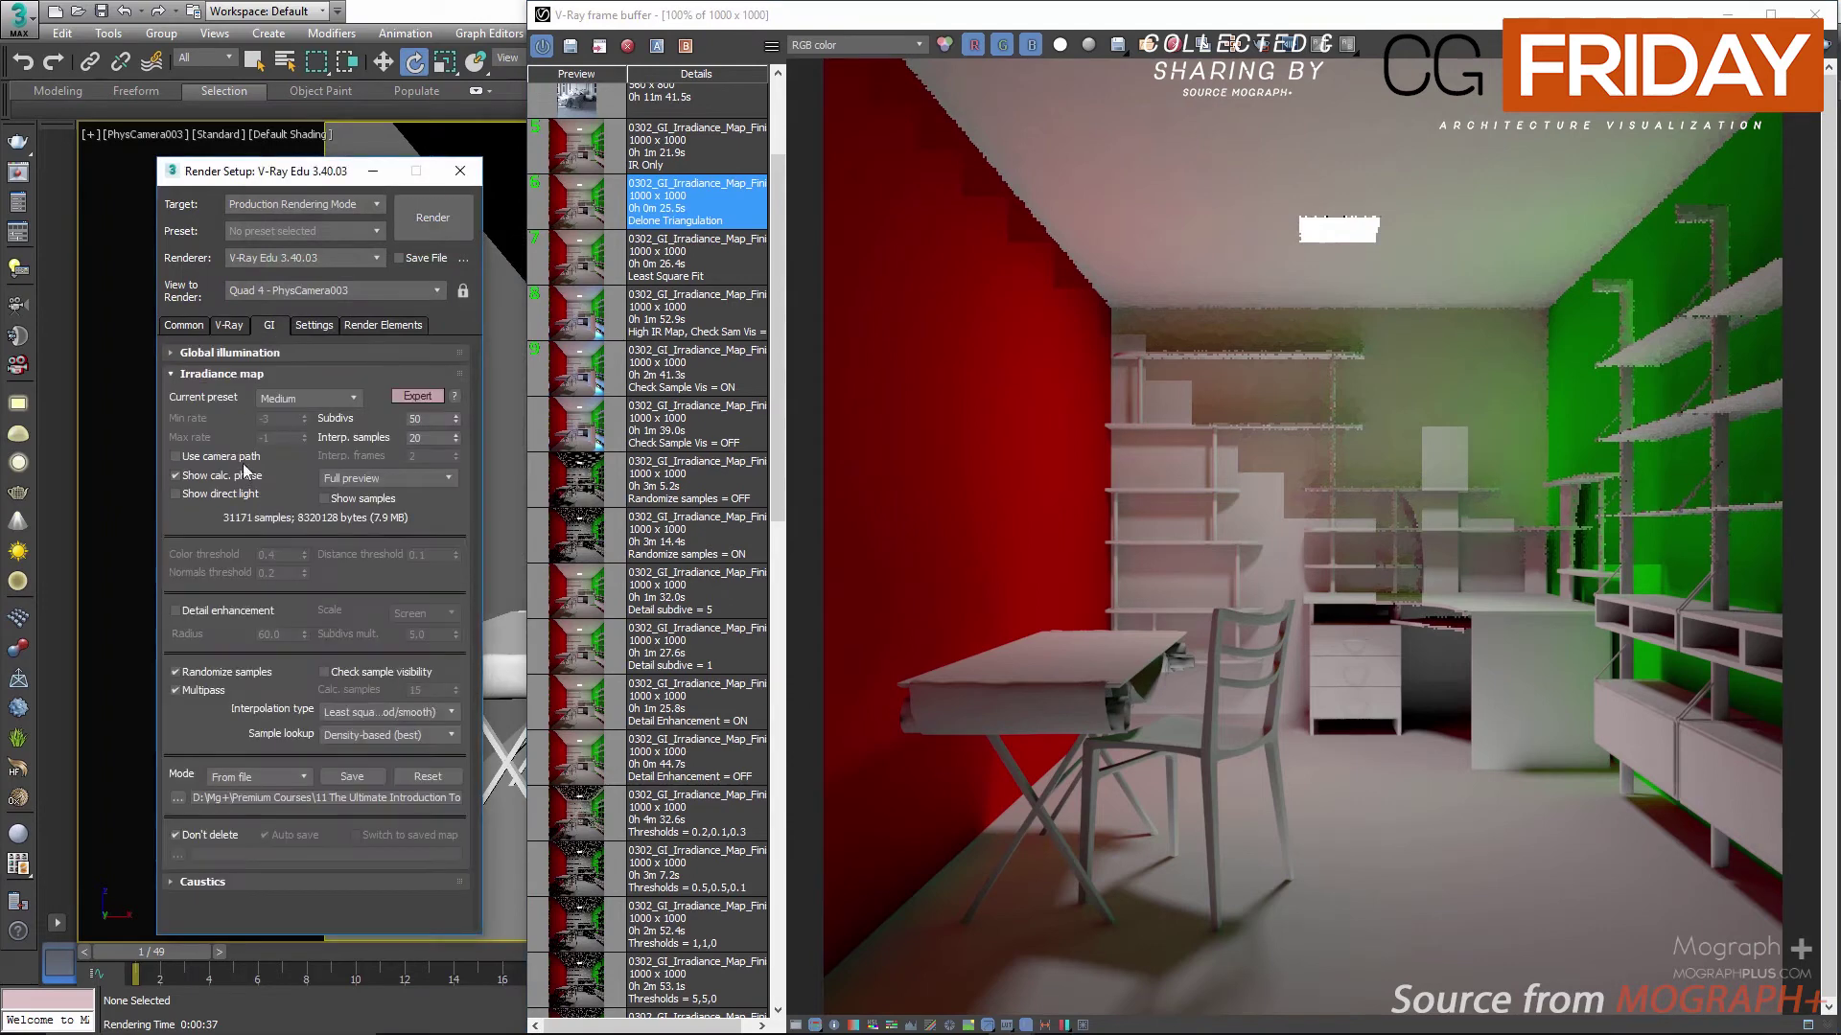
click(253, 775)
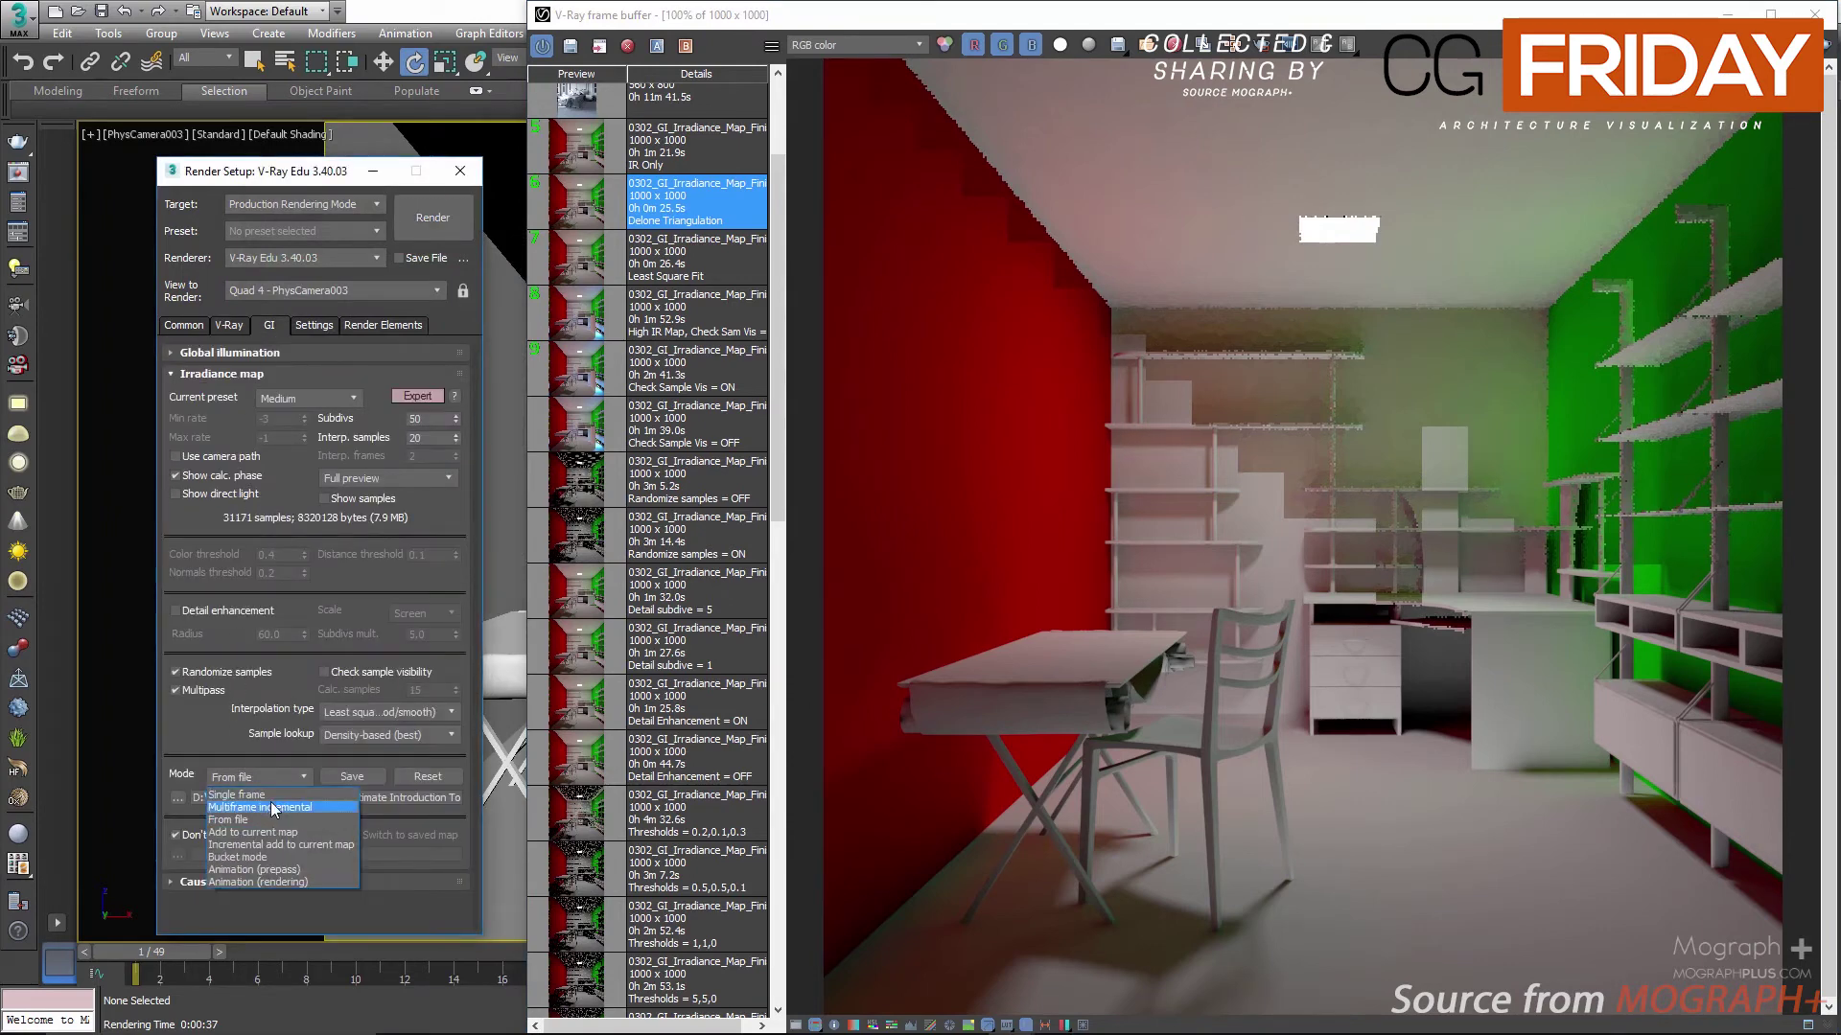
click(241, 807)
click(460, 170)
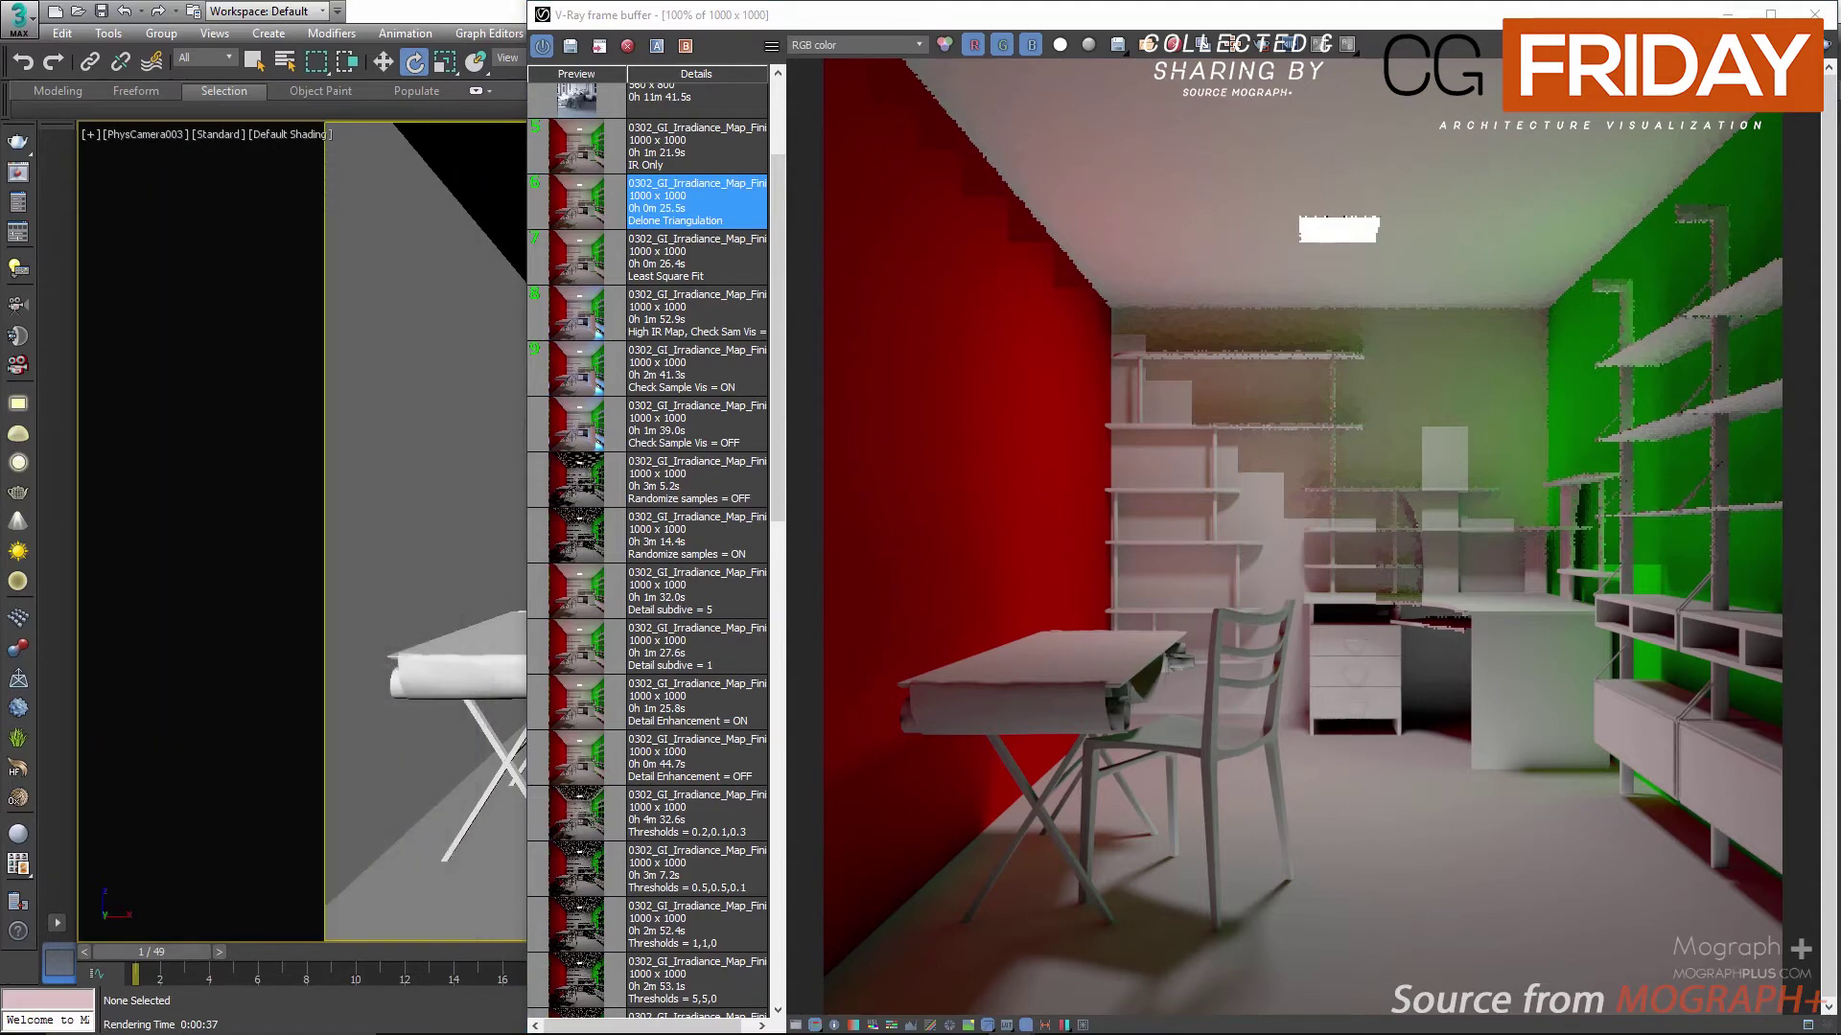
Step: Close the frame buffer, show the room through PhysCamera001 and select that camera
click(1815, 15)
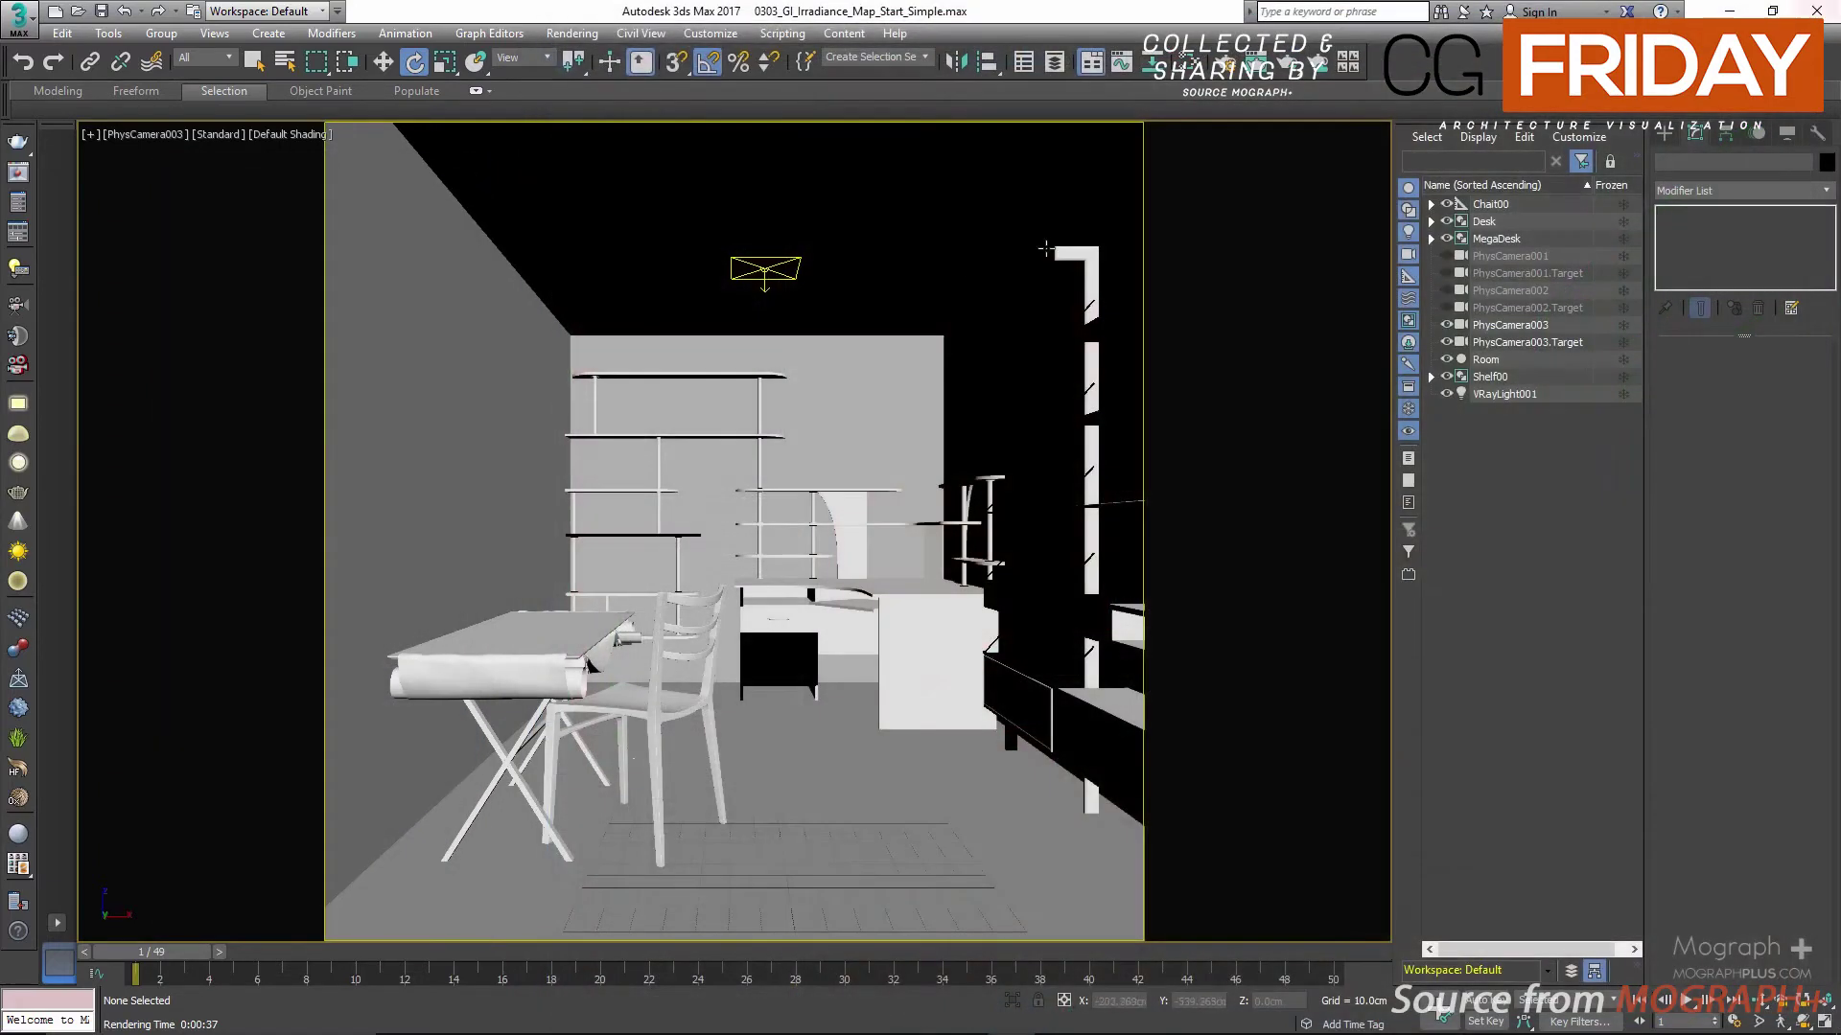
click(153, 137)
mouse_move(198, 151)
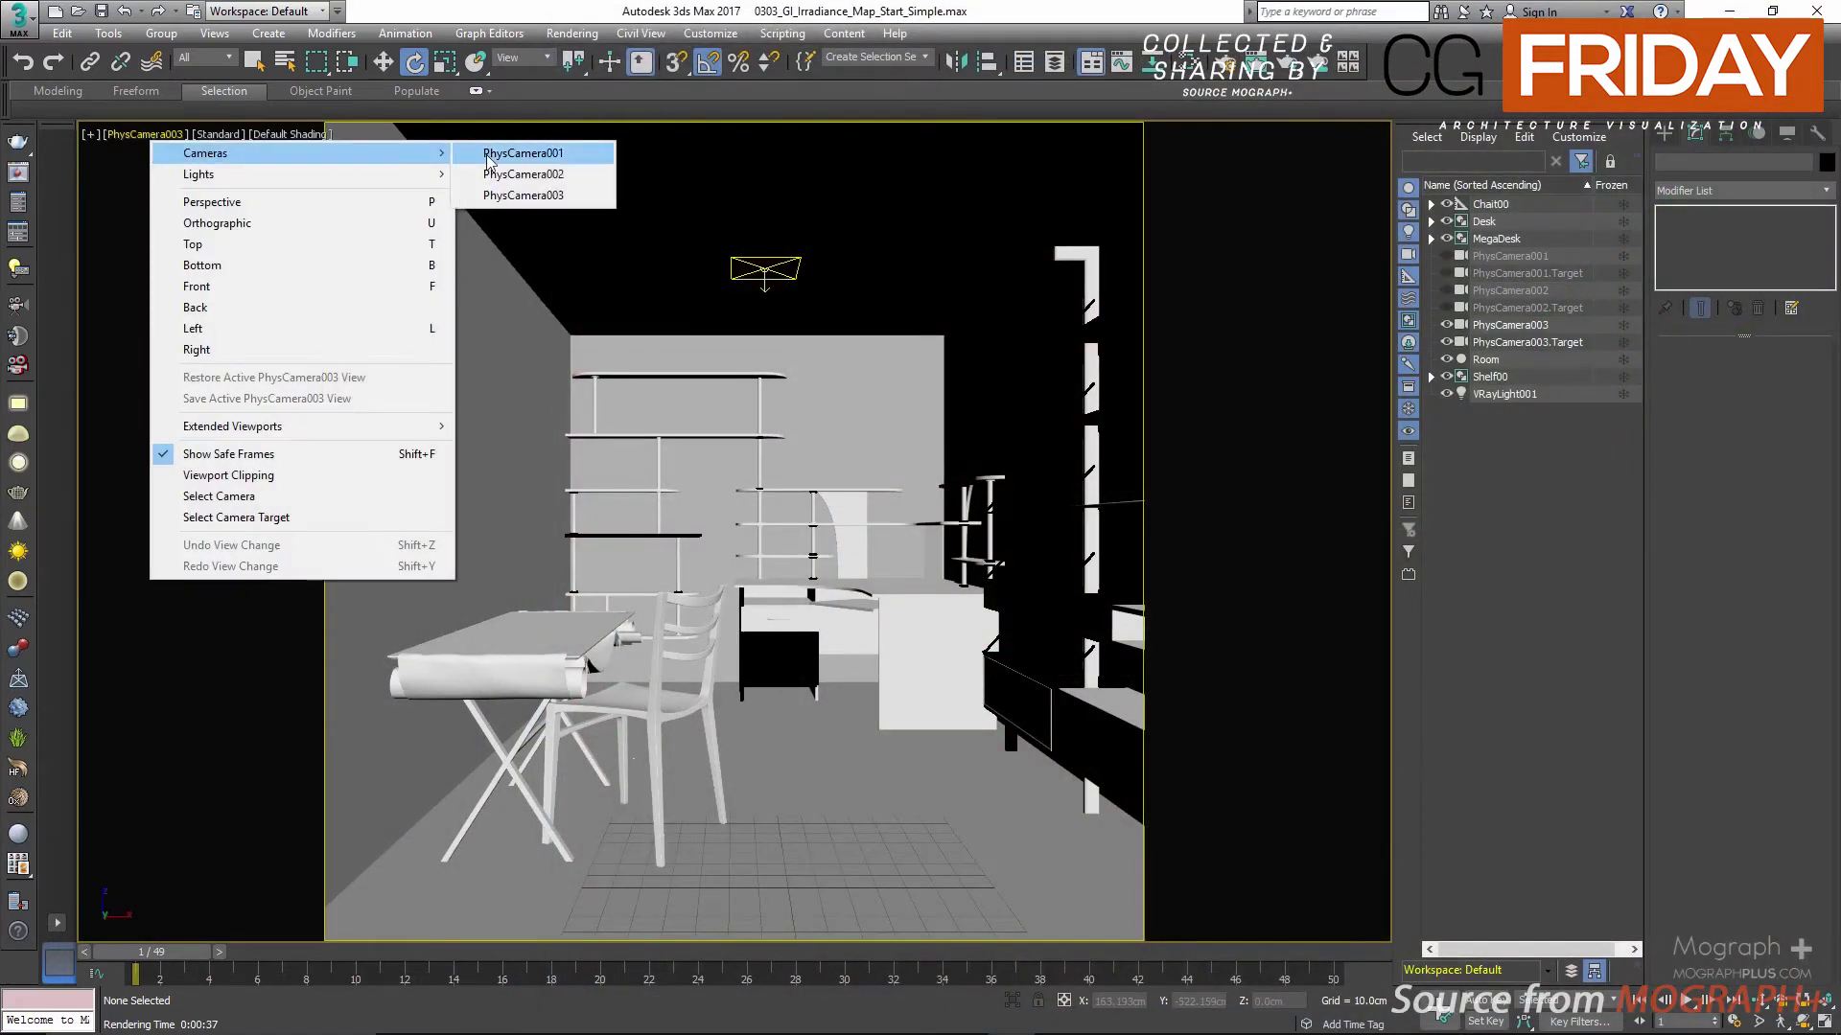
click(527, 152)
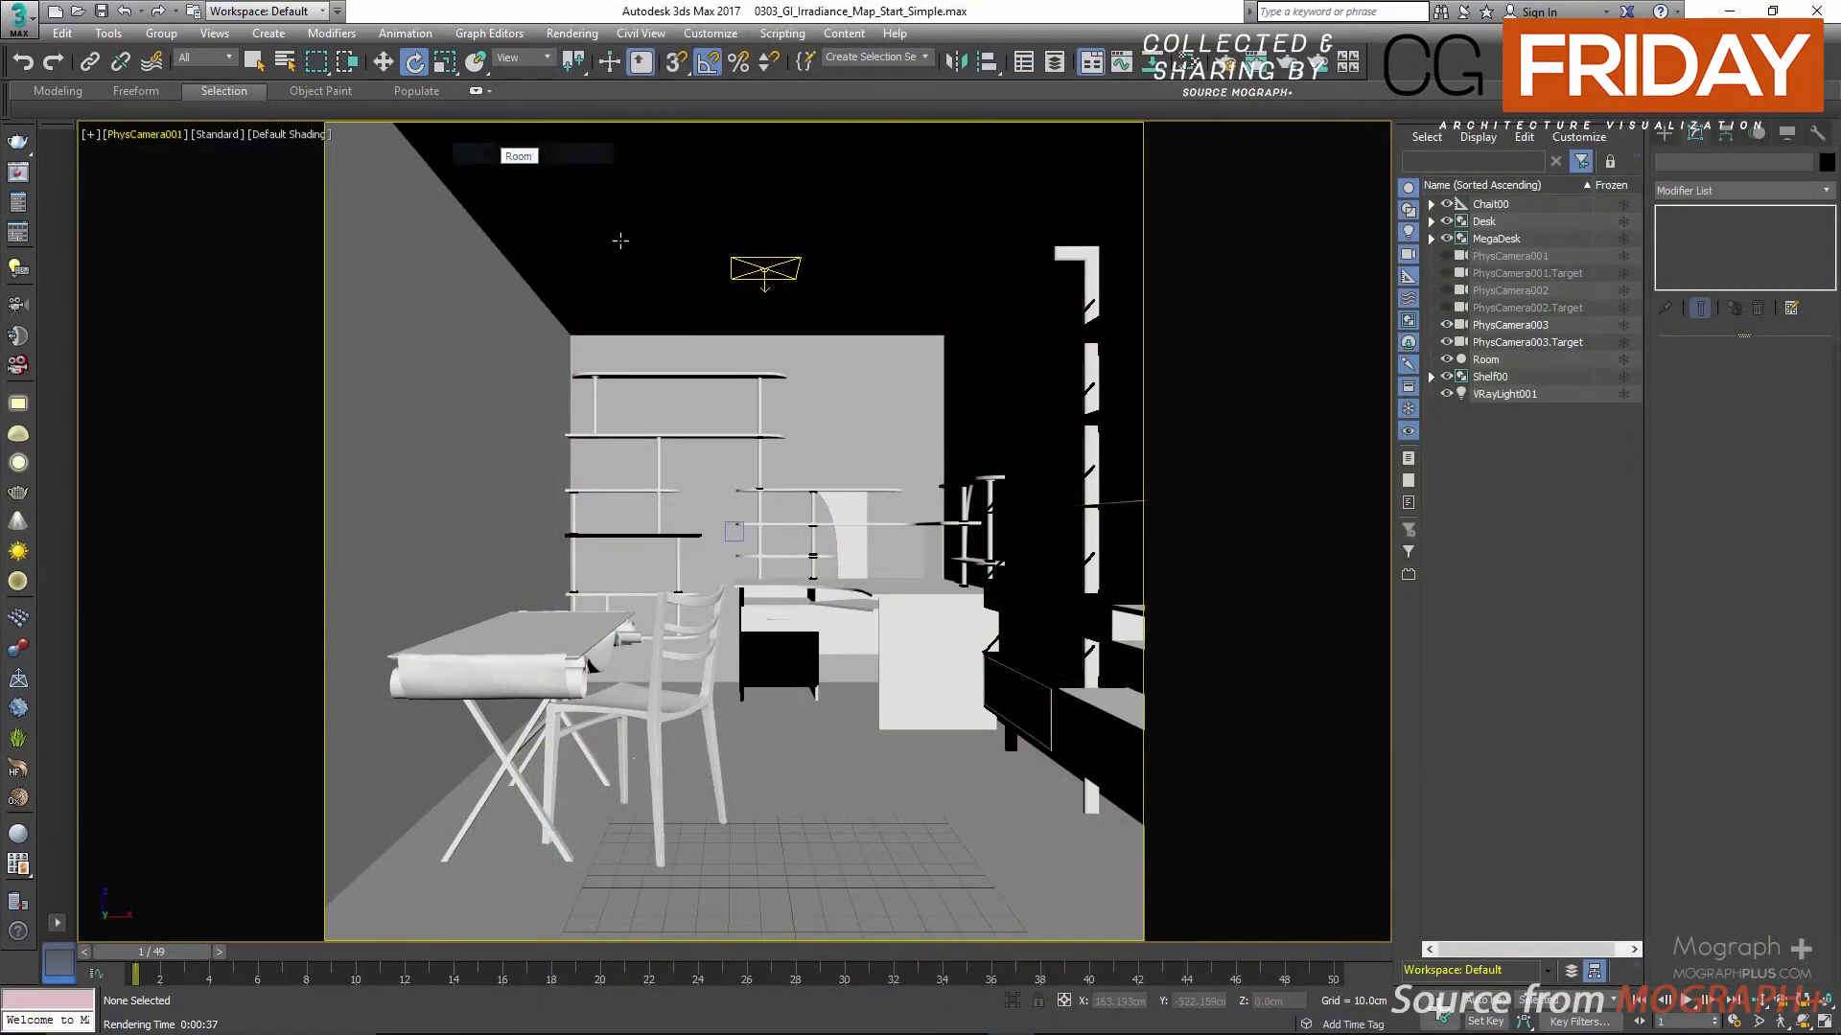
click(1524, 261)
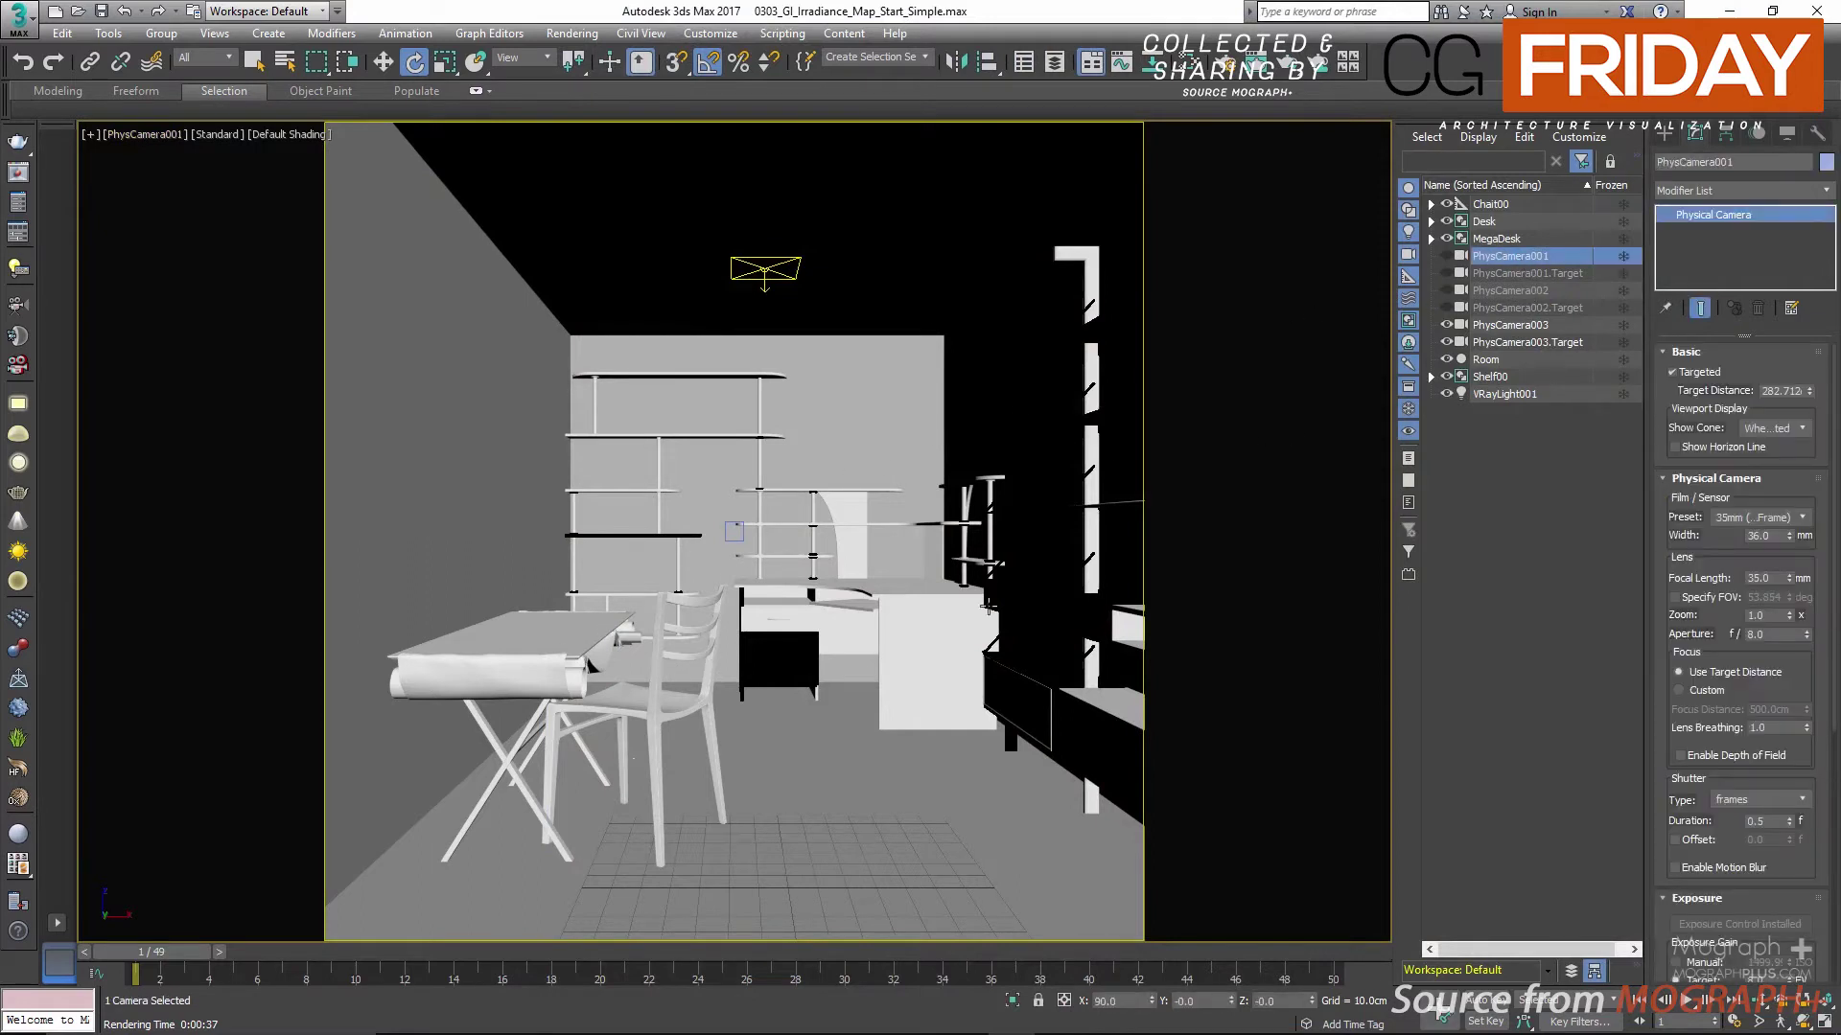
Step: With Auto Key on, animate PhysCamera001 at frame 50 by orbiting and dollying it toward the wall shelves and the drawer desk
click(1497, 1003)
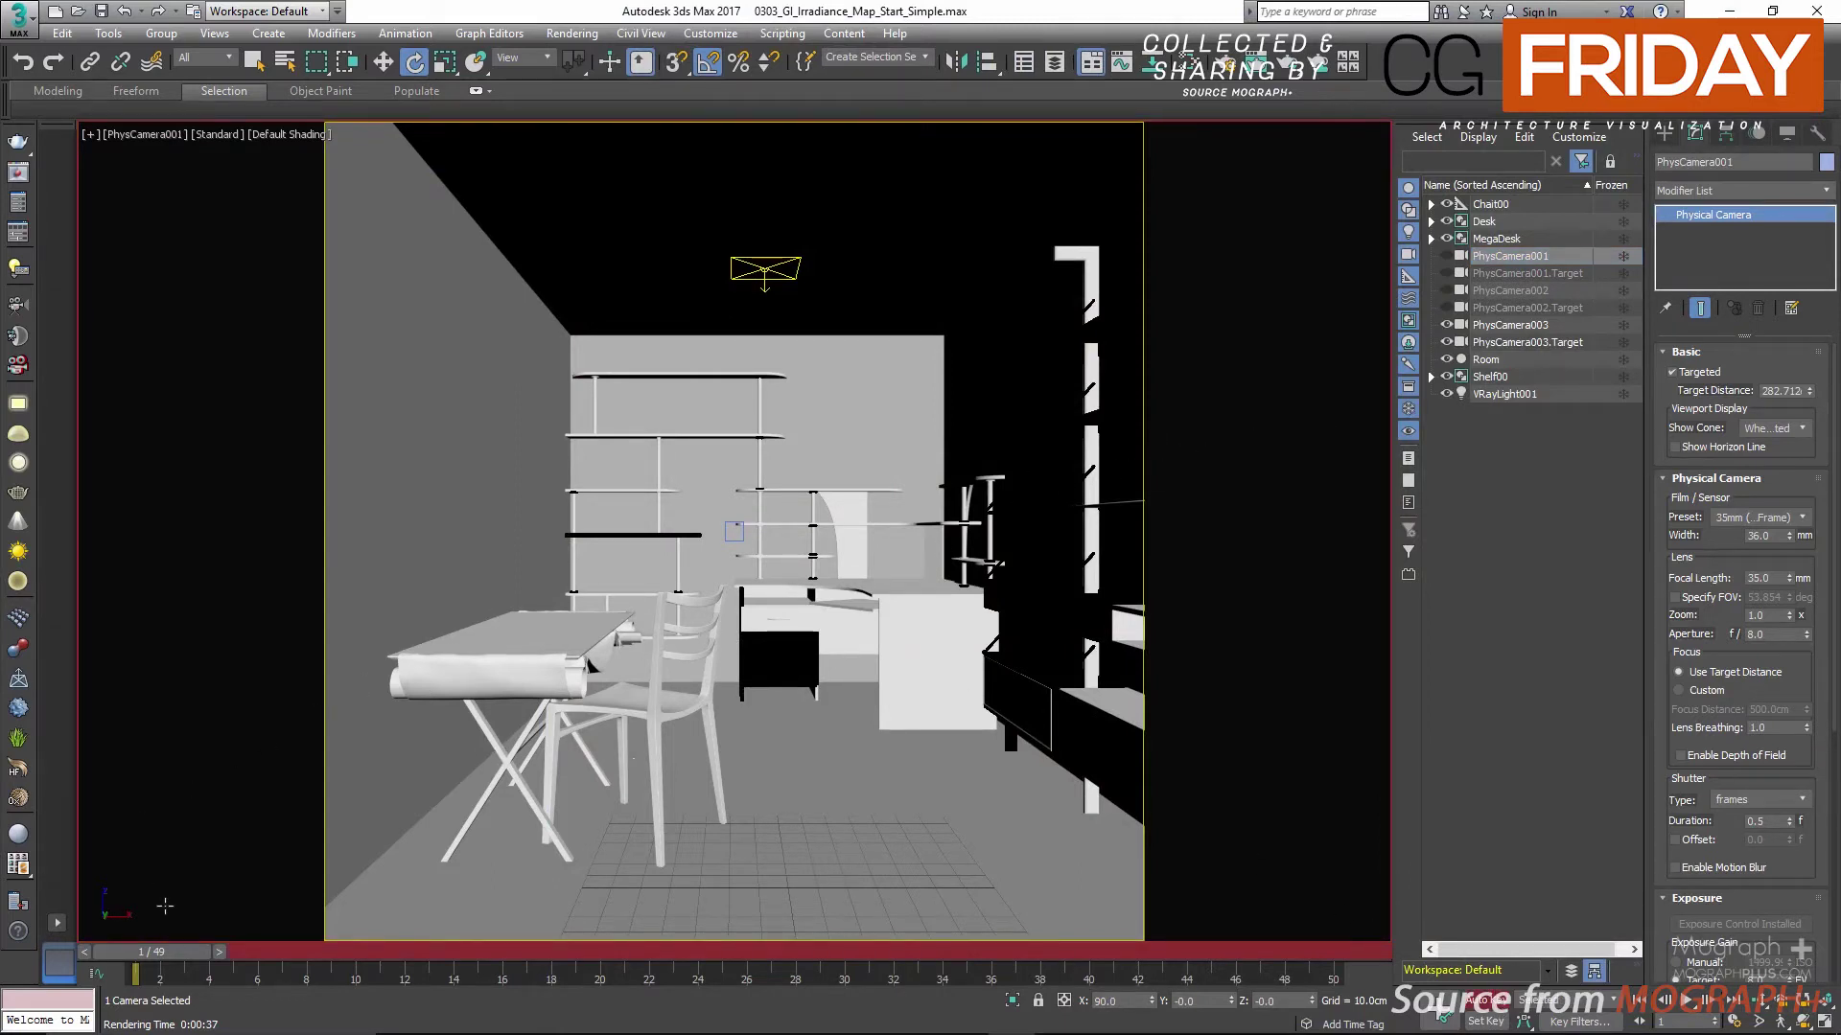
key(q)
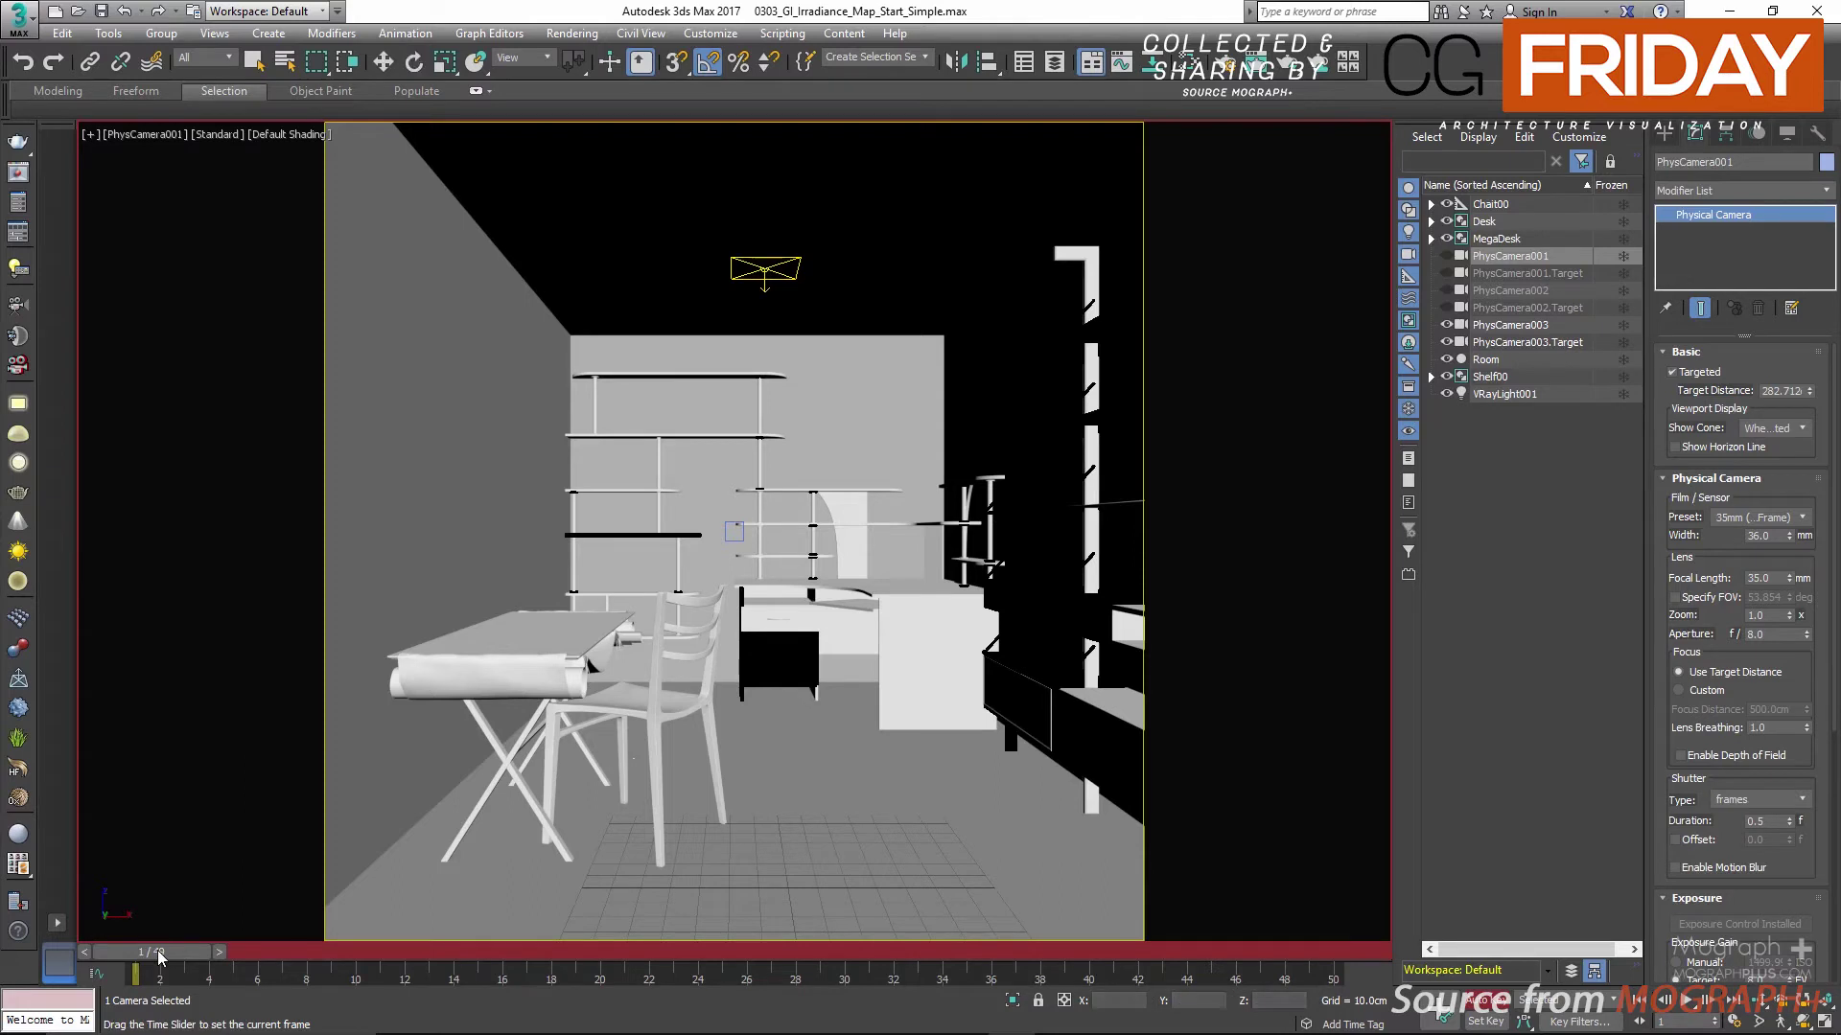
drag(159, 955, 1397, 930)
right_click(772, 529)
click(796, 554)
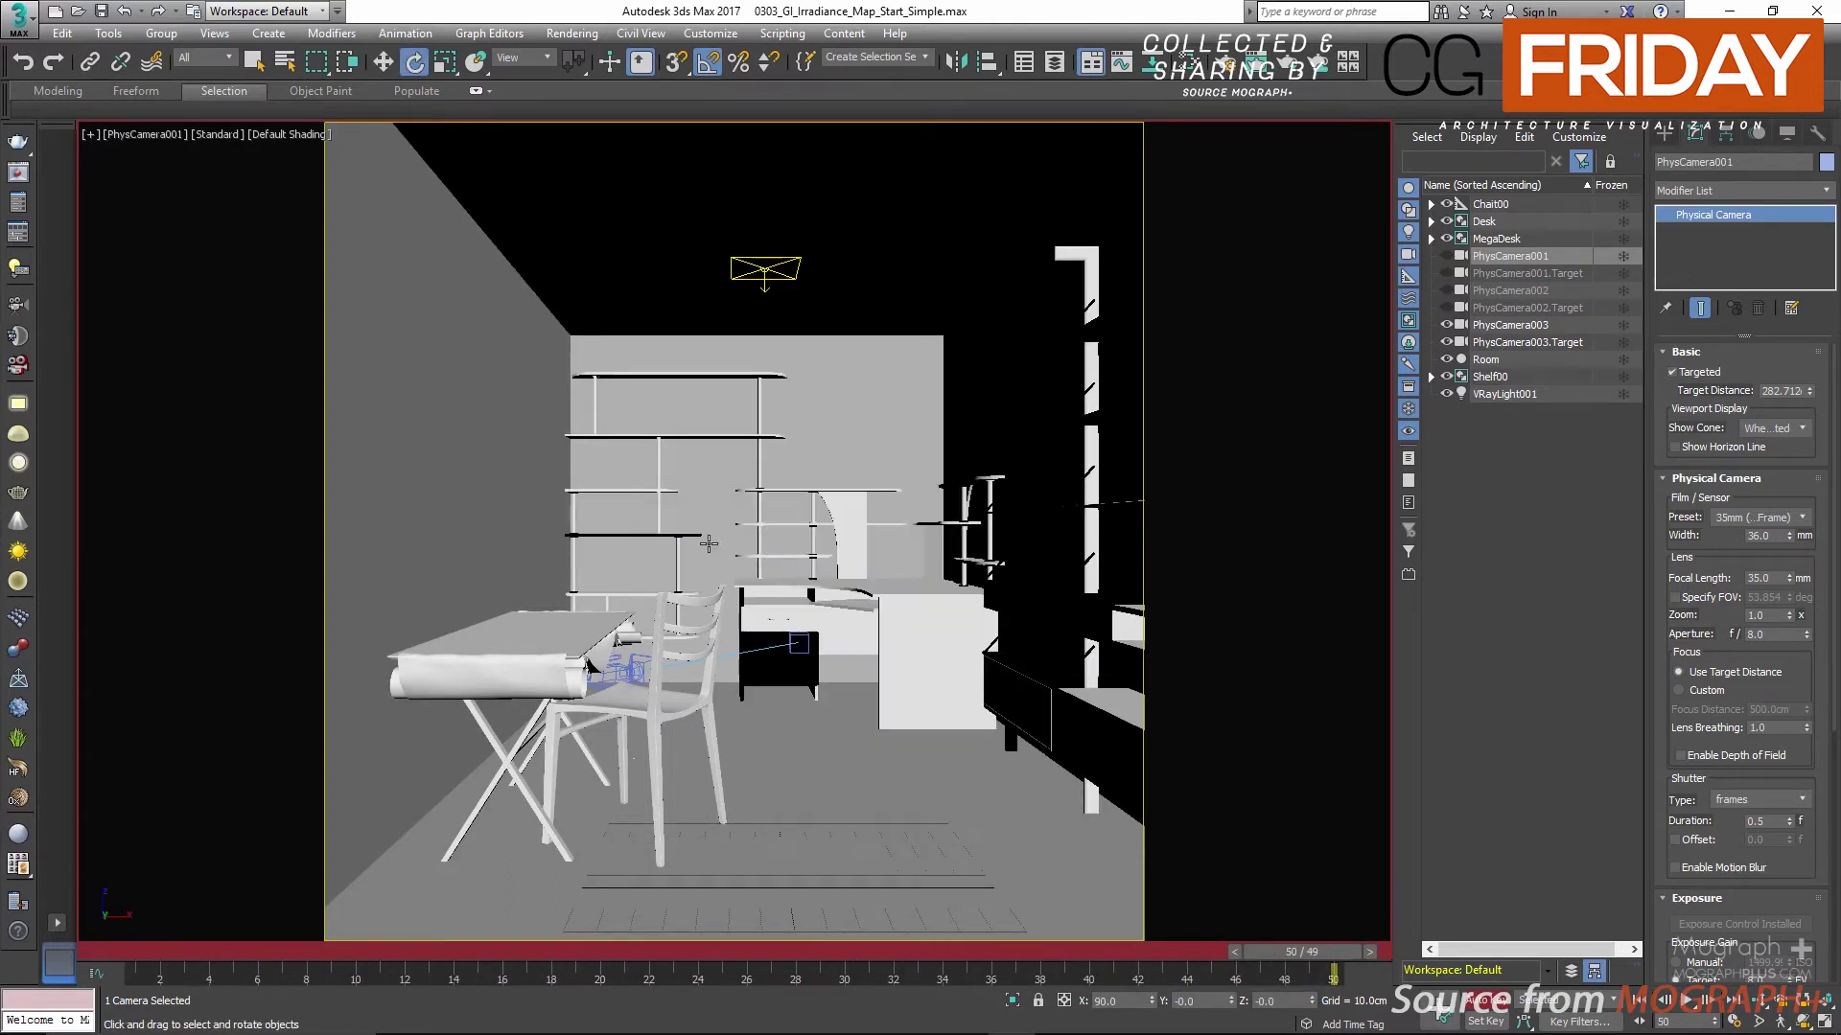
key(alt+z)
drag(800, 575, 668, 567)
key(ctrl+r)
middle_drag(668, 567, 598, 576)
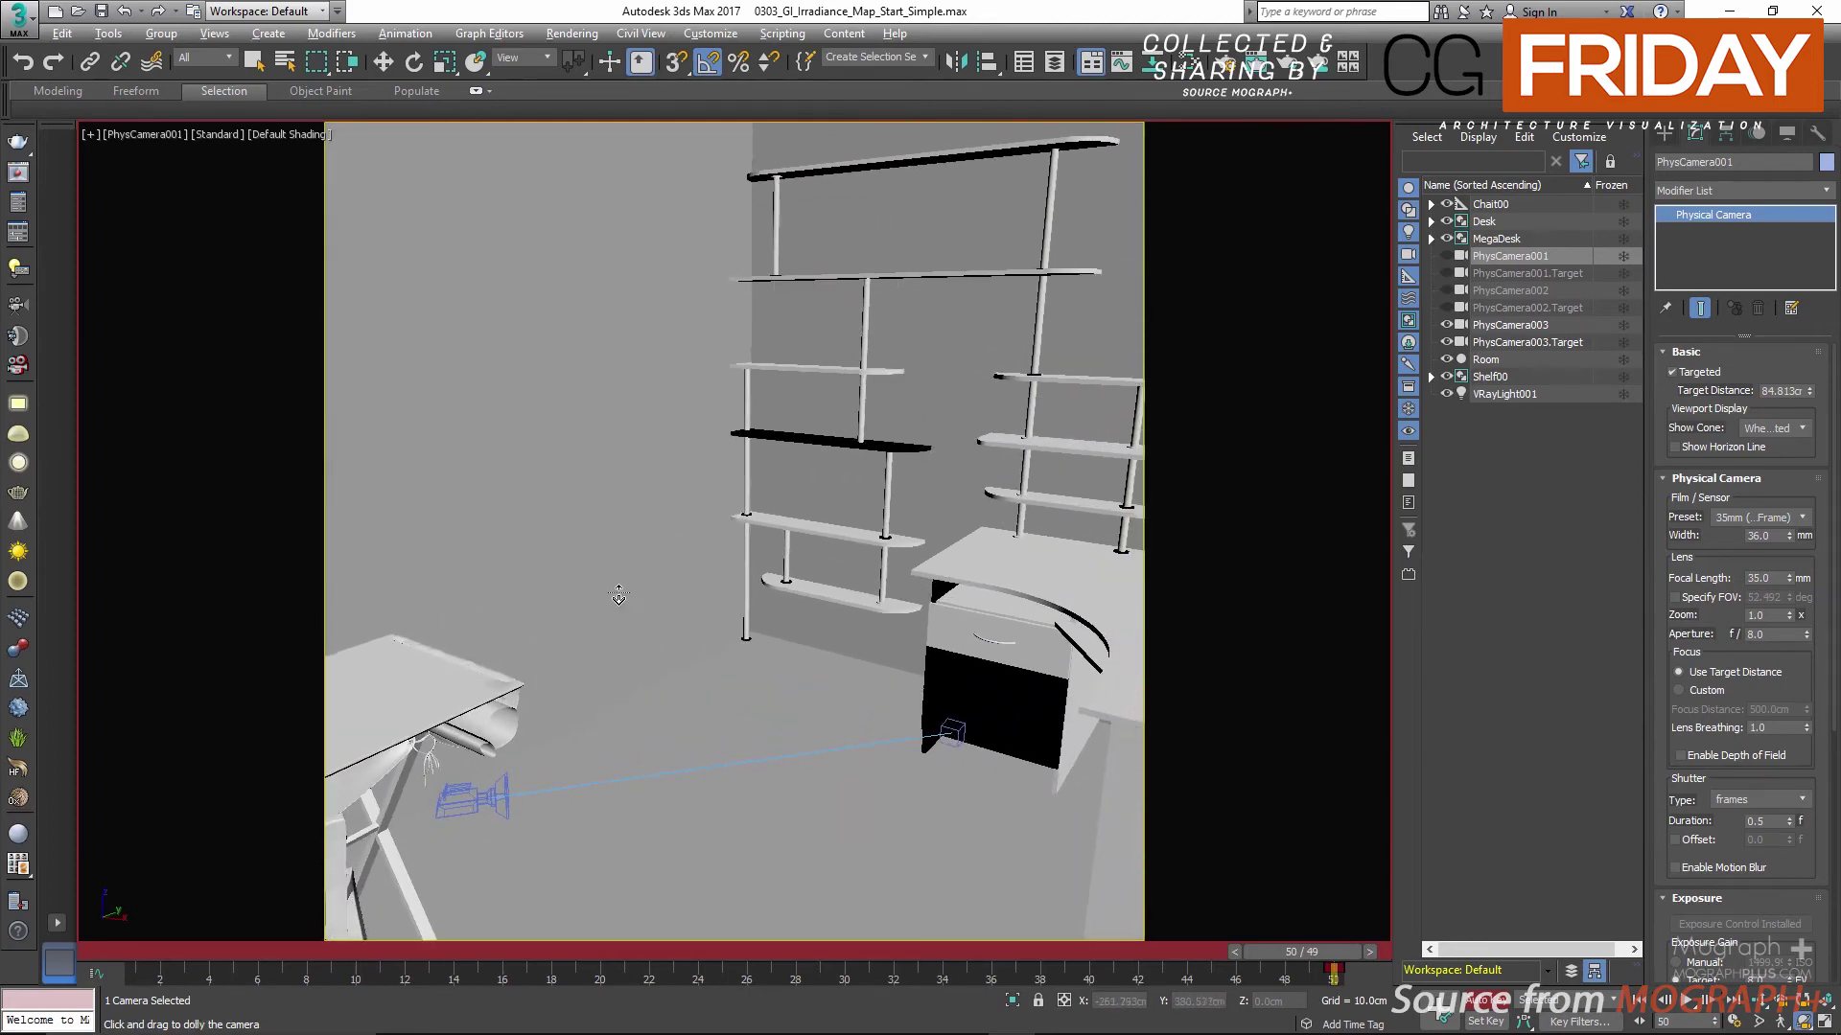
drag(618, 595, 641, 578)
middle_drag(655, 565, 638, 606)
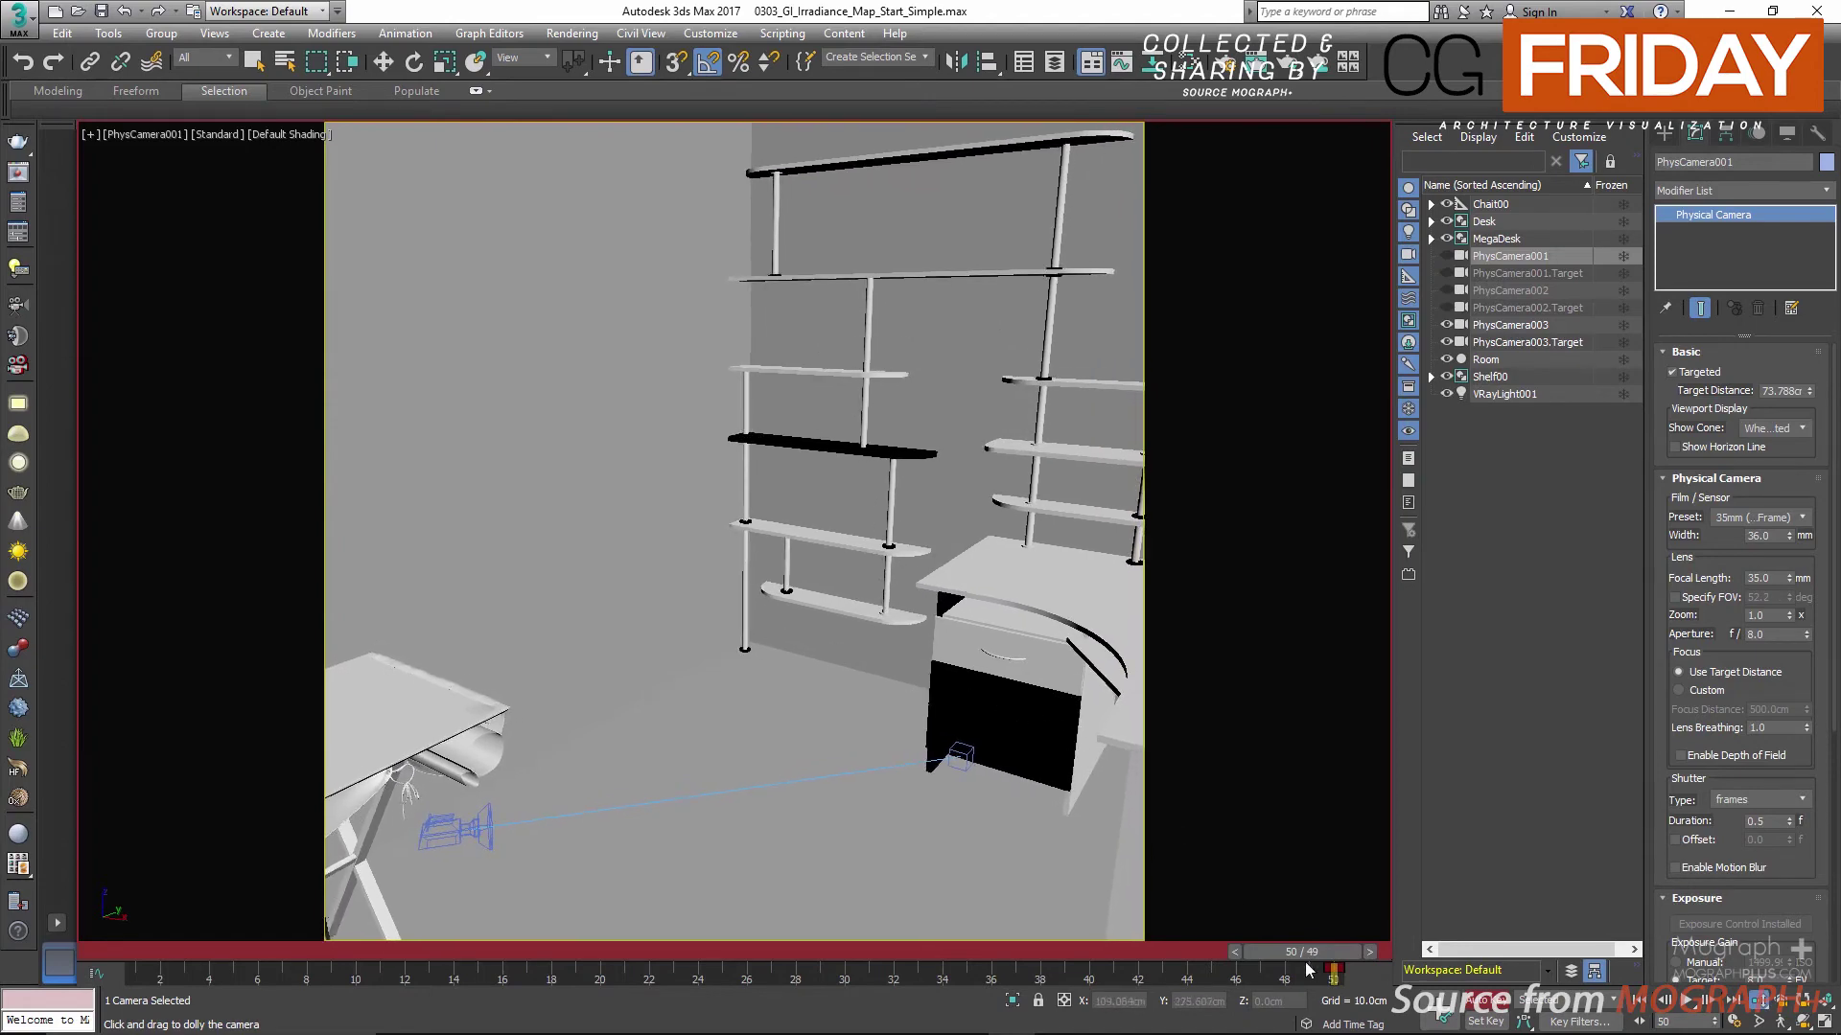
Step: Return the timeline to frame 1 and turn off Auto Key
drag(1297, 953, 178, 960)
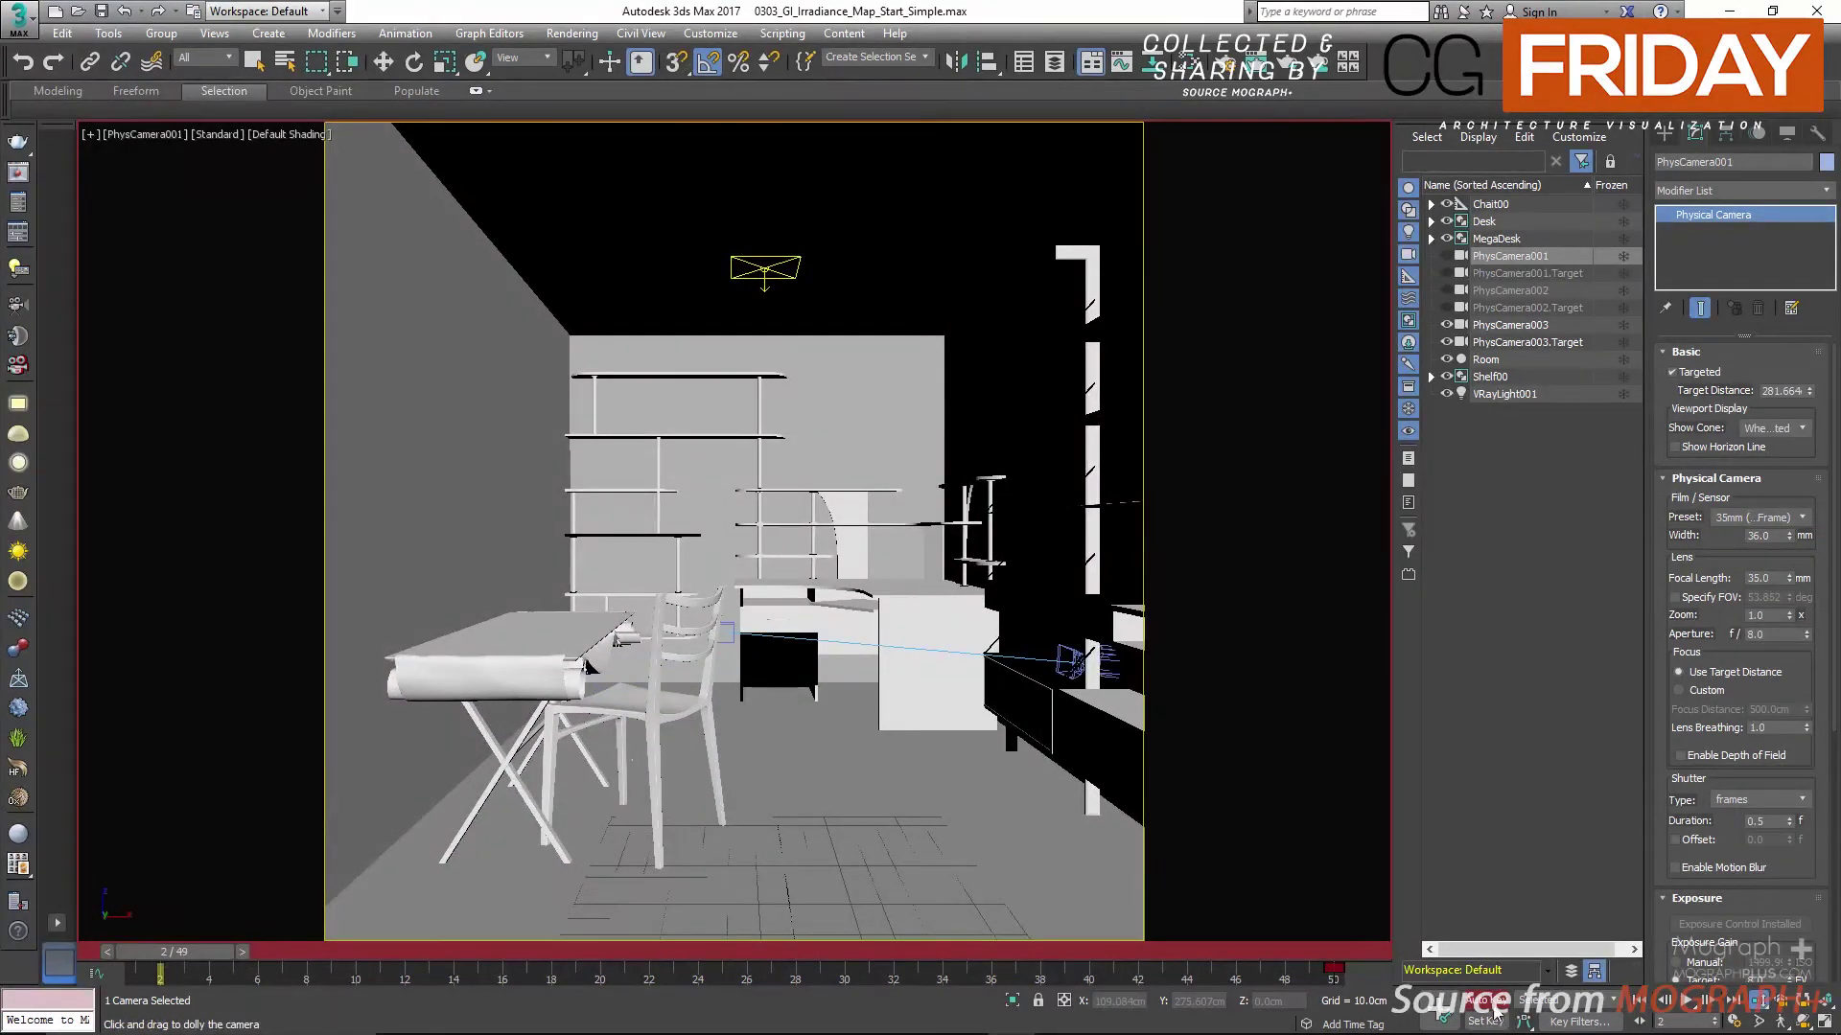
drag(175, 970, 61, 939)
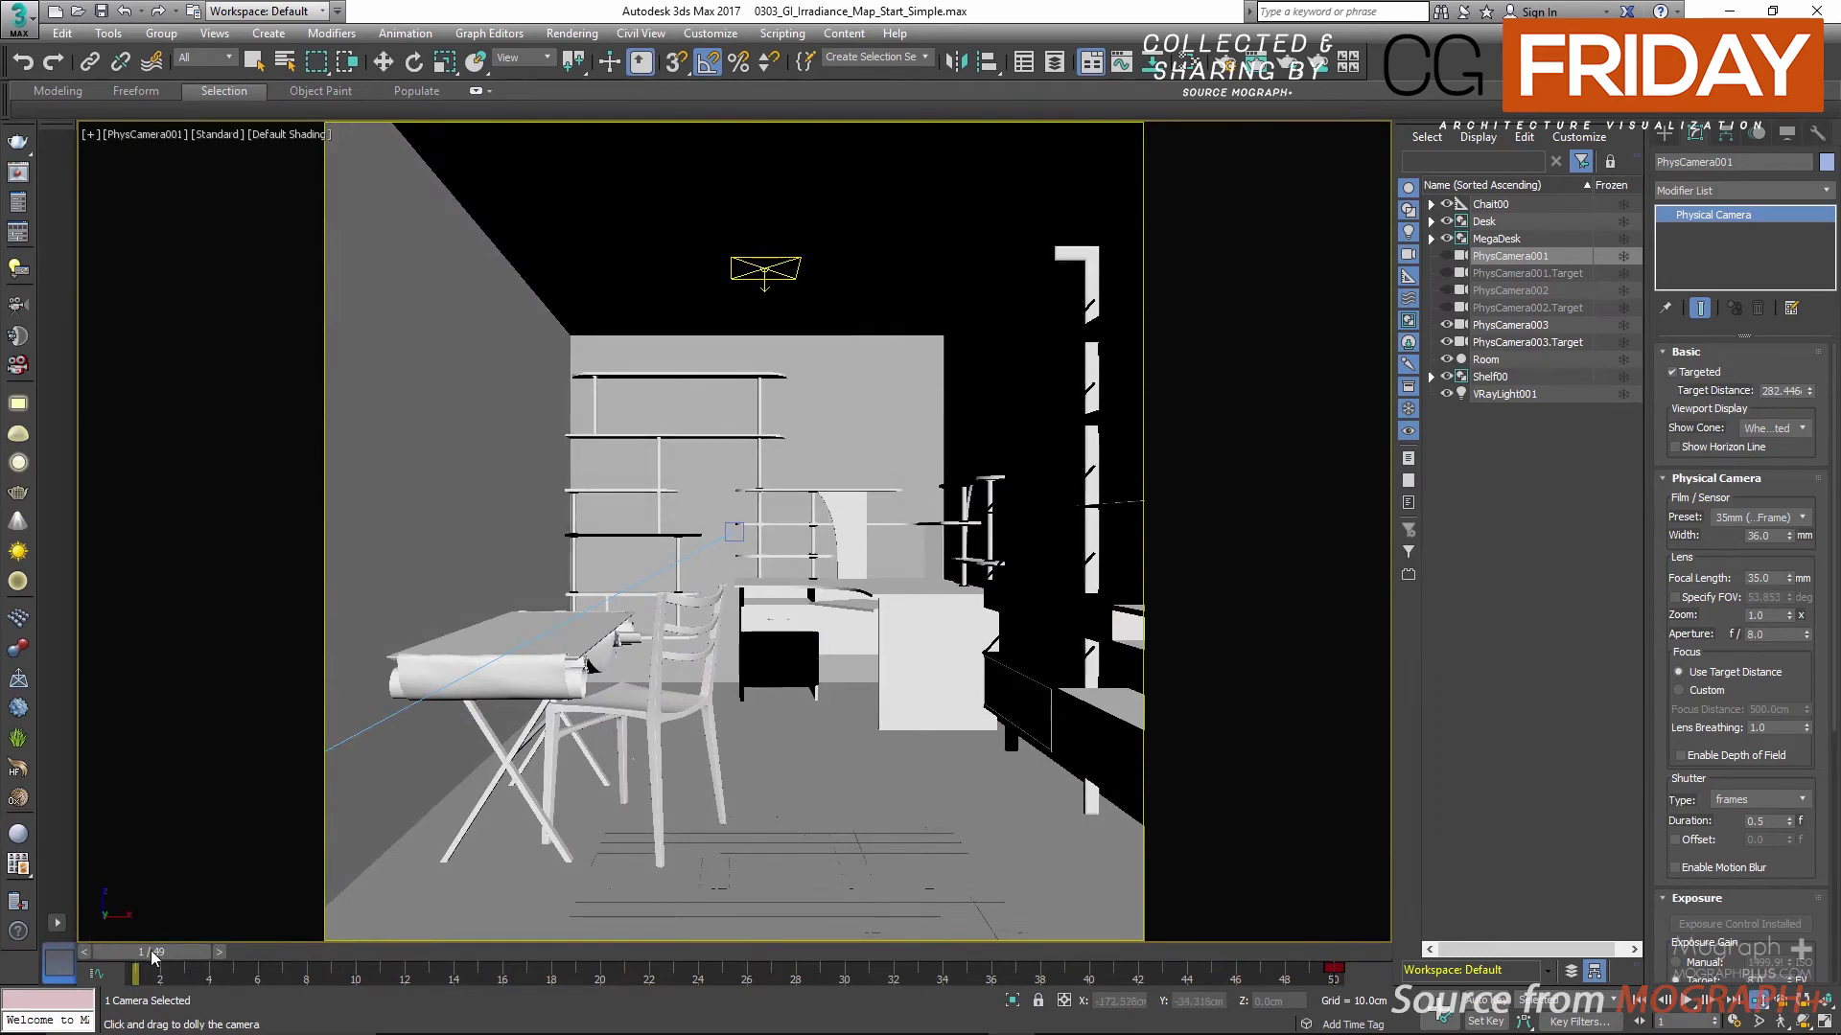
drag(164, 951, 97, 947)
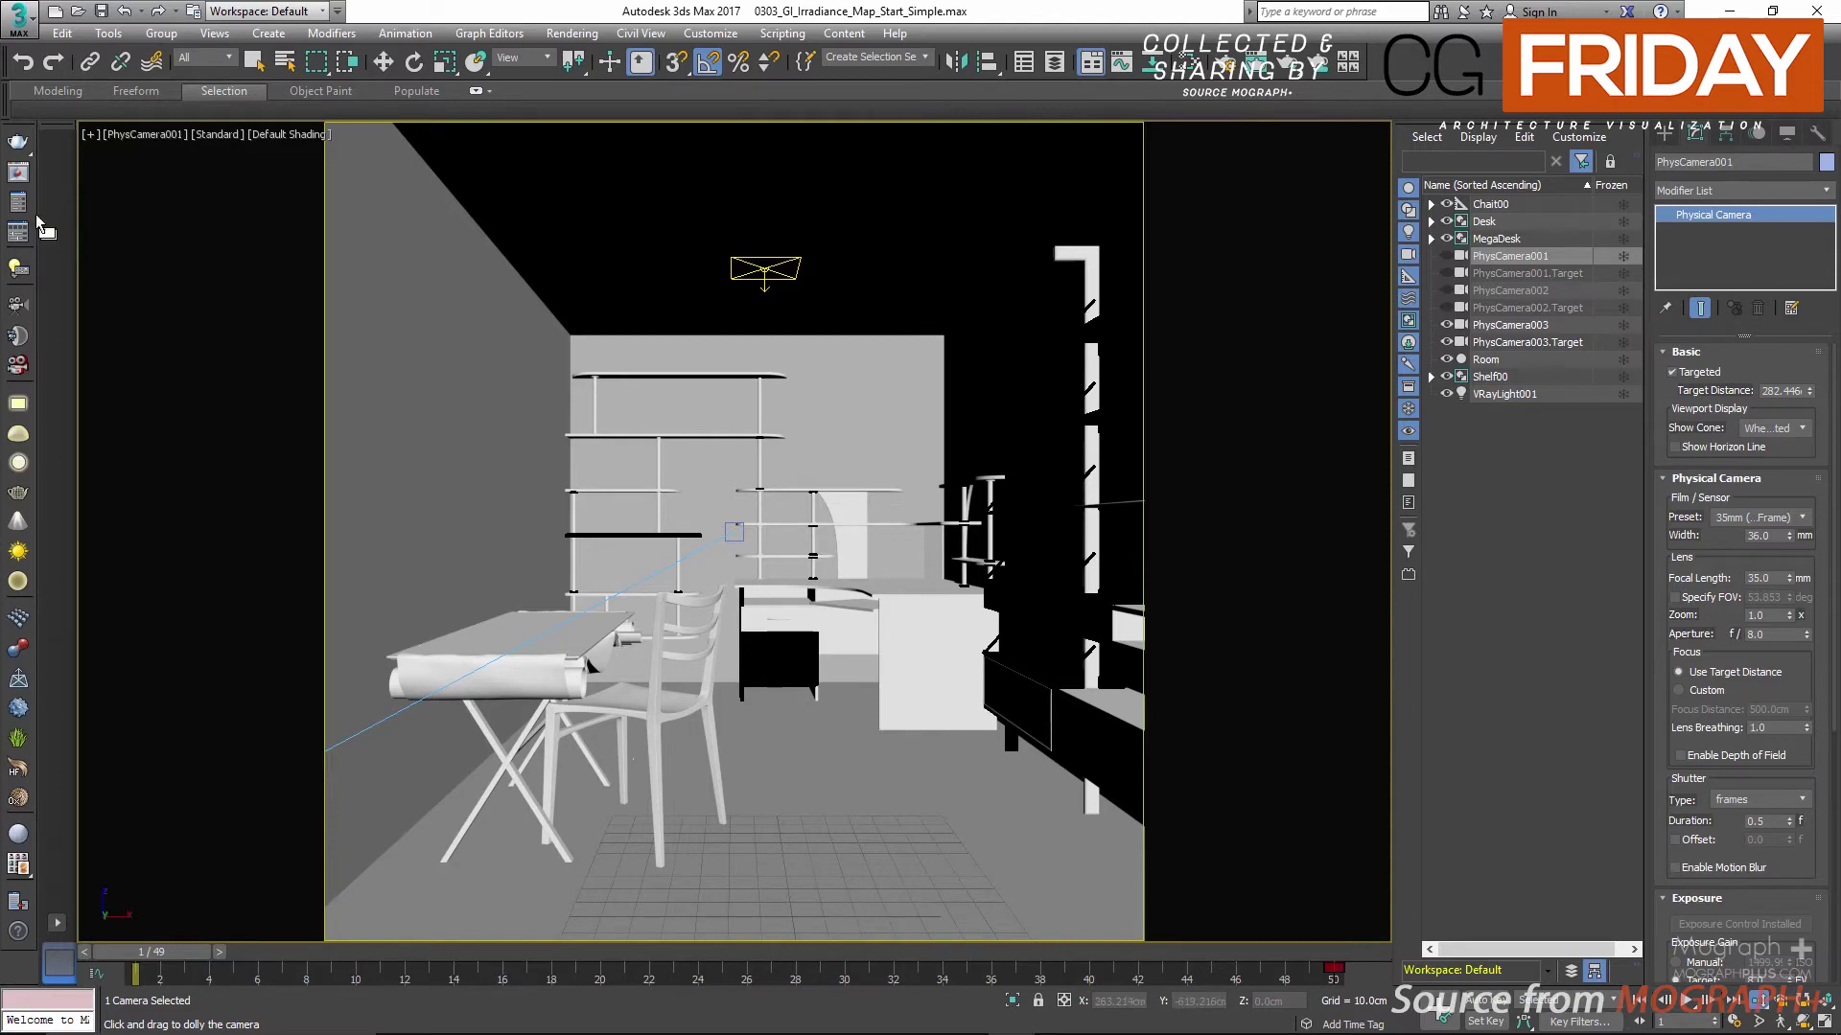
Step: Open the render settings and scrub through the timeline to review the camera animation, ending on frame 1
key(F10)
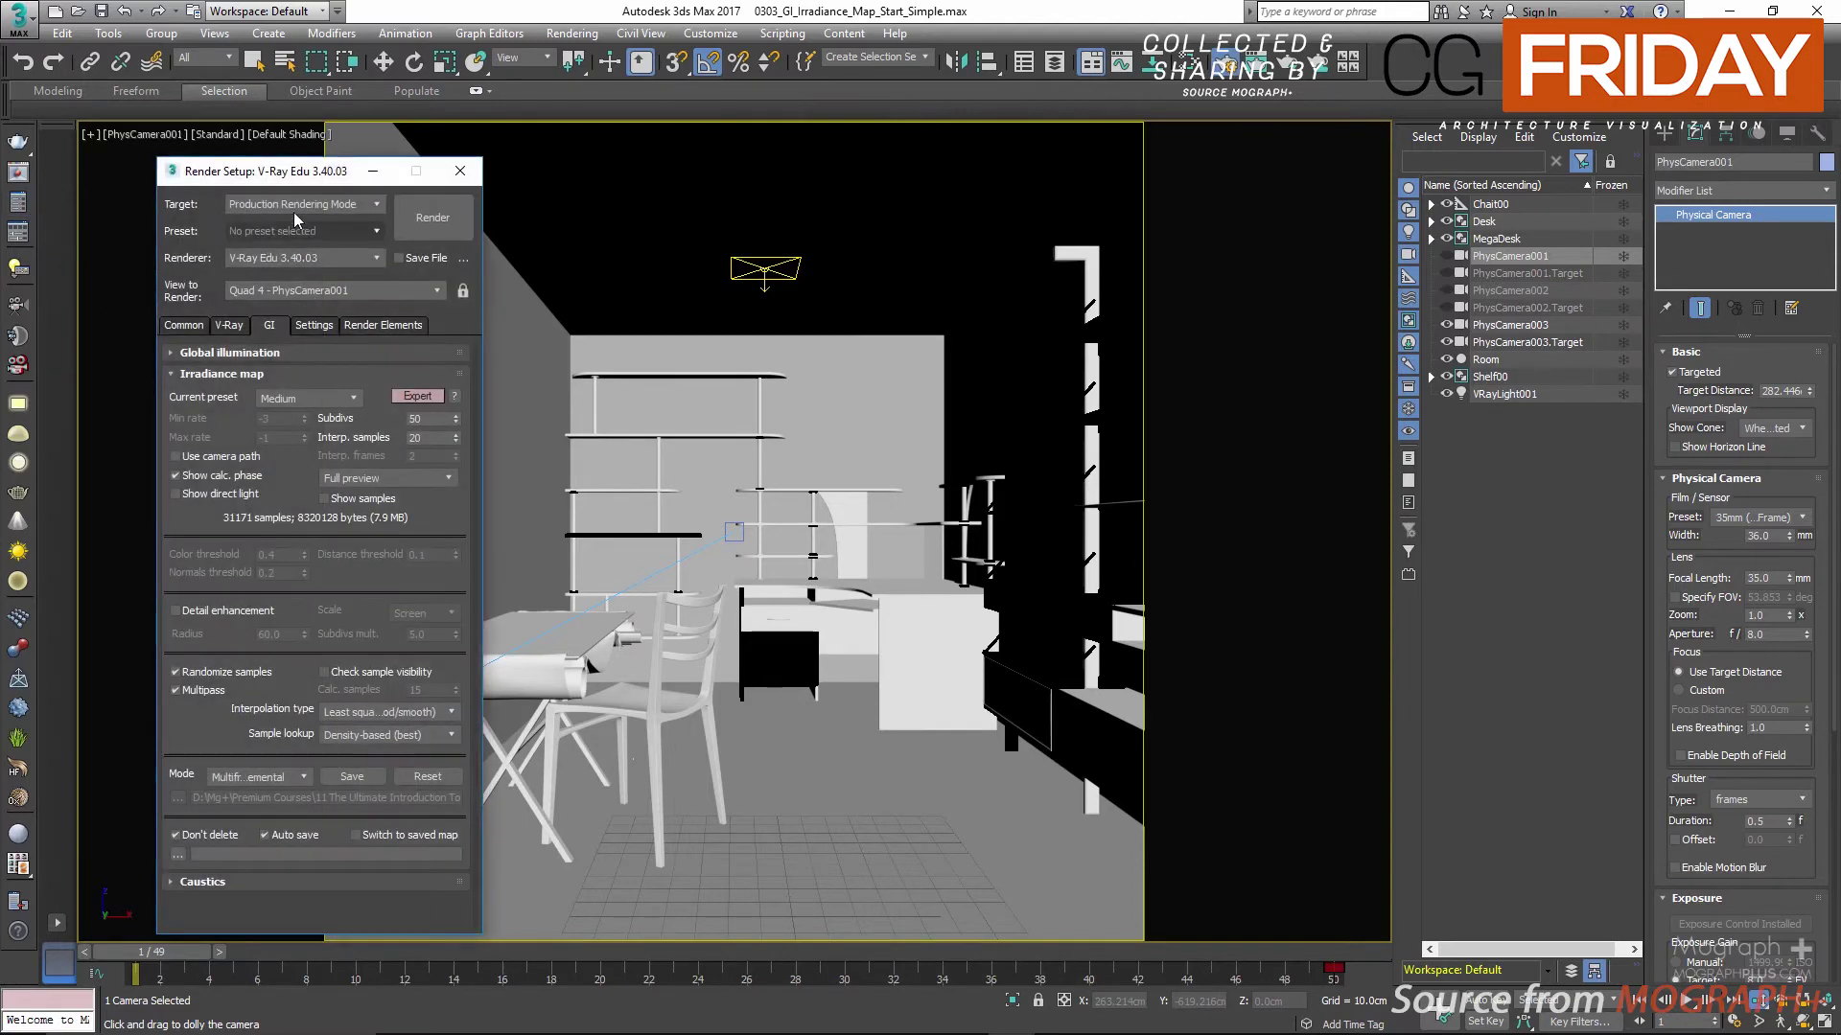
drag(292, 174, 260, 144)
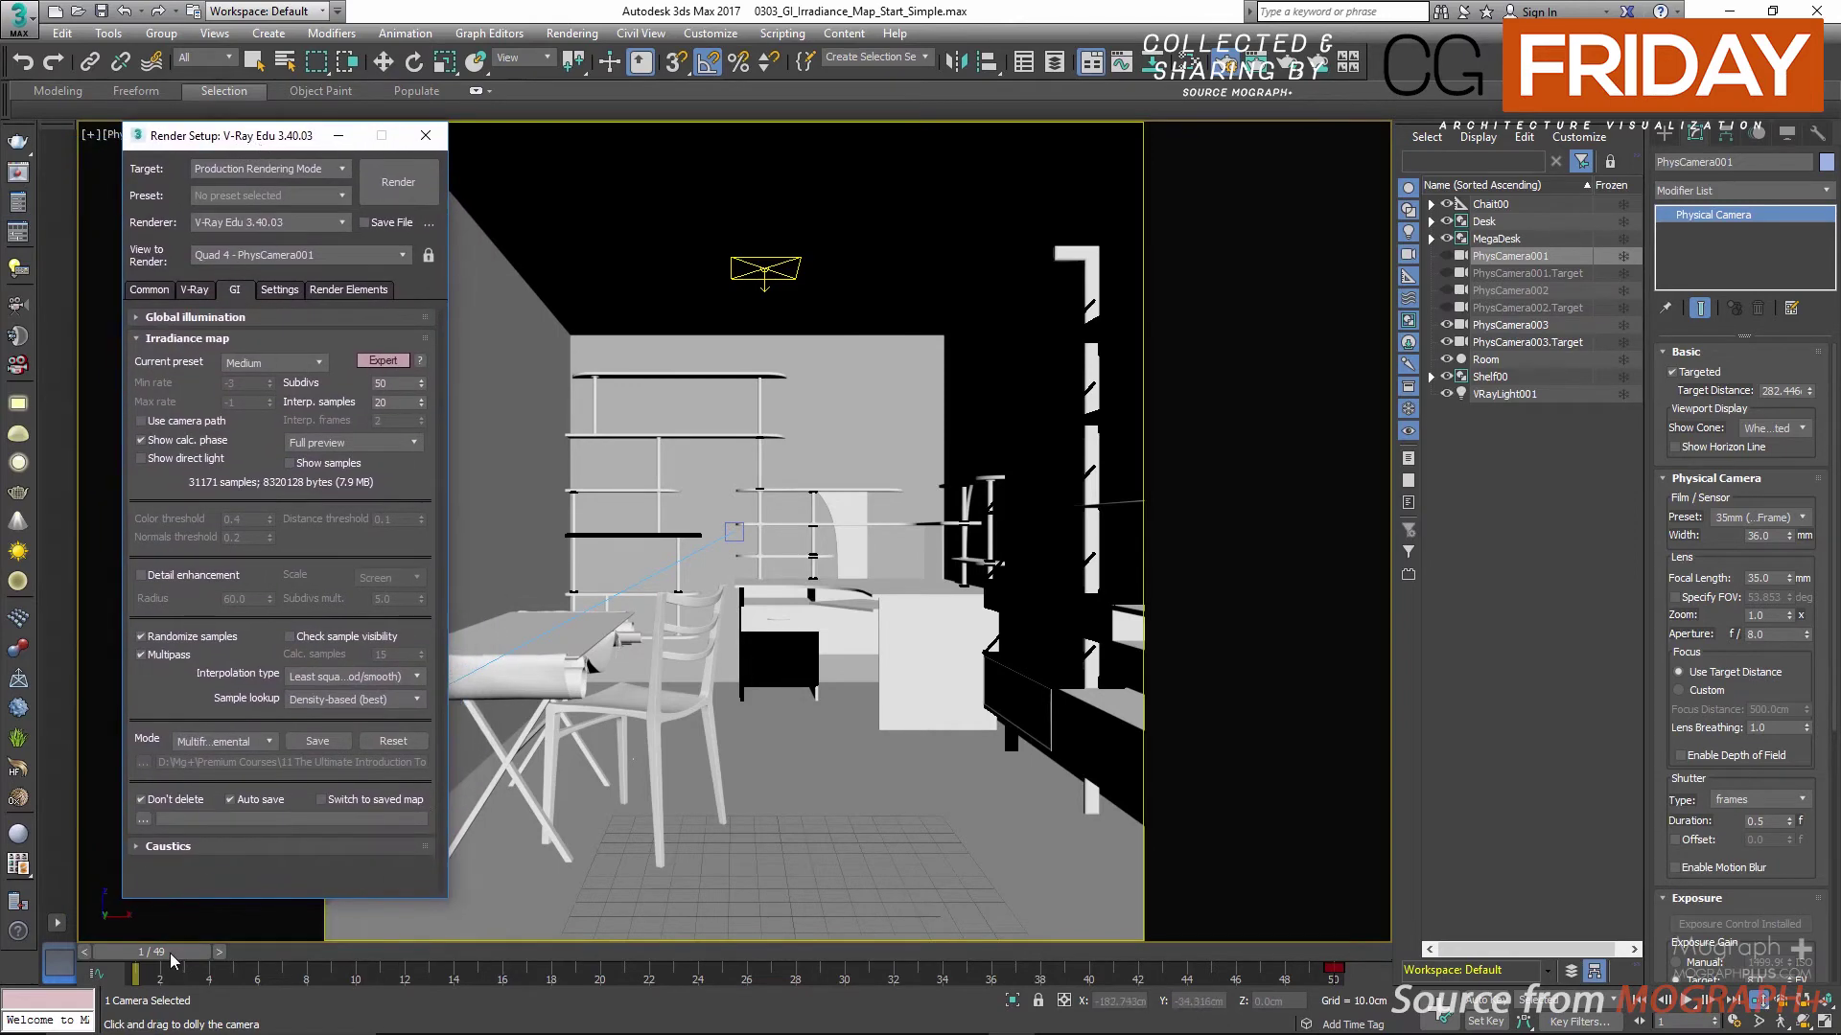
drag(174, 960, 122, 934)
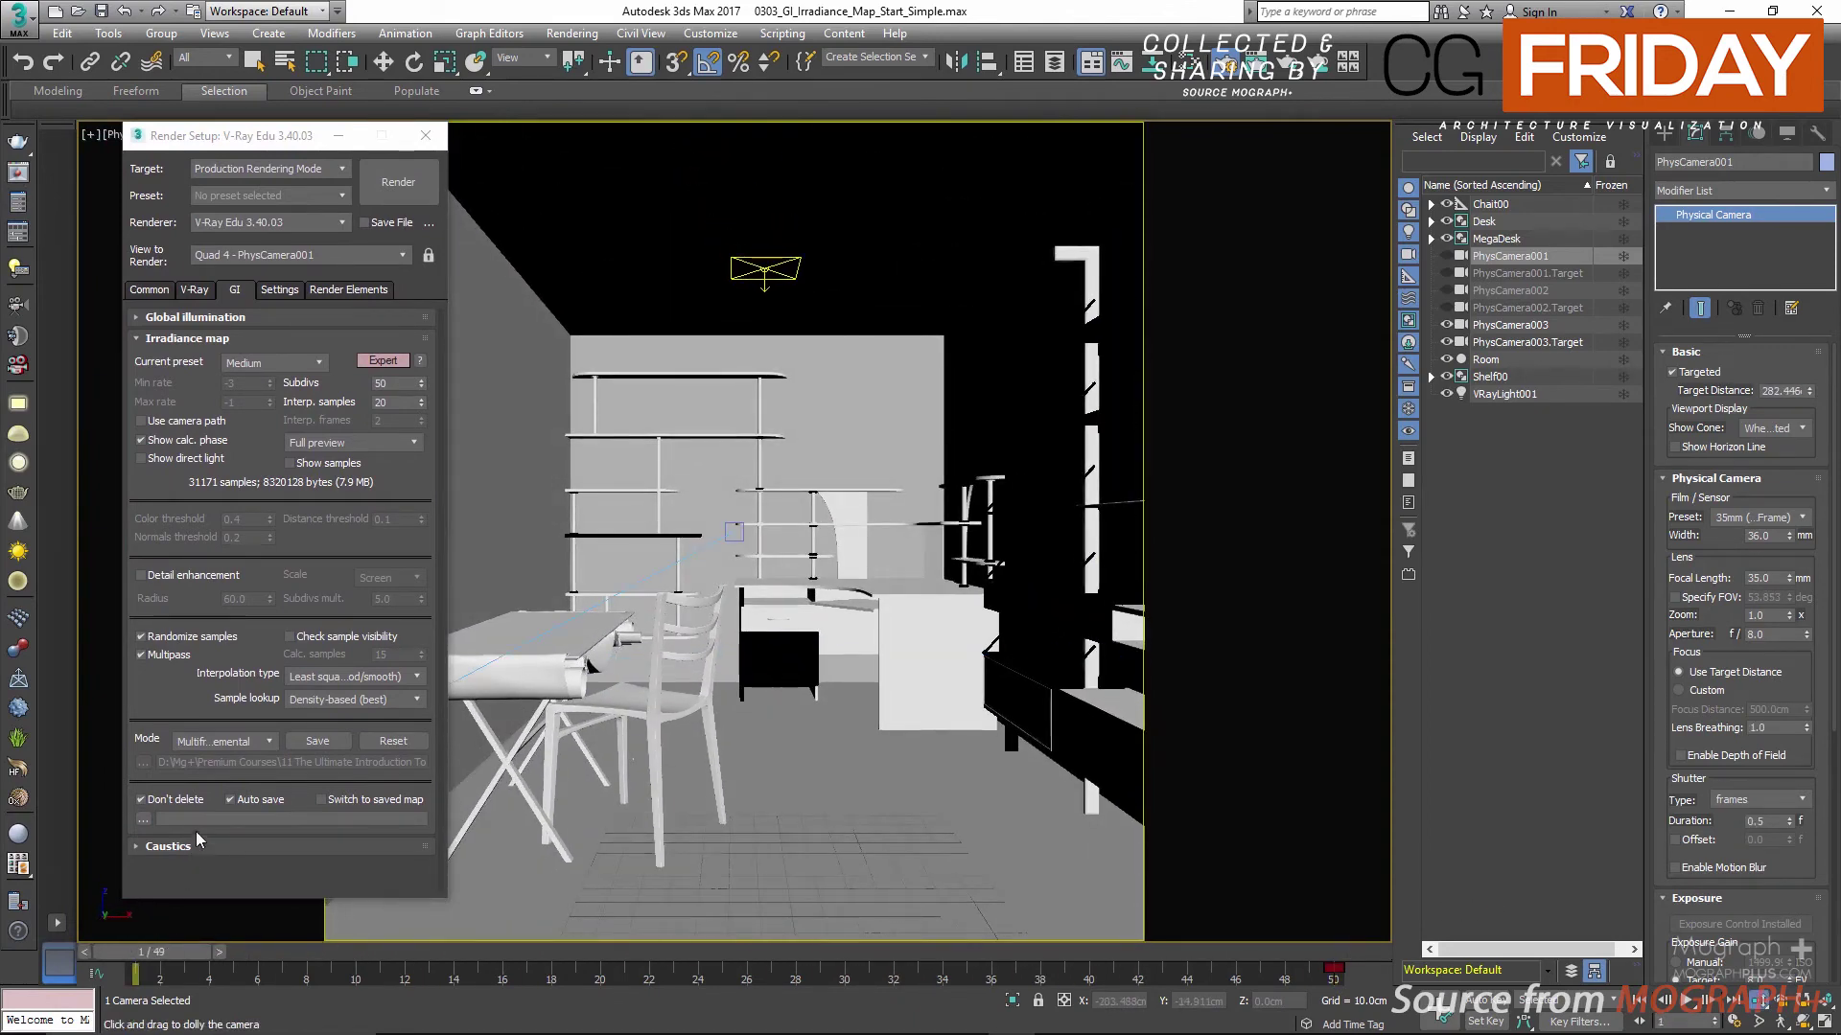
drag(163, 959, 39, 935)
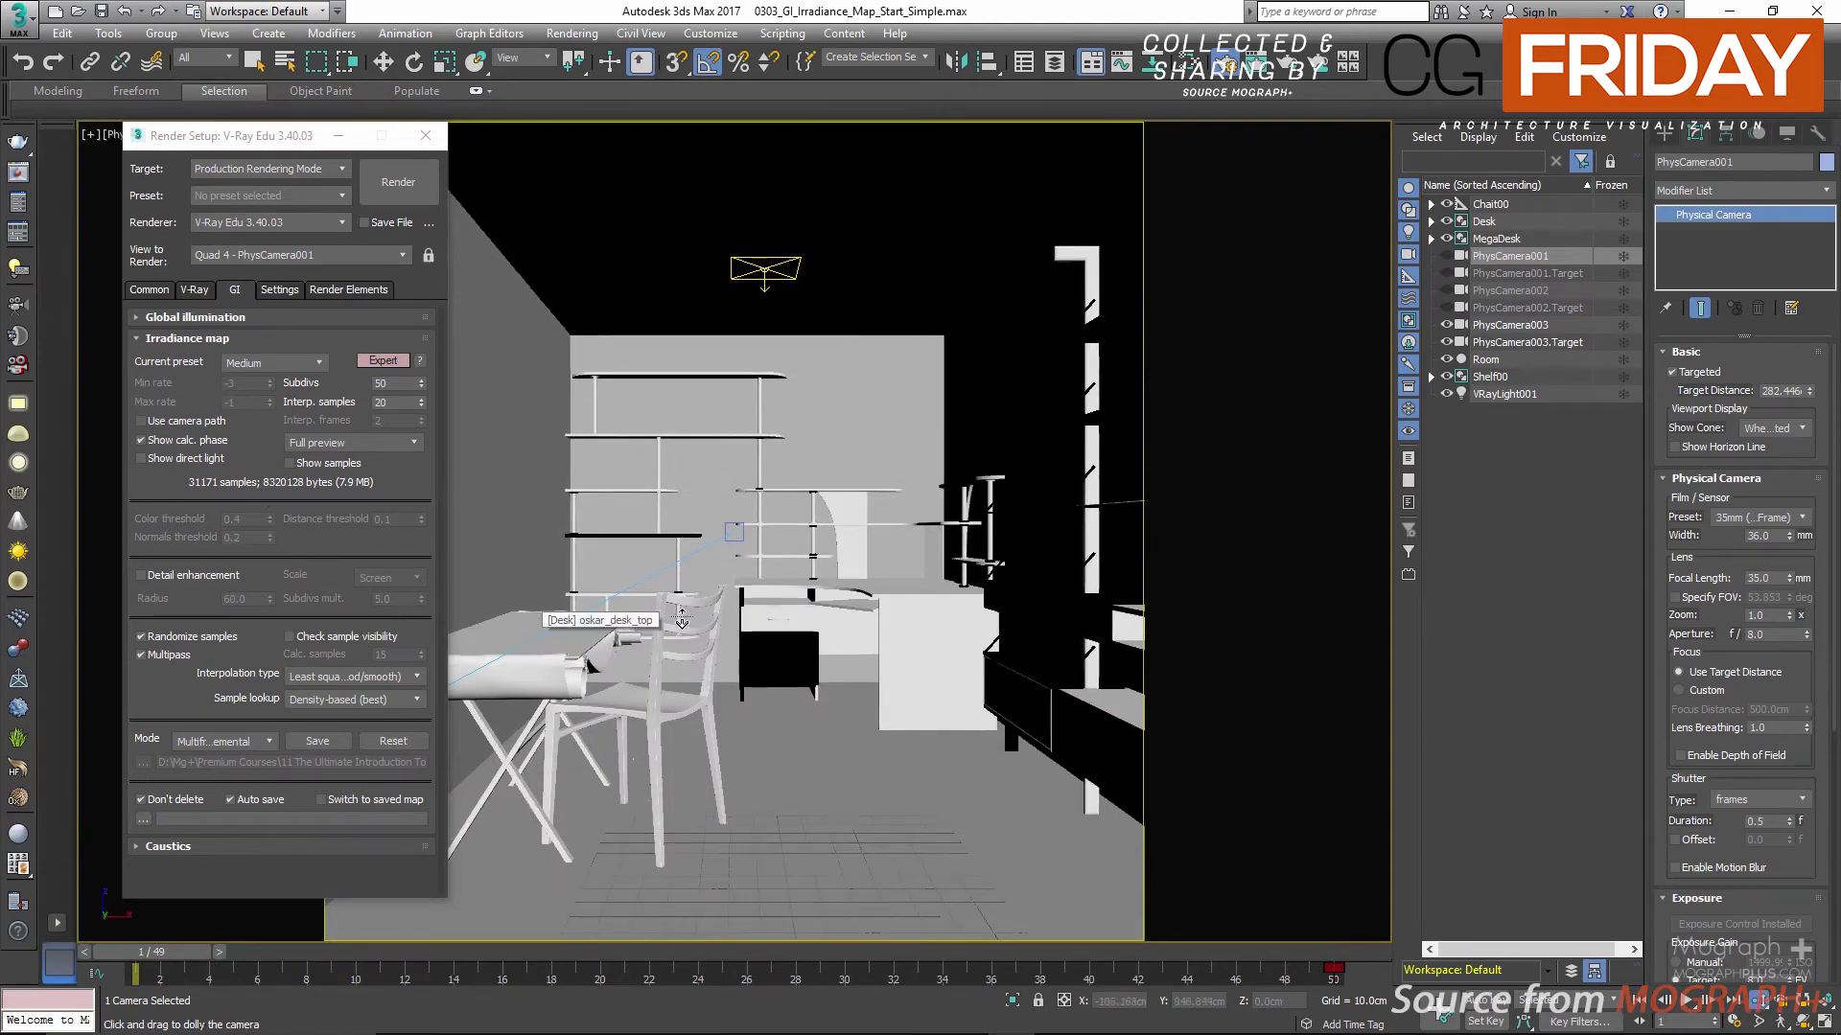
drag(158, 952, 610, 952)
drag(759, 965, 115, 999)
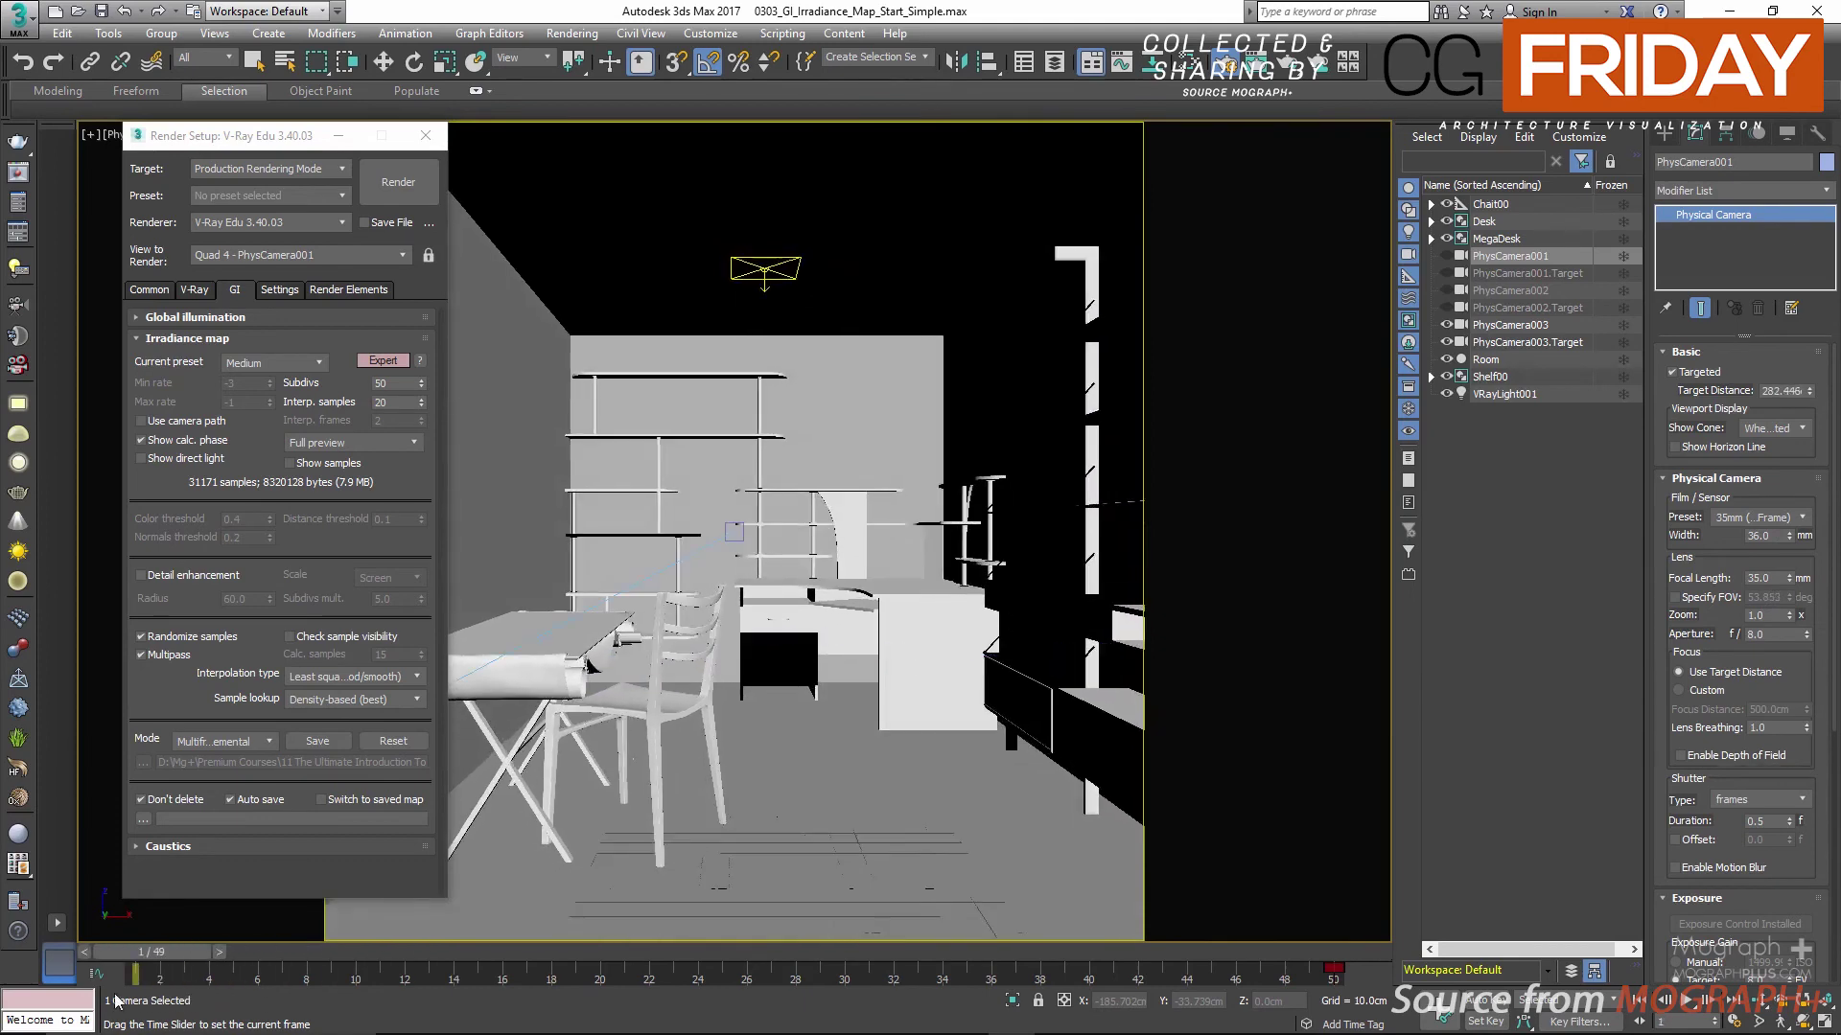
key(alt+z)
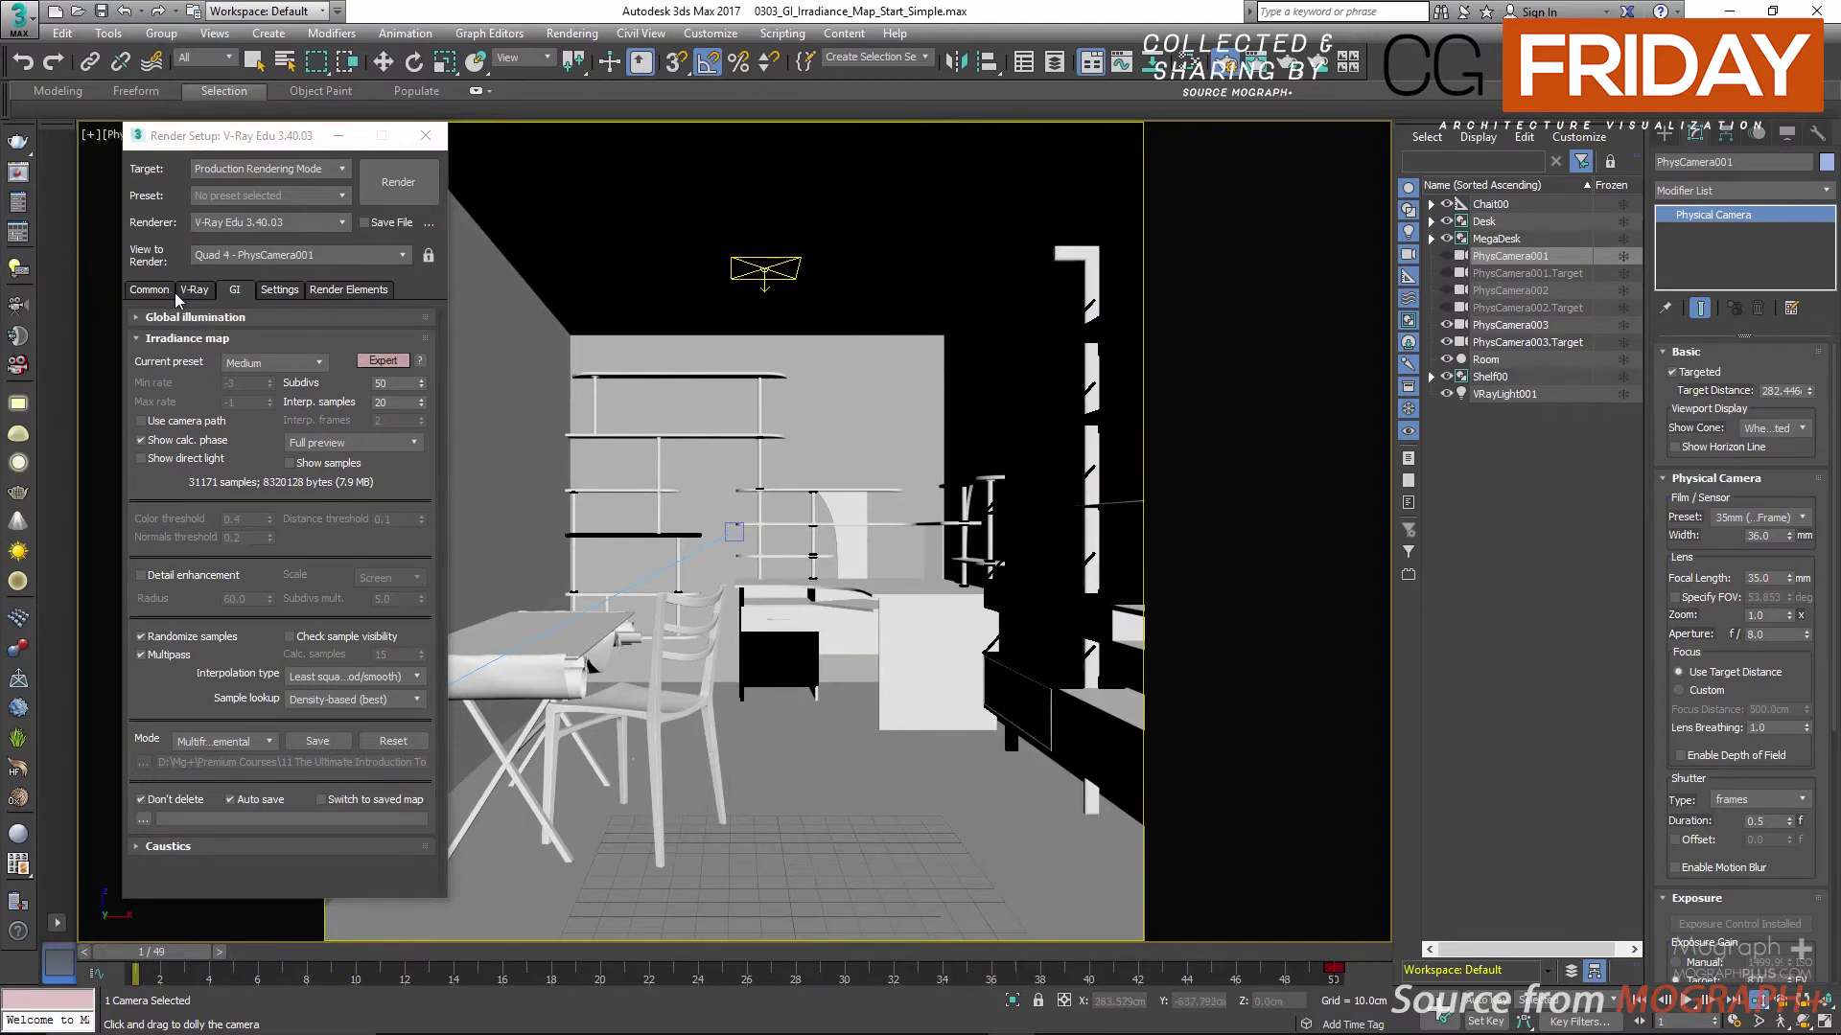
Step: Reset the stored irradiance map while keeping the Multiframe incremental mode
click(248, 743)
click(249, 743)
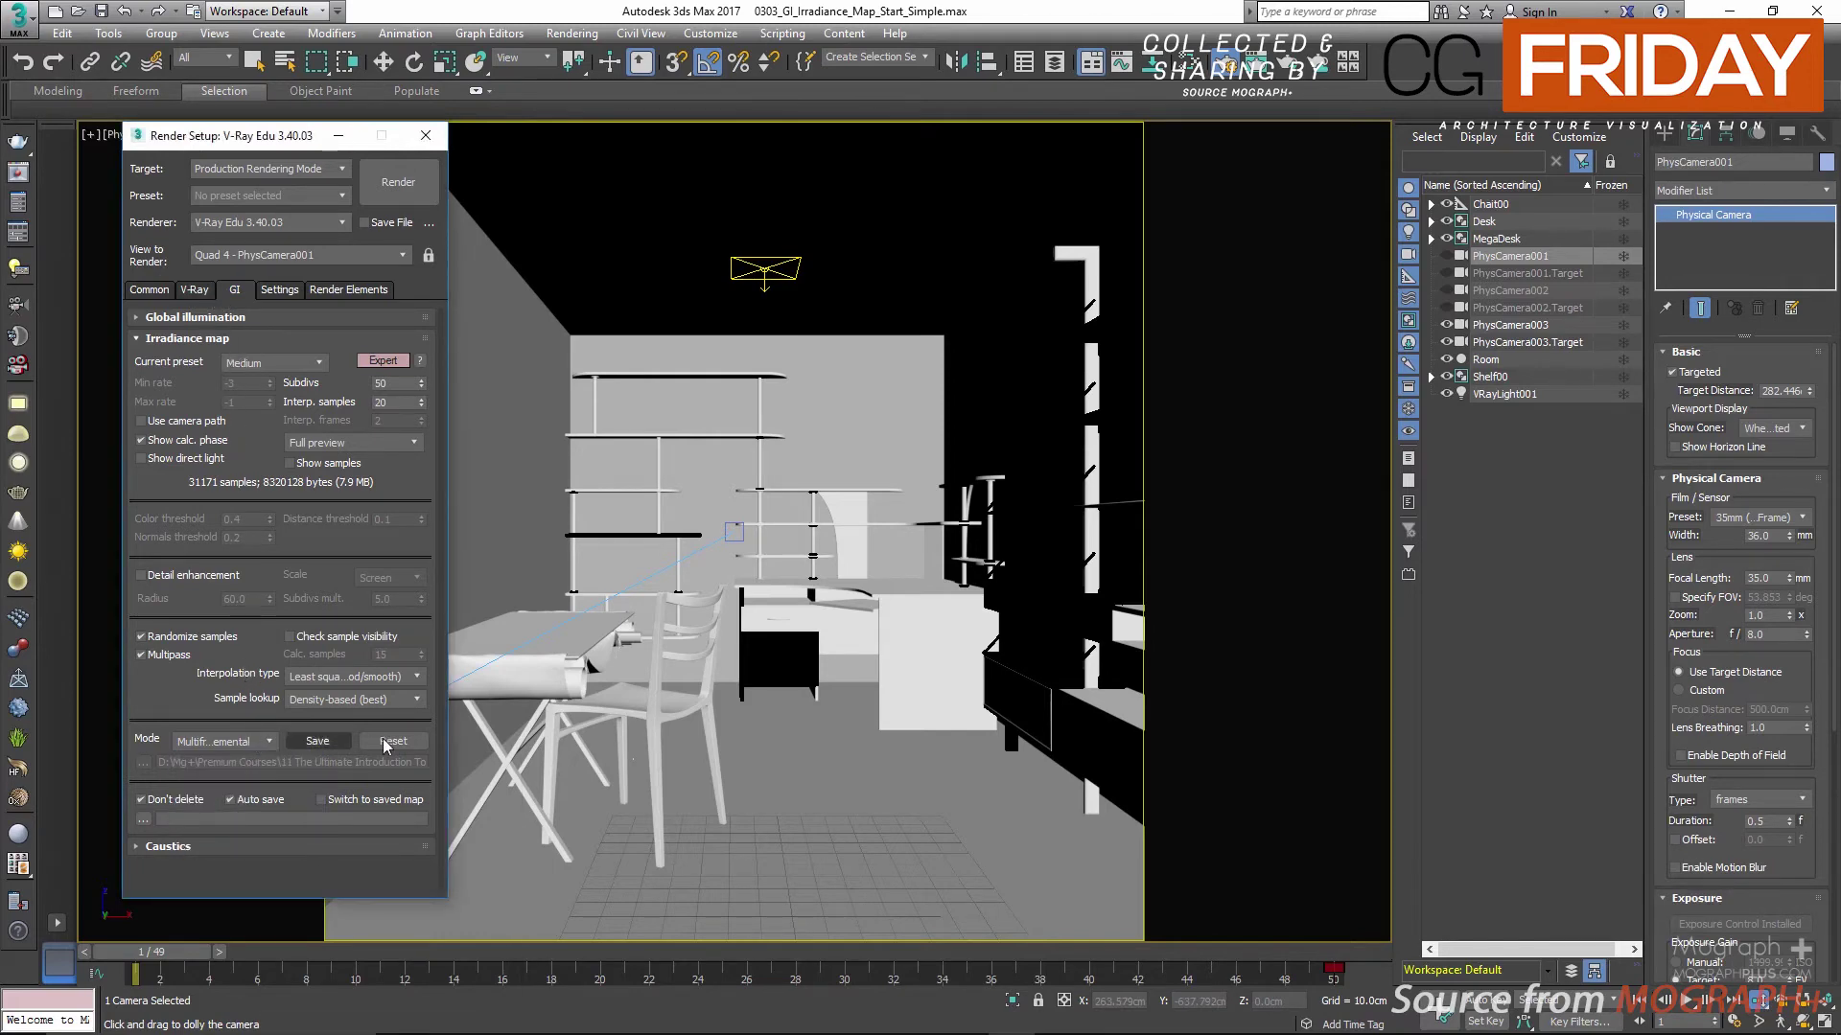
click(393, 741)
click(900, 591)
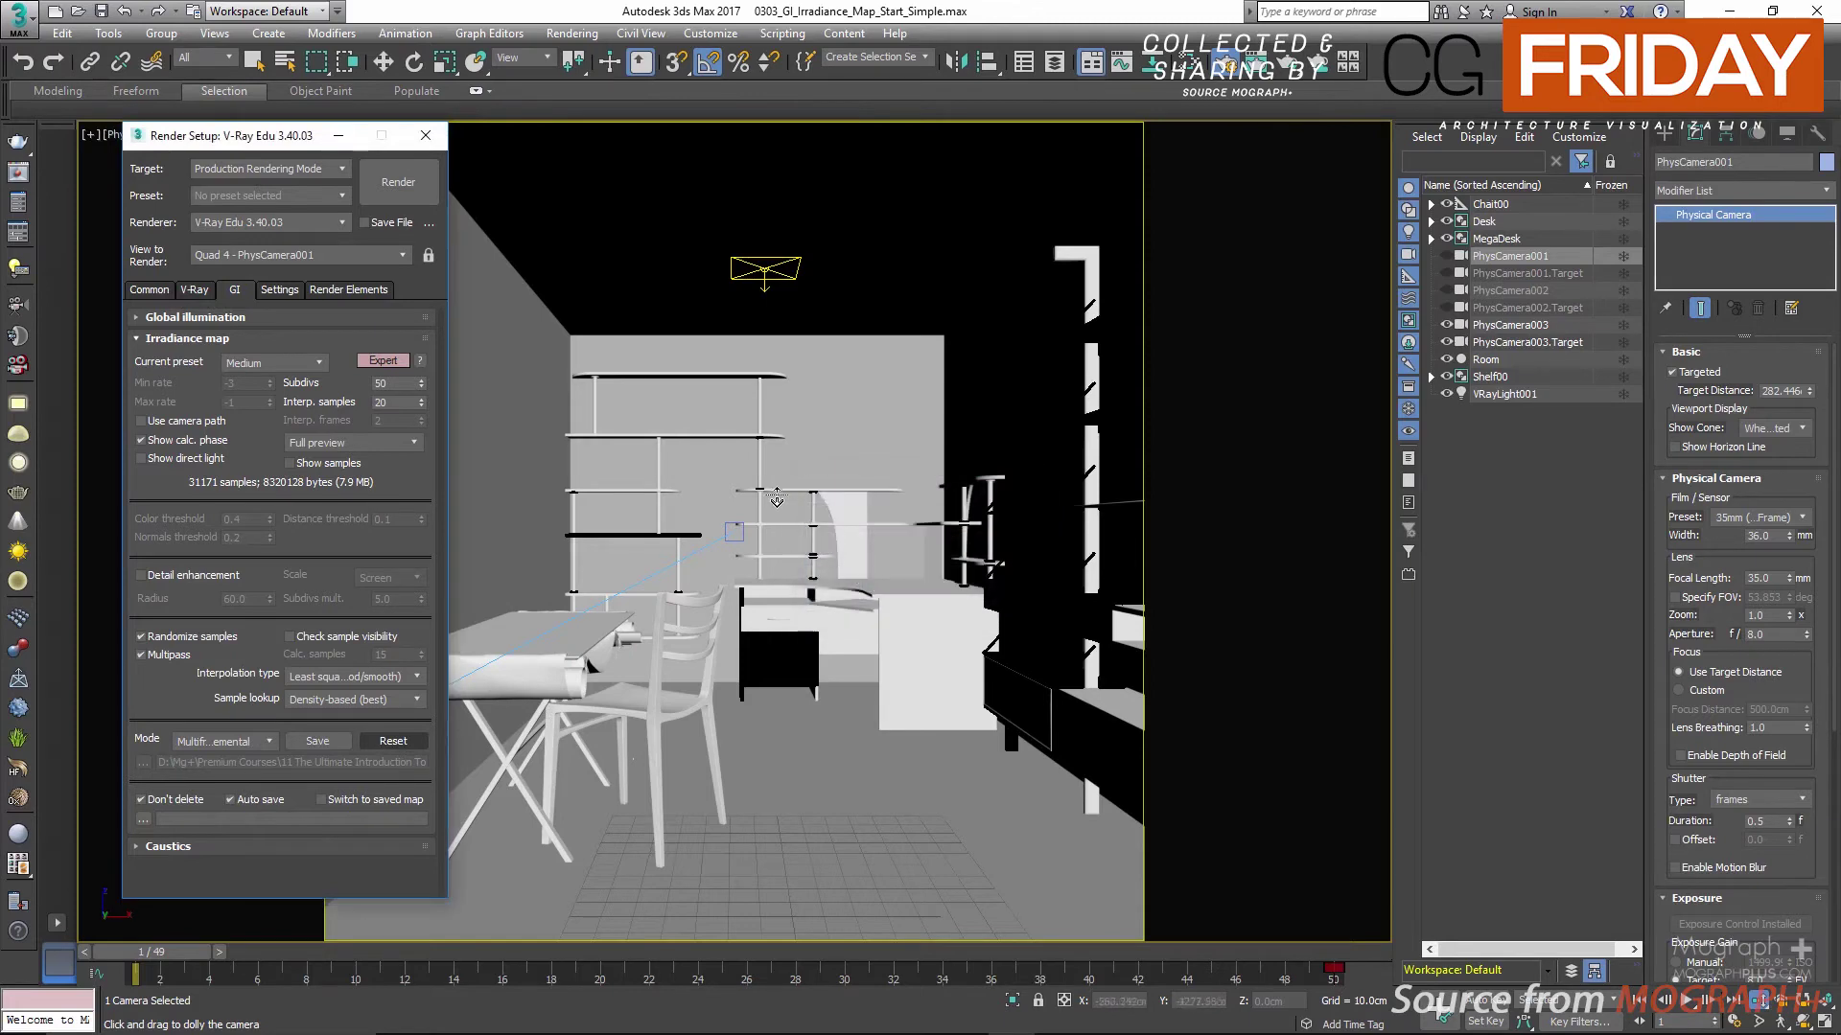
right_click(699, 375)
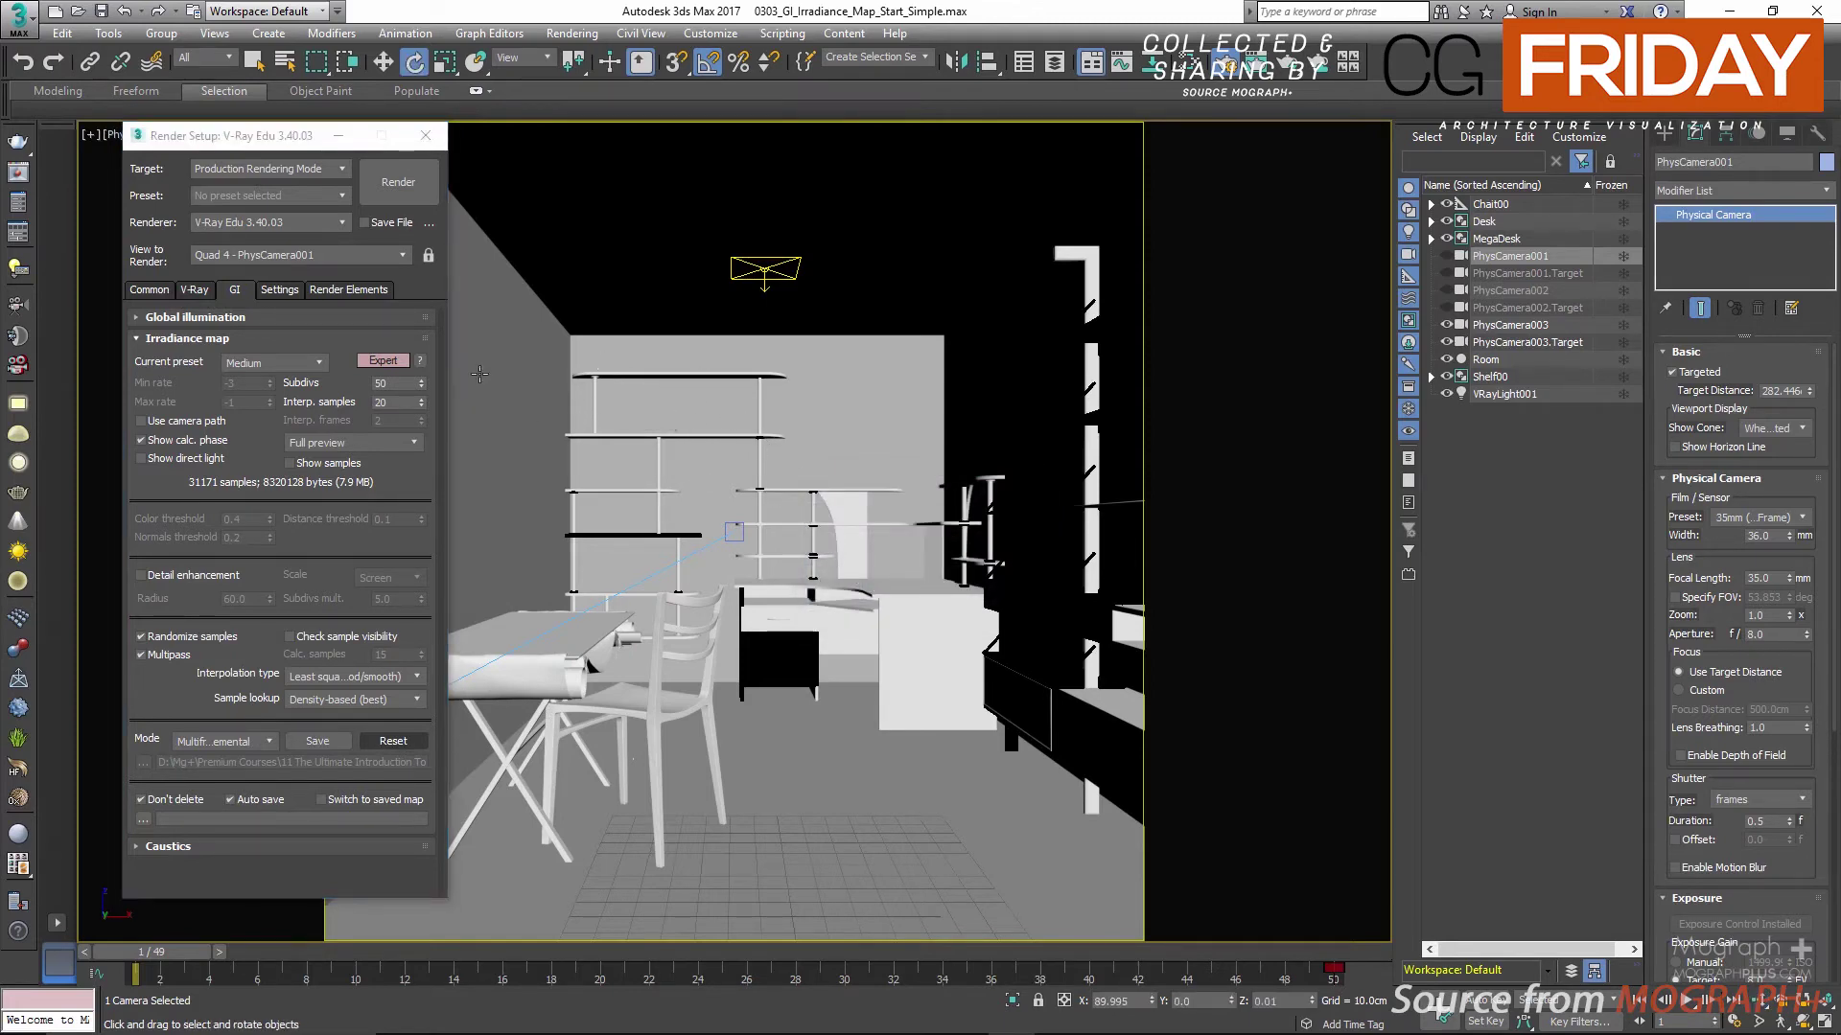
Step: Set the time output to Active Time Segment and render the sequence without an output file, with "Don't render final image" enabled
click(148, 289)
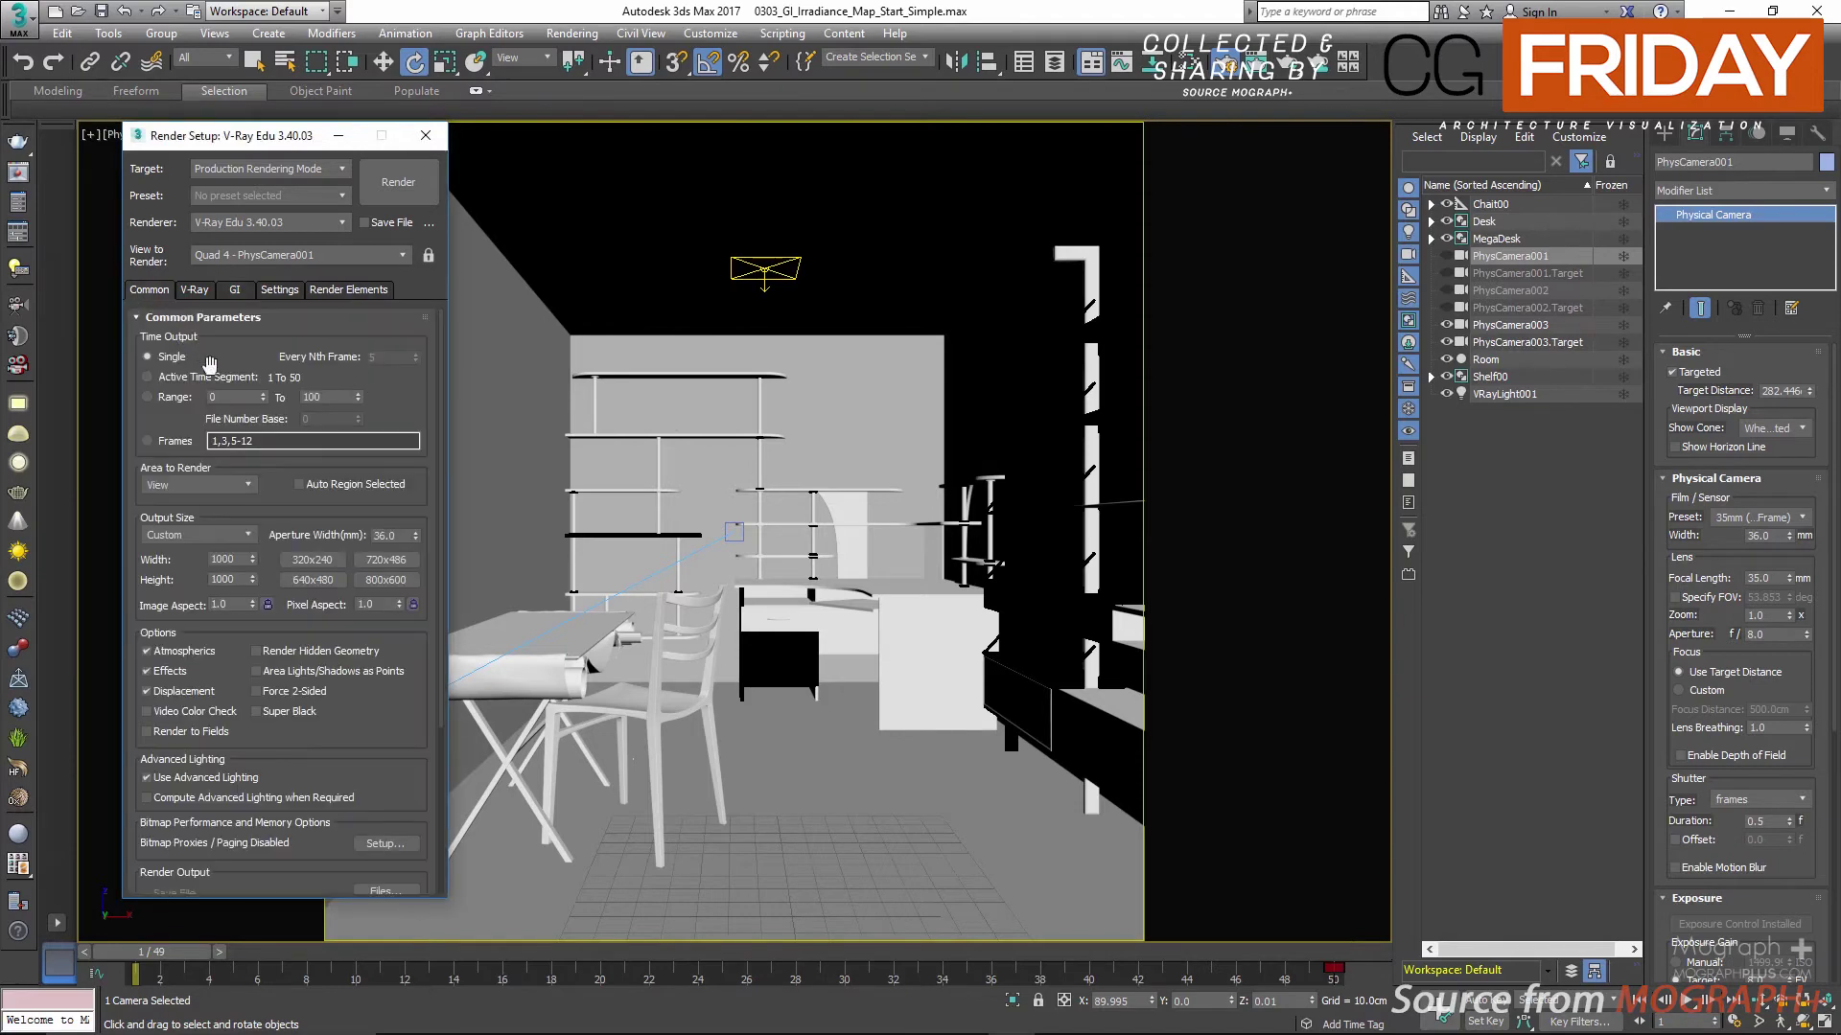
click(148, 377)
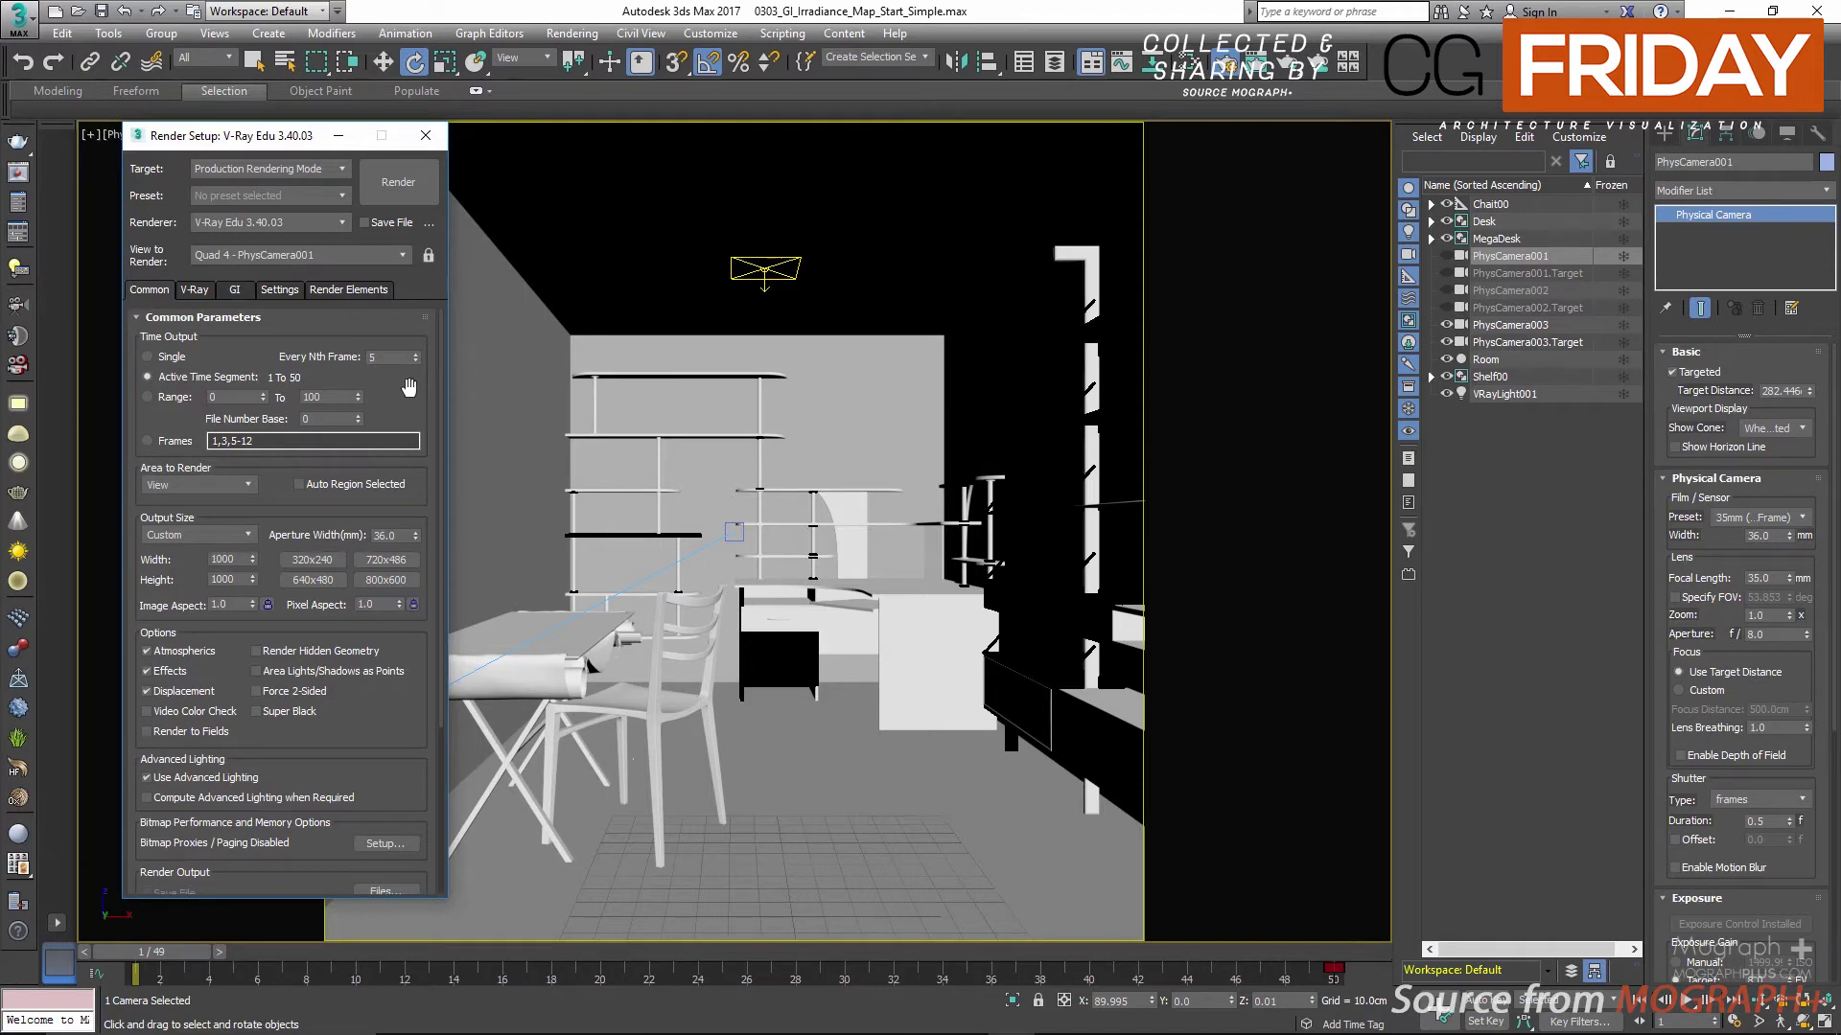
click(196, 290)
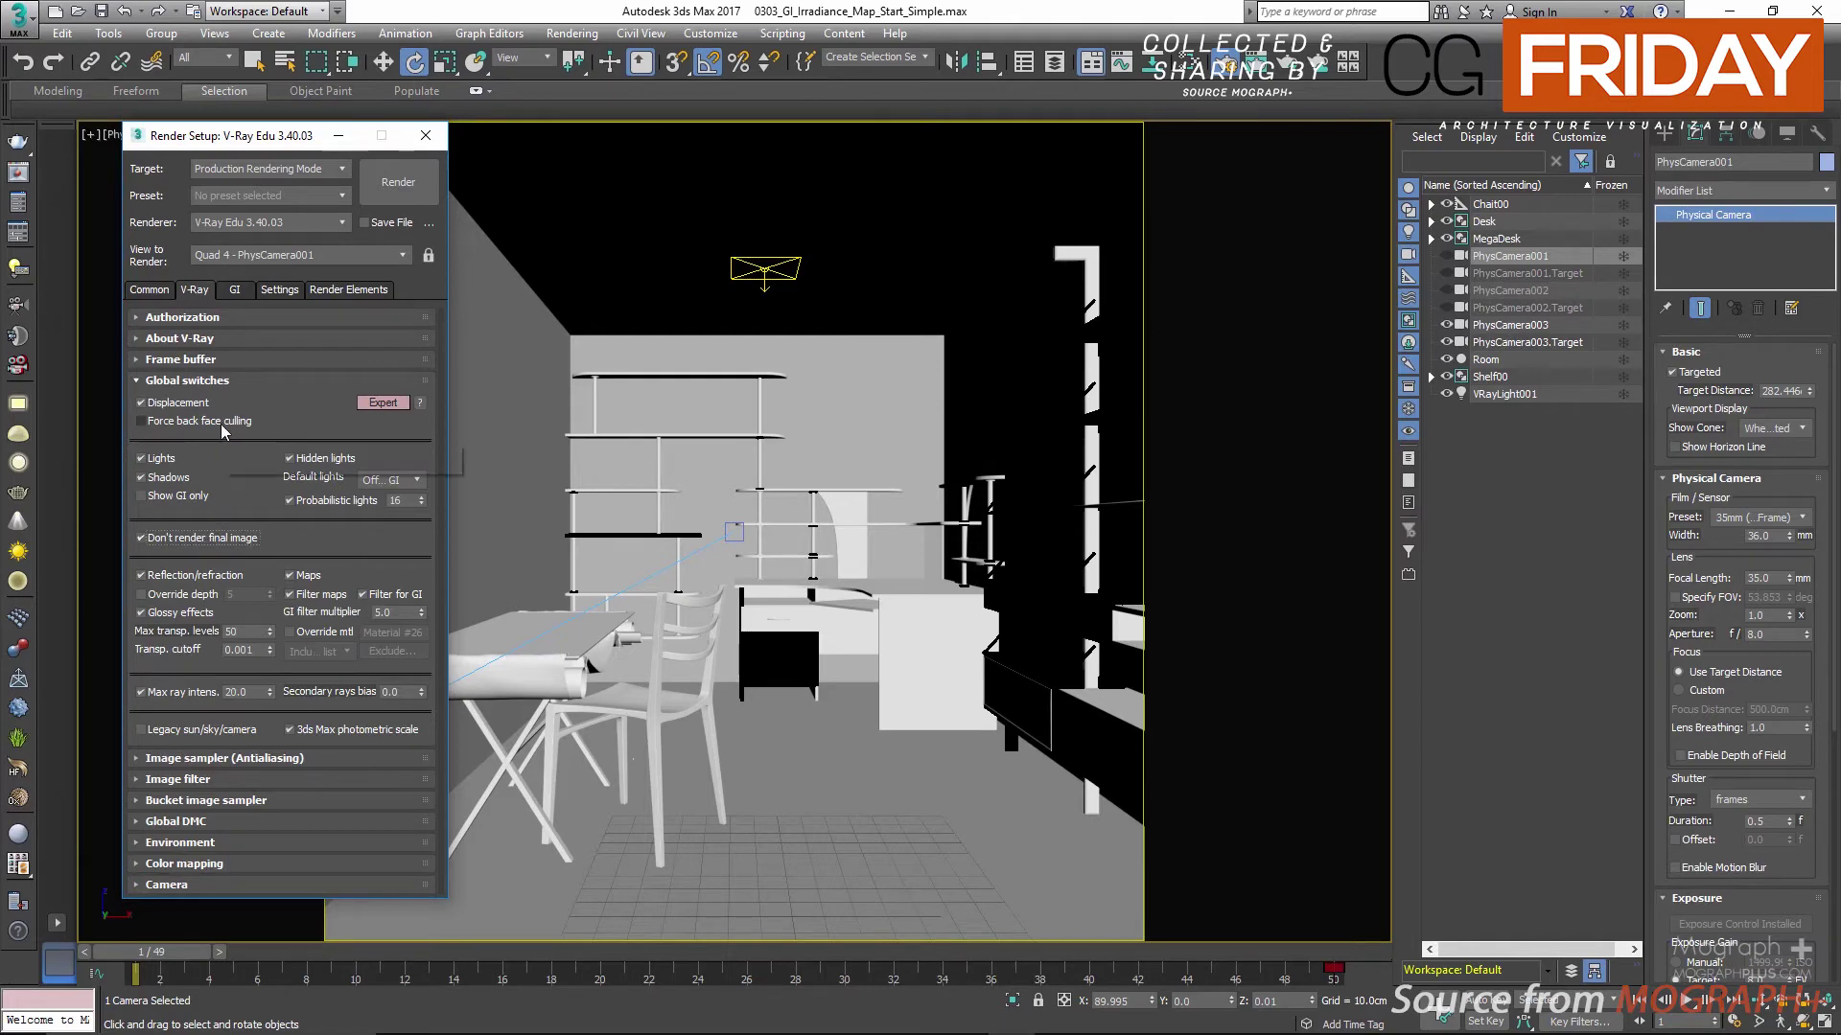
click(391, 197)
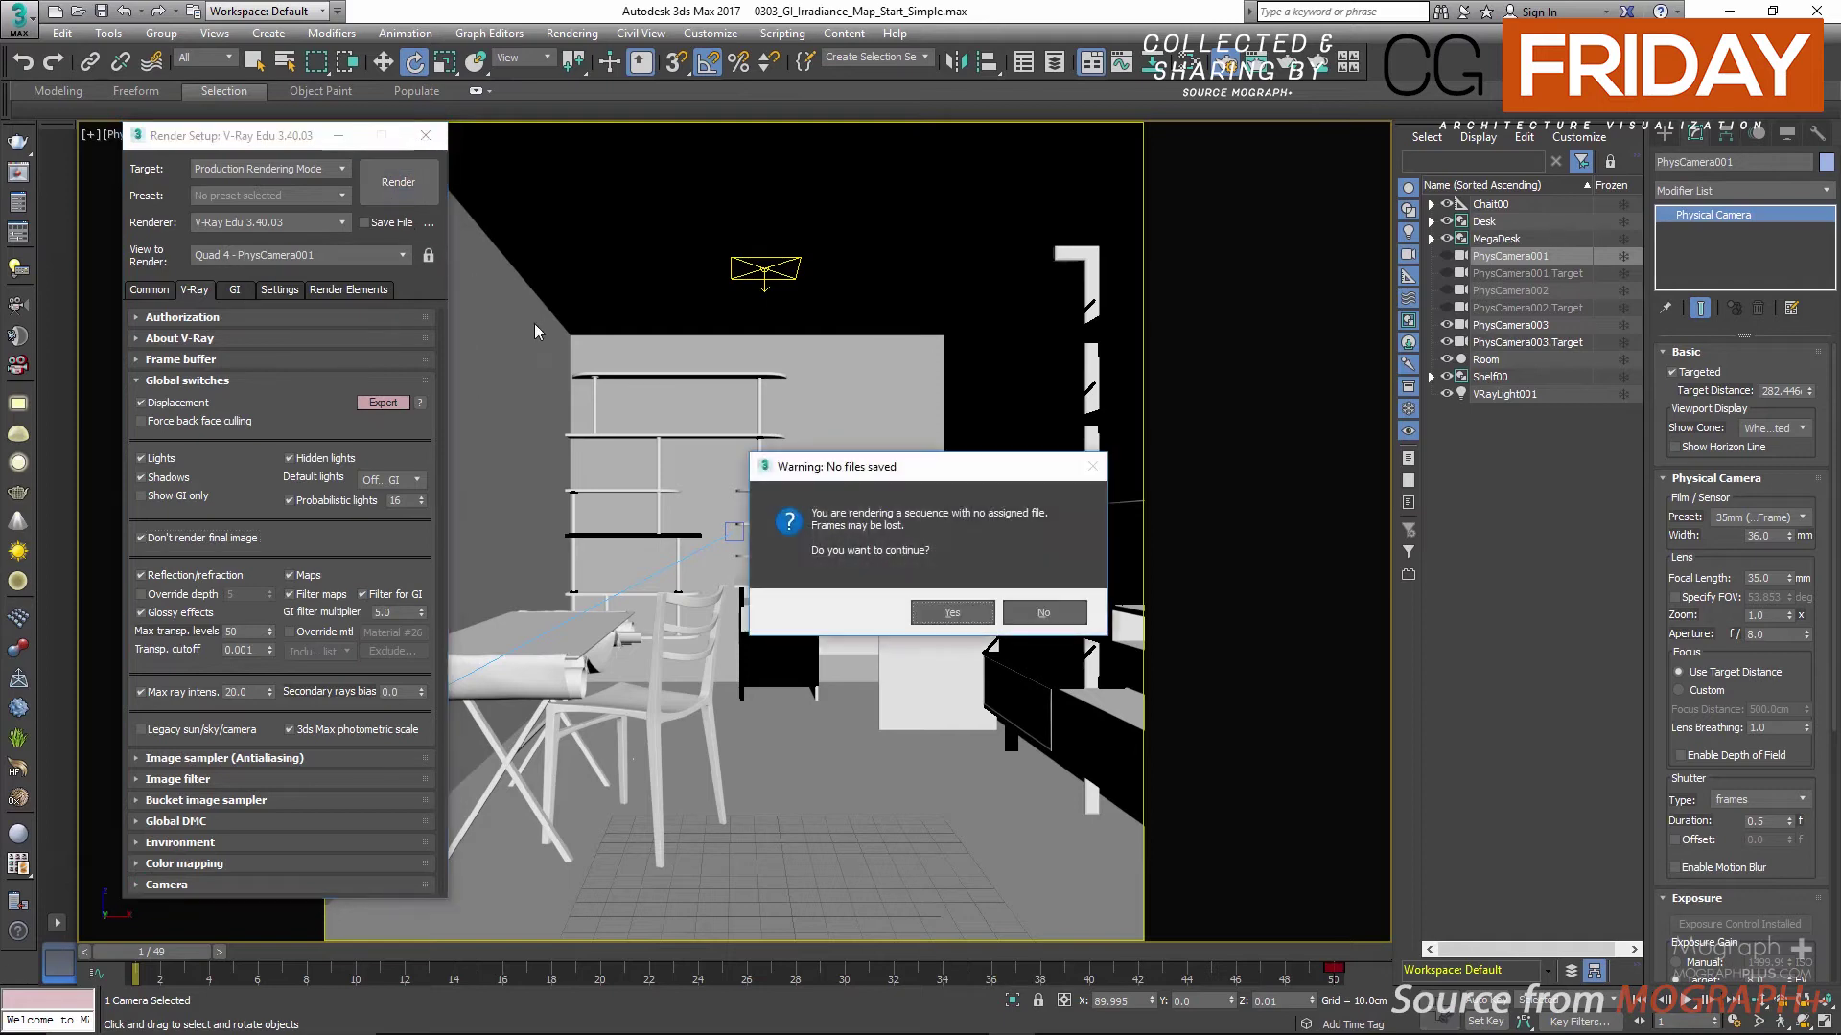
click(949, 612)
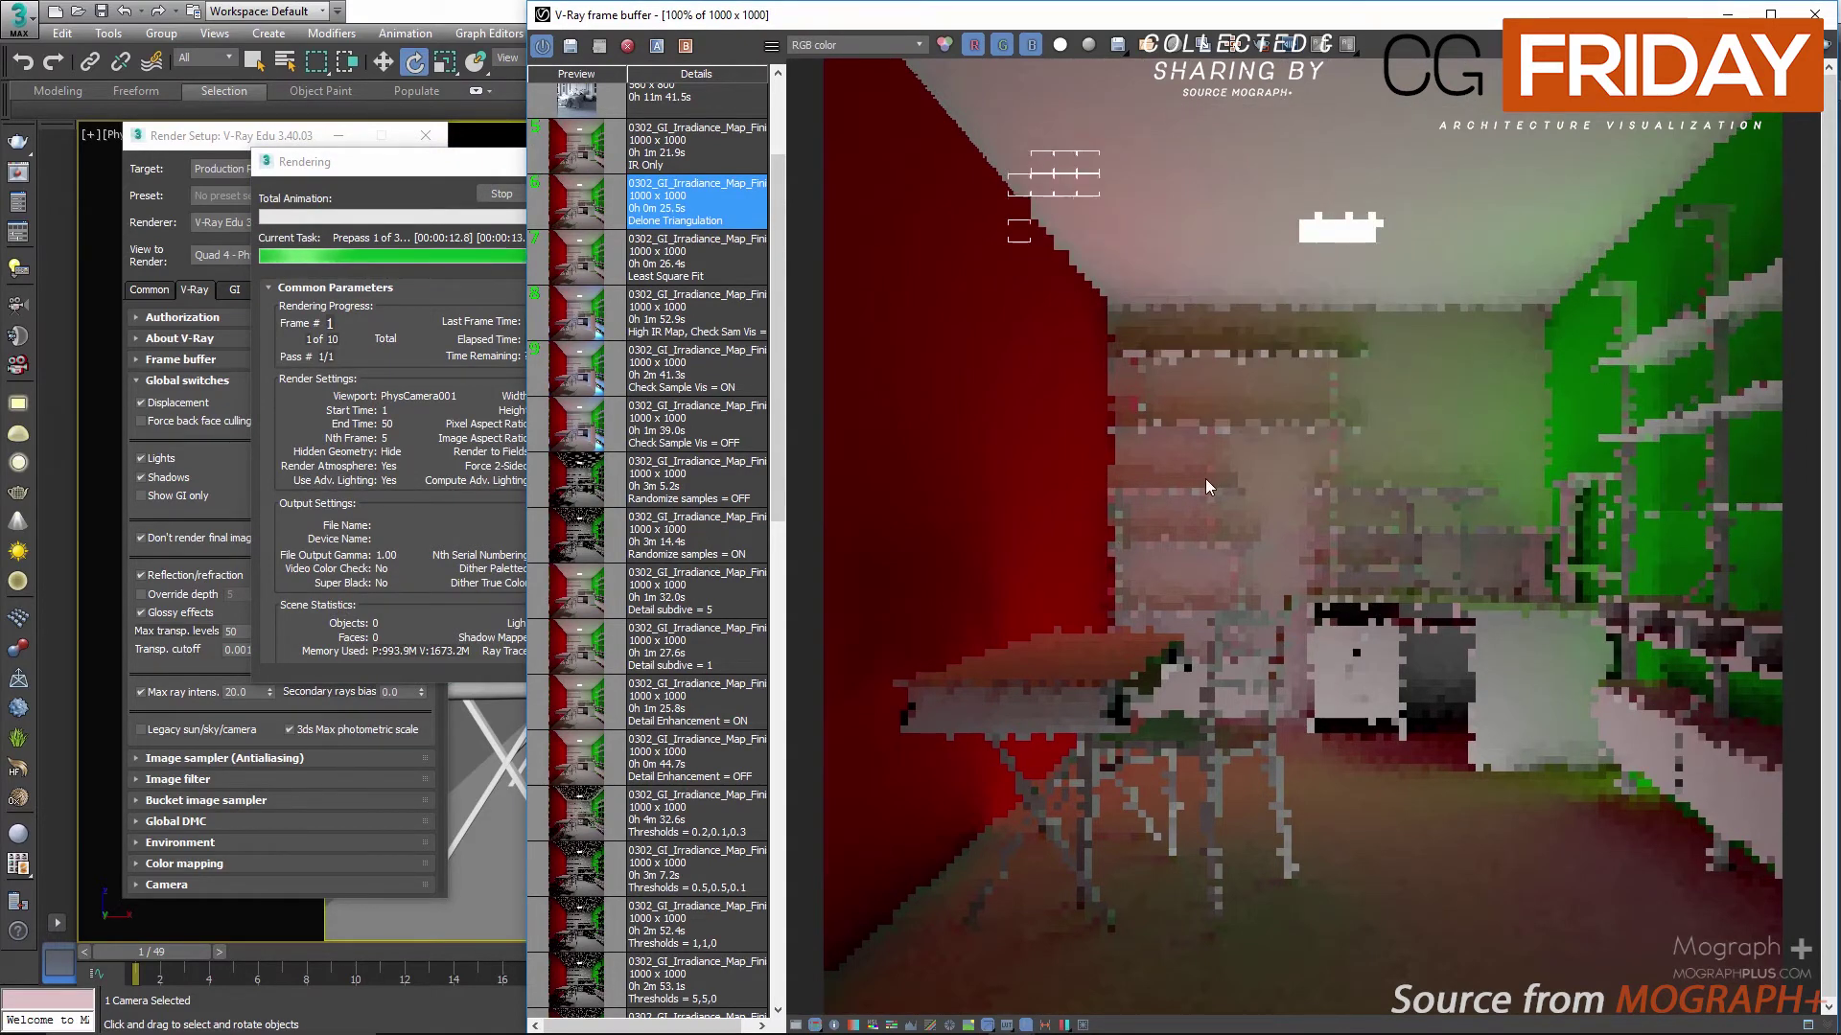
drag(410, 166, 312, 178)
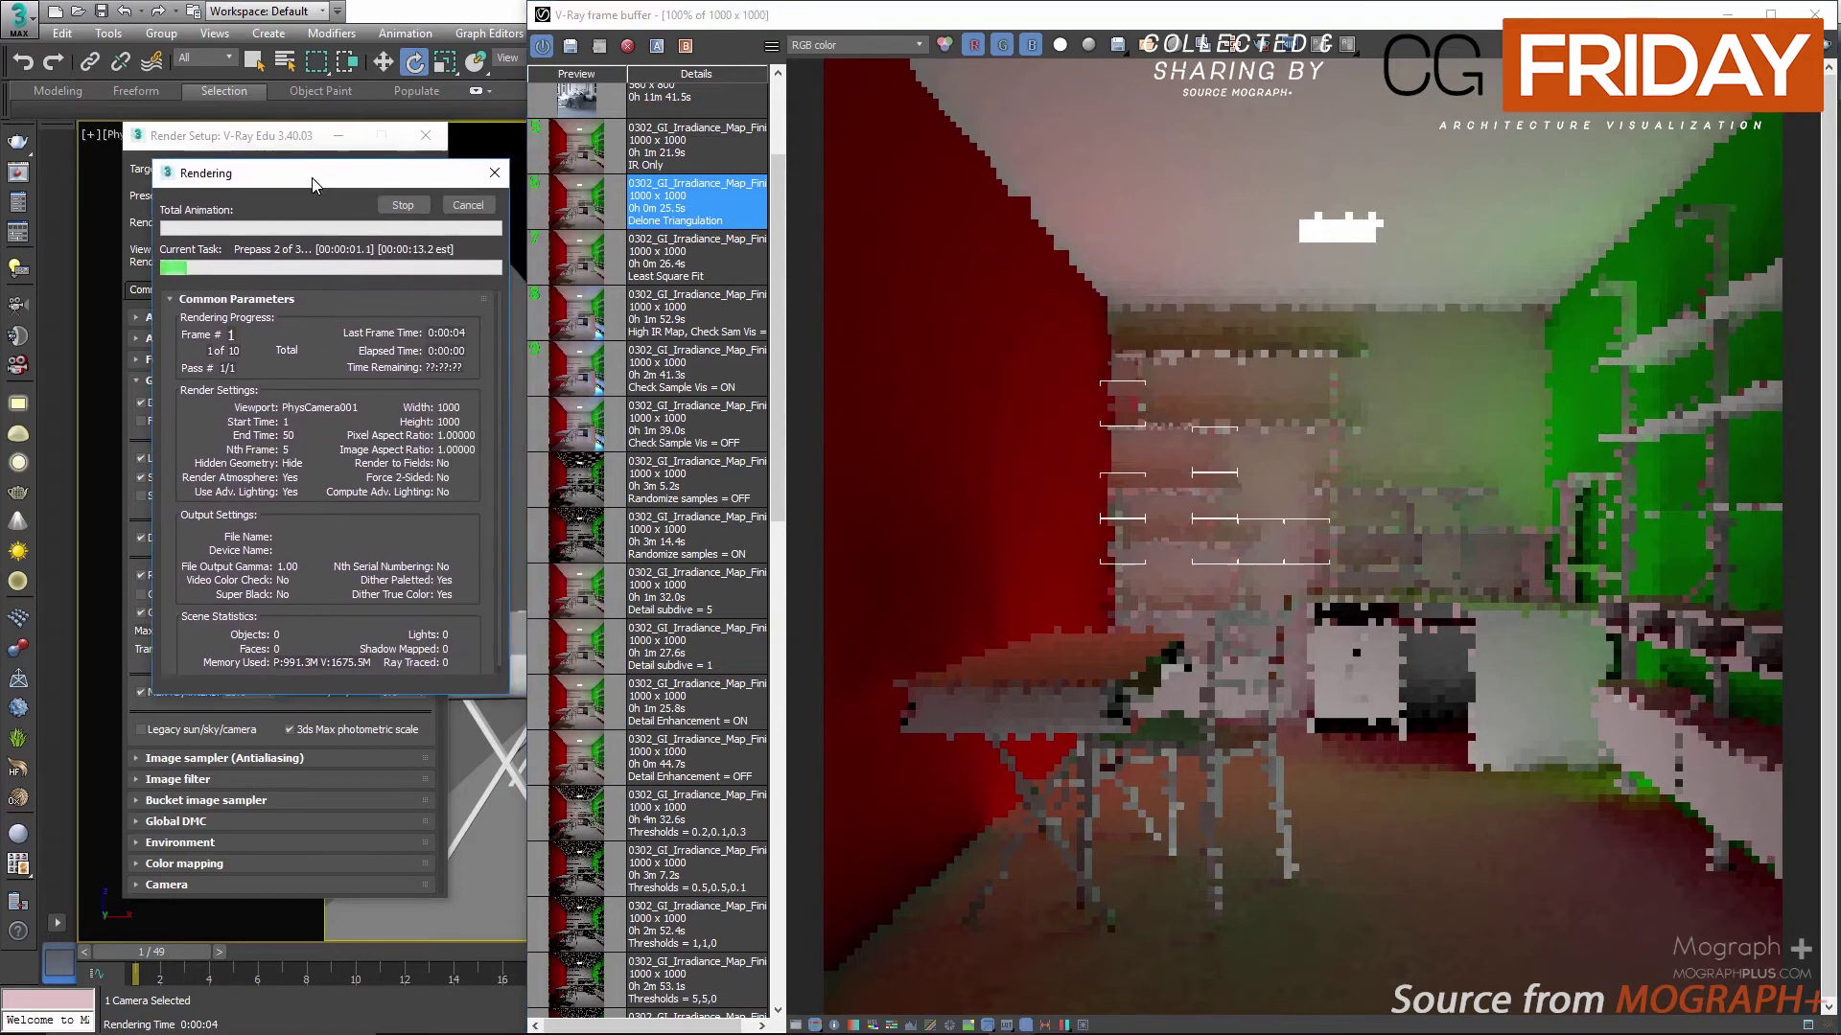
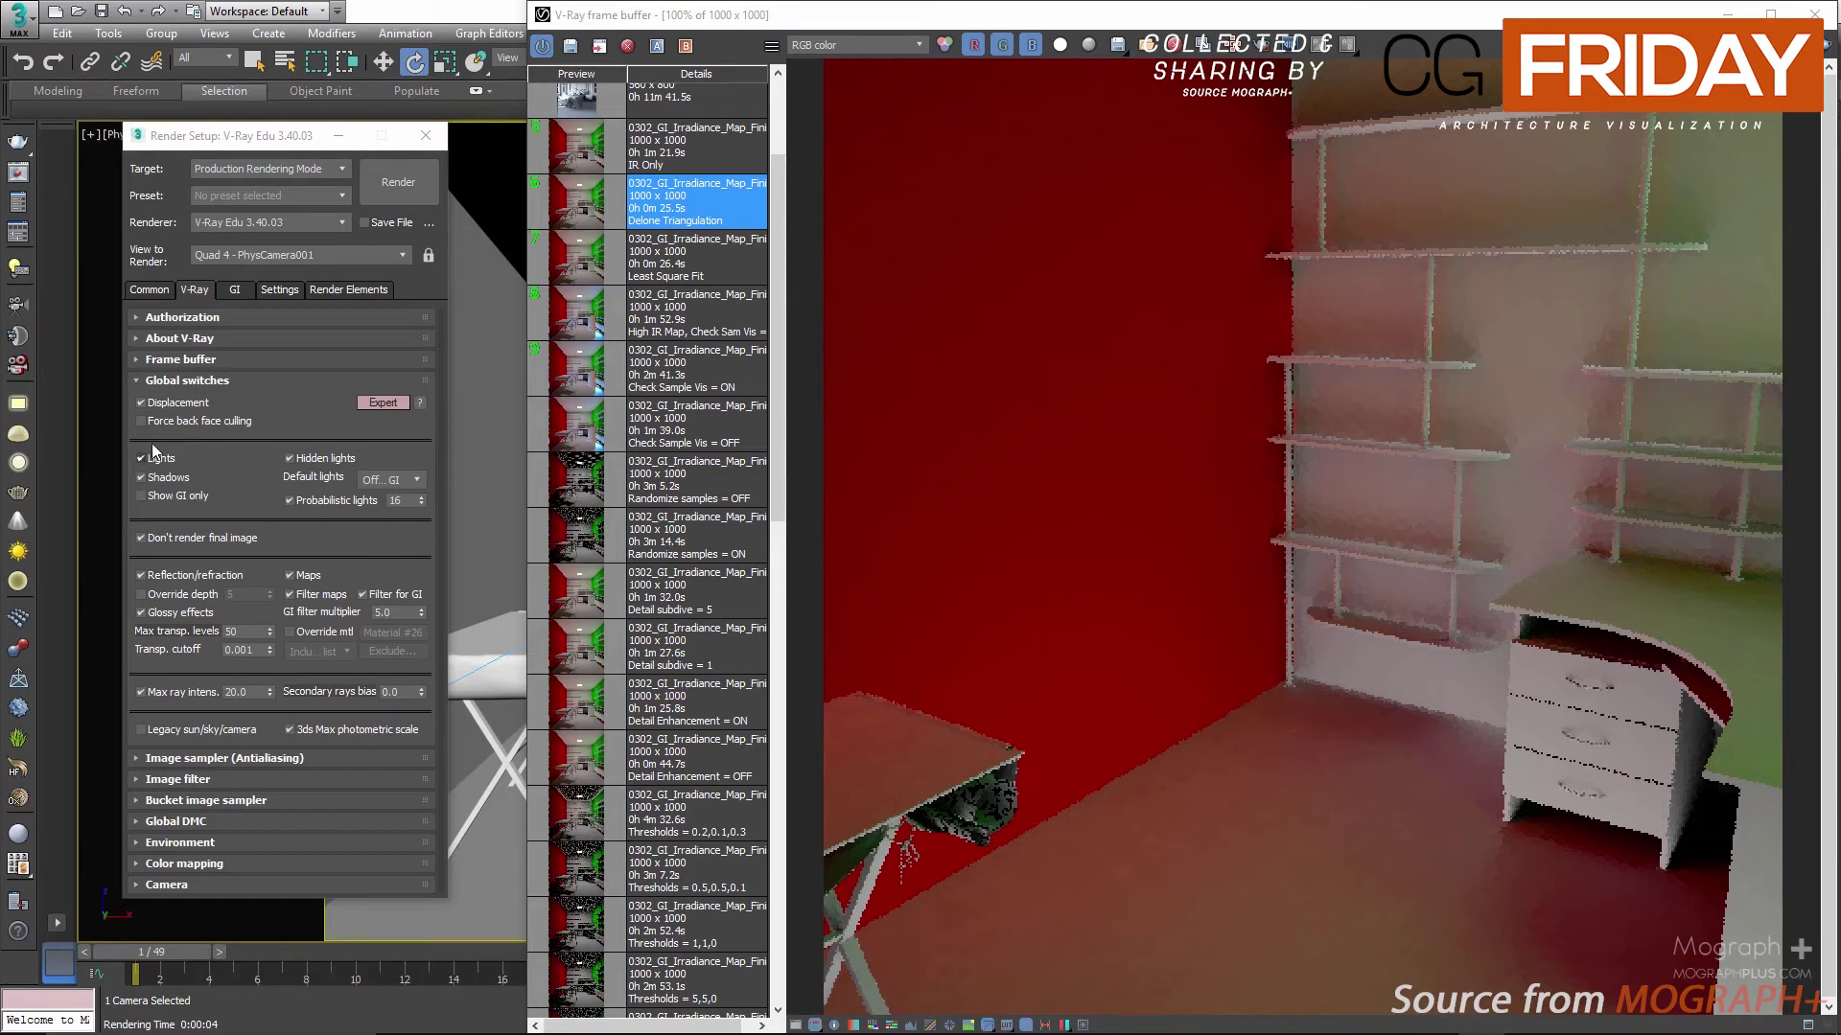
Step: Save the calculated irradiance map as IRmap_MultiFrame_Inc.vrmap in the 0303_GI_Irradiance_Map folder
click(233, 291)
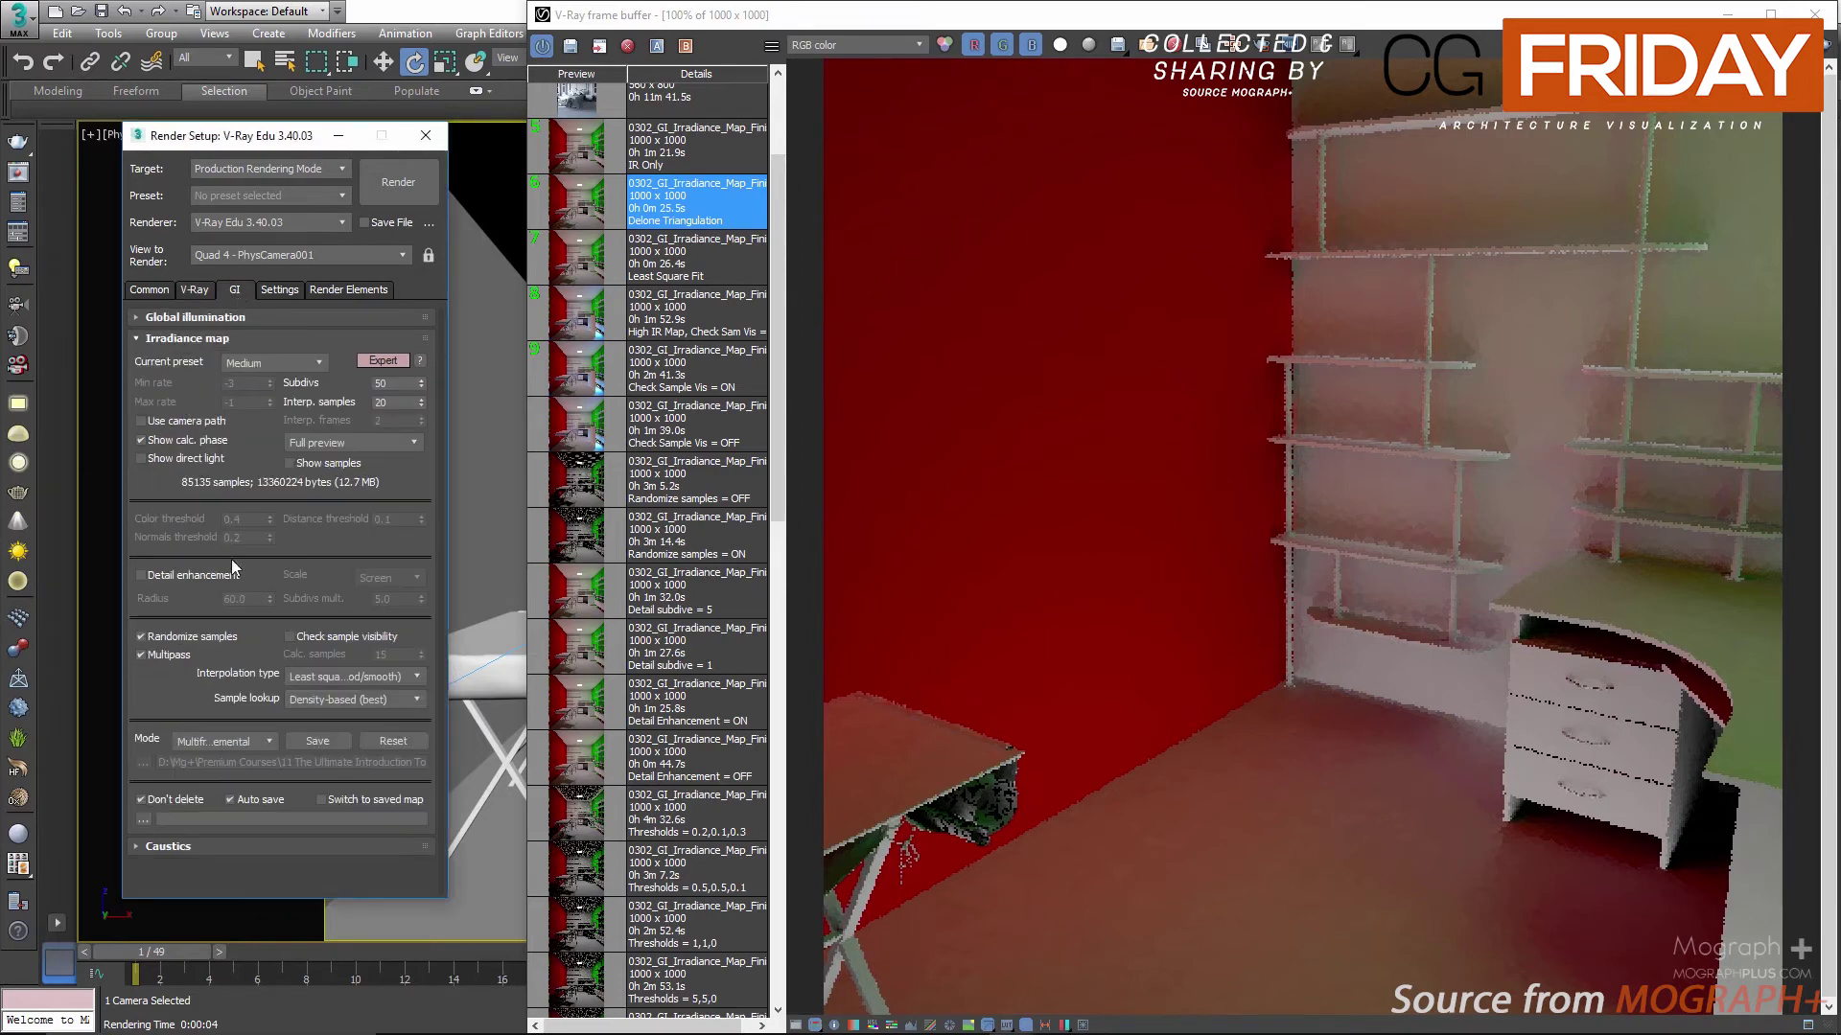
click(315, 741)
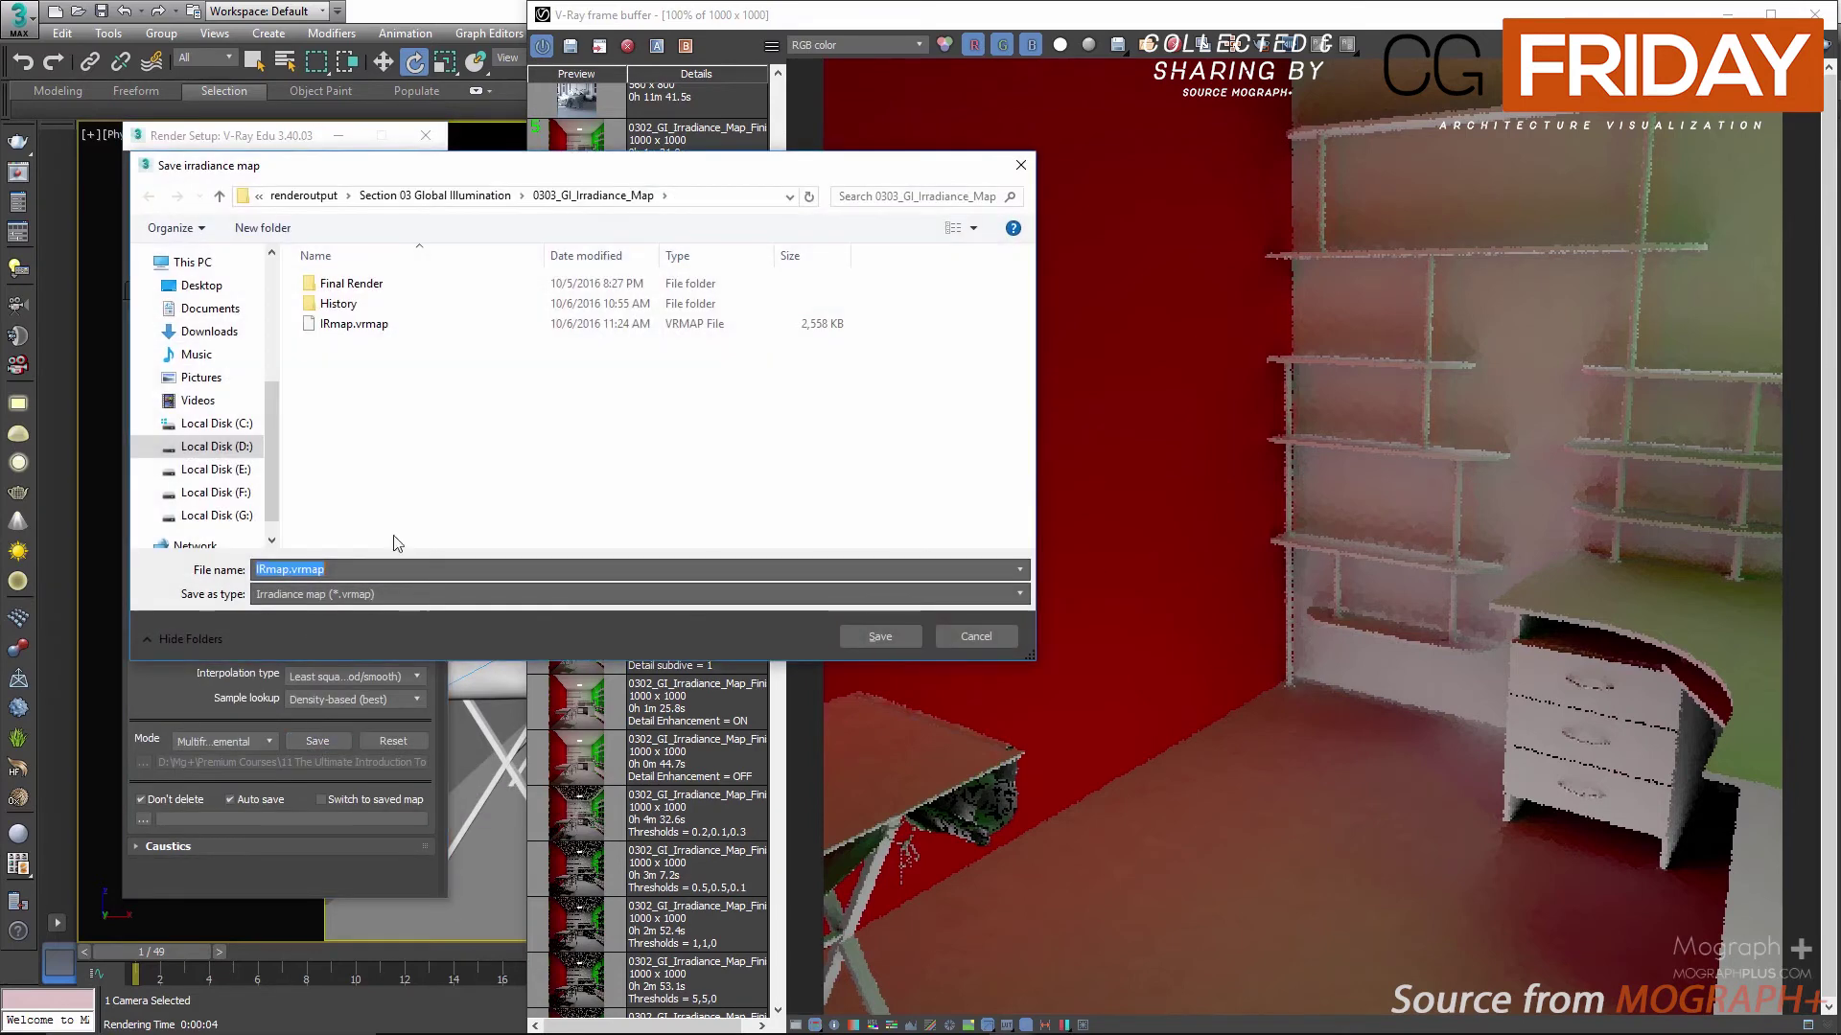
click(357, 324)
double_click(277, 569)
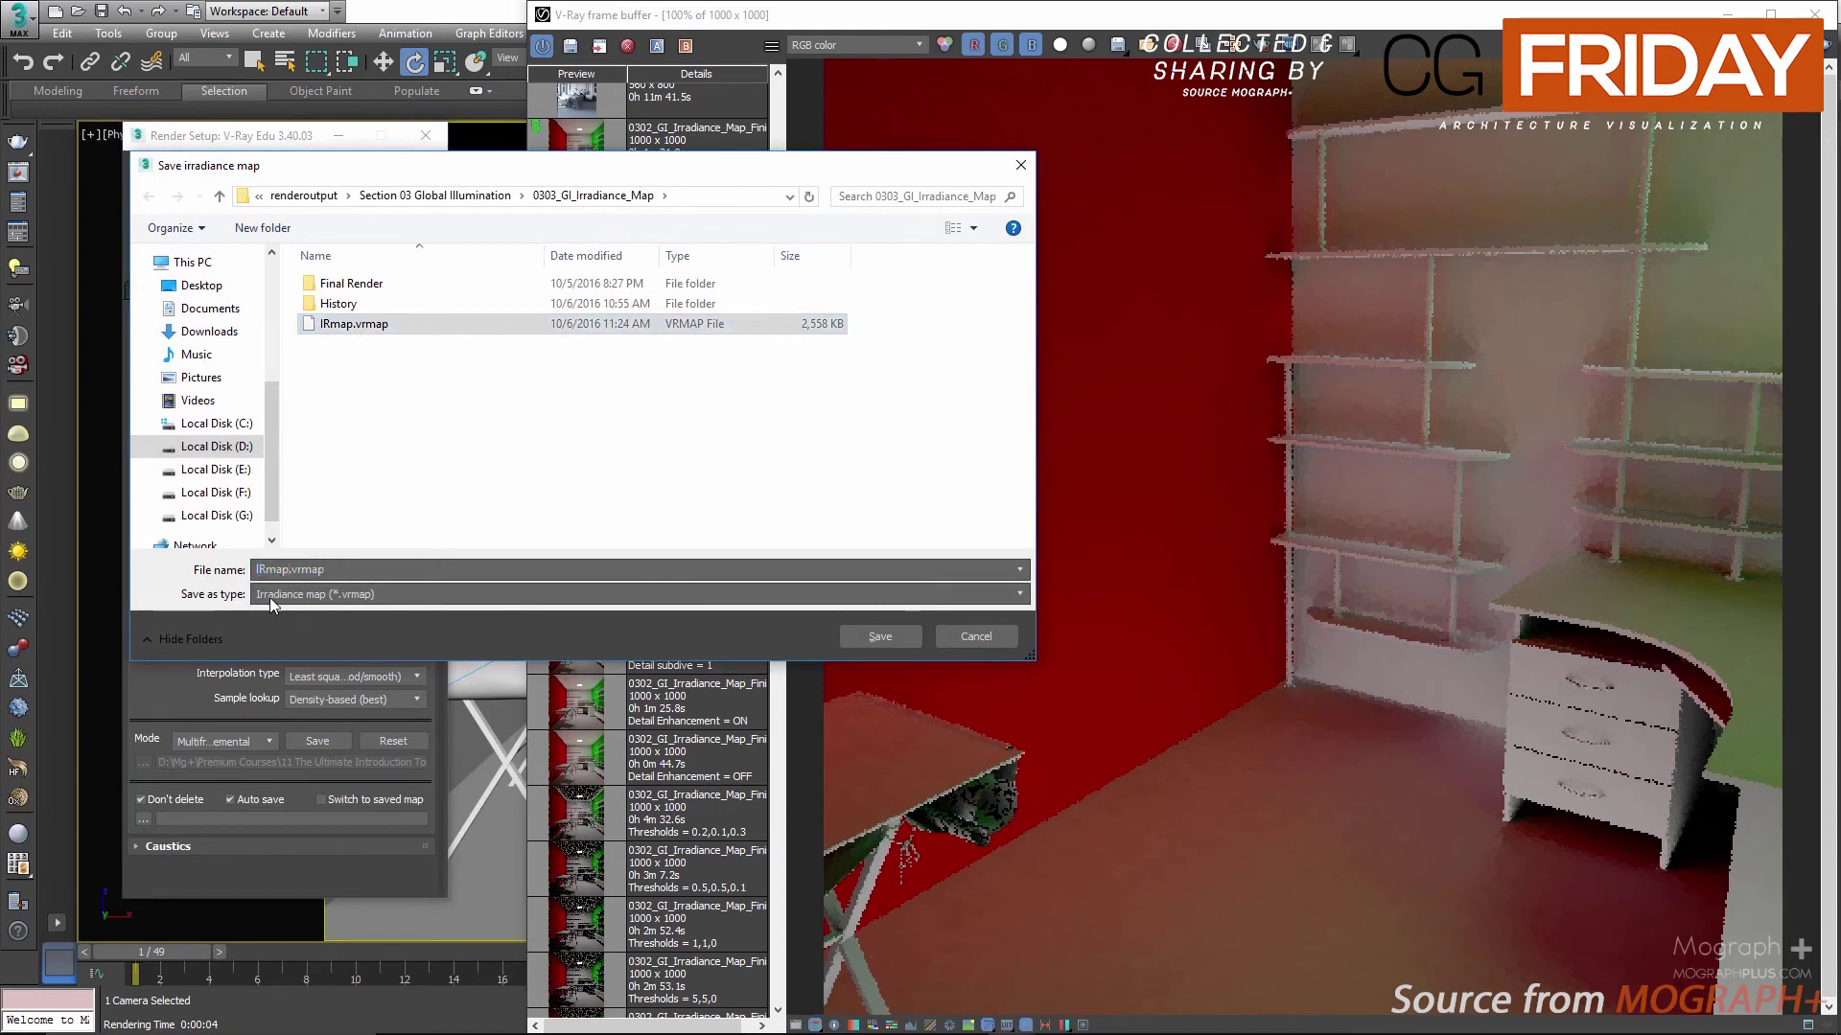
text(_)
text(Mul)
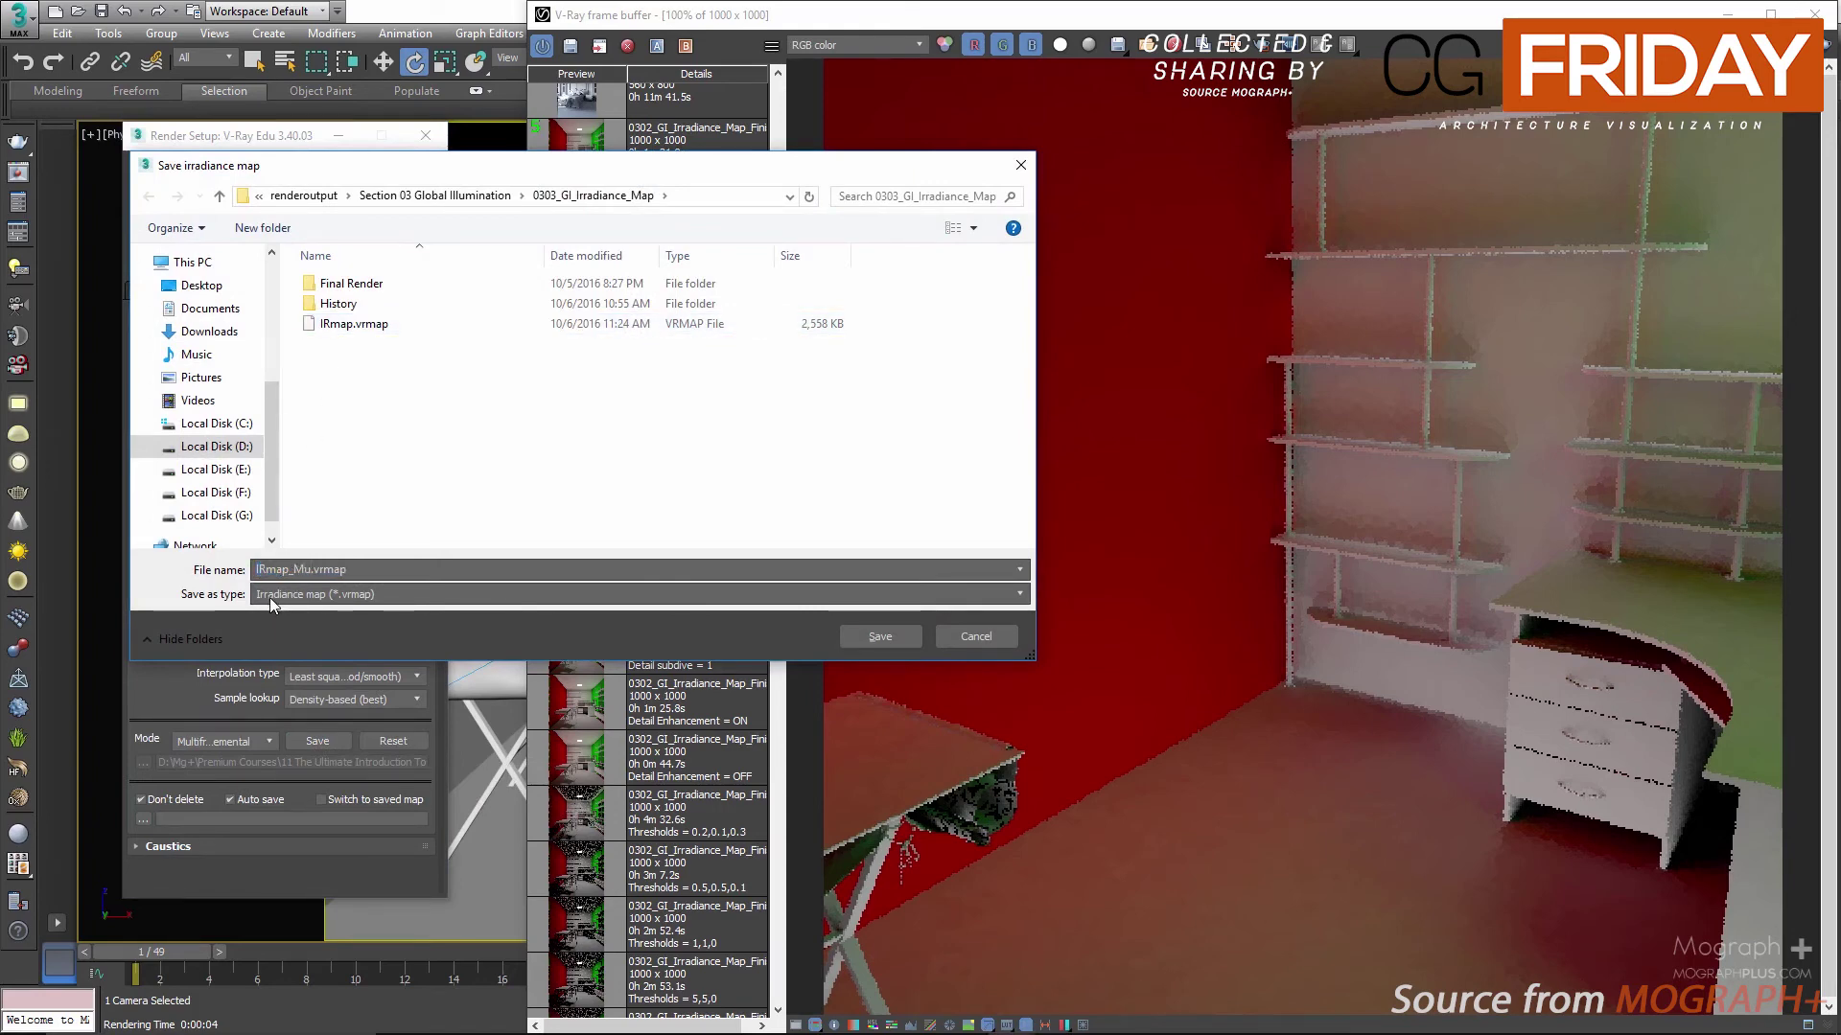
key(BackSpace)
text(ltiFrame_Inc)
click(878, 634)
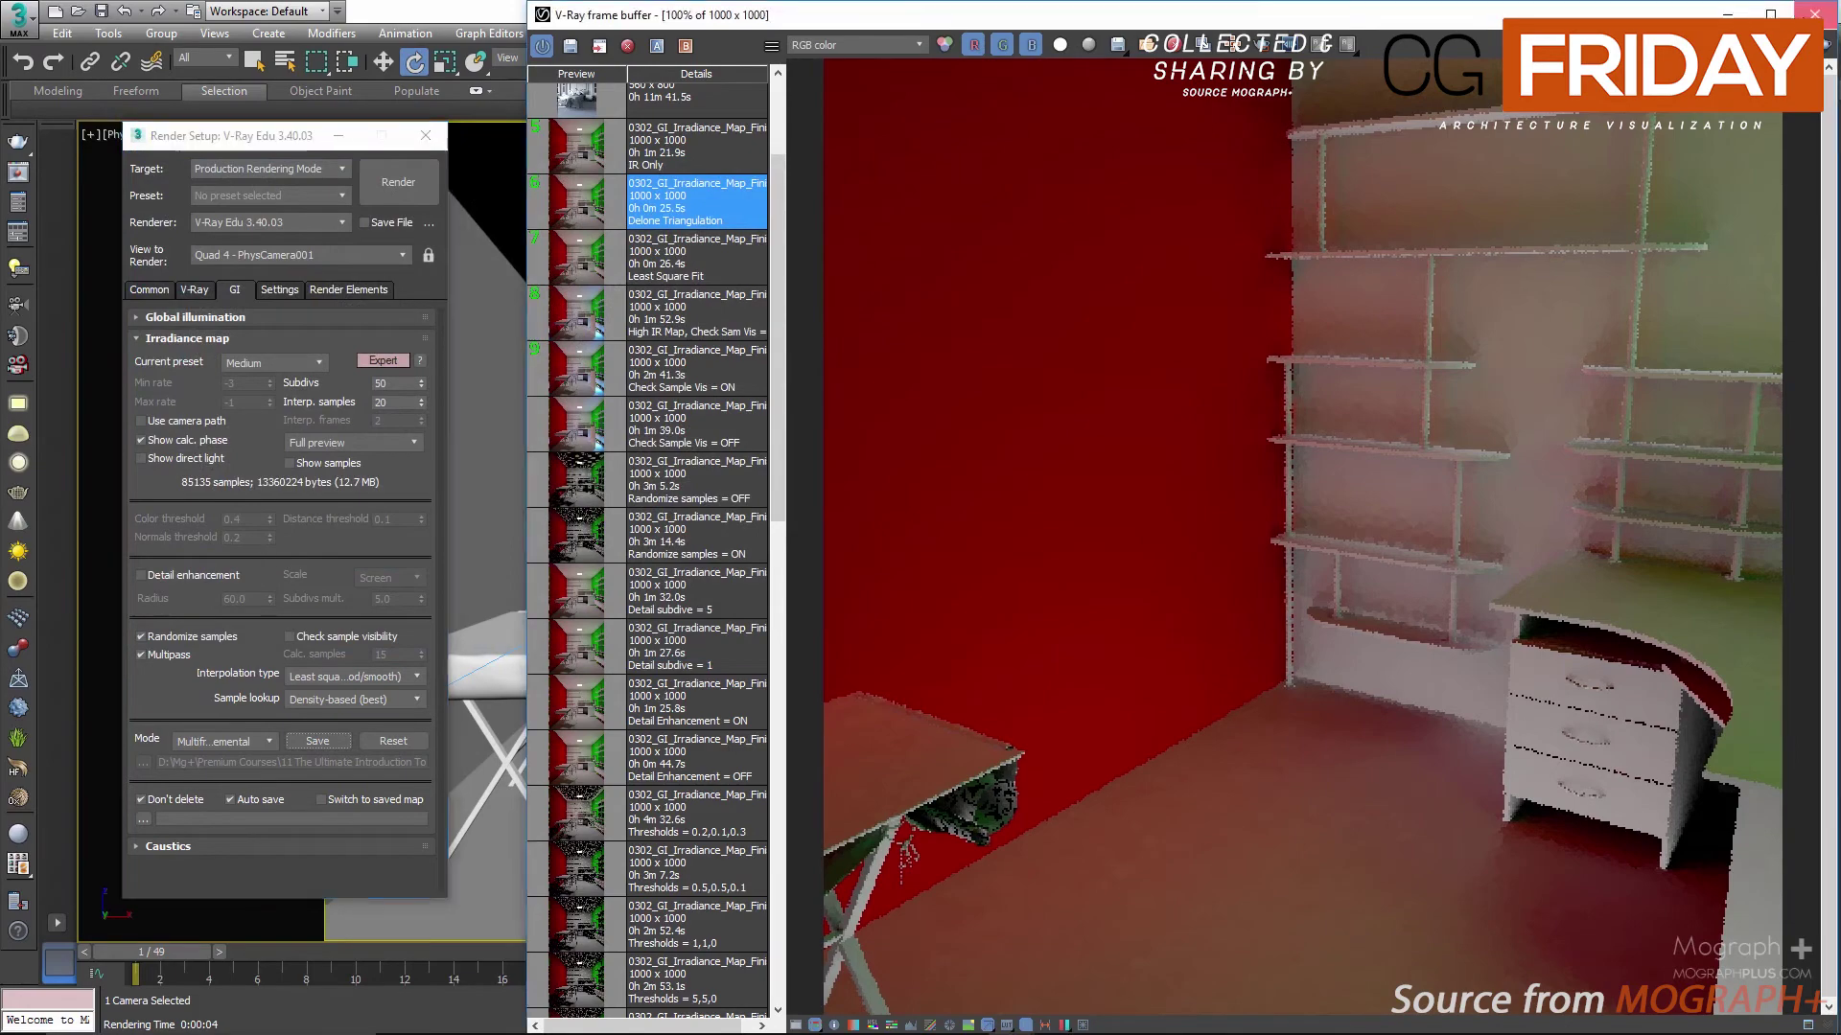
Step: Put the frame buffer away and set the irradiance map mode to From file
click(1728, 14)
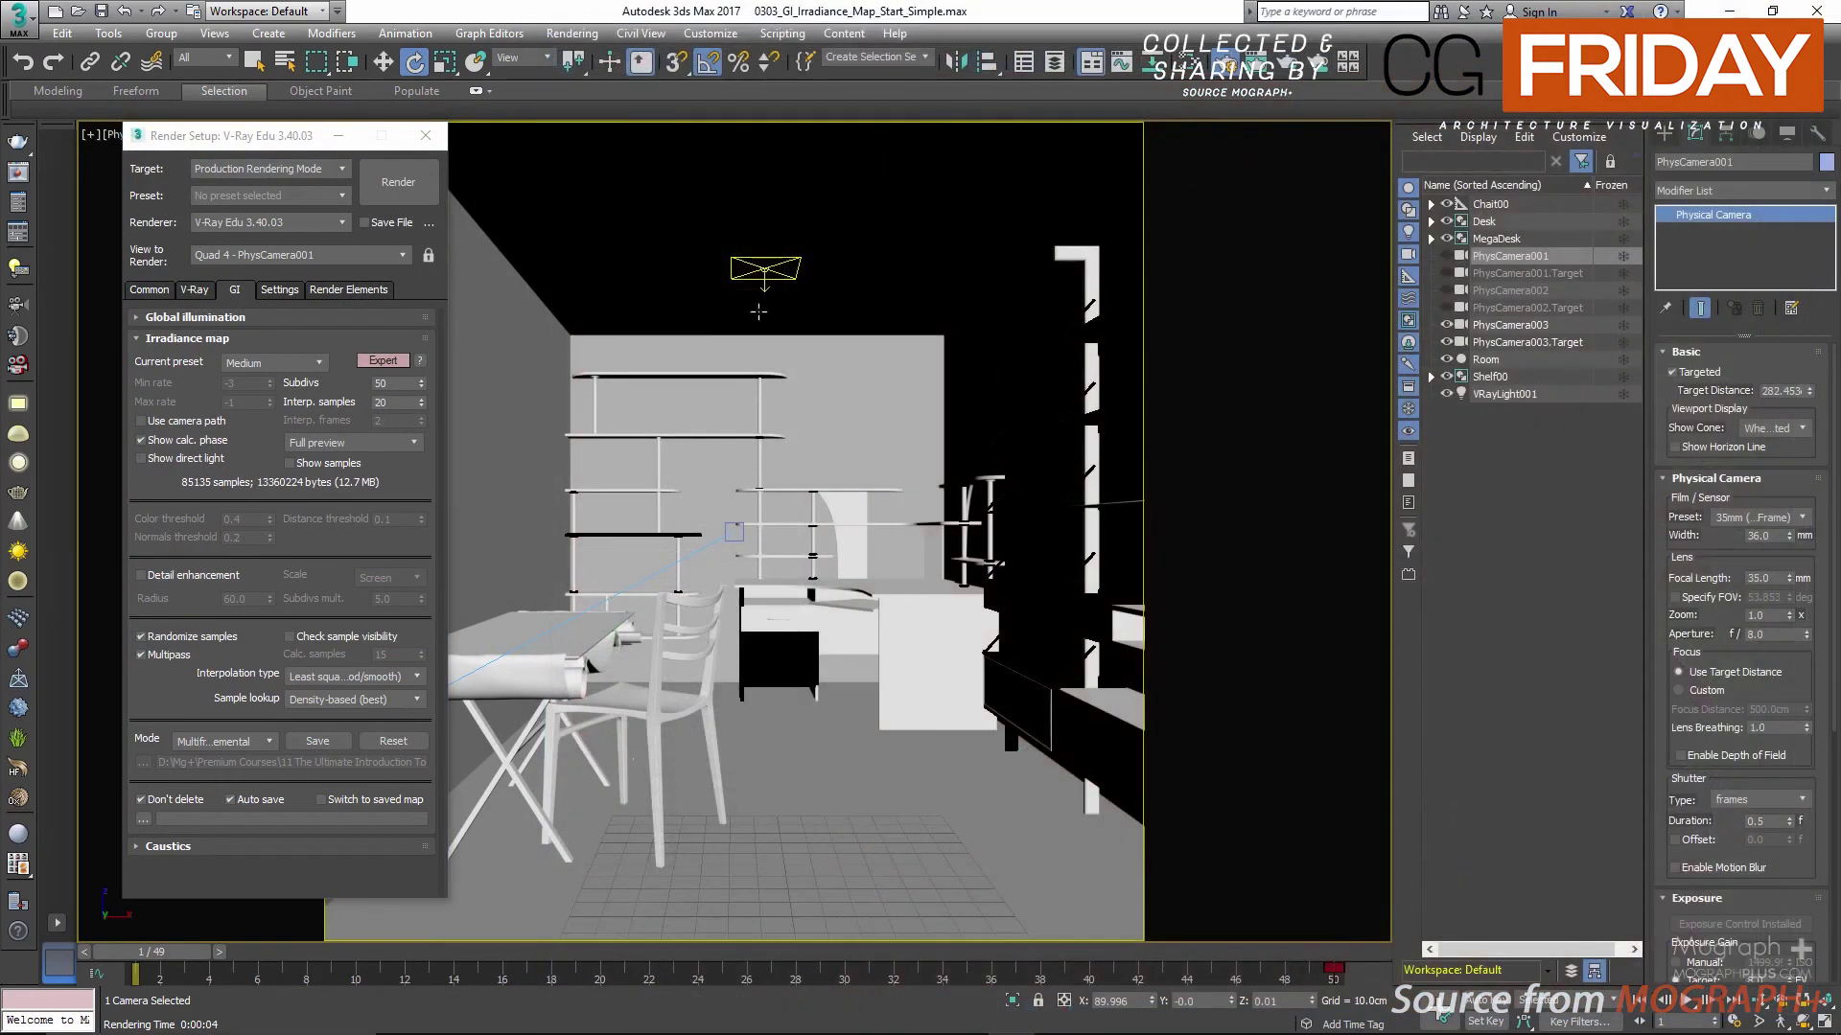
click(213, 742)
click(266, 786)
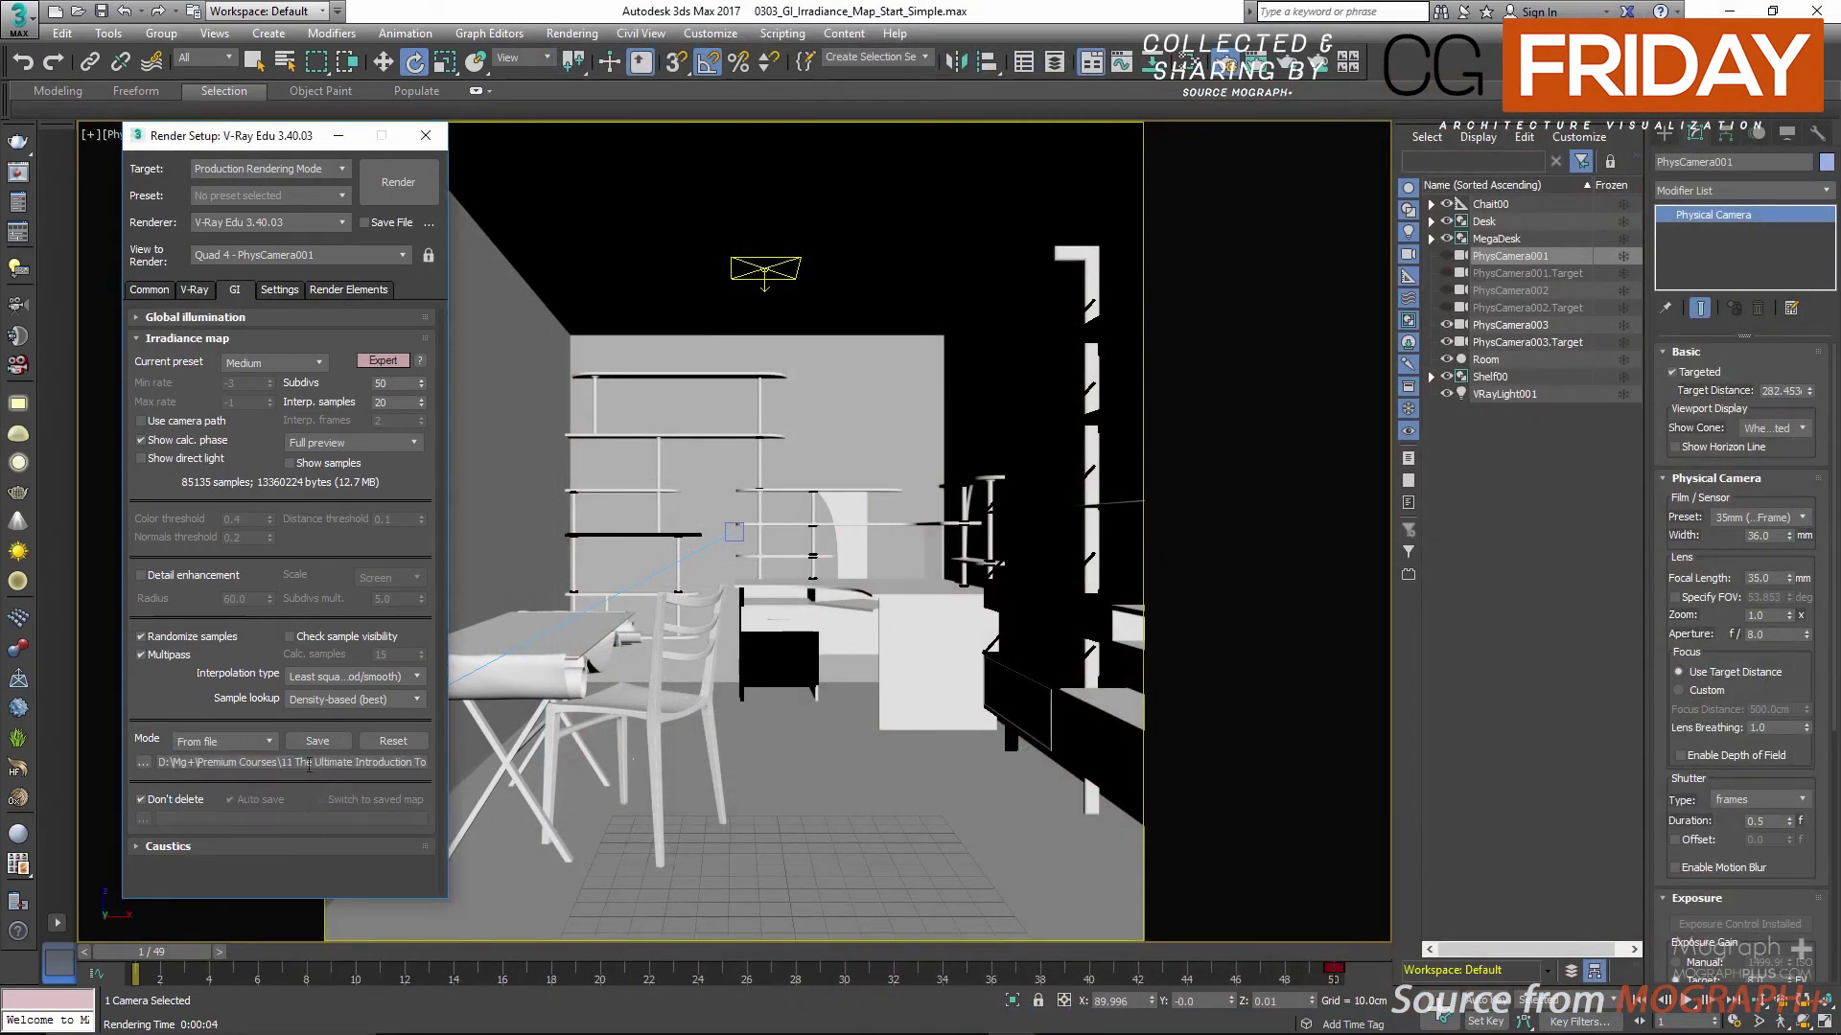
Step: Load IRmap_MultiFrame_Inc.vrmap from the 0303_GI_Irradiance_Map folder as the irradiance map source file
click(142, 763)
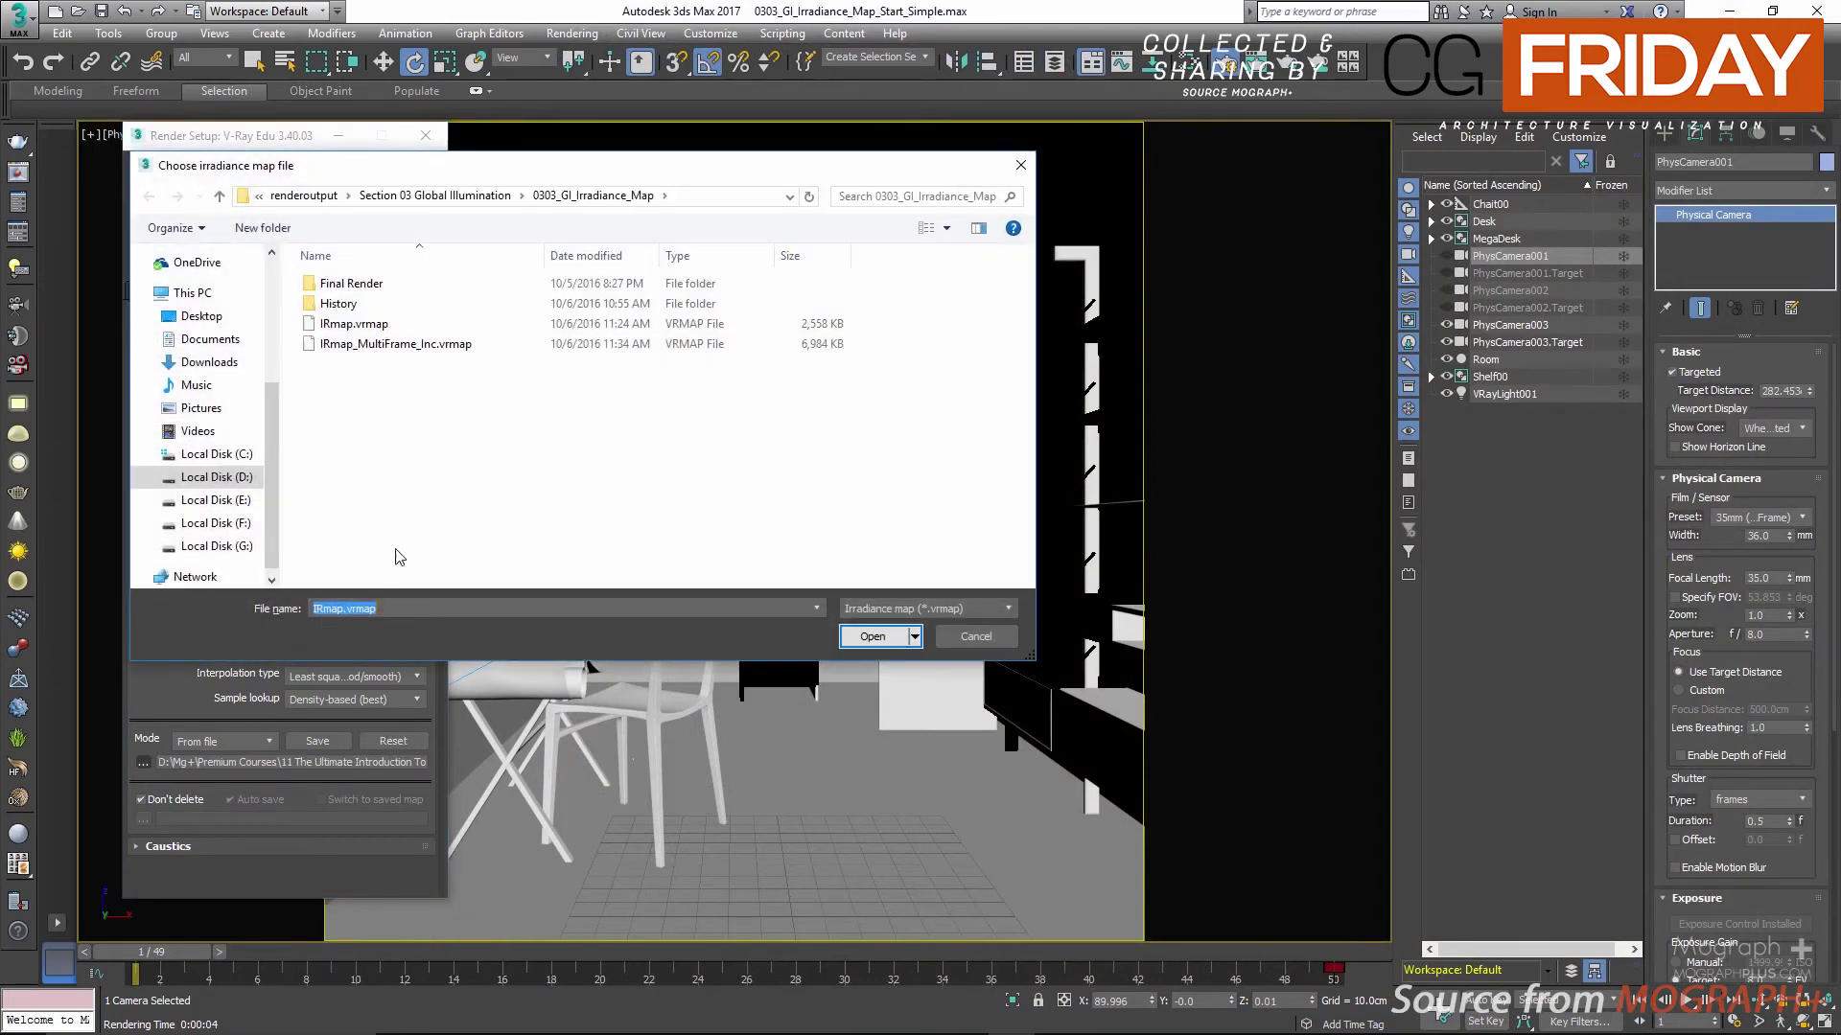
click(474, 344)
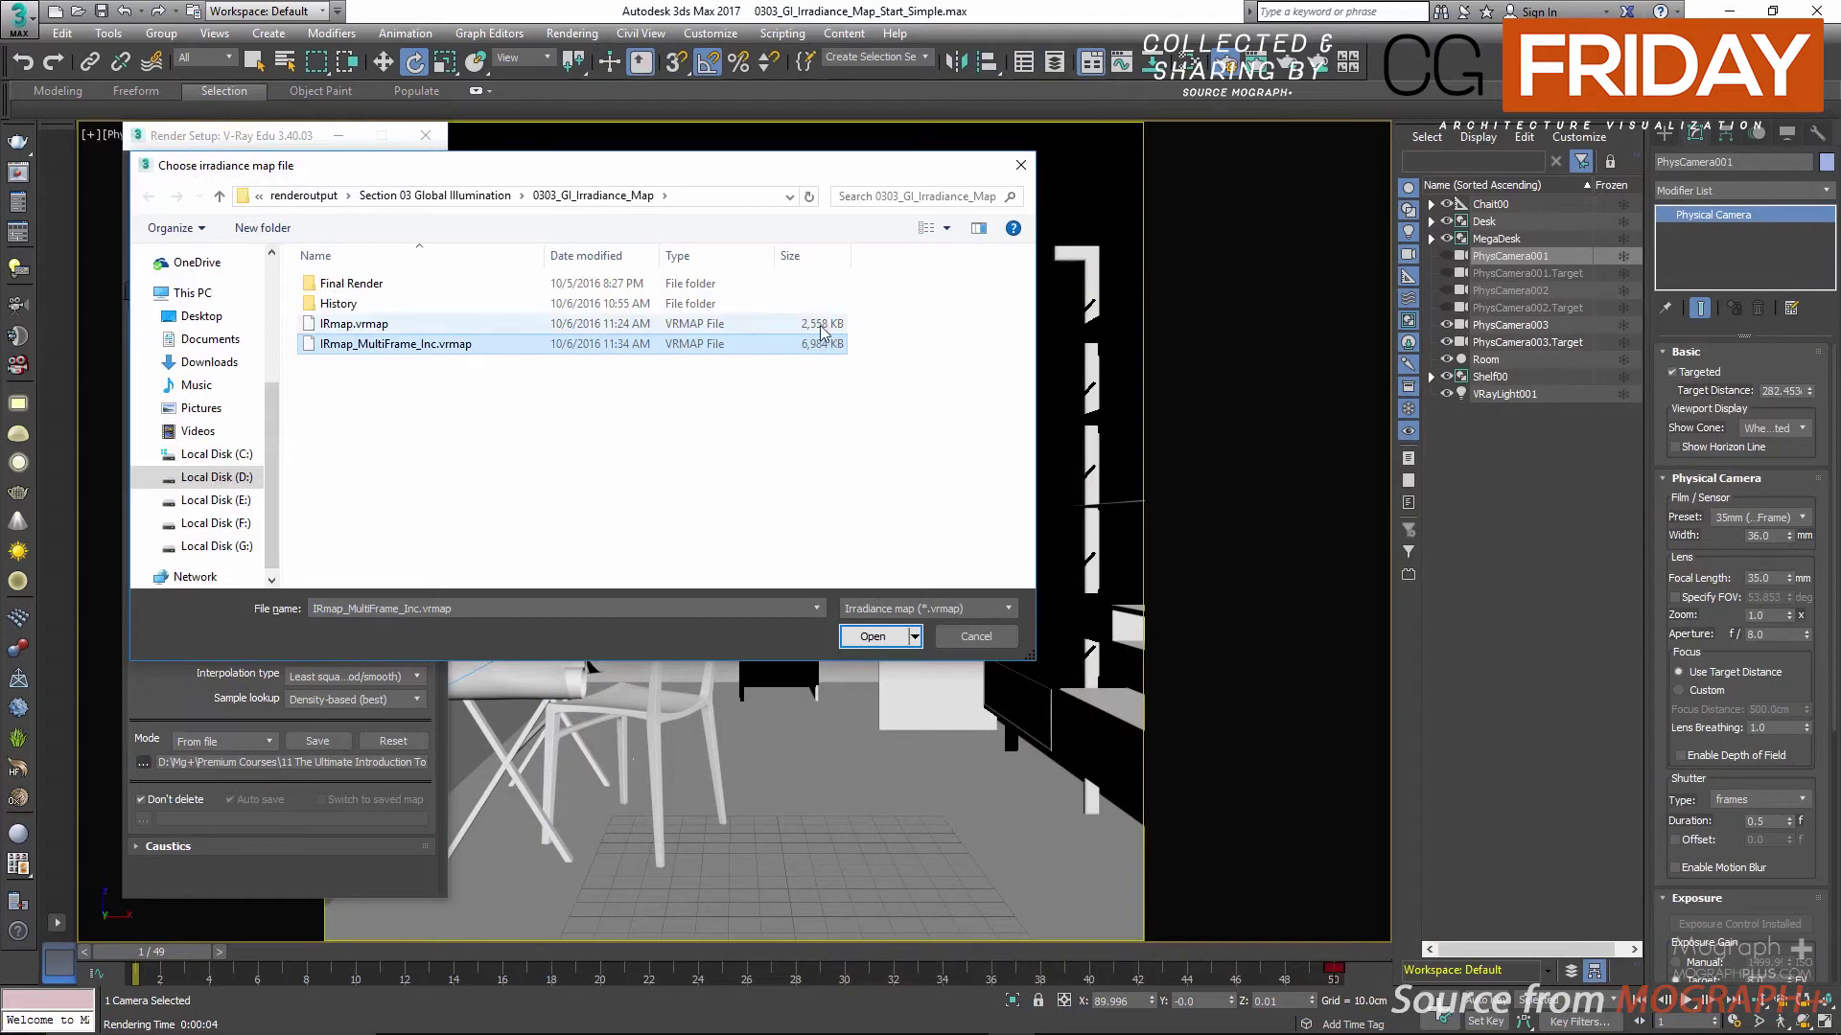
double_click(401, 345)
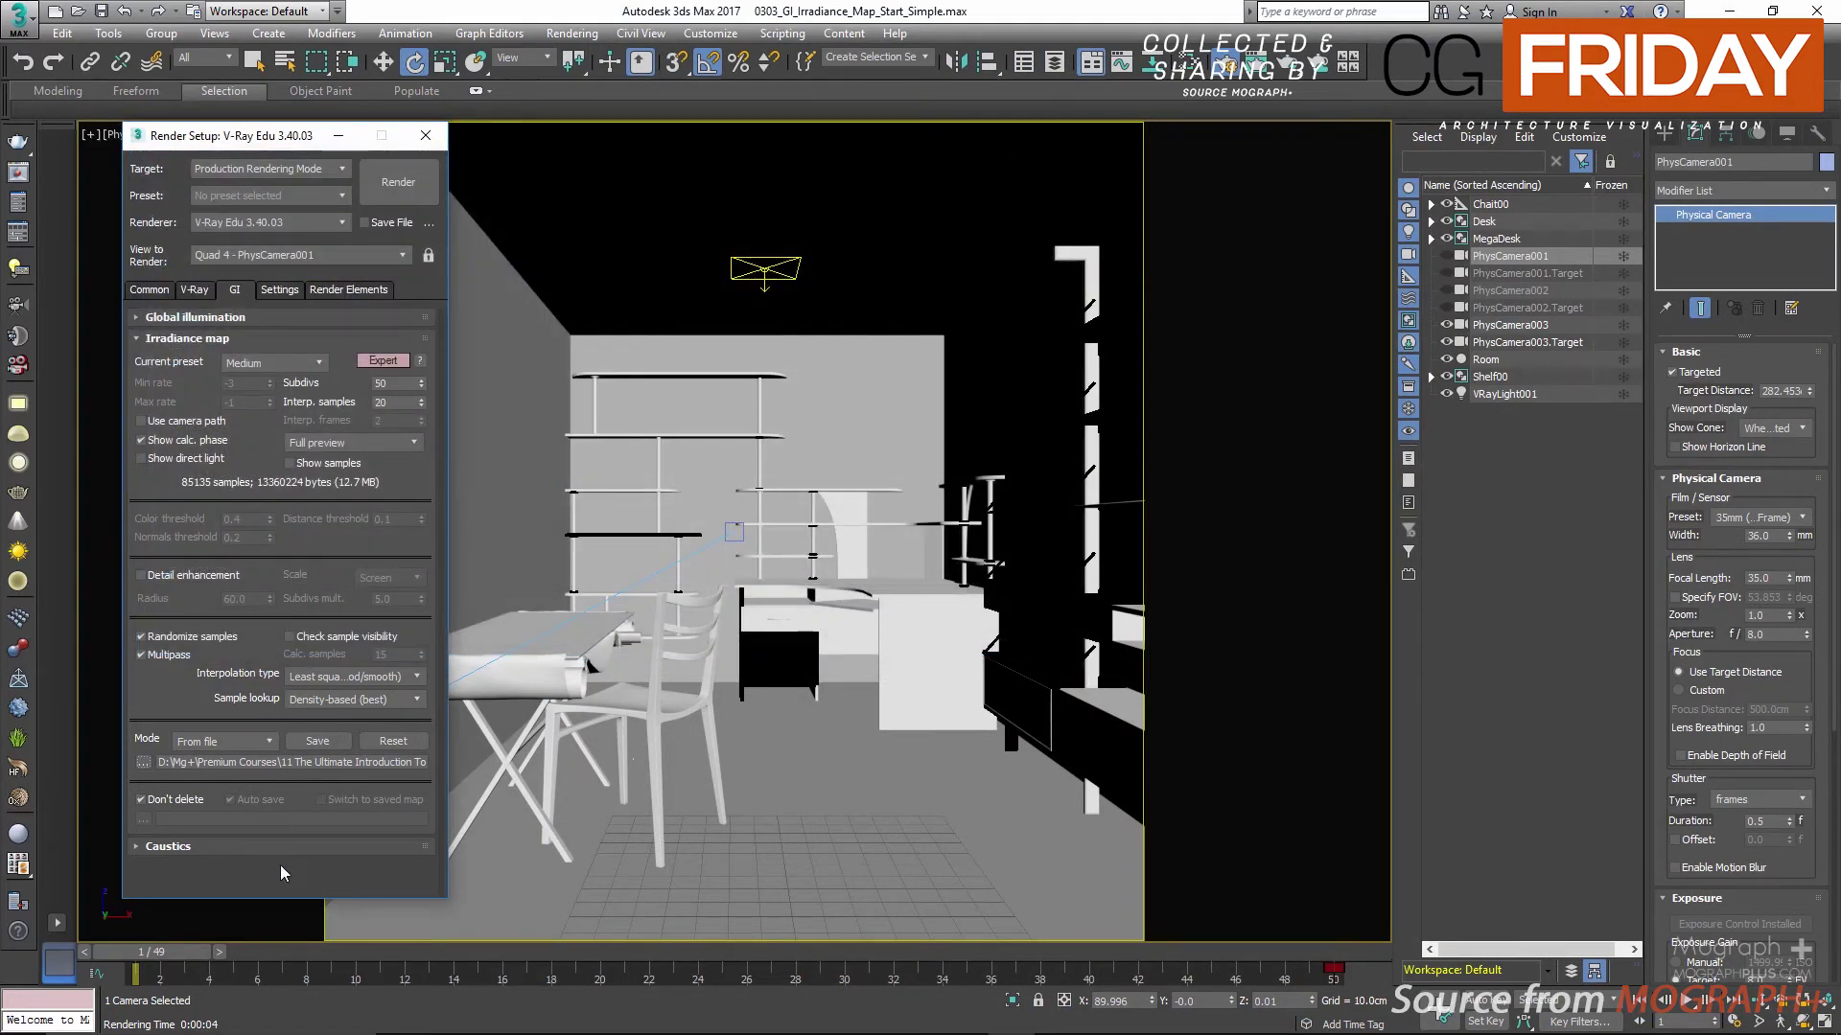
Step: Go to frame 25 and render it as a single frame from PhysCamera001 using the loaded irradiance map
drag(170, 970, 312, 970)
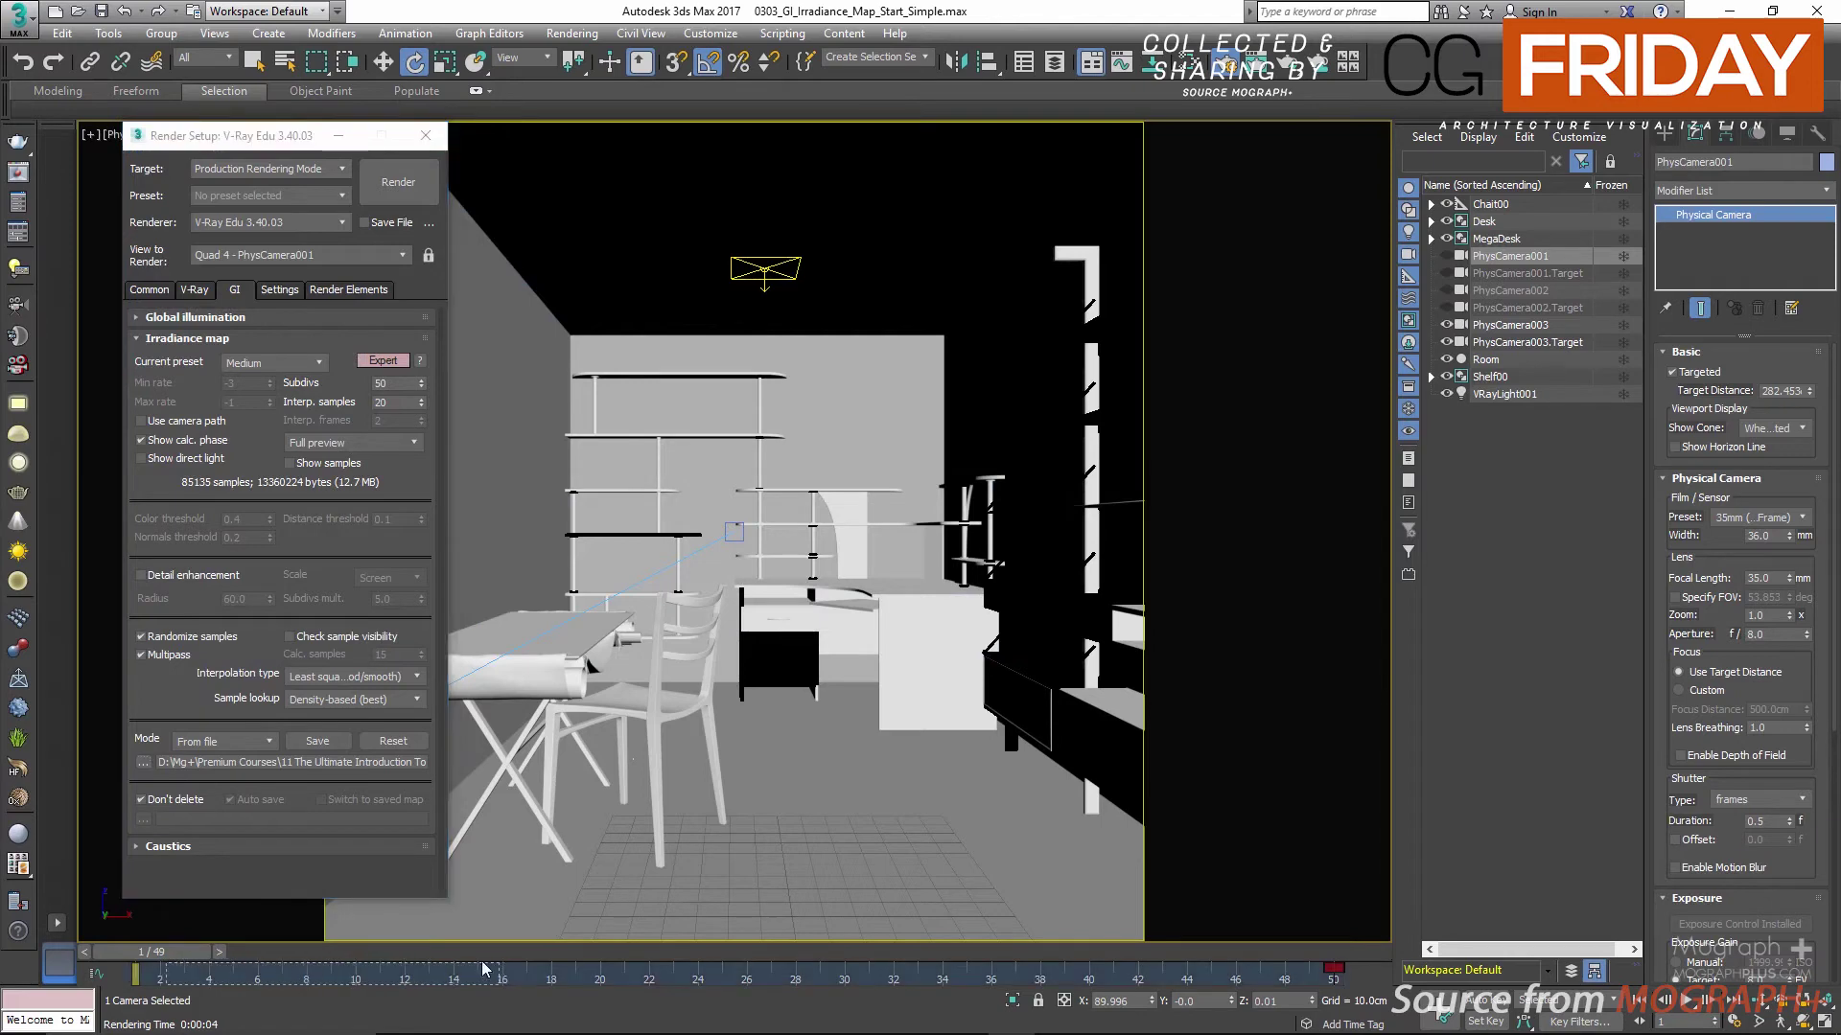
drag(158, 956, 722, 955)
key(e)
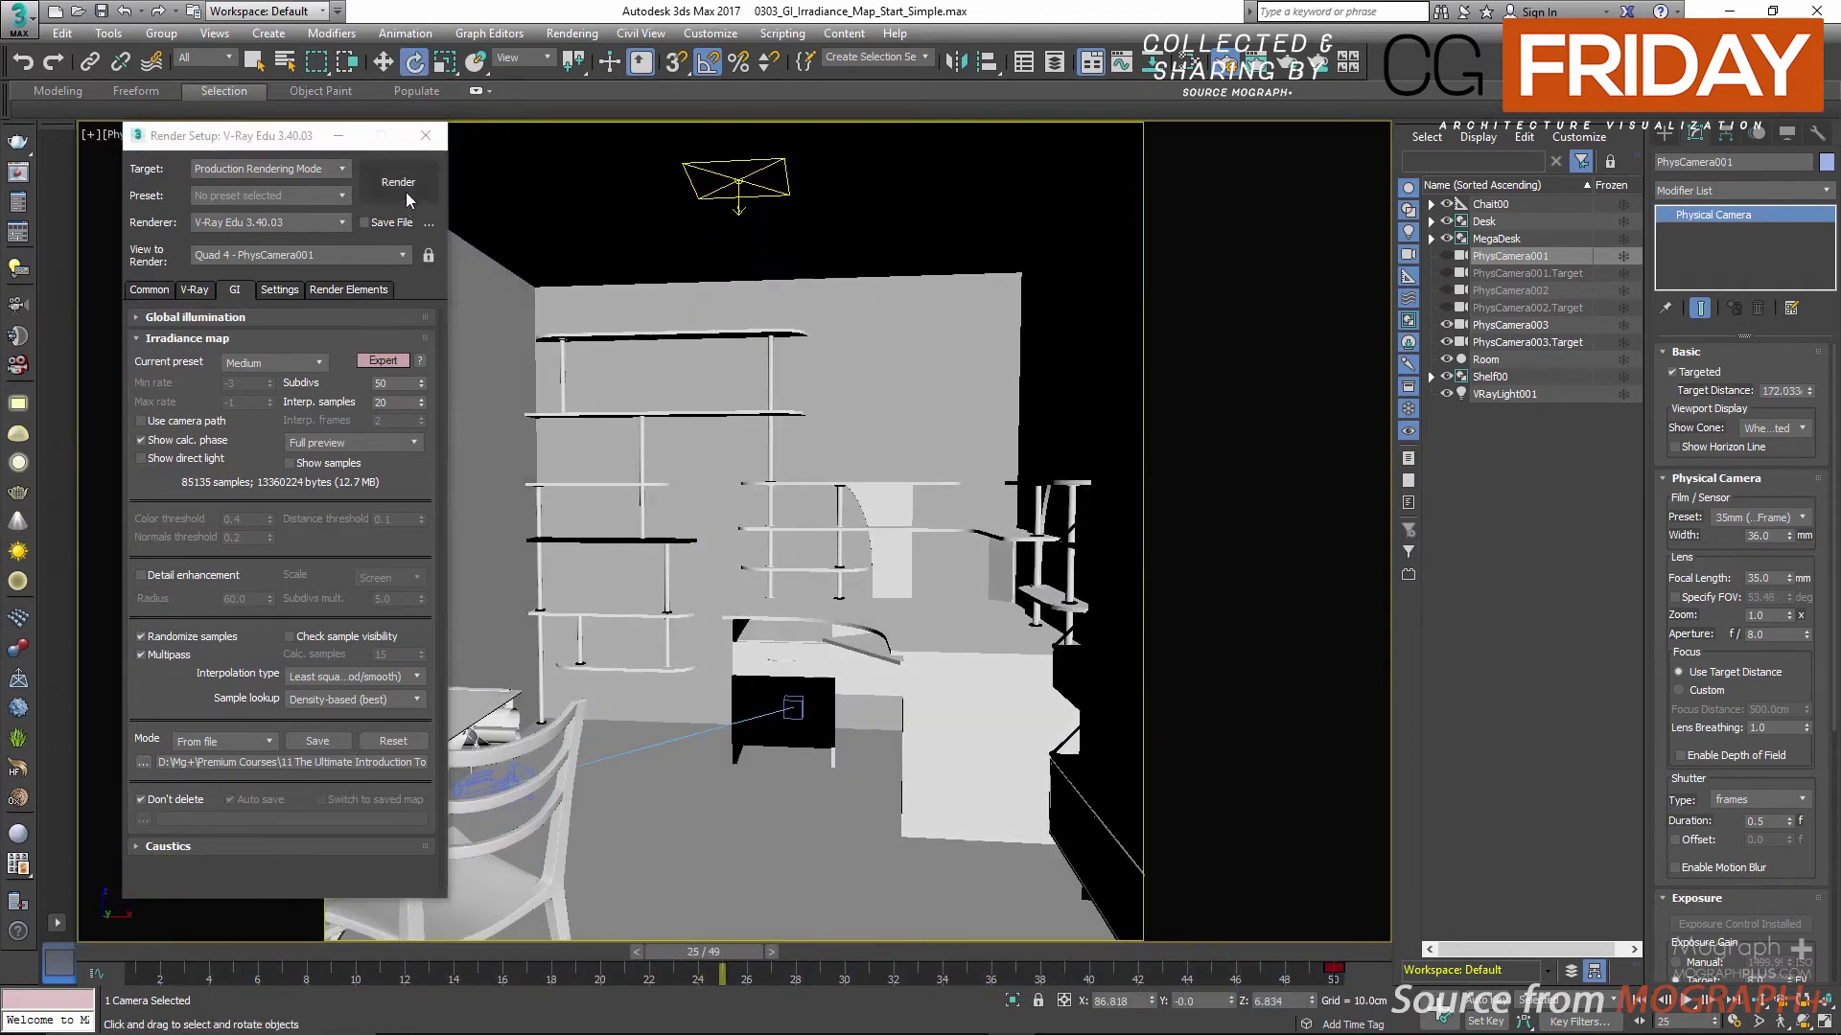
click(197, 290)
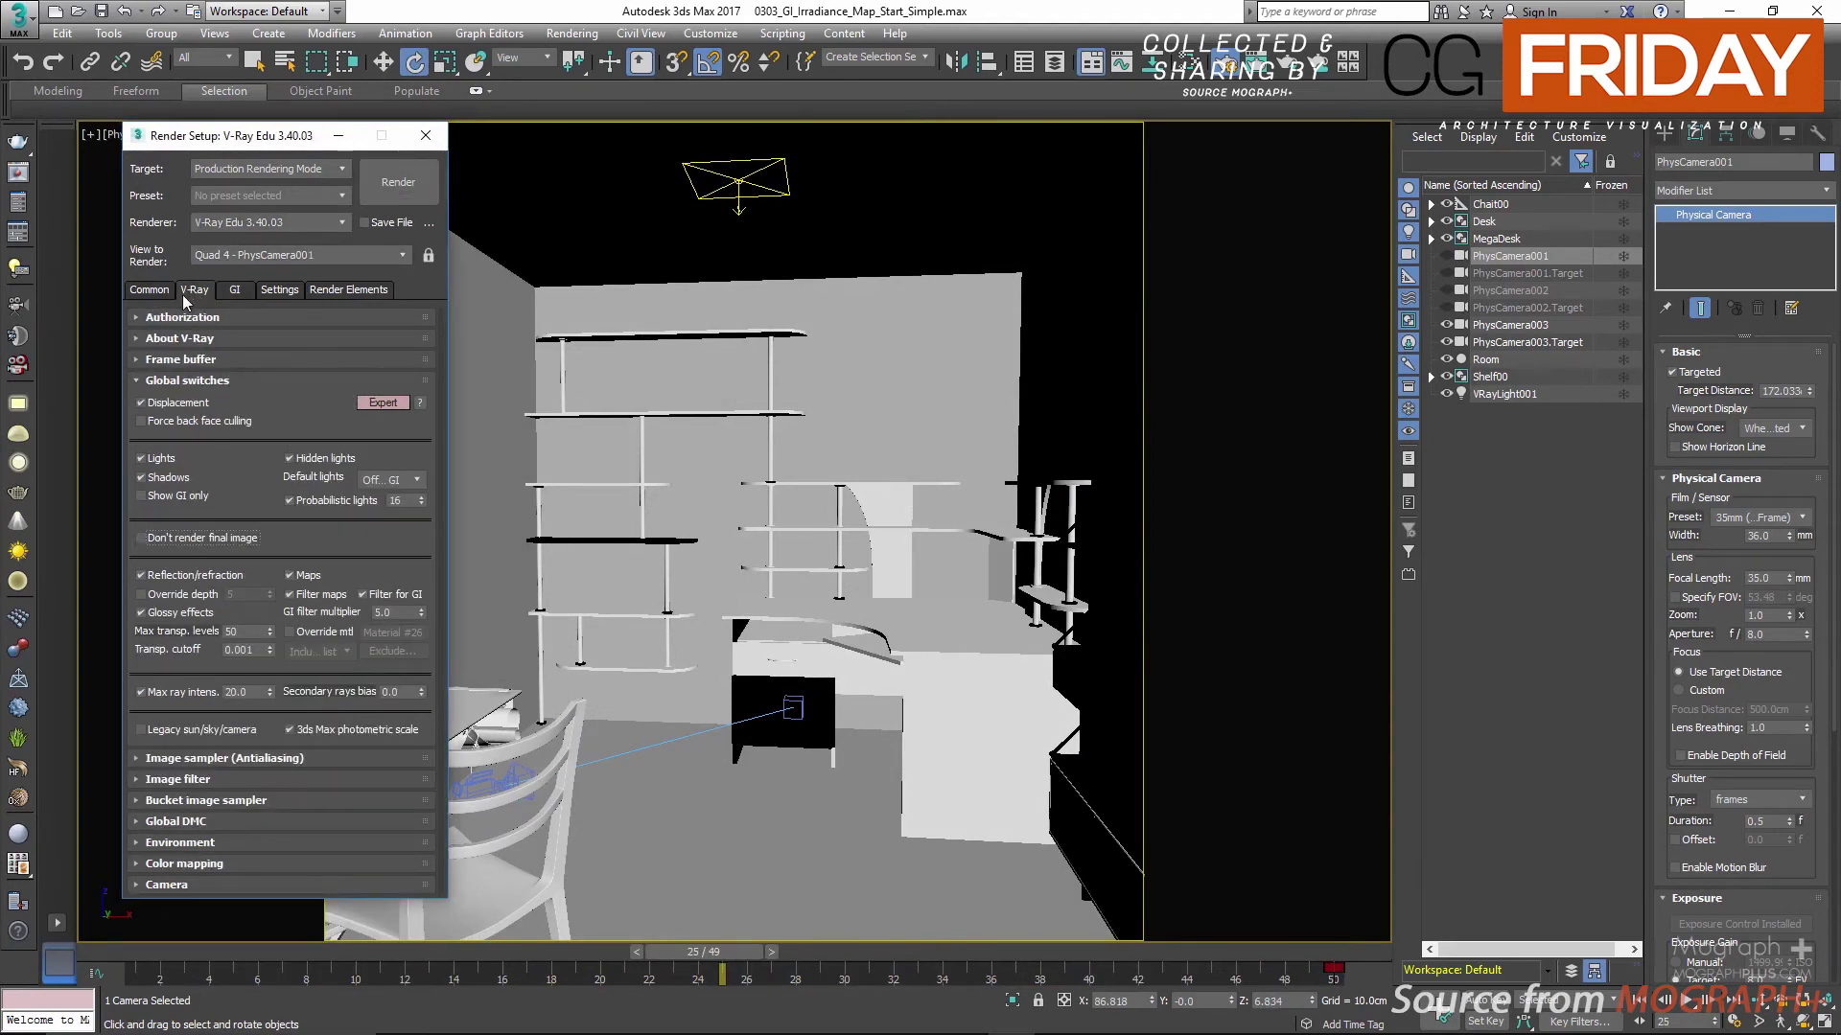
click(144, 291)
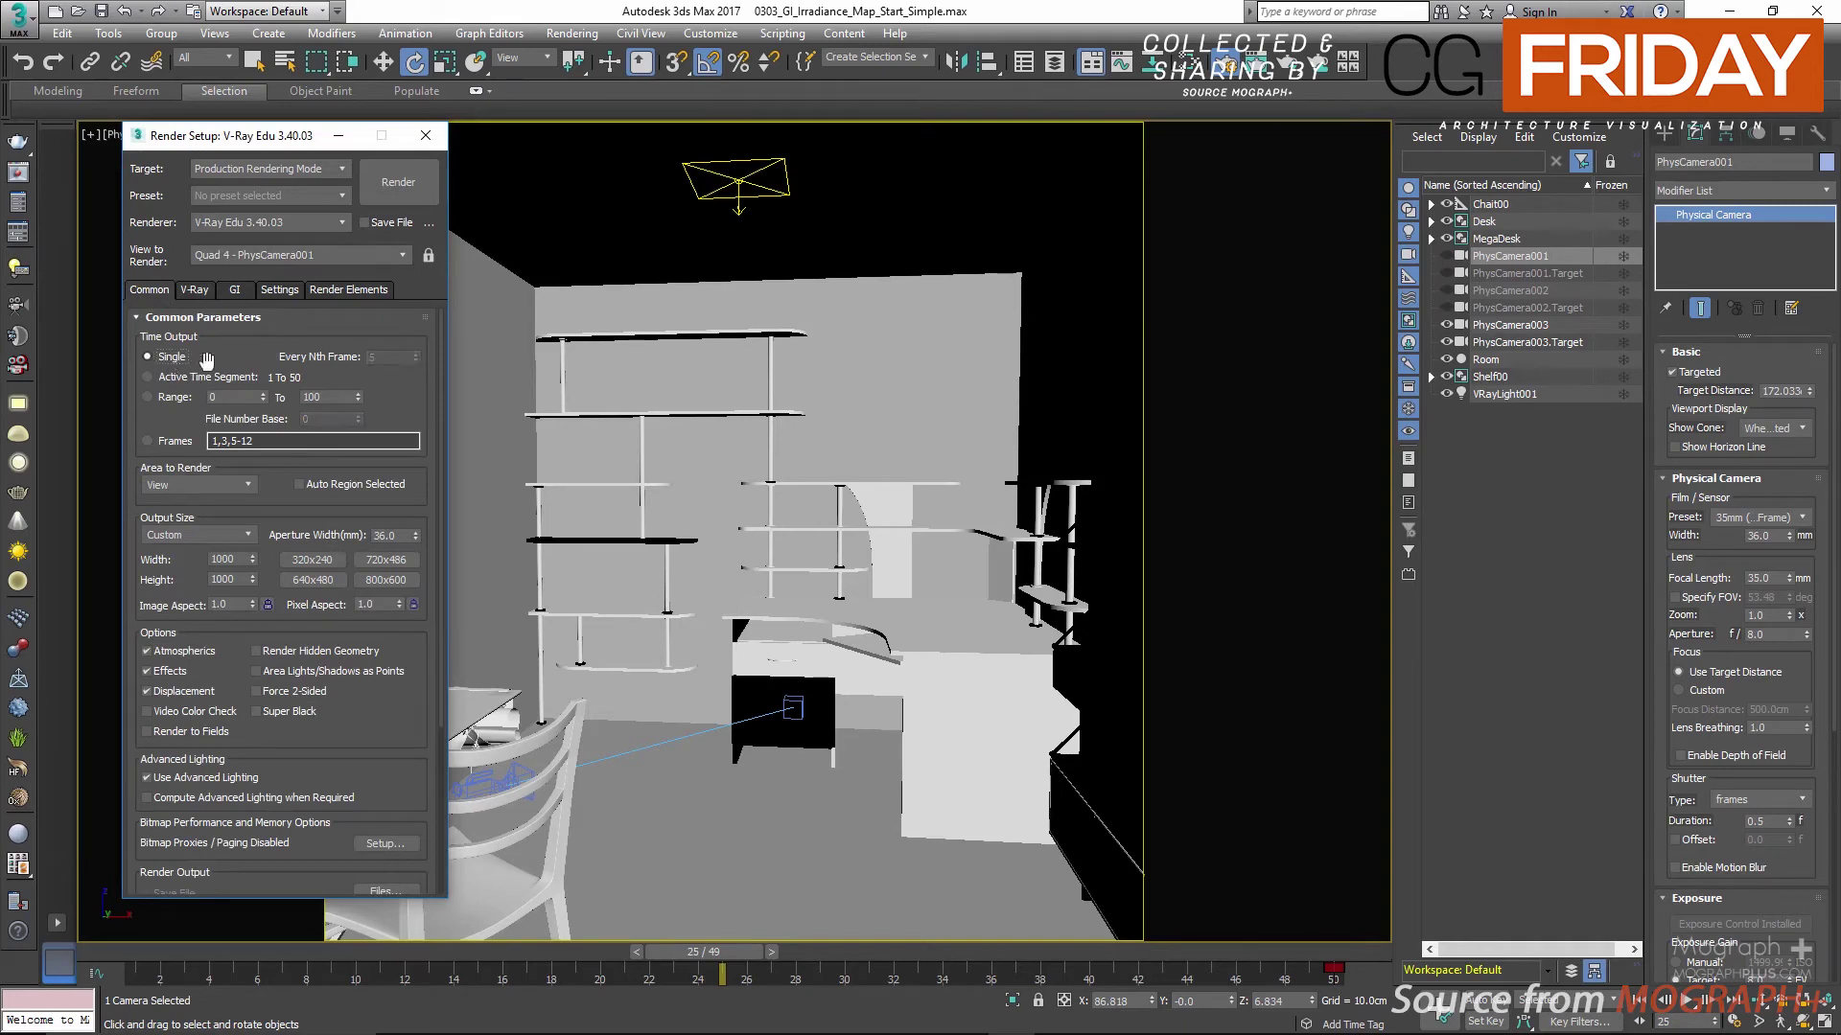
click(400, 196)
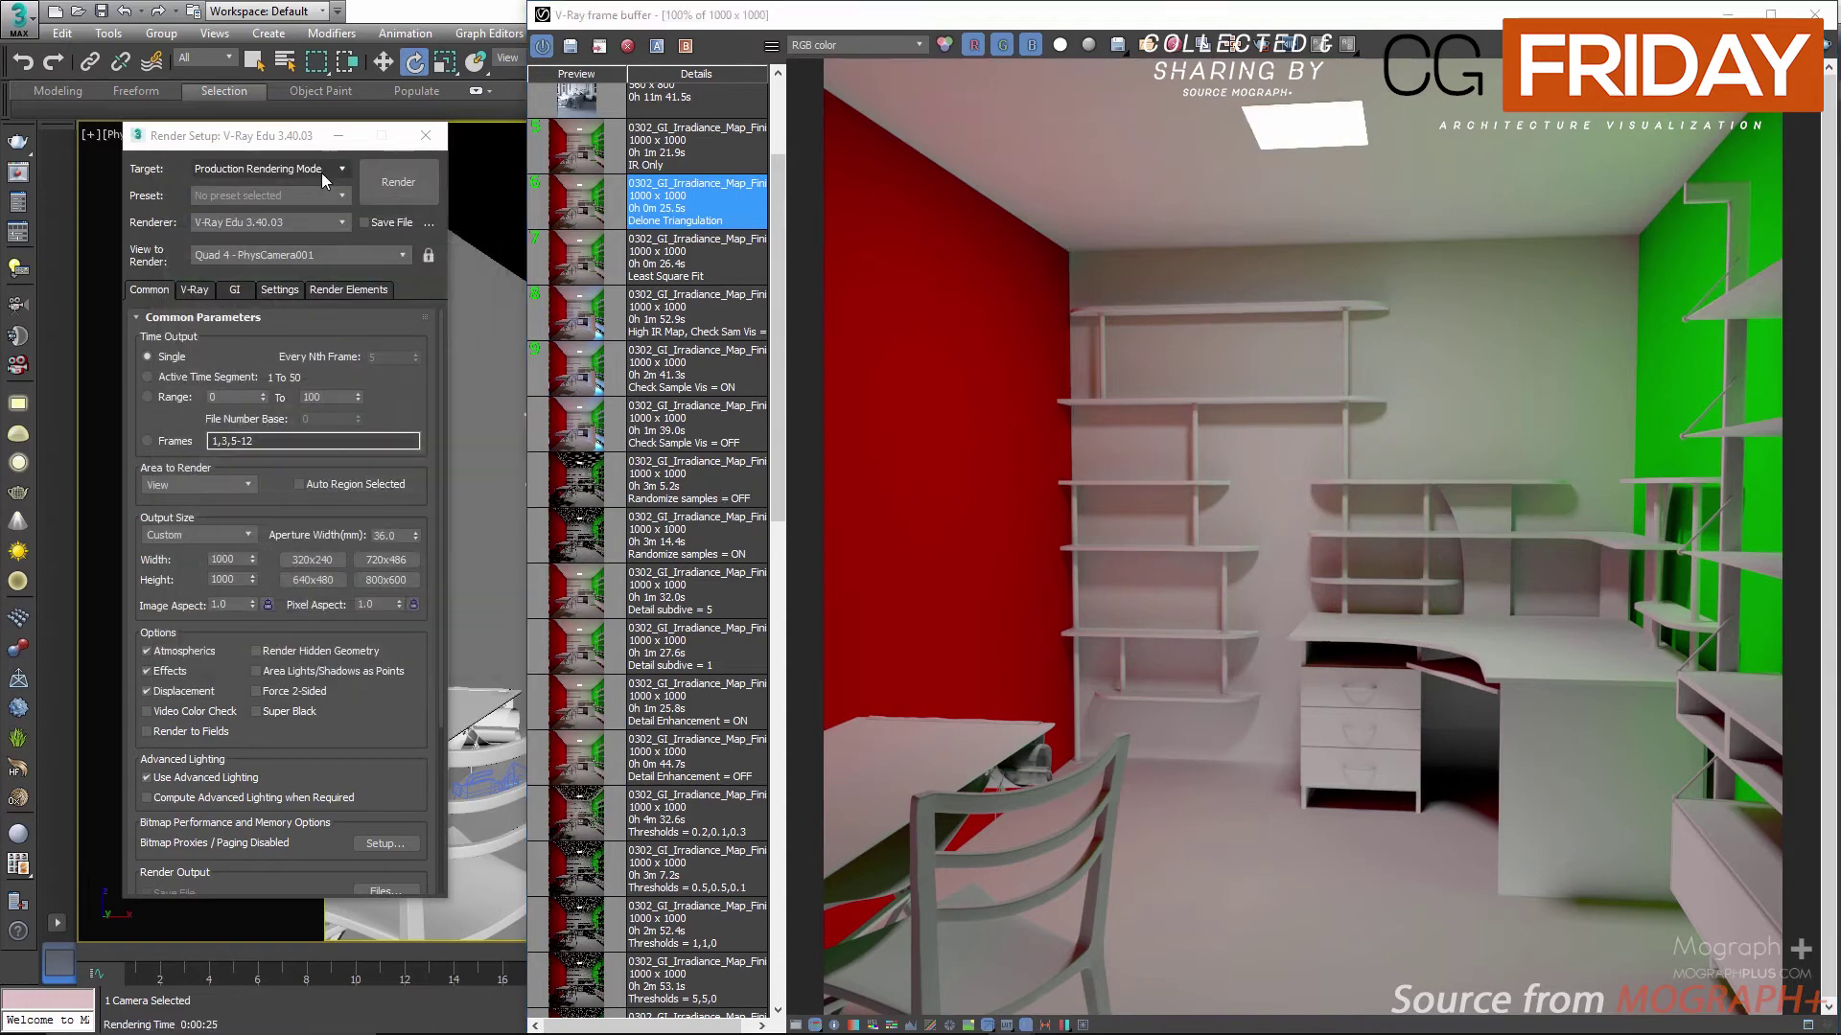
Step: Look over the available irradiance map modes in the GI settings and close the frame buffer
click(235, 291)
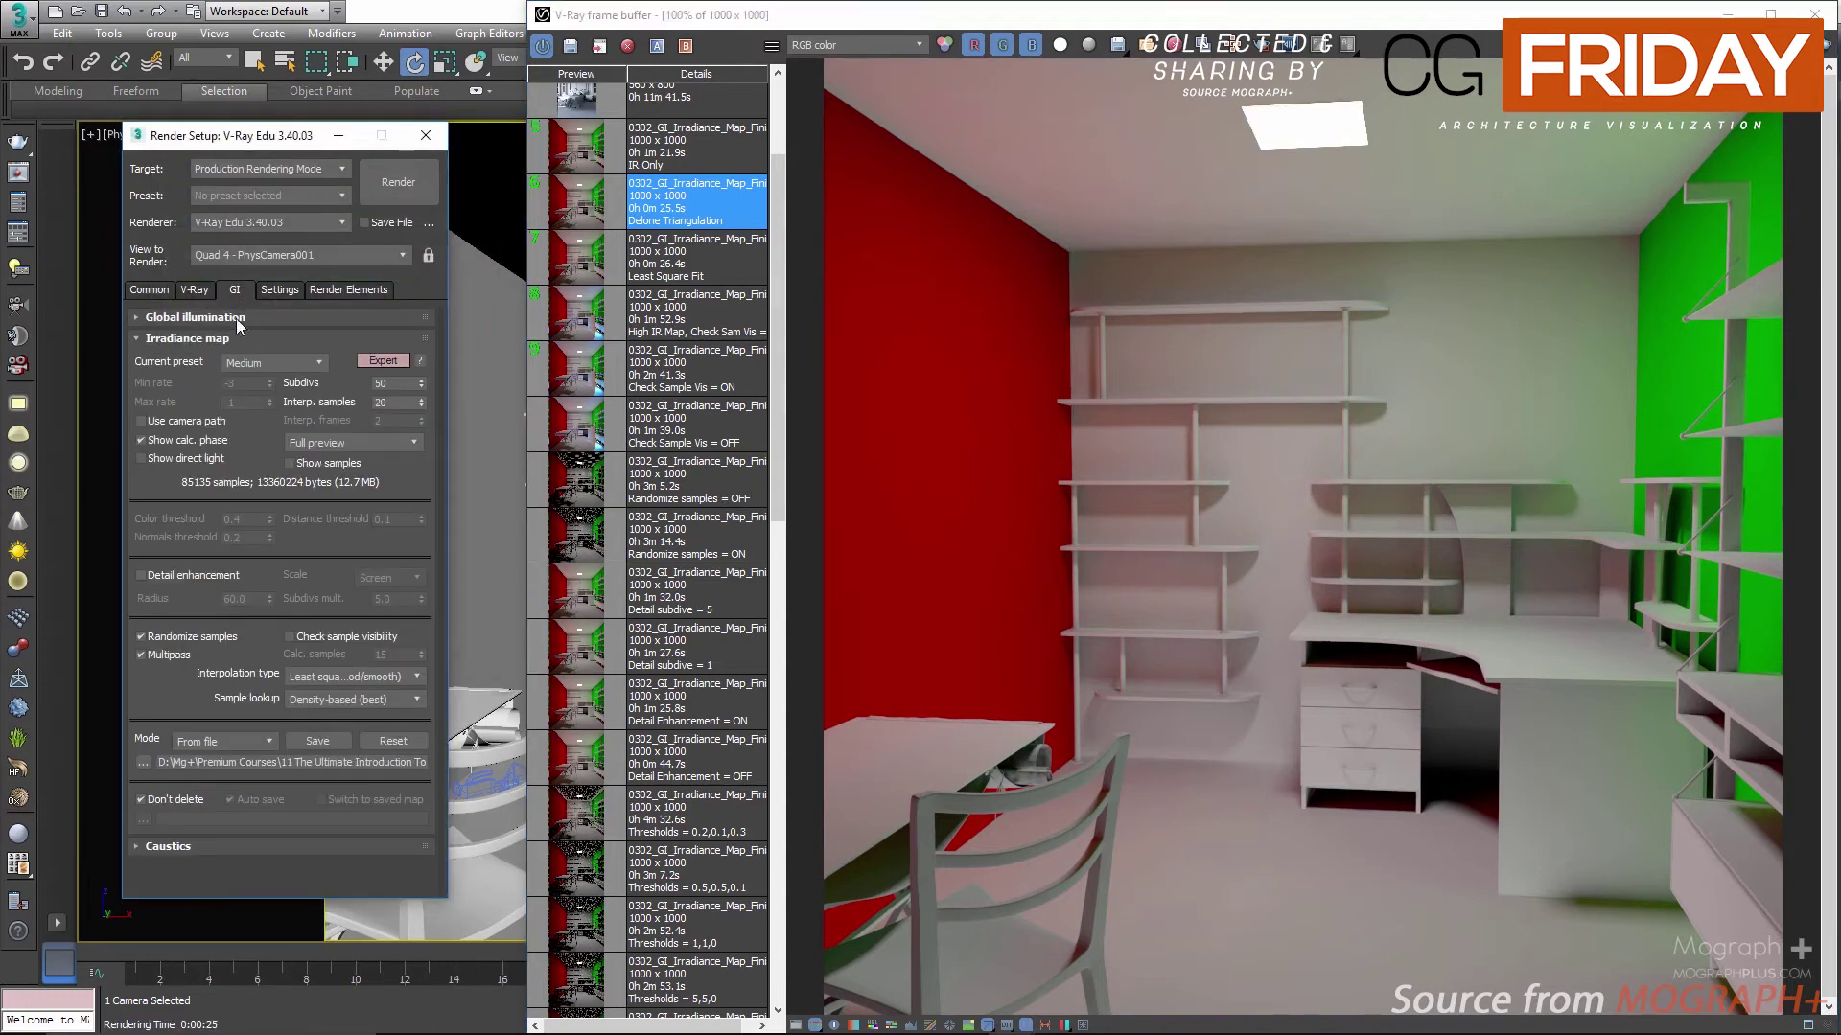
click(226, 744)
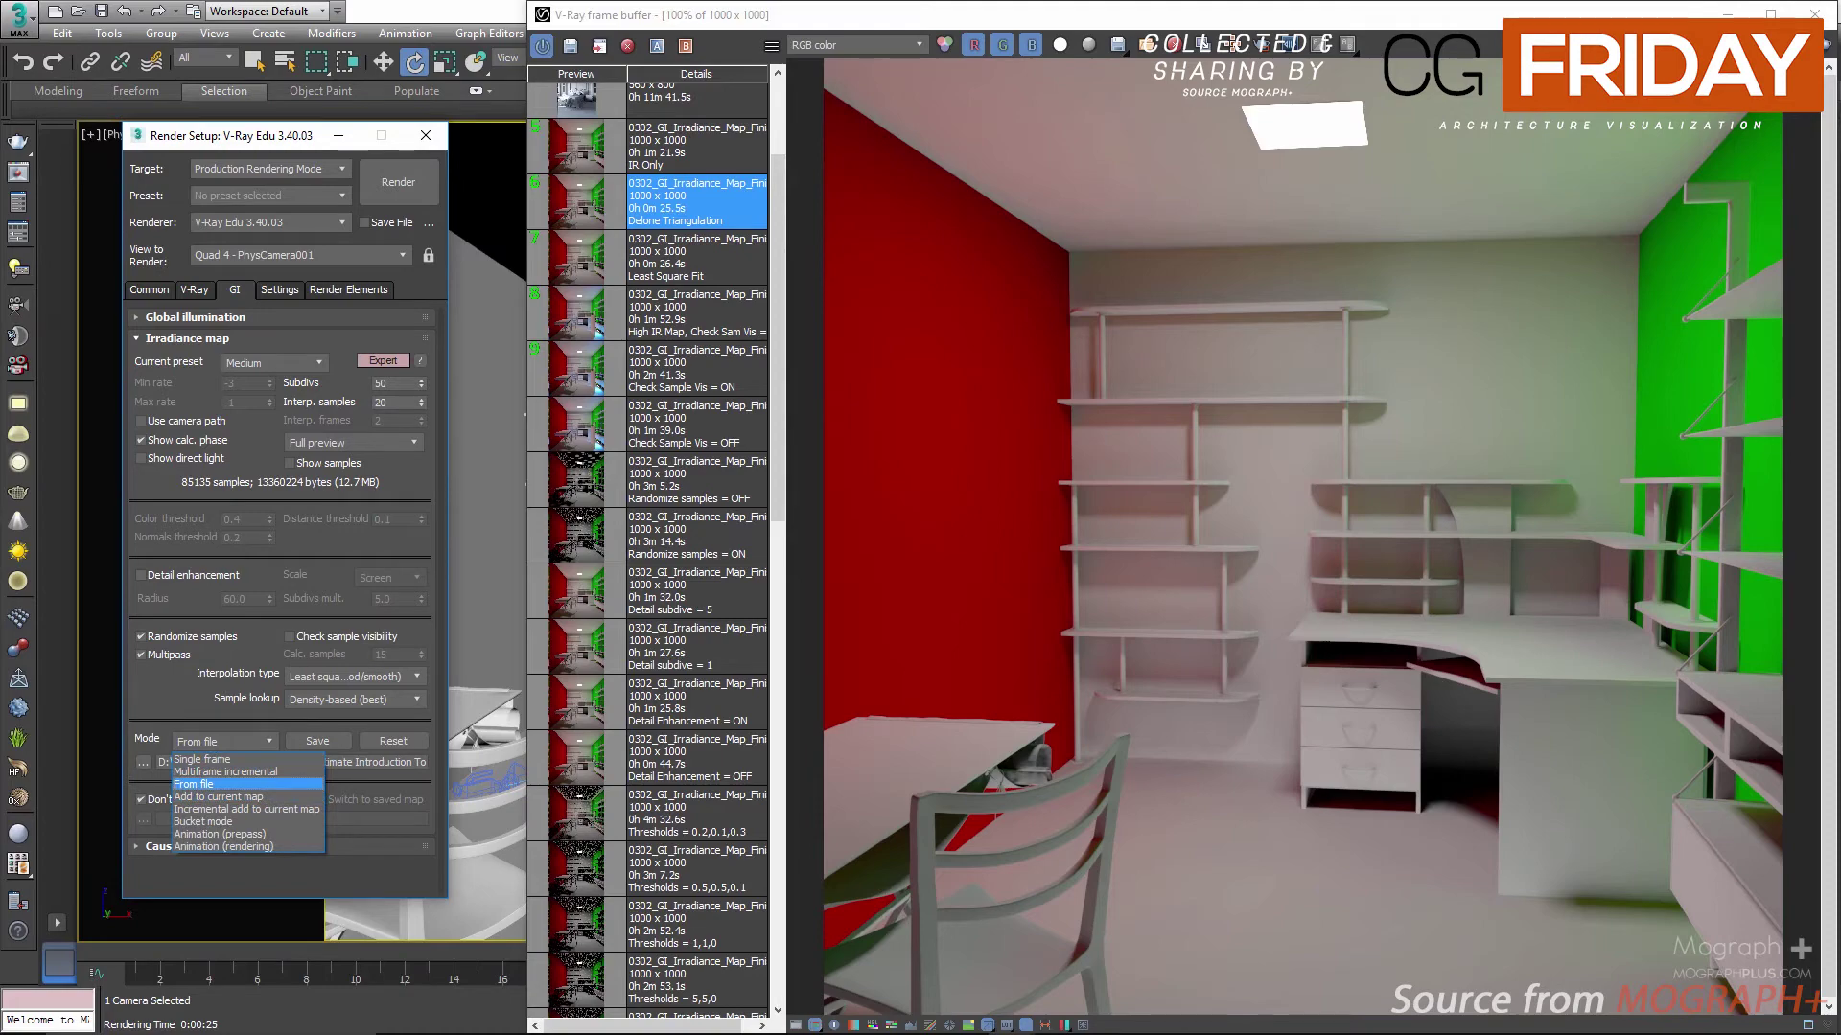
click(1815, 14)
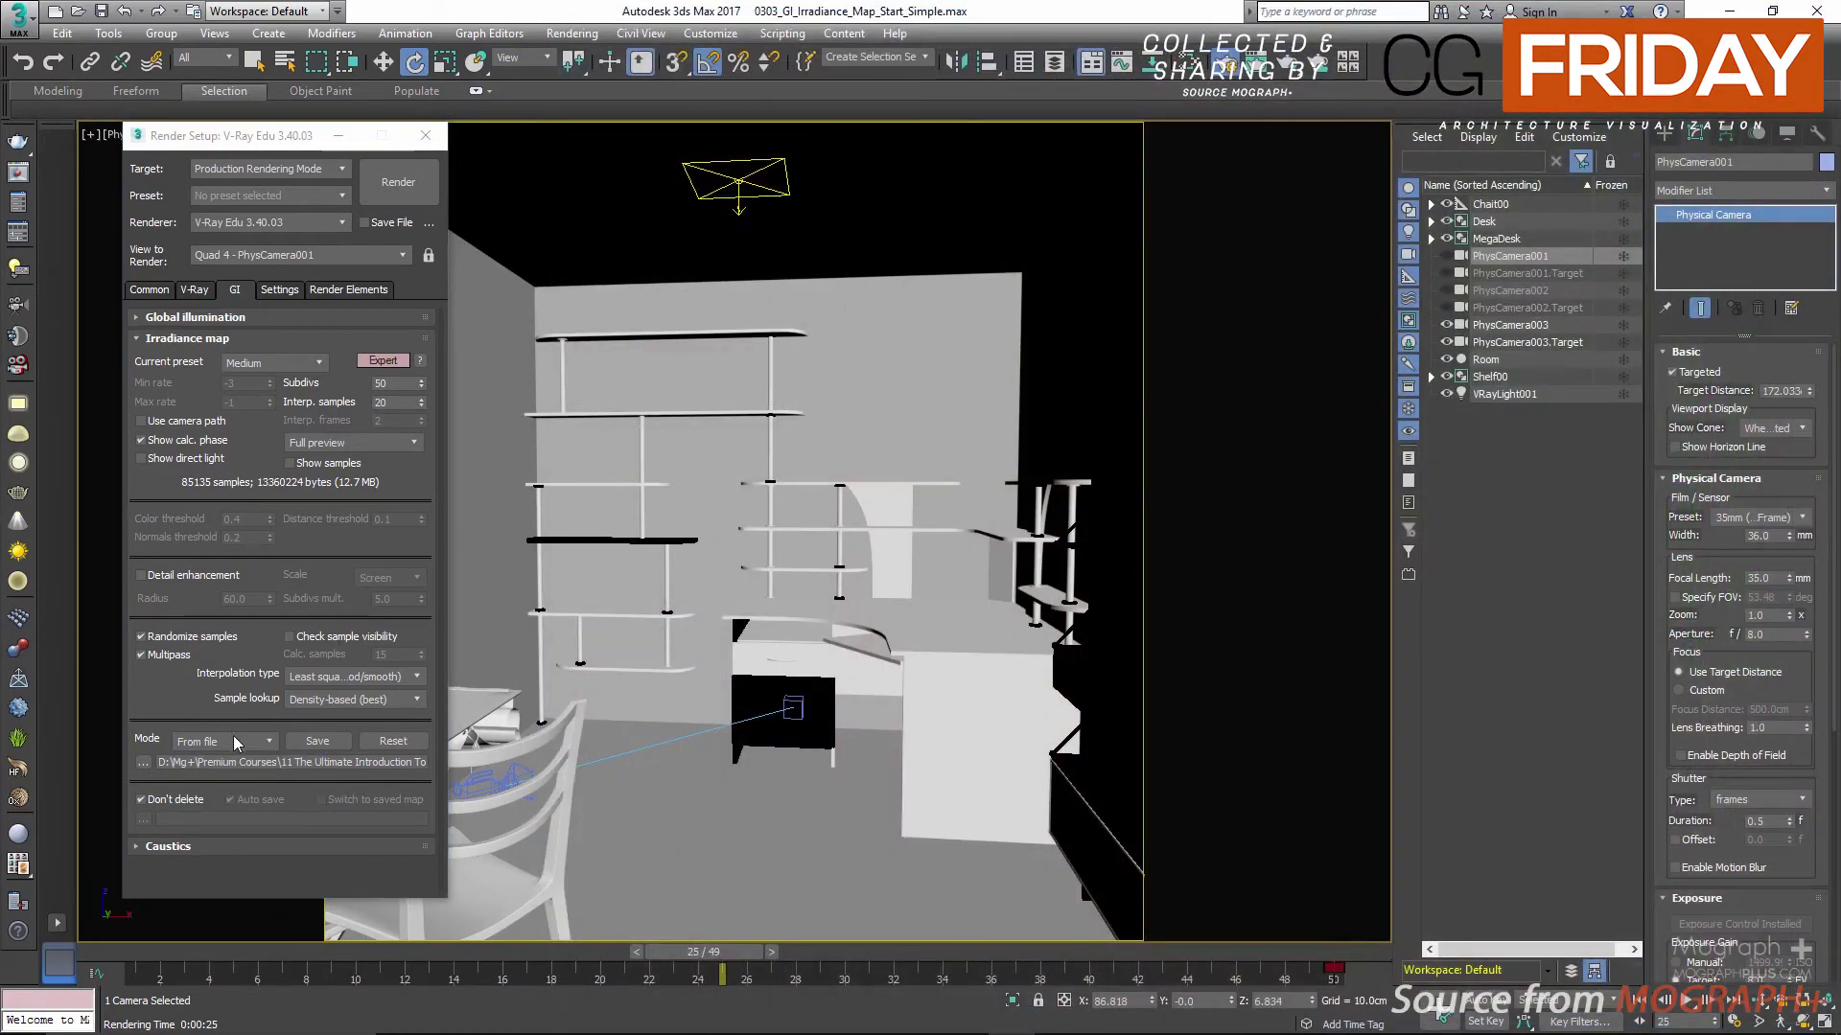
Step: Select PhysCamera003 and switch the viewport to its view, keeping the render settings within reach
click(1553, 327)
drag(270, 149, 229, 216)
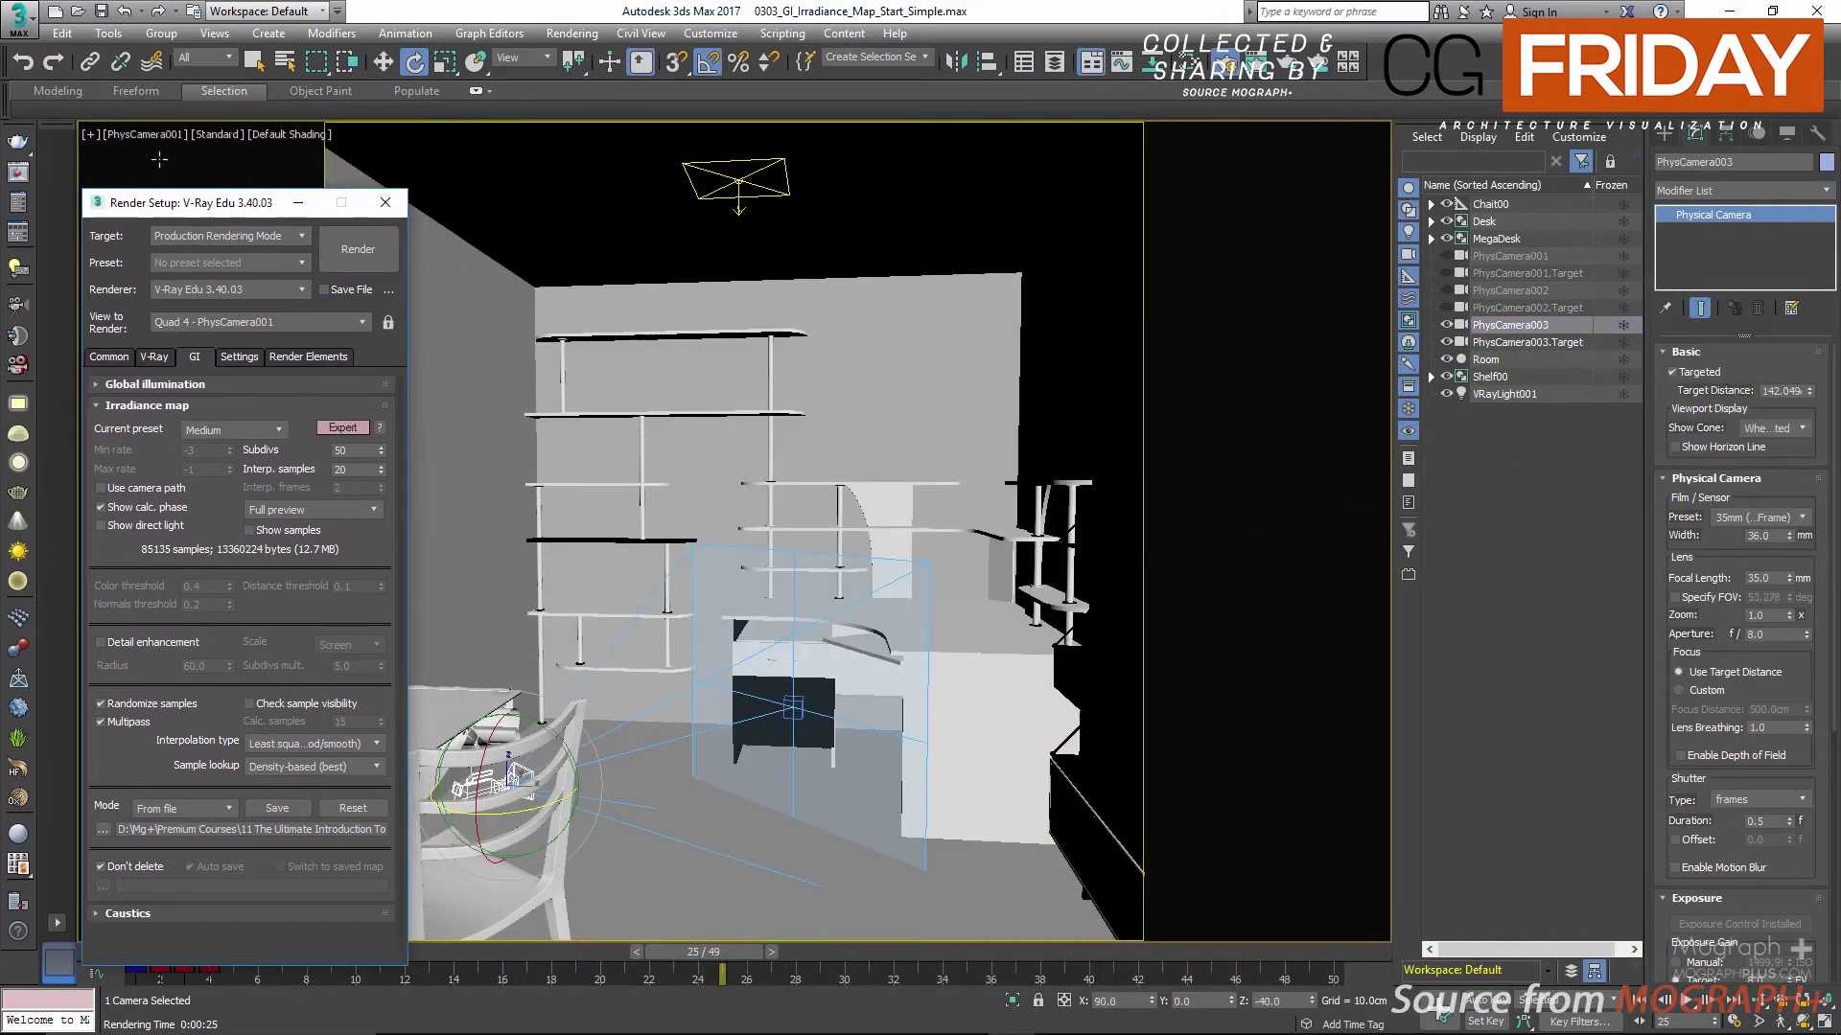
click(149, 134)
mouse_move(254, 154)
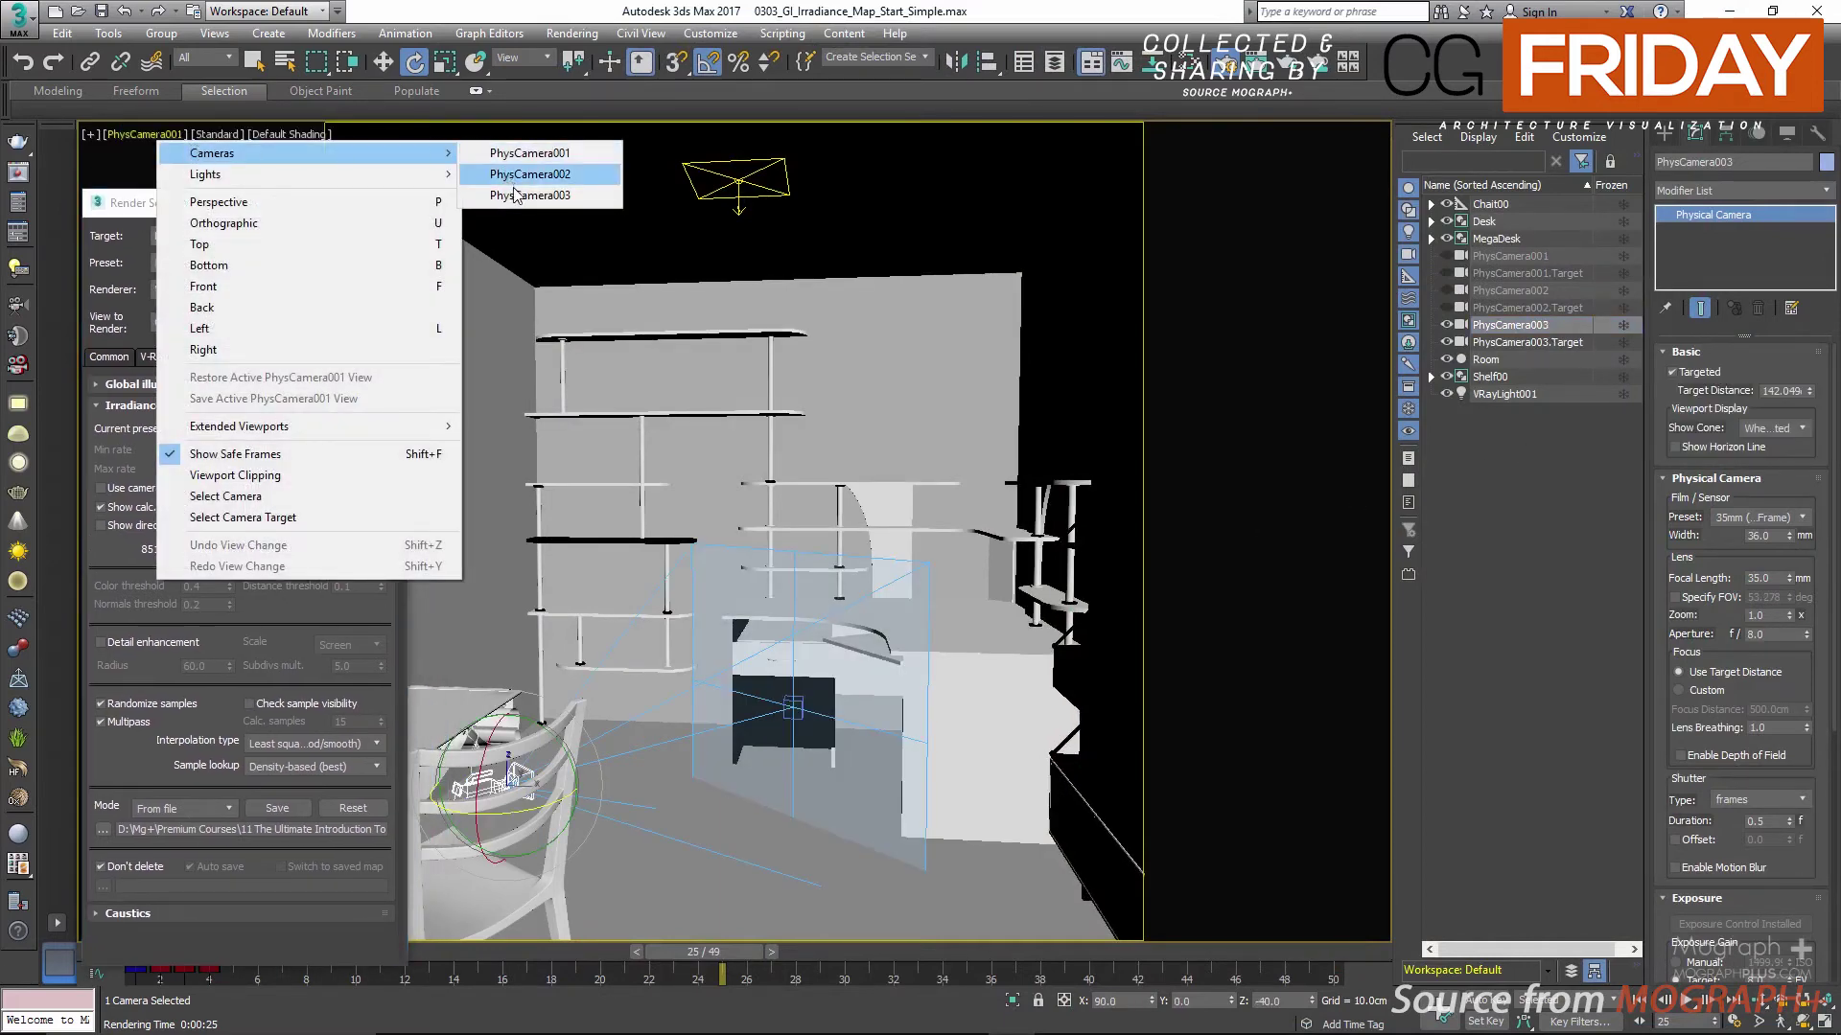
click(529, 194)
click(263, 209)
drag(264, 209, 648, 153)
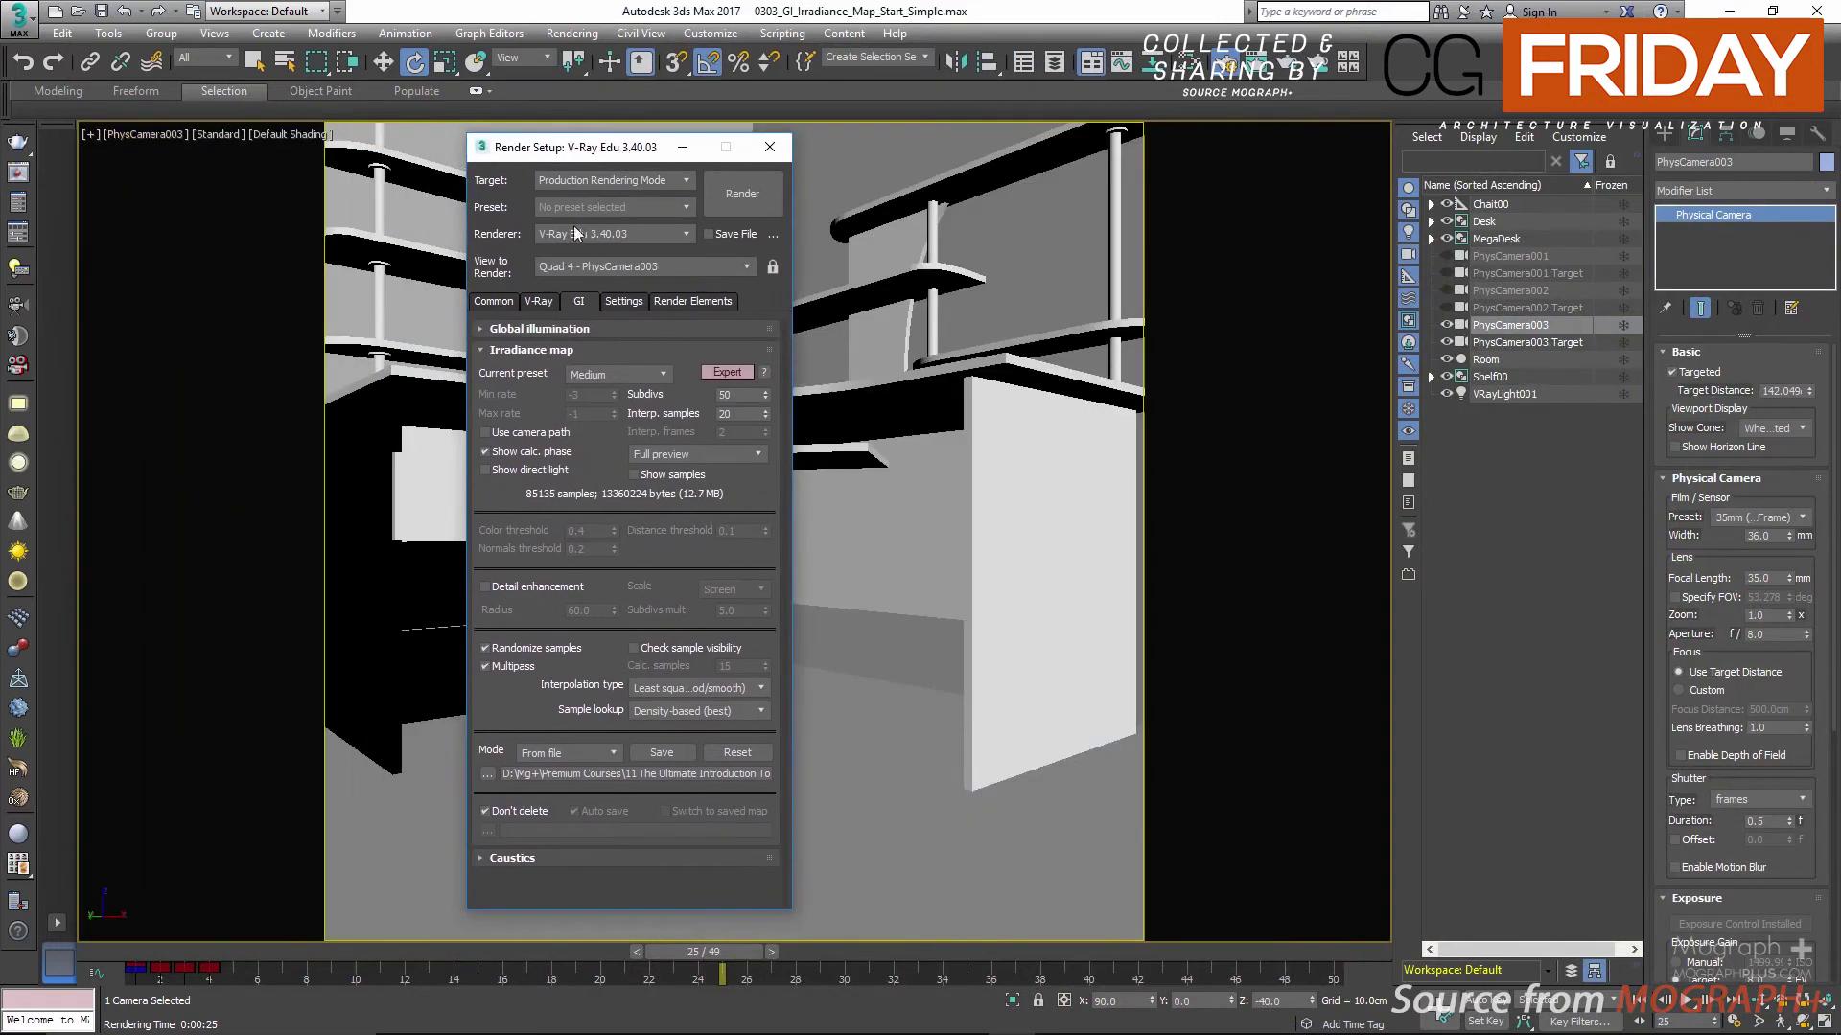
Step: Check the PhysCamera003 view on frame 4 and return the animation to frame 1
drag(157, 951, 220, 954)
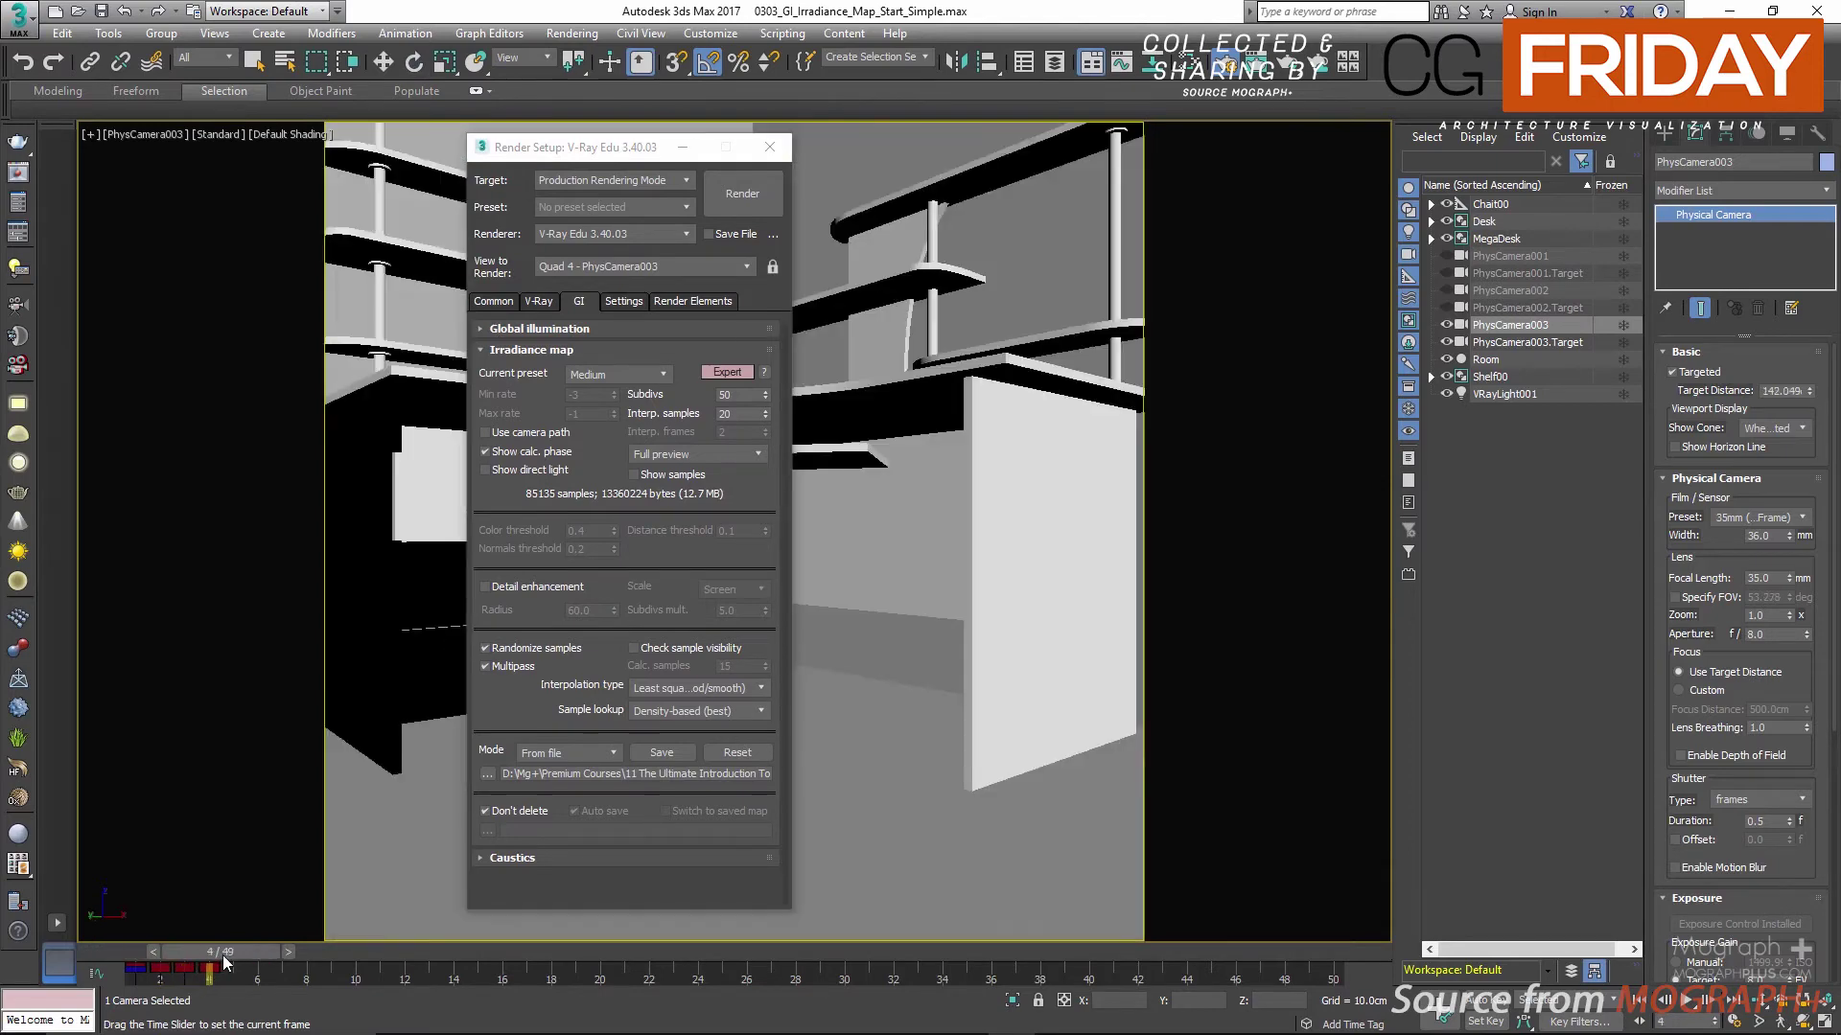
key(e)
drag(570, 151, 177, 156)
drag(207, 952, 134, 952)
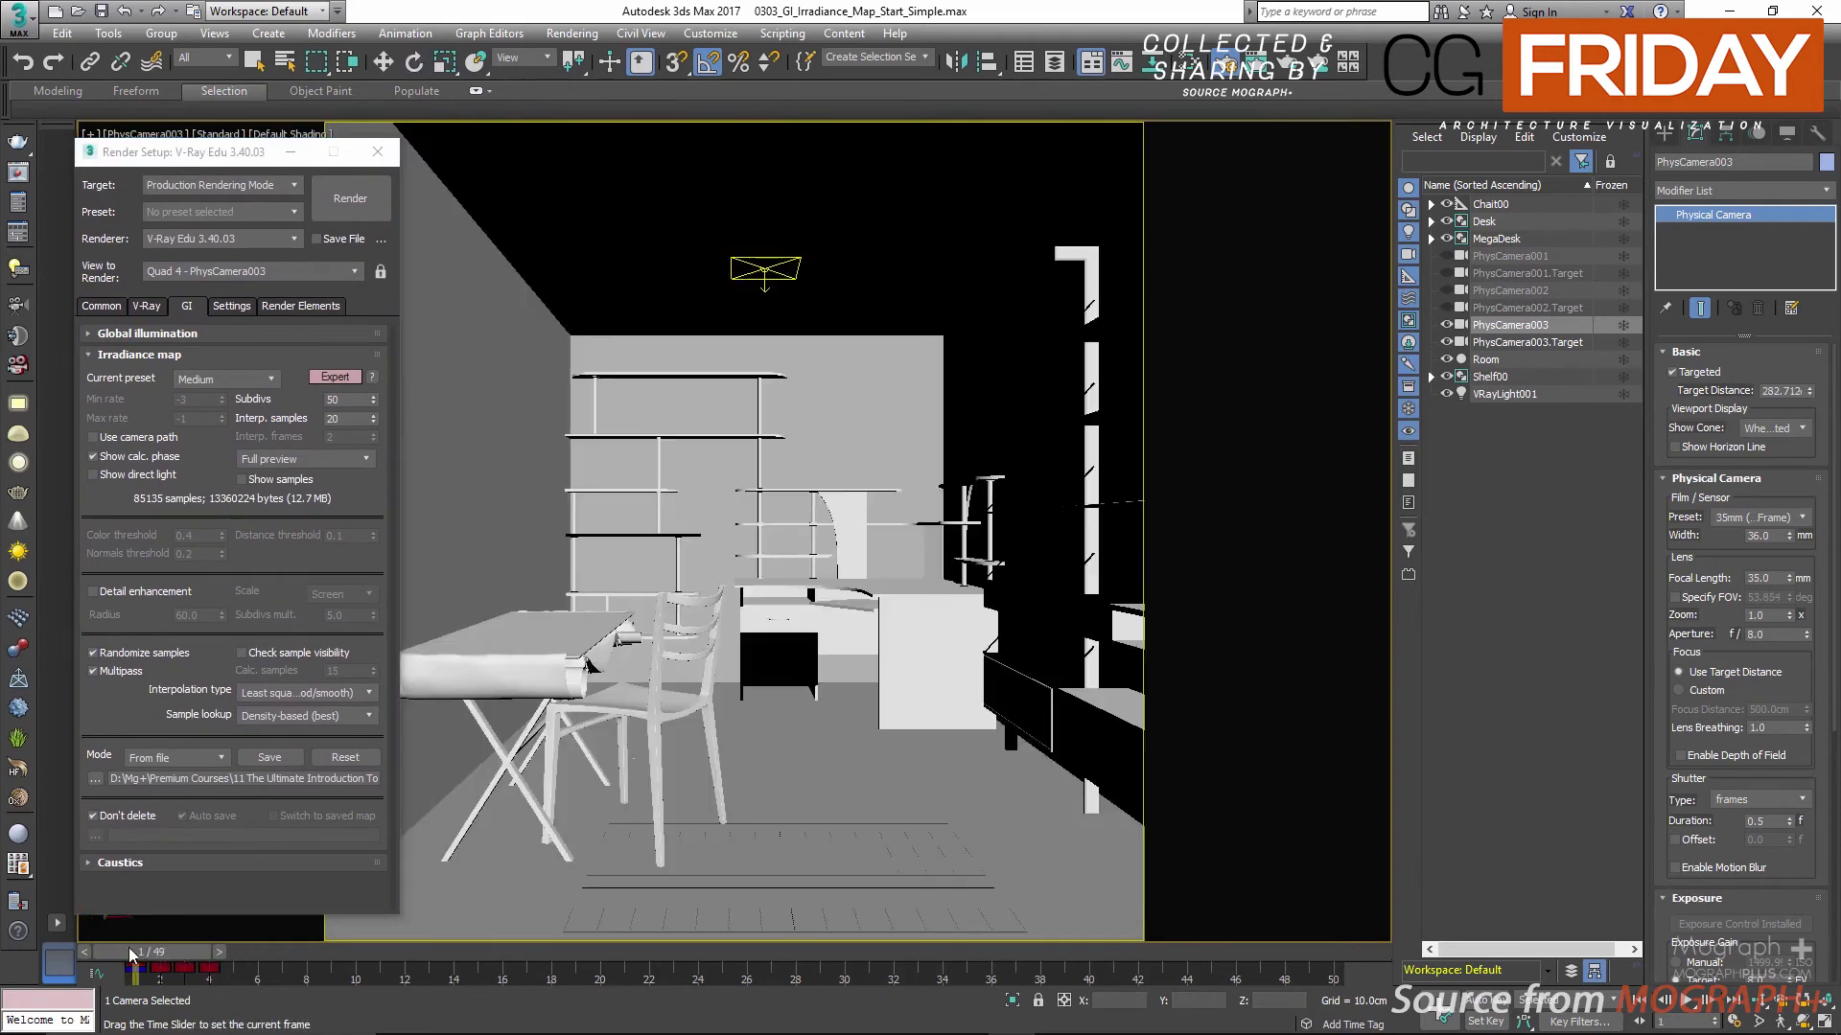
Step: Configure an irradiance-only pass with Add to current map mode, Active Time Segment output and "Don't render final image" enabled
click(186, 761)
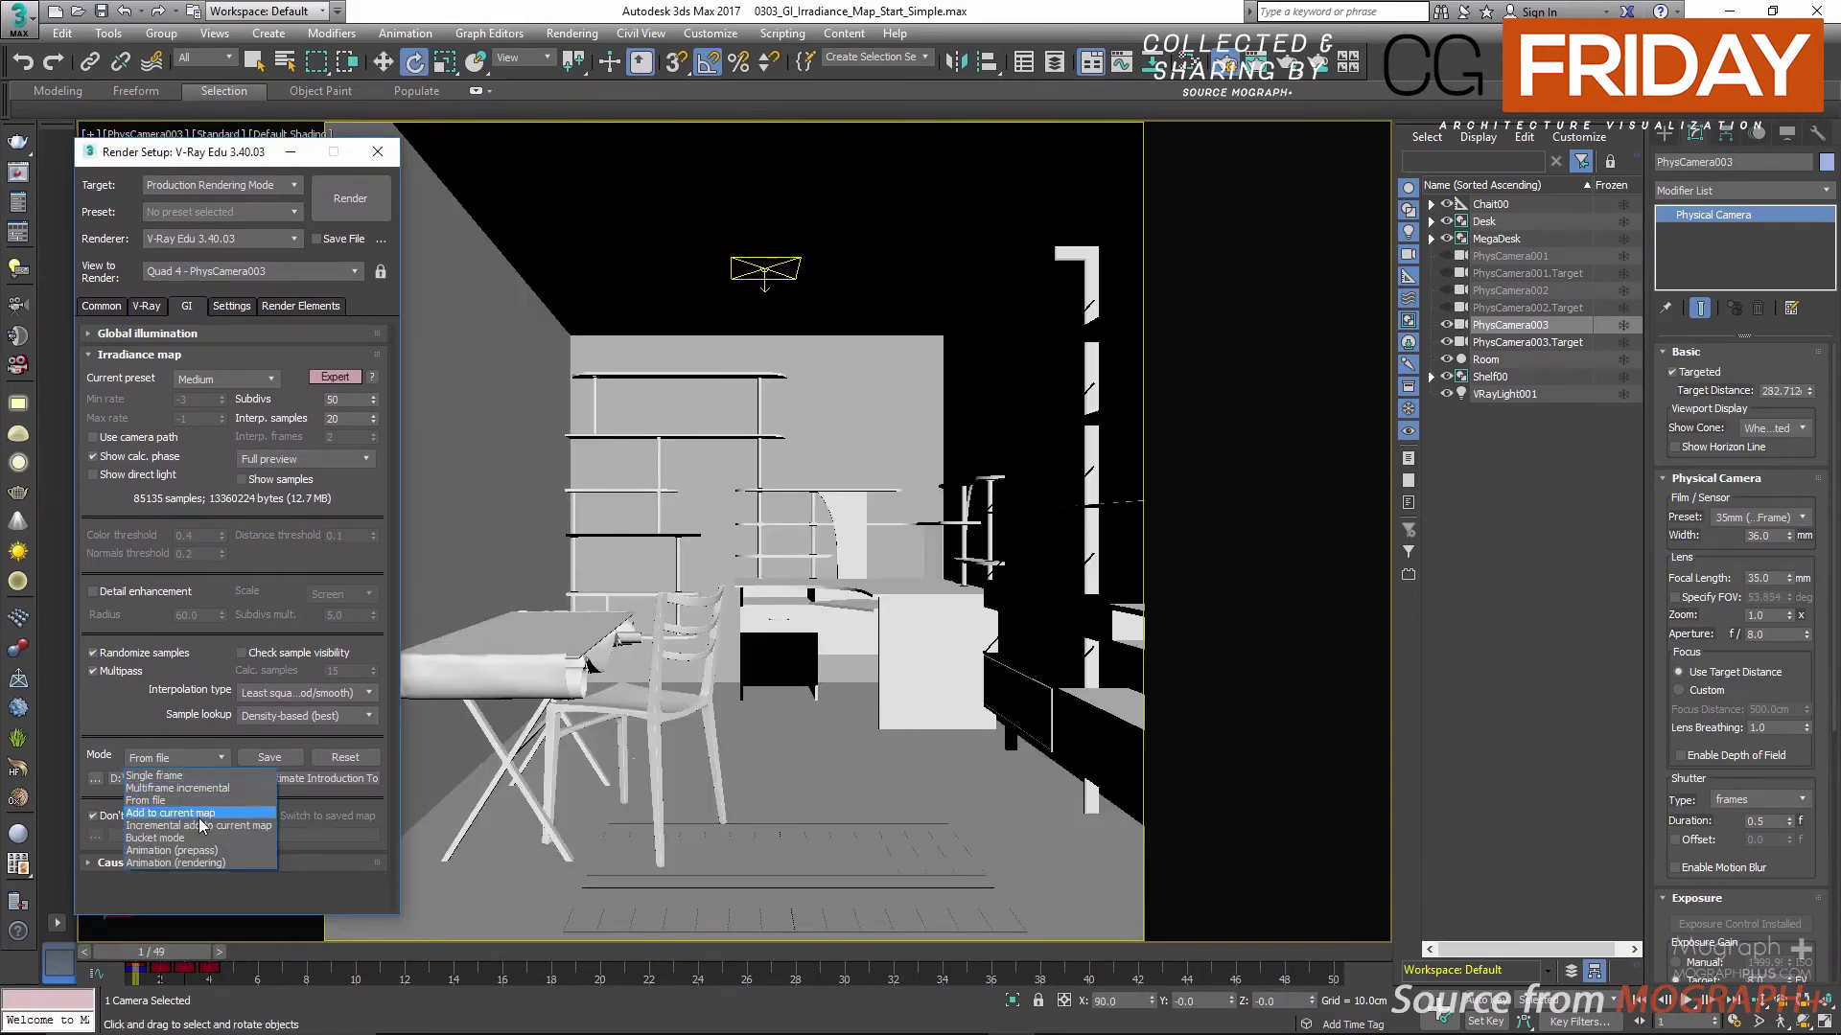
click(203, 812)
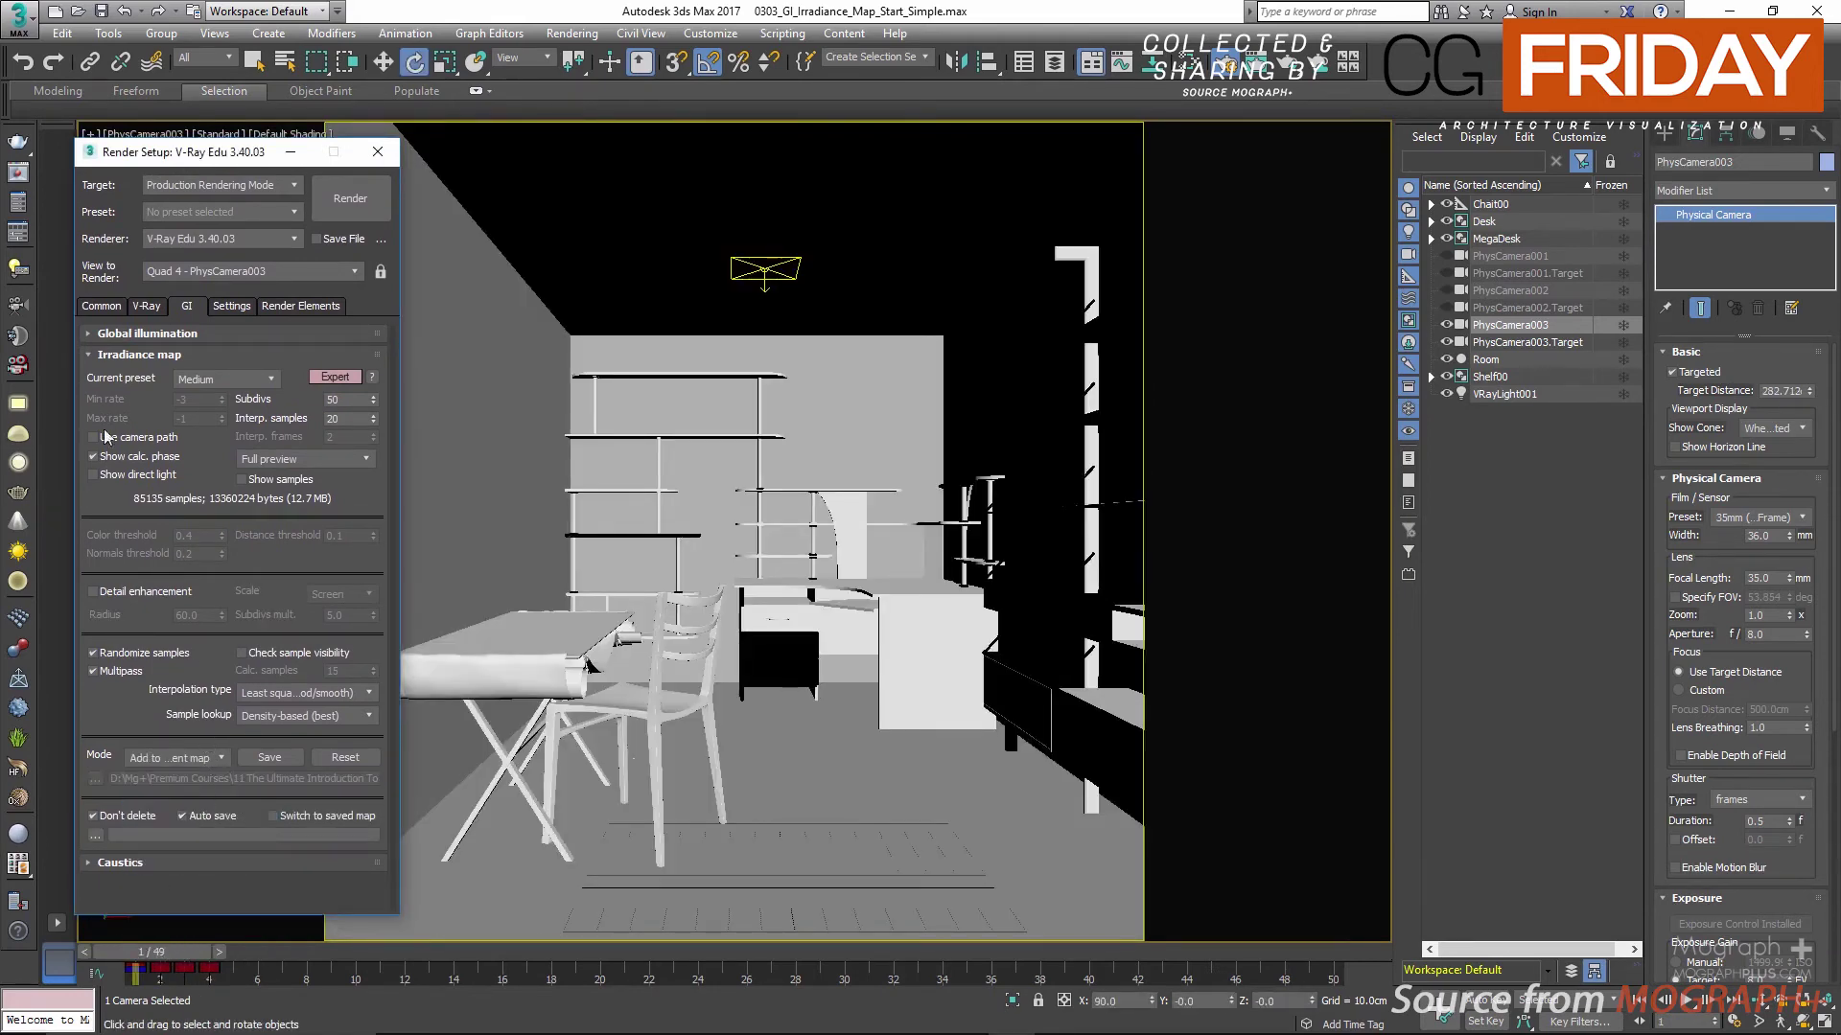
click(101, 305)
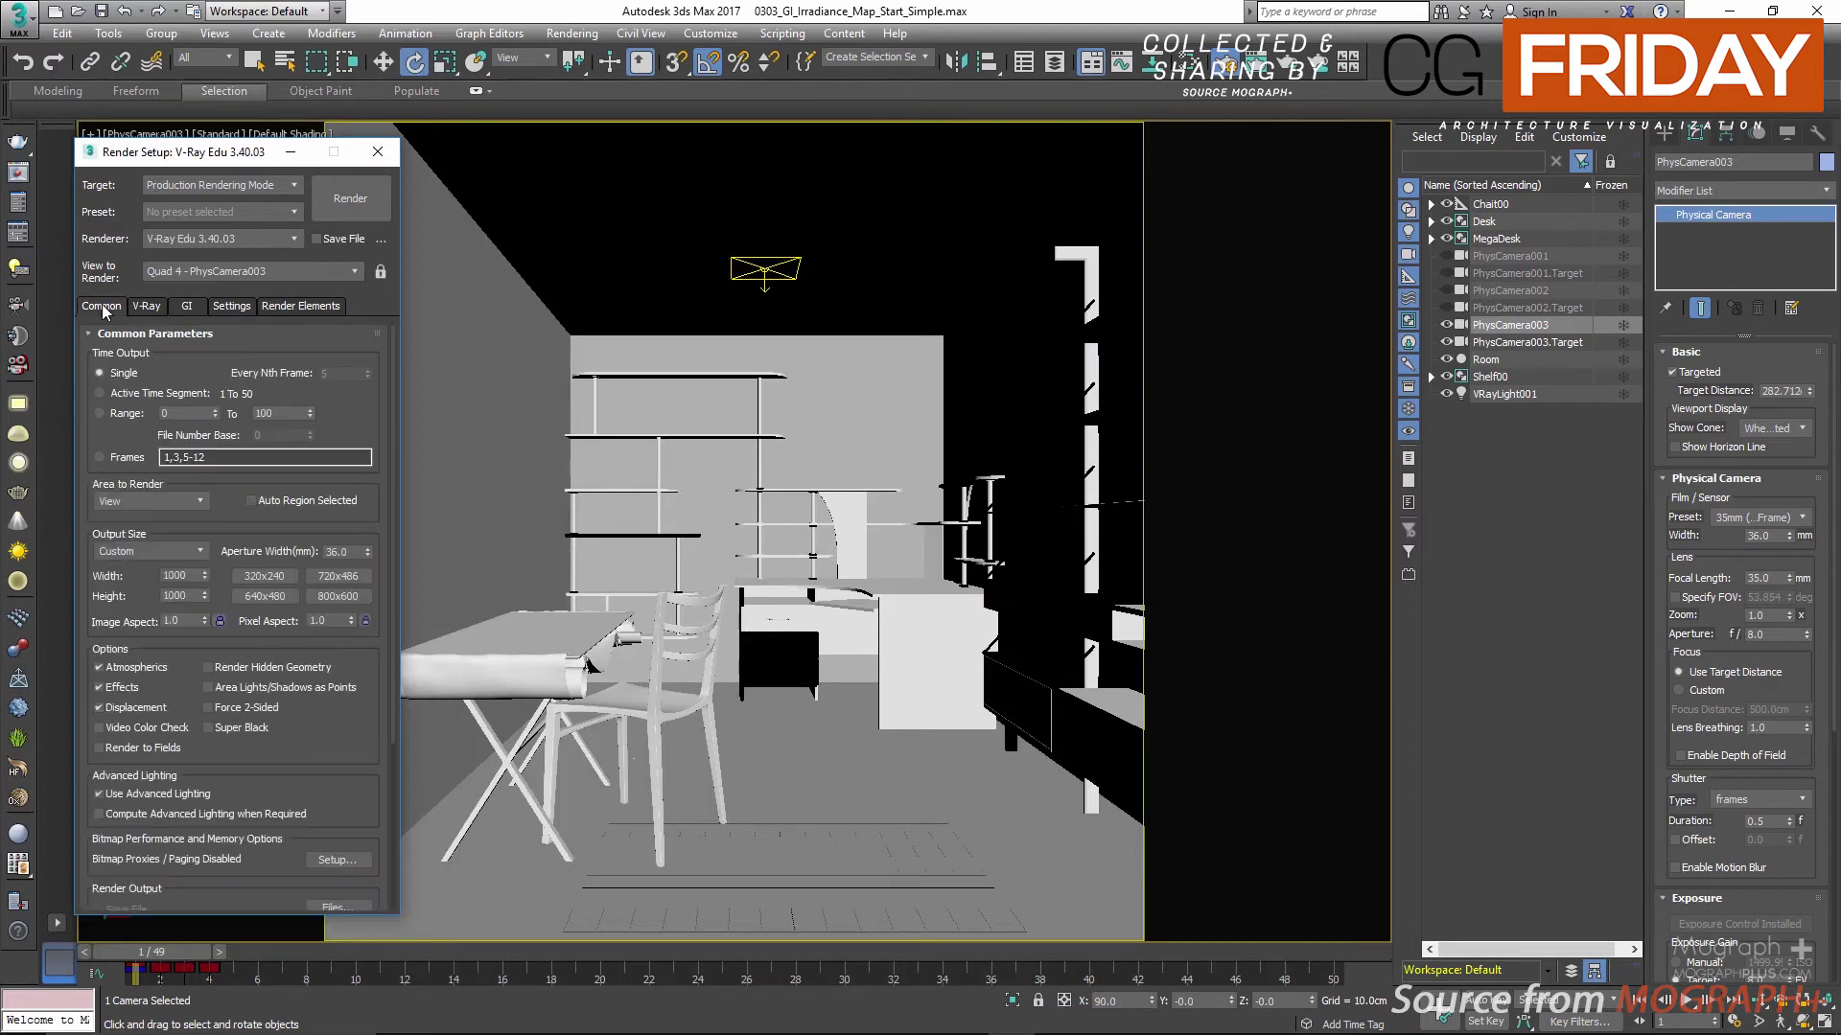
click(154, 394)
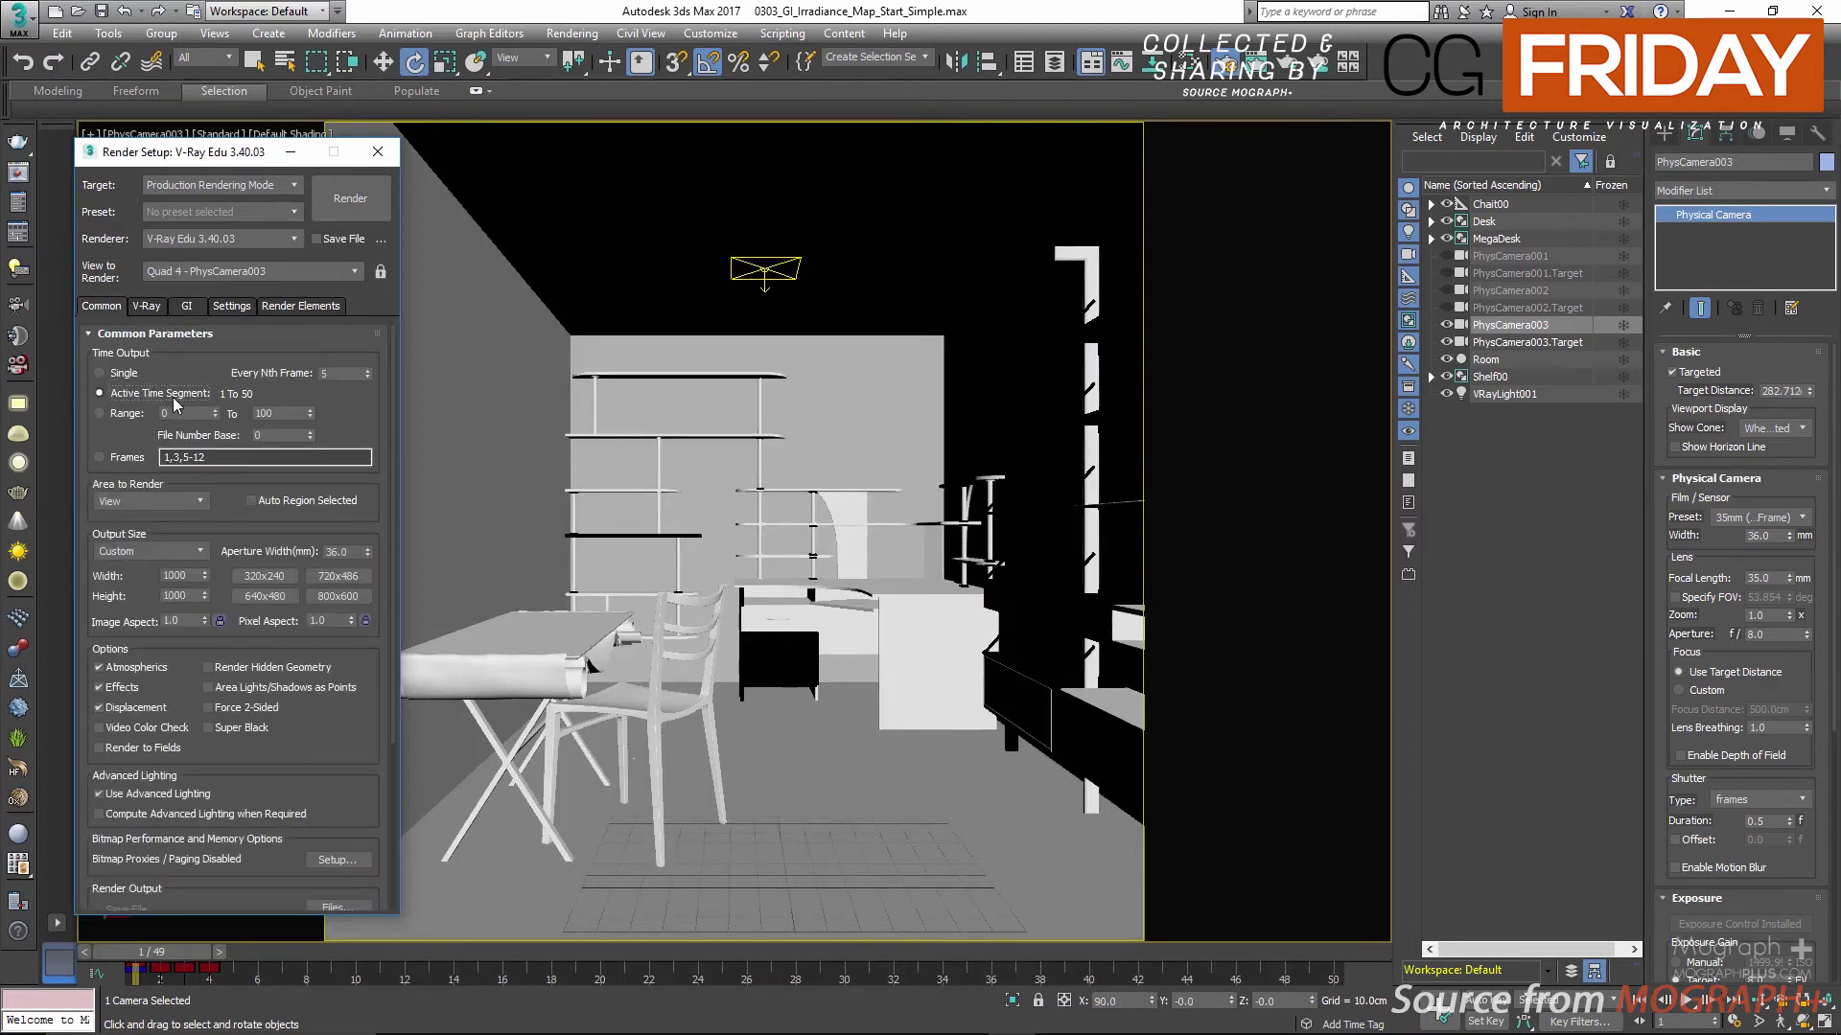
double_click(277, 414)
text(1)
click(159, 304)
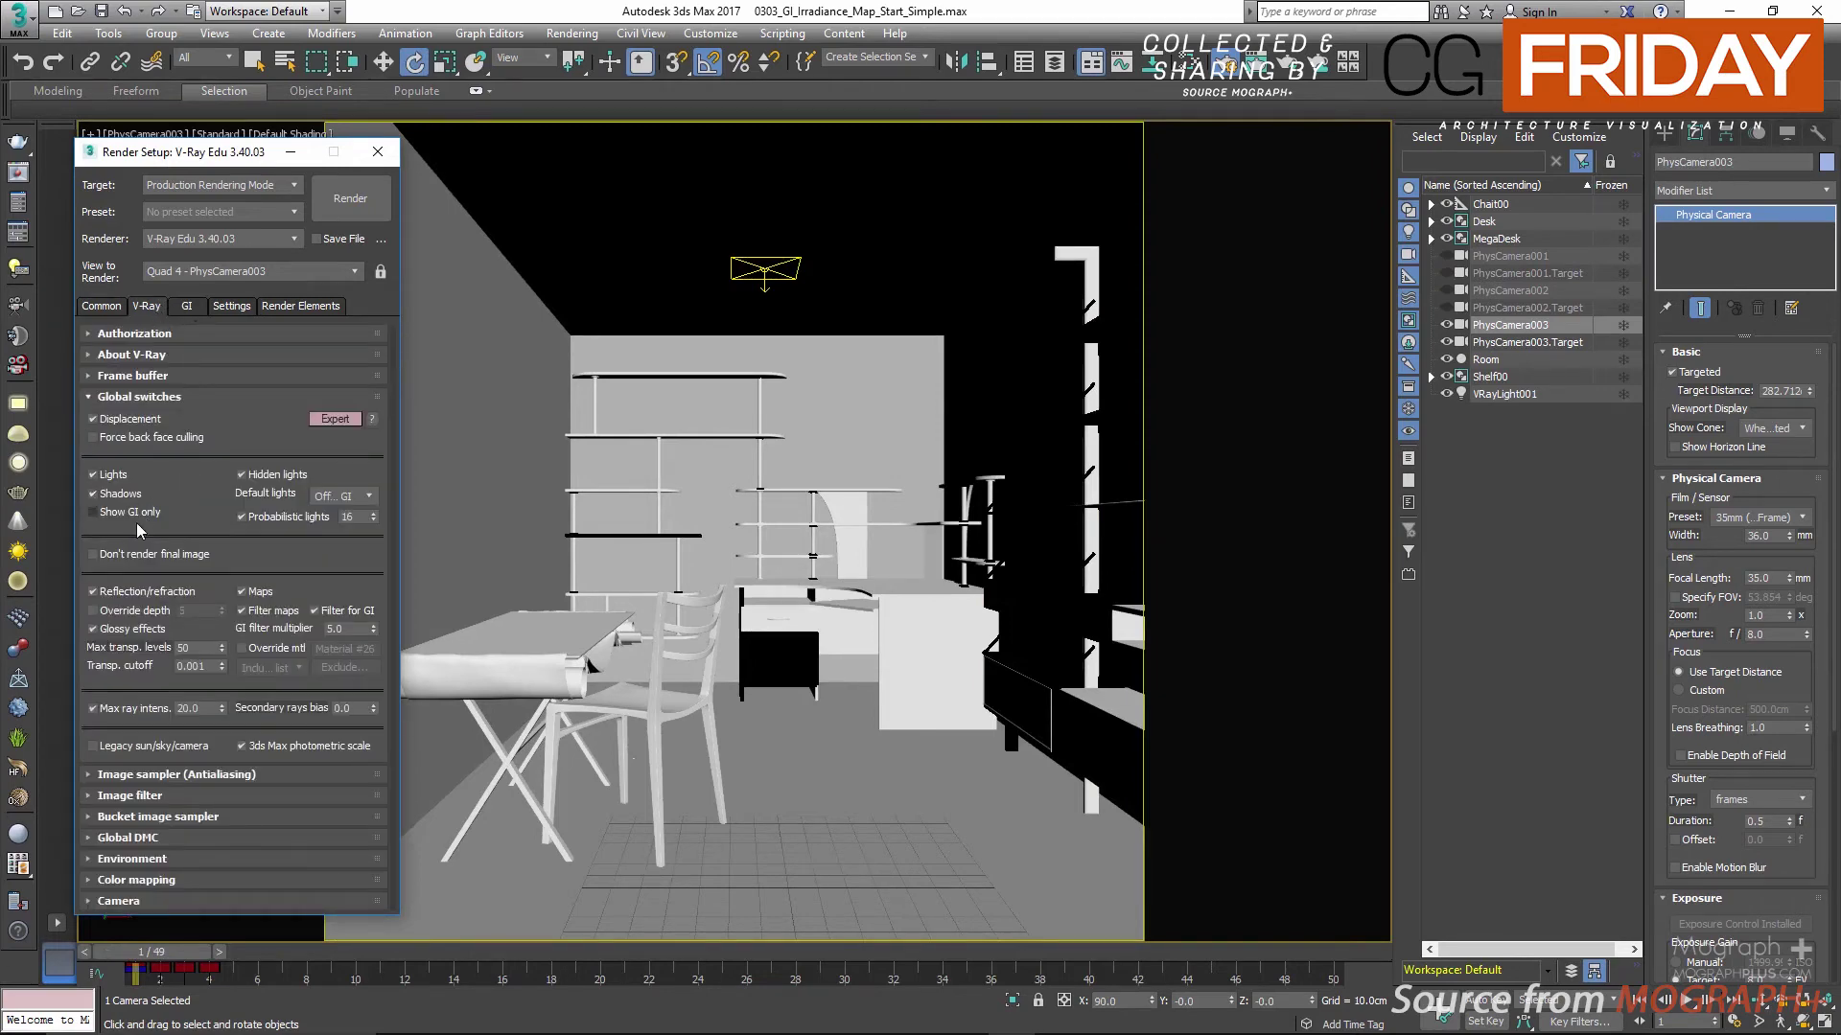
click(129, 555)
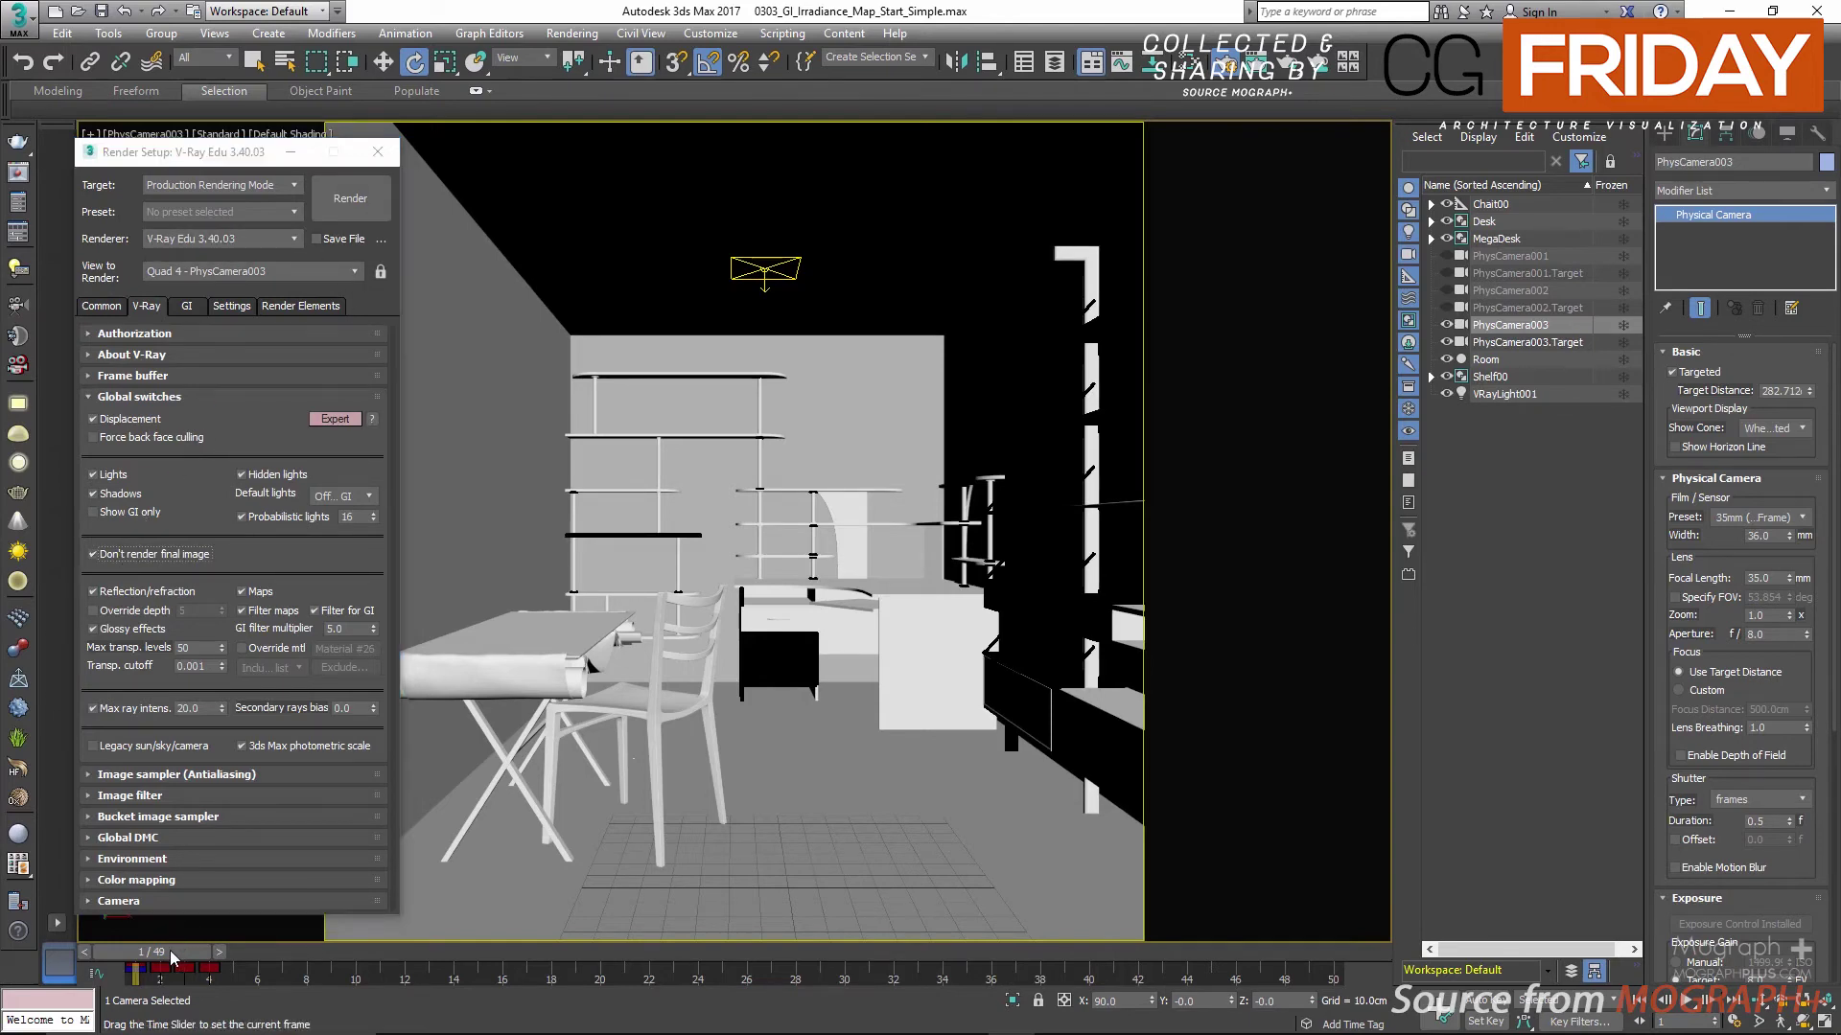
Step: Examine the separate PhysCamera003 views by scrubbing the animation to frame 2 and on to frame 4
drag(171, 956, 187, 954)
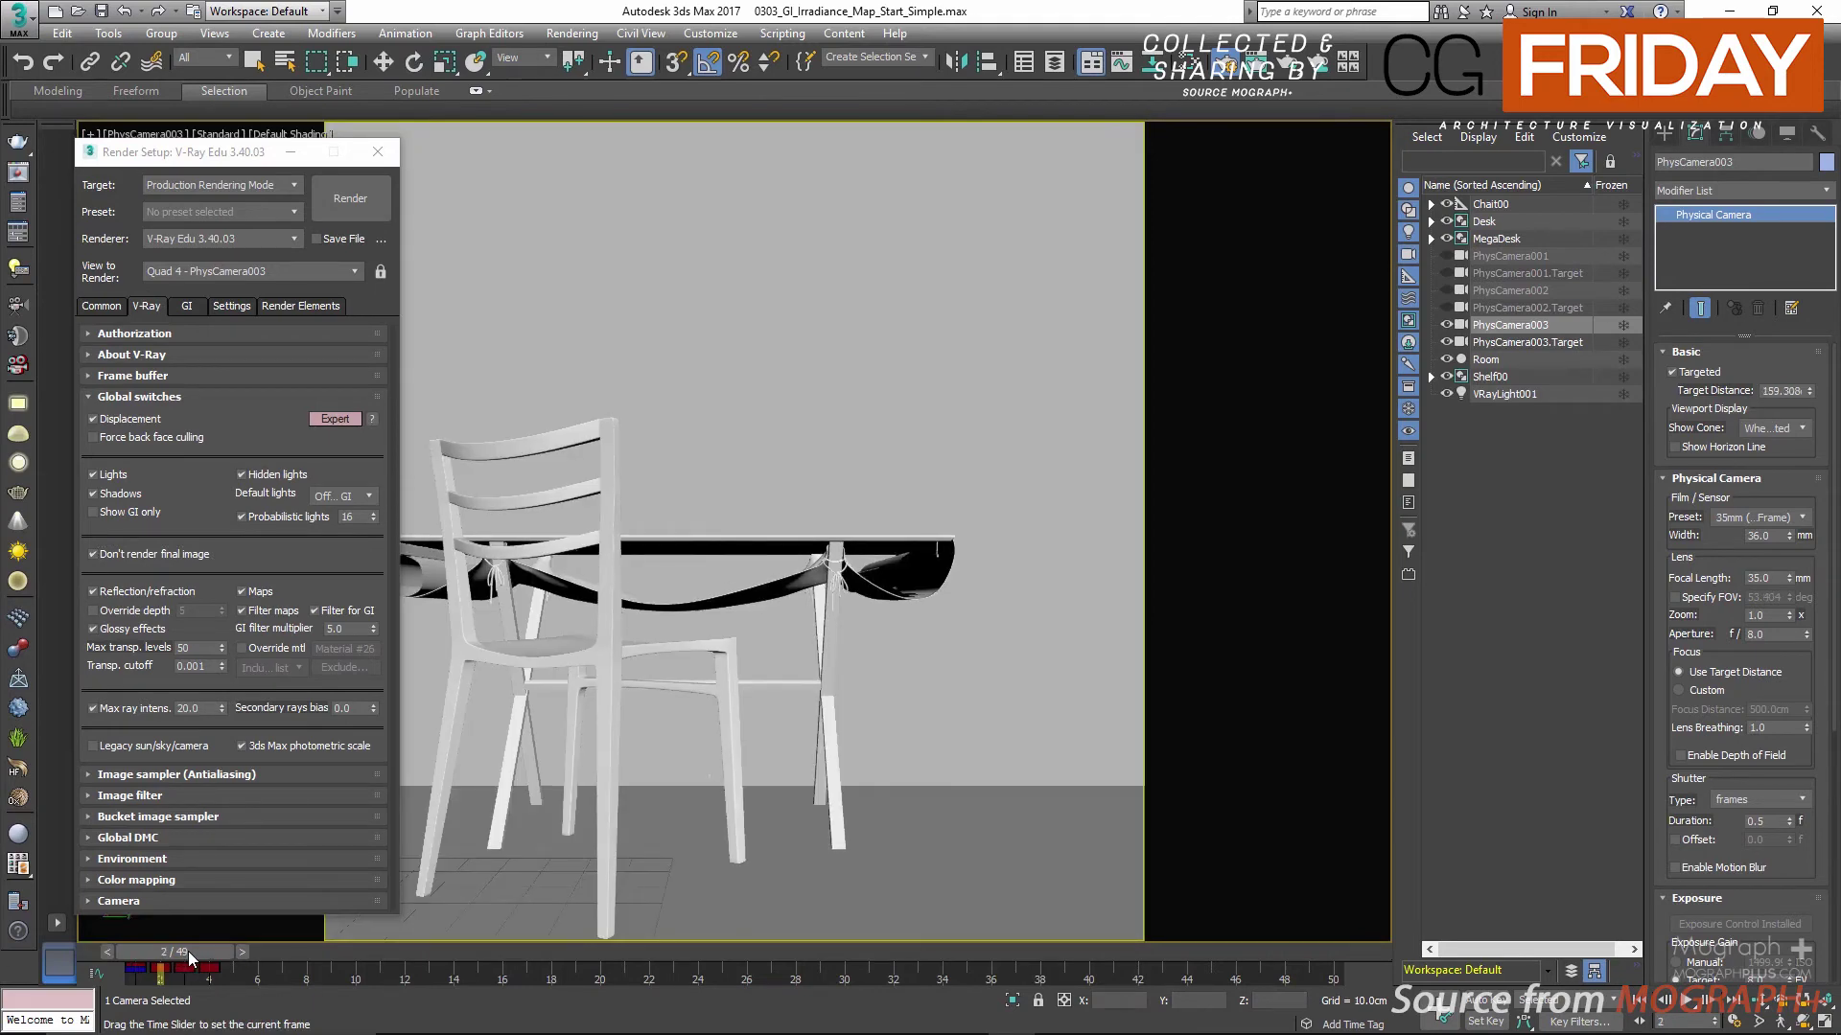
key(e)
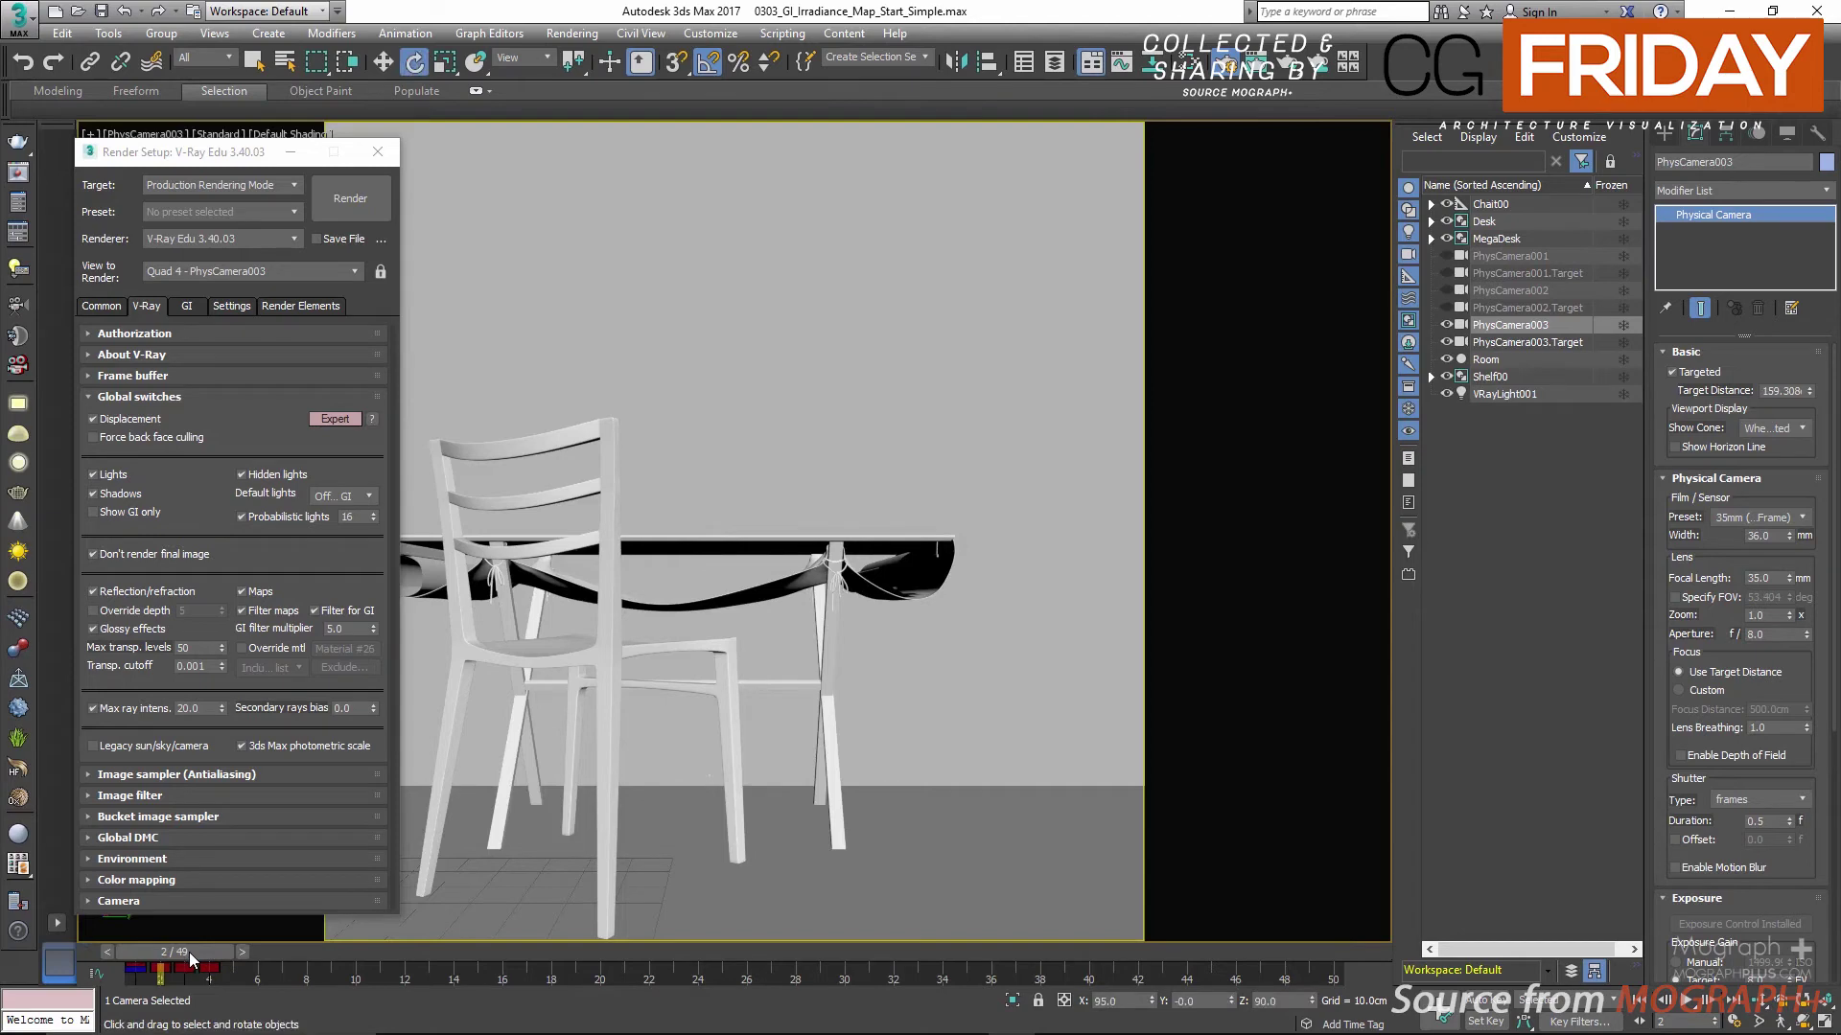
key(q)
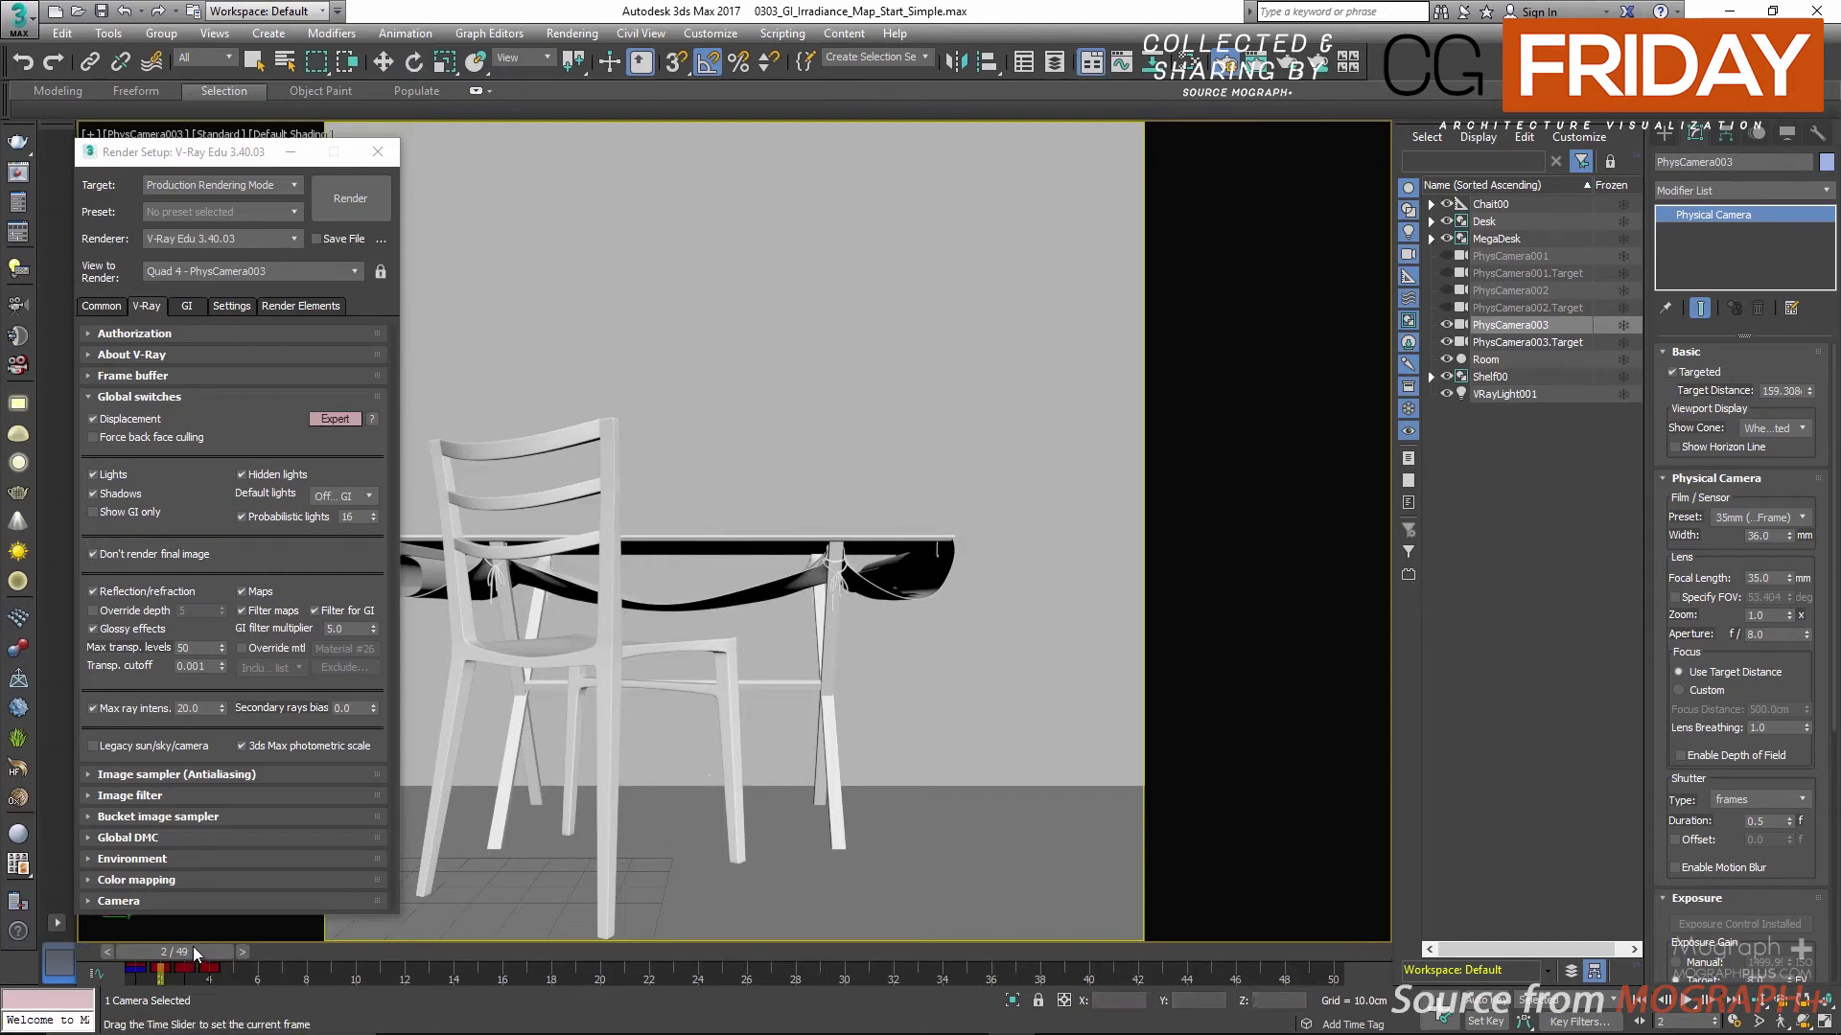
drag(192, 947, 181, 947)
key(e)
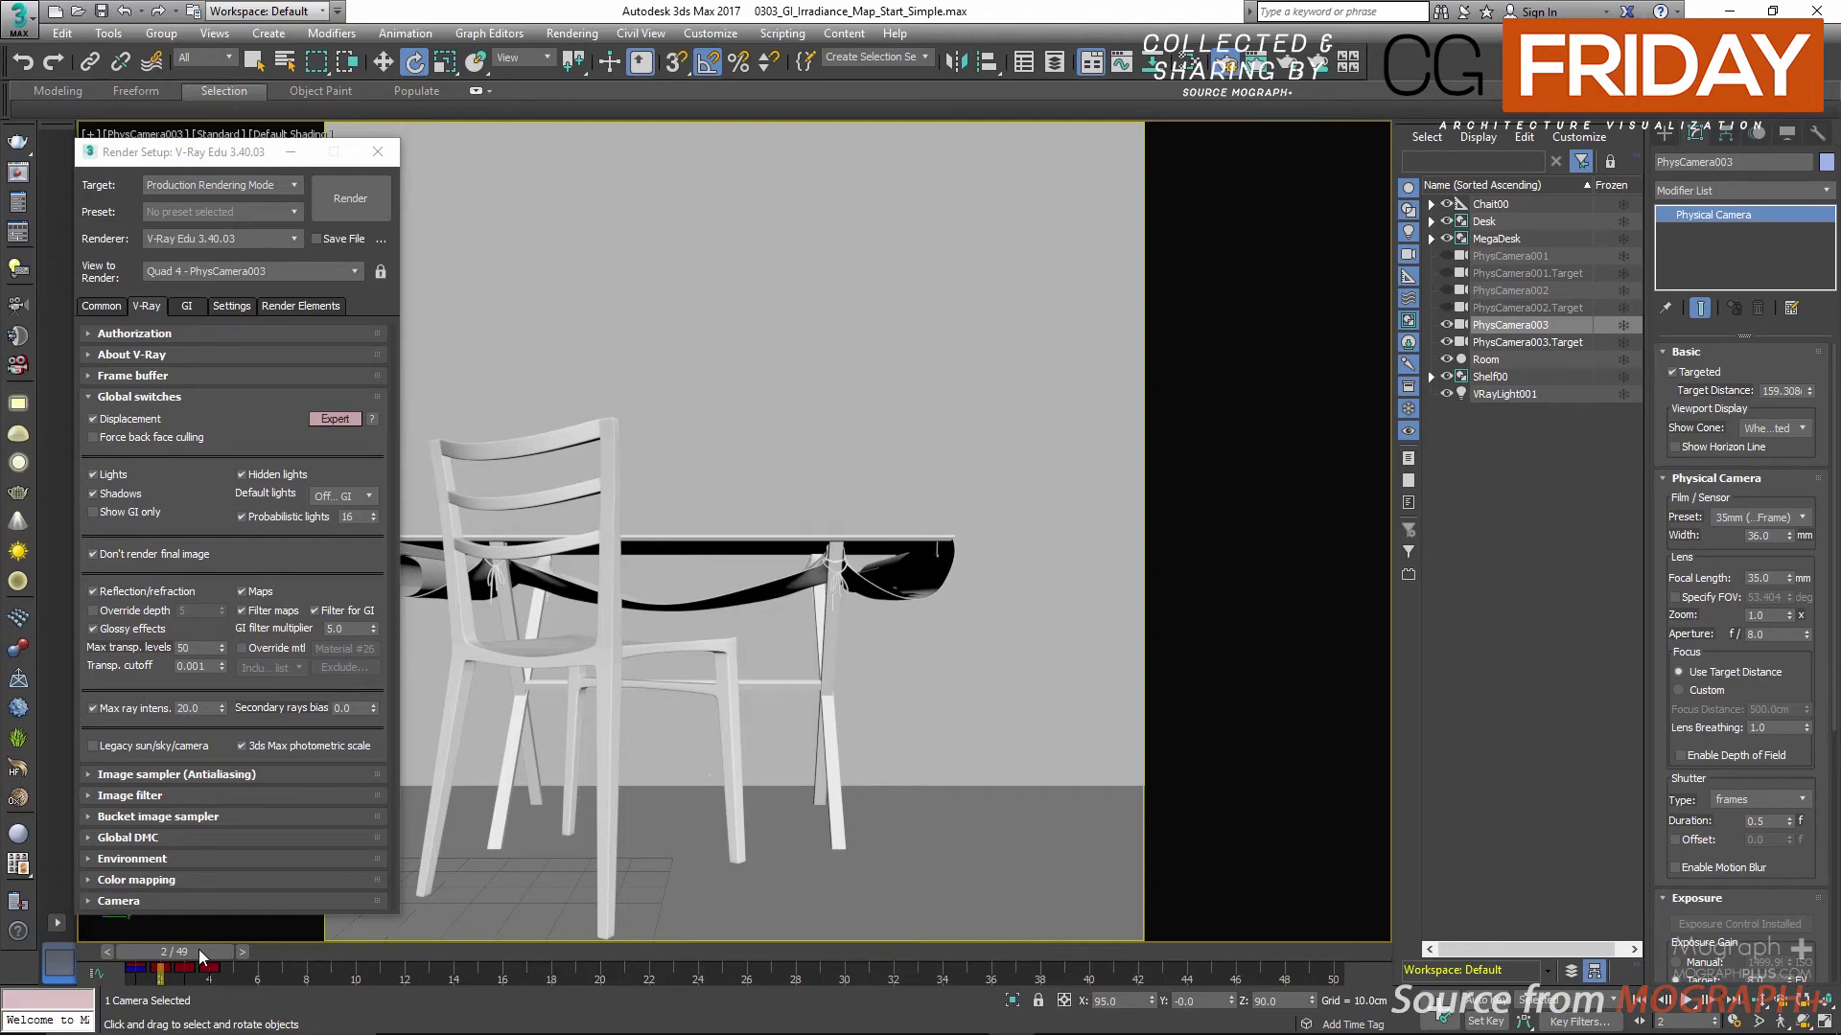
drag(188, 951, 228, 951)
key(e)
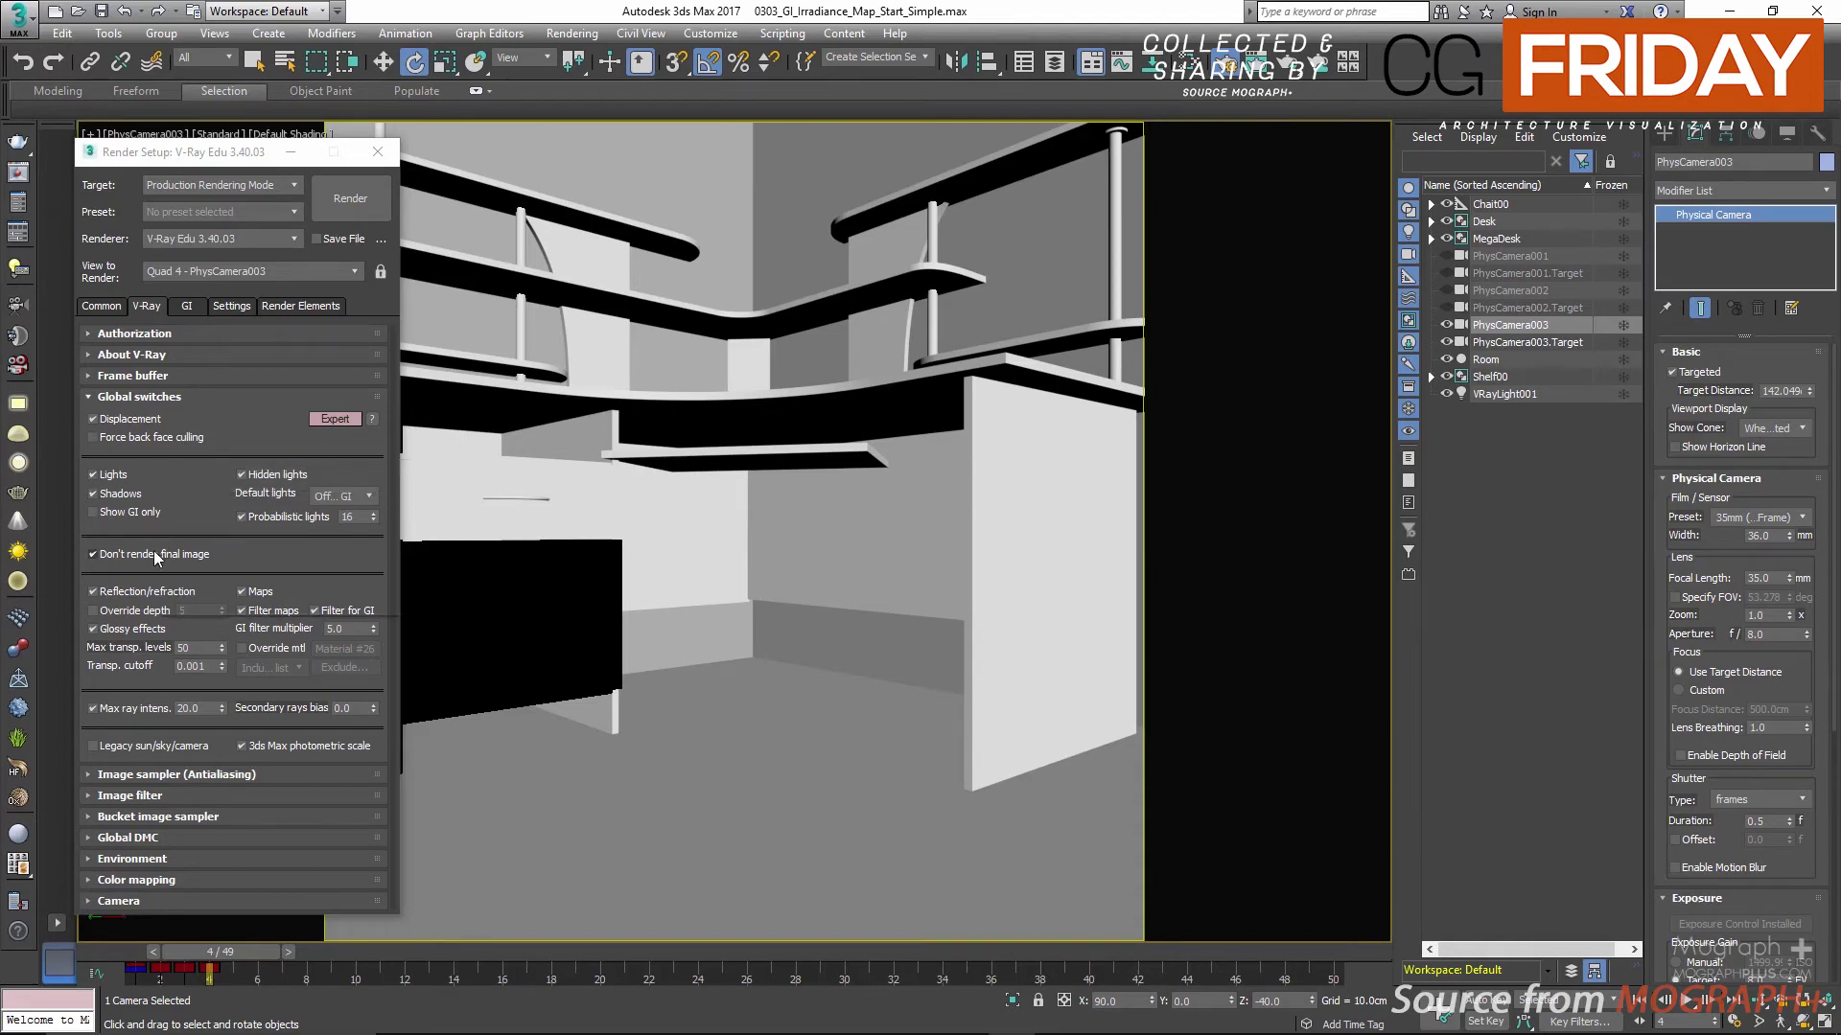
Step: Review the irradiance map modes, including the Animation ones, and return the timeline to frame 1
click(183, 307)
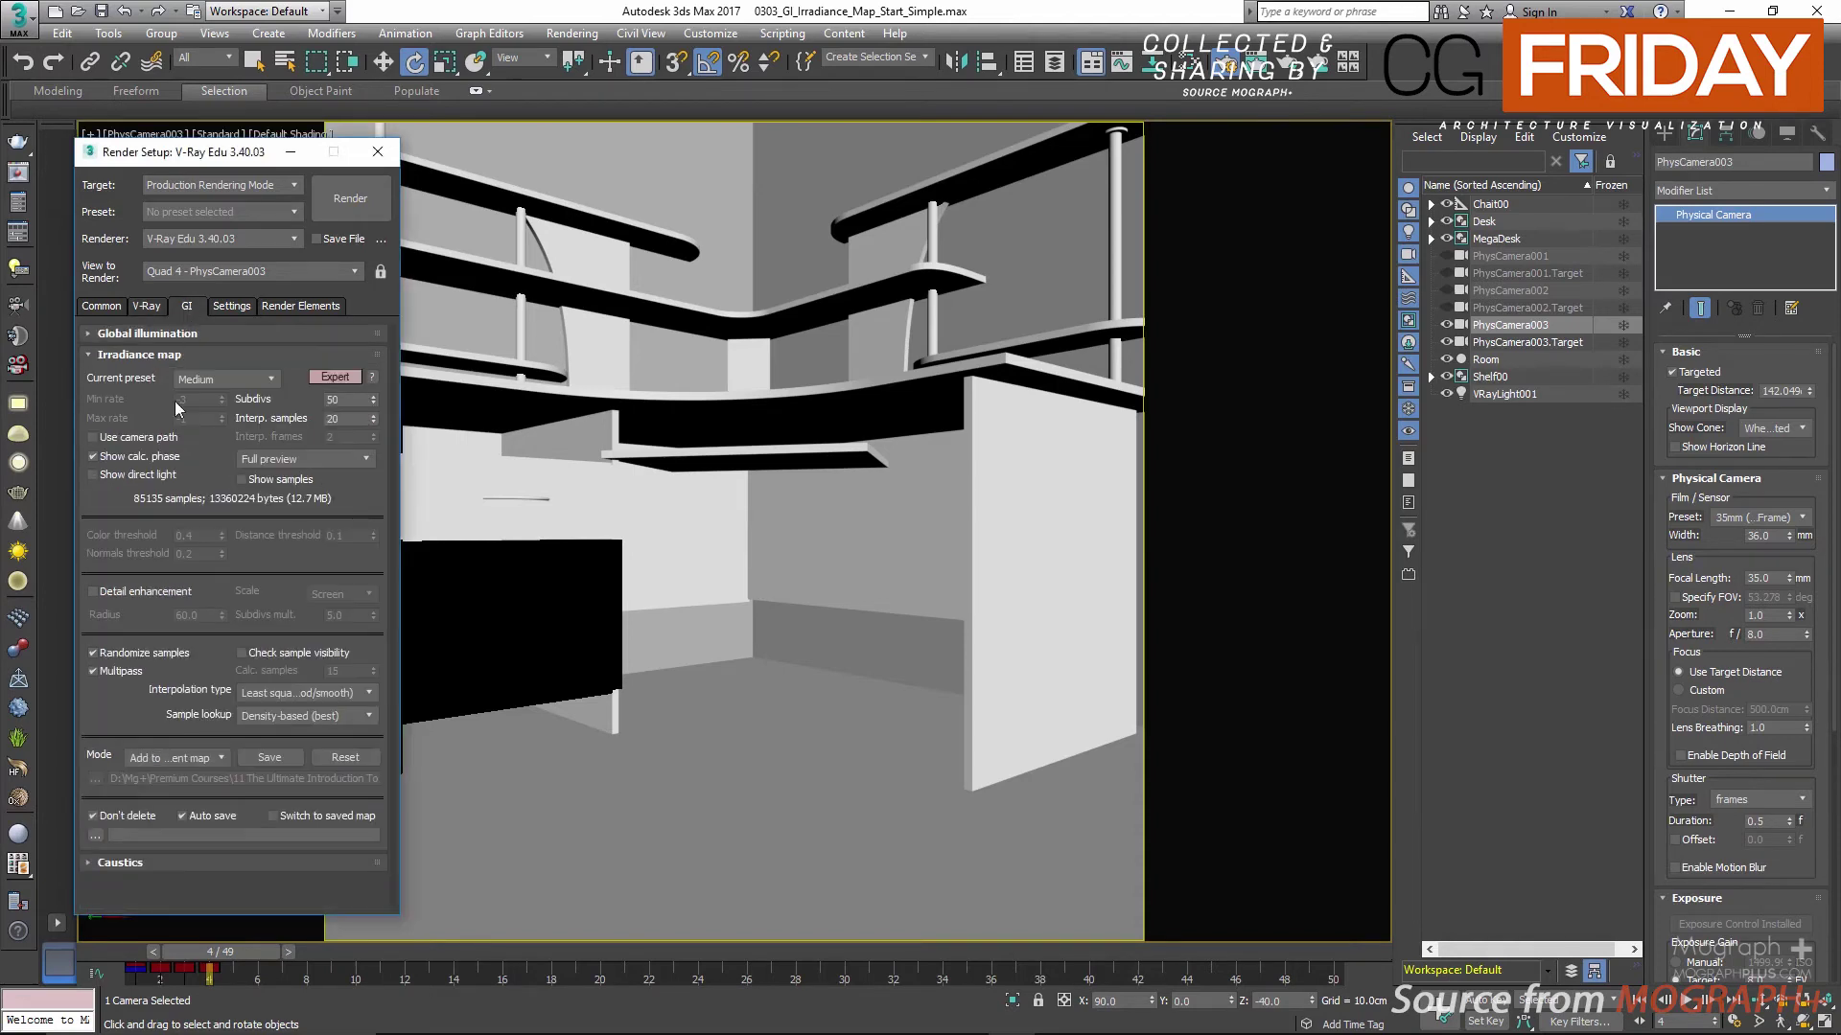
click(153, 754)
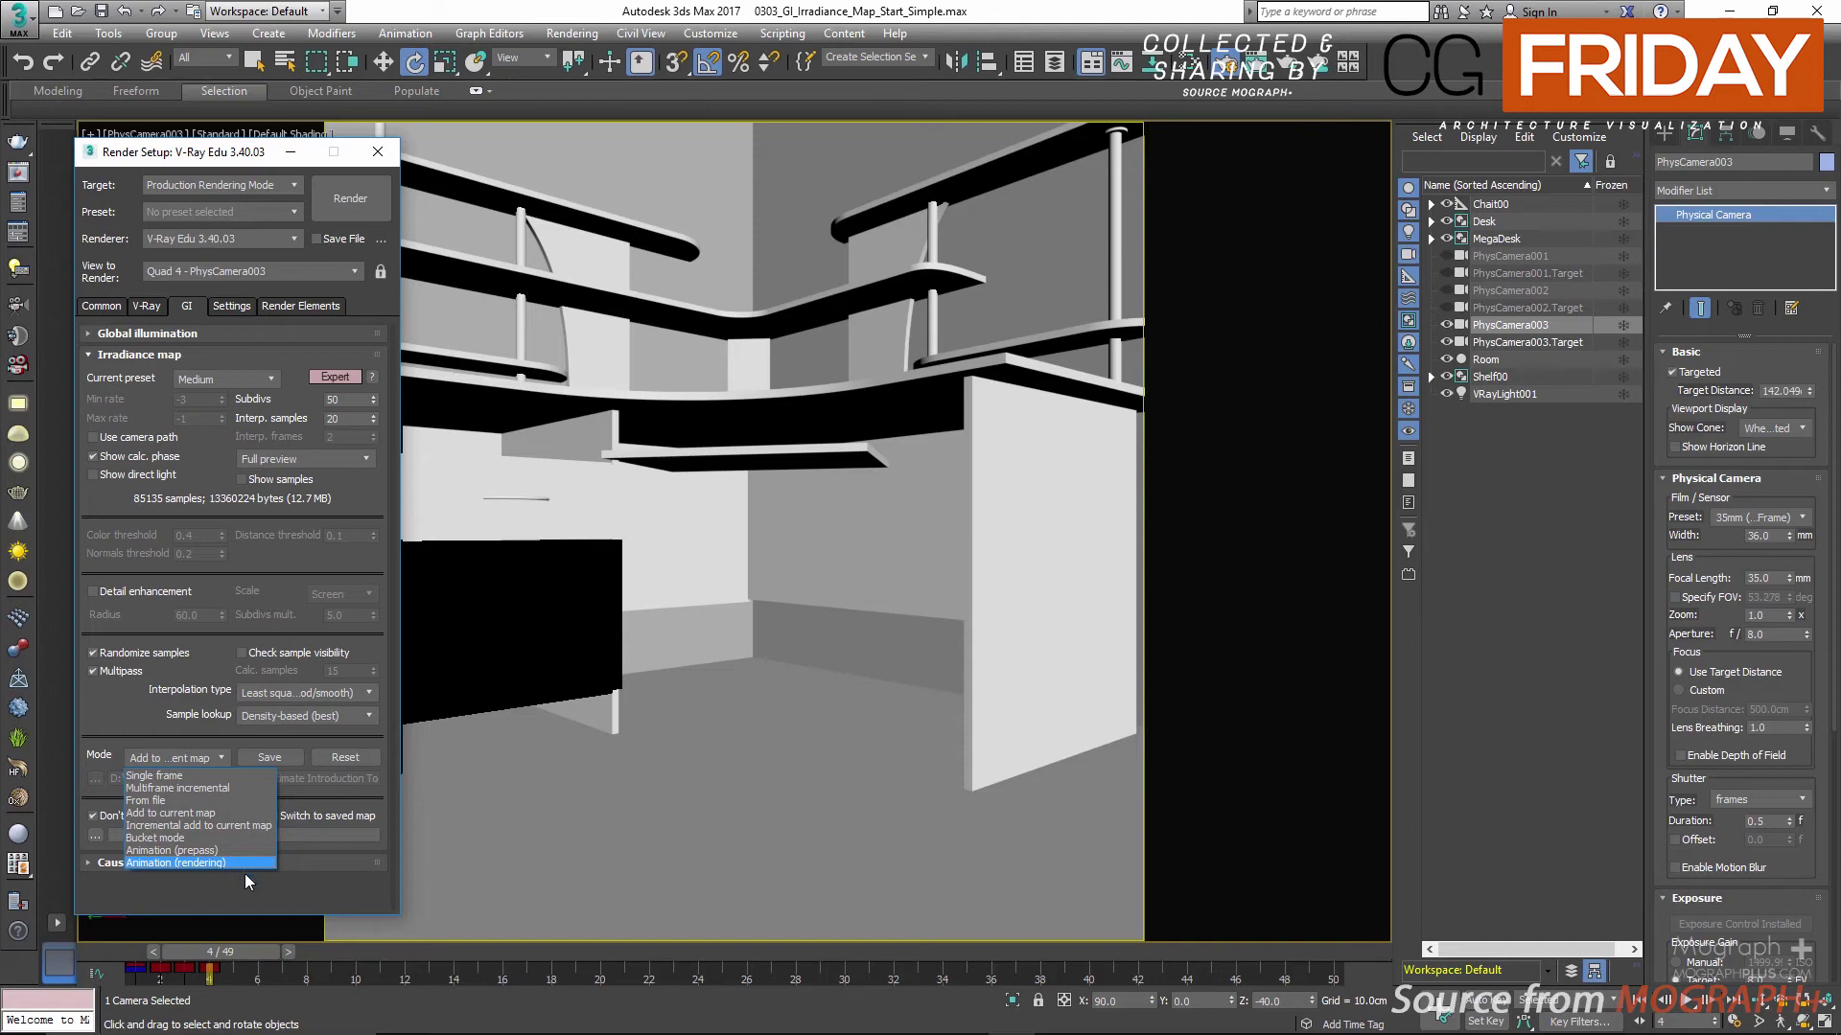
click(201, 951)
drag(199, 951, 107, 947)
key(e)
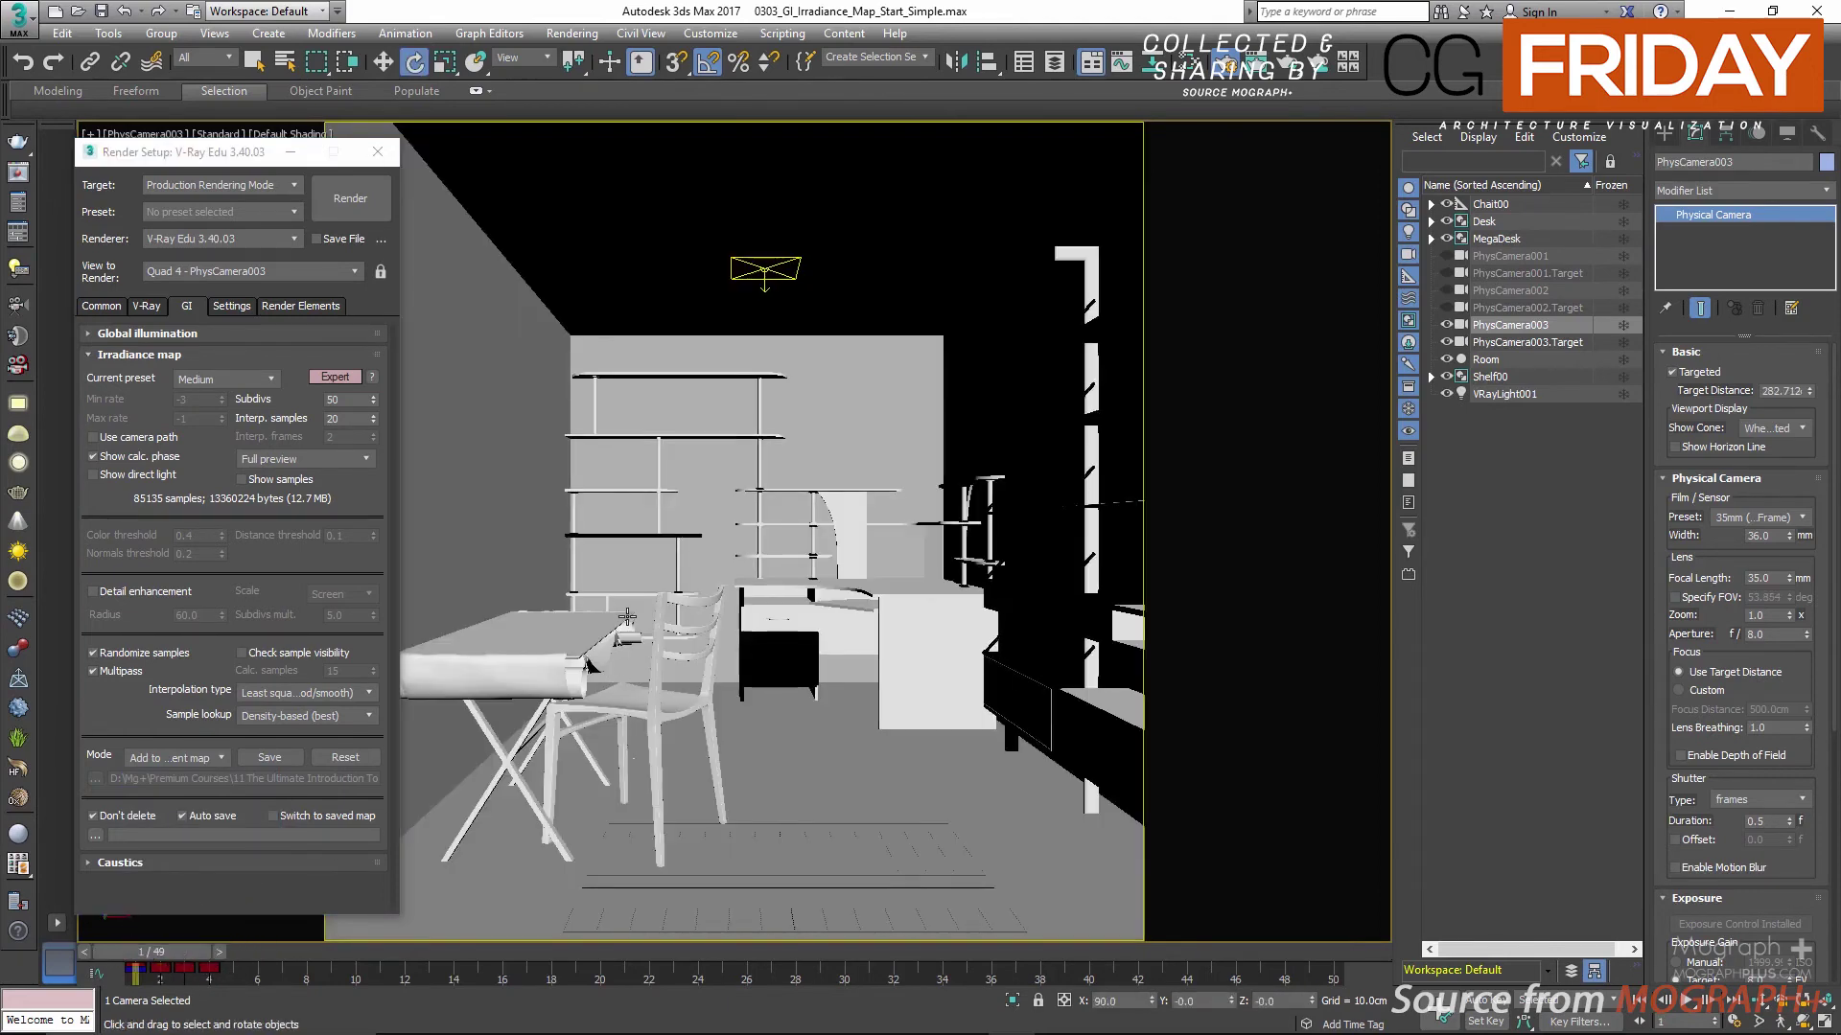
Step: Set the irradiance map mode to Animation (prepass) and dismiss the auto-save file selection without choosing a file
click(182, 757)
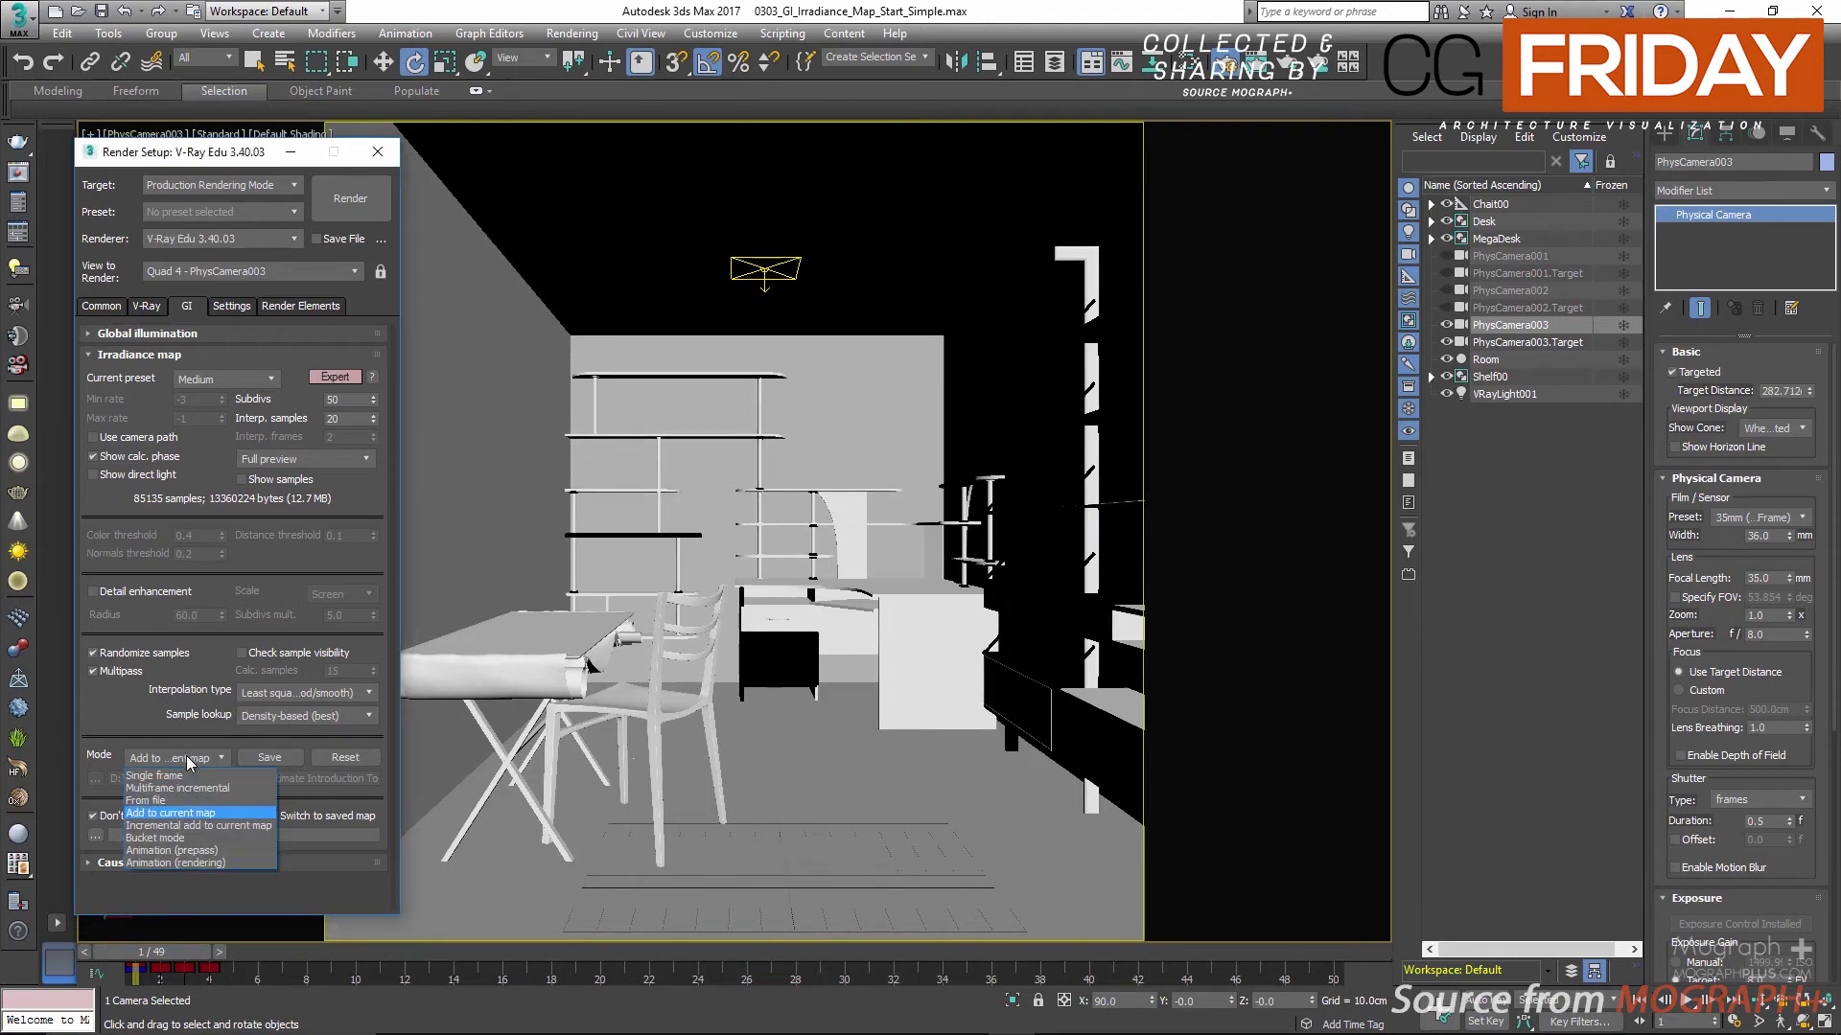
click(206, 851)
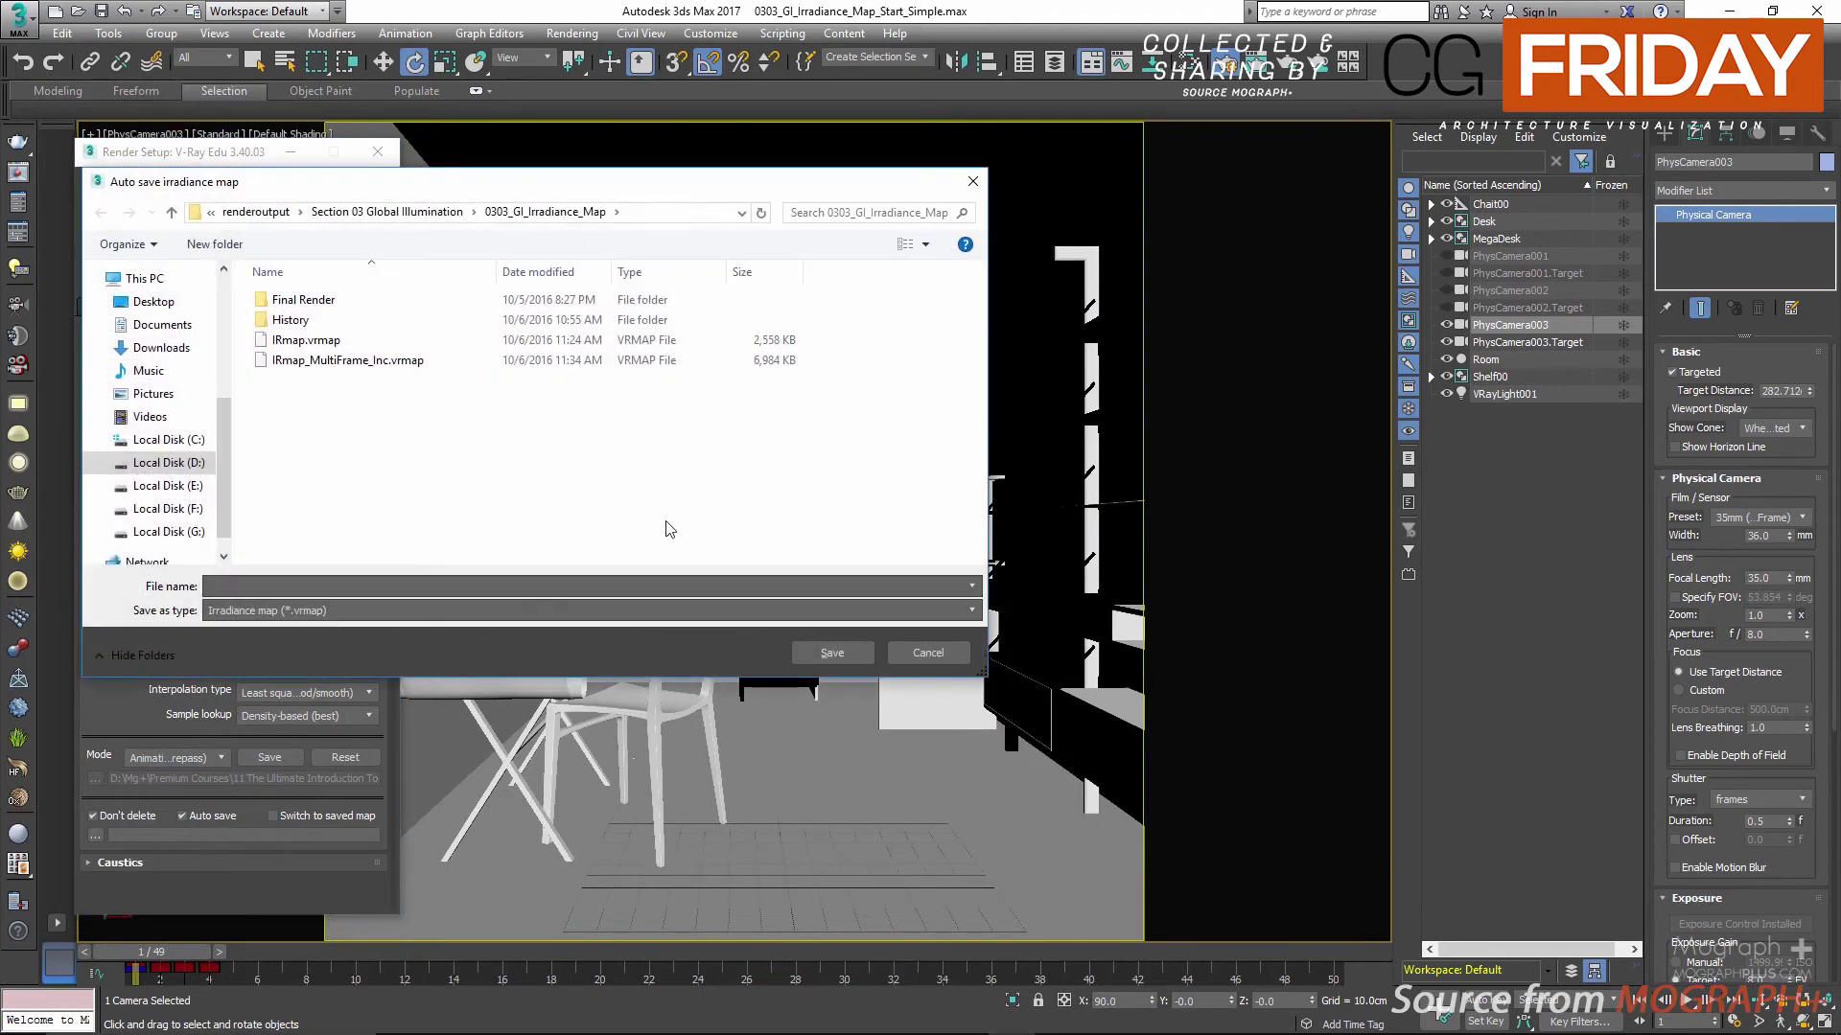
drag(618, 182, 926, 175)
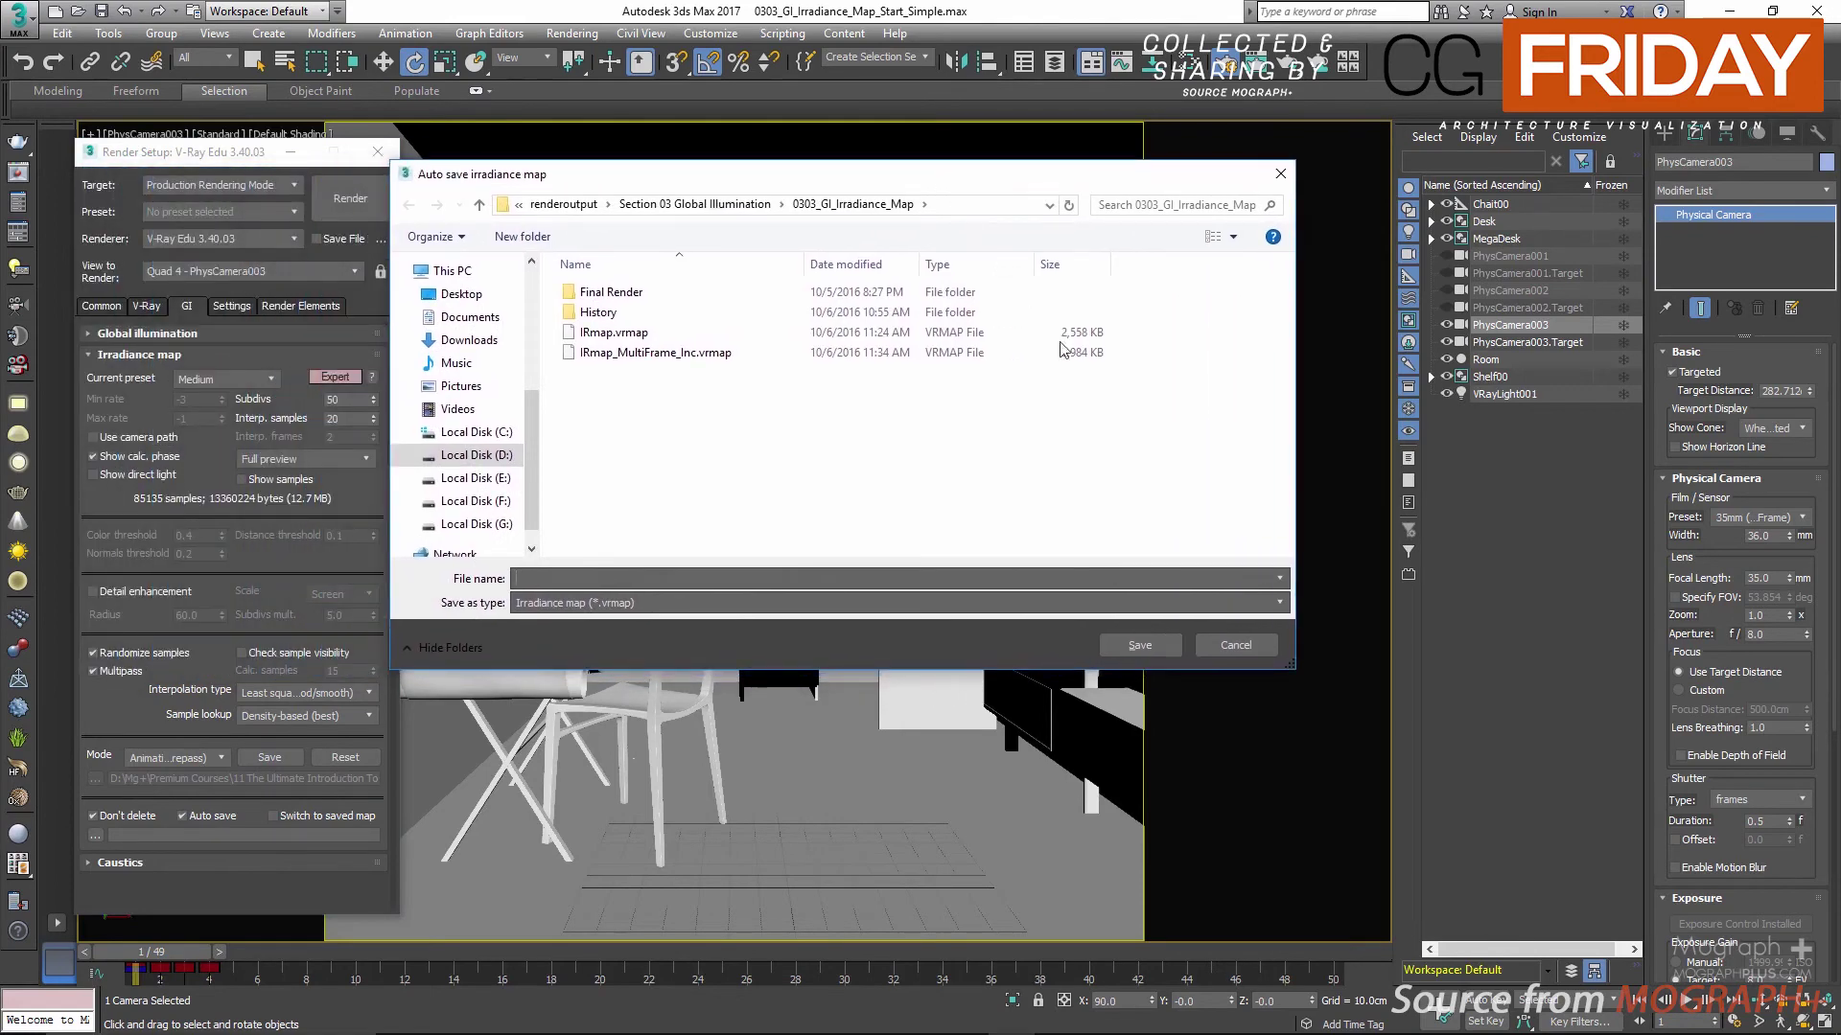
click(1210, 641)
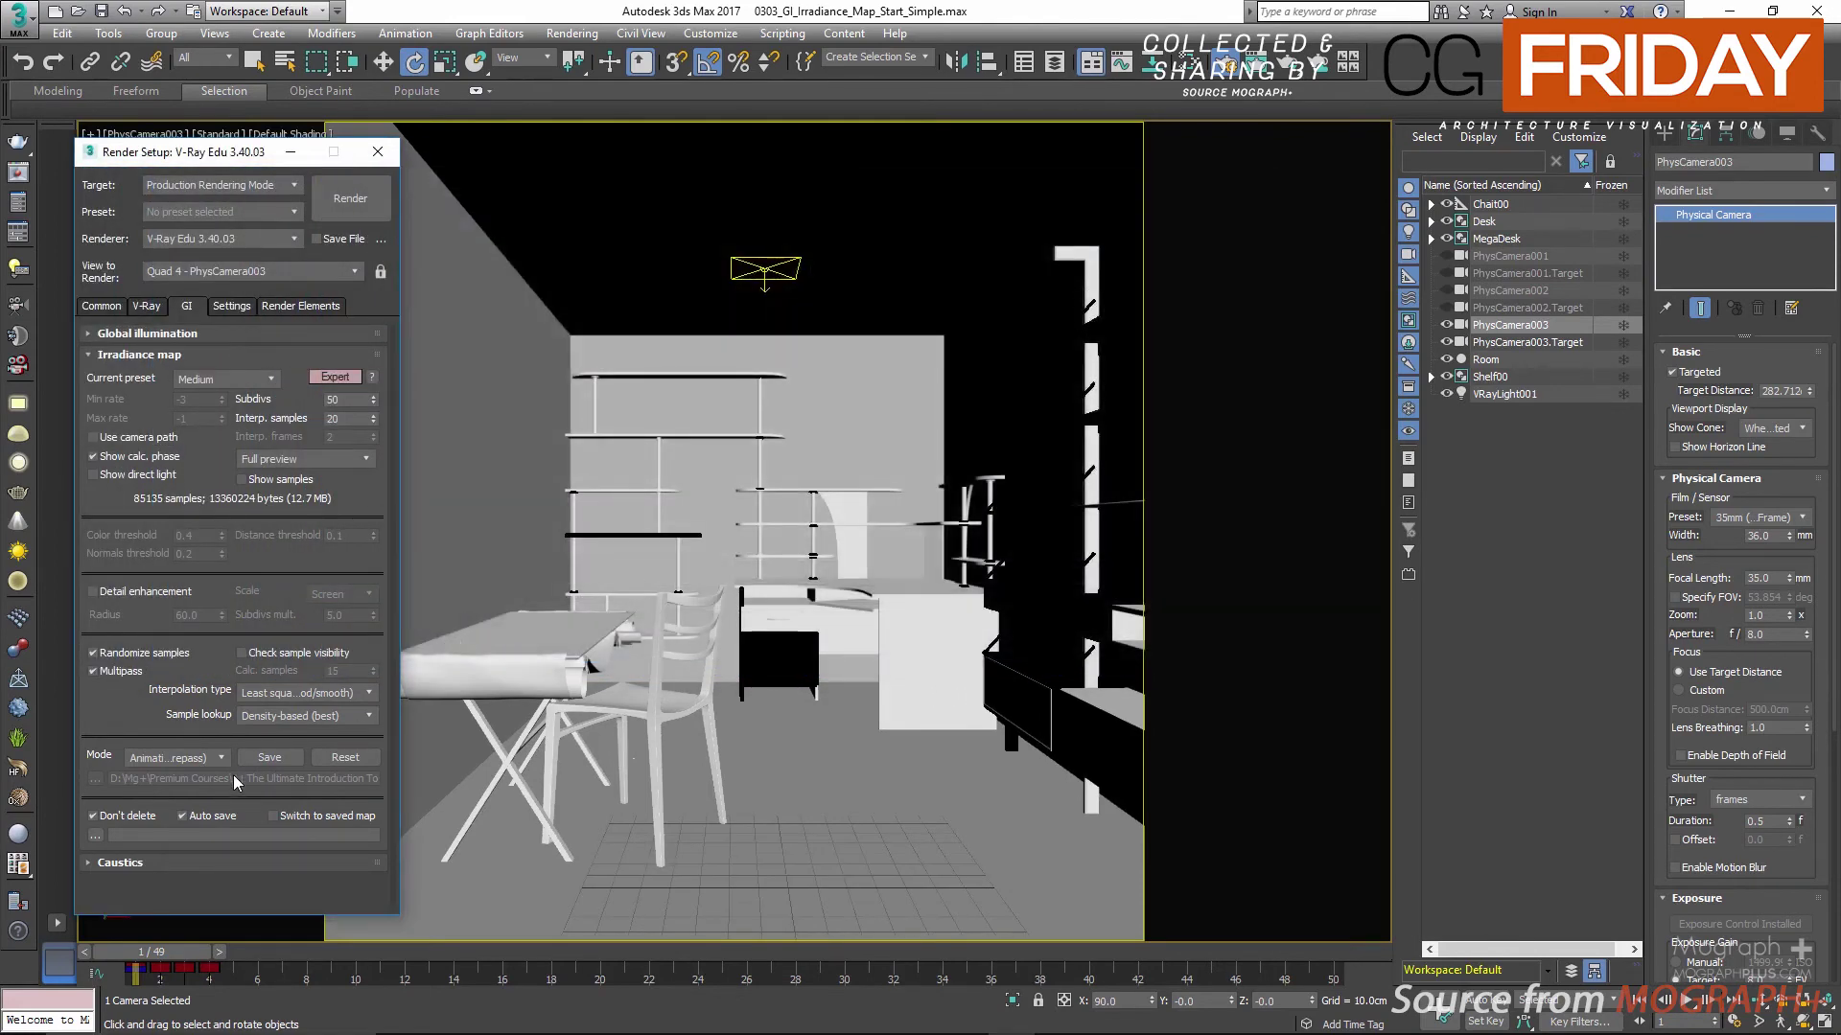
Step: Reselect Animation (prepass) mode and check its auto-save file location, cancelling without choosing a file
click(210, 757)
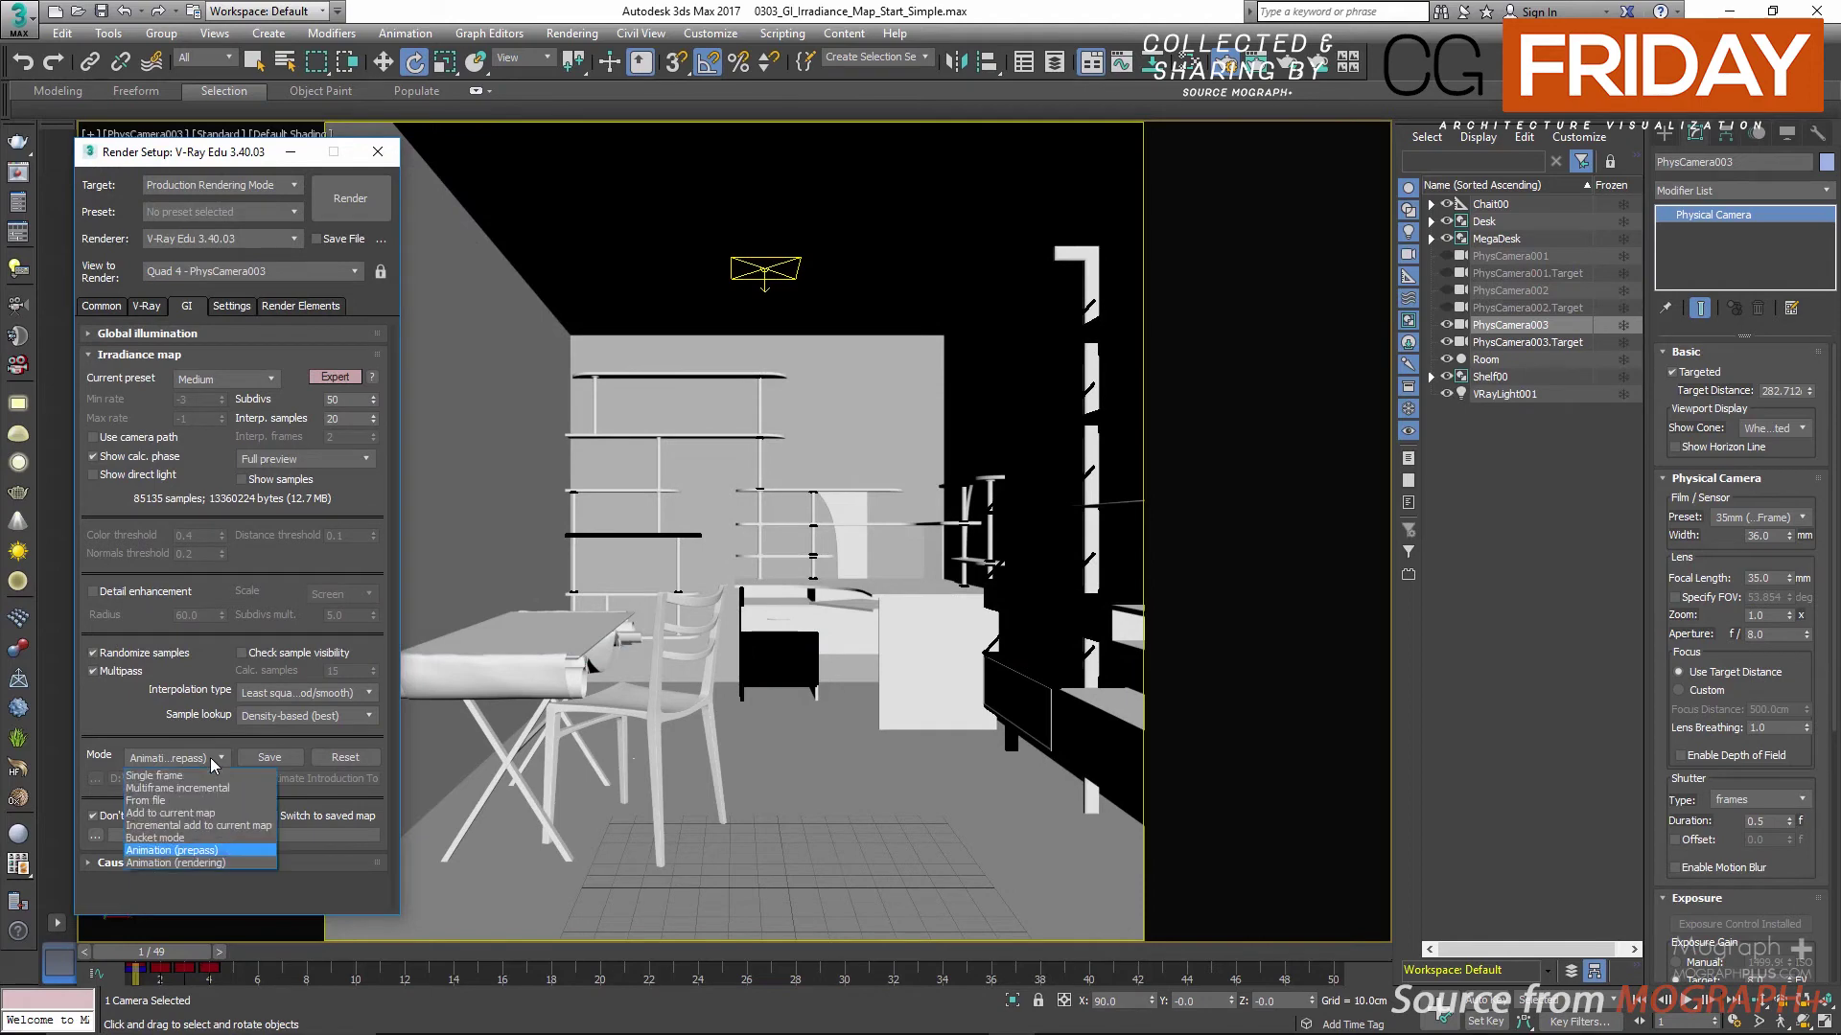
click(215, 850)
click(95, 835)
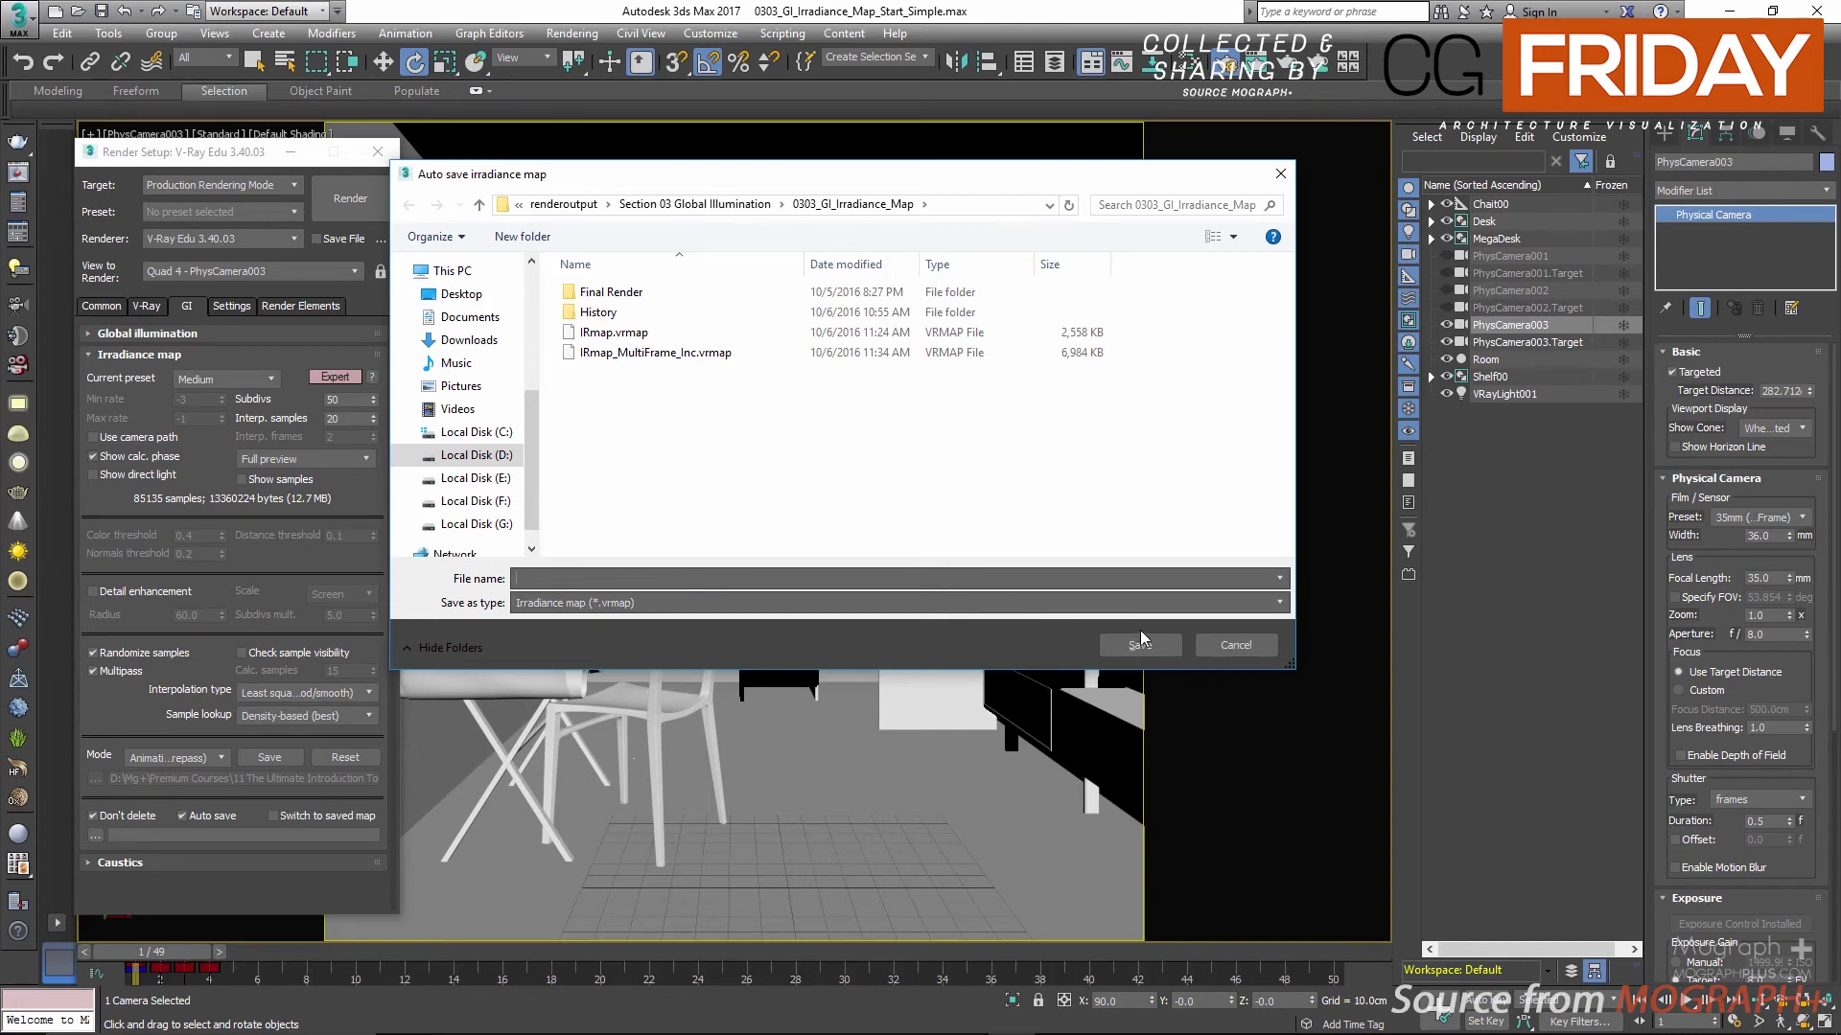
click(1229, 648)
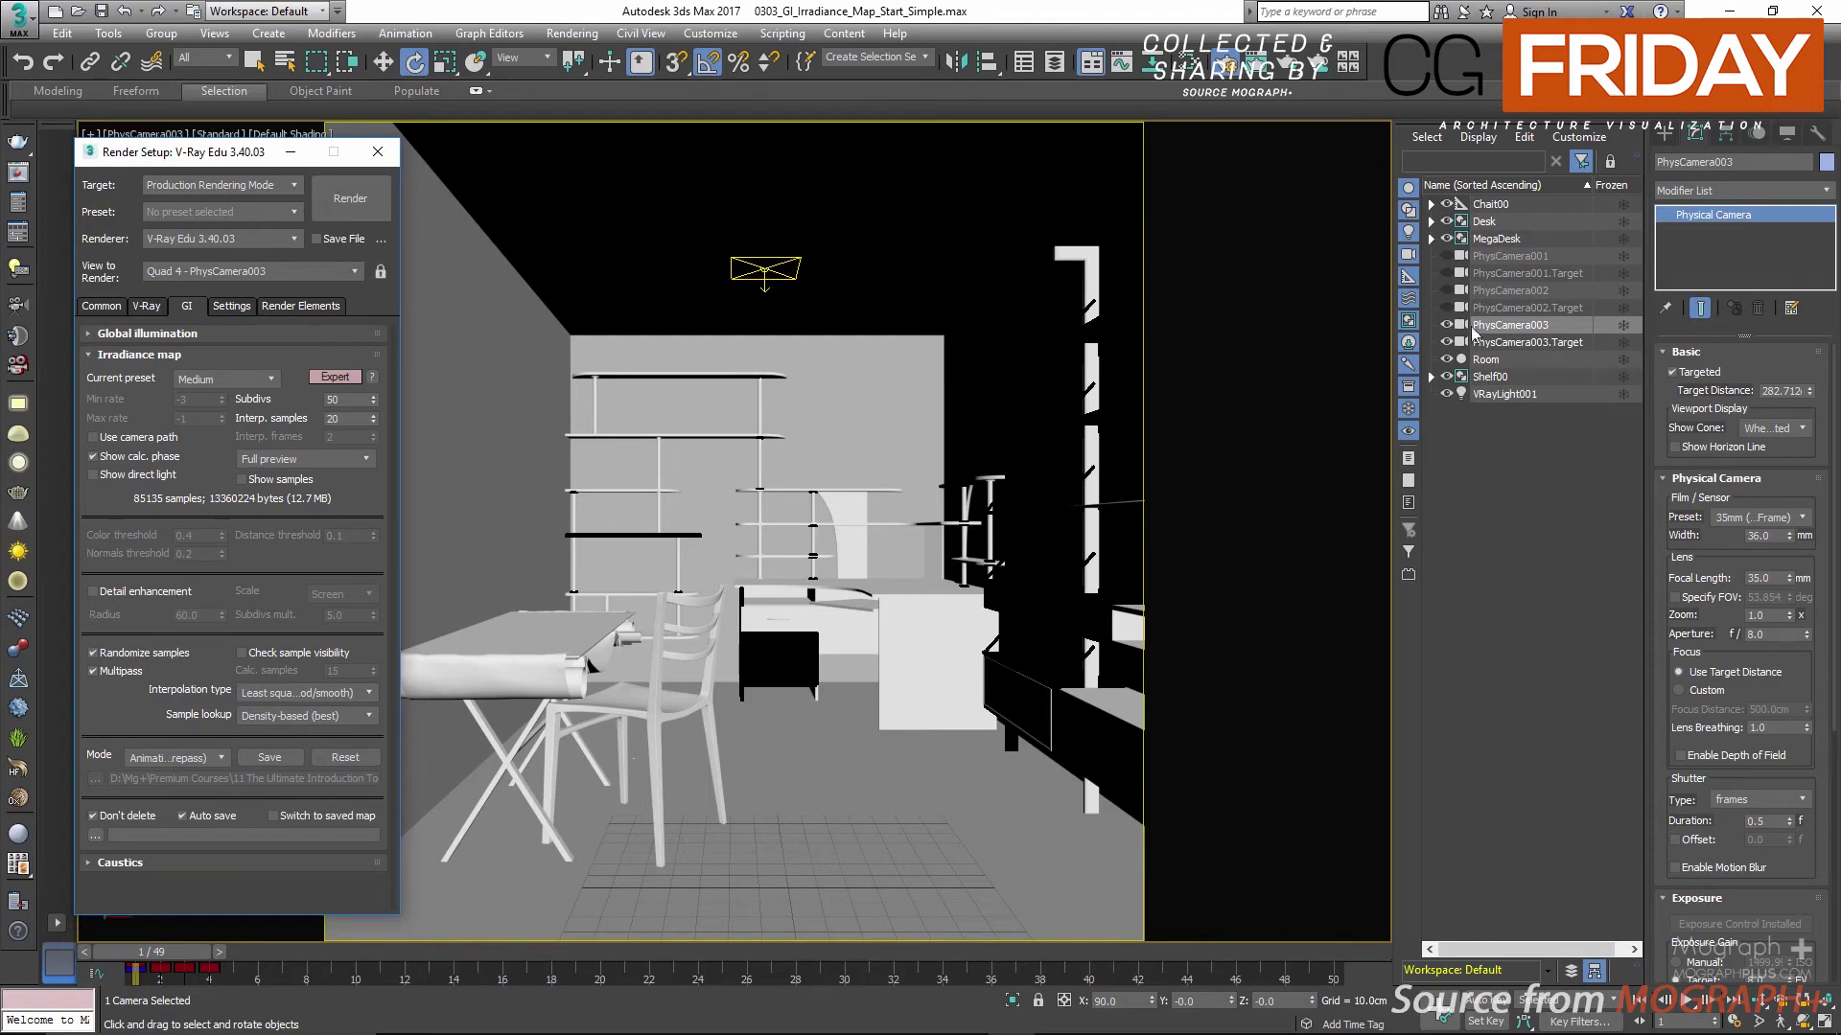
Step: Select PhysCamera001, set the irradiance map mode to Animation (rendering), and dismiss the map file selection without choosing a file
click(1504, 261)
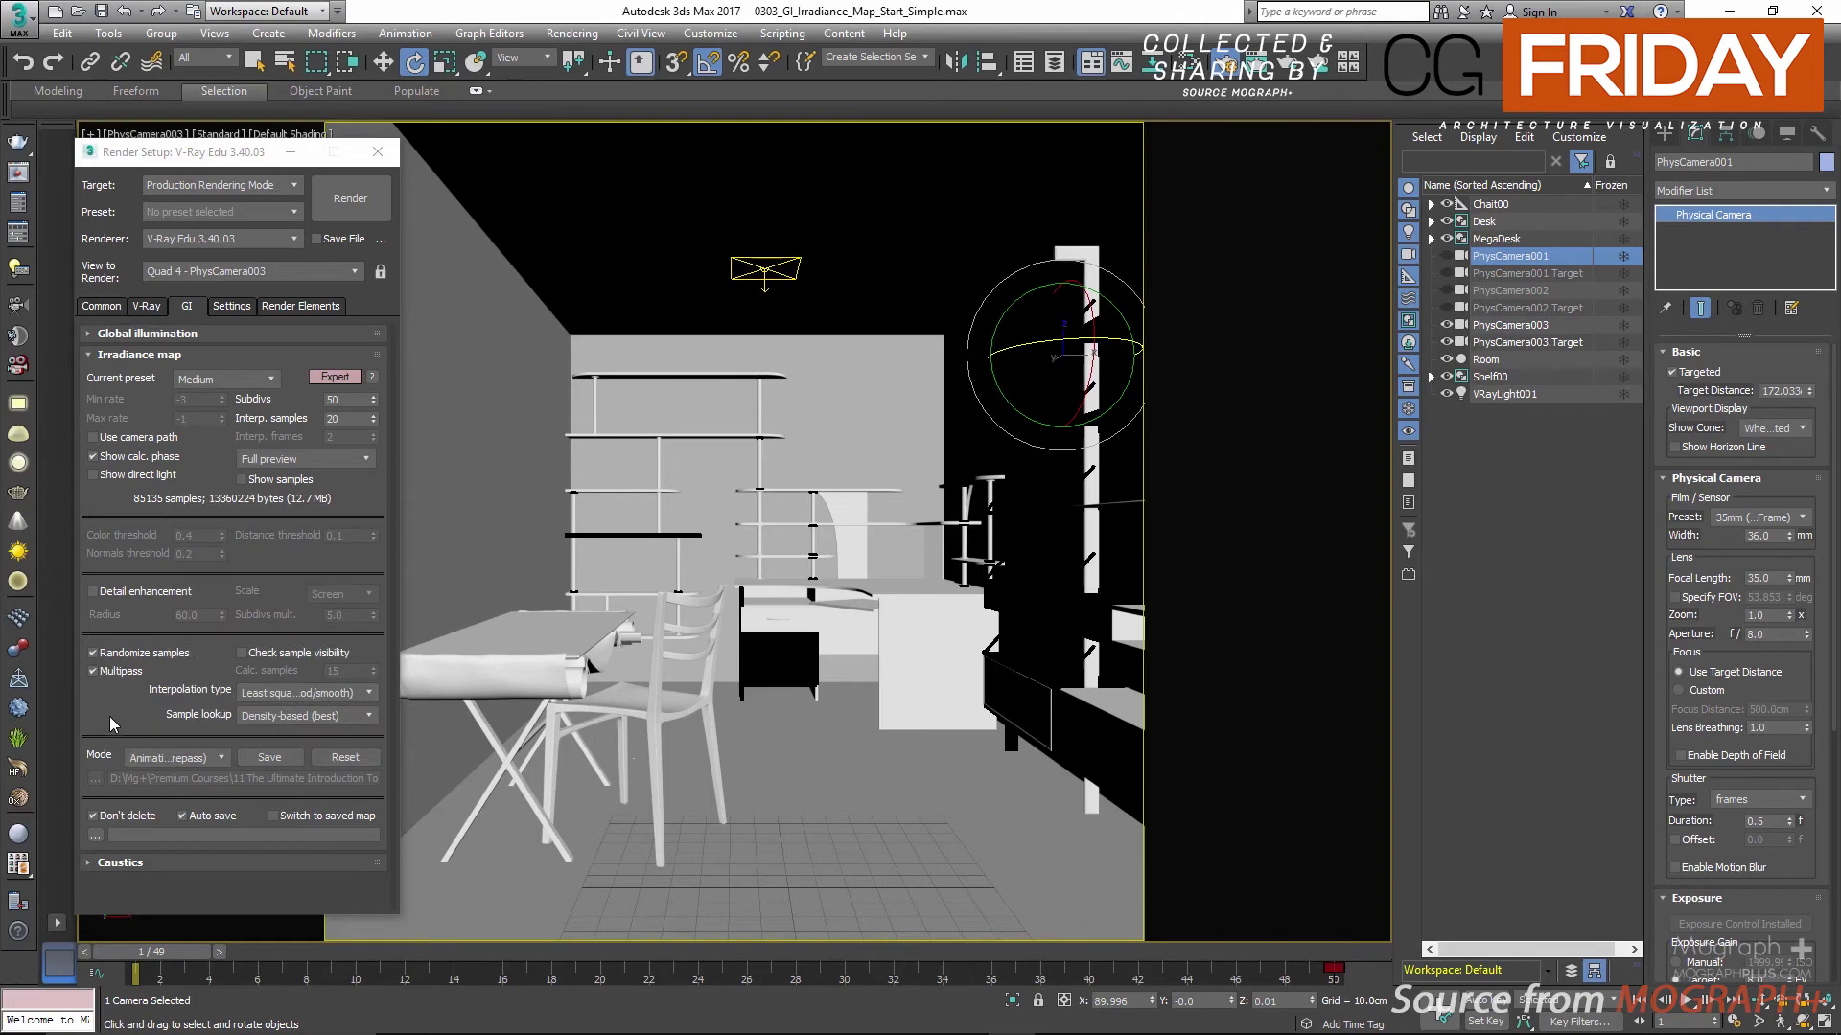
click(156, 761)
click(177, 860)
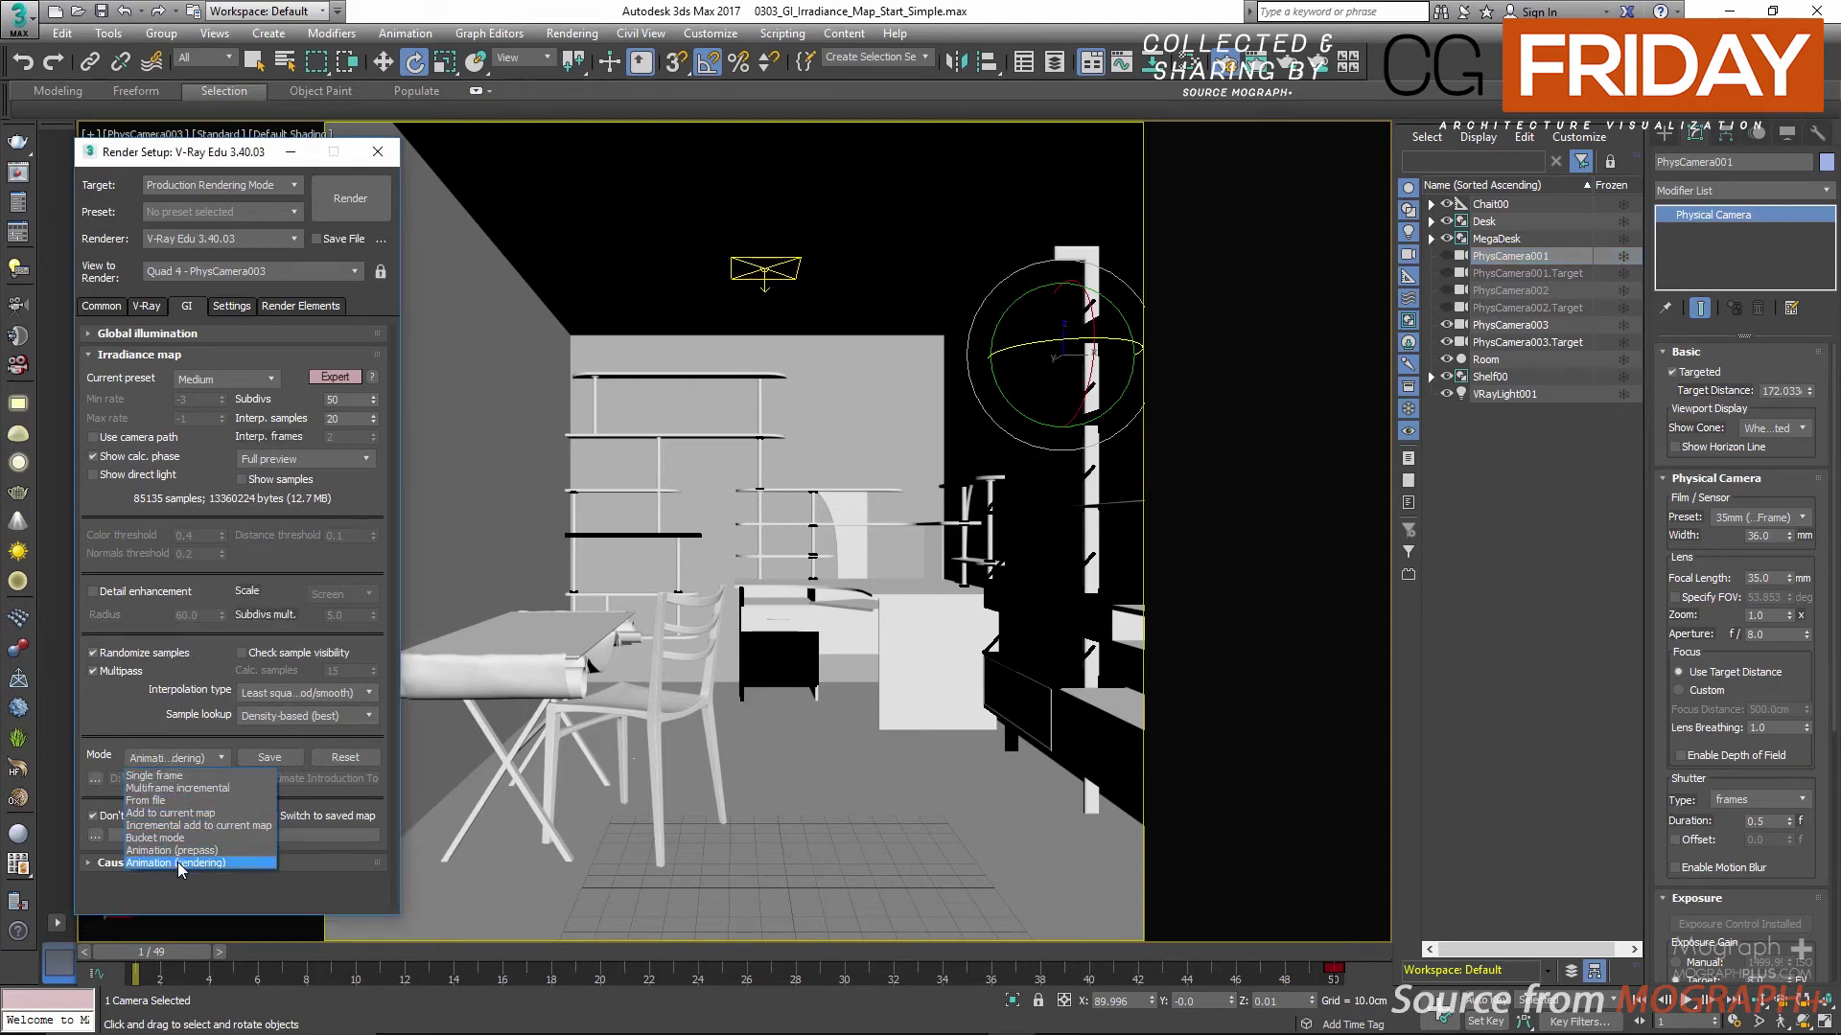
click(96, 780)
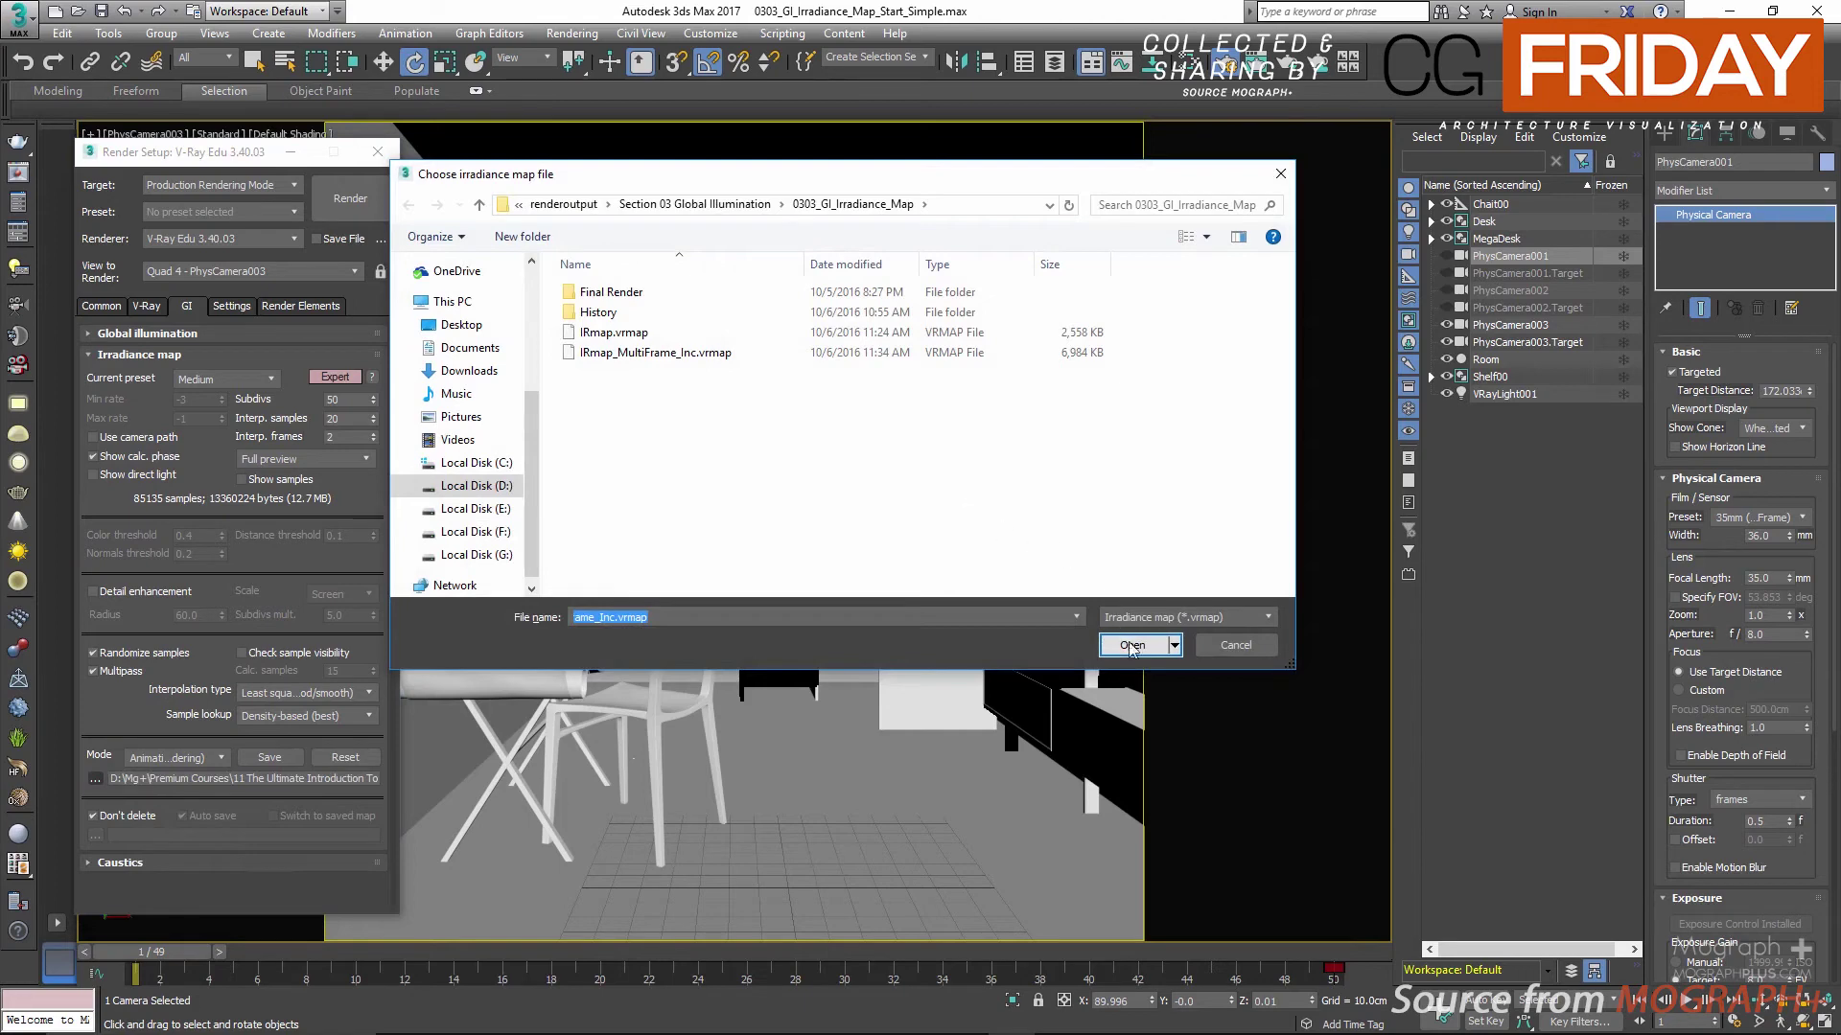
click(1236, 646)
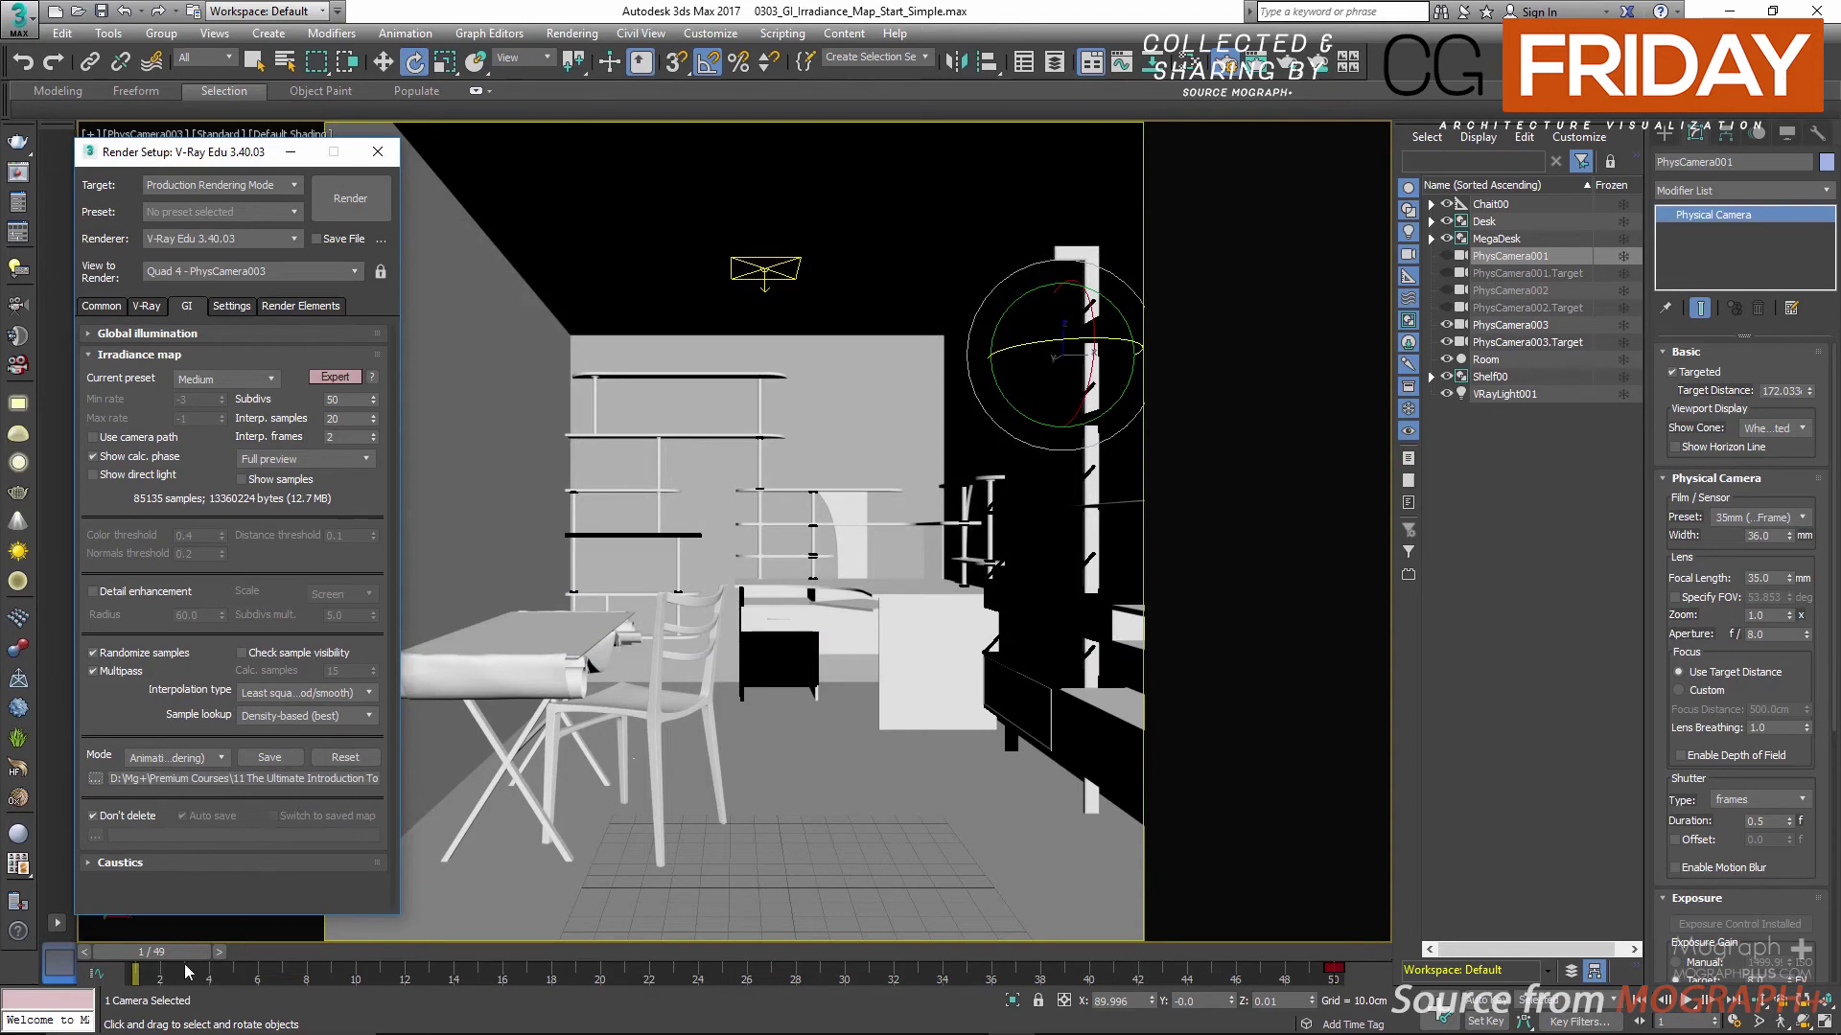
Step: Switch the active viewport to the PhysCamera001 view
mouse_move(178, 959)
mouse_down()
mouse_move(324, 966)
mouse_move(189, 967)
mouse_up()
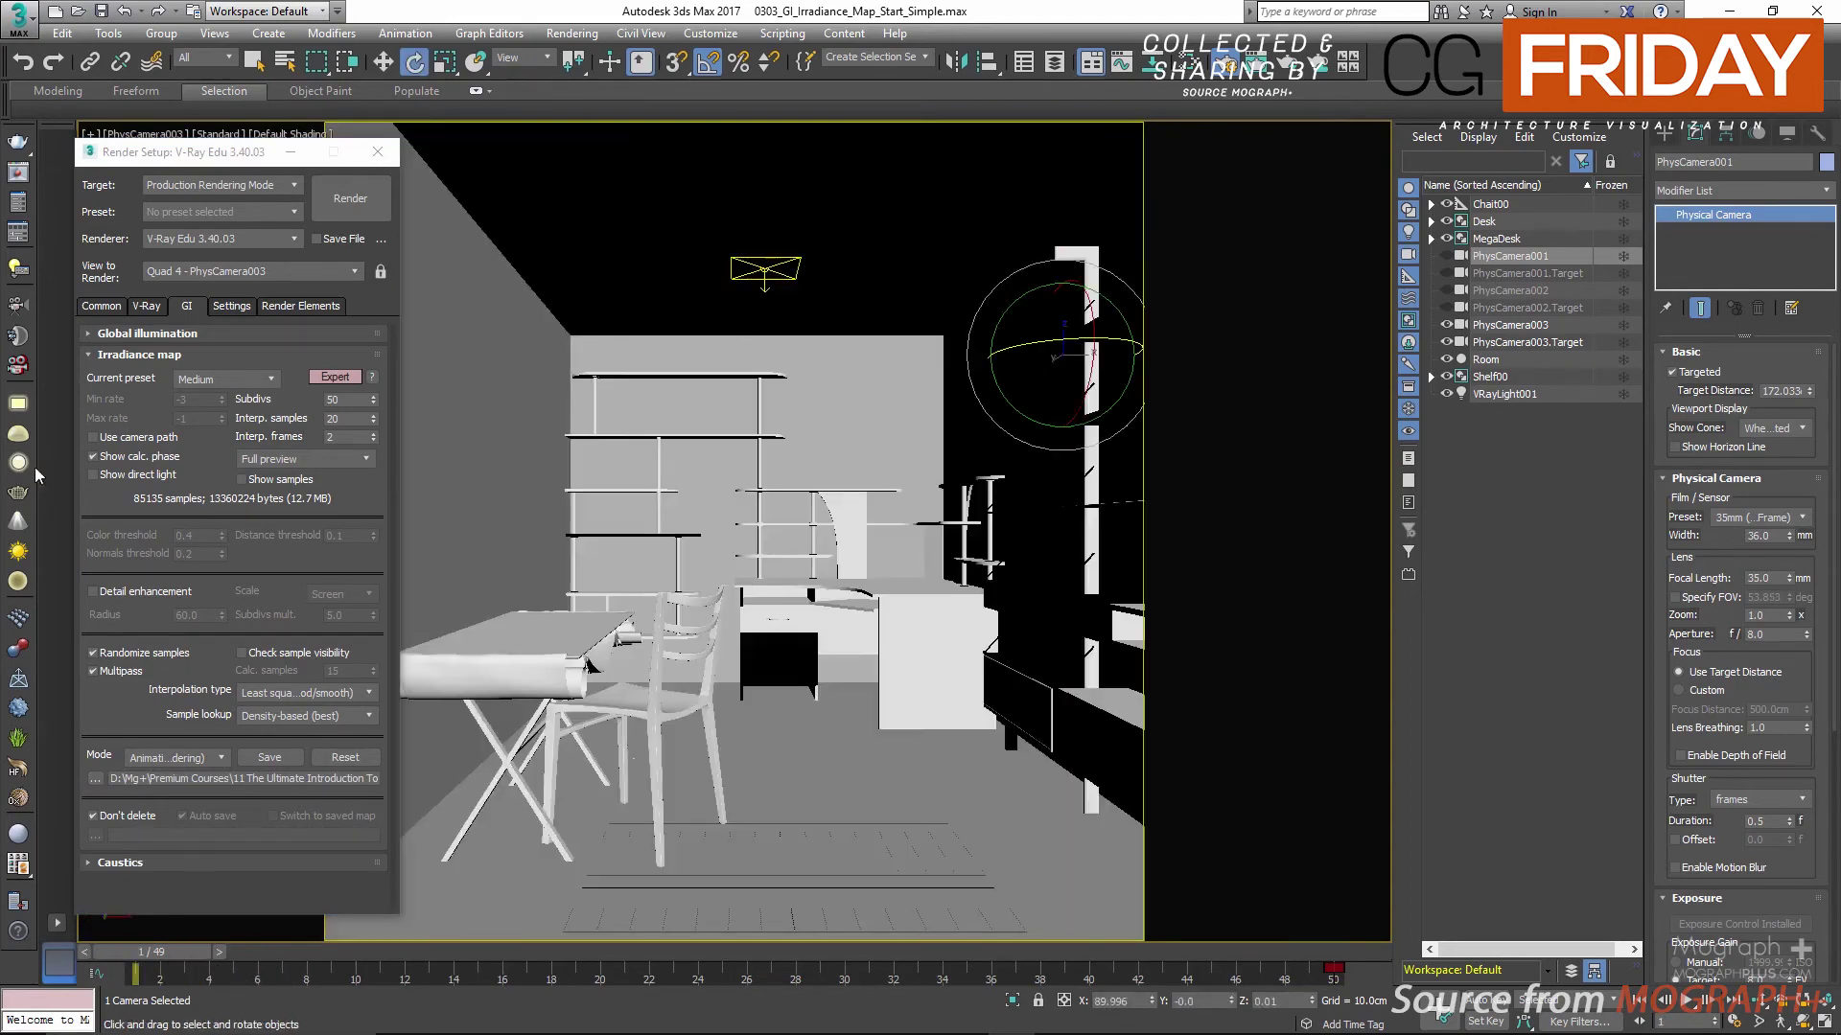
click(119, 134)
mouse_move(351, 159)
click(490, 154)
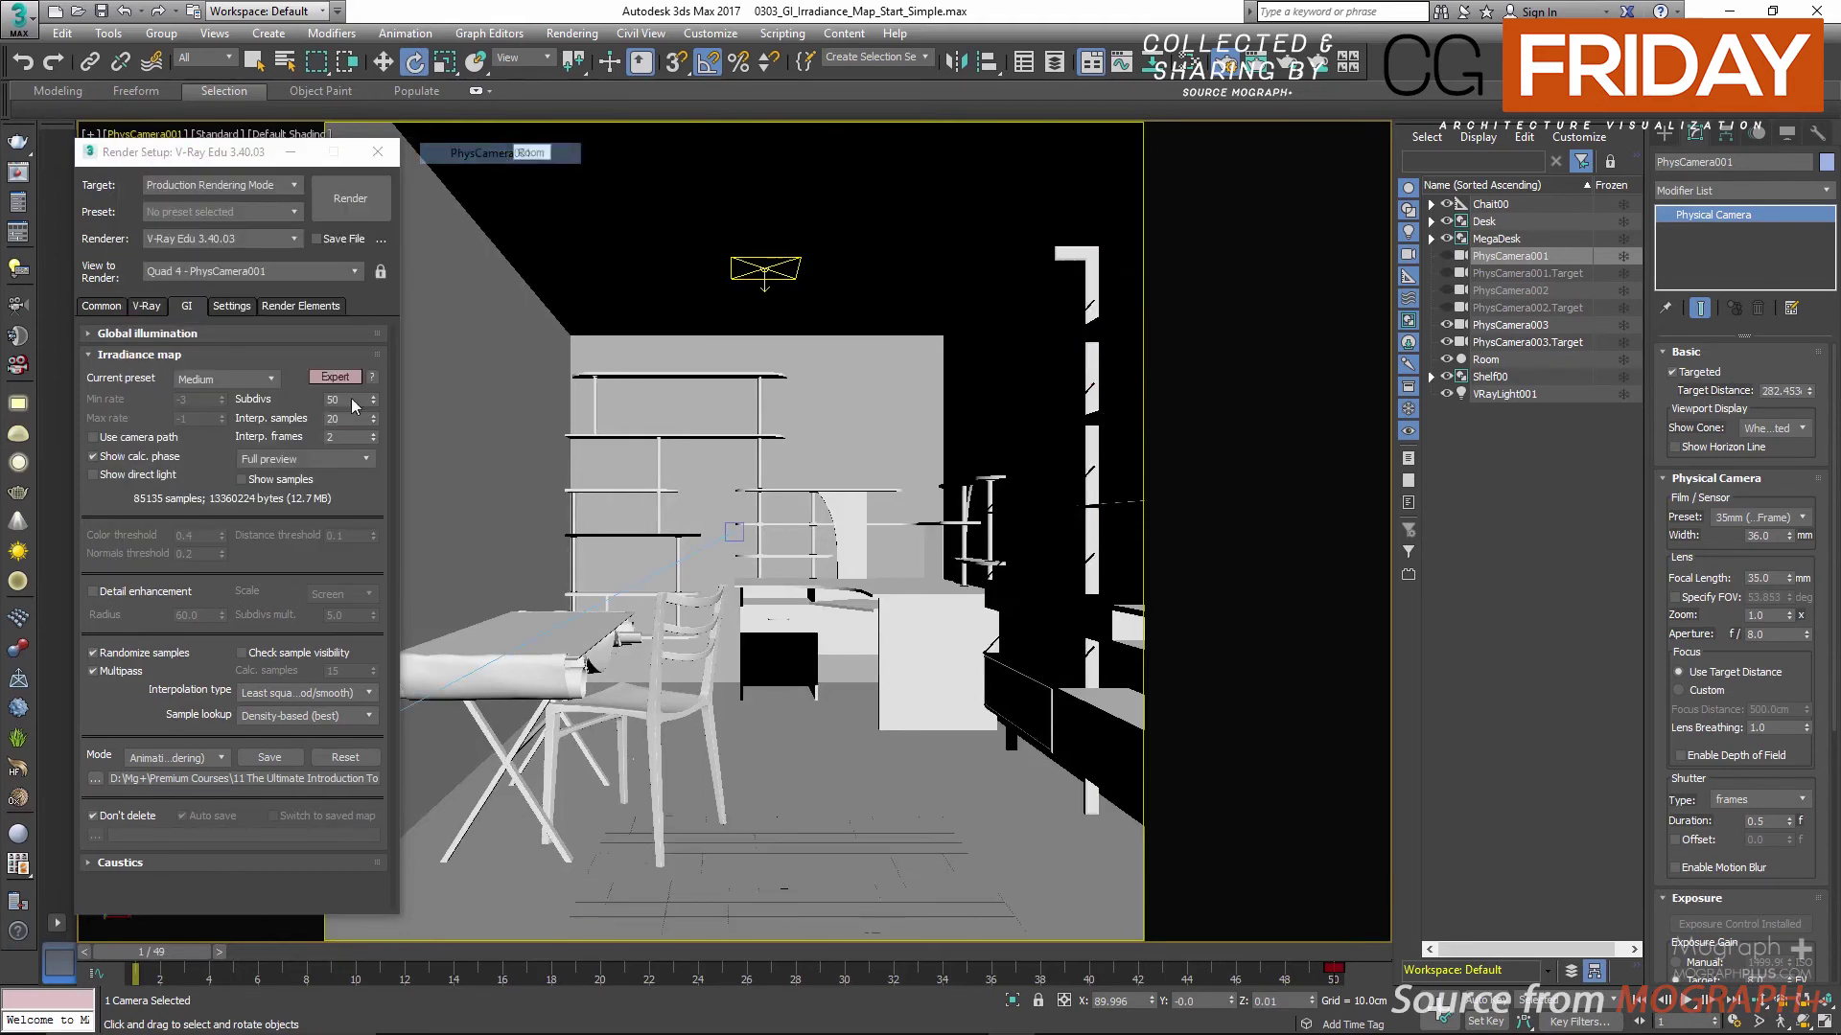
drag(139, 970, 125, 874)
key(e)
Step: Examine the Interp. frames setting against the PhysCamera001 animation by scrubbing the timeline to frame 23
click(350, 437)
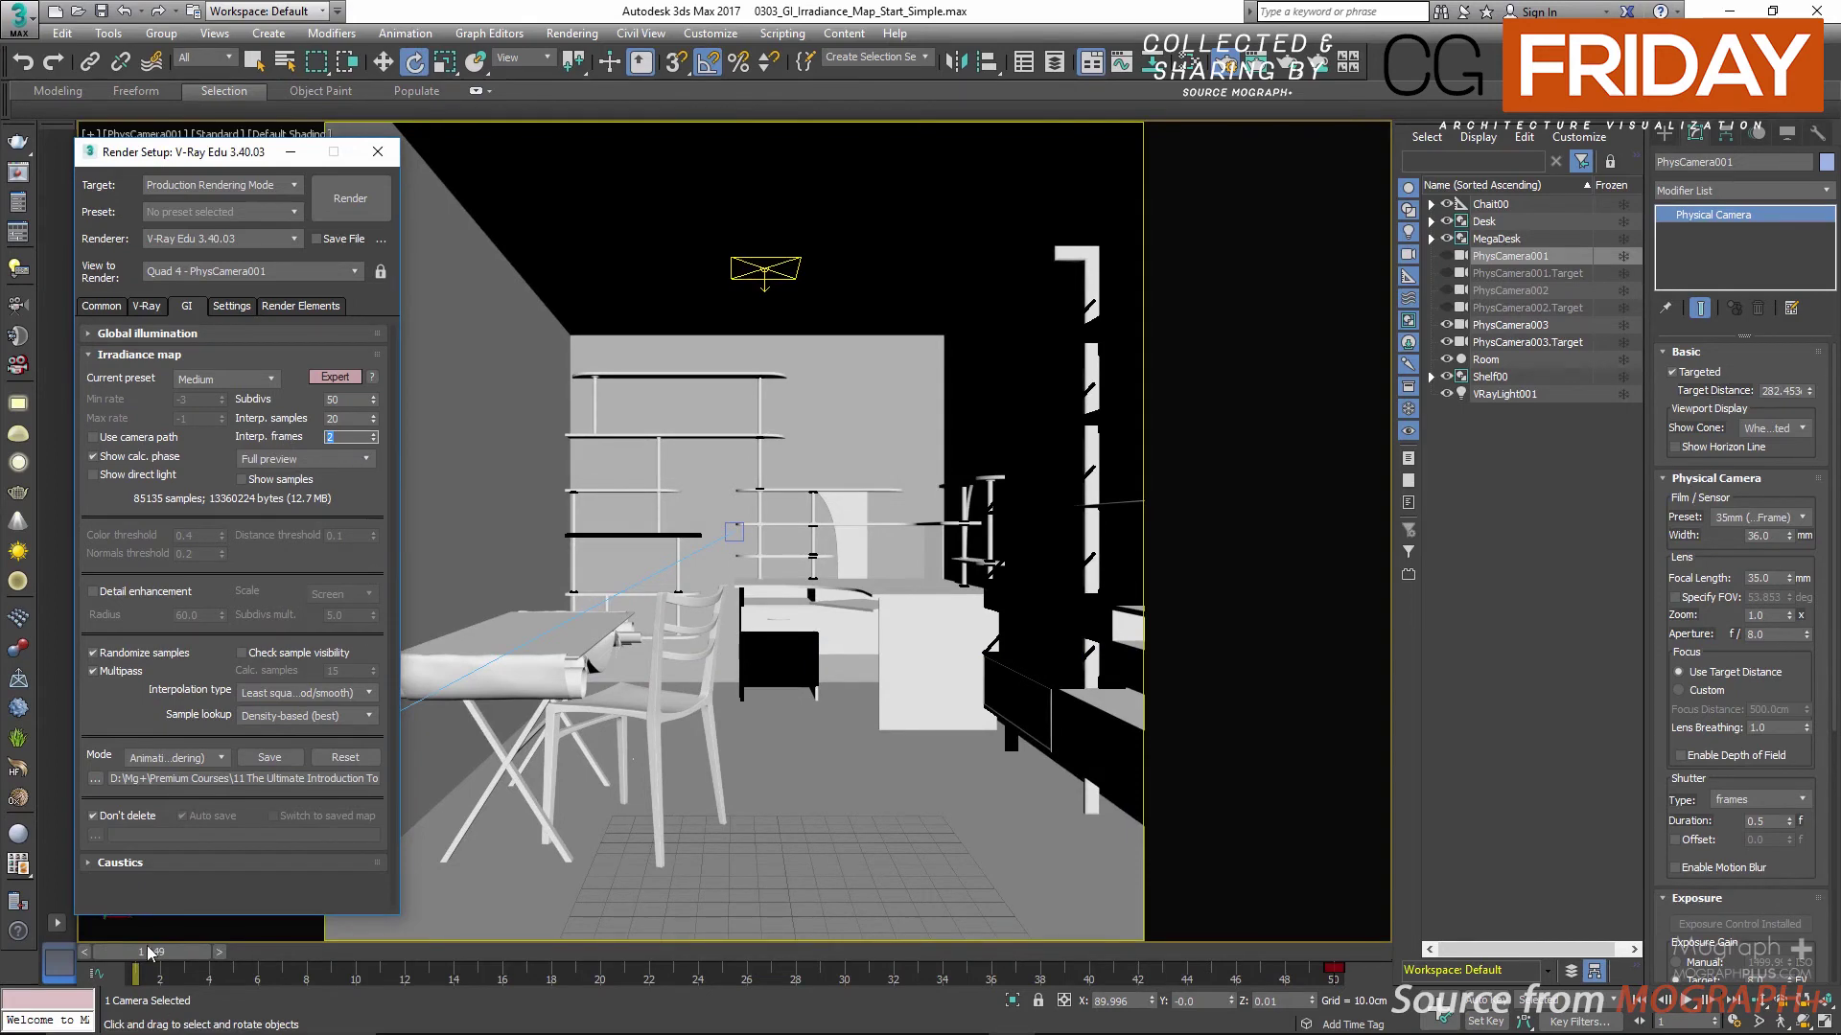
drag(146, 945, 671, 918)
key(e)
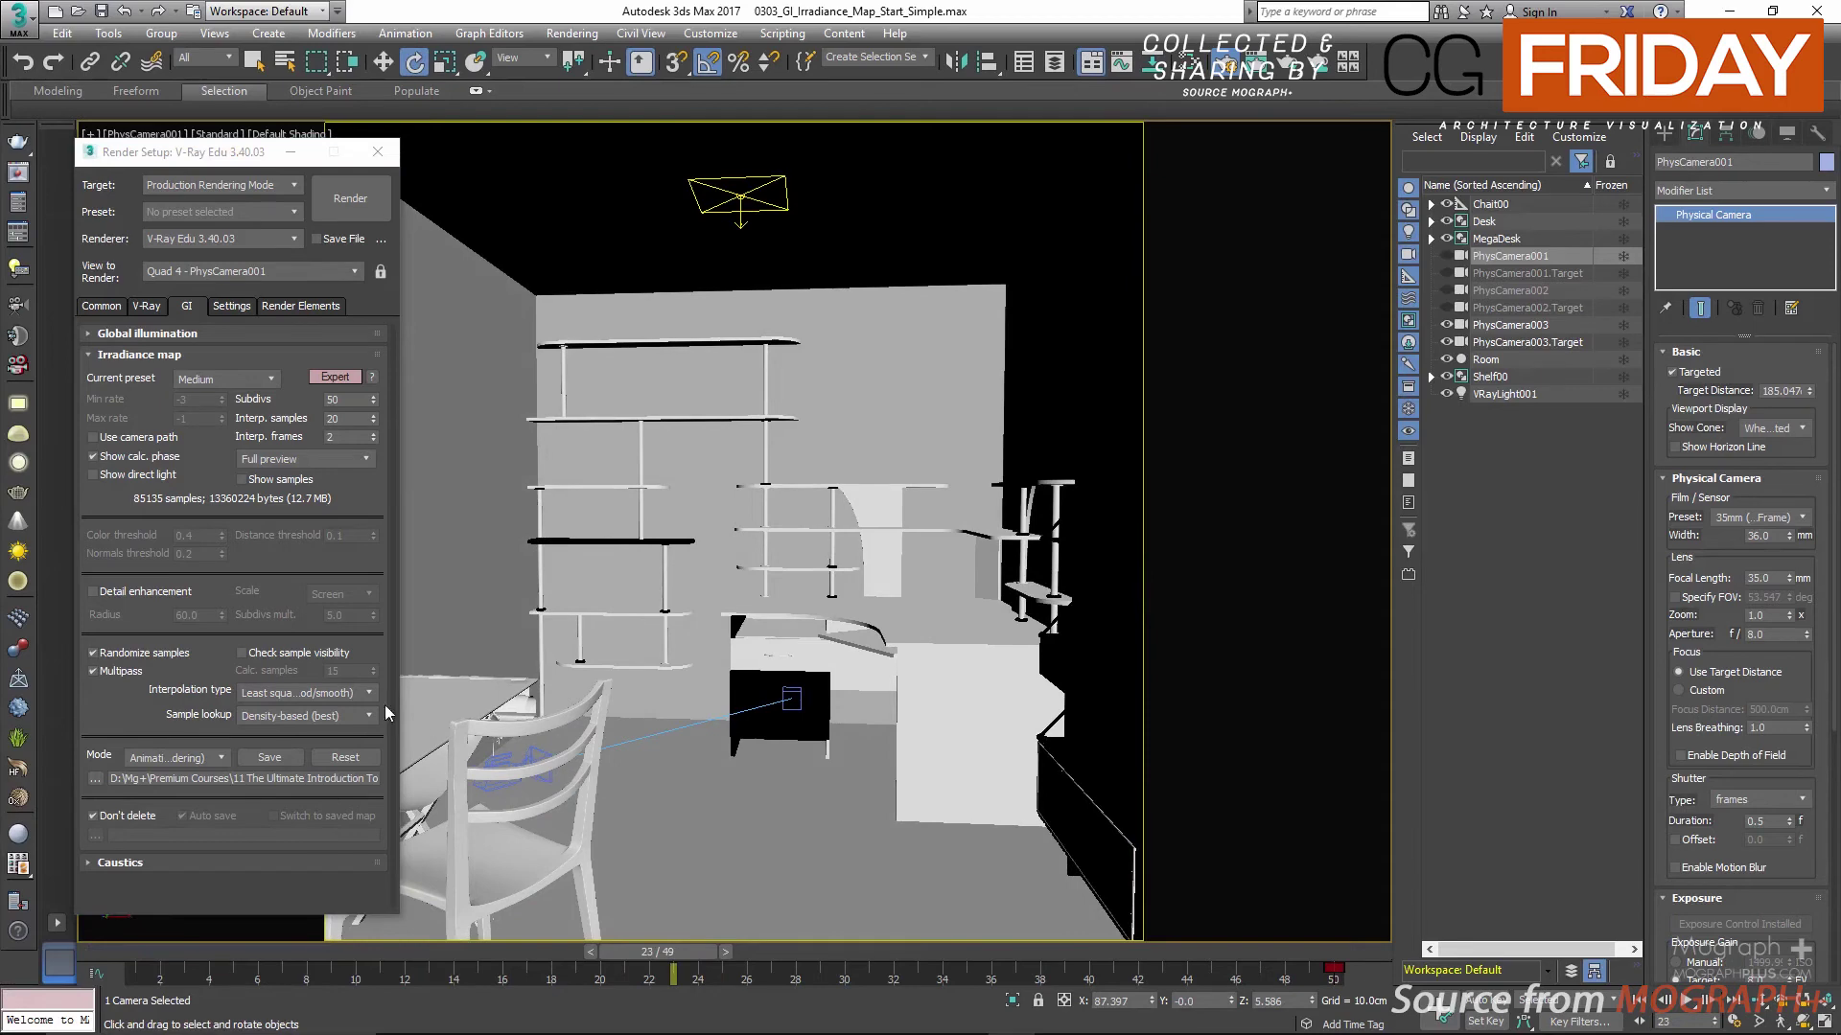
mouse_move(674, 962)
mouse_down()
mouse_move(733, 947)
mouse_move(698, 946)
mouse_up()
key(e)
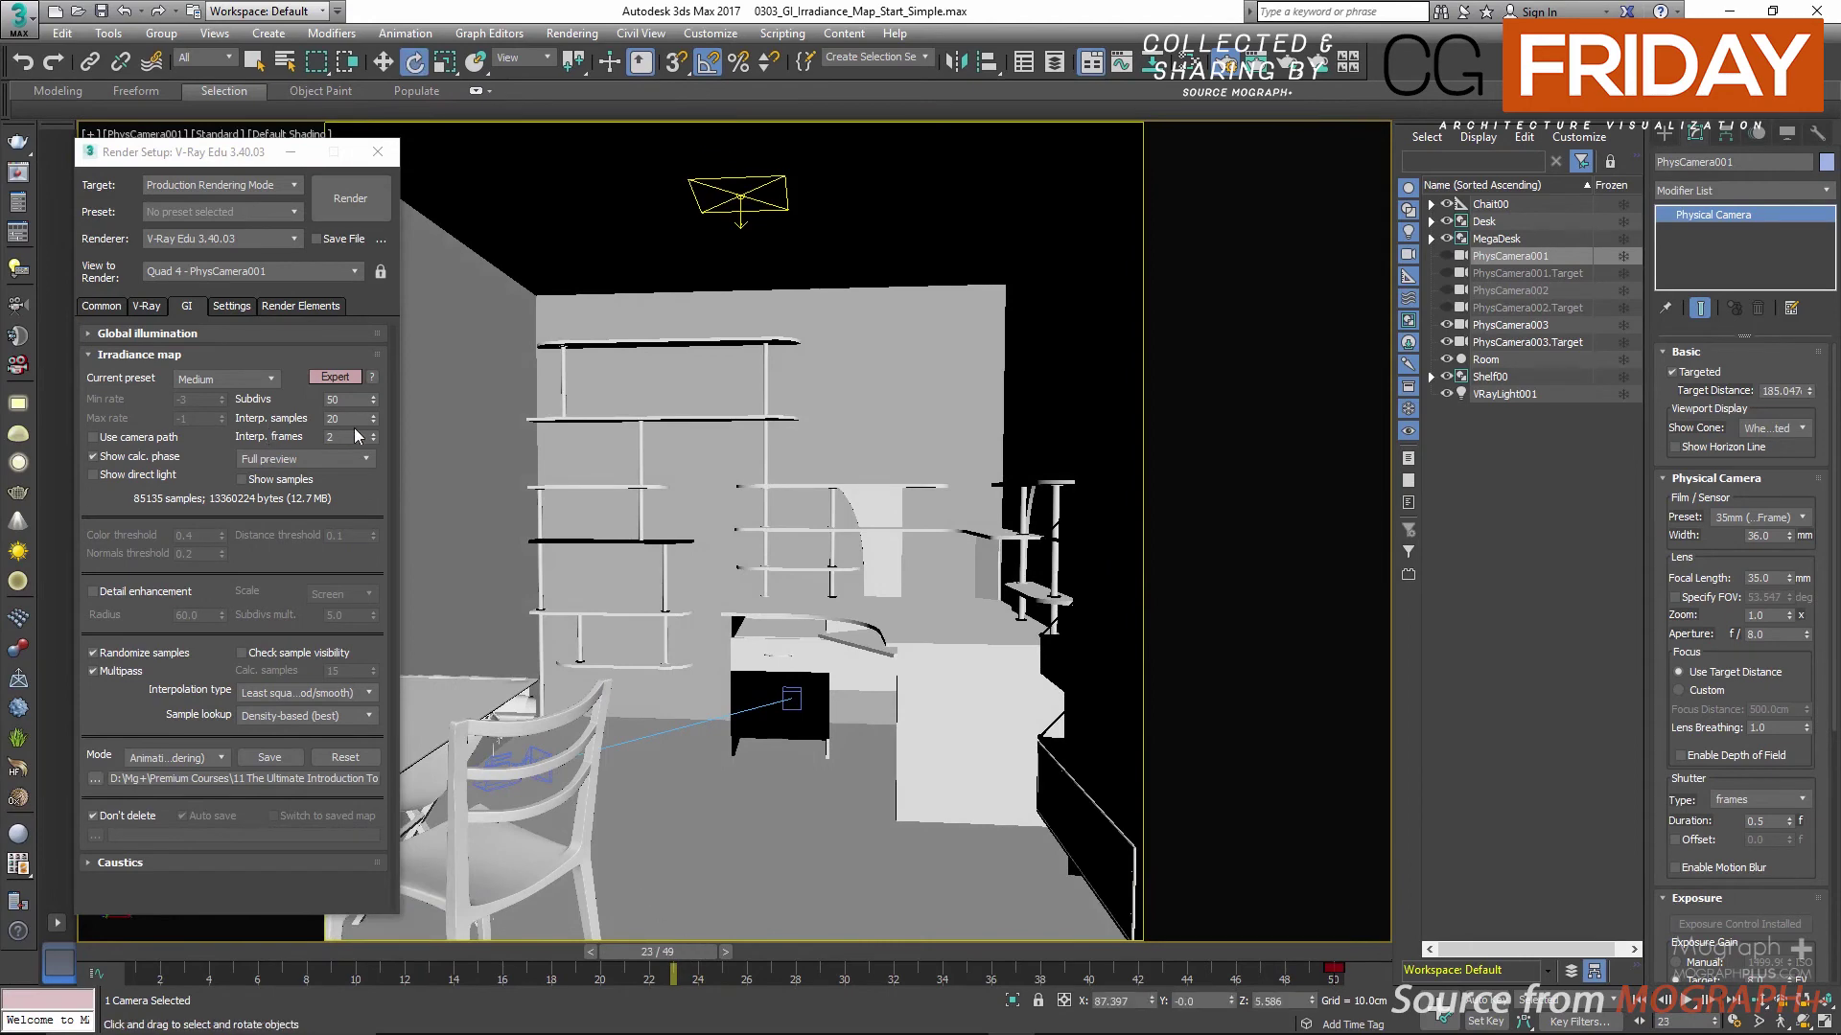
mouse_move(346, 437)
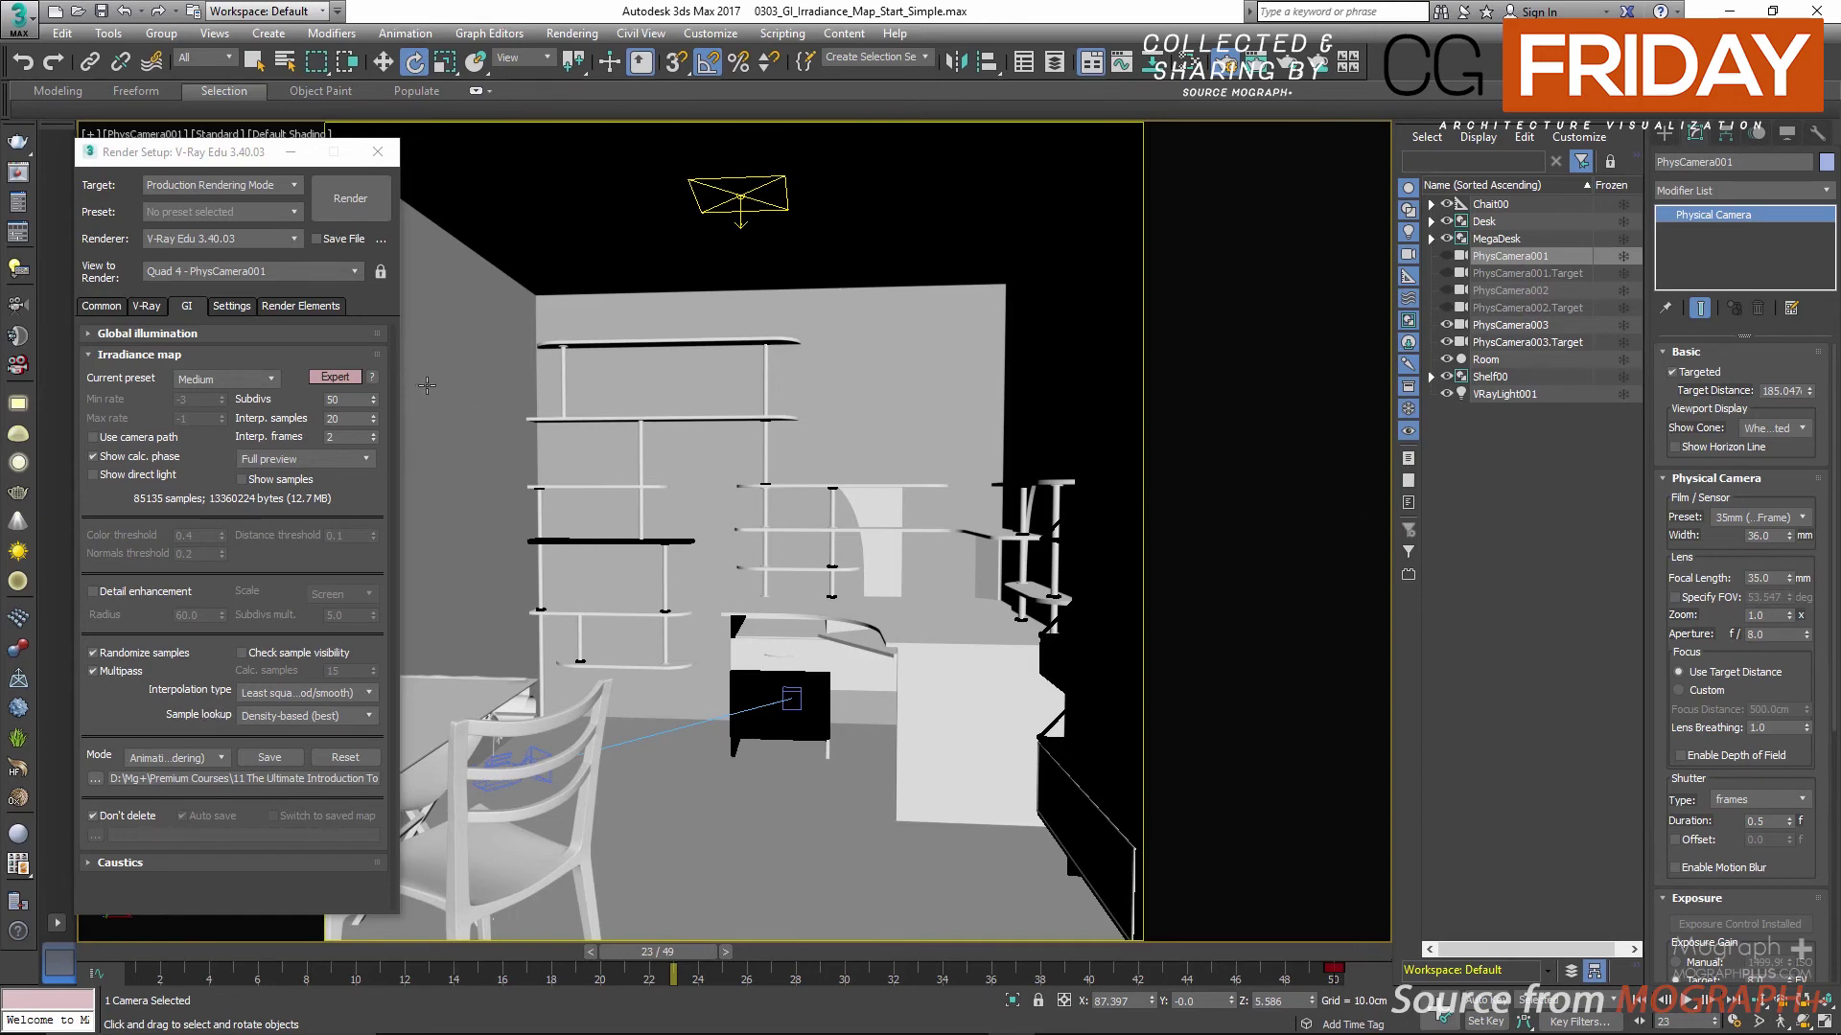
Step: Restore the irradiance map to Single frame mode with Auto save off, and set the time output to Single
click(190, 758)
click(180, 778)
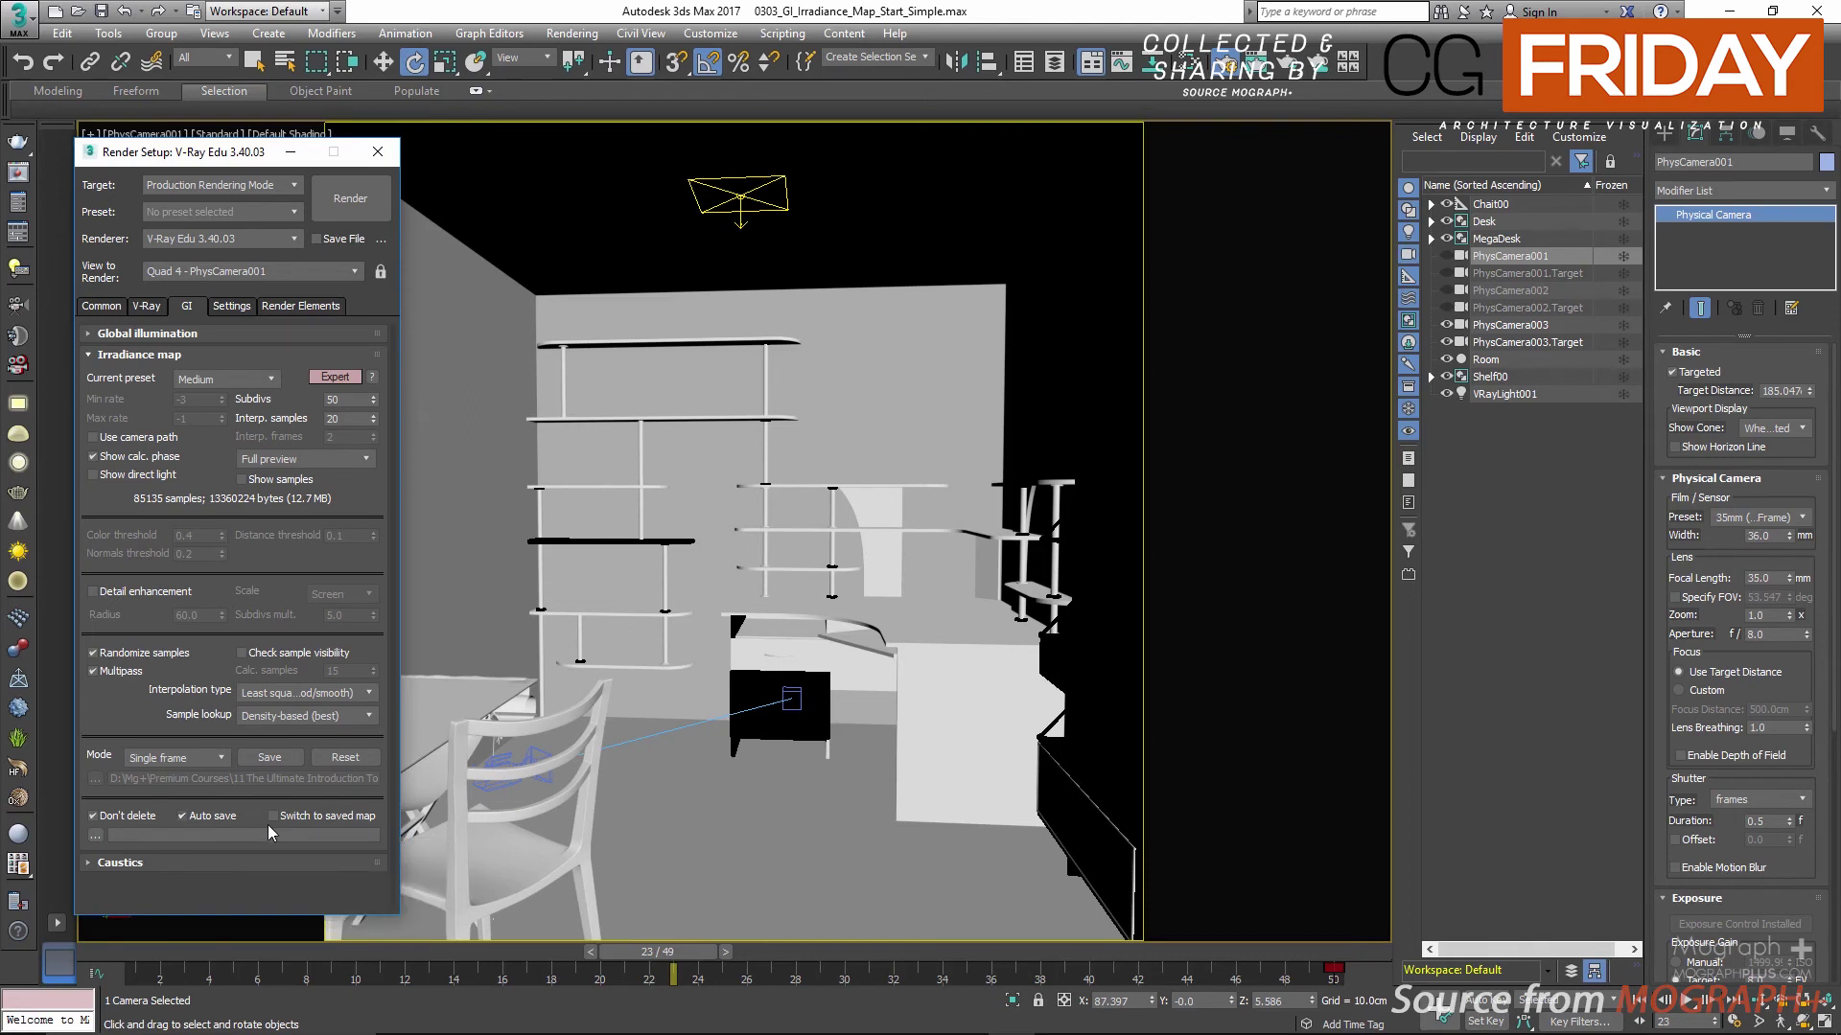
click(201, 817)
click(107, 308)
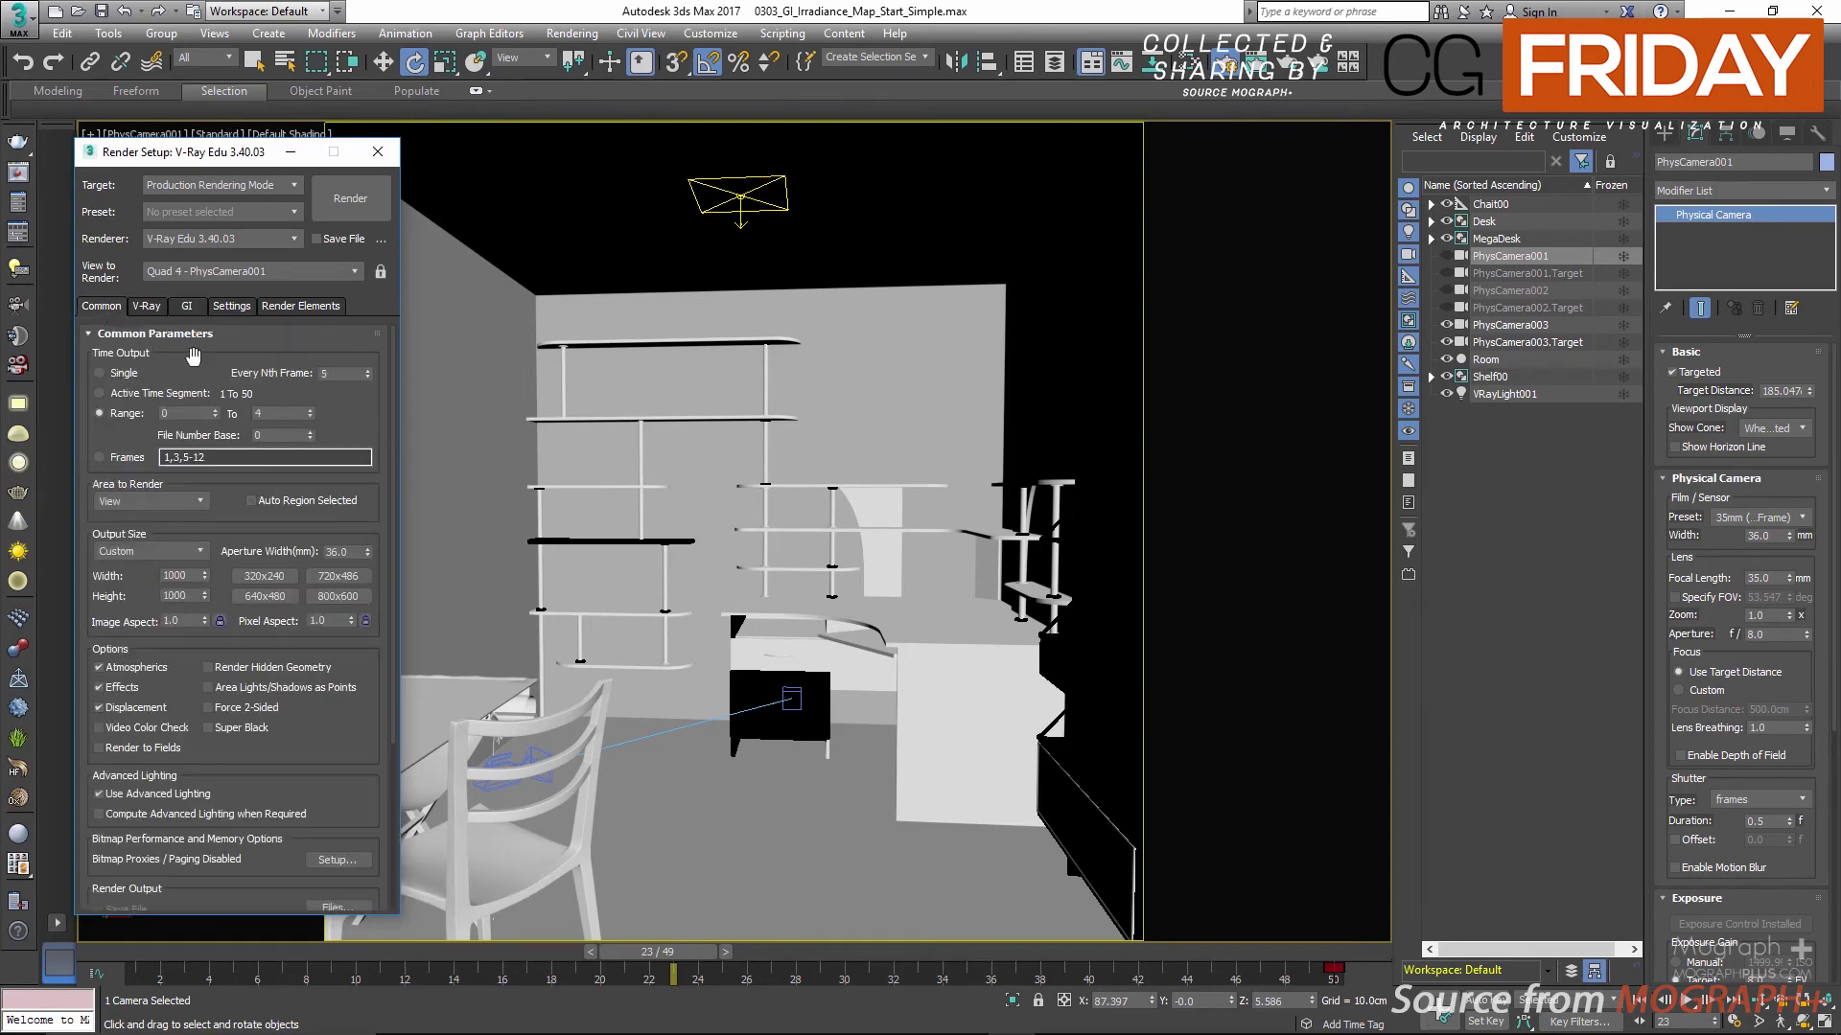
click(131, 374)
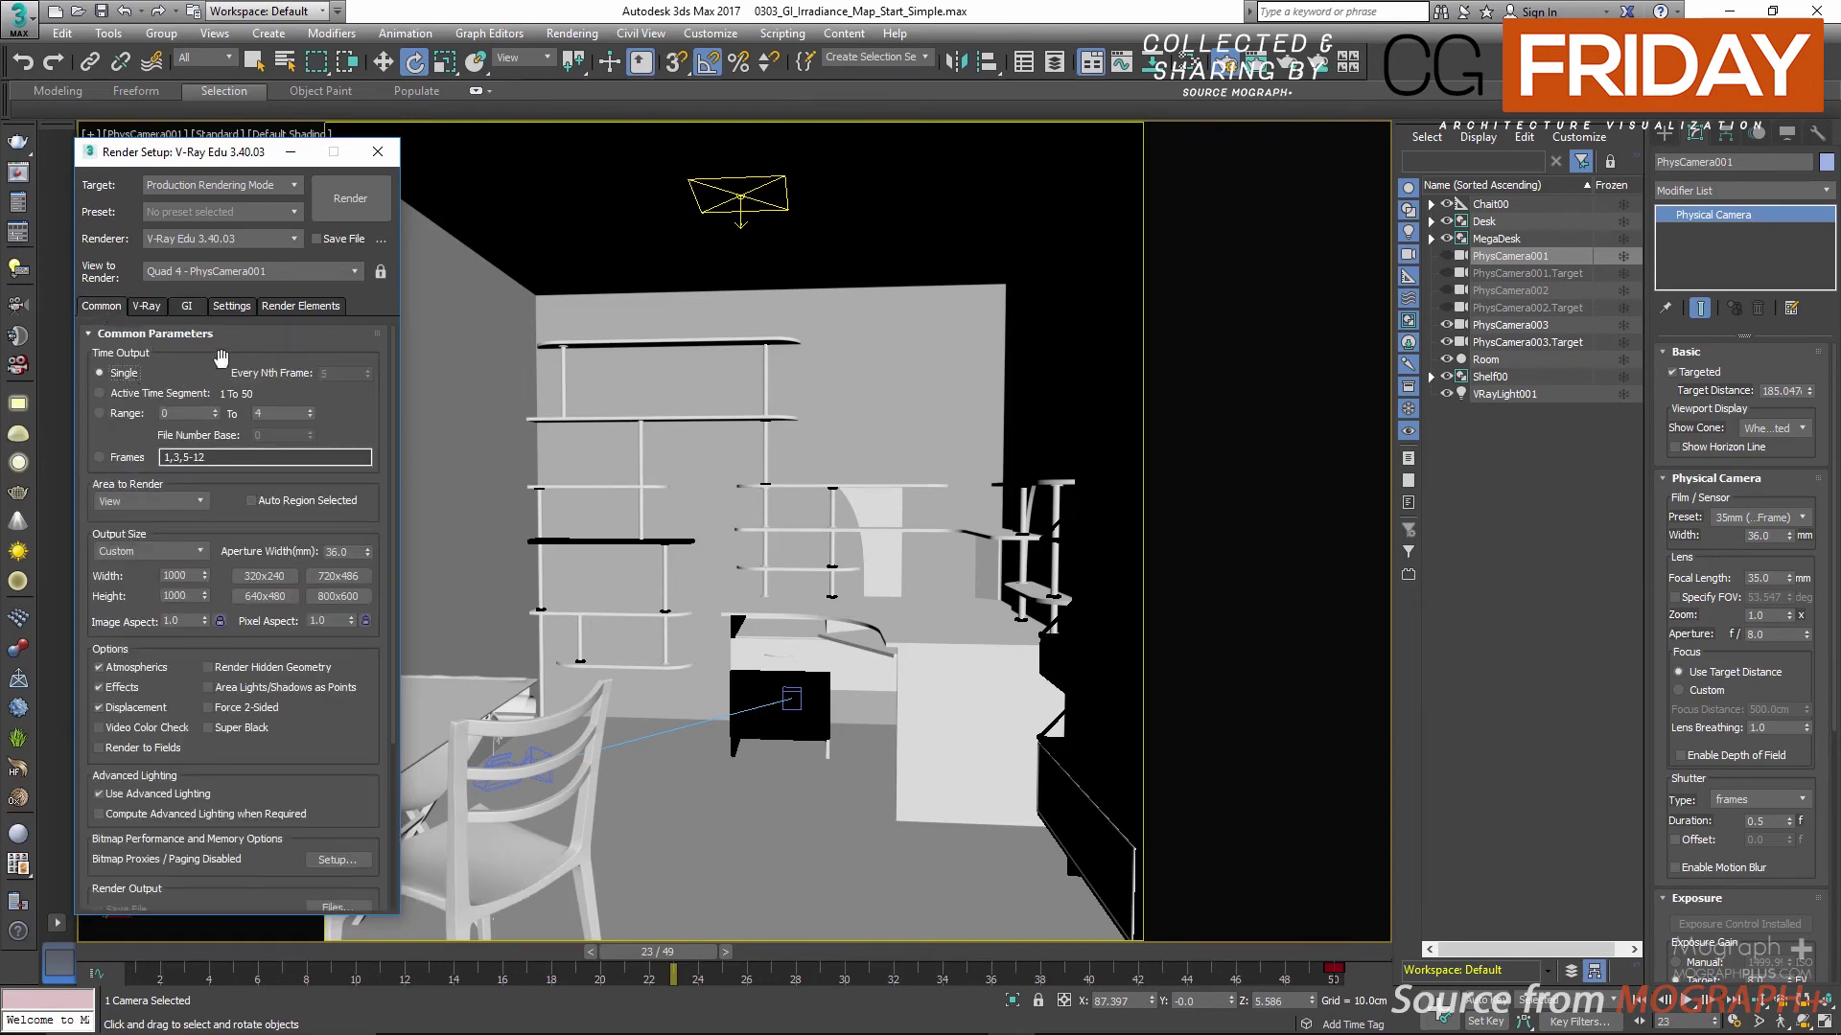
click(189, 308)
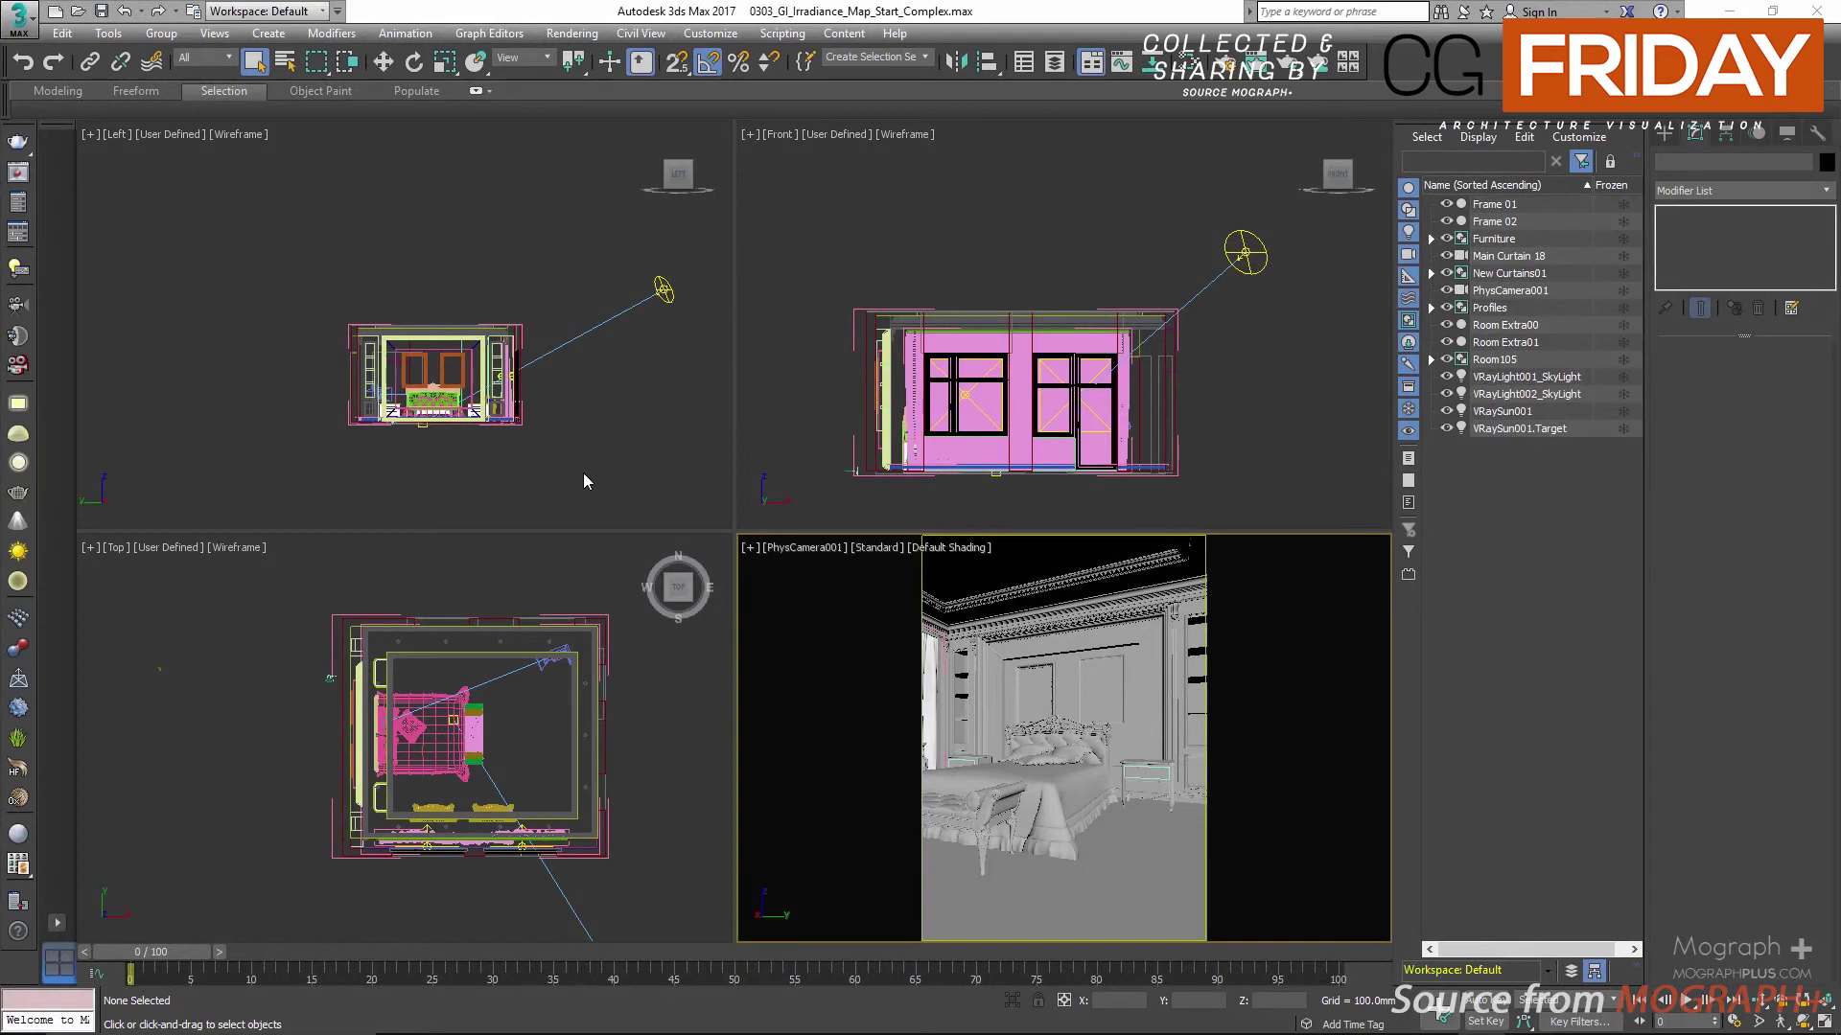
Step: Maximize the PhysCamera001 viewport in the bedroom scene
right_click(946, 587)
click(867, 627)
key(alt+w)
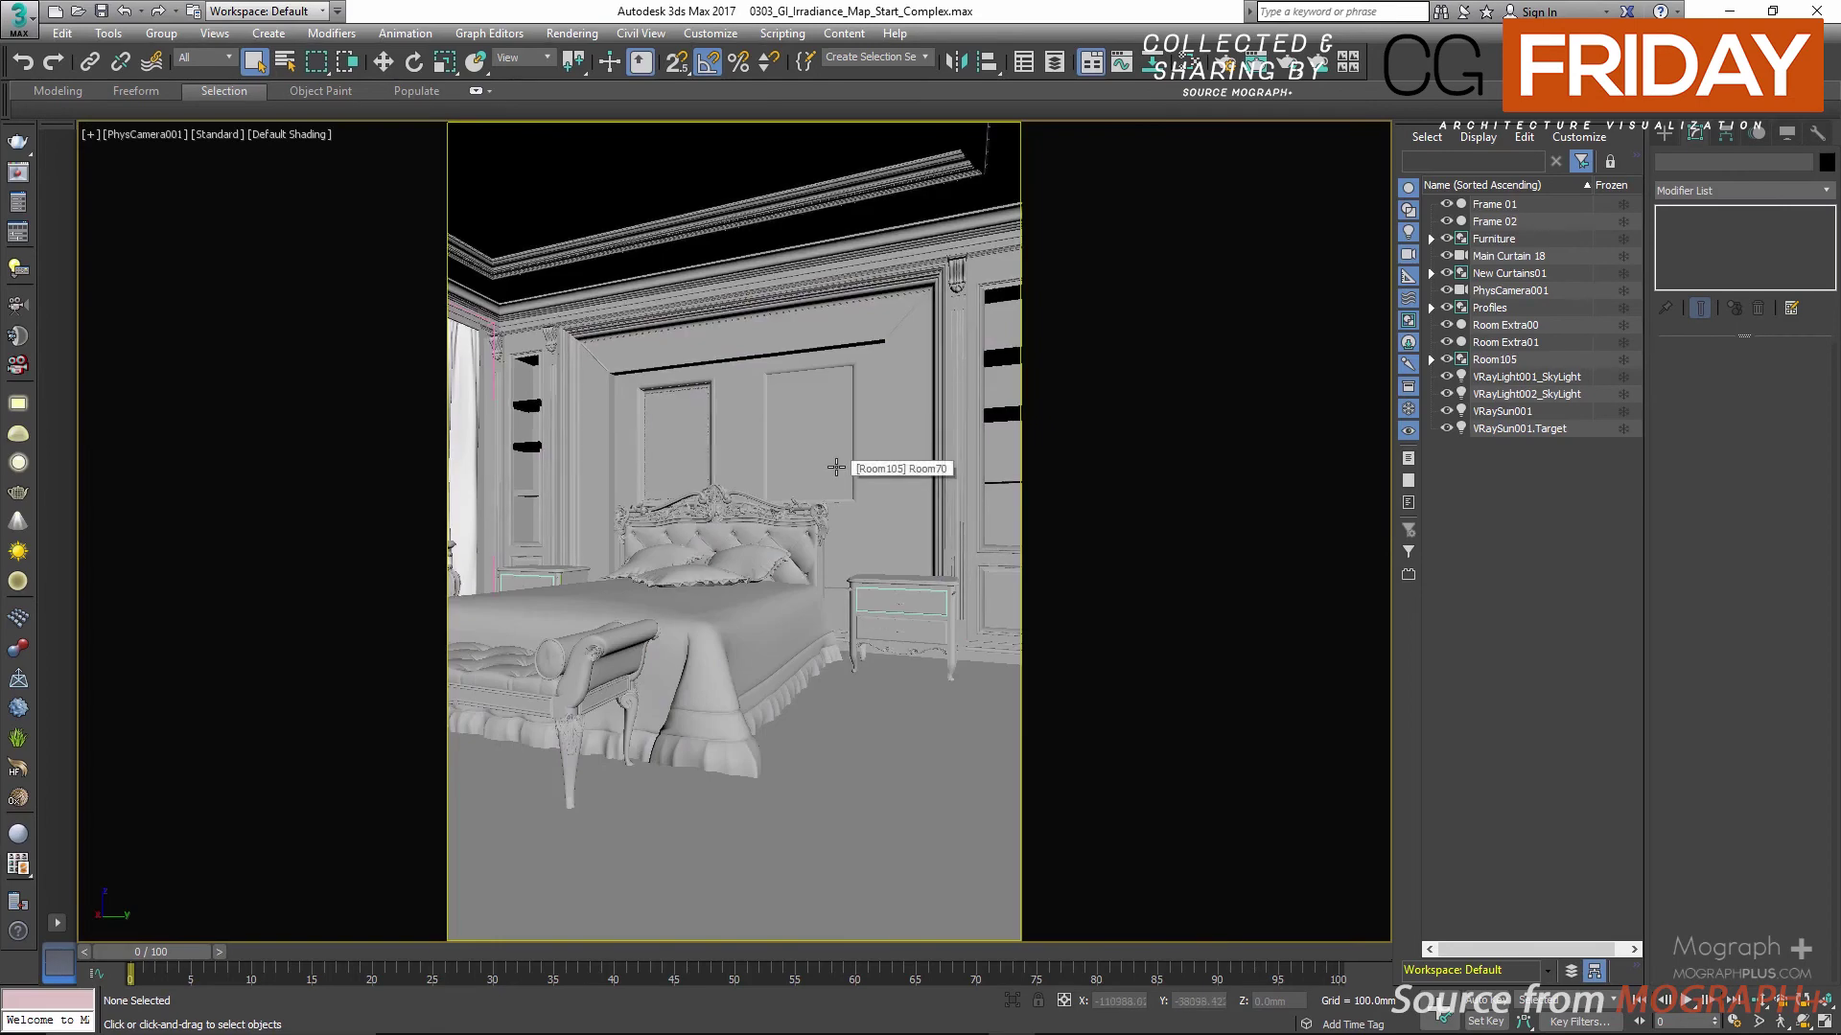
key(alt+w)
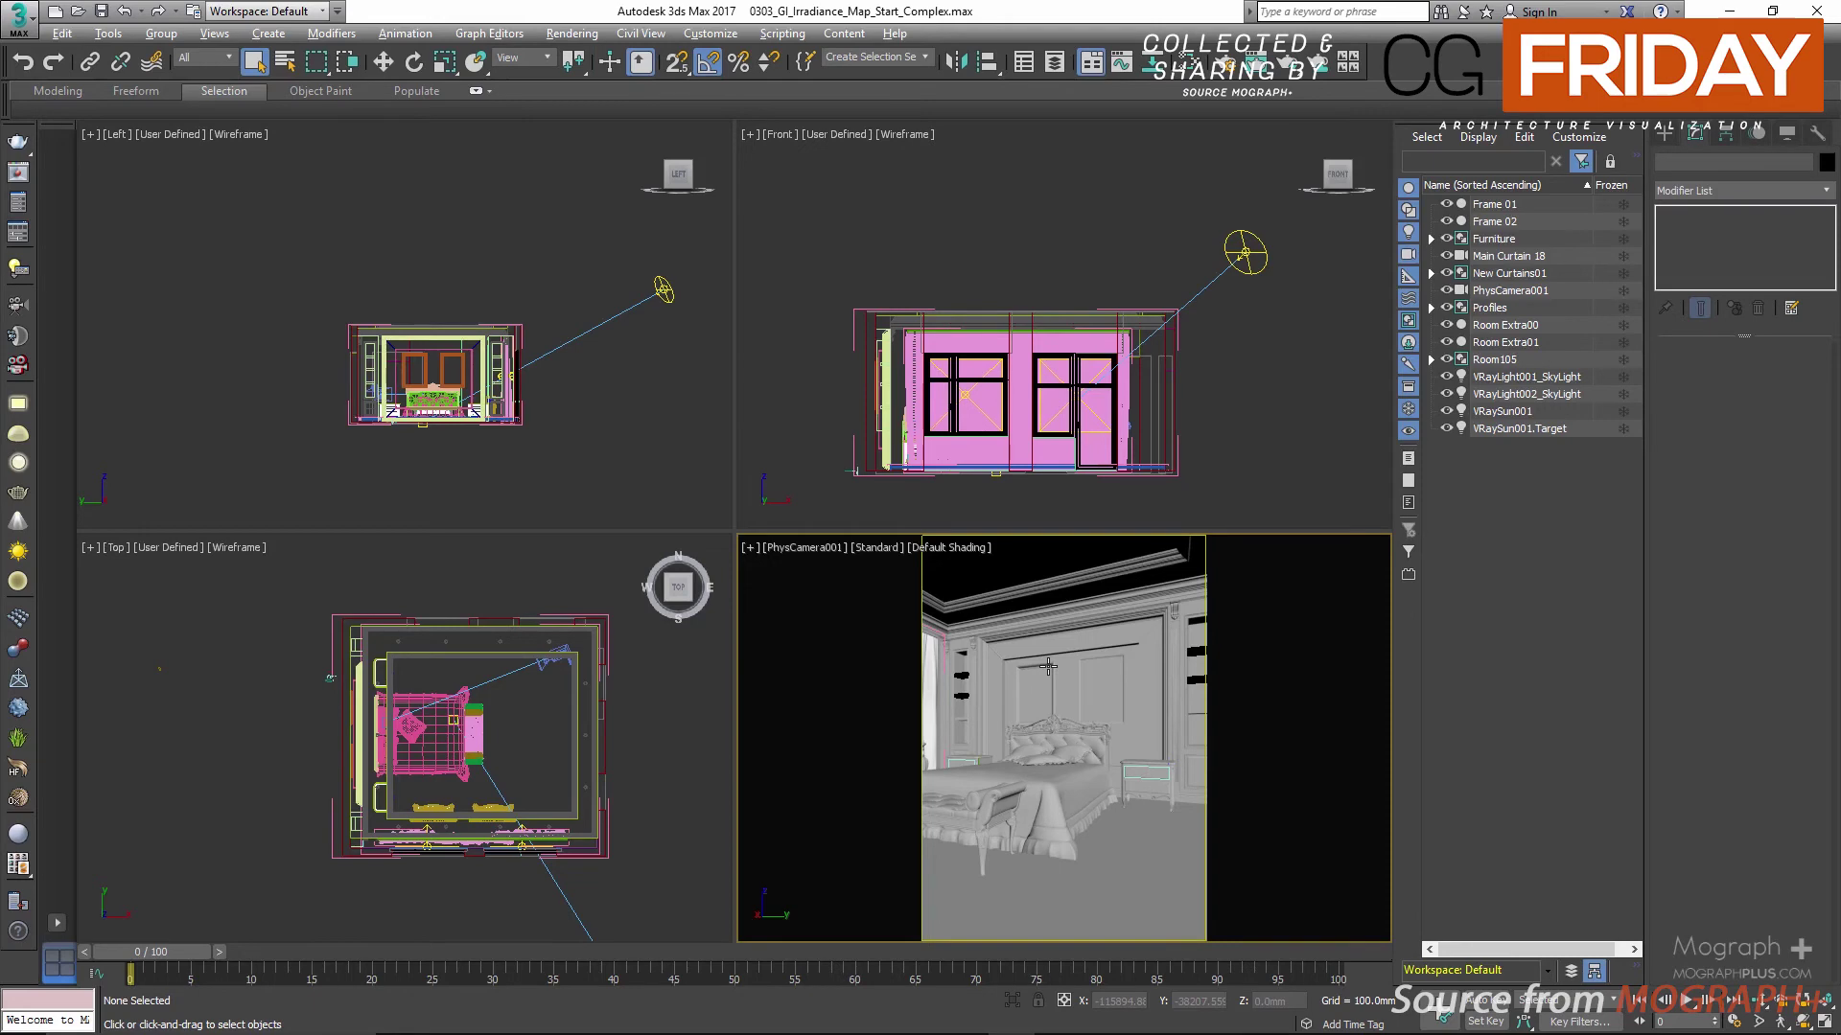
key(alt+w)
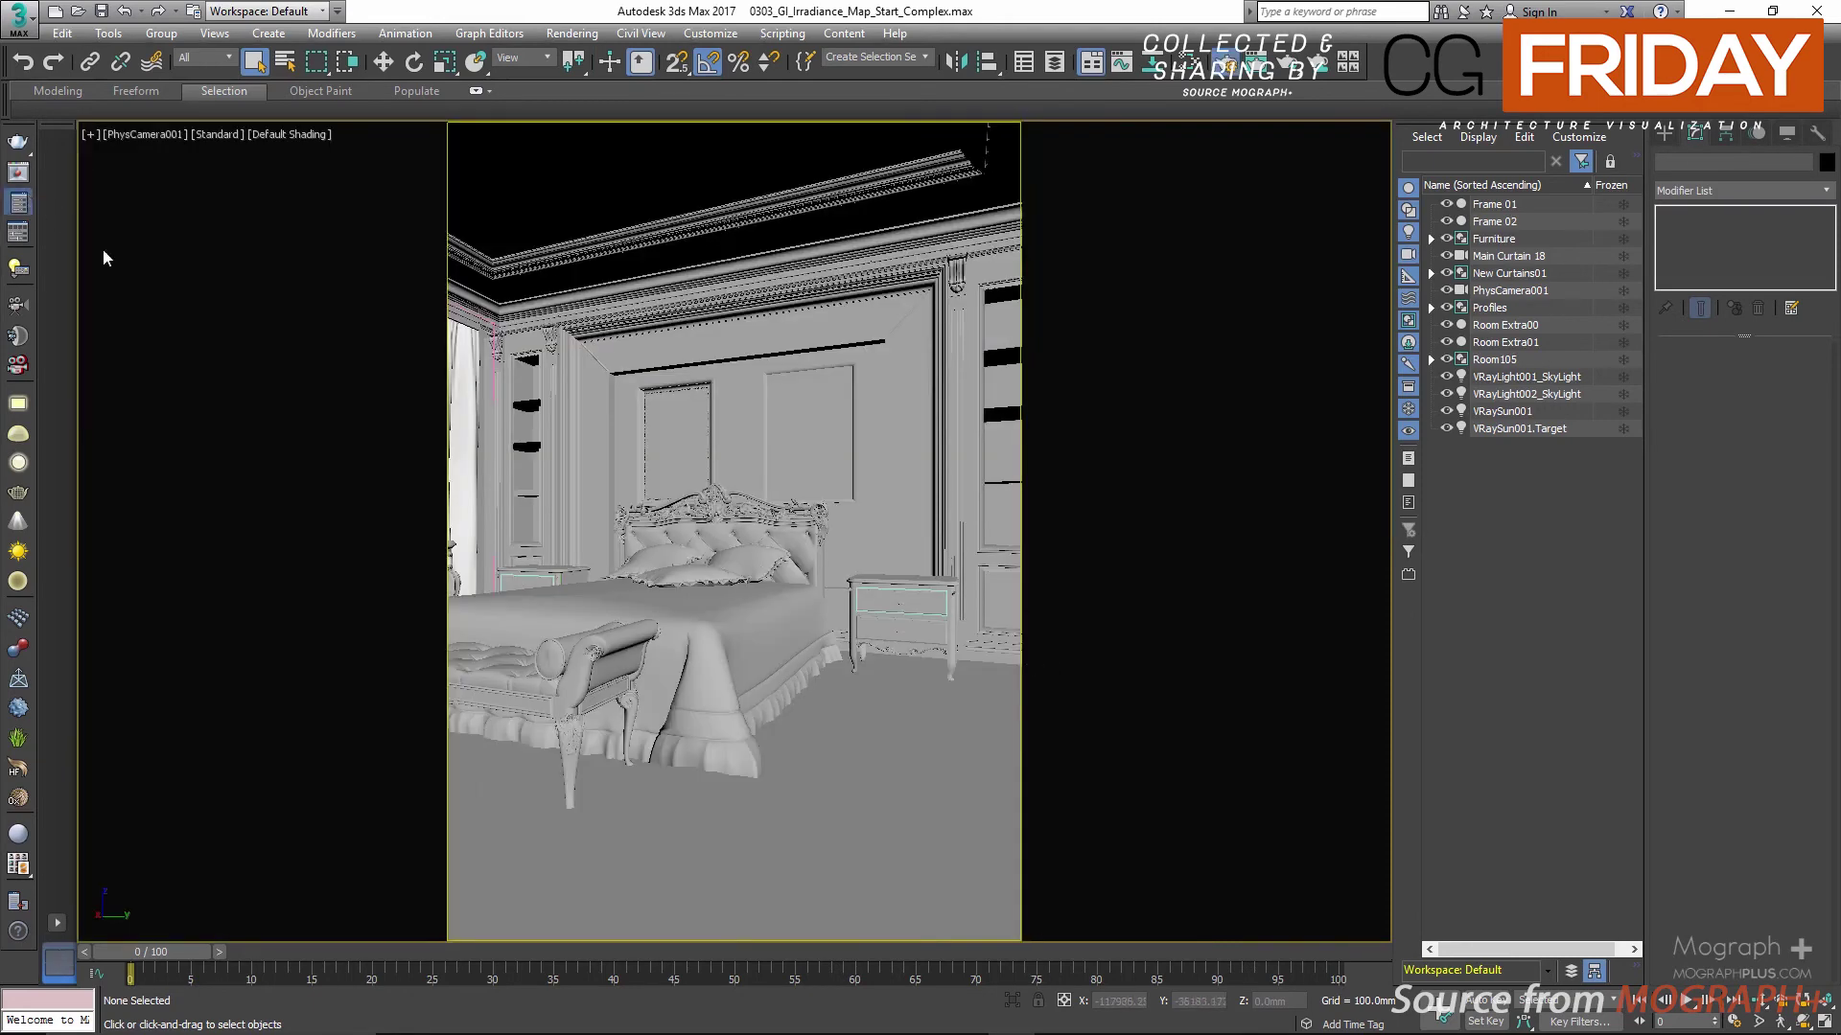
Step: Bring up the render settings and review the bucket image sampler and Global DMC options
key(F10)
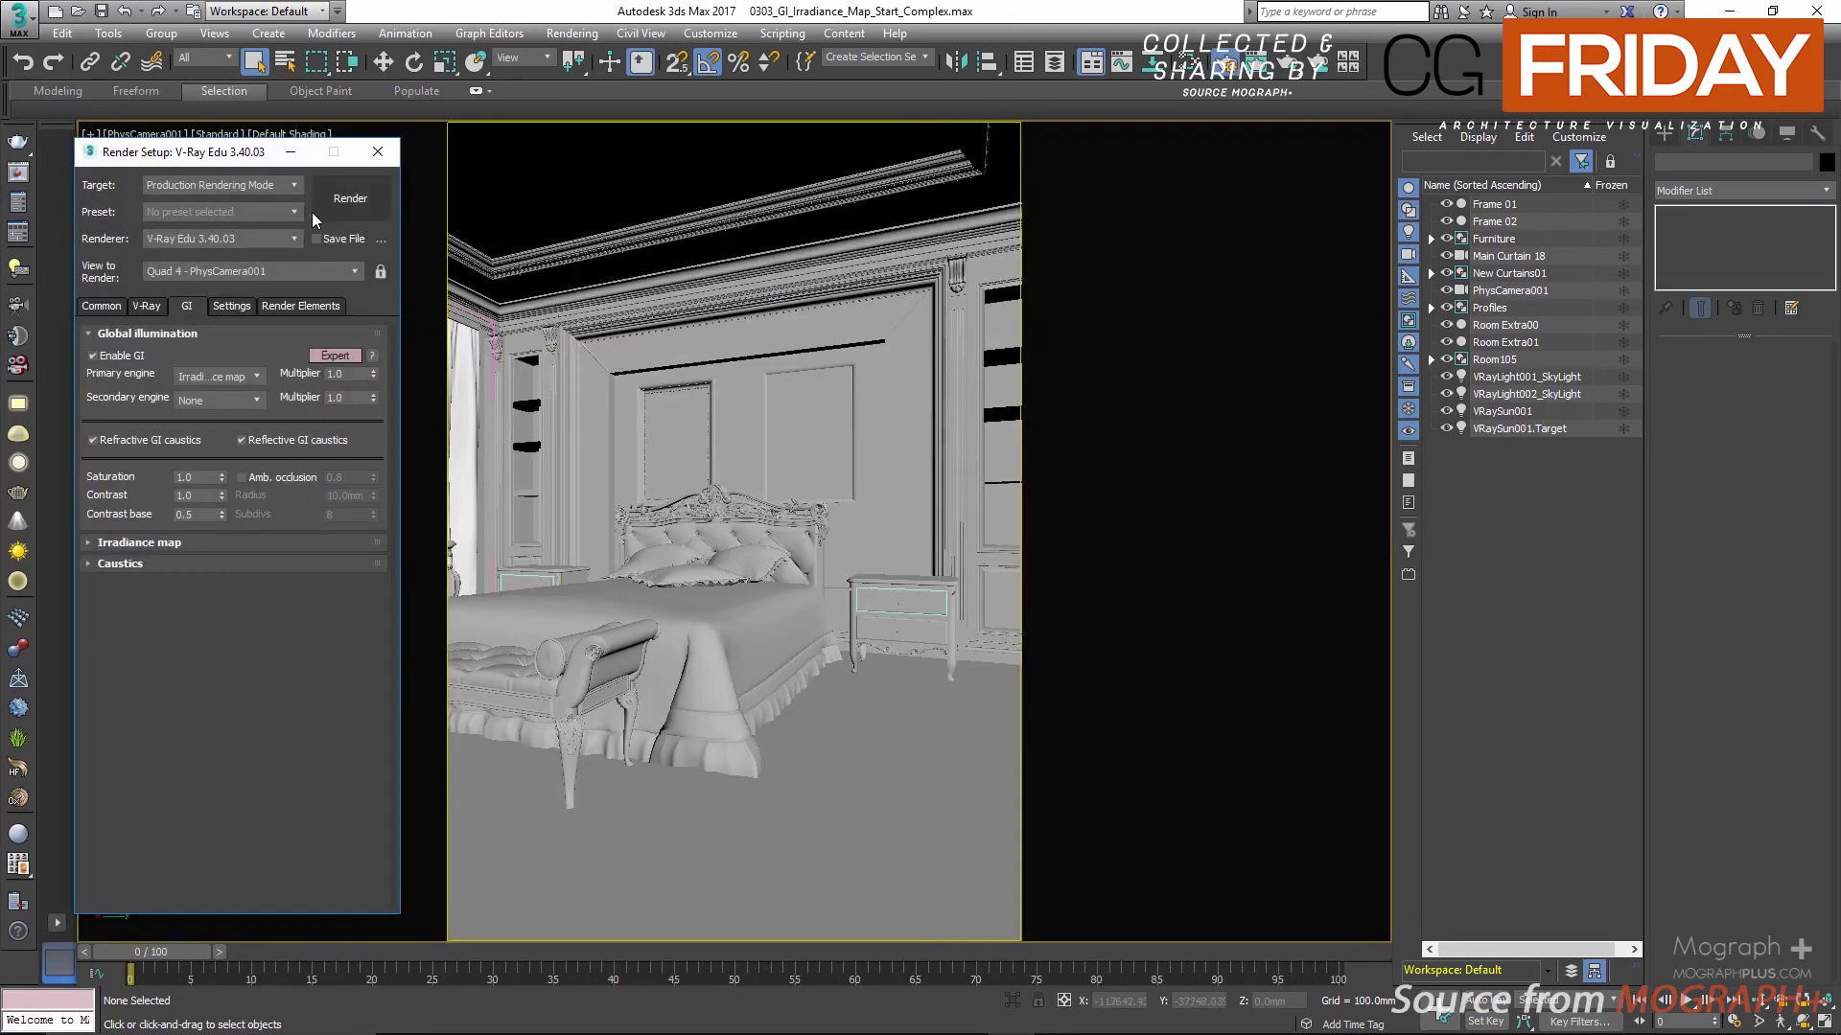
drag(156, 152, 384, 166)
click(373, 319)
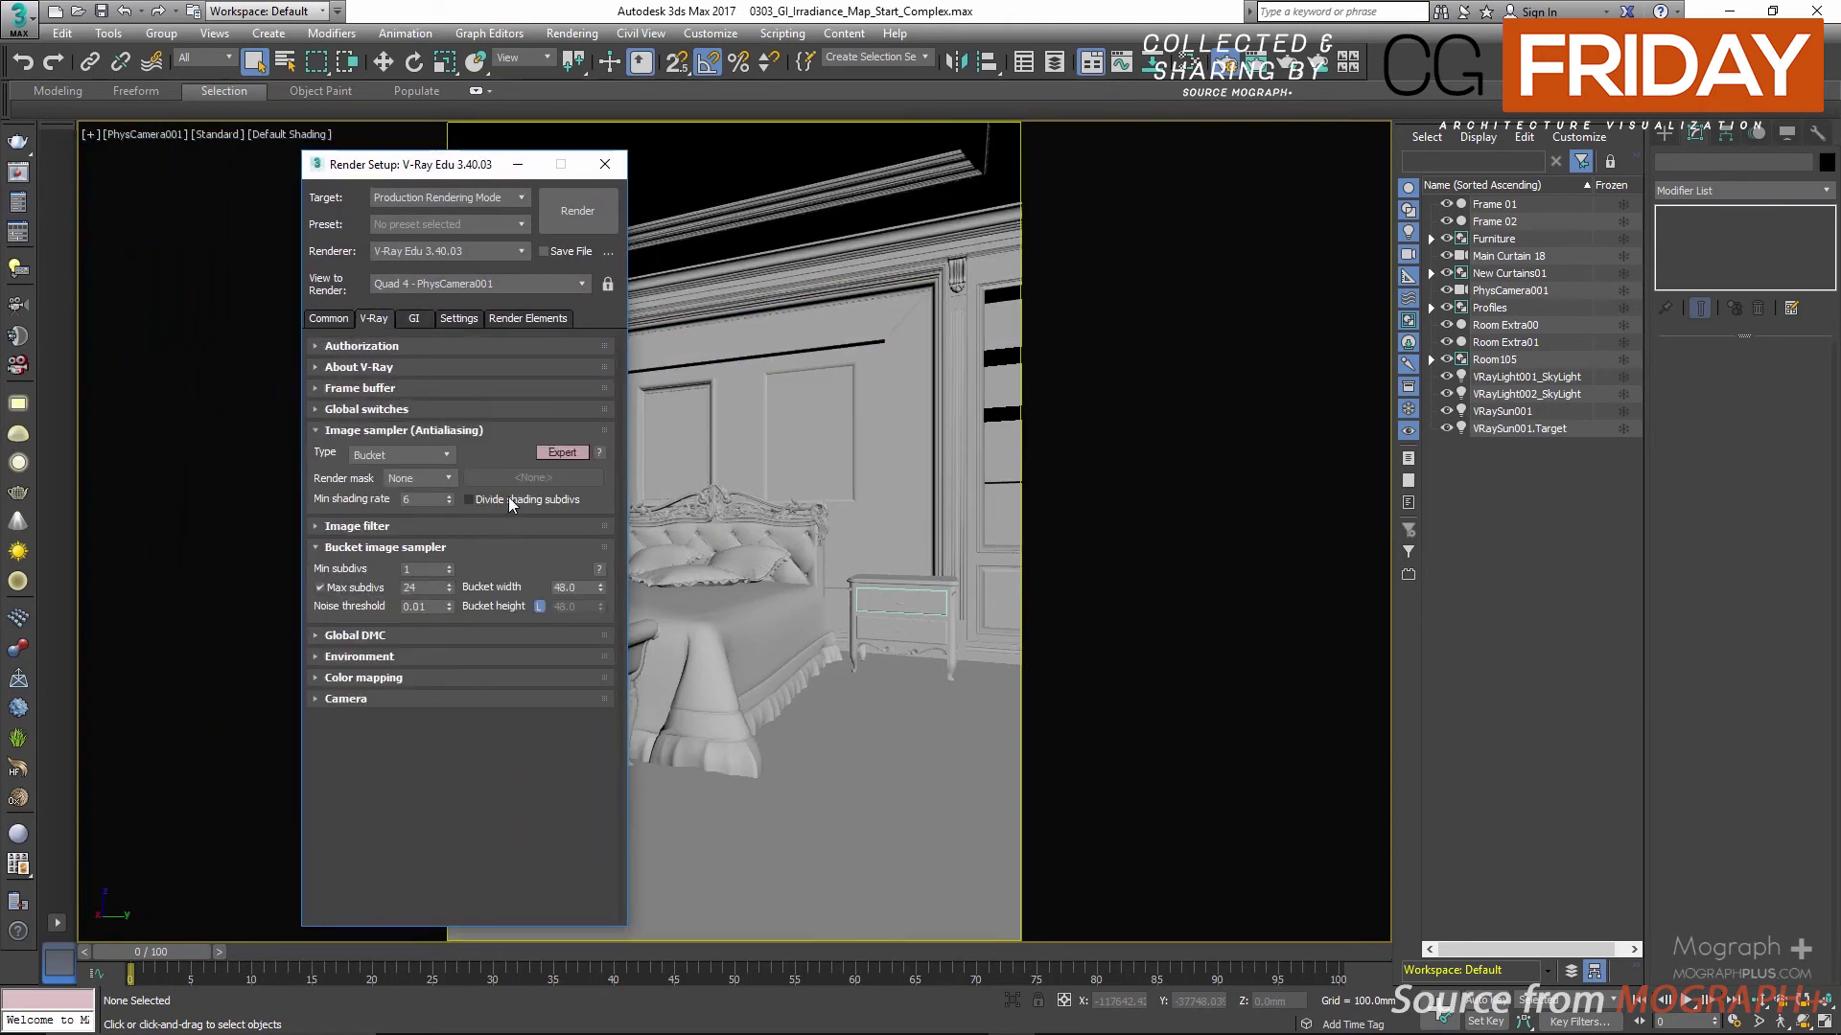
click(440, 633)
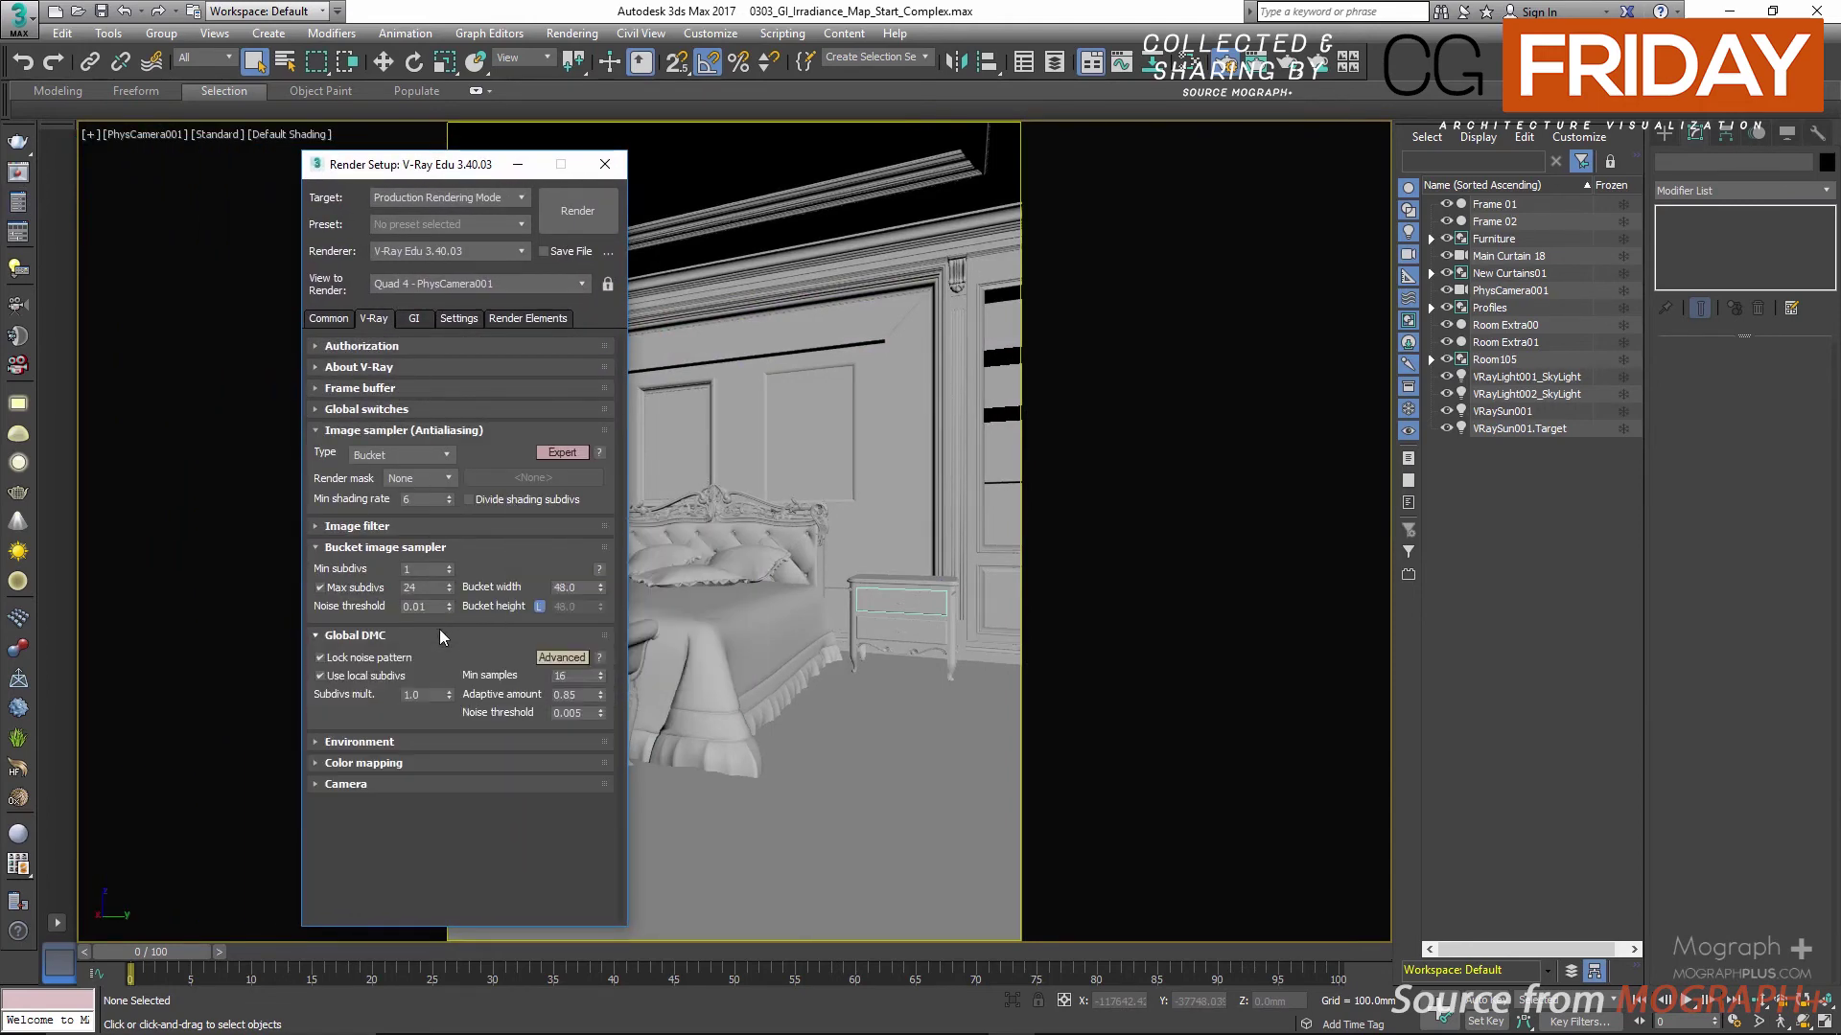
Step: Keep Irradiance map as the primary GI engine and None as the secondary engine
click(416, 318)
click(469, 391)
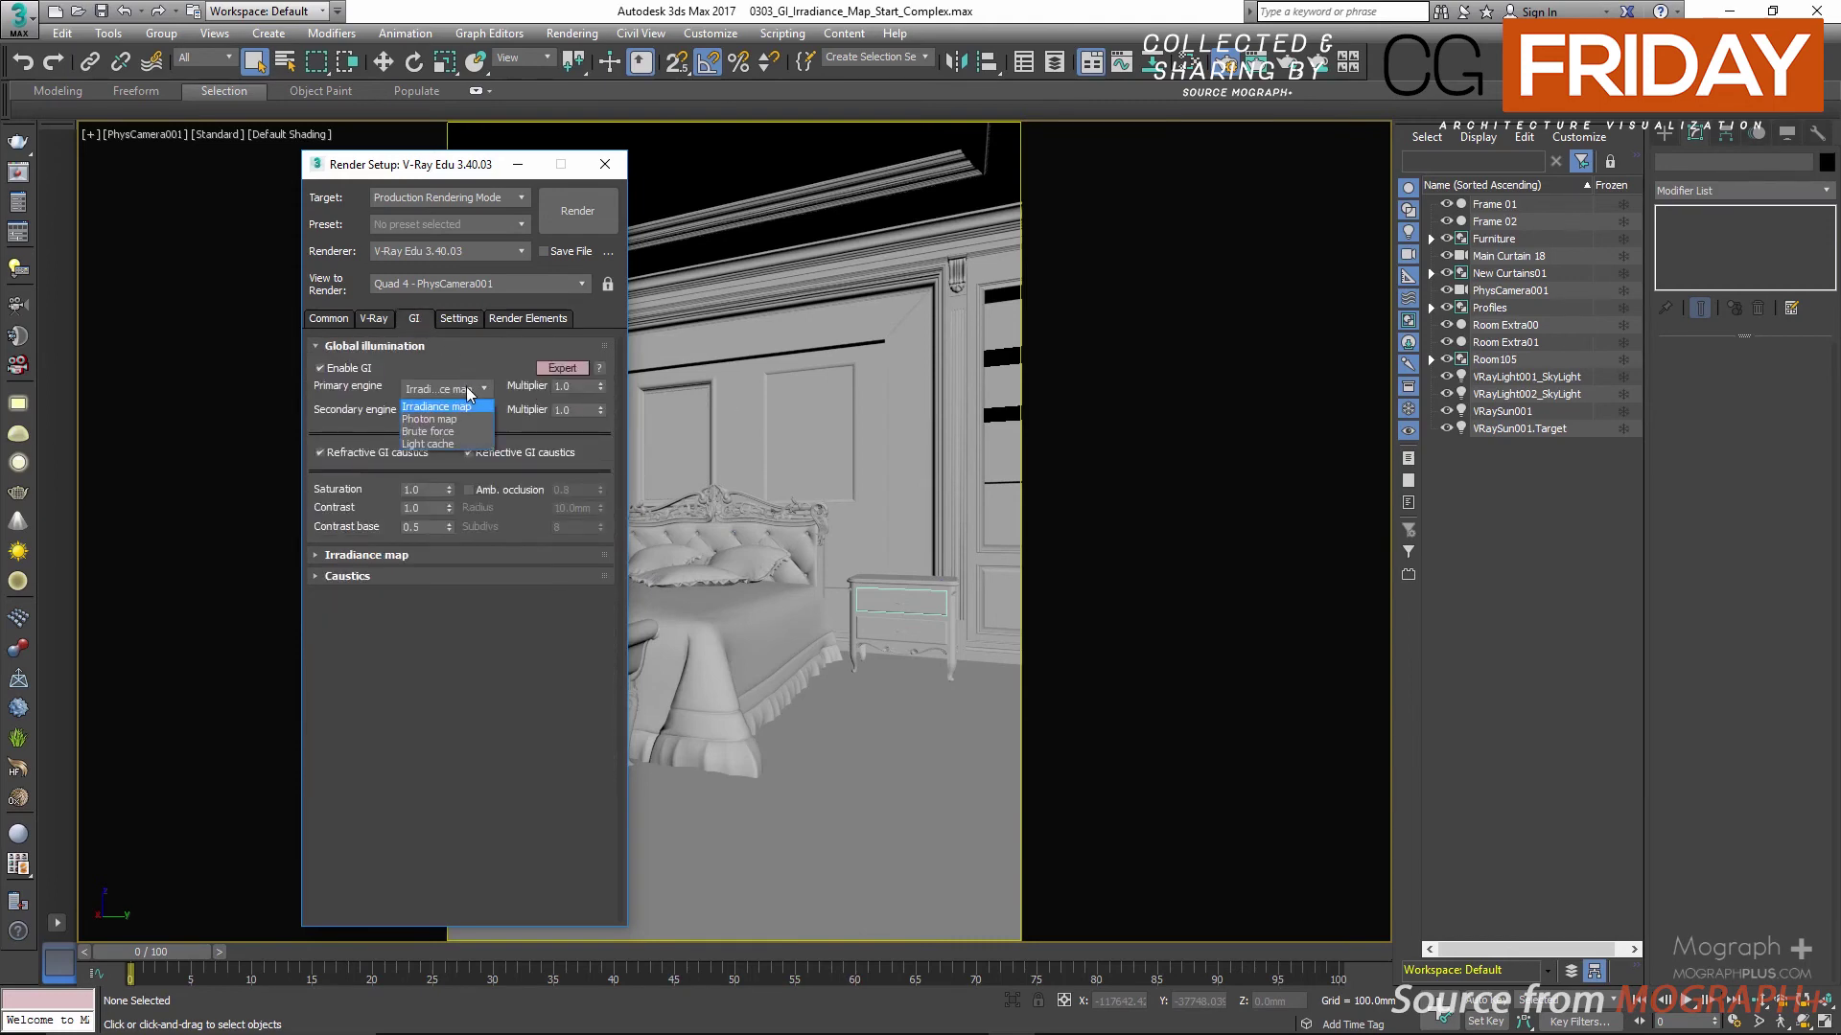
click(465, 406)
click(462, 412)
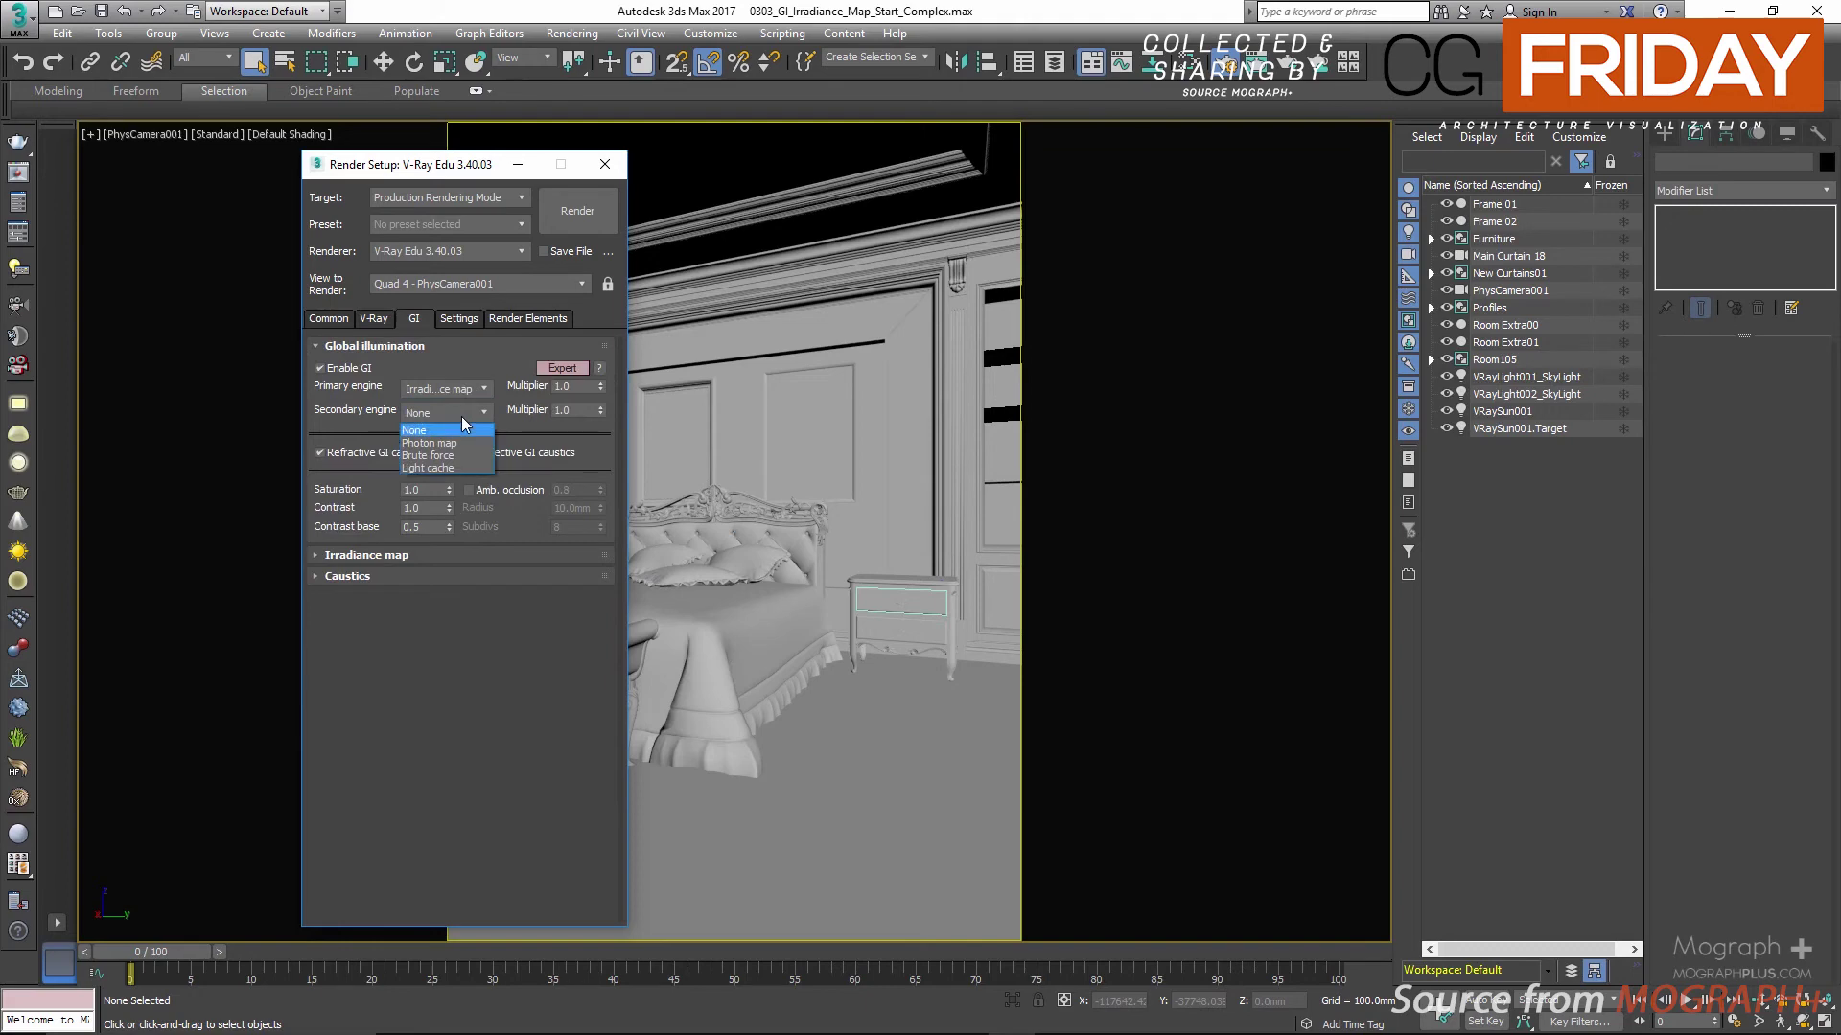
click(389, 412)
Step: Set the irradiance map's current preset to Medium
click(374, 346)
click(374, 368)
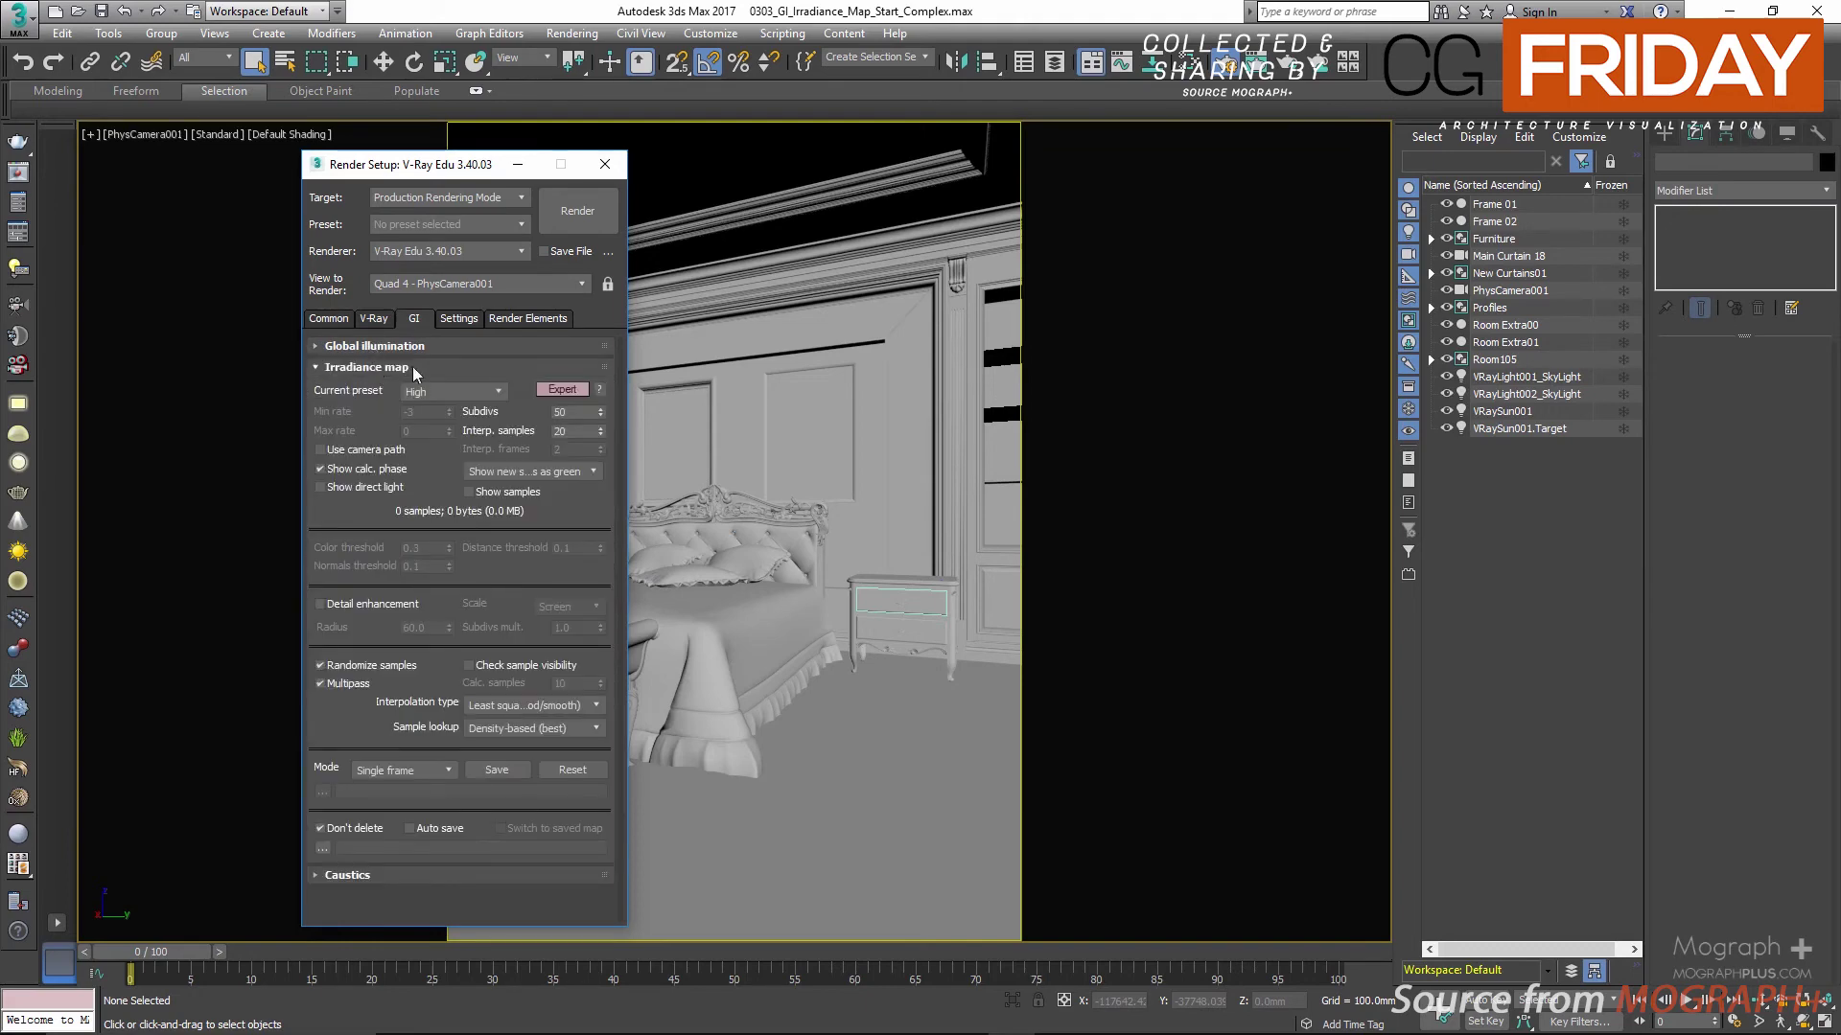
click(443, 390)
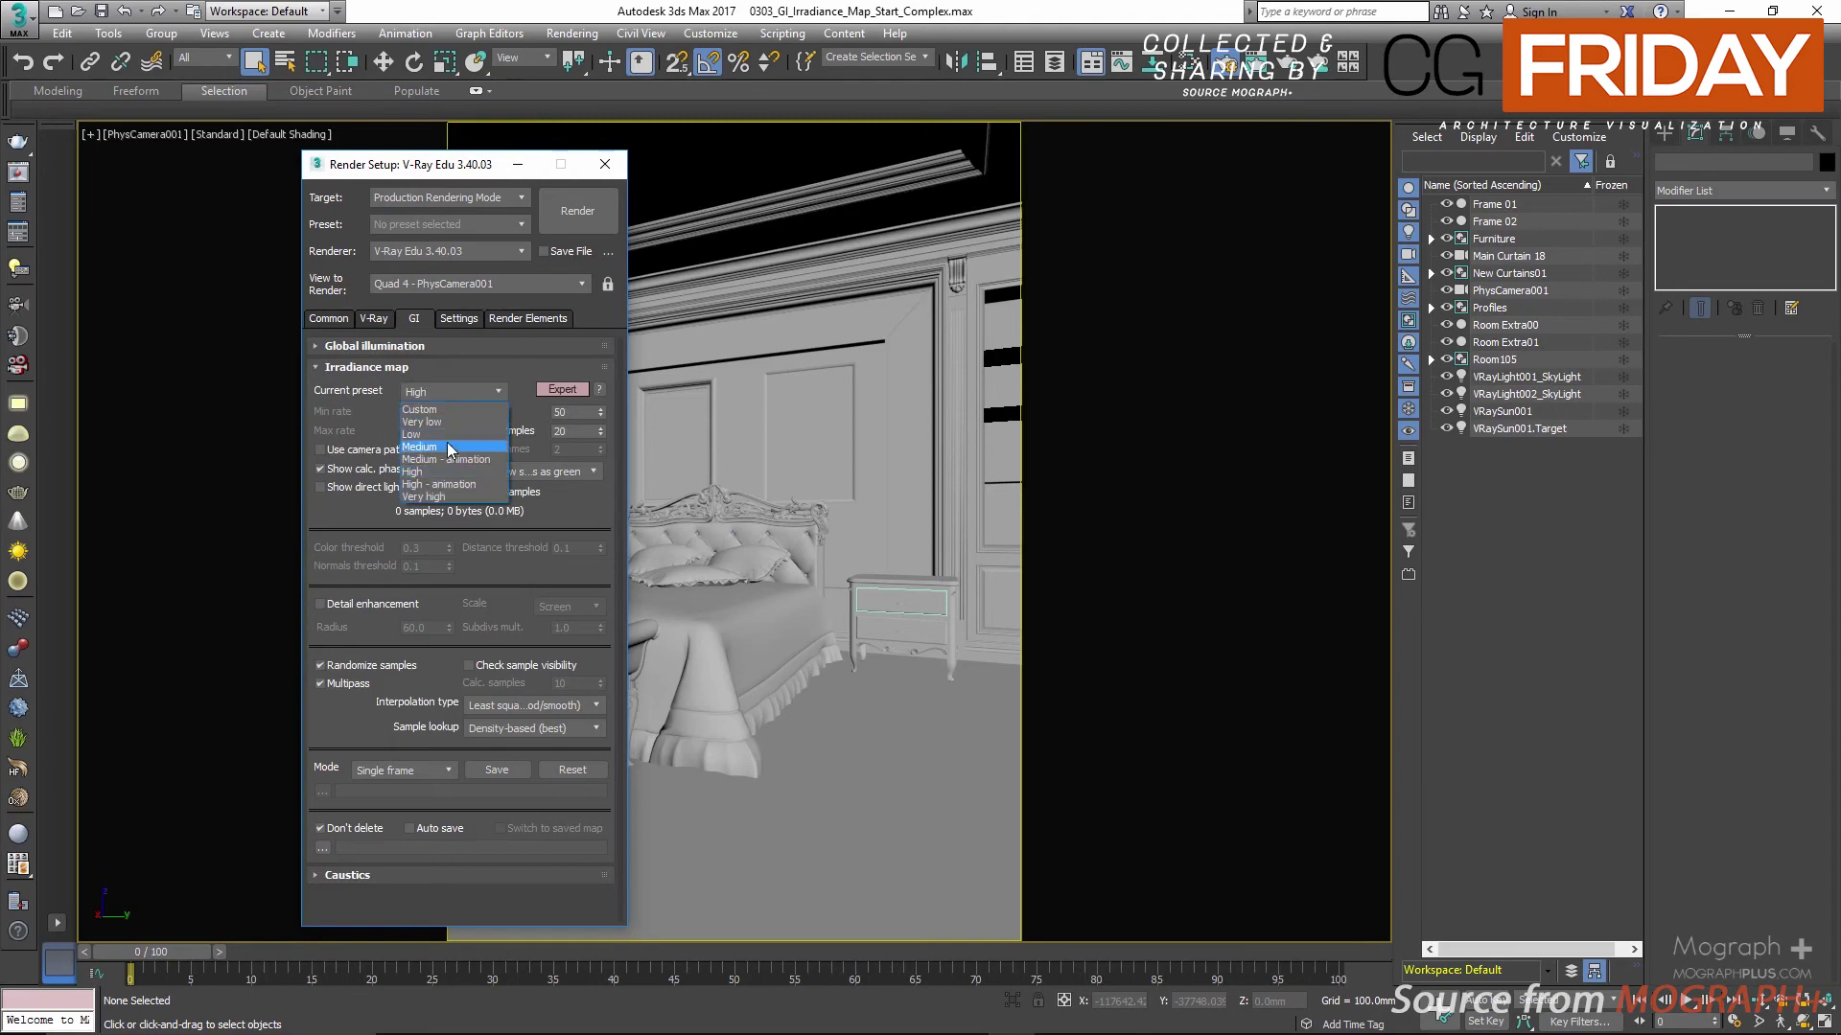
click(448, 450)
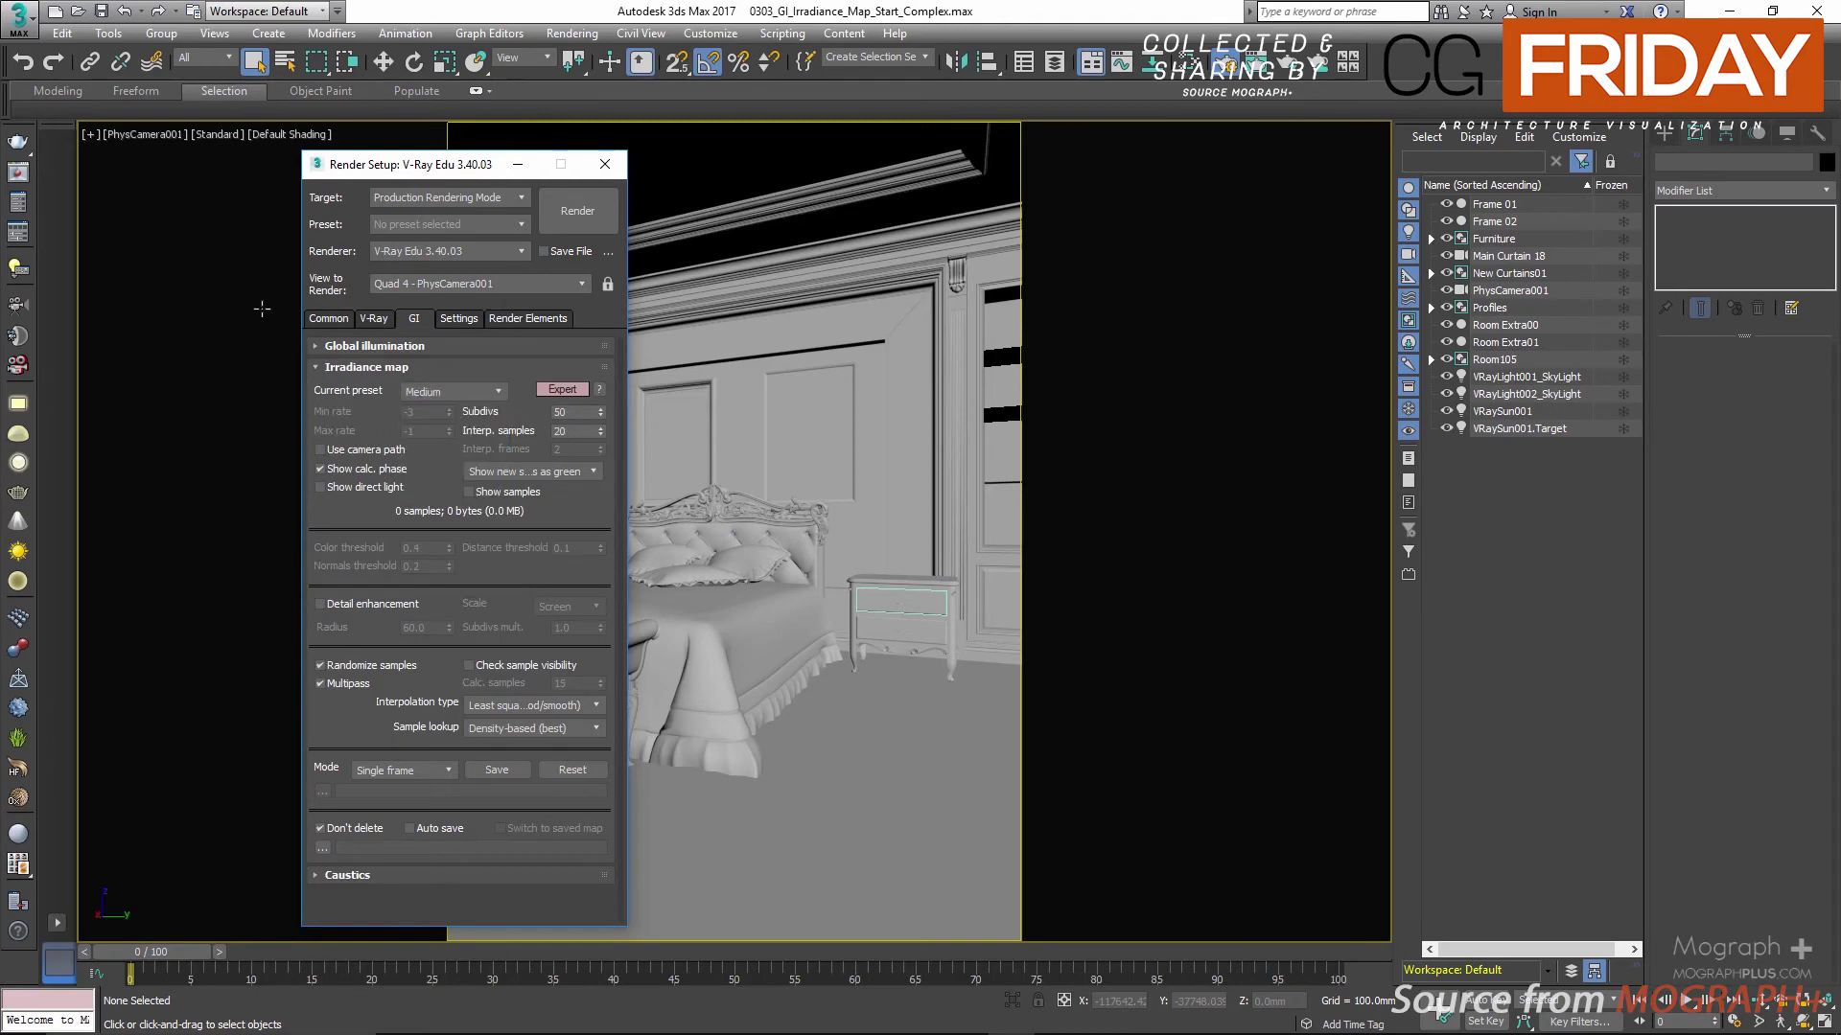
Step: Compare the RGB color and VRayGlobalIllumination channels of the bedroom render in the V-Ray frame buffer
click(17, 174)
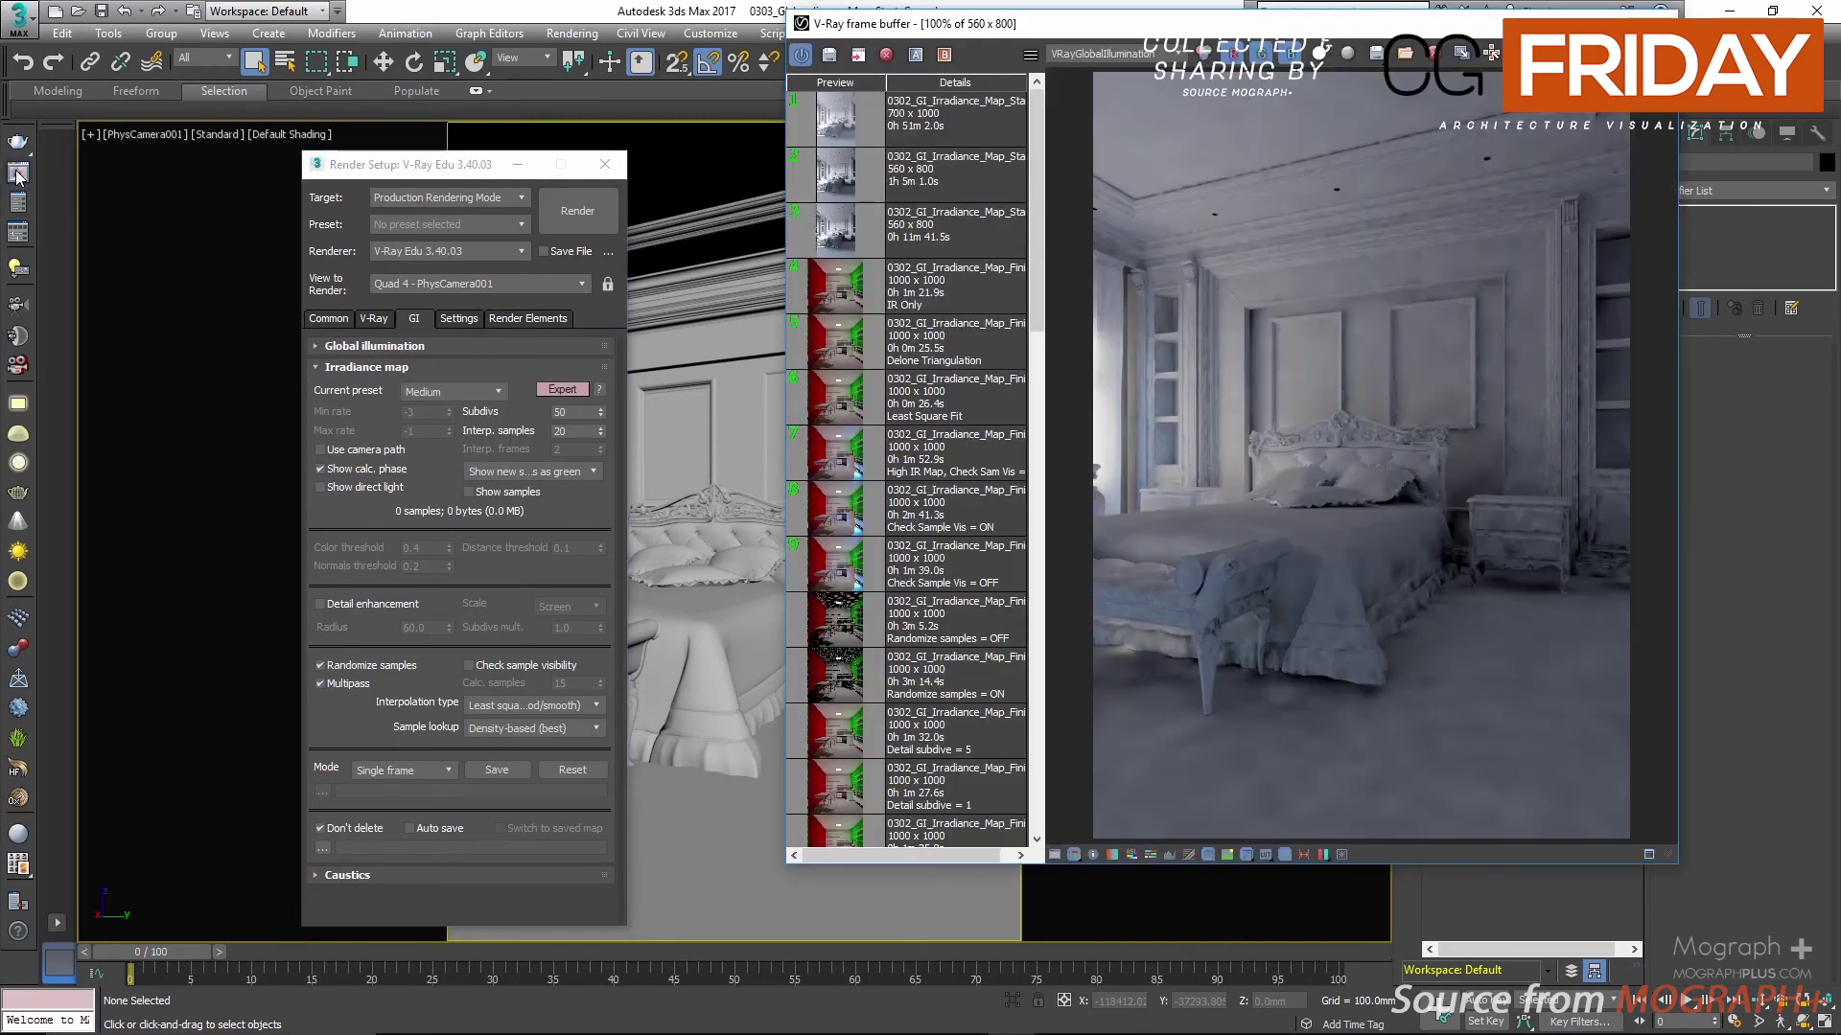
click(832, 241)
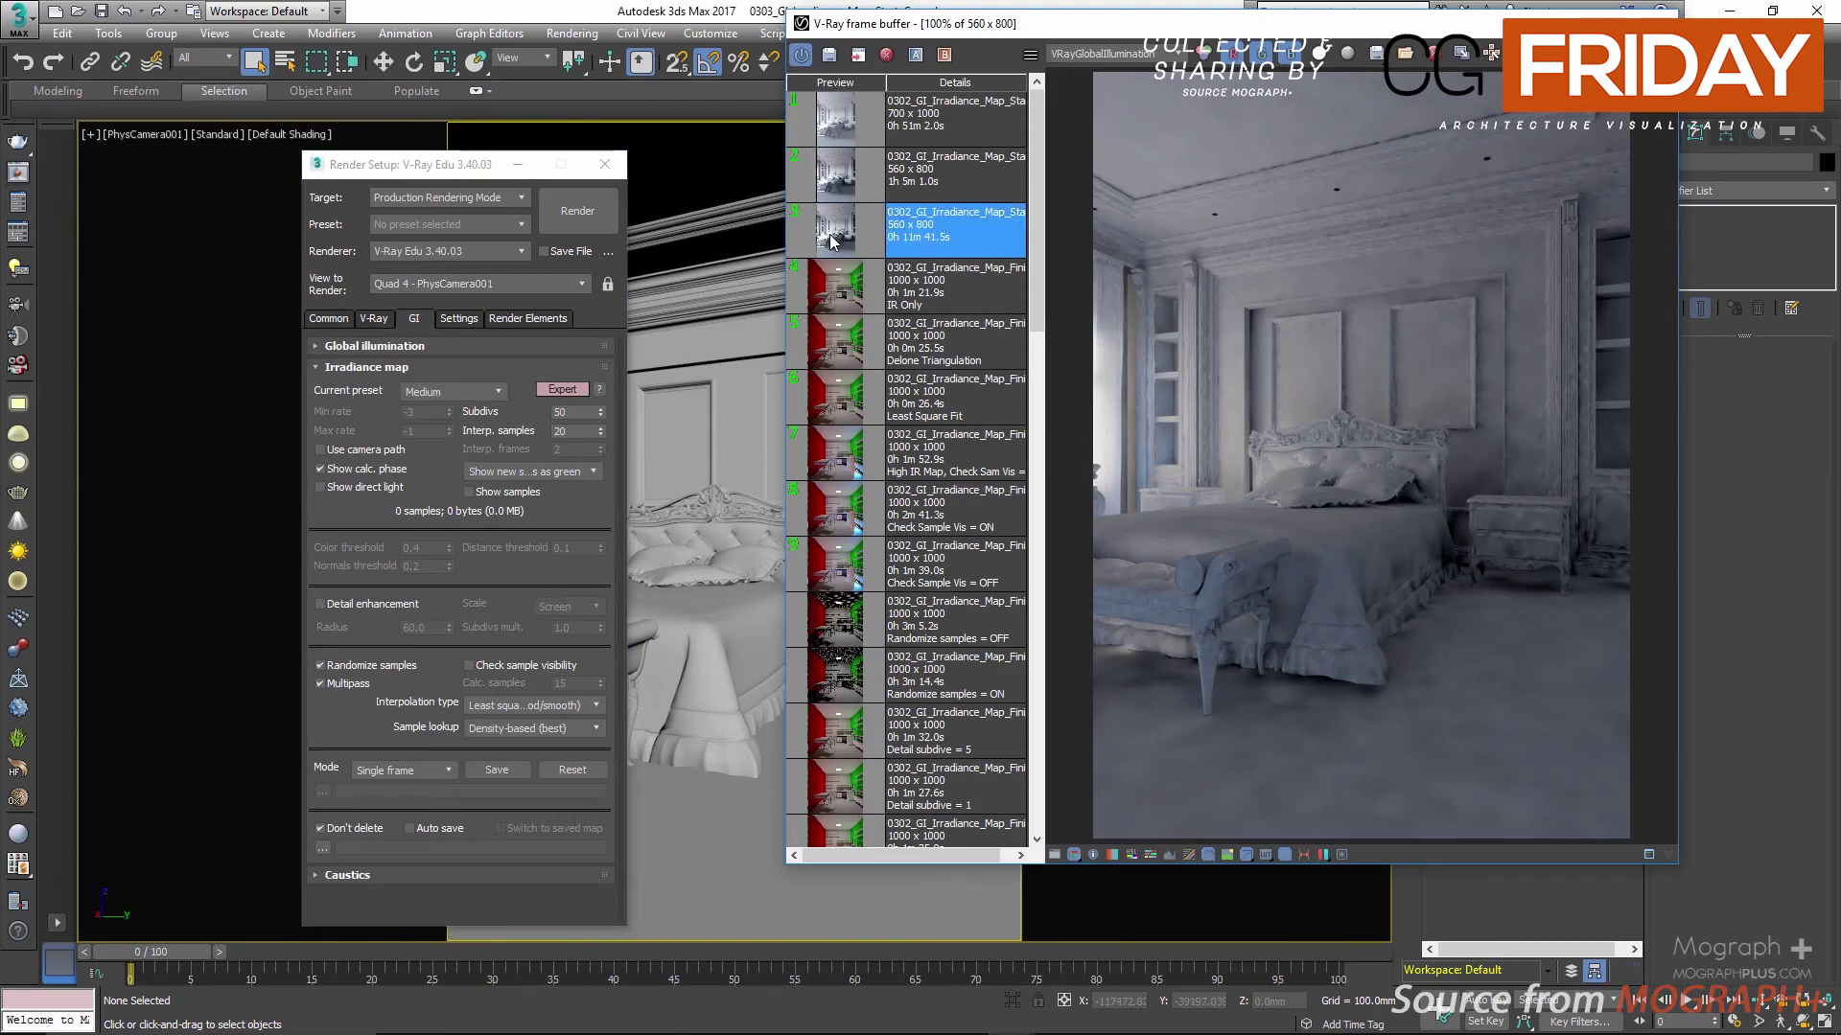
click(1130, 56)
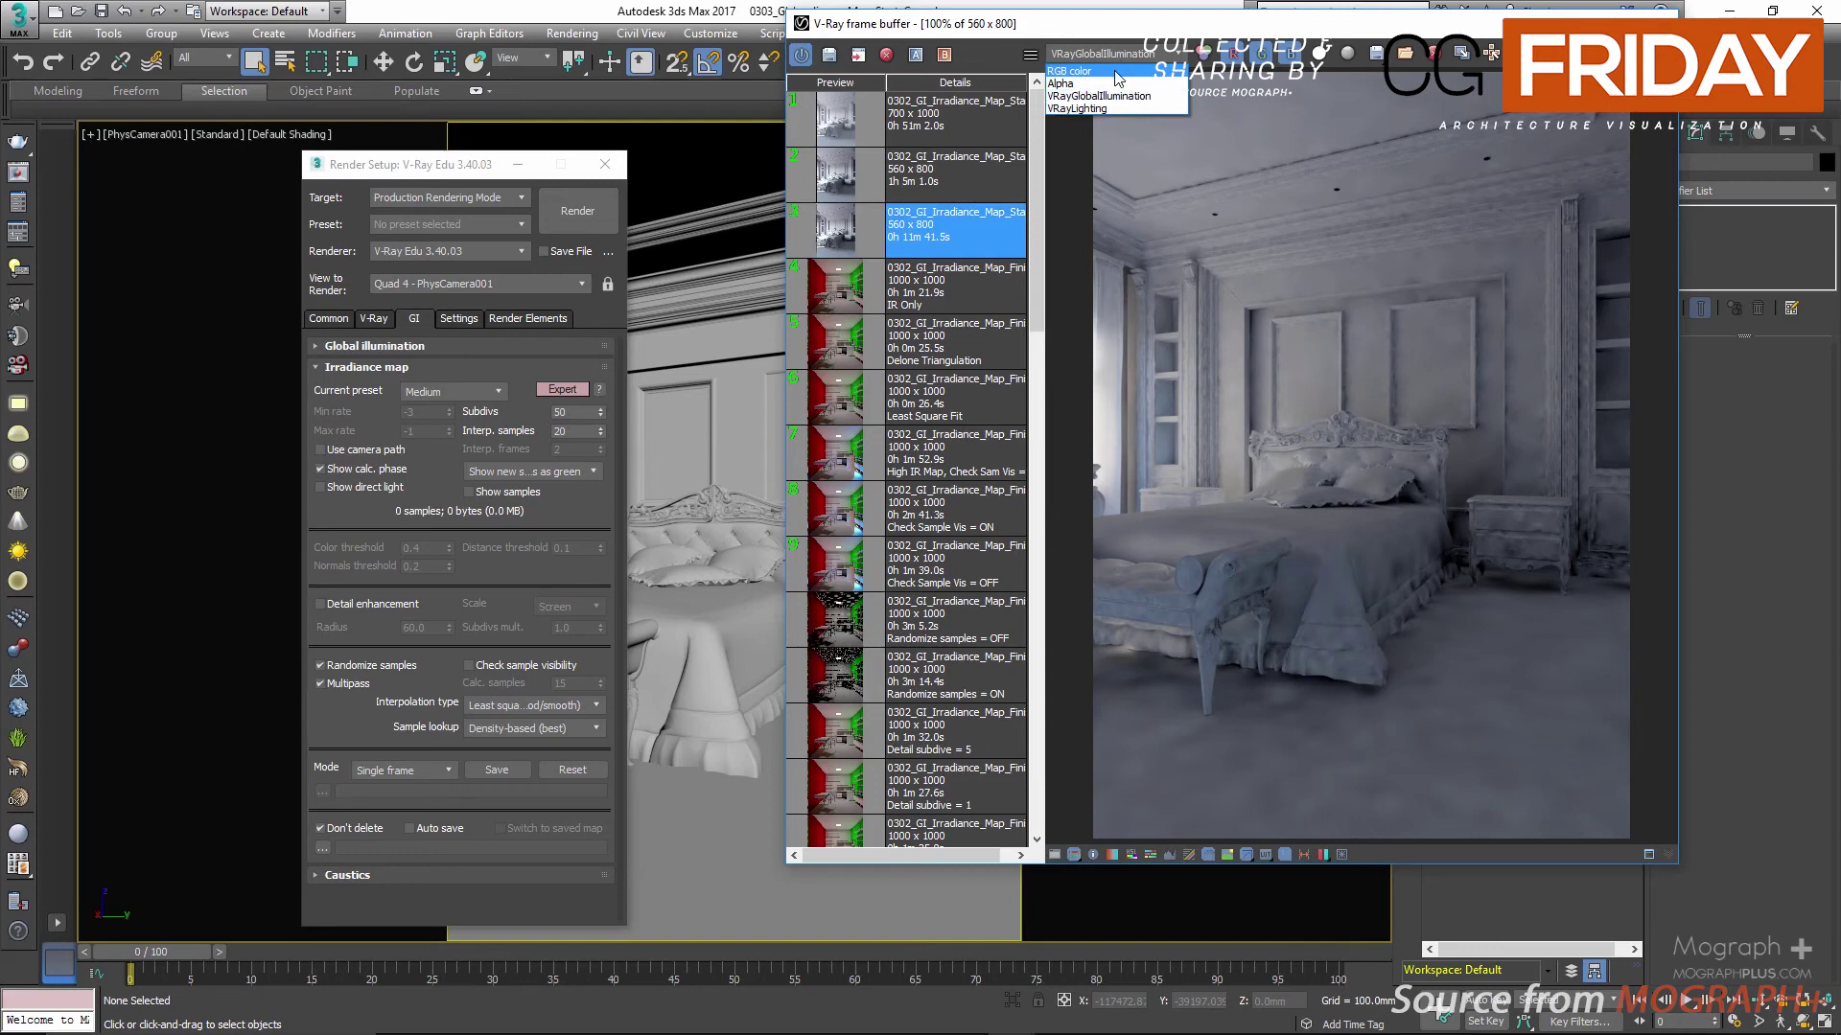
click(1116, 71)
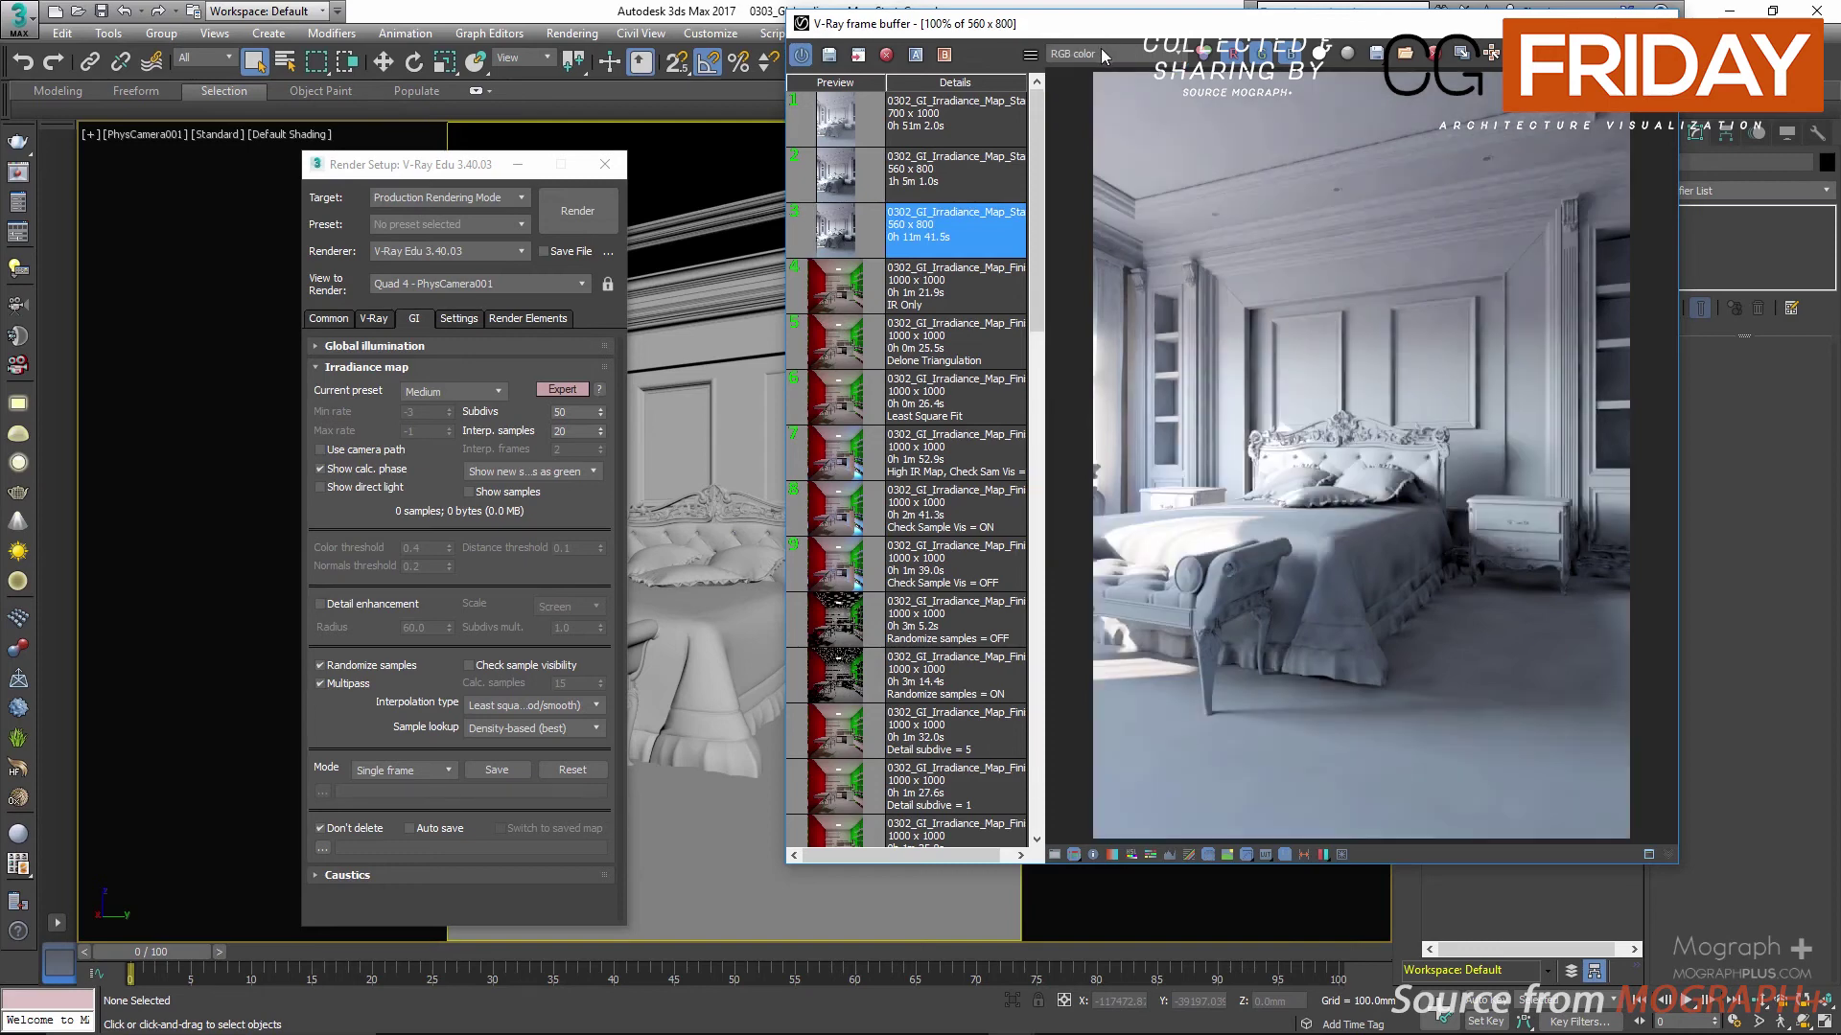
click(1101, 54)
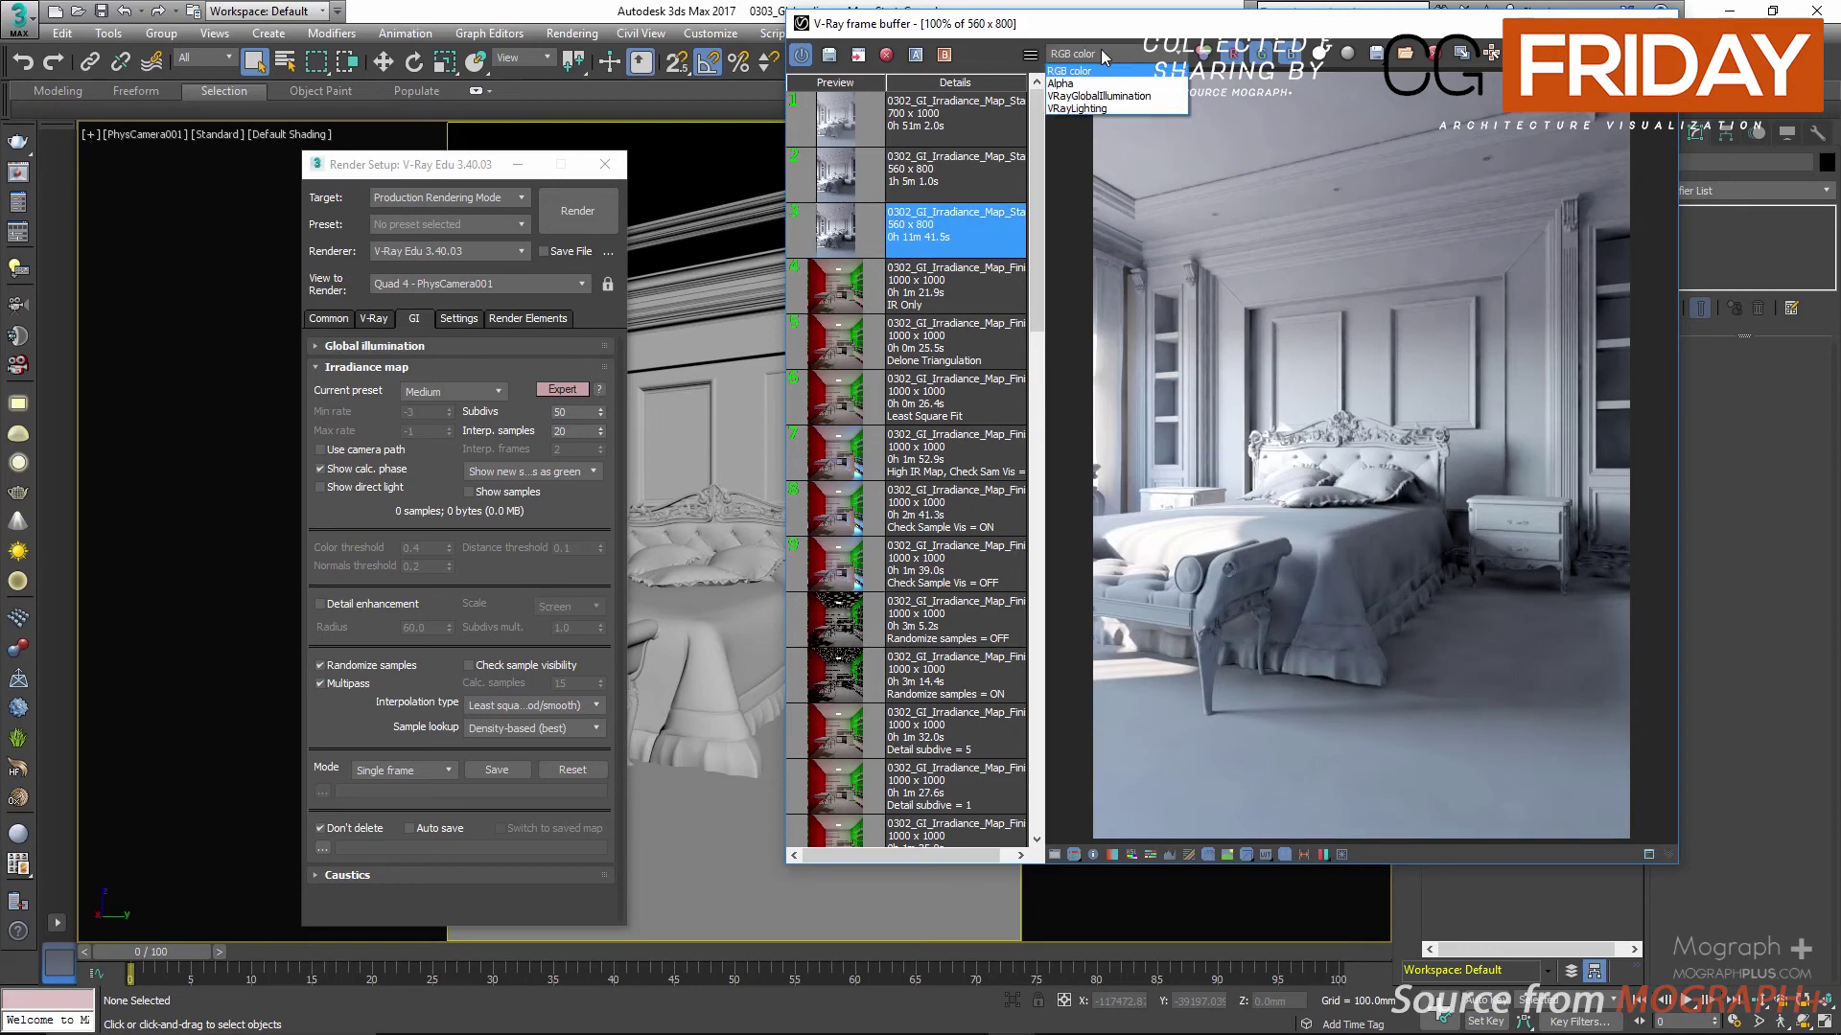
click(1112, 99)
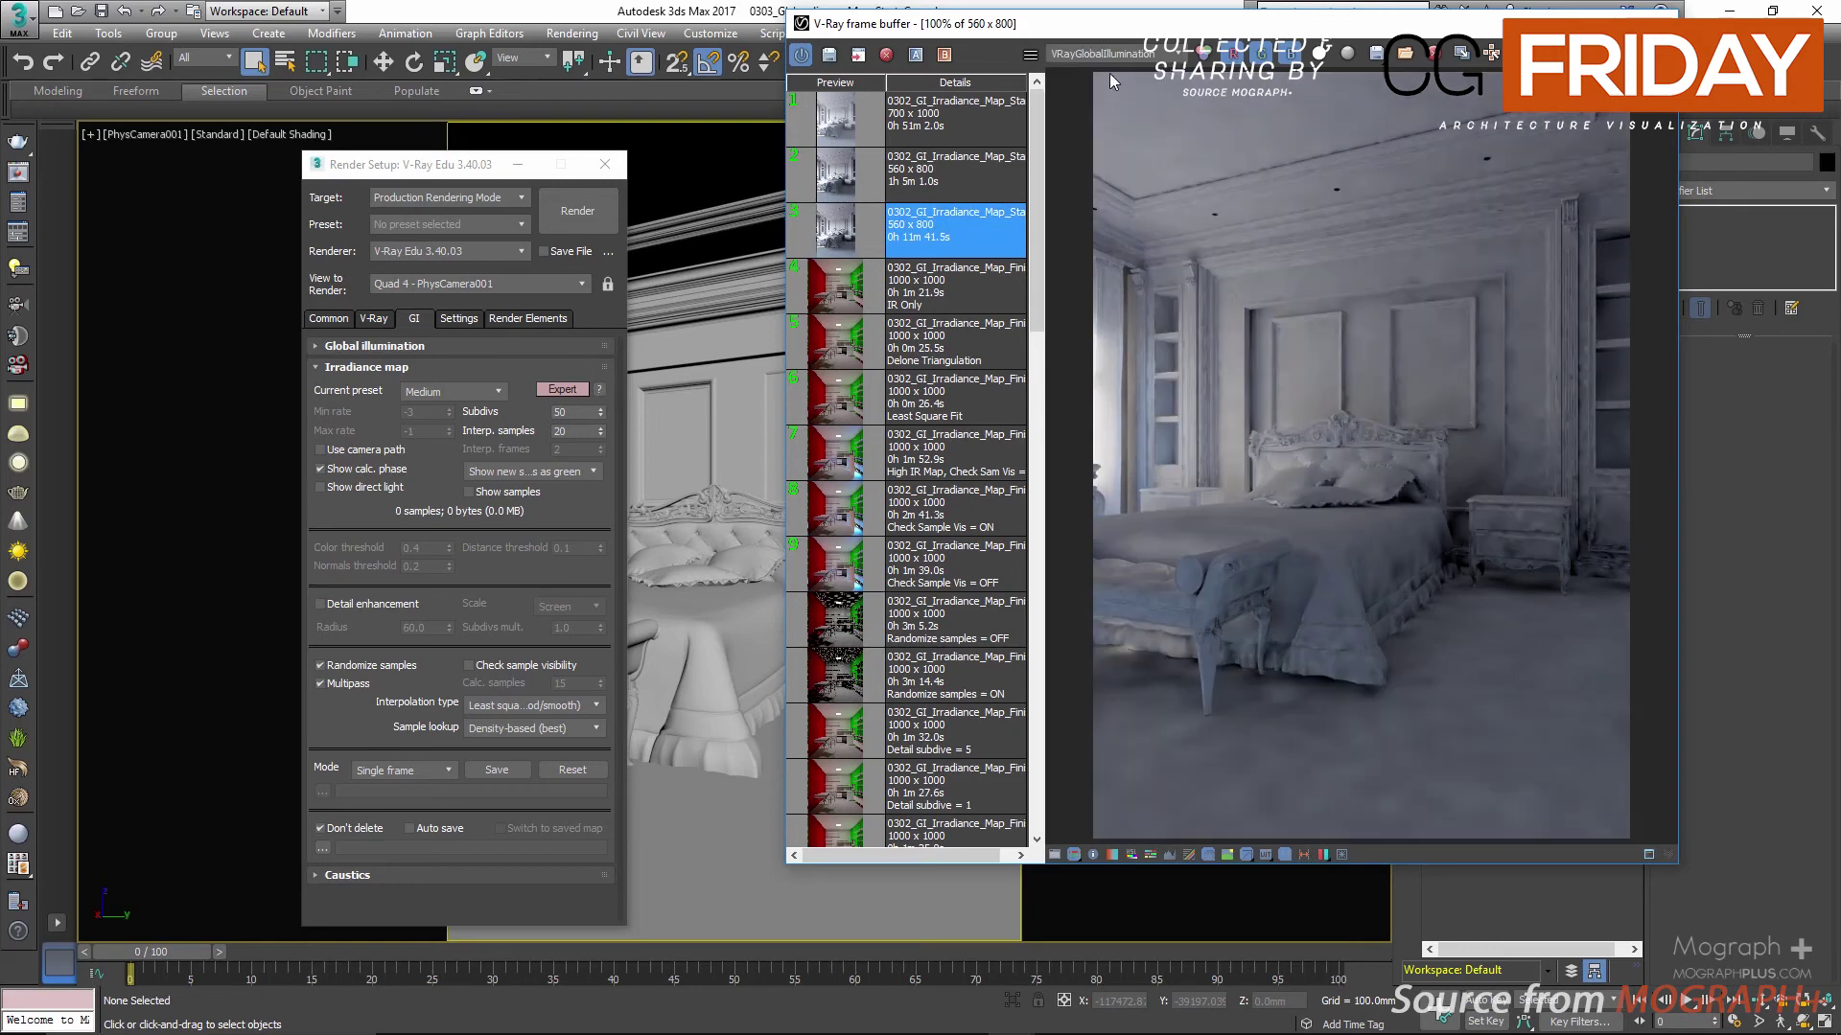
click(1109, 55)
click(1108, 73)
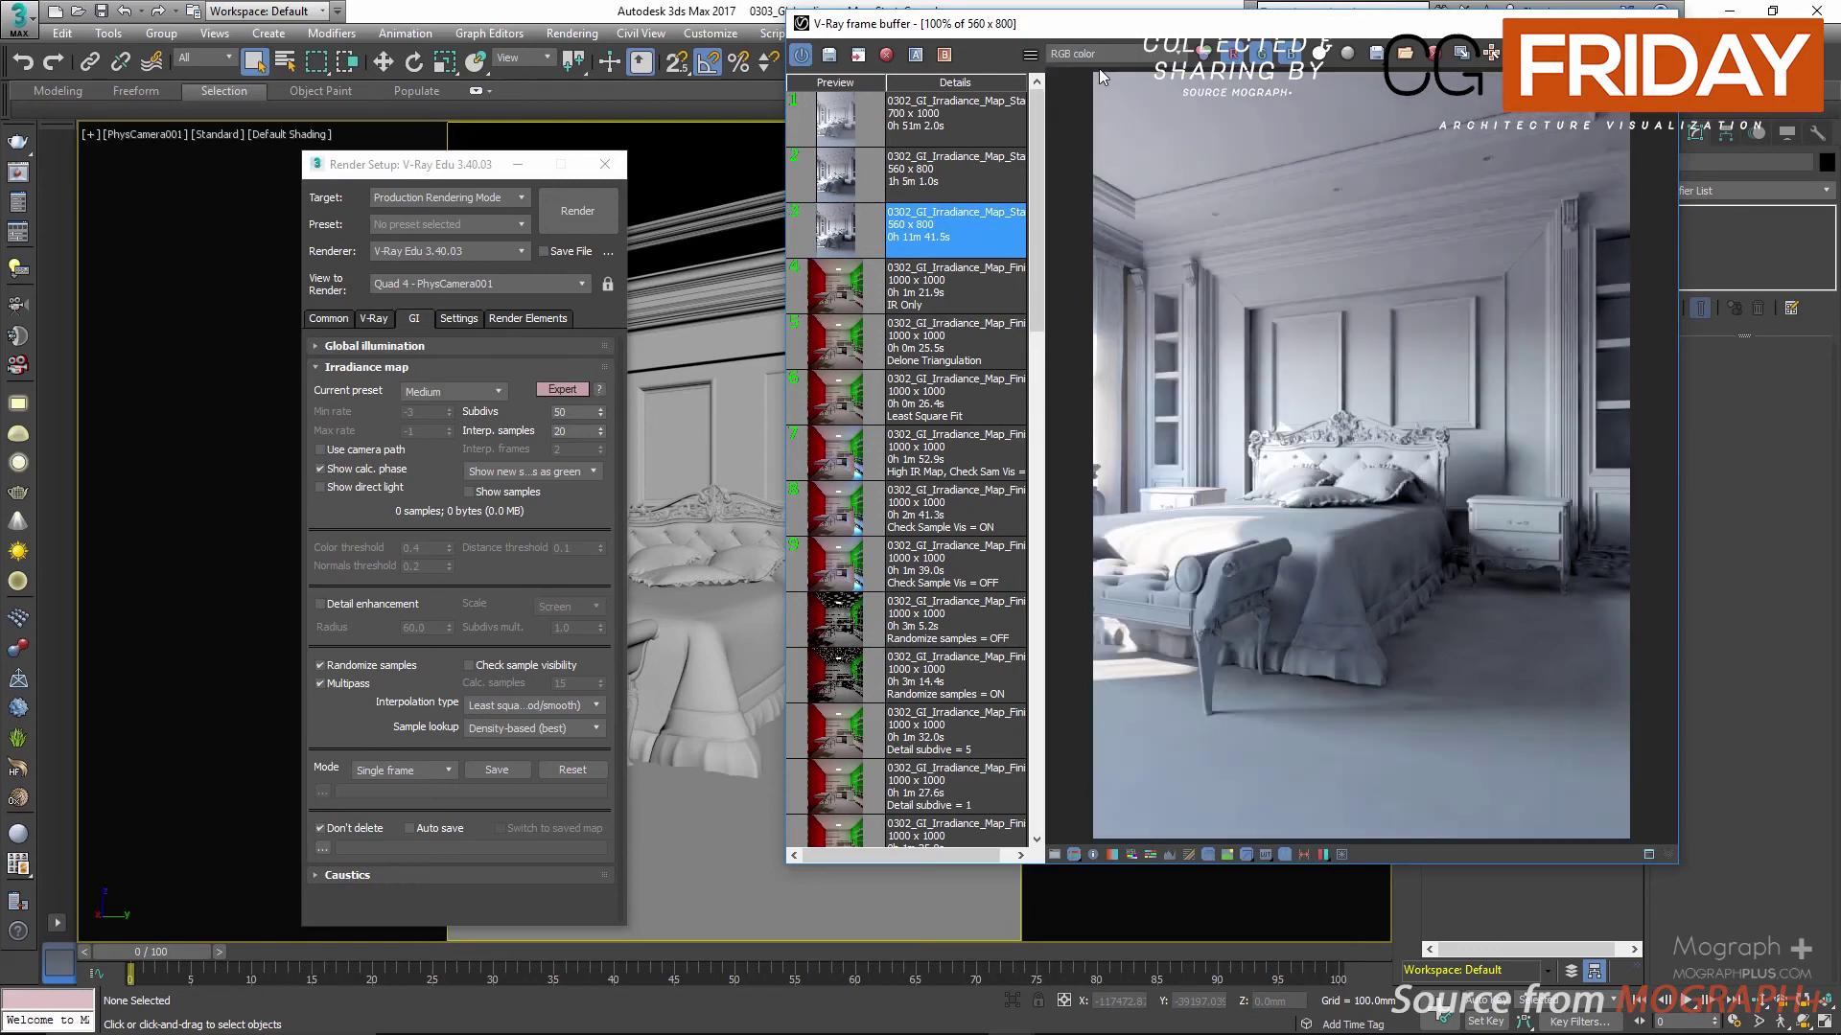
Step: Compare the VRayGlobalIllumination and RGB color channels of the bedroom render, checking the floor around the bed and nightstand
click(1105, 57)
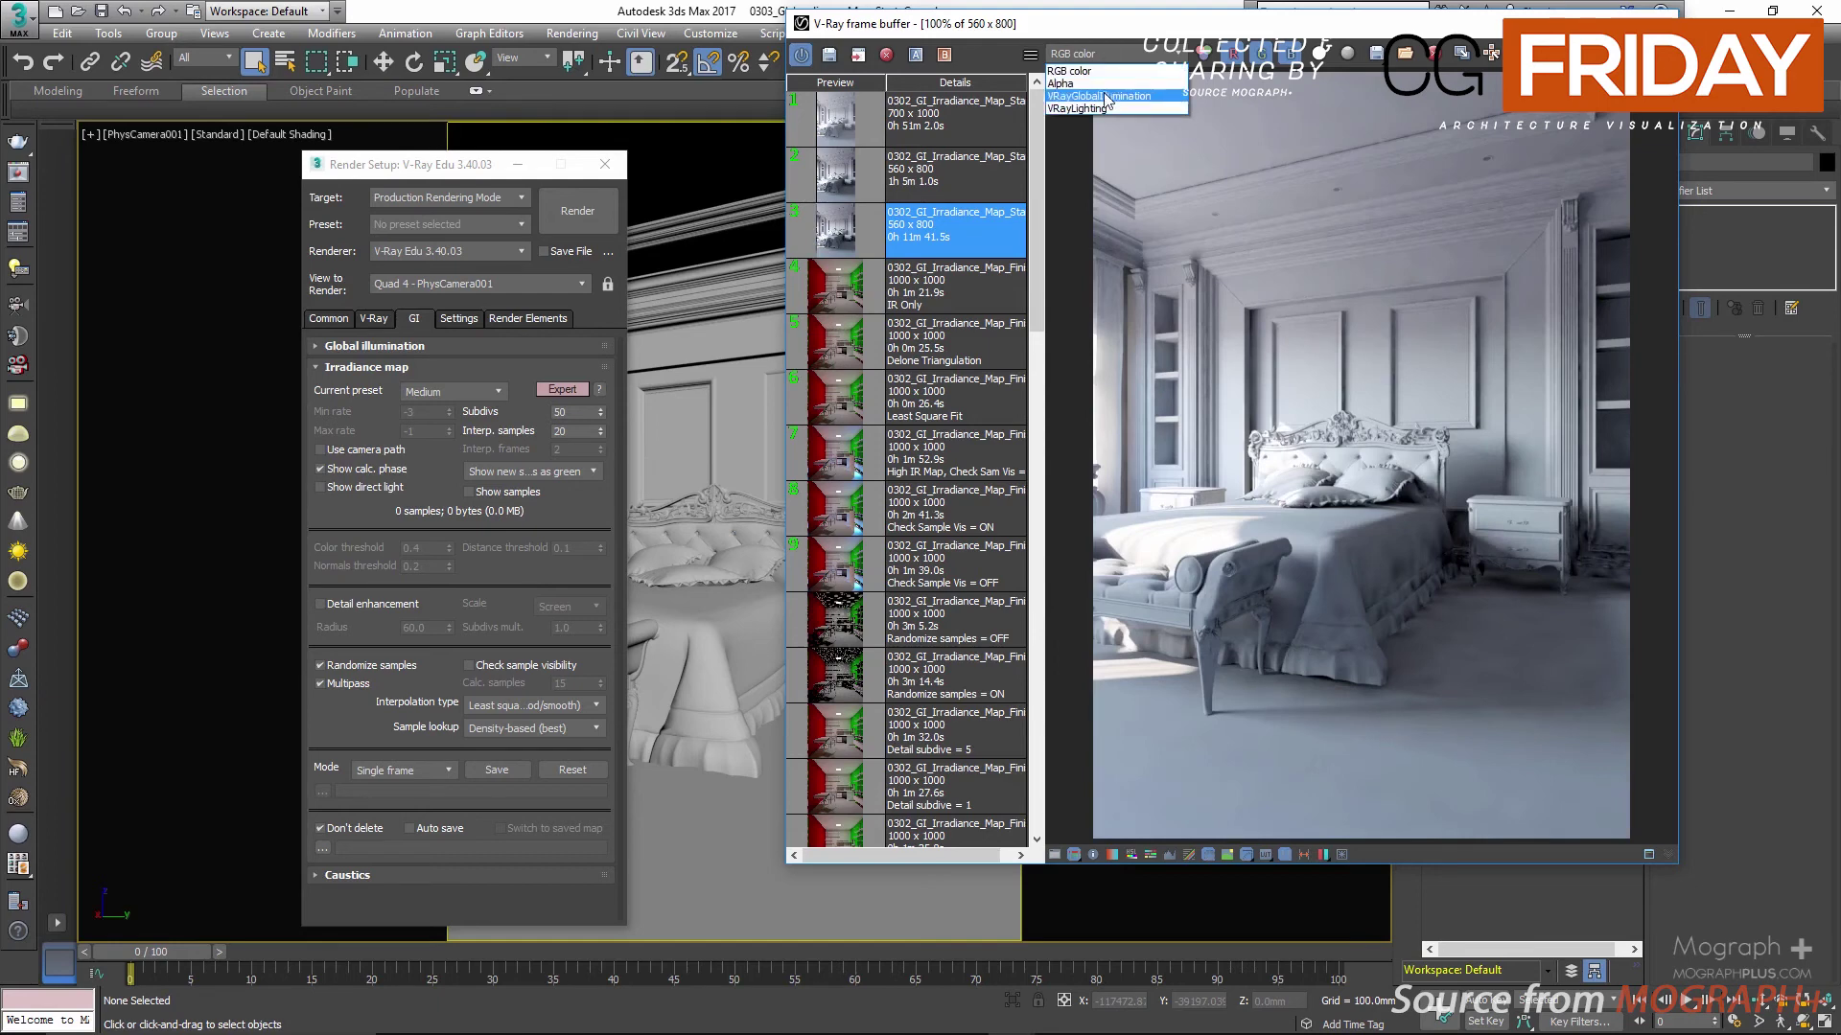
click(1107, 100)
click(1109, 55)
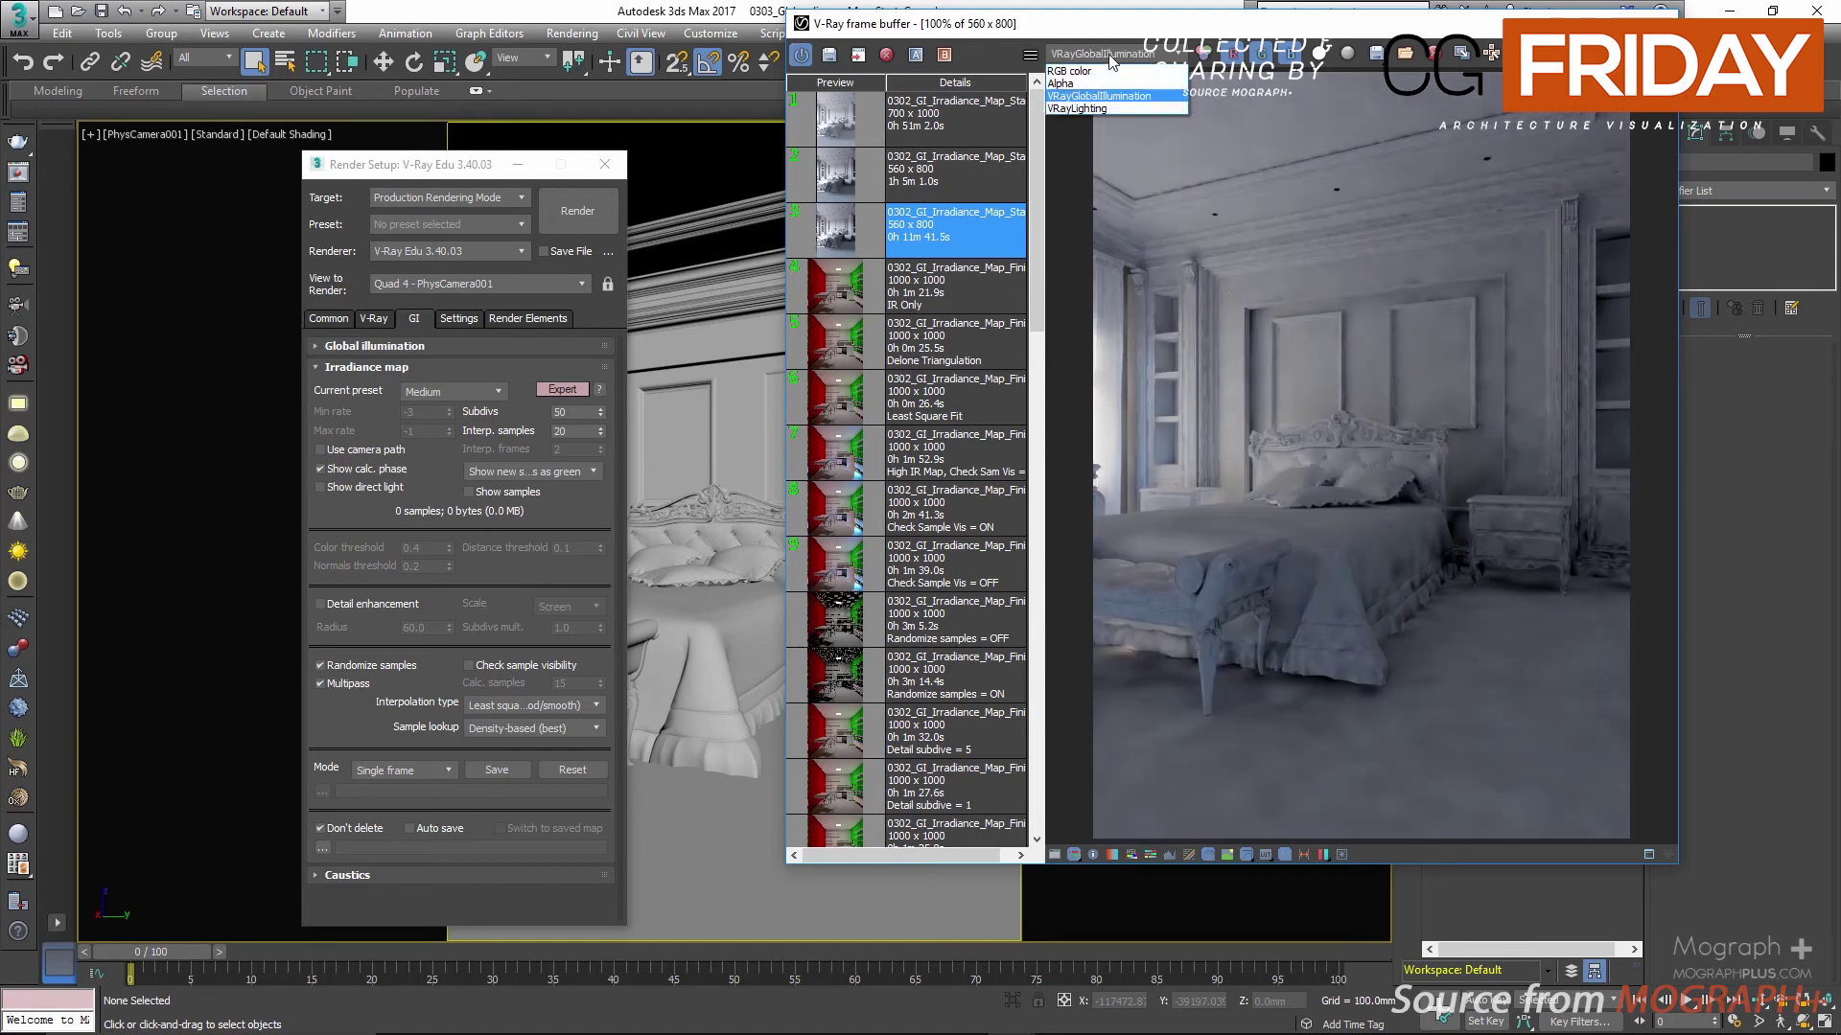
click(1108, 74)
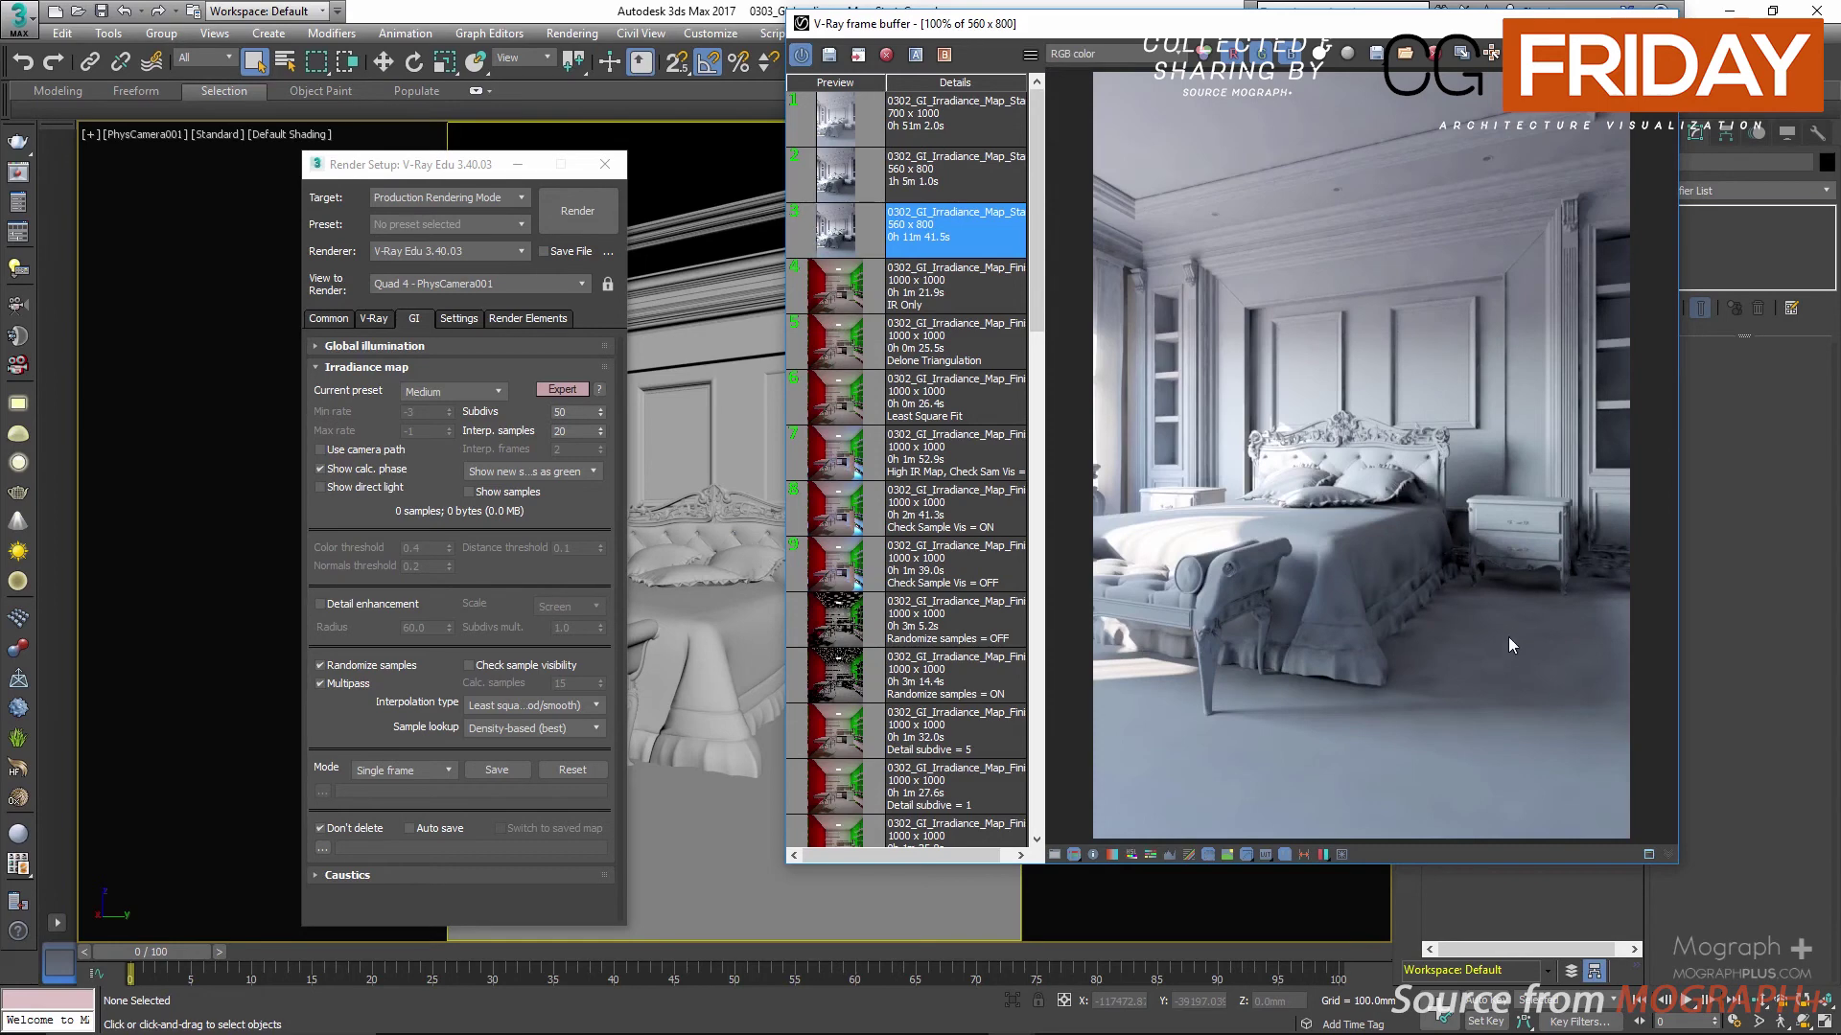
scroll(1509, 637, up, 5)
scroll(1392, 383, down, 1)
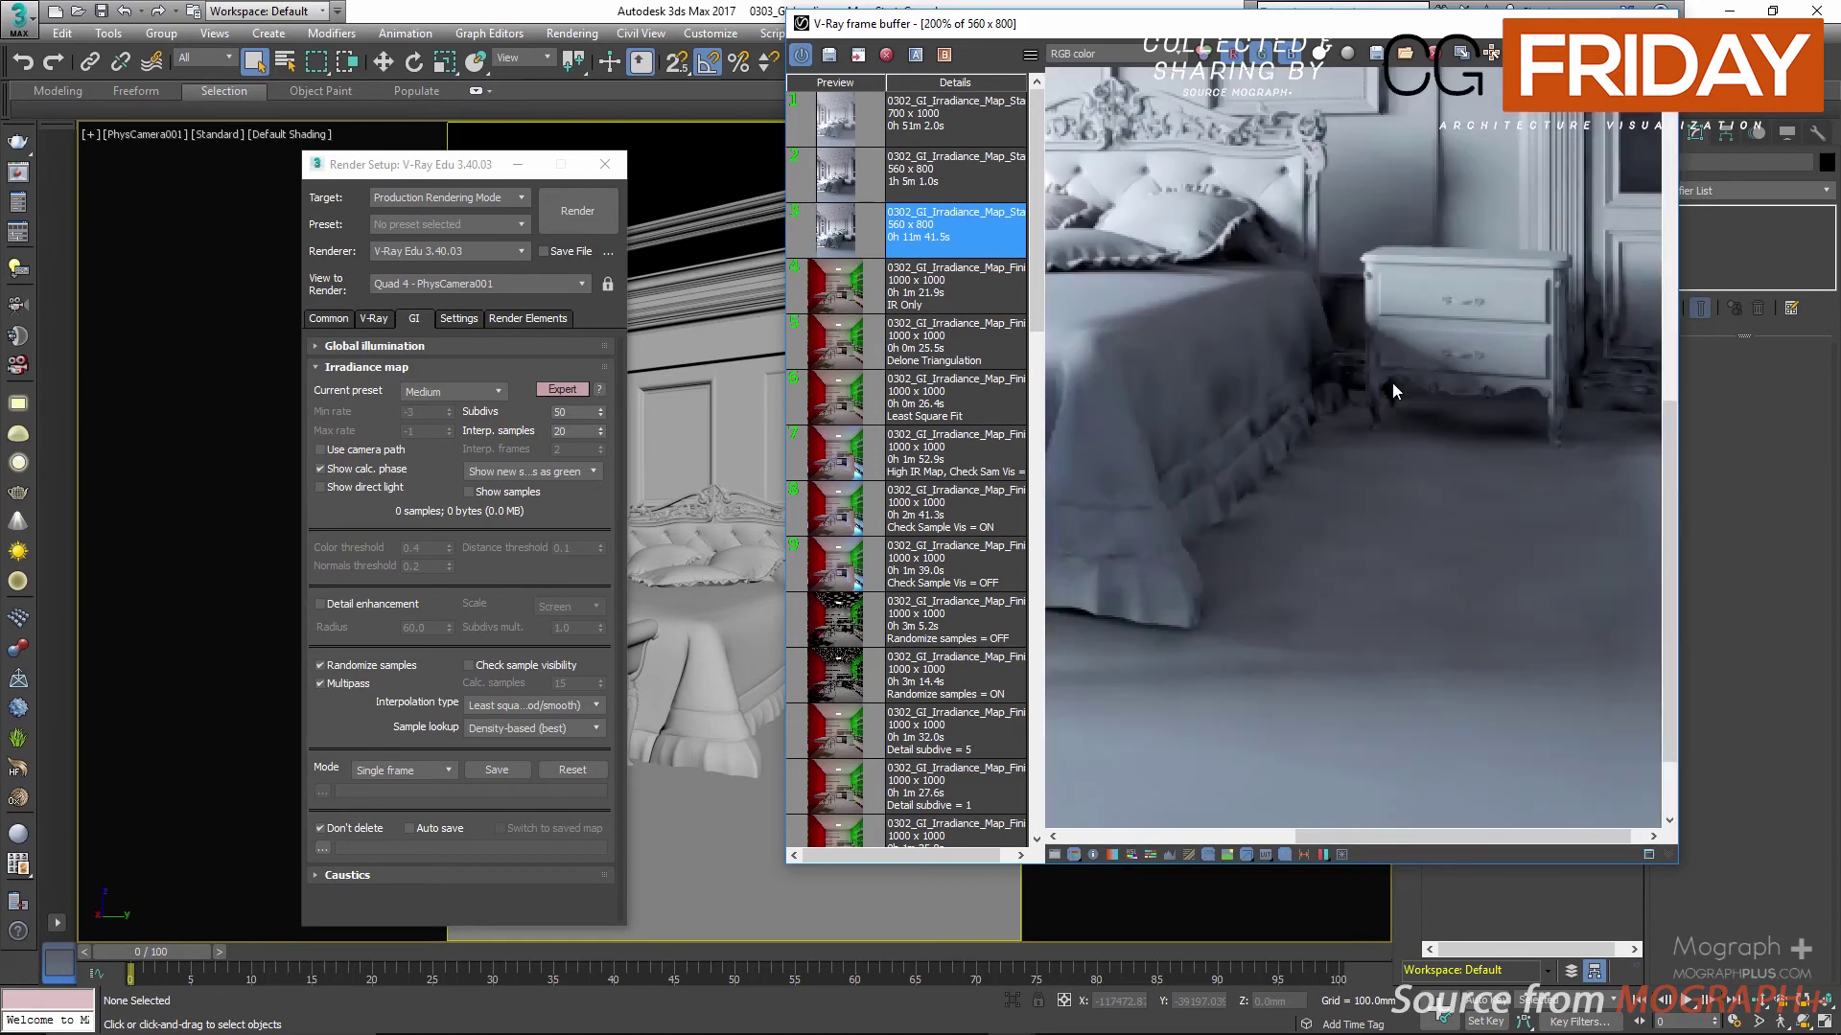
scroll(1392, 383, down, 1)
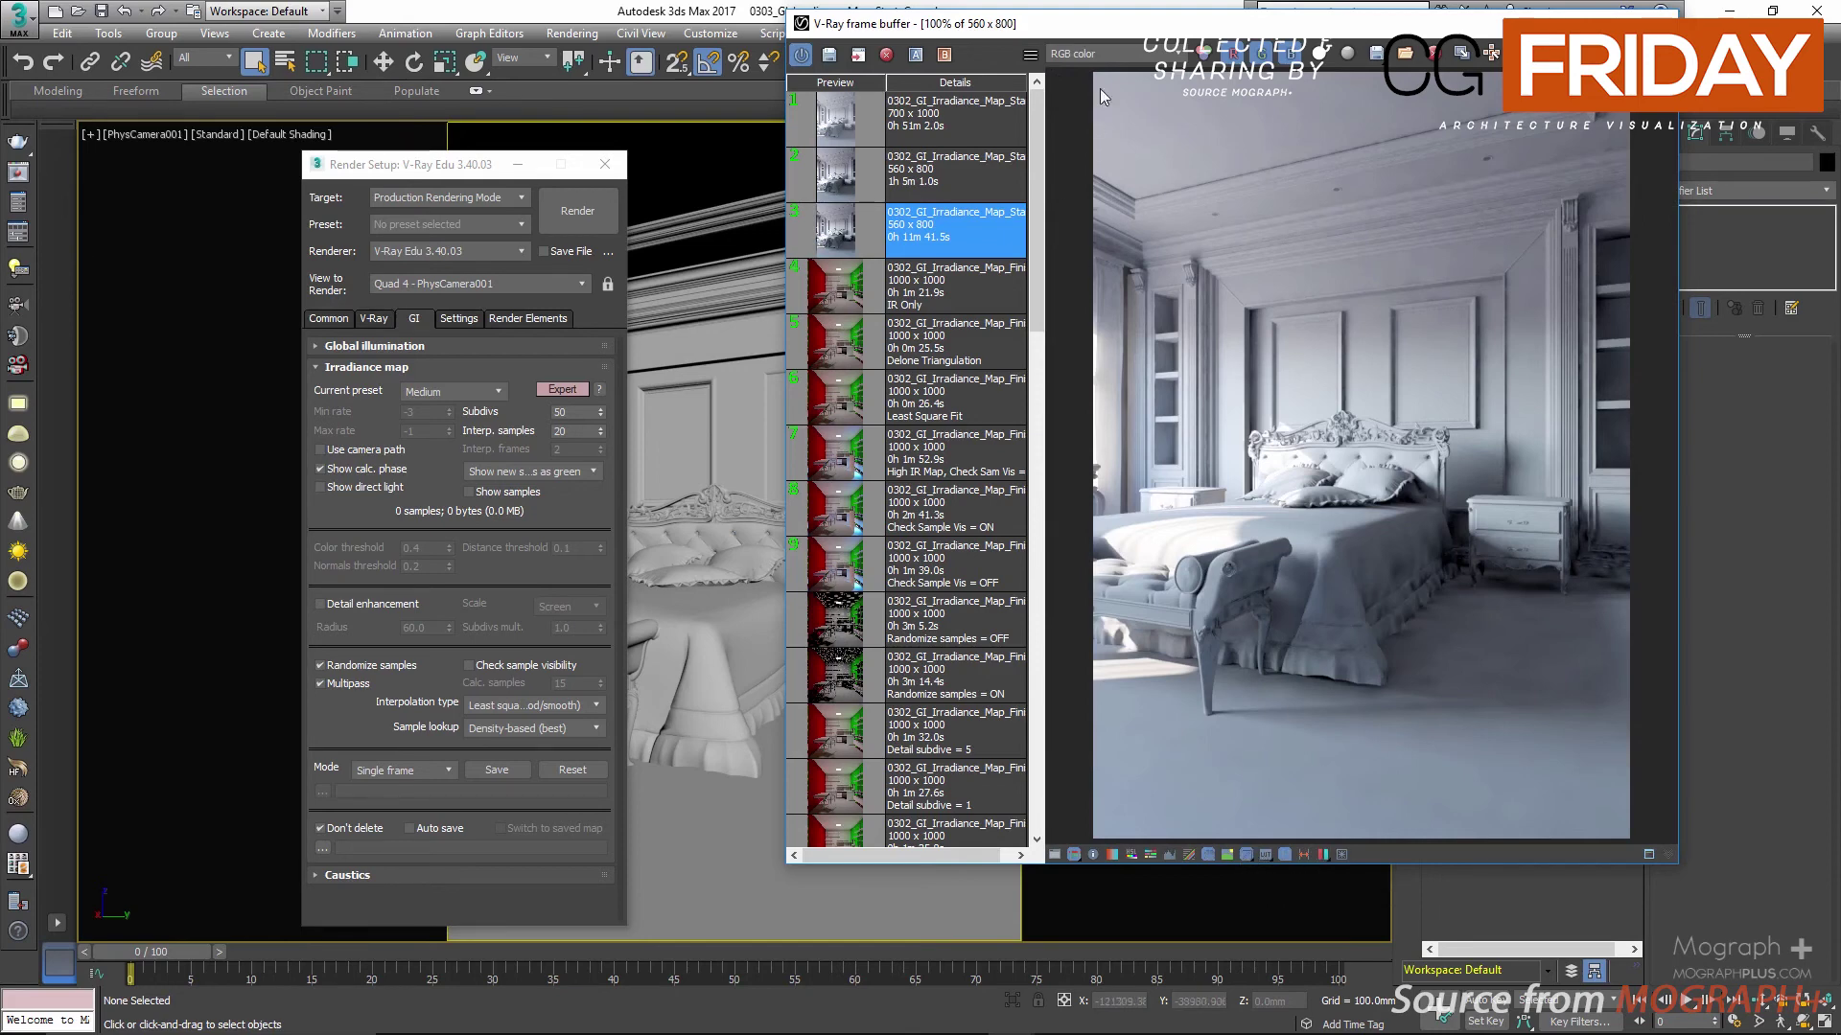
Step: Examine the RGB color render up close, from the floor and nightstand up the wall to the ceiling moulding
click(1127, 58)
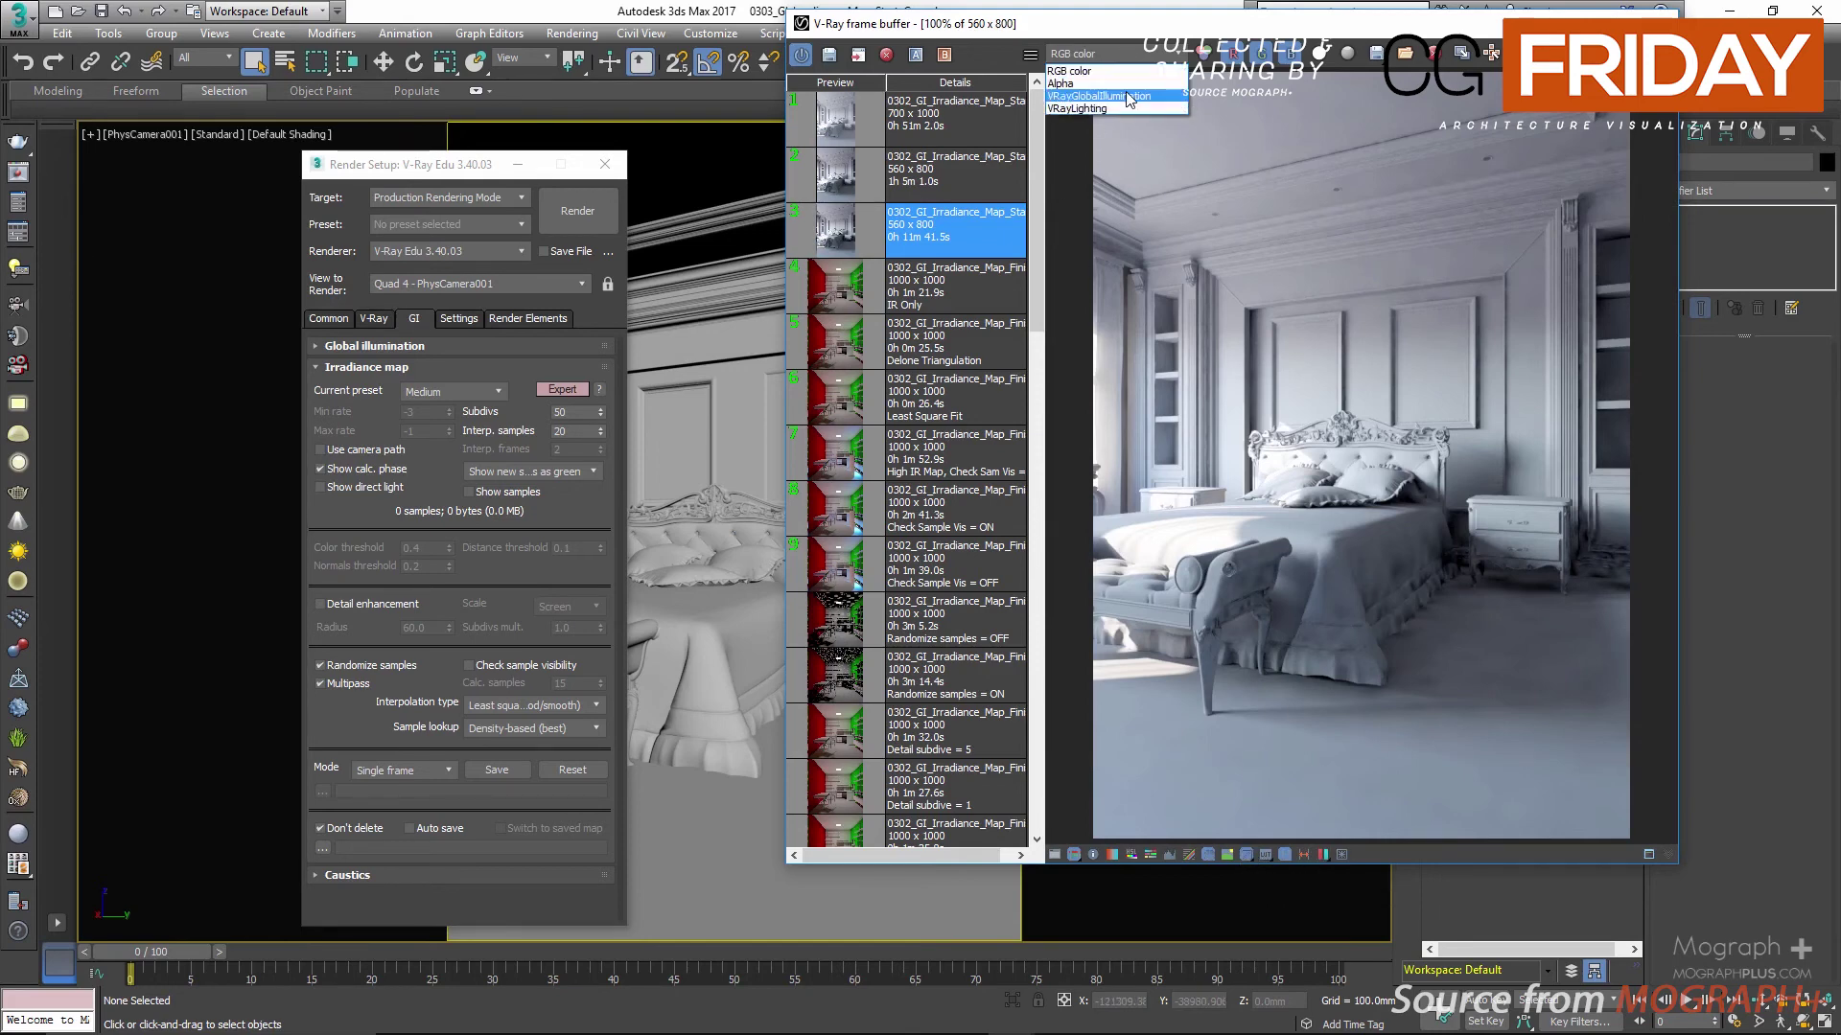
click(1546, 341)
scroll(1508, 740, up, 2)
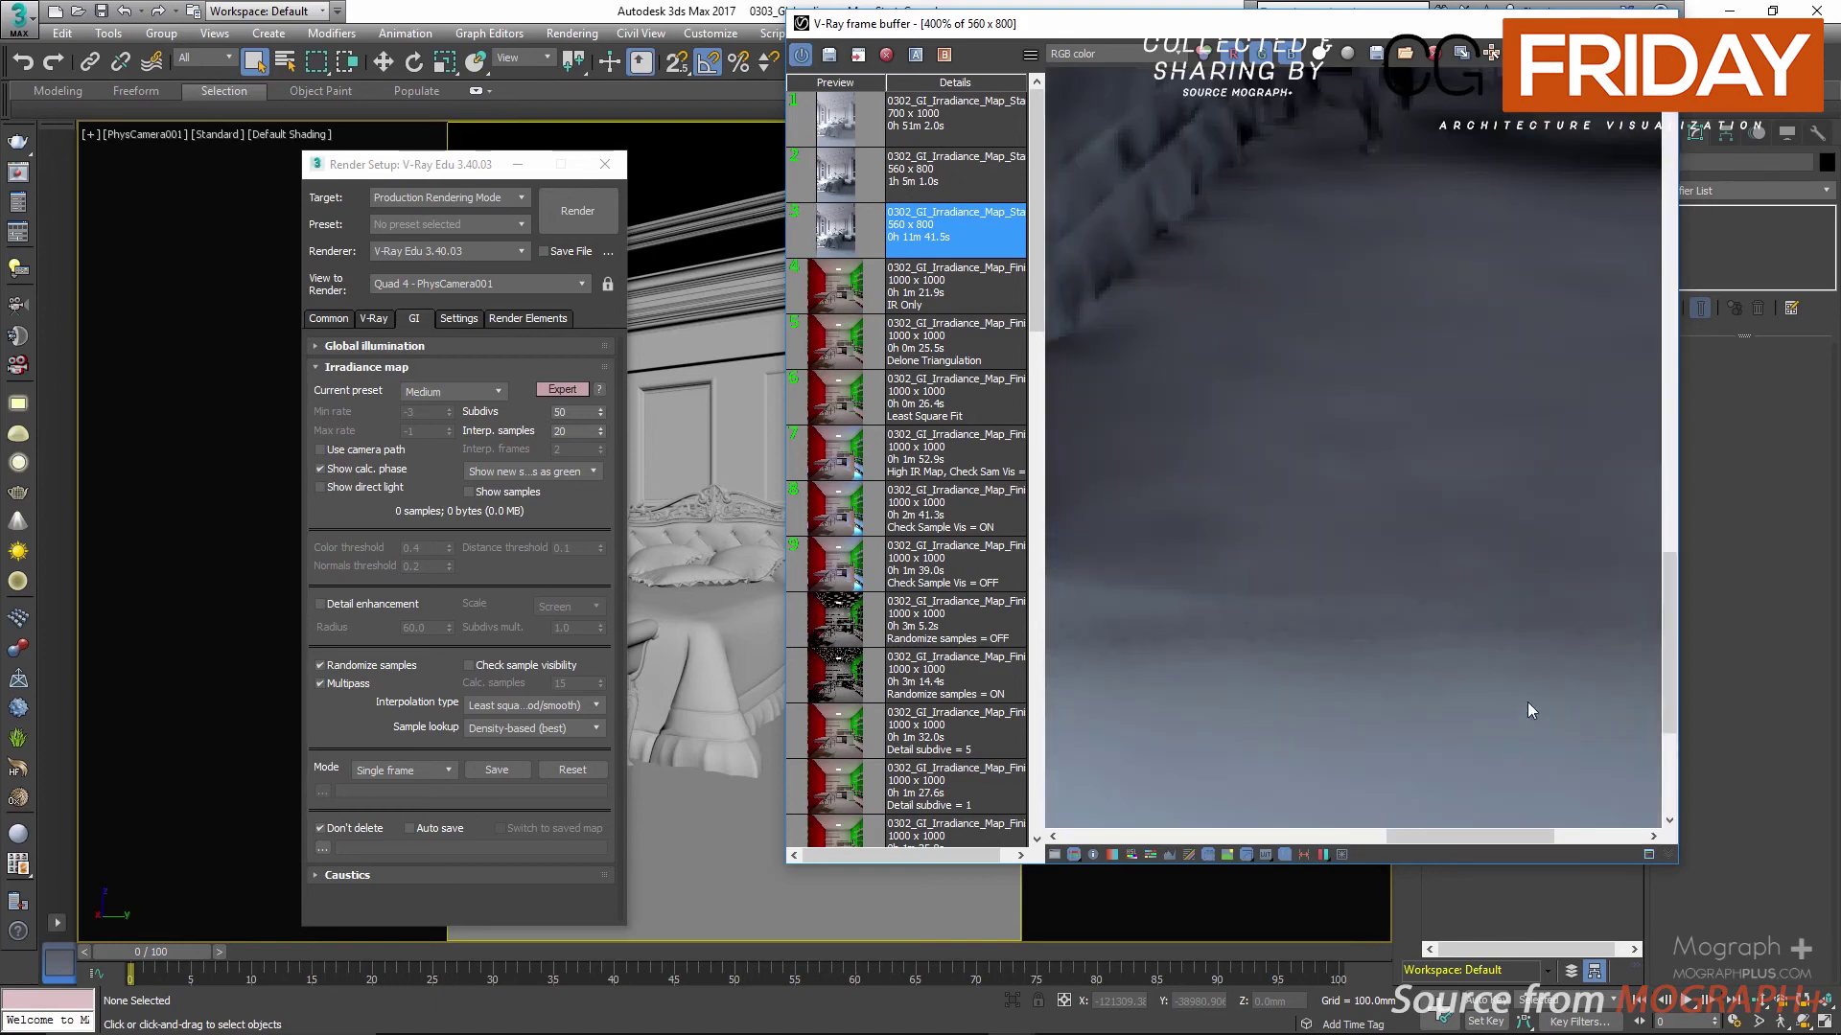
middle_drag(1498, 557, 1171, 814)
mouse_move(1174, 206)
middle_down()
mouse_move(1184, 475)
mouse_move(1216, 577)
middle_up()
middle_drag(1192, 422, 1355, 718)
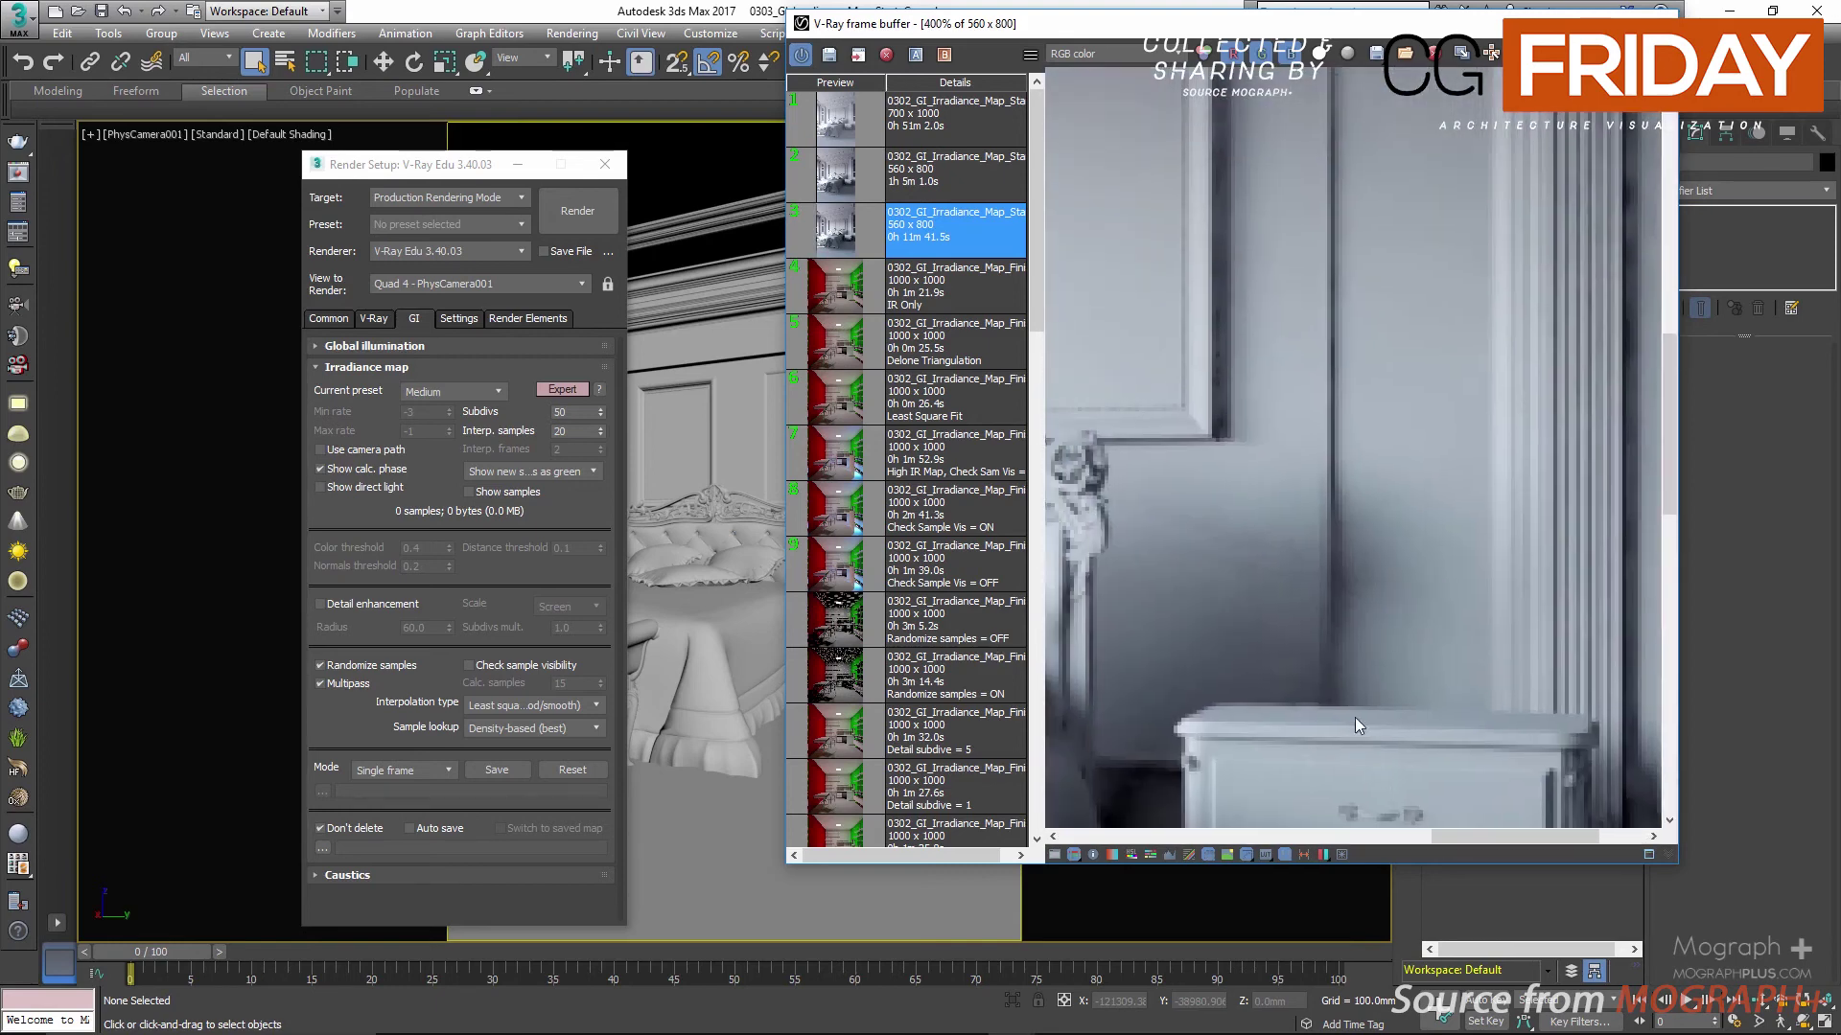
middle_drag(1232, 191, 1385, 666)
middle_drag(1213, 337, 1421, 485)
middle_drag(1156, 366, 1353, 280)
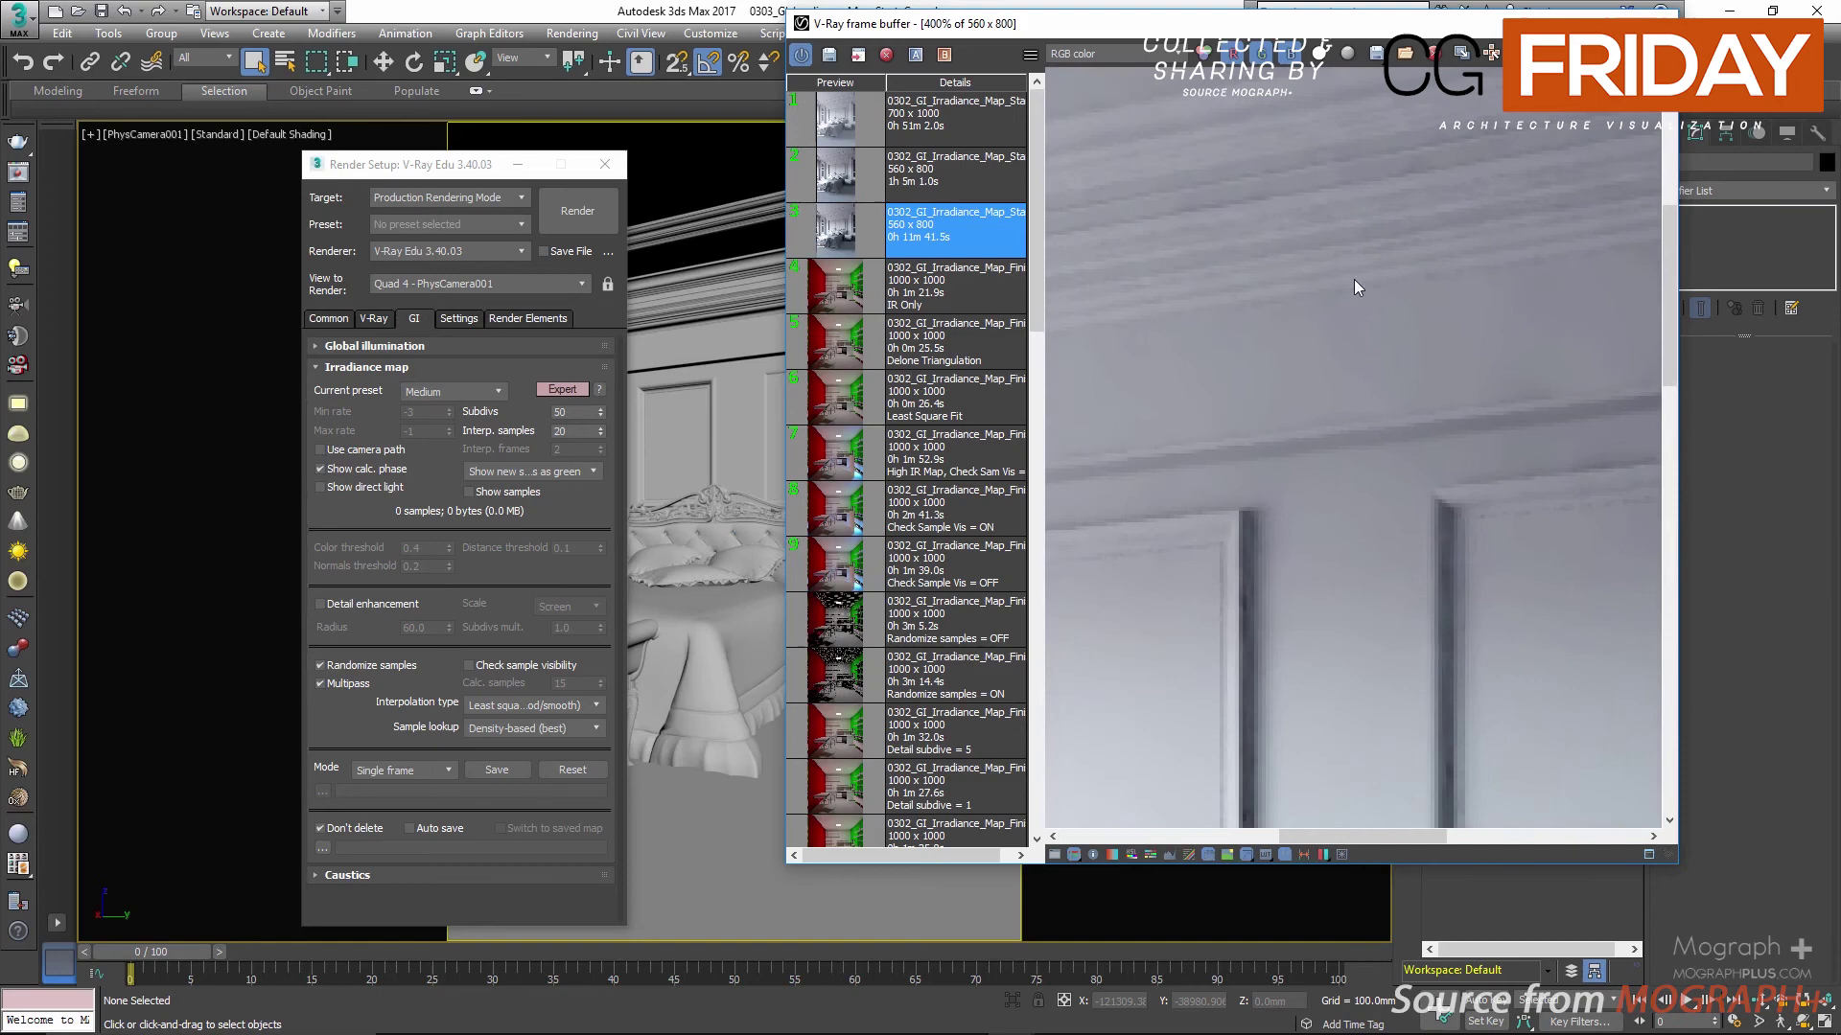
Step: Display the VRayGlobalIllumination channel and examine the headboard wall and ceiling moulding for irradiance map artifacts
click(1108, 61)
click(1102, 90)
scroll(1298, 414, down, 2)
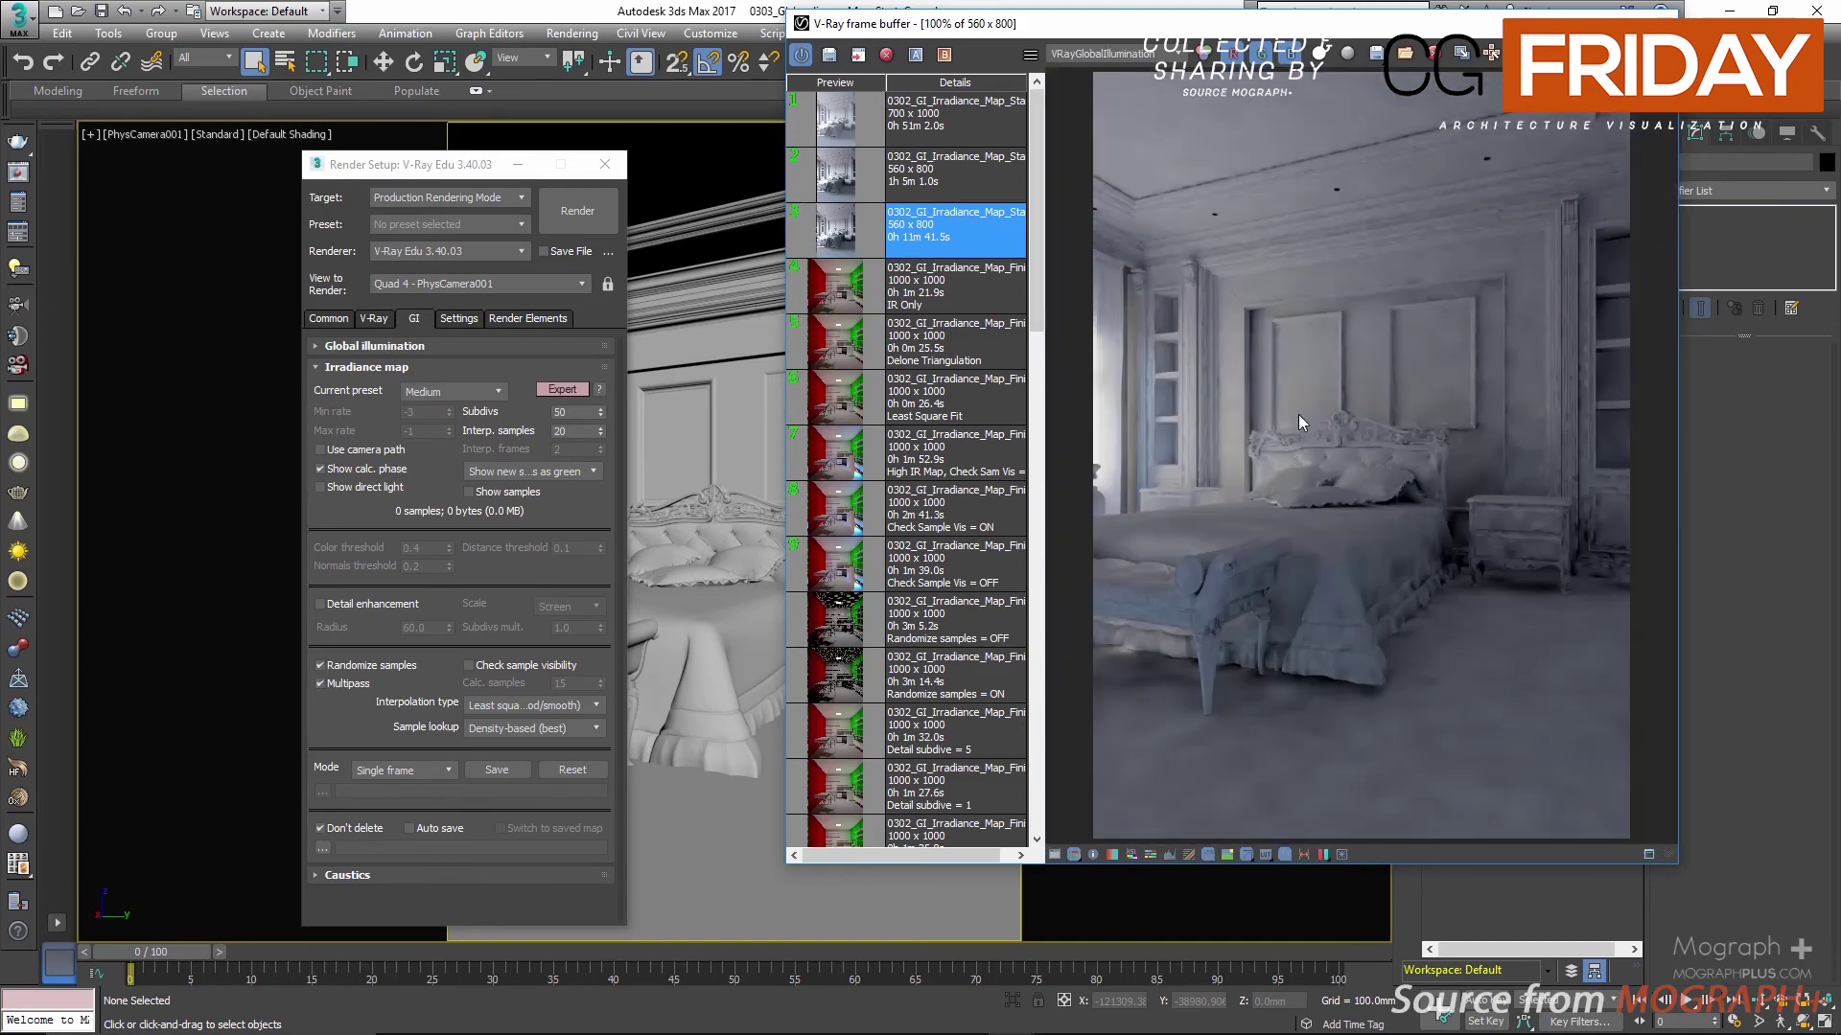
scroll(1298, 414, down, 1)
scroll(1298, 414, up, 1)
scroll(1298, 414, down, 1)
scroll(1298, 414, up, 1)
scroll(1291, 230, up, 1)
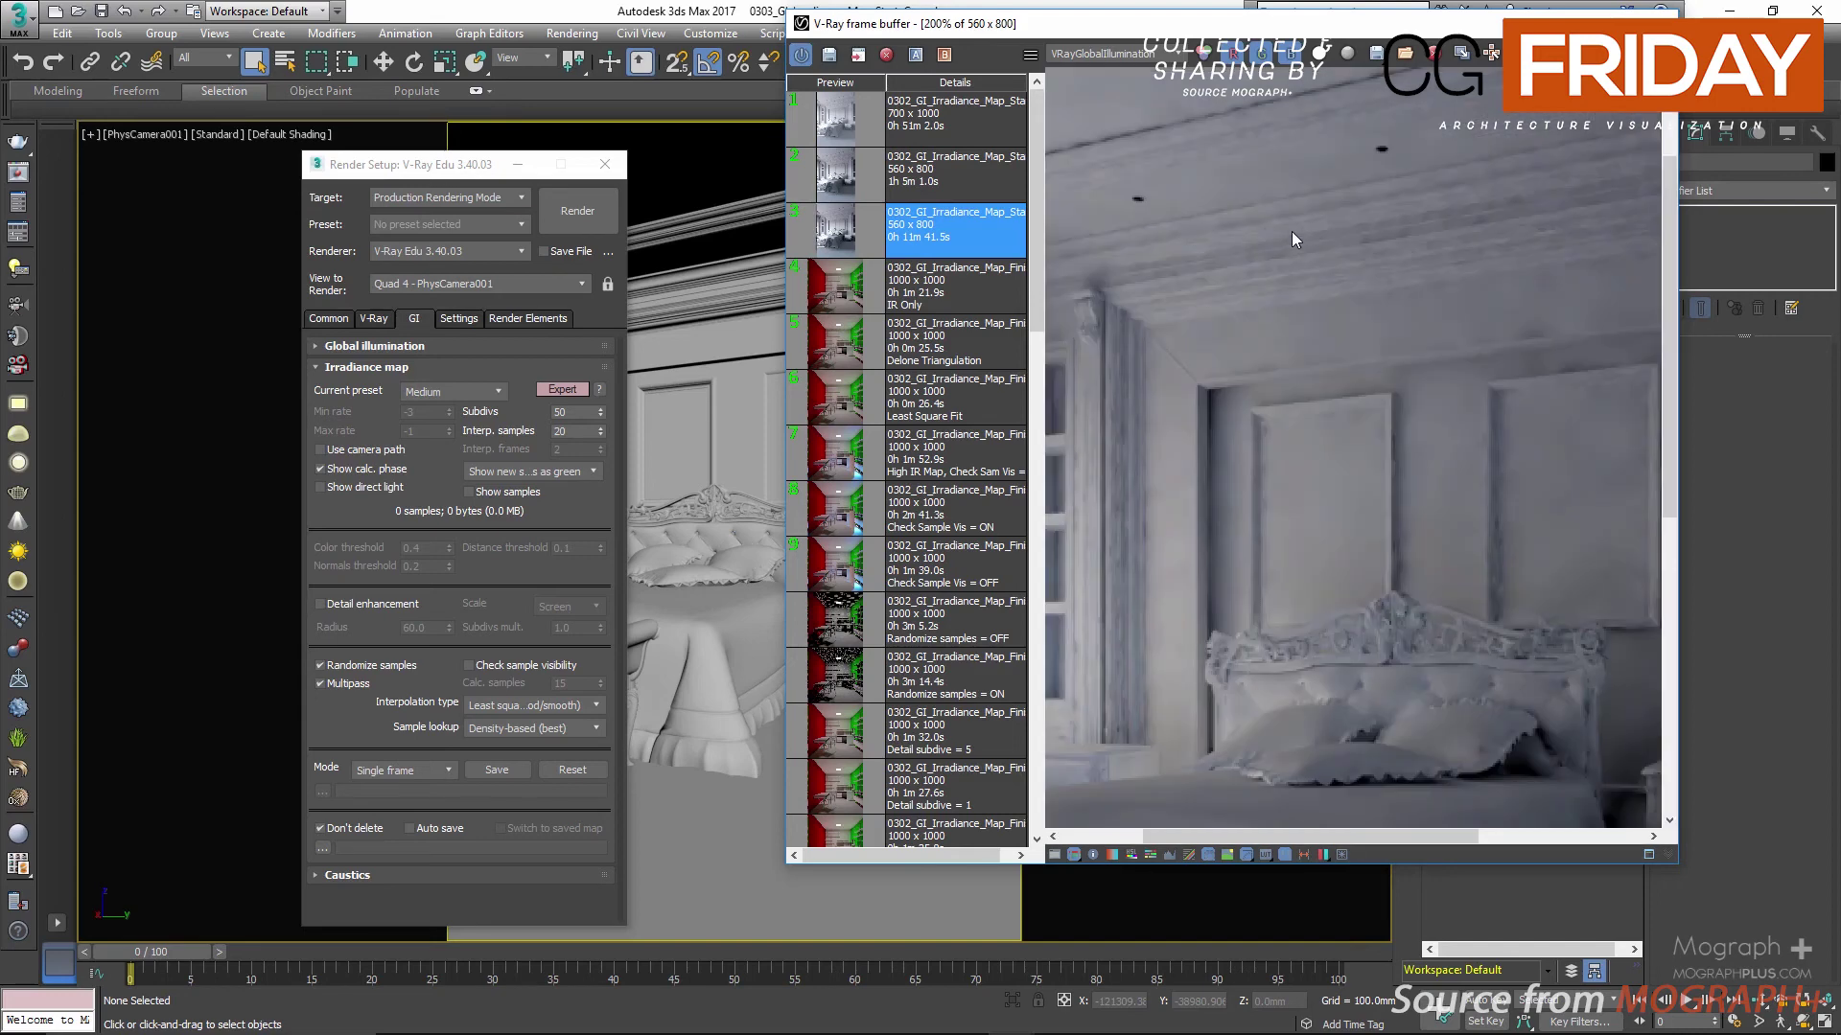
middle_drag(1354, 301, 1176, 232)
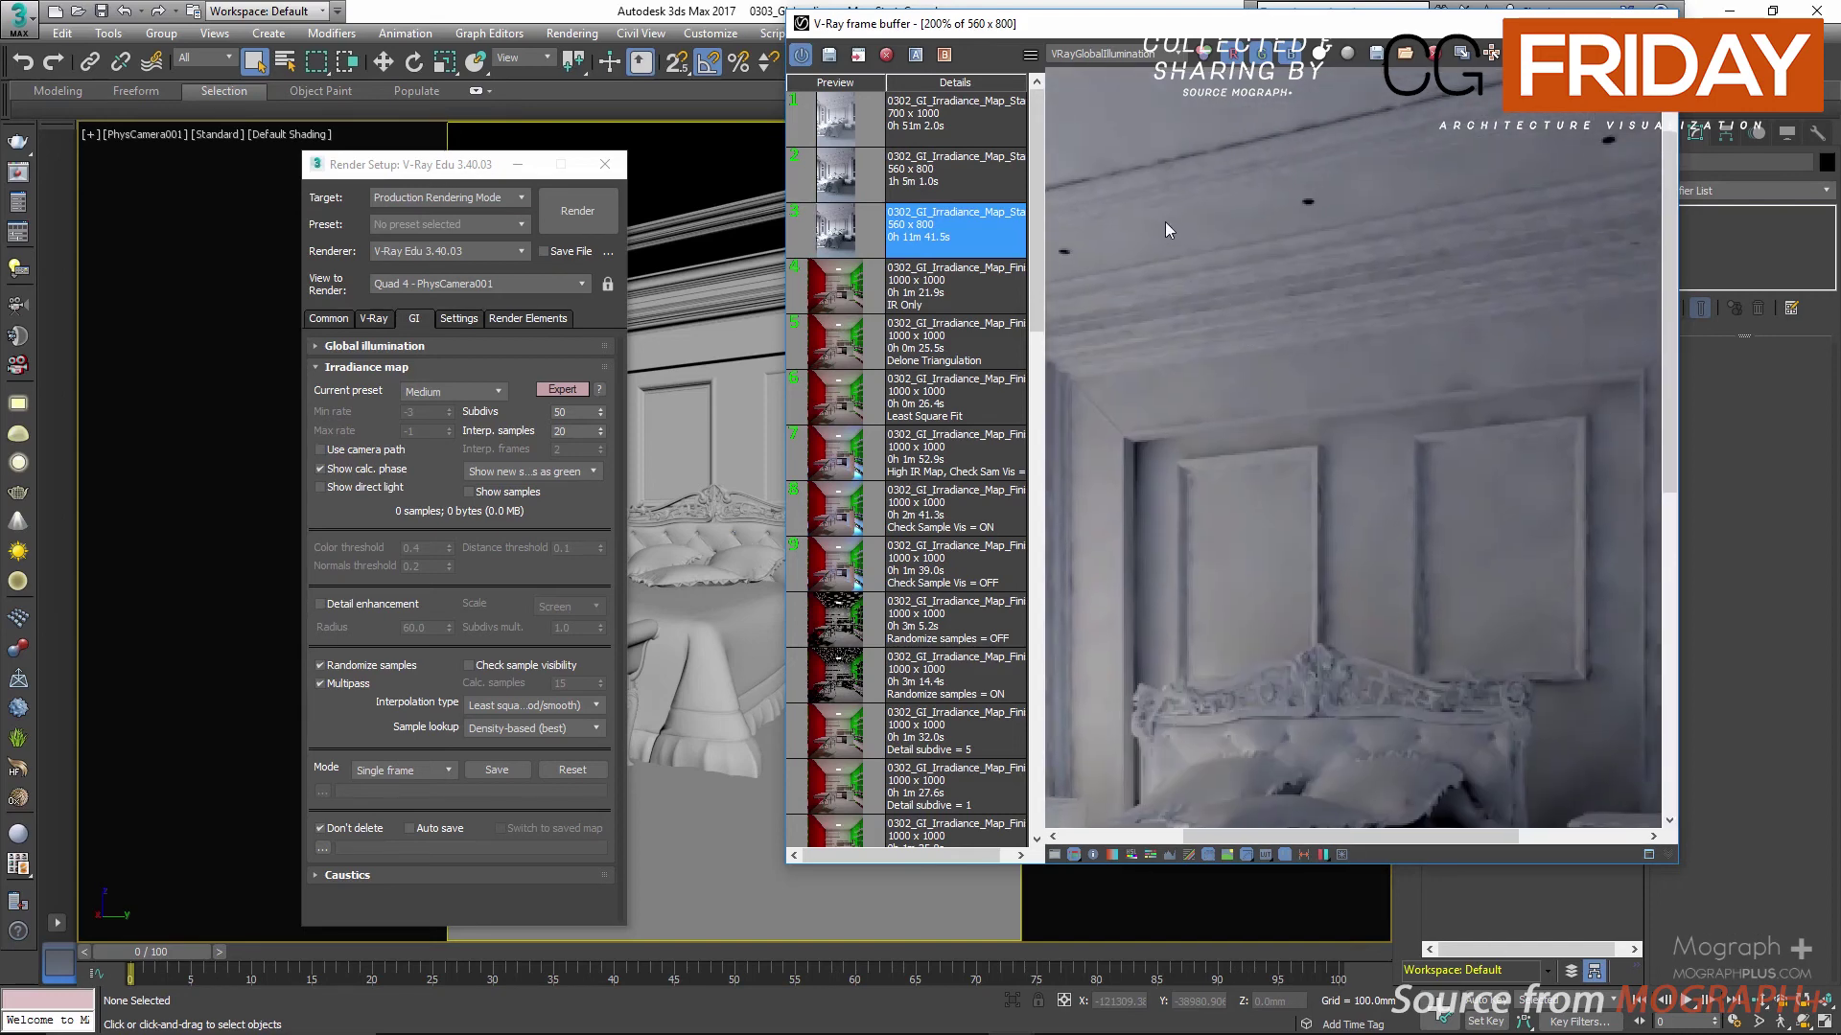
Step: Mark a square render region over the ceiling moulding above the wall panels in the frame buffer
drag(1164, 217, 1383, 417)
scroll(1326, 334, down, 1)
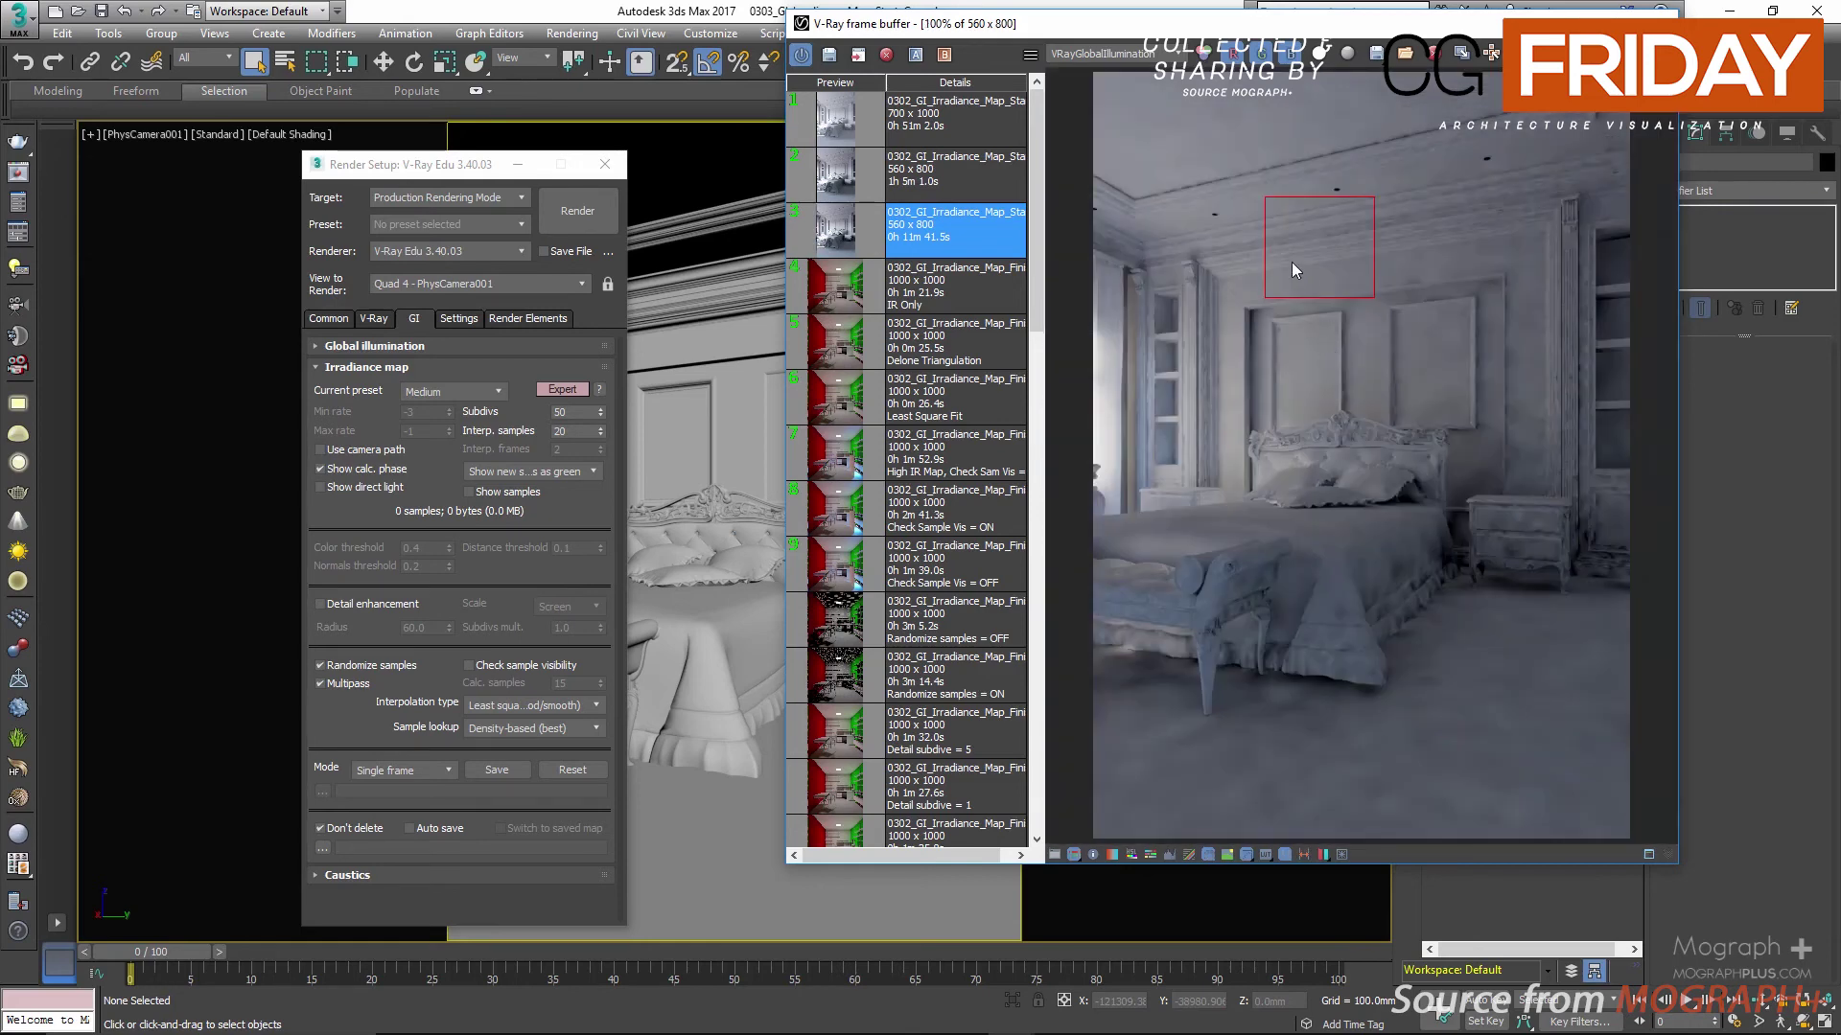
scroll(1292, 262, up, 1)
middle_drag(1279, 230, 1235, 324)
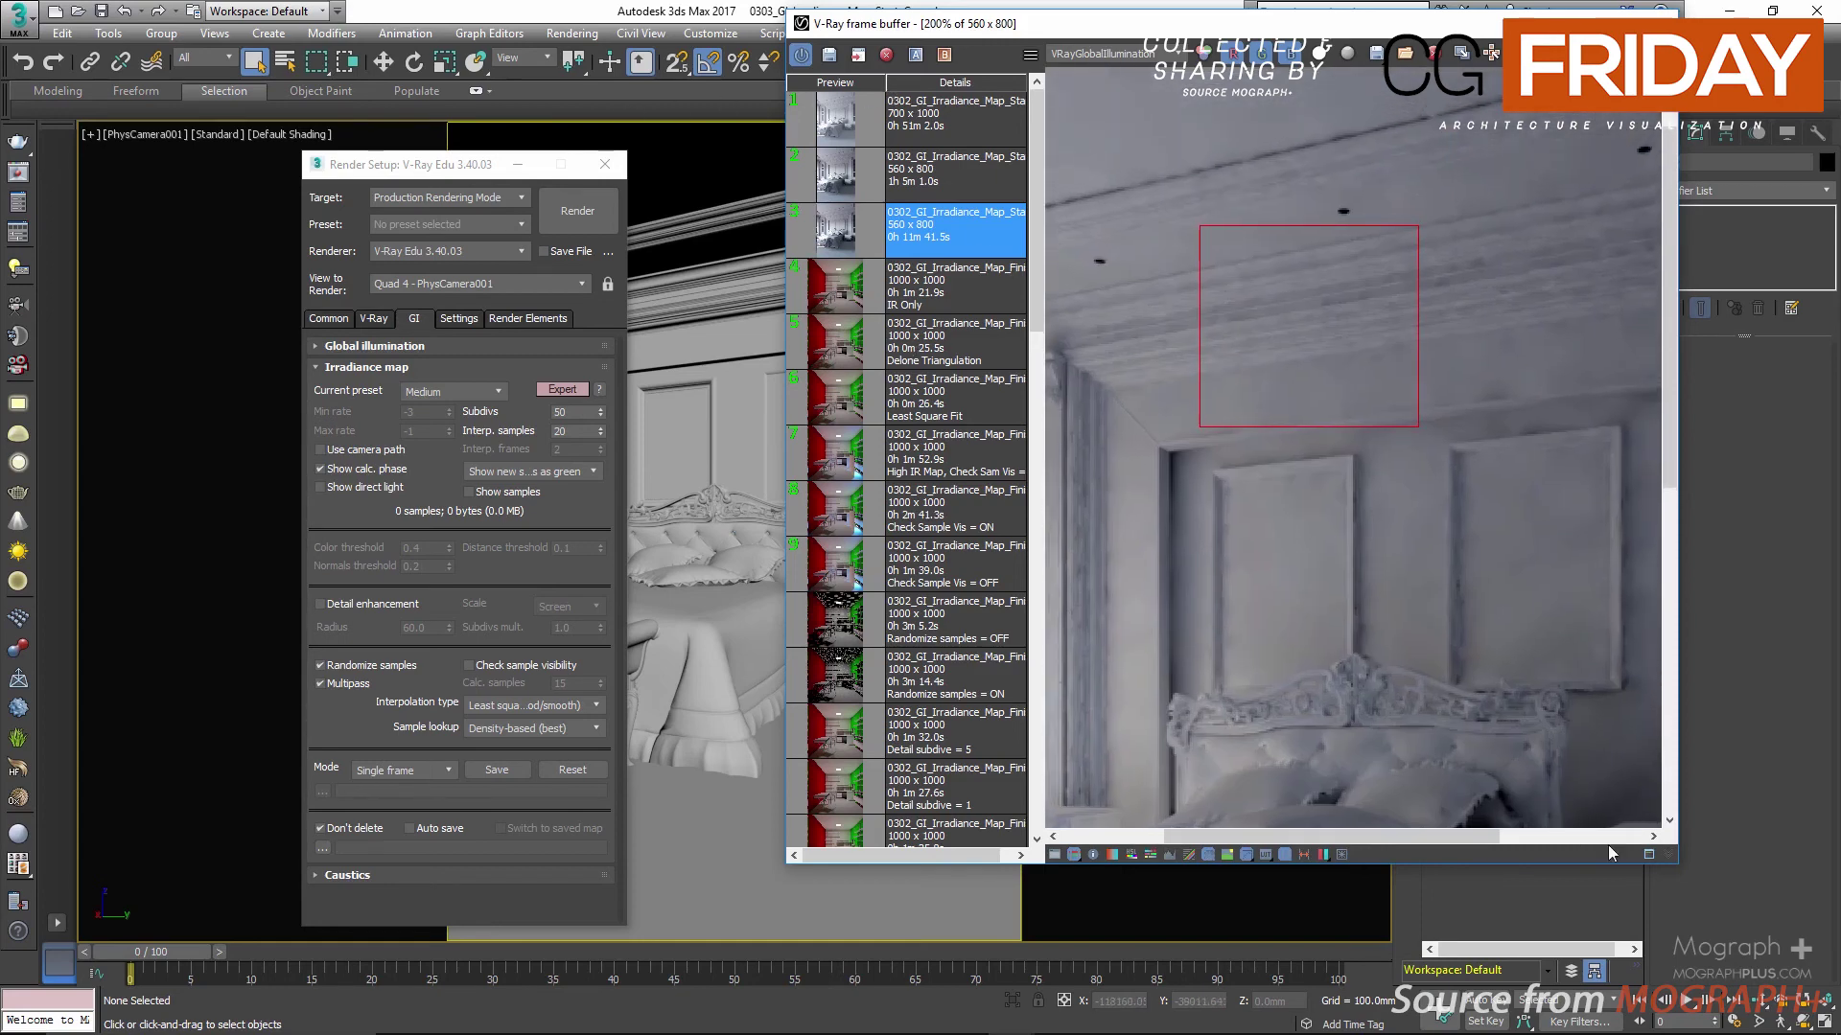
Step: Enlarge the V-Ray frame buffer window and place the Render Setup window clear beside it
drag(1676, 862, 1835, 968)
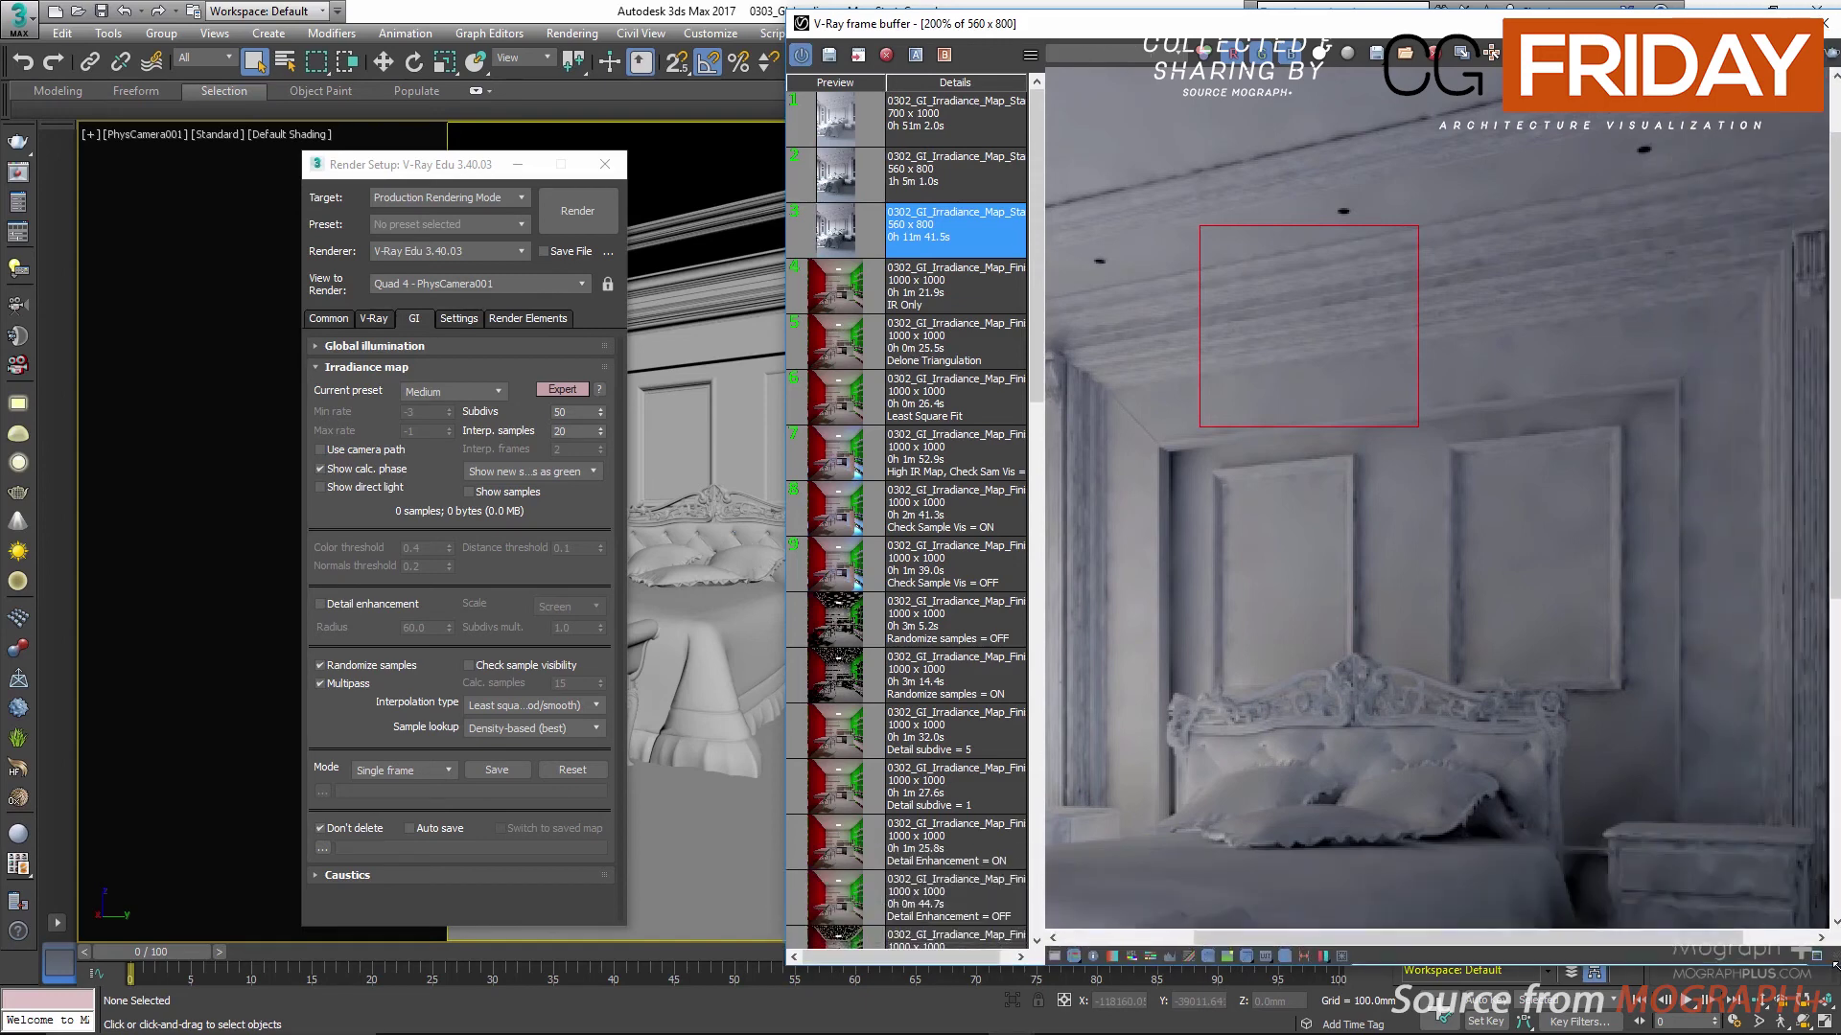
drag(462, 175, 424, 170)
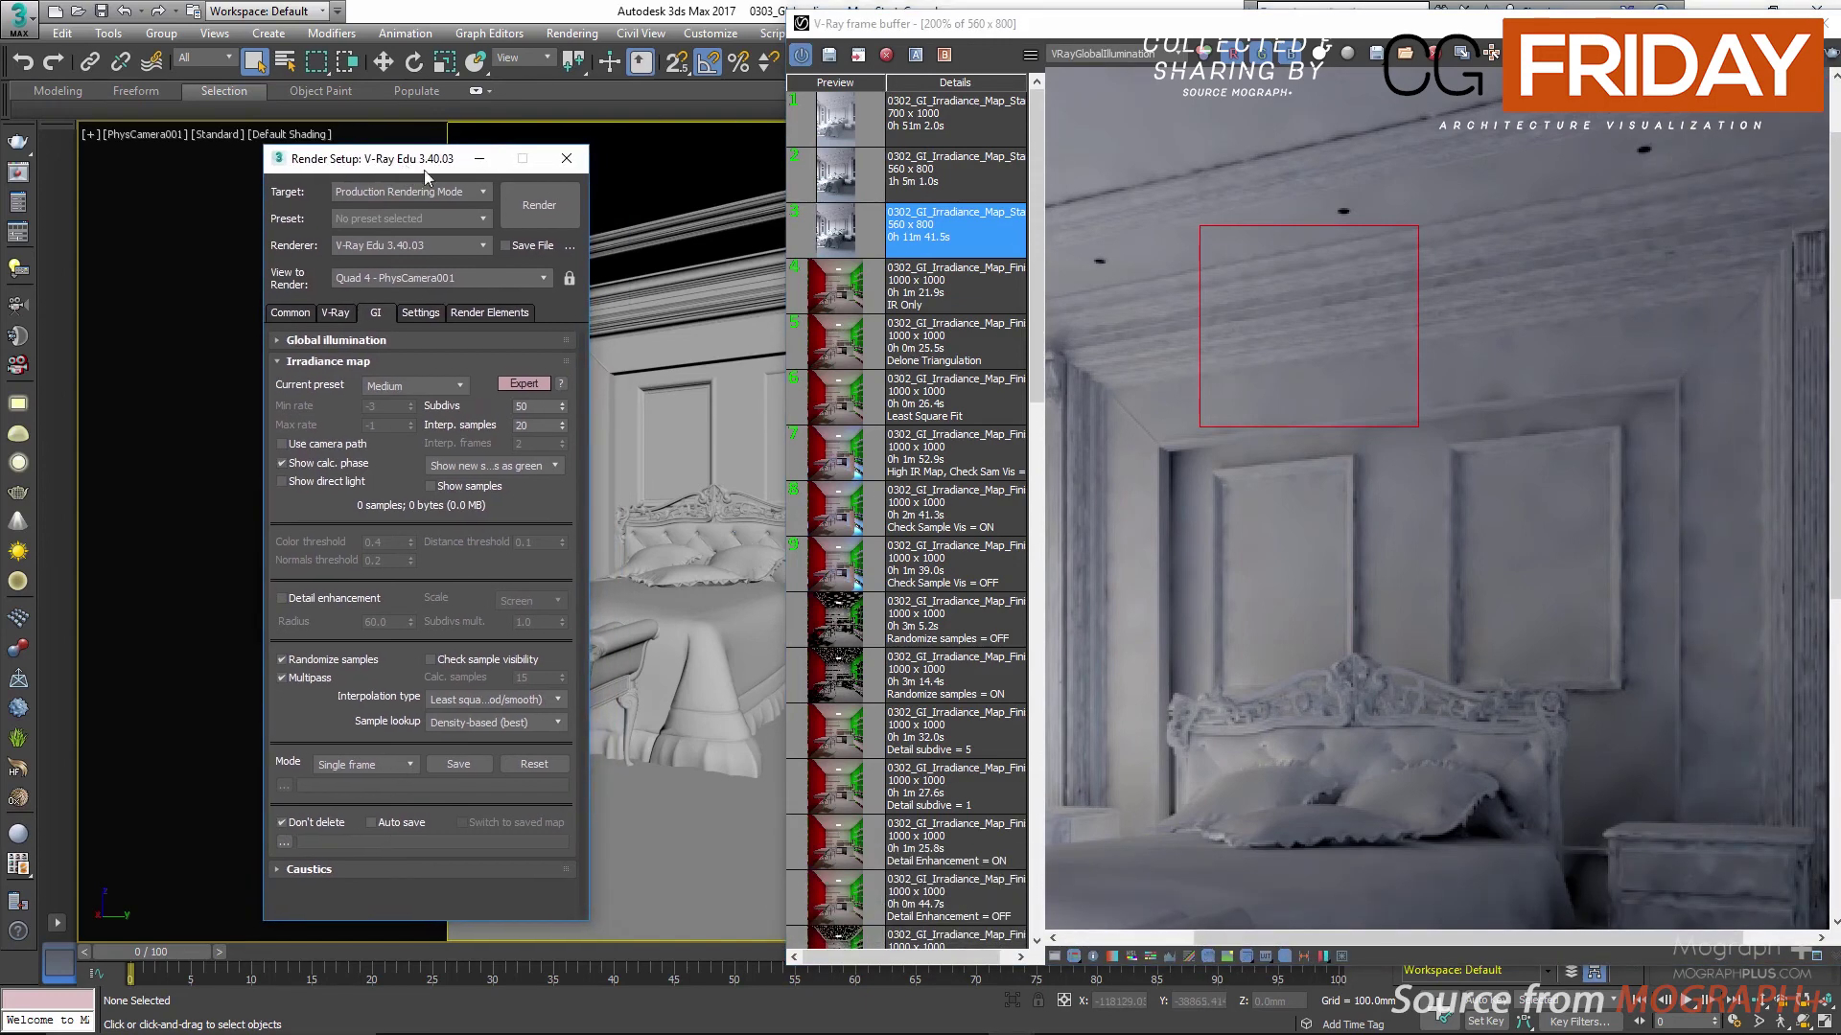
drag(786, 361, 573, 361)
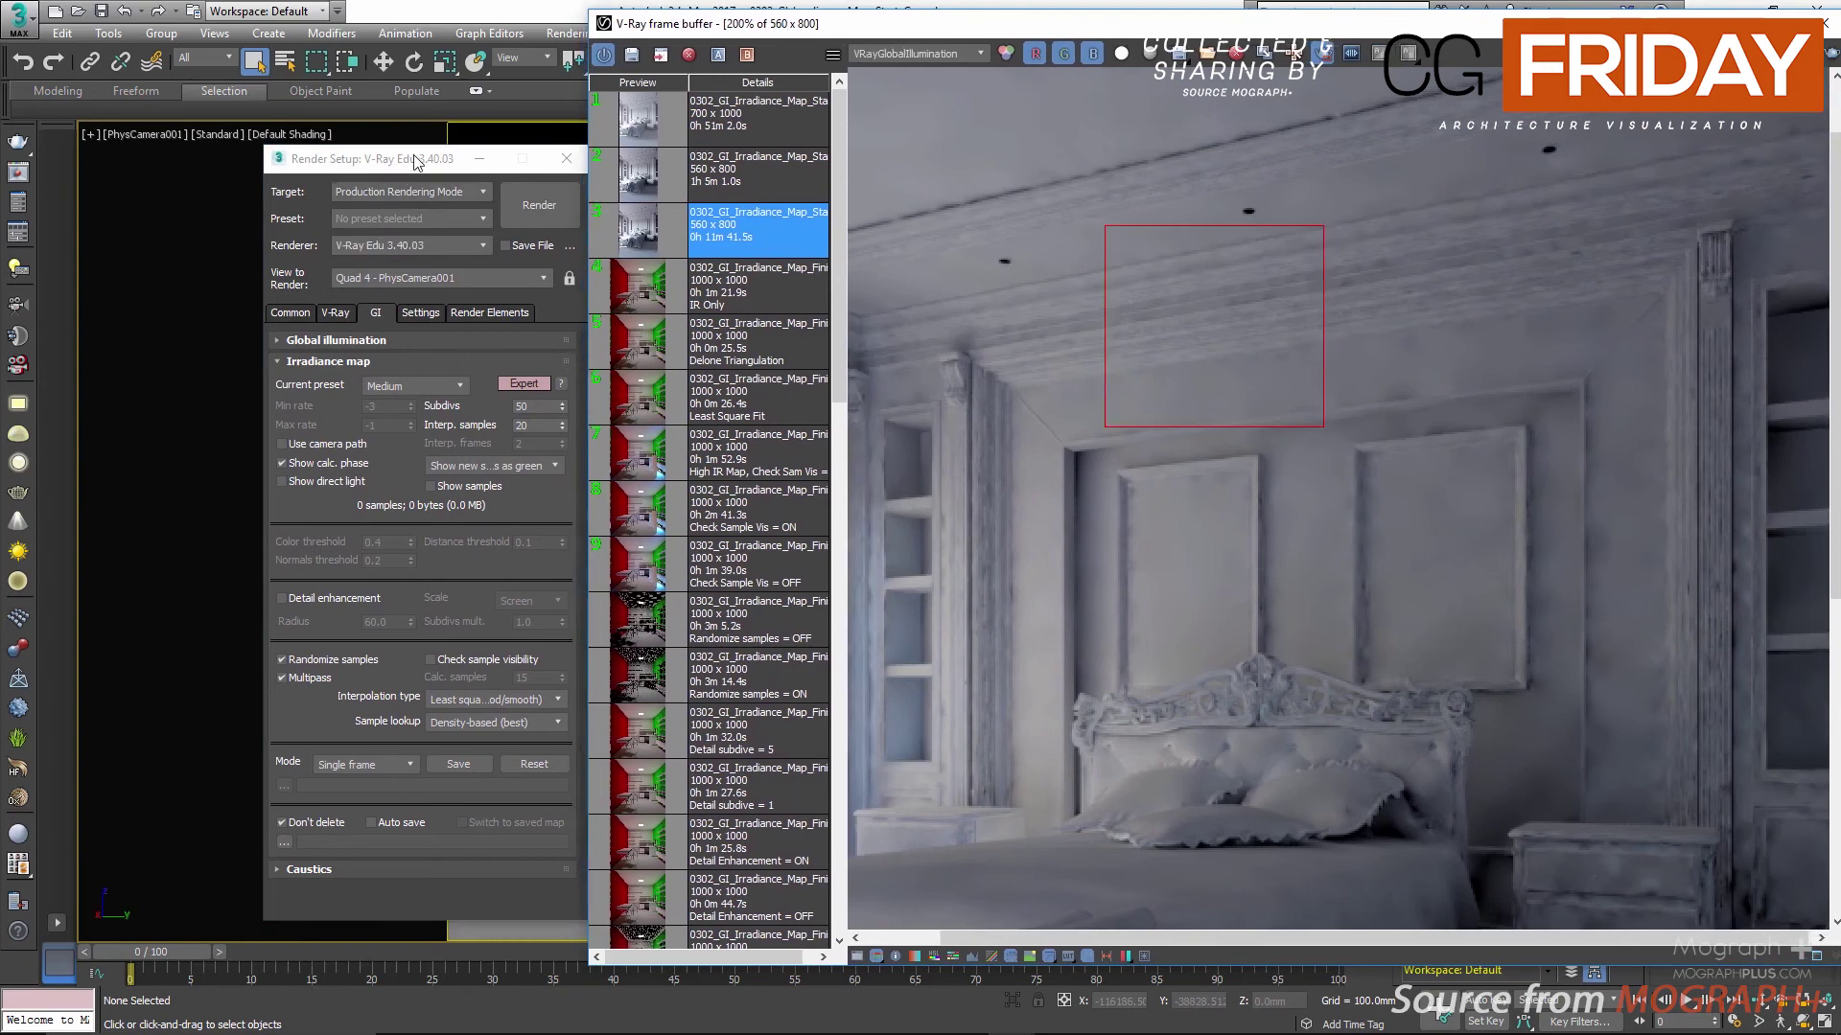
drag(418, 161, 353, 143)
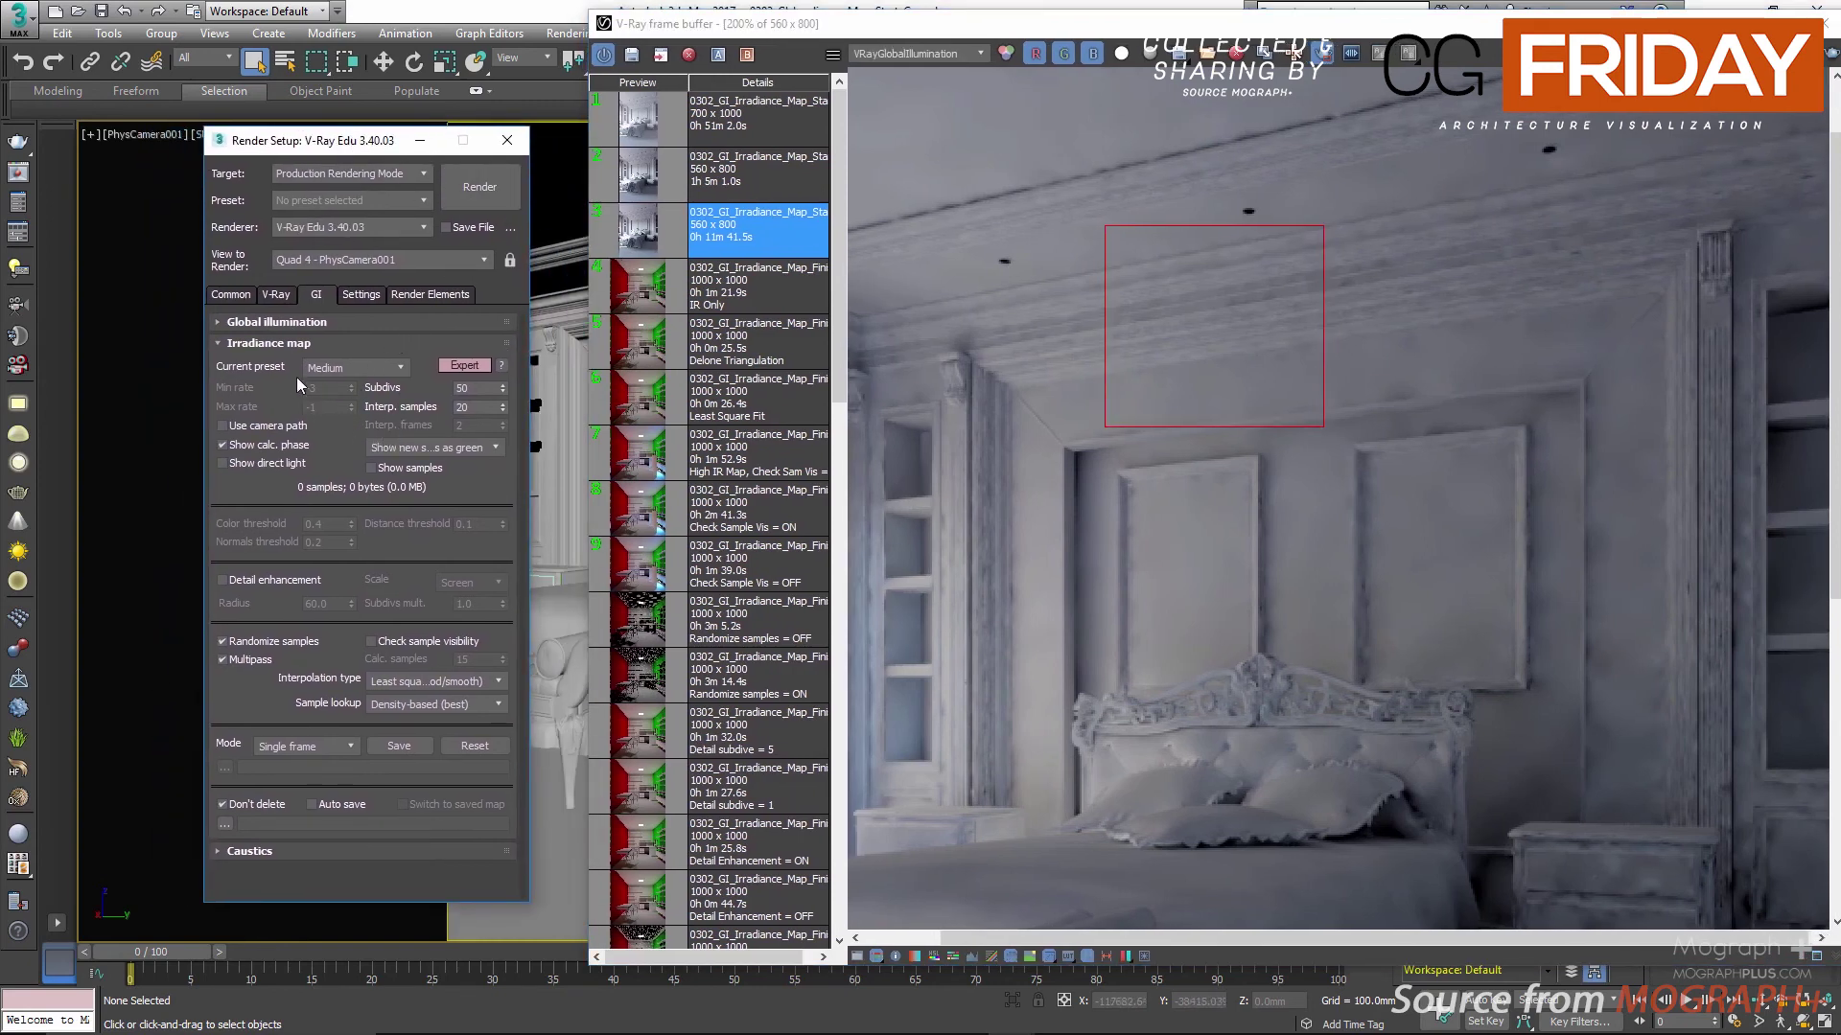
Step: Set the irradiance map's current preset to High and render the marked region from PhysCamera001
click(337, 367)
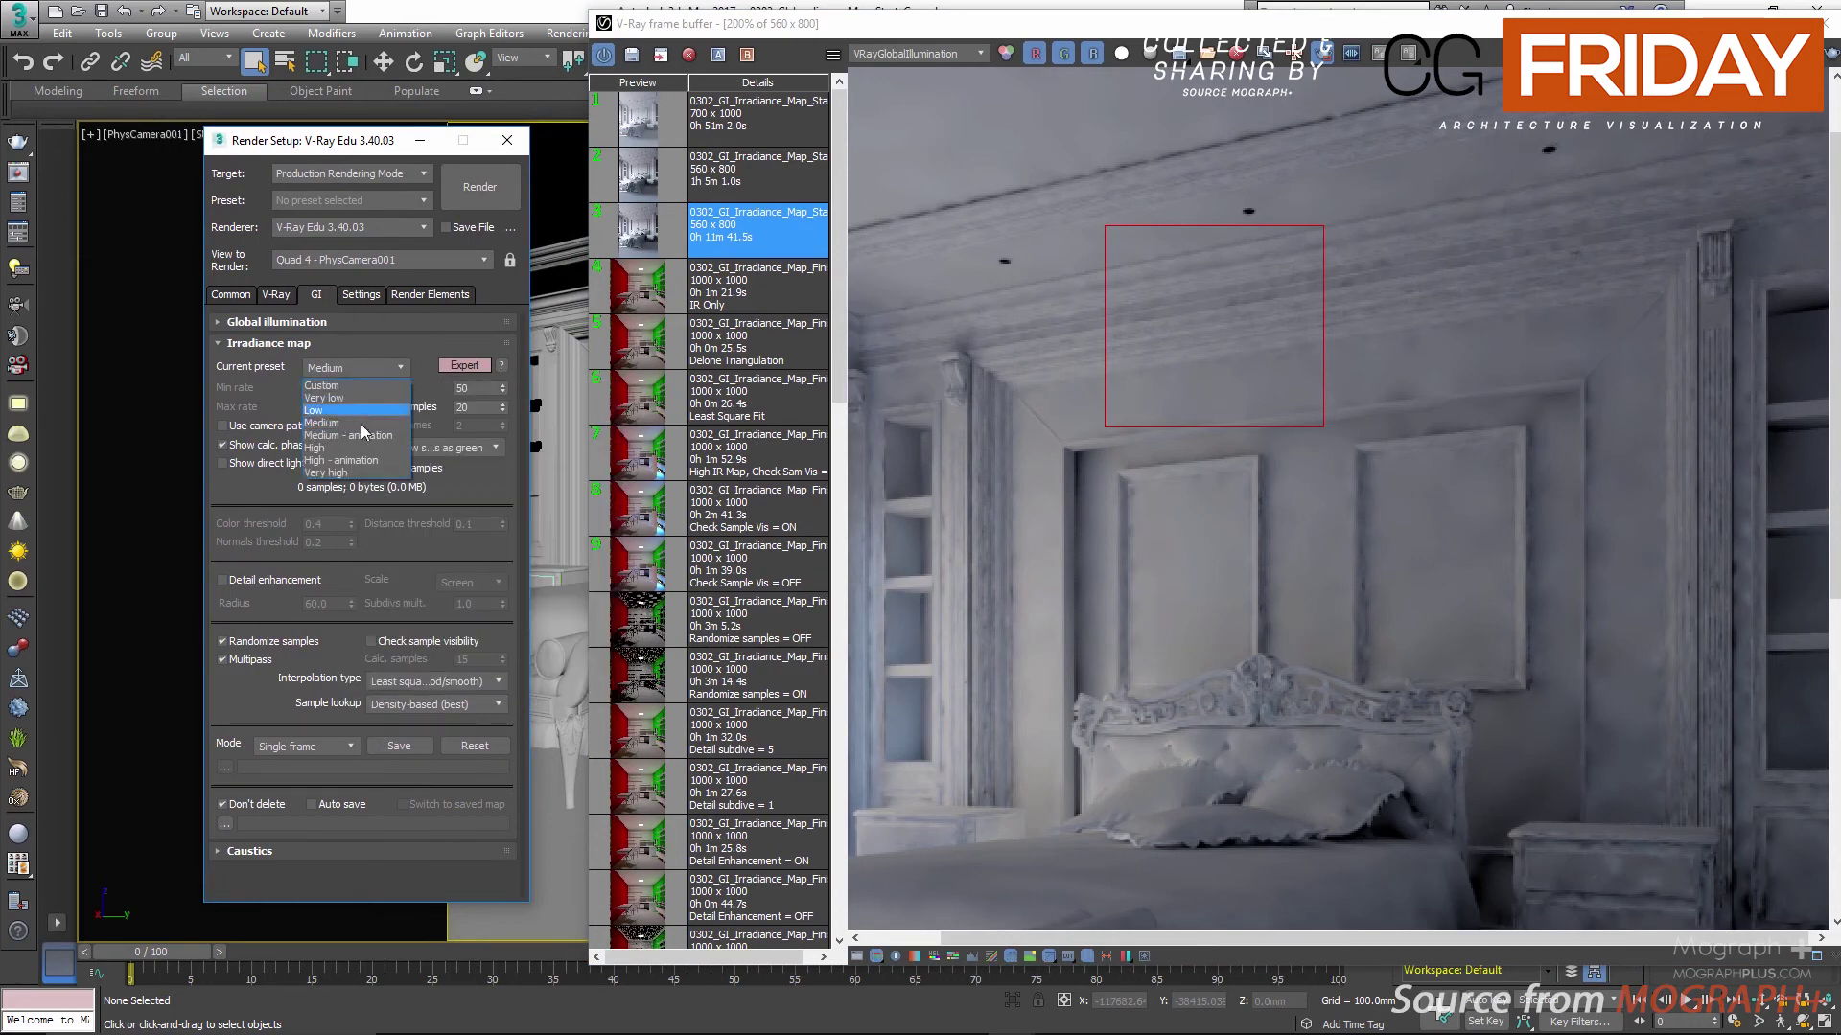
click(366, 447)
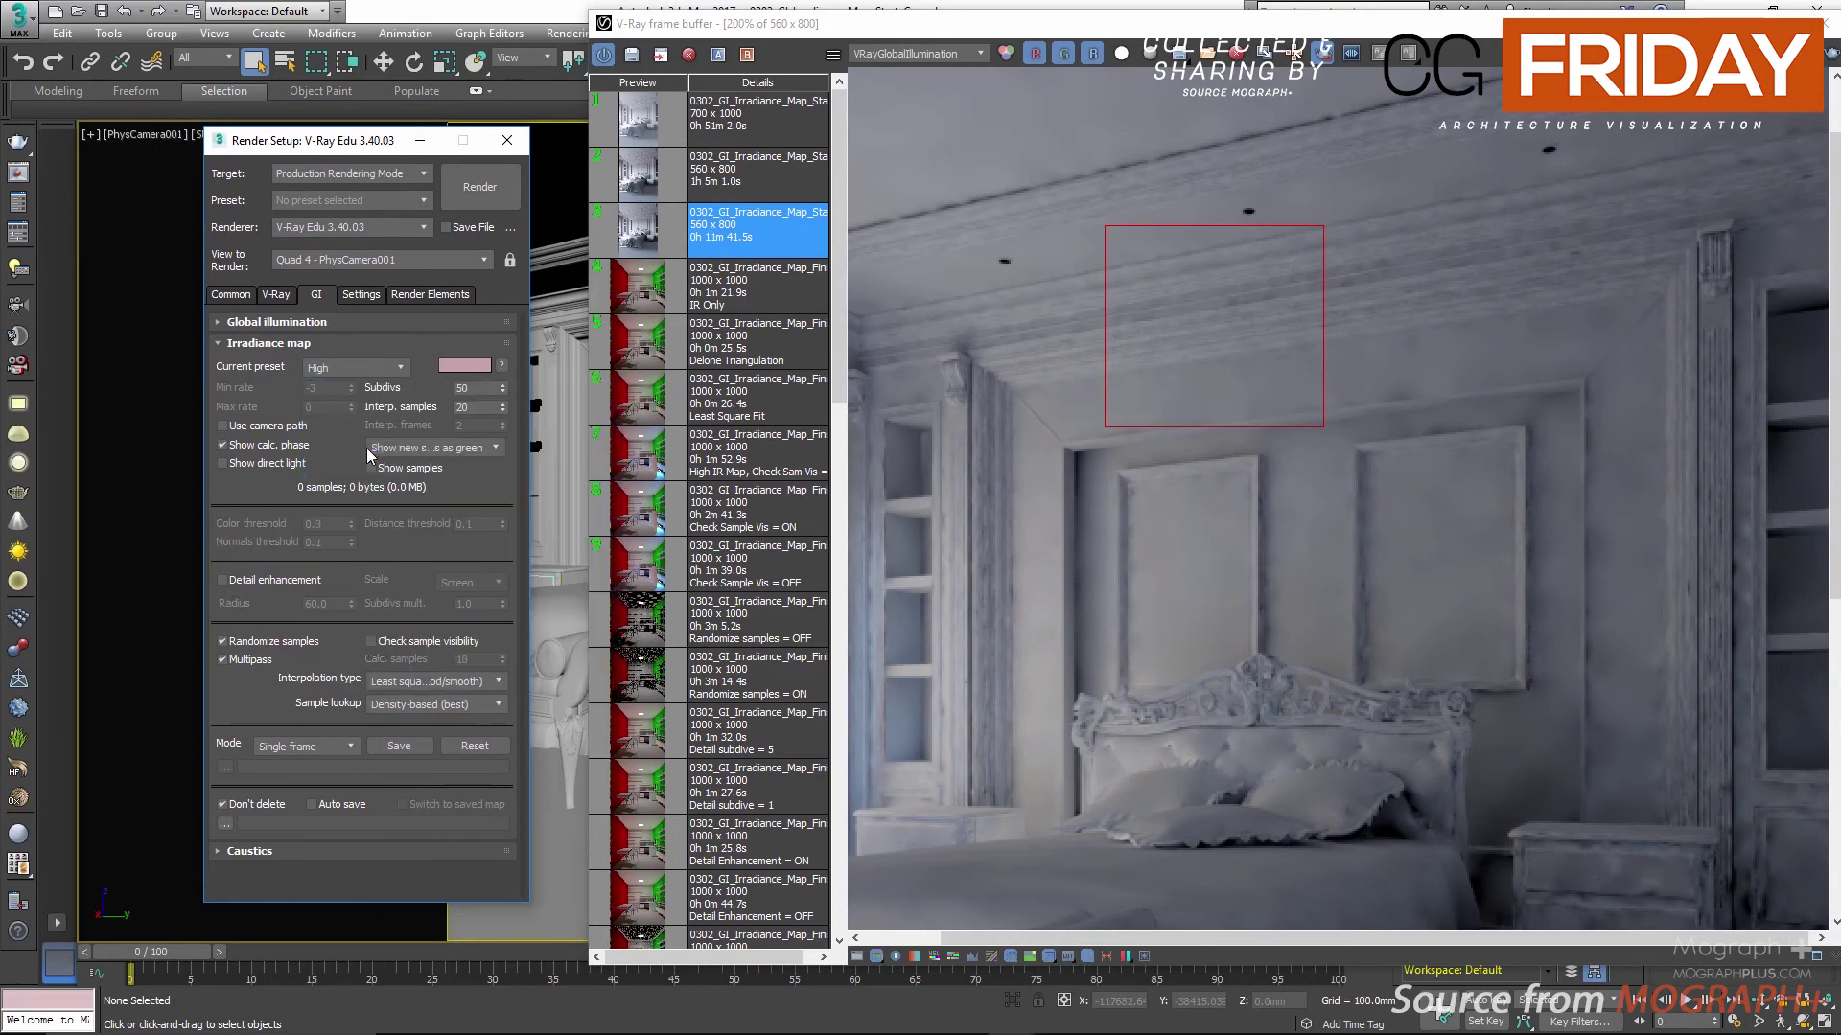
click(1831, 56)
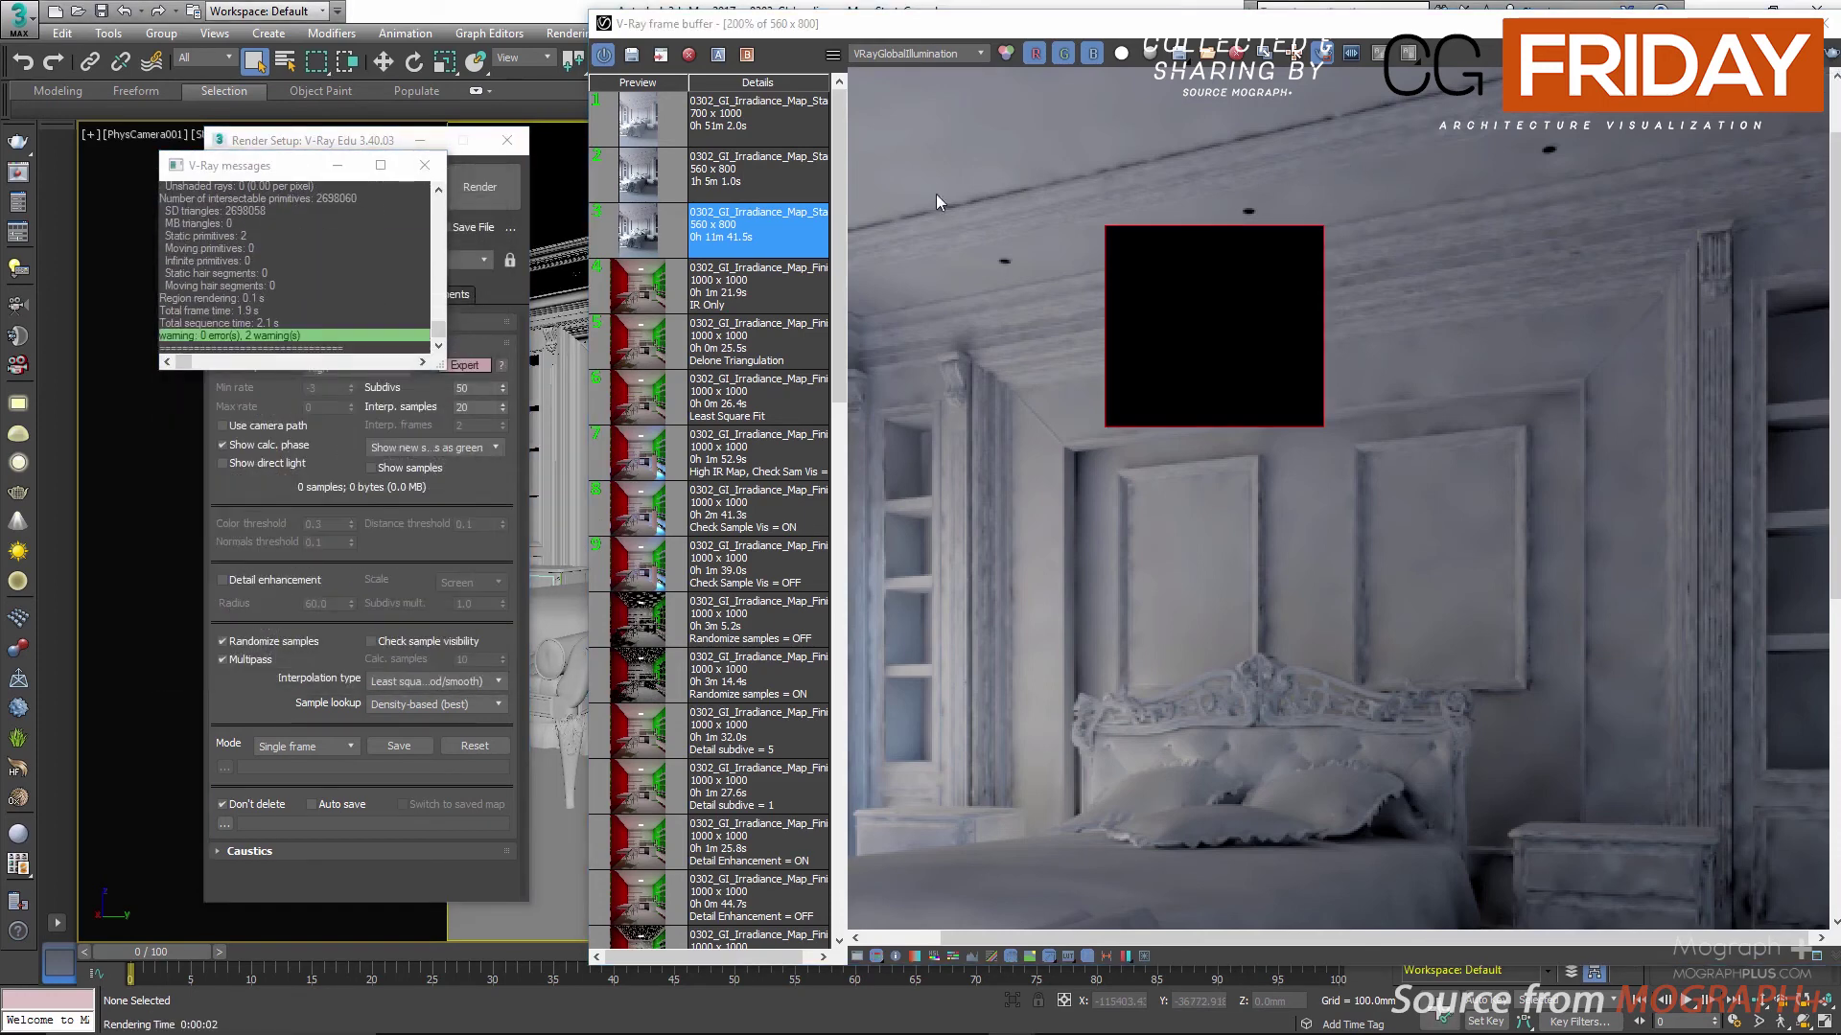
click(132, 558)
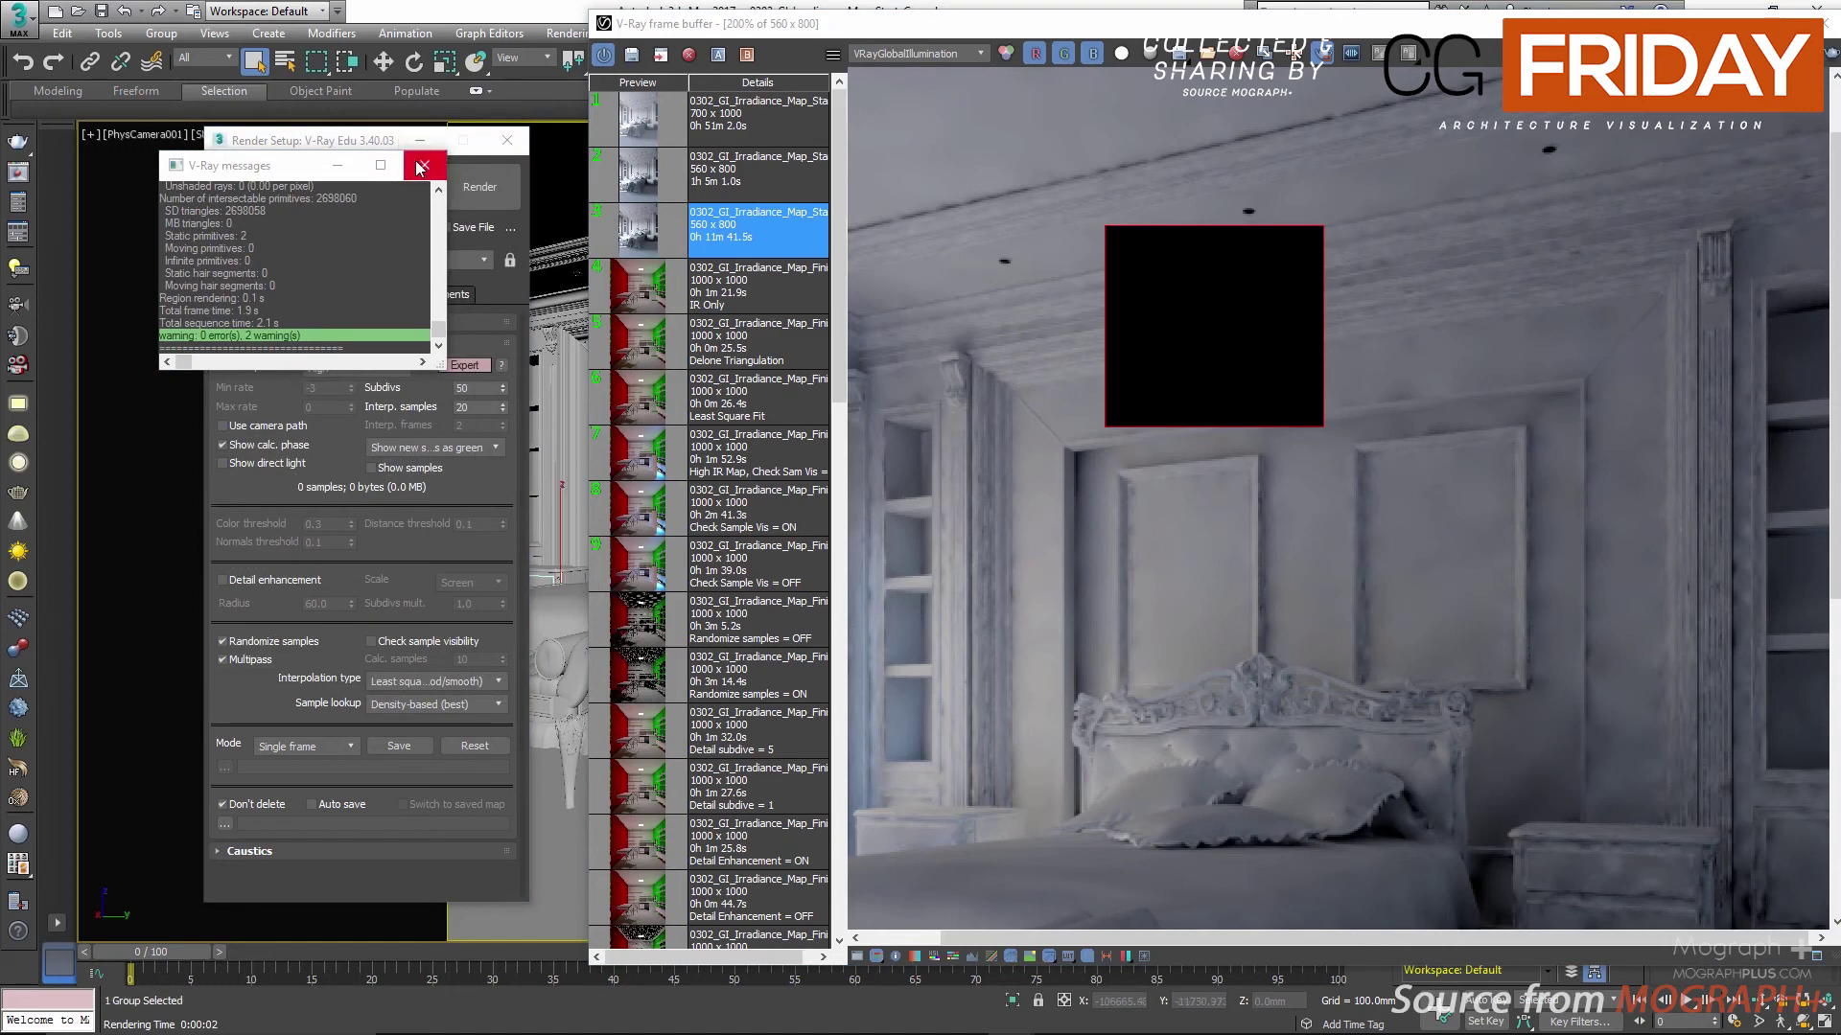
click(425, 166)
click(473, 194)
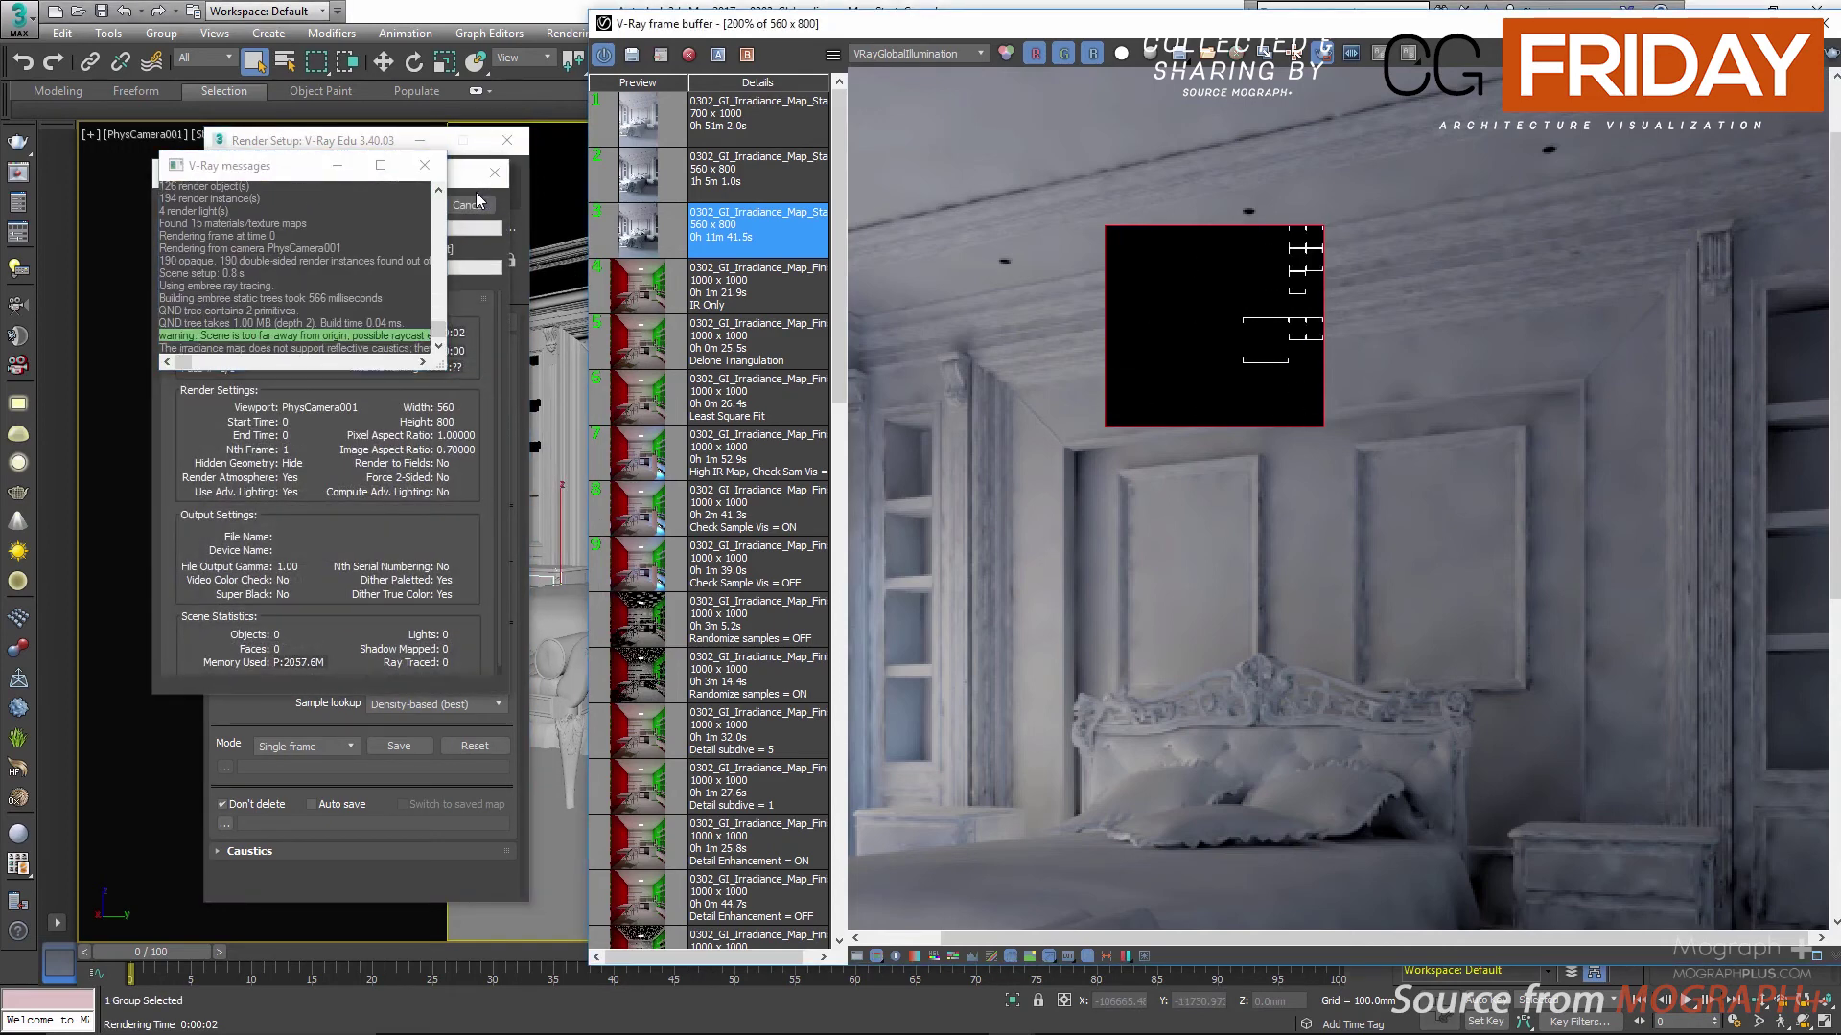
Step: Compare the region rendered with the High preset in the RGB color and VRayGlobalIllumination channels
click(874, 54)
click(880, 81)
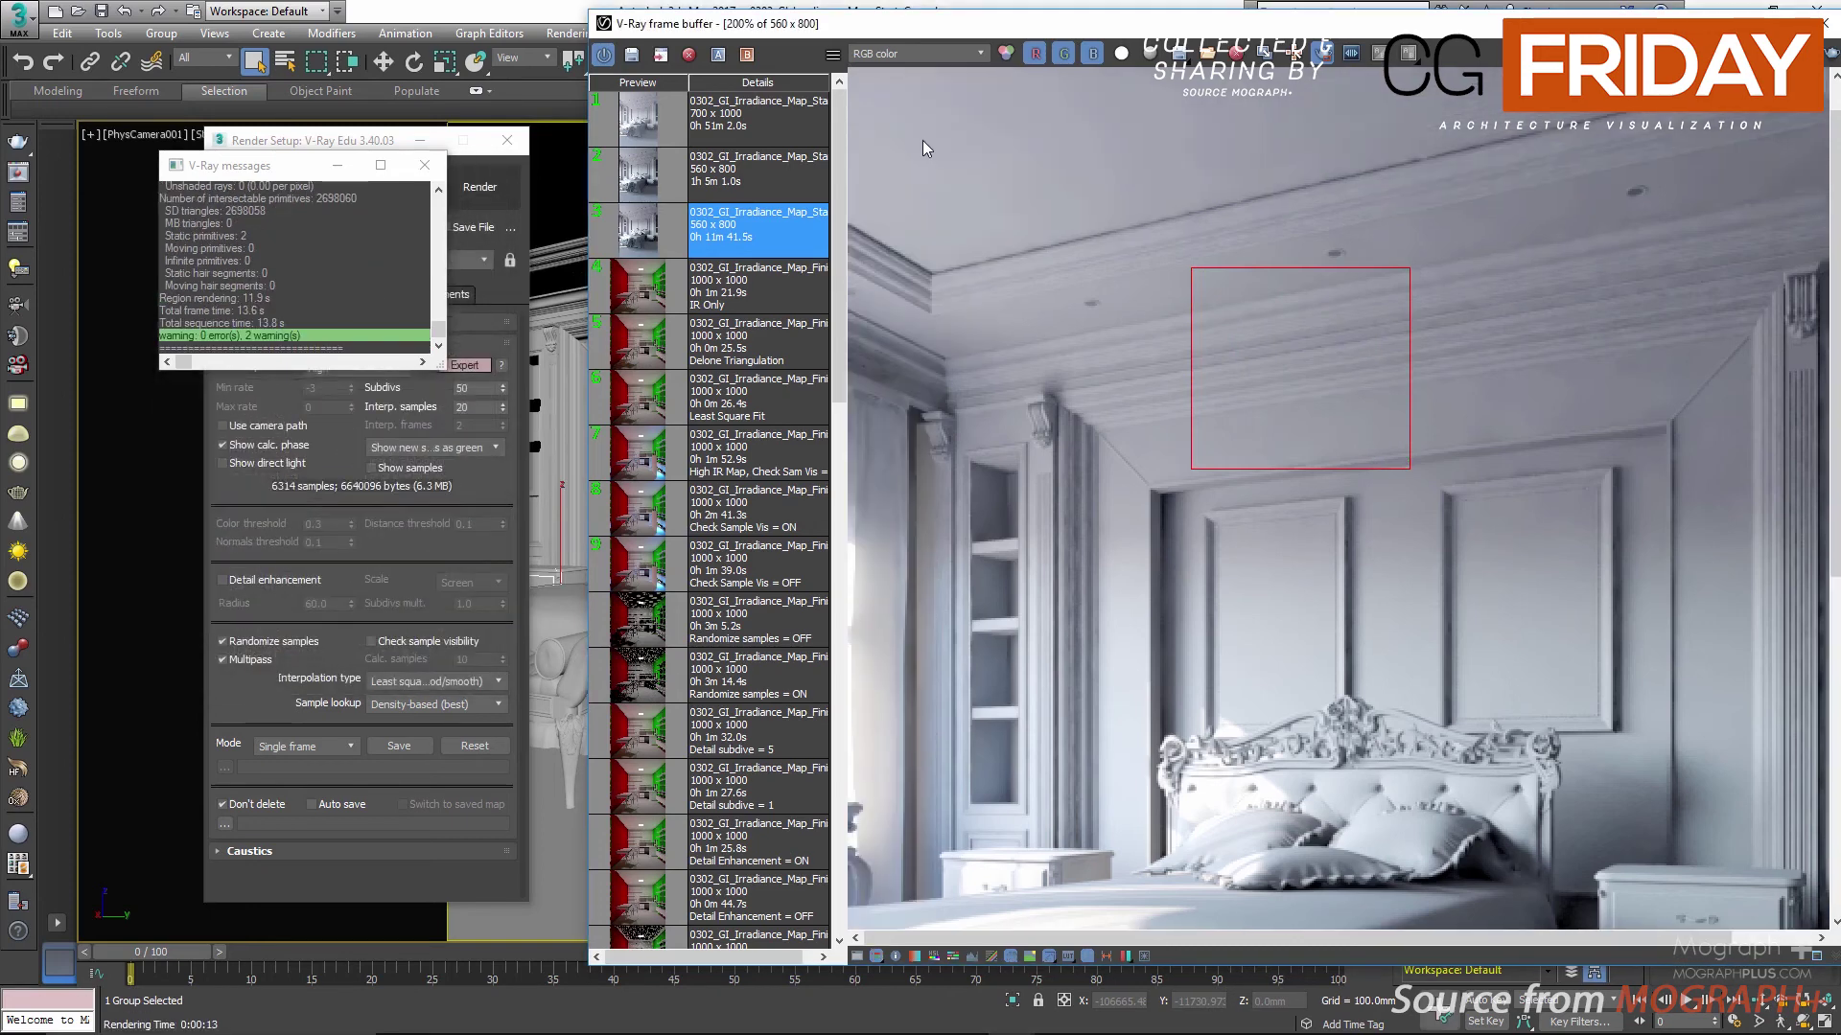
click(952, 53)
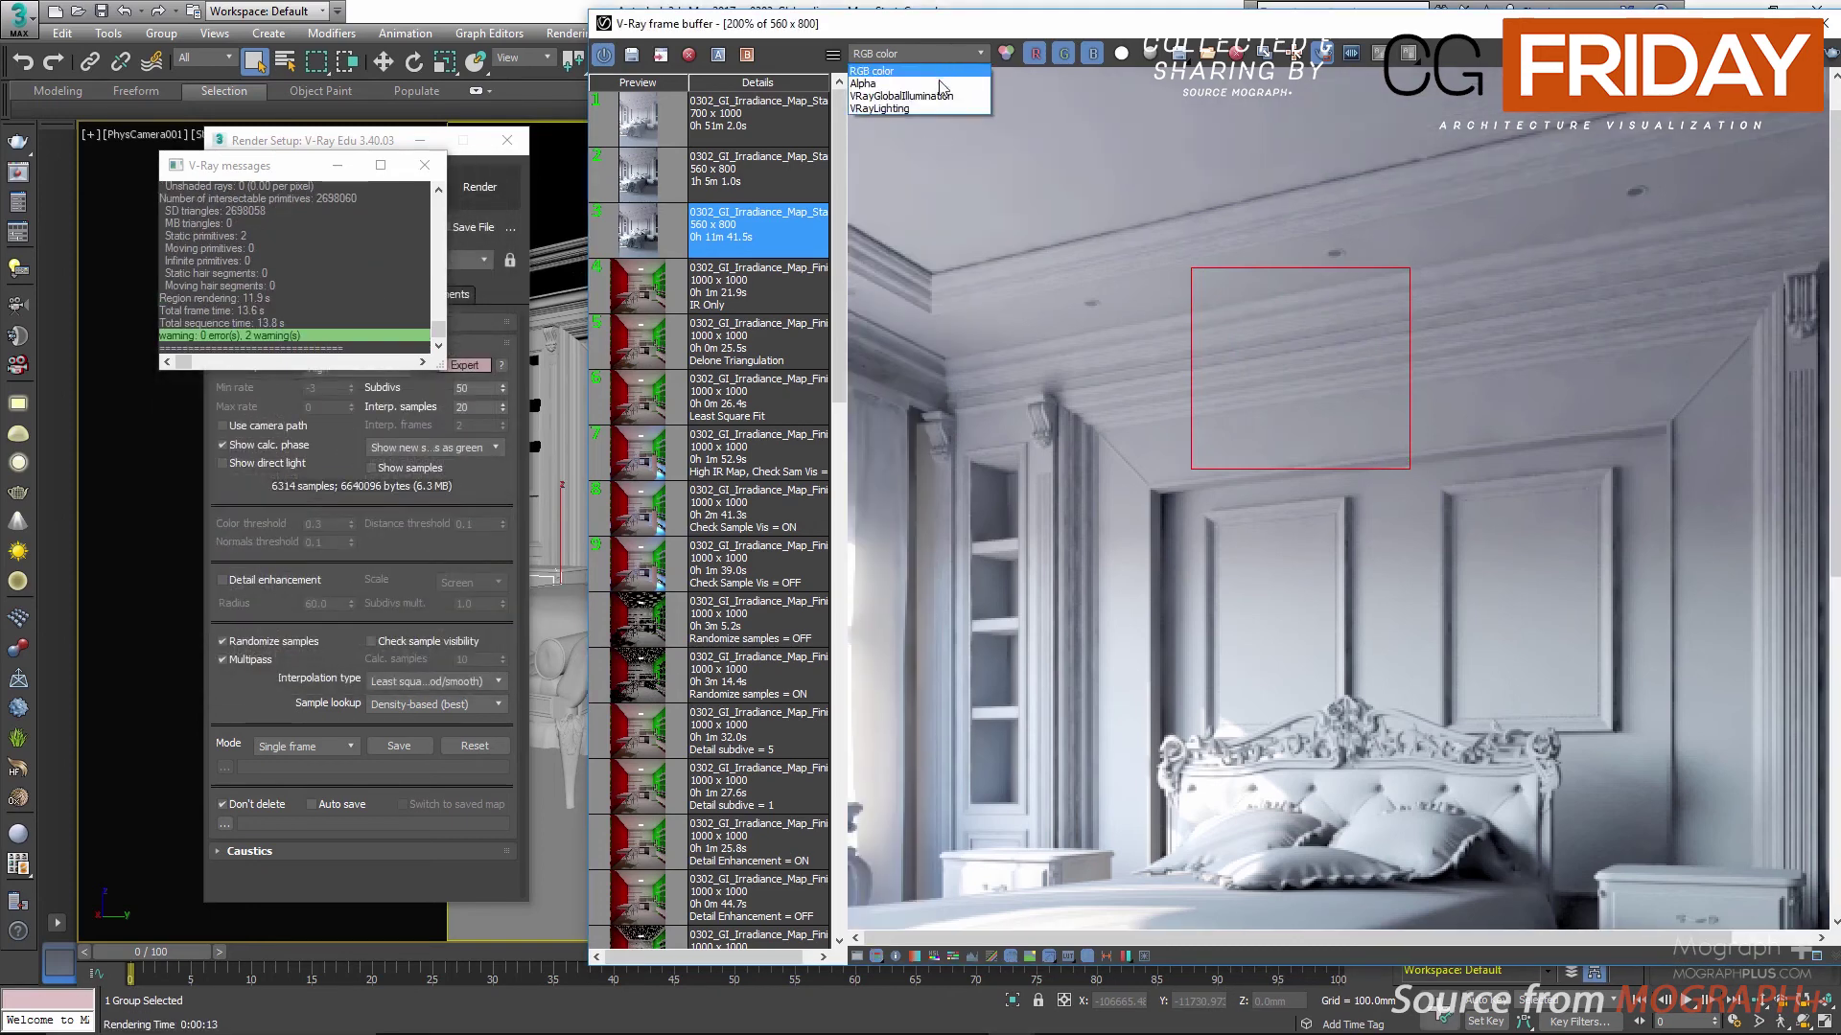
click(937, 89)
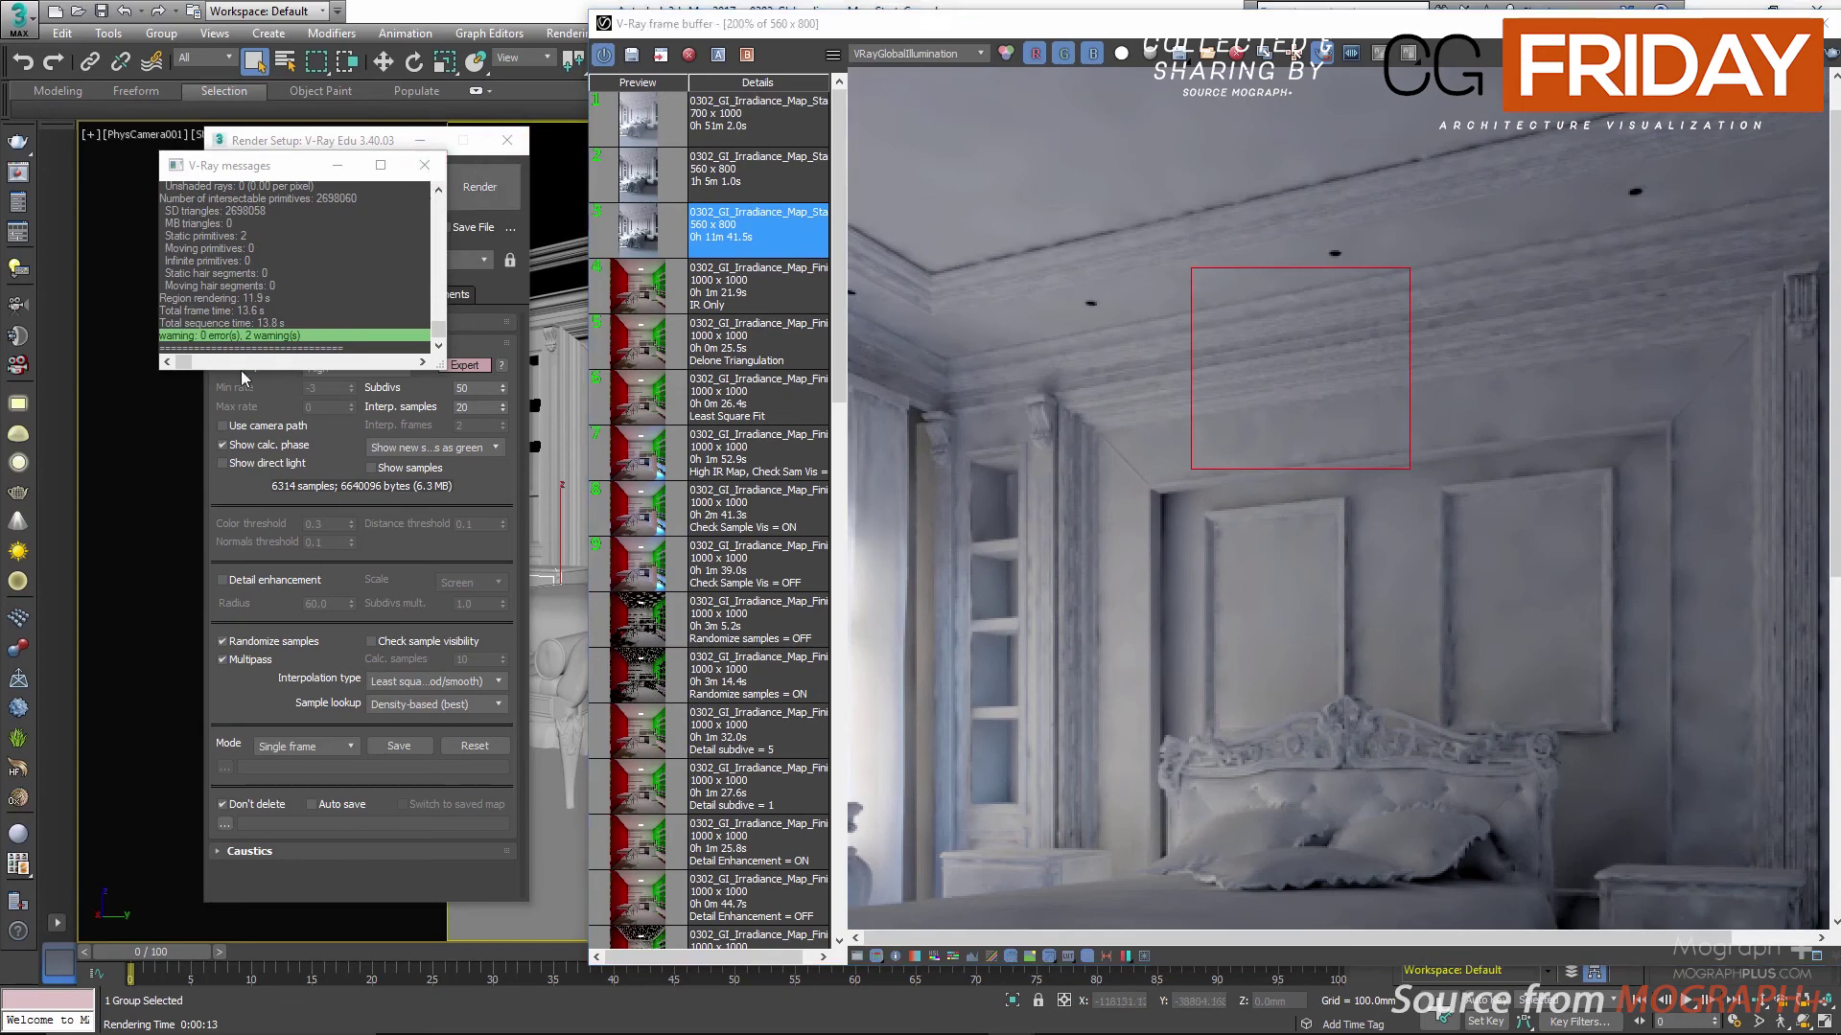
Step: Set the irradiance map's preset to Medium with 100 subdivs and render the marked region again
click(425, 165)
click(339, 366)
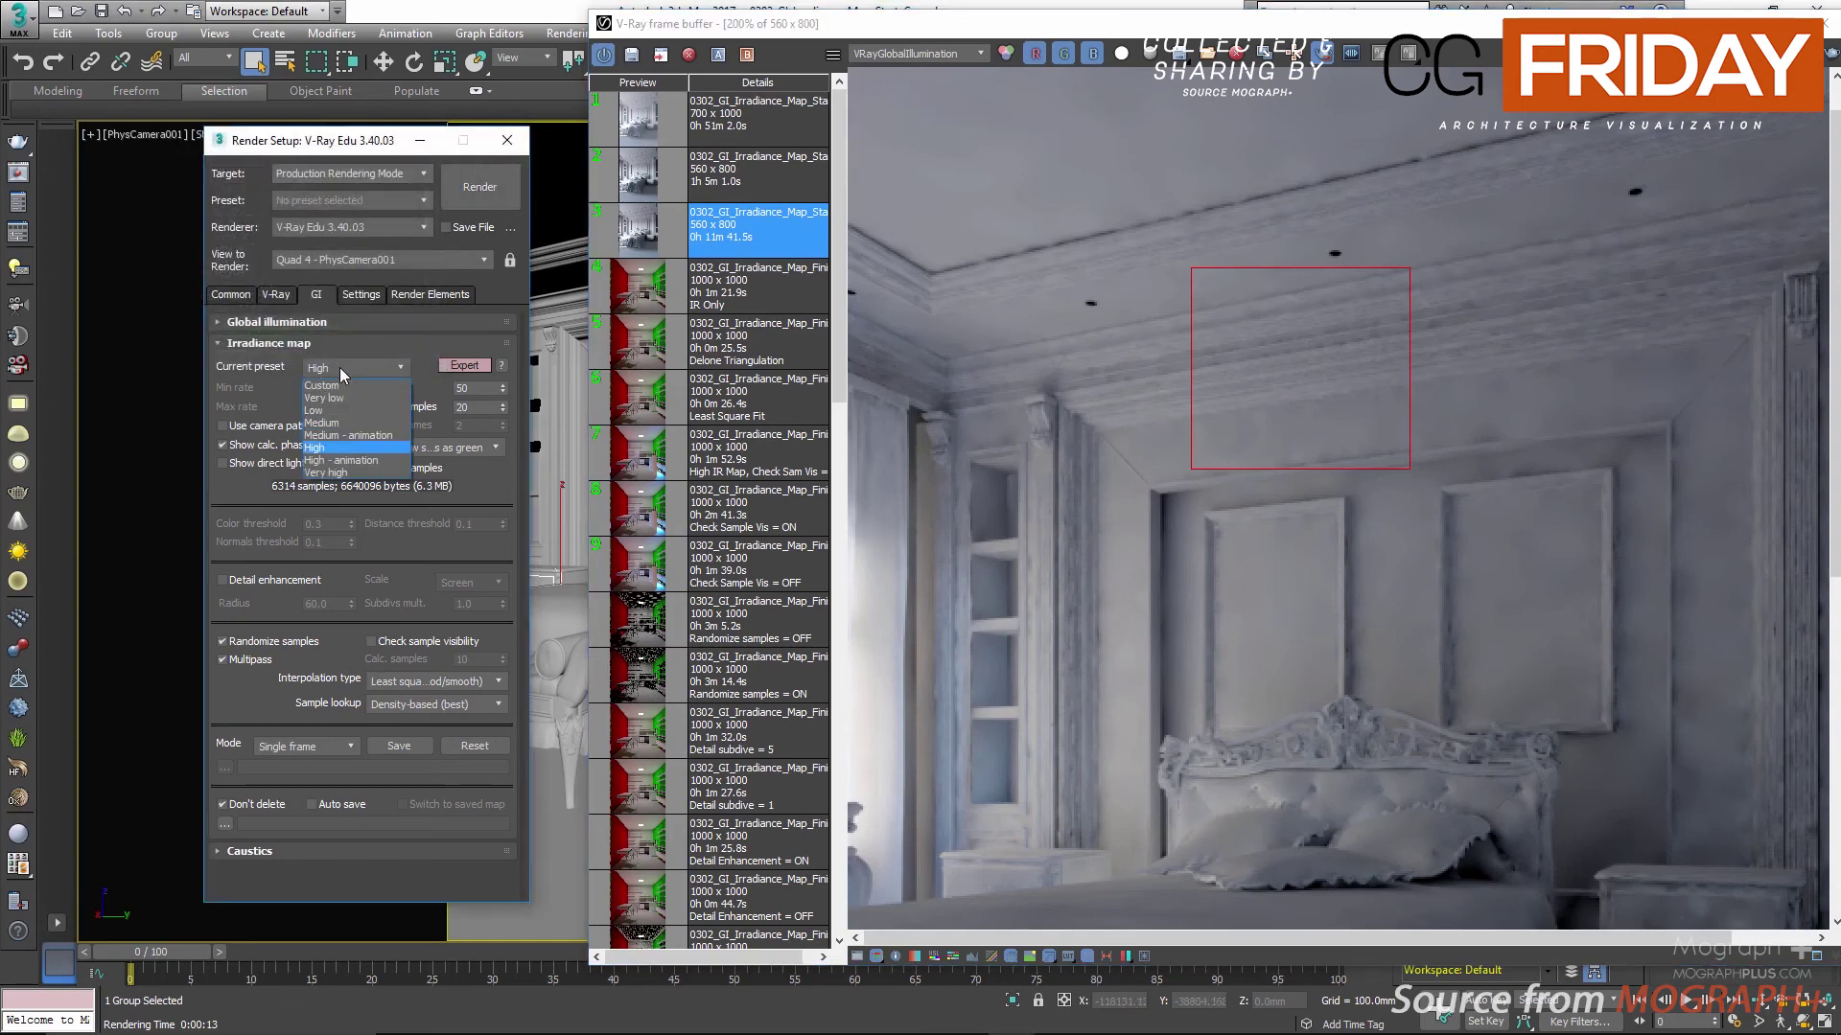
click(352, 420)
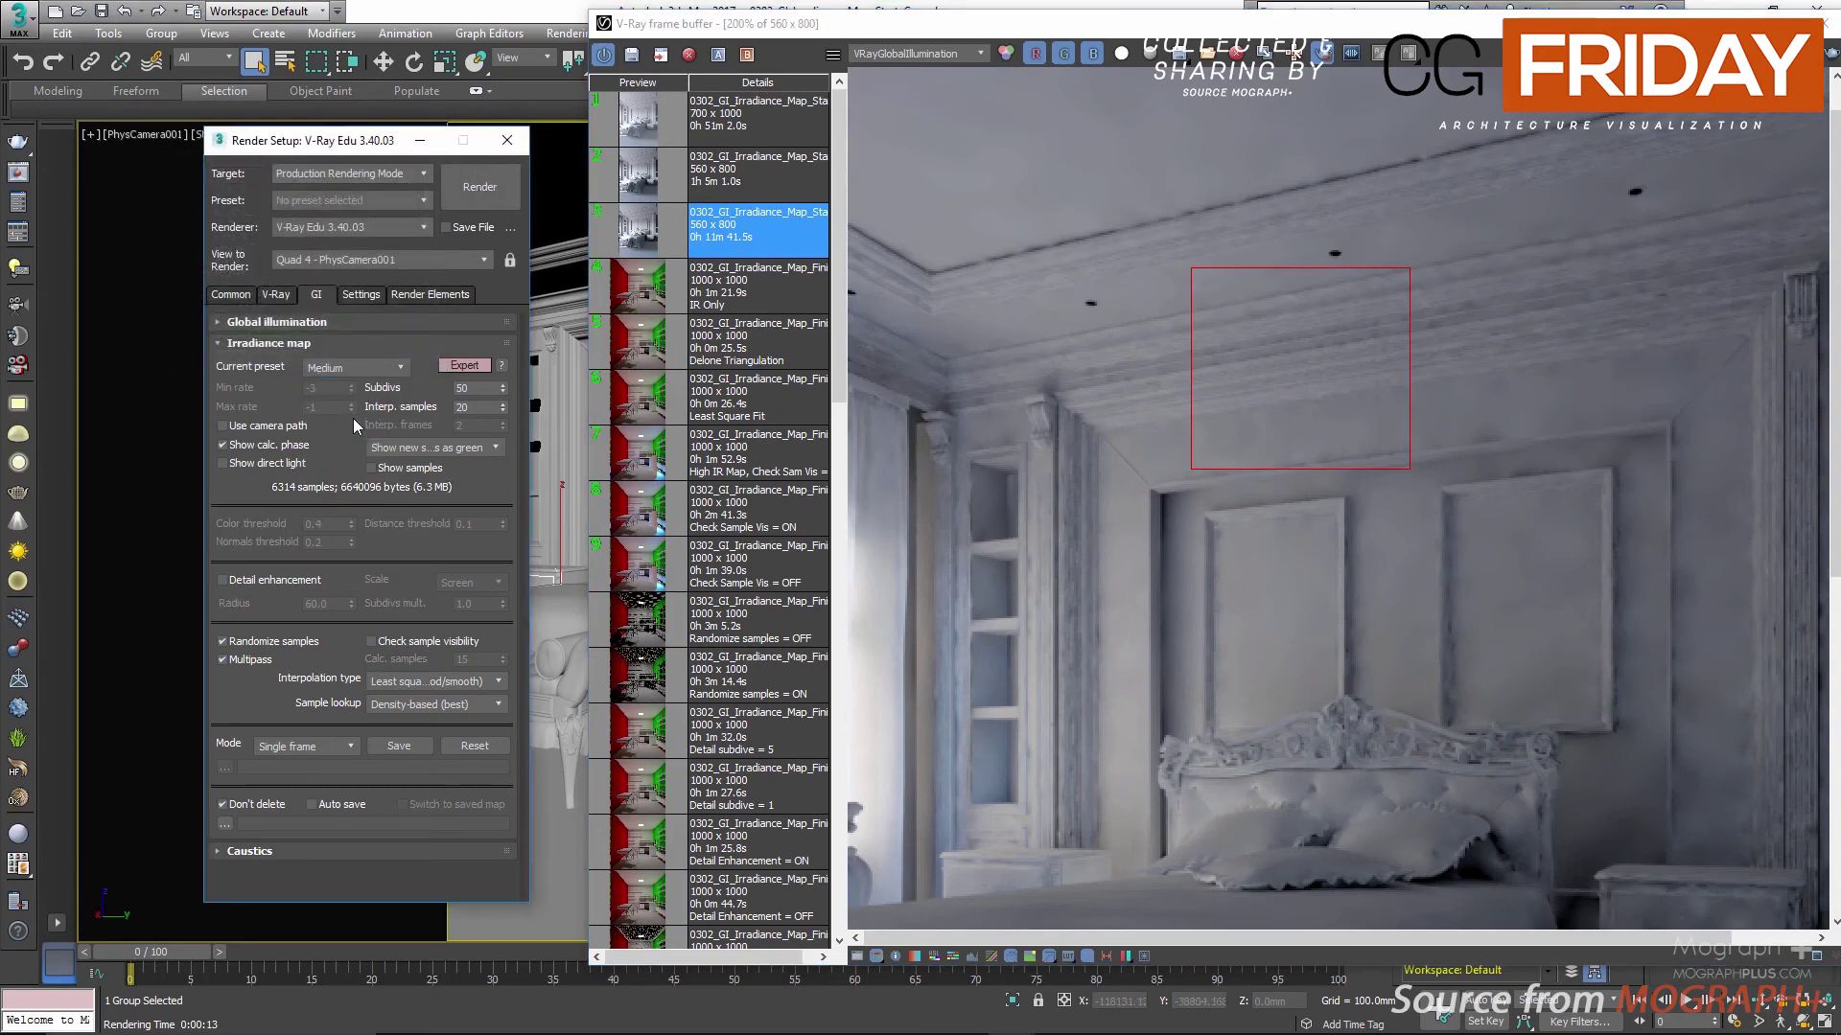
double_click(464, 387)
click(479, 187)
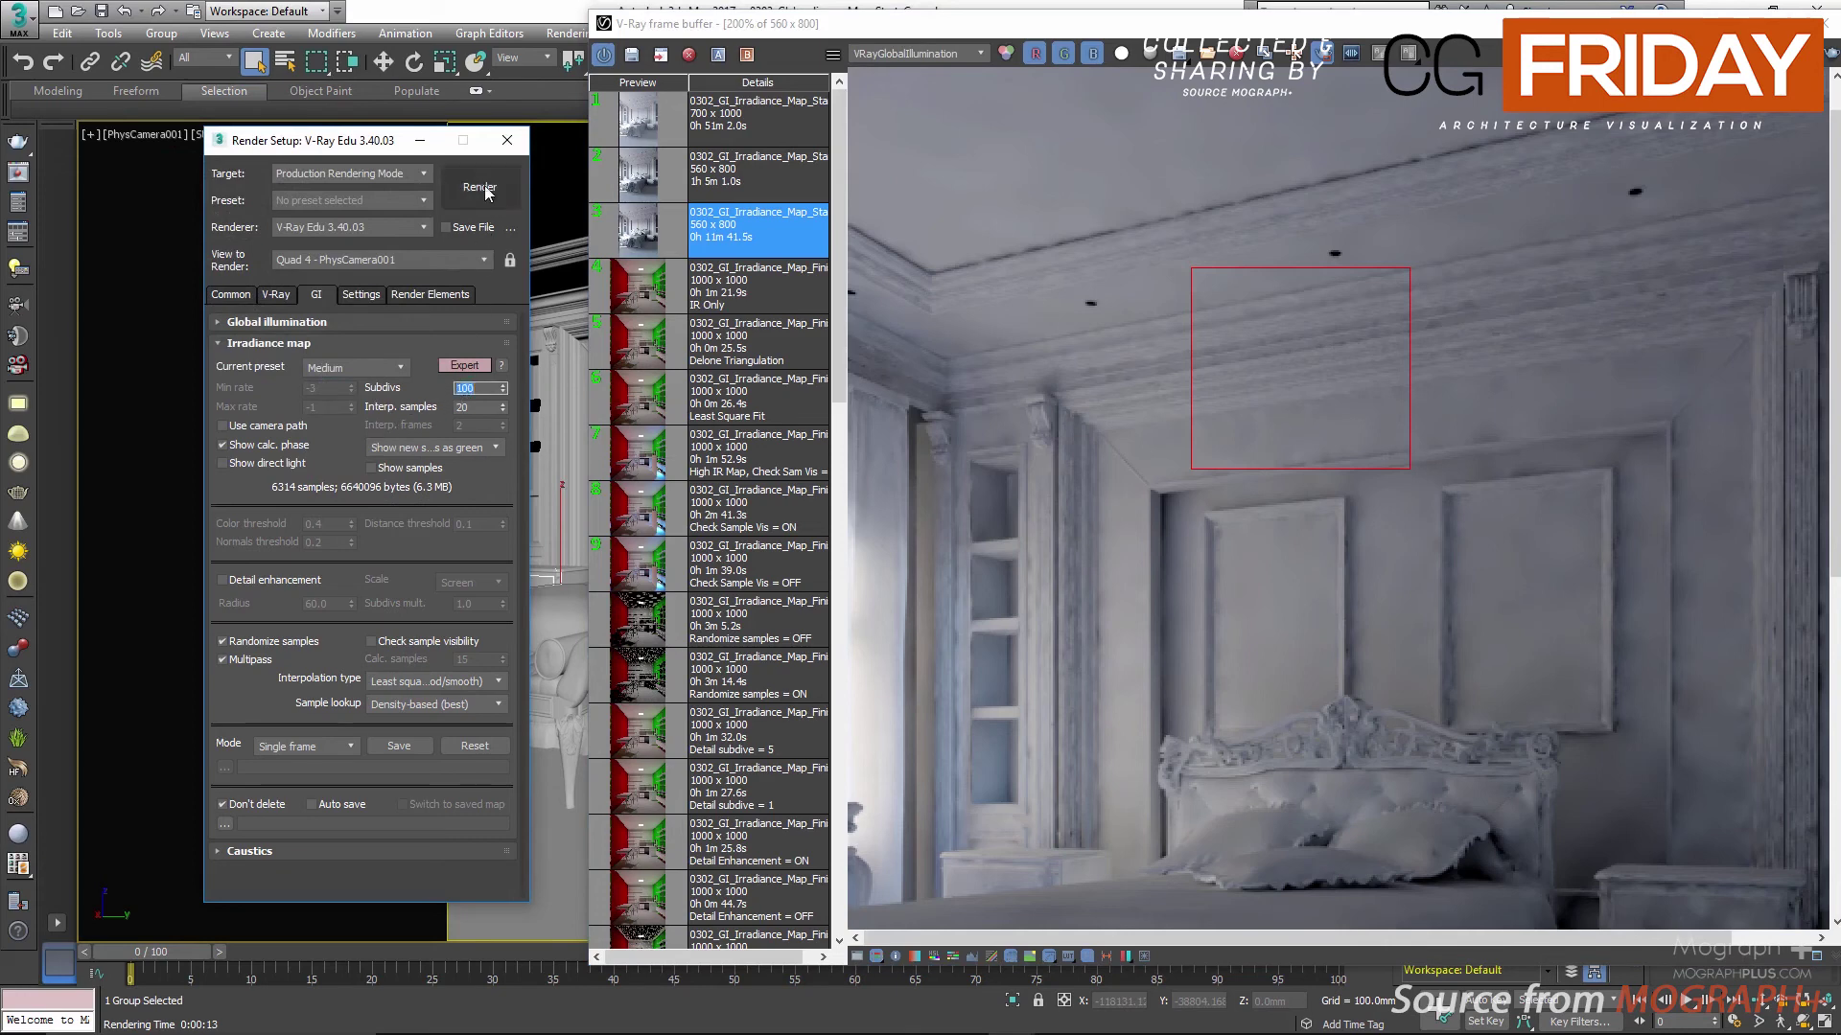
Step: Examine the ceiling moulding region rendered with 100 subdivs in the VRayGlobalIllumination channel, and dismiss the V-Ray messages
click(930, 53)
click(923, 69)
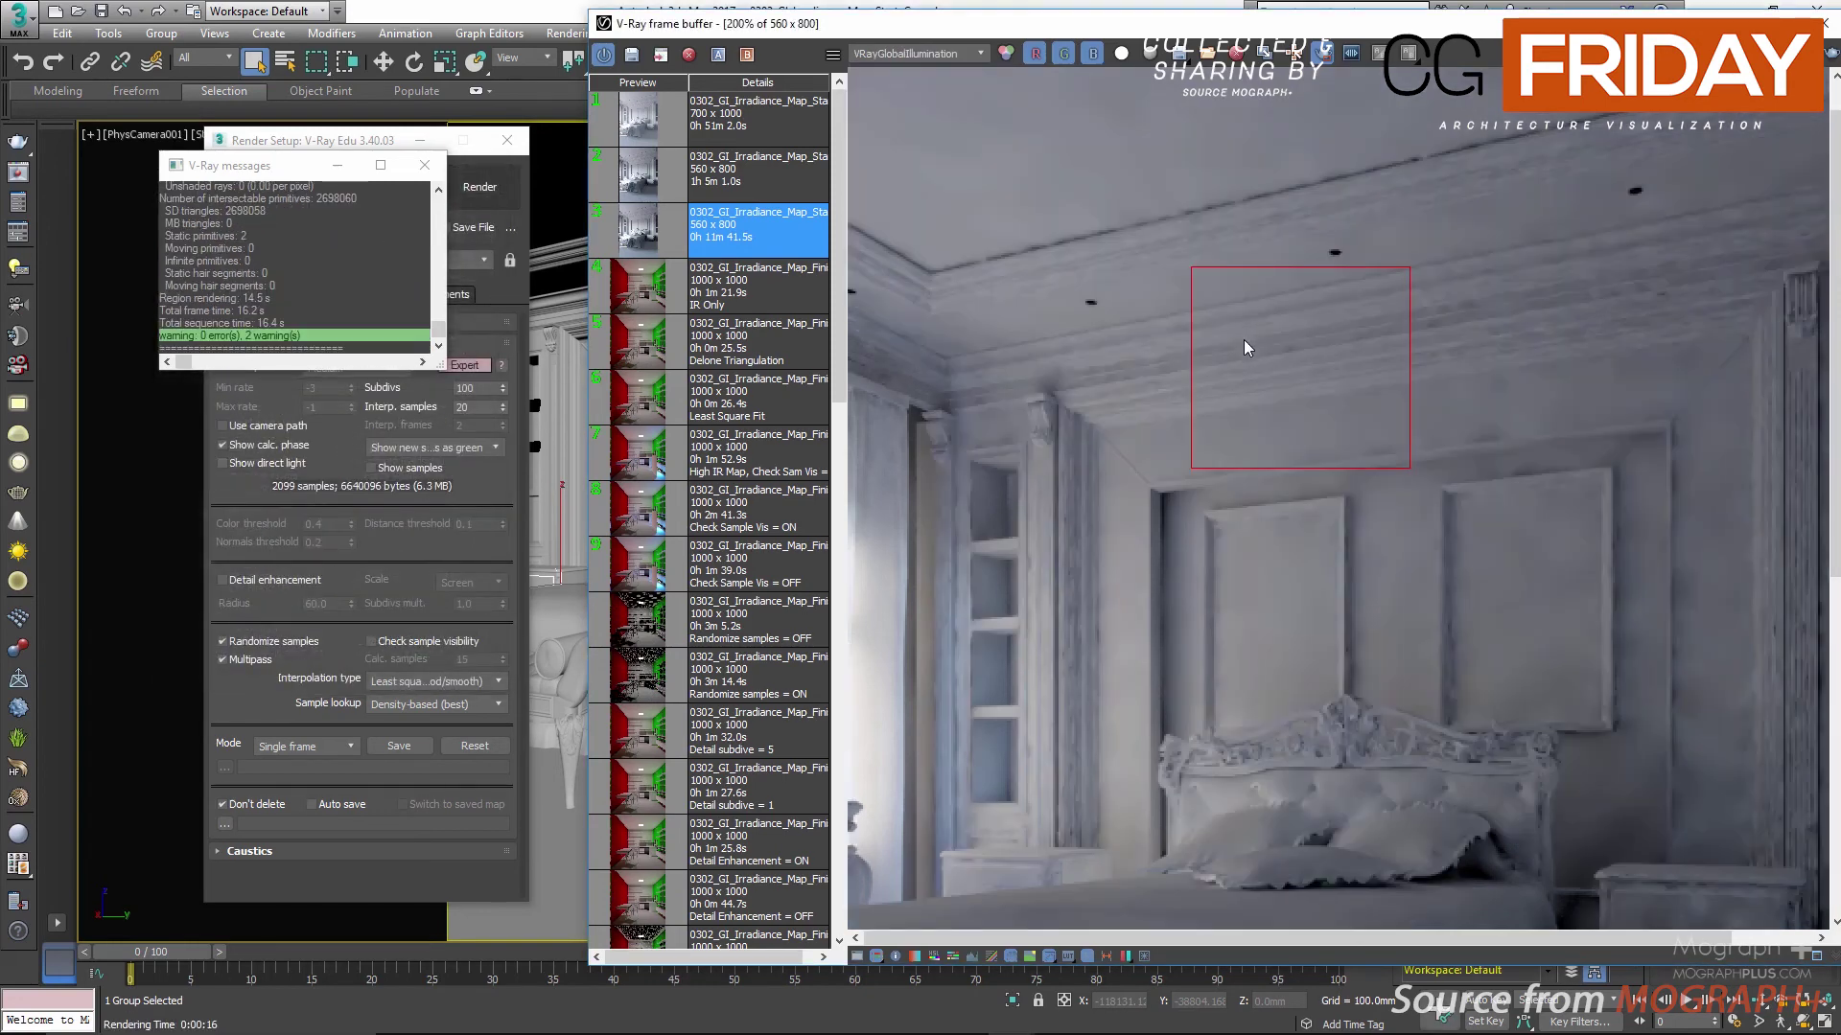
scroll(1296, 367, up, 2)
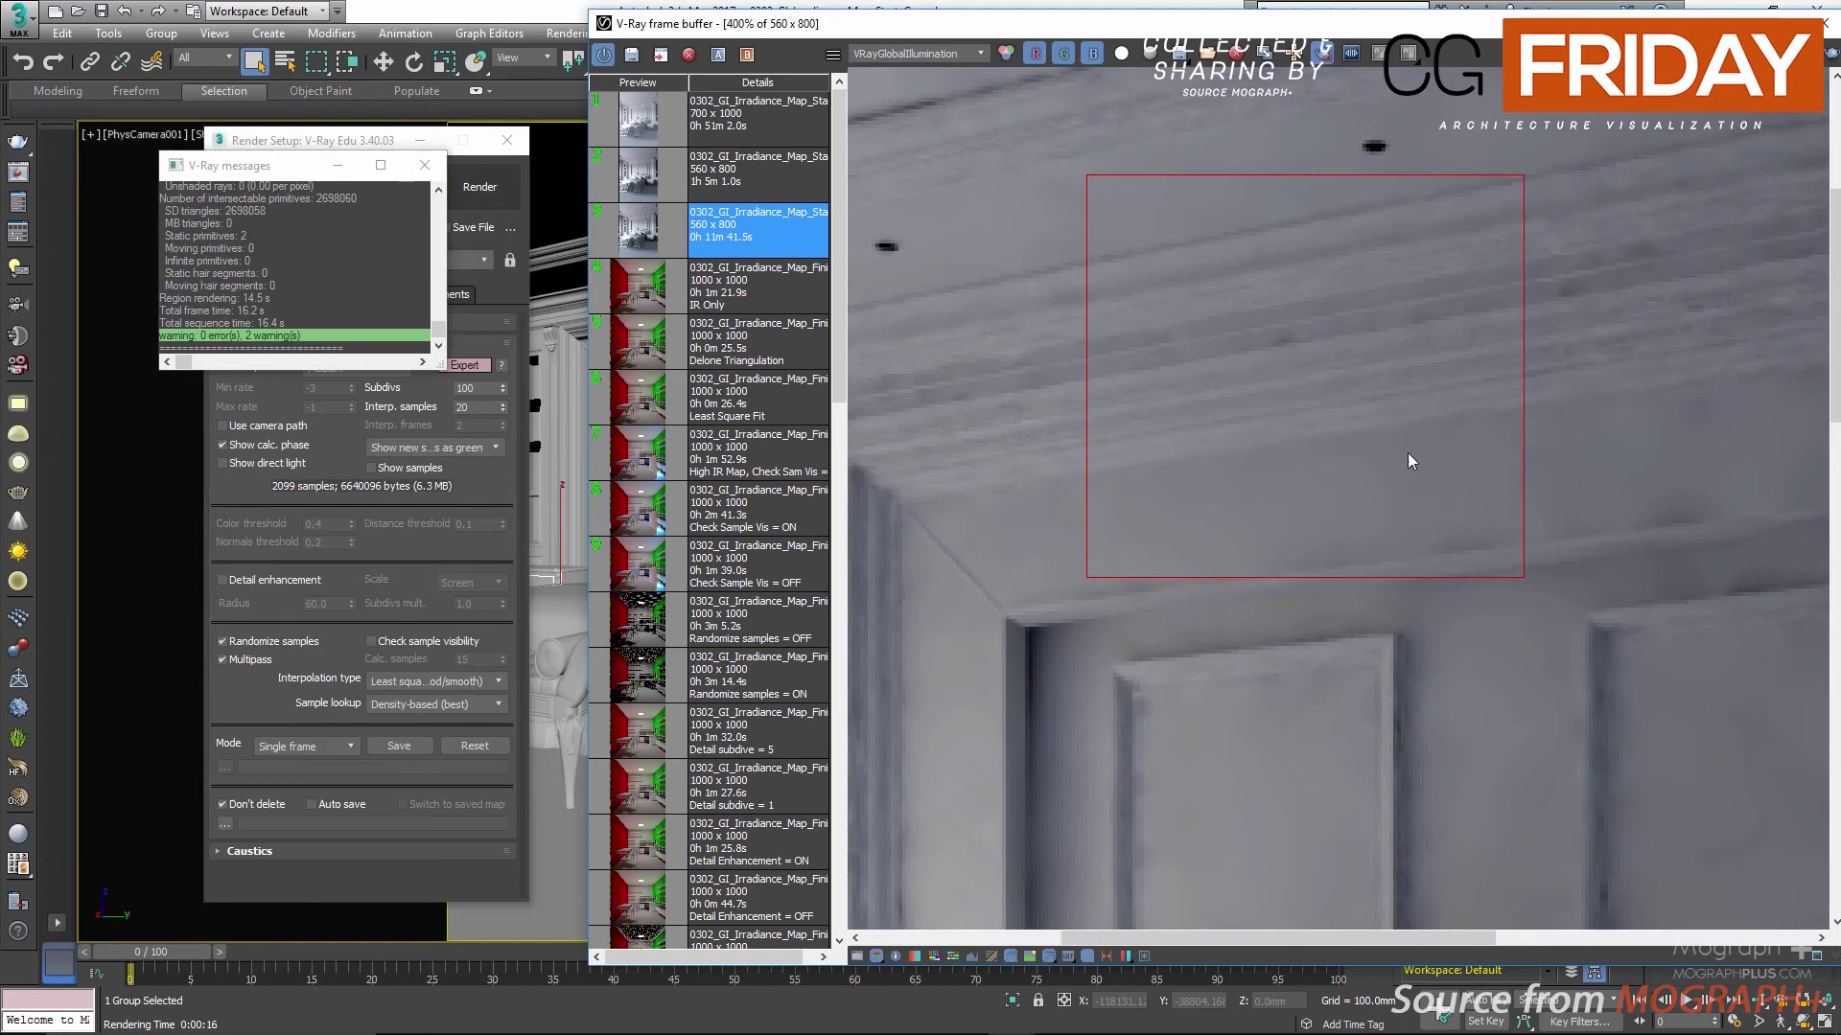
scroll(1408, 454, down, 4)
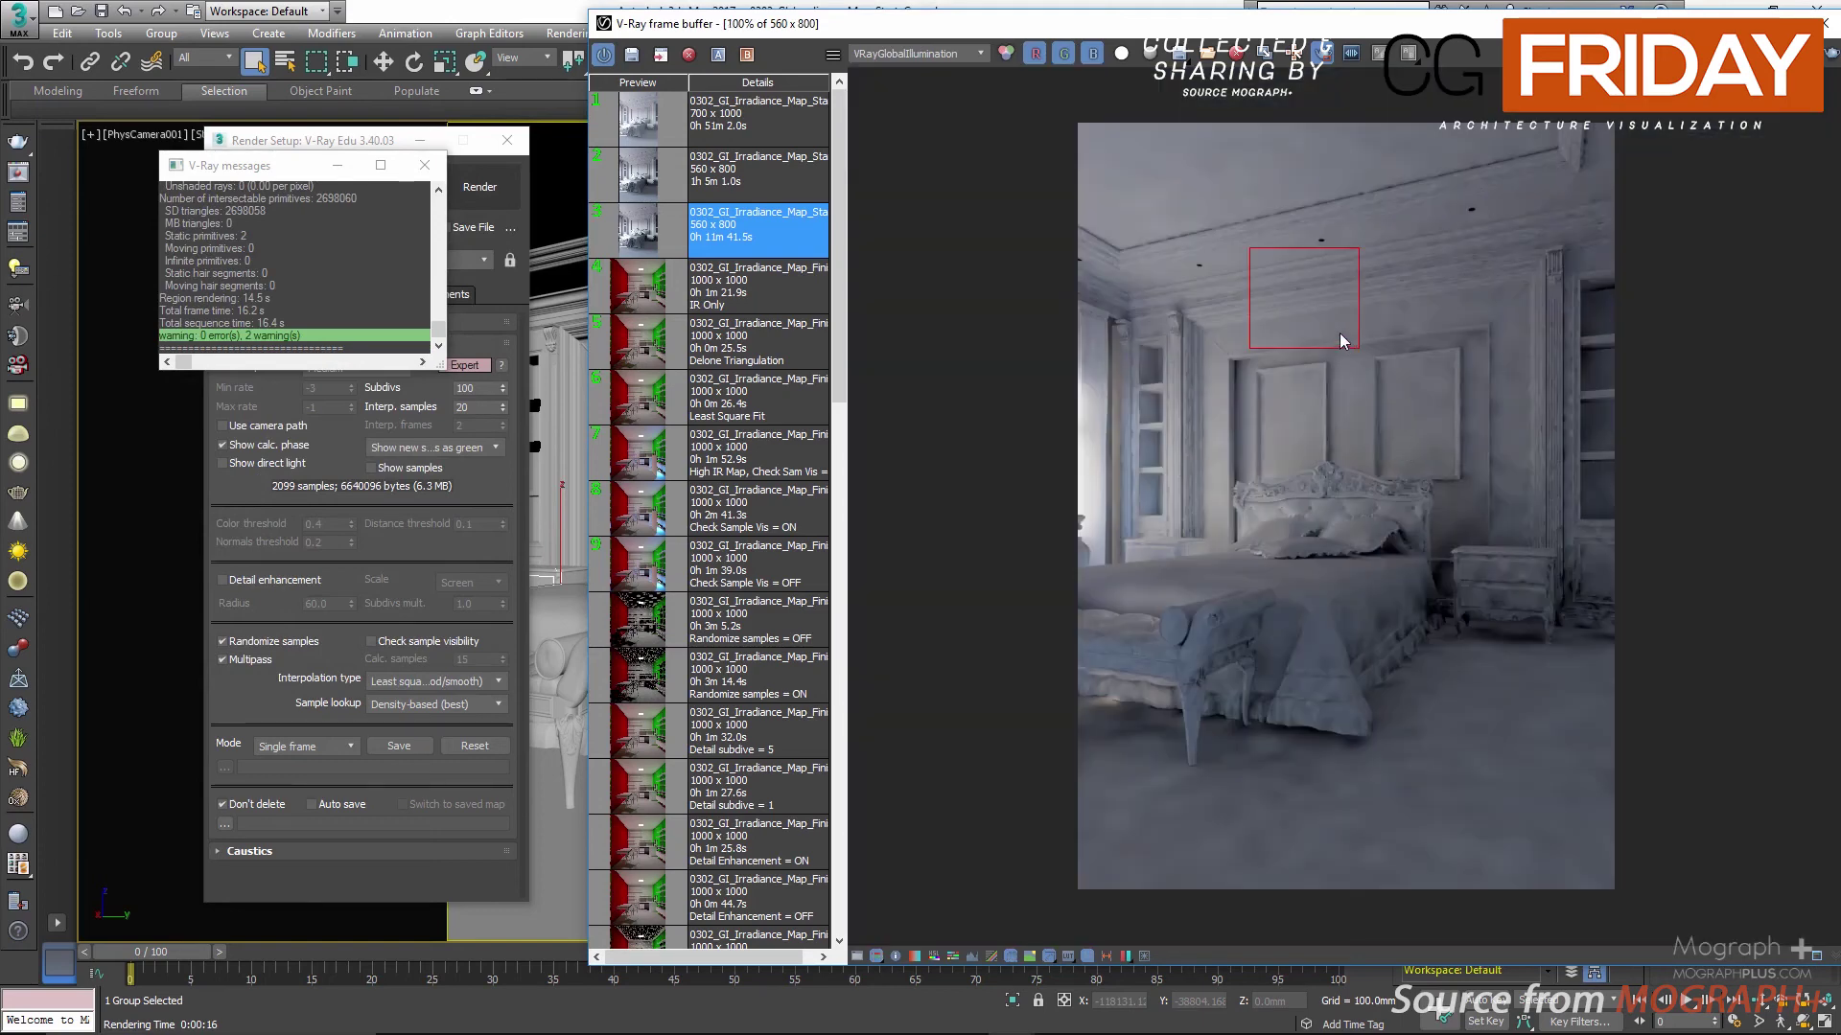
scroll(1280, 291, up, 5)
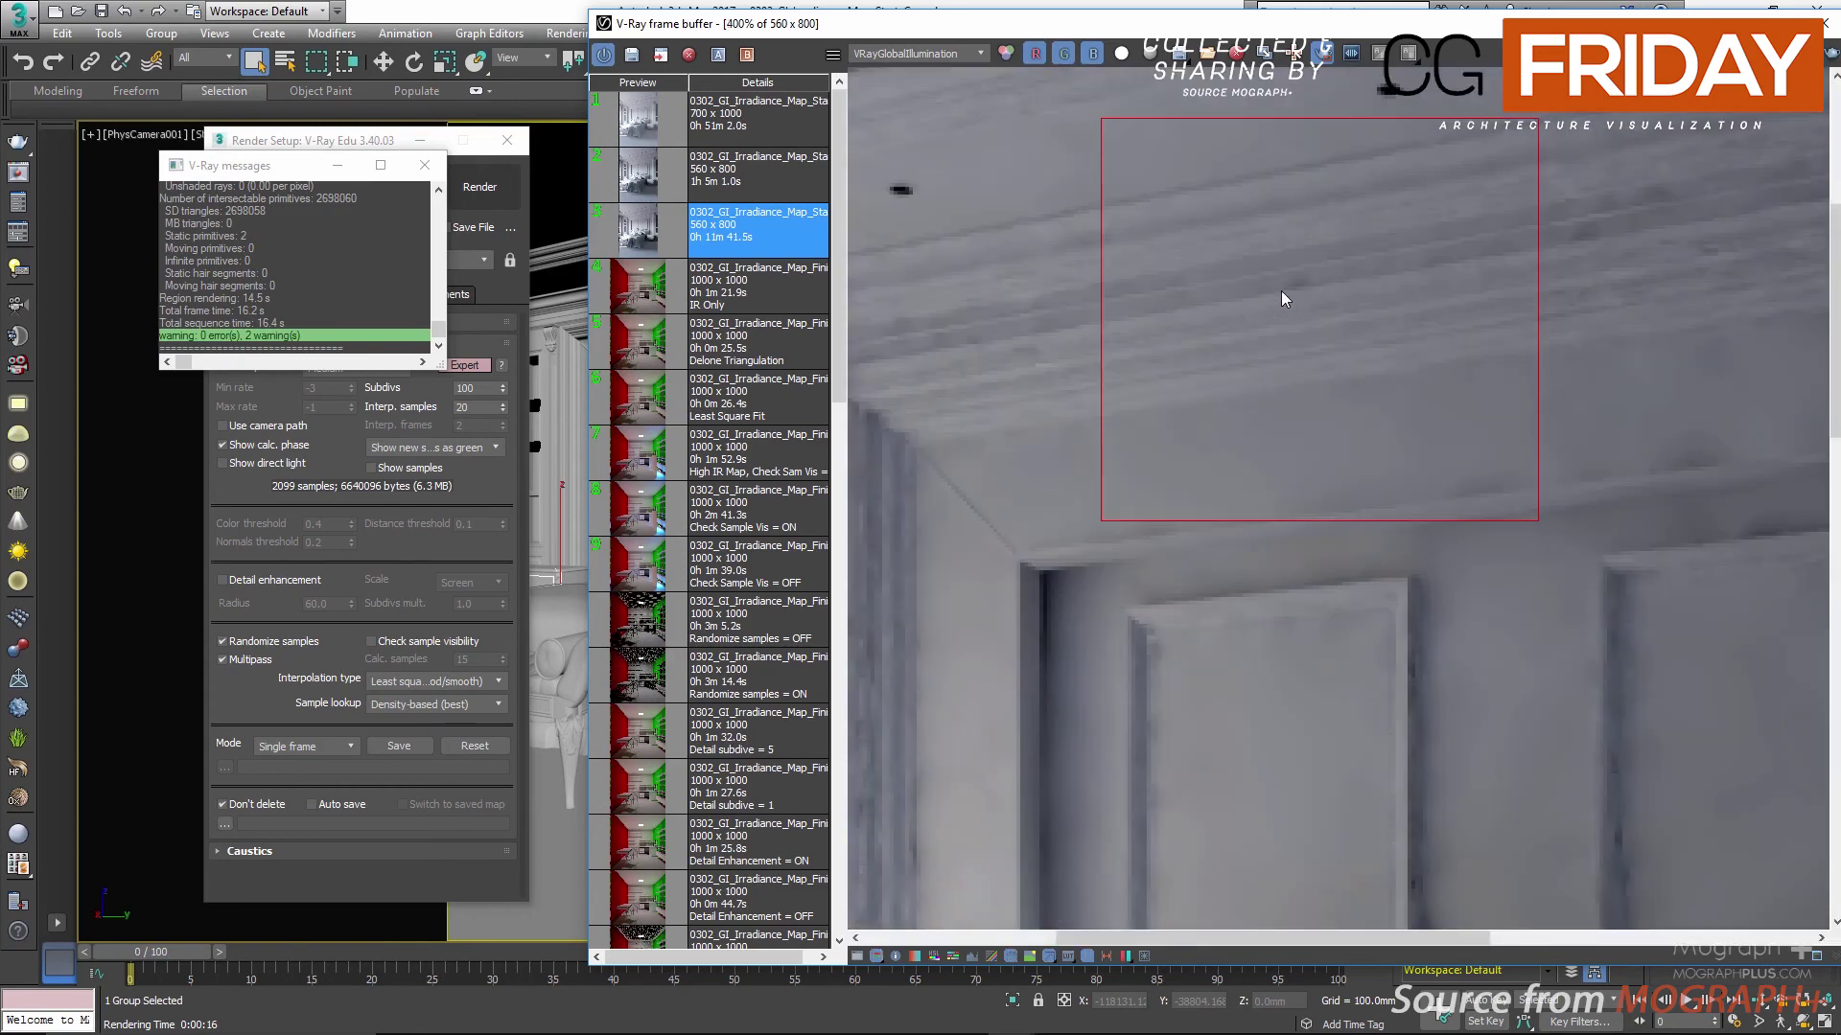
scroll(1331, 276, down, 3)
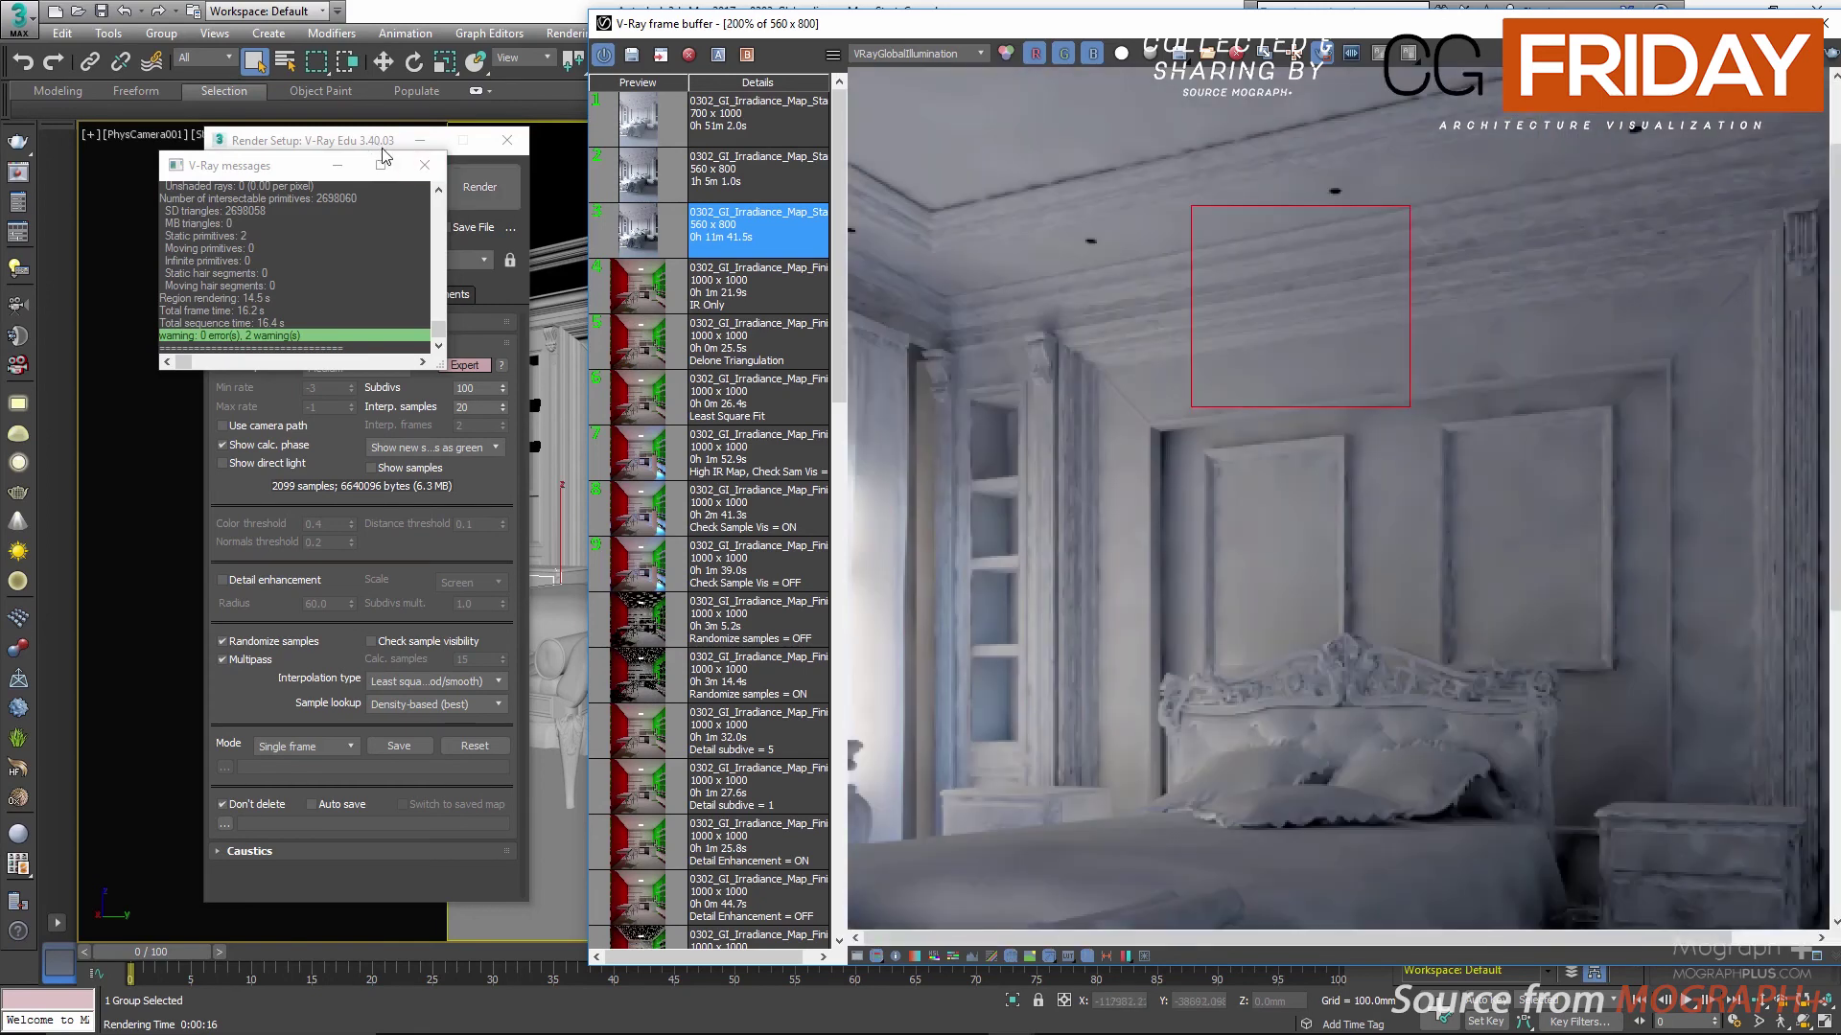
click(412, 170)
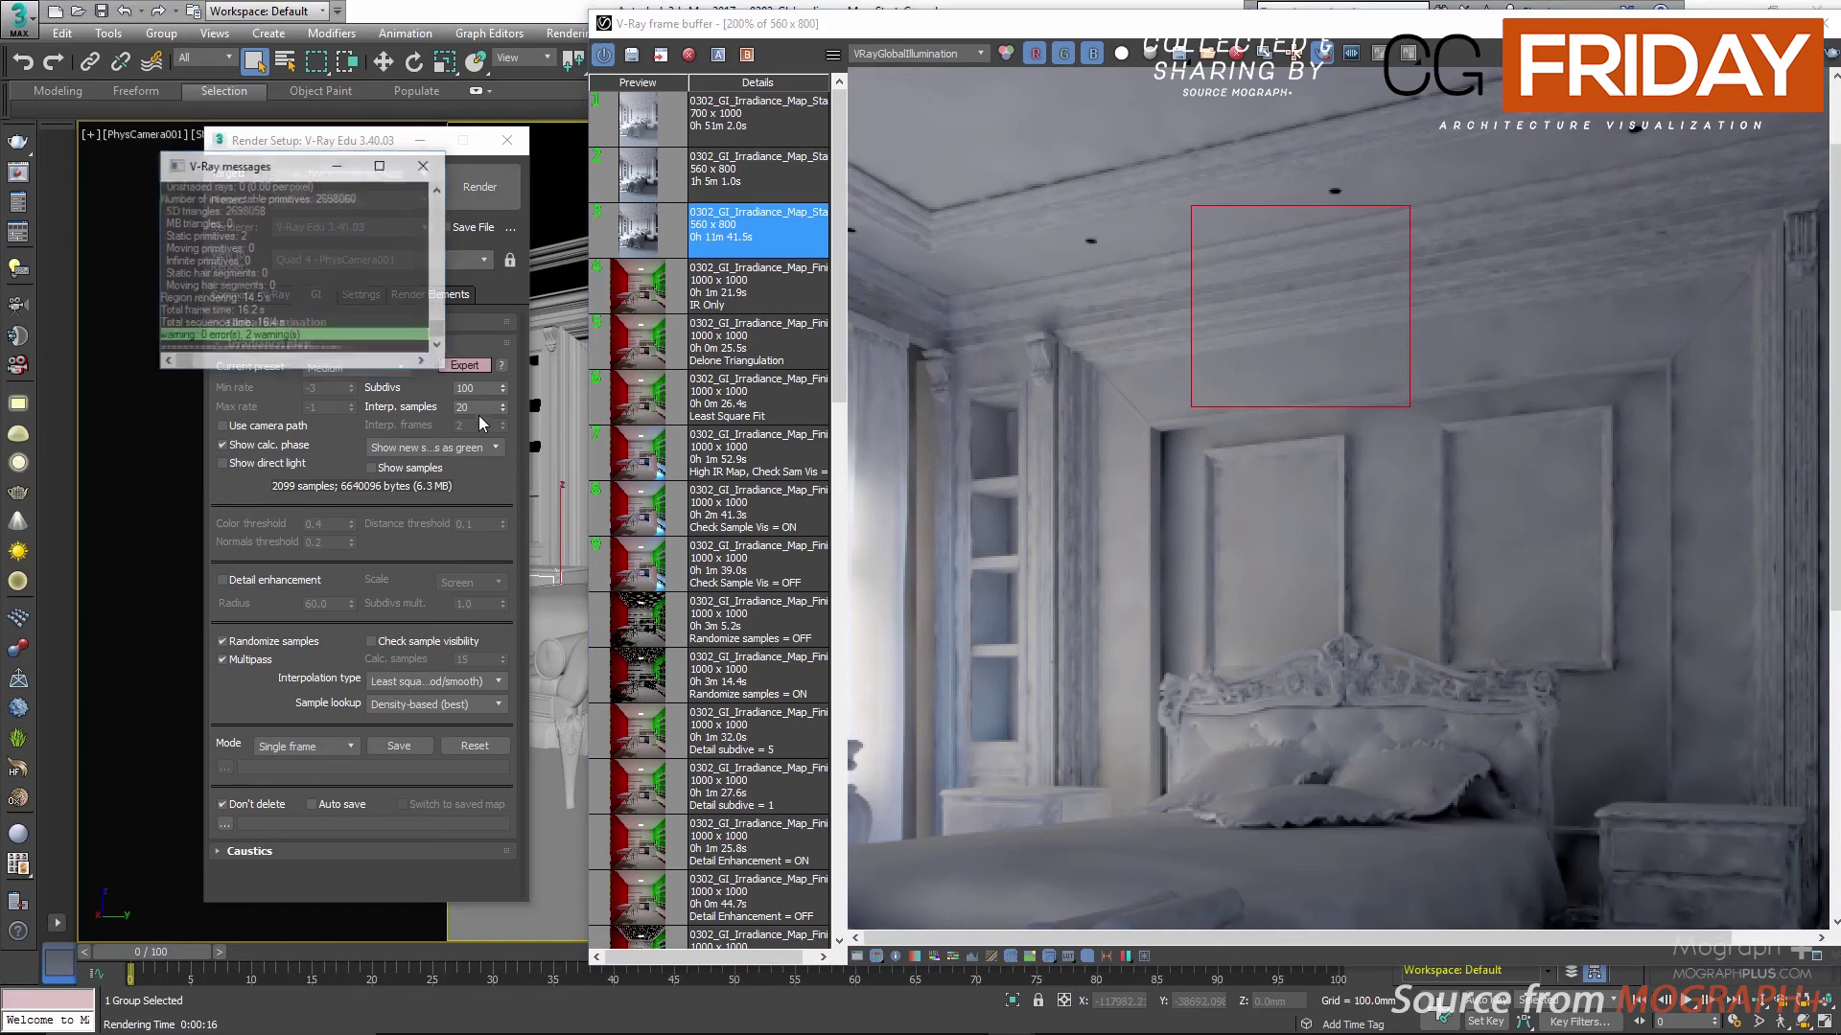
Step: Set the irradiance map's interpolation samples to 35 and render the marked region again
double_click(478, 406)
text(35)
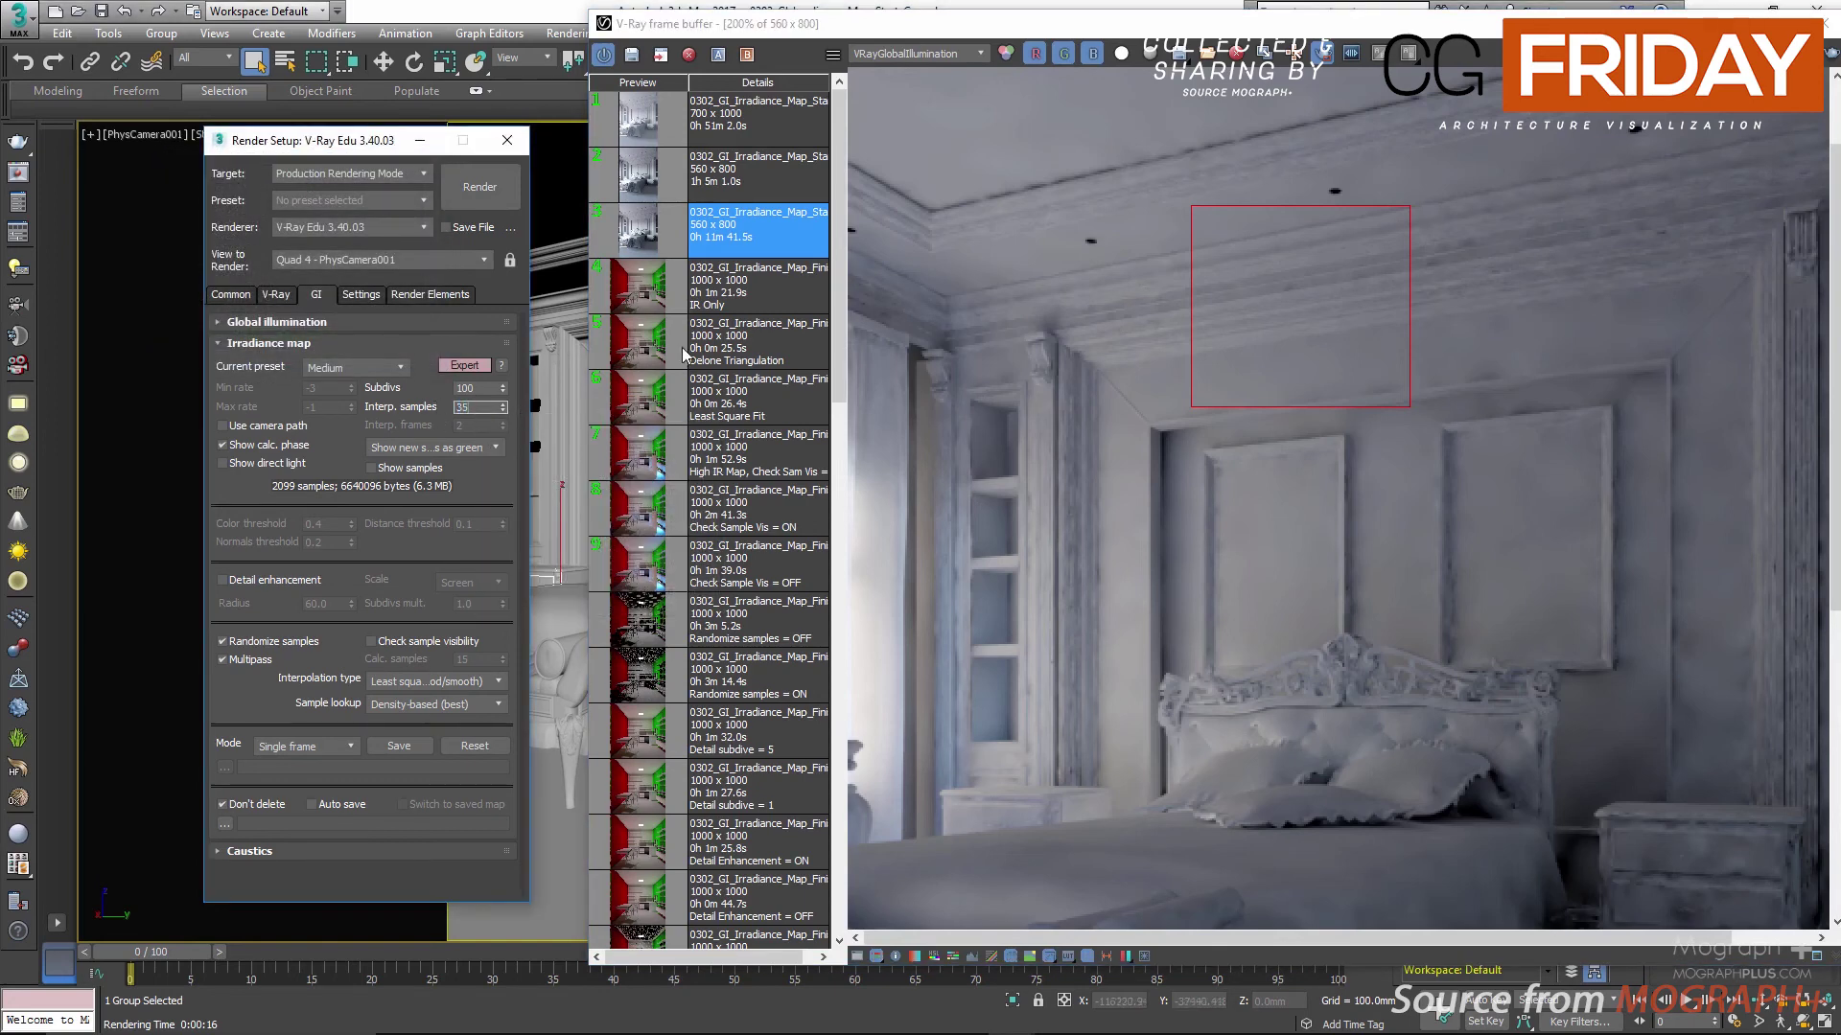
key(Return)
click(473, 207)
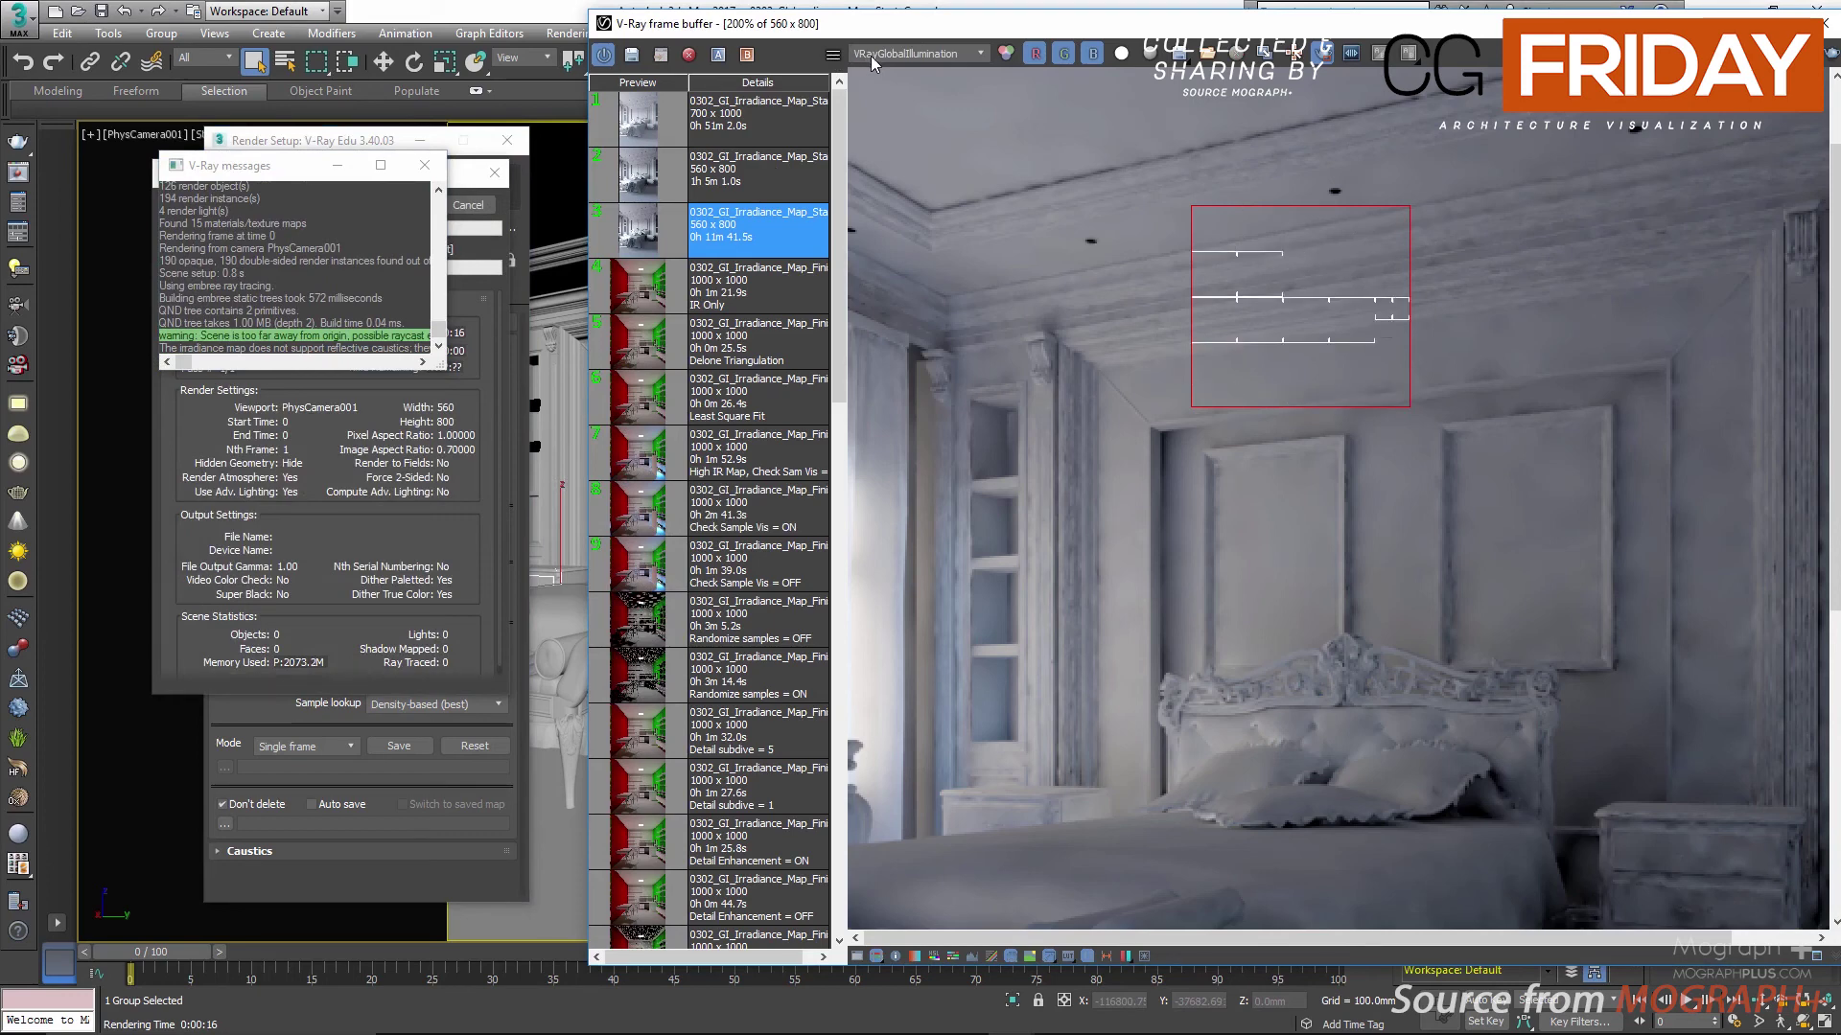
Step: Compare the ceiling moulding region rendered with 35 interpolation samples in the RGB color and VRayGlobalIllumination channels
click(870, 55)
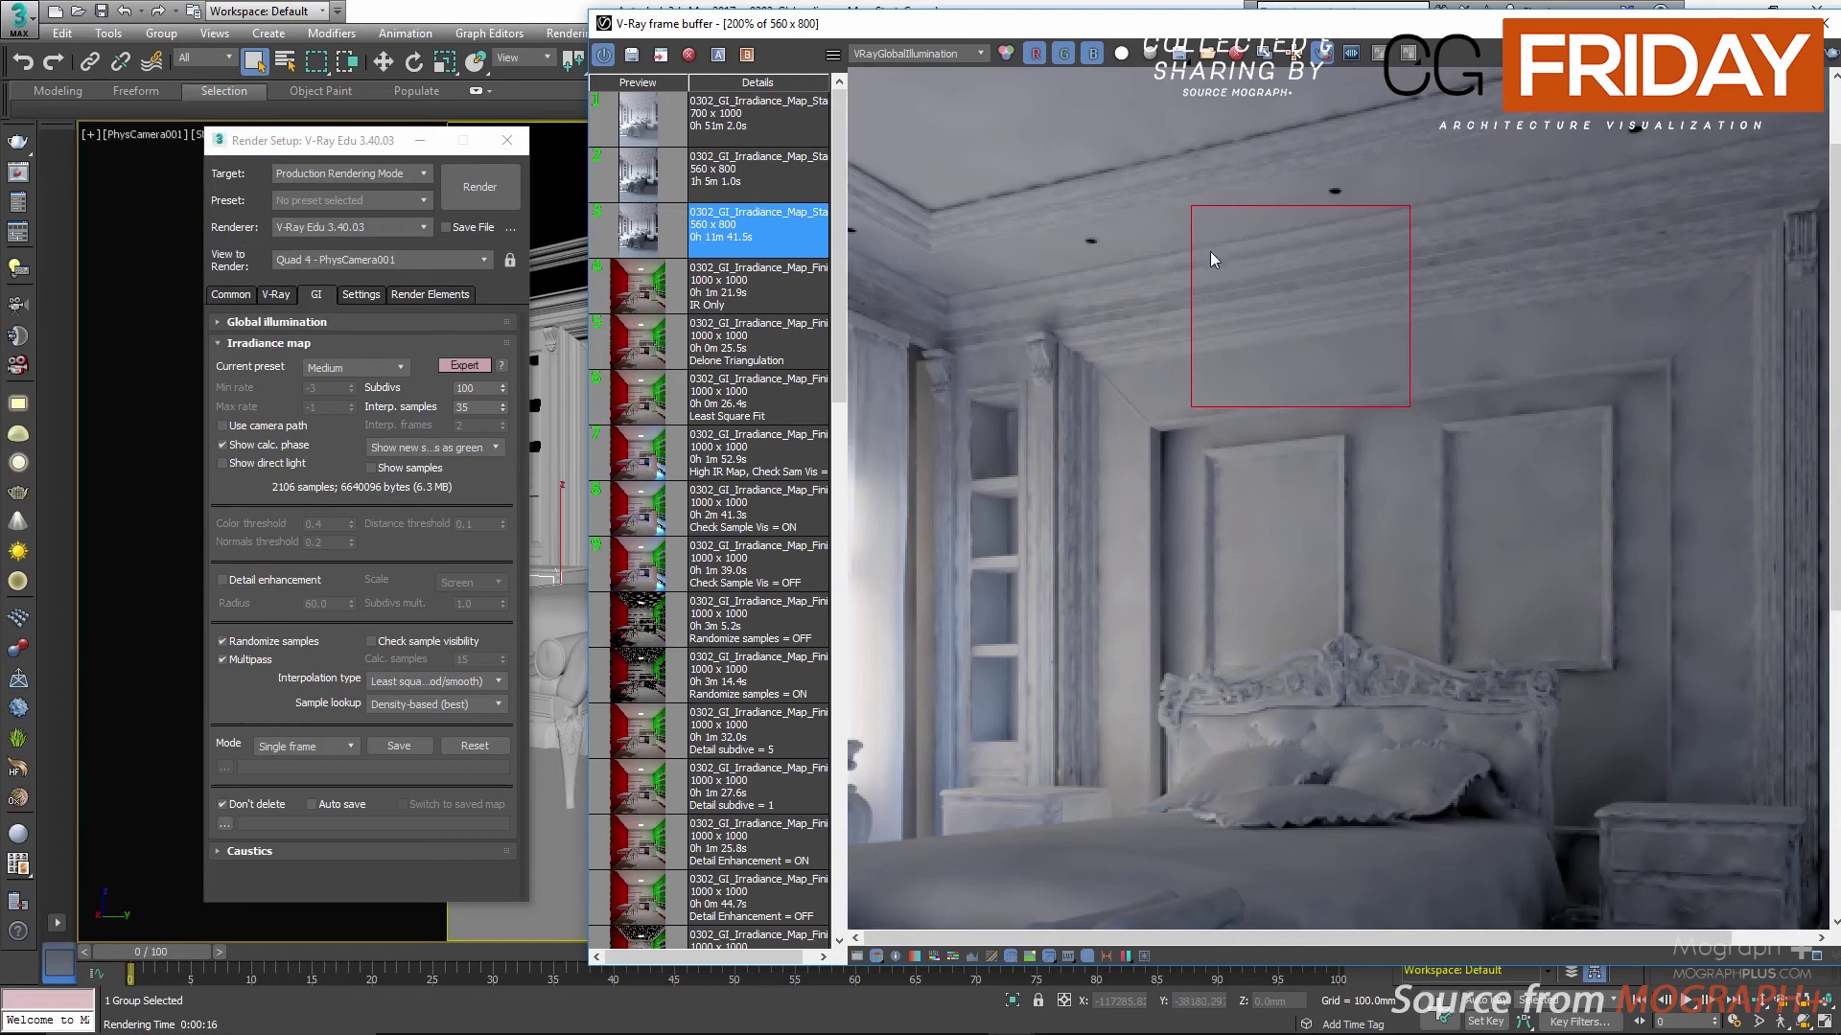
scroll(1290, 268, up, 2)
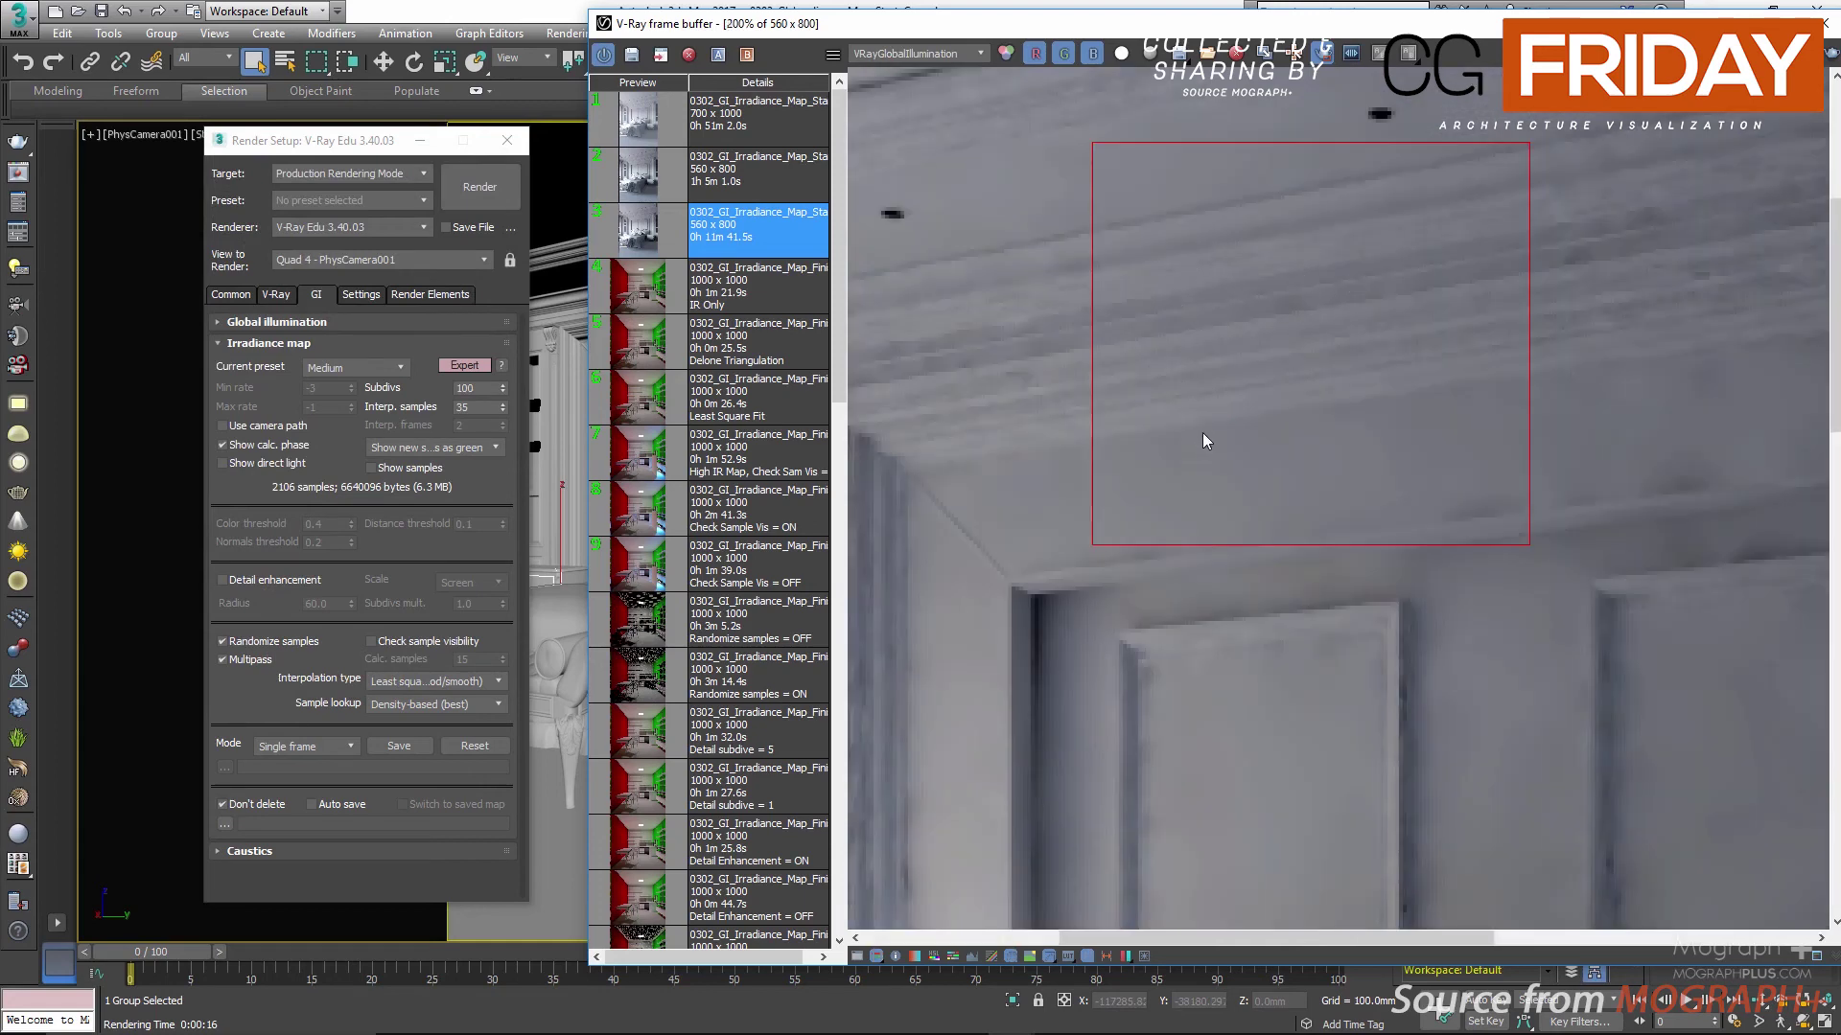
scroll(1203, 434, down, 1)
click(901, 56)
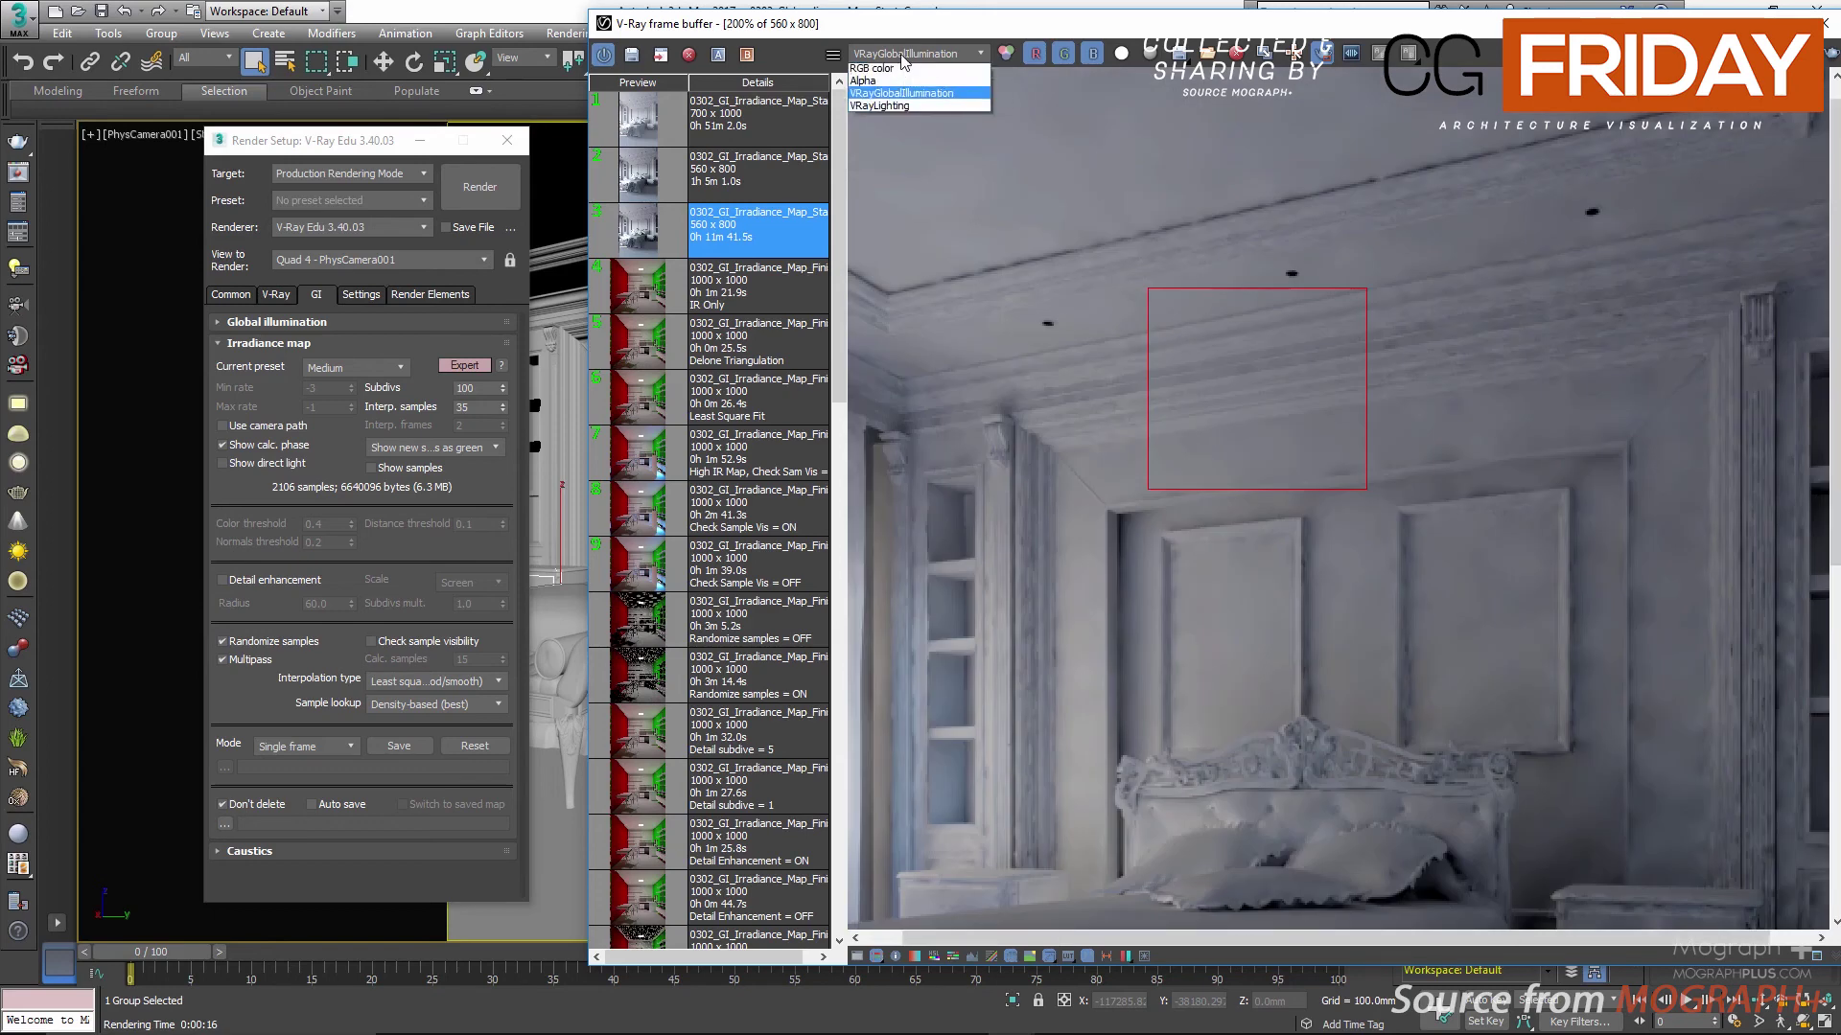
click(901, 69)
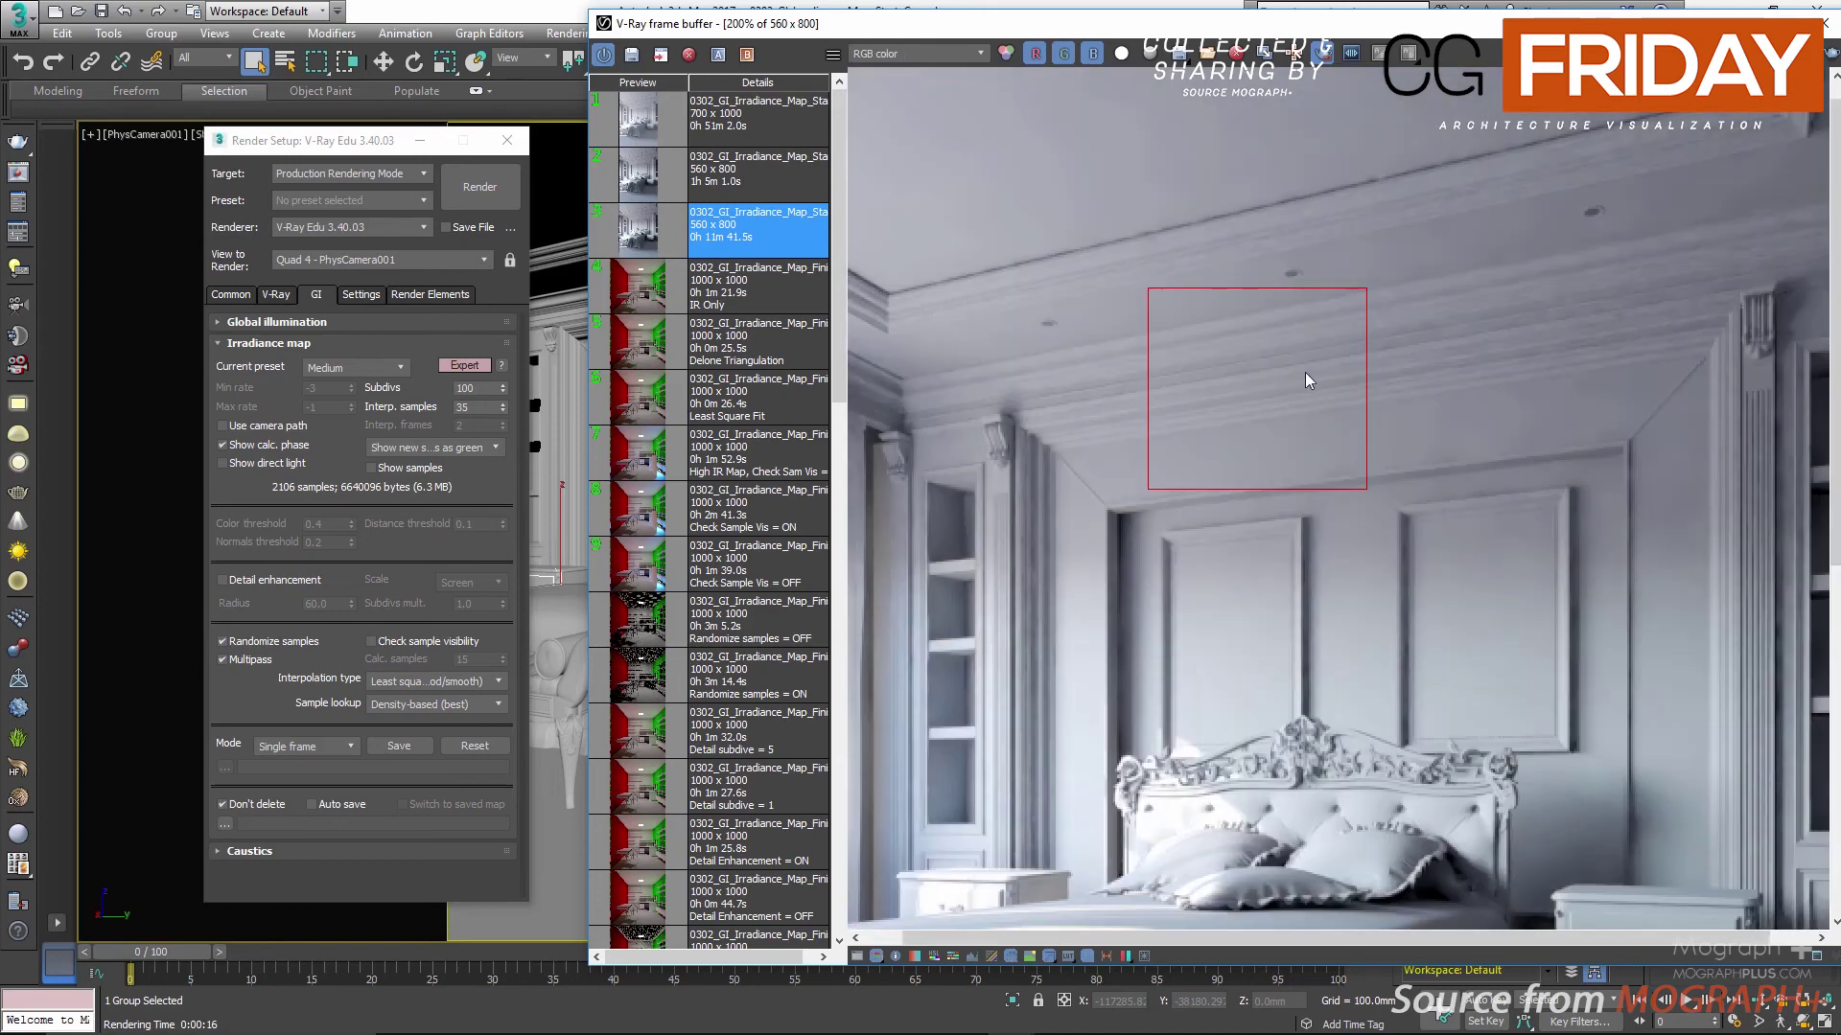
scroll(1304, 372, up, 1)
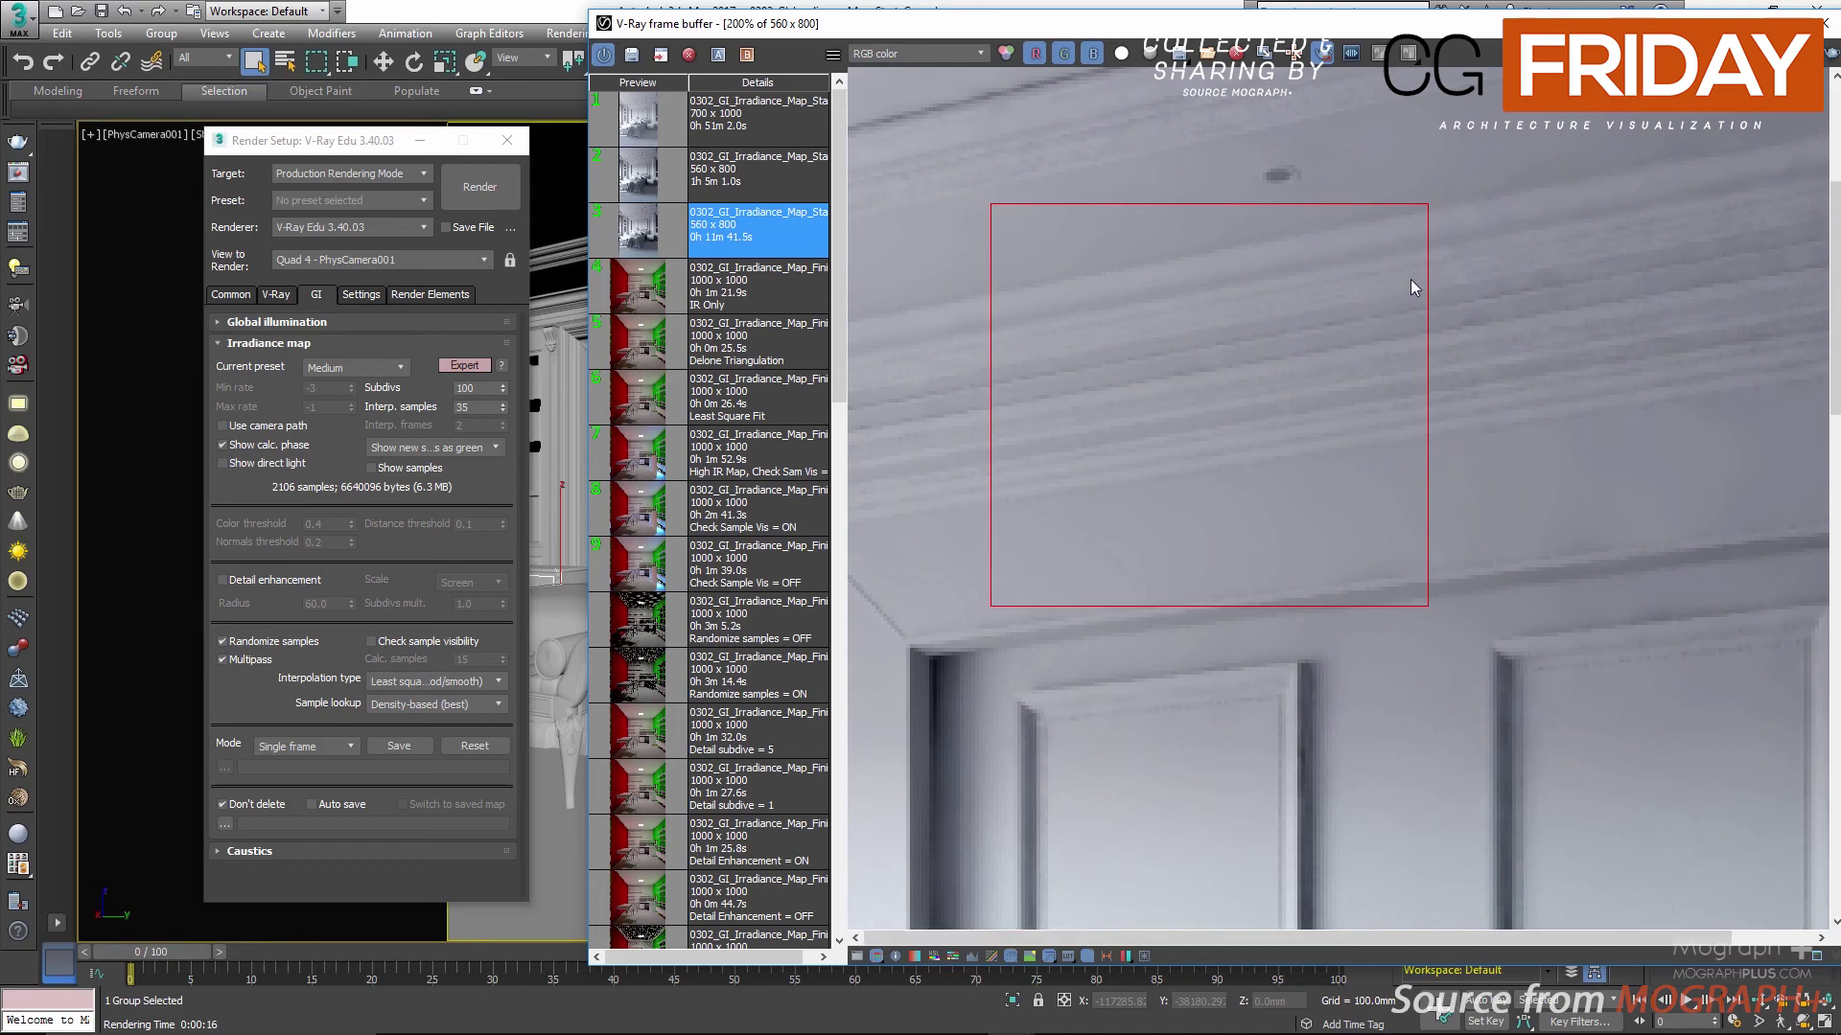
scroll(1405, 281, down, 1)
scroll(1306, 287, up, 1)
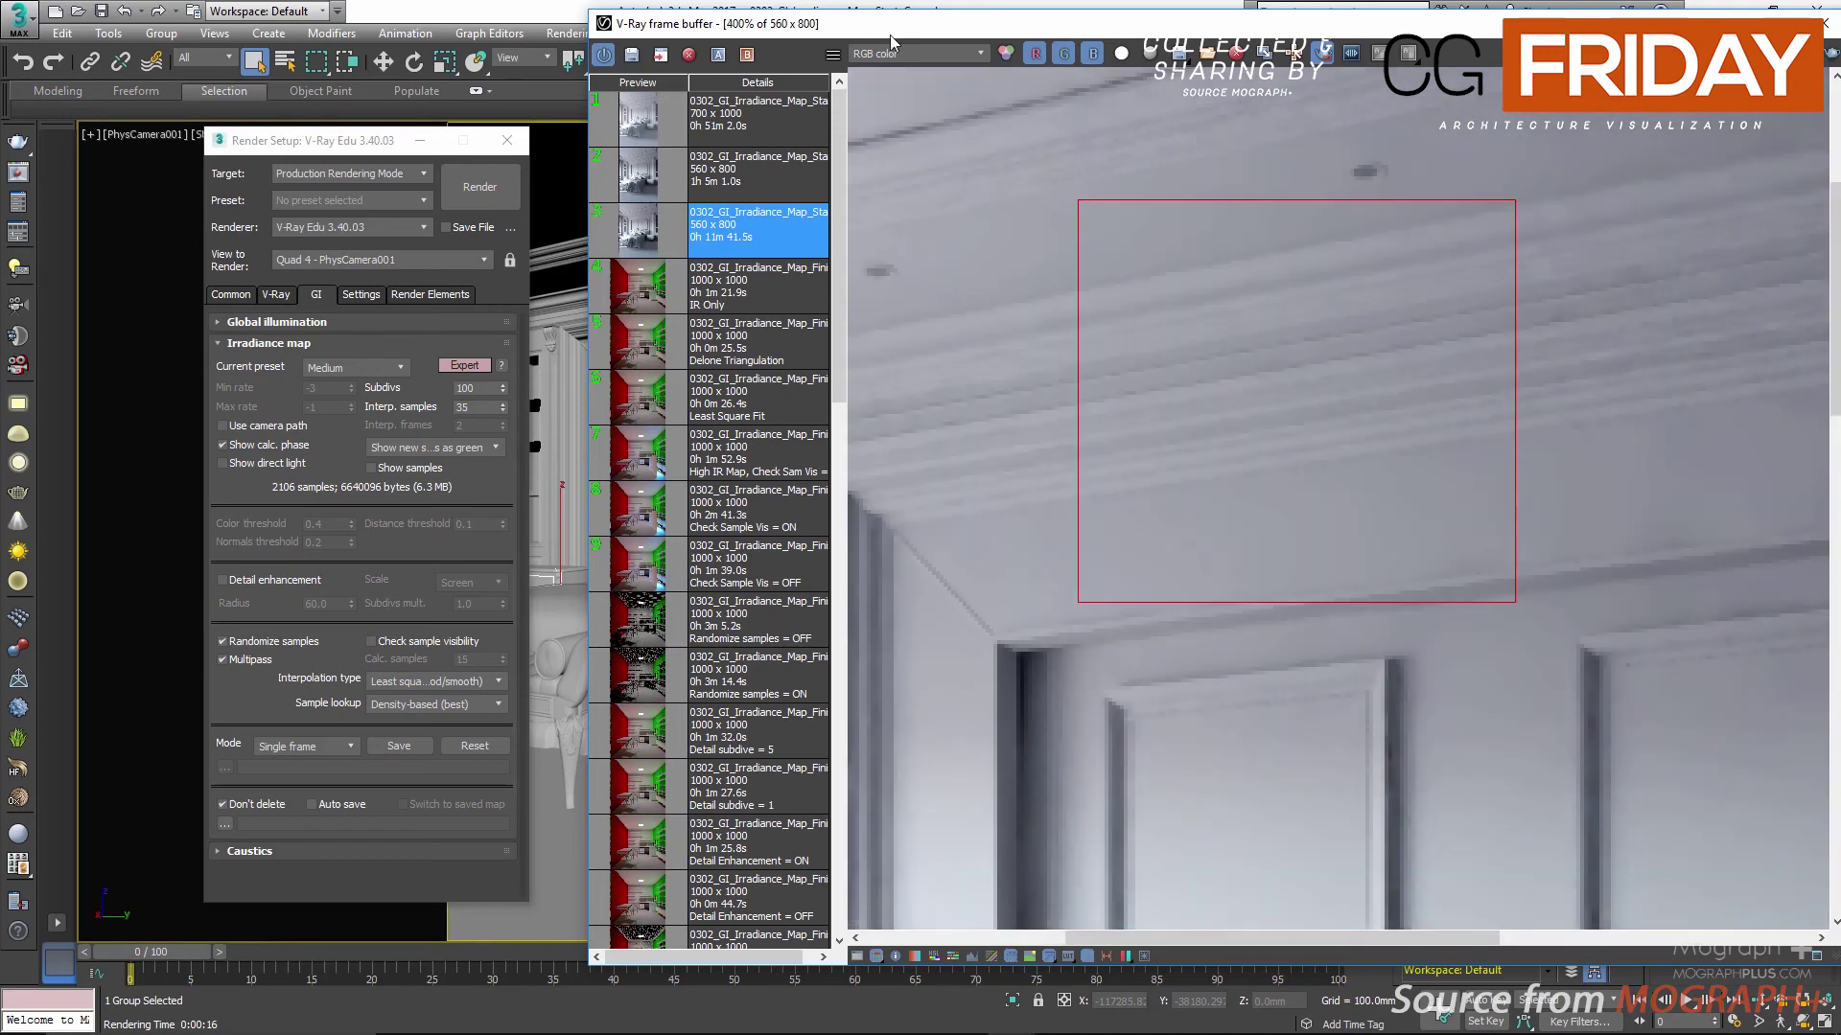
click(905, 54)
click(911, 100)
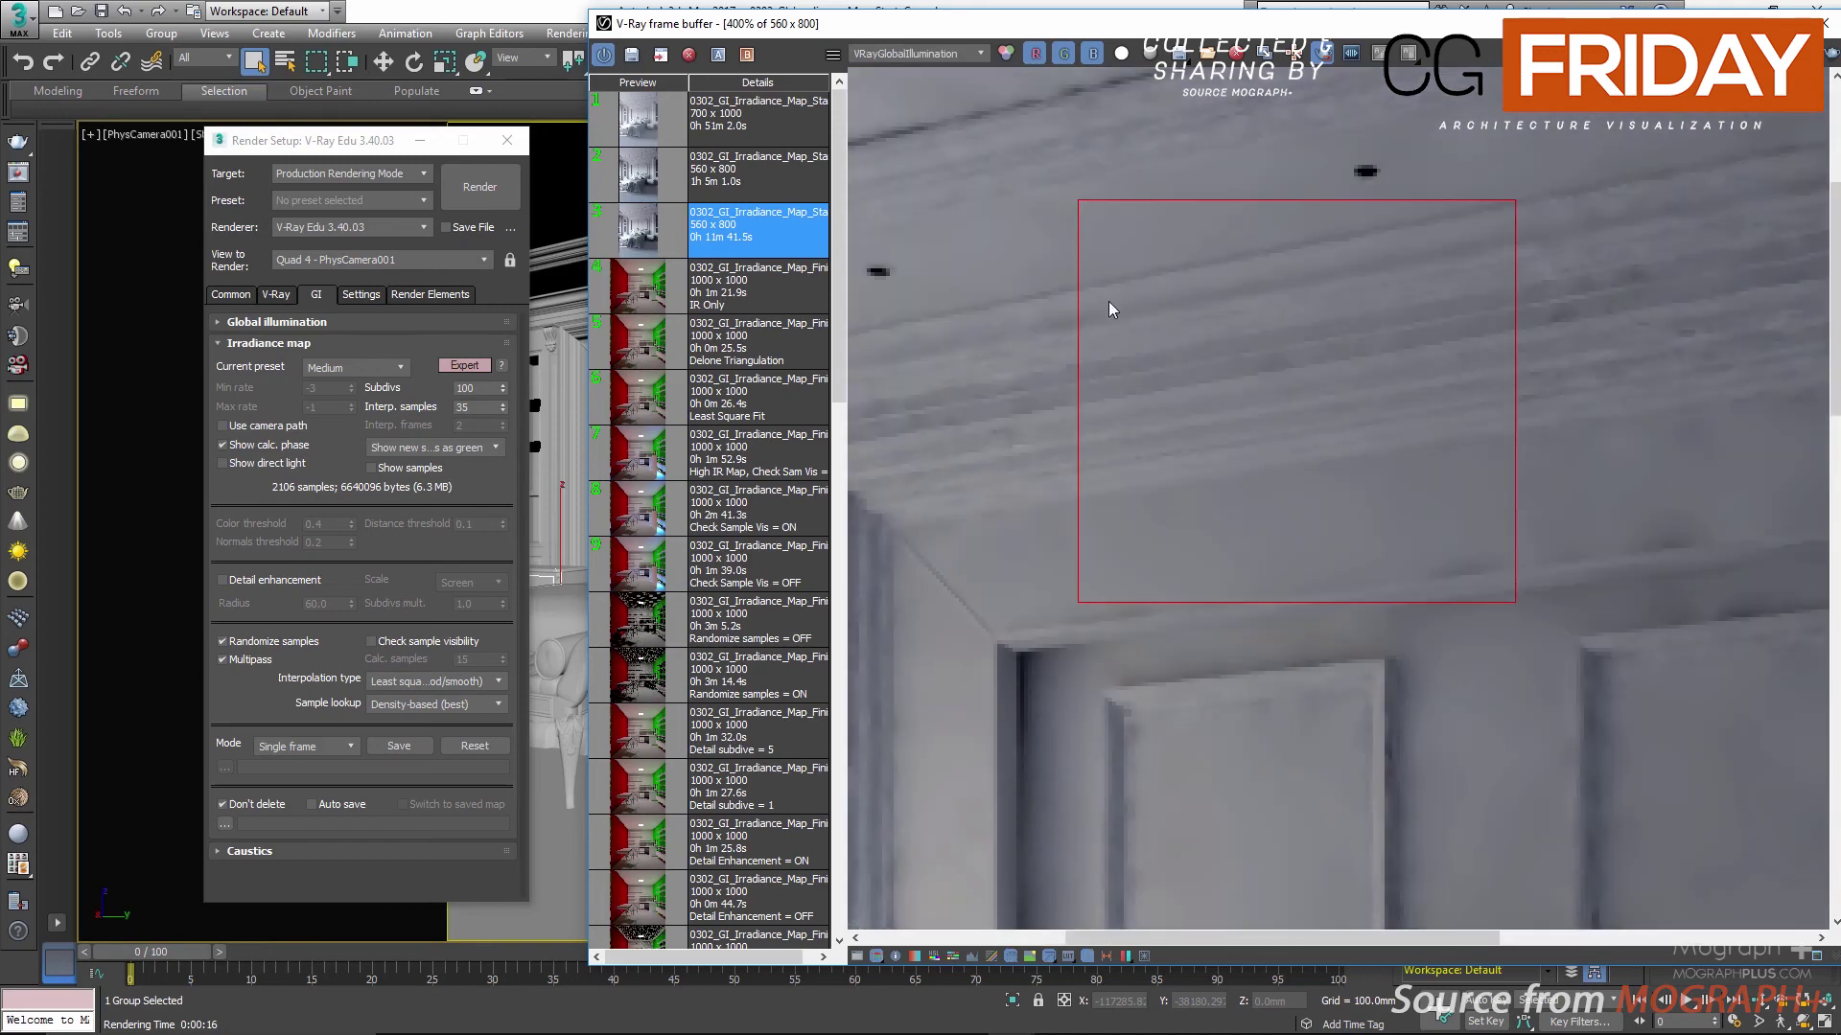
scroll(1109, 304, down, 1)
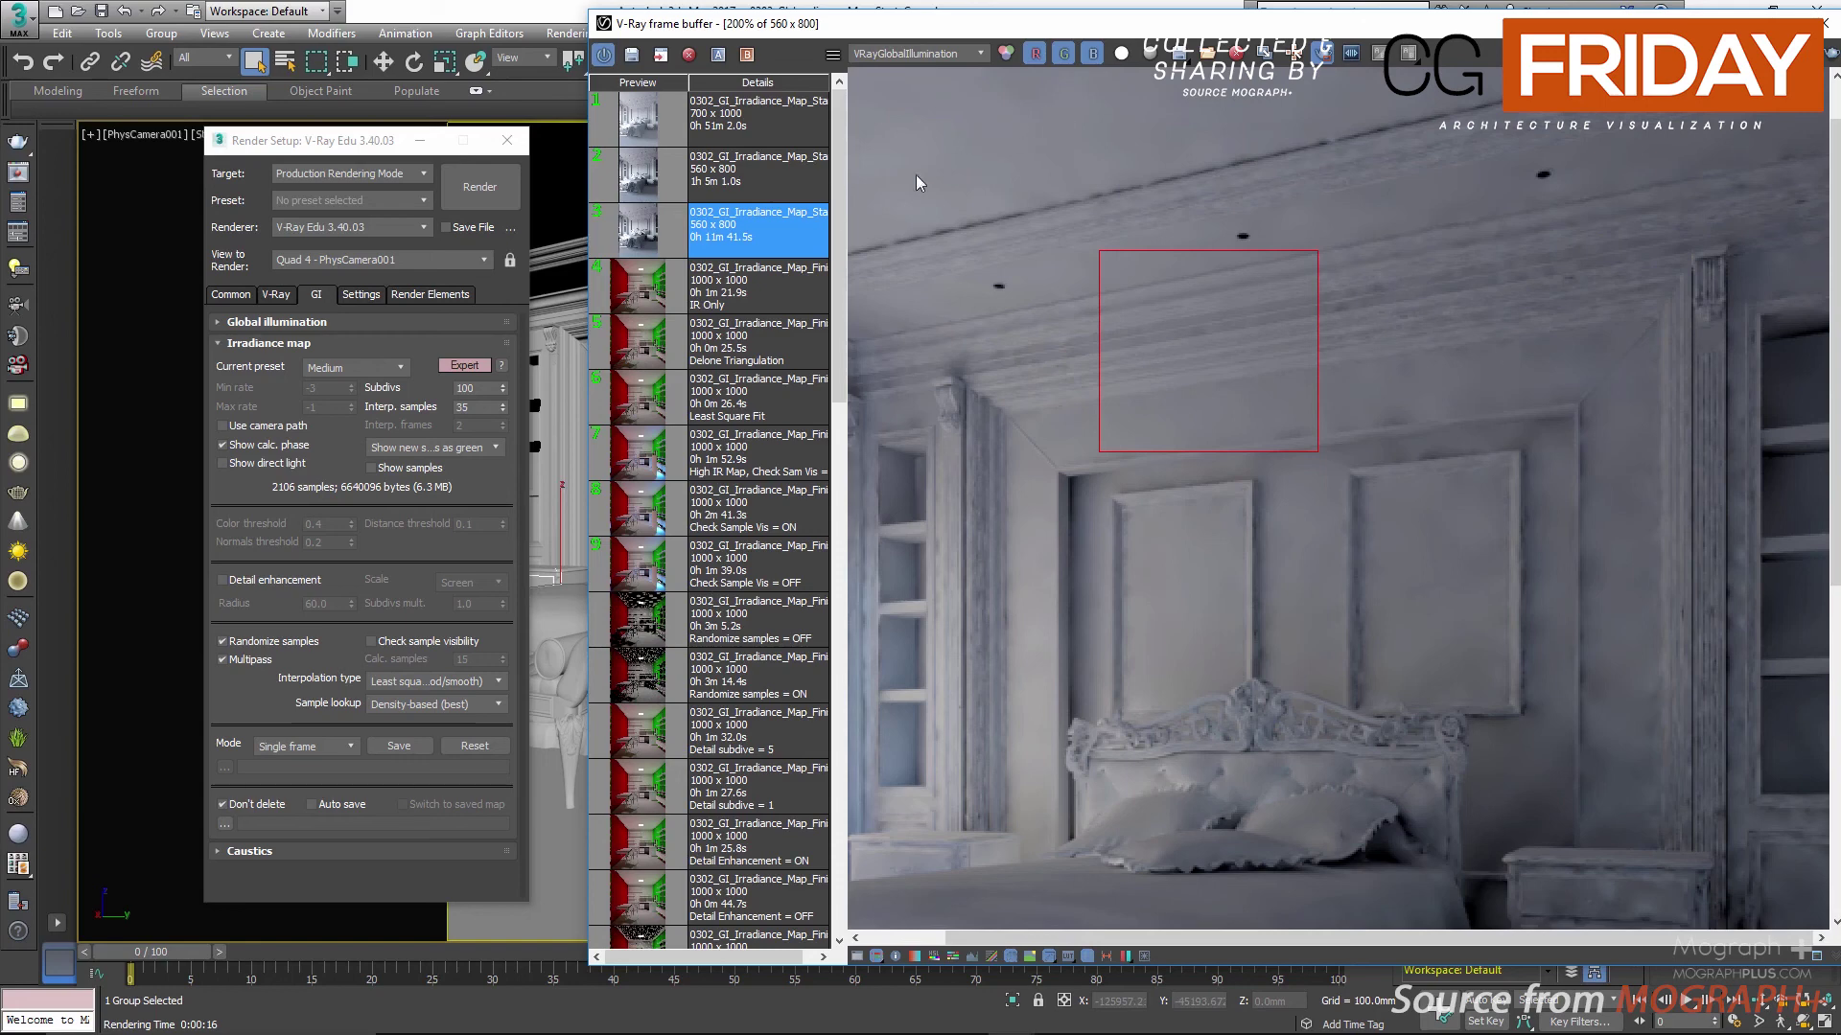
Step: Switch the irradiance map to the Low preset with 200 interpolation samples and 50 subdivs
click(331, 368)
click(336, 410)
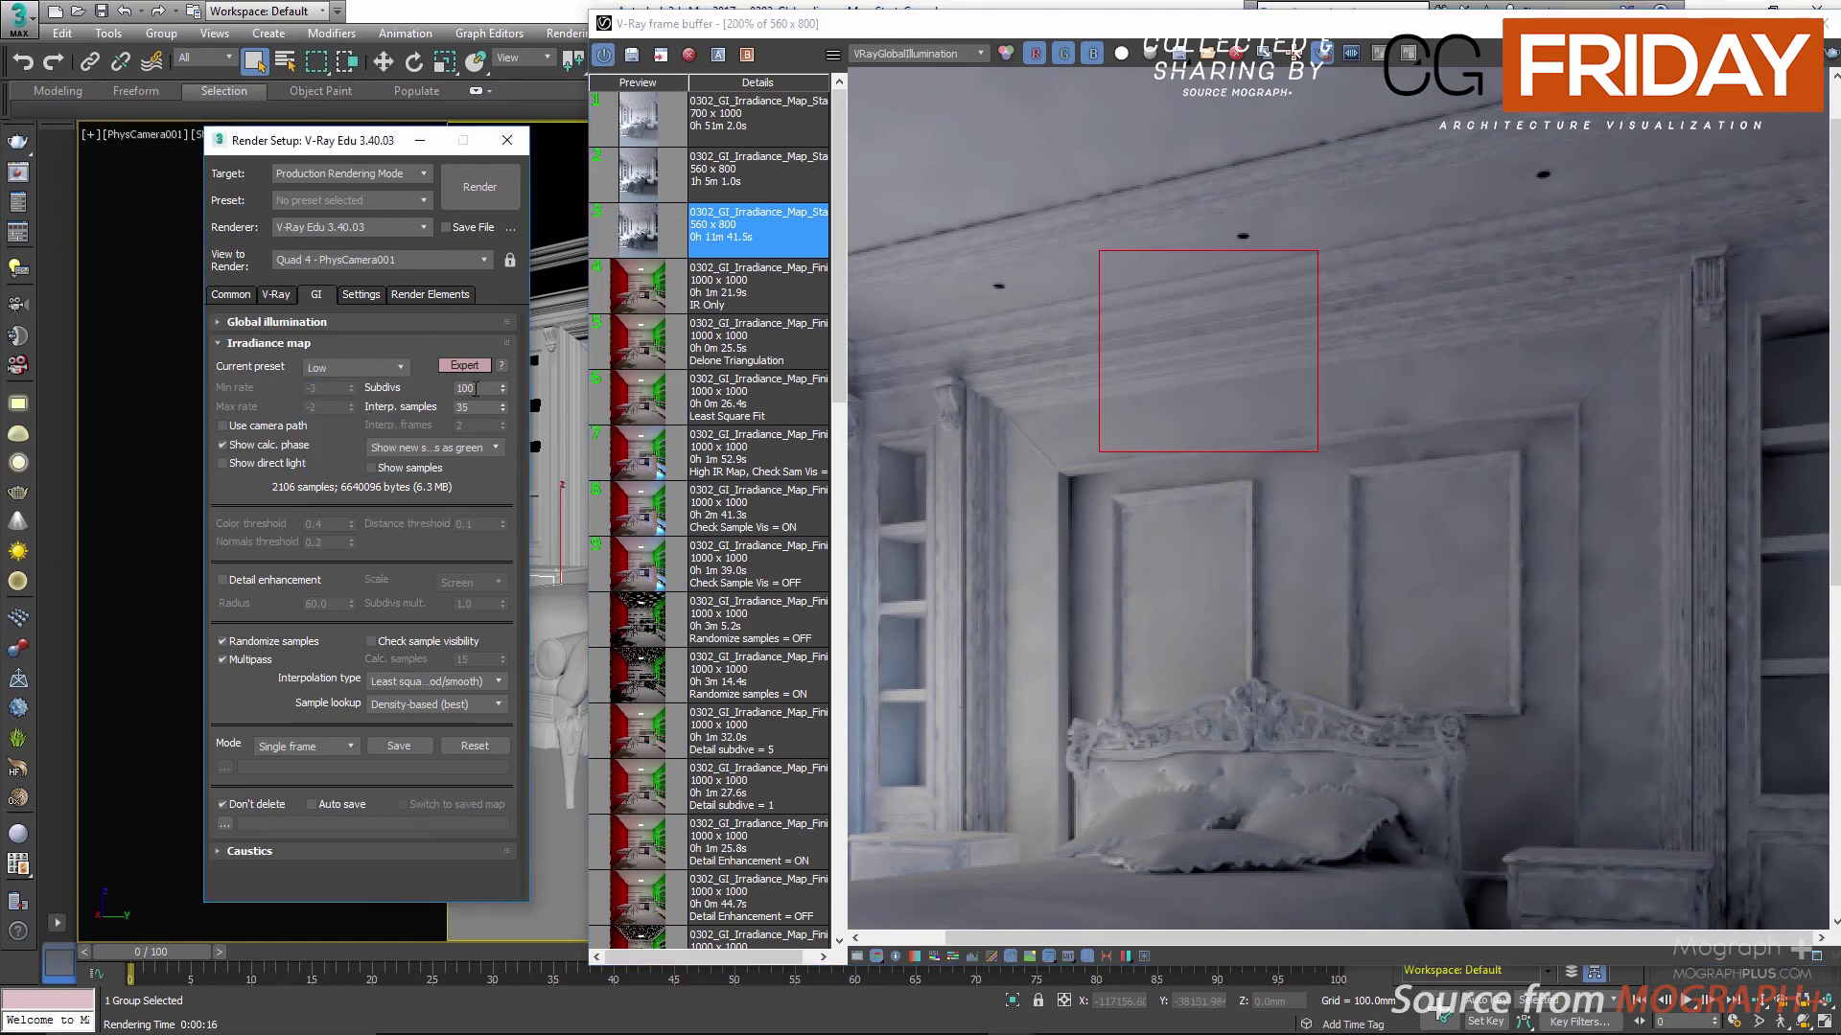
double_click(477, 407)
text(200)
key(Return)
double_click(474, 389)
text(50)
Step: Enable the irradiance map's detail enhancement with a radius of 40 and render the marked region
click(267, 581)
double_click(316, 608)
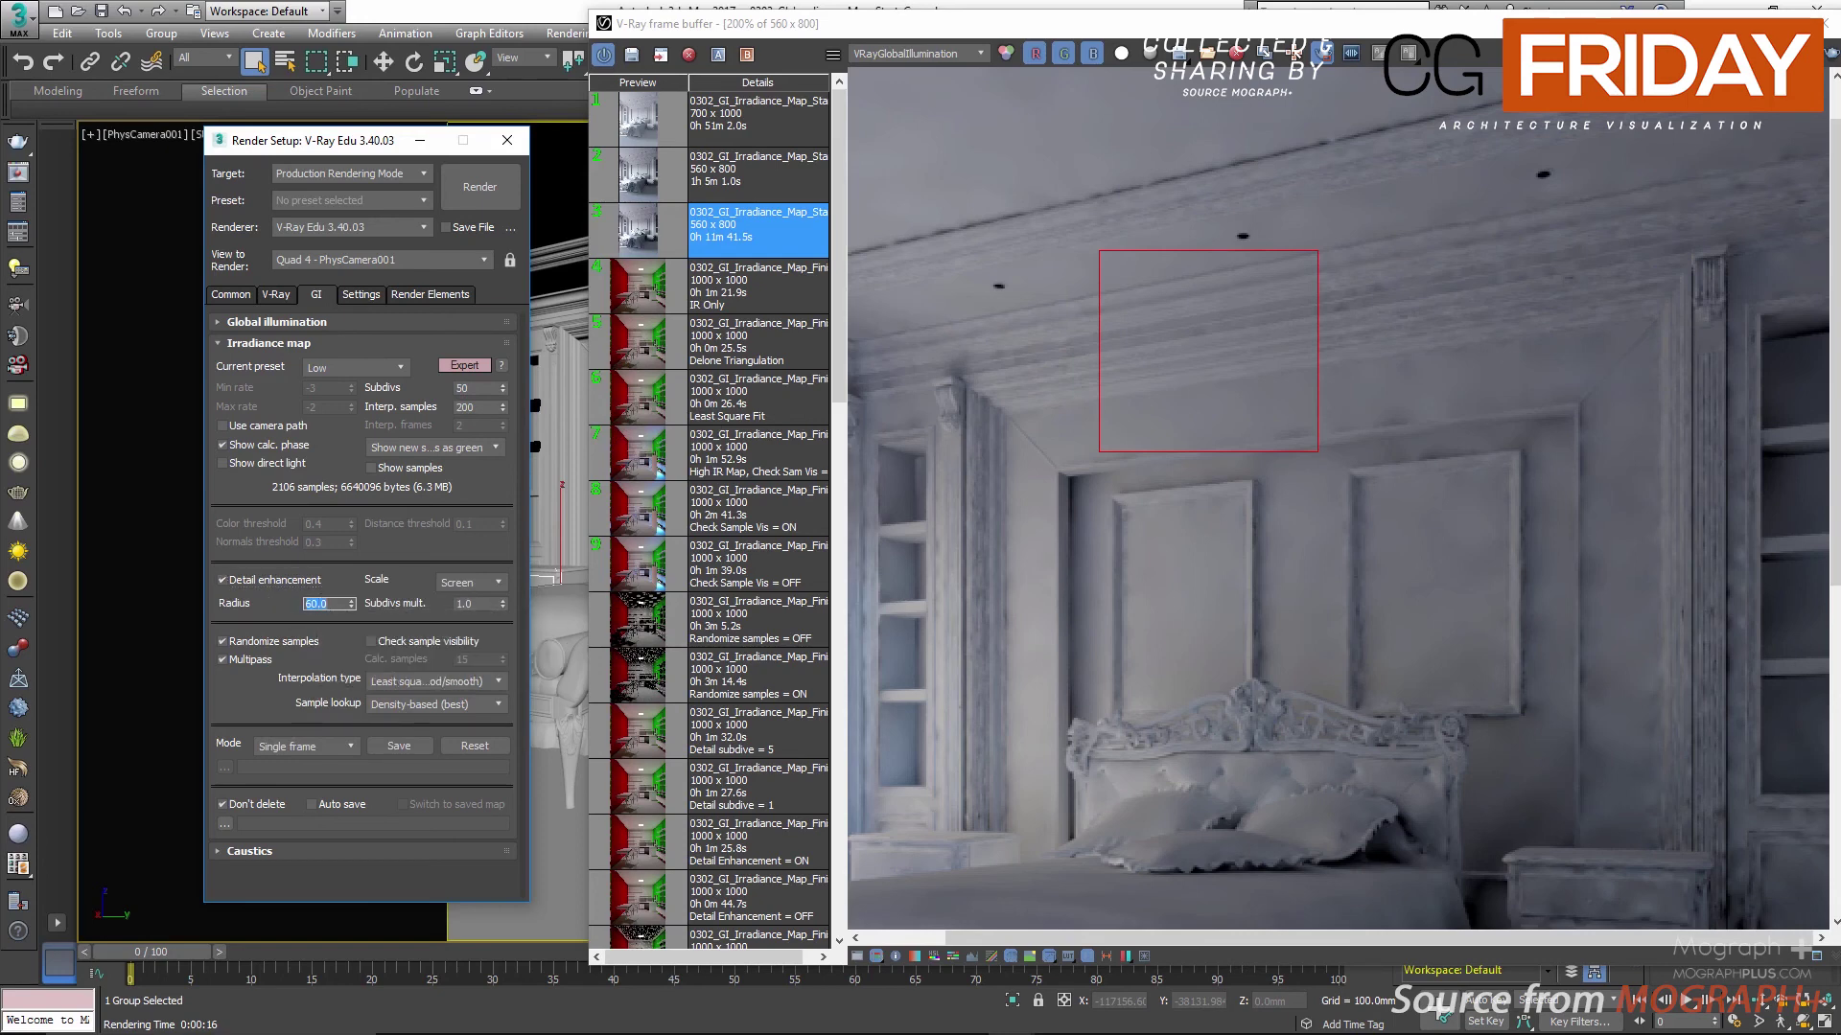
text(40)
key(Return)
click(469, 605)
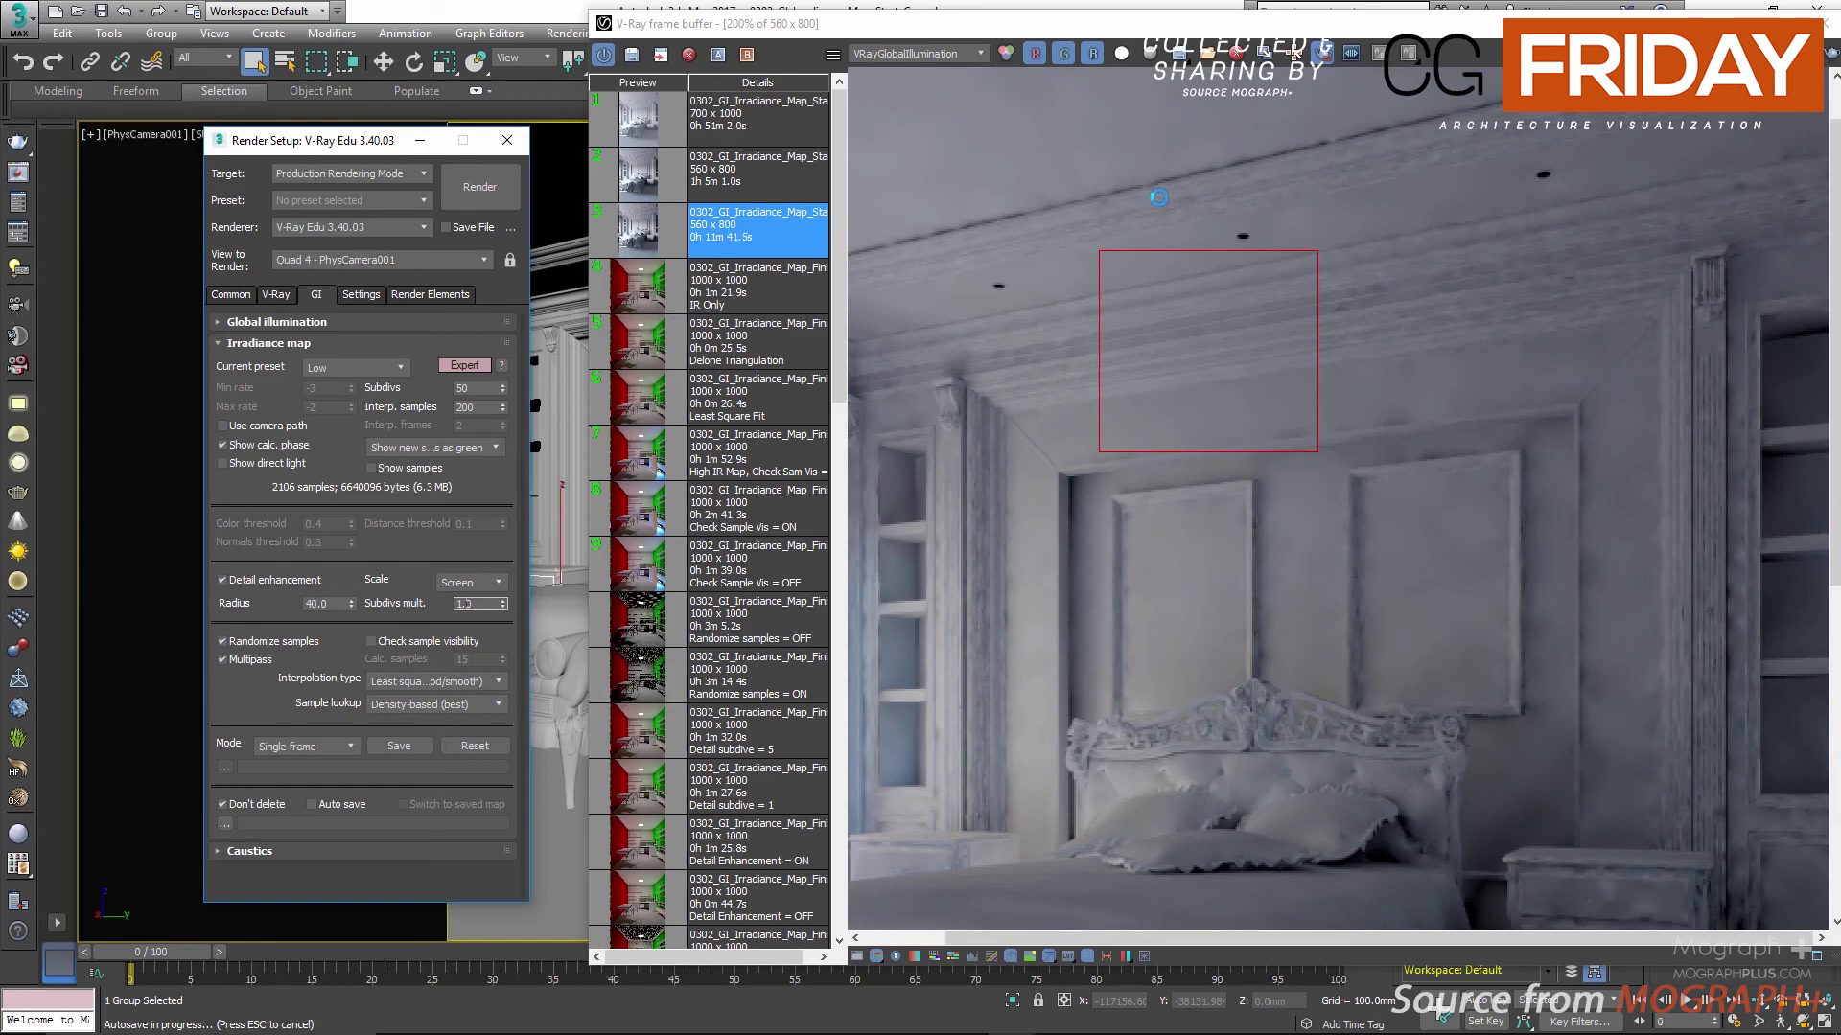
key(shift+q)
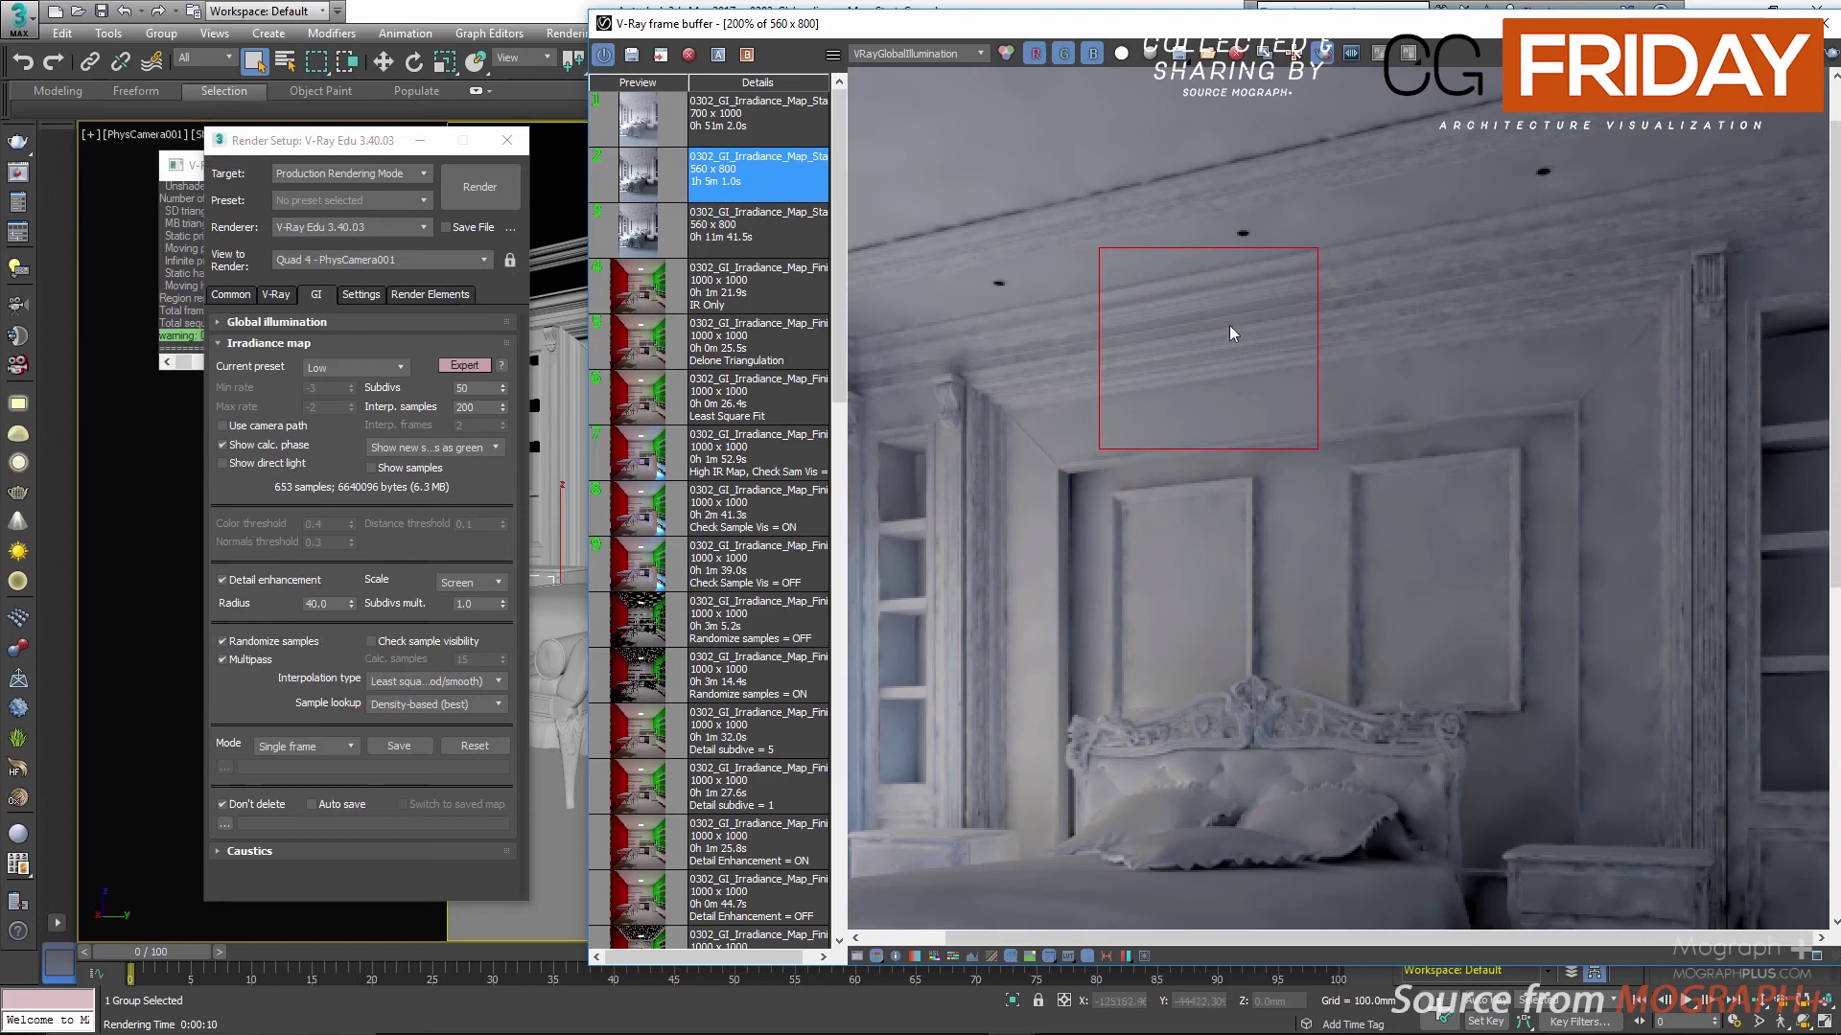
Step: Inspect the moulding region rendered with detail enhancement in the VRayGlobalIllumination and RGB color channels
scroll(1198, 336, up, 2)
scroll(1177, 336, down, 1)
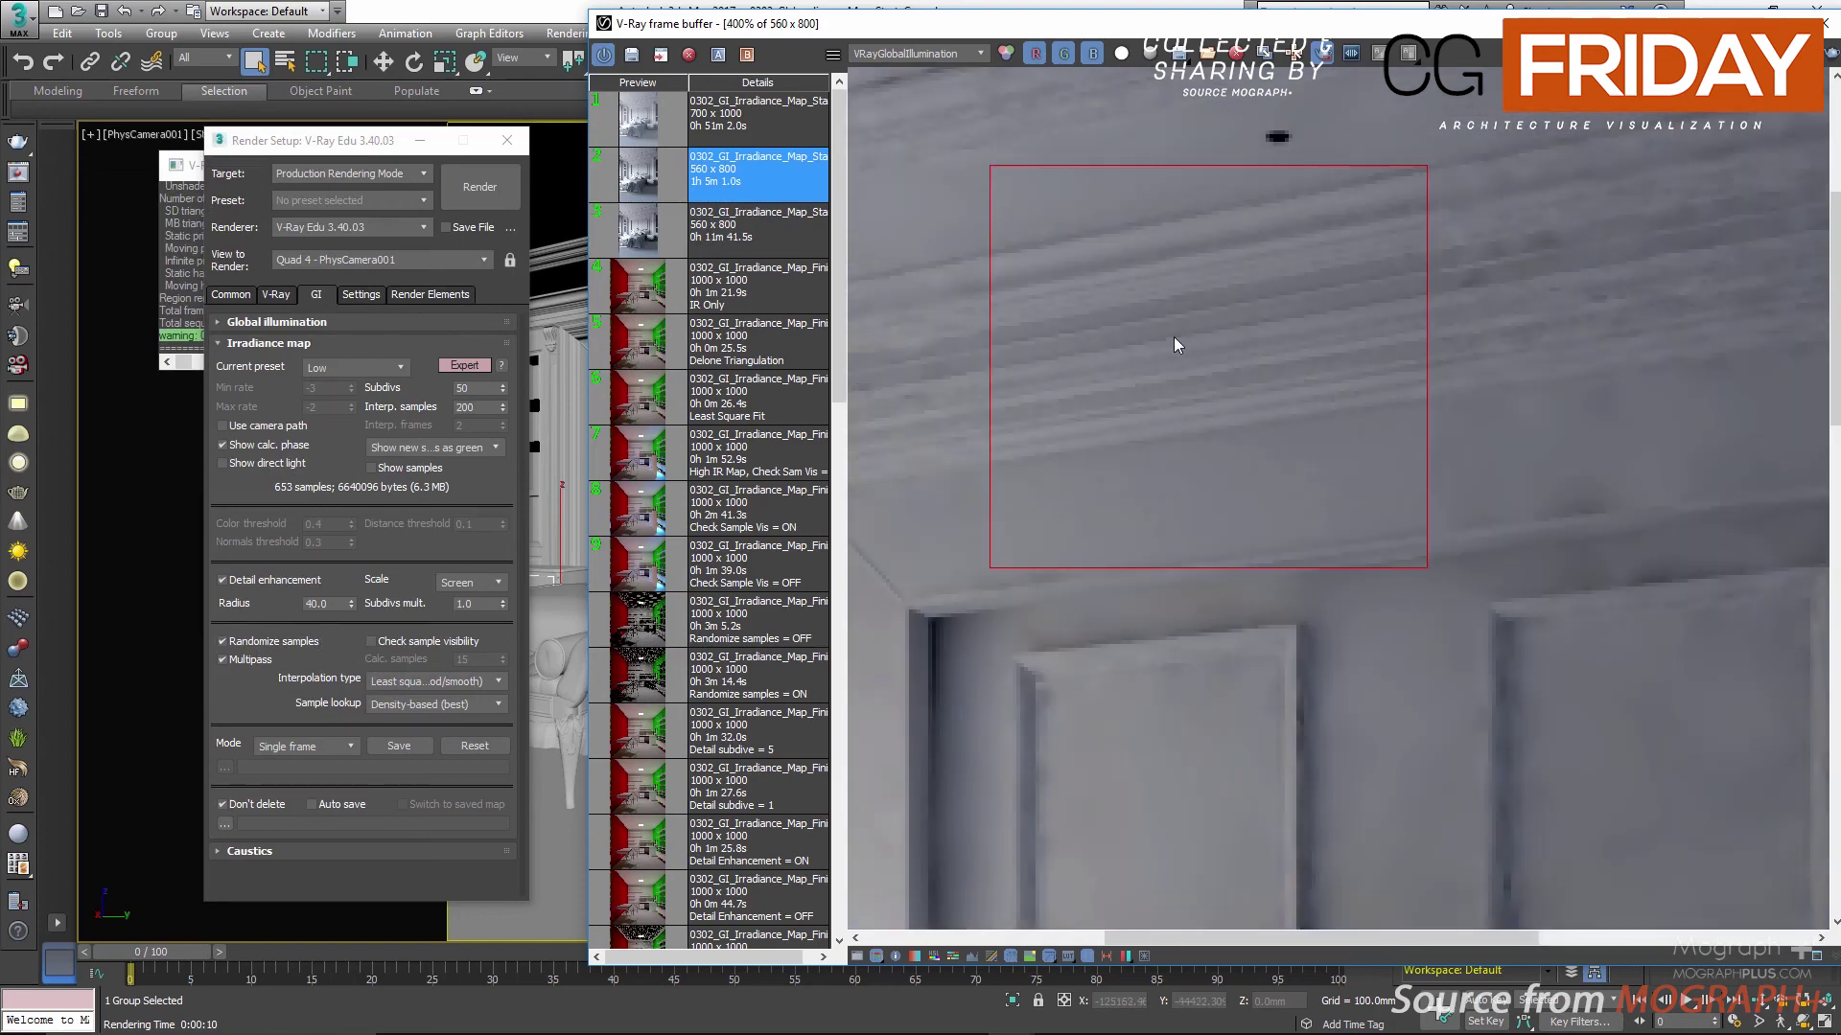
click(889, 53)
click(882, 77)
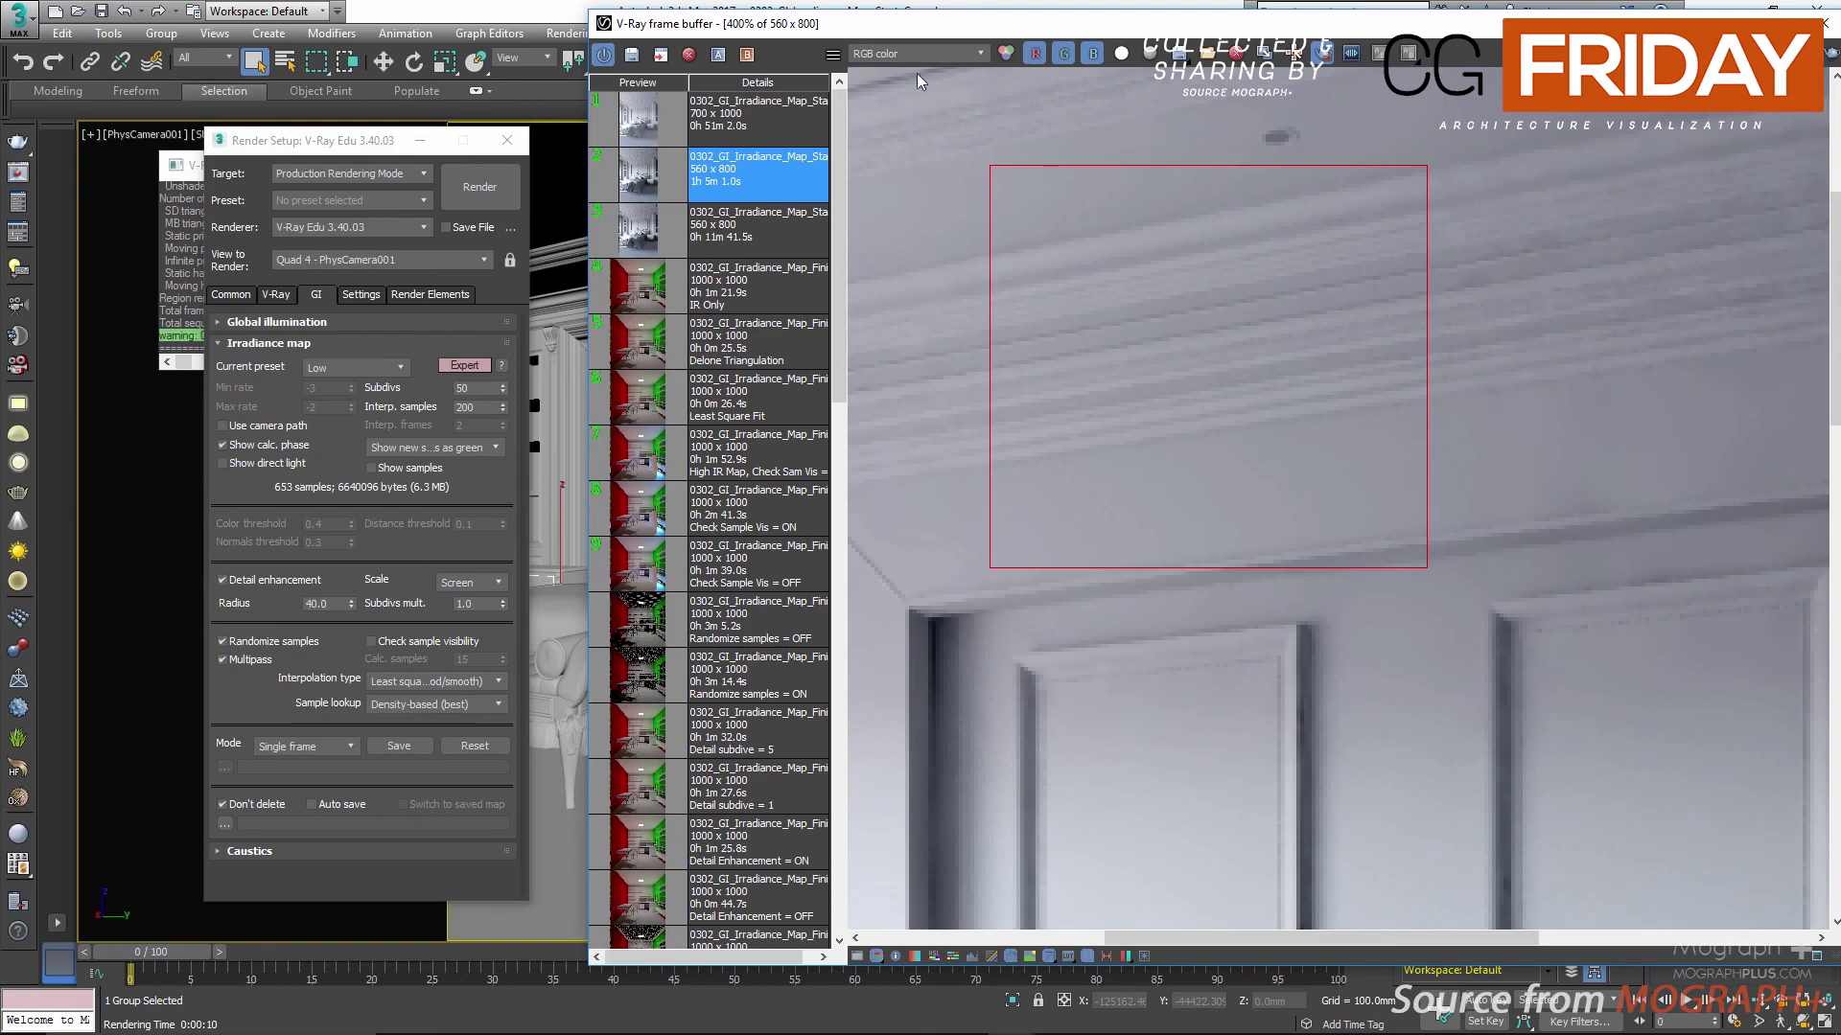
click(910, 53)
click(887, 86)
scroll(1088, 316, down, 1)
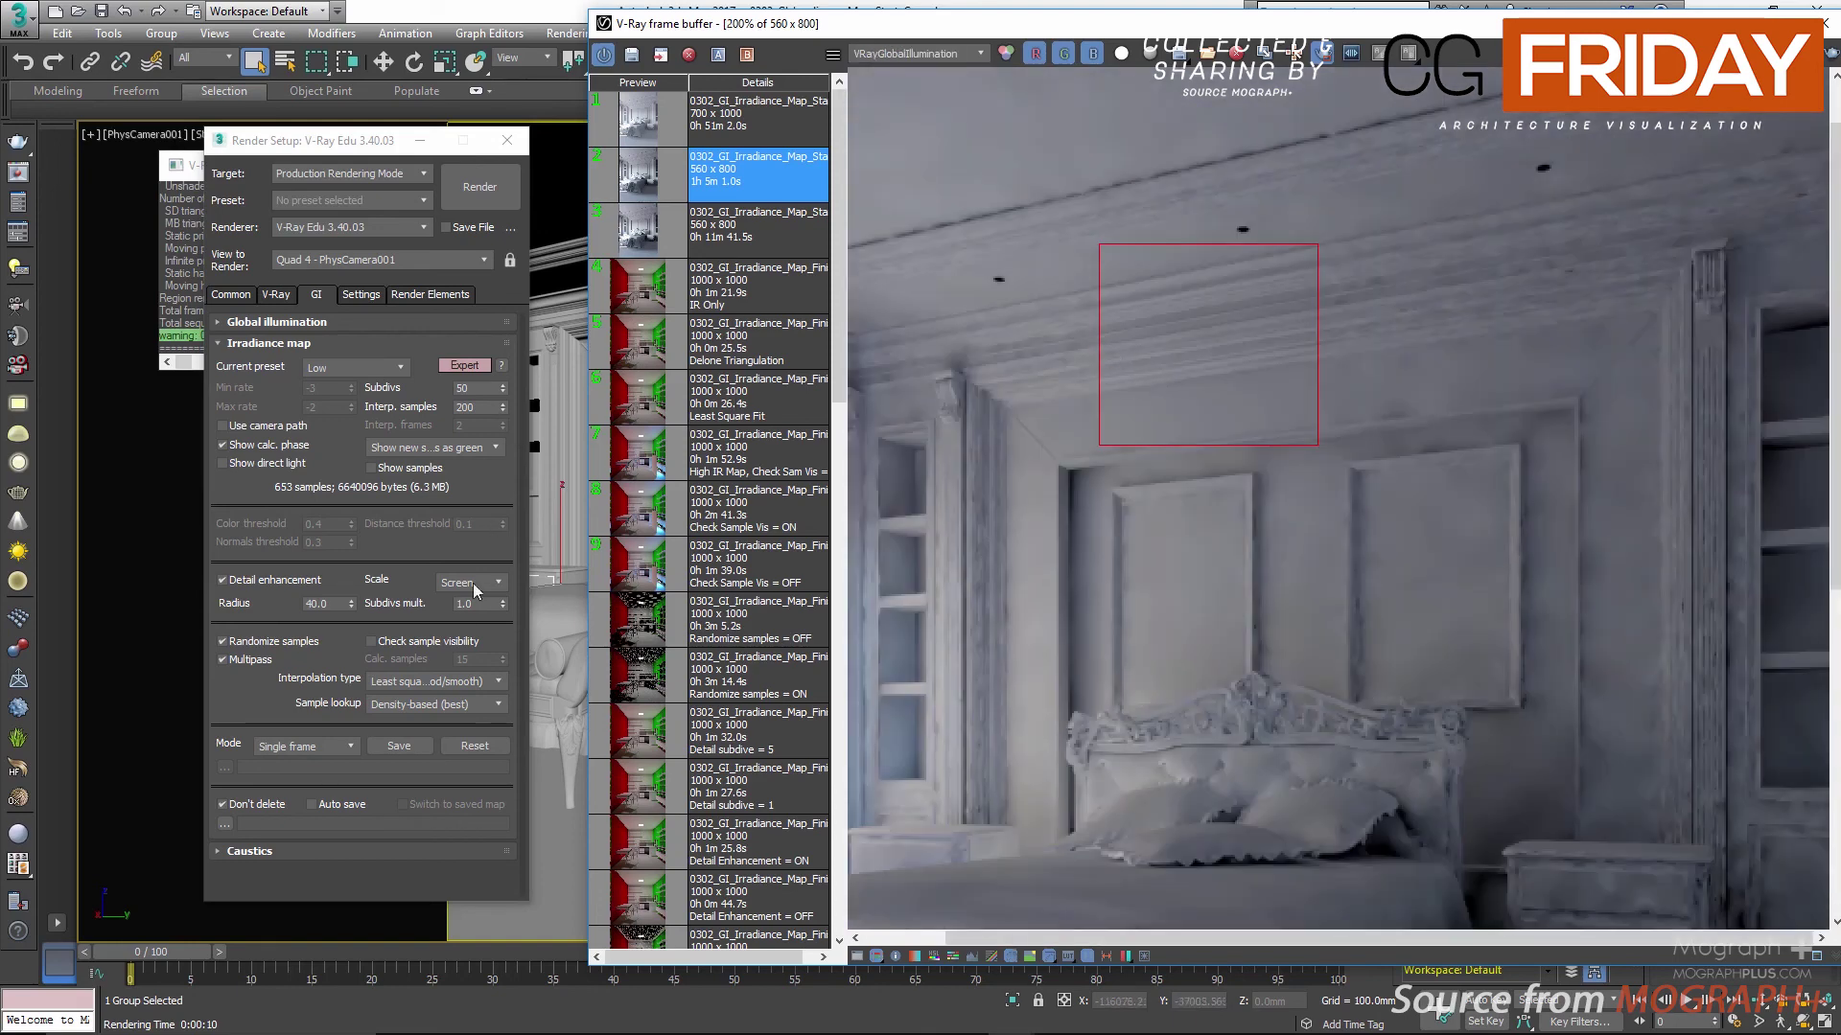
Step: Set the detail enhancement's subdivs multiplier to 3 and render the region again
double_click(488, 602)
text(6)
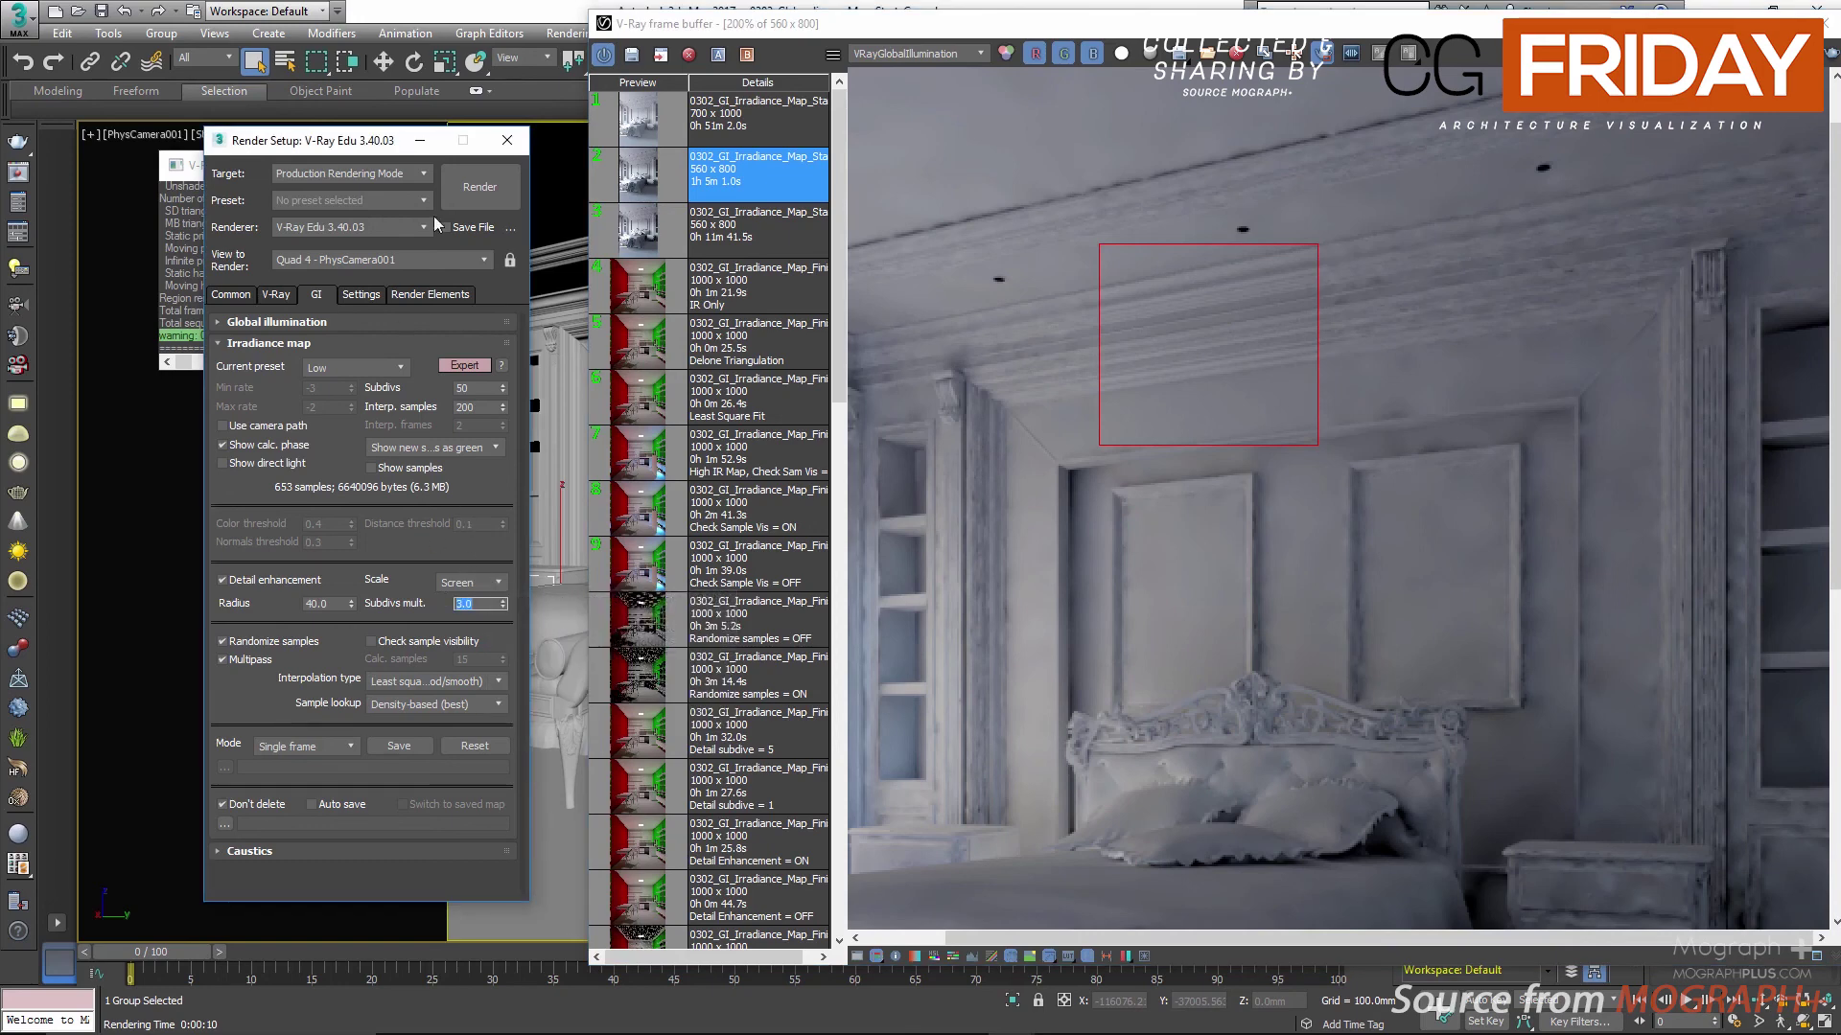
click(451, 194)
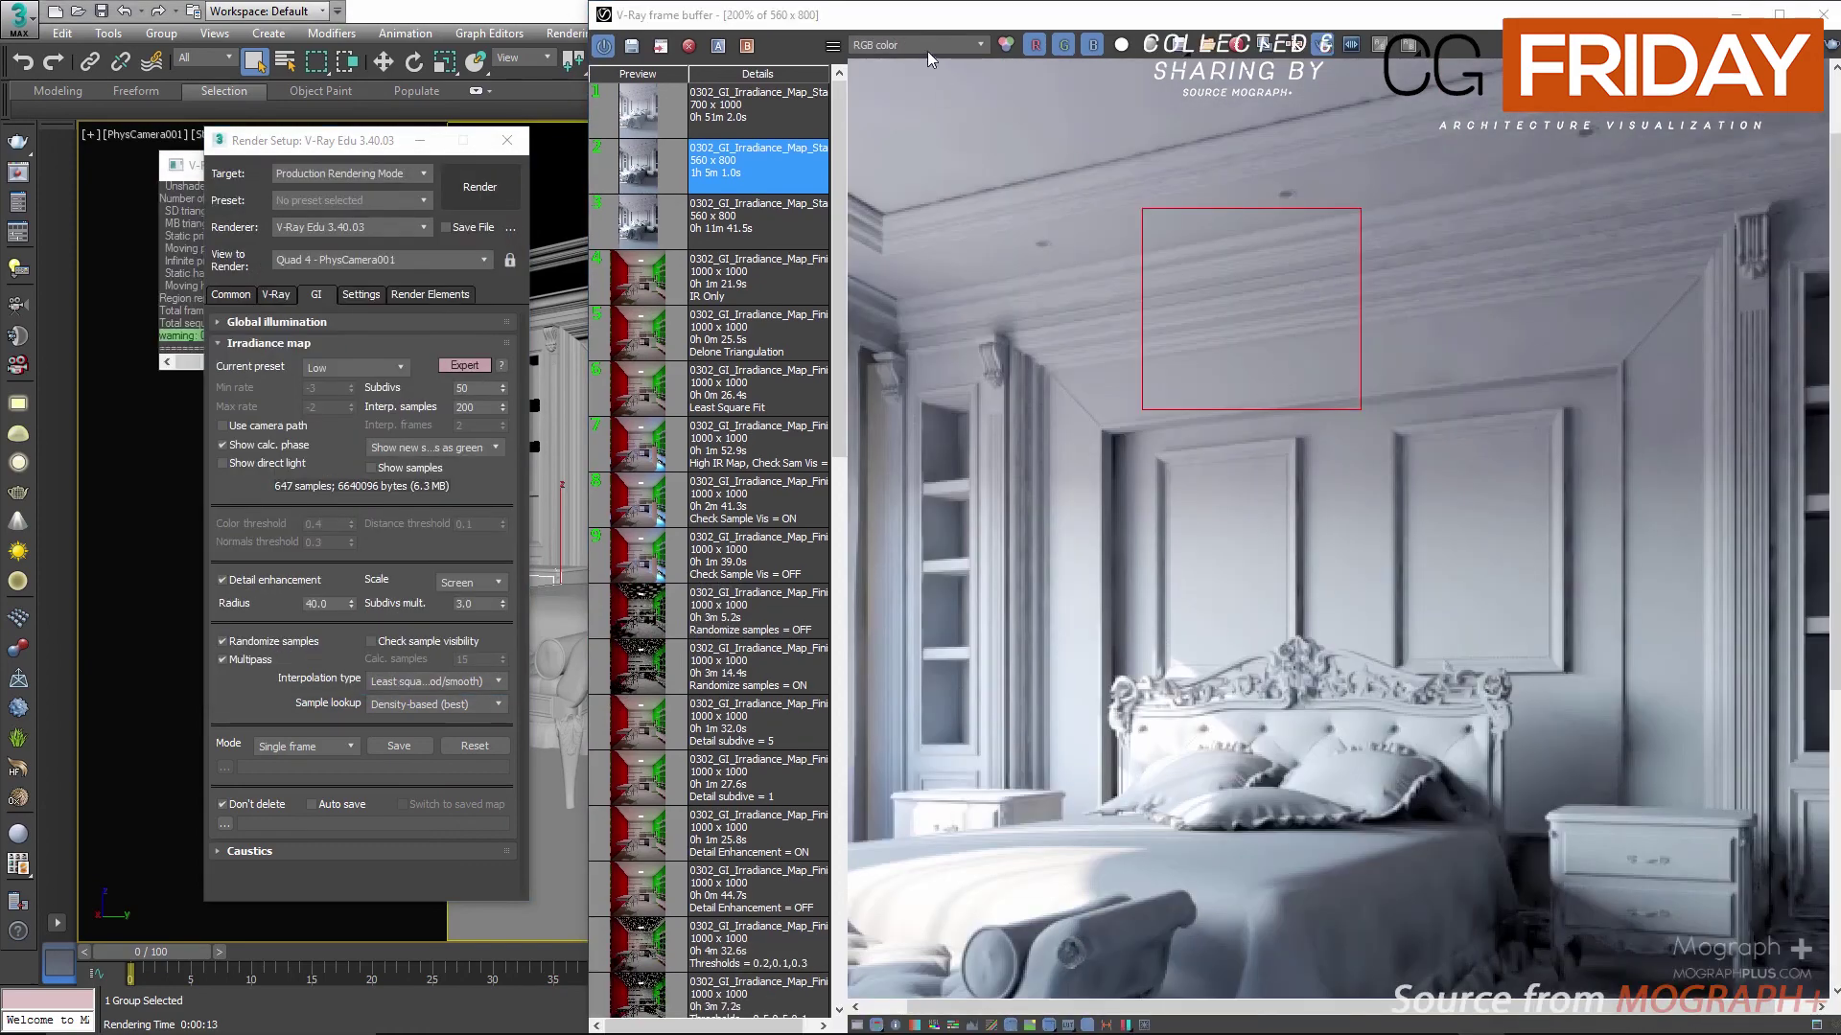
Step: Examine the region rendered with the subdivs multiplier of 3 in the VRayGlobalIllumination channel
click(928, 50)
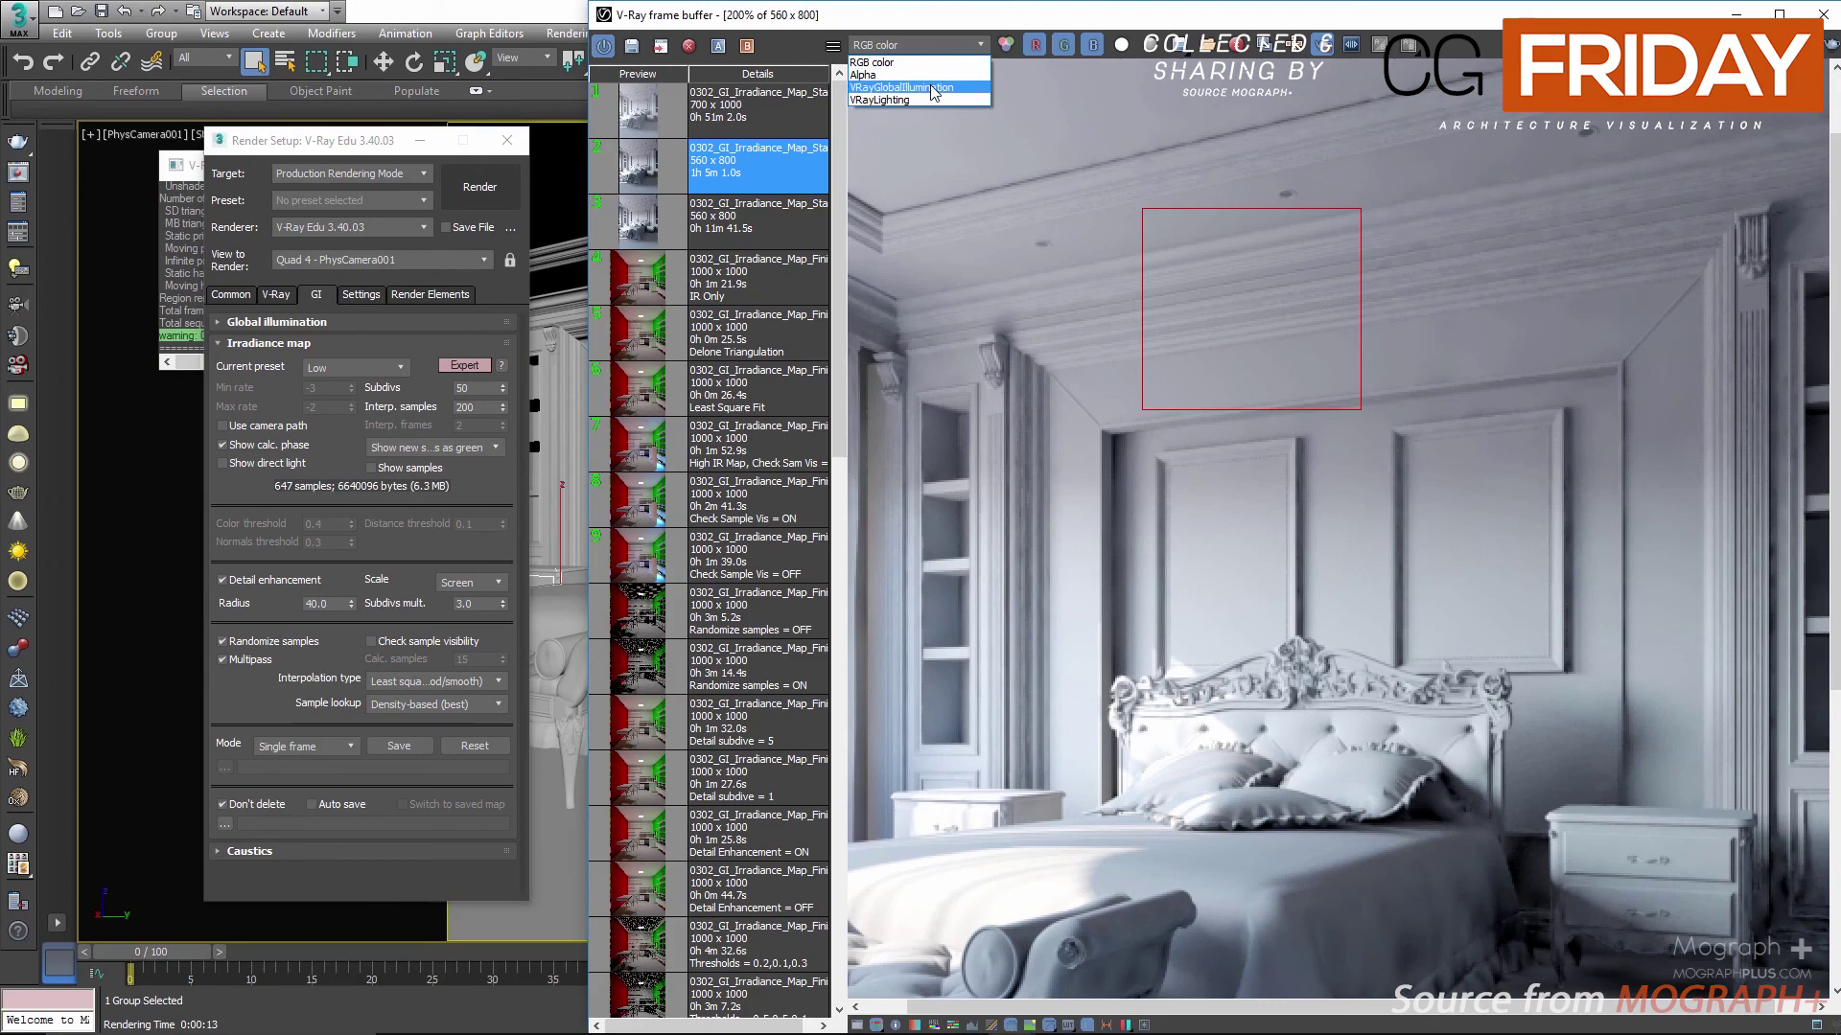
click(928, 88)
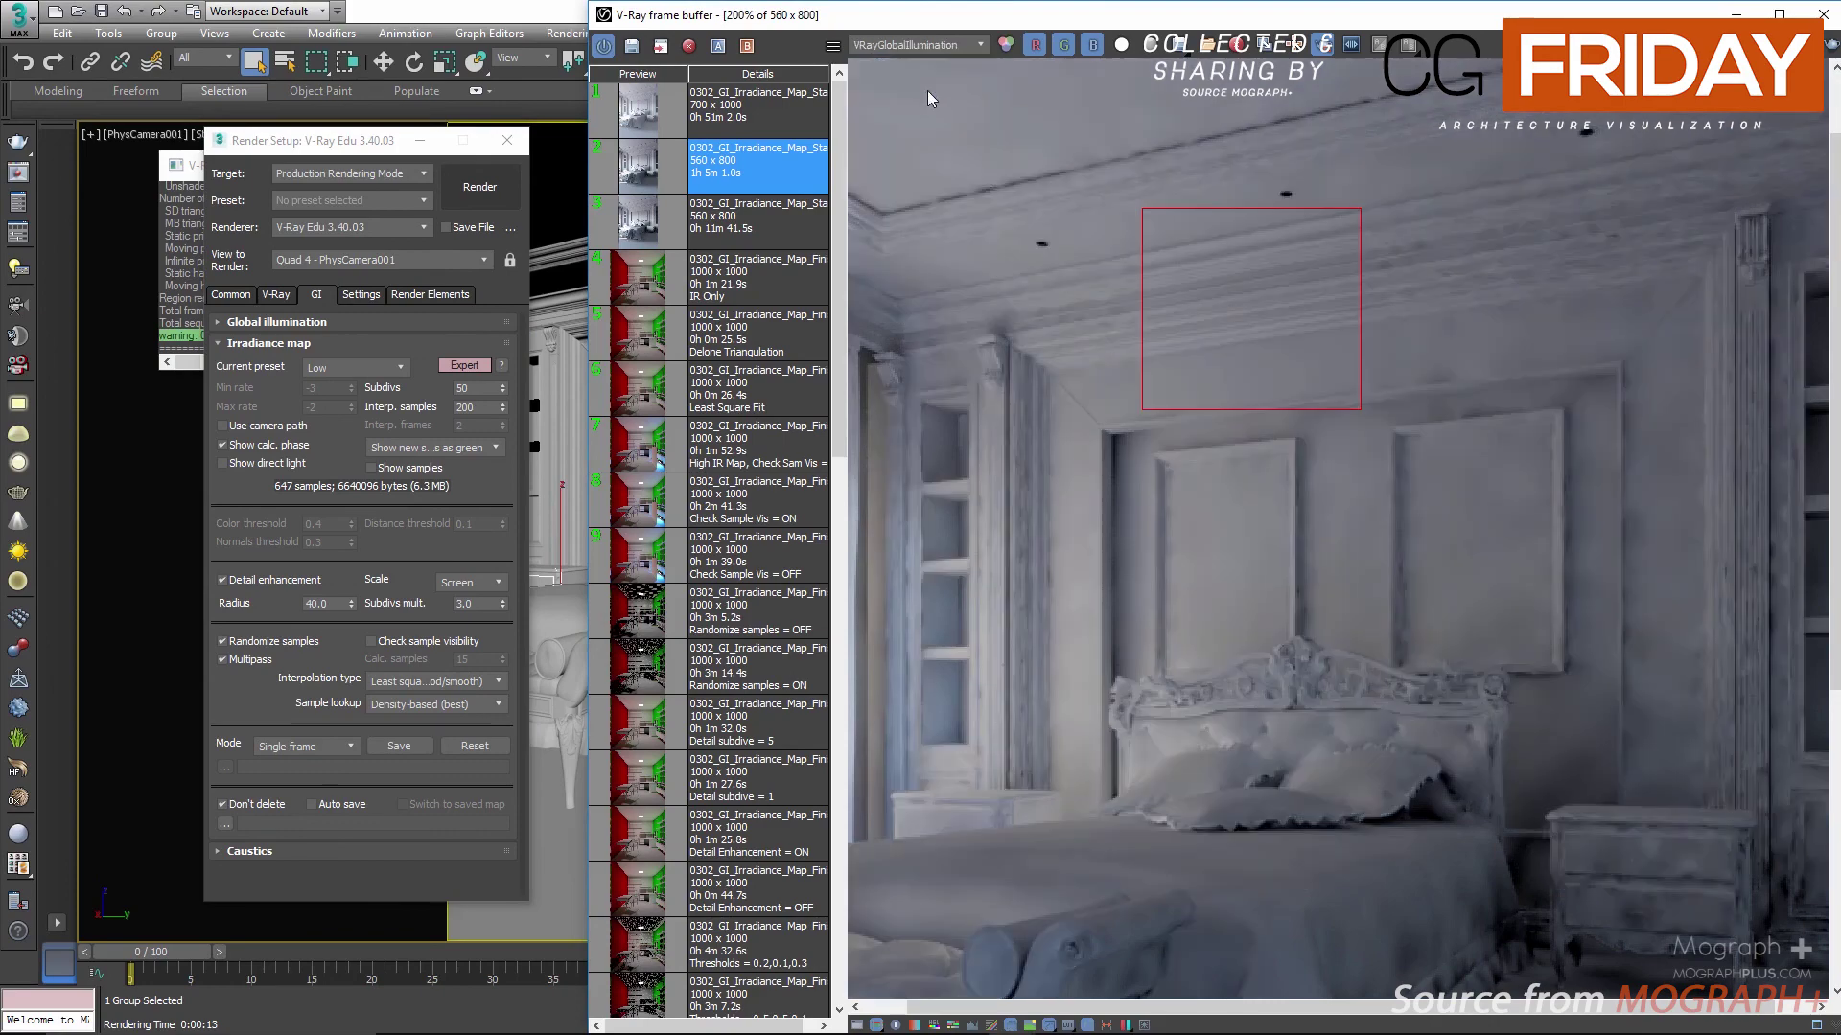
scroll(1254, 335, up, 1)
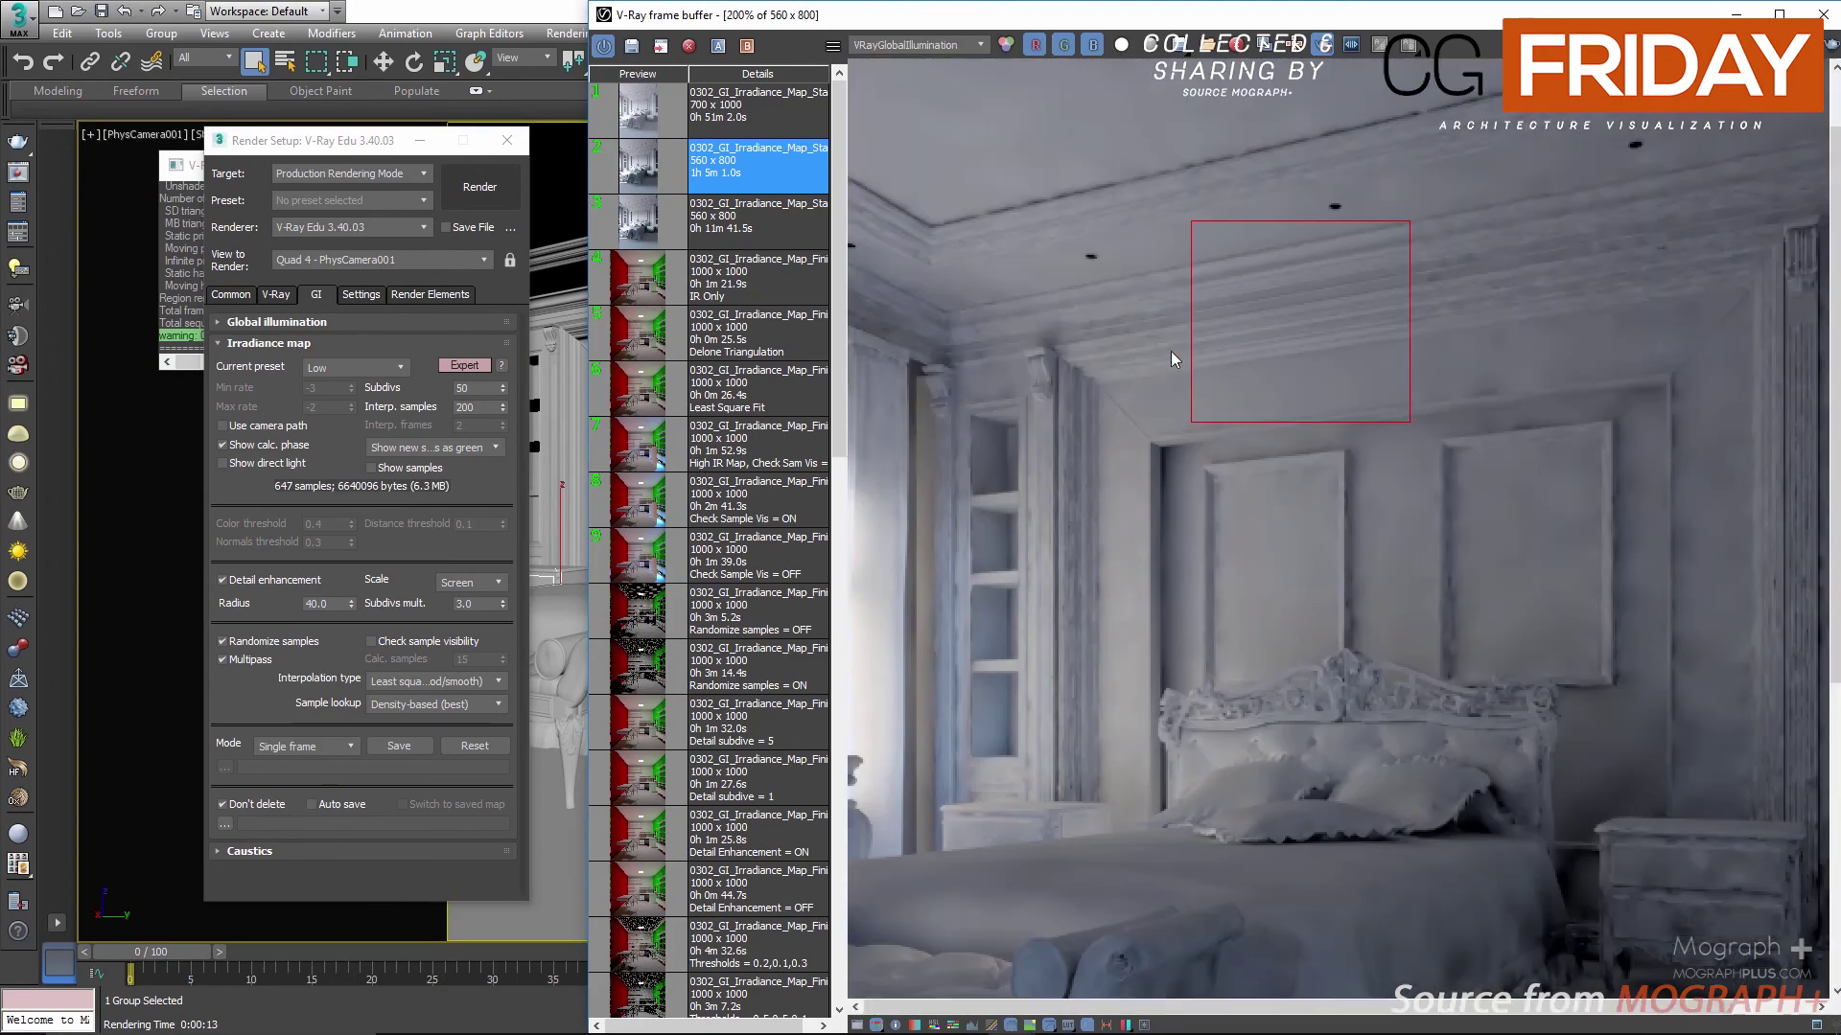
click(1177, 49)
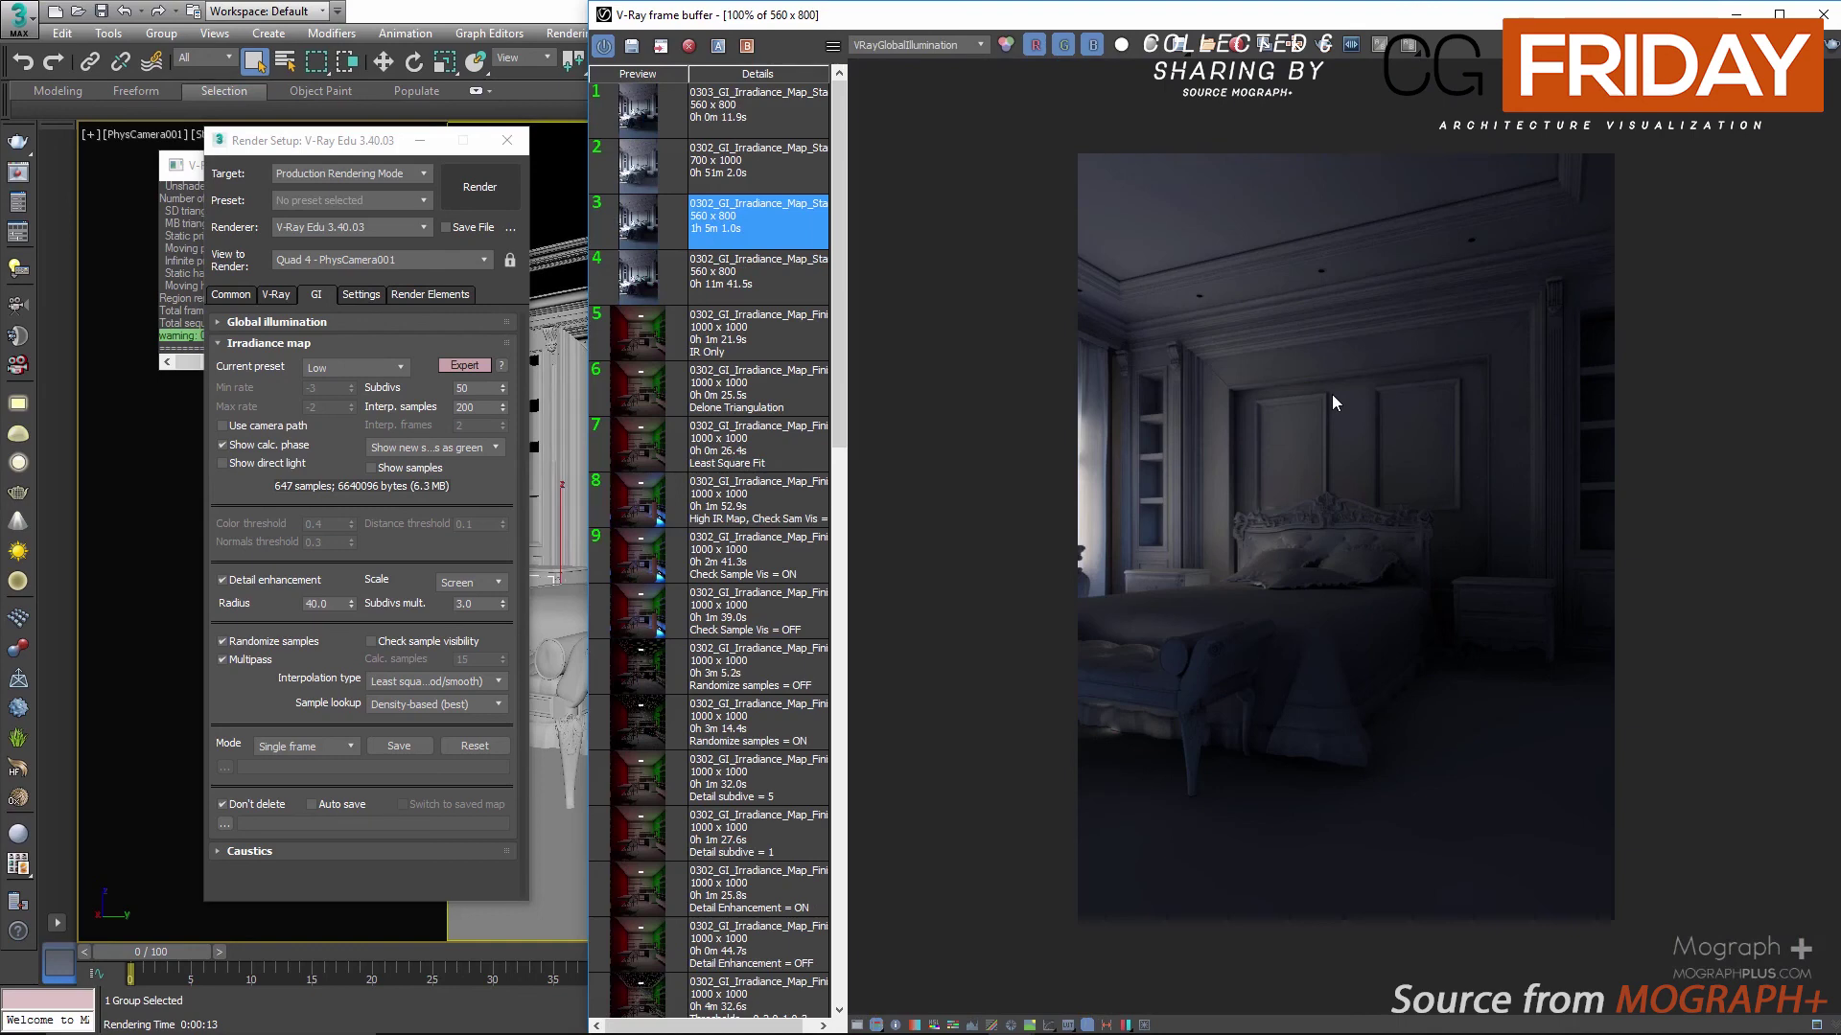
Step: Compare the full bedroom image between the RGB color and VRayGlobalIllumination channels
click(921, 45)
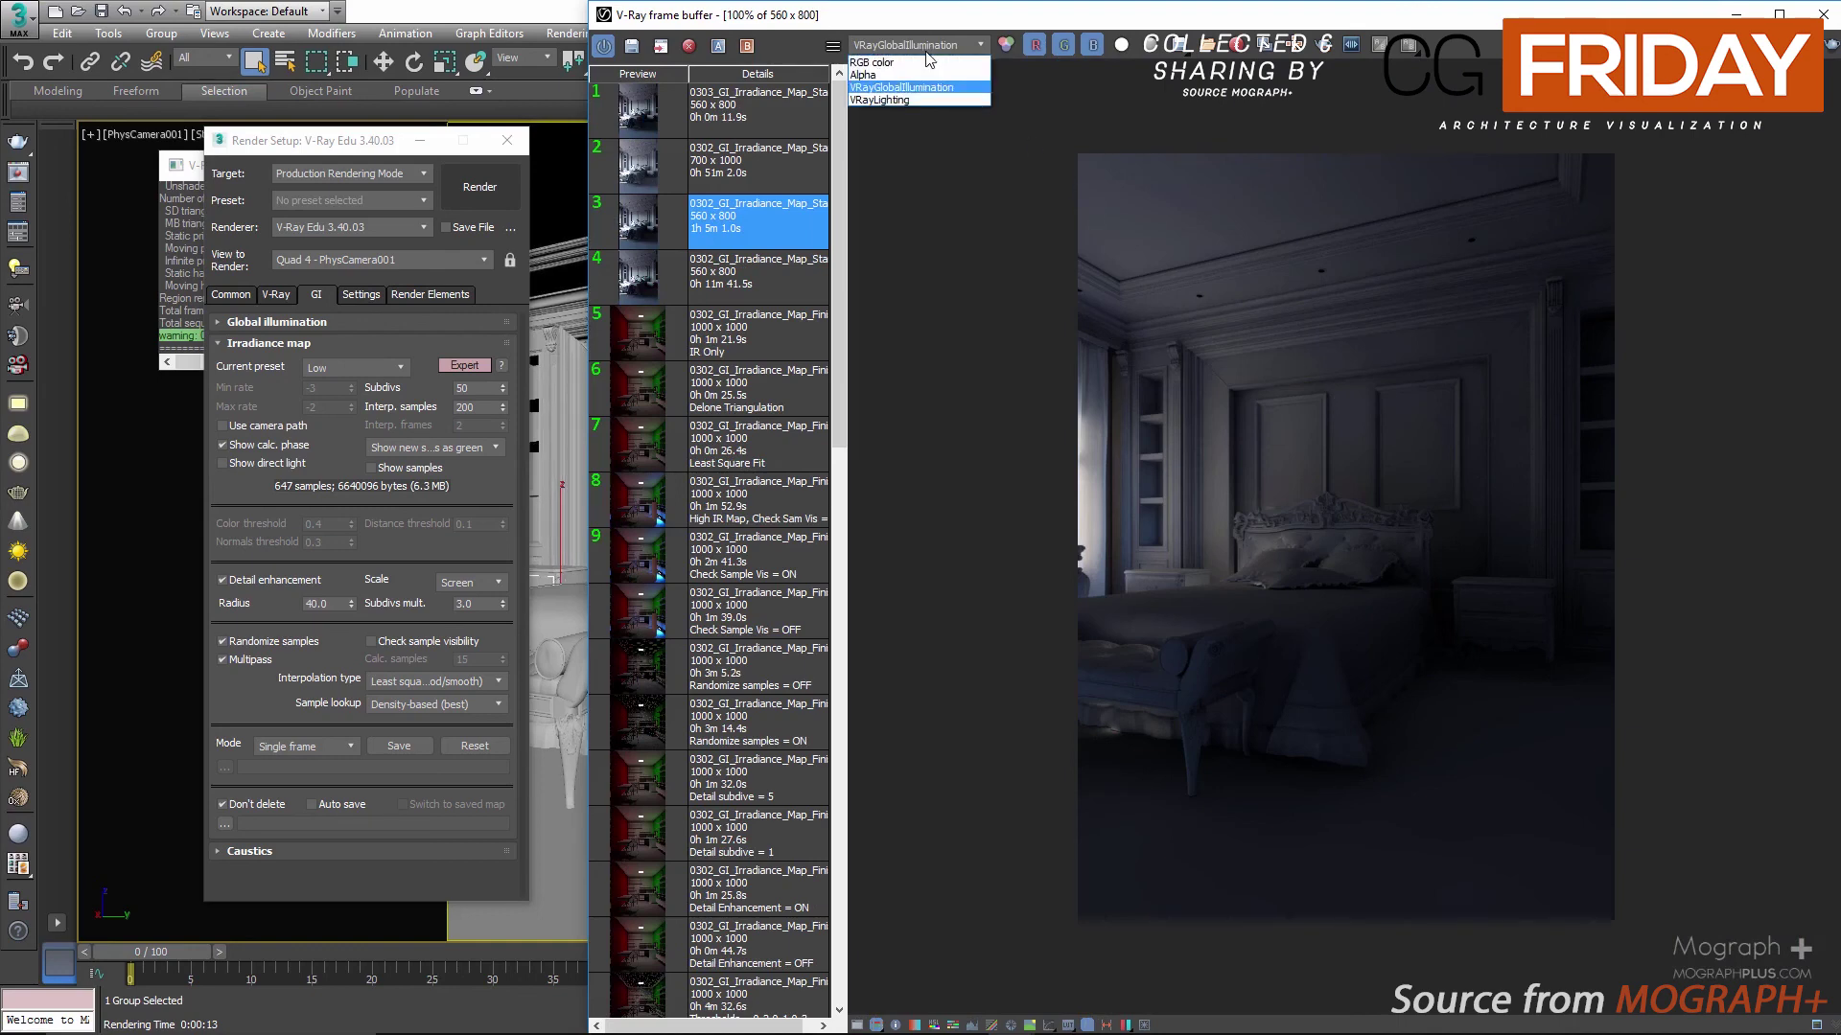
click(917, 62)
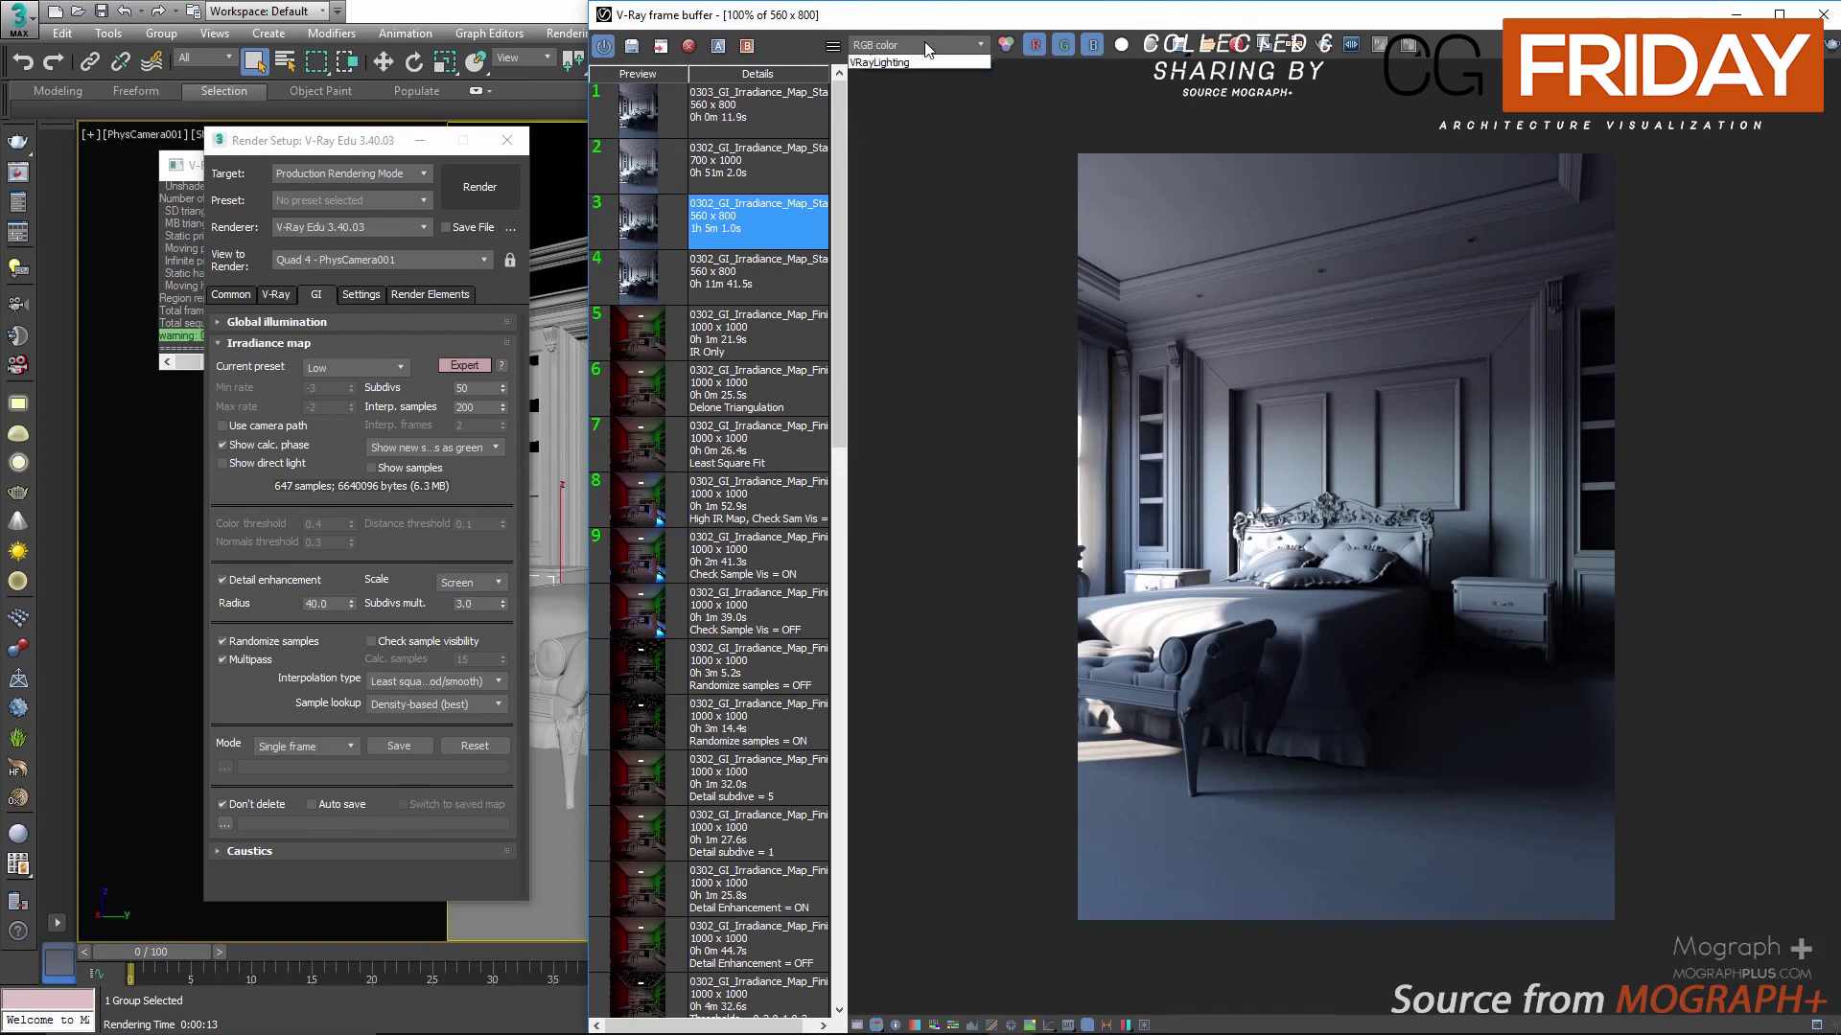
click(917, 45)
click(921, 85)
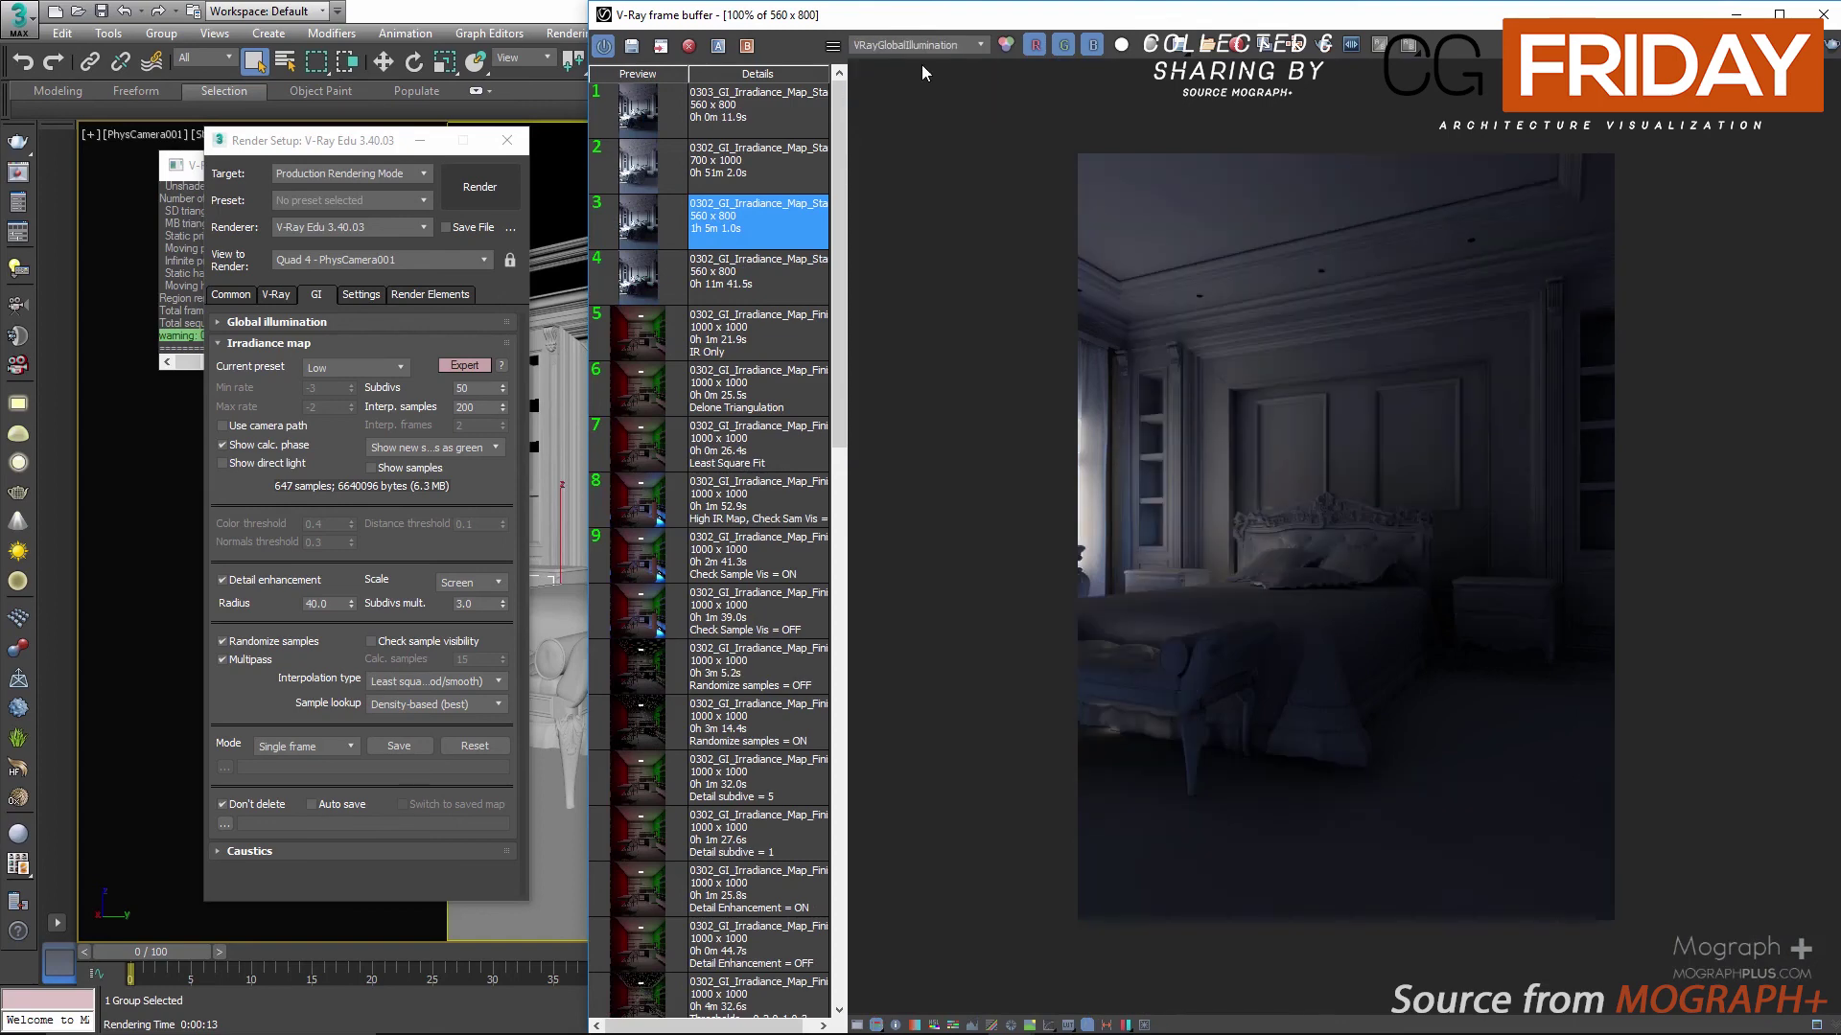
click(917, 45)
click(873, 62)
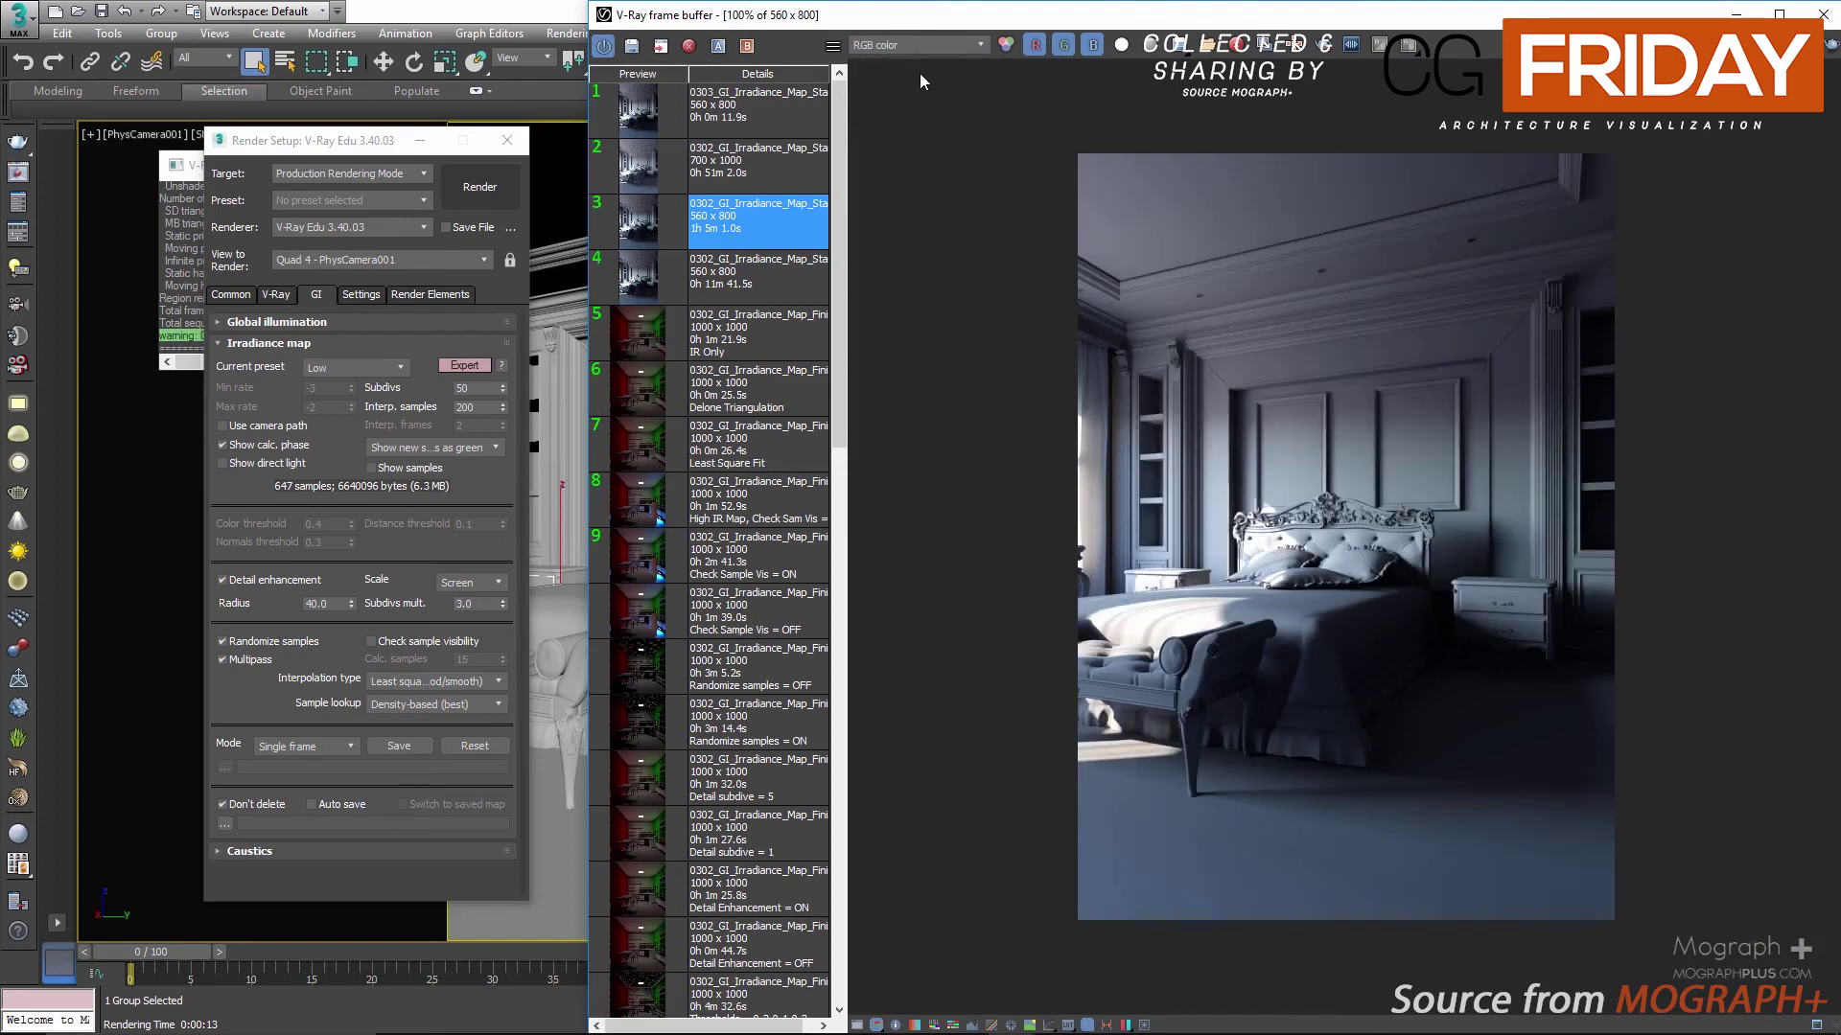
Step: Remove the newest 560 x 800 bedroom render, whose name starts with 0303, from the render history
click(786, 123)
click(689, 45)
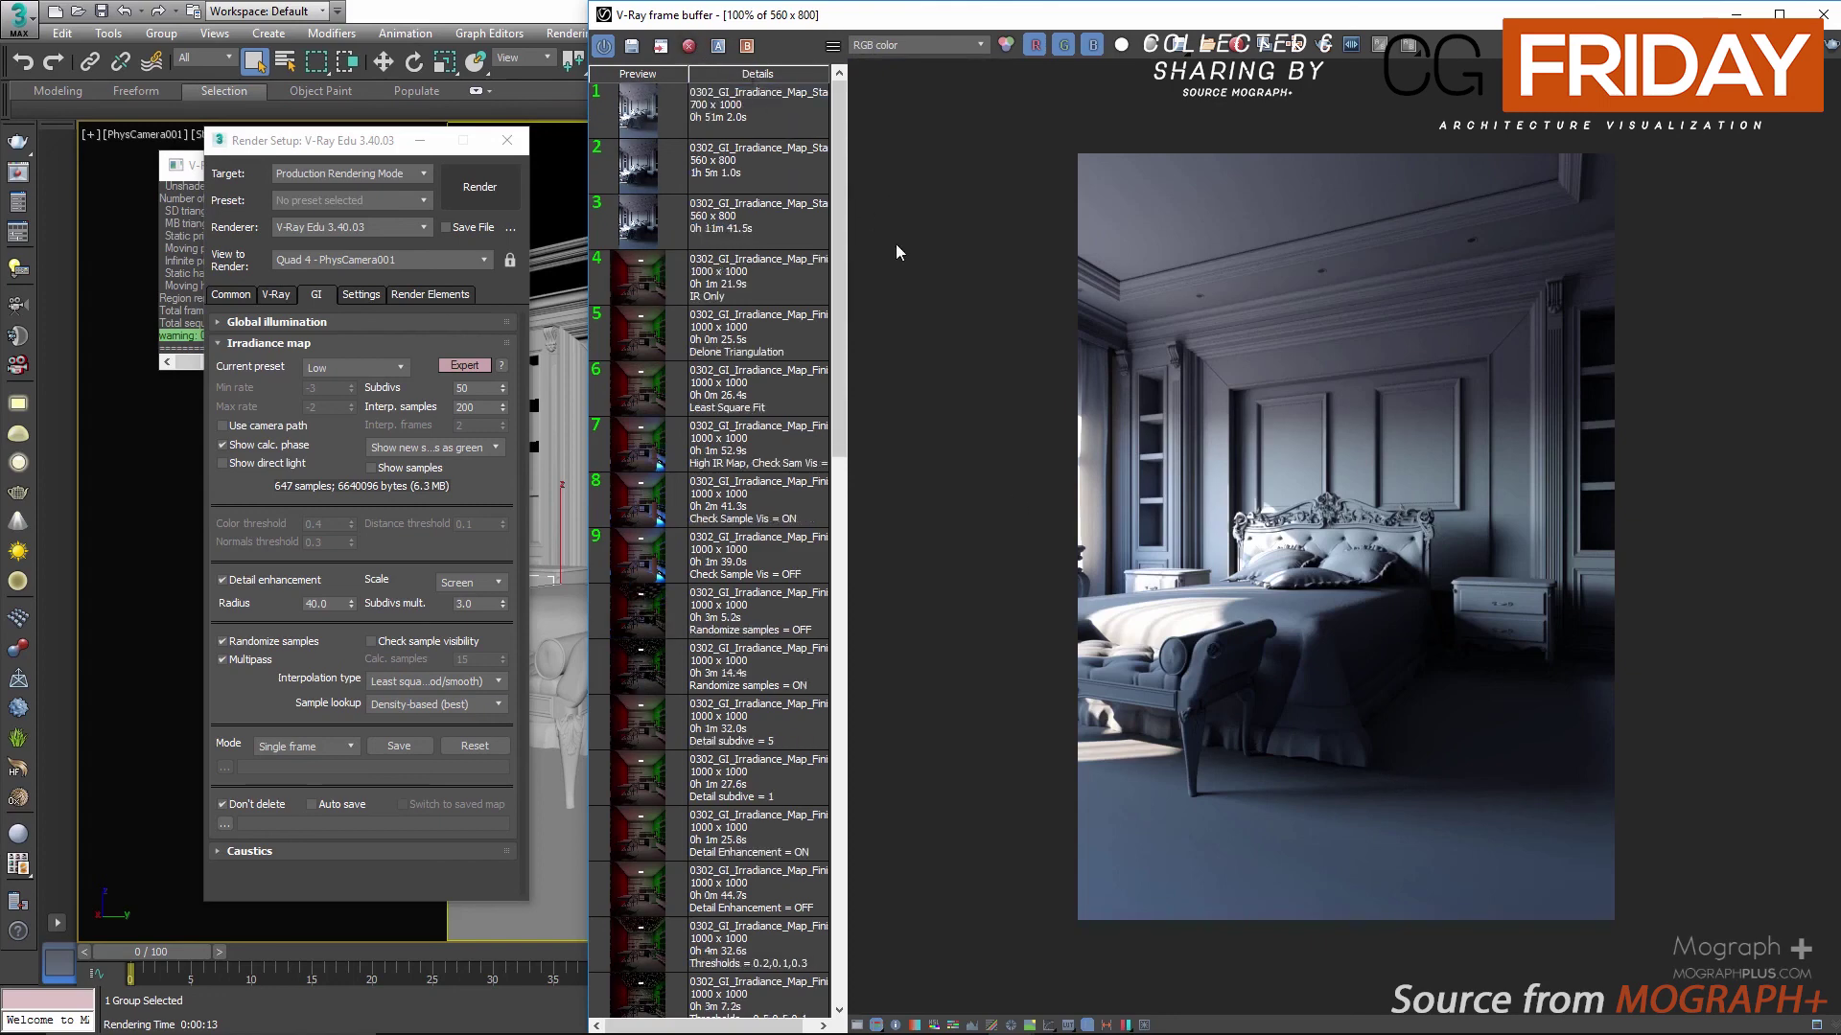
Step: Turn on sRGB display for the bedroom image and show its VRayGlobalIllumination channel
click(1048, 1025)
click(915, 46)
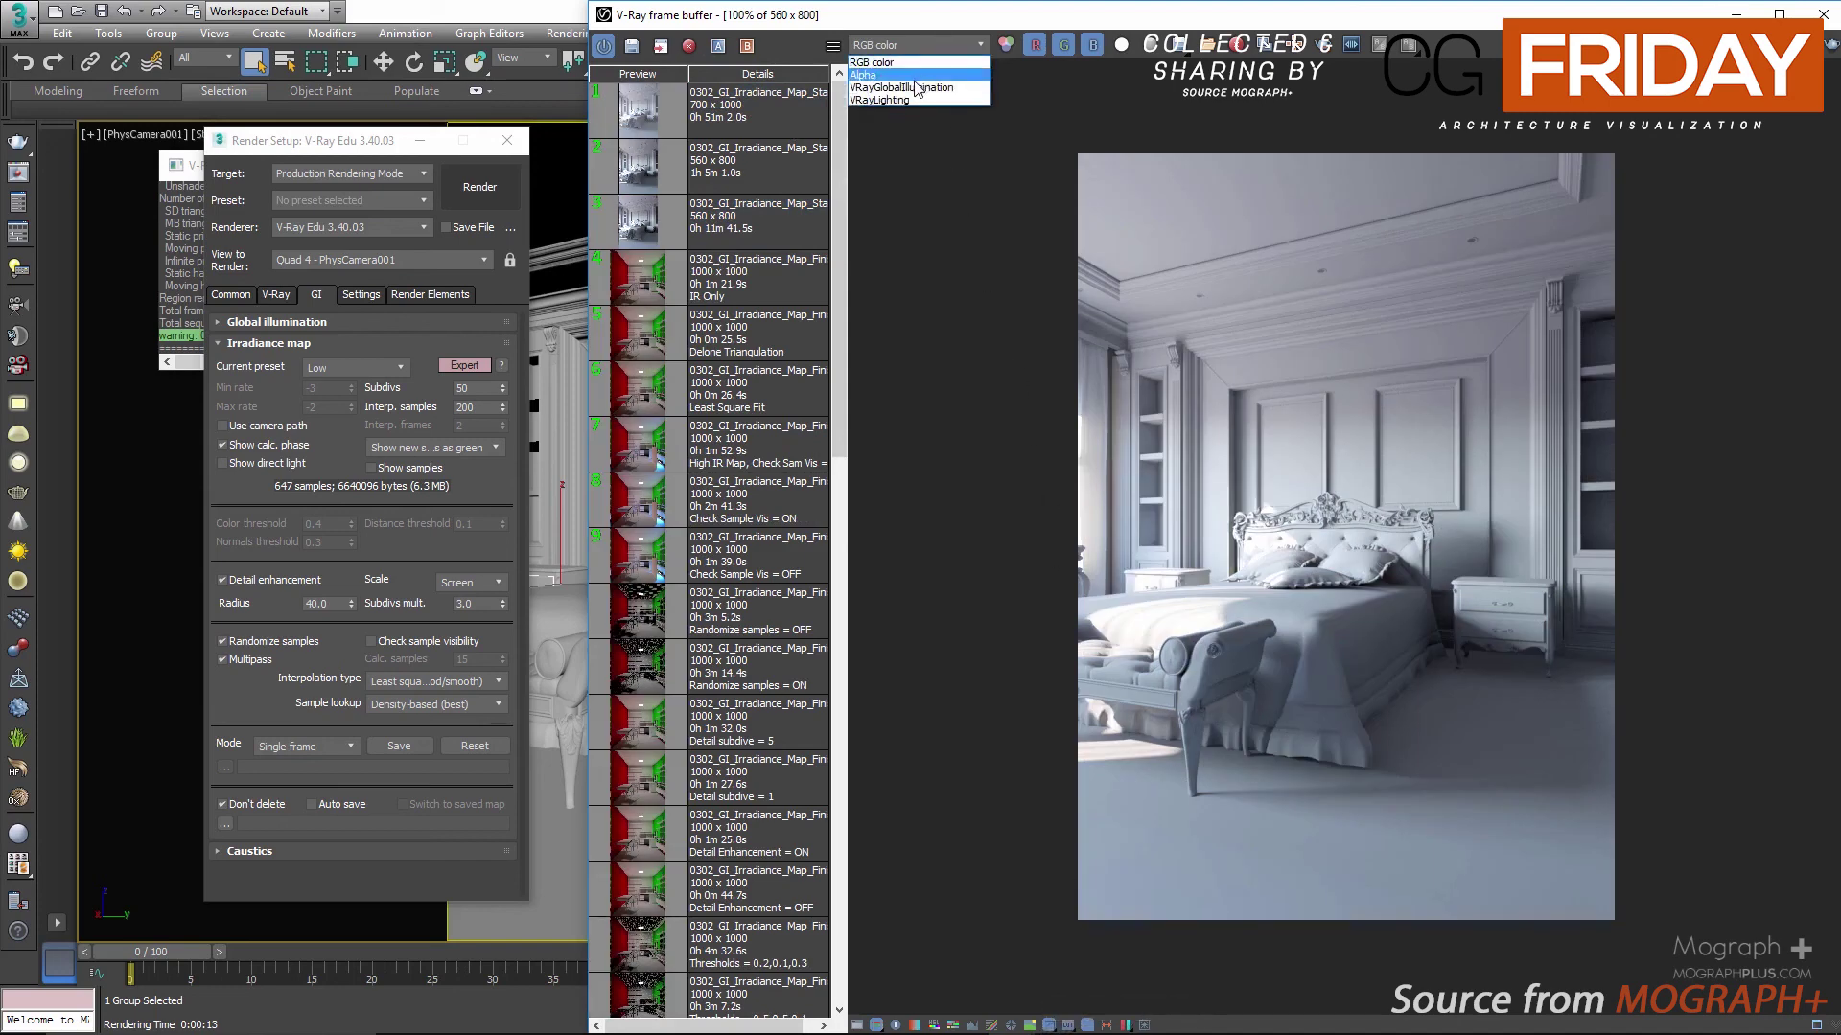
click(915, 87)
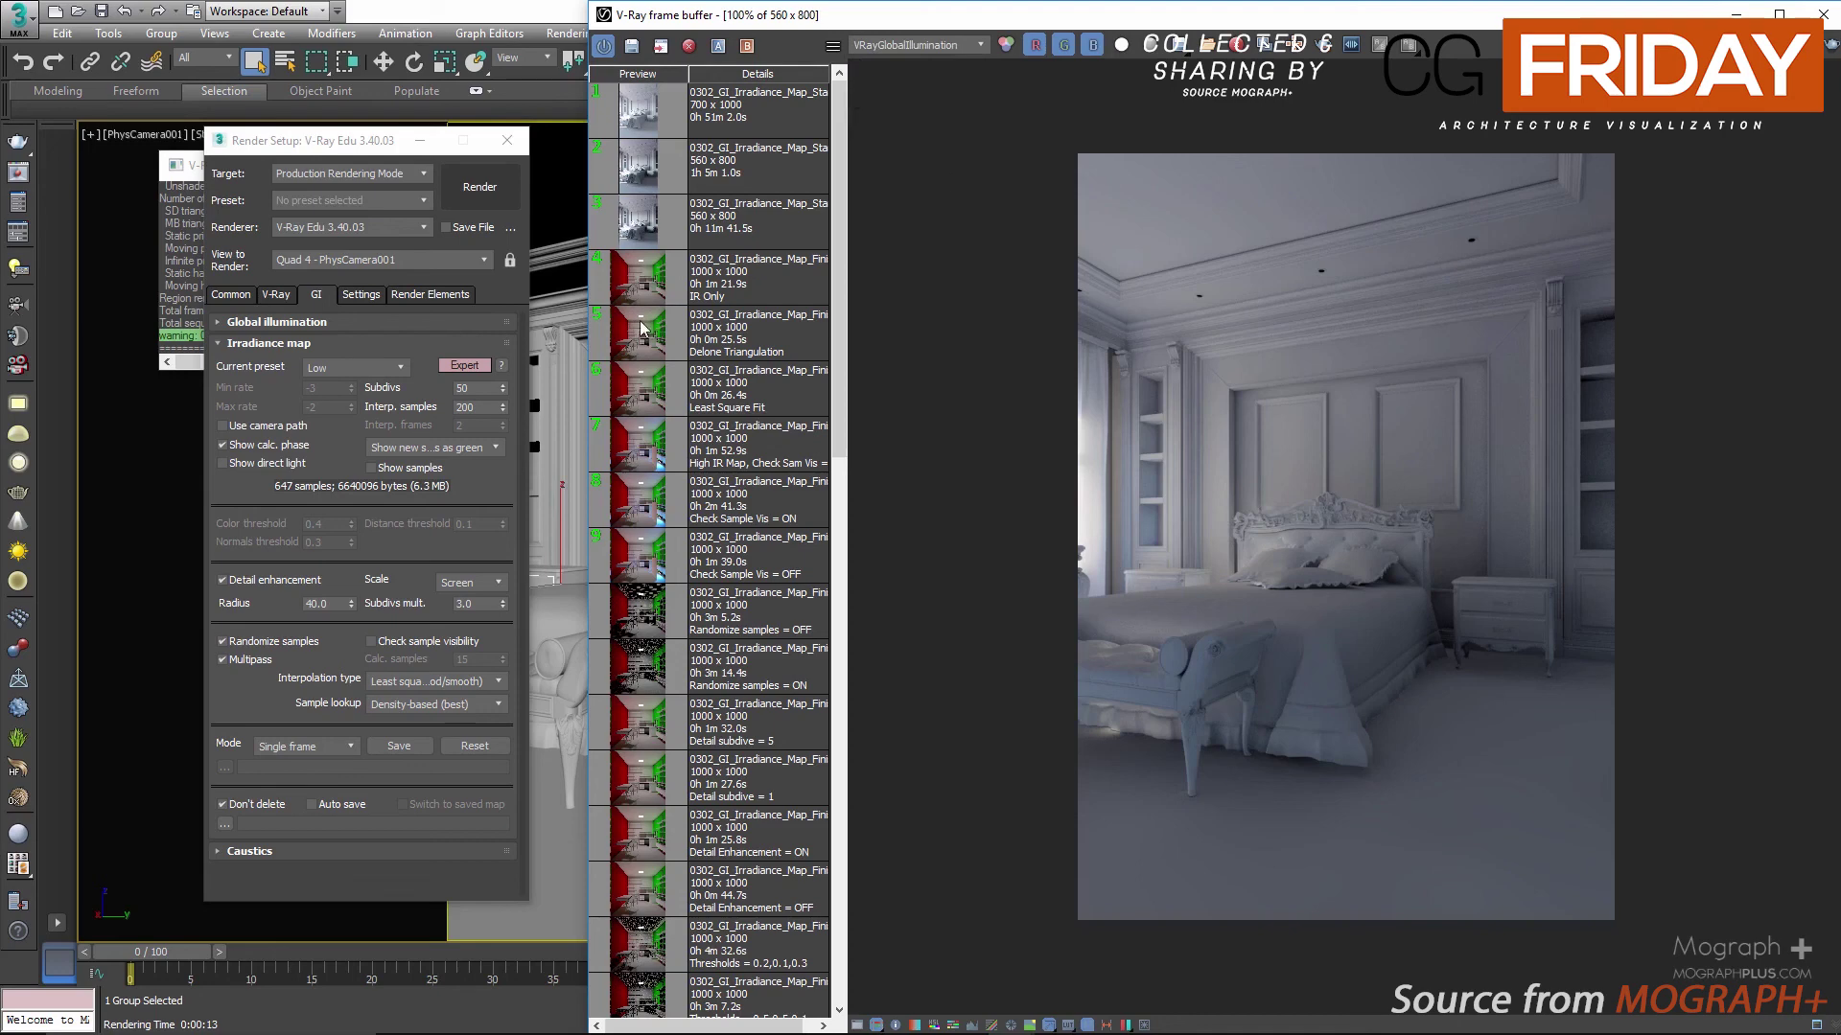
Step: Set the secondary global illumination engine to Light cache
click(333, 322)
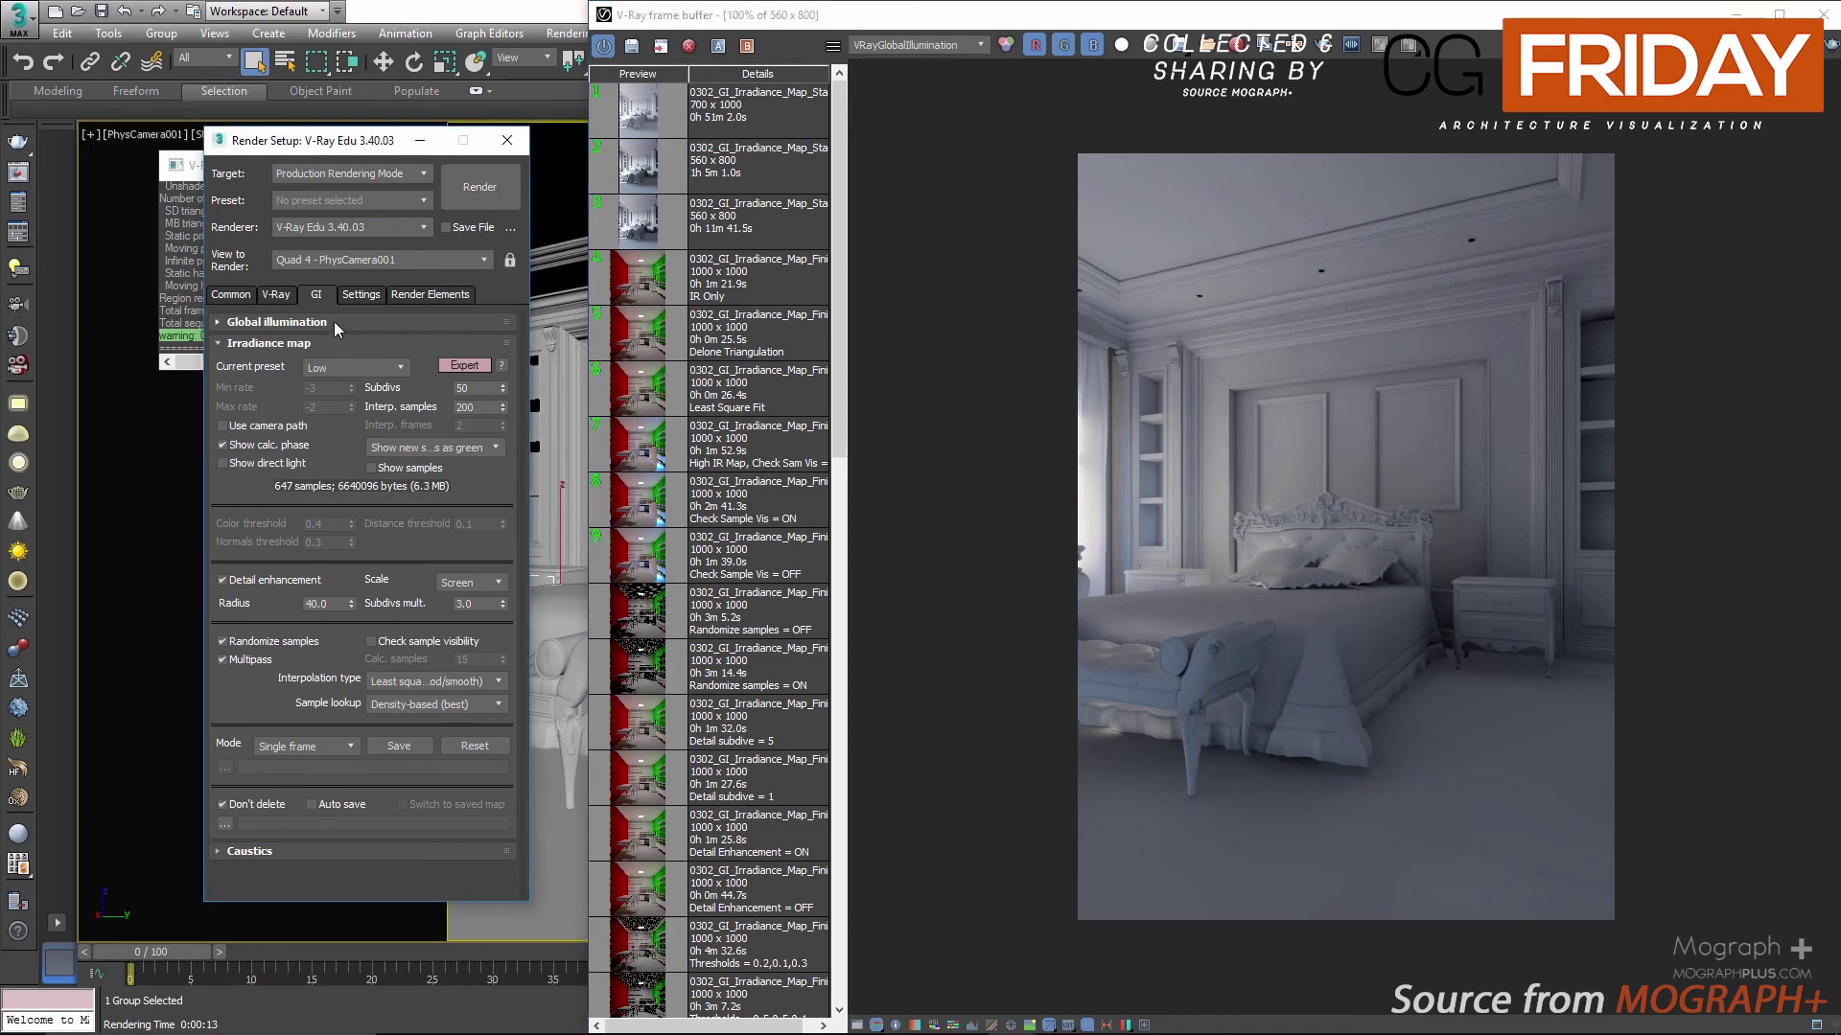
click(339, 388)
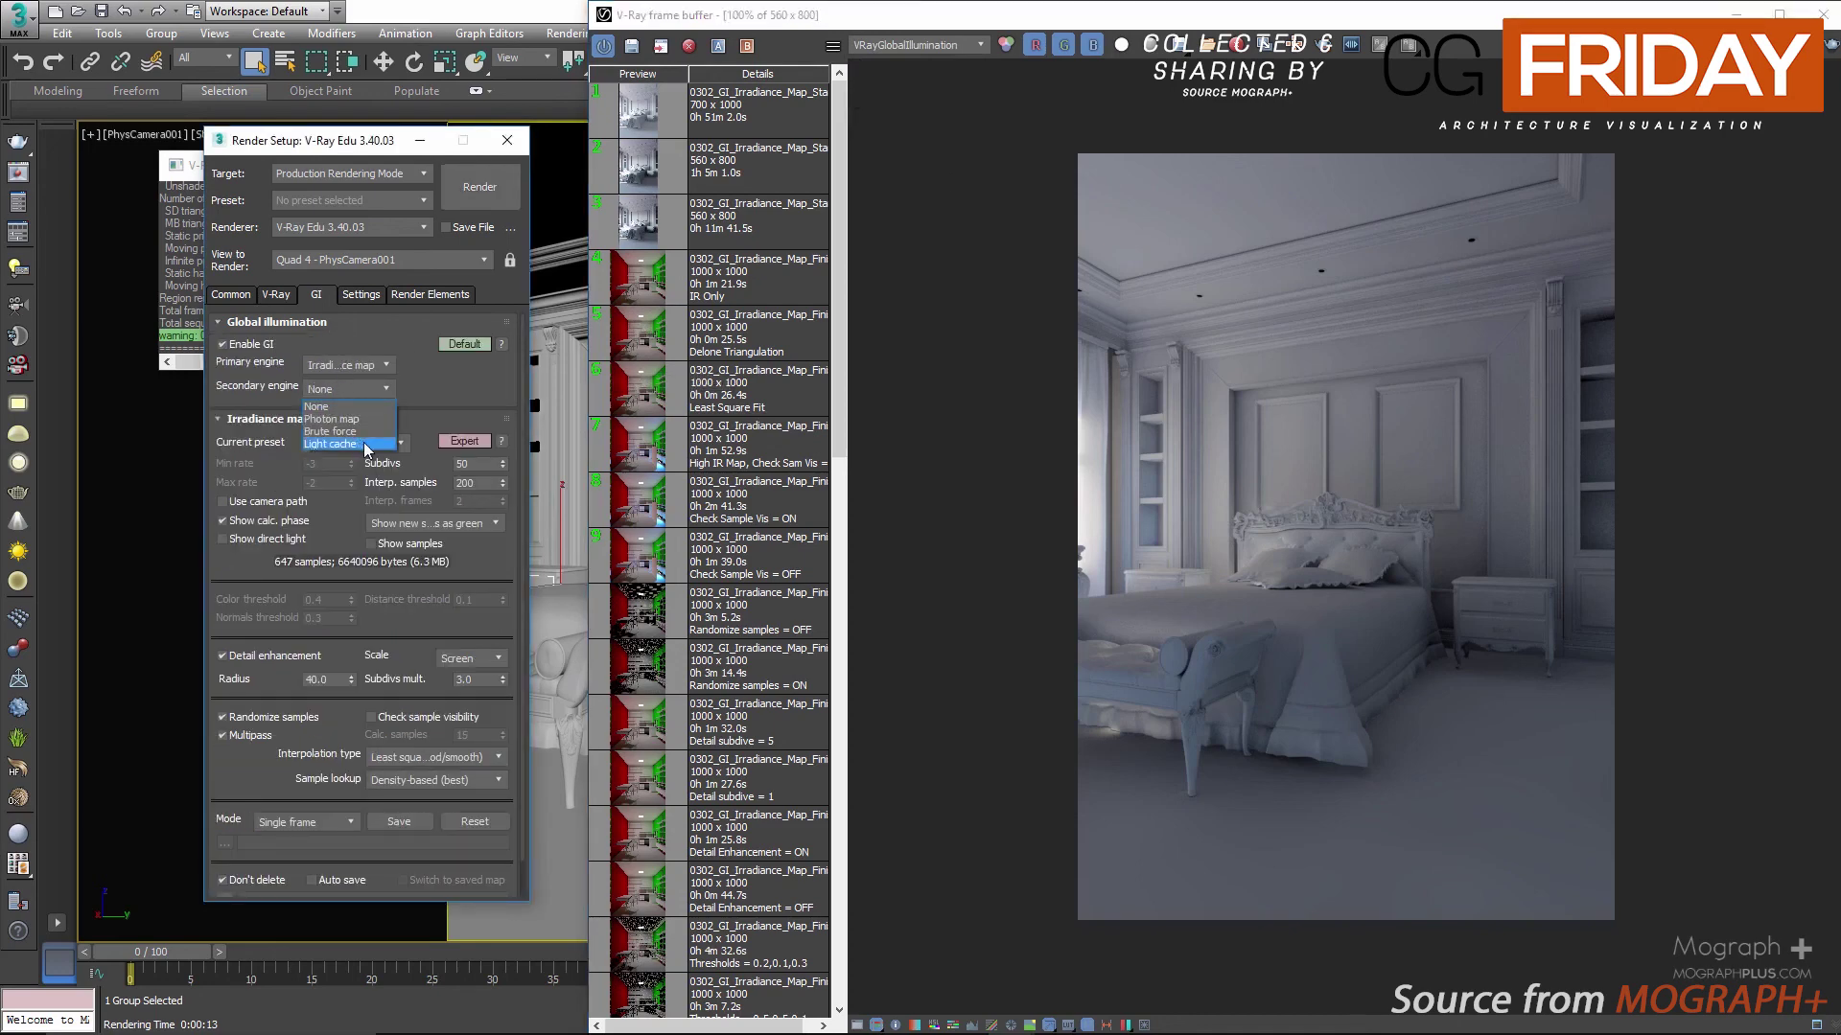
click(359, 443)
Step: Collapse the irradiance map settings and set the light cache subdivs to 1500
click(382, 416)
click(324, 439)
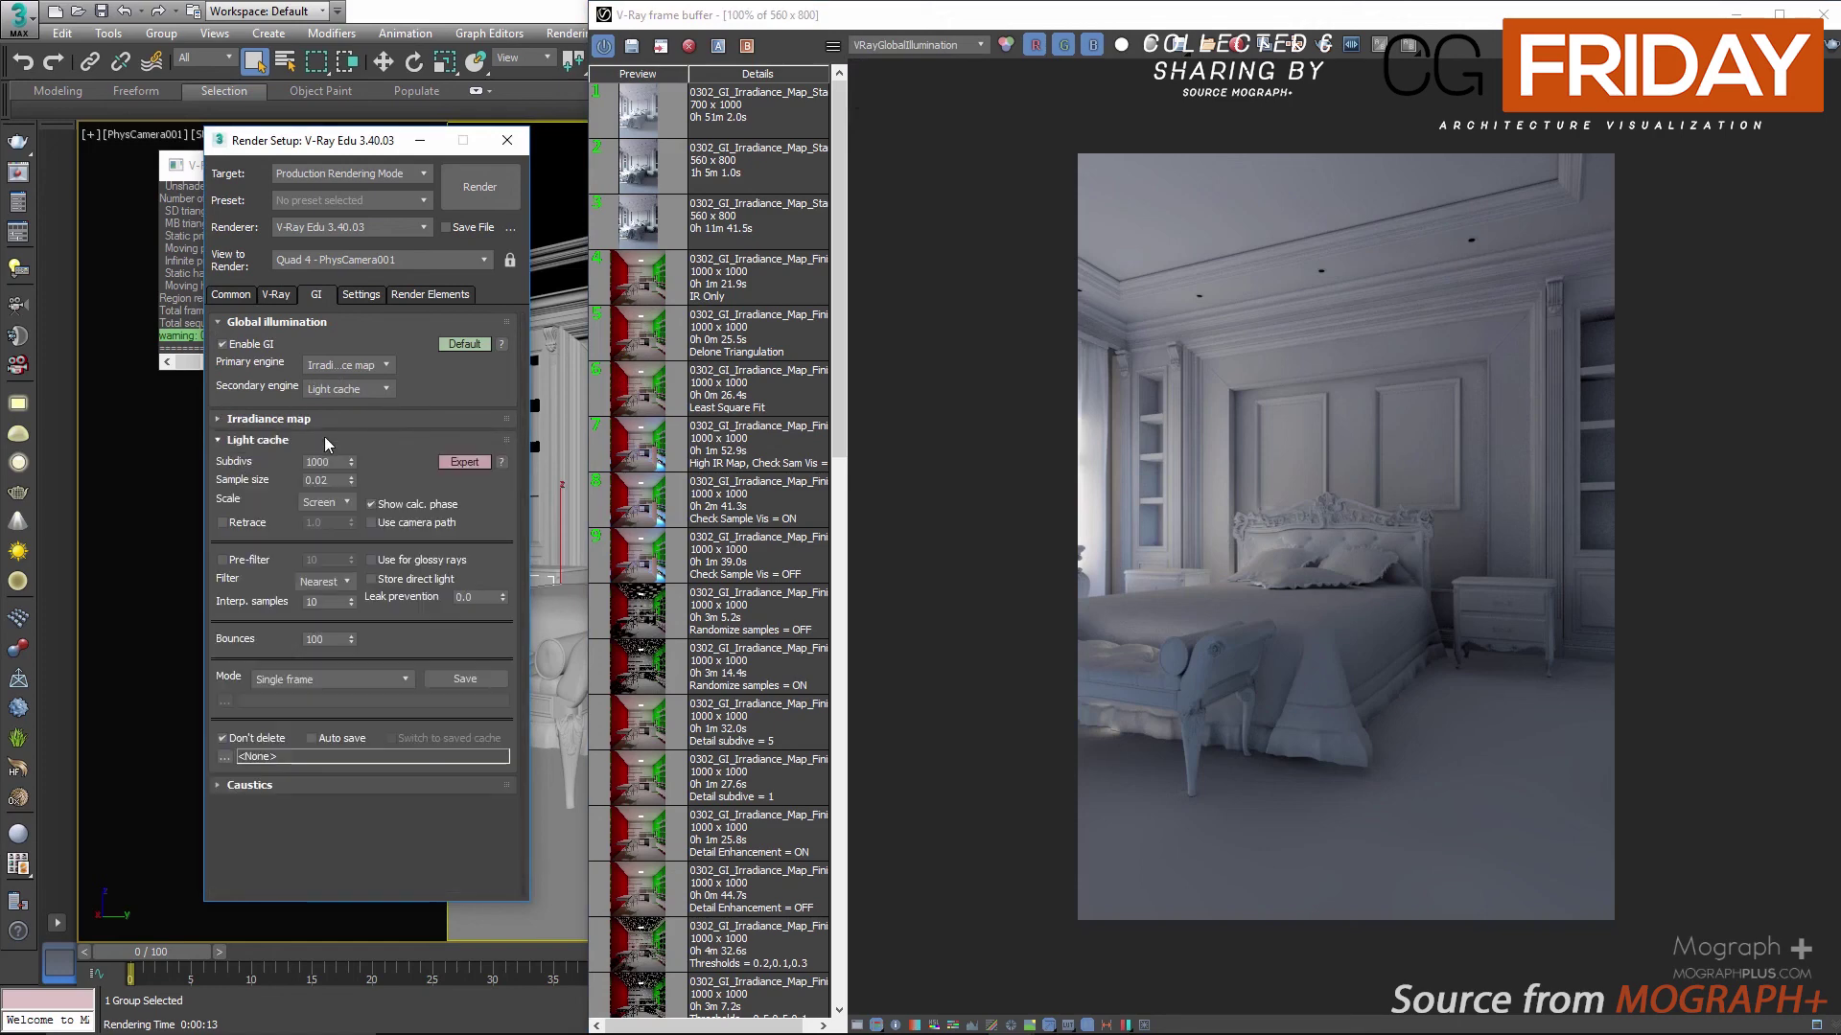
double_click(321, 462)
text(1500)
key(Return)
Step: Add a VRayDenoiser render element and show its parameters, keeping the preset at Default
click(441, 295)
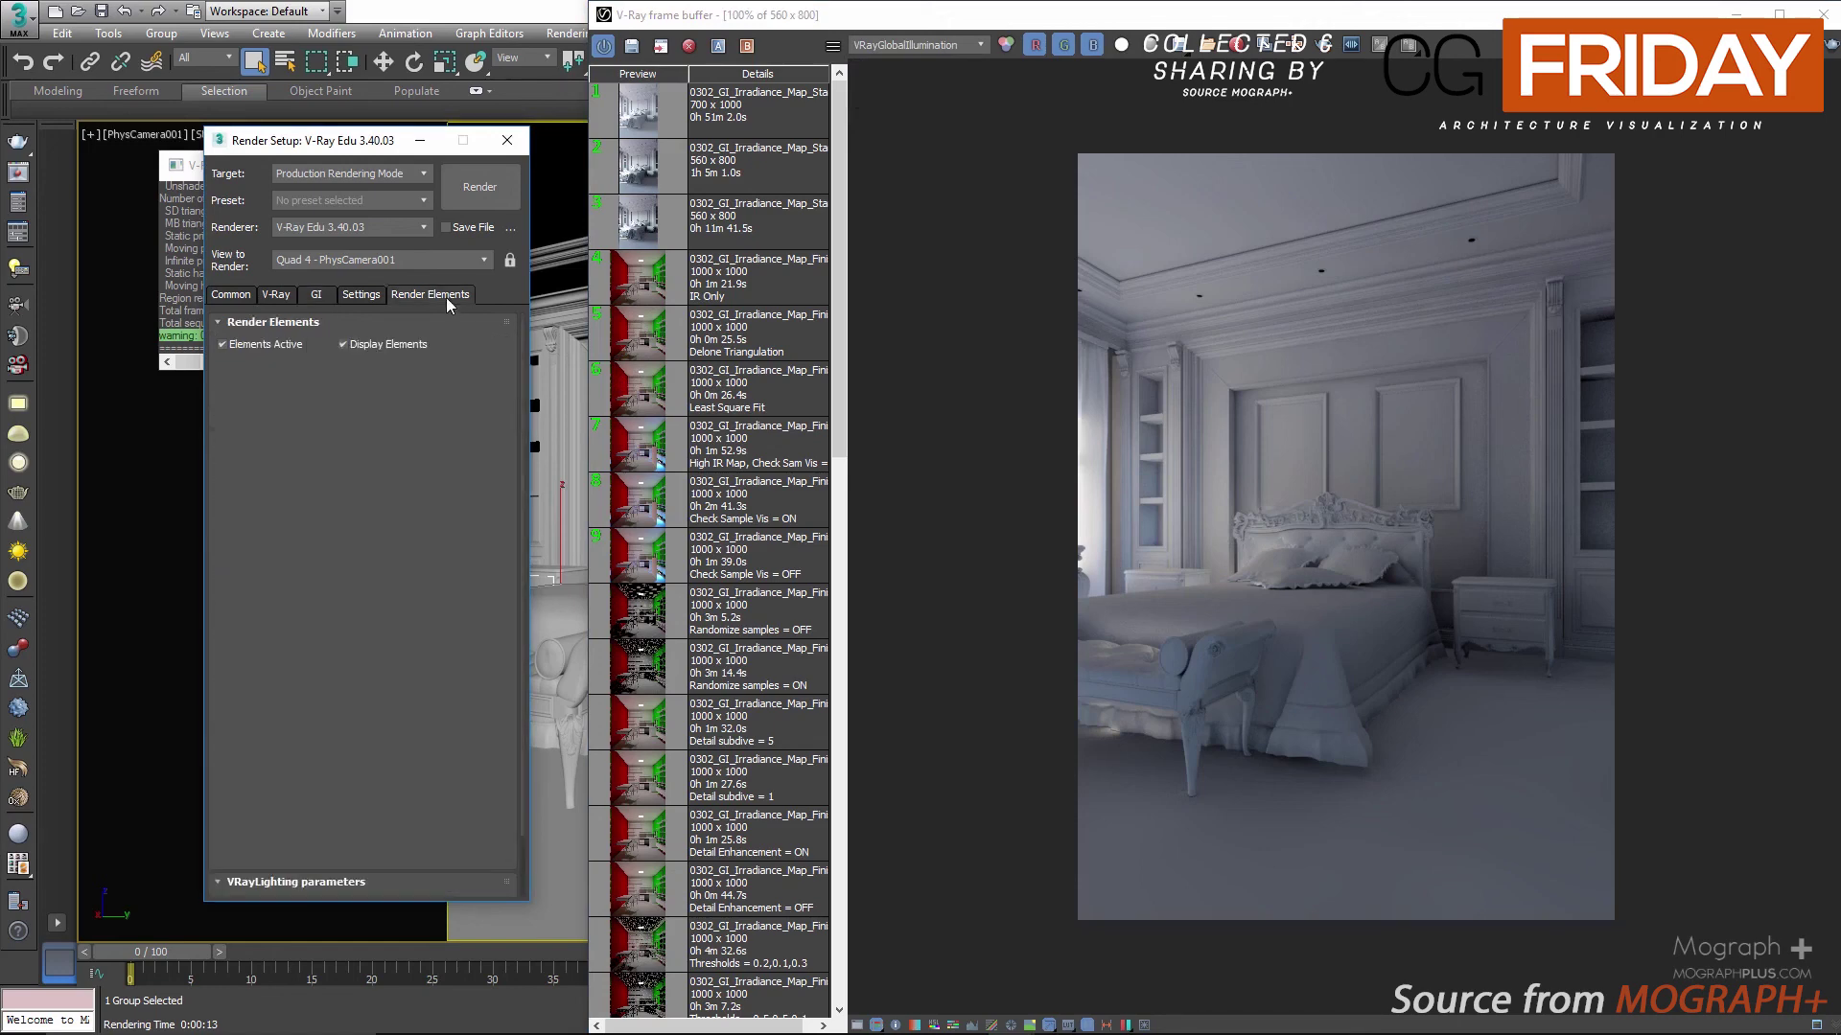
click(234, 372)
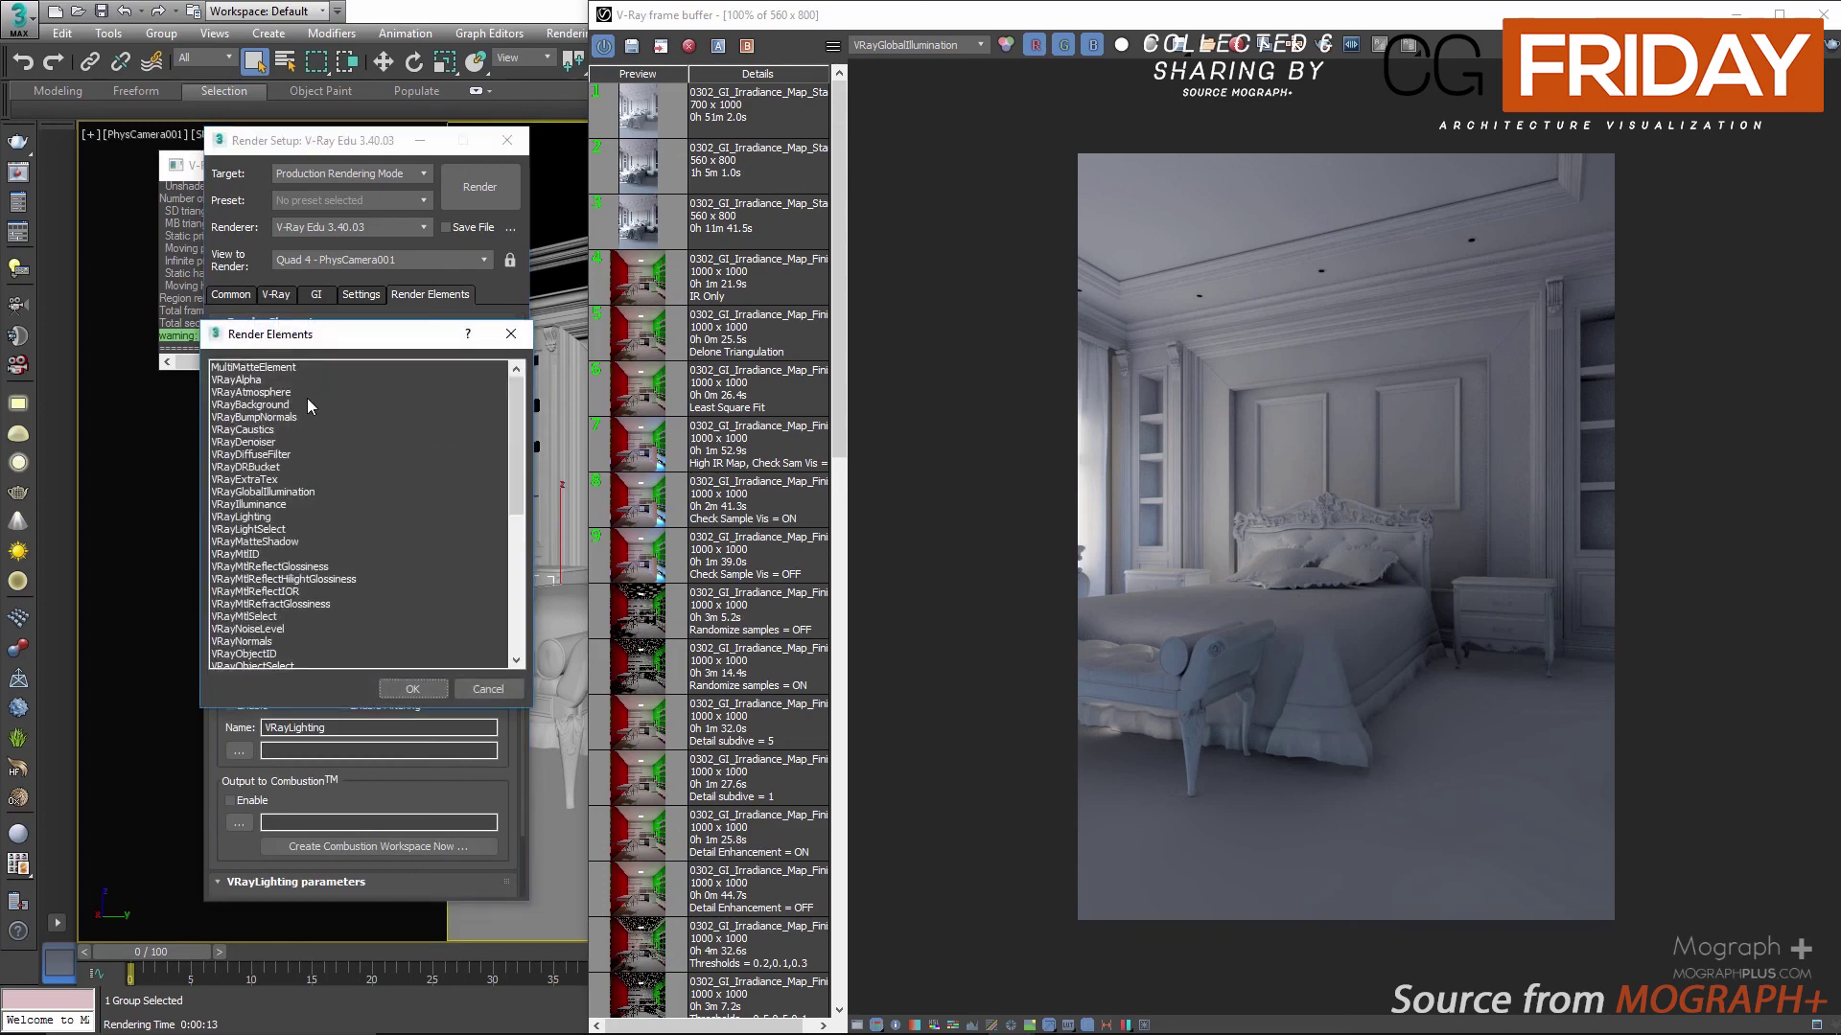
double_click(276, 442)
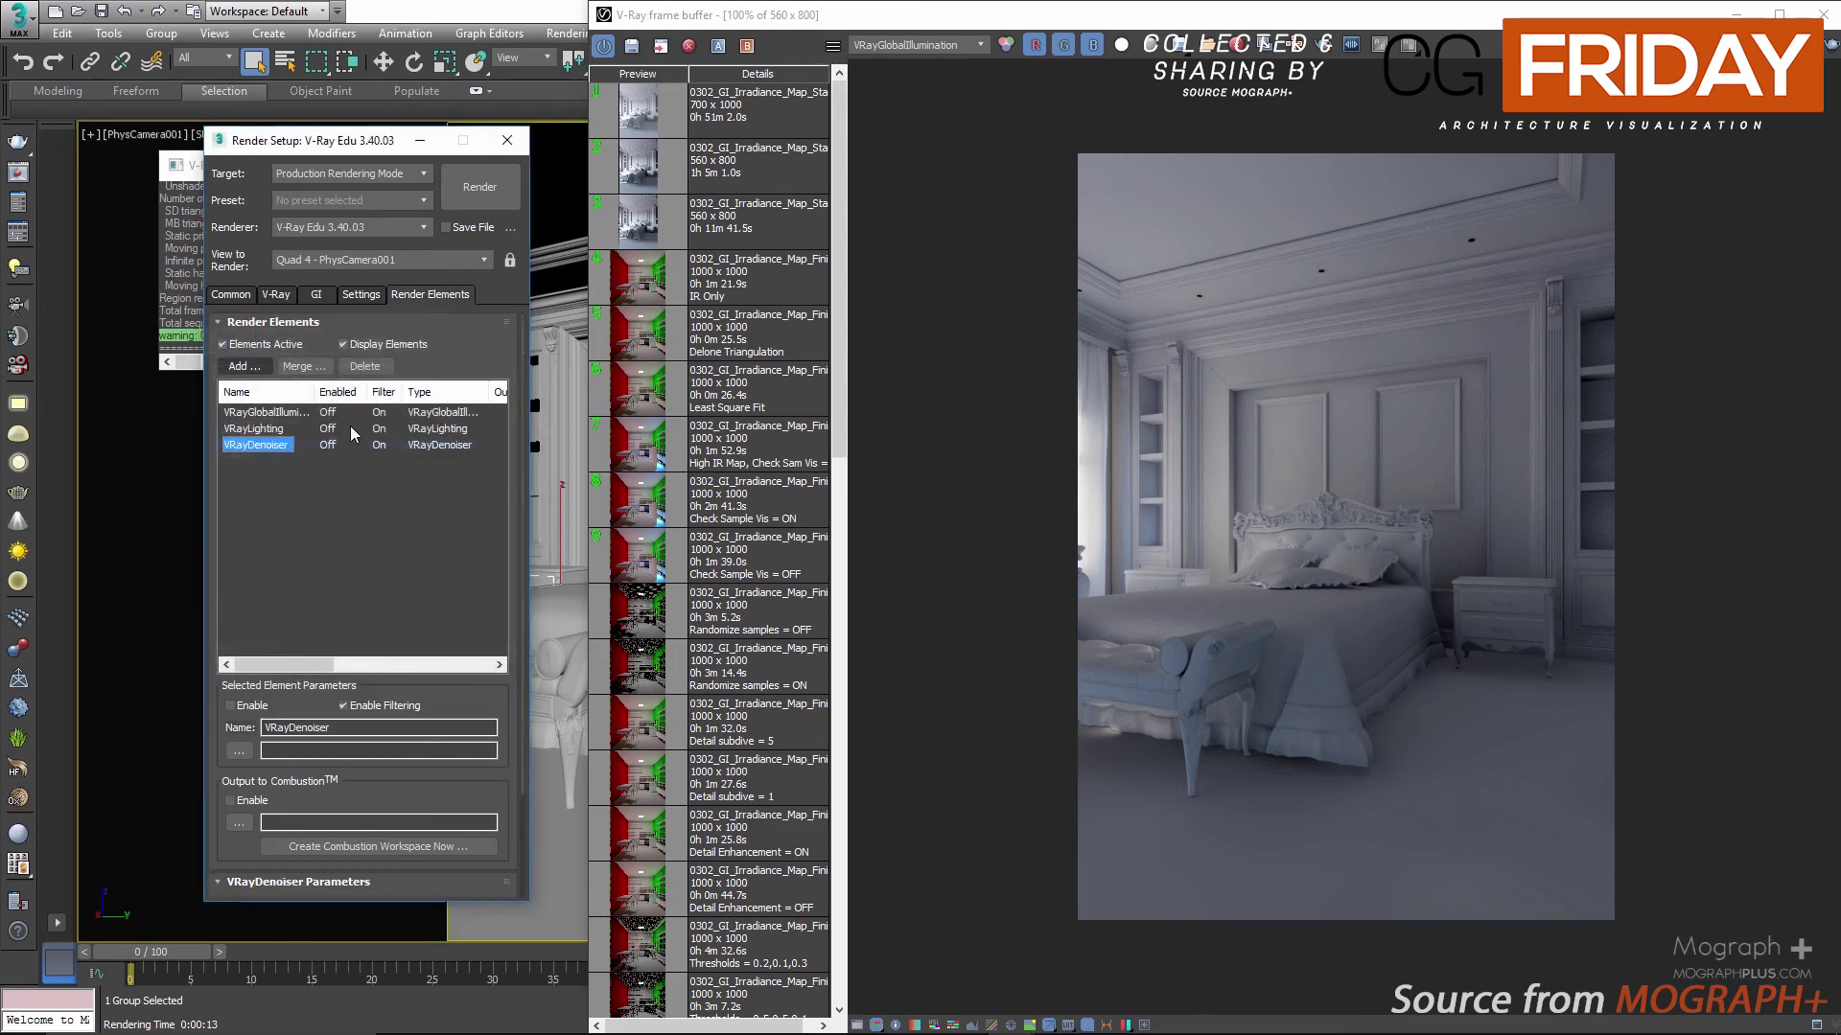
click(347, 324)
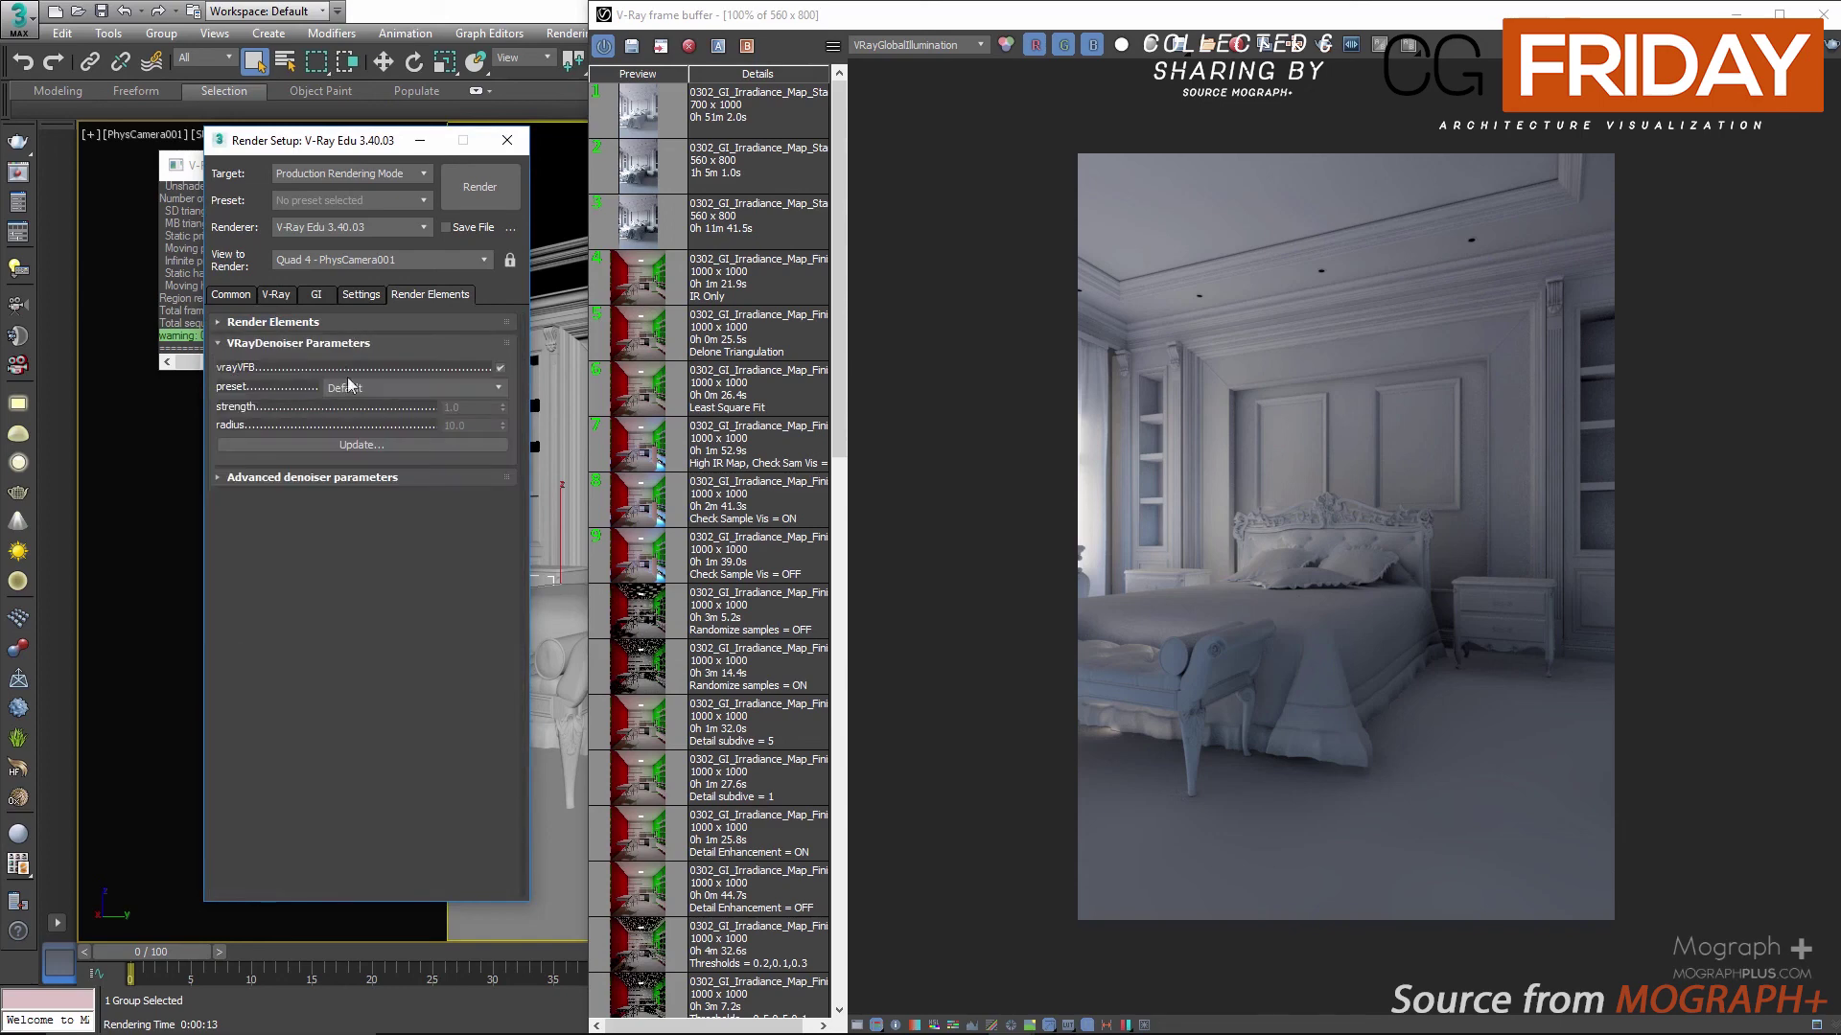
click(406, 388)
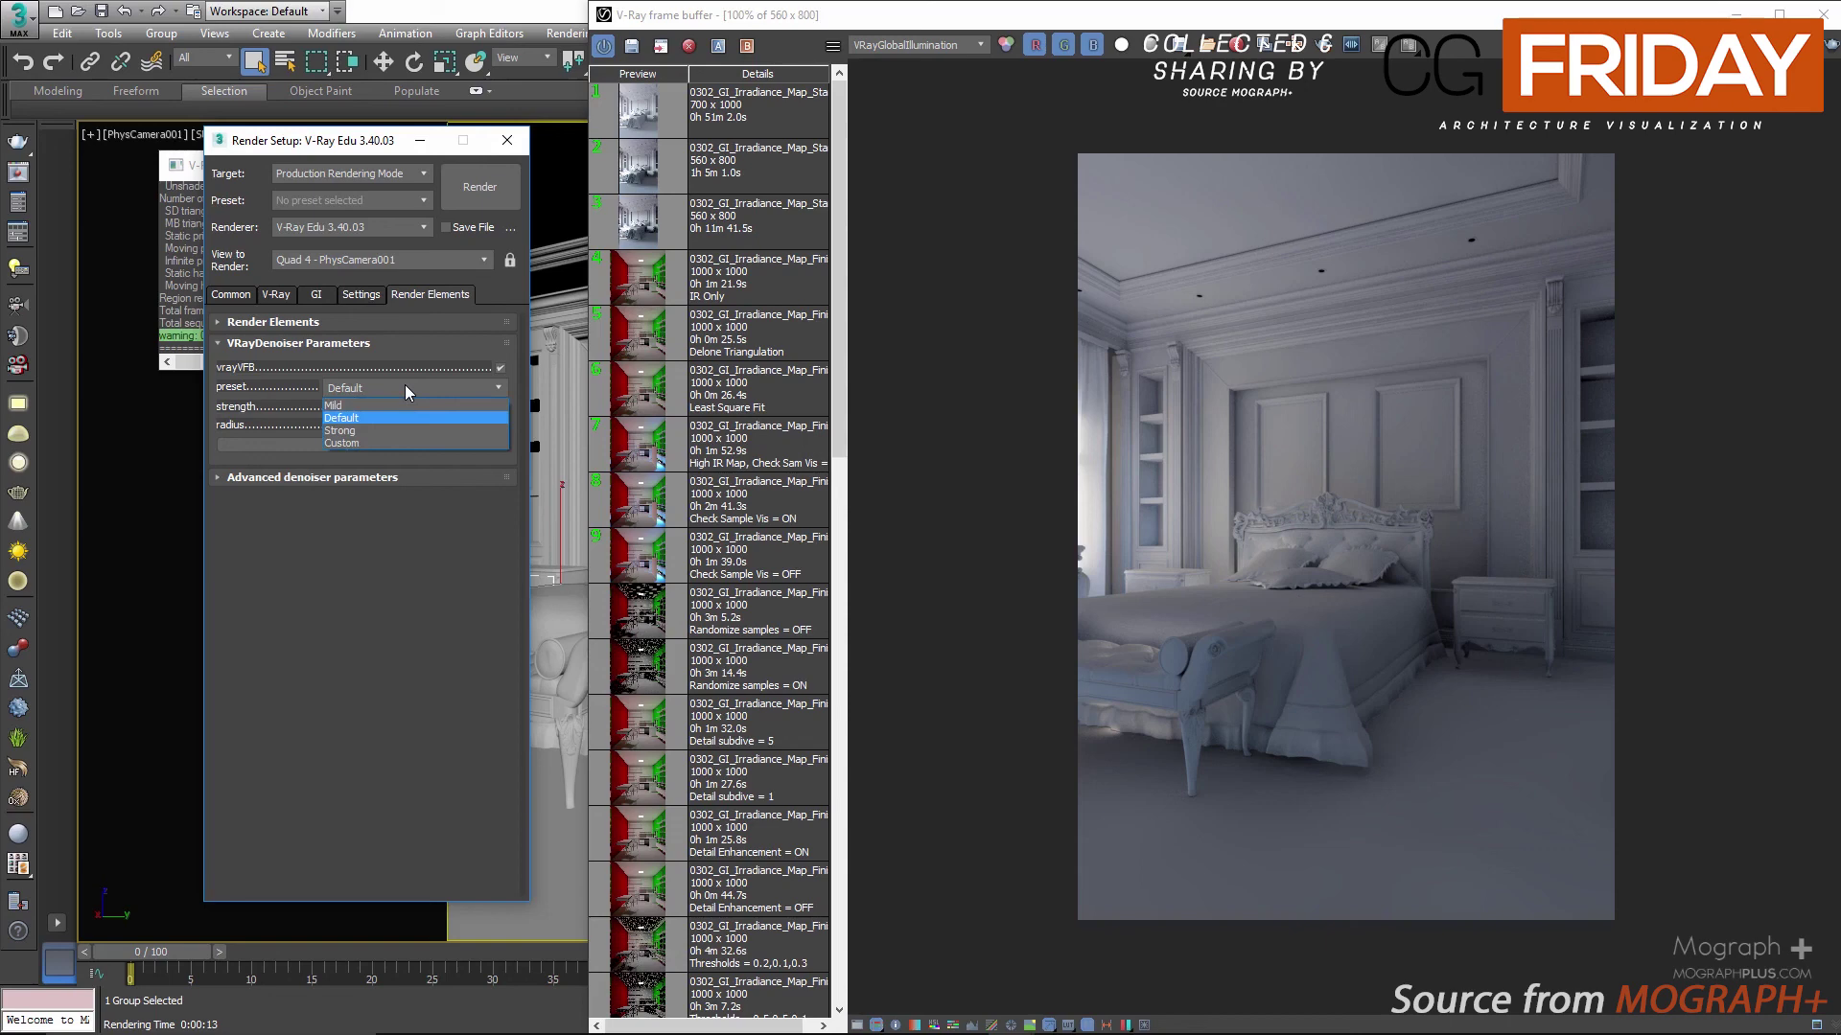
click(404, 384)
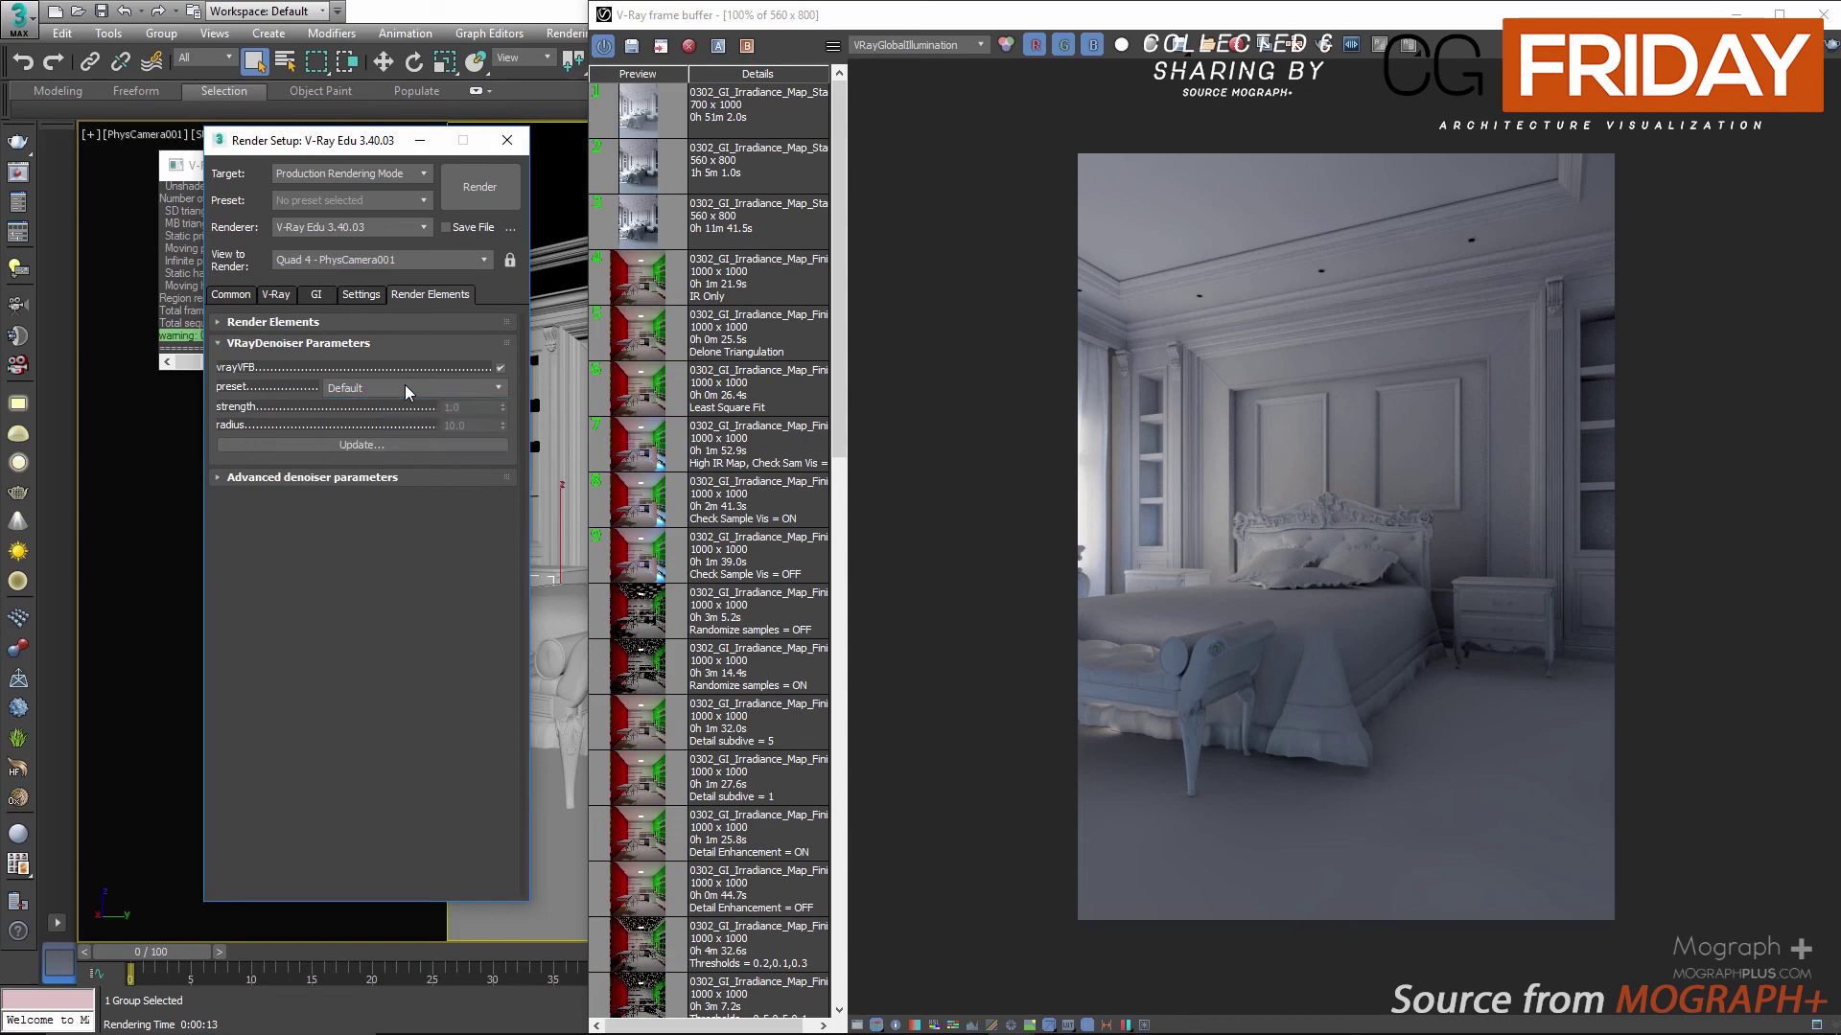
Step: Load the 700 x 1000 bedroom render into the maximized frame buffer and show its RGB color channel with sRGB display on
click(930, 42)
click(922, 59)
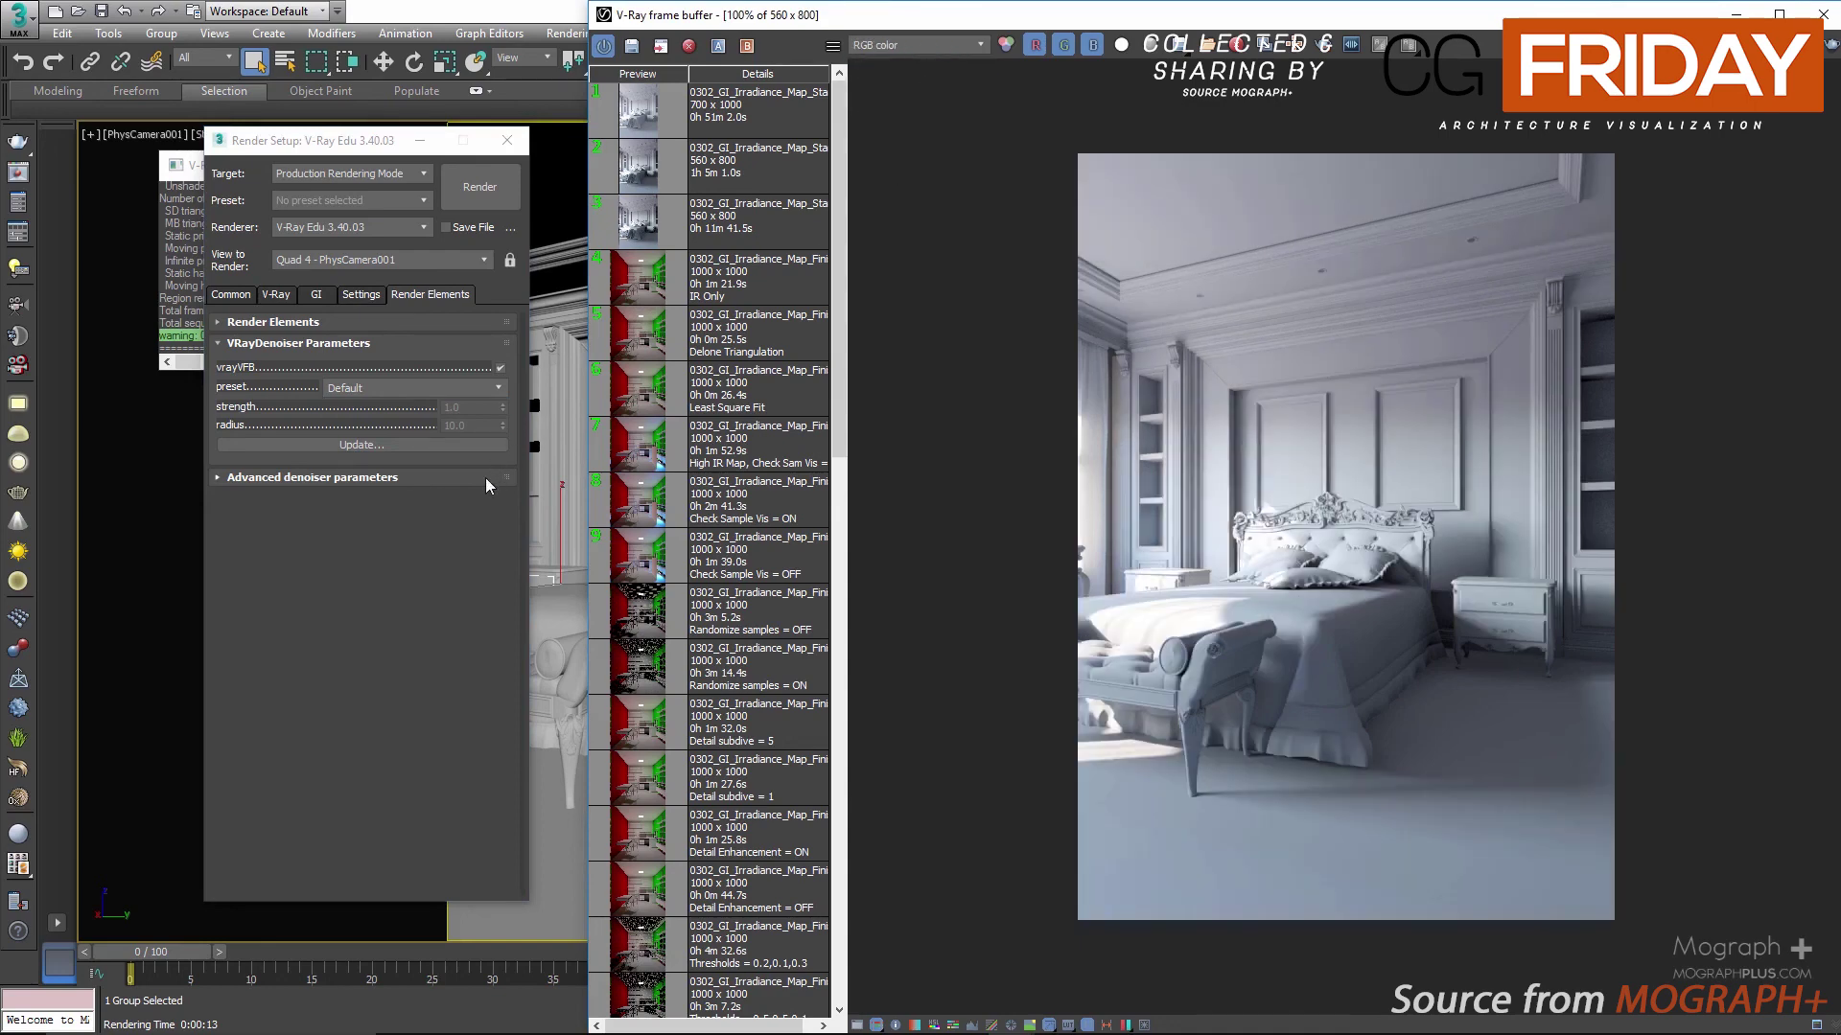
click(635, 113)
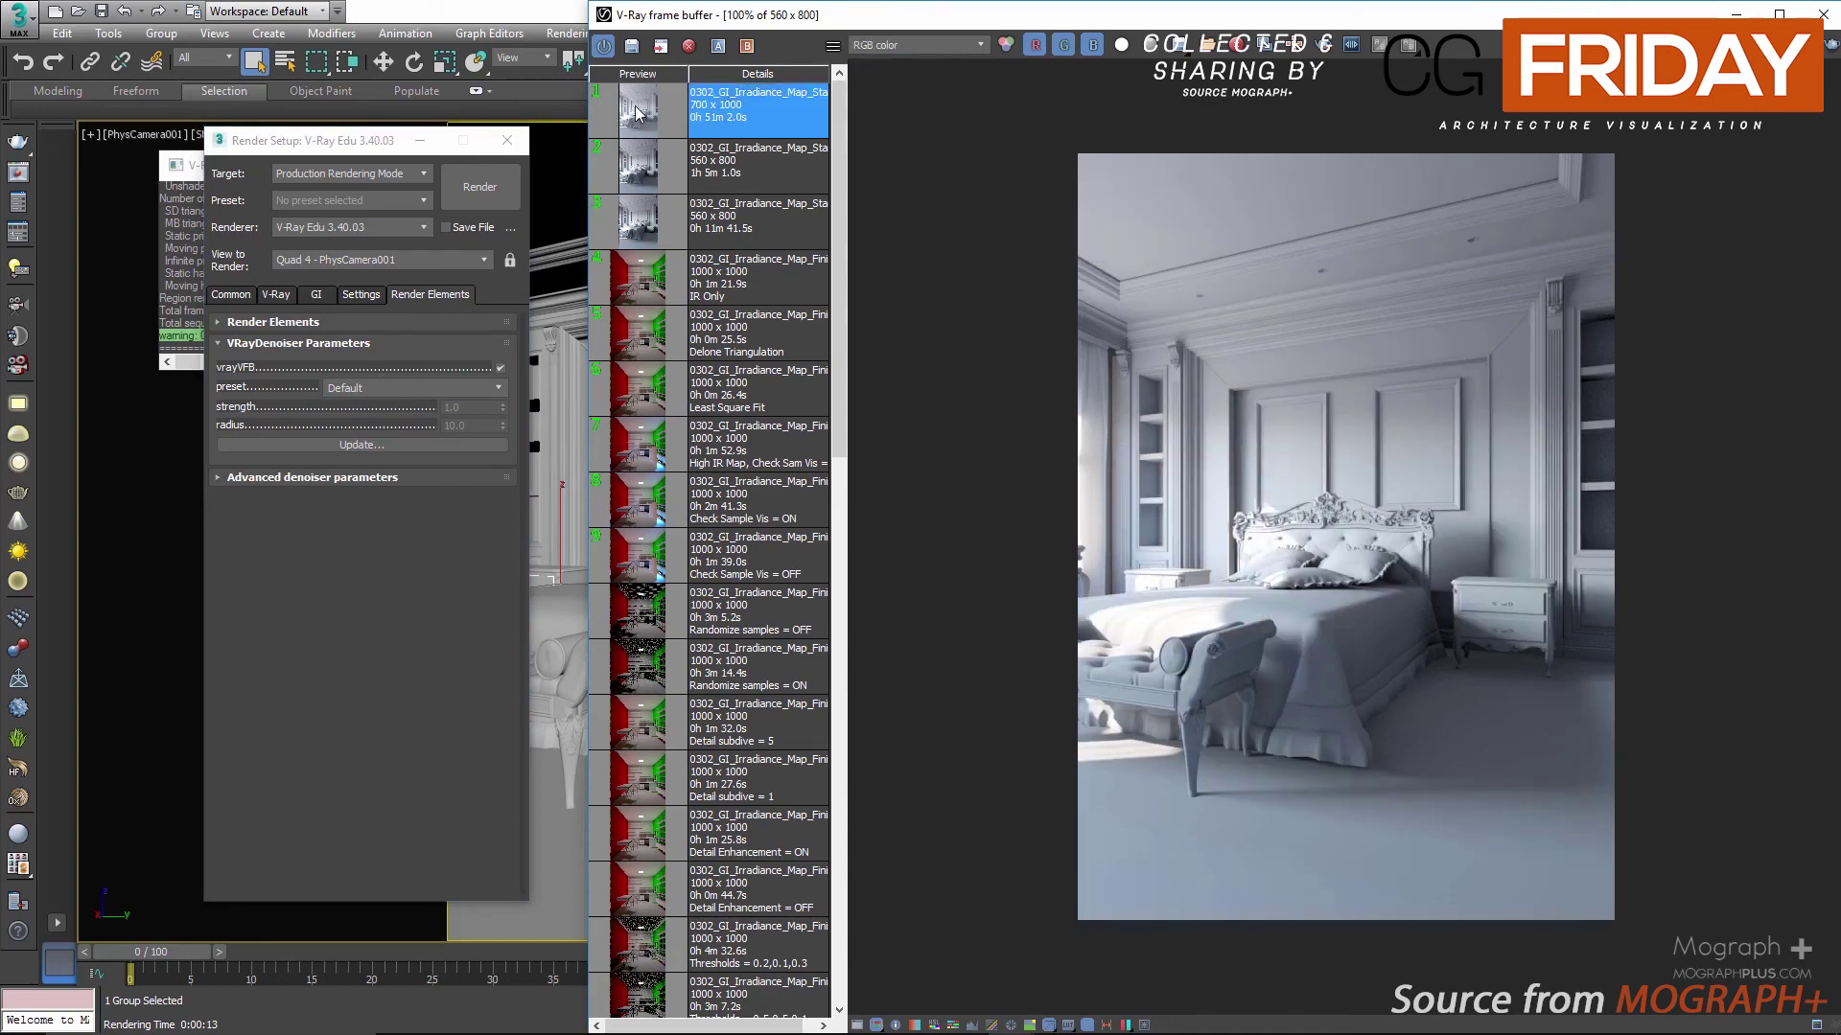
double_click(636, 113)
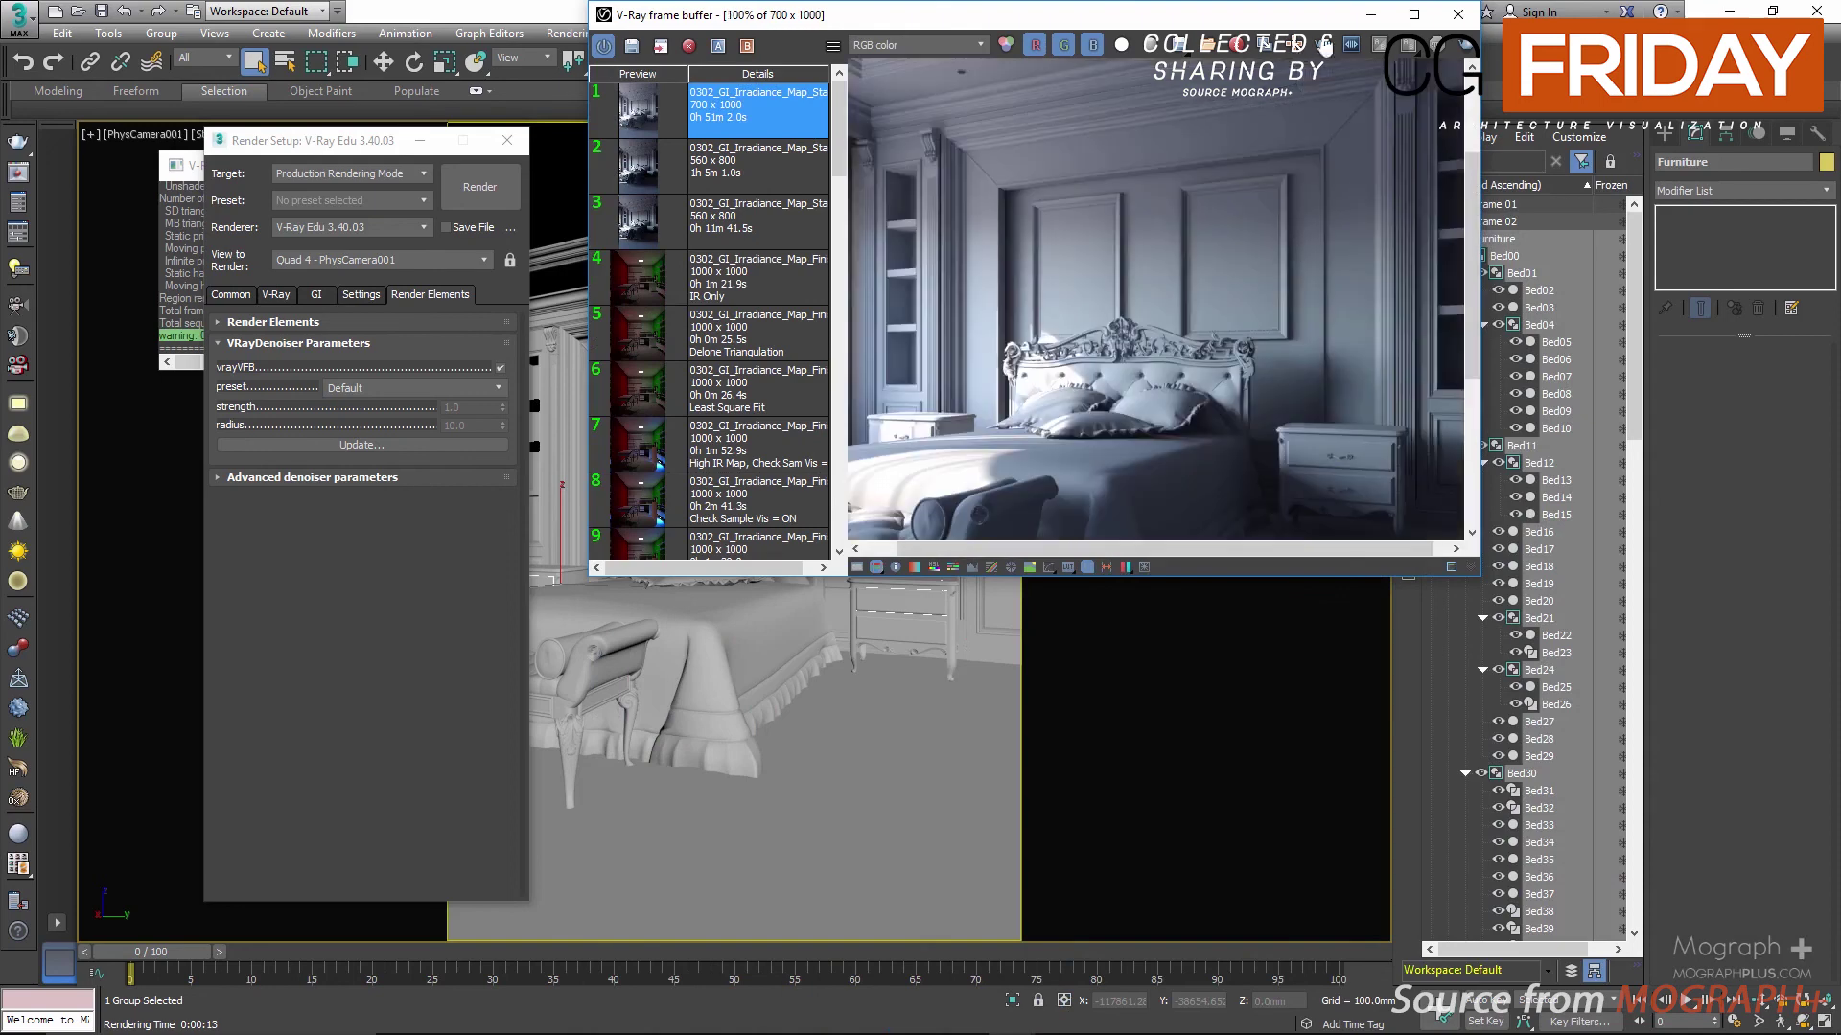
click(1414, 14)
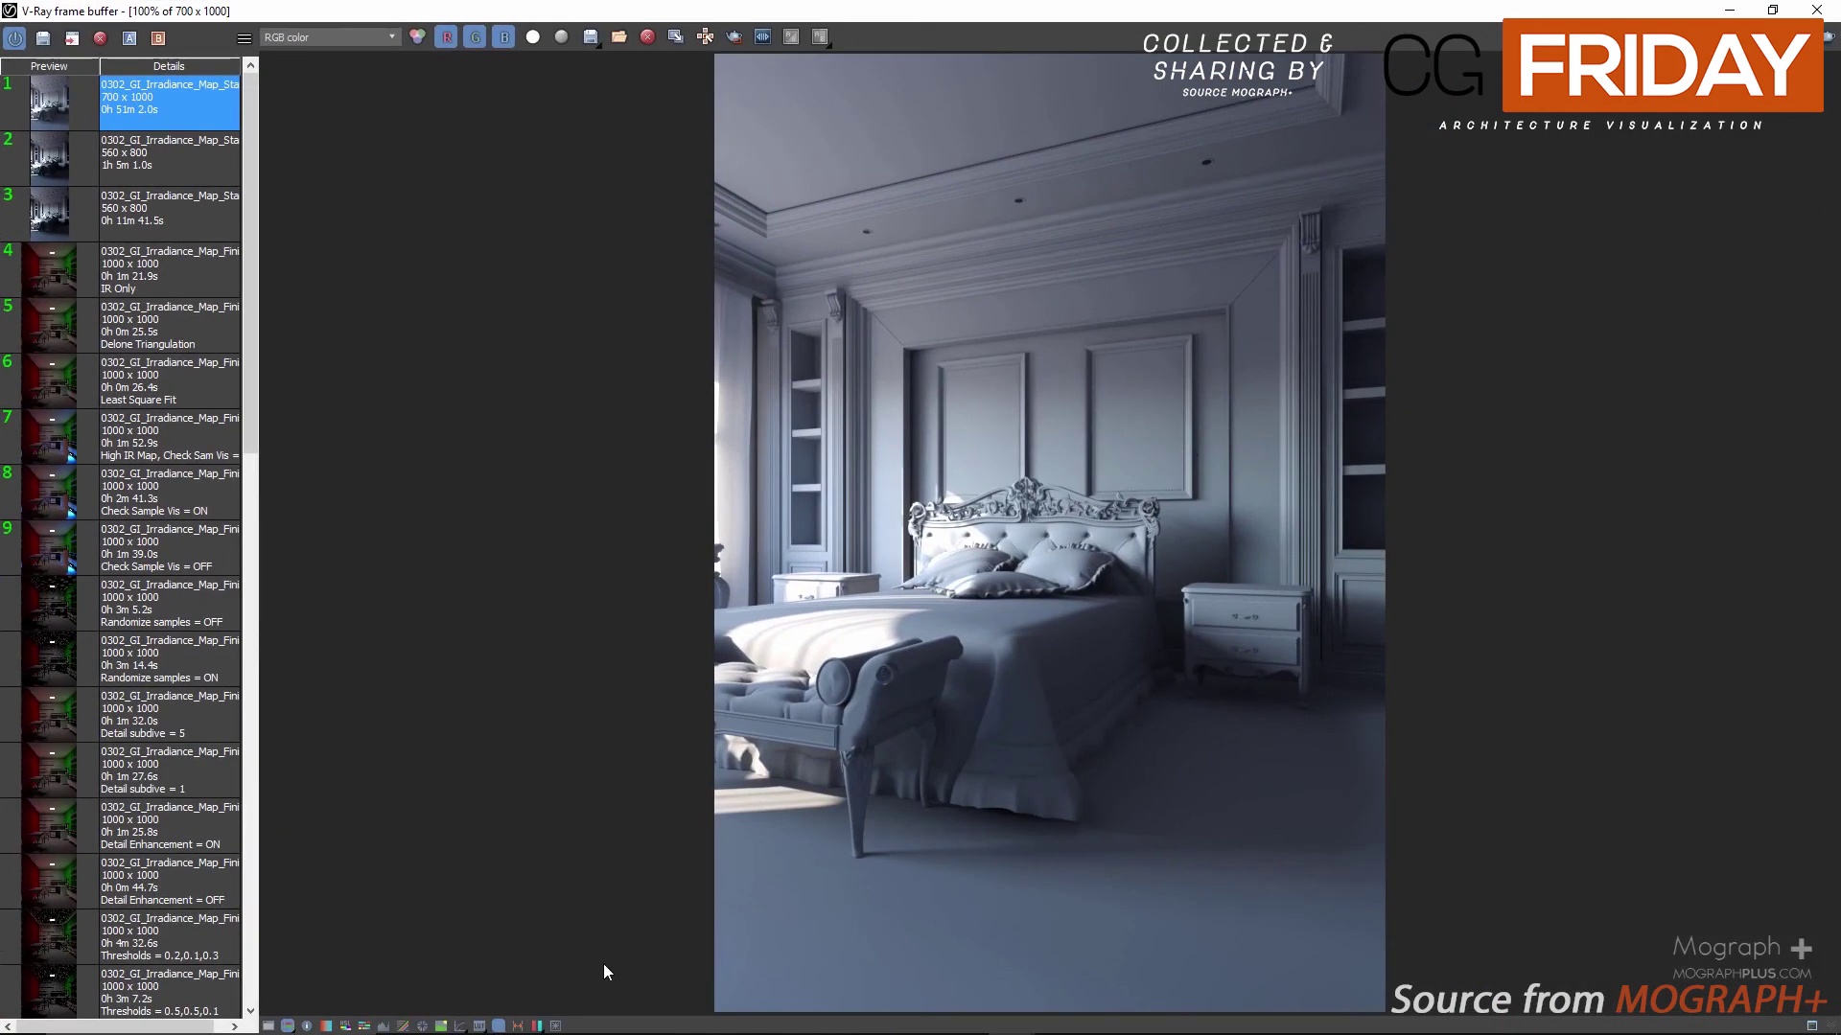
click(460, 1026)
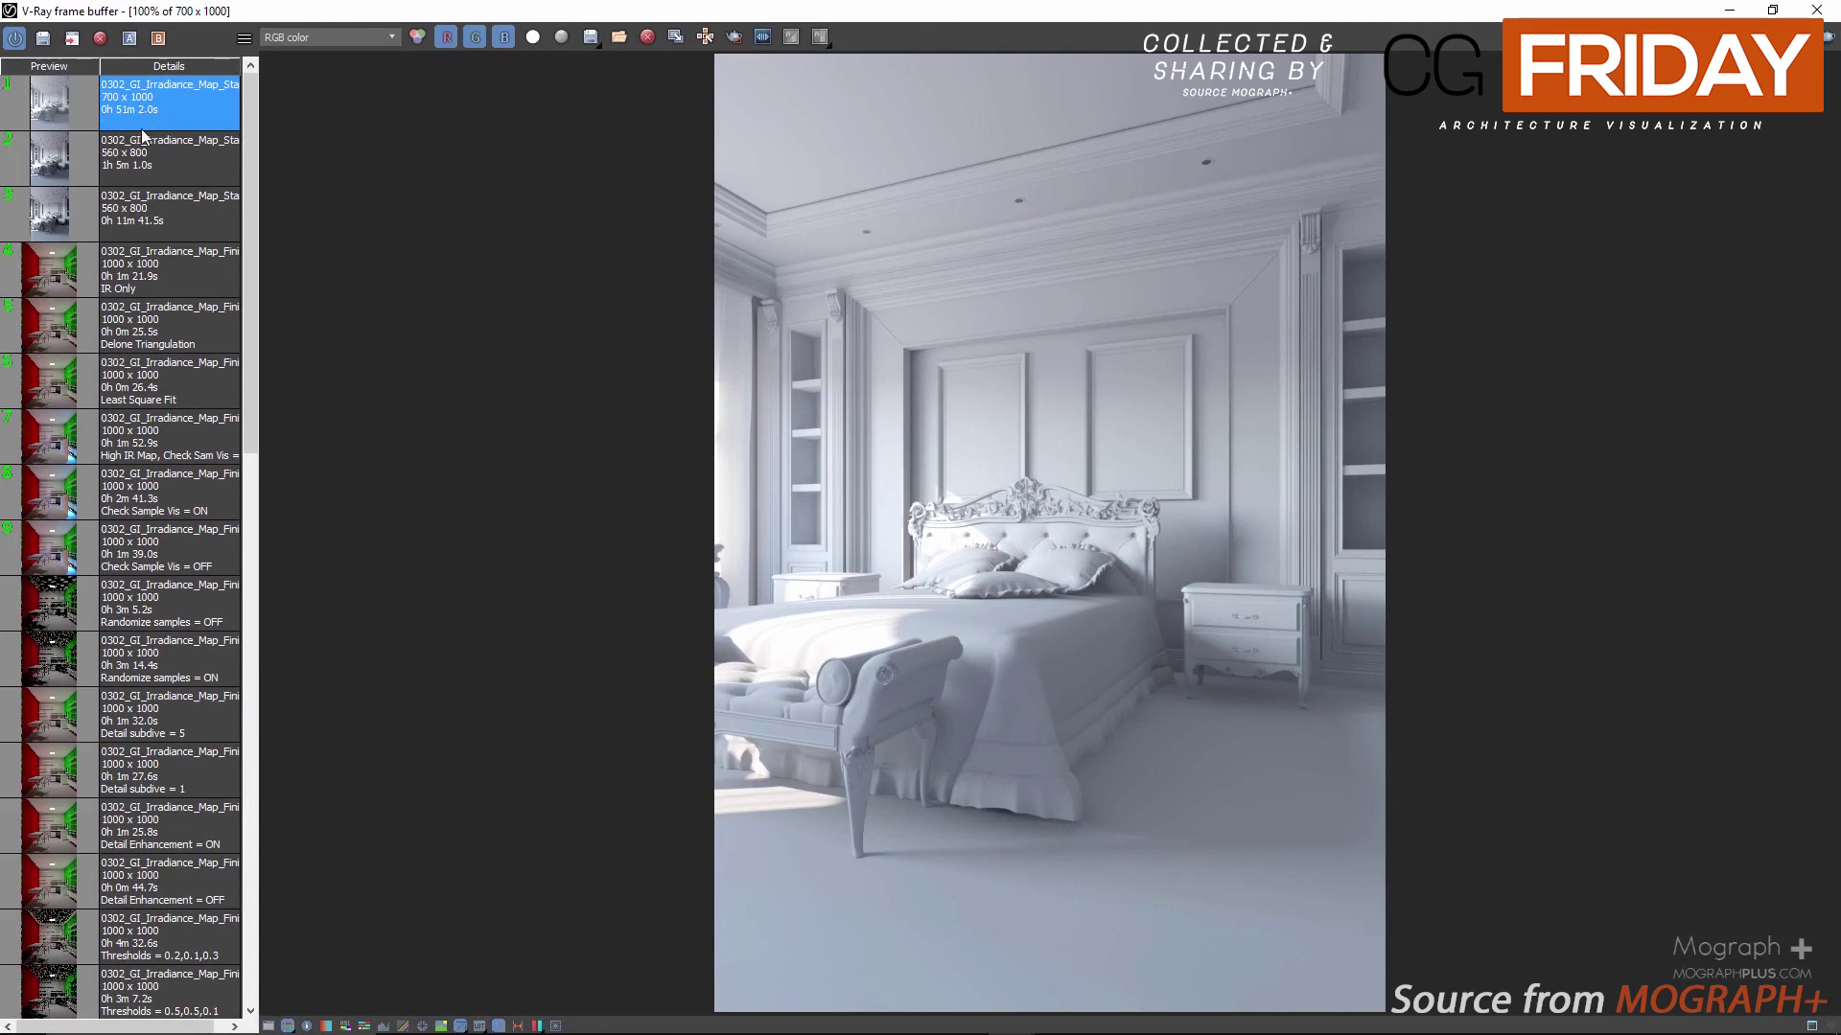
Step: Show the VRayGlobalIllumination channel of the 700 x 1000 bedroom render
click(334, 38)
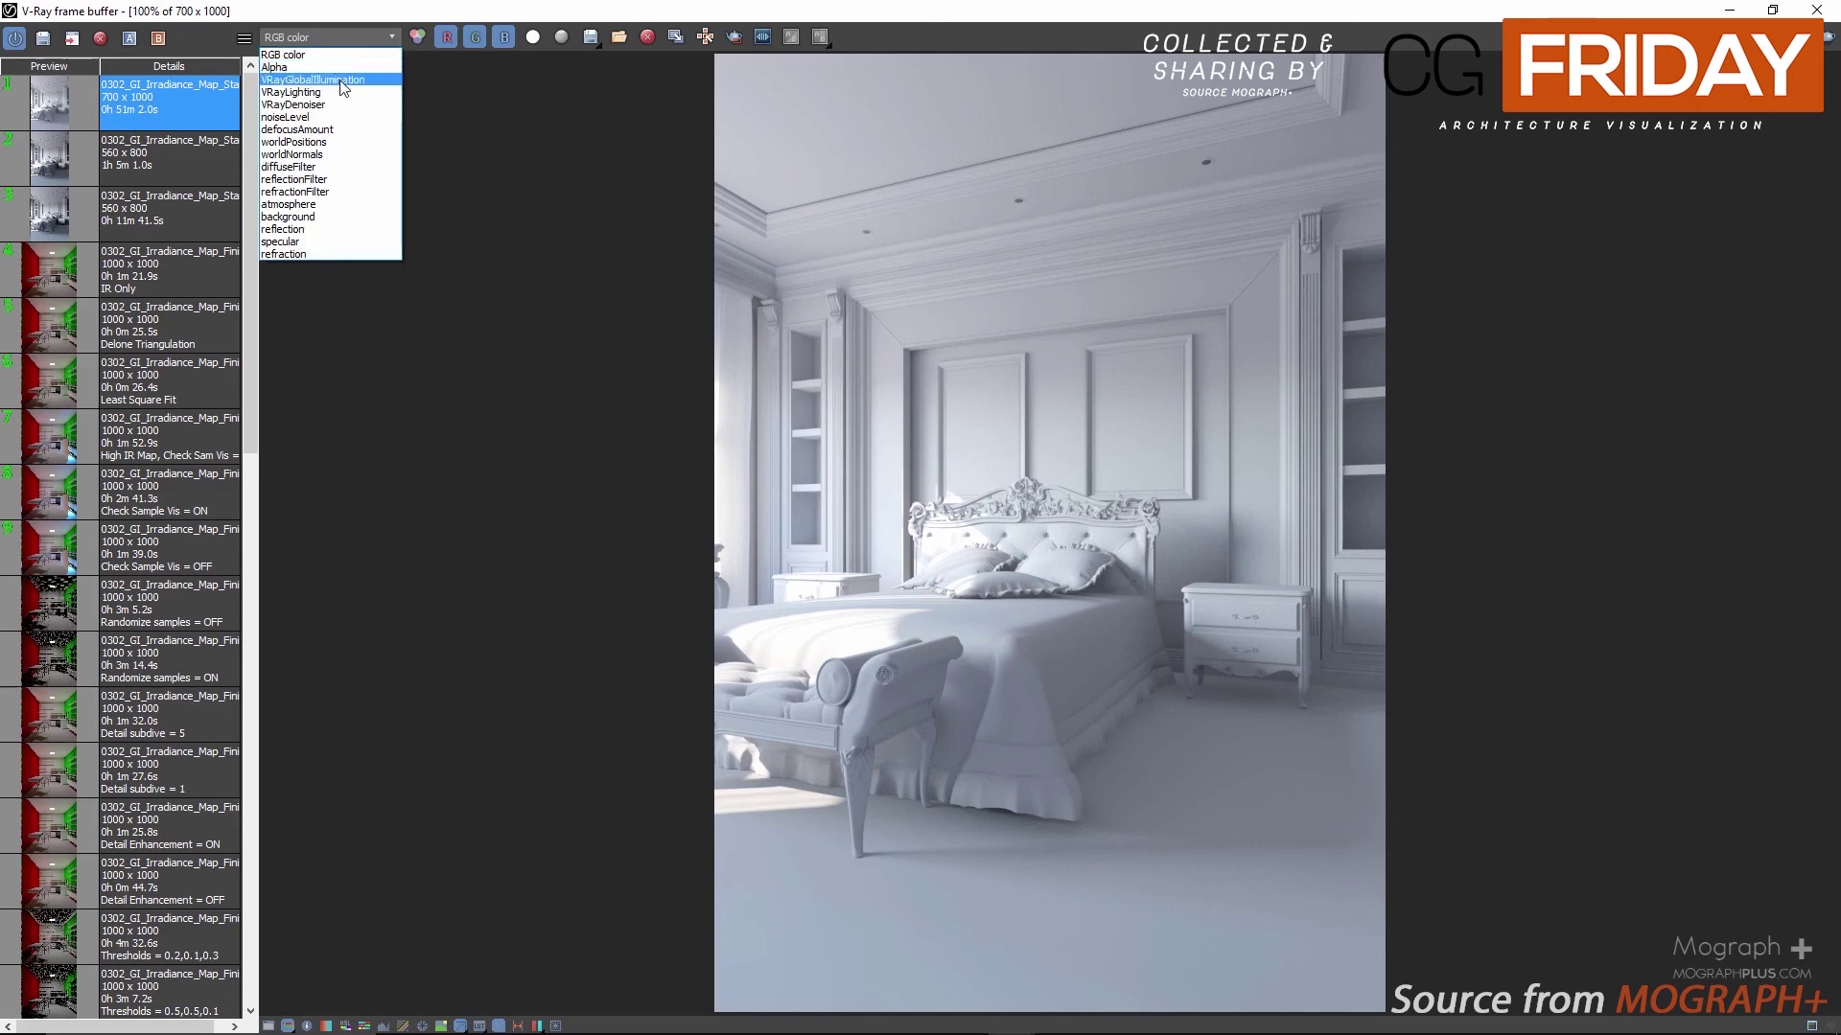
click(958, 568)
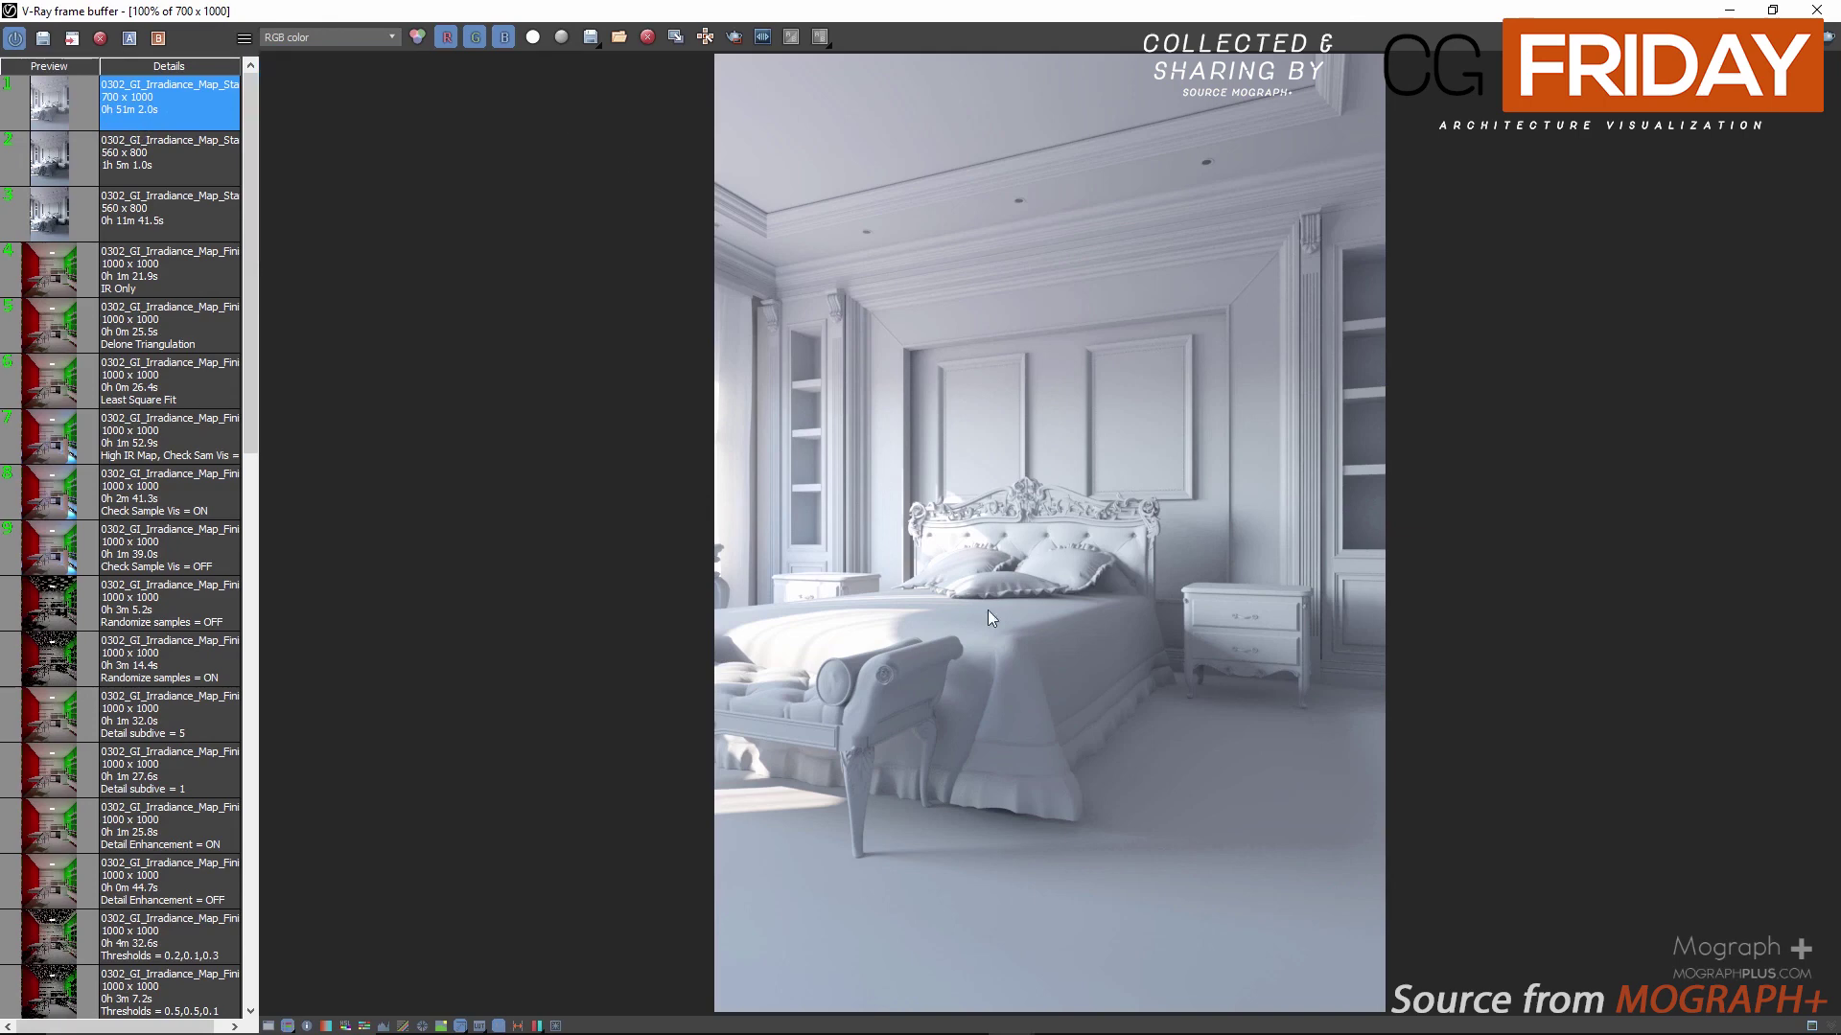
scroll(1102, 602, up, 1)
scroll(1091, 542, down, 1)
click(358, 37)
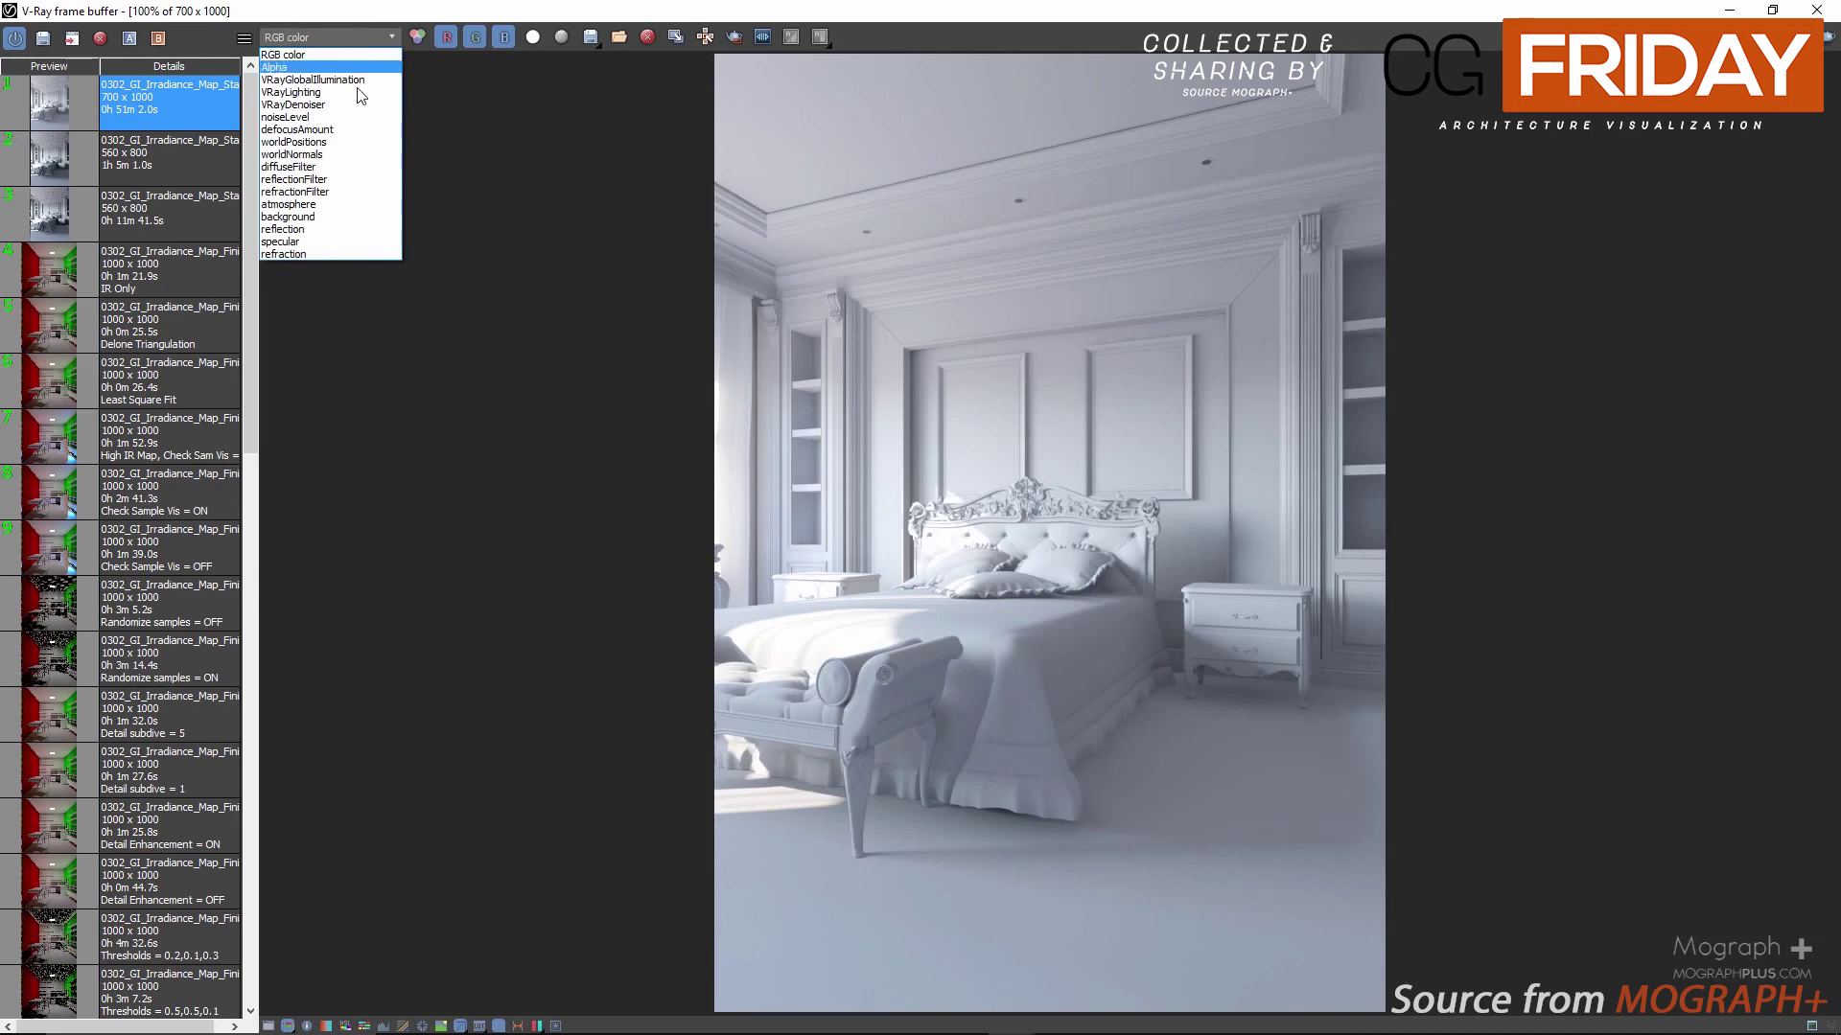
click(360, 81)
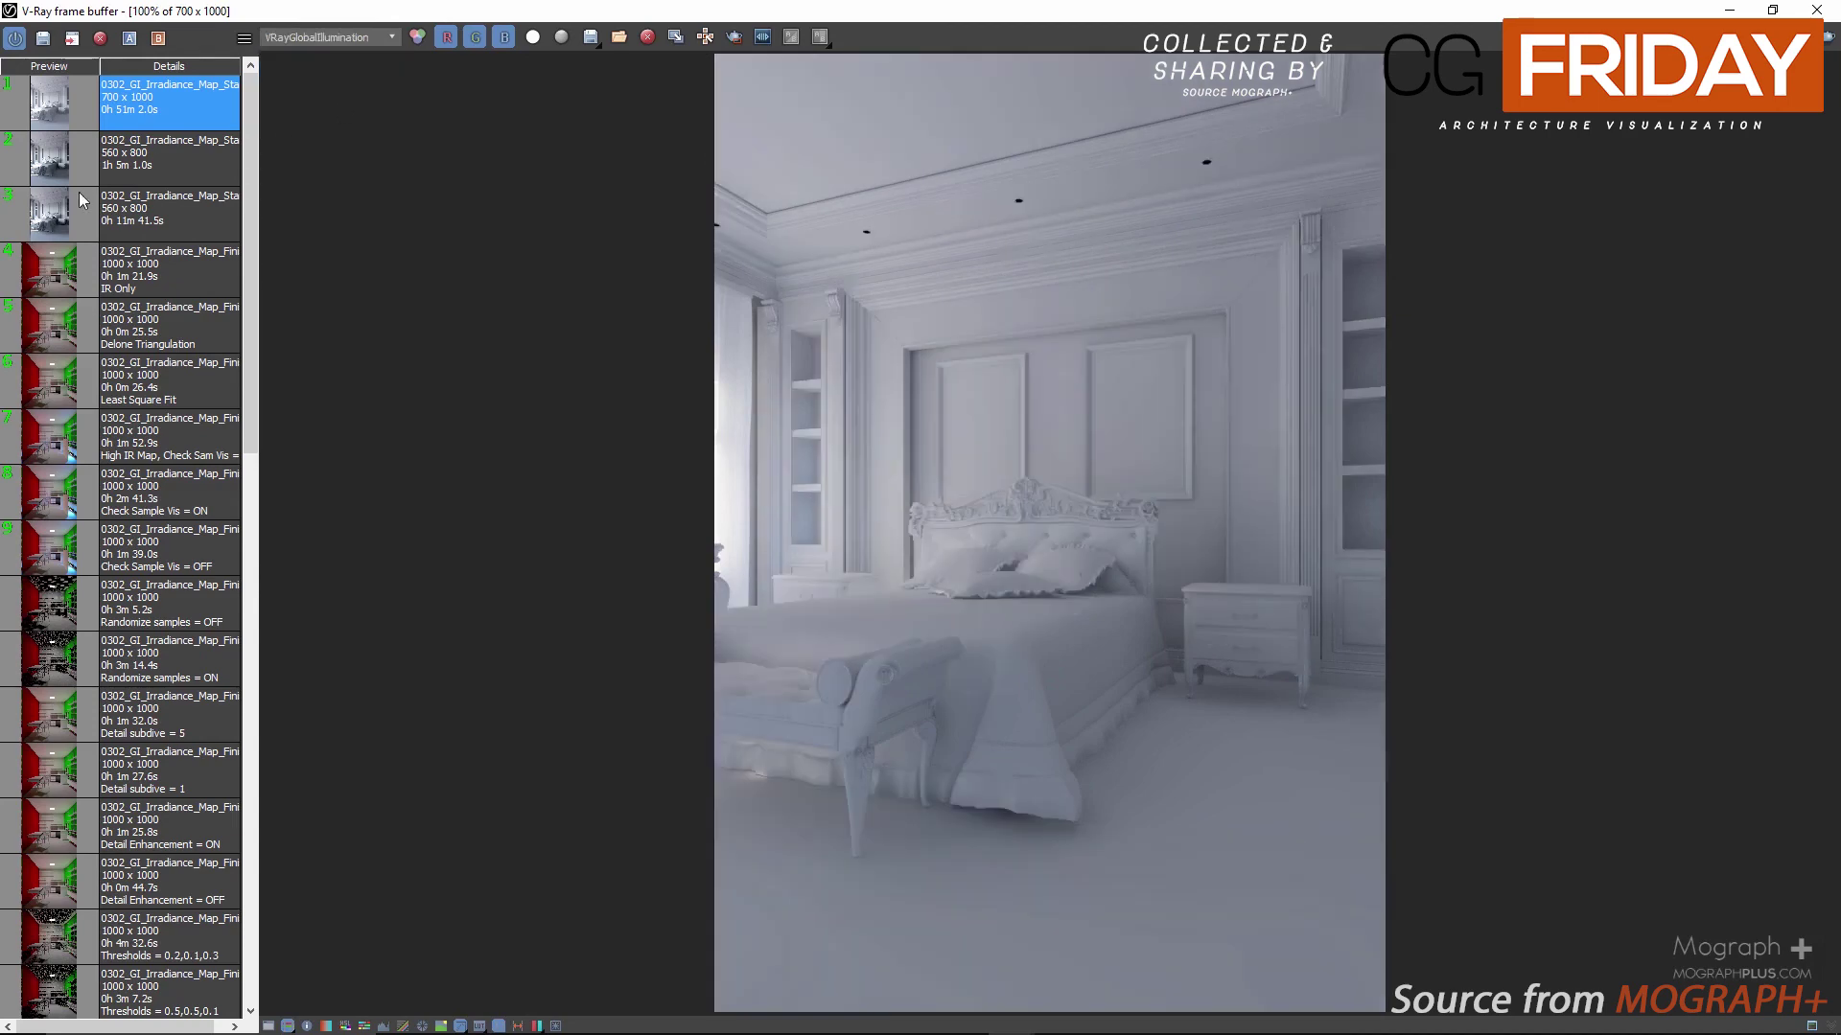
Step: Compare the global illumination channels of the 0h 11m 41.5s and 700 x 1000 renders, ending on the 700 x 1000 one in the maximized frame buffer
double_click(48, 219)
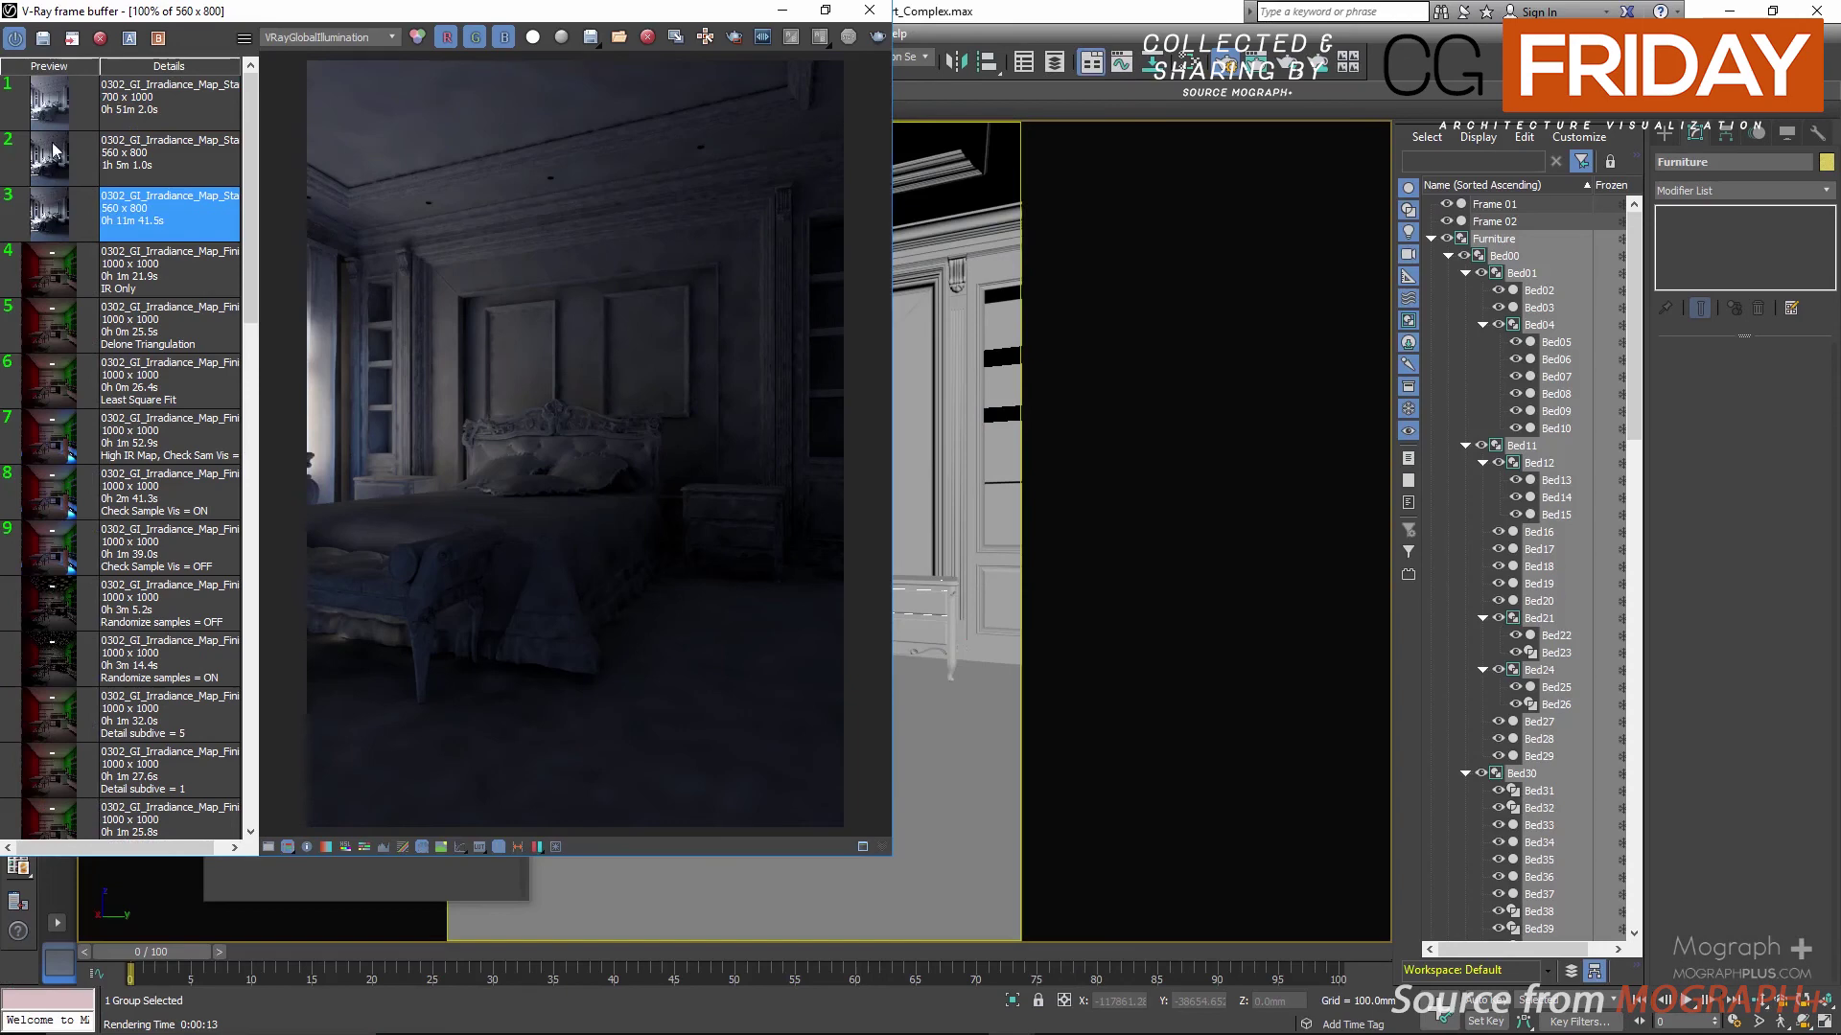
double_click(40, 114)
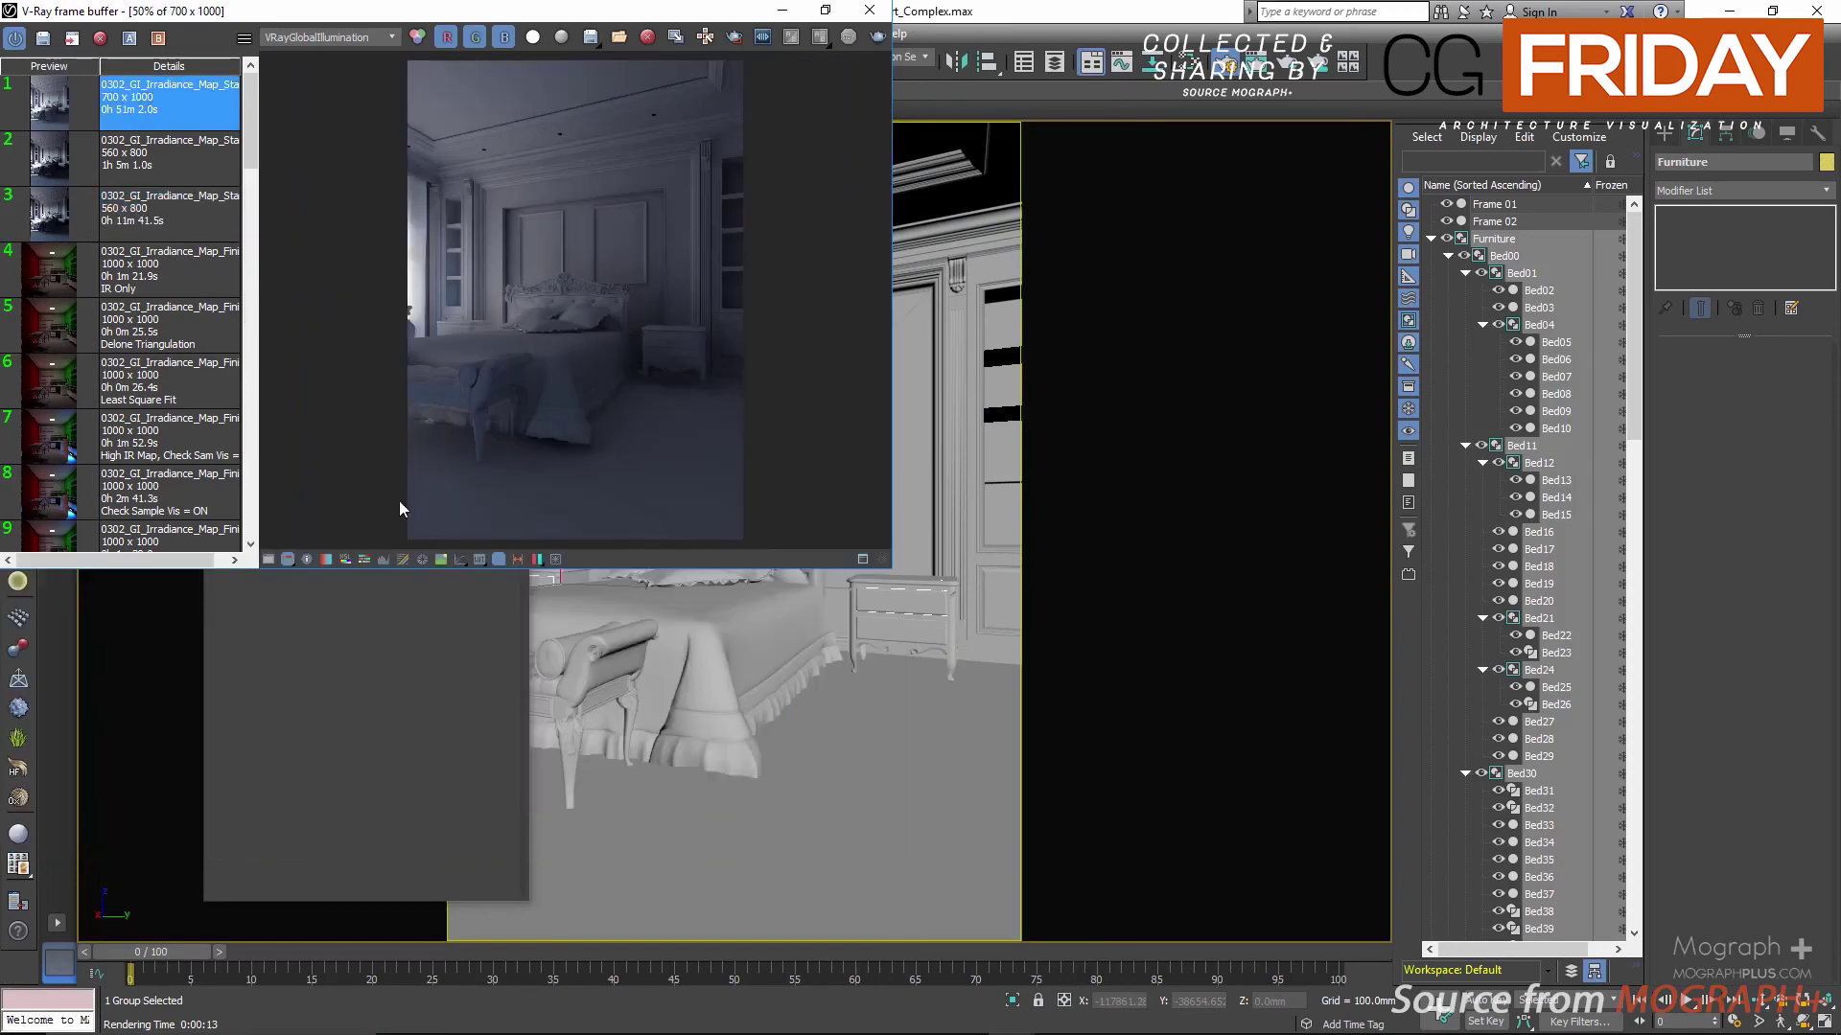
double_click(53, 216)
click(62, 101)
double_click(62, 100)
click(825, 10)
double_click(1360, 462)
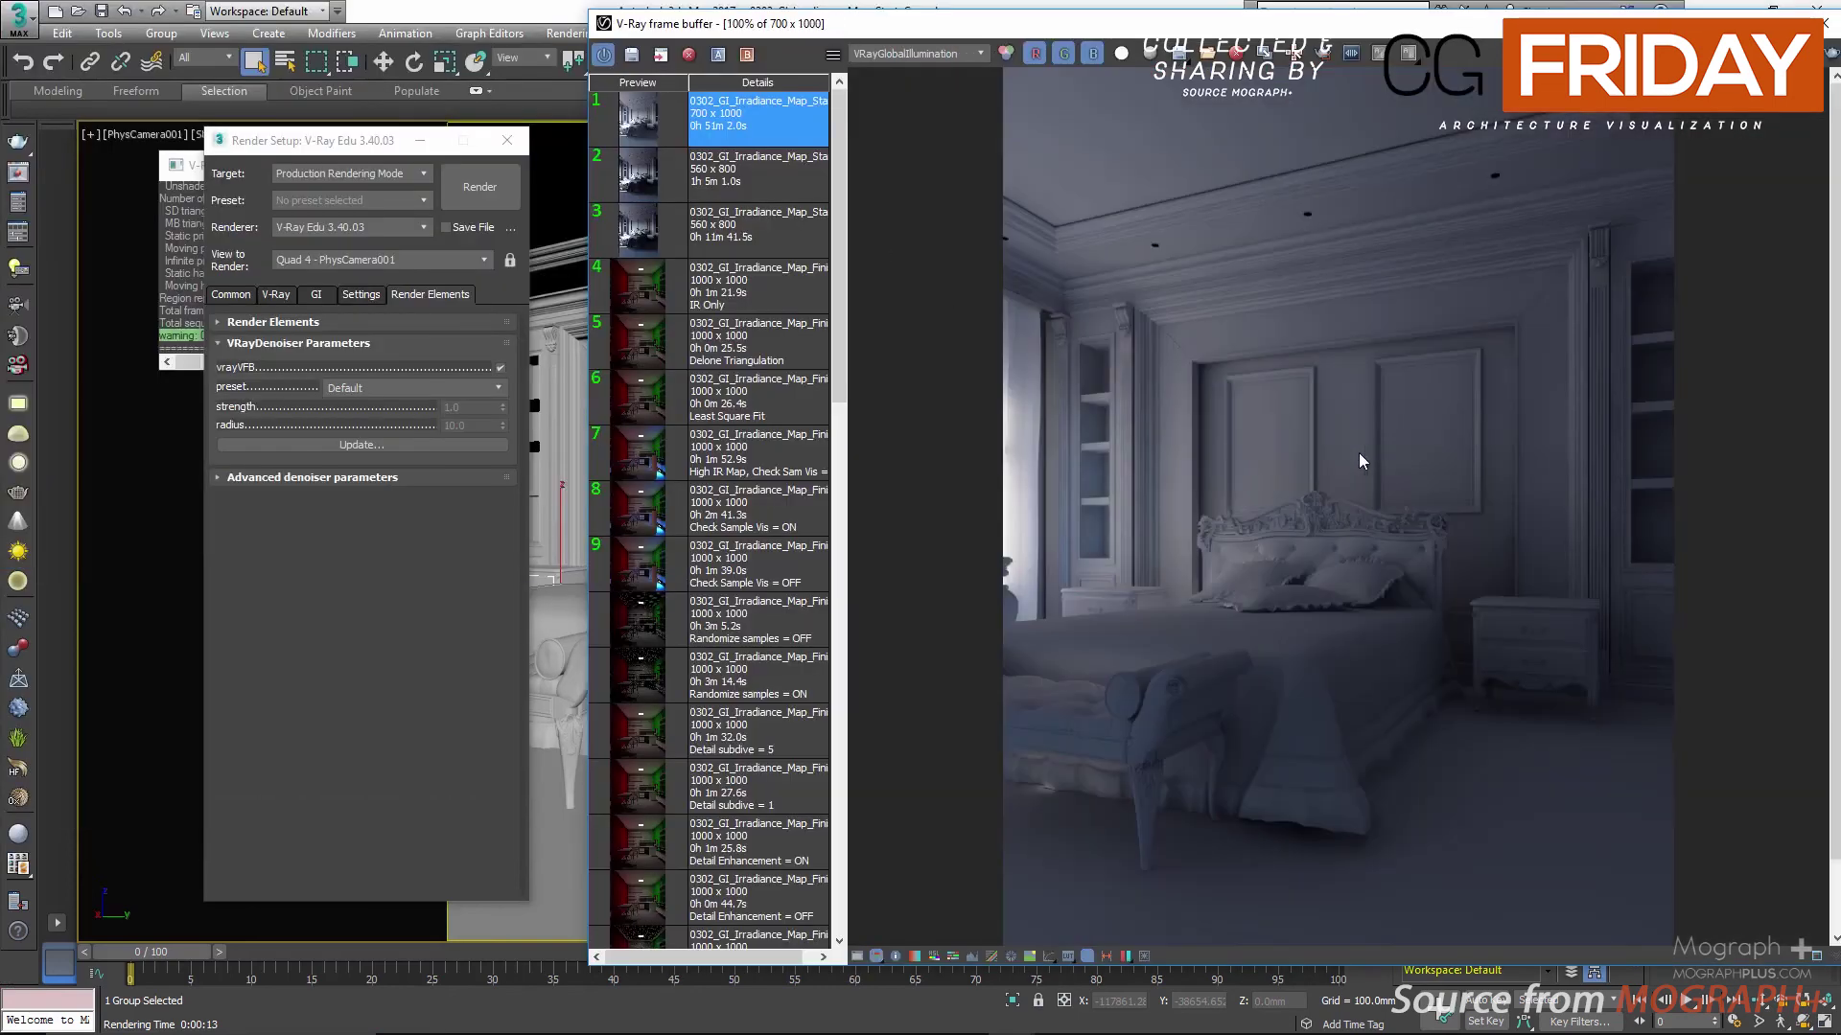
click(1773, 10)
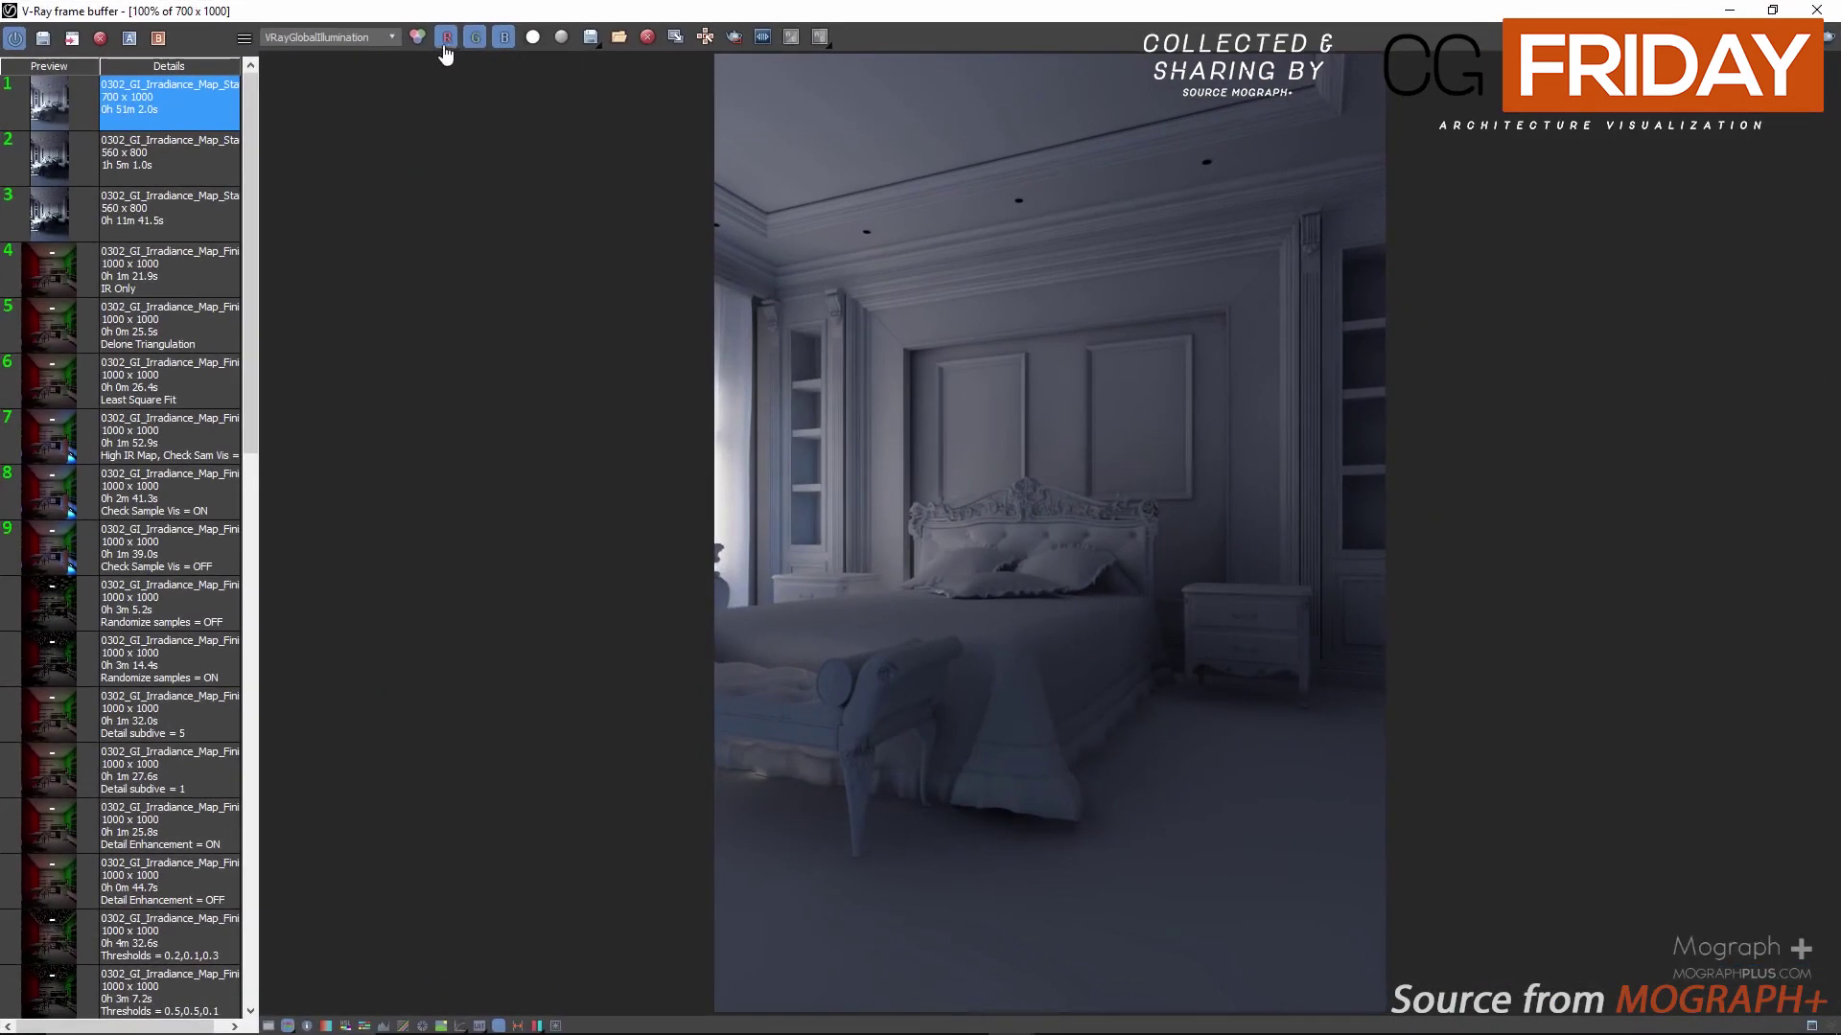
Step: Display the VRayDenoiser channel of the 700 x 1000 render with sRGB display turned on
click(360, 38)
click(361, 90)
click(460, 1026)
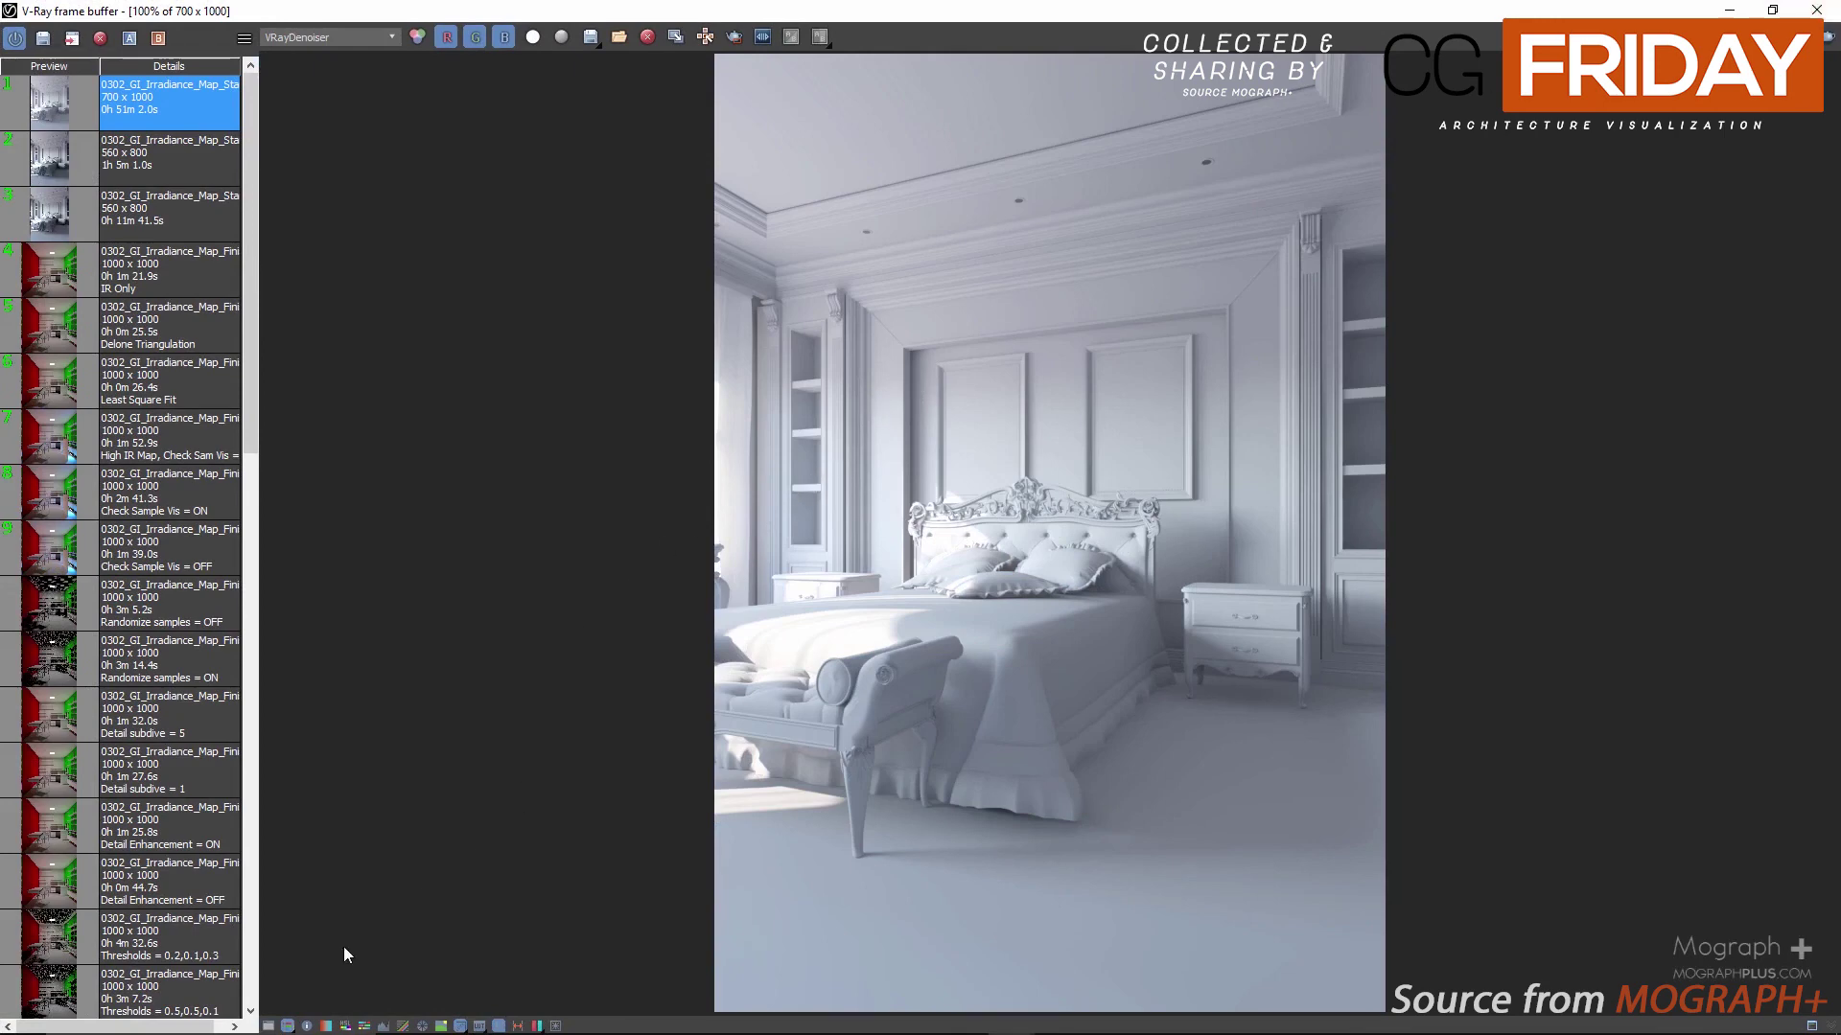
Step: Open the frame buffer's color corrections and set the color temperature to 7500
click(287, 1024)
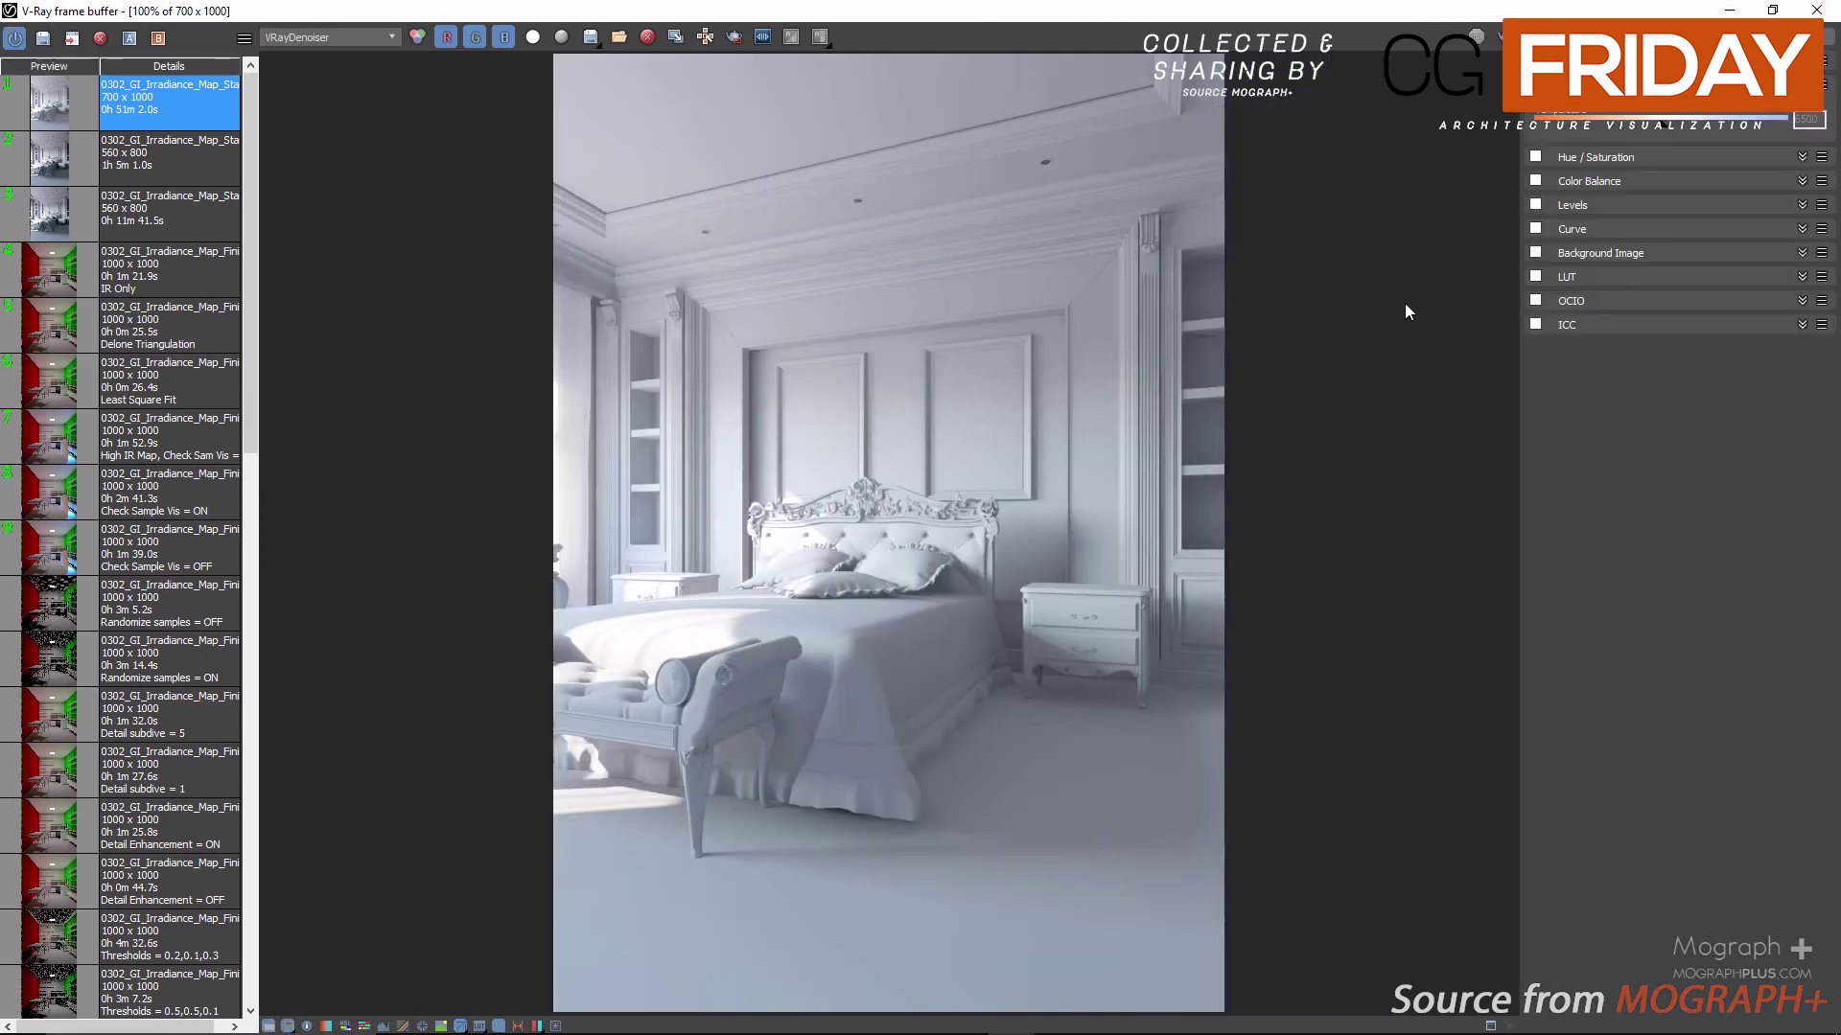
scroll(1589, 130, down, 1)
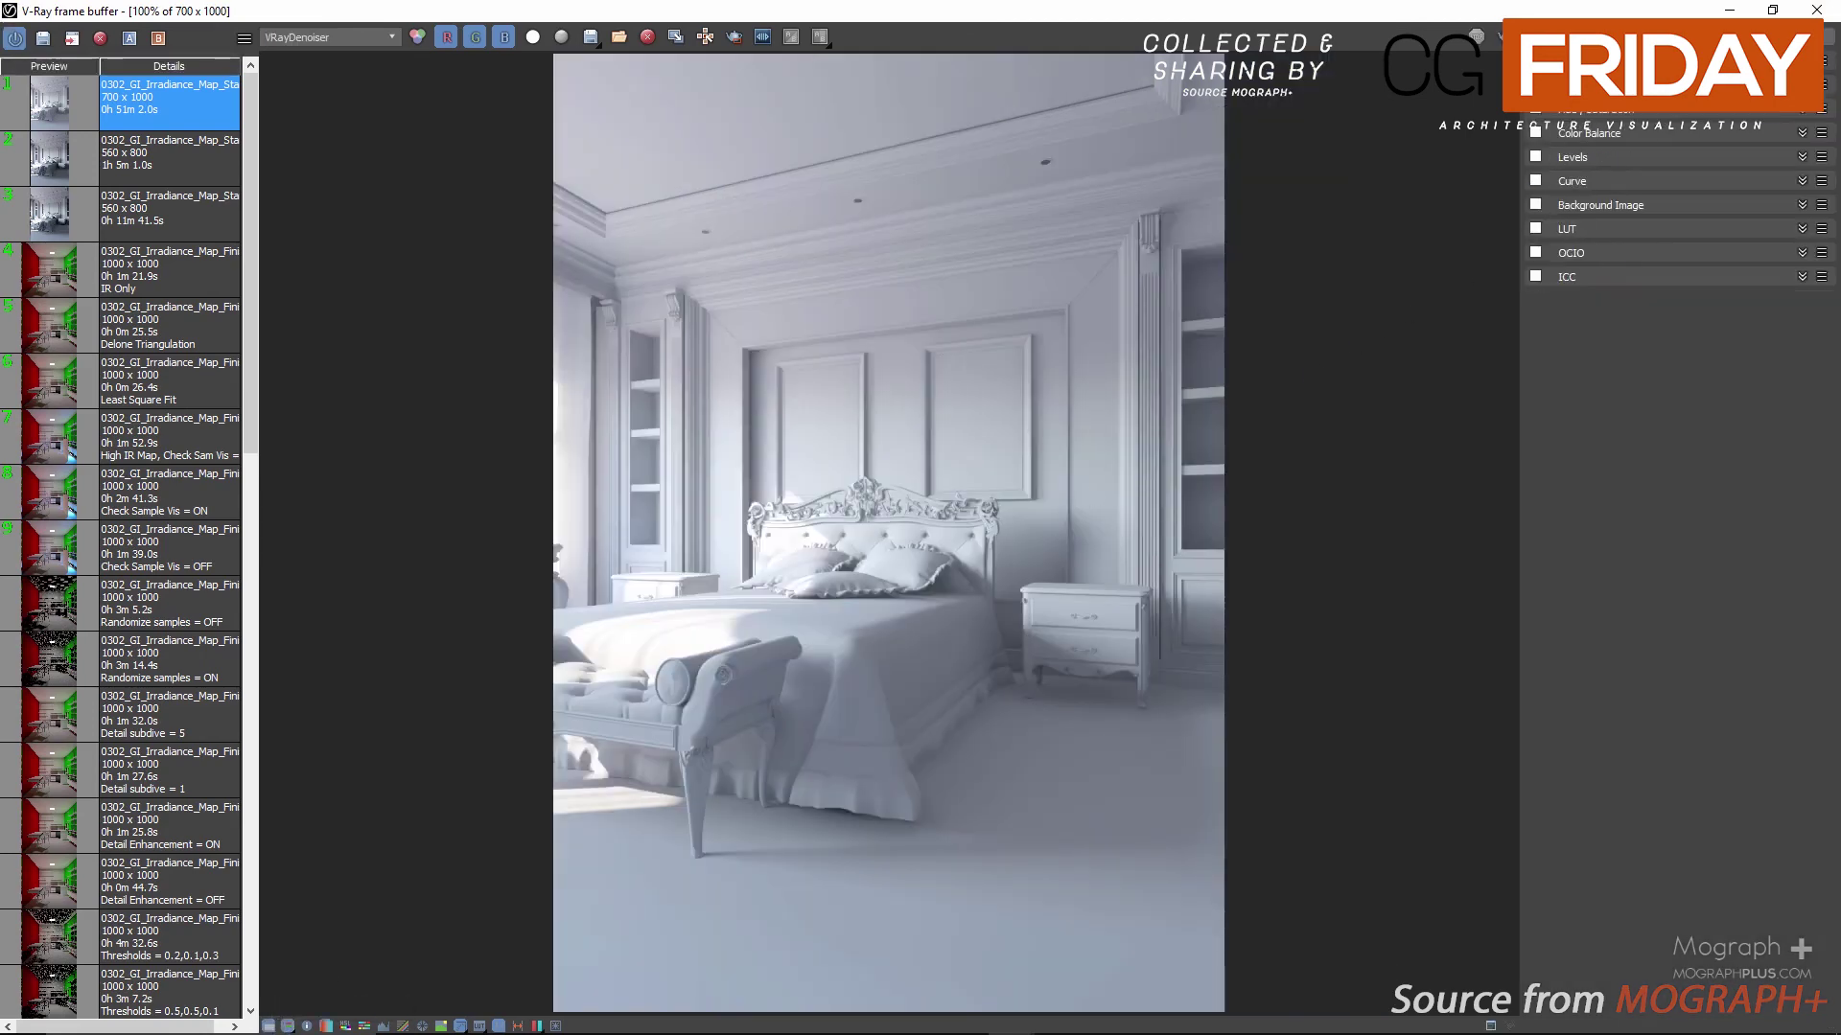
scroll(1661, 134, up, 1)
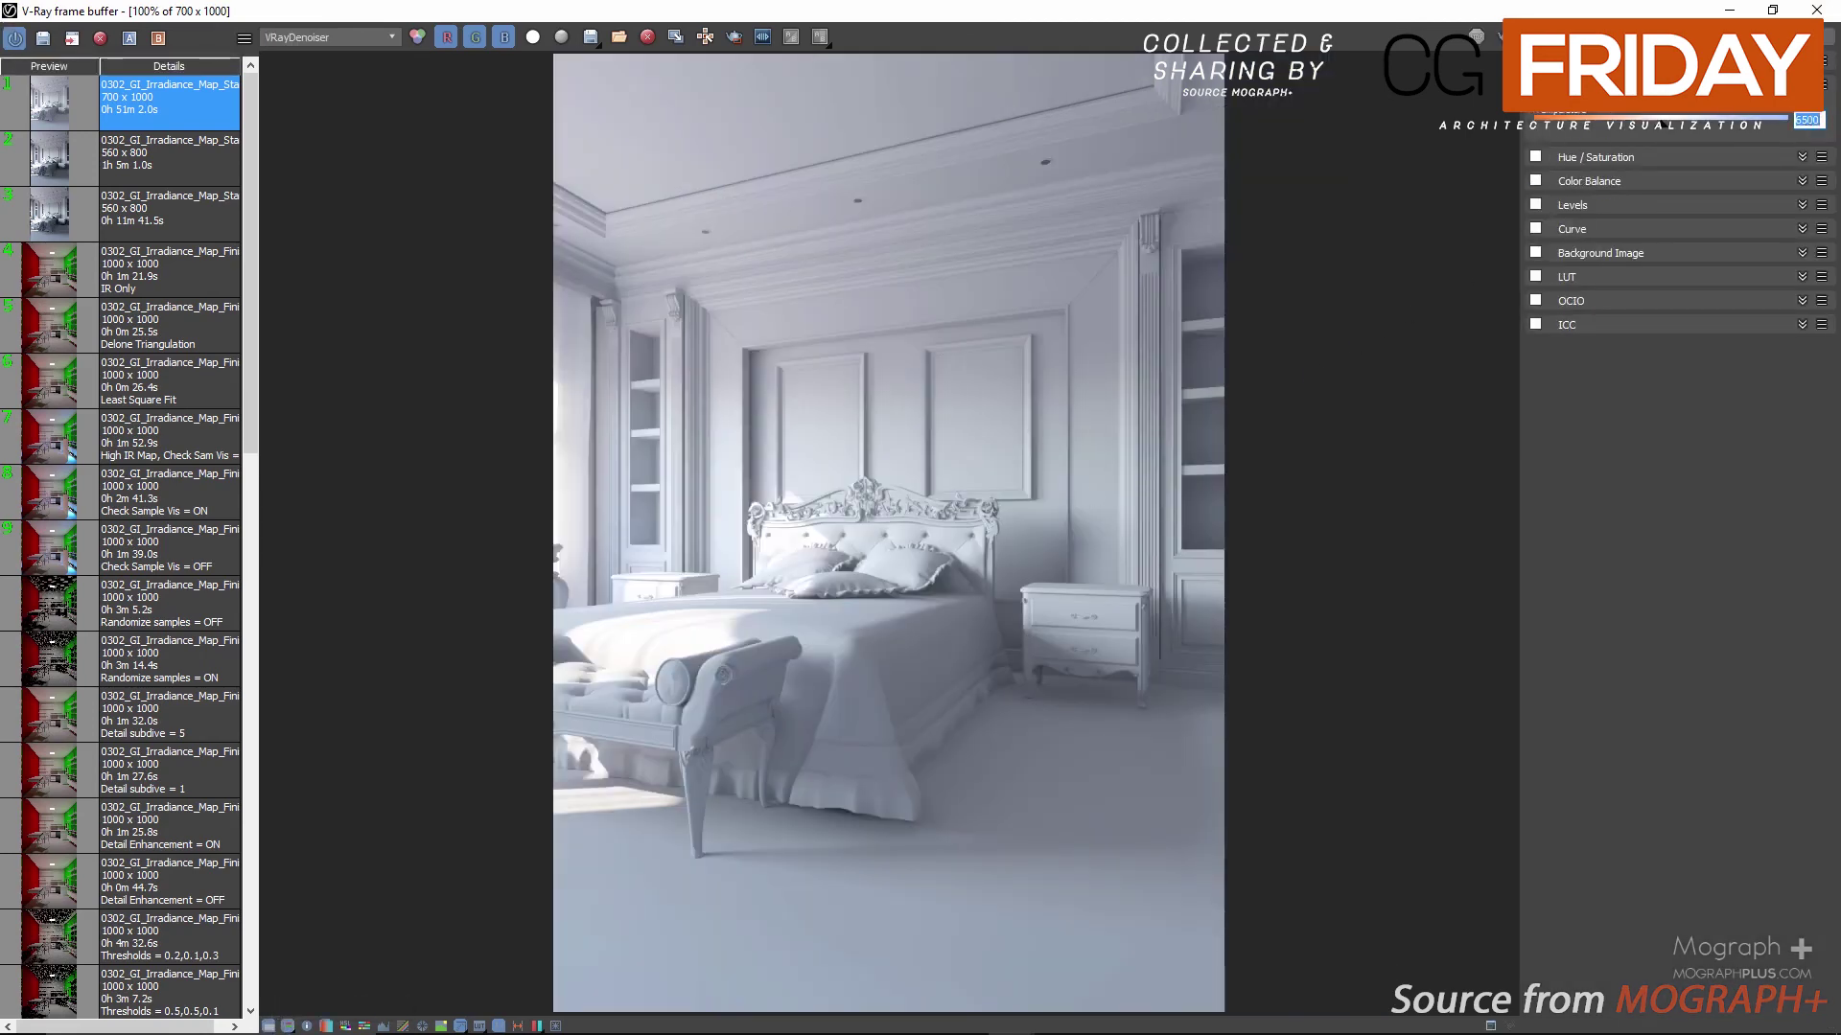
text(750)
key(Return)
Step: Enable the Curve correction and shape it into a gentle S-curve to add contrast to the image
click(1538, 228)
click(1570, 230)
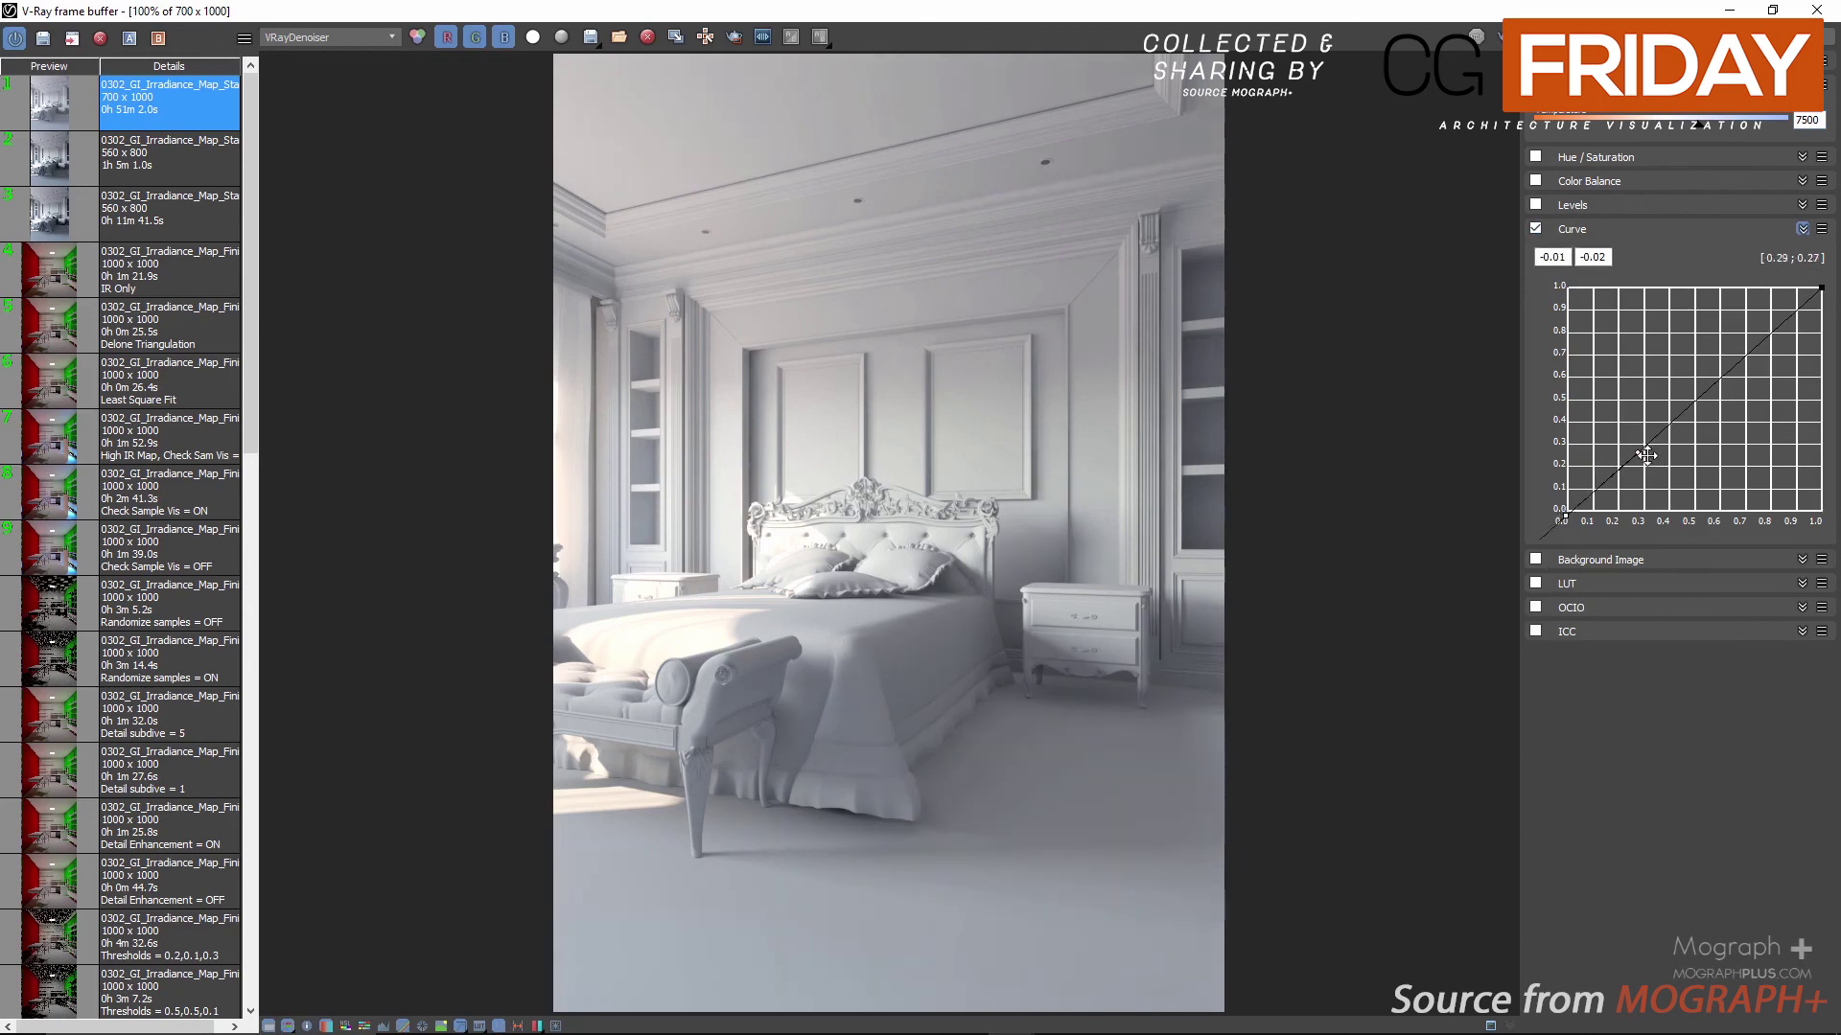
drag(1638, 453, 1819, 288)
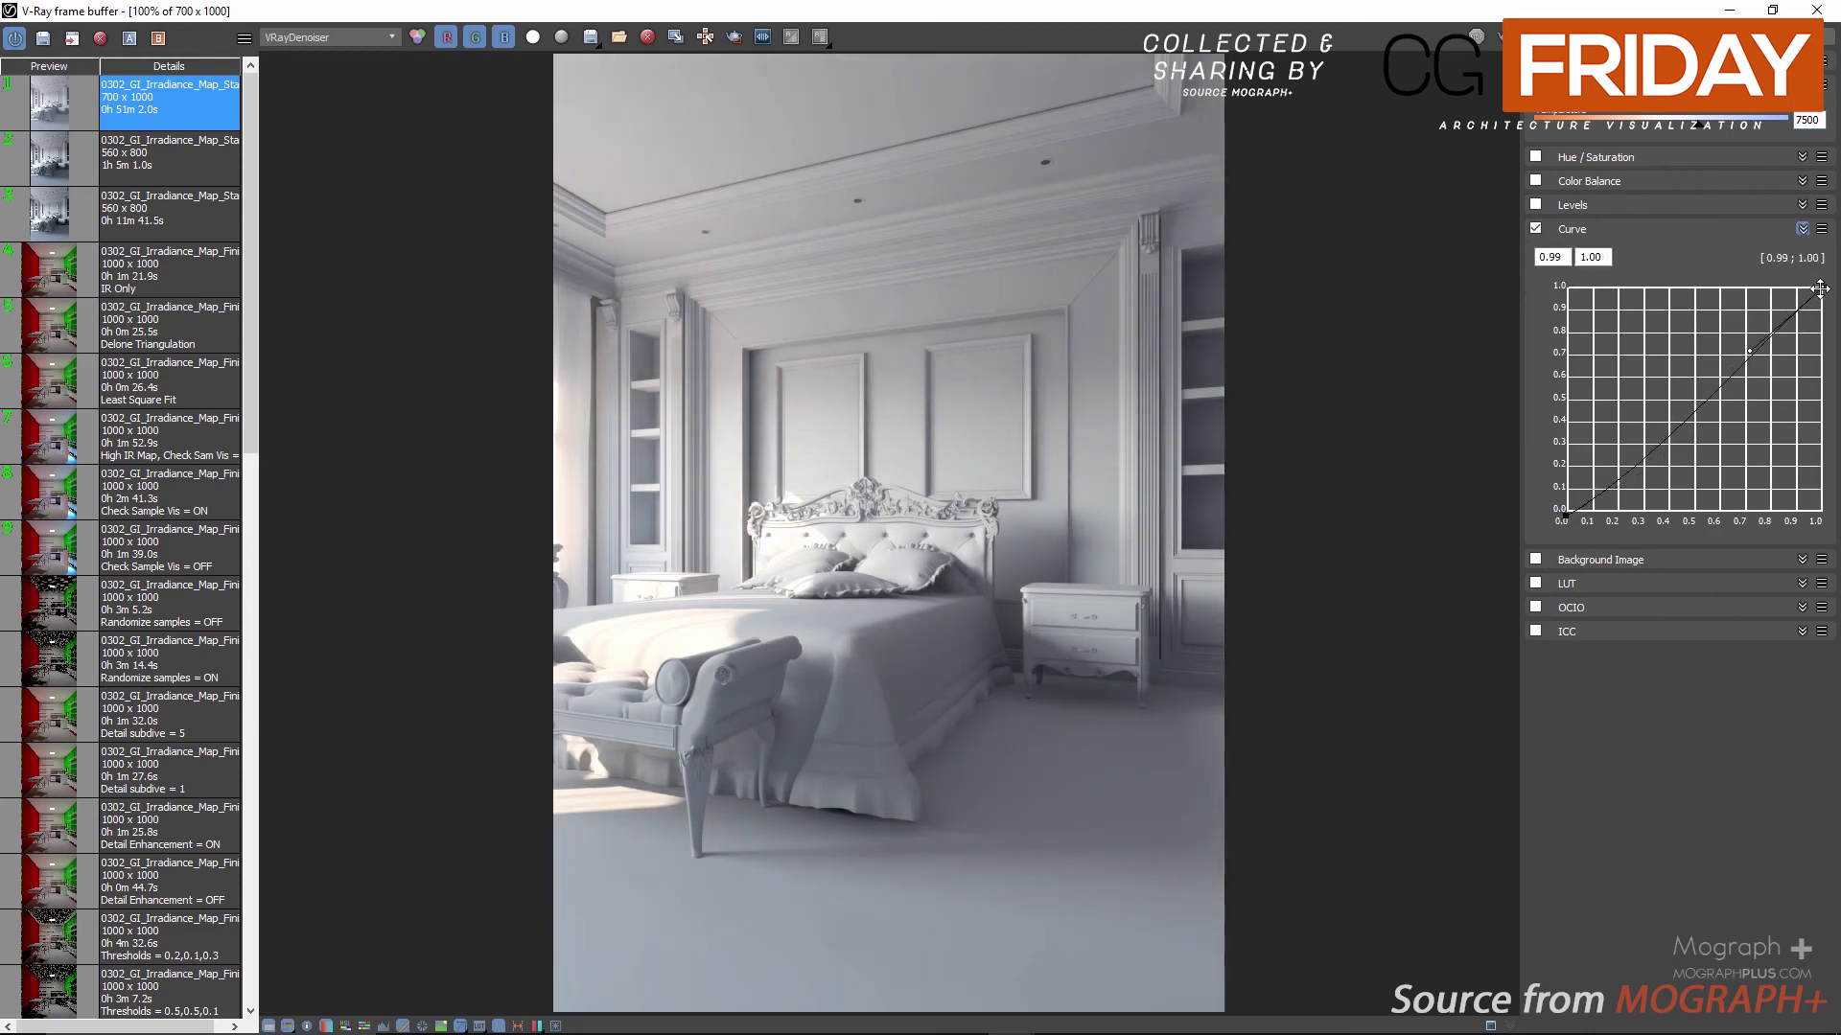
drag(1742, 346, 1731, 336)
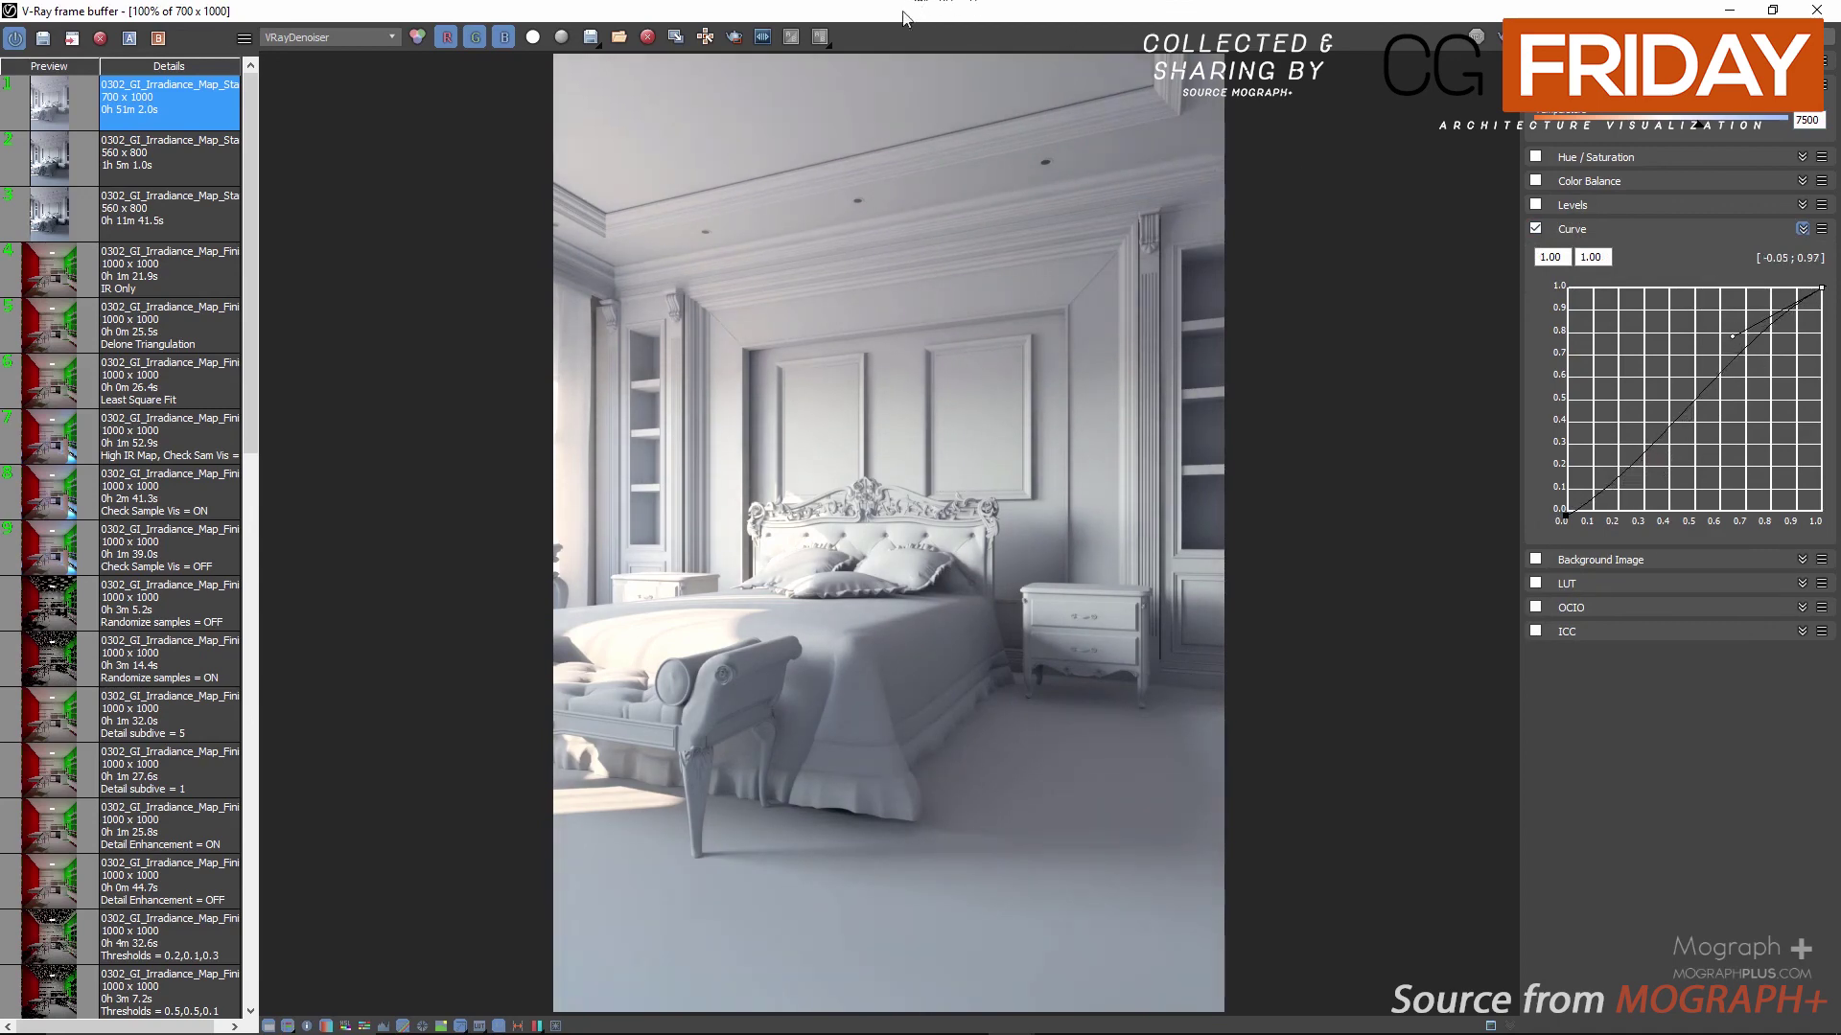
Step: Load the V-Ray settings from the 700 x 1000 render and expand the irradiance map settings
right_click(43, 111)
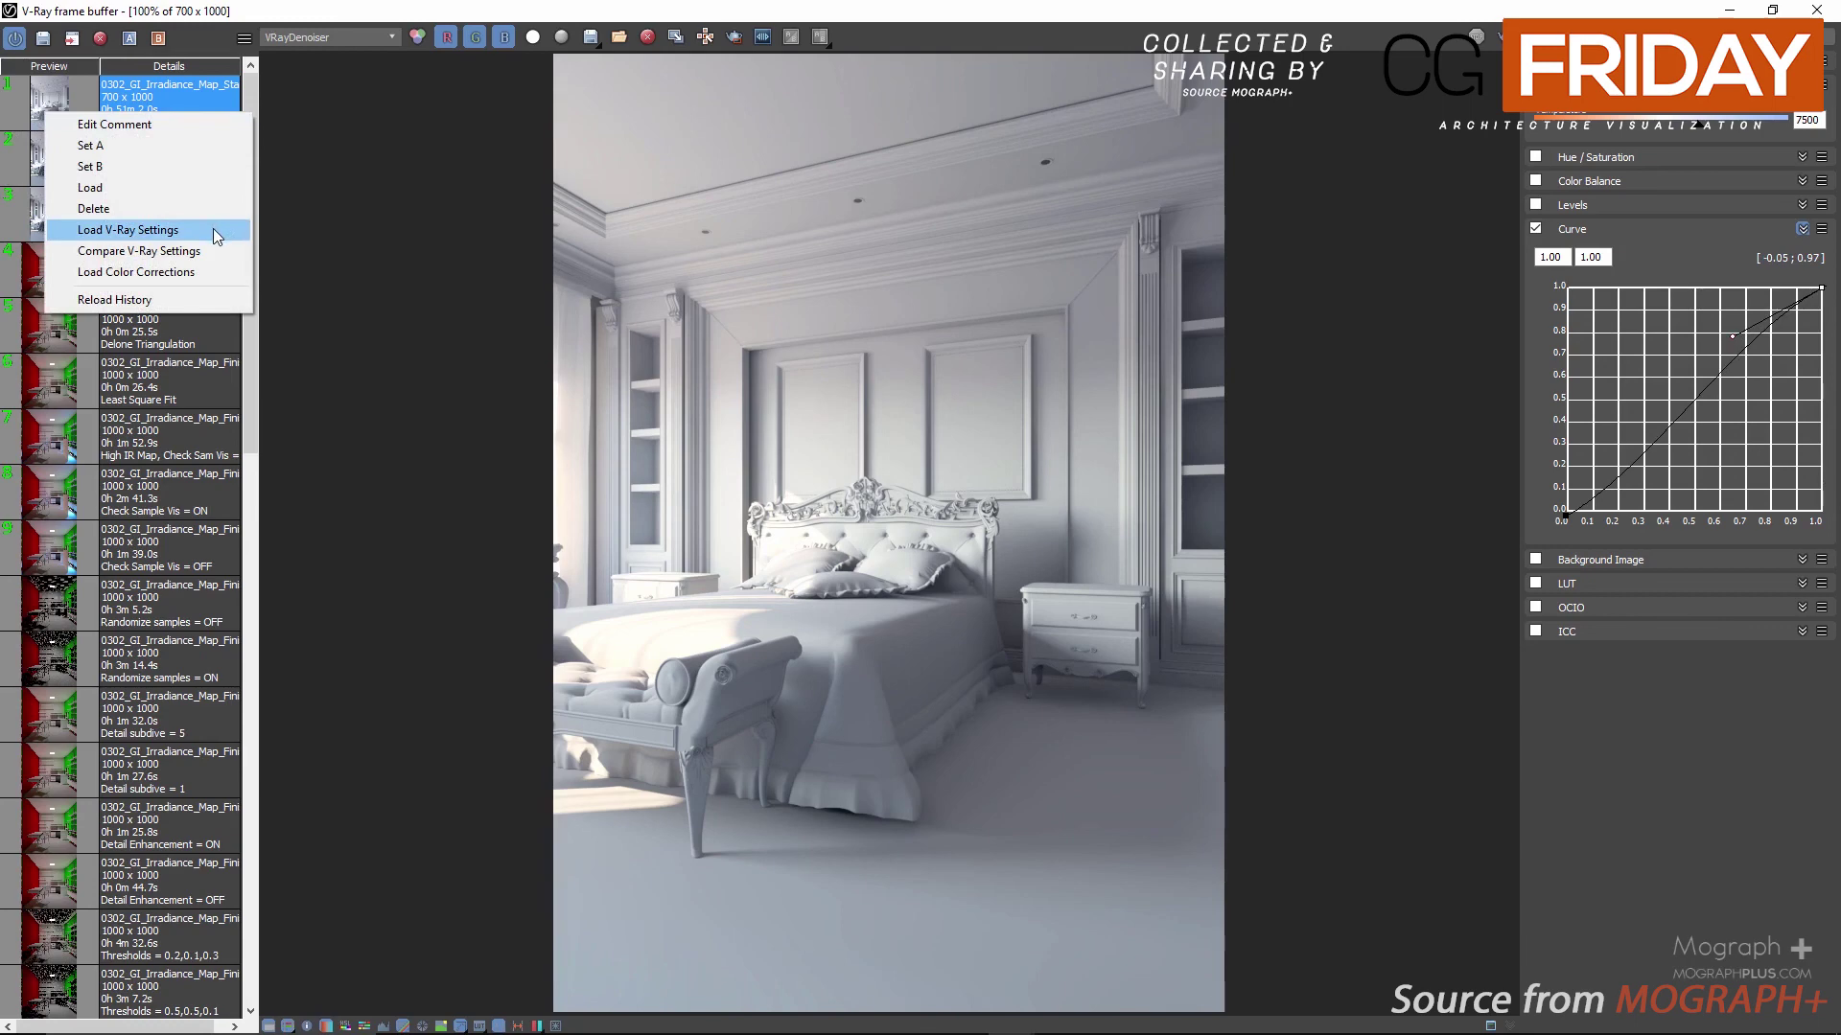
click(213, 228)
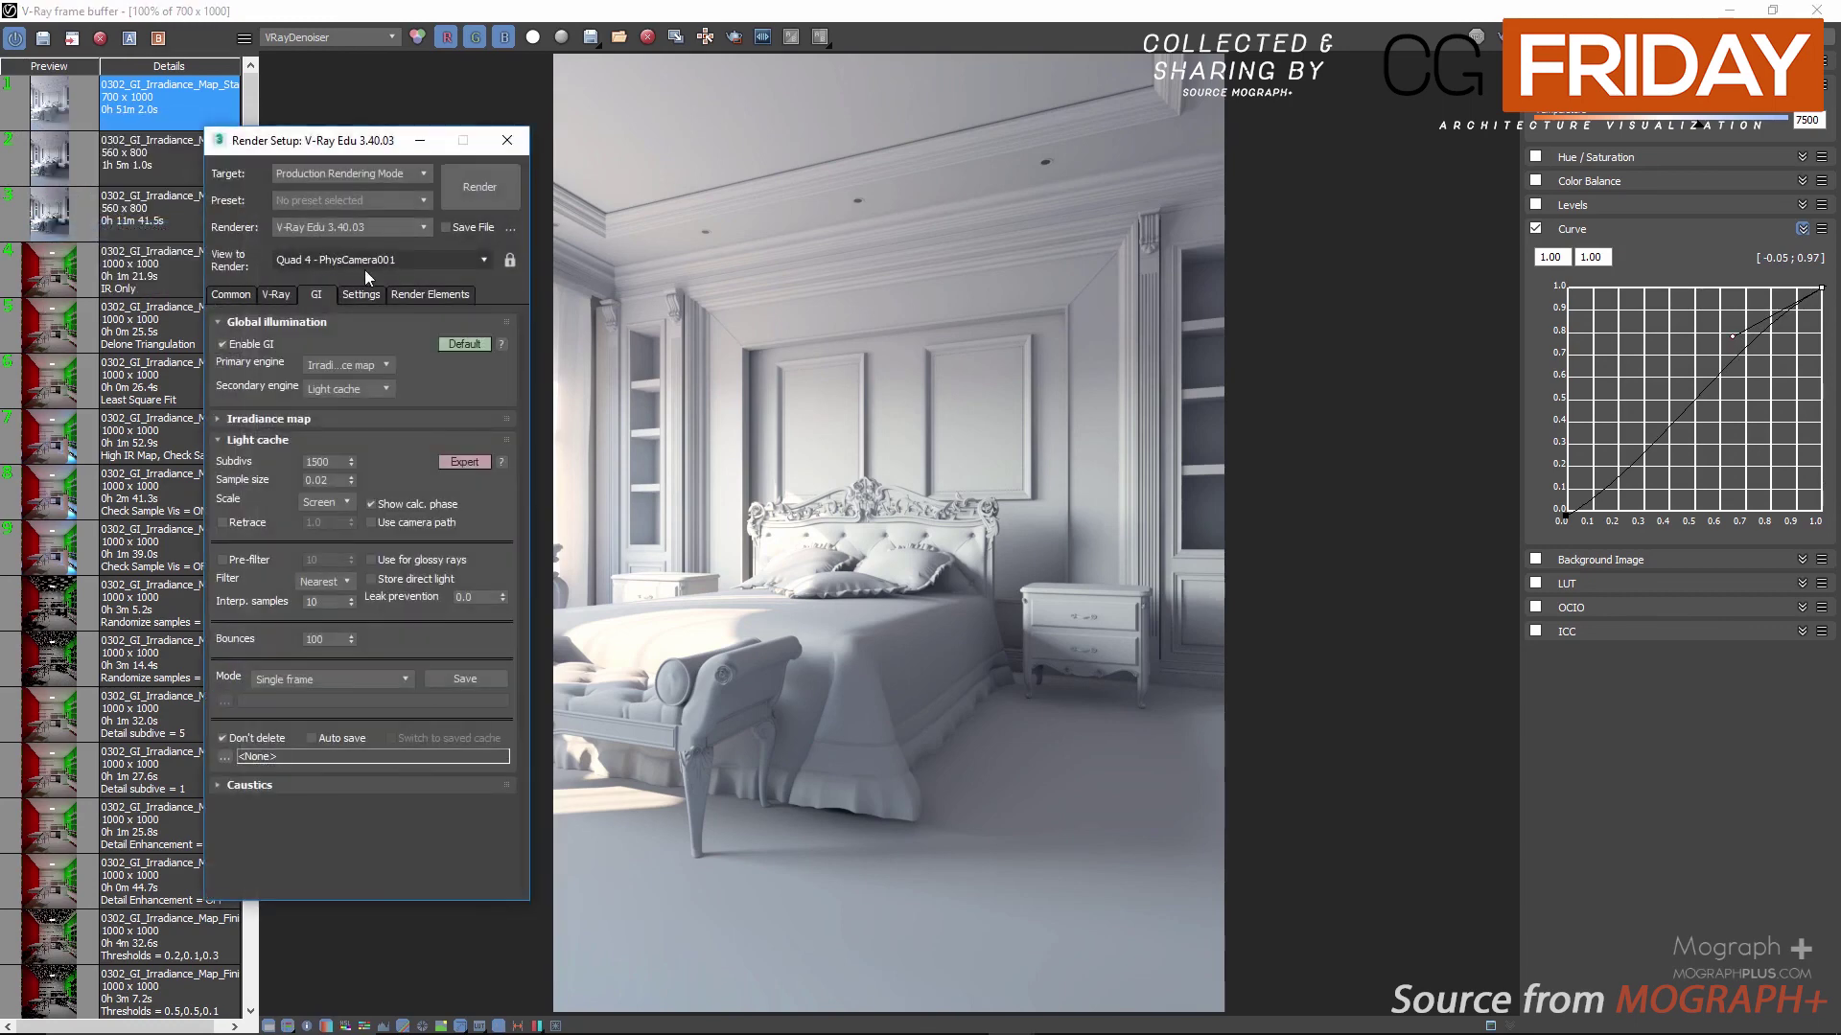
click(302, 418)
scroll(299, 450, up, 1)
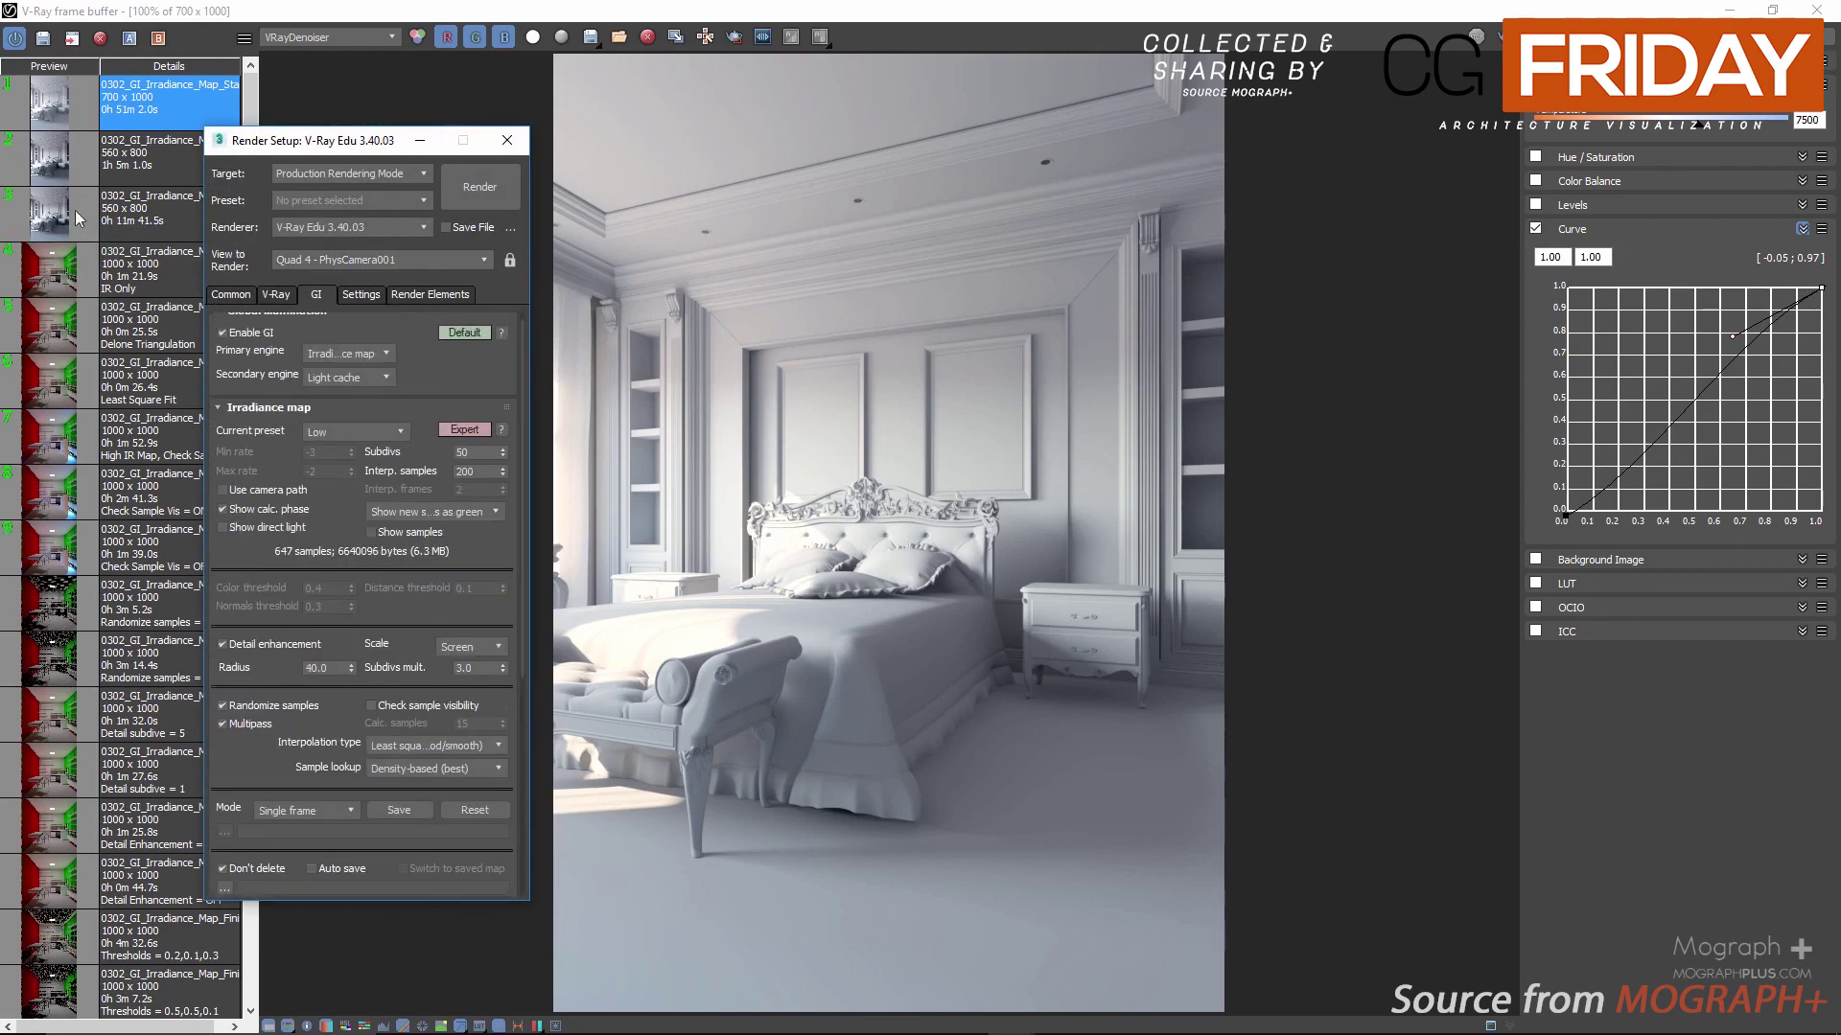
Step: Load the V-Ray settings from the 560 x 800 bedroom render that took 0h 11m 41.5s
click(80, 219)
right_click(43, 215)
click(165, 330)
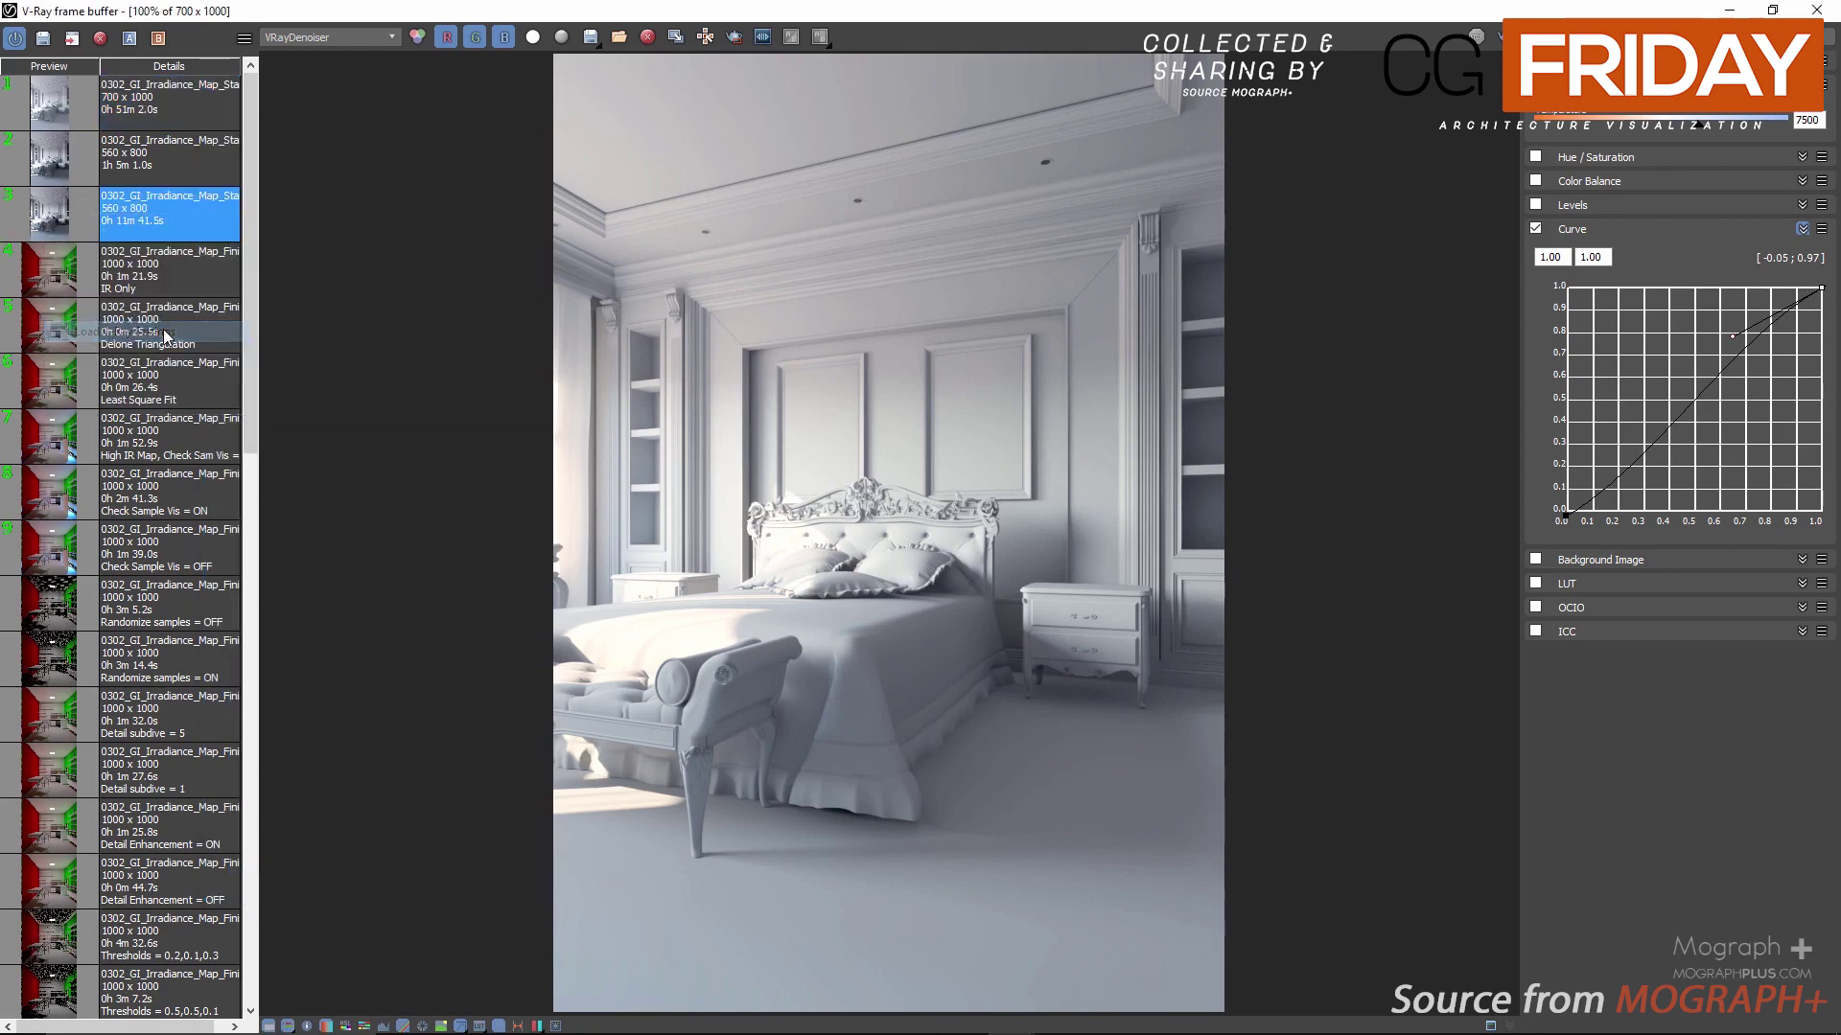
Step: Reload the V-Ray settings from the 700 x 1000 bedroom render and close the render setup
click(108, 99)
right_click(109, 98)
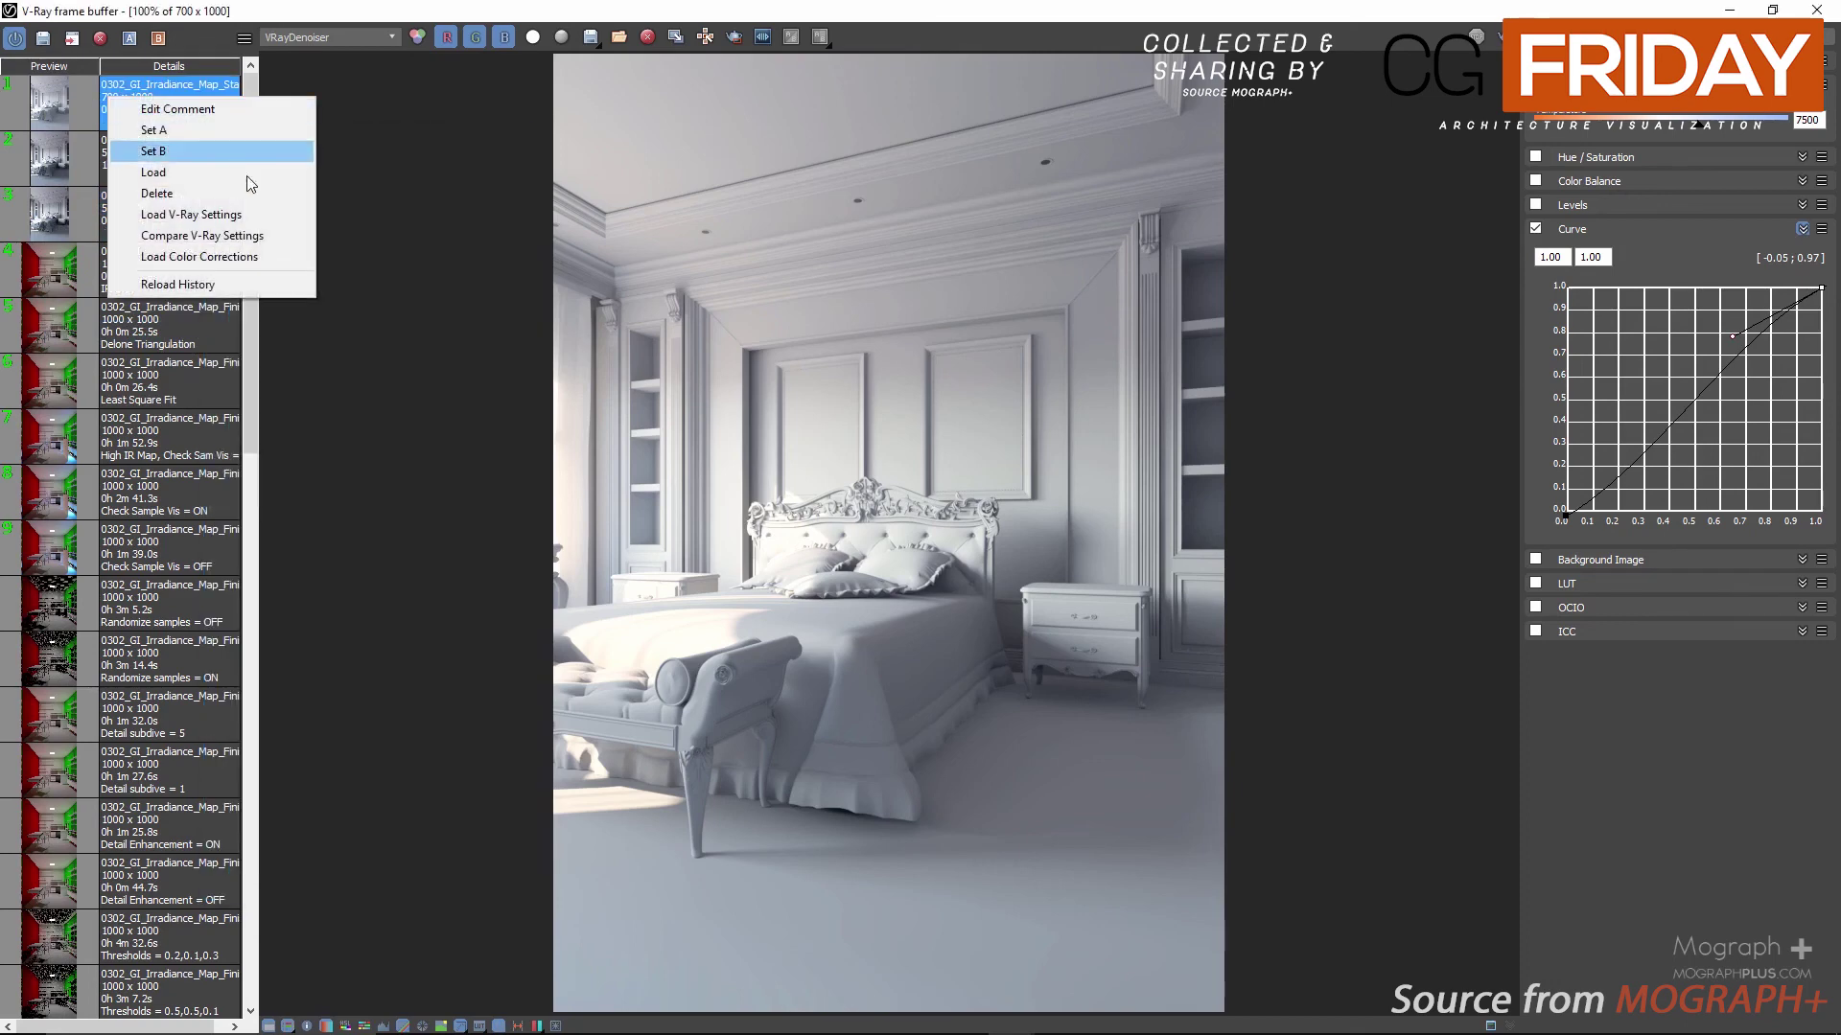
click(257, 212)
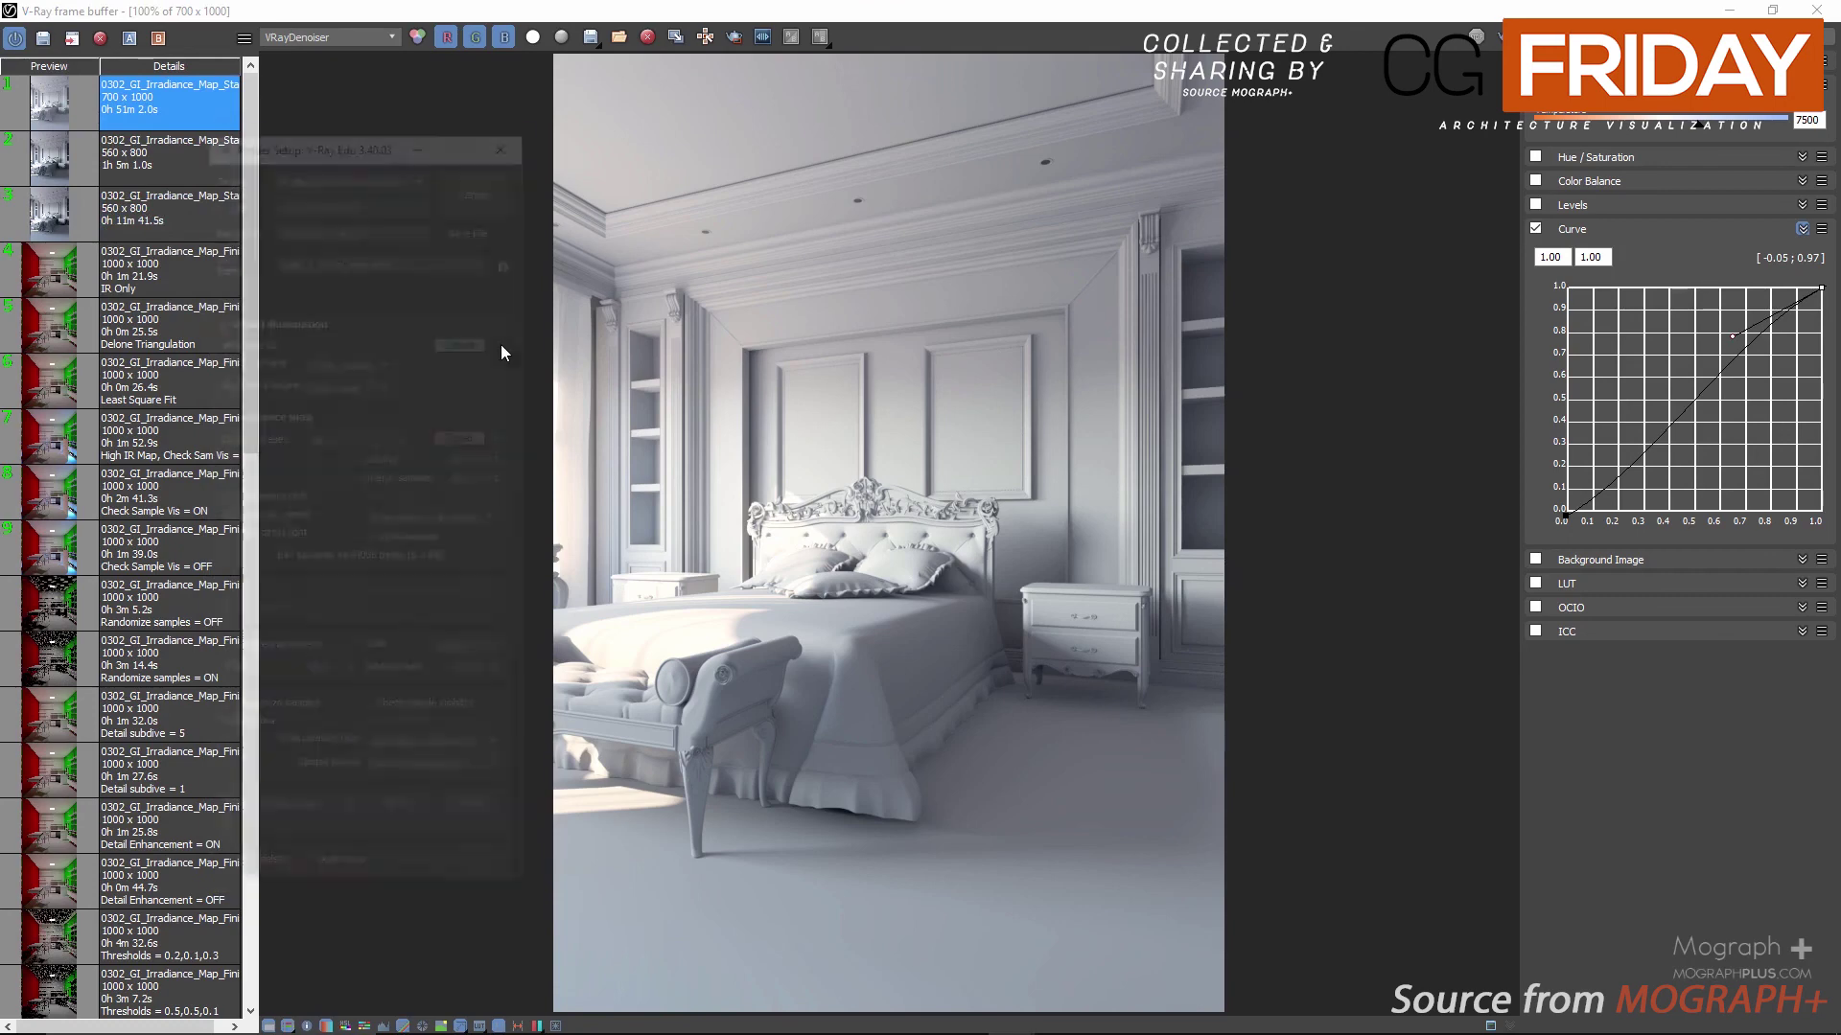
click(513, 152)
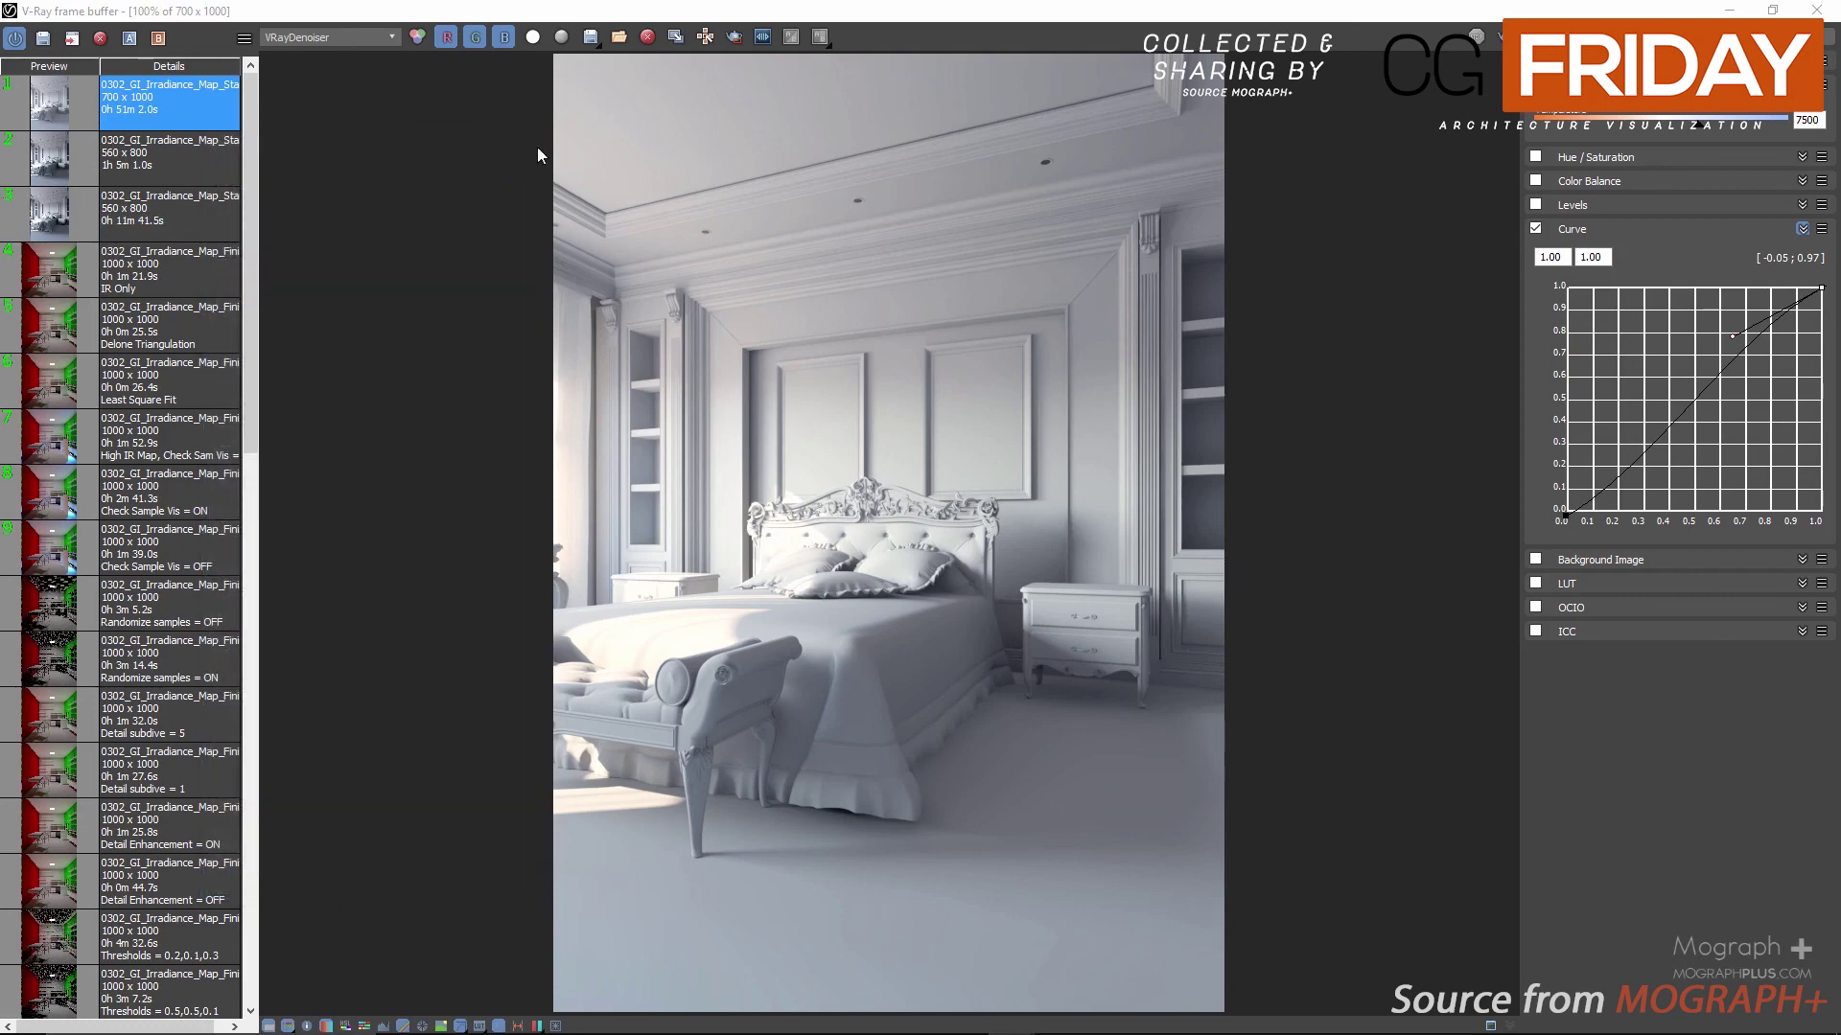
Step: Examine the denoised render up close around the floor, bed, bench and pillows, ending with the whole image in view
scroll(878, 389, up, 2)
middle_drag(1082, 658, 928, 222)
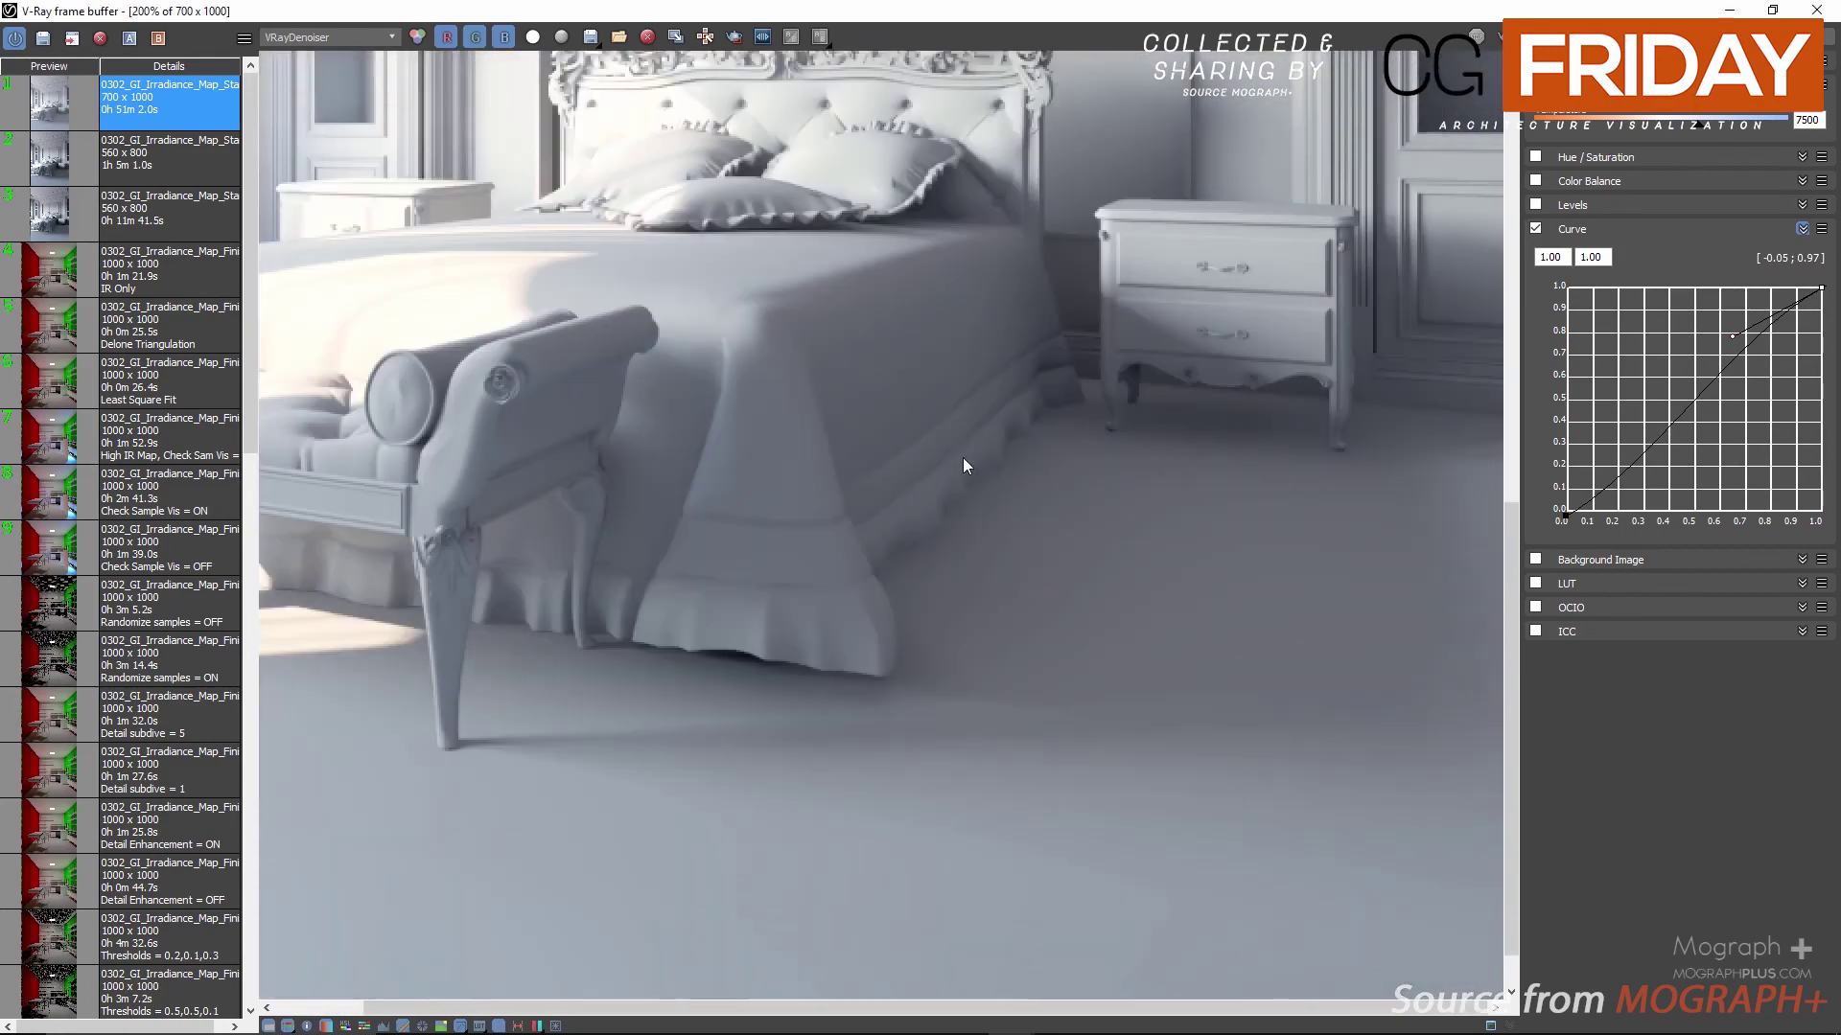
middle_drag(962, 457, 932, 415)
middle_drag(706, 699, 1185, 537)
scroll(1182, 531, up, 1)
middle_drag(901, 384, 1050, 487)
middle_drag(384, 529, 923, 750)
scroll(613, 696, down, 1)
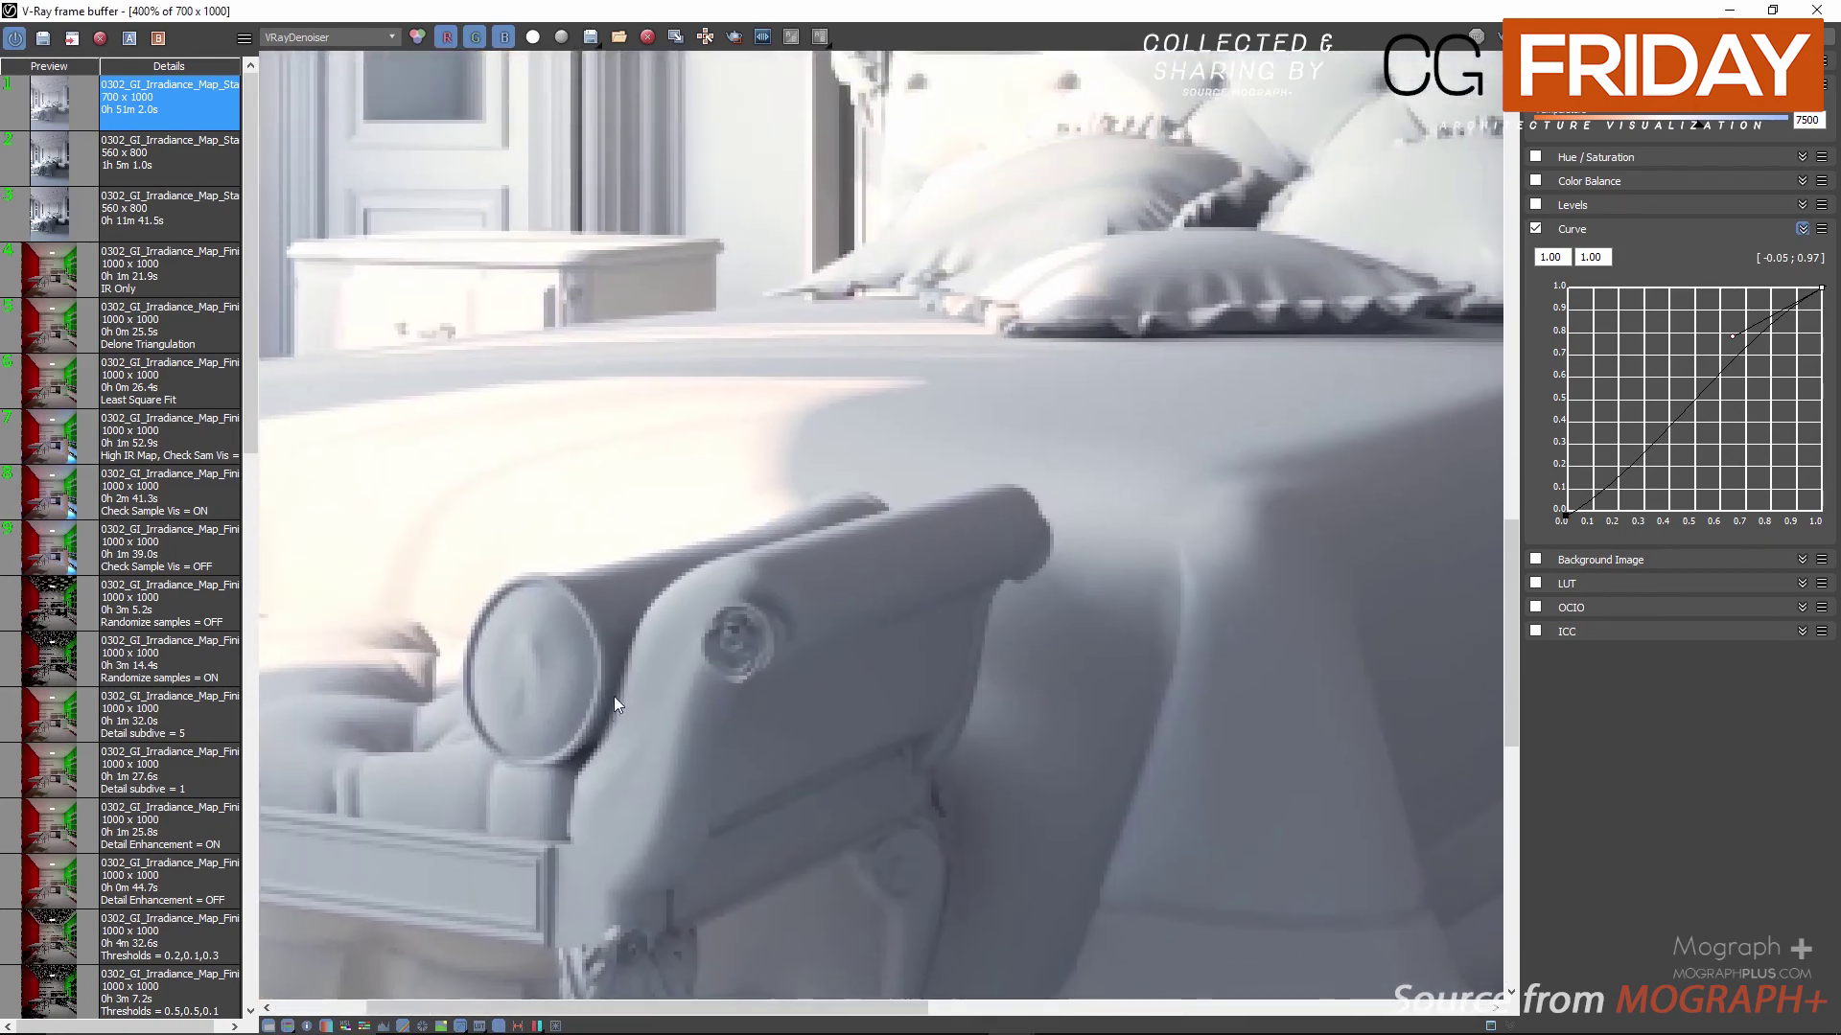
scroll(690, 394, down, 1)
scroll(643, 428, down, 1)
scroll(648, 434, down, 1)
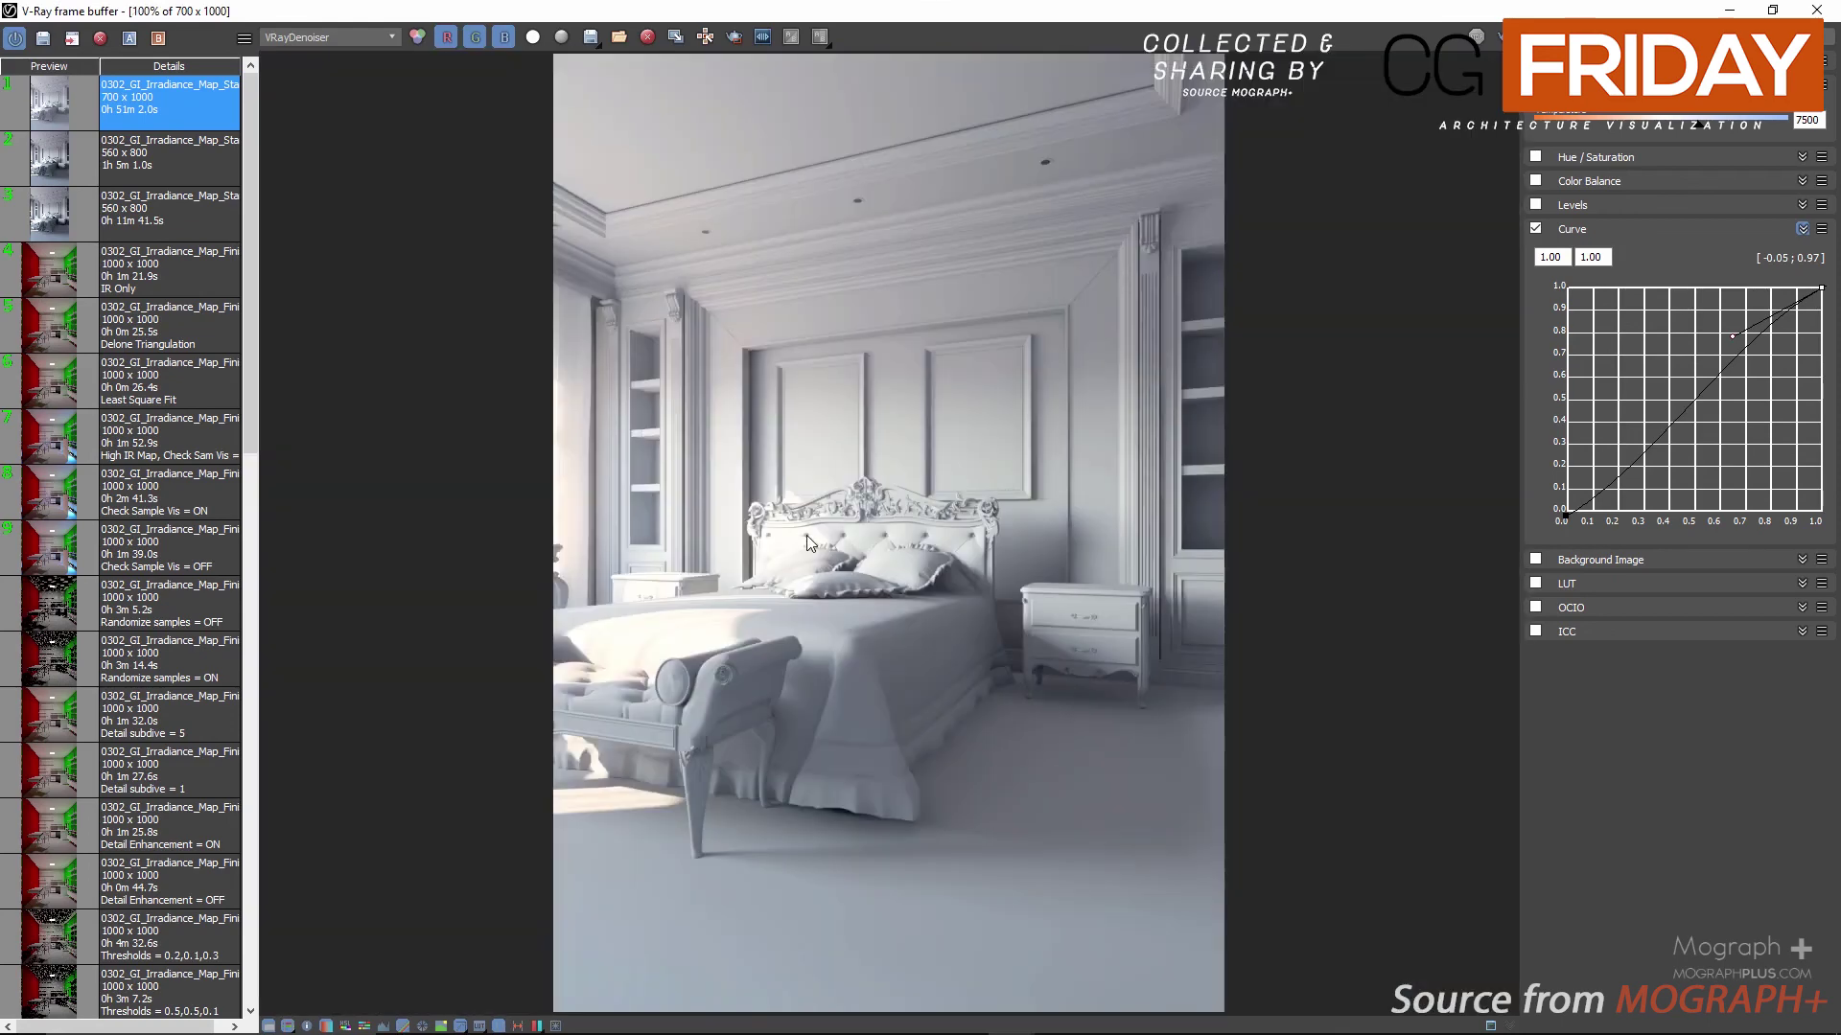